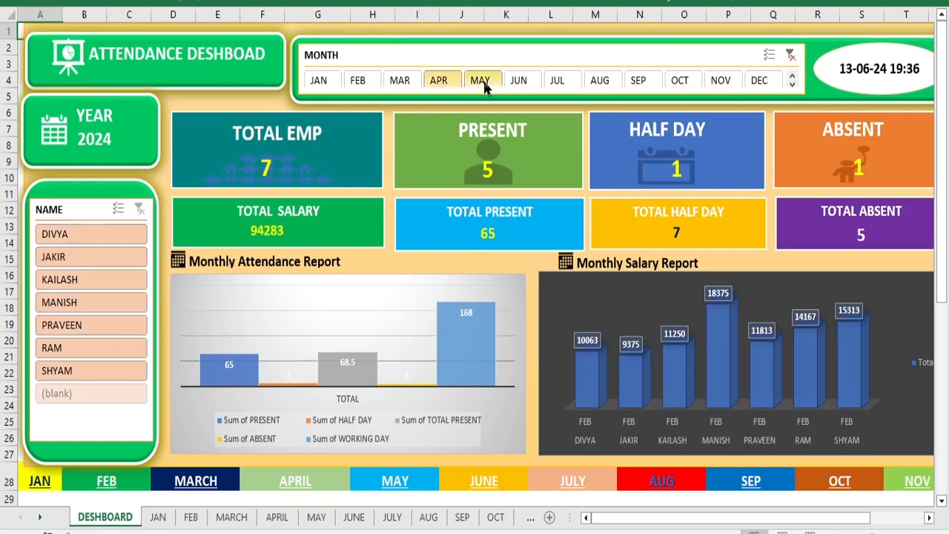
Step: Filter the attendance dashboard to MAY and JUL, and view several employees' July figures one at a time
click(480, 83)
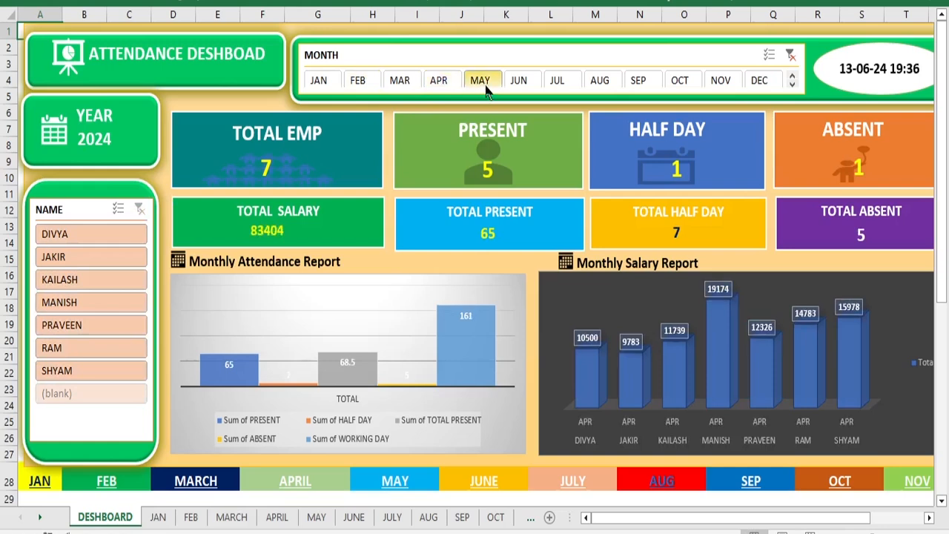
click(557, 81)
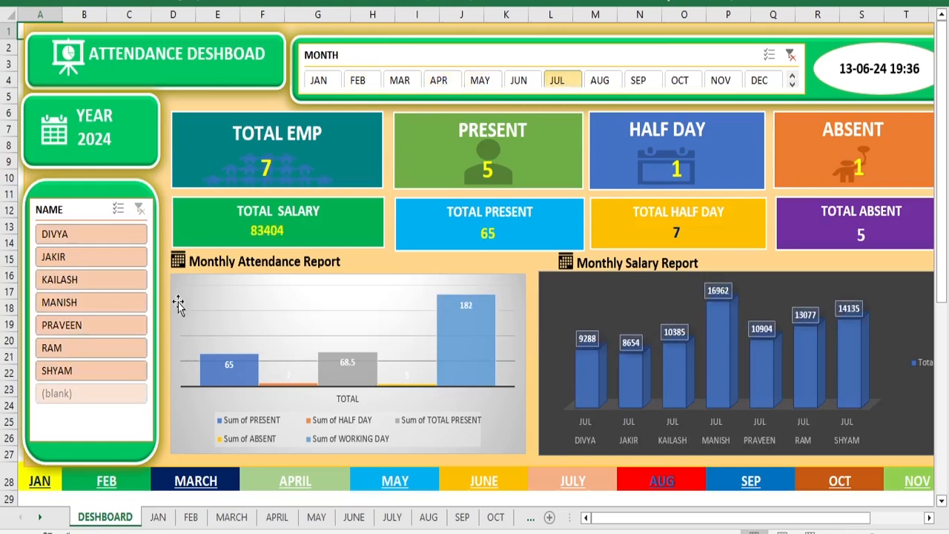
click(69, 235)
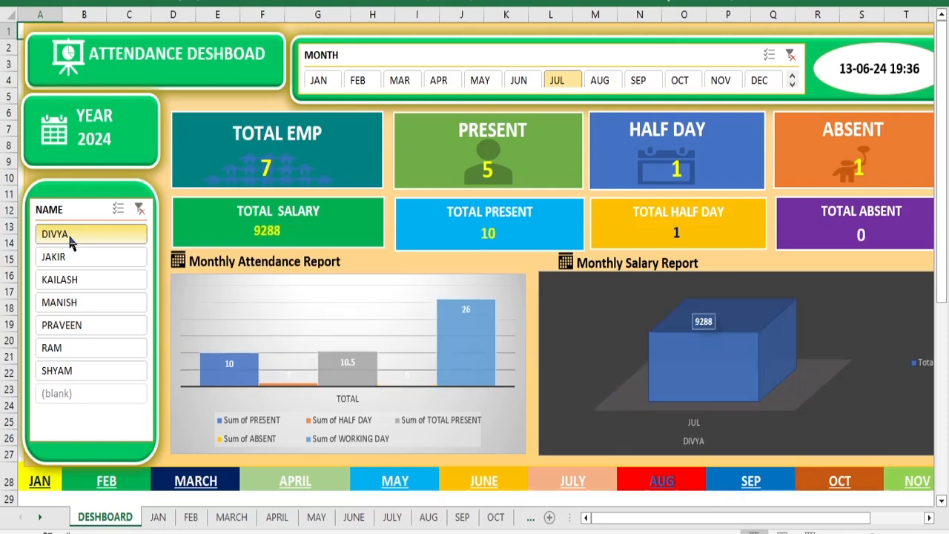
click(80, 282)
click(58, 303)
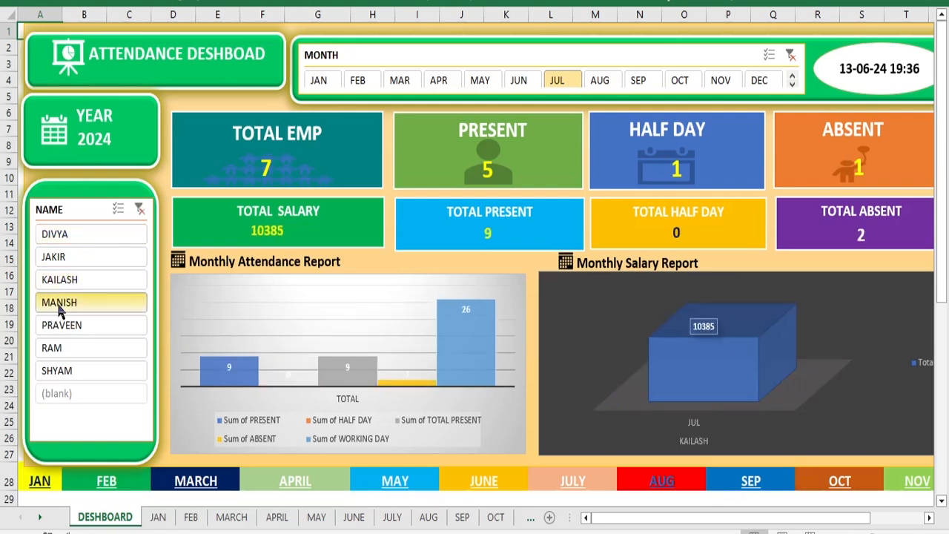
click(56, 323)
click(52, 348)
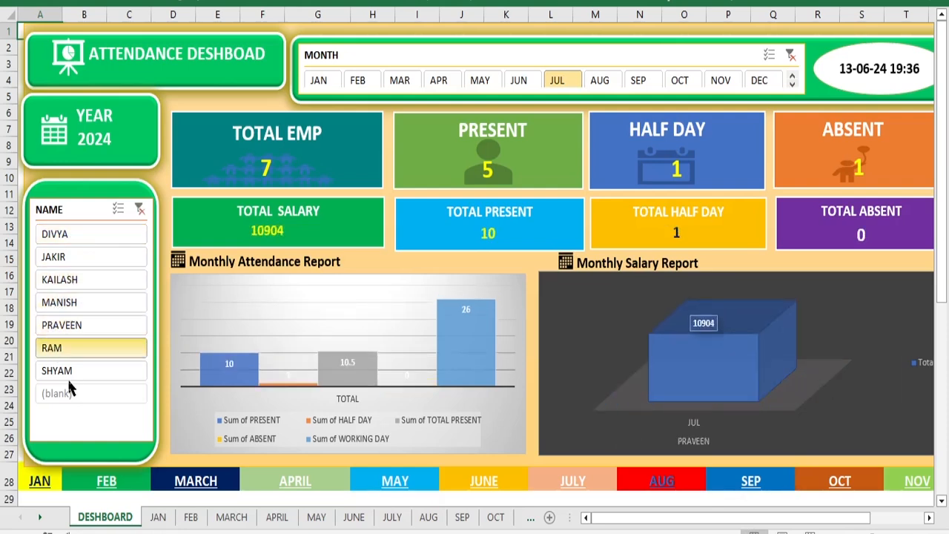
Step: Review the JAN, FEB and APRIL attendance sheets and return to the dashboard
click(43, 486)
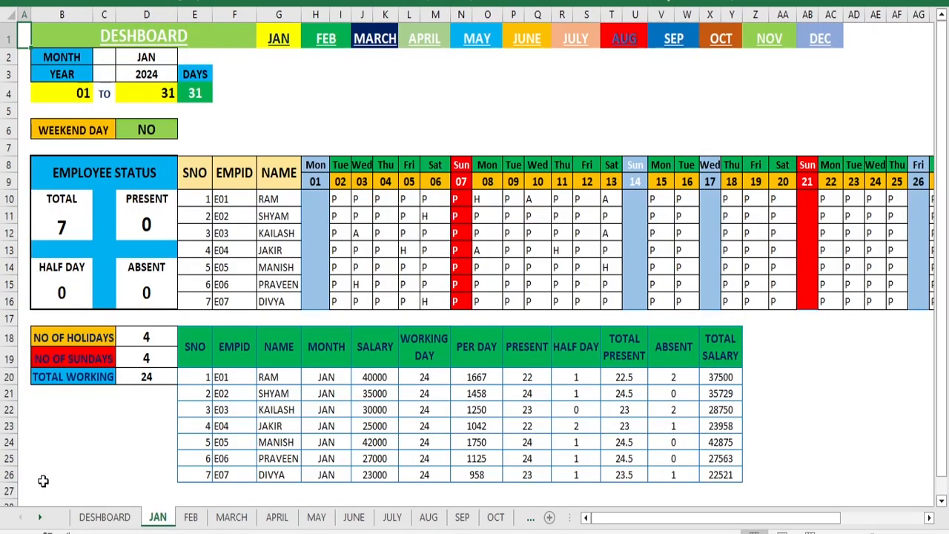
click(191, 518)
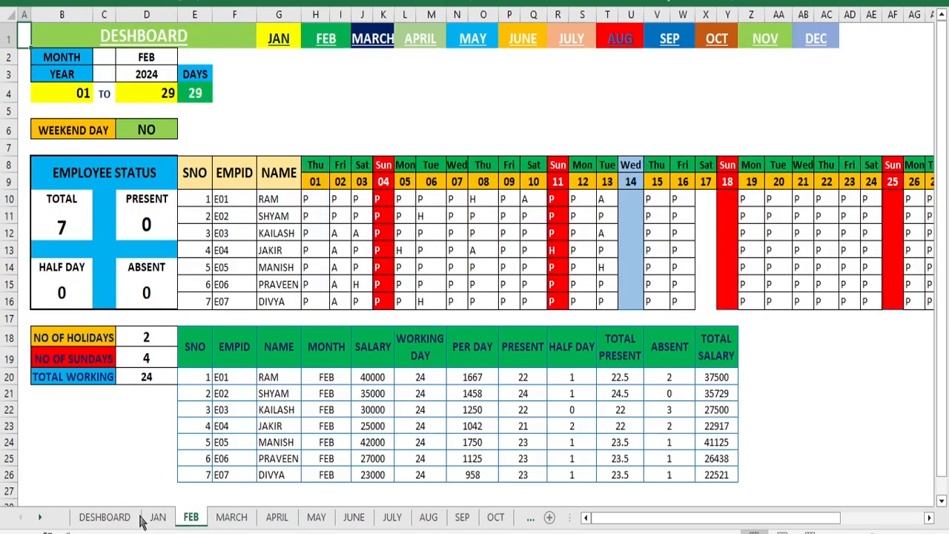
click(104, 517)
click(289, 484)
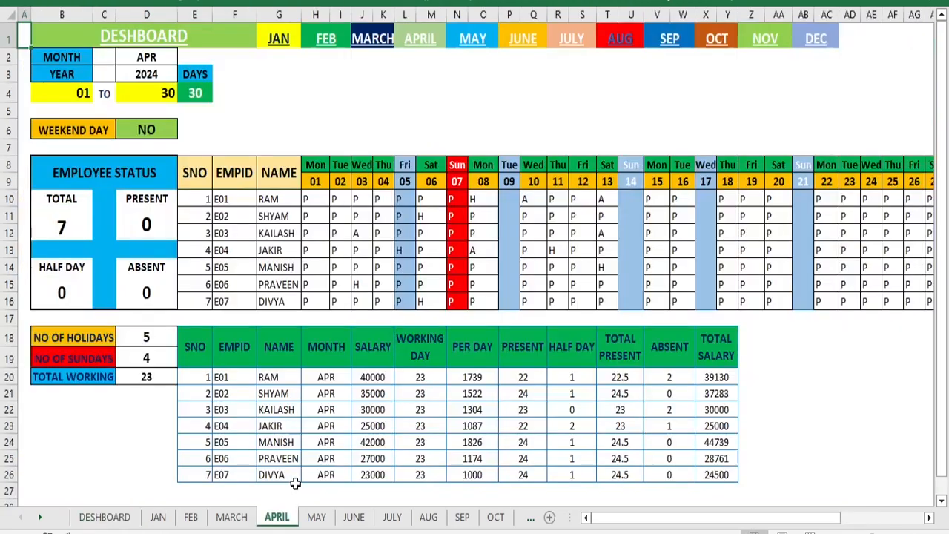
click(111, 518)
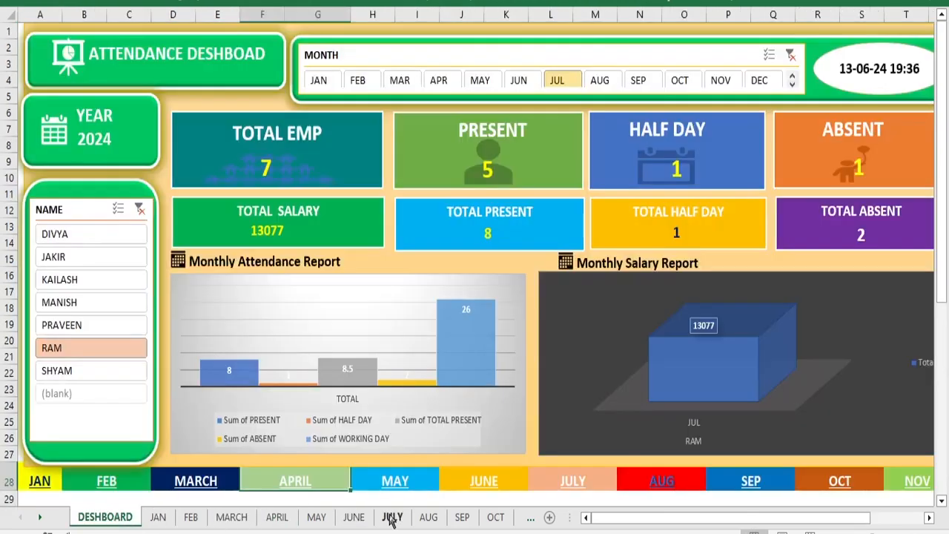
Step: Review the JULY and AUG attendance sheets and go back to the dashboard through the sheet's link
click(391, 518)
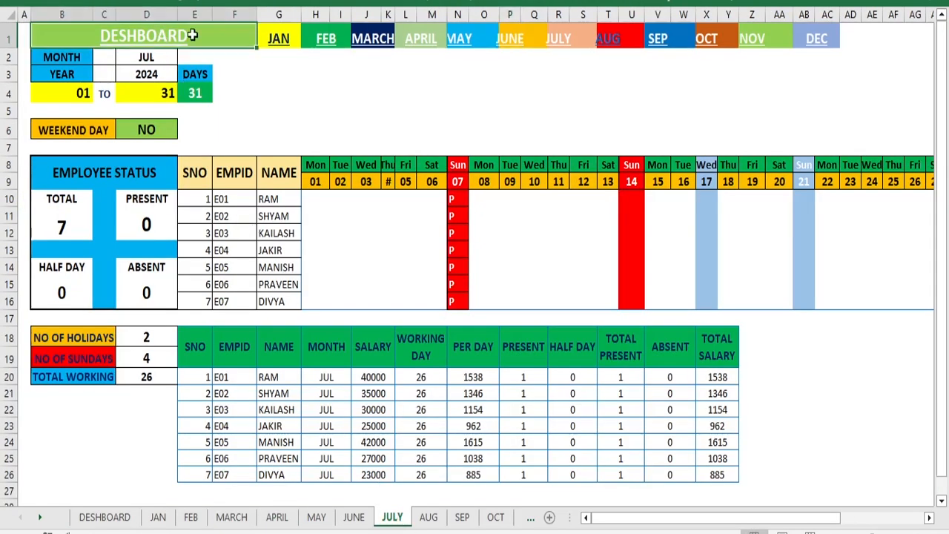
click(250, 78)
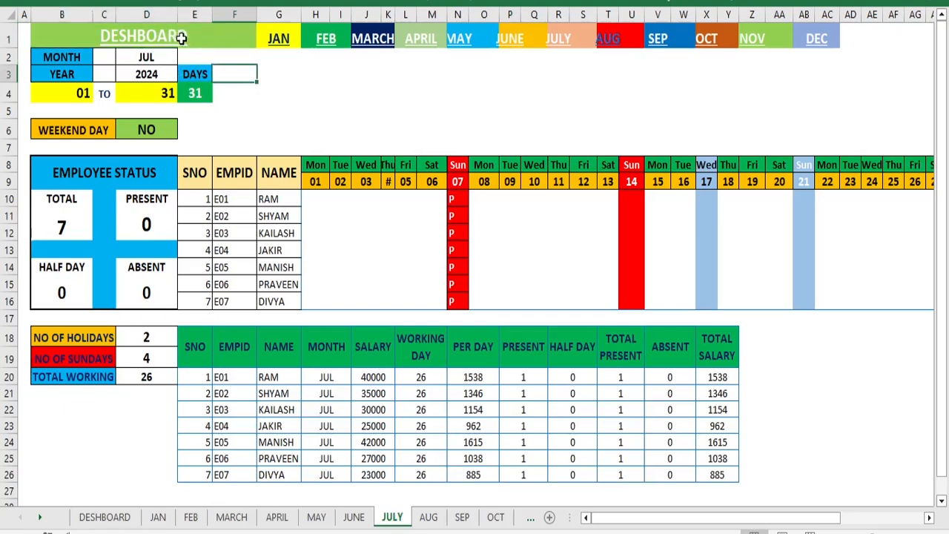
click(324, 40)
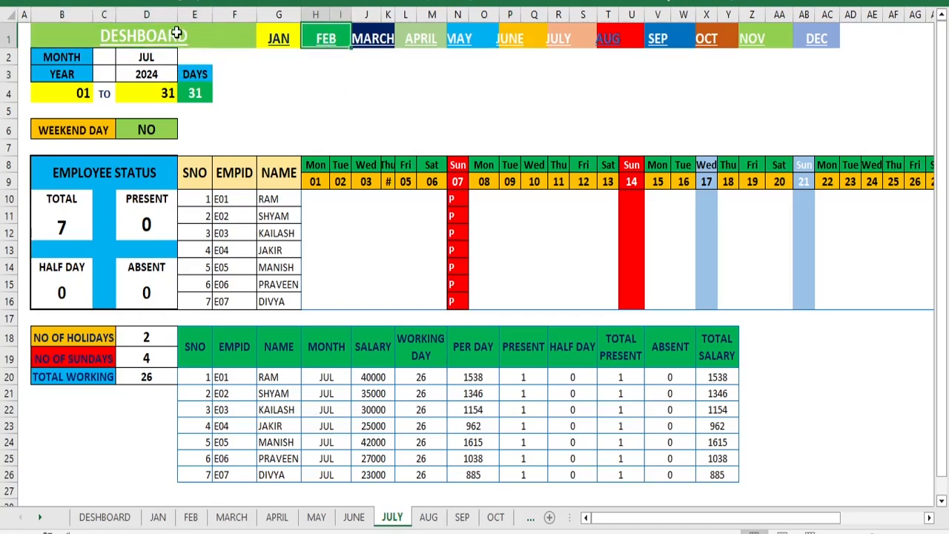
click(429, 518)
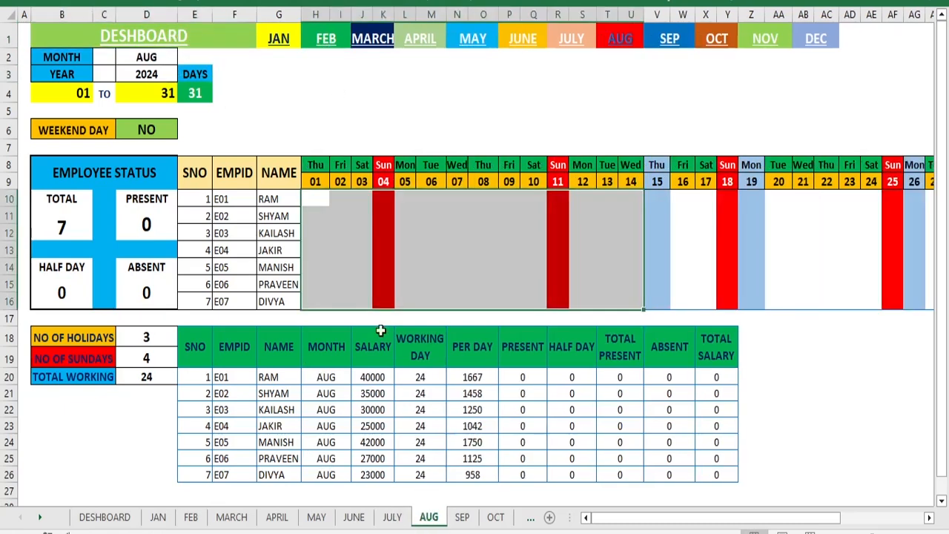
click(175, 37)
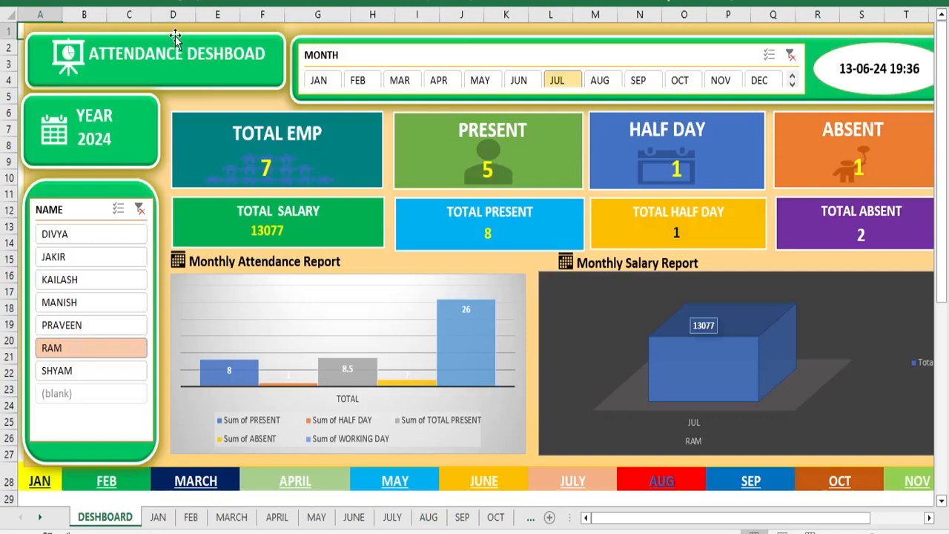
Step: Compare the employee status summary on the JUNE sheet with the totals on the dashboard
click(353, 519)
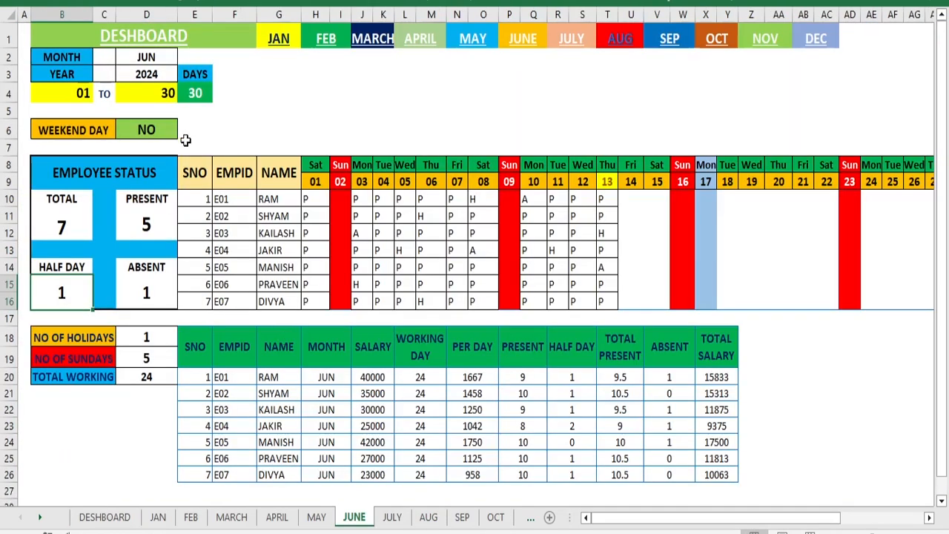
click(181, 46)
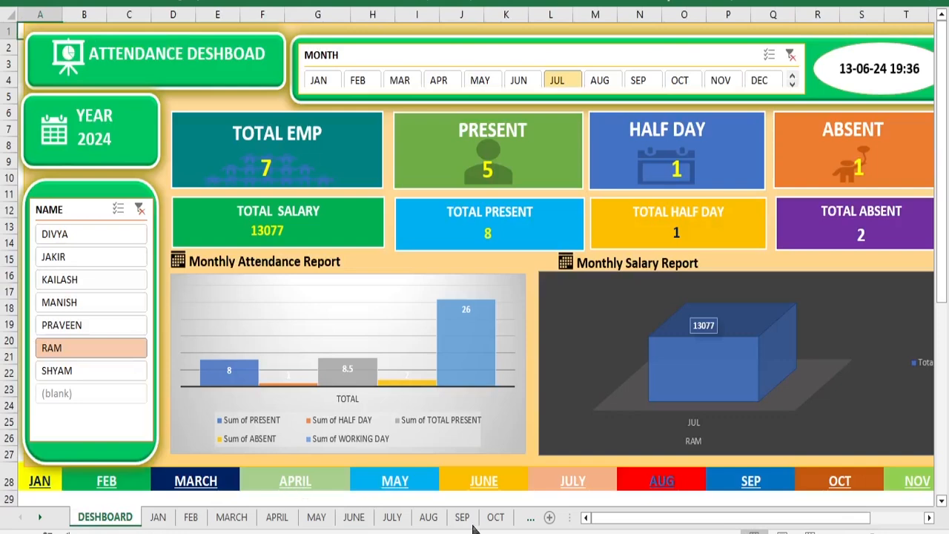
click(494, 489)
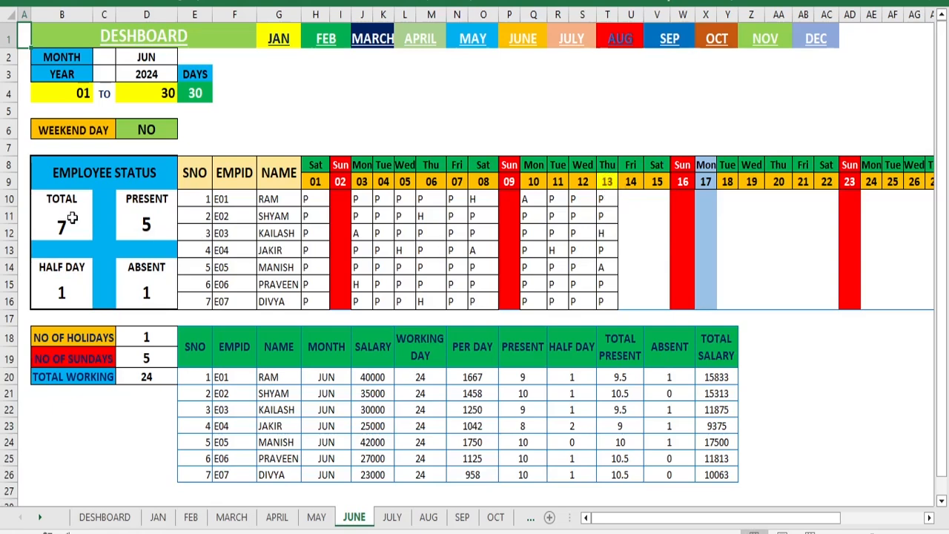
click(127, 517)
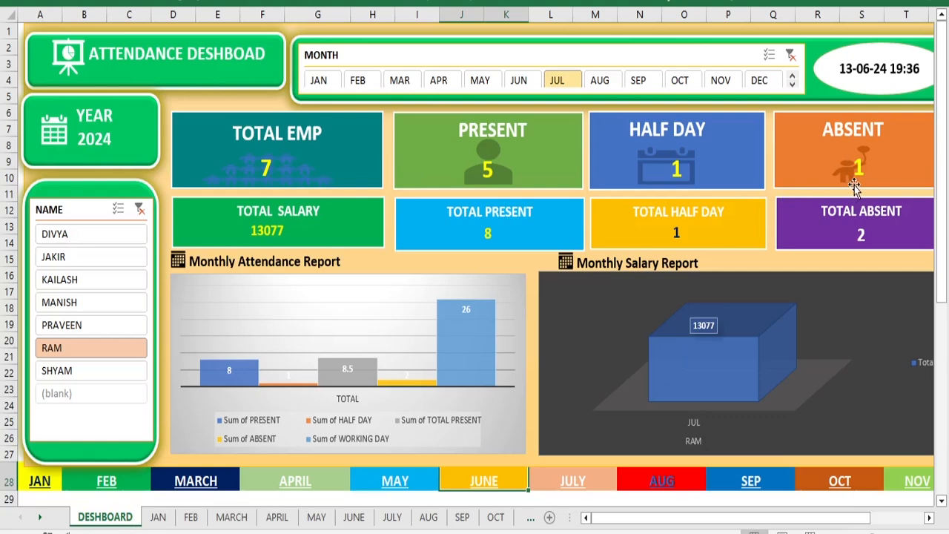
Step: Try MON and SUN as the weekend day on the JUNE sheet and set it back to NO
click(354, 518)
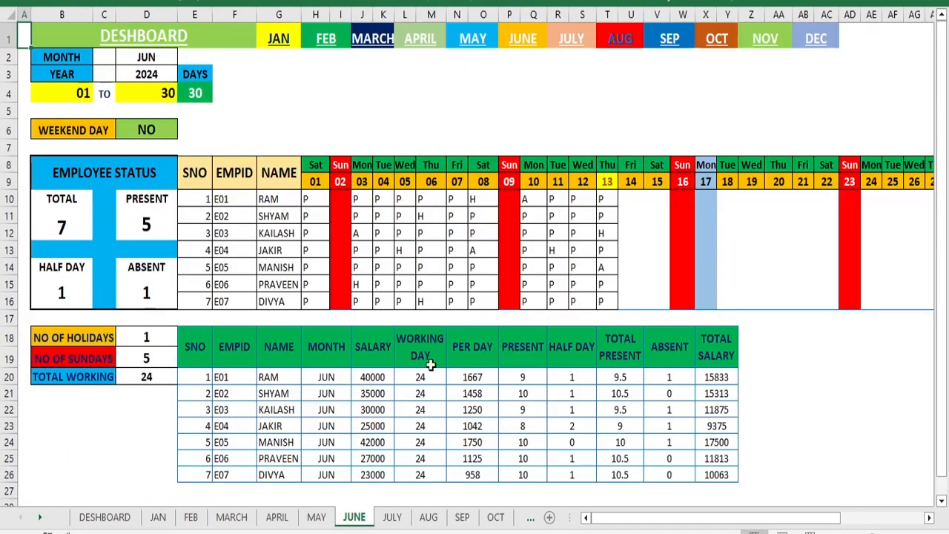
click(139, 130)
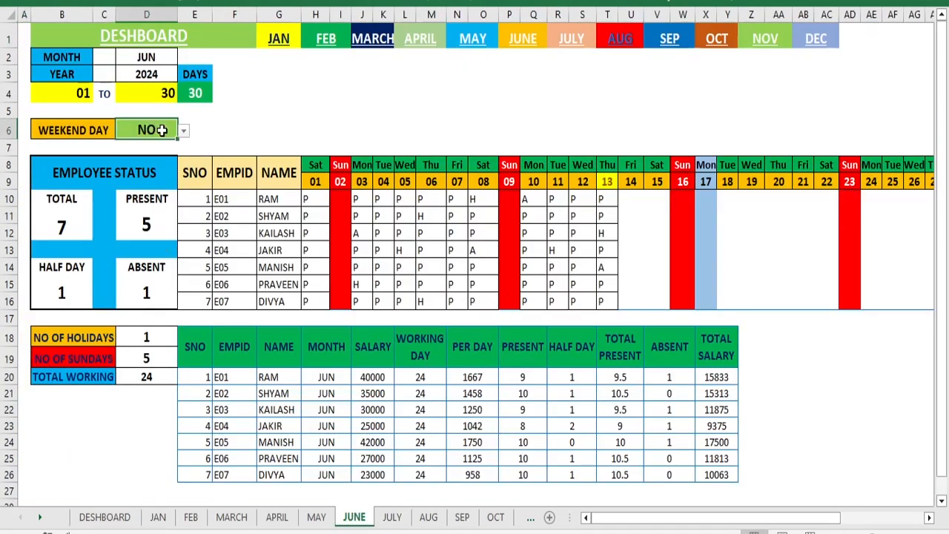
click(184, 131)
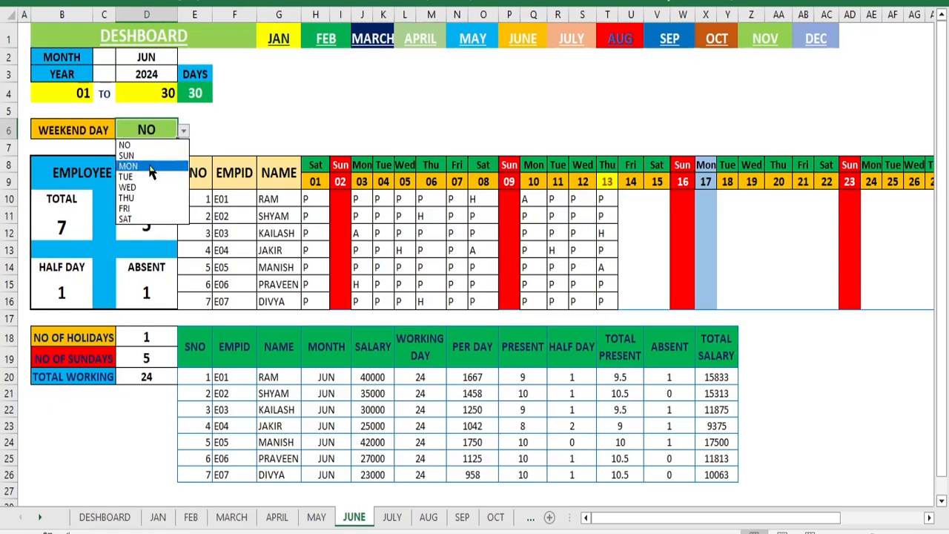
click(128, 166)
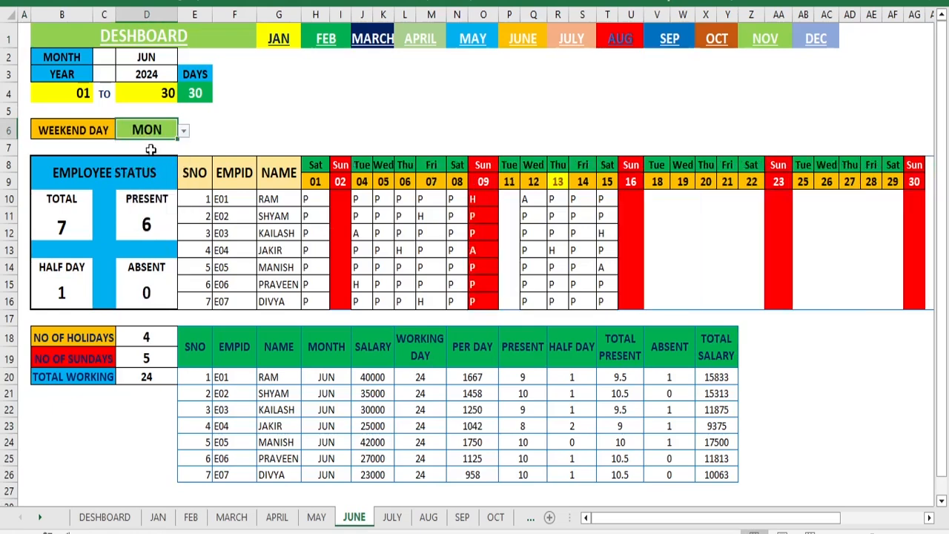
click(184, 132)
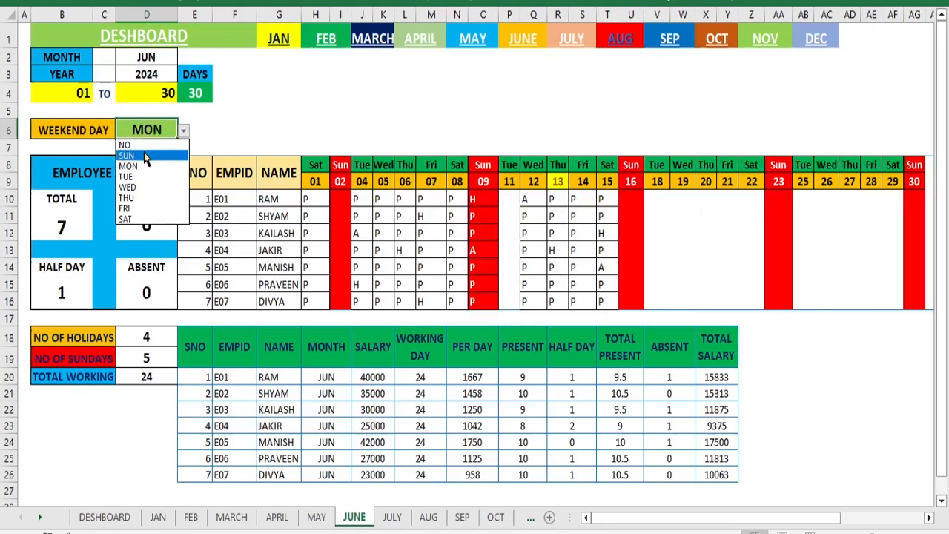
click(146, 156)
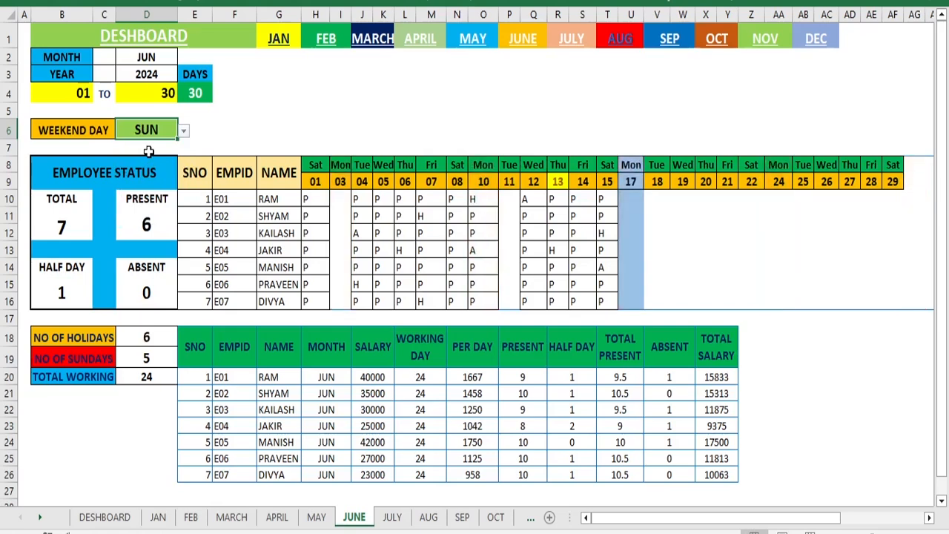
click(184, 132)
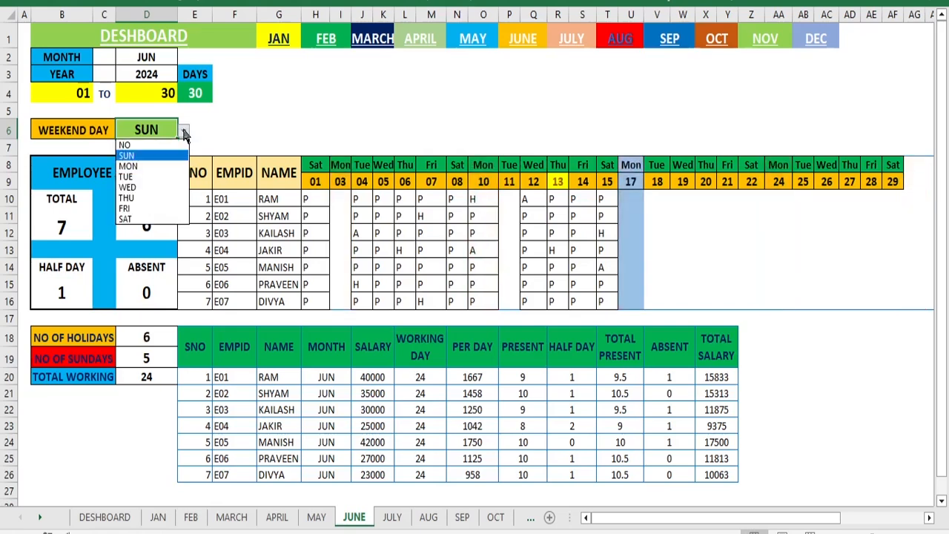
click(157, 147)
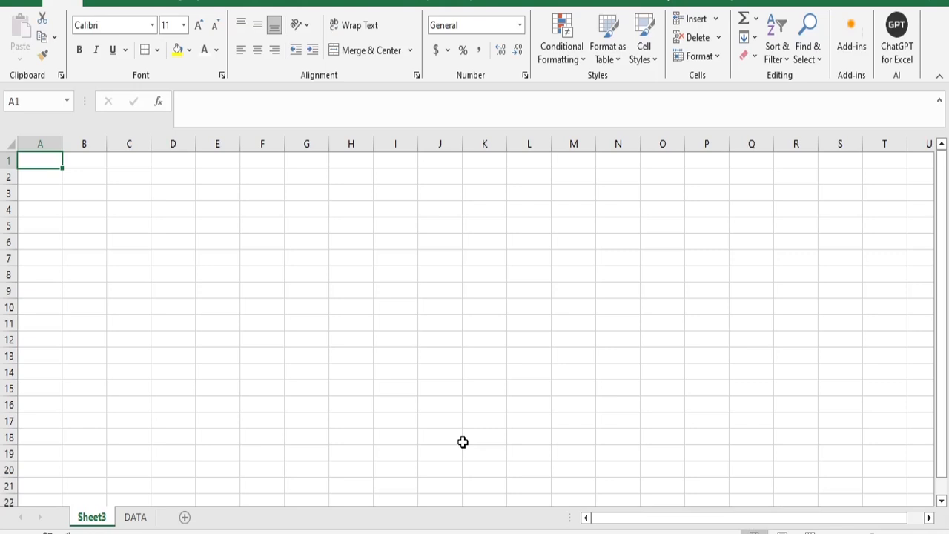
Step: Enter the labels MONTH in B4 and YEAR in B5 on the blank Sheet3
click(78, 205)
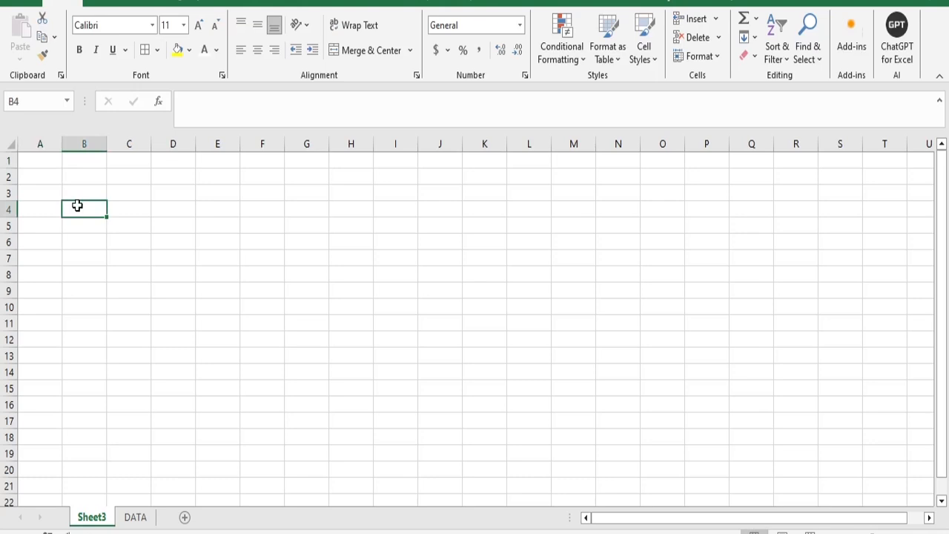
text(MON)
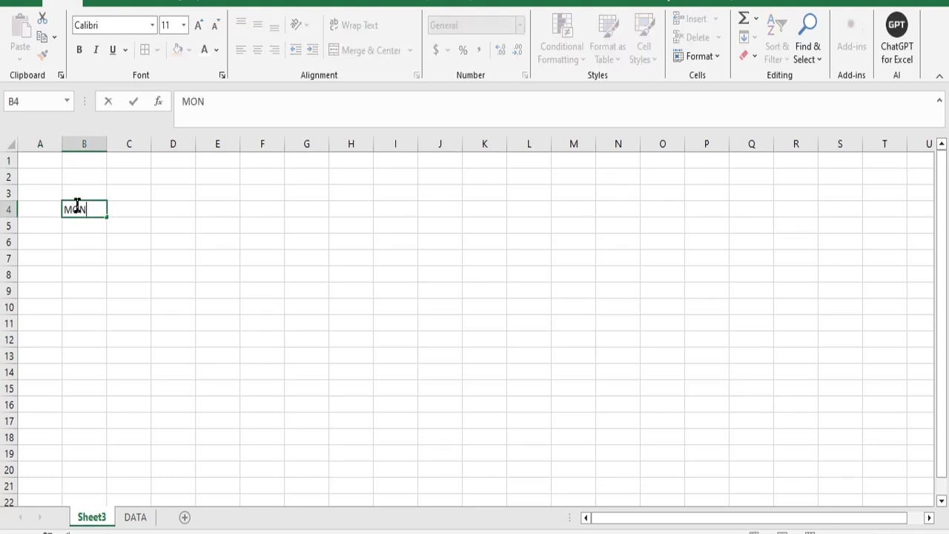
text(TH)
click(87, 229)
text(YEAR)
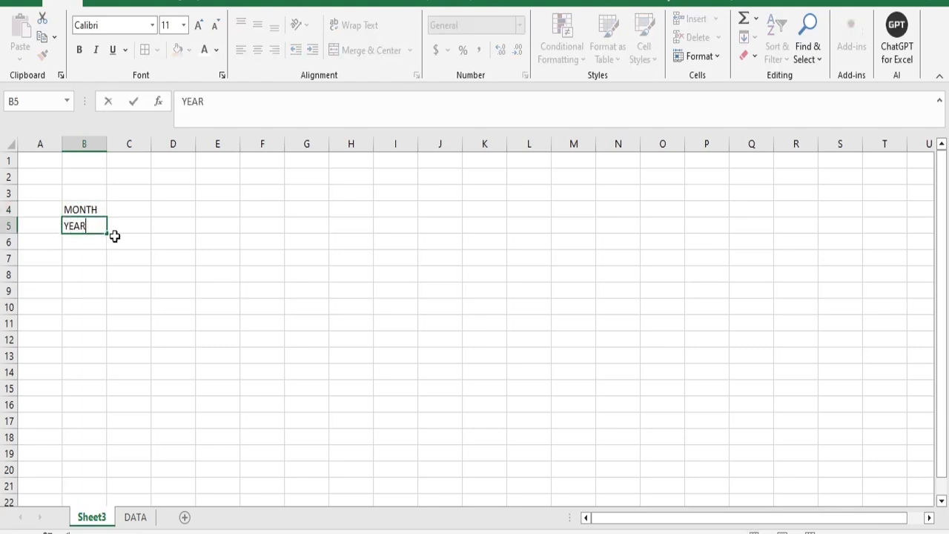
Step: Narrow column C and enter the labels TO in C6 and DAYS in E5
click(151, 146)
drag(150, 145, 130, 146)
click(81, 240)
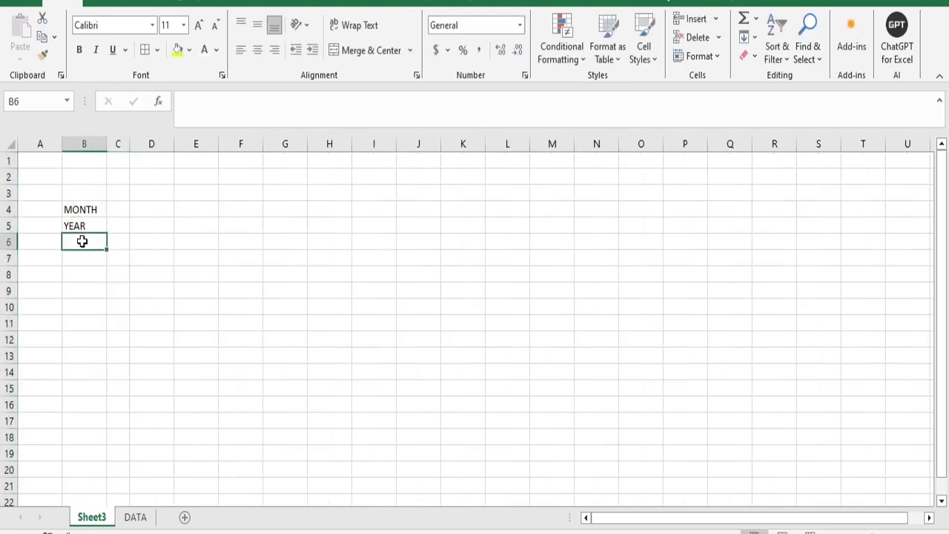
click(154, 239)
click(119, 242)
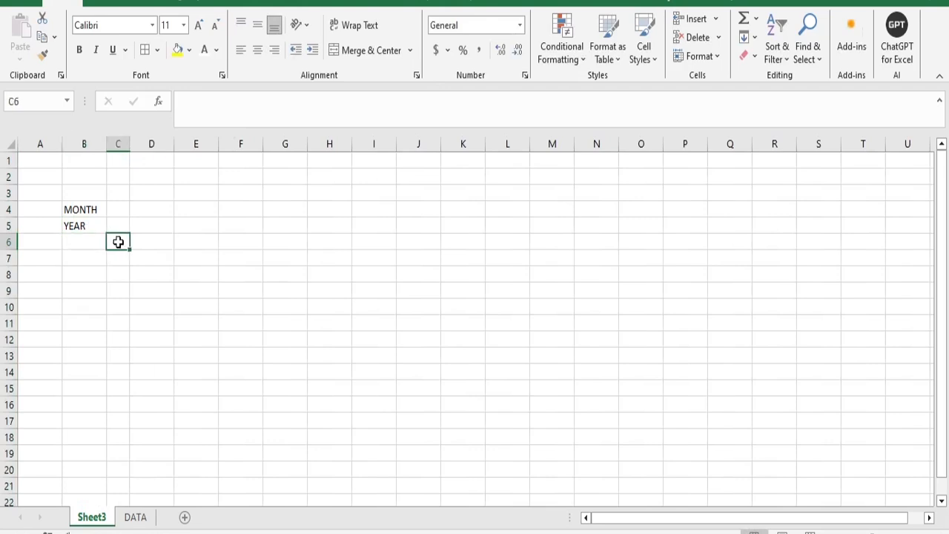
text(TO)
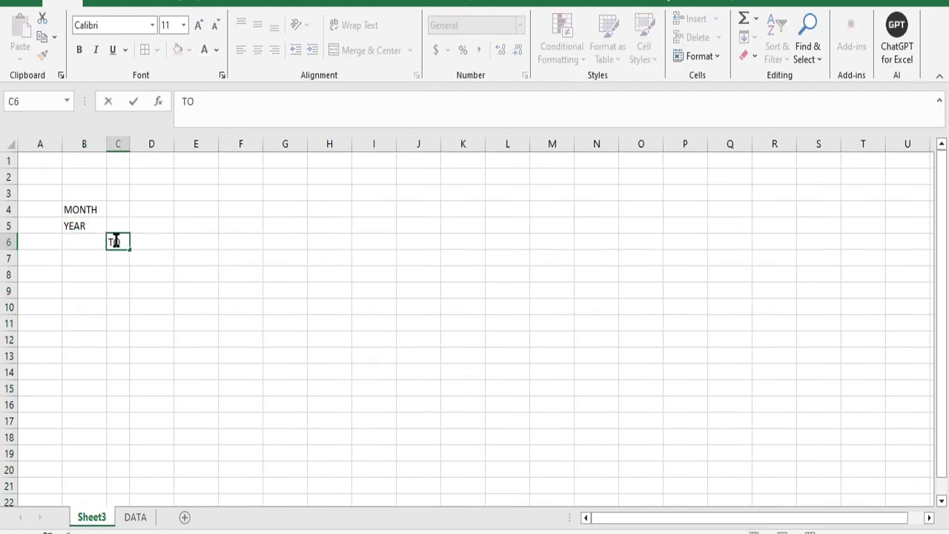
click(193, 227)
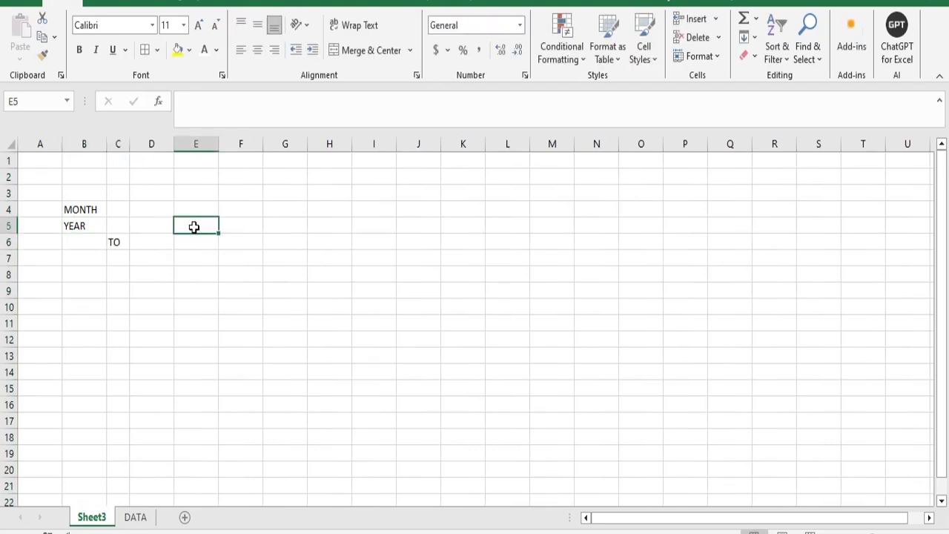
text(DAYS)
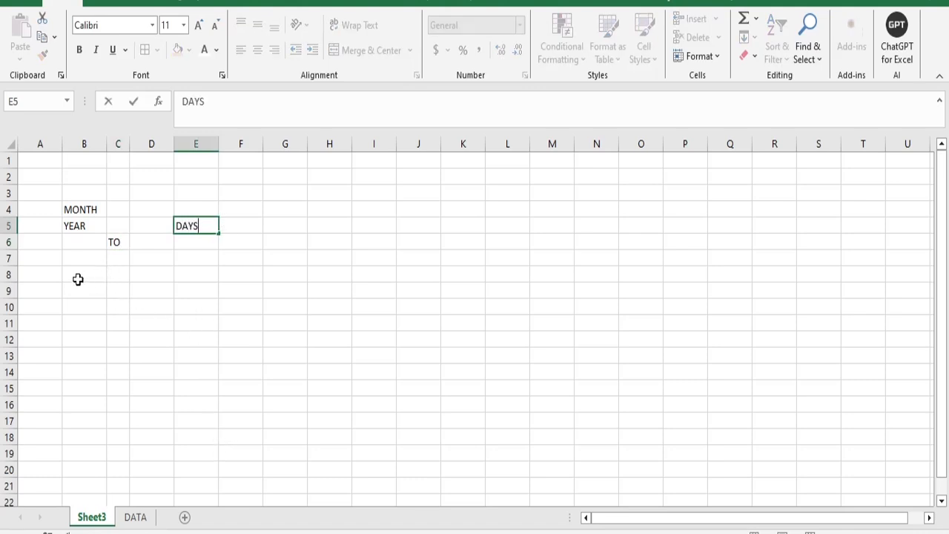
Step: Merge and center B8:C8 and enter the label WEEKEND DAY in it
drag(81, 275, 114, 273)
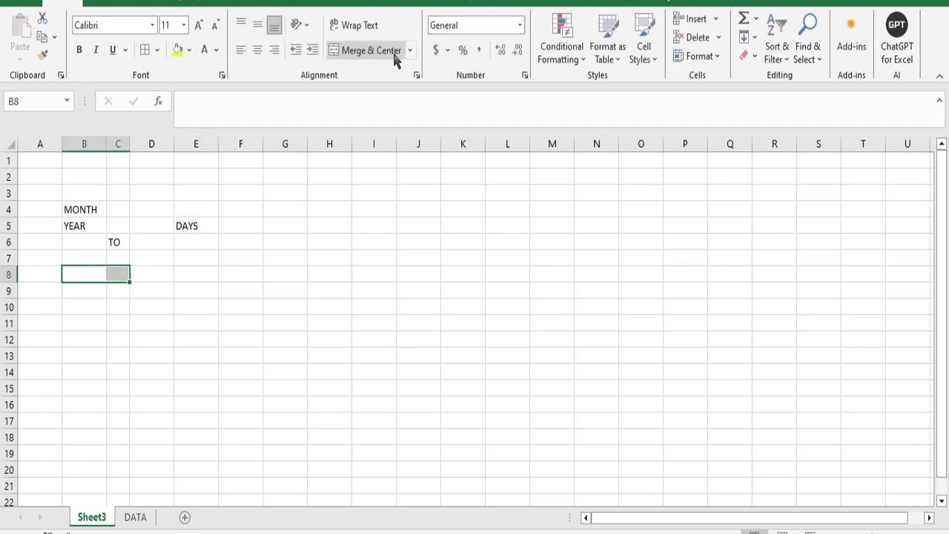
click(385, 54)
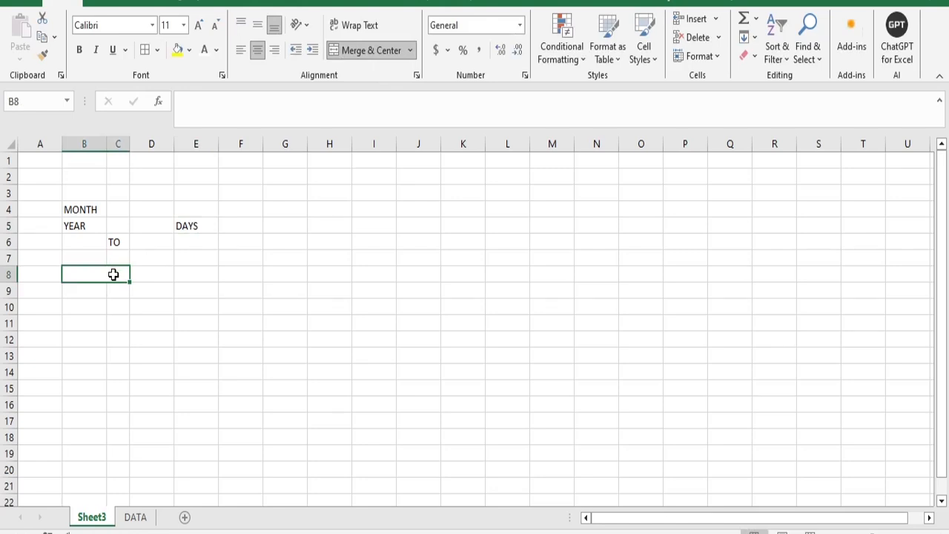
text(WEEK)
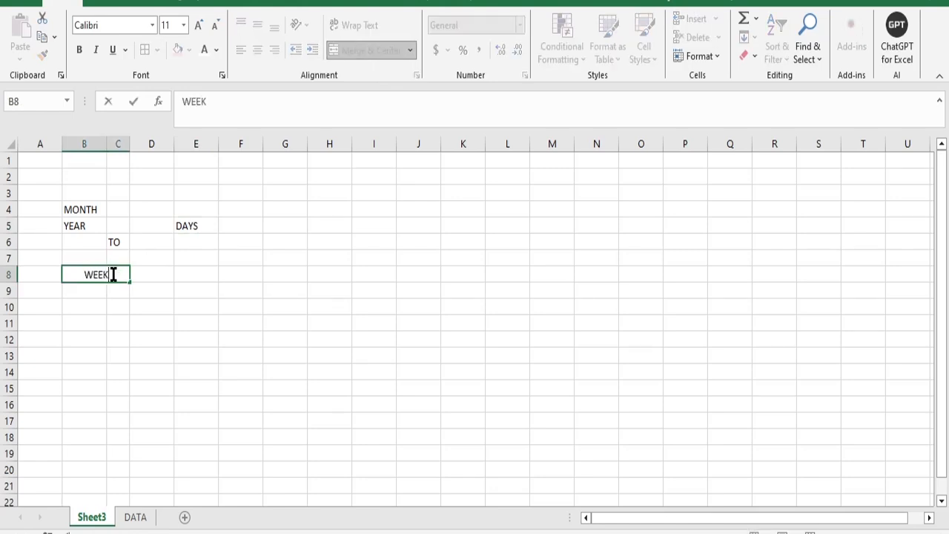
text(END DAY)
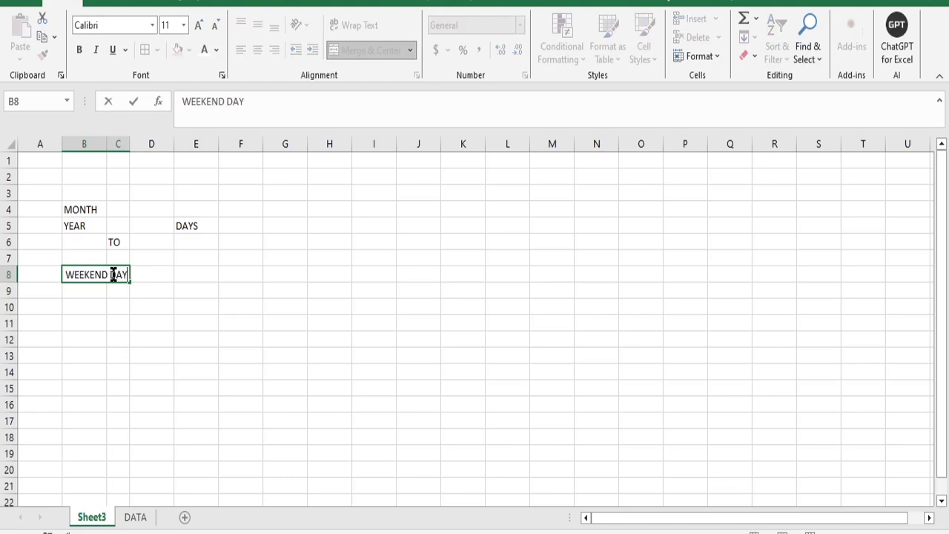
click(159, 272)
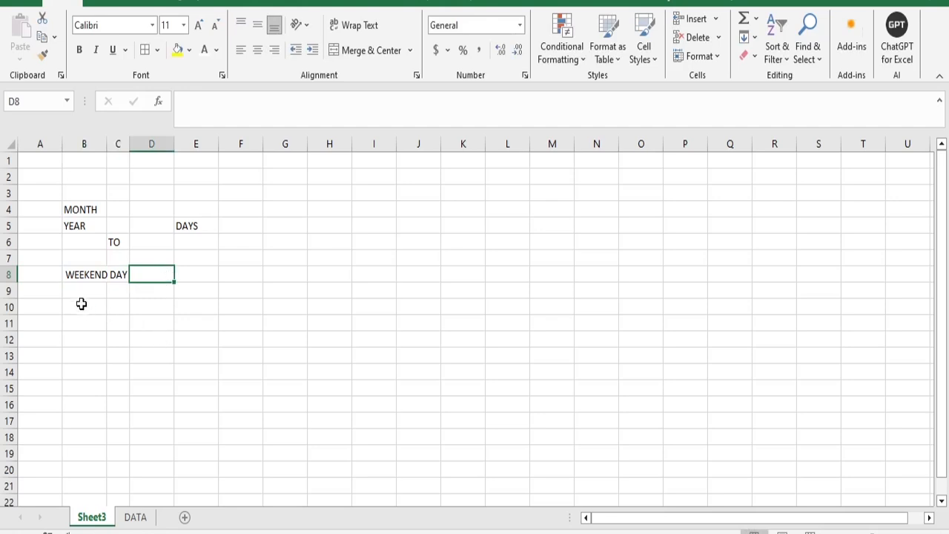
Step: Merge and center B10:D11, enter the heading EMPLOYEE STATUS and align it to the vertical middle
drag(75, 309, 157, 319)
click(371, 54)
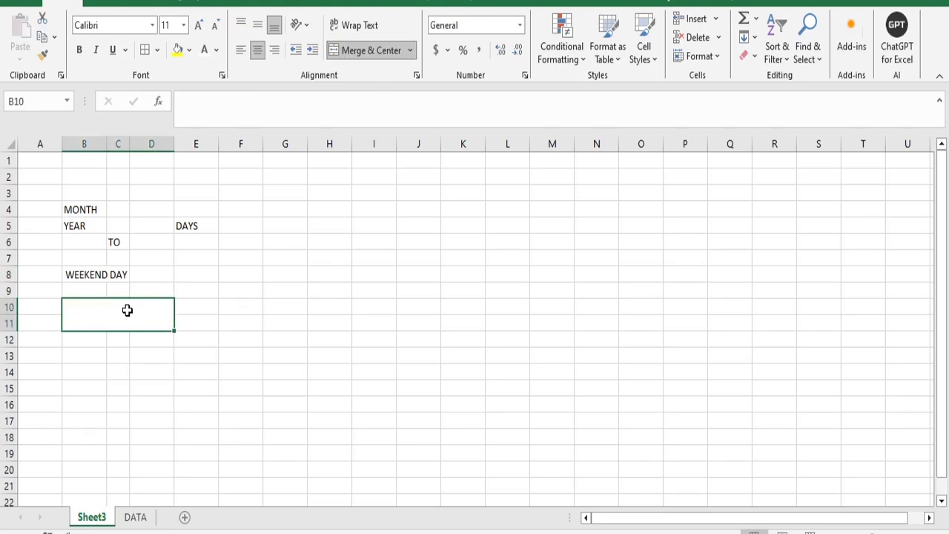
text(EMP)
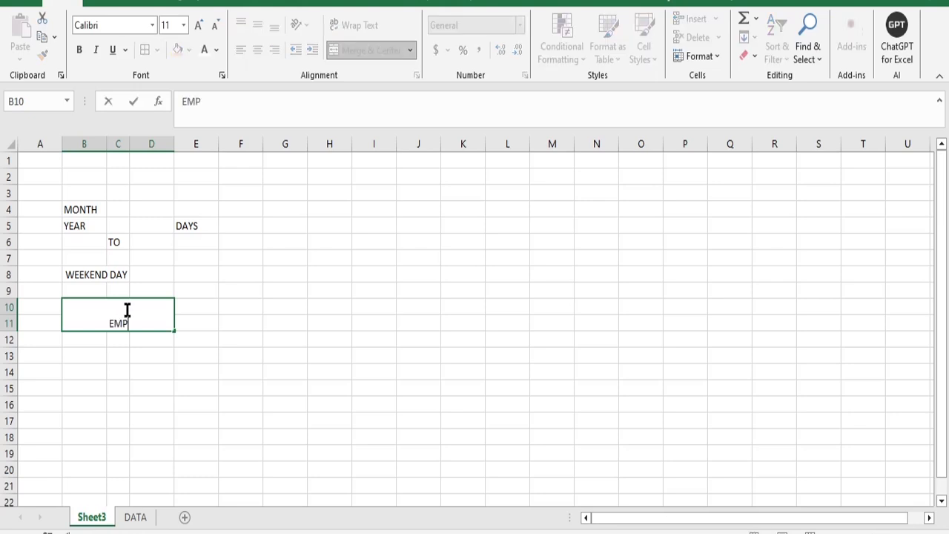
text(LOYEE STATUS)
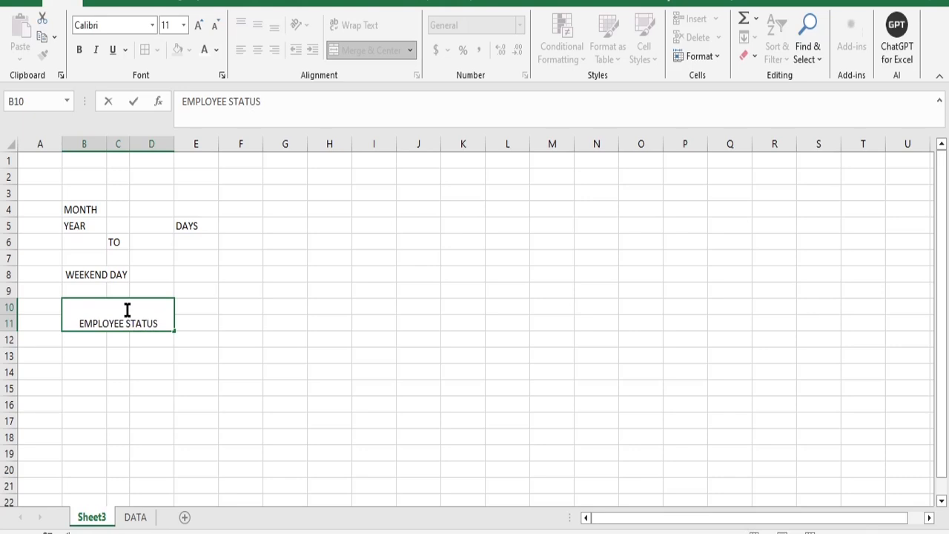
click(247, 286)
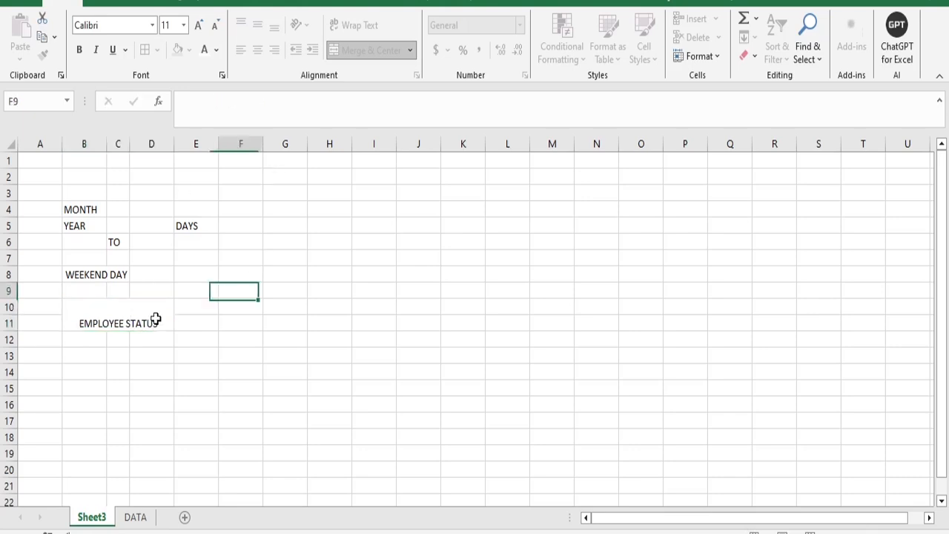
click(155, 319)
click(257, 26)
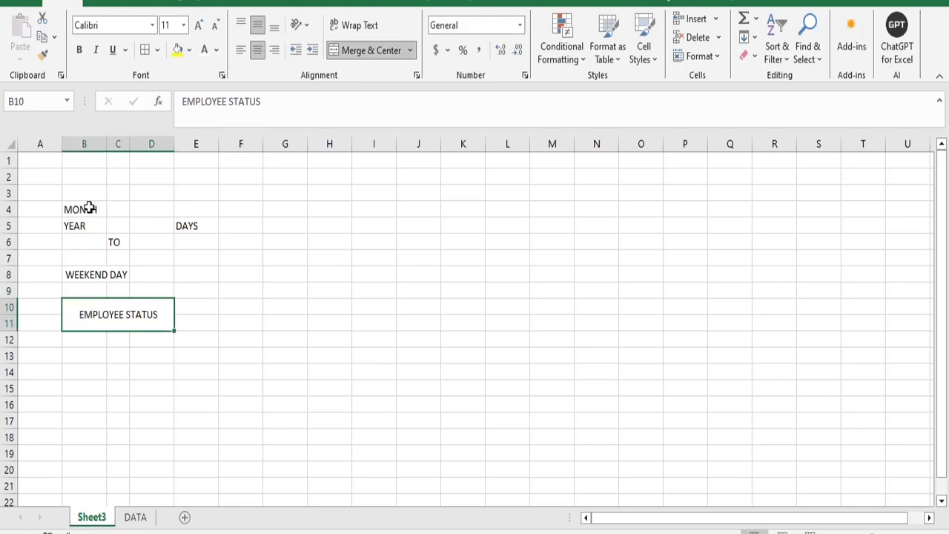
Step: Center the MONTH and YEAR labels in B4:B5 and the DAYS label in E5 horizontally
drag(89, 208, 89, 227)
click(257, 50)
click(196, 225)
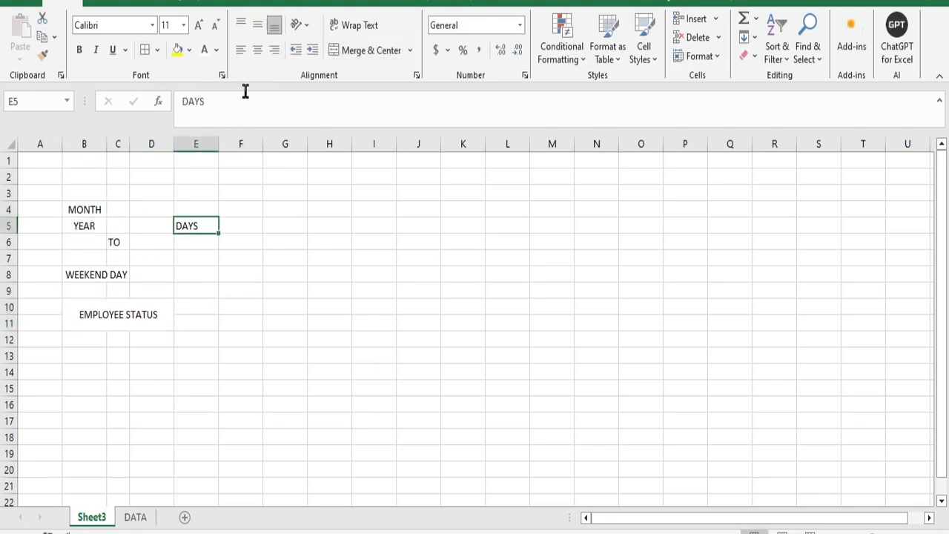
click(258, 50)
Step: Format the MONTH and YEAR labels with a light blue fill, bold text and font size 12
drag(90, 210, 89, 226)
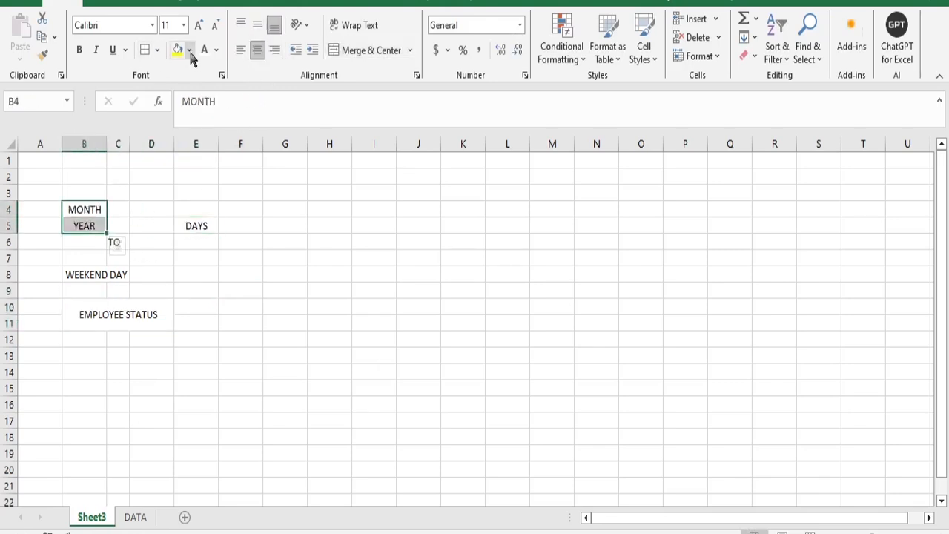
click(190, 50)
click(247, 177)
click(198, 26)
click(80, 50)
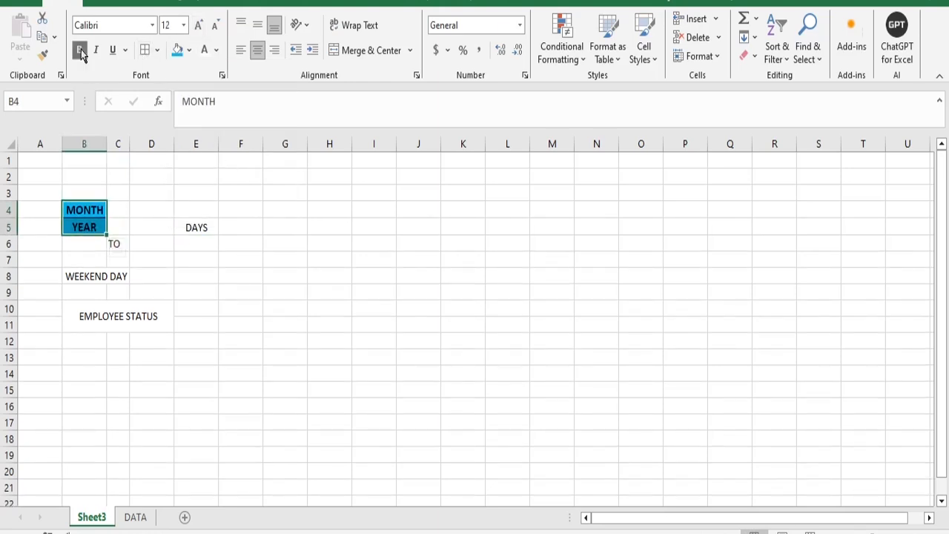
Step: Set the font colour of D4 to yellow and apply all borders to B4:D5
click(152, 210)
click(216, 50)
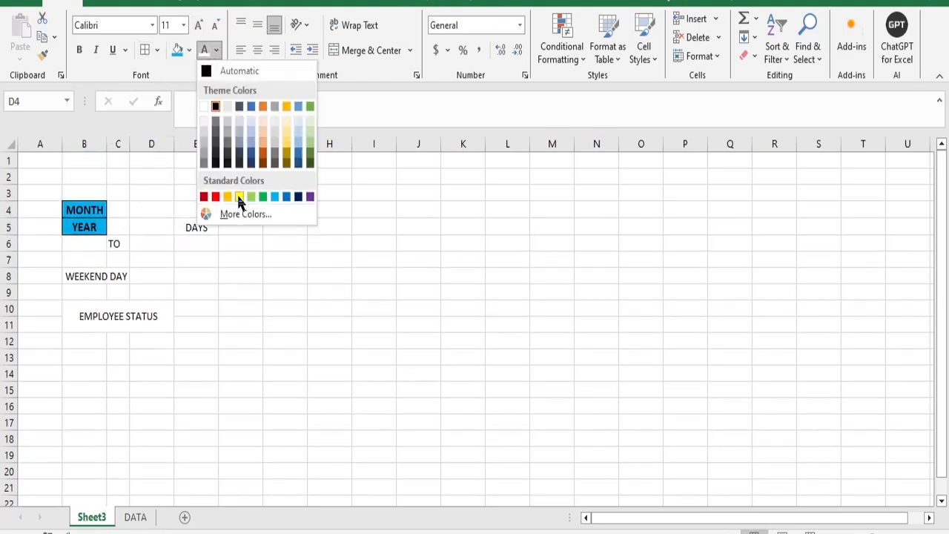
click(236, 196)
click(155, 232)
drag(93, 210, 155, 230)
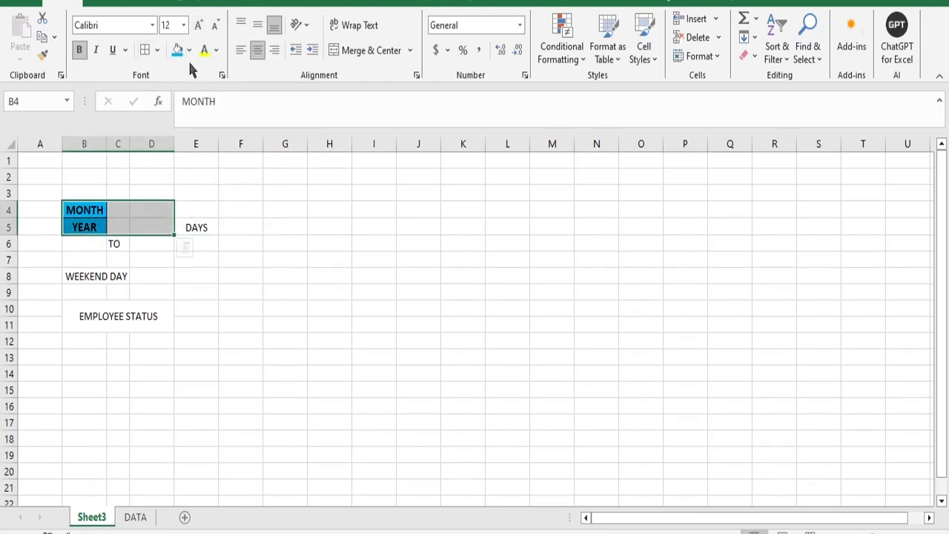
click(146, 53)
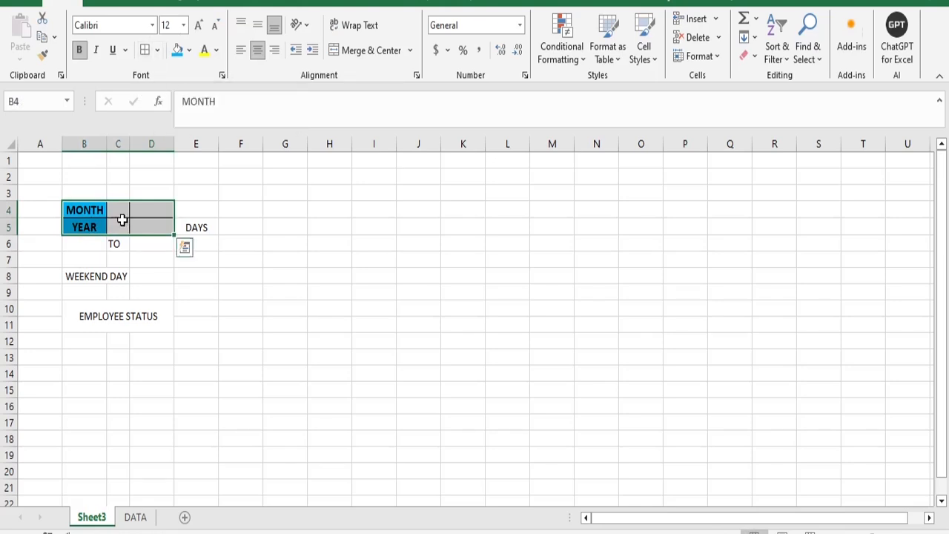
Step: Fill B6 and D6, the cells around the TO label, with yellow and set B6's font colour to automatic
click(89, 245)
click(189, 49)
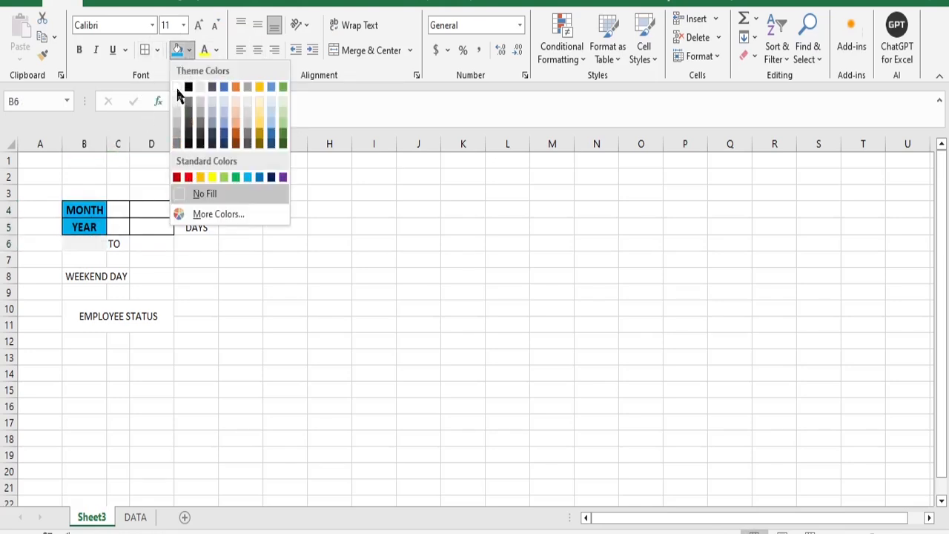
click(212, 178)
click(216, 50)
click(205, 70)
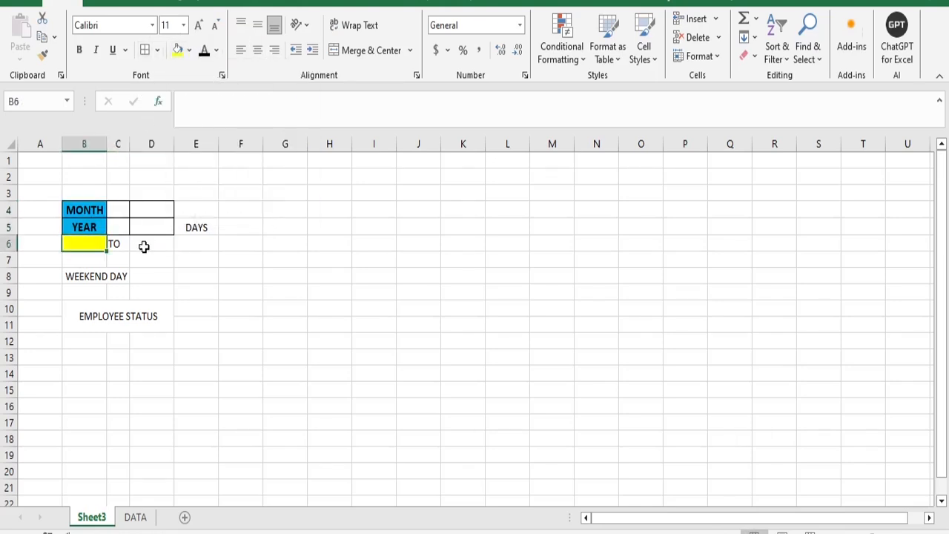
click(144, 246)
click(190, 49)
click(212, 178)
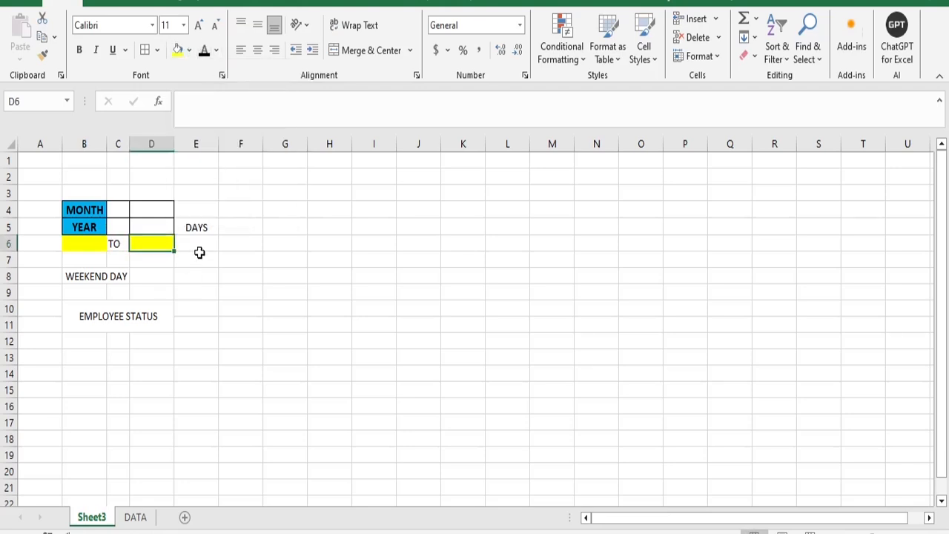
Step: Format the DAYS label in E5 with a light blue fill, bold text and font size 12
click(195, 229)
click(189, 50)
click(247, 179)
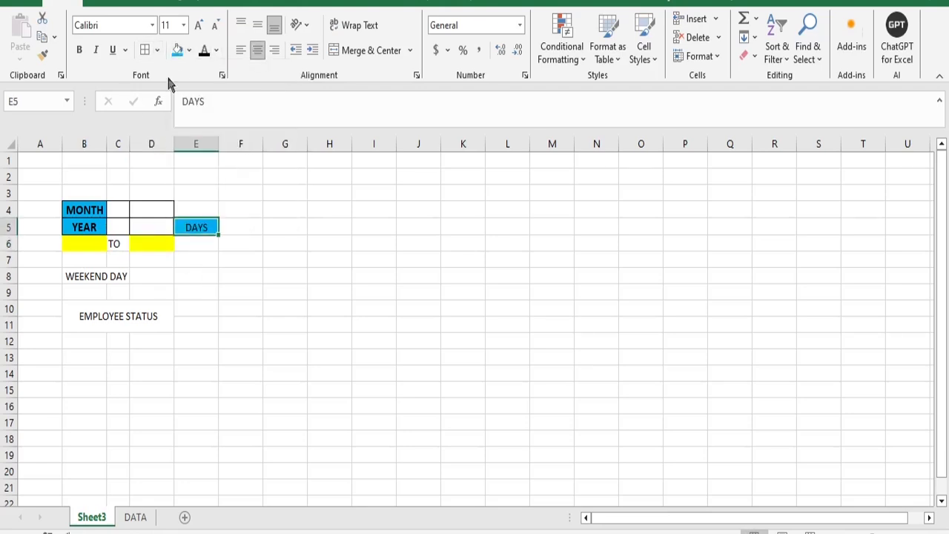
click(78, 49)
click(198, 27)
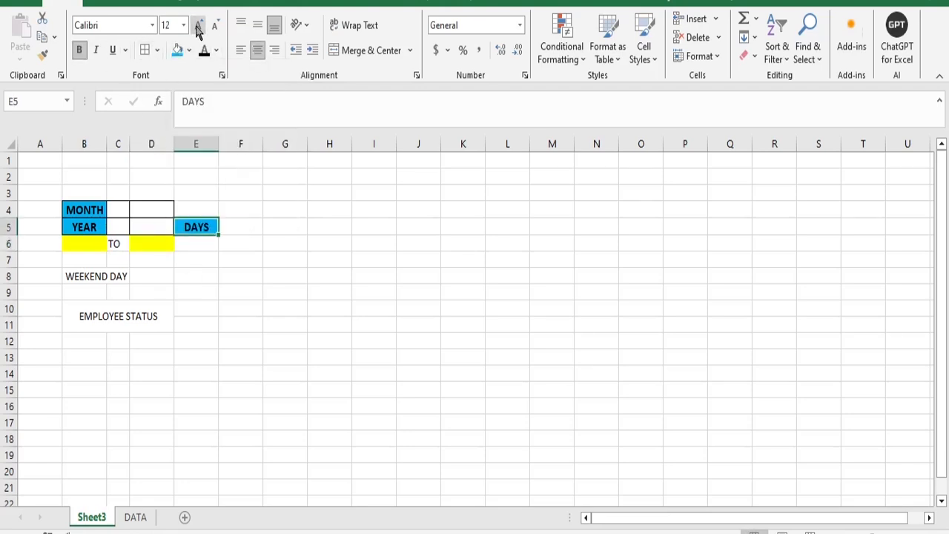
Step: Make WEEKEND DAY bold, size 12 with an orange fill, narrowing column A and widening column B to fit it
click(122, 277)
click(80, 54)
click(197, 25)
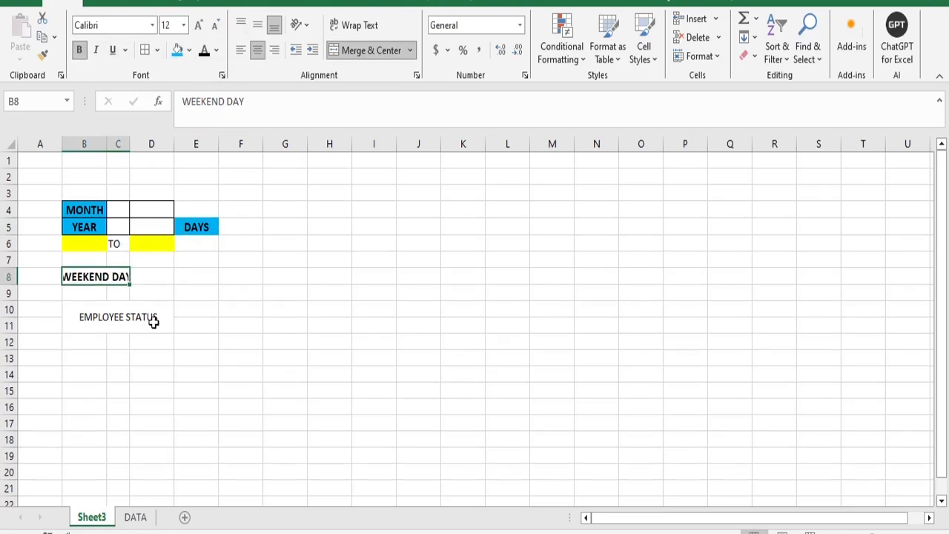
drag(63, 143, 92, 142)
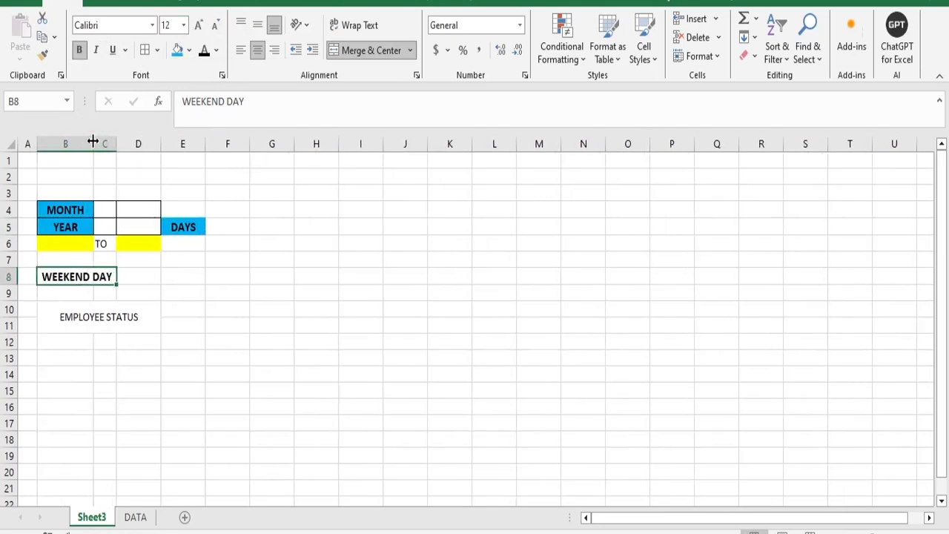
click(190, 49)
click(202, 178)
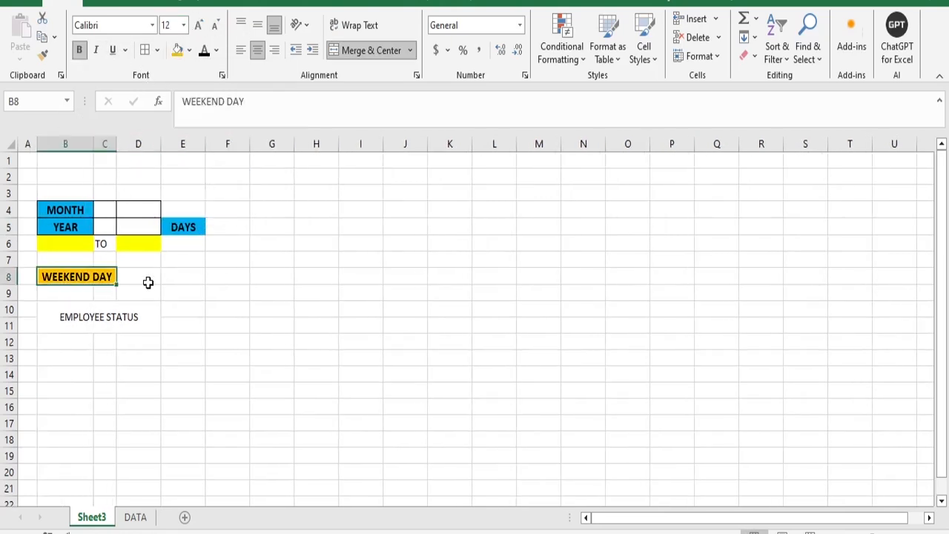
Step: Fill D8 with light green and add borders around the WEEKEND DAY row, B8:D8
click(147, 282)
click(190, 49)
click(225, 177)
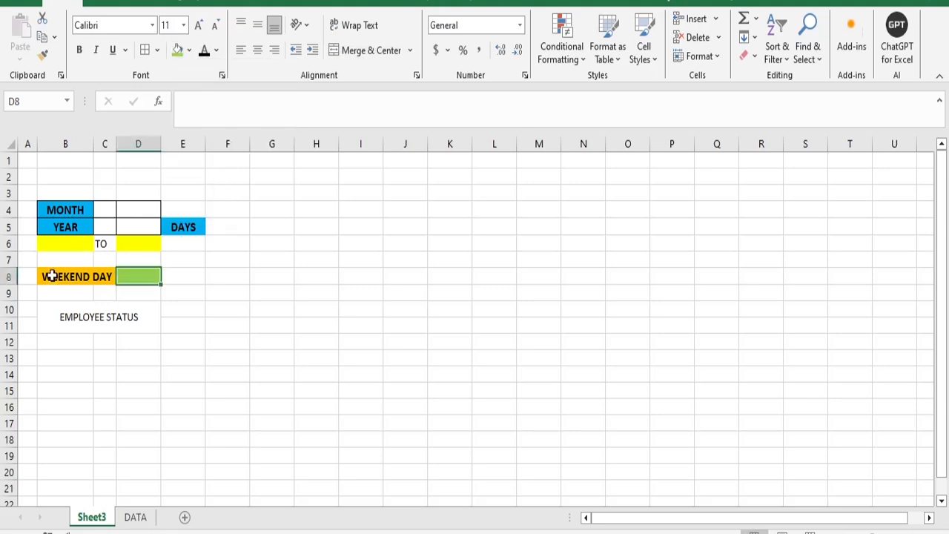
click(52, 276)
Step: Format the EMPLOYEE STATUS heading with a light blue fill, bold text and a larger font size
click(74, 316)
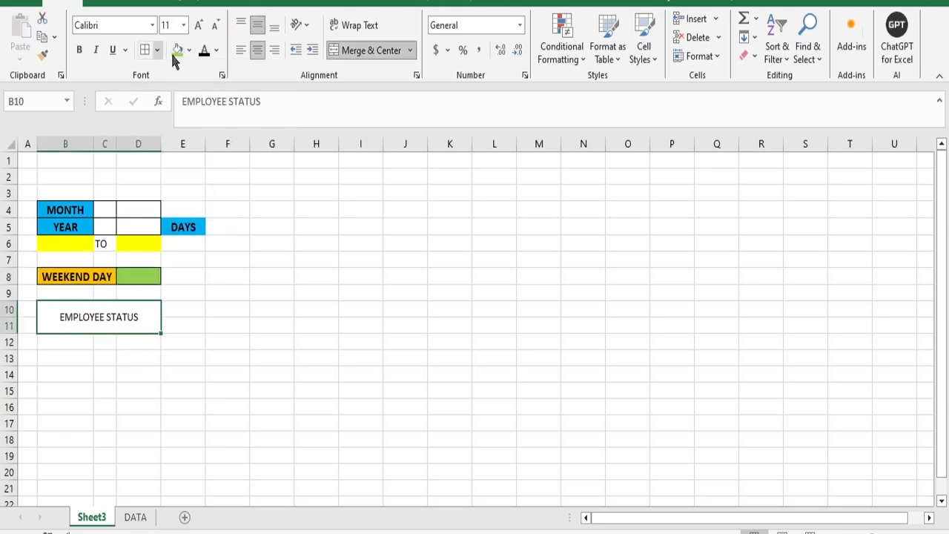
click(189, 49)
click(249, 177)
click(79, 50)
click(198, 25)
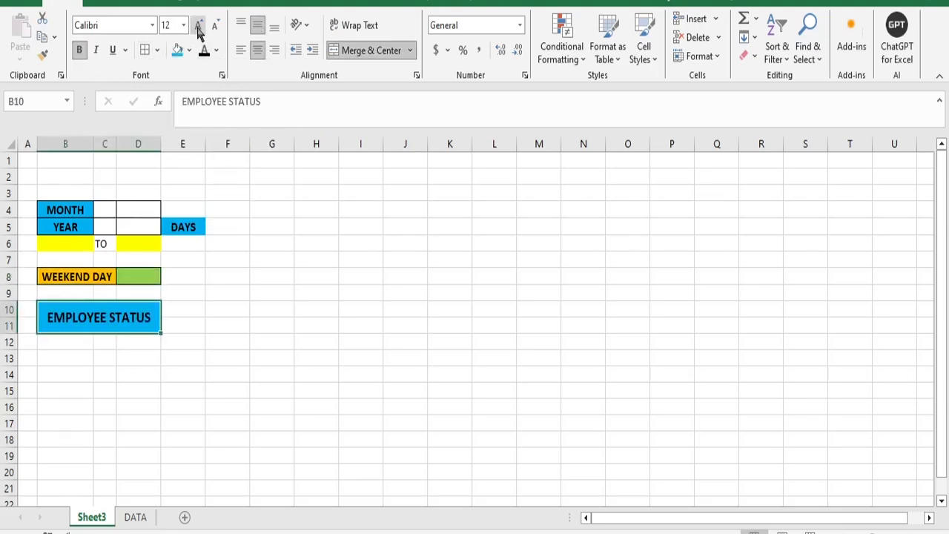
click(198, 25)
Step: Enter TOTAL in B12 and PRESENT in D12, and merge B13:B14 and D13:D14 as their value cells
click(70, 342)
text(TOTAL)
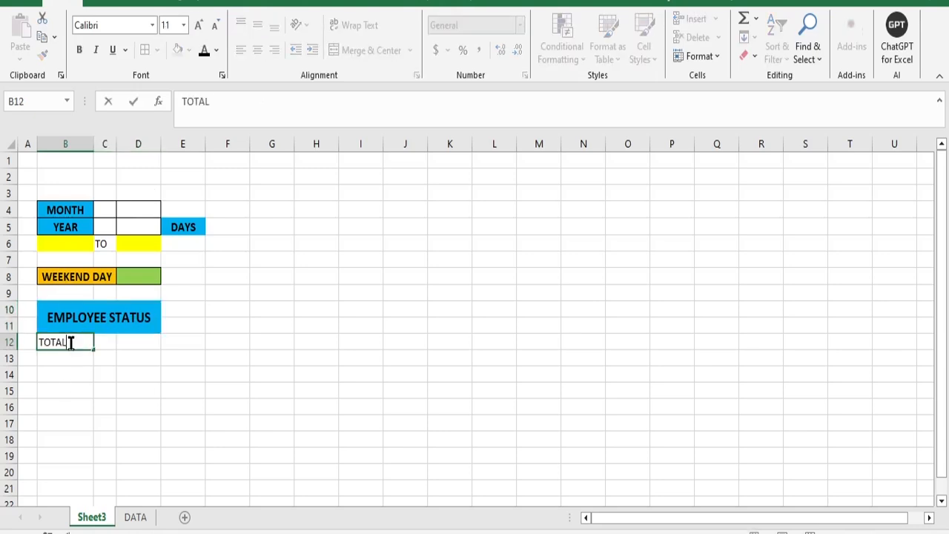
click(127, 341)
text(PRESENT)
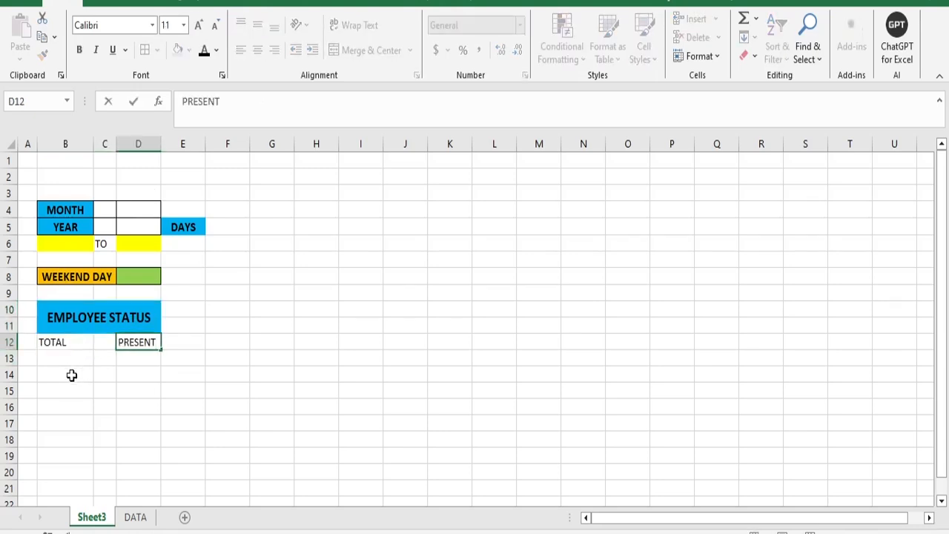
drag(67, 359, 68, 375)
click(349, 50)
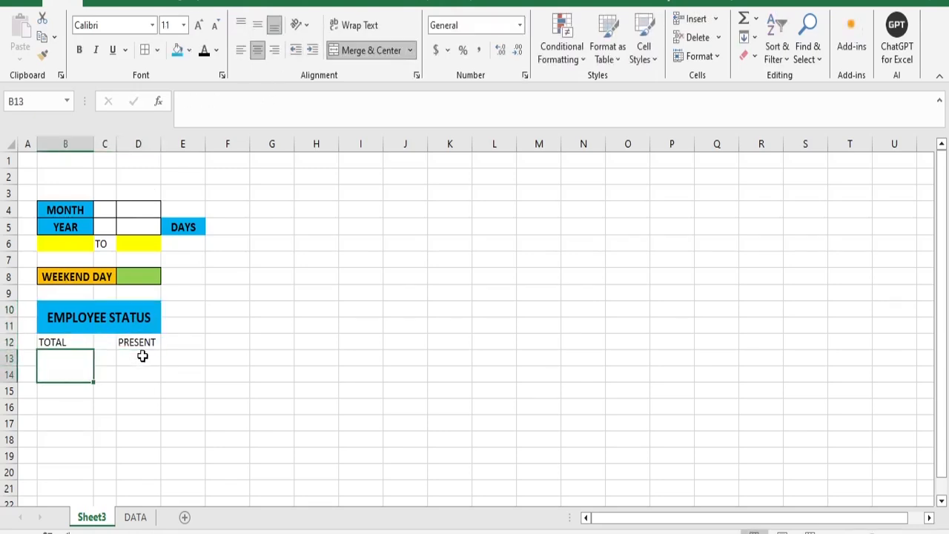
drag(142, 356, 143, 374)
click(367, 50)
Step: Enter HALF DAY in B16 and ABSENT in D16, and merge B17:B18 and D17:D18 as their value cells
click(63, 406)
text(HALF DAY)
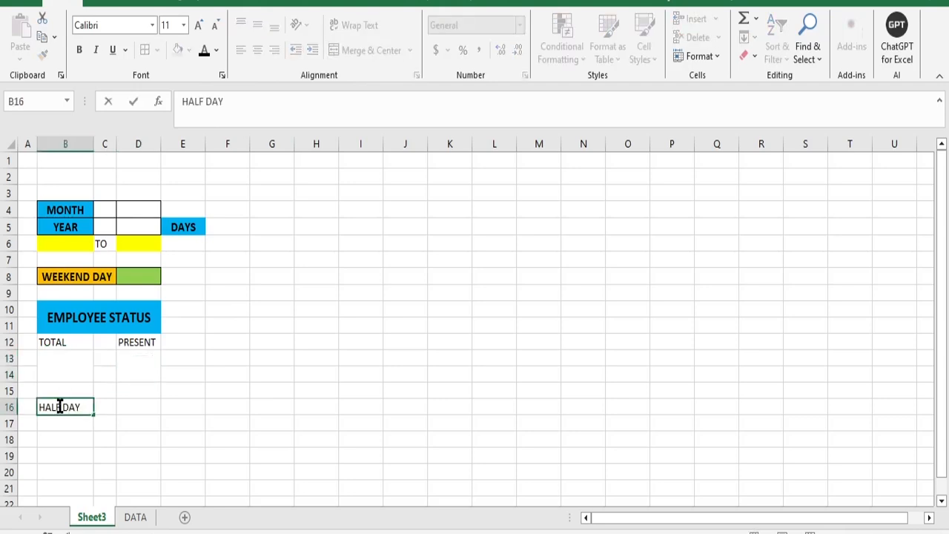
click(132, 406)
text(ABSENT)
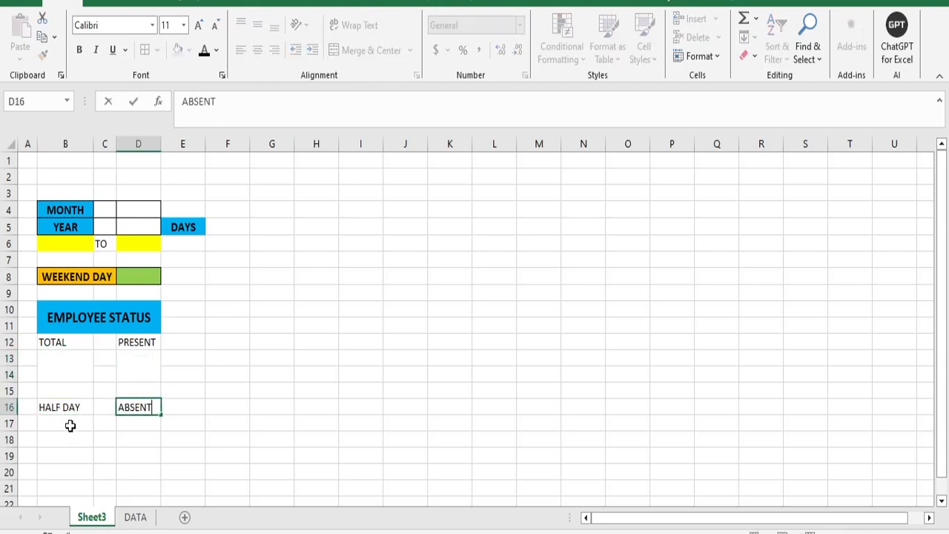
drag(70, 425, 71, 441)
click(367, 50)
drag(138, 425, 138, 440)
click(366, 50)
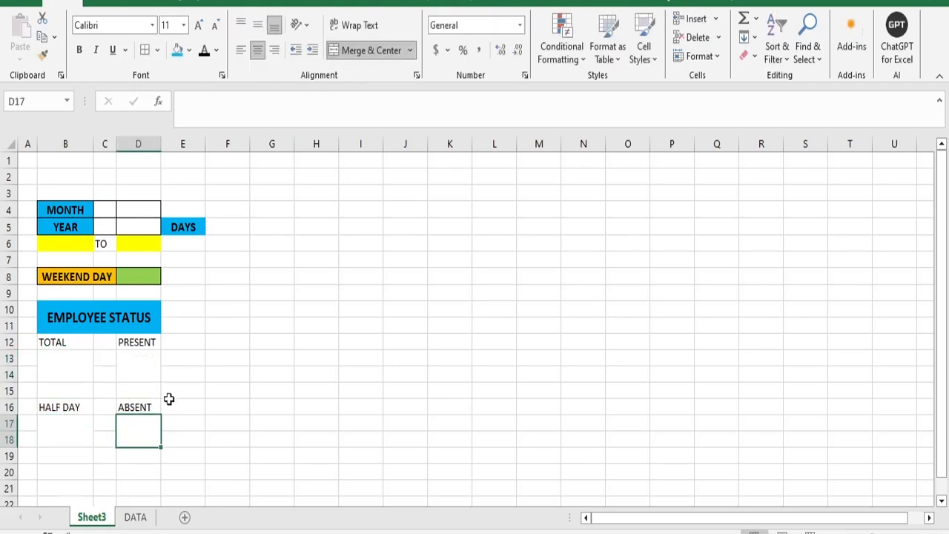
Step: Center the employee status block B12:D18 and make its text bold at font size 12
drag(48, 342, 138, 440)
click(257, 50)
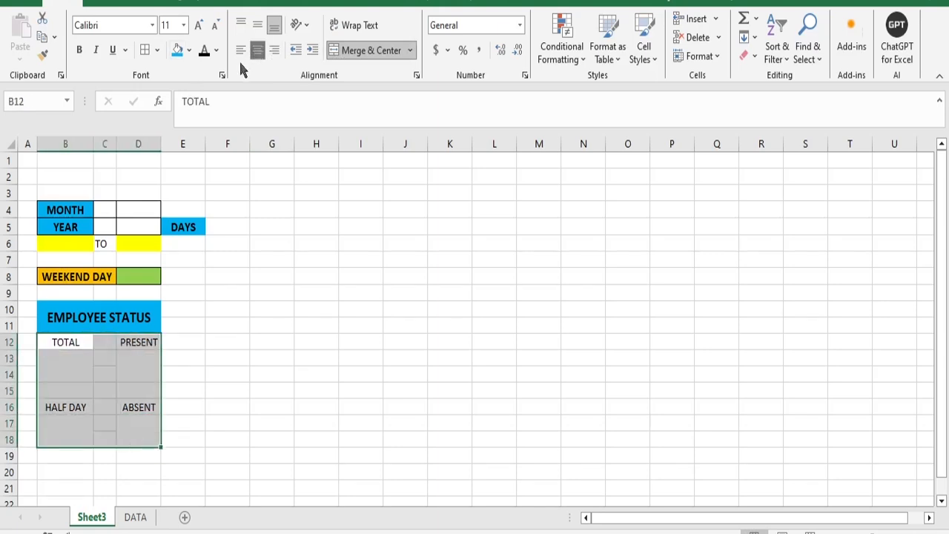
click(79, 50)
click(198, 25)
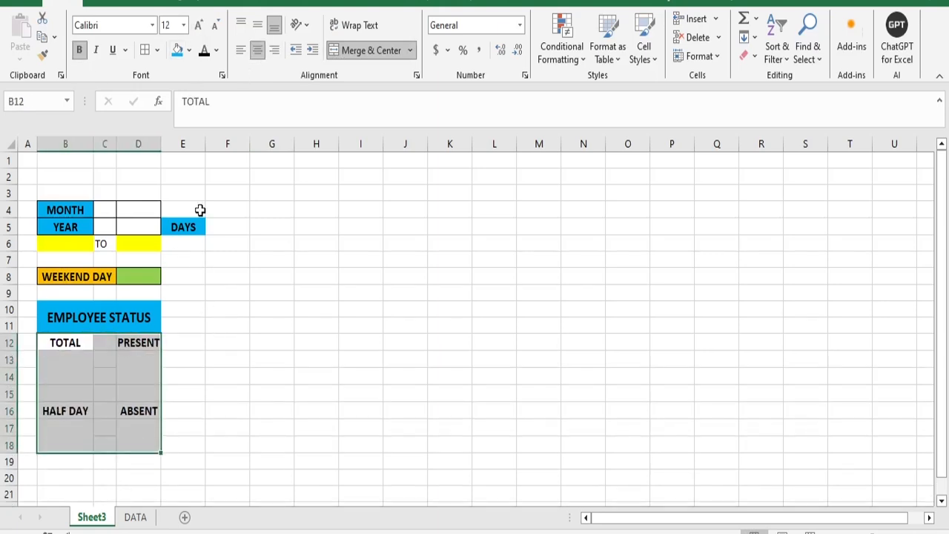
Step: Fill the divider cells C12:C18 and B15:D15 of the employee status block with light blue
click(106, 342)
drag(109, 341, 104, 445)
click(178, 50)
drag(53, 394, 144, 394)
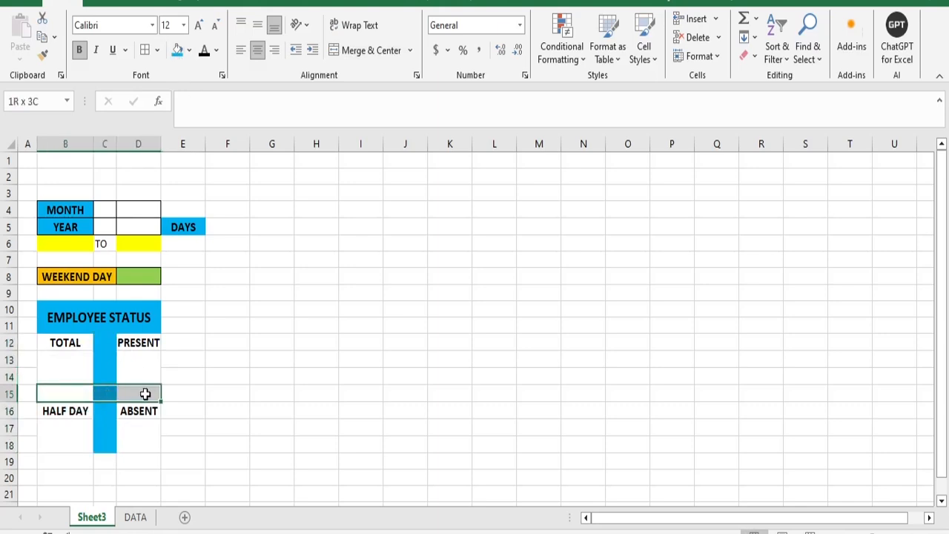
click(177, 49)
click(272, 377)
Step: Add a thick outside border around the employee status block B10:D18 and widen columns B and D
drag(45, 311, 75, 440)
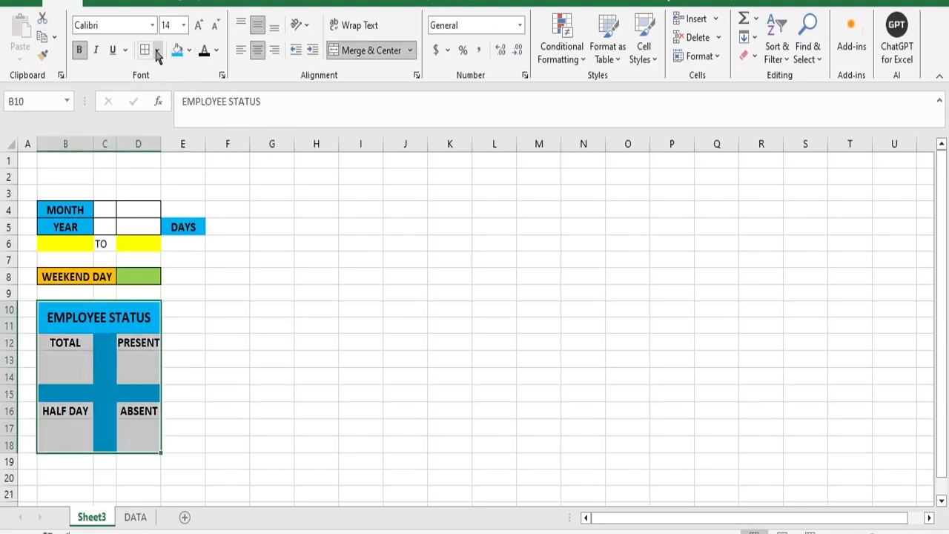
click(157, 50)
click(181, 231)
click(329, 340)
drag(93, 141, 98, 141)
drag(167, 144, 184, 148)
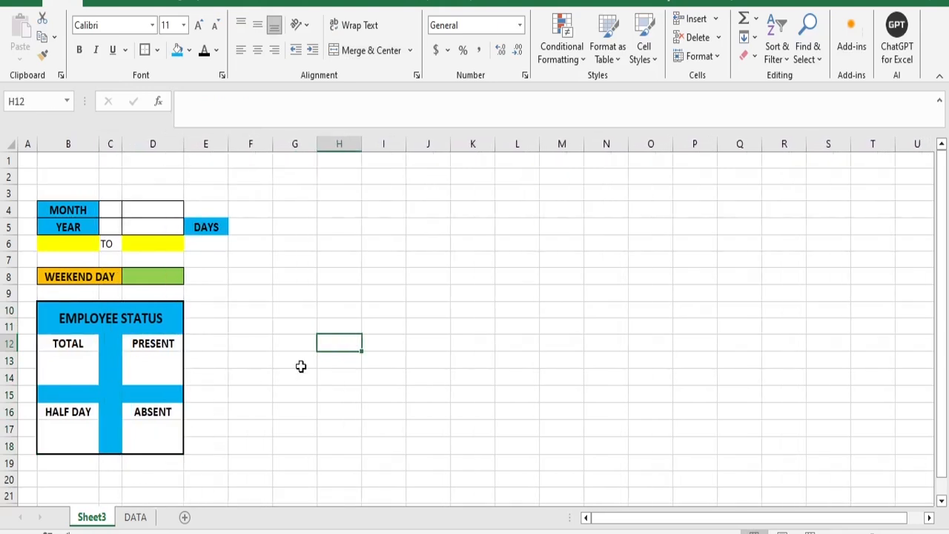
Step: Fill cell E6 below the DAYS heading with green
click(202, 245)
click(190, 50)
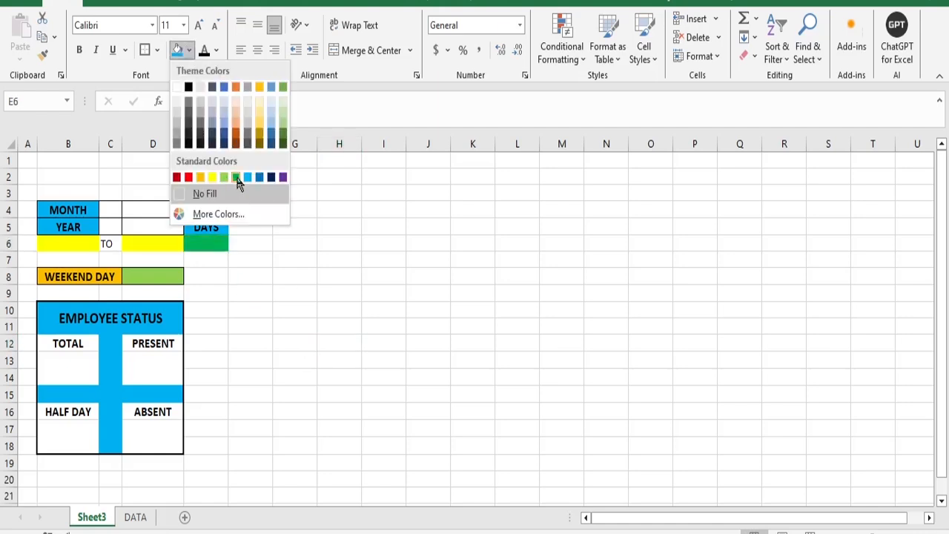
click(236, 178)
Step: Merge and center E10:E11, F10:F11 and G10:G11 as separate header cells beside the EMPLOYEE STATUS heading
click(208, 313)
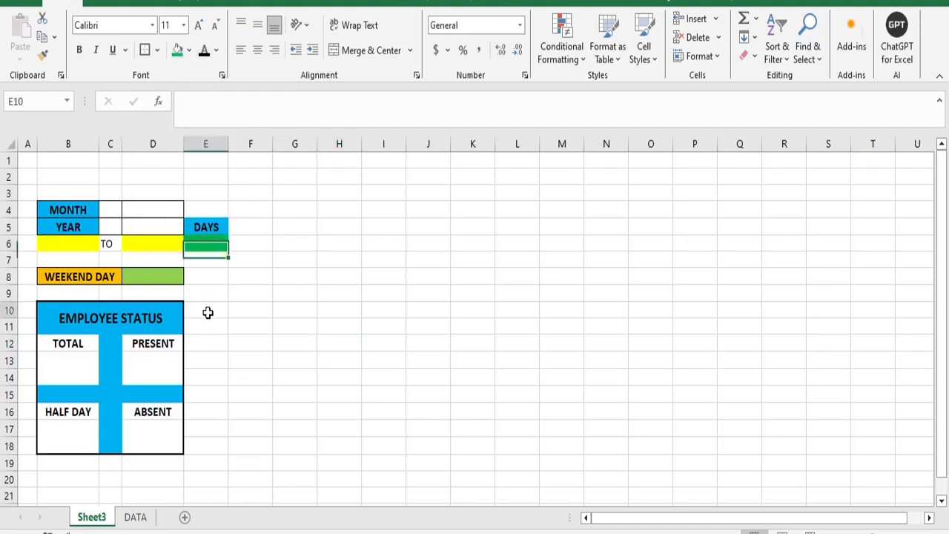
drag(208, 313, 296, 326)
click(377, 54)
click(376, 53)
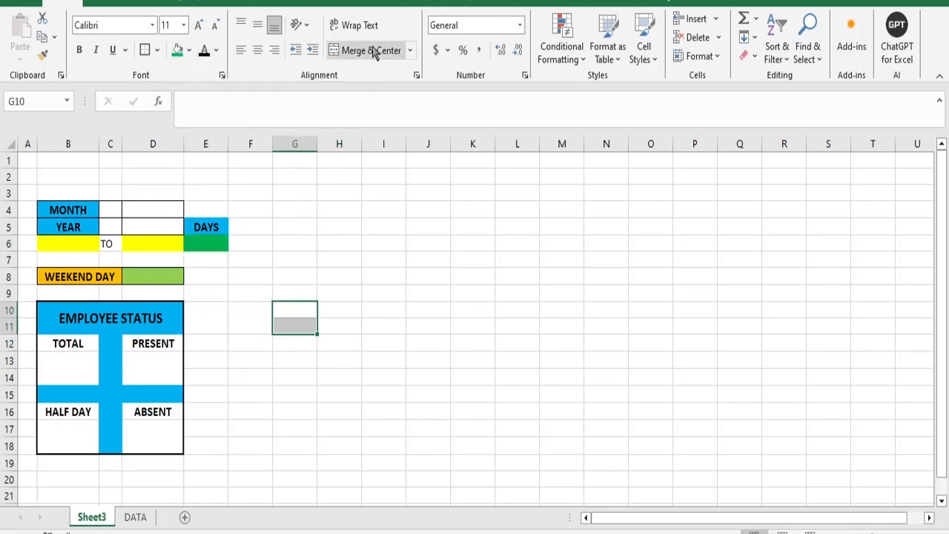
click(374, 53)
Step: Enter the headings SNO in E10, EMPID in F10 and NAME in G10
click(212, 311)
text(SNO)
click(244, 313)
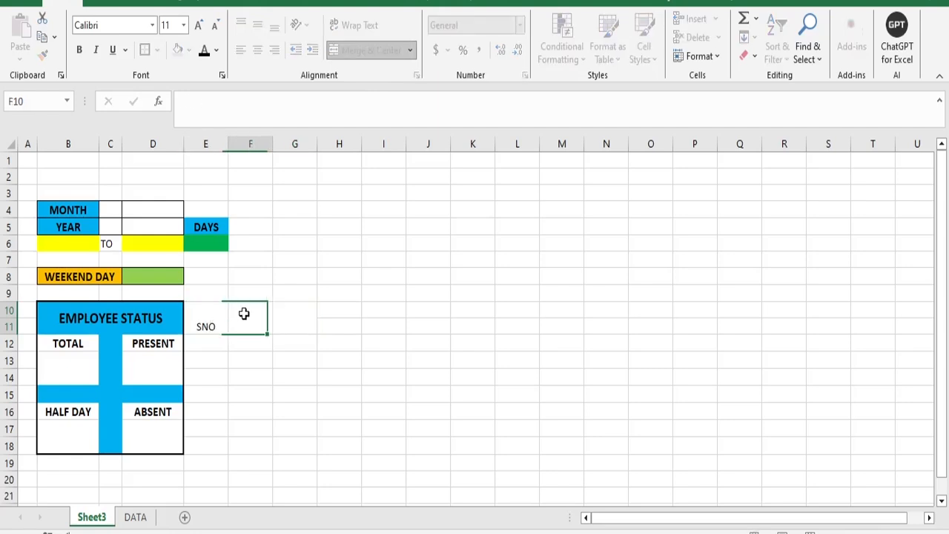
text(EI)
text(MPID)
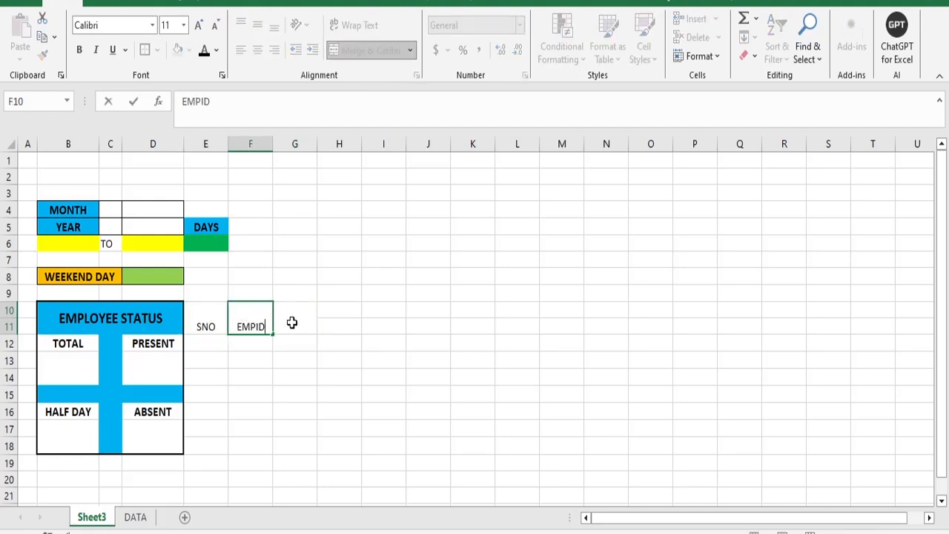
click(292, 323)
text(NAME)
Step: Middle-align the SNO, EMPID and NAME headings and make them bold at font size 14
drag(208, 318, 297, 317)
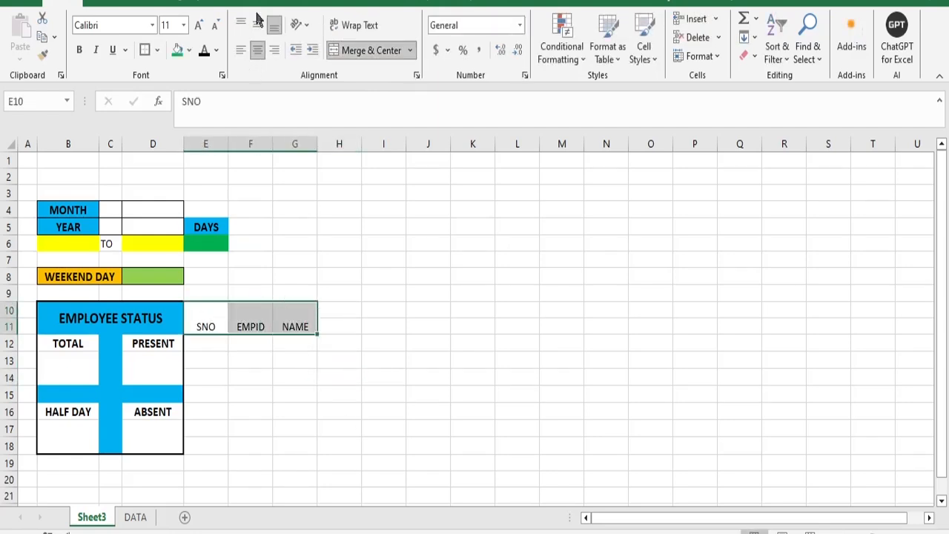
click(258, 24)
click(78, 49)
click(198, 25)
click(198, 25)
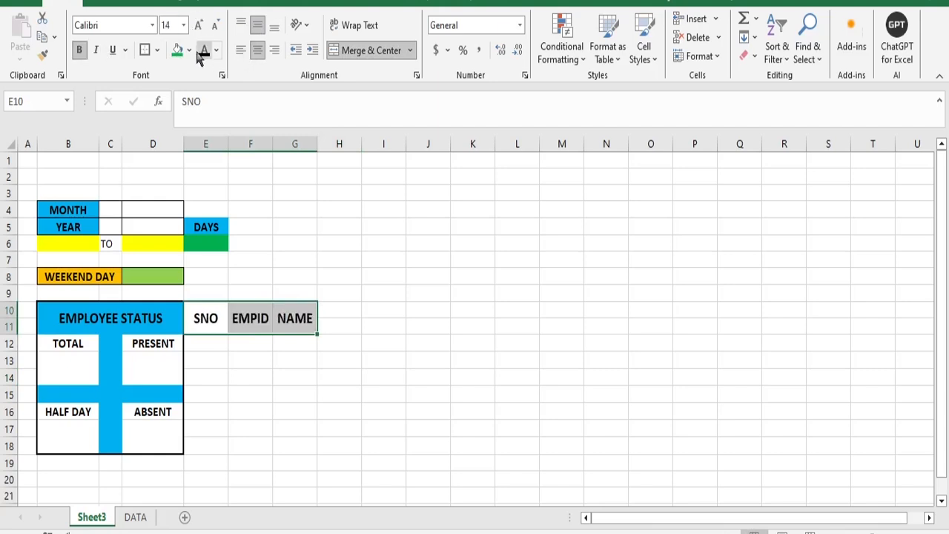
Step: Give the SNO, EMPID and NAME header cells all borders and a light gold fill
click(189, 50)
click(261, 125)
click(156, 50)
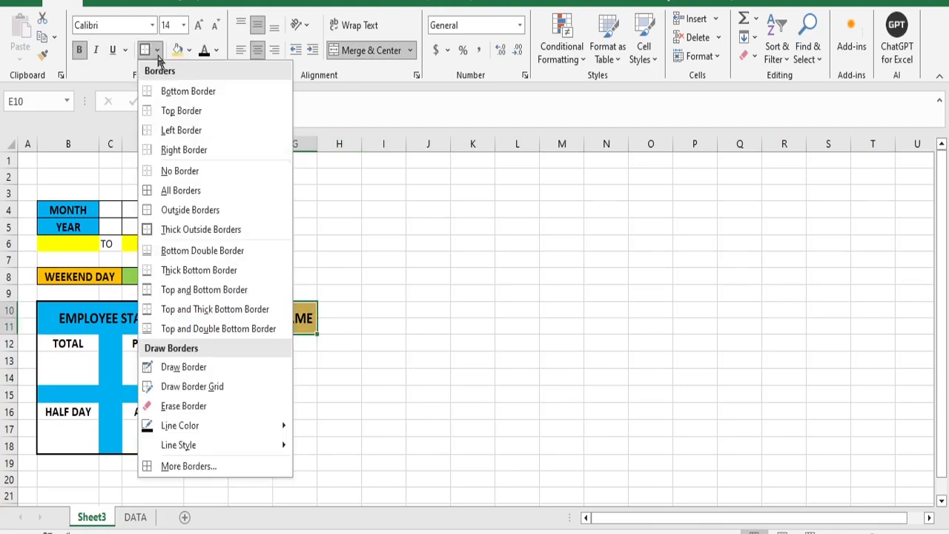
click(189, 192)
click(353, 338)
drag(206, 318, 297, 320)
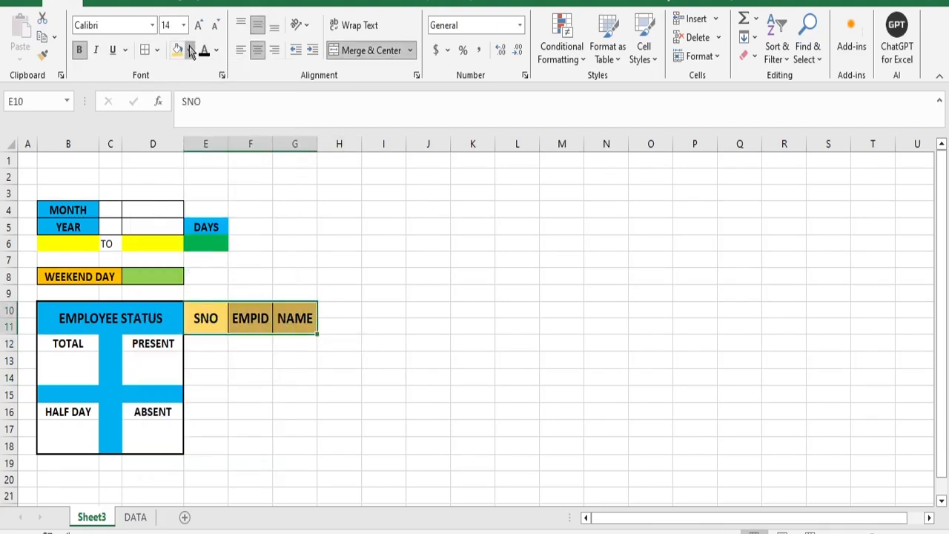
click(190, 50)
click(259, 116)
click(363, 371)
Step: Number the employee rows 1 to 7 in E12:E18 by extending the series 1, 2
click(215, 348)
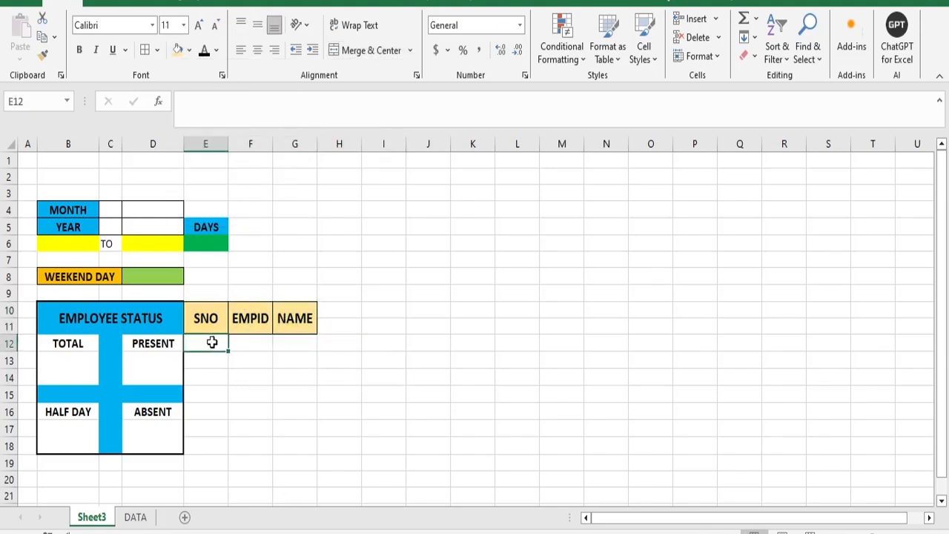
text(1)
key(Return)
text(2)
drag(215, 345, 228, 450)
Step: Fill the EMPID column F12:F18 with the series E01 to E07
click(252, 344)
text(E01)
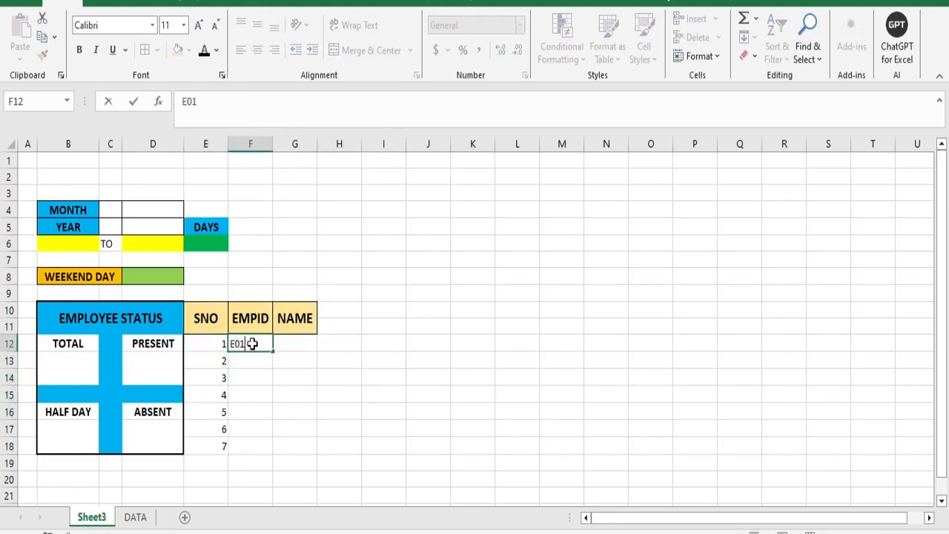
key(Return)
text(E02)
click(294, 393)
click(256, 343)
drag(273, 353, 282, 450)
Step: Enter the seven employees' first names in the NAME column, G12:G18
click(303, 339)
text(RAM)
key(Return)
text(SHYAM)
key(Return)
text(KAILASH)
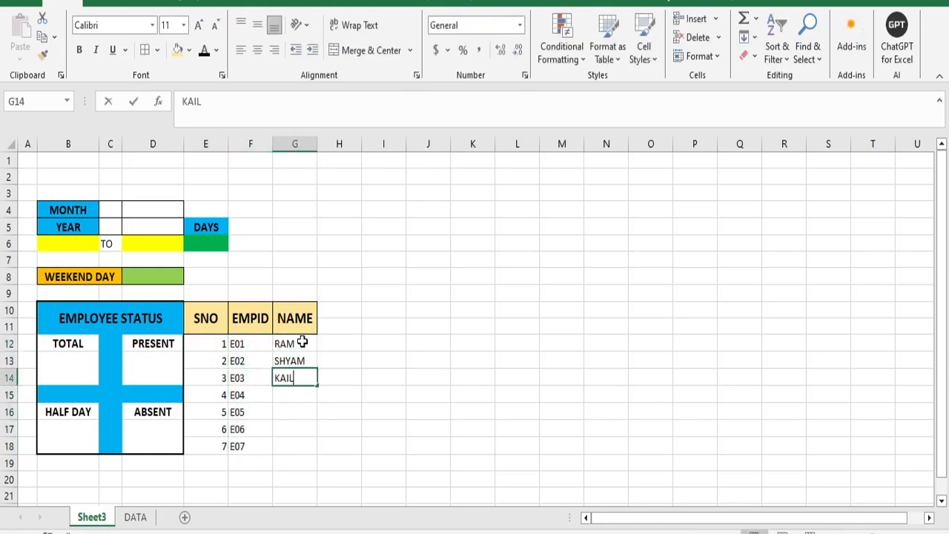
key(Return)
text(JAKIR)
key(Return)
text(MANISH)
key(Return)
text(PRAVEEN)
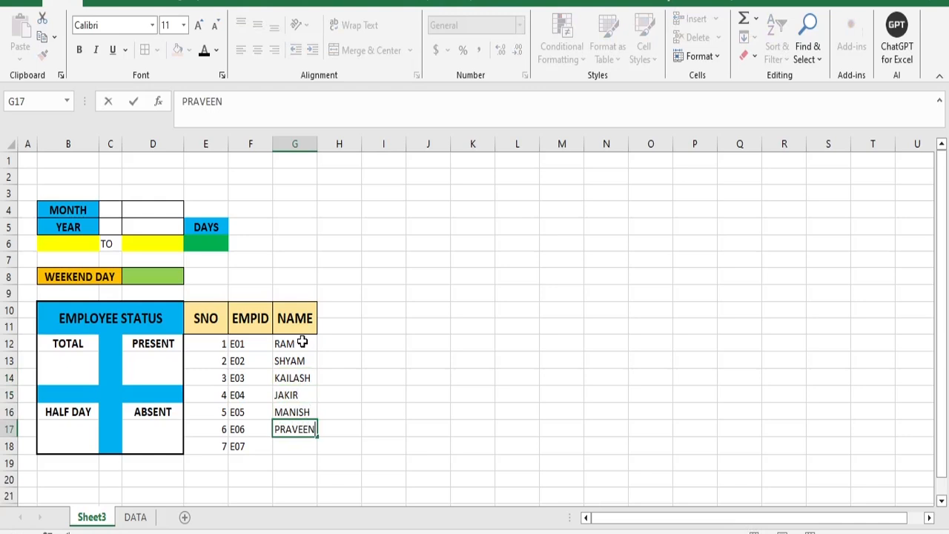
key(Return)
text(DIVYA)
key(Return)
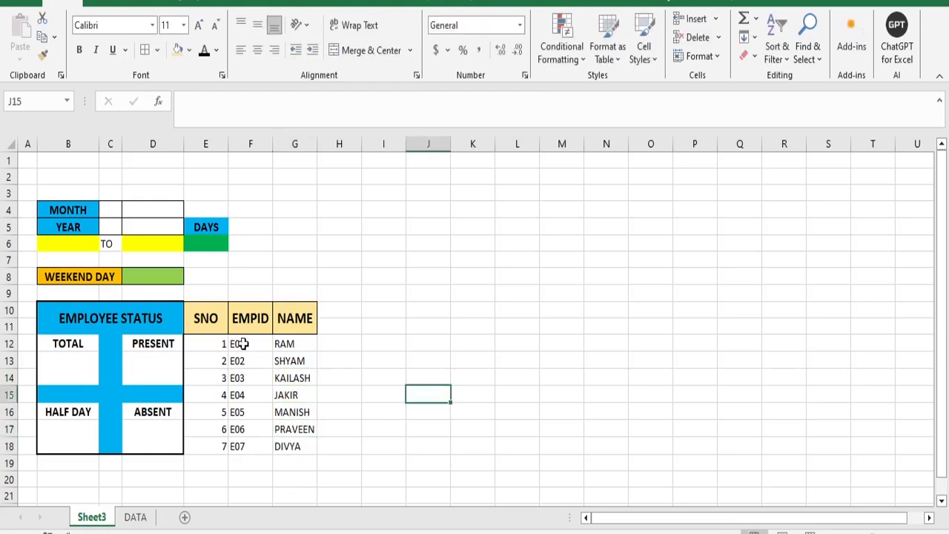
Step: Apply all borders to the employee list E10:G18
drag(205, 318, 297, 446)
click(146, 50)
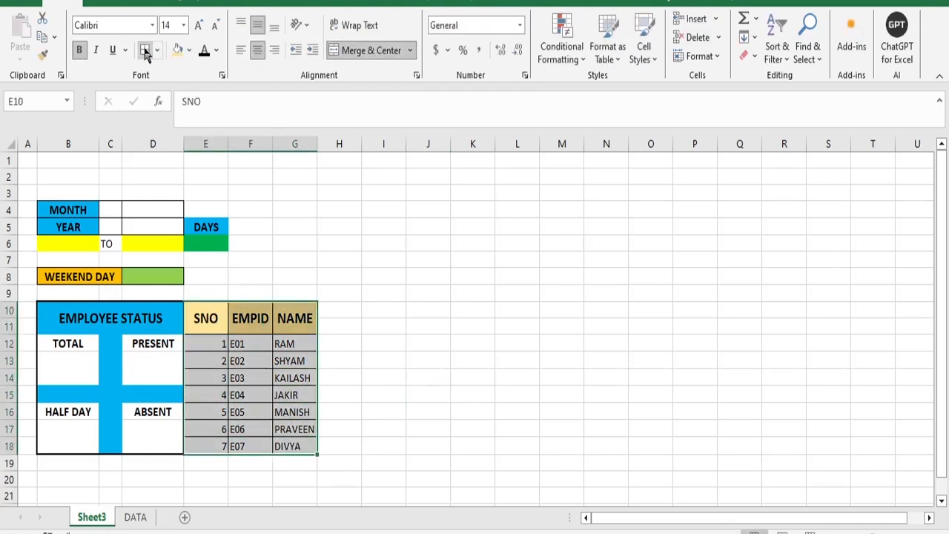
click(473, 411)
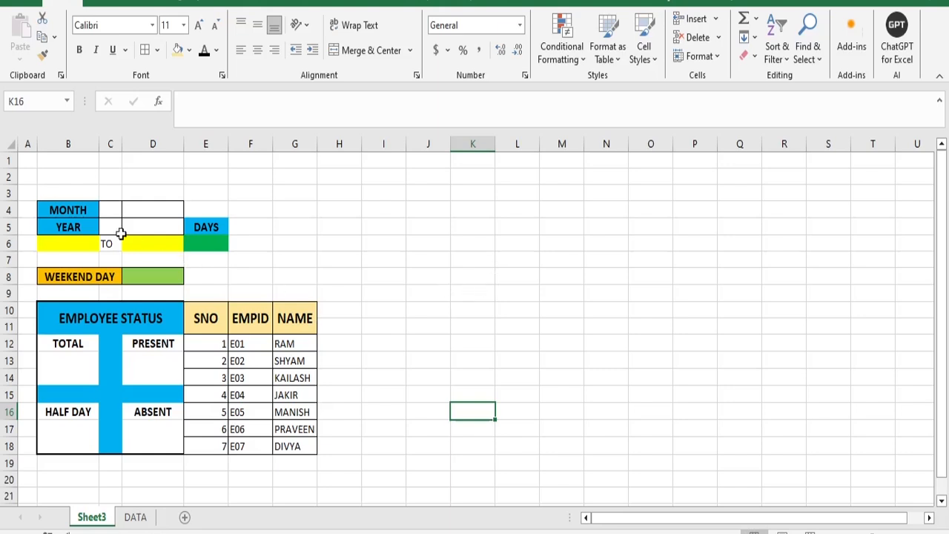
Step: Review the value cells for month, year, weekend day and the four employee status figures
click(141, 215)
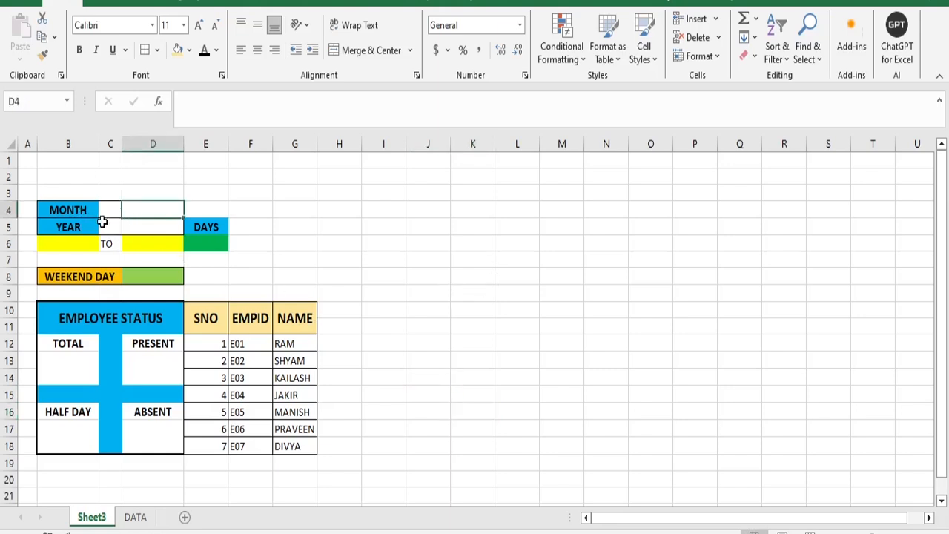
click(148, 223)
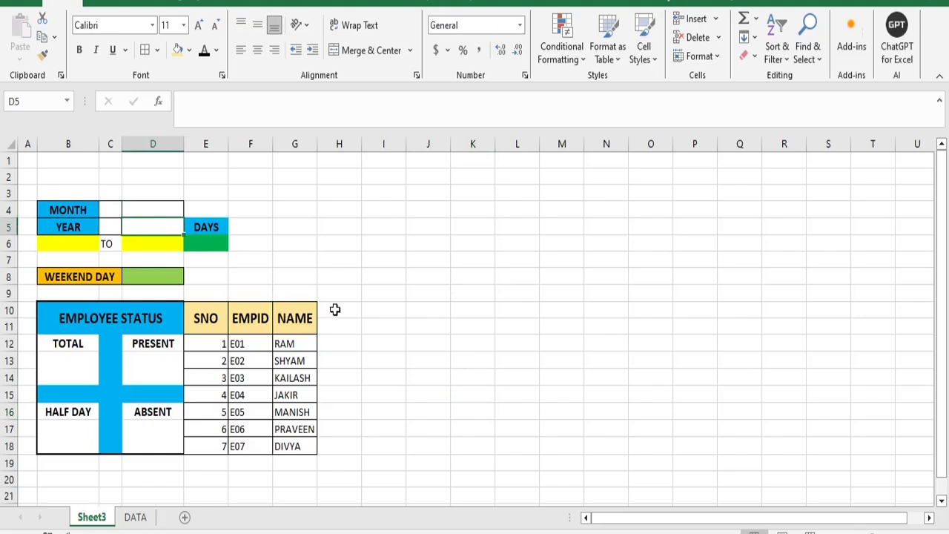
click(156, 206)
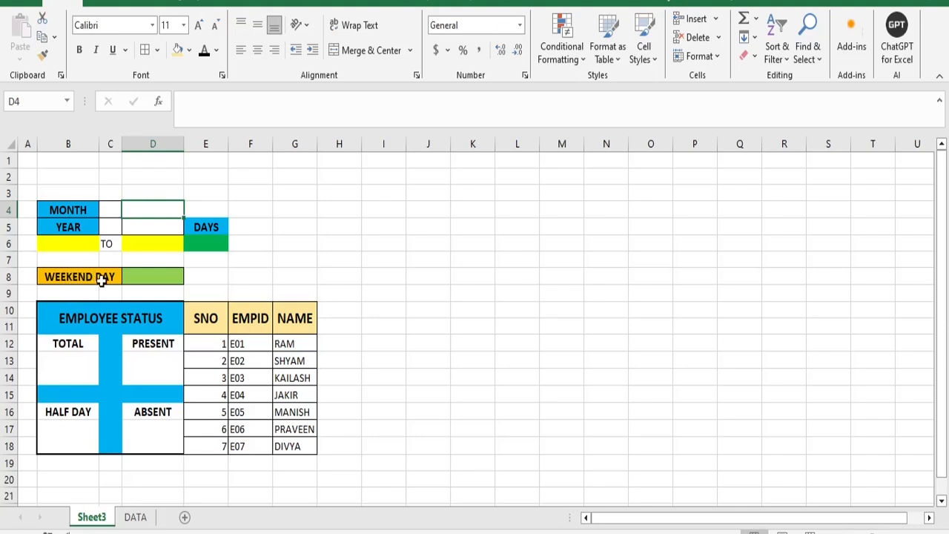
click(144, 274)
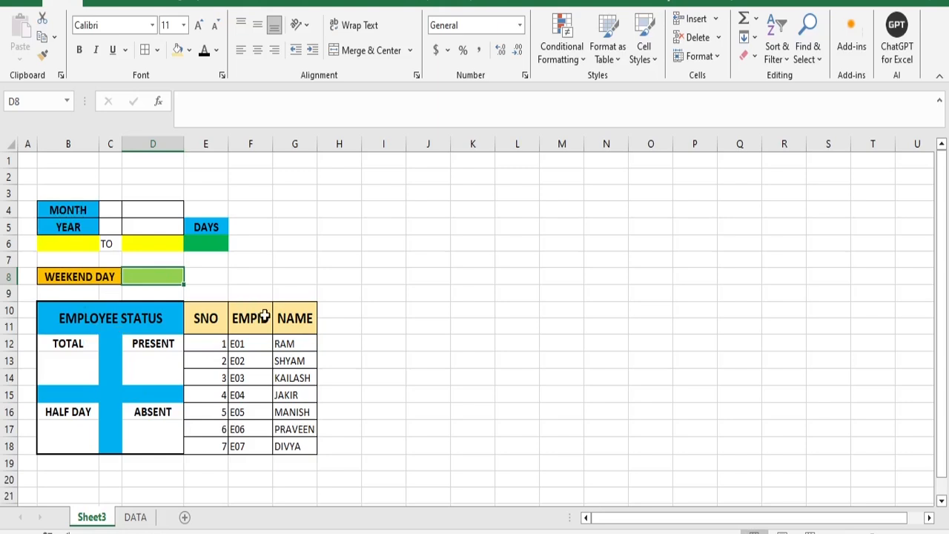
click(73, 370)
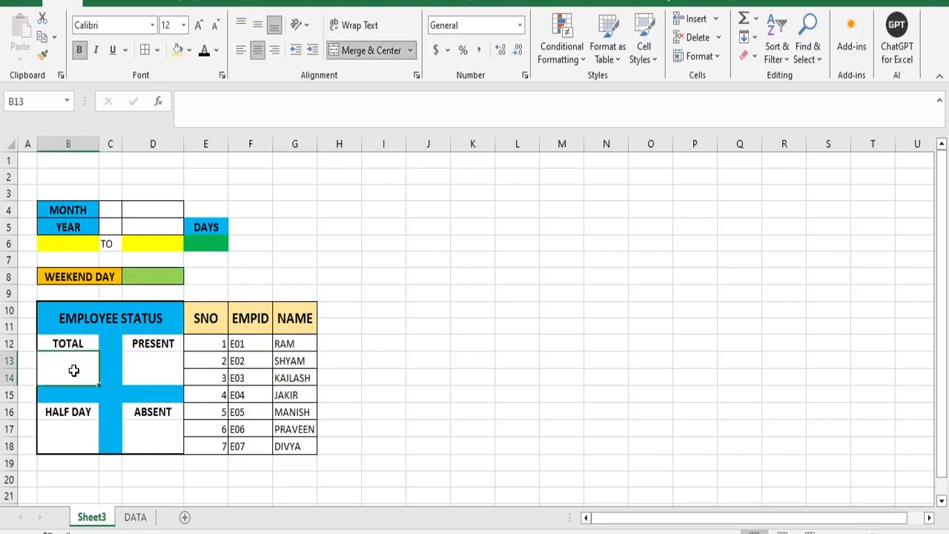
click(151, 362)
click(78, 436)
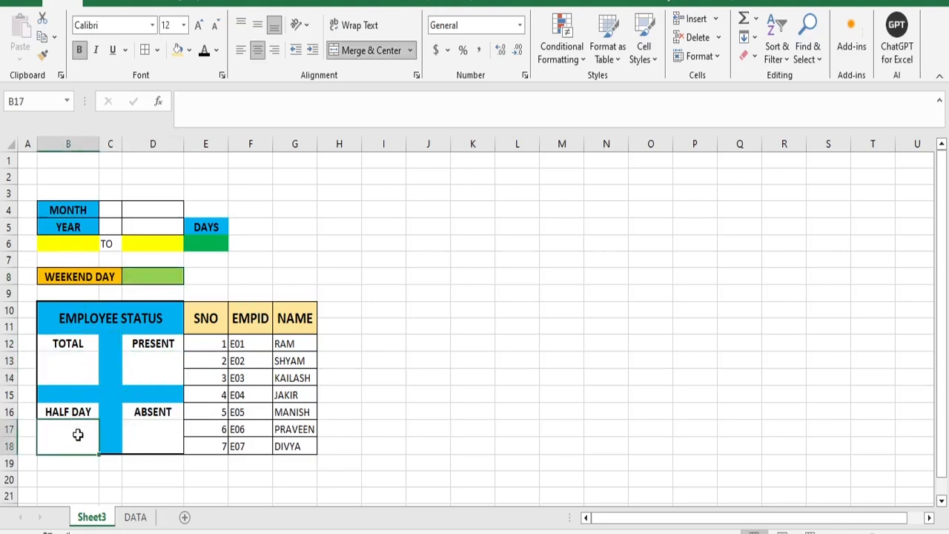
click(147, 436)
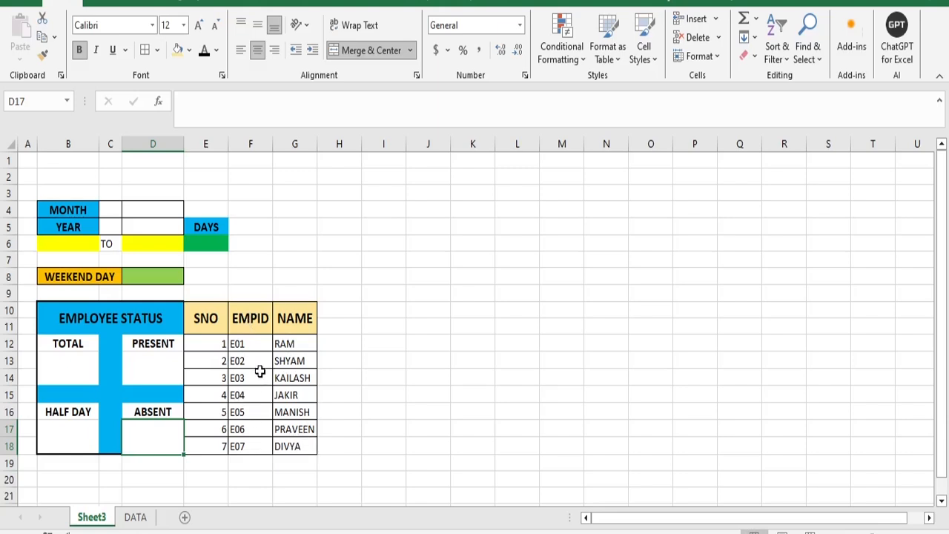
click(160, 213)
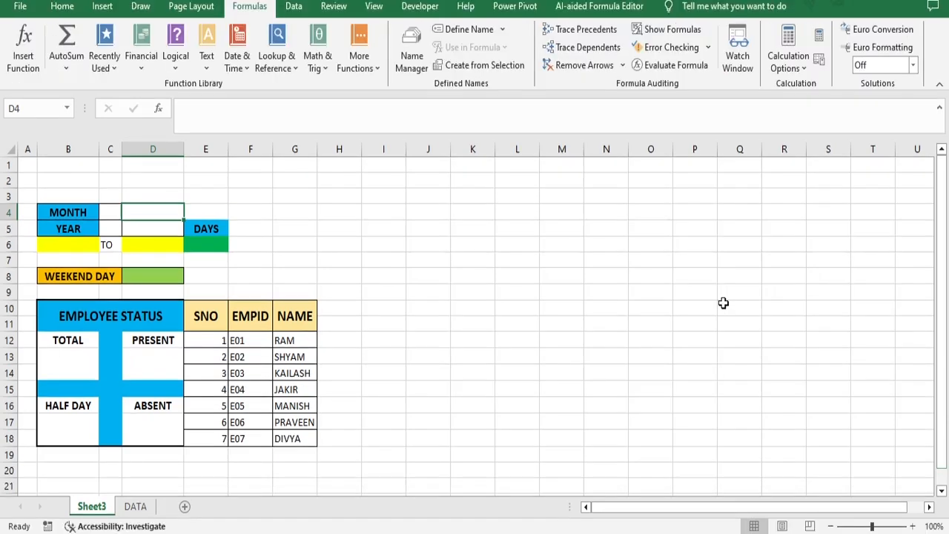
Step: Examine the month list, the weekday list and the holiday dates on the DATA sheet
click(136, 507)
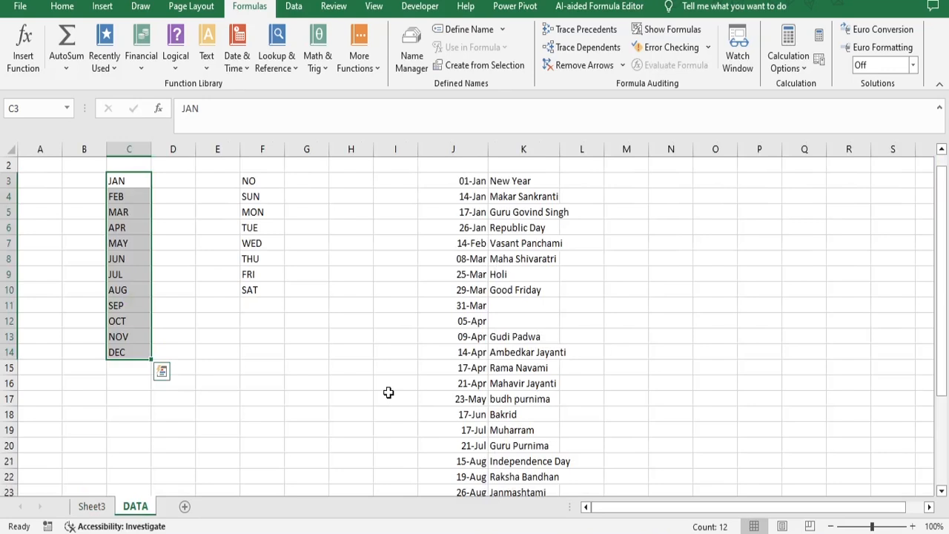
drag(134, 183, 133, 353)
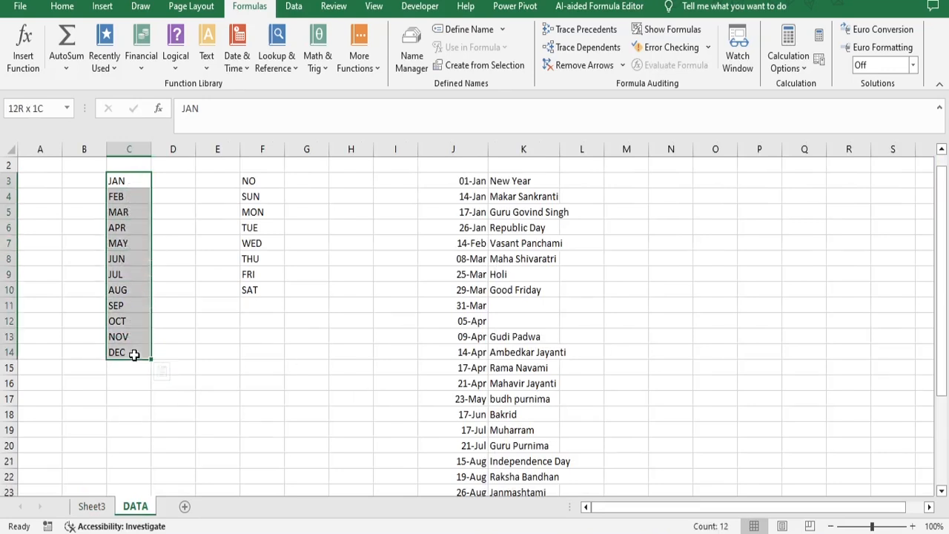
drag(256, 184, 255, 289)
click(262, 184)
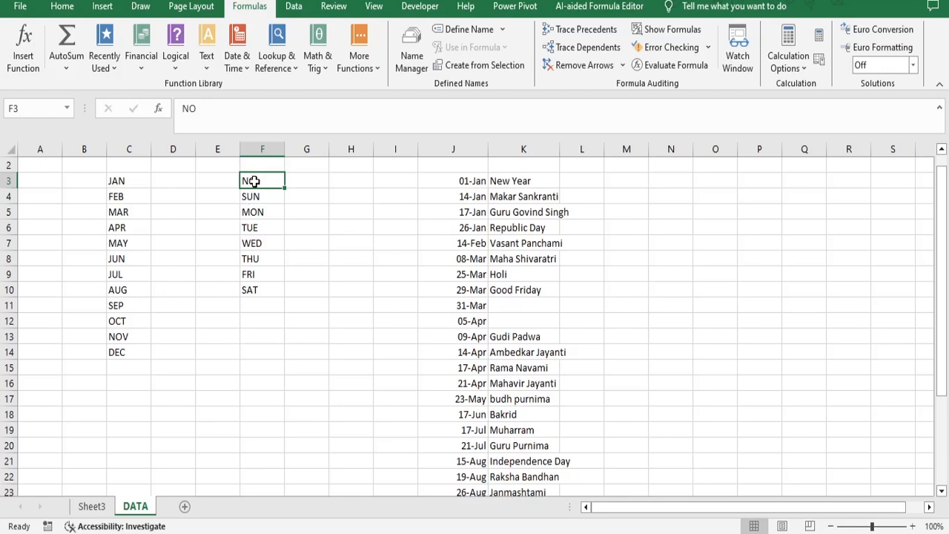
drag(465, 181, 479, 483)
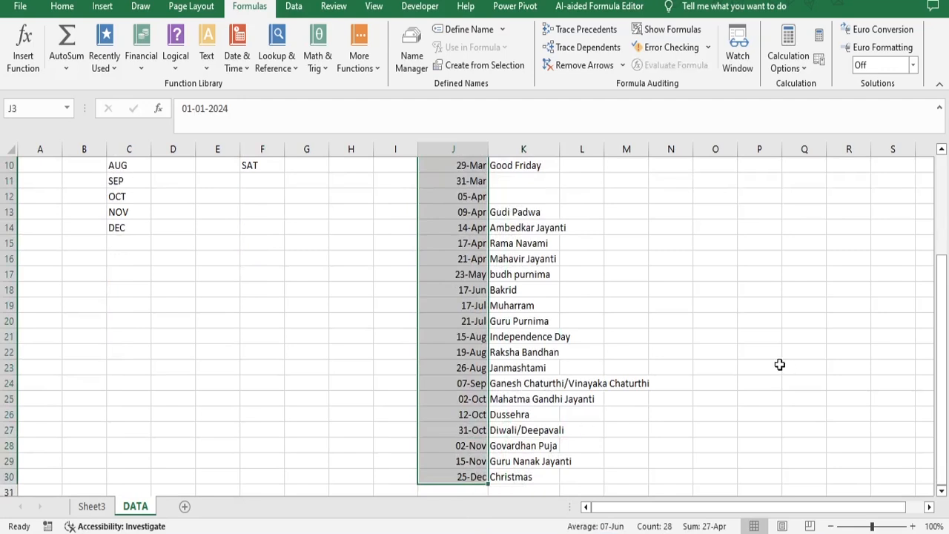
scroll(695, 324, up, 2)
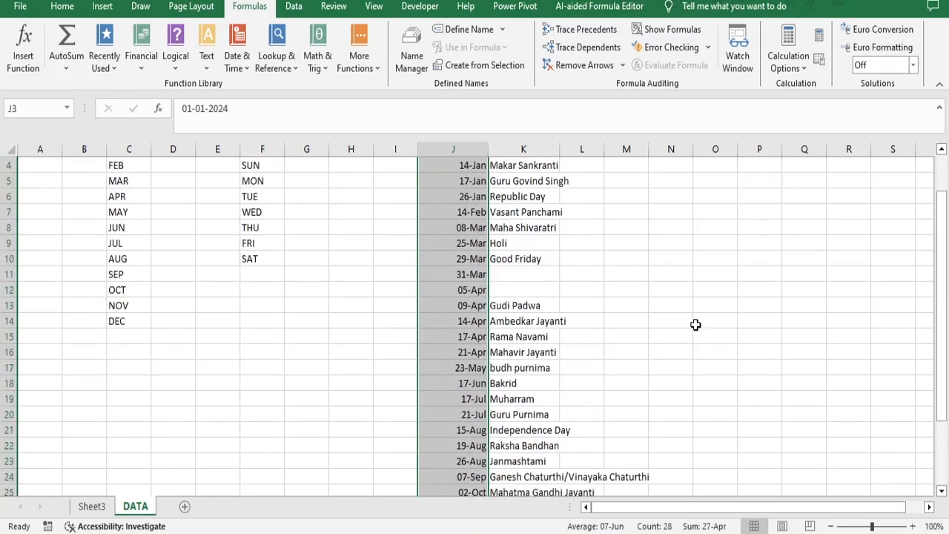
scroll(339, 321, up, 1)
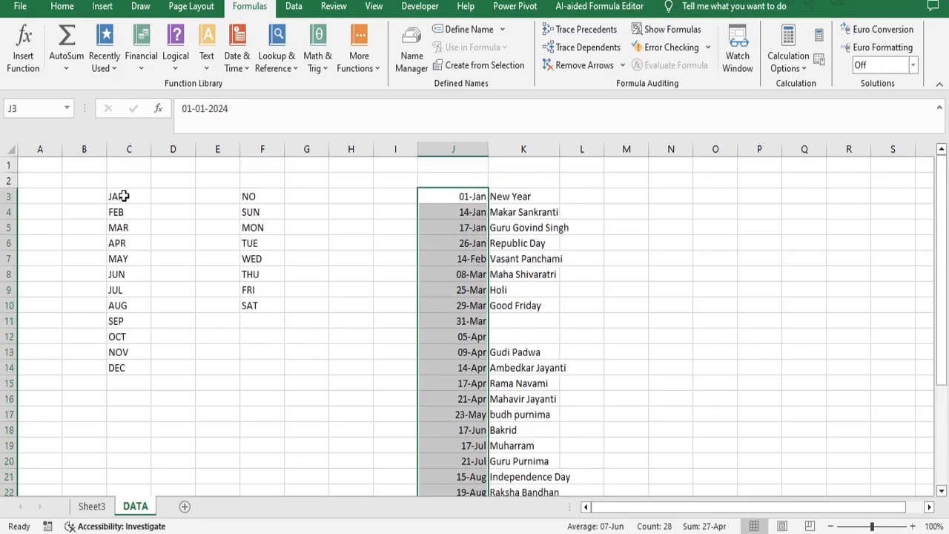
Step: Define the workbook name MONTHS for the month list in DATA!C3:C14
drag(124, 196, 129, 368)
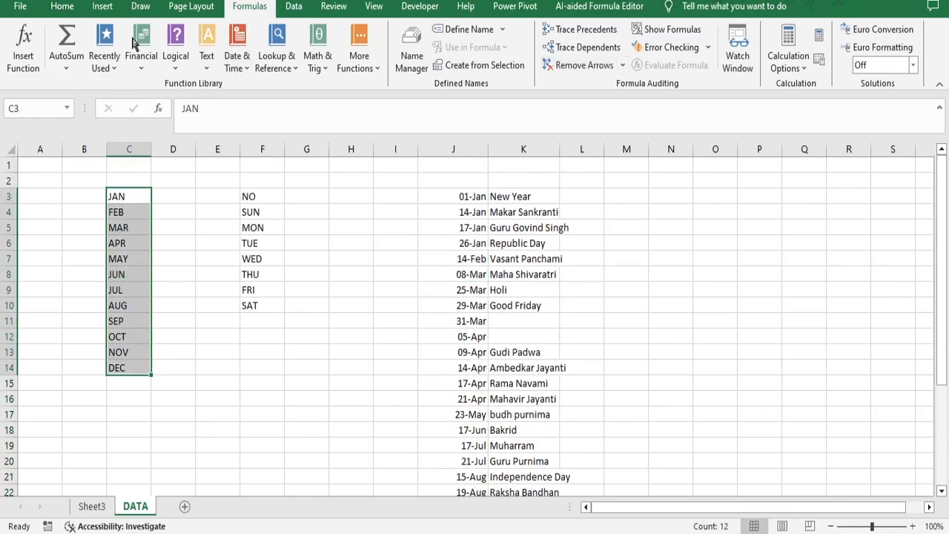
click(62, 7)
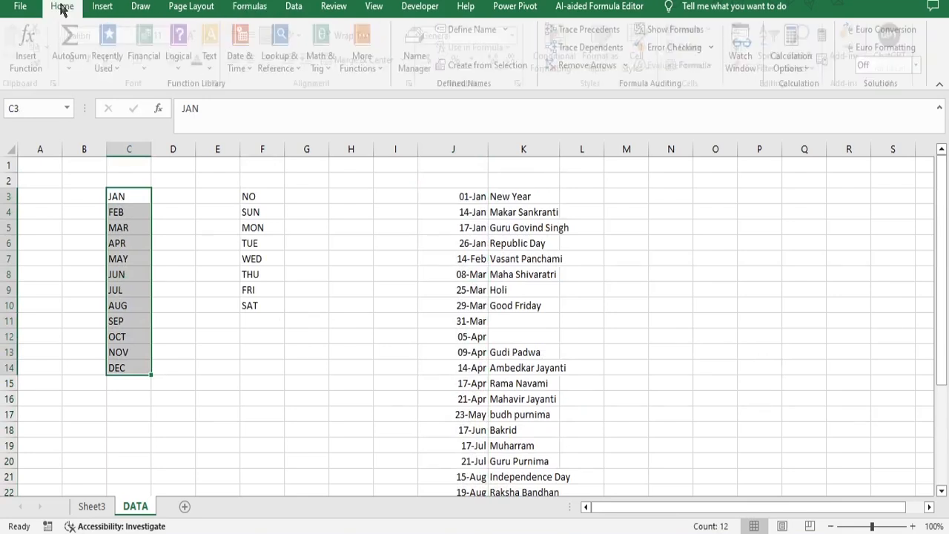
click(260, 8)
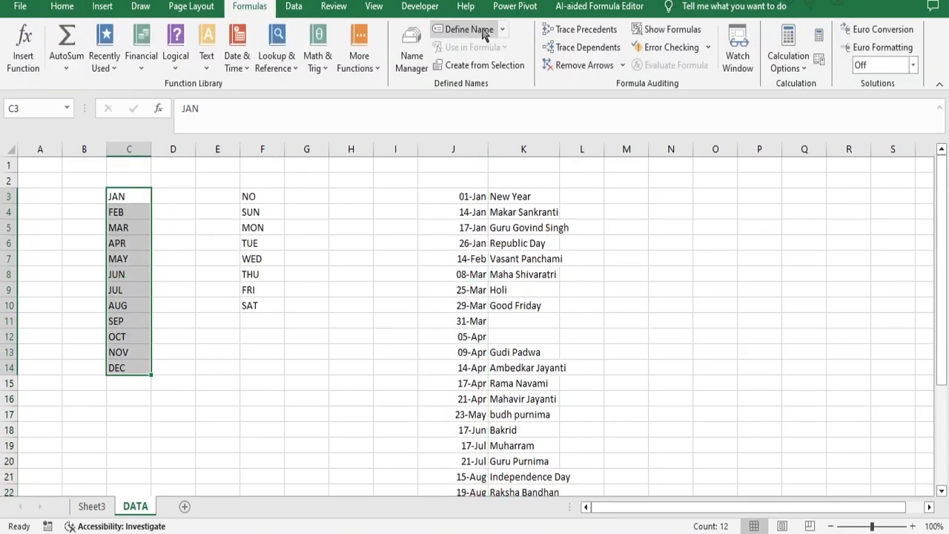
click(460, 30)
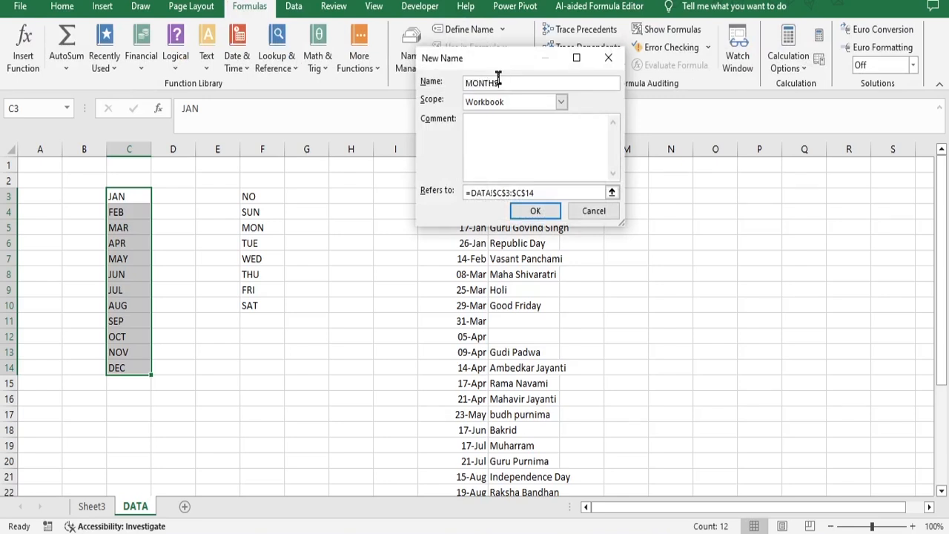
click(550, 212)
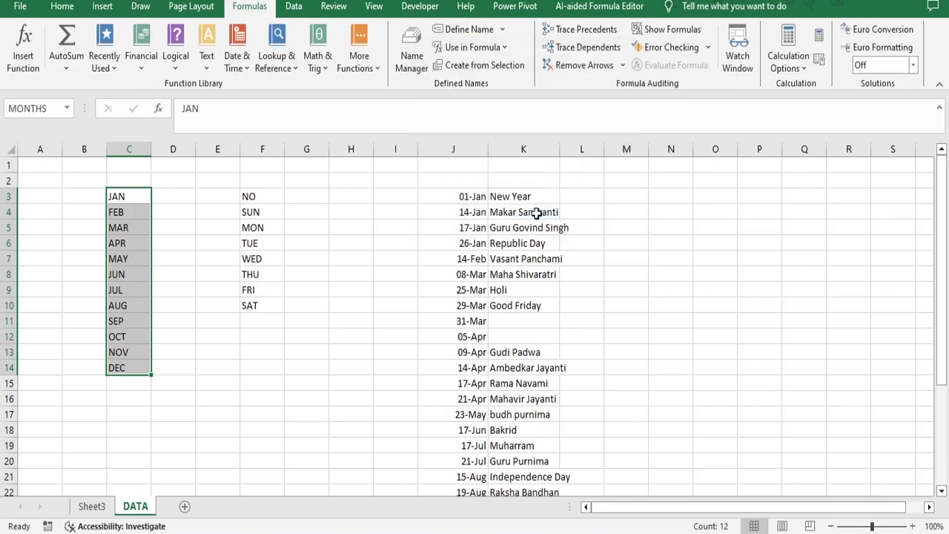
Step: Define the workbook name DAYS for the weekday list in DATA!F3:F10
drag(253, 196, 252, 305)
click(467, 30)
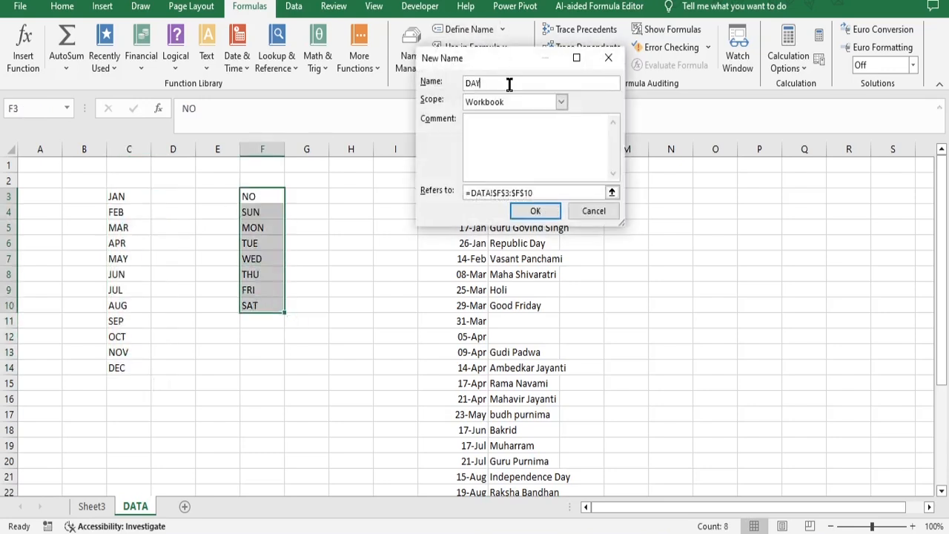
click(534, 211)
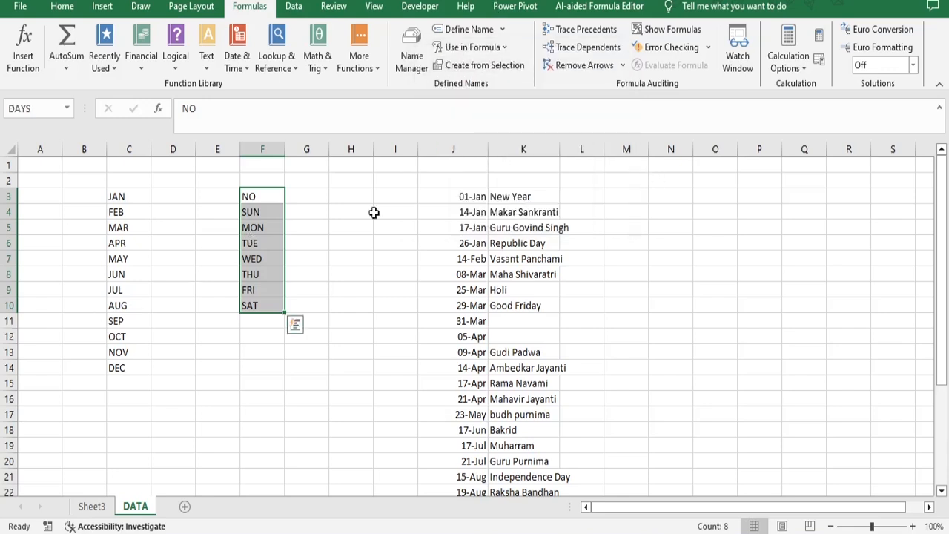
Step: Define the workbook name HOLIDAYS for the holiday dates in DATA!J3:J30
click(464, 196)
drag(466, 225, 465, 445)
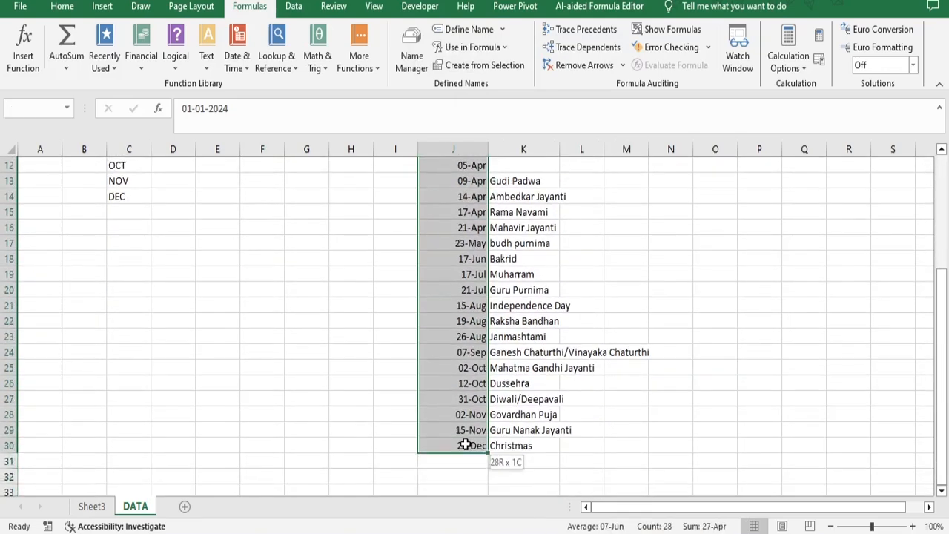
click(451, 30)
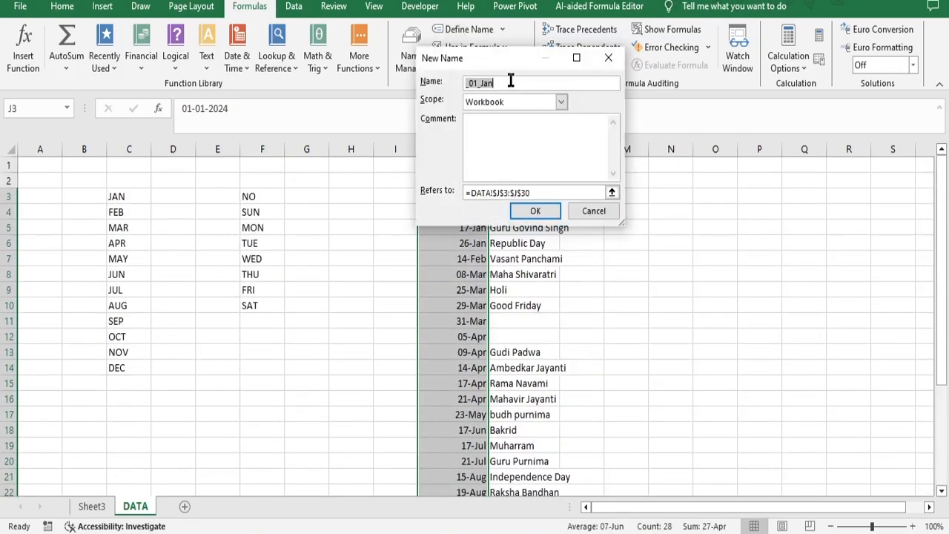
text(HOLIDAYS)
click(541, 211)
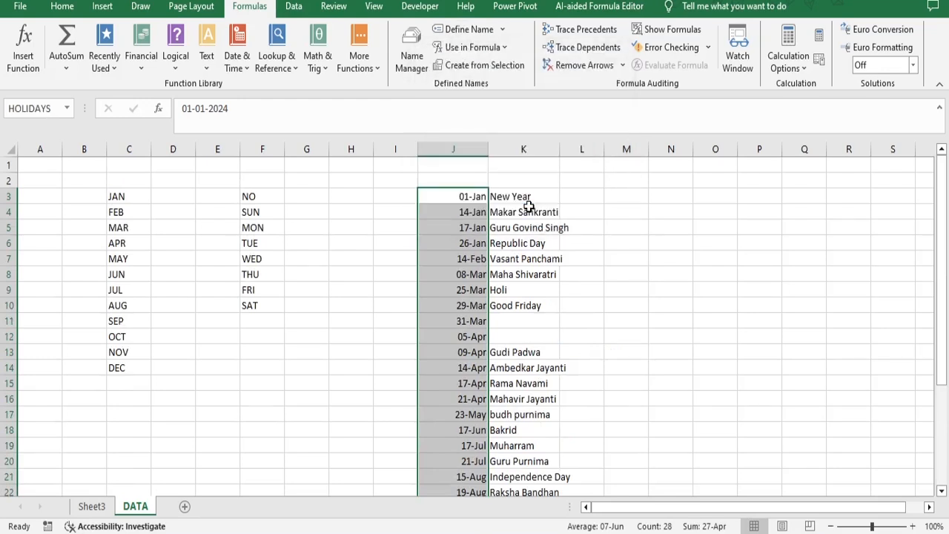
Step: Add a list data validation with source =MONTHS to the month cell D4 on Sheet3 and check its dropdown entries
click(92, 506)
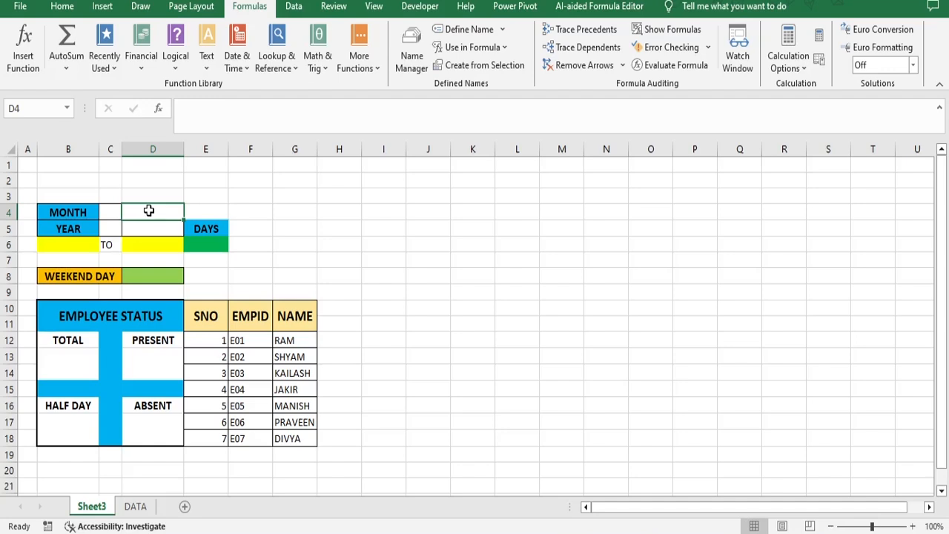
click(64, 9)
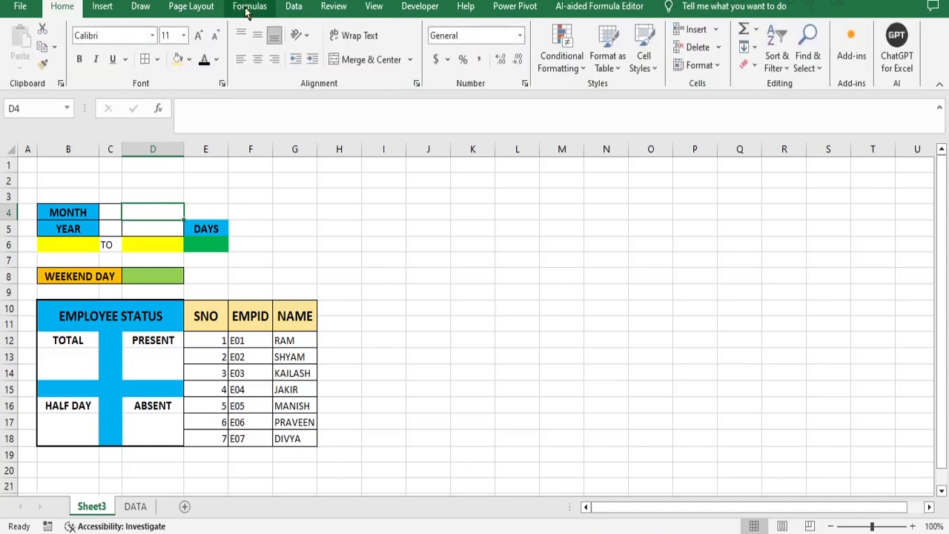
click(293, 7)
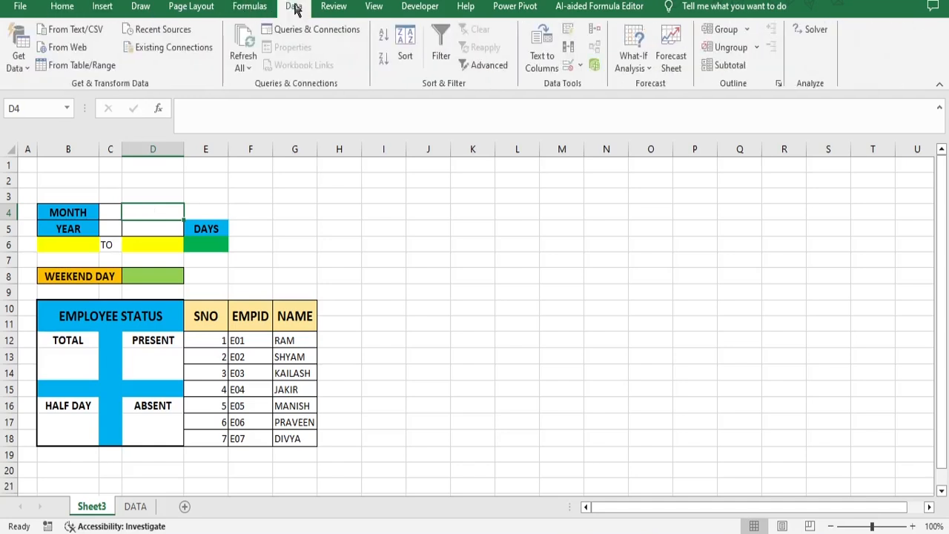
click(583, 67)
click(608, 82)
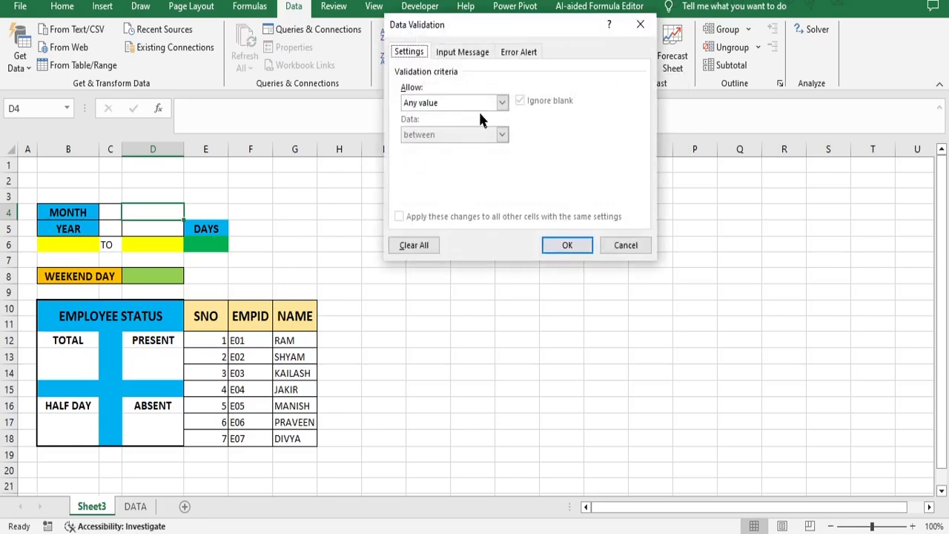
click(502, 104)
click(445, 147)
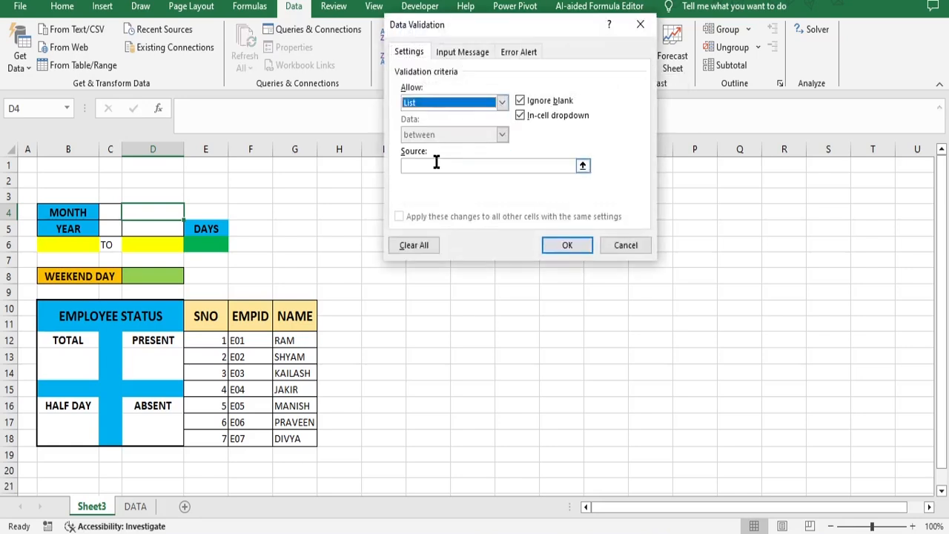
text(=)
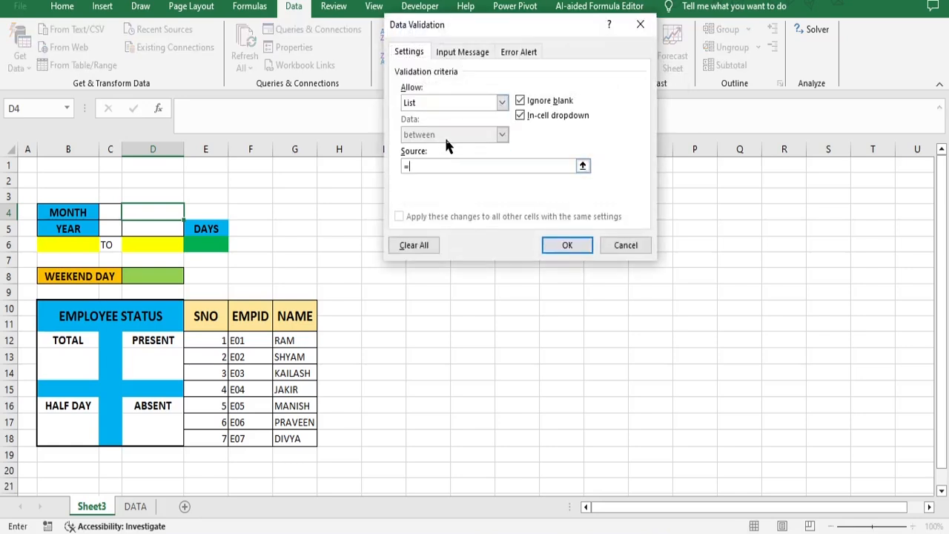
text(MONTHS)
click(569, 246)
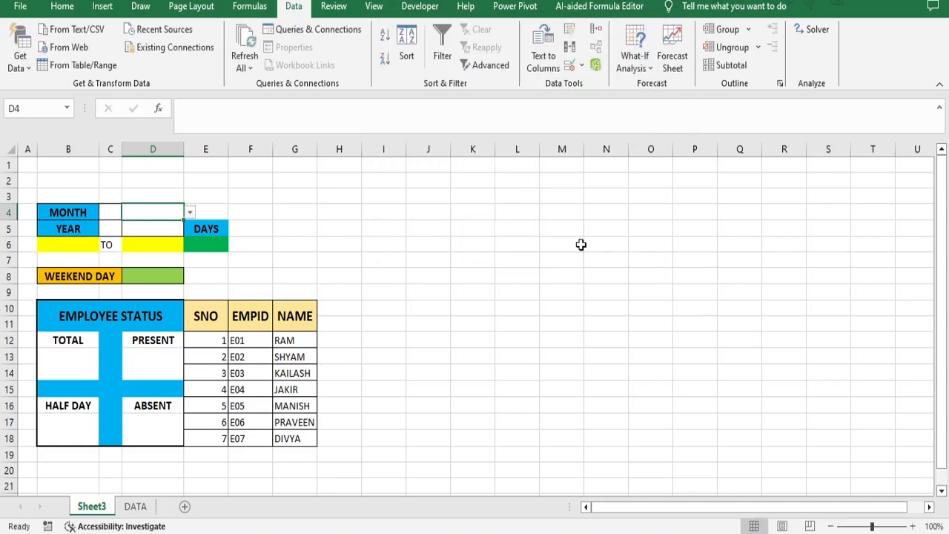
click(190, 213)
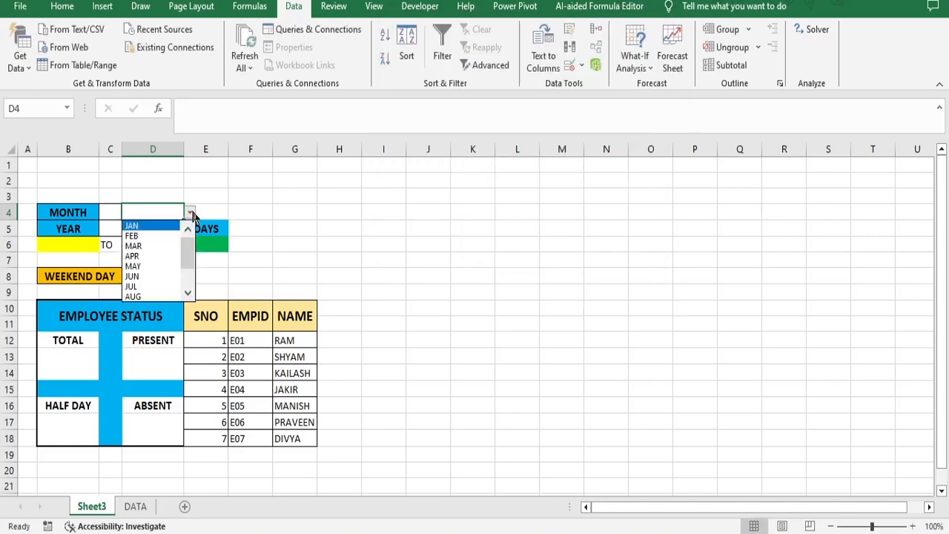
mouse_move(187, 256)
mouse_down()
mouse_move(185, 282)
mouse_move(195, 231)
mouse_move(189, 285)
mouse_move(186, 244)
mouse_up()
click(326, 267)
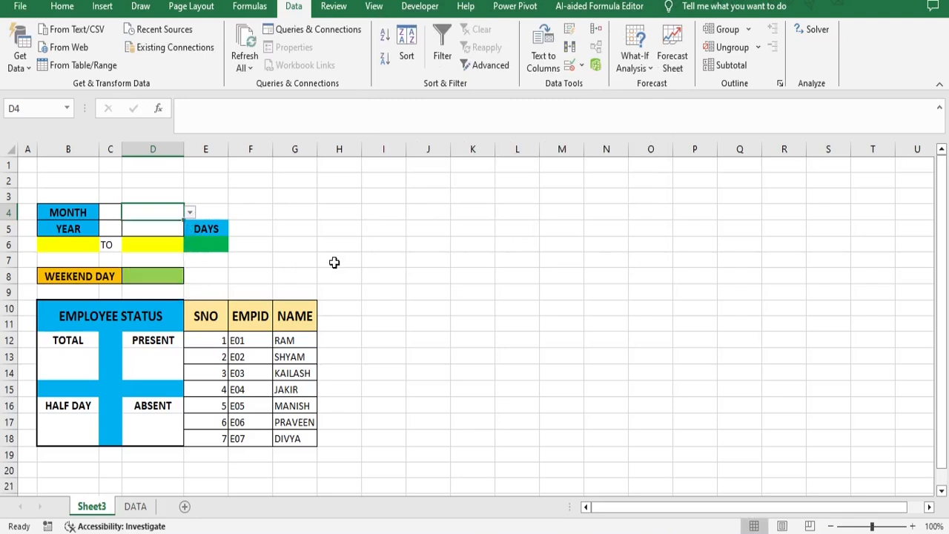
Step: Enter 2024 as the year in D5 and choose MAR as the month in D4
click(165, 229)
text(20)
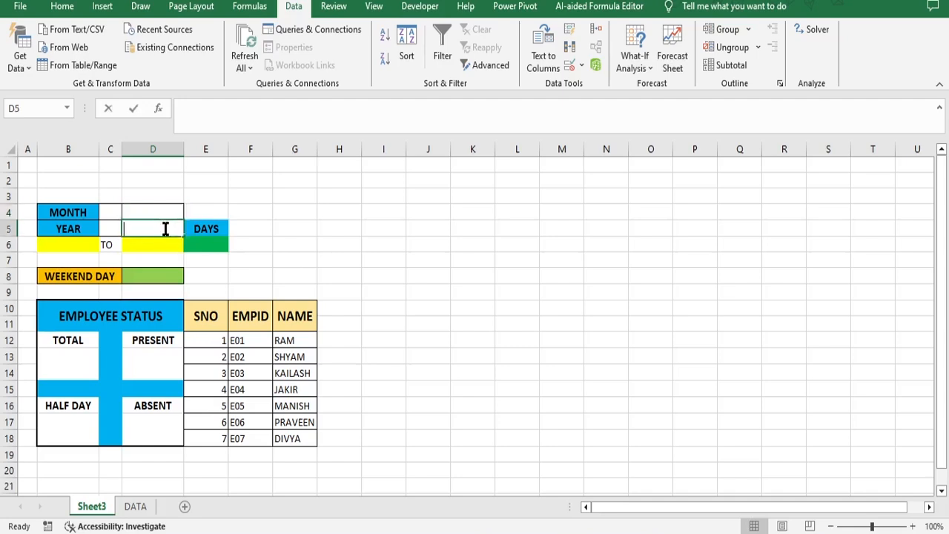
text(24)
click(407, 217)
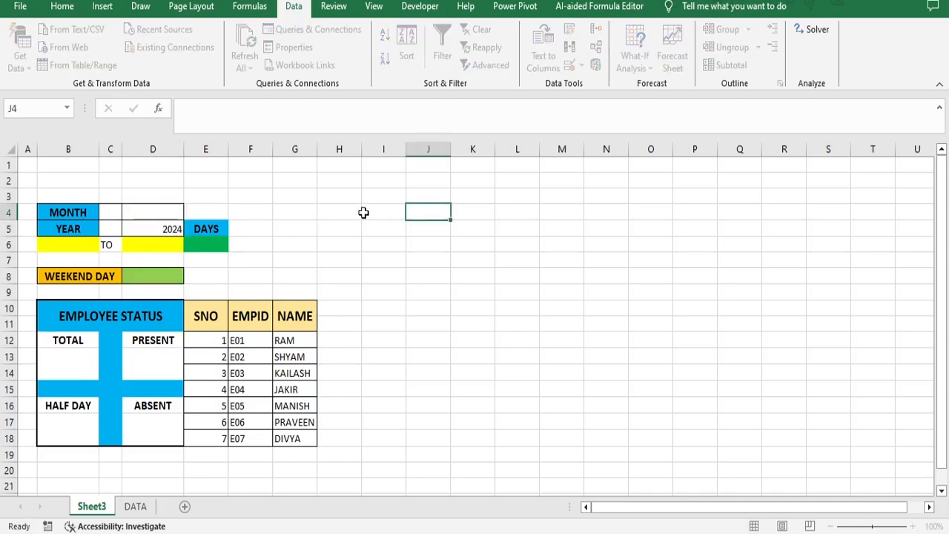
click(178, 212)
click(190, 215)
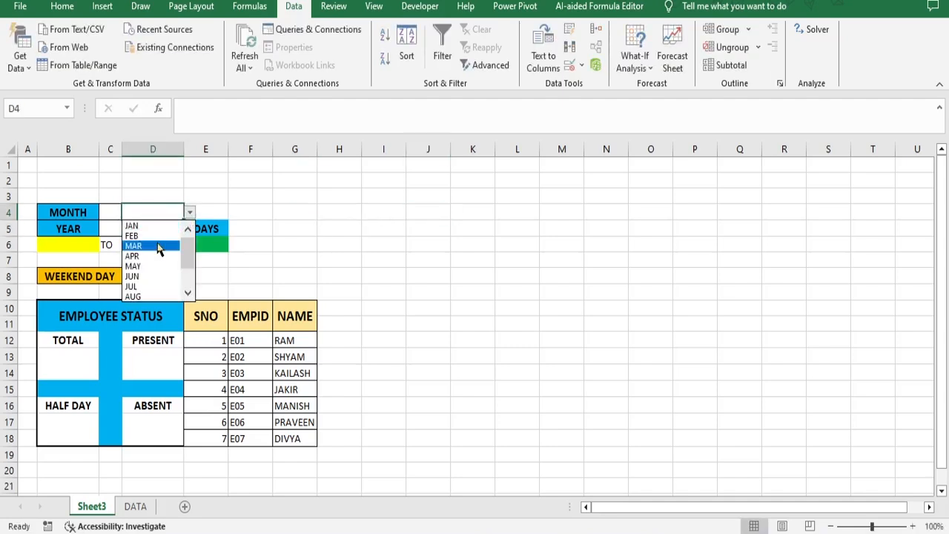
click(157, 246)
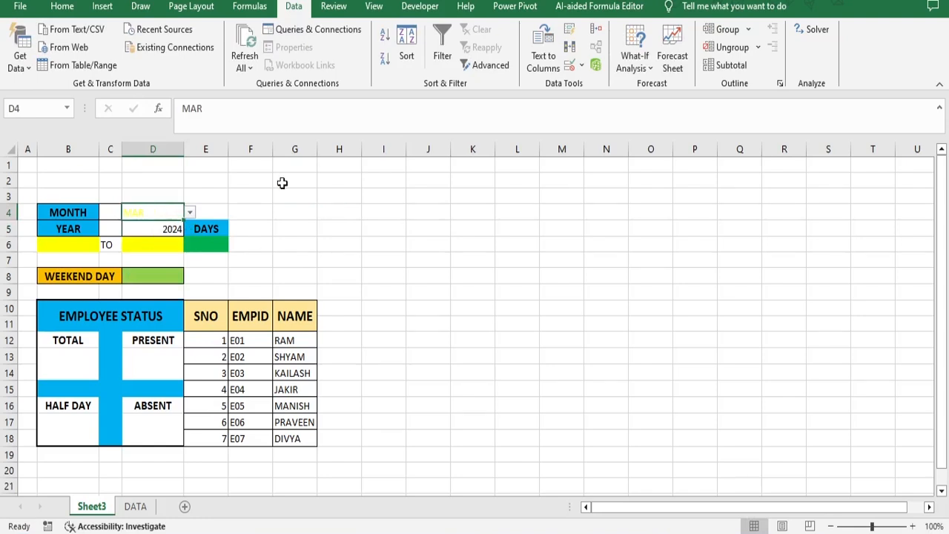
Step: Format the month in D4 as bold, right-aligned text with the automatic font colour
click(65, 7)
click(258, 60)
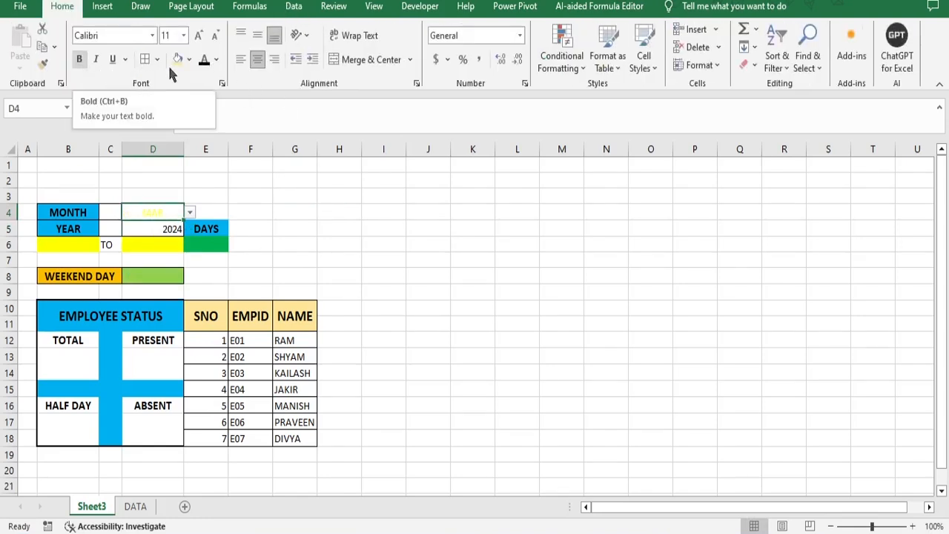
click(216, 59)
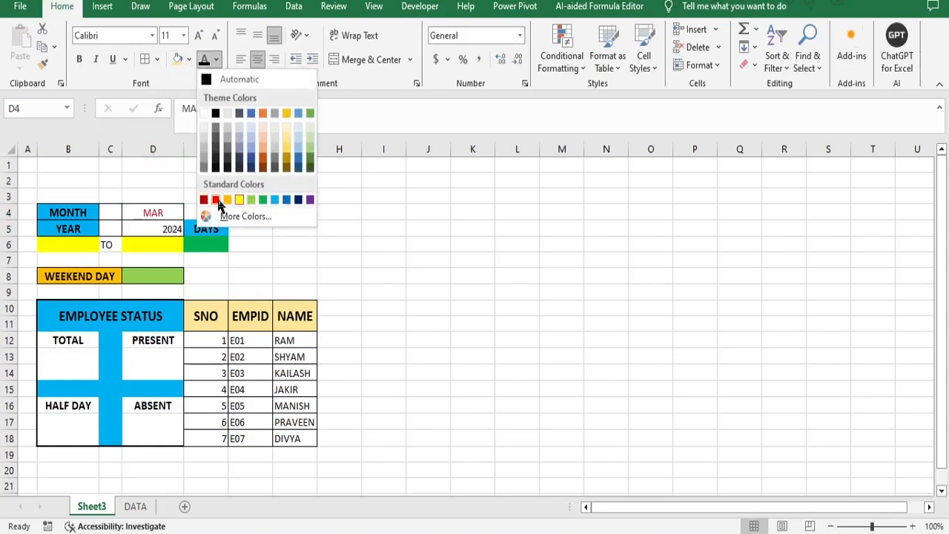
click(205, 80)
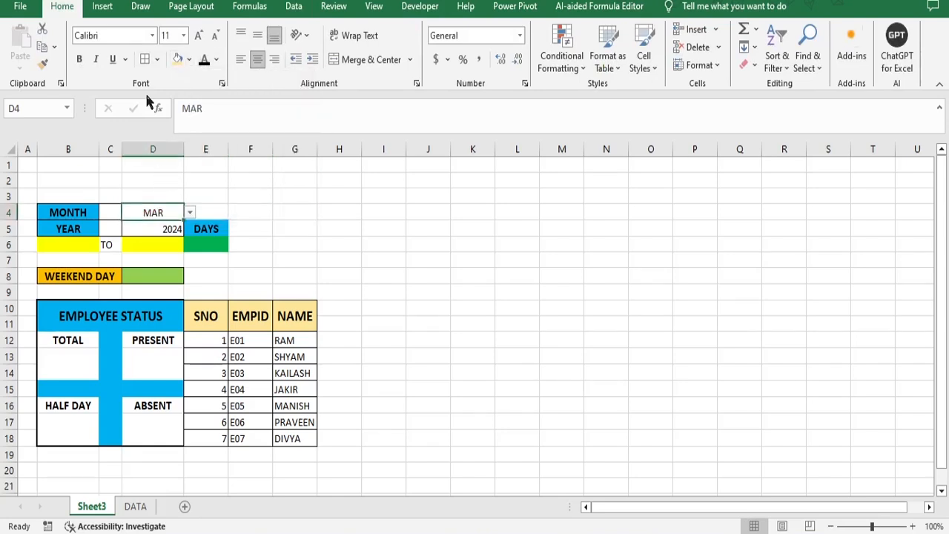
click(80, 62)
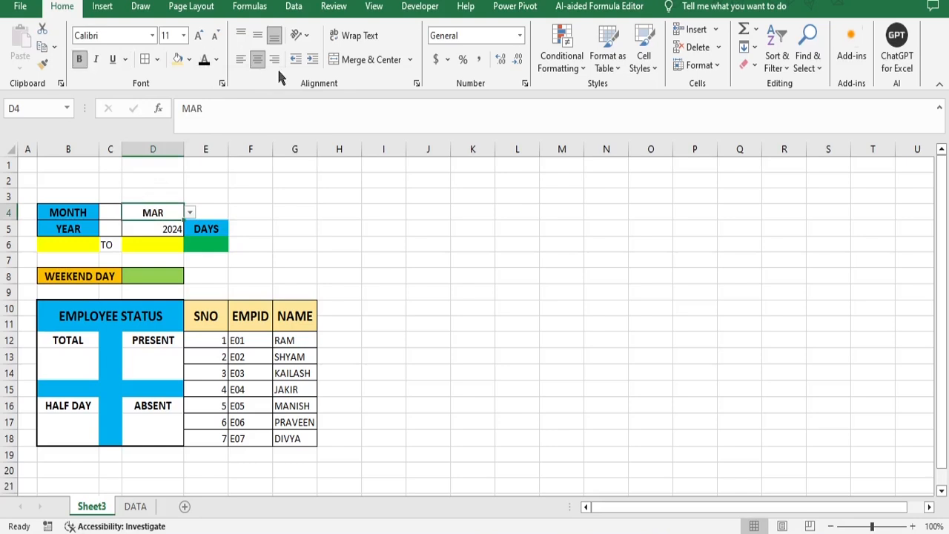
click(272, 61)
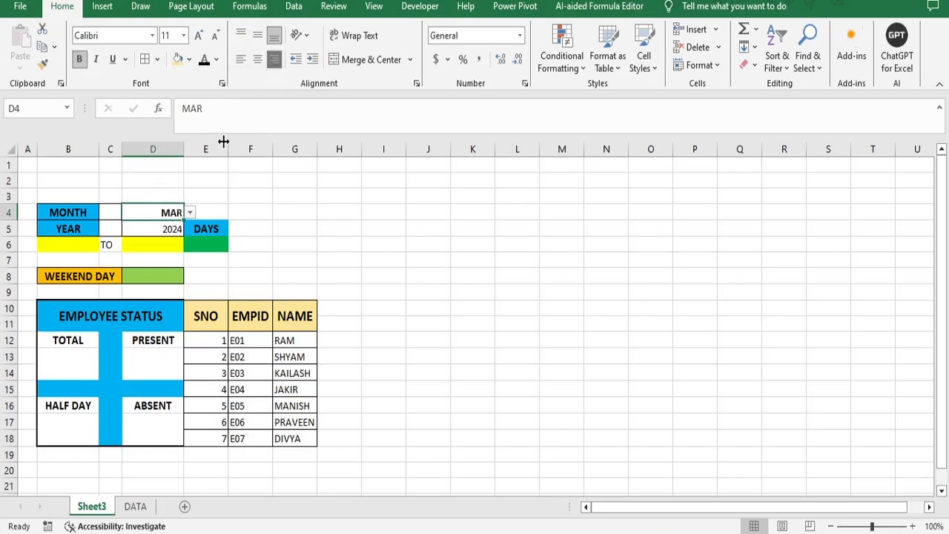
Step: Centre the month and year values in D4:D5 and make them bold at font size 12
shift+click(170, 228)
click(257, 59)
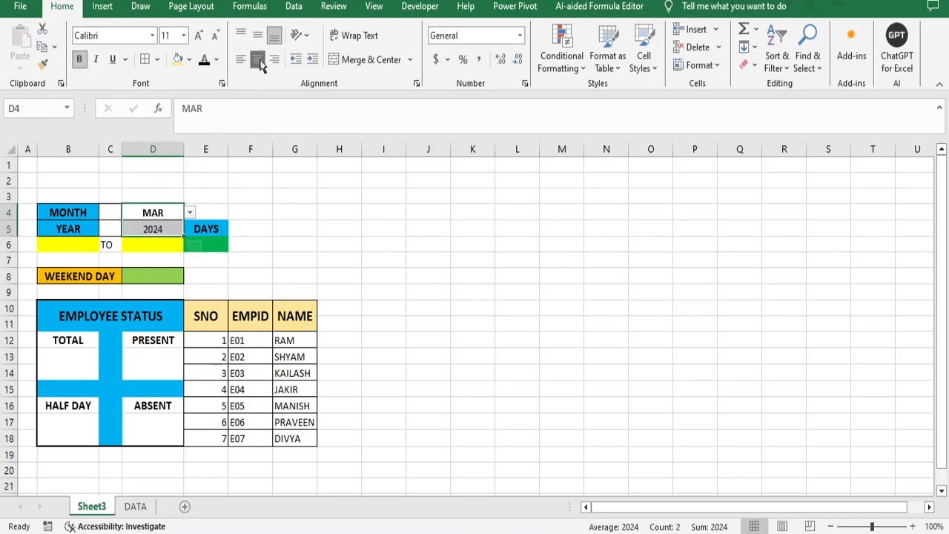
click(198, 36)
click(199, 35)
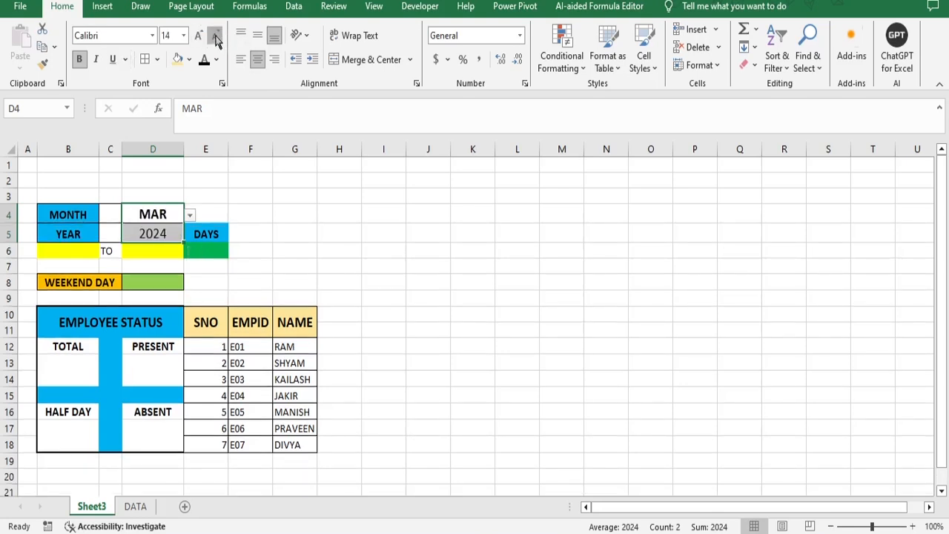
click(214, 36)
click(85, 62)
click(83, 61)
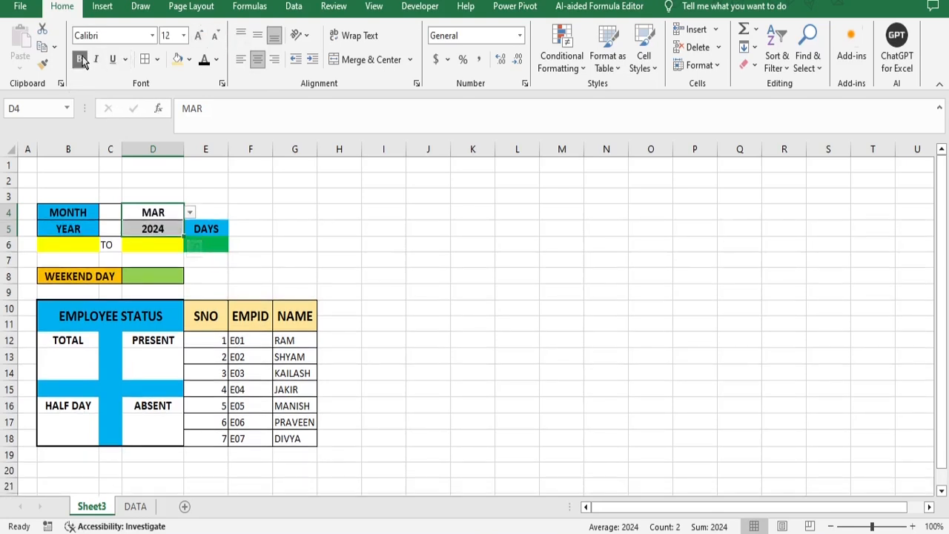
click(469, 250)
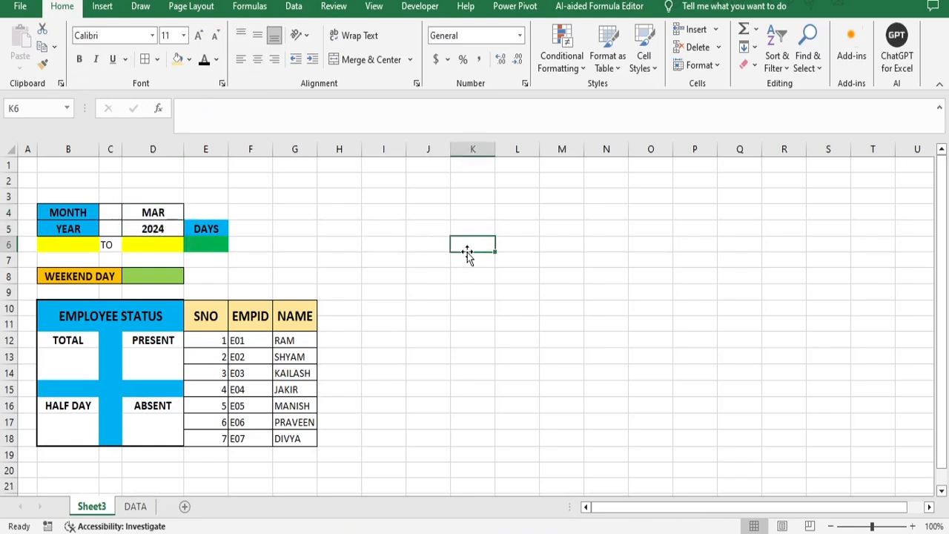
Step: Add a list data validation with source =DAYS to the weekend day cell D8 and check its dropdown entries
click(149, 276)
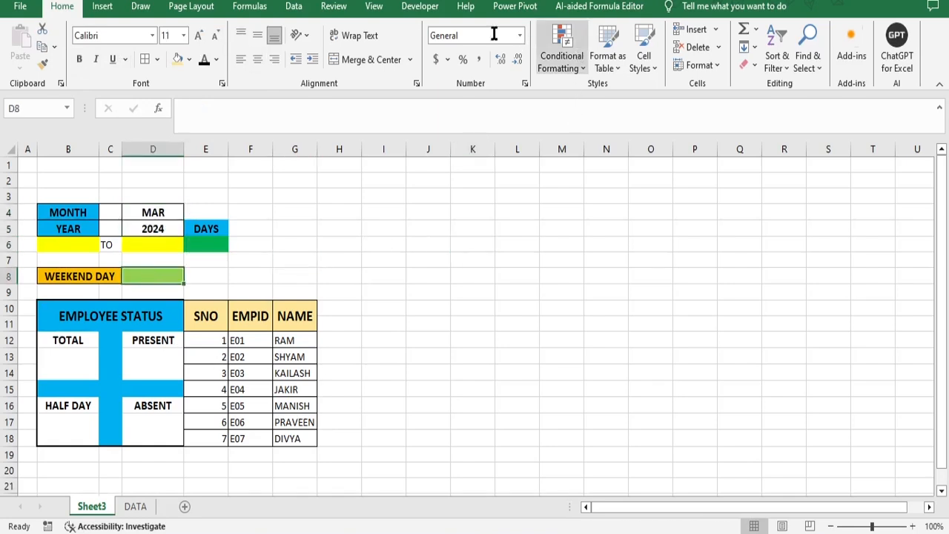
click(299, 9)
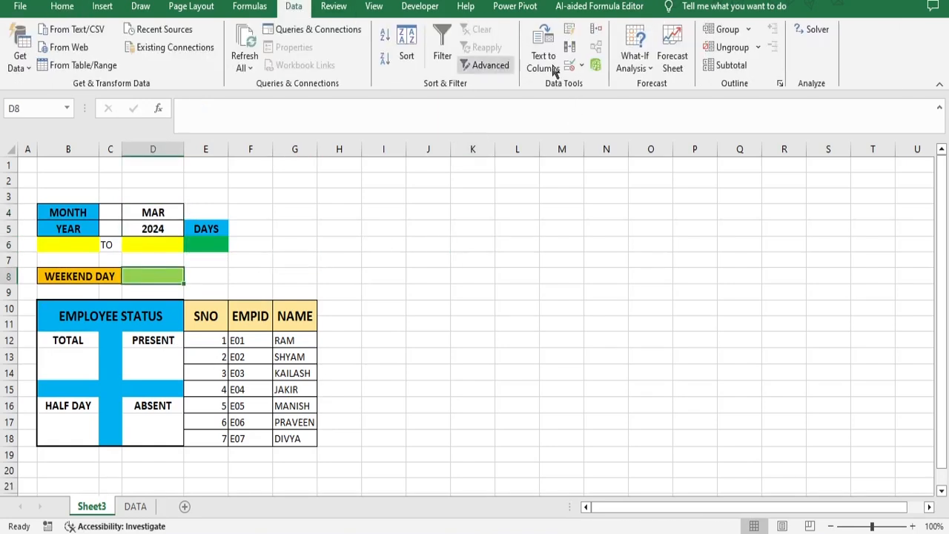
click(583, 65)
click(597, 85)
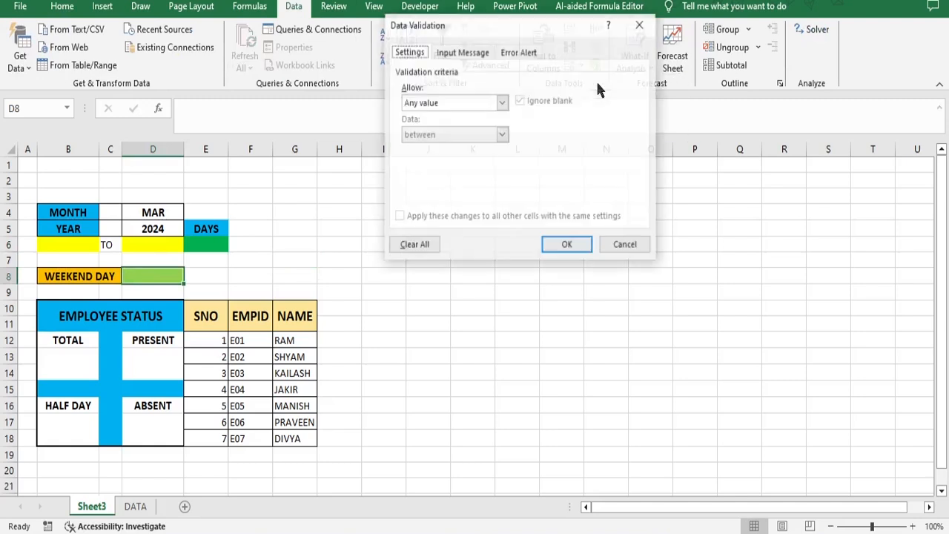
click(502, 103)
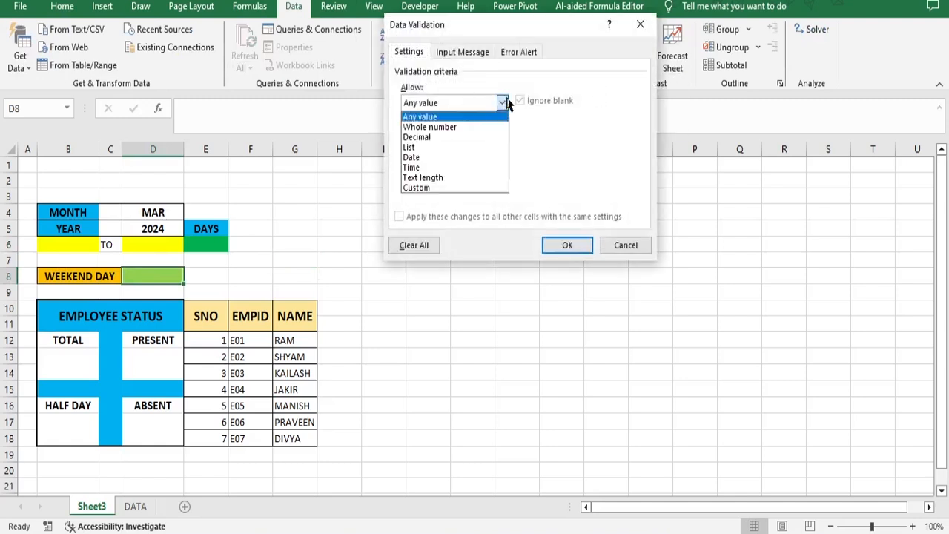
click(427, 145)
click(438, 164)
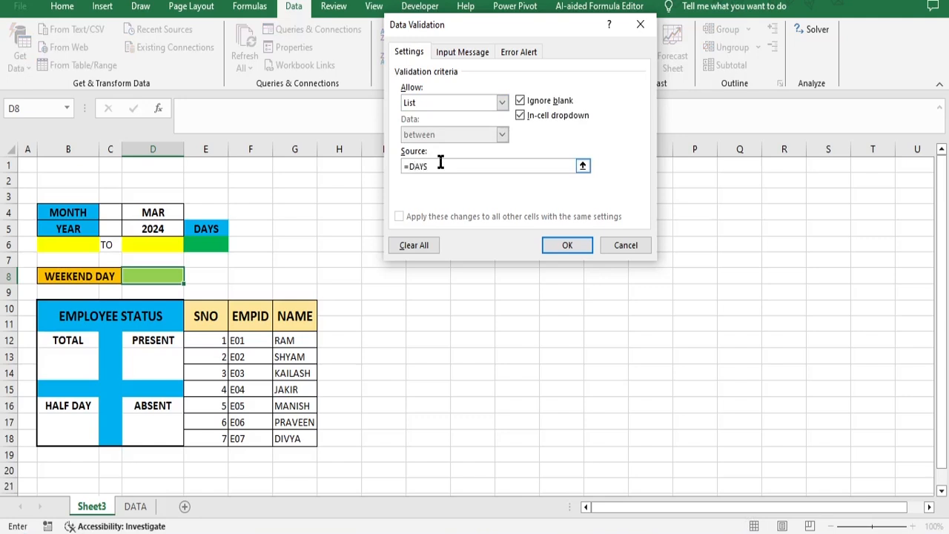
click(568, 246)
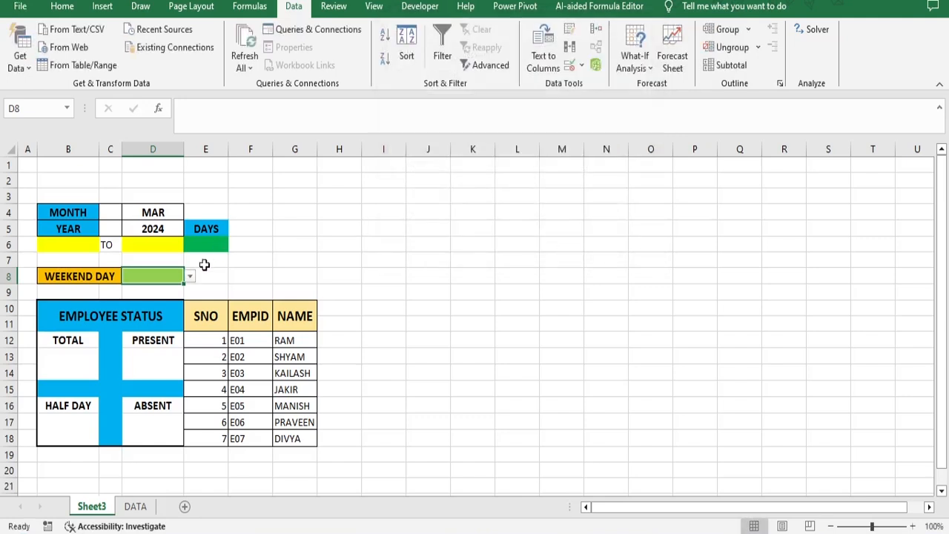
click(191, 276)
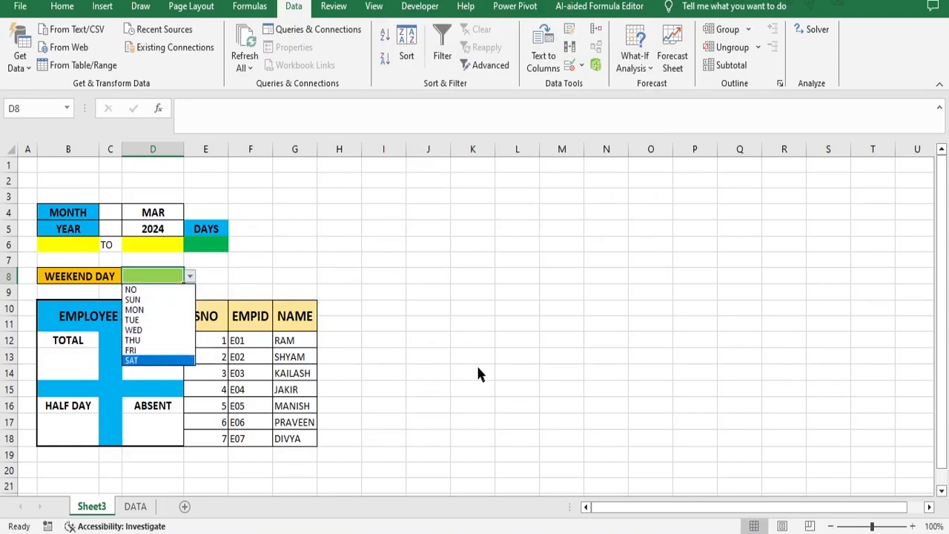
key(Escape)
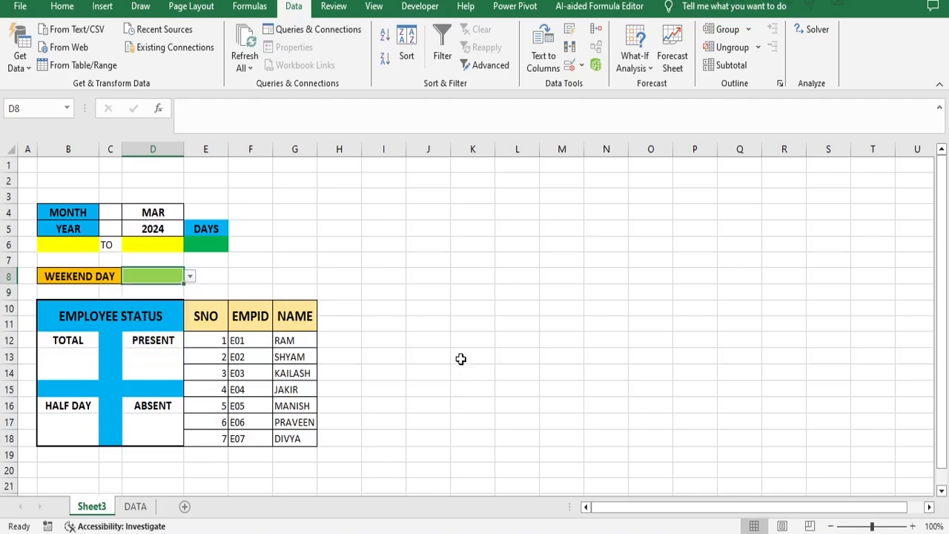
Step: Choose NO as the weekend day in D8, then centre it, make it bold and enlarge its font by two sizes
click(190, 276)
click(148, 289)
click(63, 7)
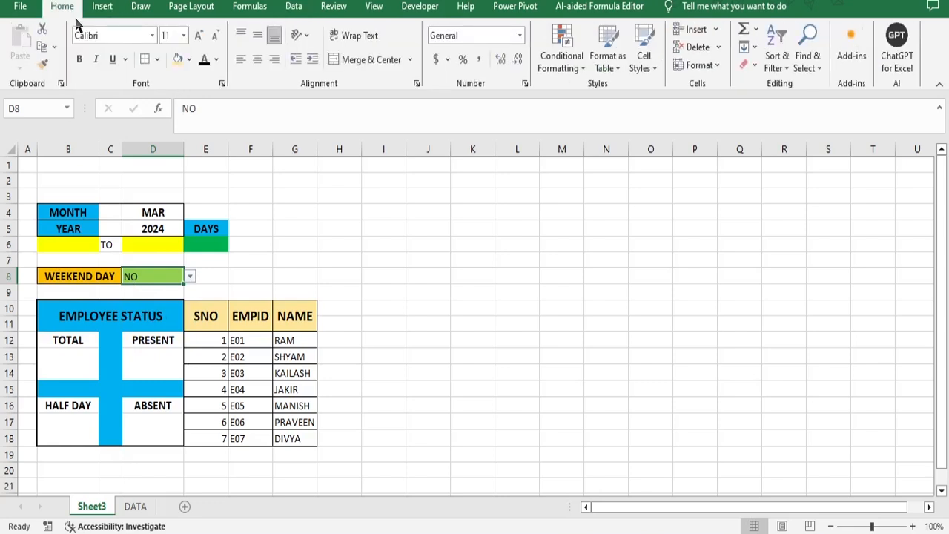
click(259, 60)
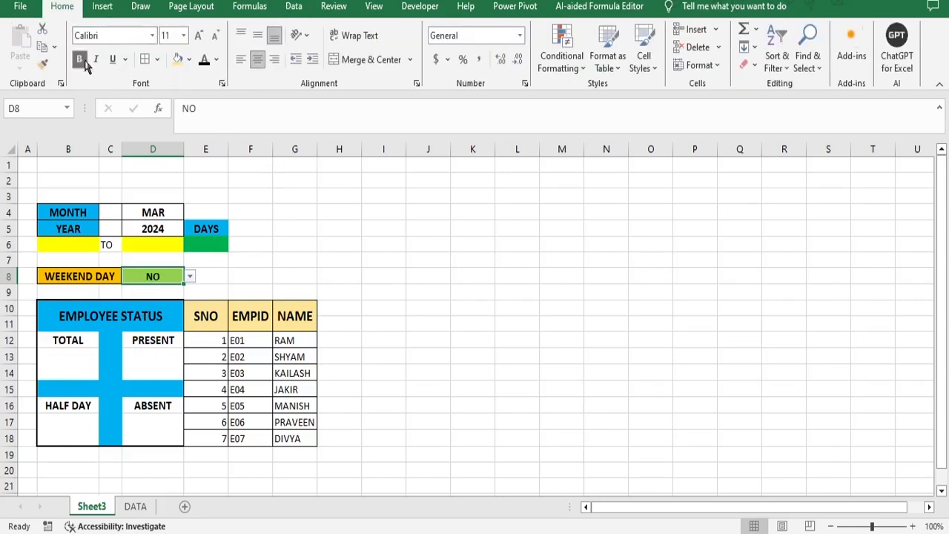
click(198, 36)
click(199, 35)
click(437, 366)
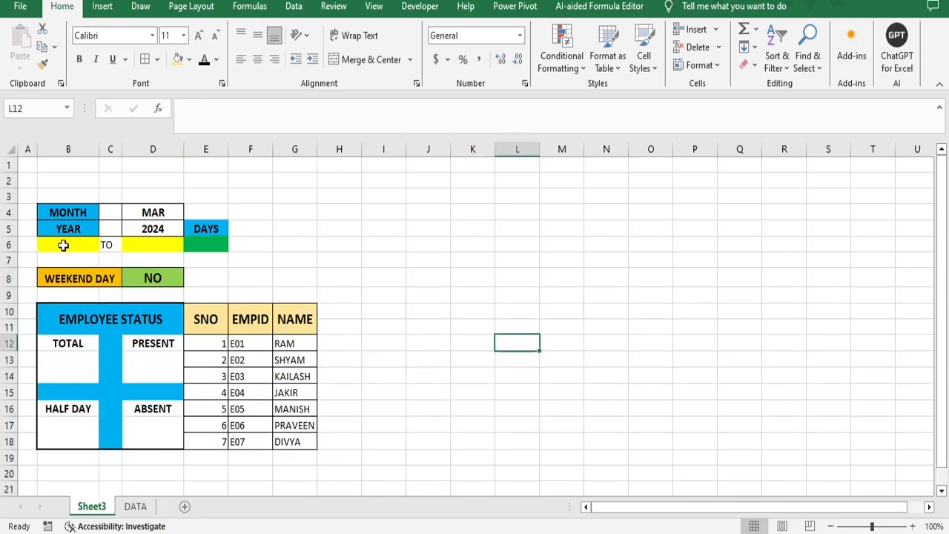
Step: Enter the formula =DATEVALUE(1&D4&D5) in B6 to build the first date of the selected month
click(63, 245)
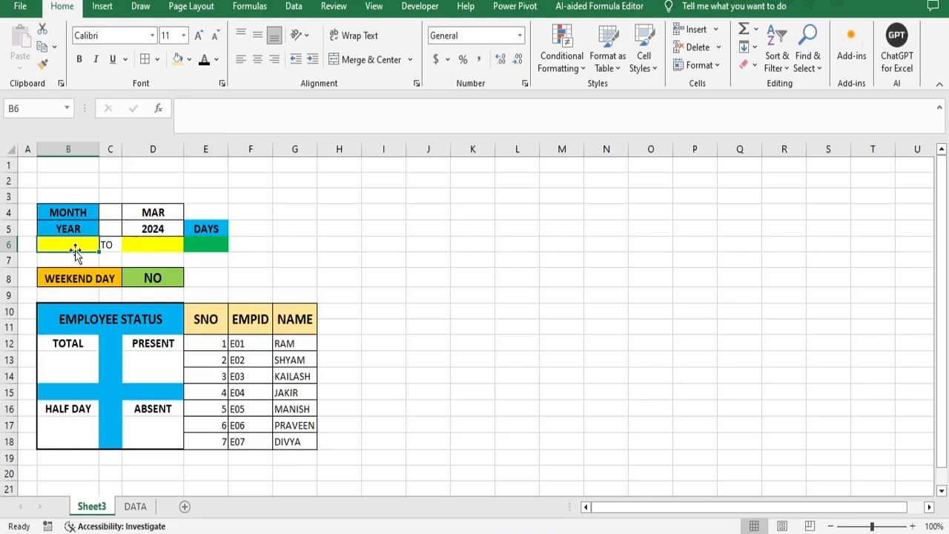
text(=DATE)
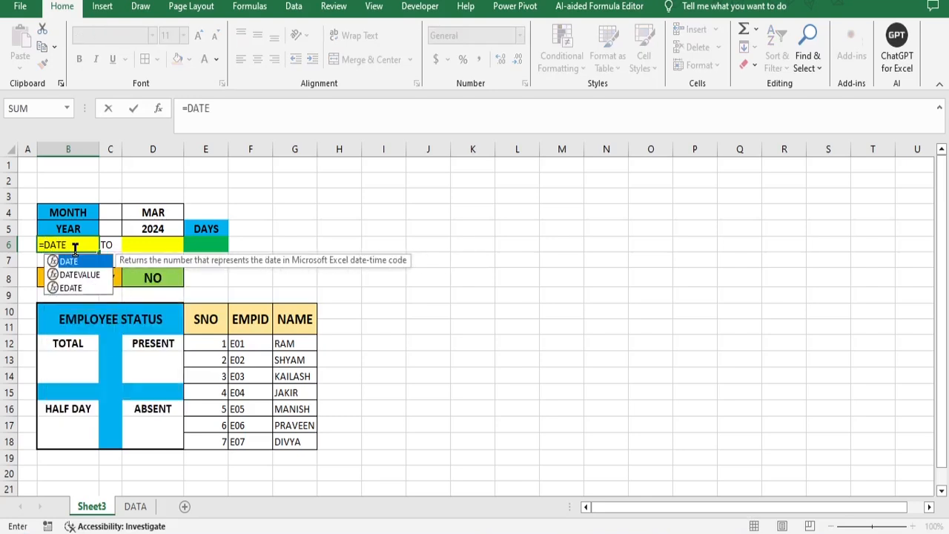
key(Down)
key(Tab)
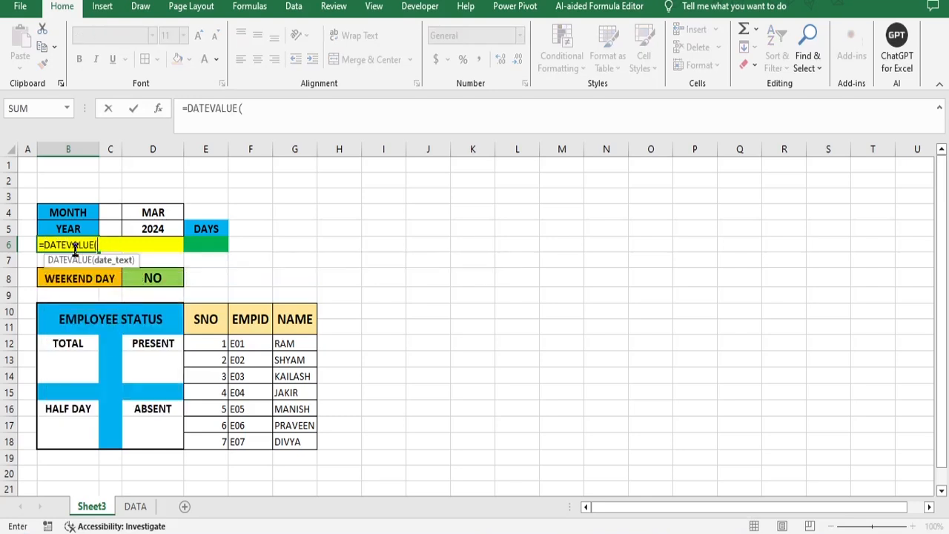
click(251, 107)
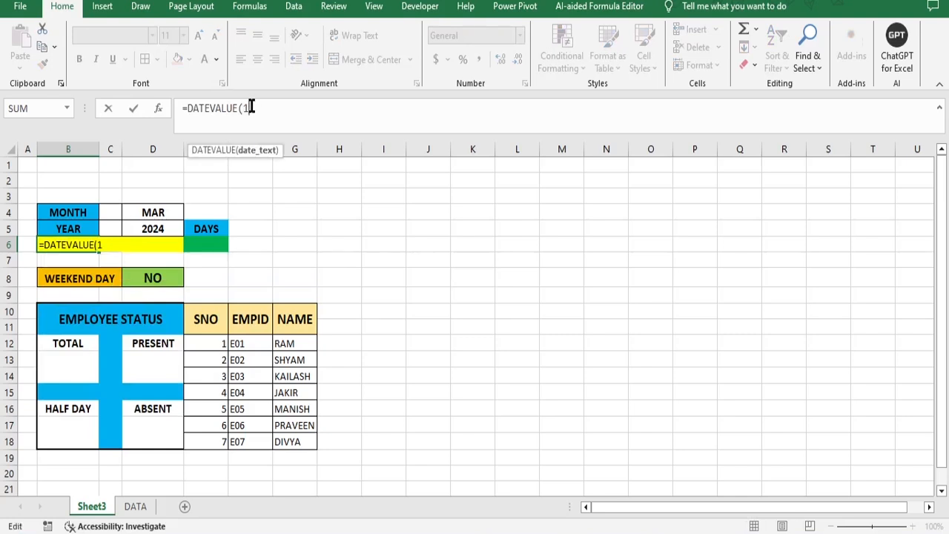
text(1&)
click(159, 213)
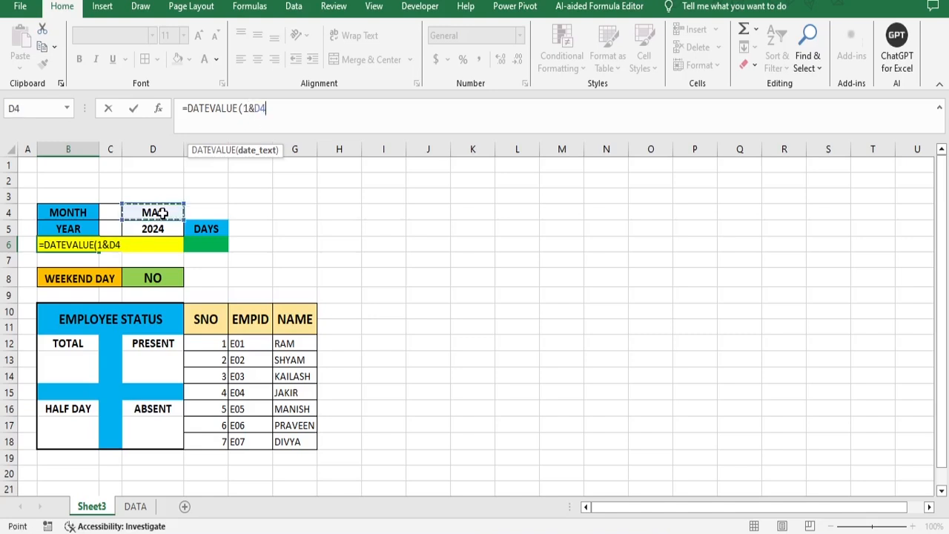
text(&)
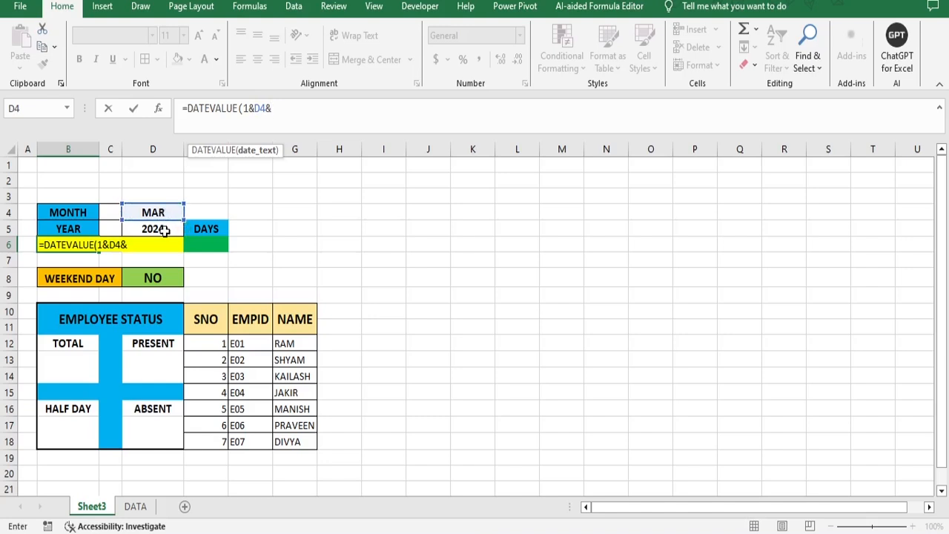
click(165, 230)
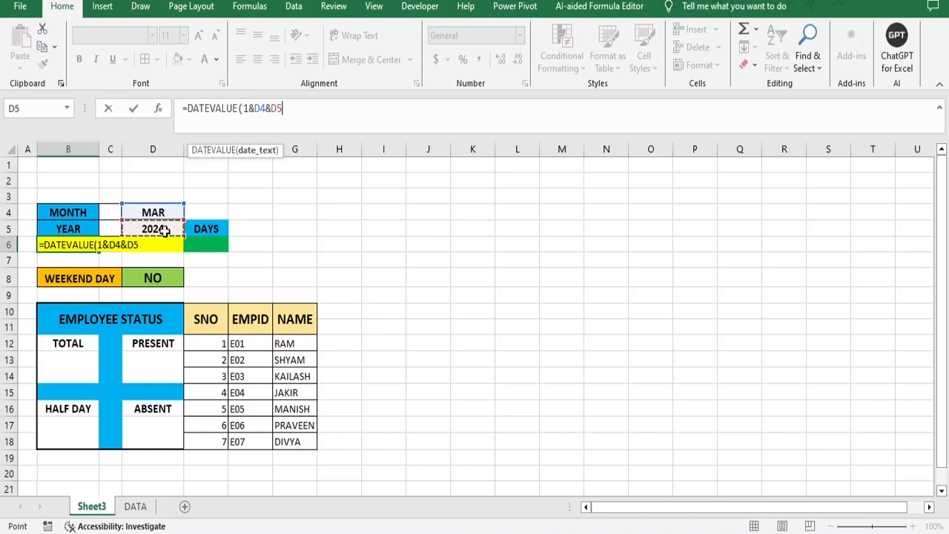
text())
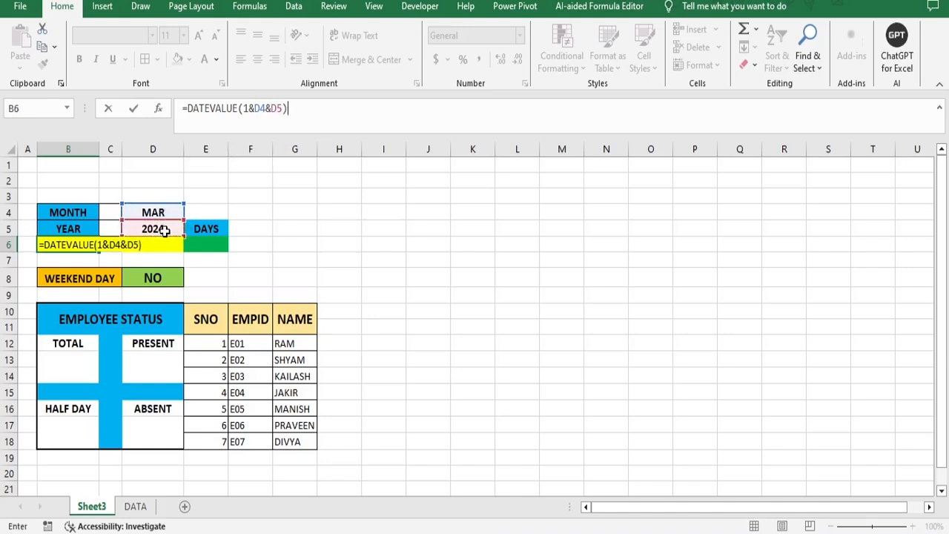
key(Return)
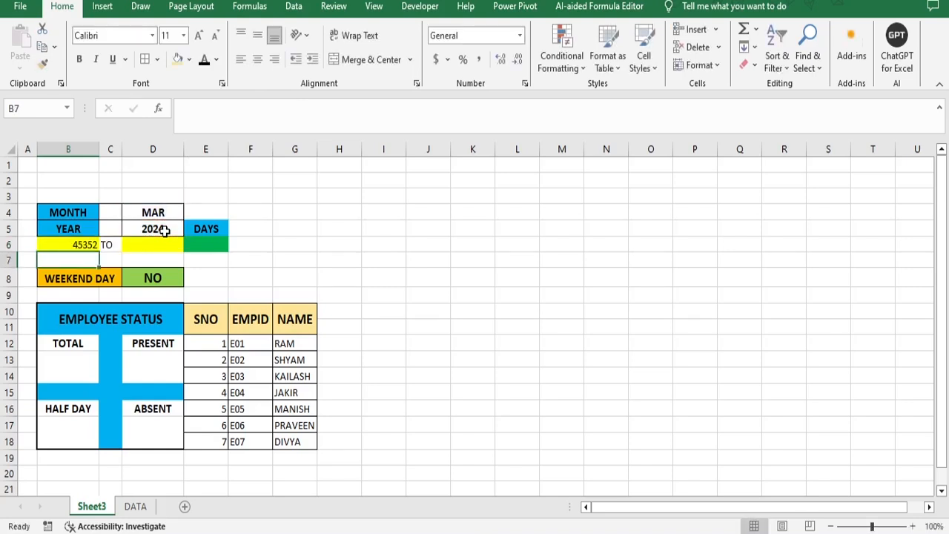
Step: Apply the custom number format DD to the start date in B6
click(82, 244)
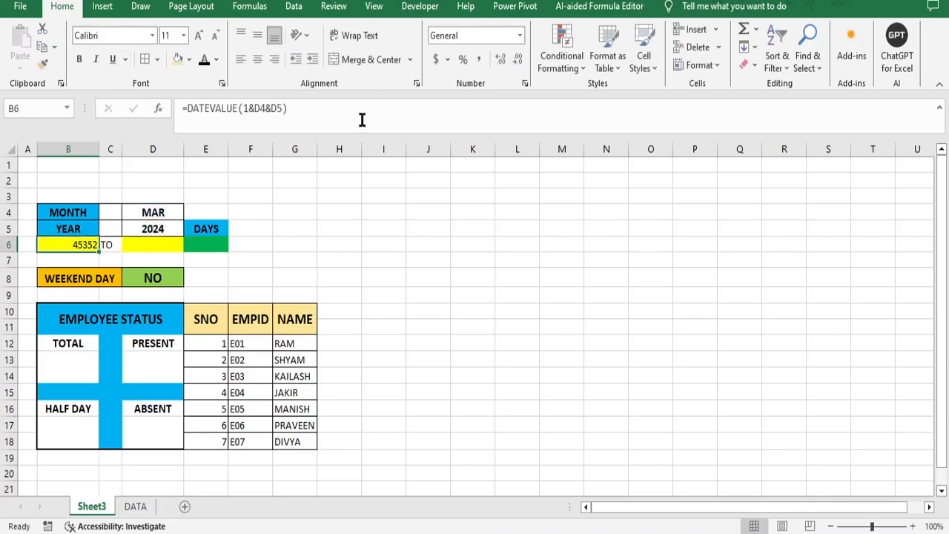
right_click(86, 243)
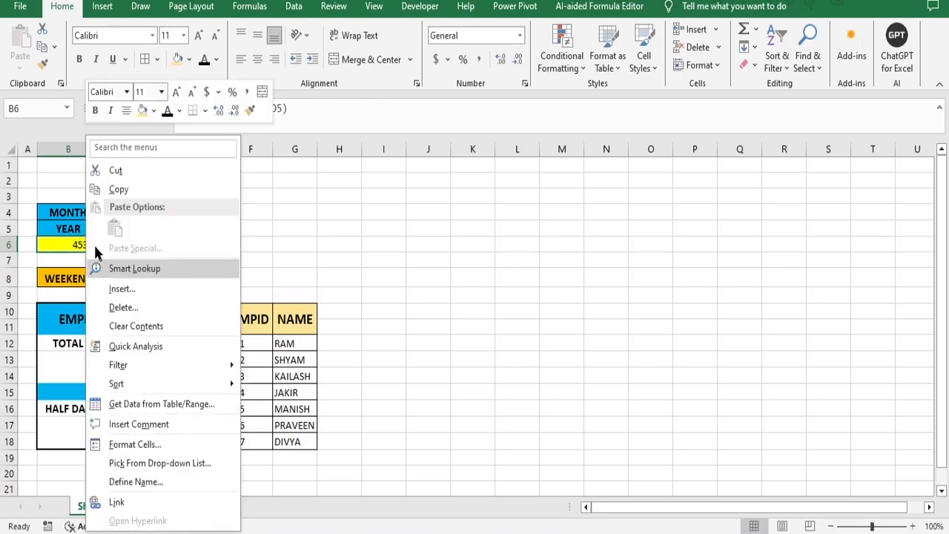
click(152, 446)
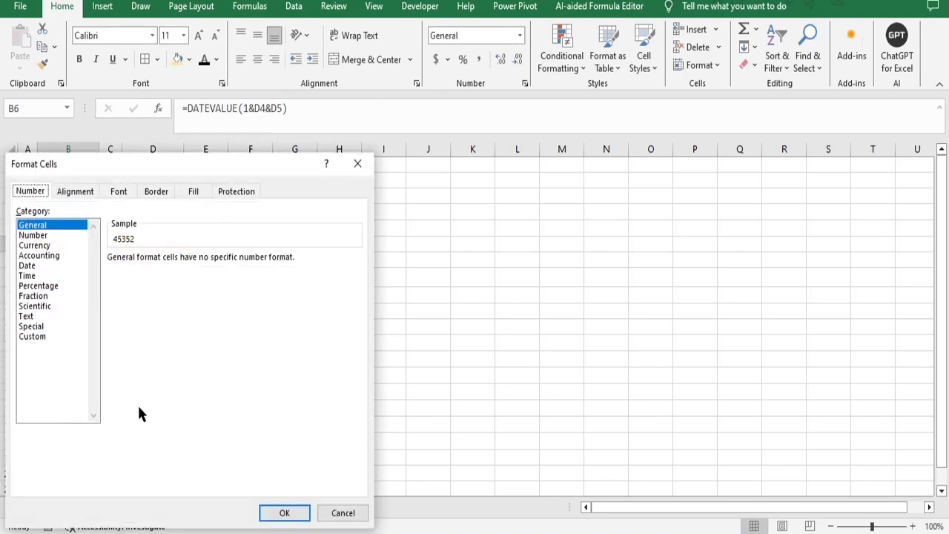
click(19, 337)
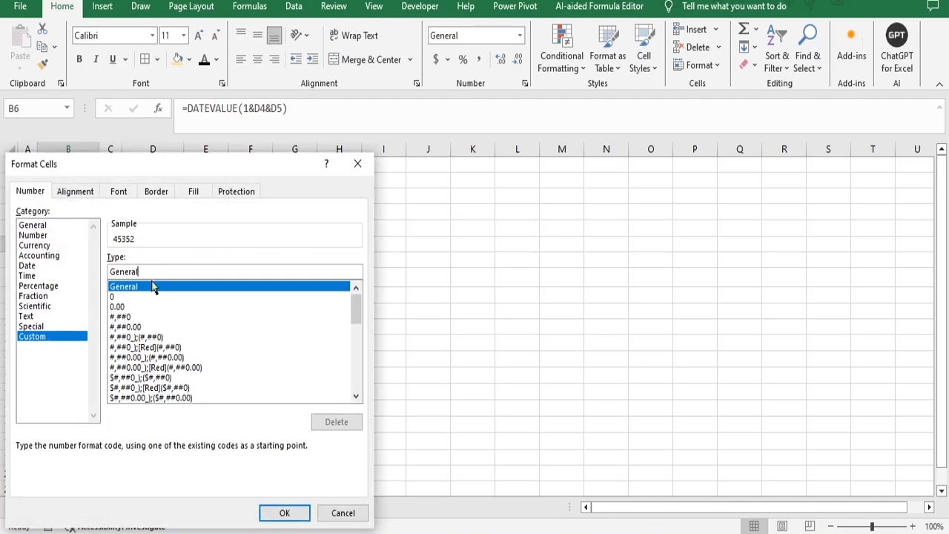
drag(141, 271, 96, 271)
text(DD)
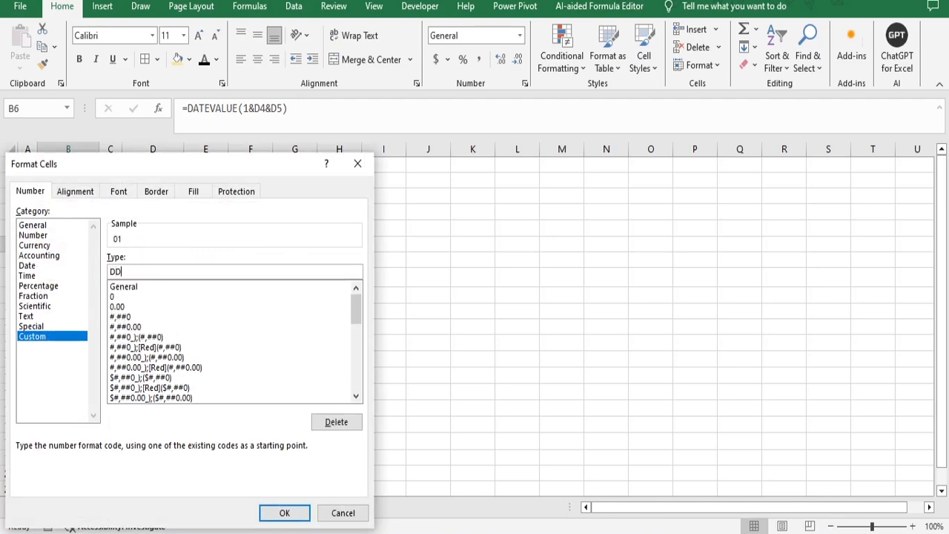
click(284, 513)
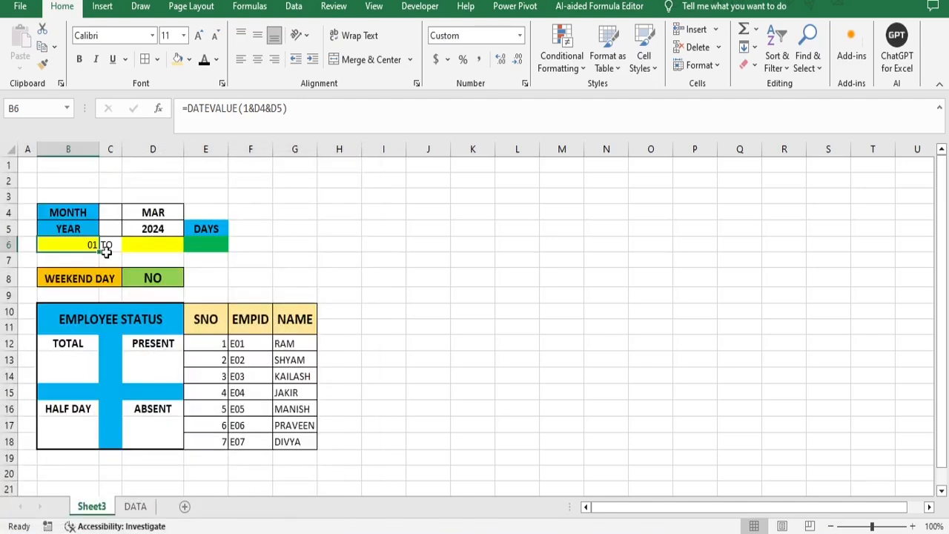
Step: Make the start date in B6 bold at font size 14
click(80, 59)
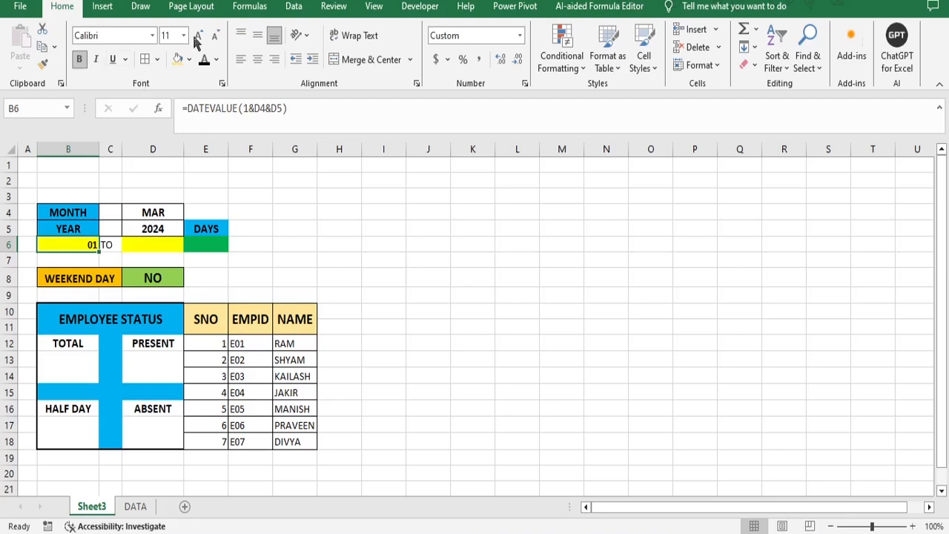
click(199, 35)
click(201, 37)
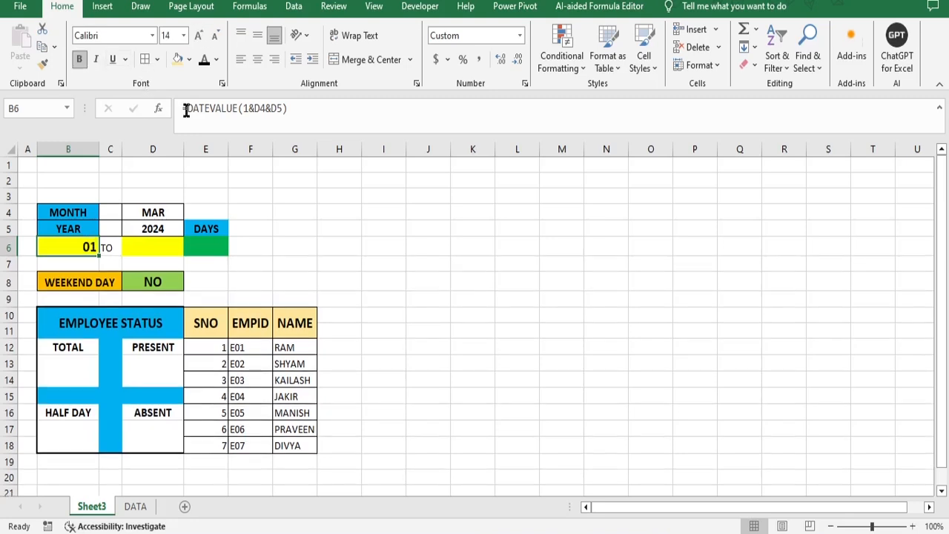
Step: Centre the TO label in C6 and make it bold with a blue font colour
click(153, 244)
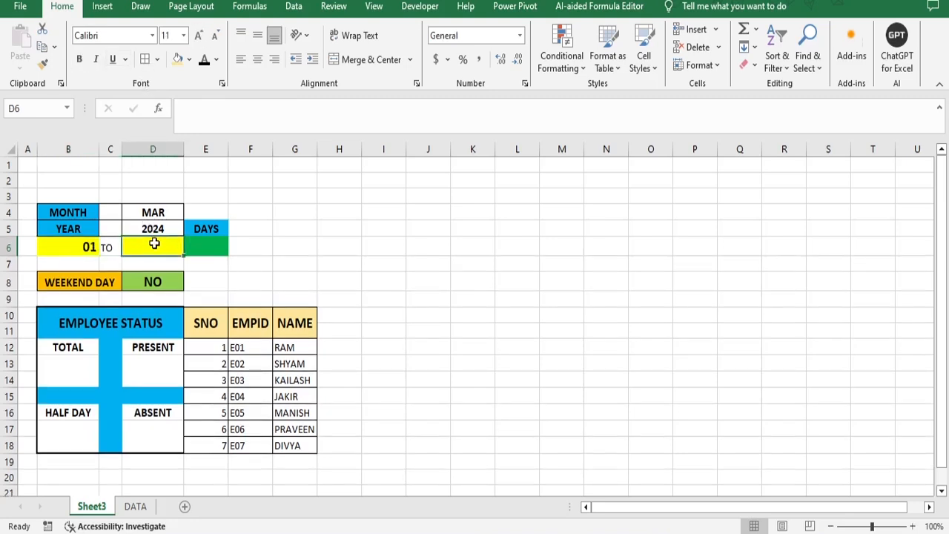
click(104, 244)
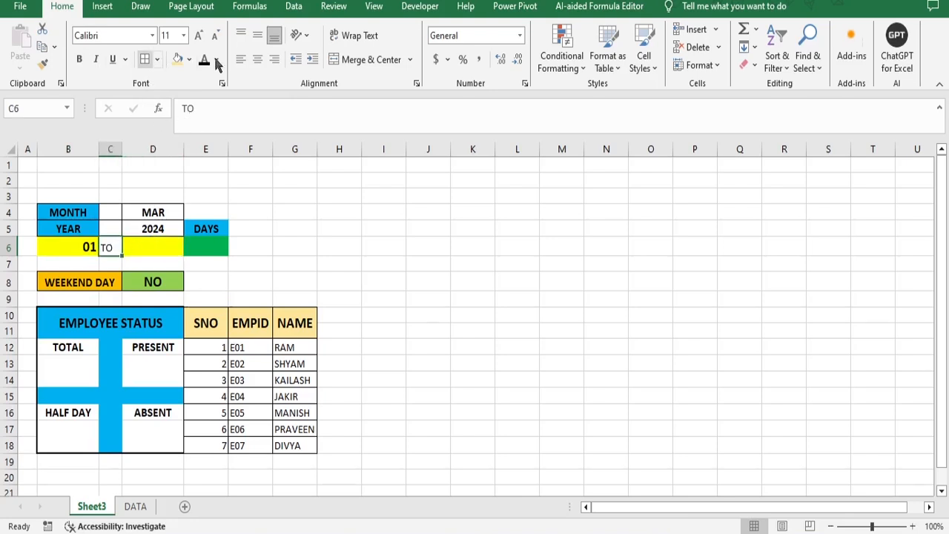
click(257, 59)
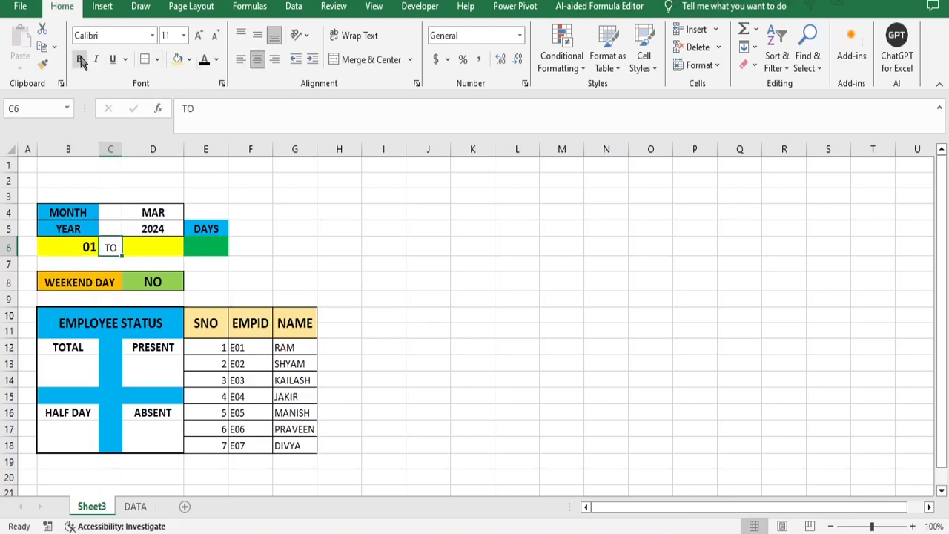
click(216, 62)
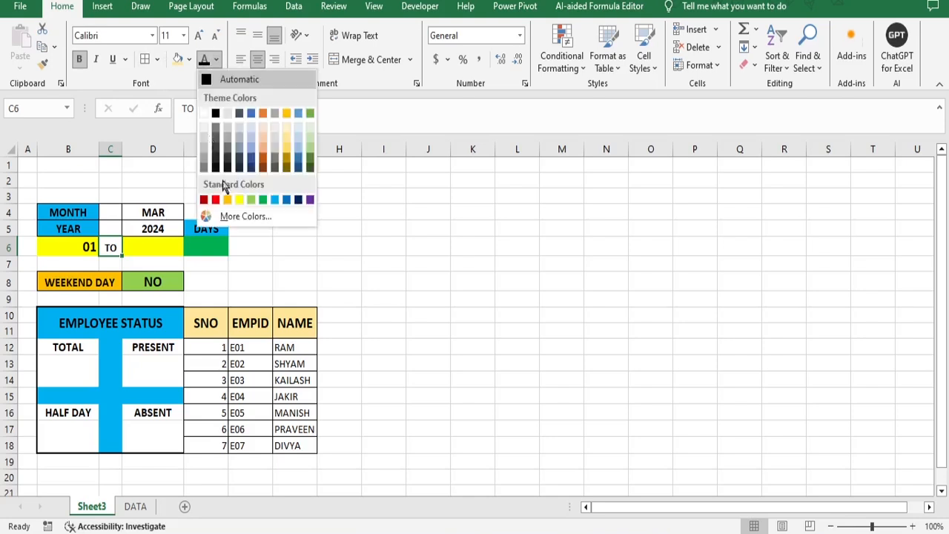
click(287, 199)
Step: Enter the formula =EOMONTH(B6,0) in D6 to calculate the last date of the selected month
click(157, 239)
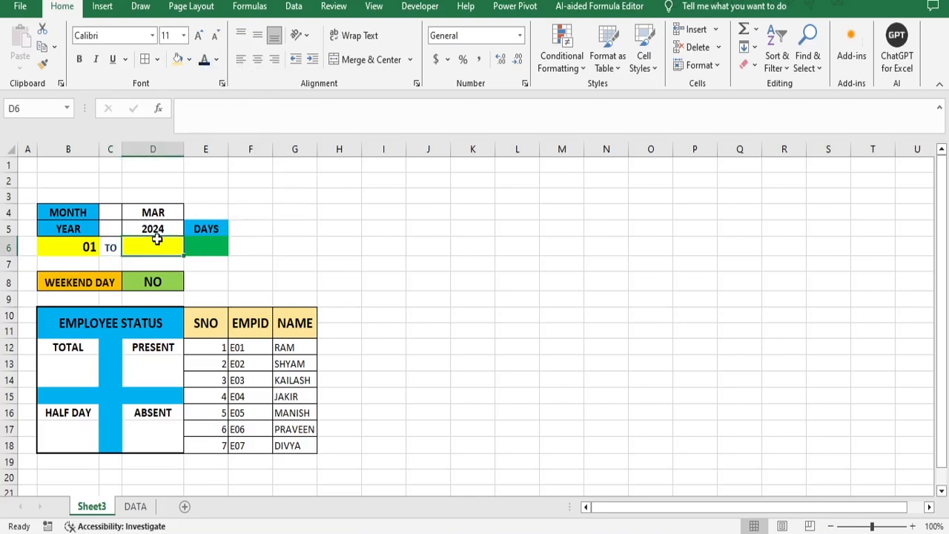
text(=)
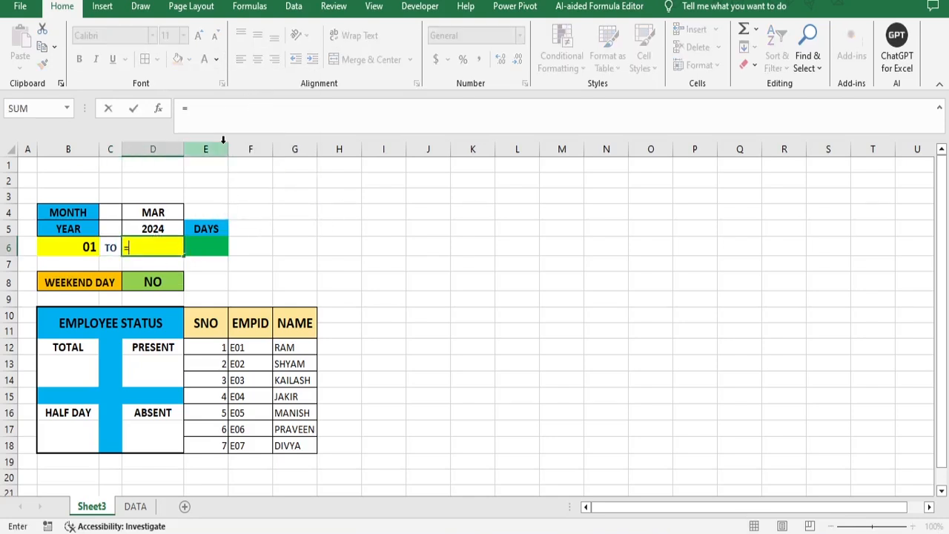
text(EO)
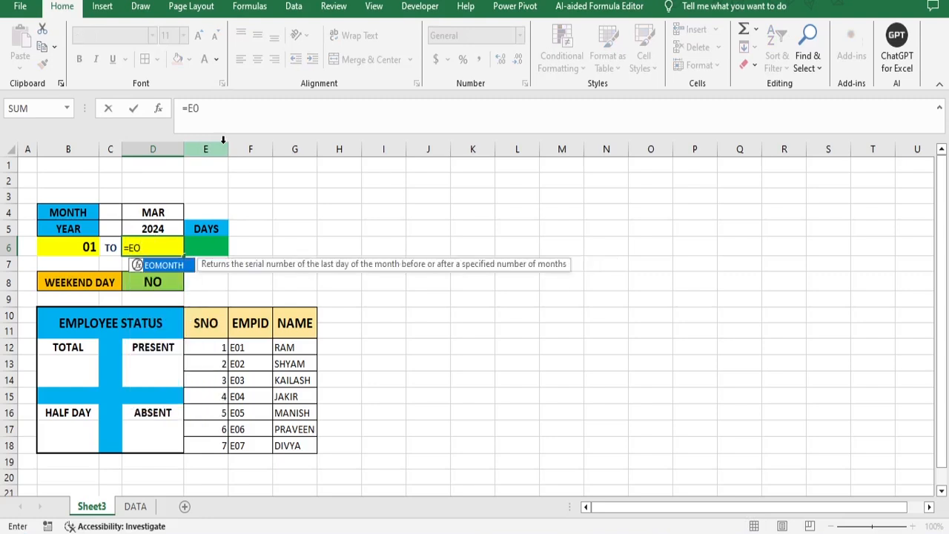
key(Tab)
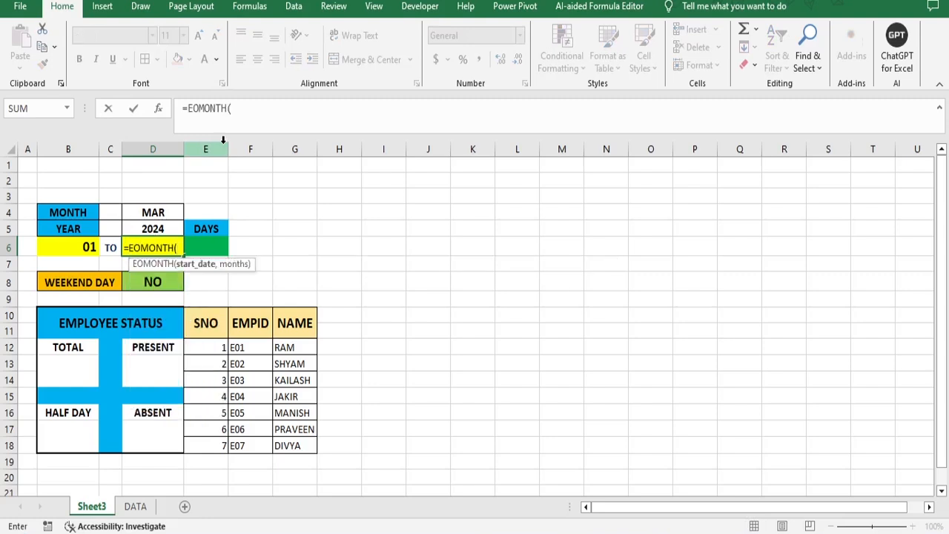
click(77, 248)
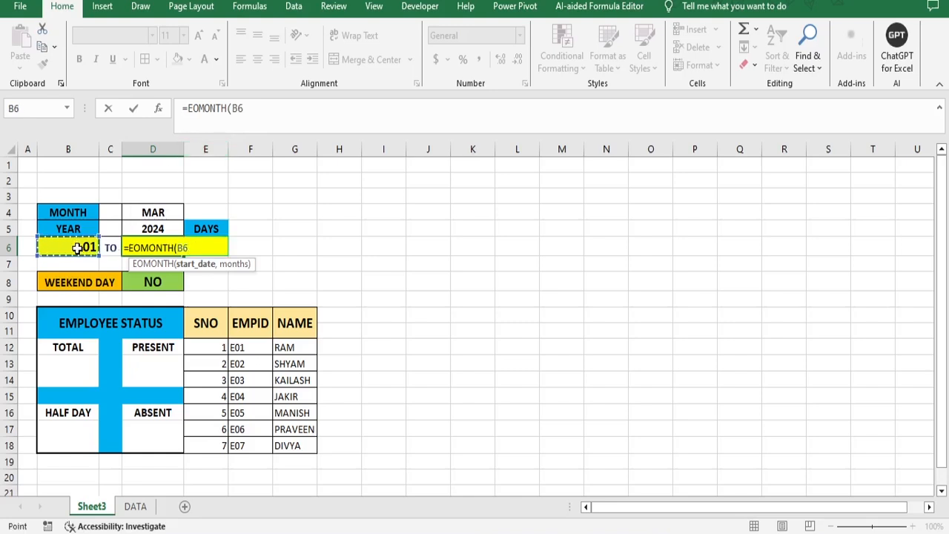
text(,0)
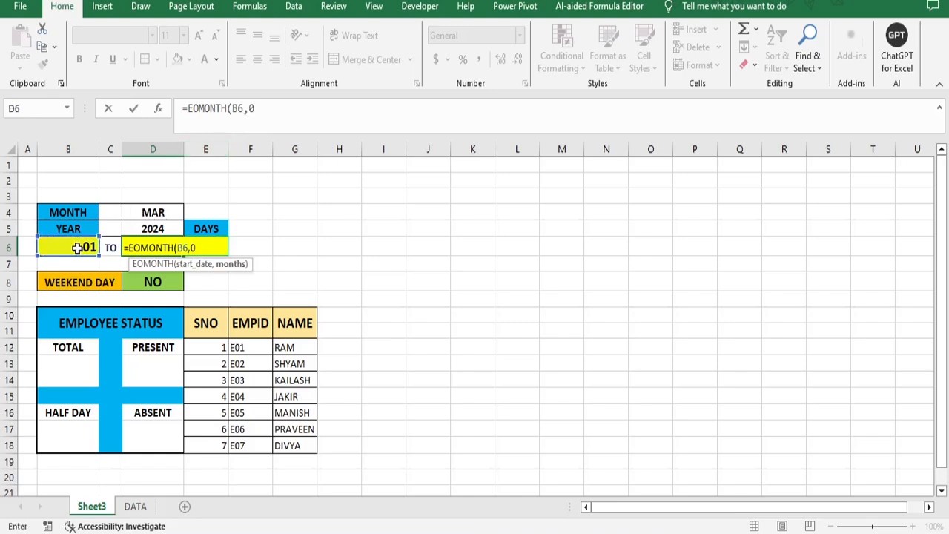
text())
key(Return)
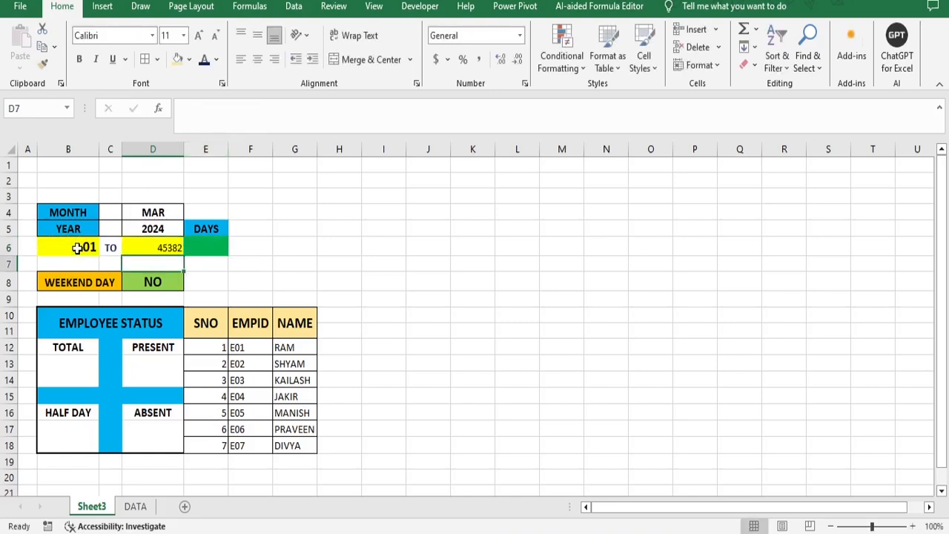
Step: Copy the formatting of the start date in B6 onto the end date in D6
click(79, 248)
click(42, 65)
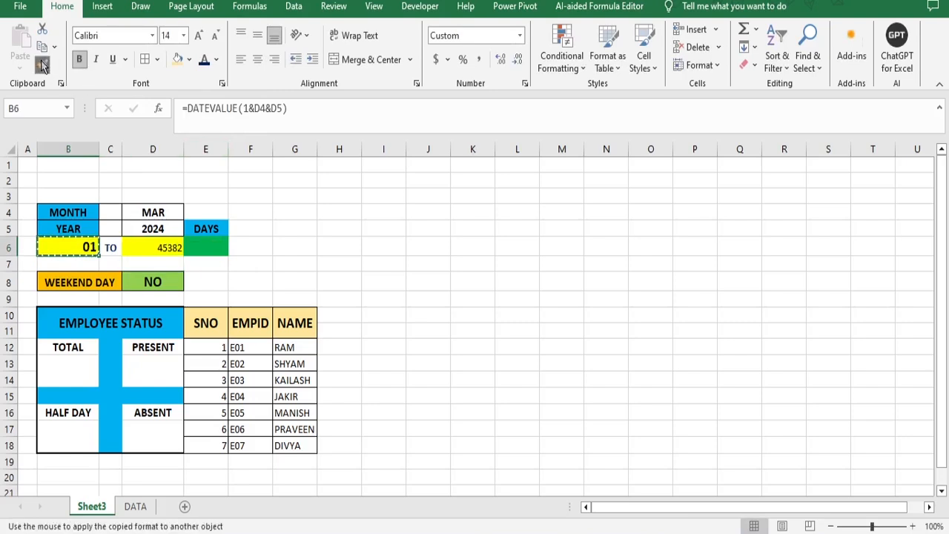
click(170, 247)
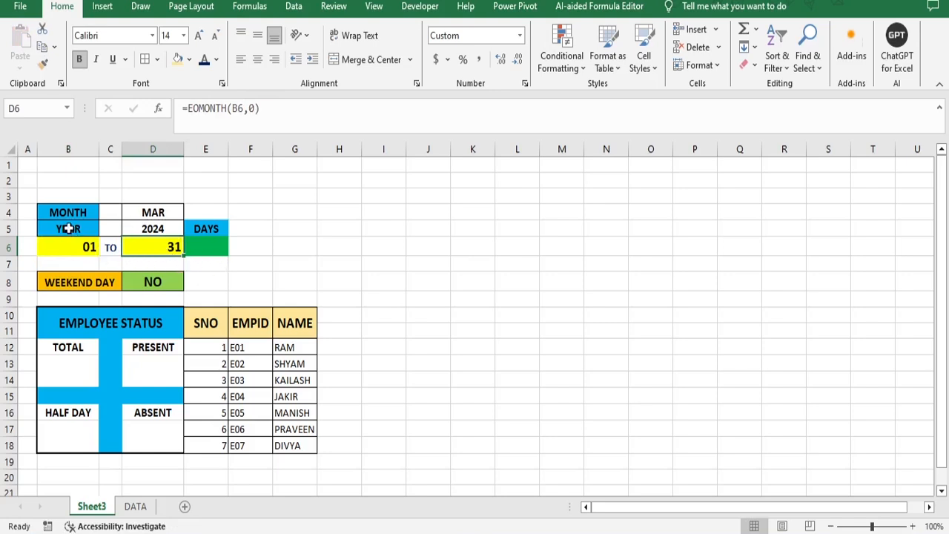
Step: Set the month selector in D4 to FEB to test the start and end date formulas
click(83, 246)
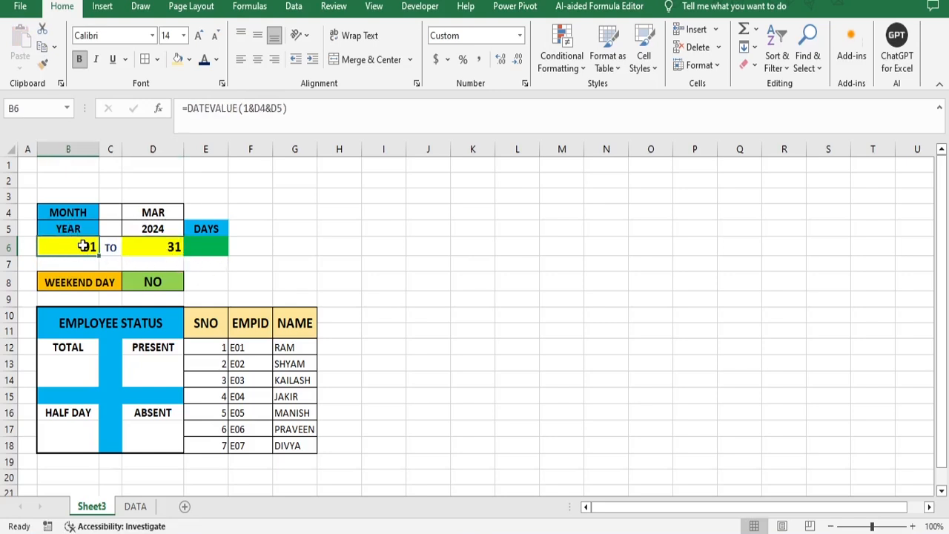
click(155, 247)
click(160, 213)
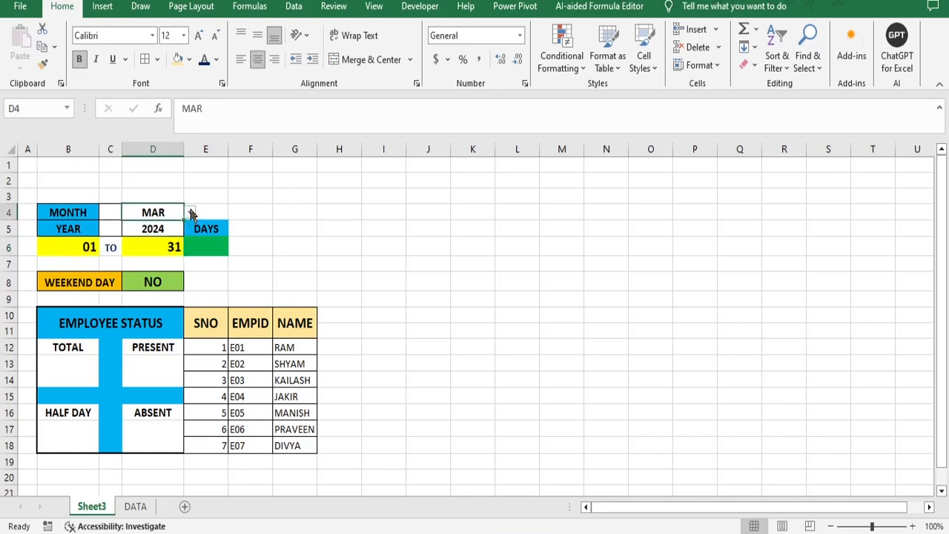
click(189, 213)
drag(190, 261, 188, 236)
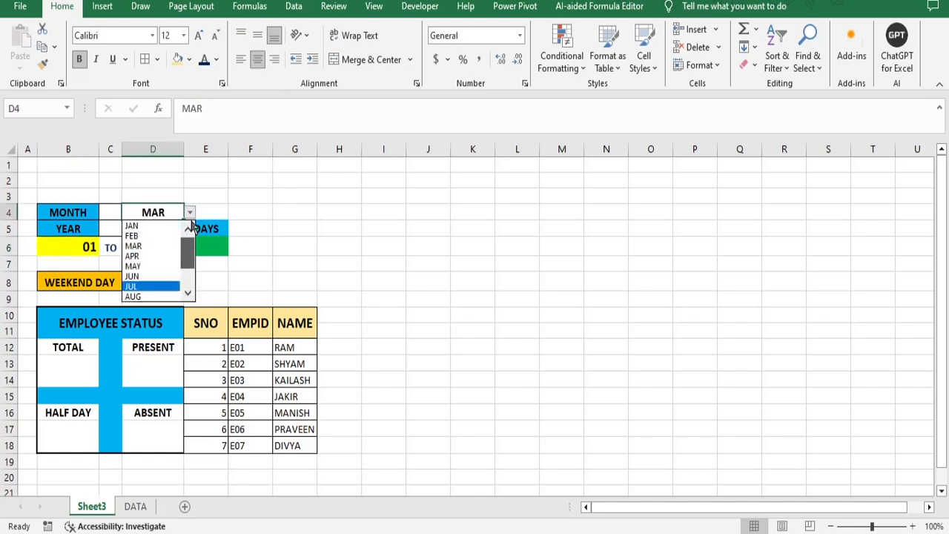
click(143, 236)
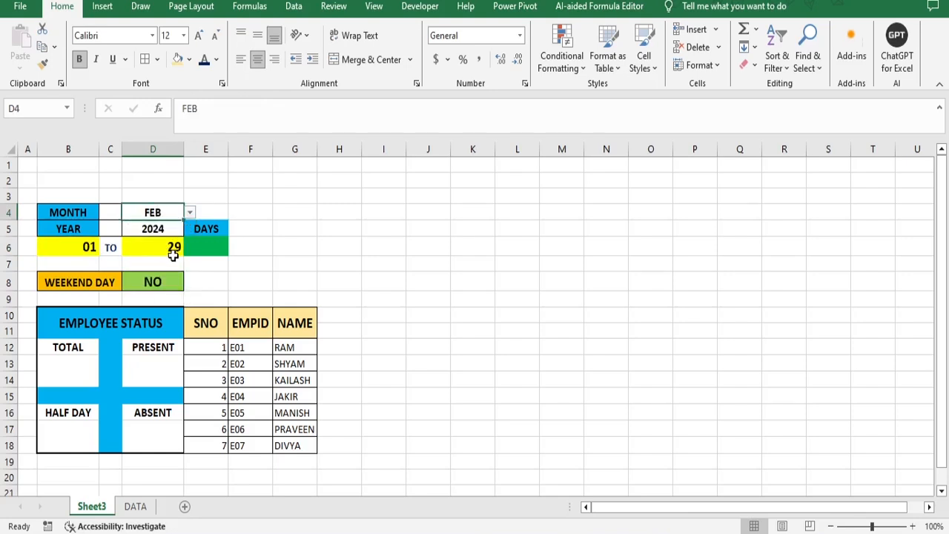
Step: Enter the formula =DAY(EOMONTH(B6,0)) in E6 under DAYS to count the days in the selected month
click(213, 252)
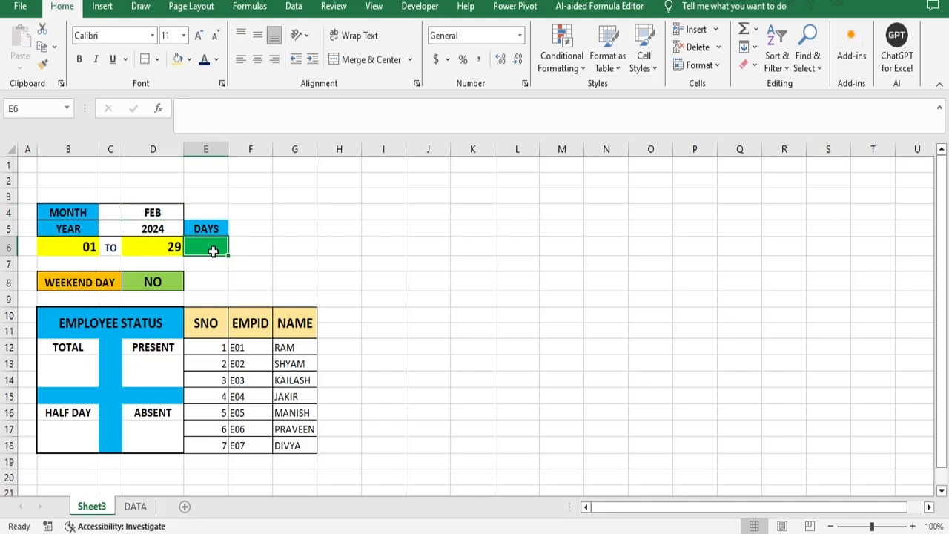
text(=DAT)
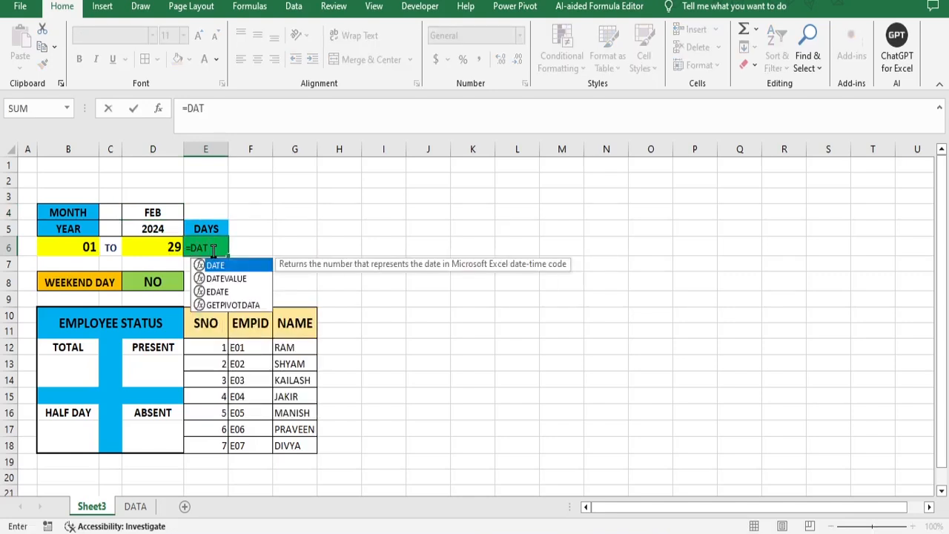
key(BackSpace)
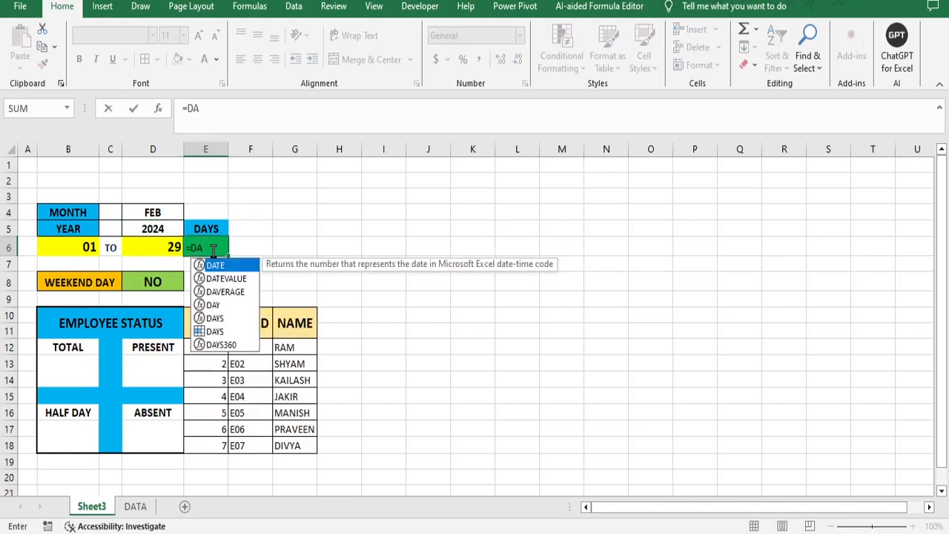
text(Y()
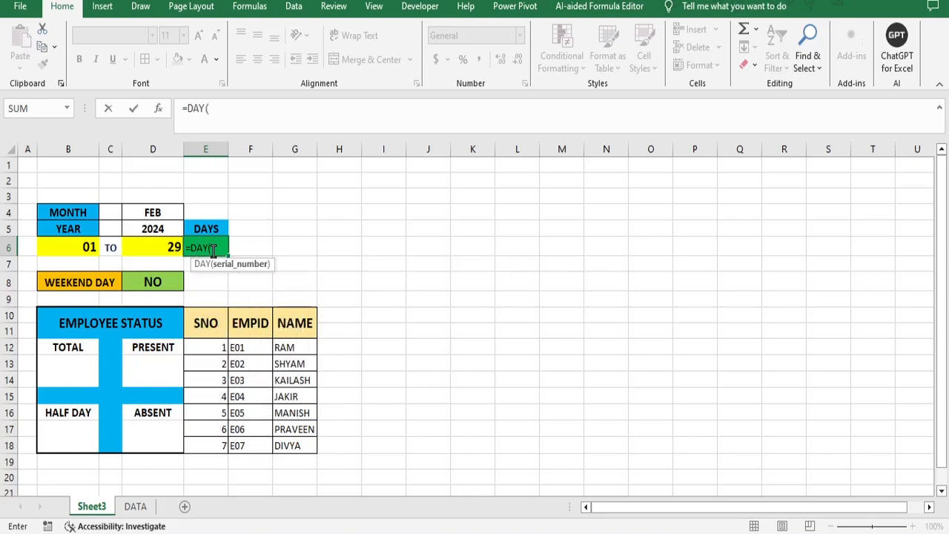
text(E)
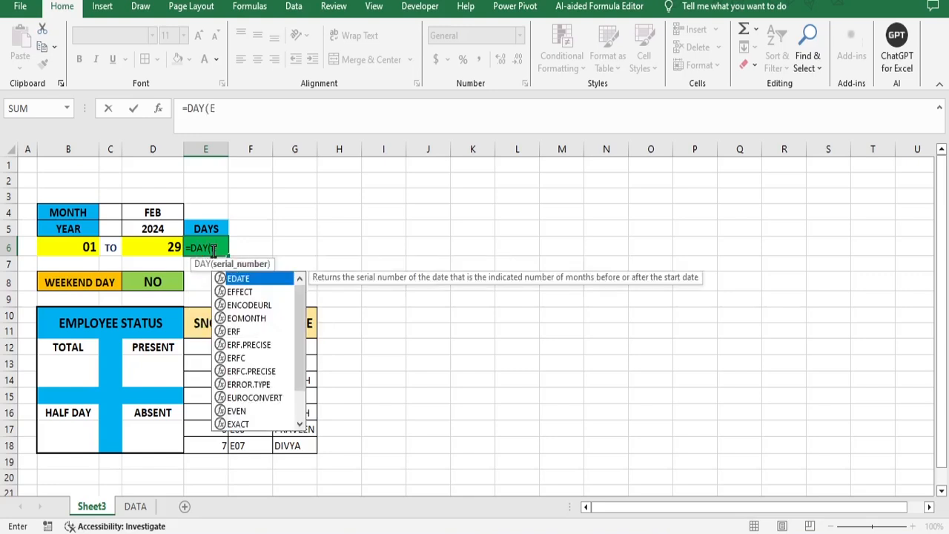
text(O)
key(Tab)
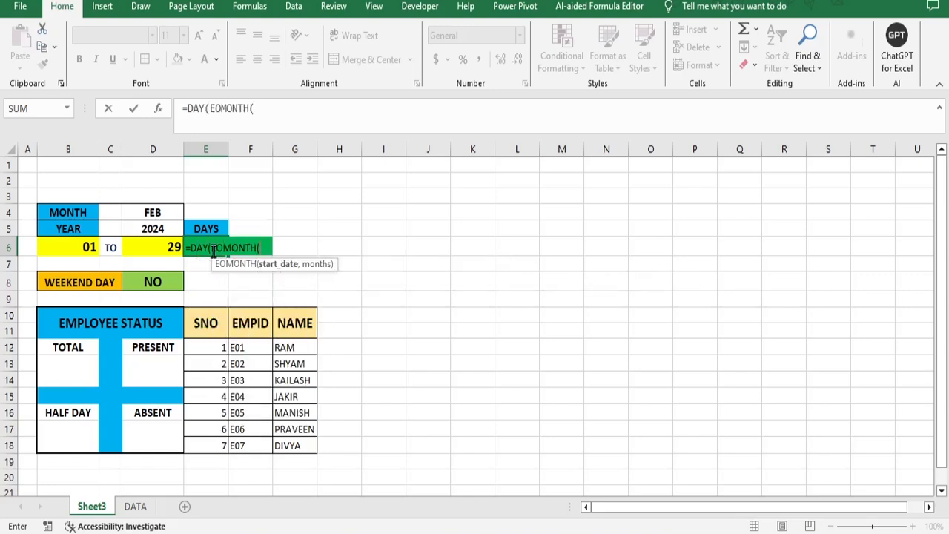
click(66, 249)
text(,0)
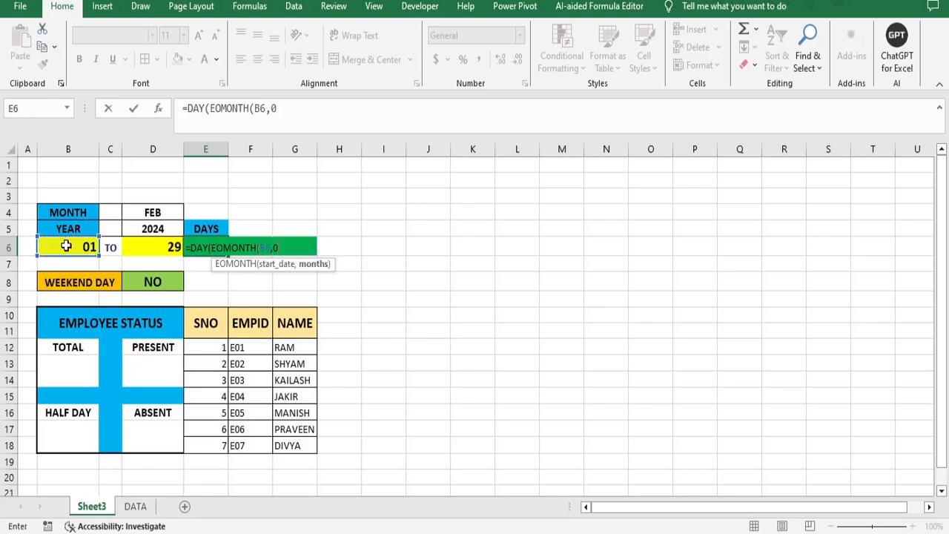
text()))
key(Return)
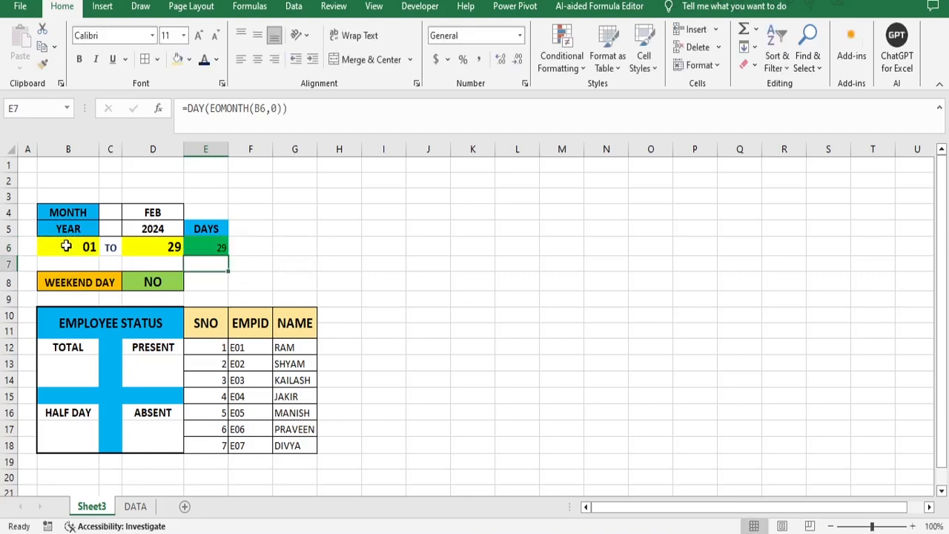
Step: Format the day count in E6 as bold, white, size 14 and horizontally centred
click(214, 246)
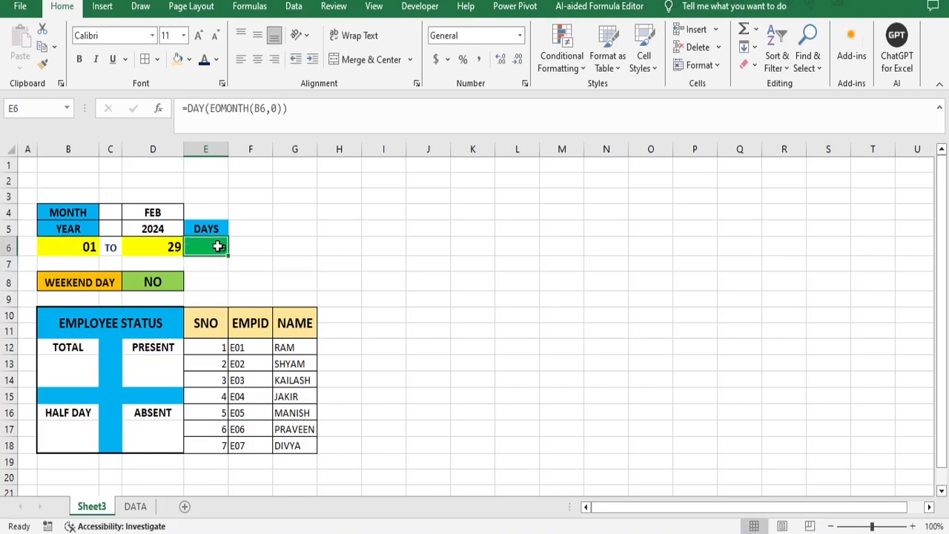
click(198, 37)
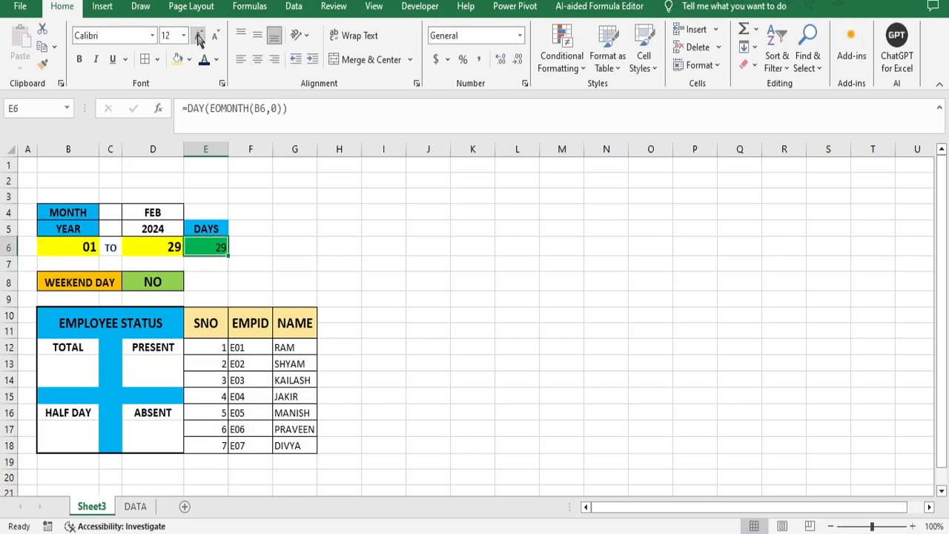
click(82, 58)
click(216, 60)
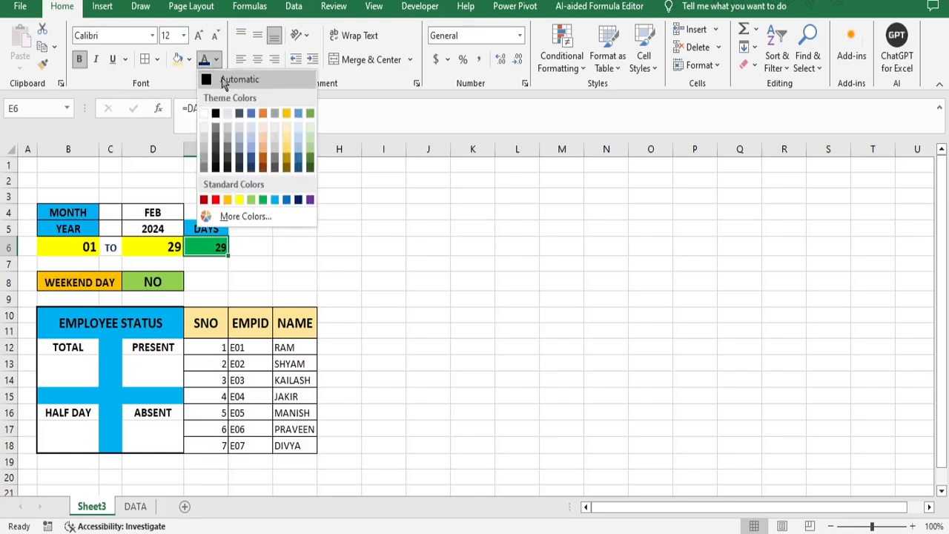
click(205, 114)
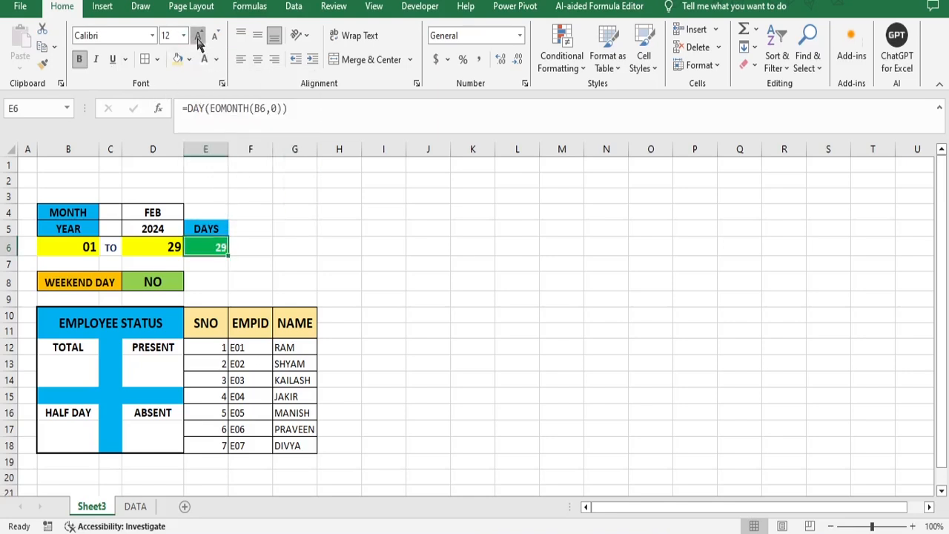
click(198, 37)
click(257, 60)
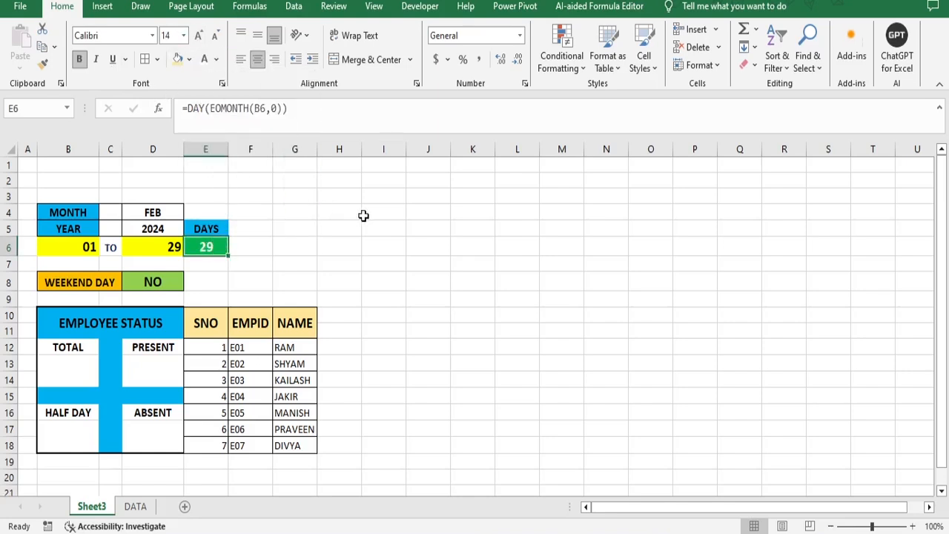
click(363, 215)
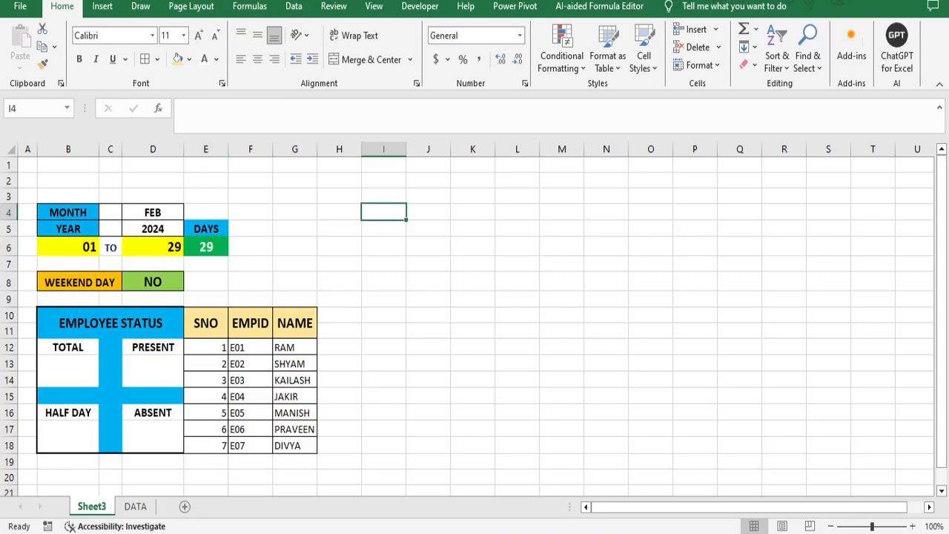
Step: Set the month selector in D4 to JAN
click(177, 214)
click(190, 213)
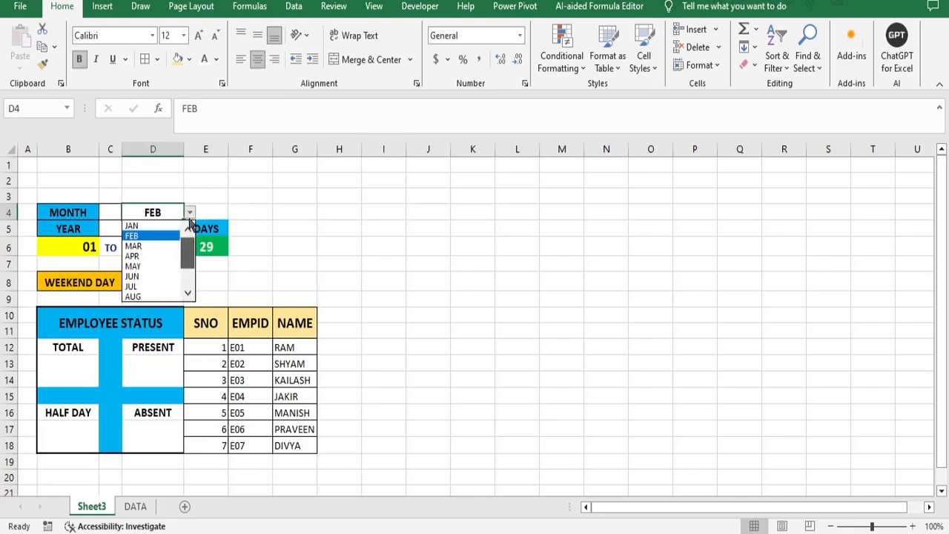
click(152, 225)
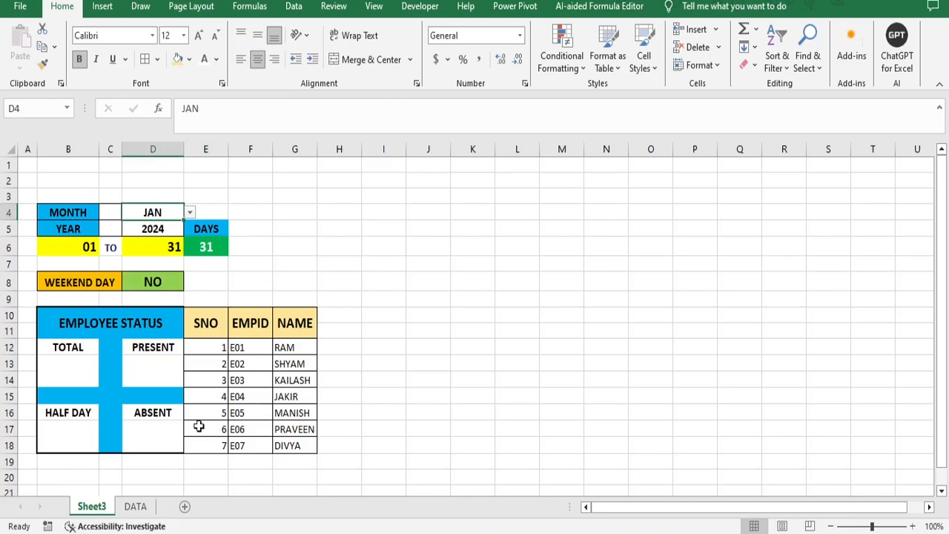
Step: Write the first date-header formula =IF(TEXT(B6,"DDD")=D8,B6+1,B6) in H11, beside the NAME header
click(341, 330)
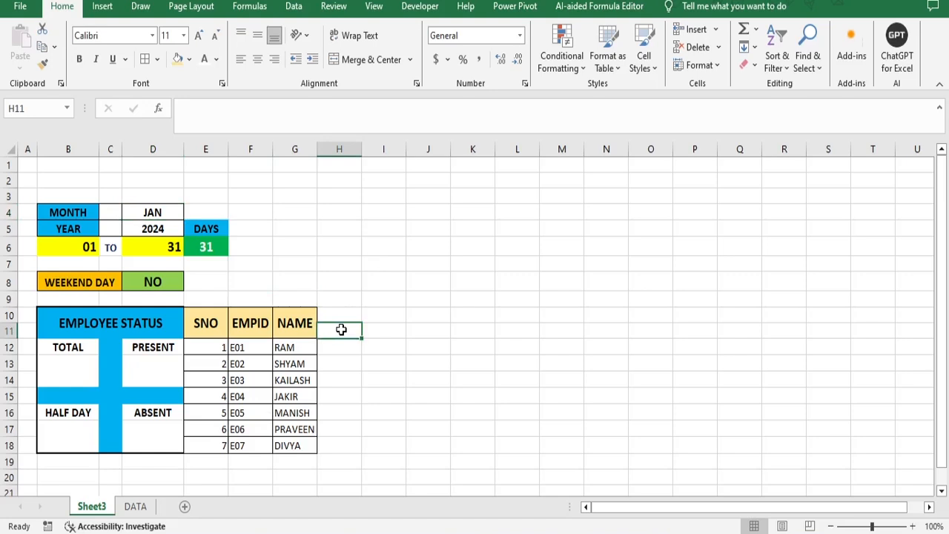
text(=)
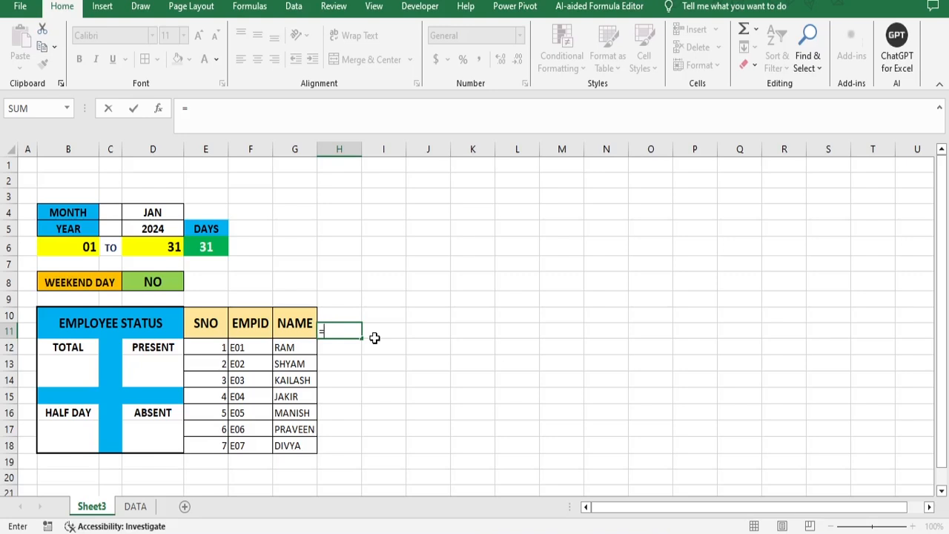
text(IF()
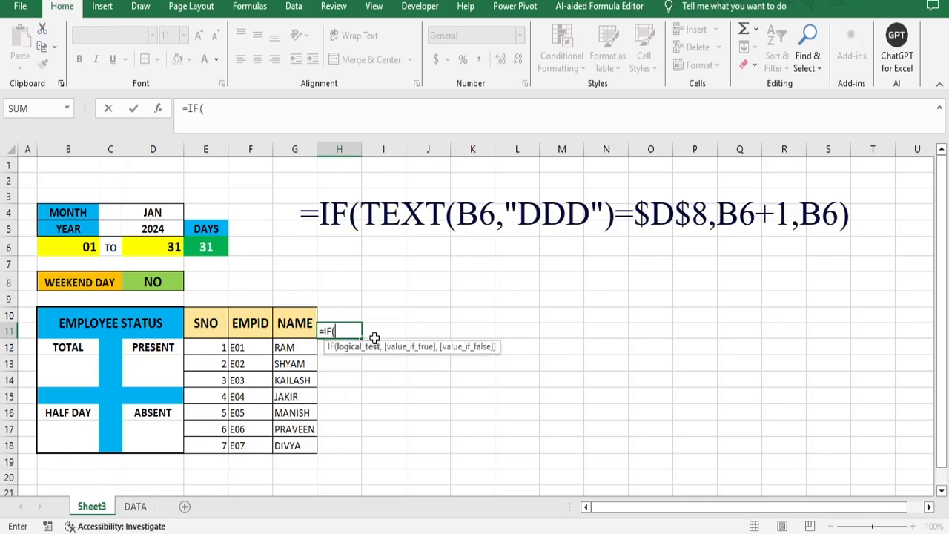
text(TEXT()
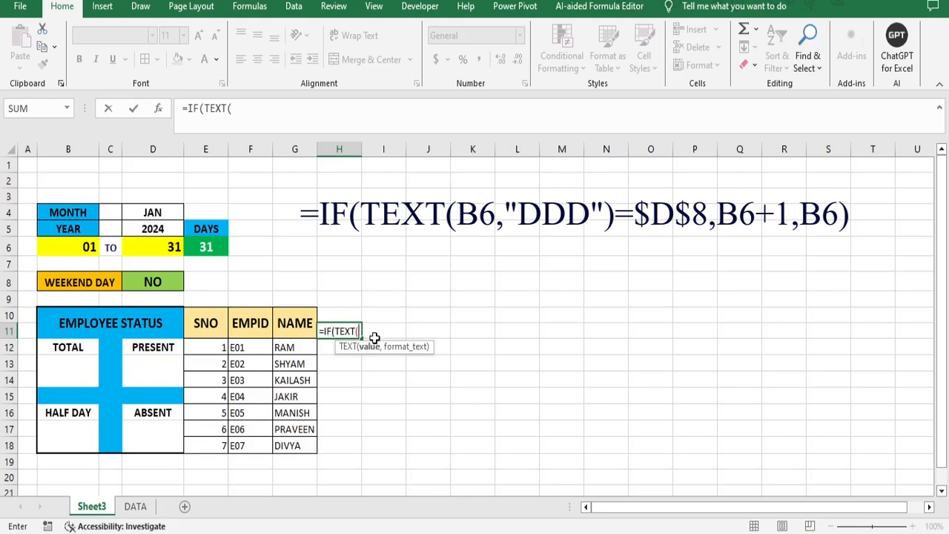
click(80, 245)
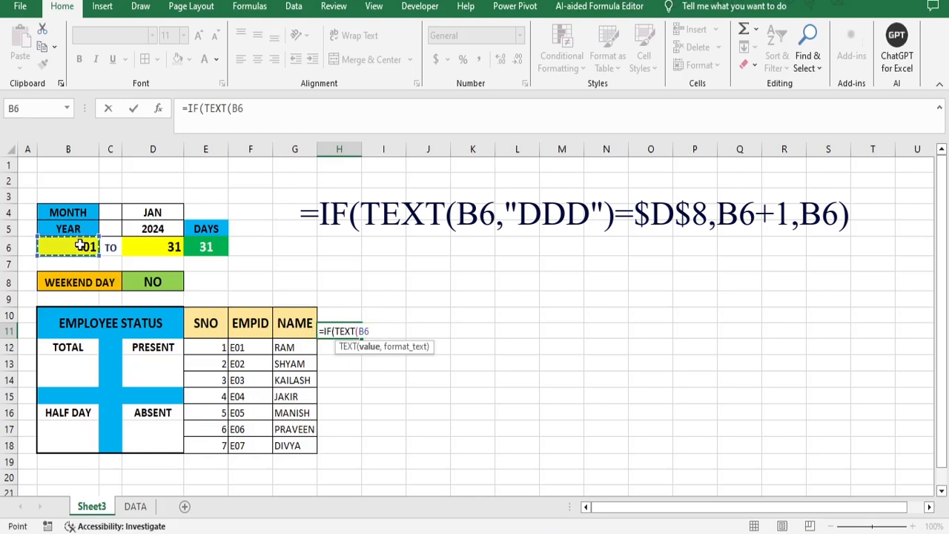
text(,)
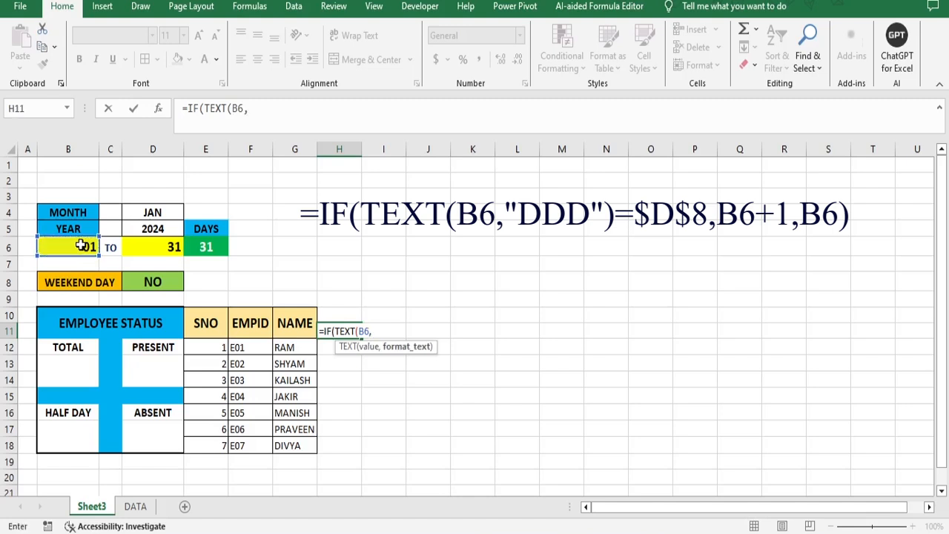
text("")
text(DDD)
text())
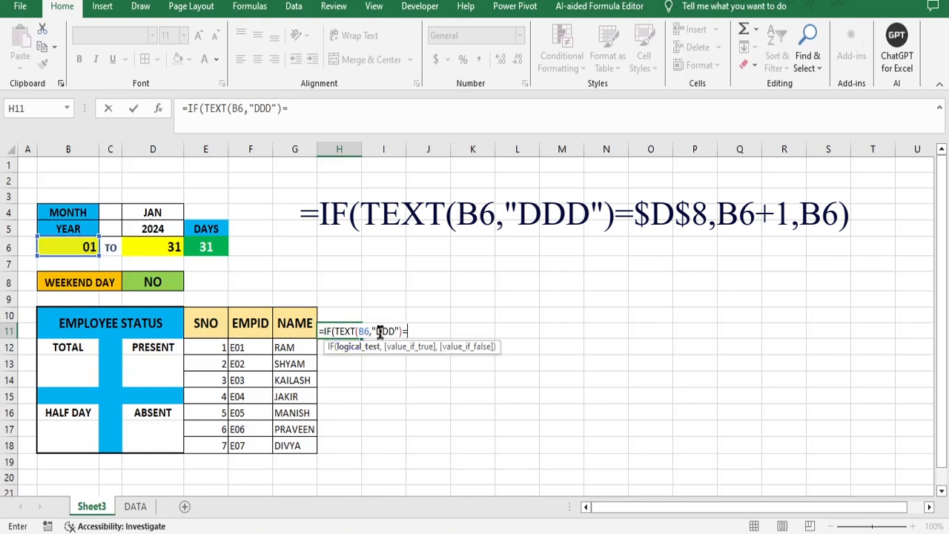
text(=)
click(157, 282)
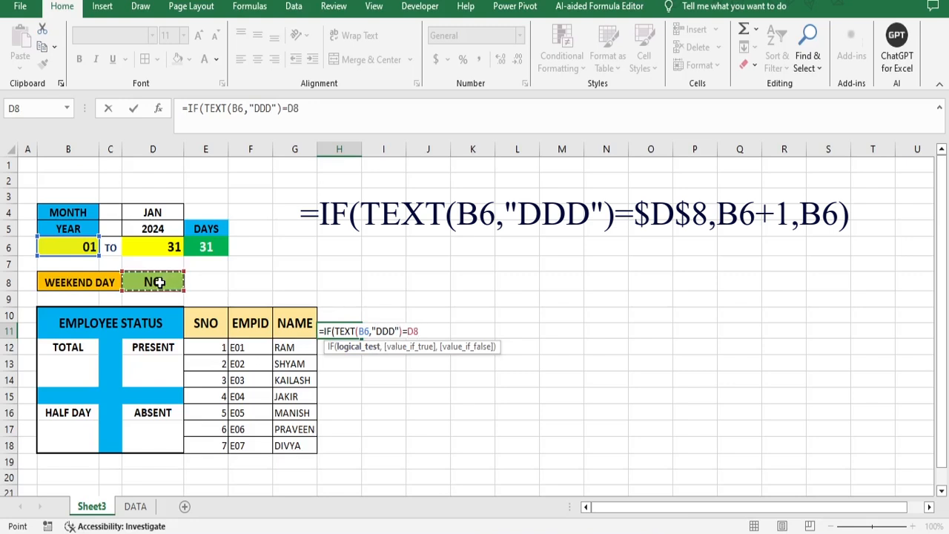
text(,)
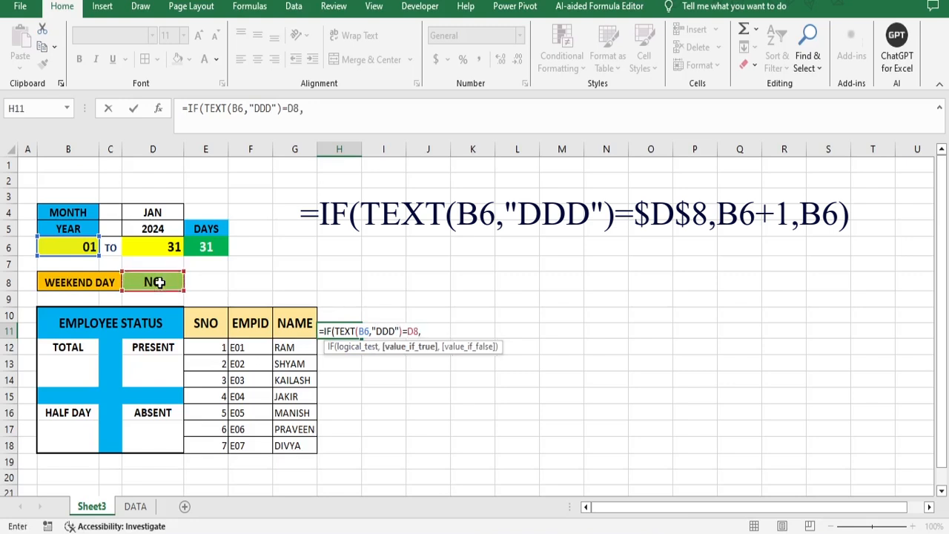
click(79, 247)
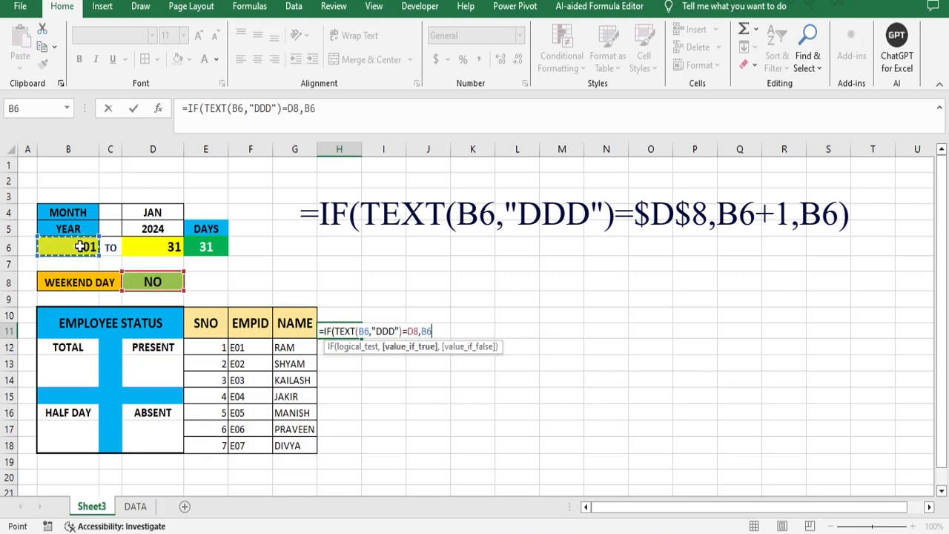
text(+1,)
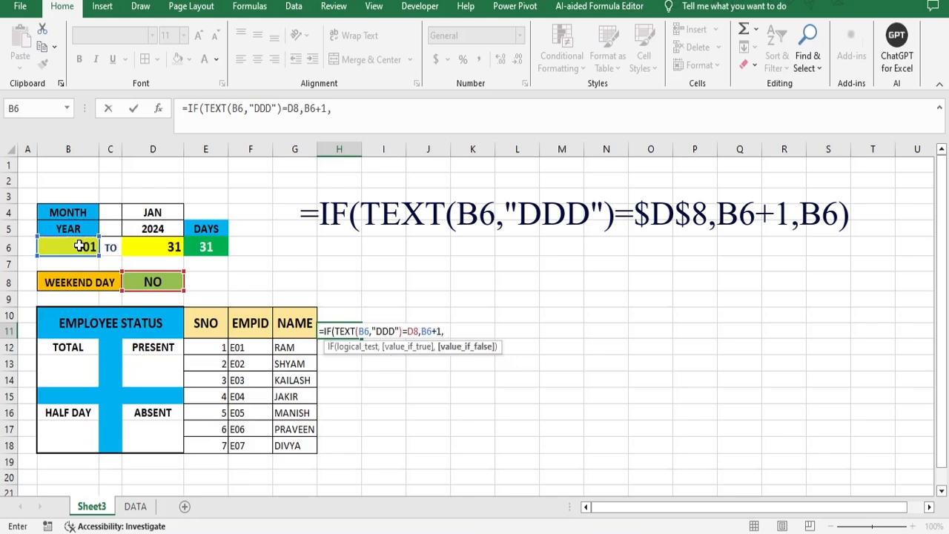
click(84, 247)
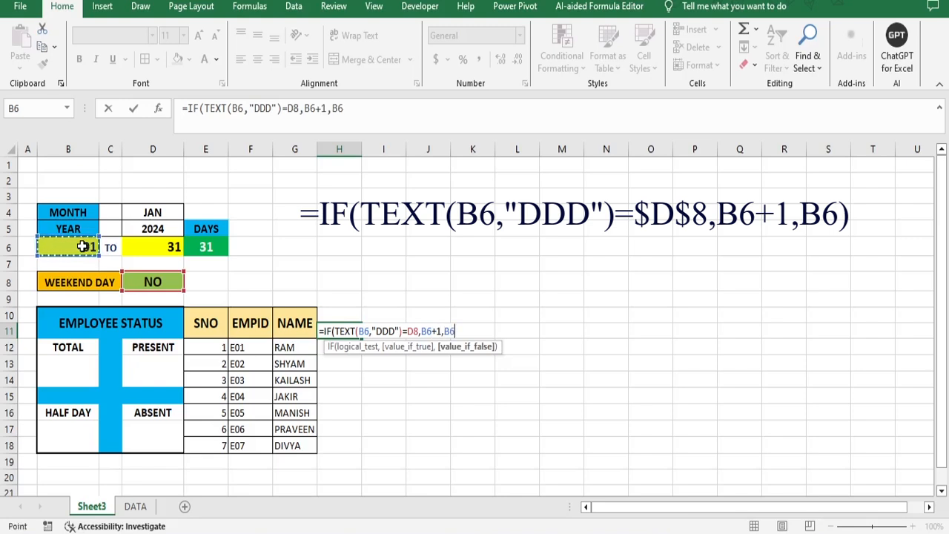
text())
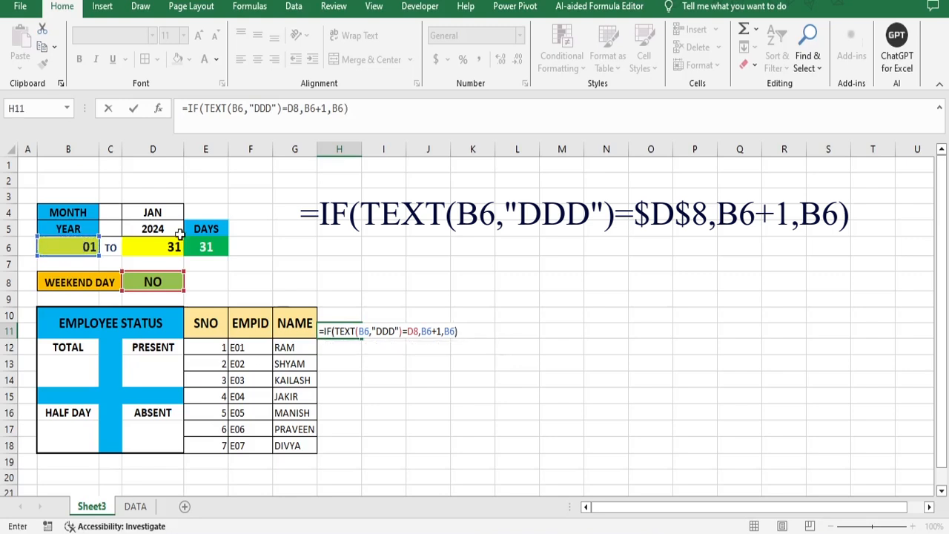
Step: Make the D8 reference in the H11 formula absolute as $D$8 and commit the formula
double_click(415, 333)
key(F4)
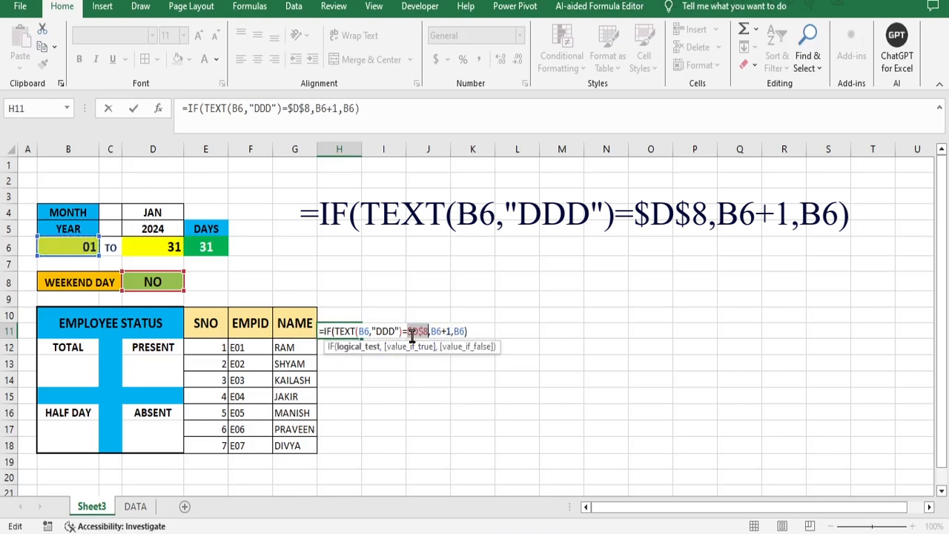
click(472, 330)
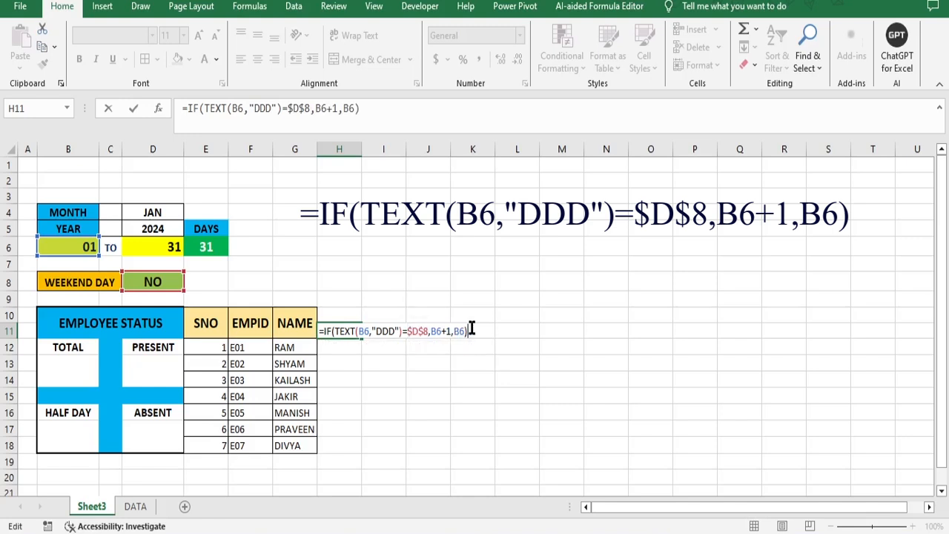
key(Return)
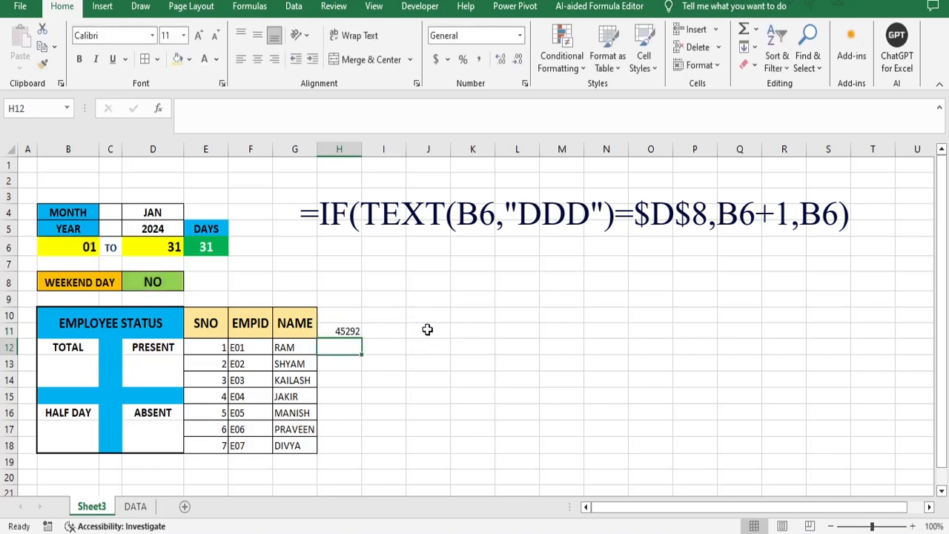
Step: Copy the formatting of the start date in B6 onto the date header in H11
click(340, 331)
click(88, 247)
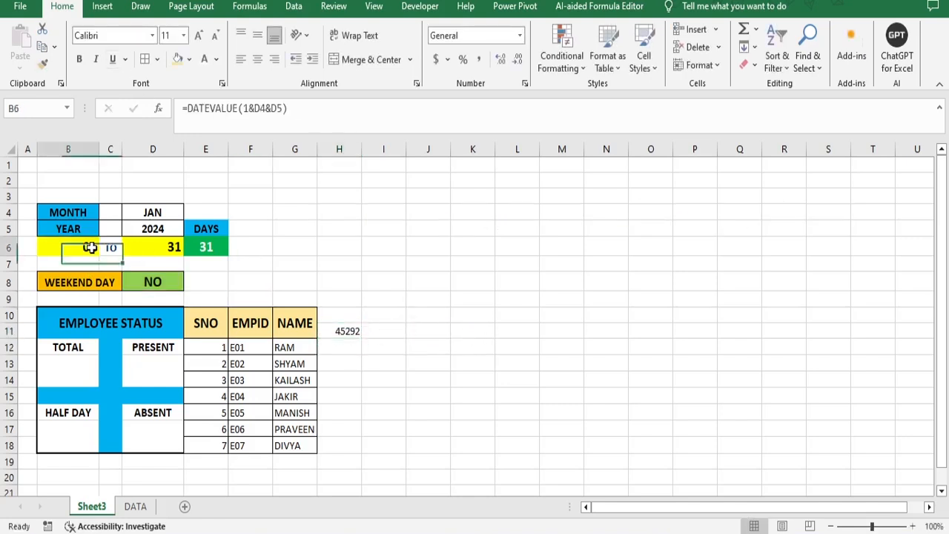
click(42, 64)
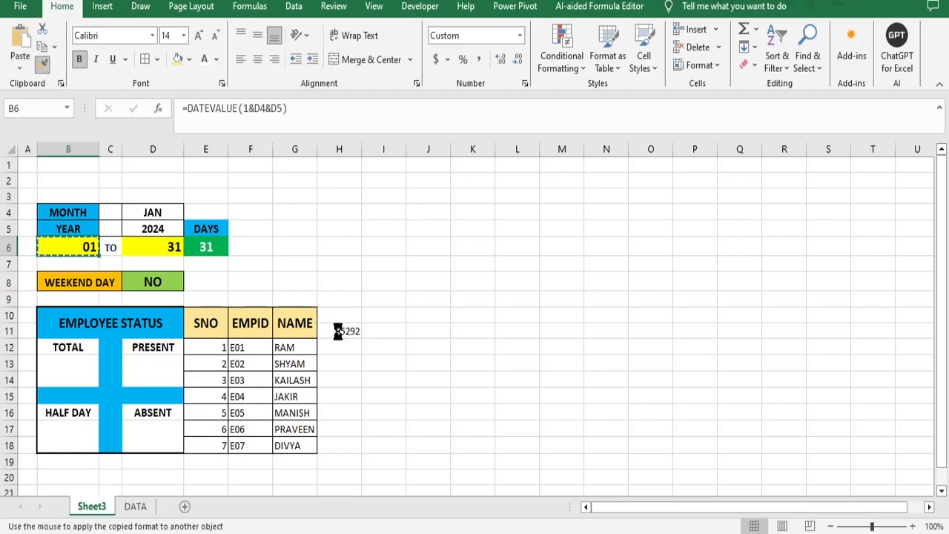
click(340, 331)
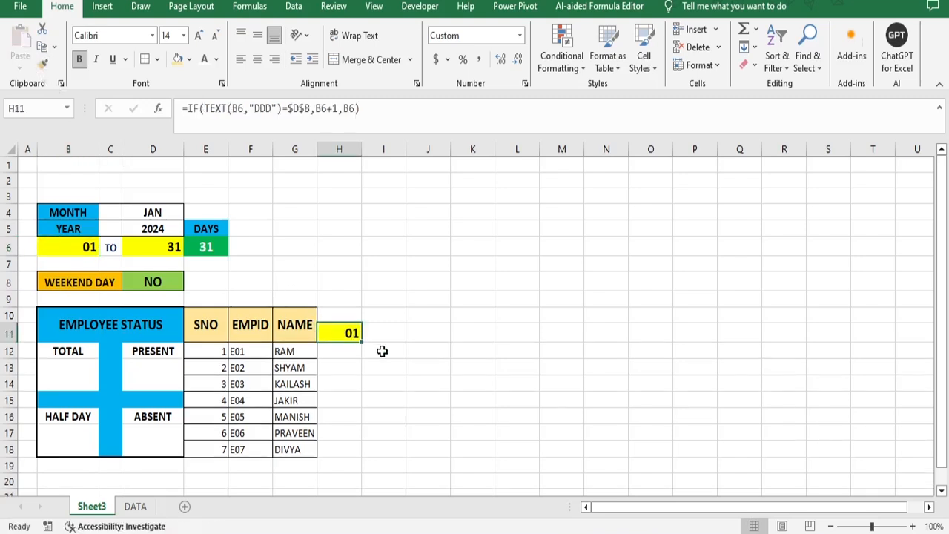
Step: Remove the fill colour from H11 and reduce its font size to 12
click(190, 62)
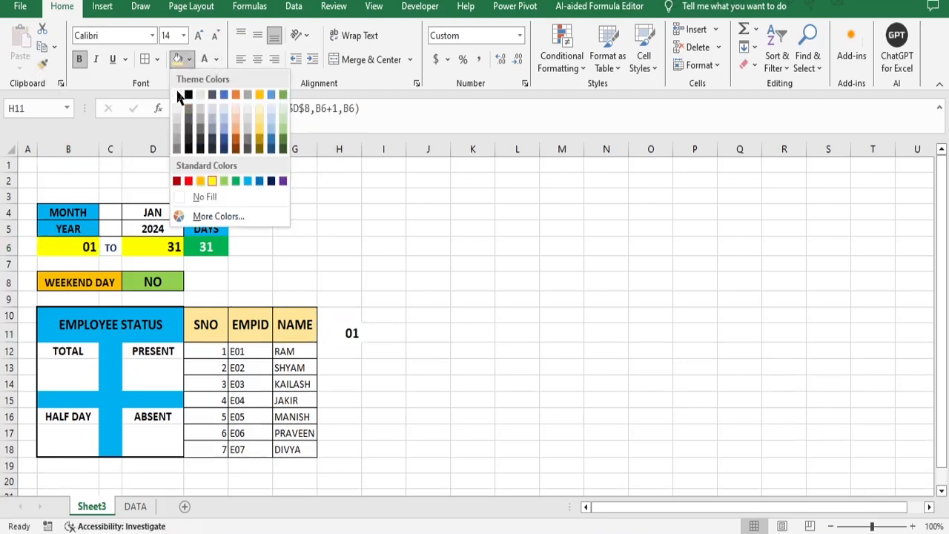
click(181, 198)
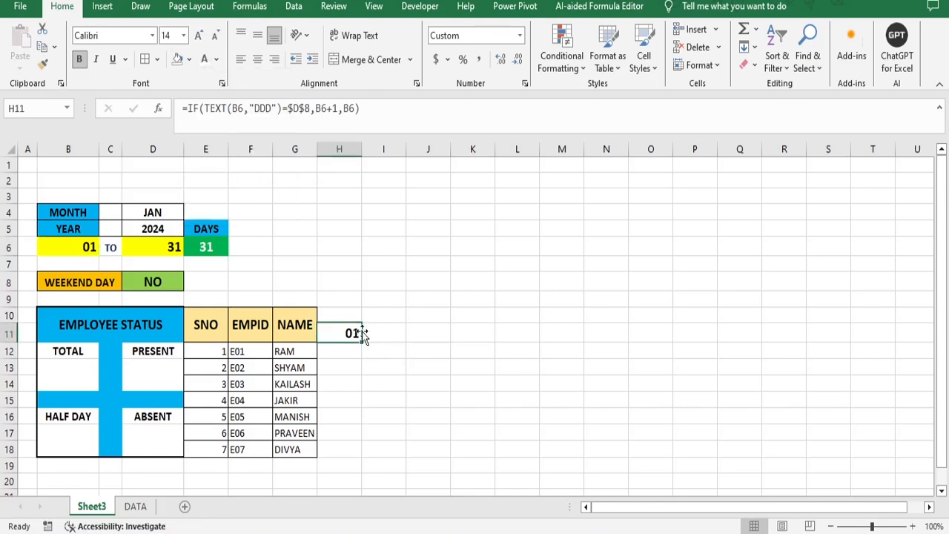
click(216, 37)
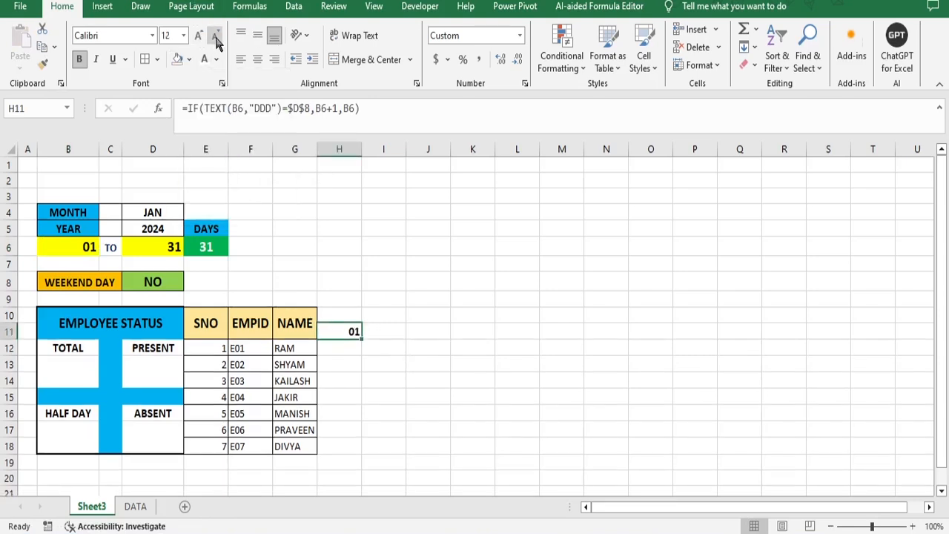
Step: Enter the formula =TEXT(H11,"DDD") in H10 to give the weekday name above the date
click(348, 314)
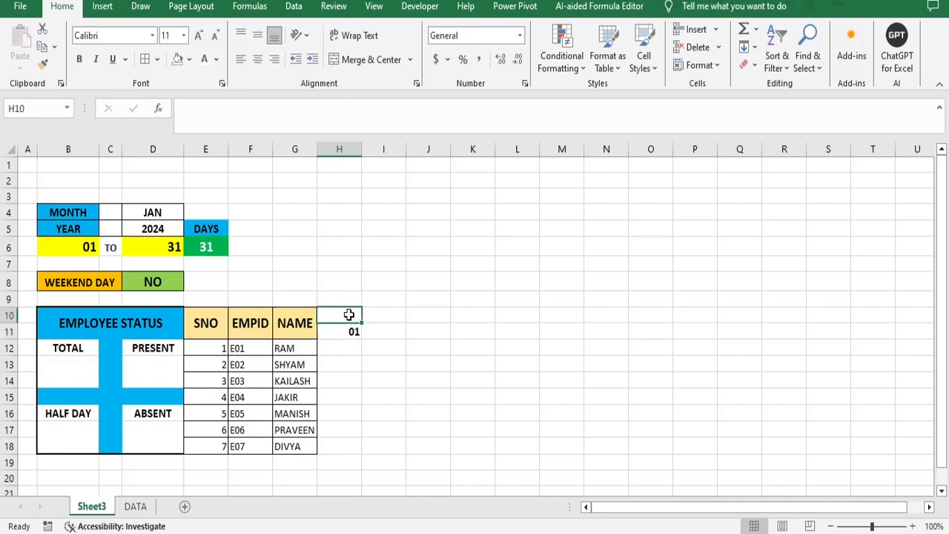
text(=TEXT)
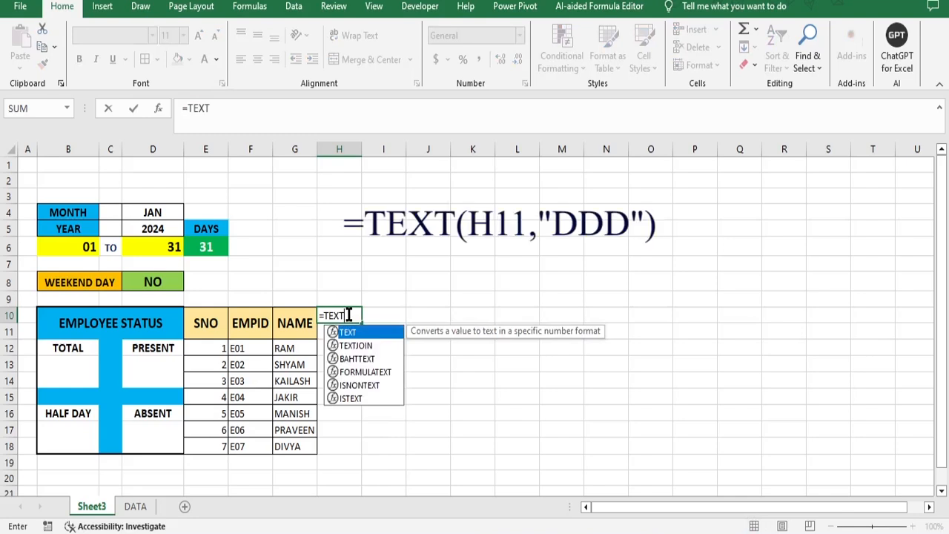
text(()
click(319, 332)
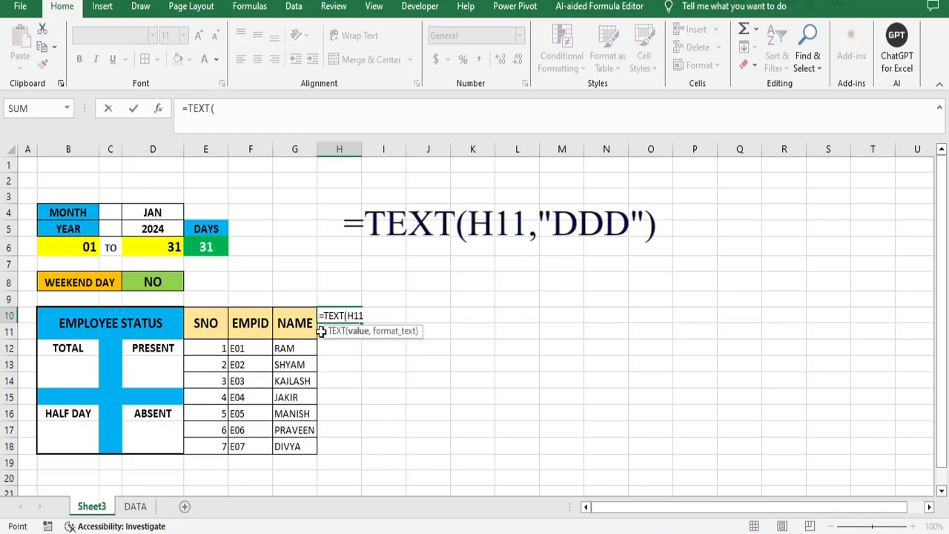
text(,)
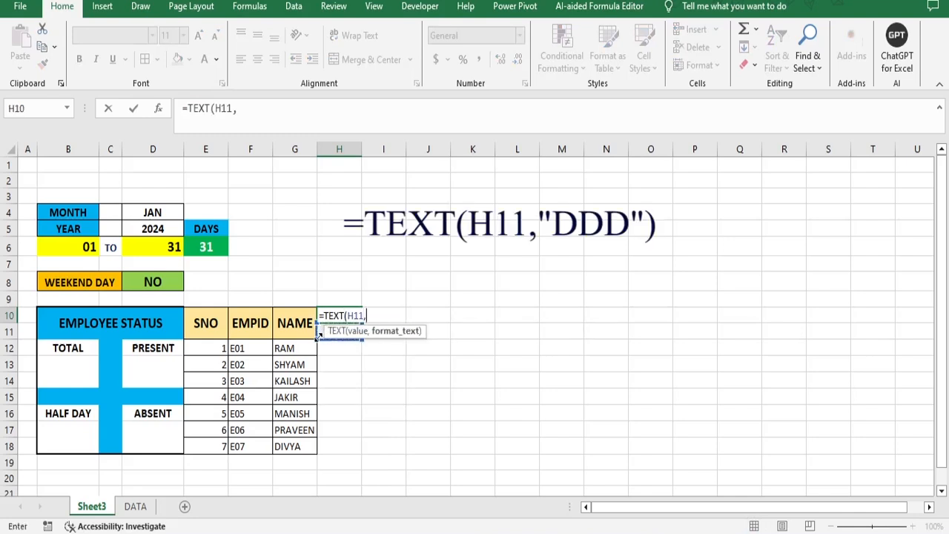
text("")
text(DDD)
text("")
text())
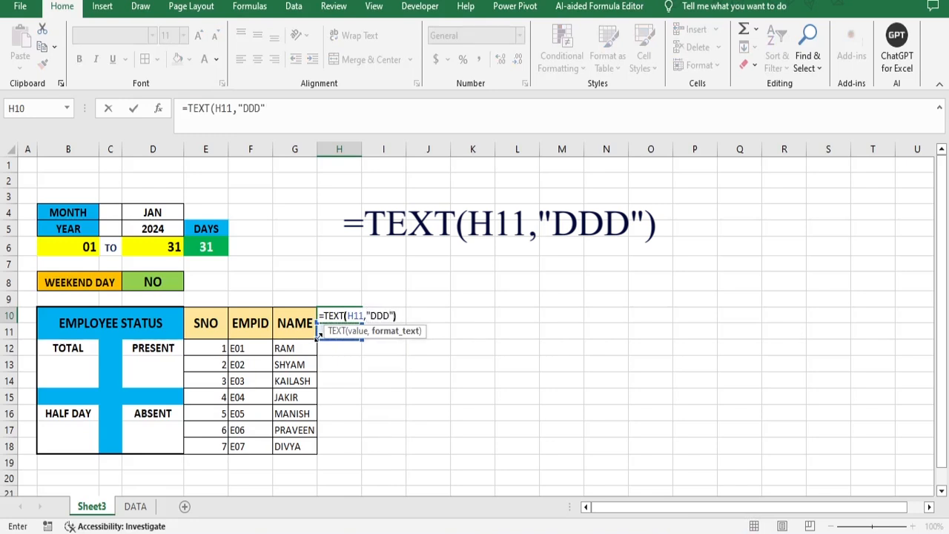
key(Return)
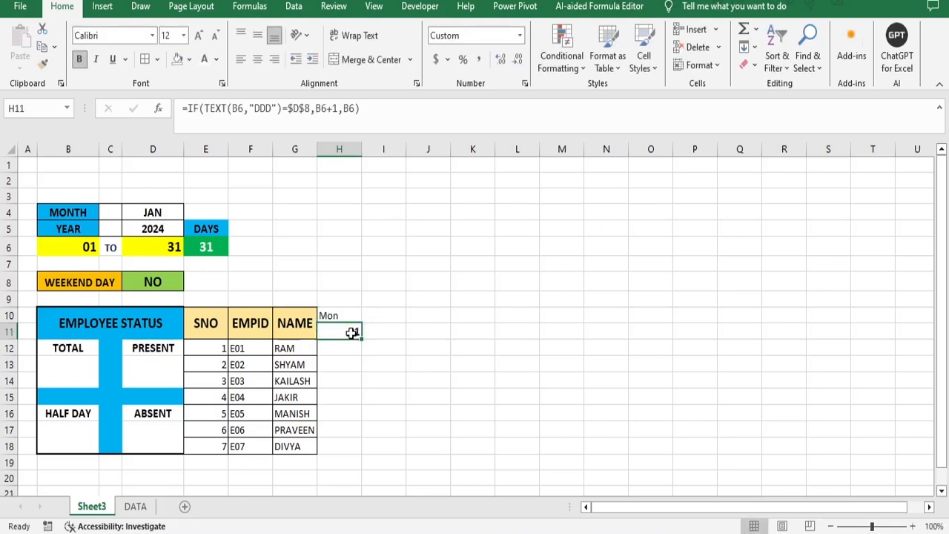
Step: Make the weekday in H10 bold and centre both H10 and H11 horizontally
click(333, 315)
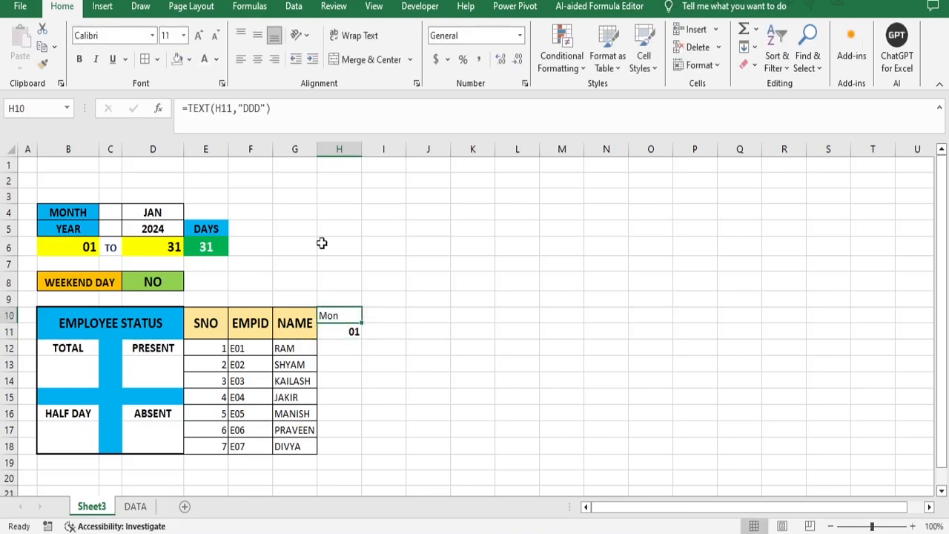
click(258, 62)
click(80, 58)
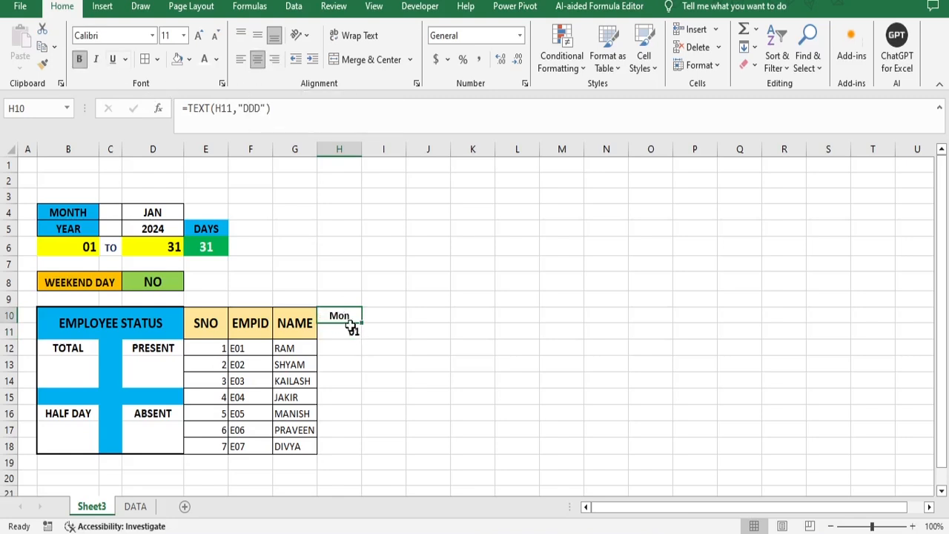
drag(341, 313, 341, 326)
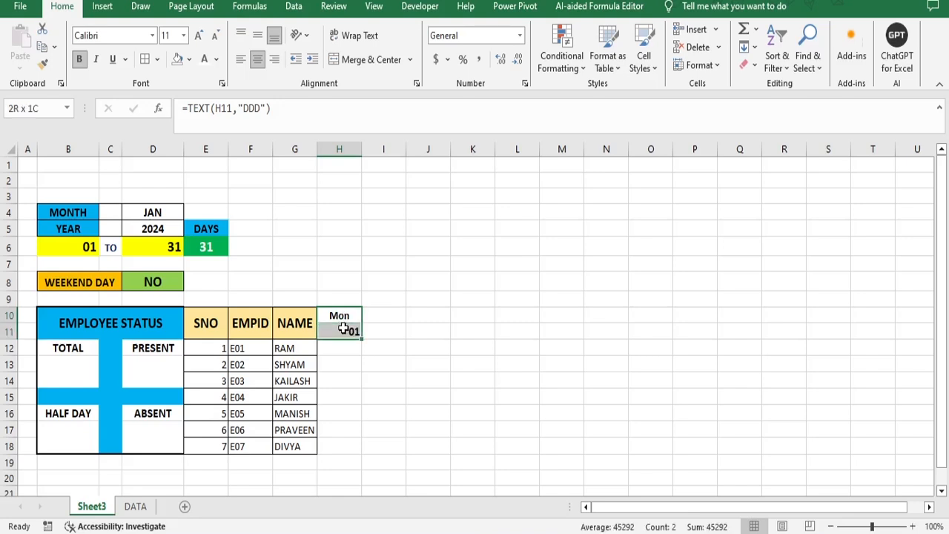
click(258, 62)
click(257, 63)
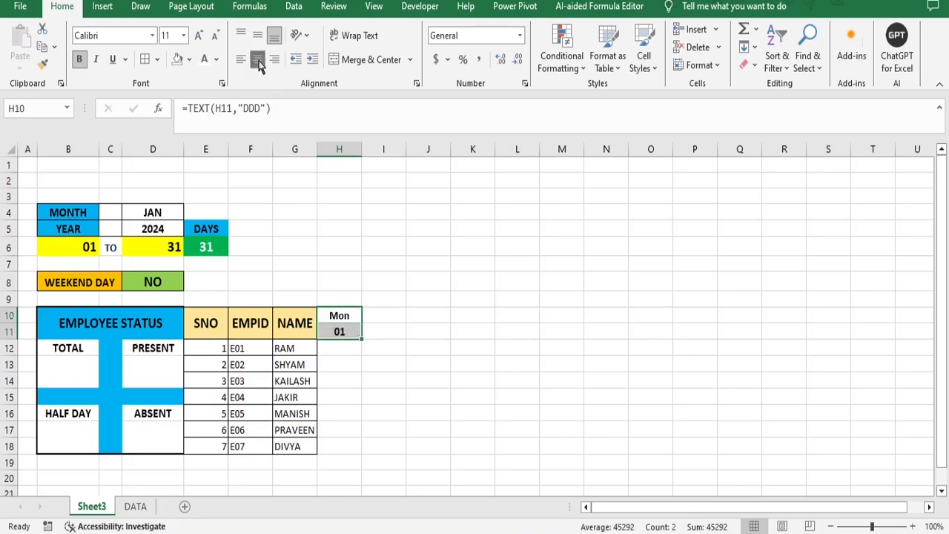
click(474, 380)
Step: Enter the formula =IF(TEXT(H11+1,"DDD")=$D$8,H11+2,H11+1) in I11 to give the next date while skipping the weekend day
click(385, 331)
text(=)
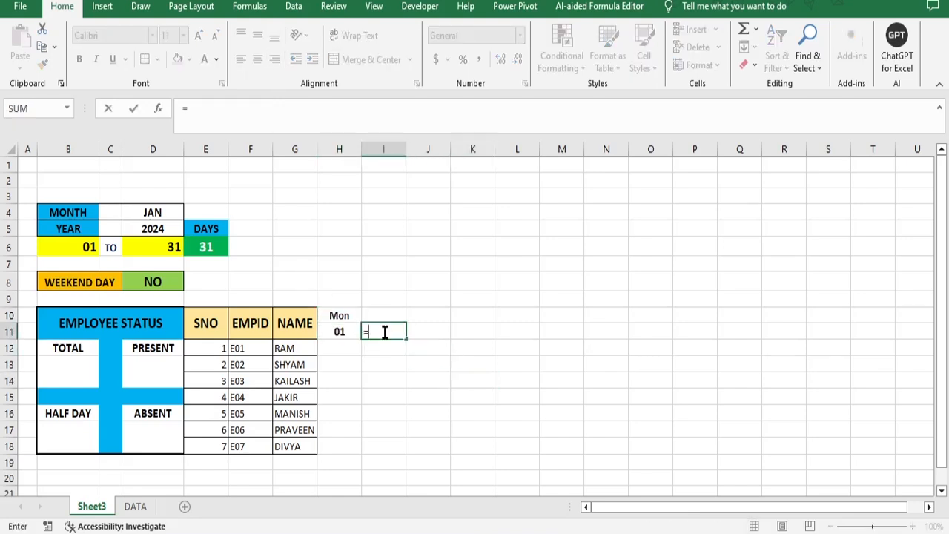
text(IF()
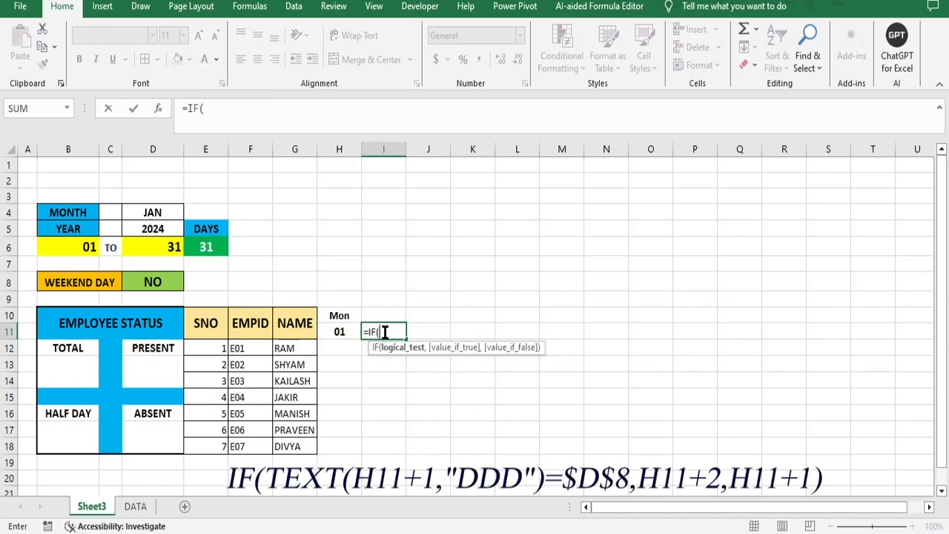
text(TEXT()
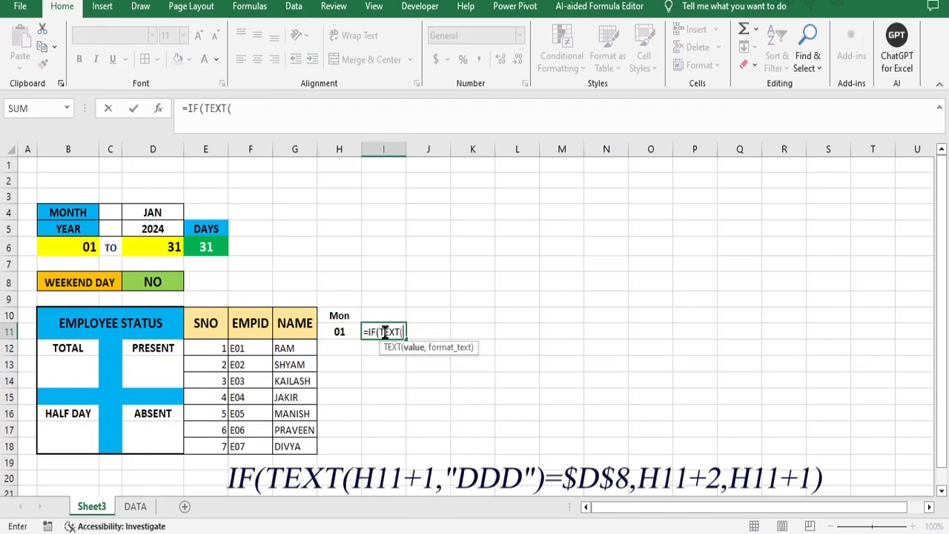
click(341, 333)
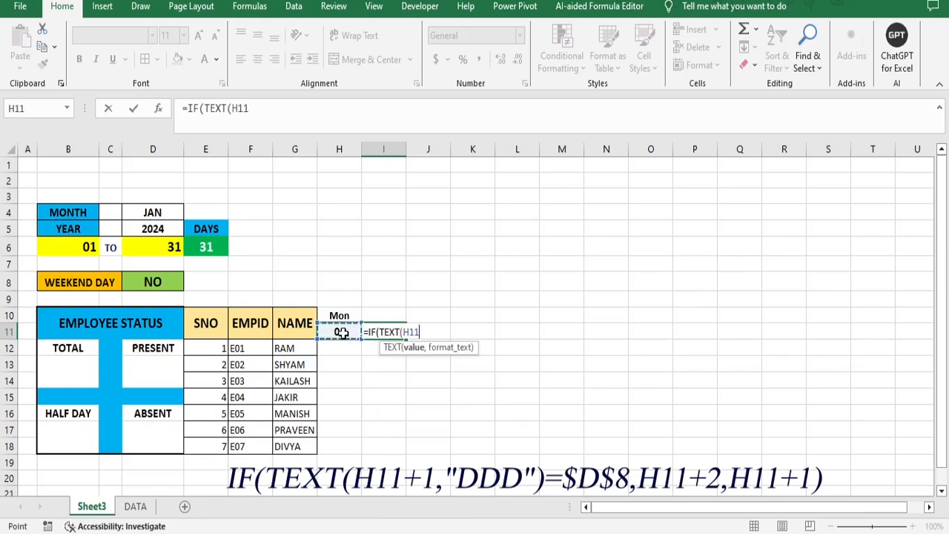
text(+)
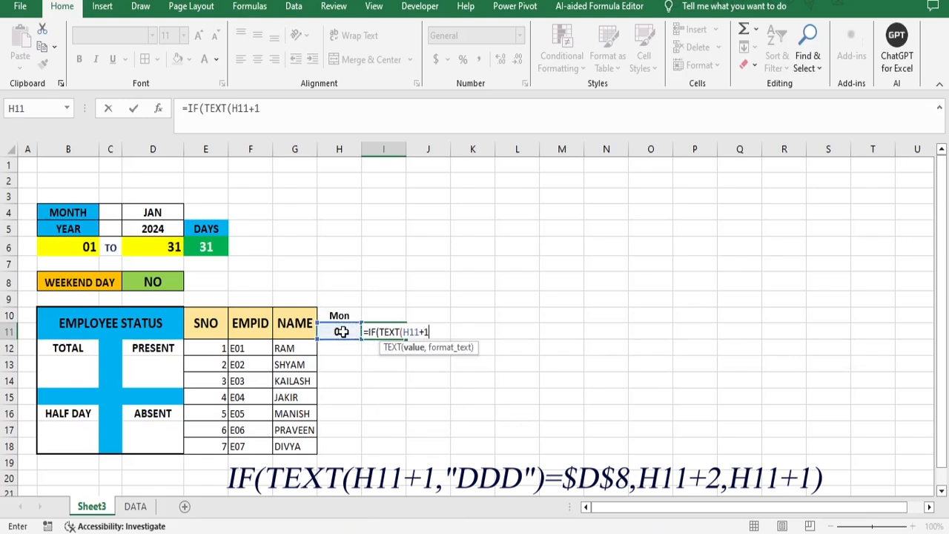
text(1,)
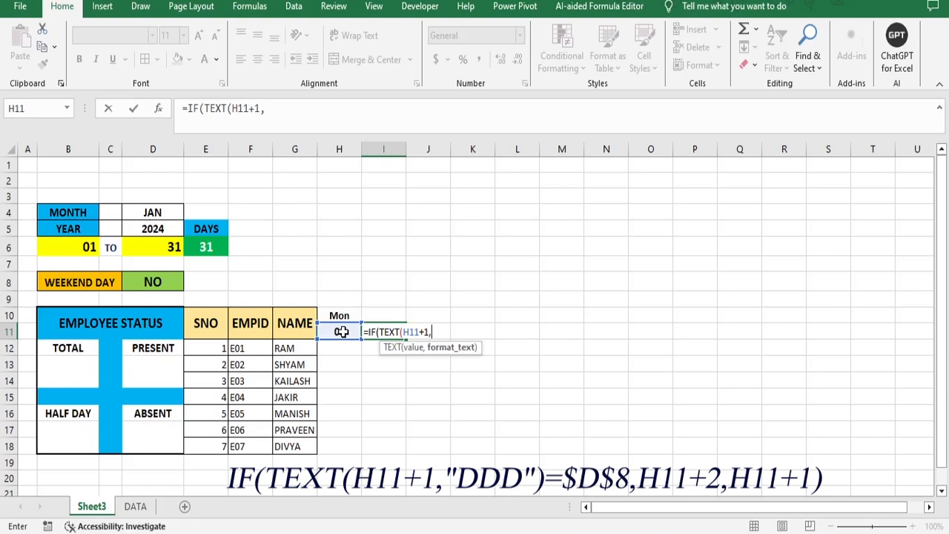
text("DDD")=)
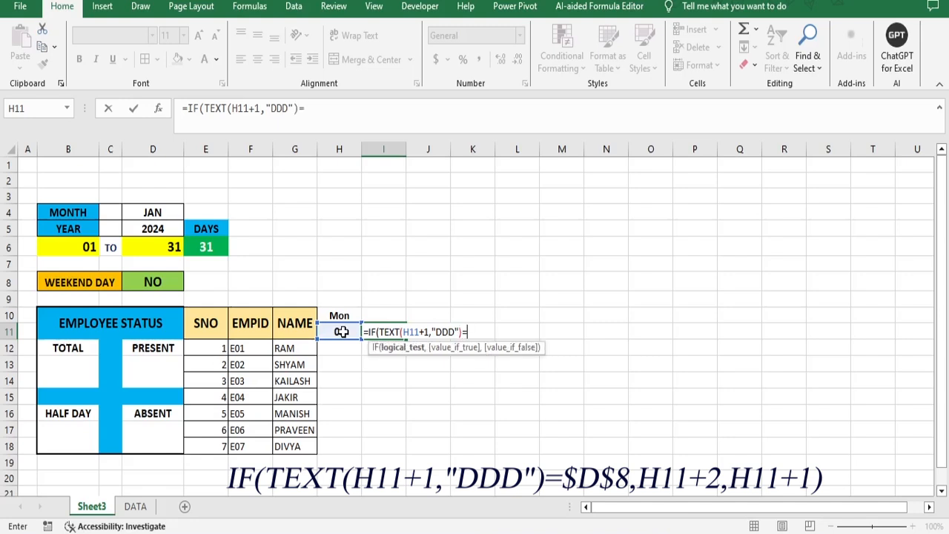
click(169, 283)
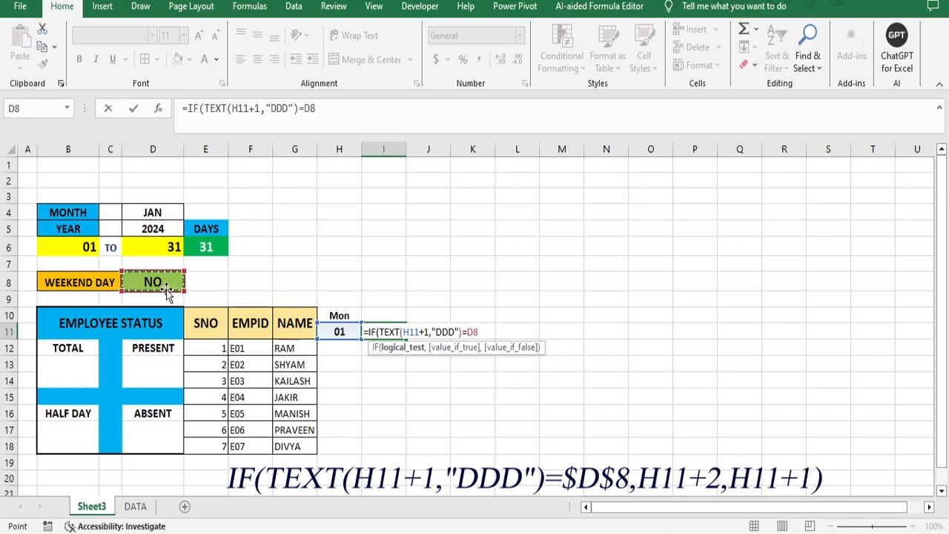
key(F4)
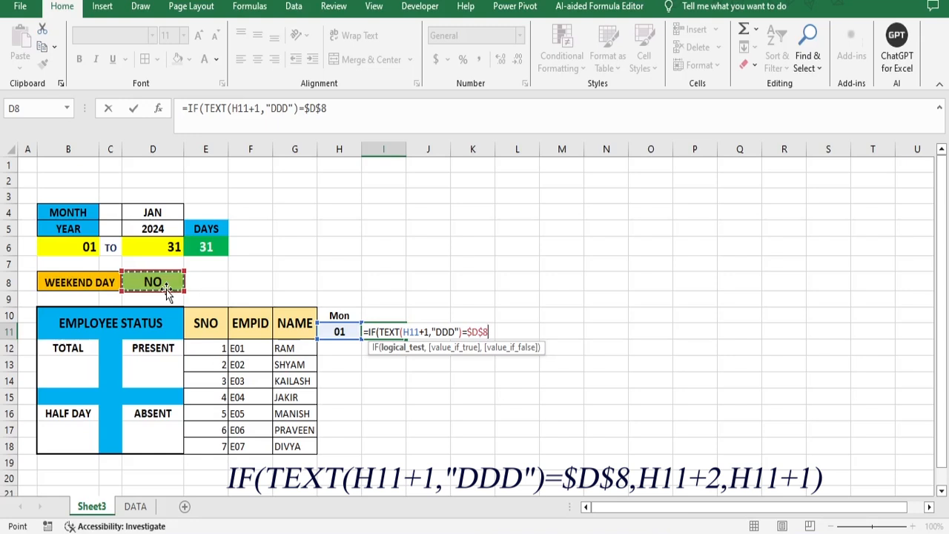
text(,)
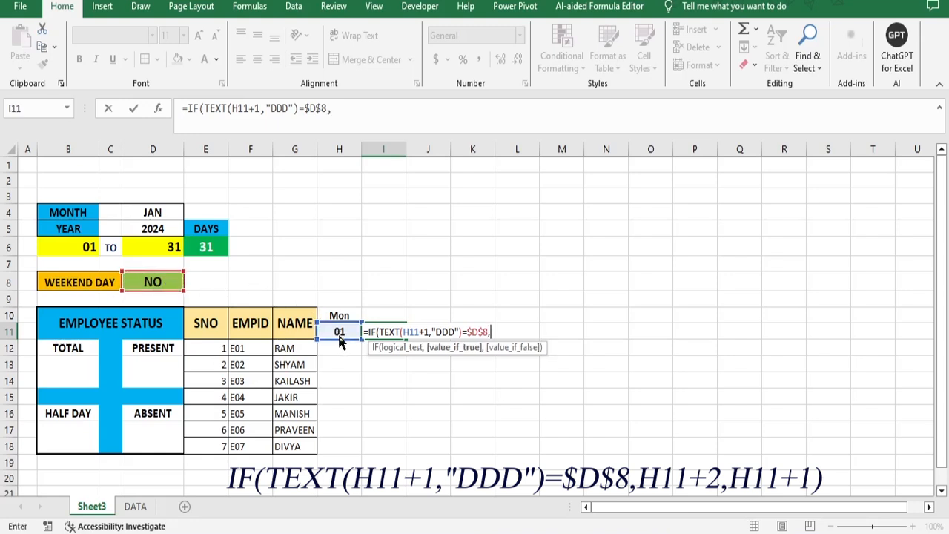
click(499, 331)
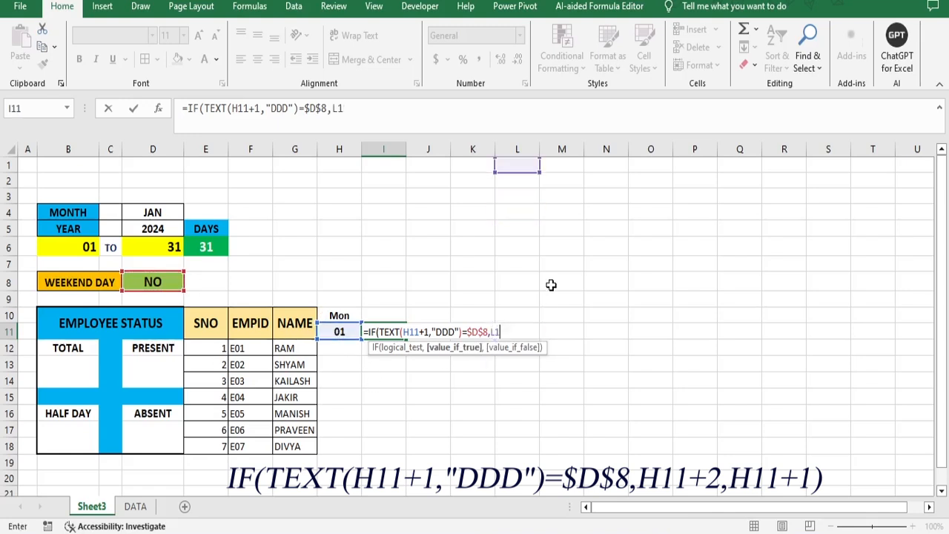
key(BackSpace)
key(BackSpace)
key(BackSpace)
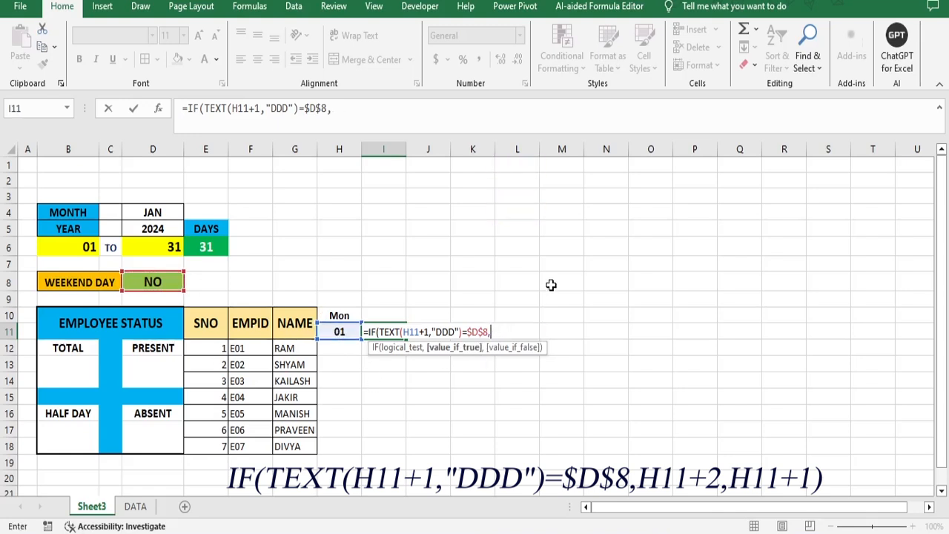
click(347, 329)
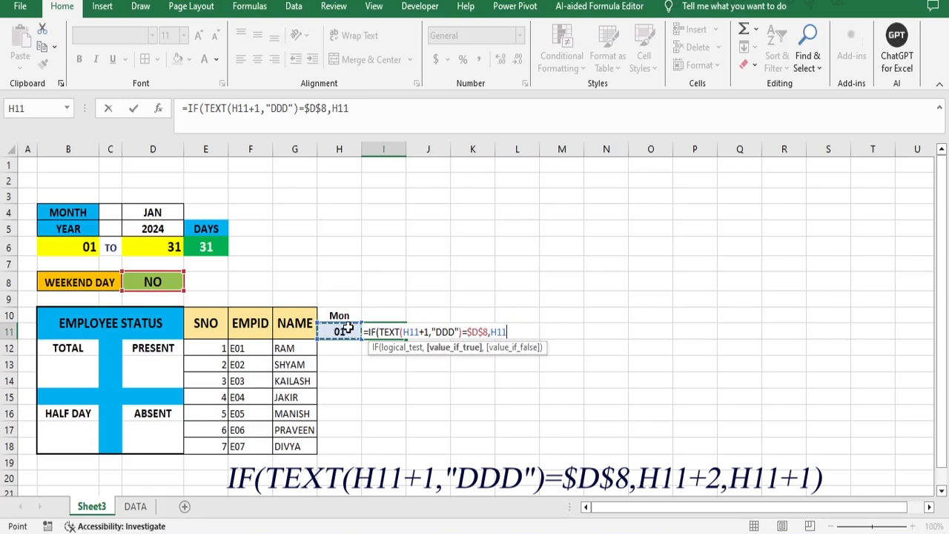
text(+)
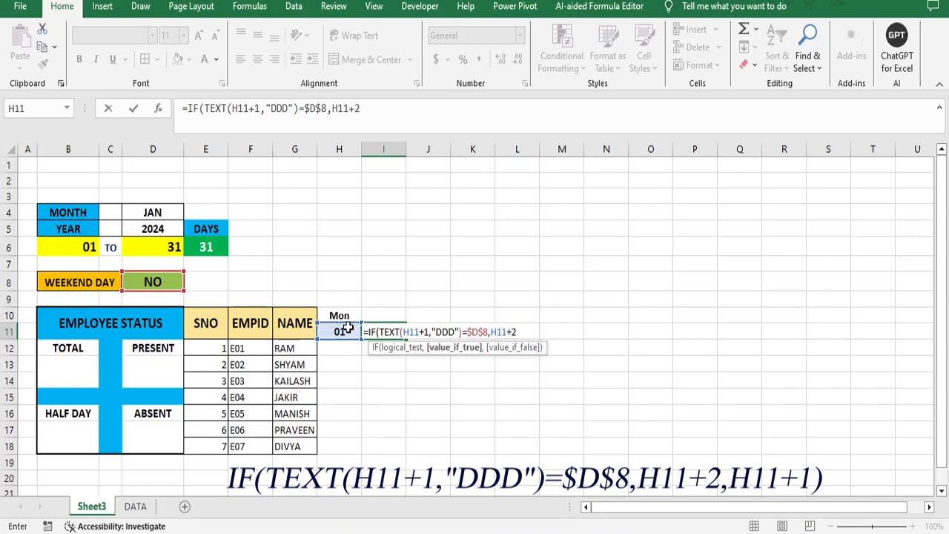
text(2,)
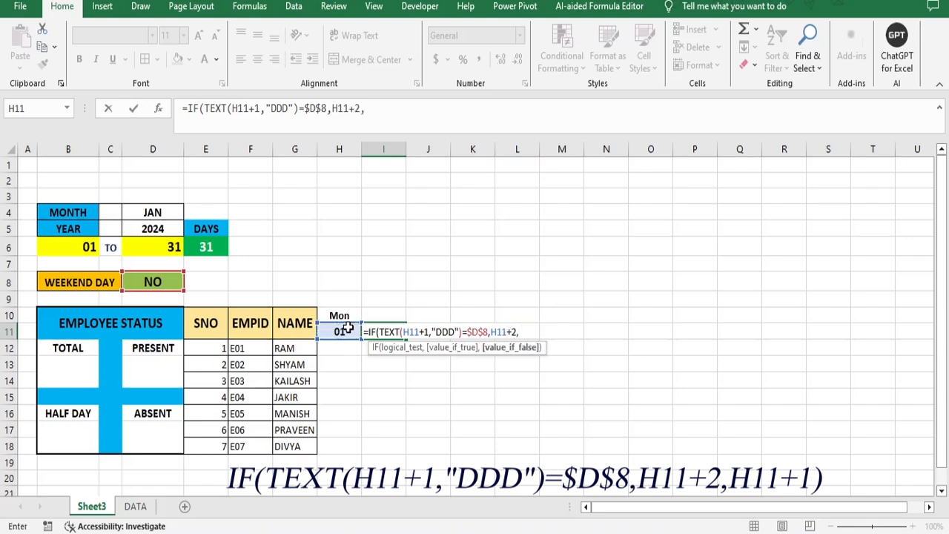
click(339, 332)
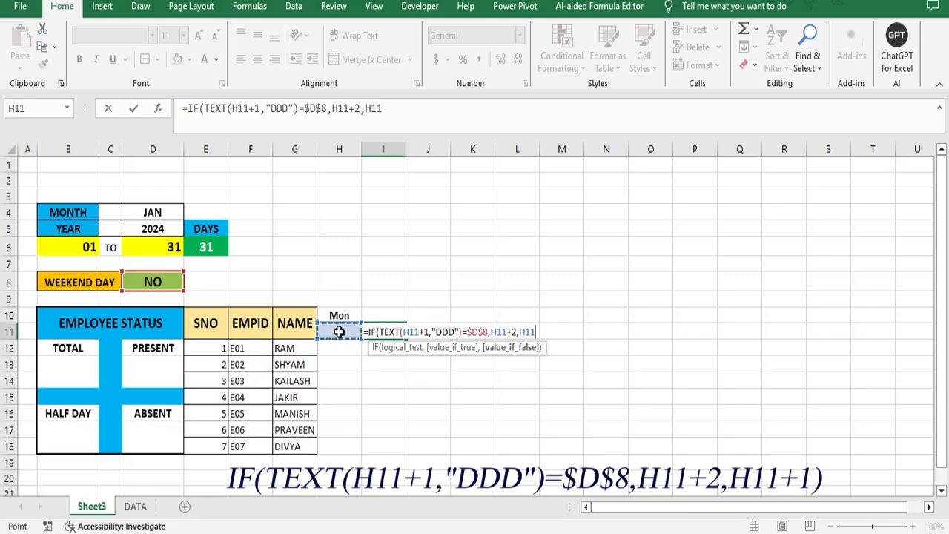
text(+1))
key(Return)
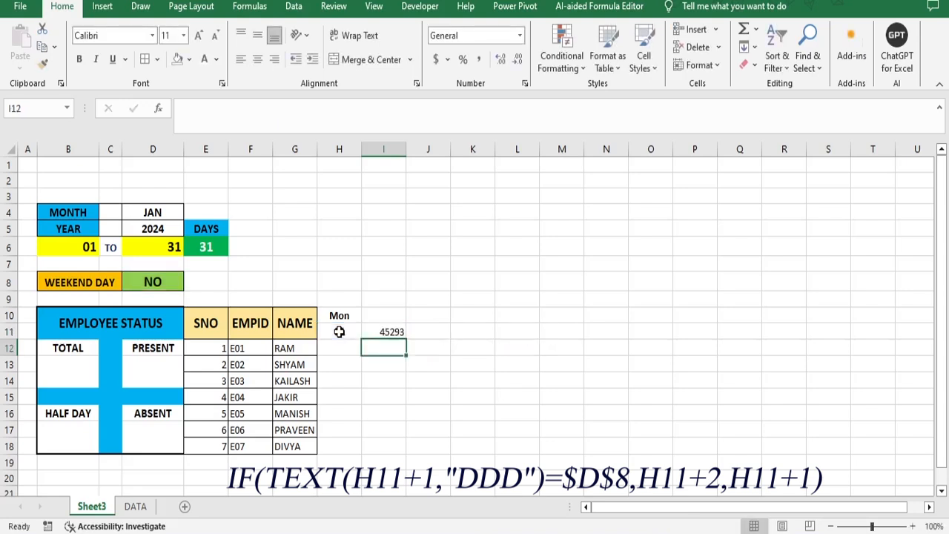
Step: Copy the formatting of the first date in H11 onto the new date in I11
click(349, 332)
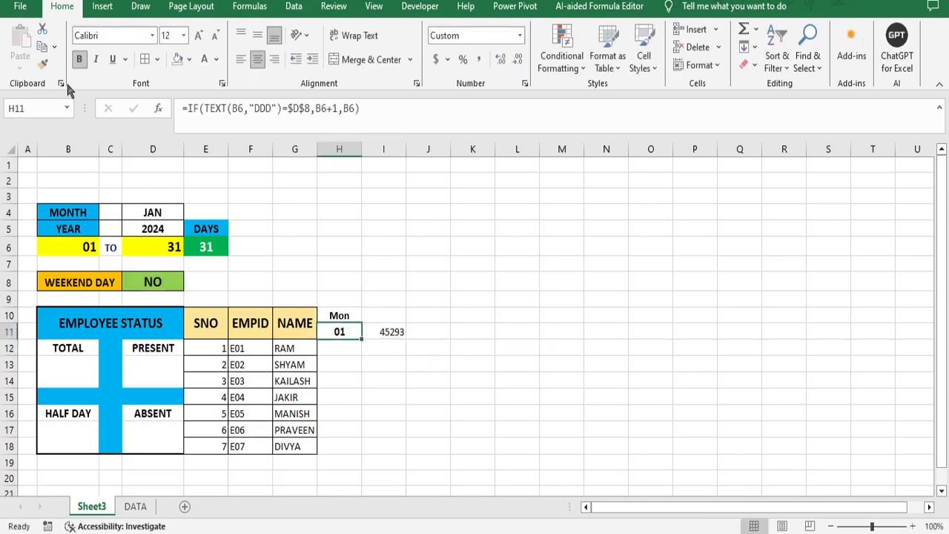
click(42, 65)
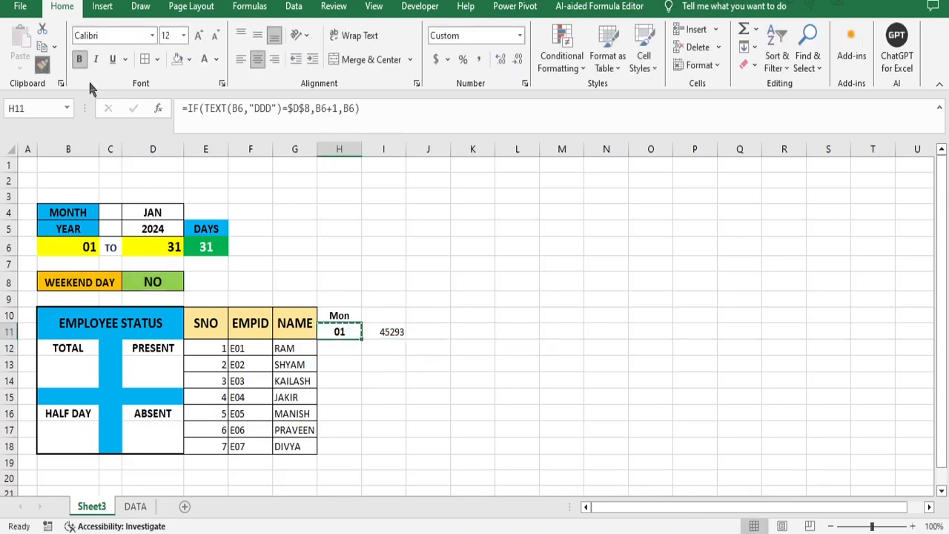
click(390, 330)
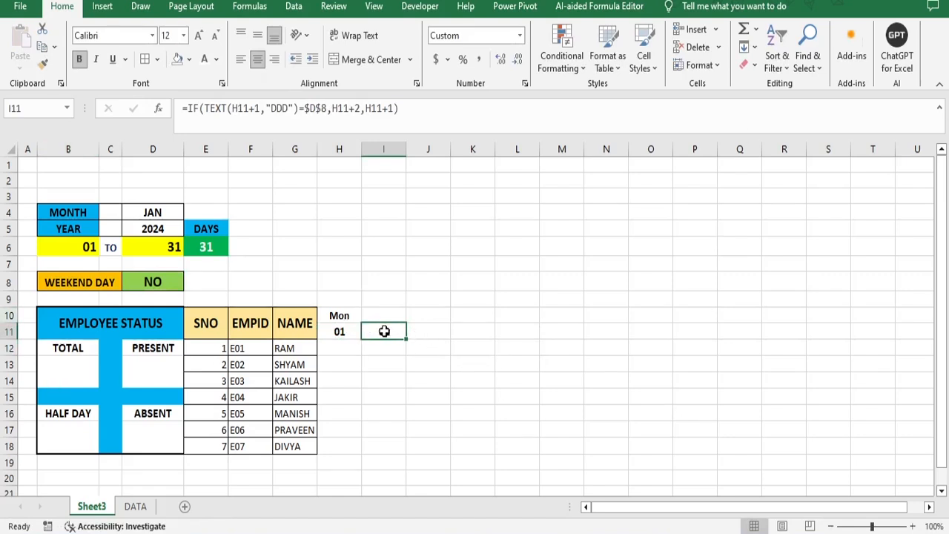
Step: Fill the date formula from I11 across row 11 to AL11 so the dates run through day 31
drag(407, 338, 494, 357)
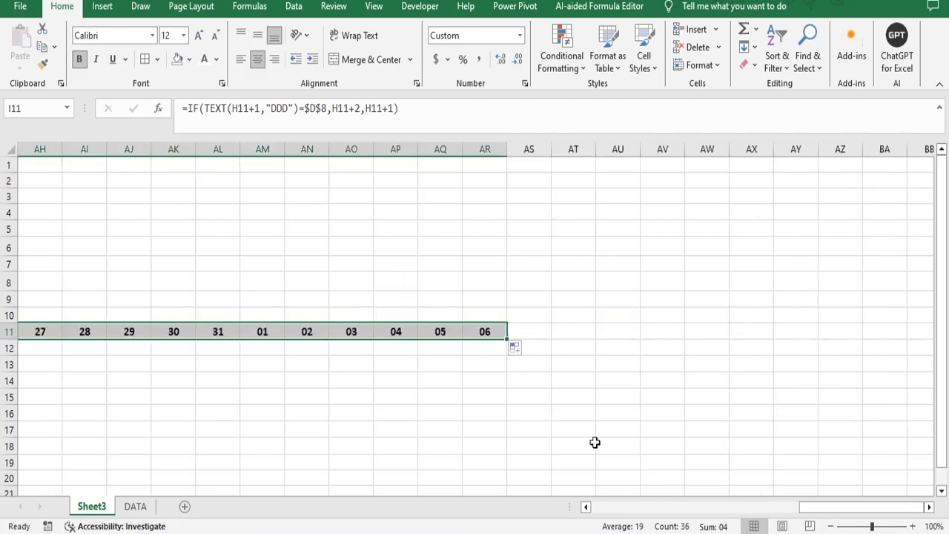
drag(821, 512, 779, 511)
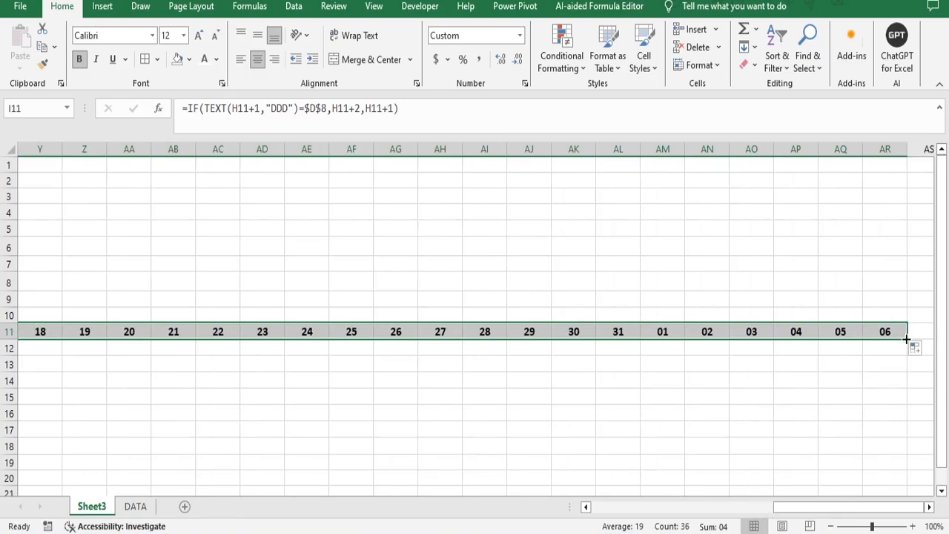
drag(906, 335, 646, 335)
Step: Narrow columns H to AL evenly so the day columns just fit their weekday and date headers
drag(825, 511, 776, 508)
drag(885, 141, 345, 151)
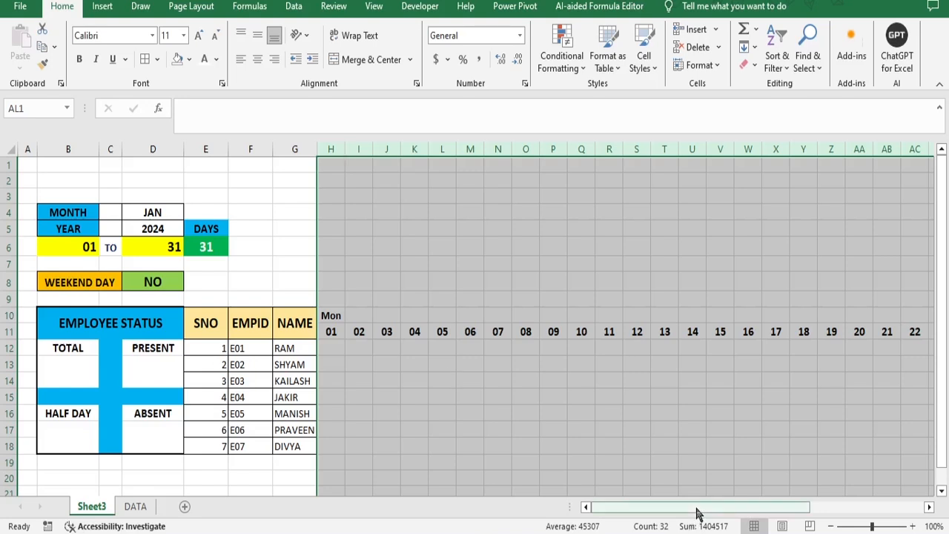
drag(698, 507, 746, 508)
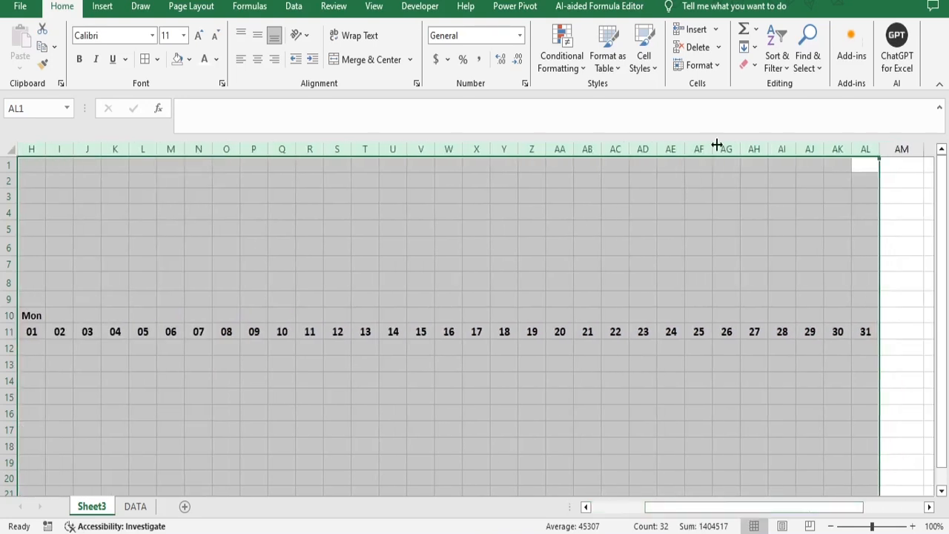
drag(714, 144, 707, 143)
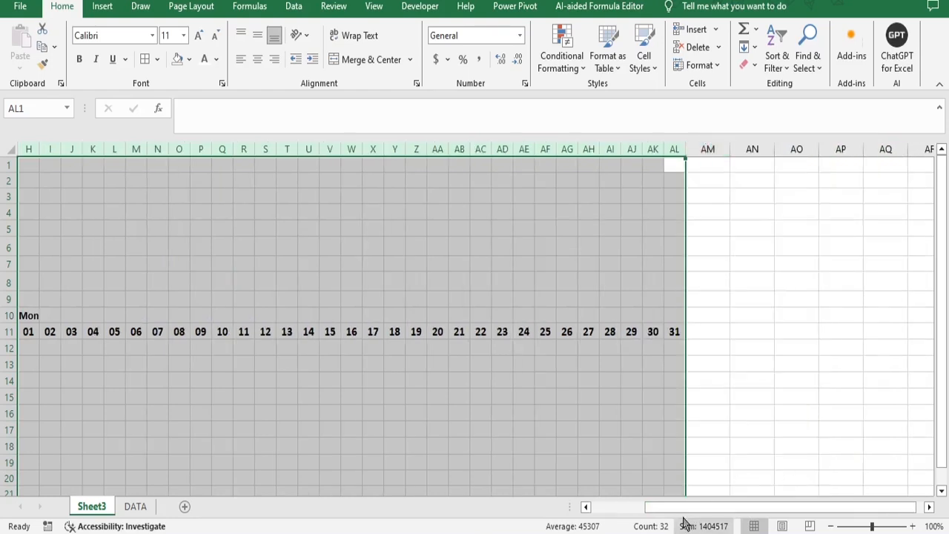
drag(687, 508, 635, 511)
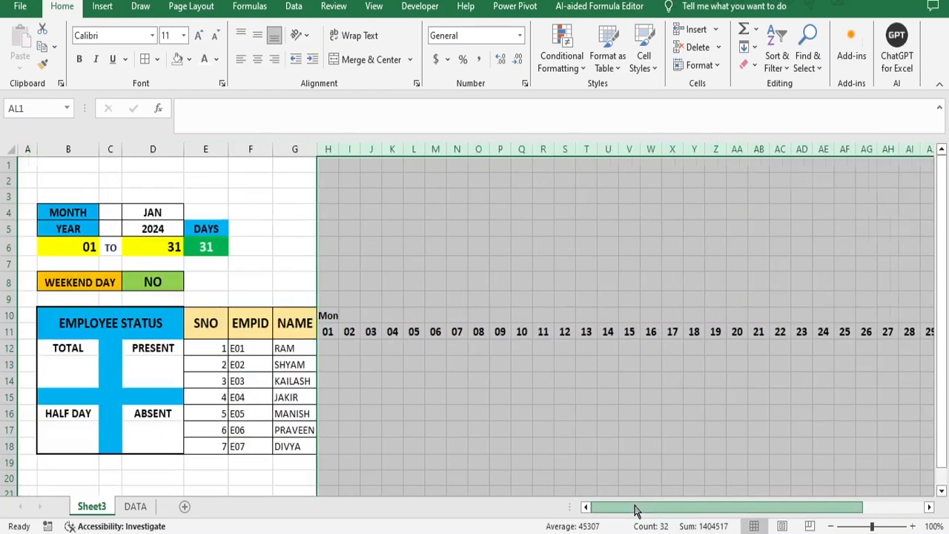
click(566, 396)
Step: Fill the weekday formula from H10 across row 10 to AL10, above all the dates
click(328, 313)
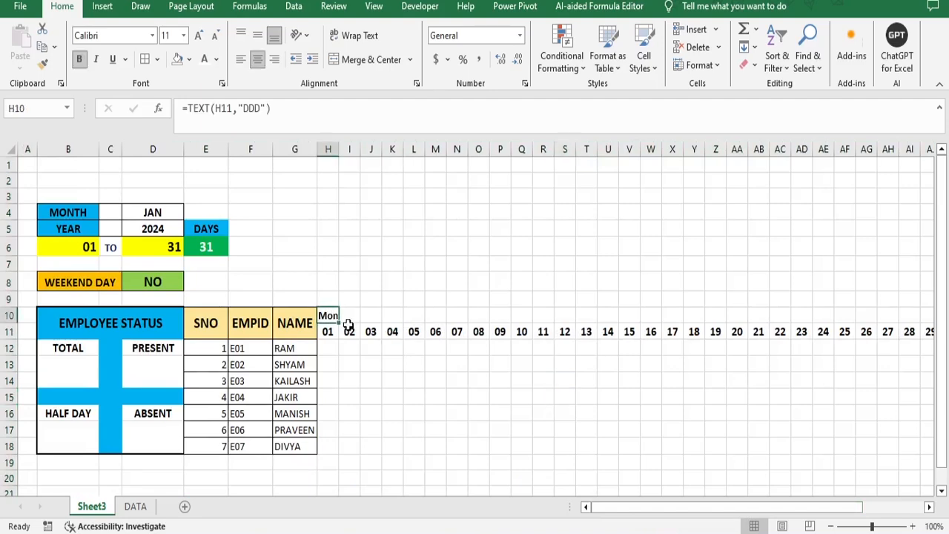
drag(338, 318, 899, 326)
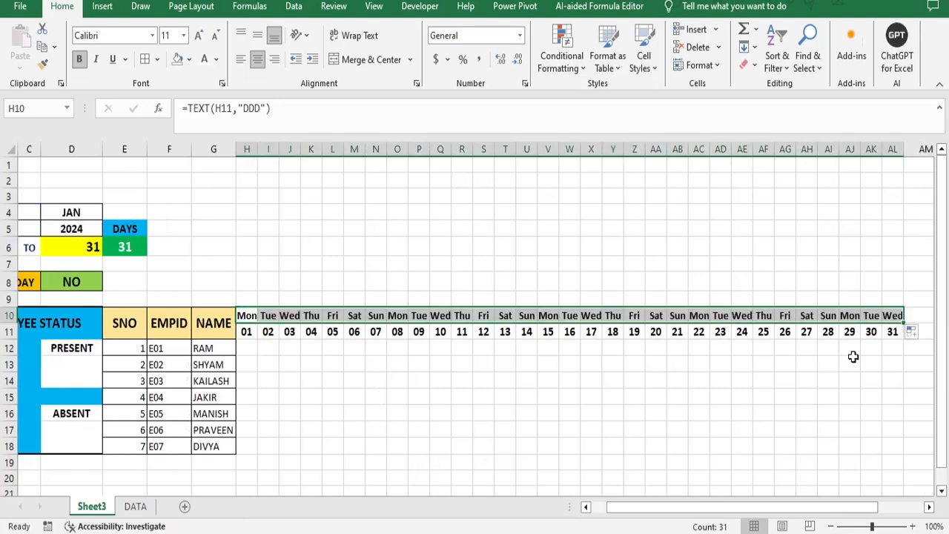
click(879, 332)
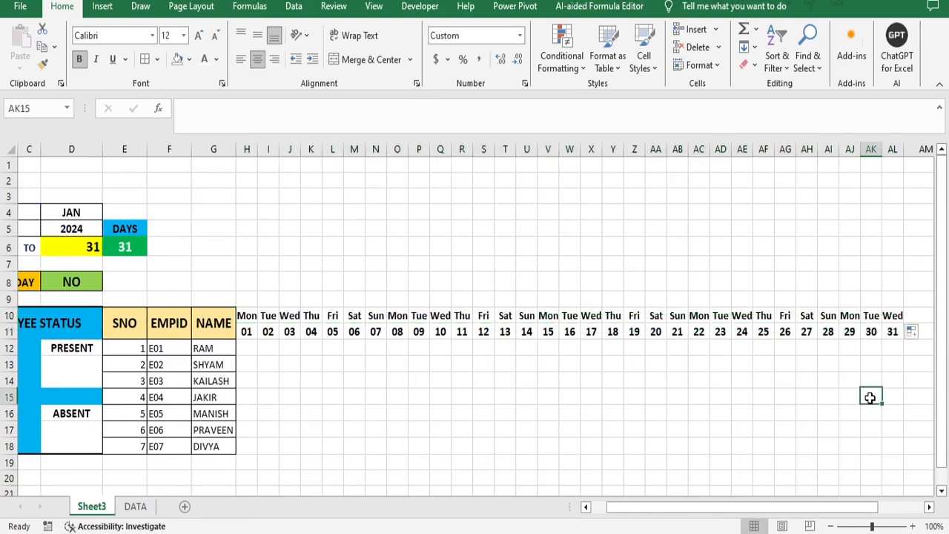
Step: Try extending the date formula from AL11 into AM11, and clear the extra date while keeping AL11
click(894, 333)
drag(905, 339, 925, 335)
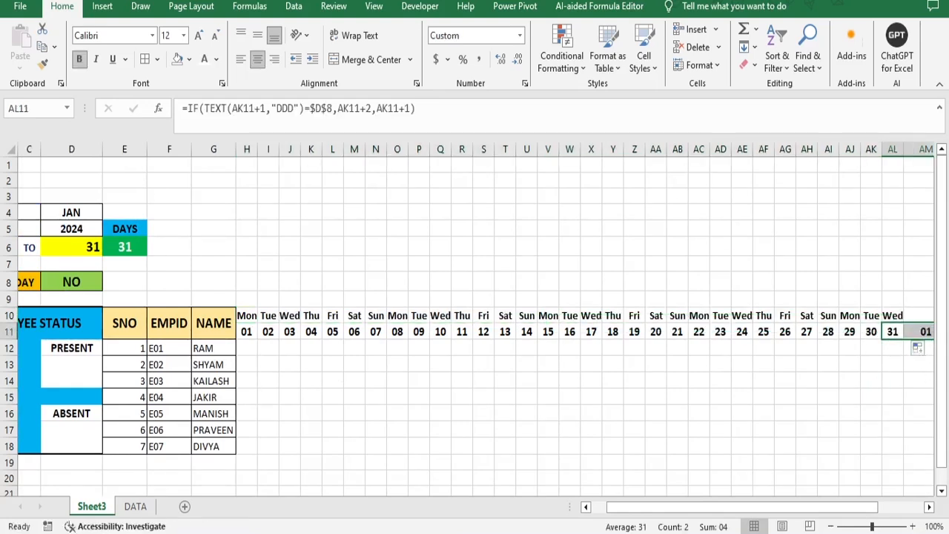
drag(788, 509, 821, 509)
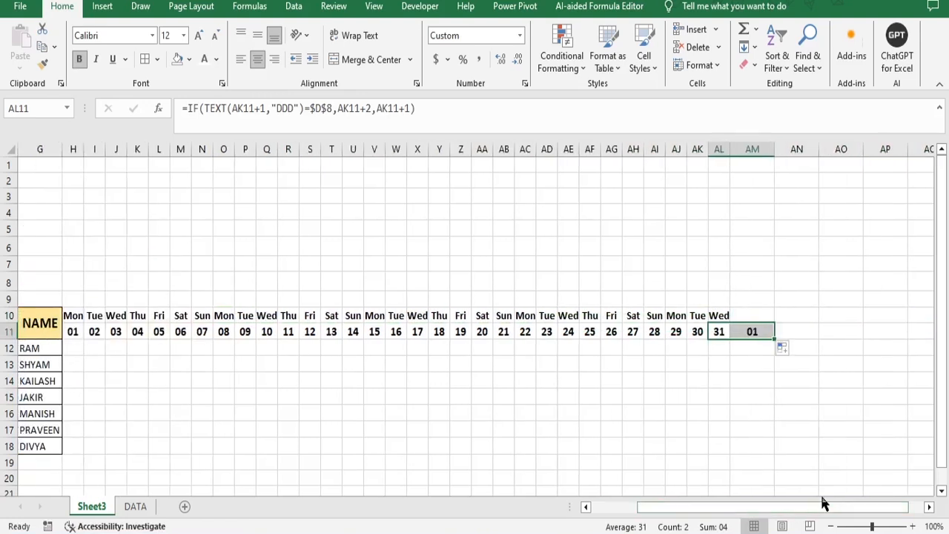
key(Delete)
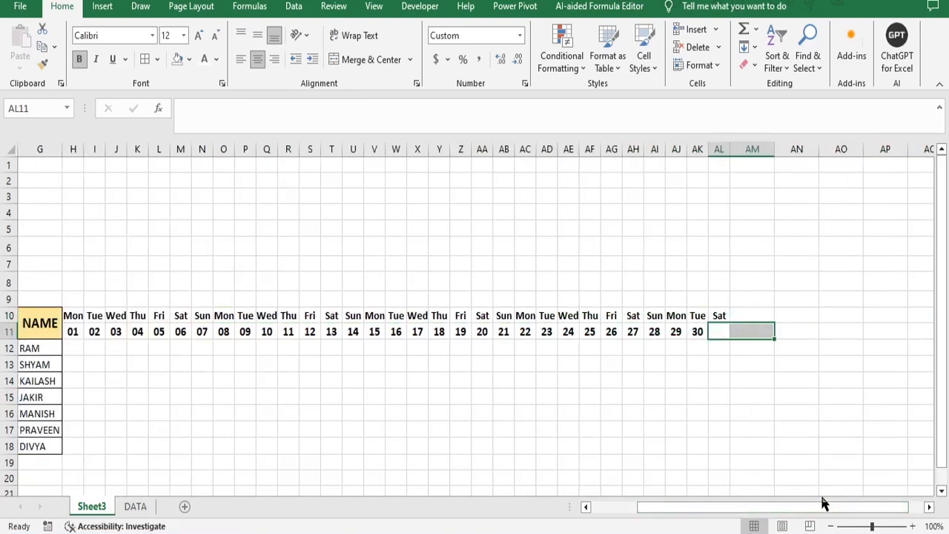
key(ctrl+z)
click(758, 334)
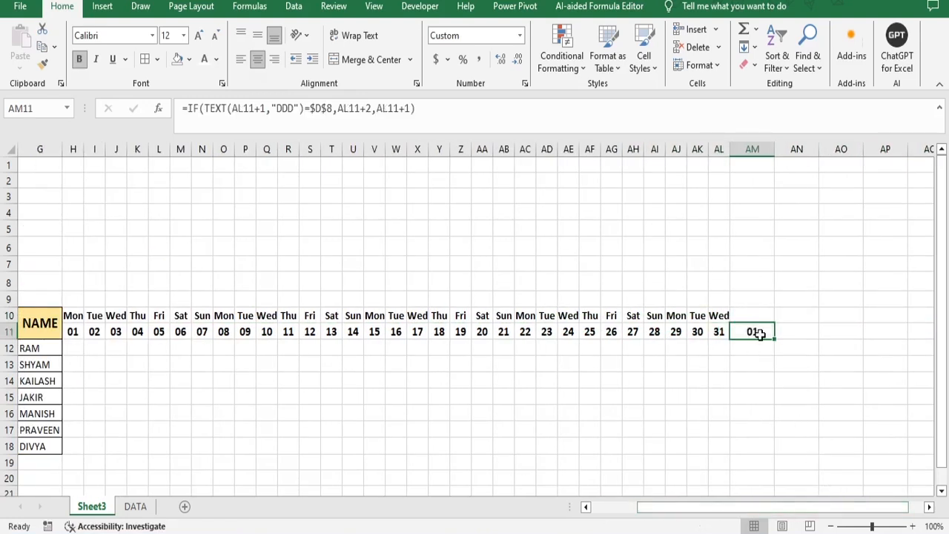
key(Delete)
Step: Wrap the date formula in I11 inside an outer IF that tests whether its result is <=$D$6
drag(797, 508, 673, 509)
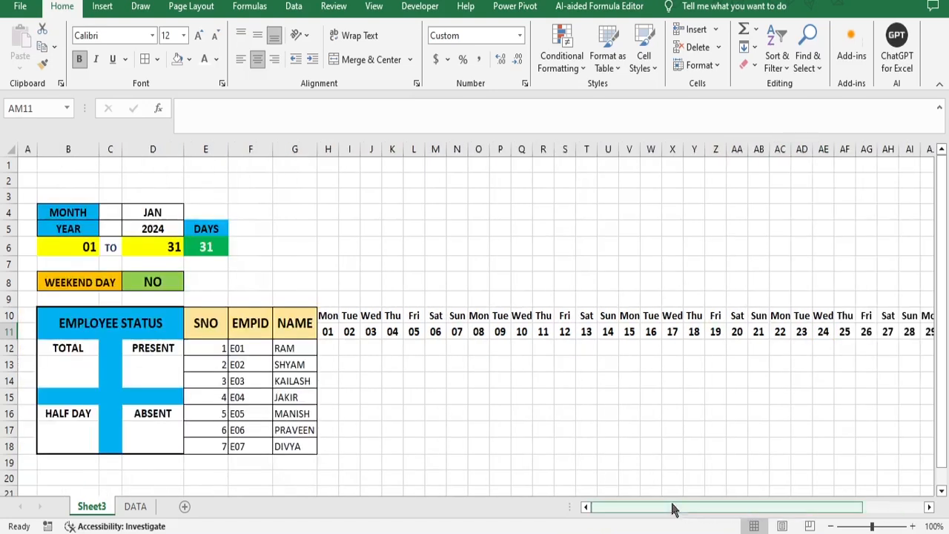
click(350, 332)
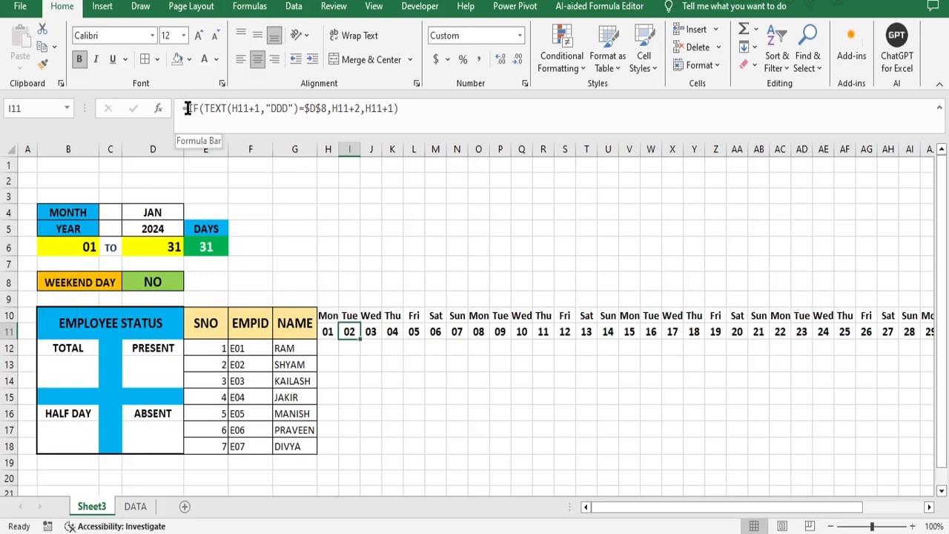
drag(187, 108, 435, 111)
key(ctrl+c)
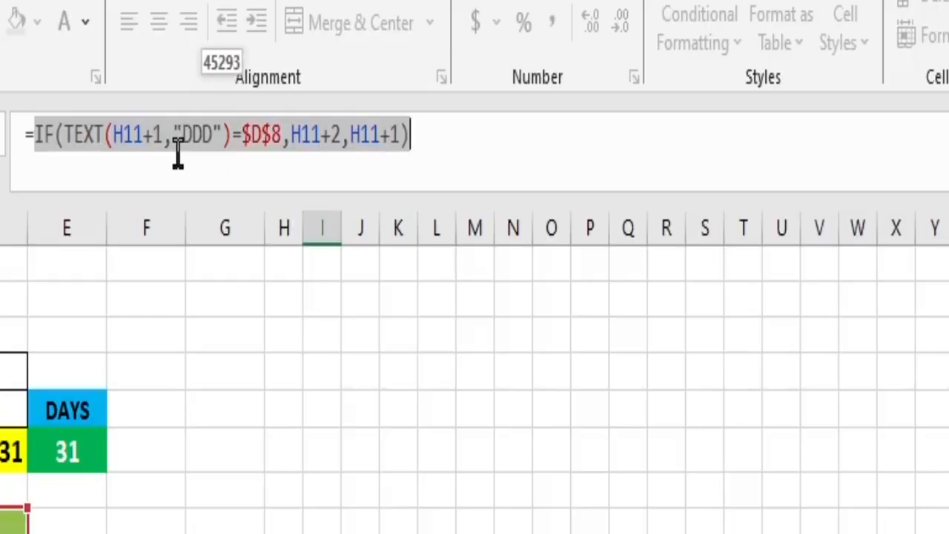
text(=)
key(BackSpace)
text(I)
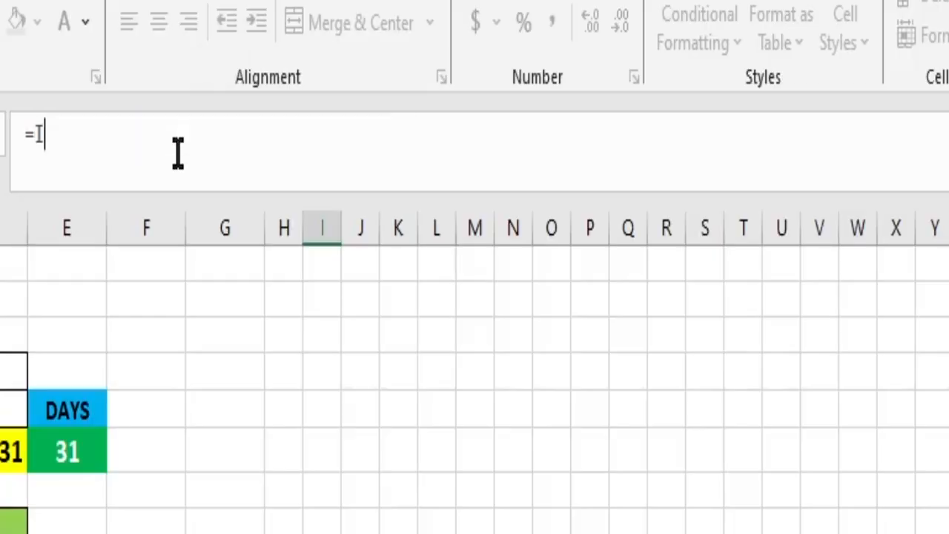
text(F()
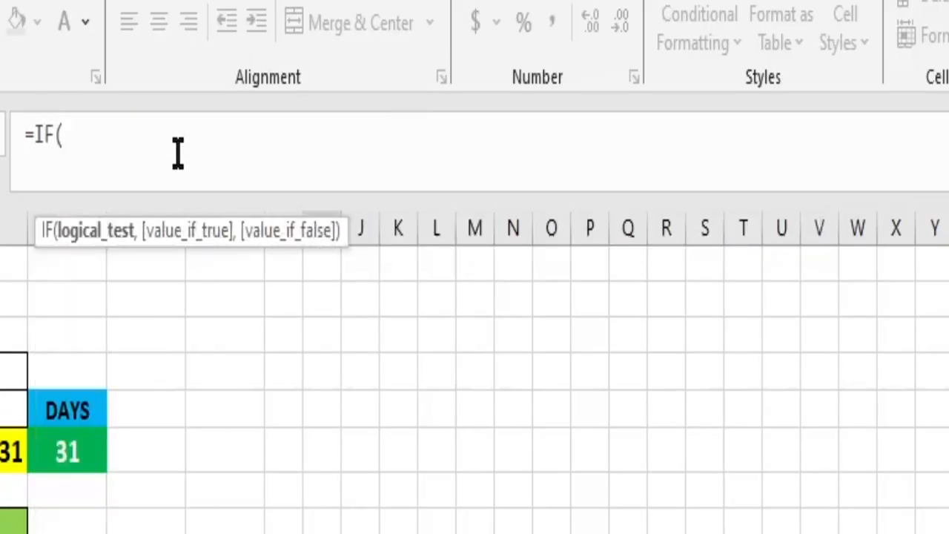
key(ctrl+v)
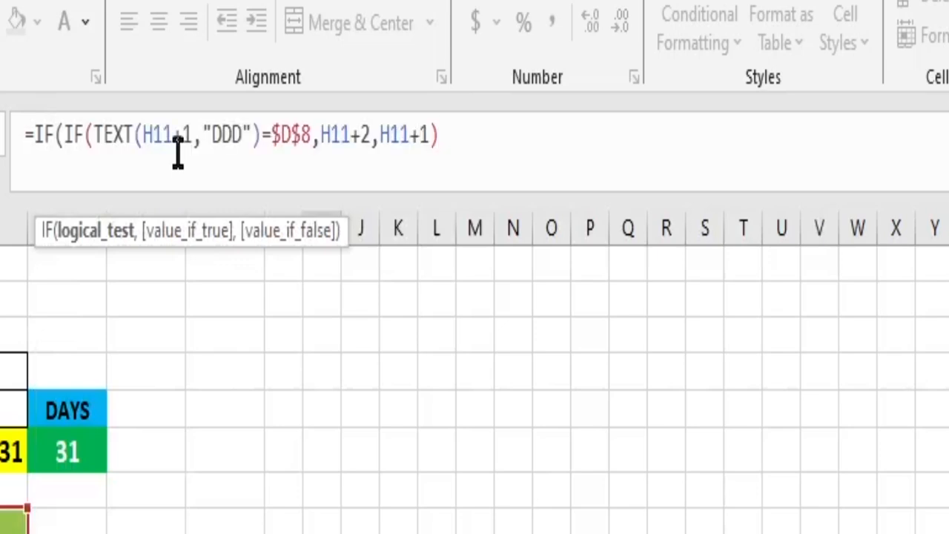
text(<=)
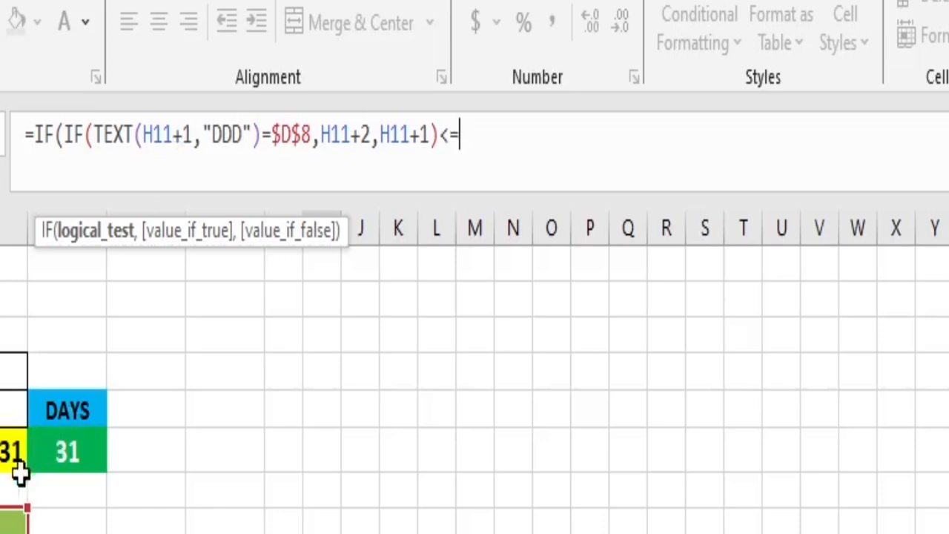
click(11, 451)
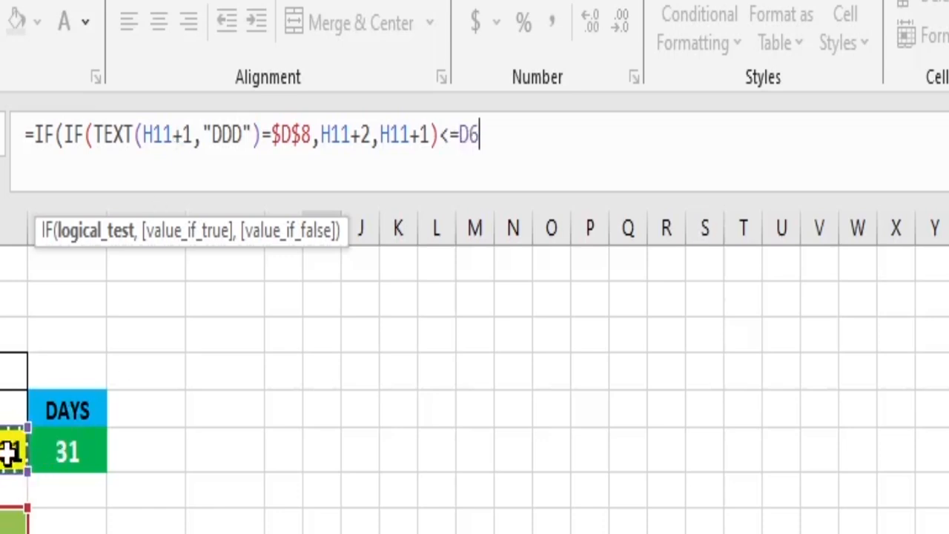
key(F4)
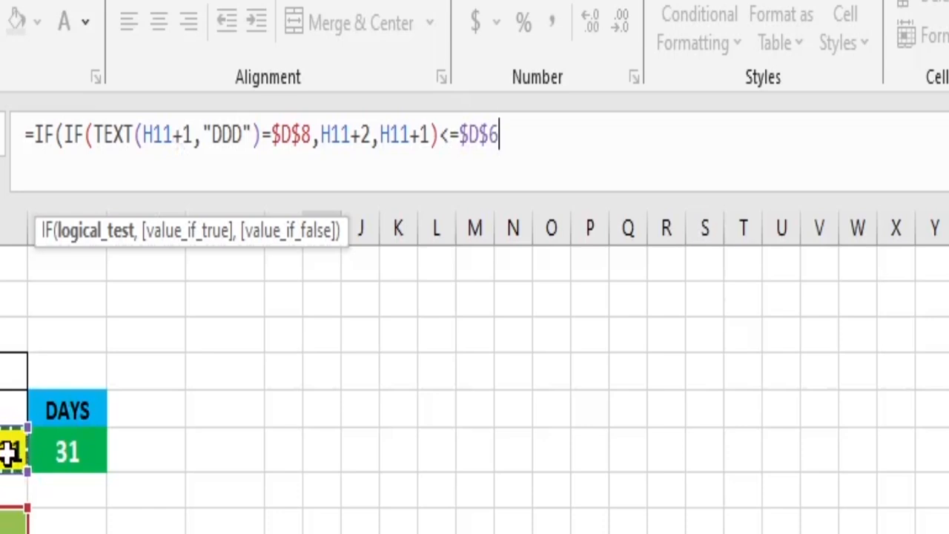
Step: Complete I11's outer IF to return the same date expression when true and an empty string "" when false
text(,)
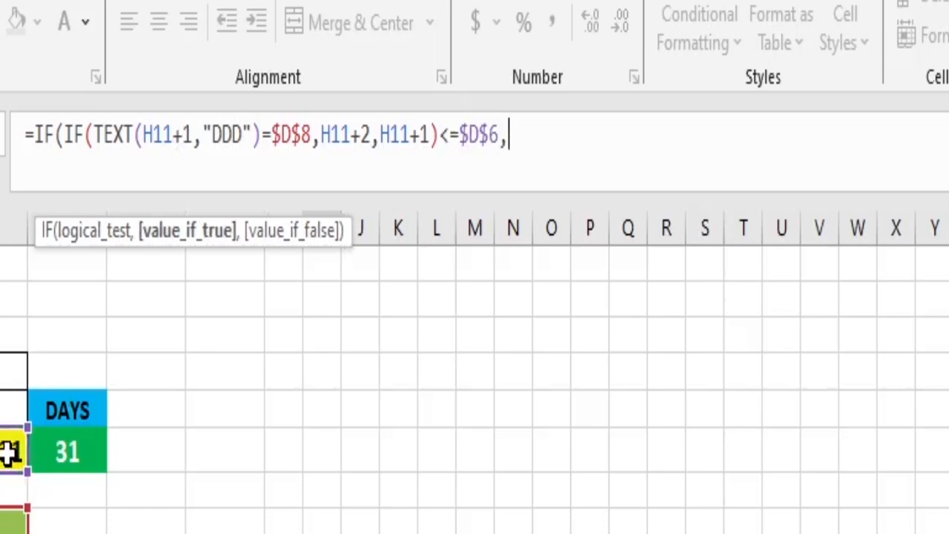
key(ctrl+v)
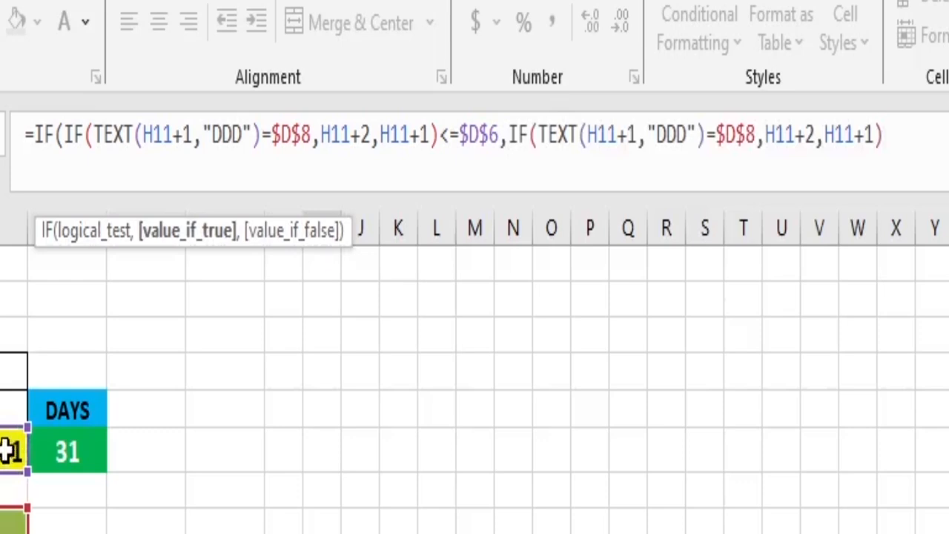
text(,)
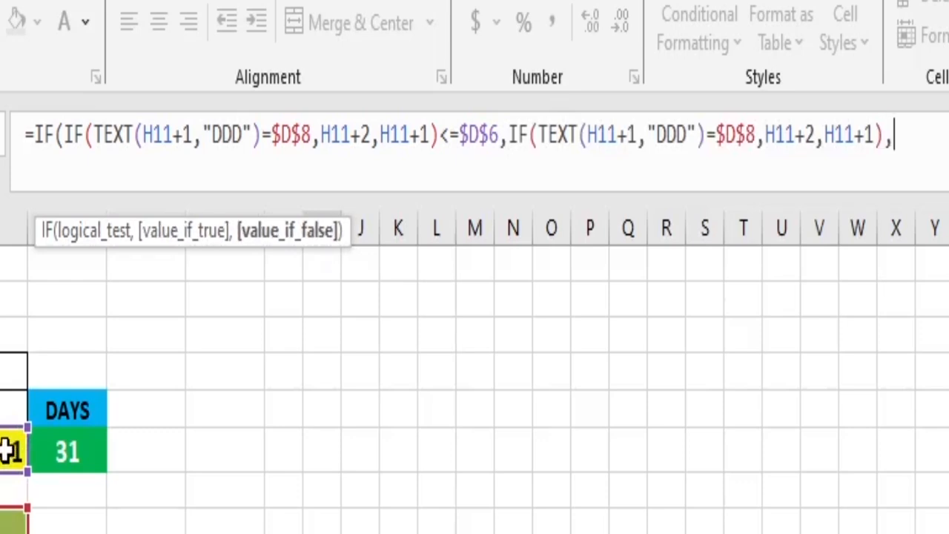
text(""))
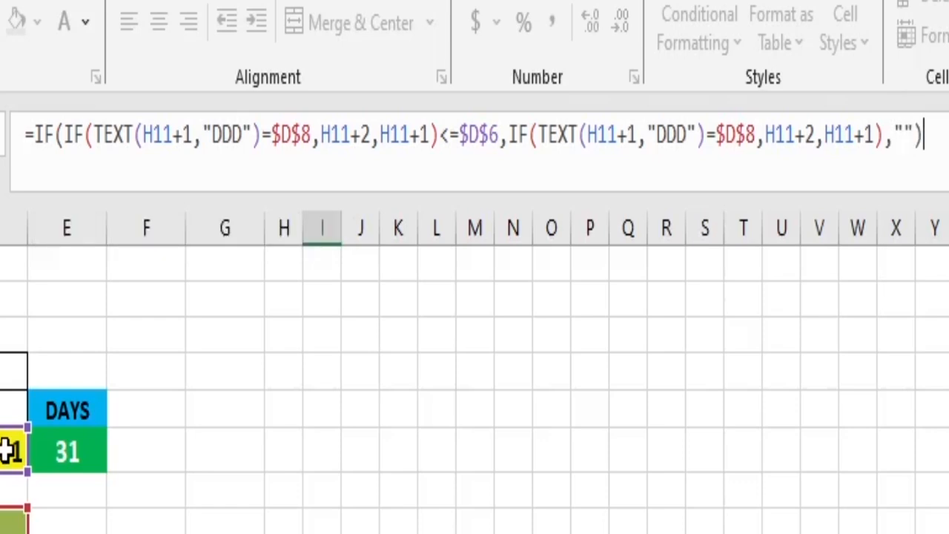
key(Return)
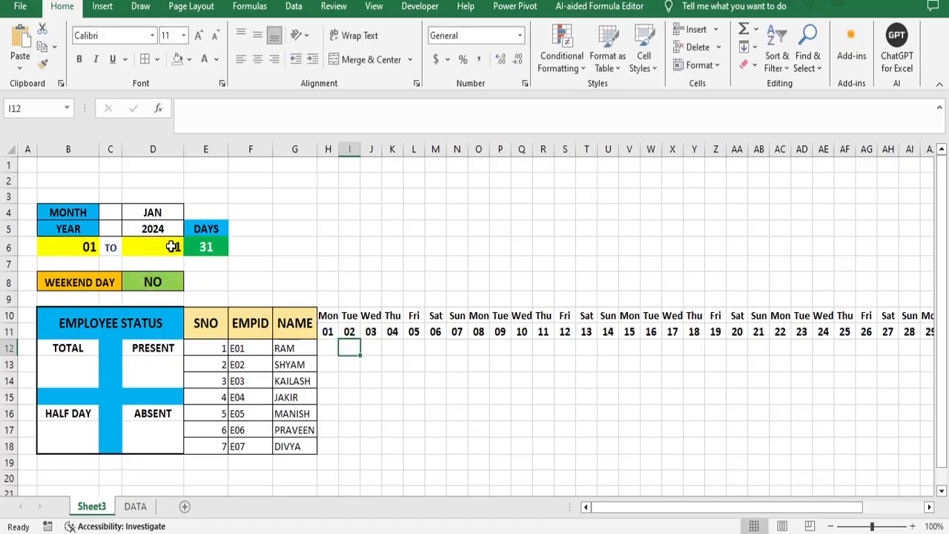
Step: Fill the revised date formula from I11 across row 11, ending the filled range at AL11
click(350, 330)
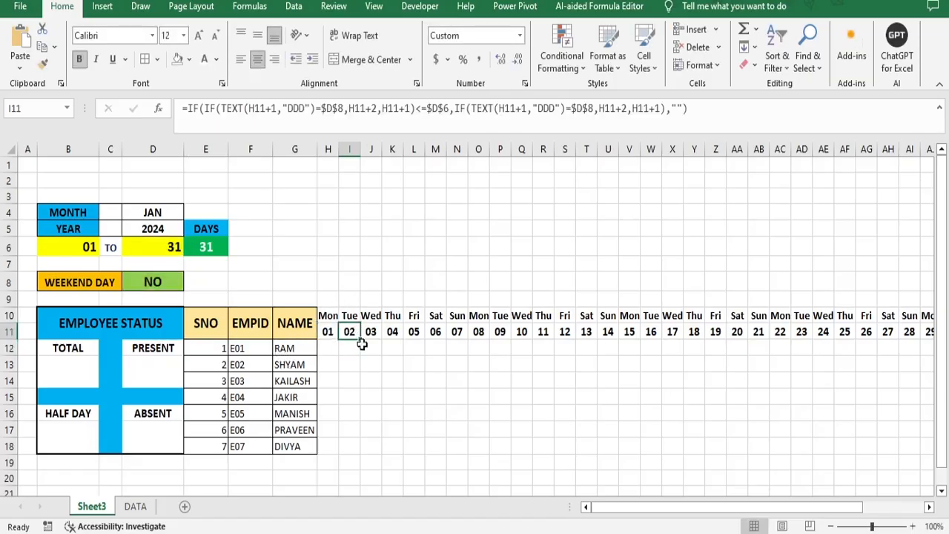
drag(360, 337, 928, 341)
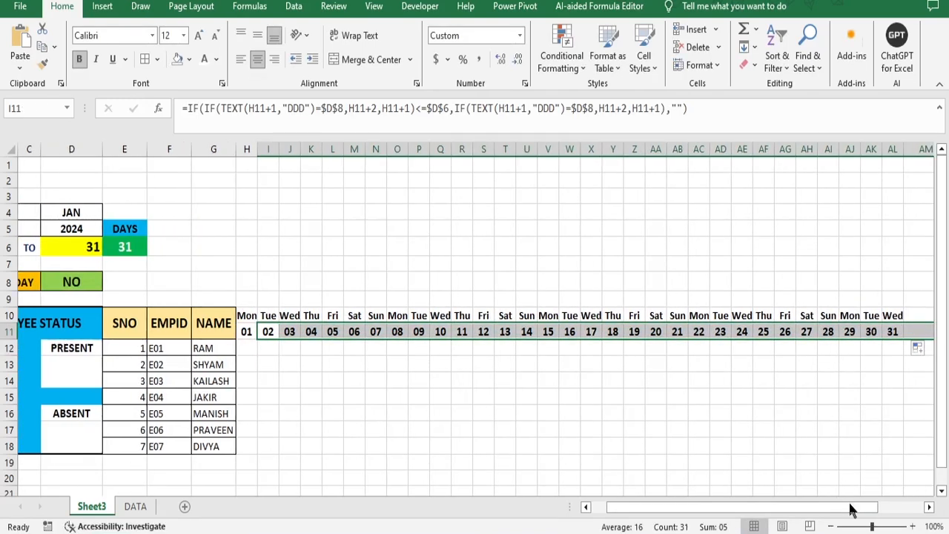
drag(861, 510, 884, 511)
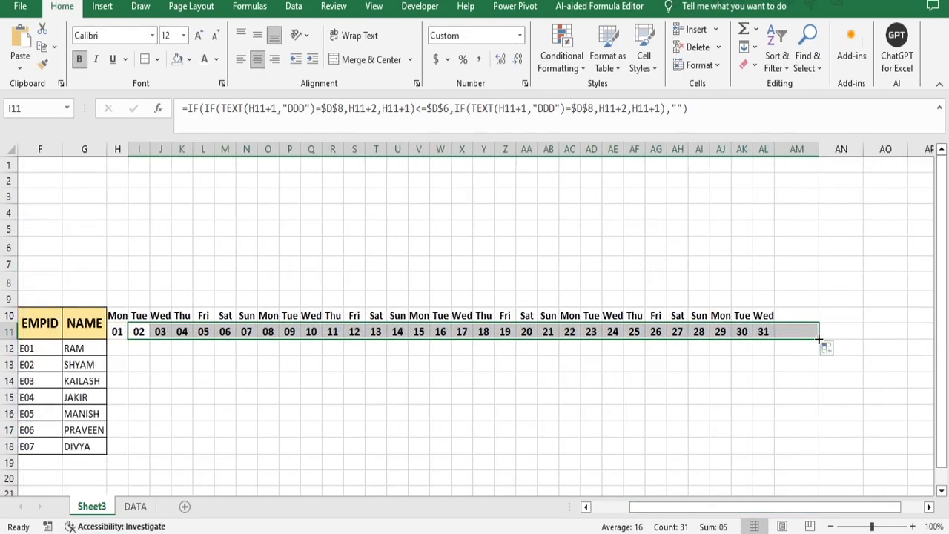
drag(857, 342, 784, 338)
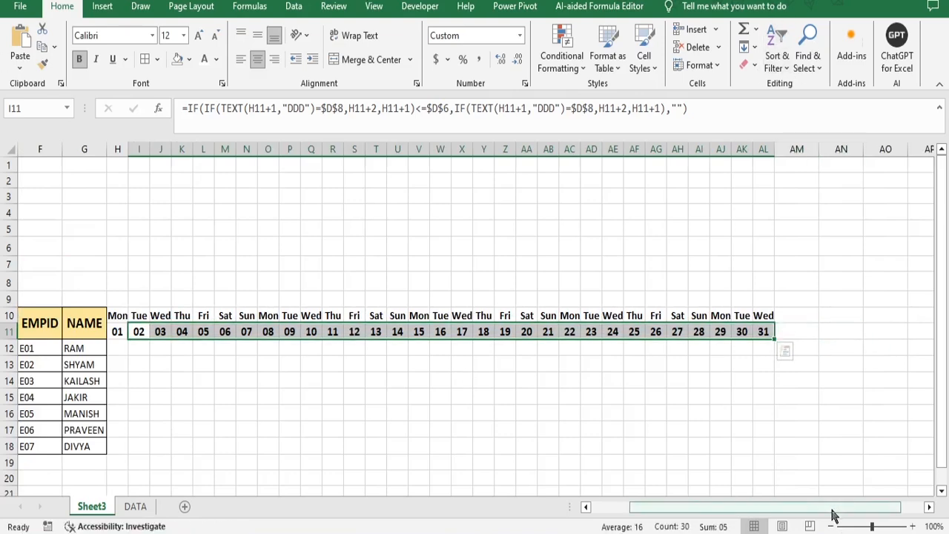
drag(833, 515, 774, 512)
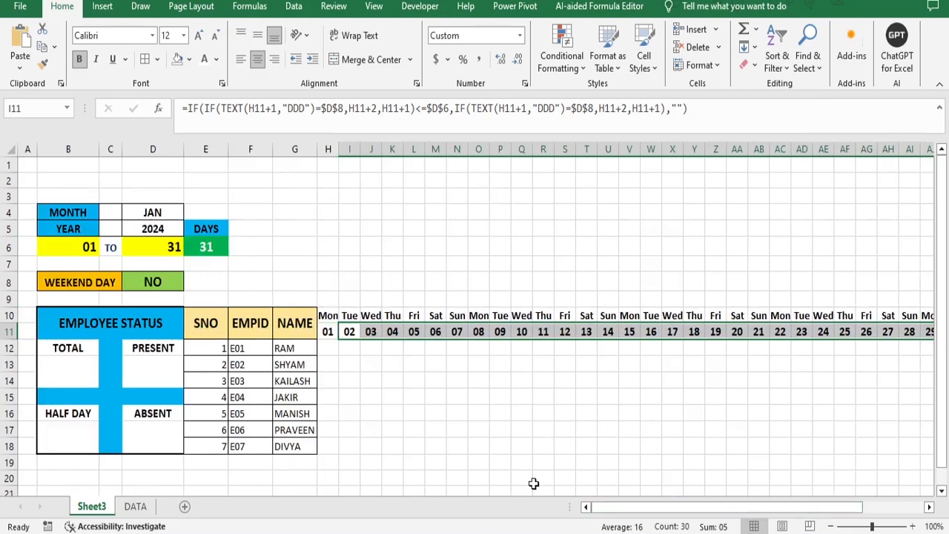
click(398, 399)
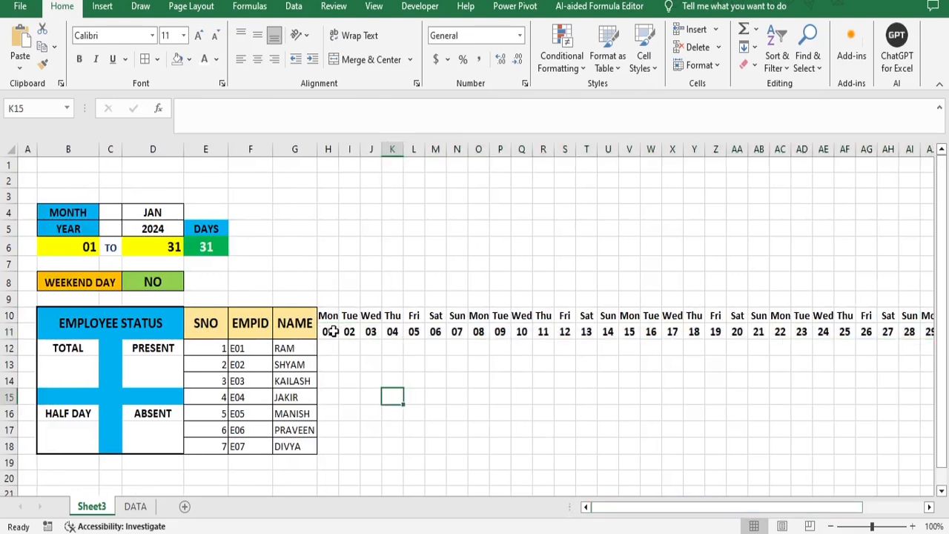
Step: Set the month in D4 to MAR
click(151, 210)
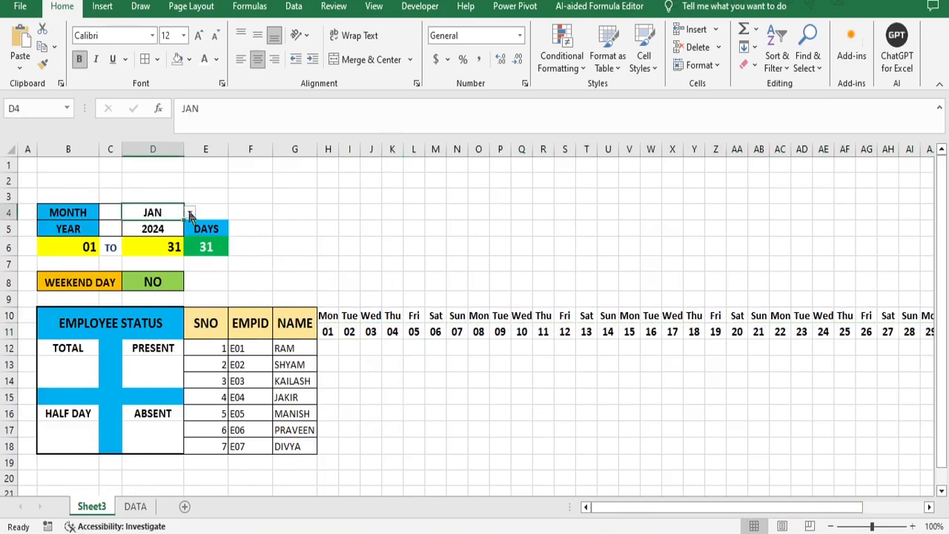
click(190, 215)
click(150, 243)
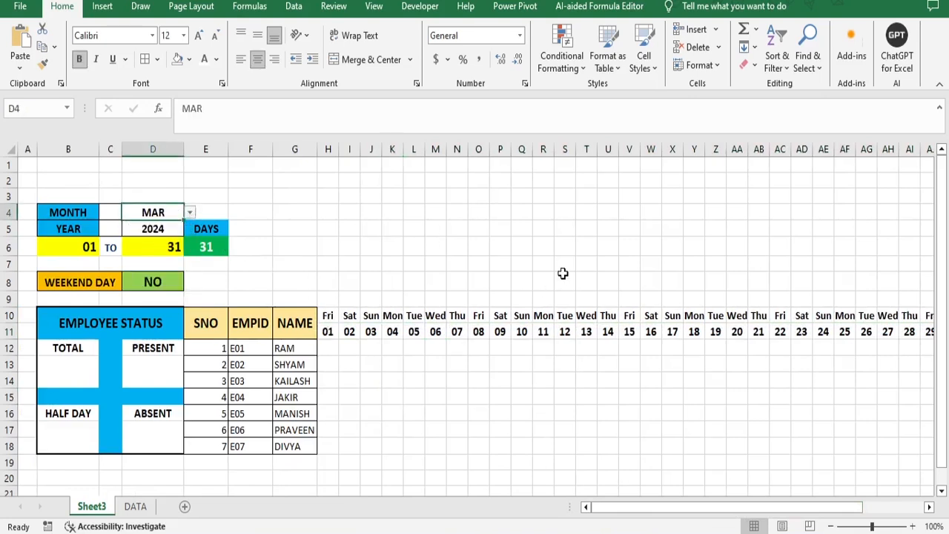
Step: Test the weekend day selector in D8 with FRI and SUN, and return it to NO
click(155, 282)
click(189, 283)
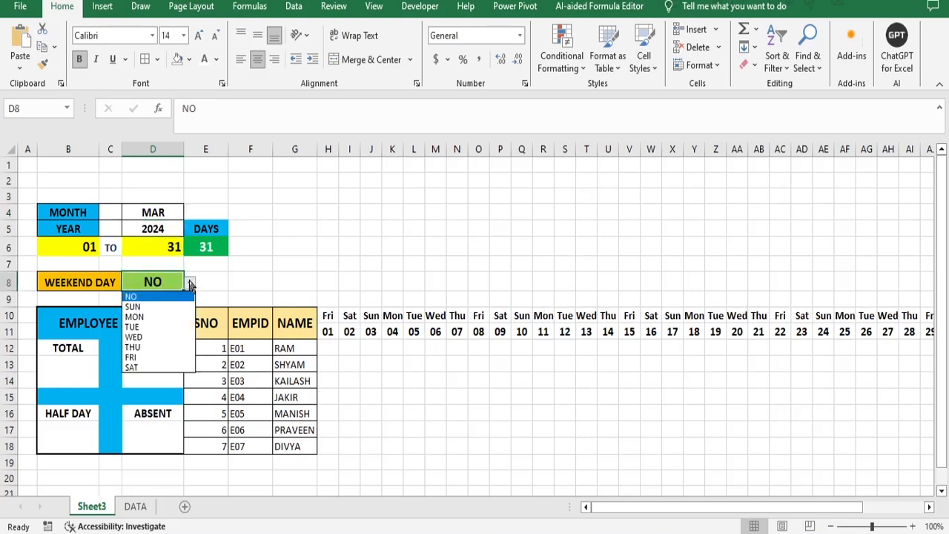
click(146, 358)
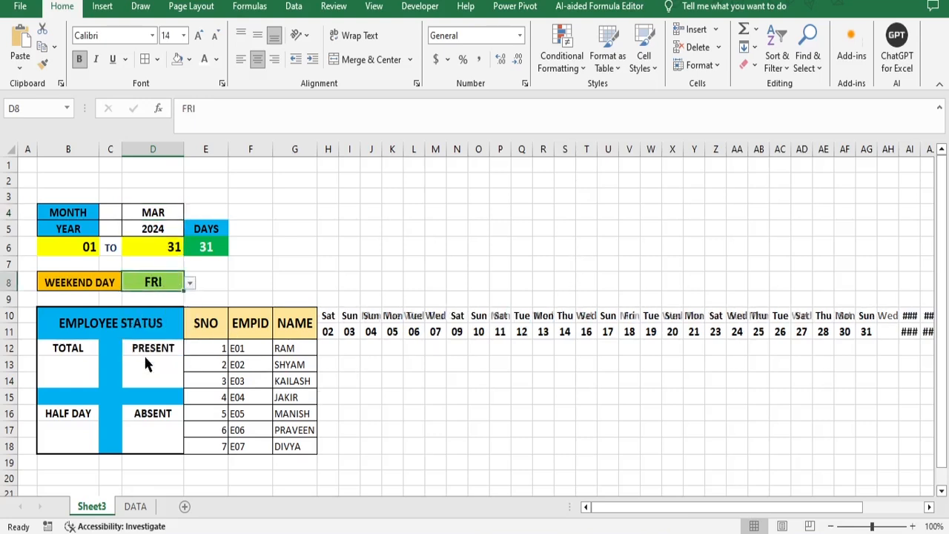
click(190, 284)
click(156, 307)
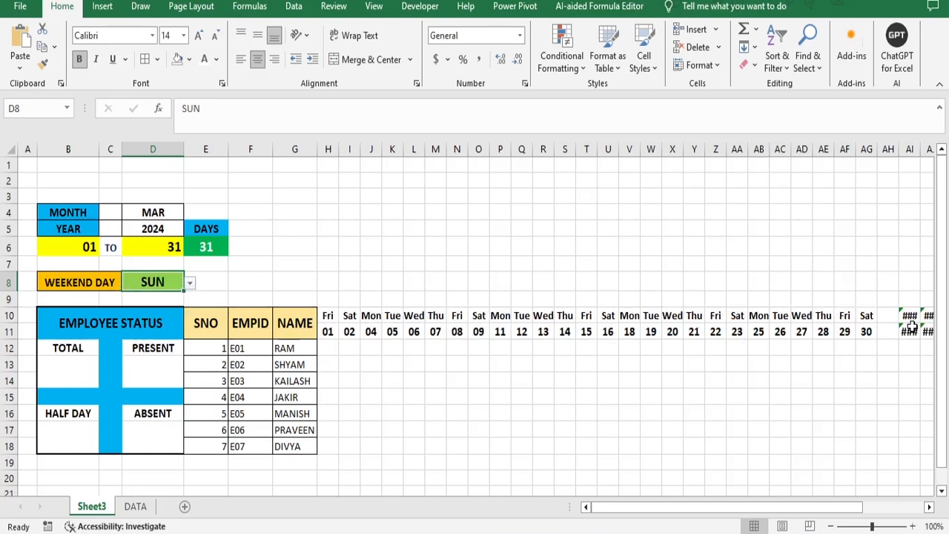
mouse_move(820, 508)
mouse_down()
mouse_move(839, 507)
mouse_move(827, 507)
mouse_up()
click(171, 285)
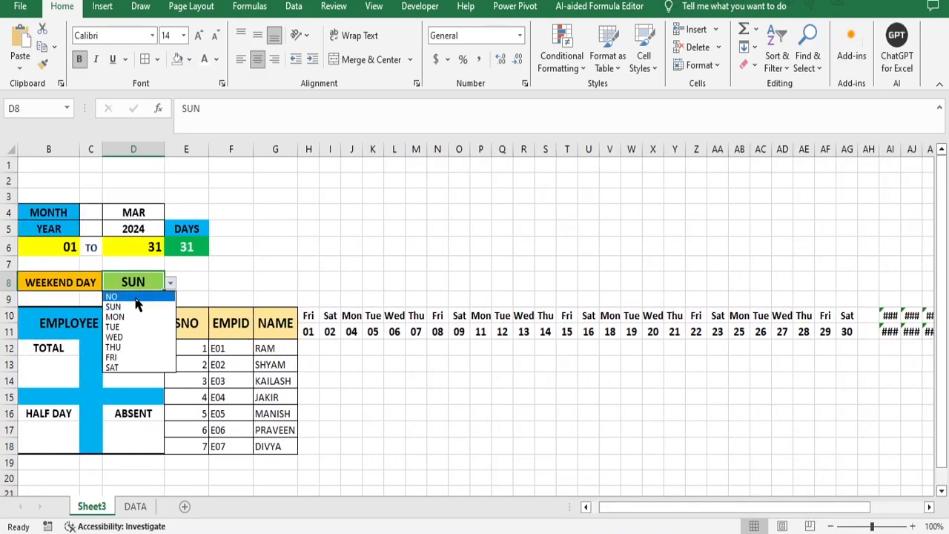
click(136, 300)
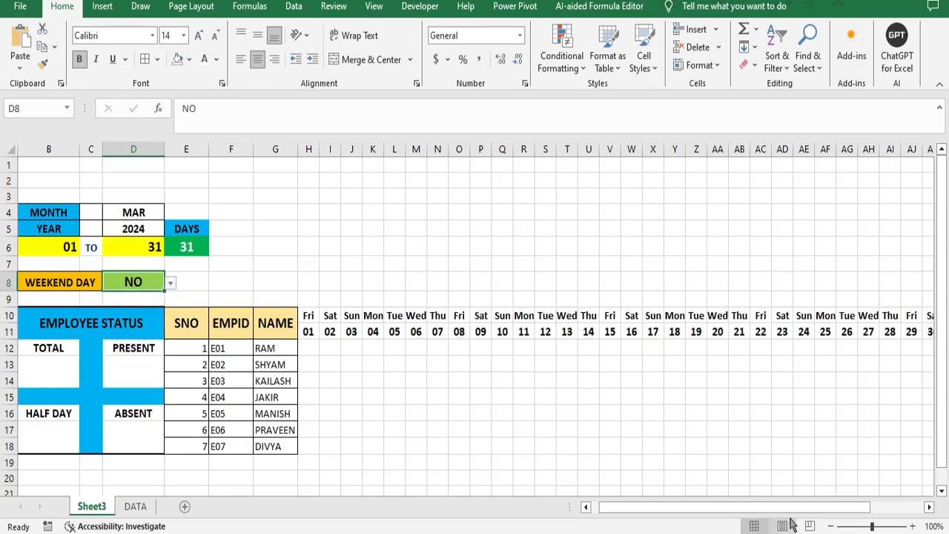
Step: Start a formula-based conditional formatting rule for the weekday cells H10:AL10 with the formula =H$10<>""
drag(805, 509, 816, 508)
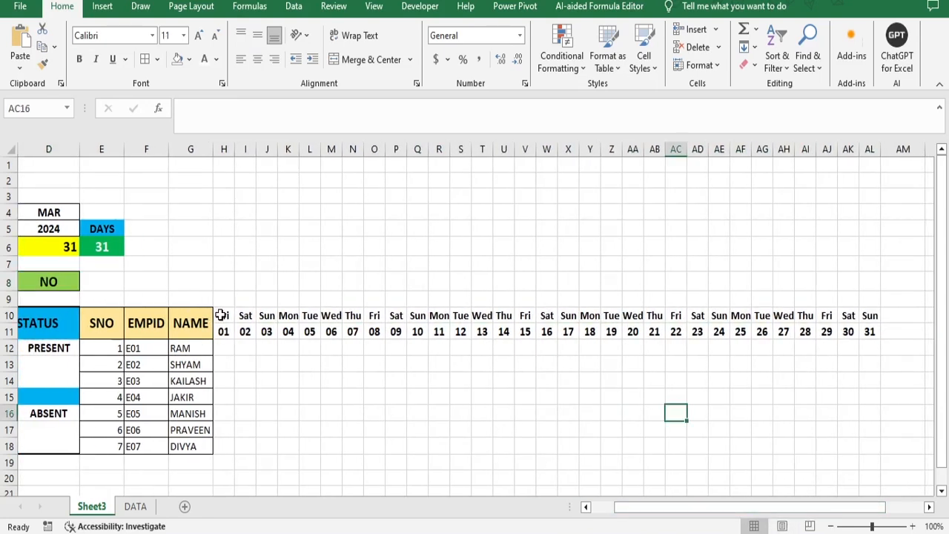
drag(219, 315, 873, 315)
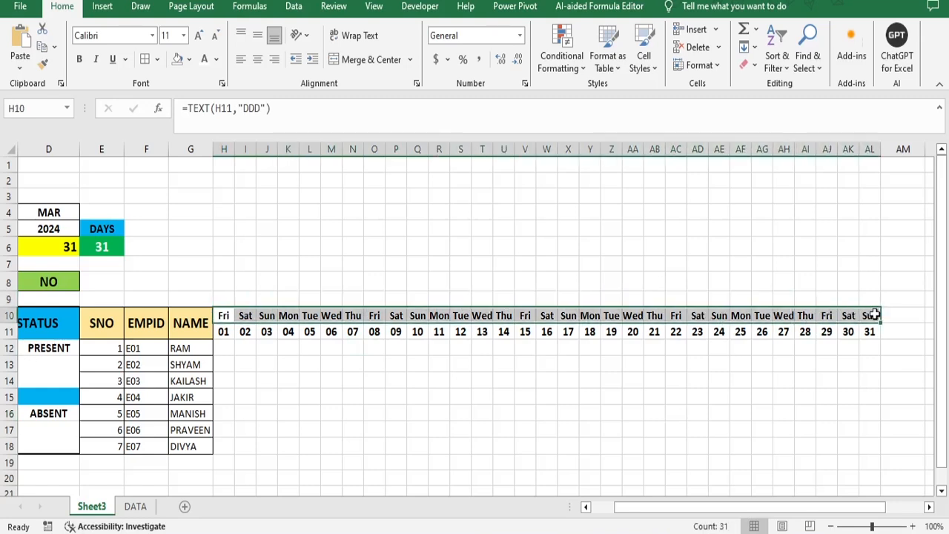
click(587, 68)
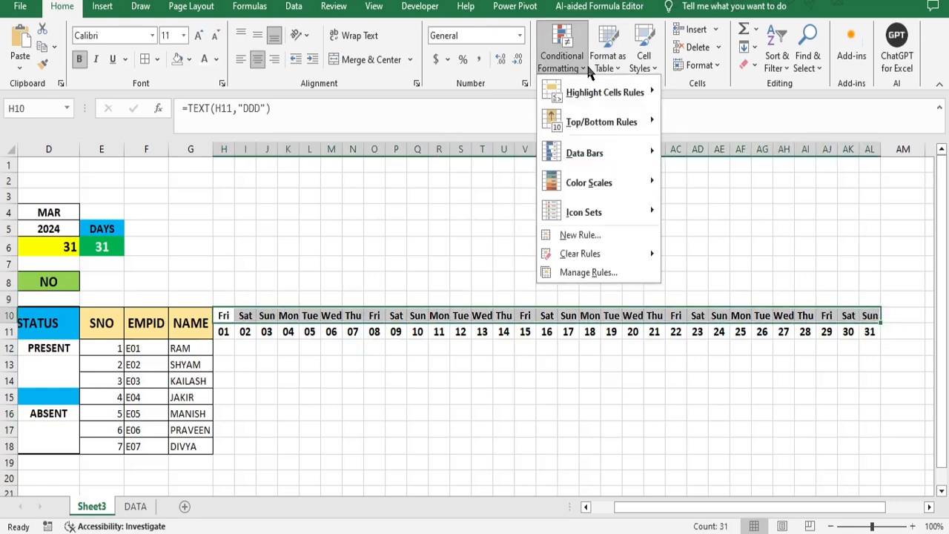
click(590, 235)
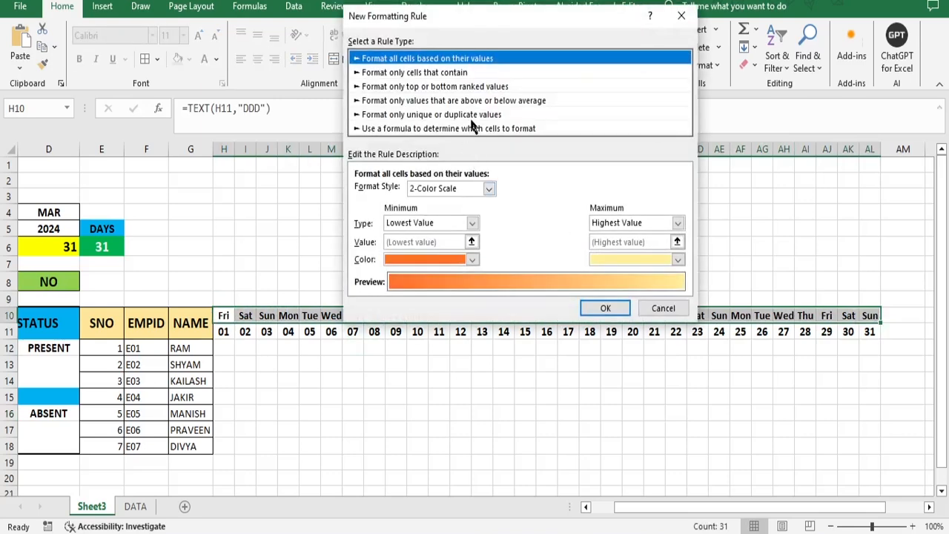
click(410, 129)
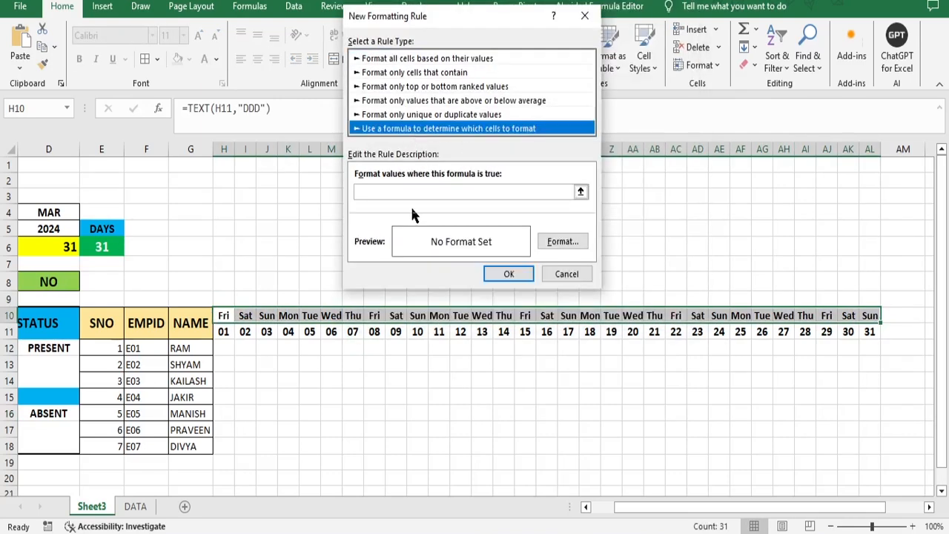
click(396, 187)
text(=)
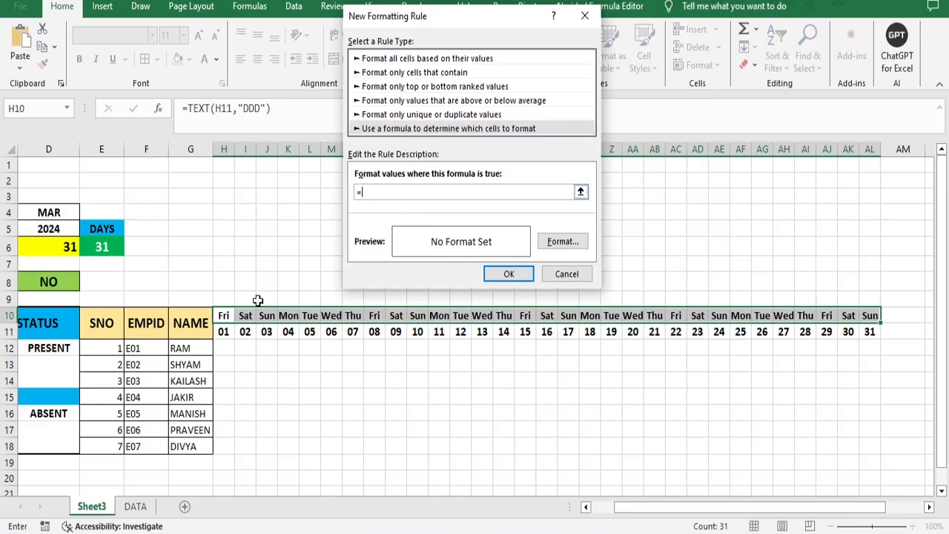
click(226, 314)
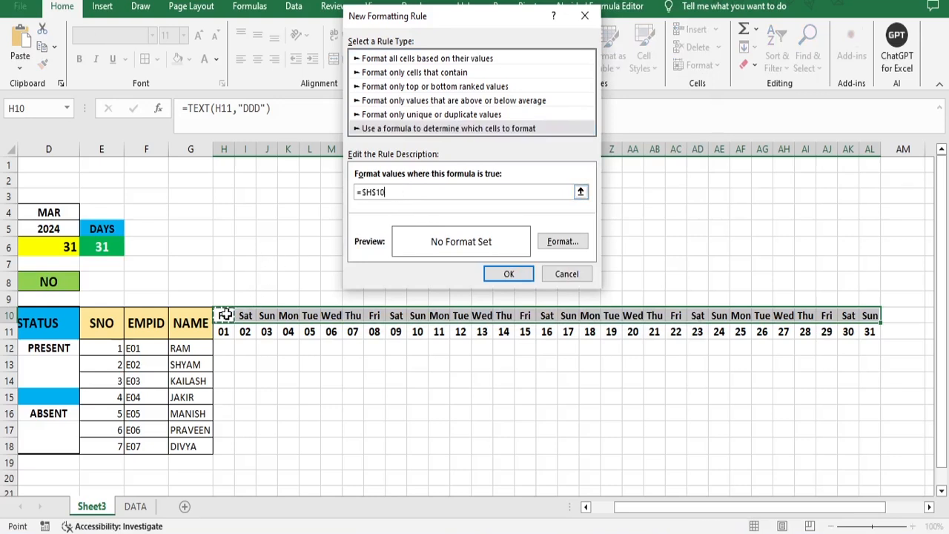
click(363, 192)
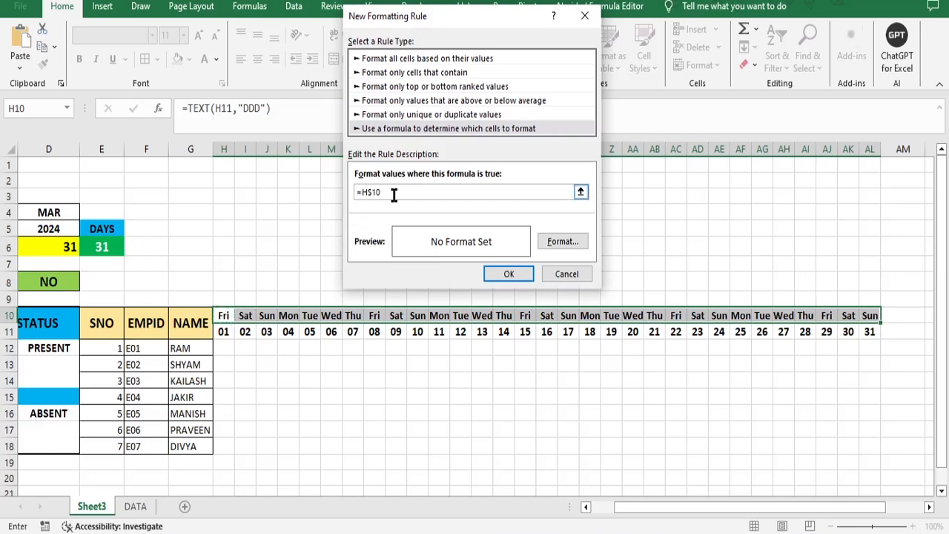
text(<>")
Step: Give the rule's format a thin border on all four sides of the cell
click(562, 242)
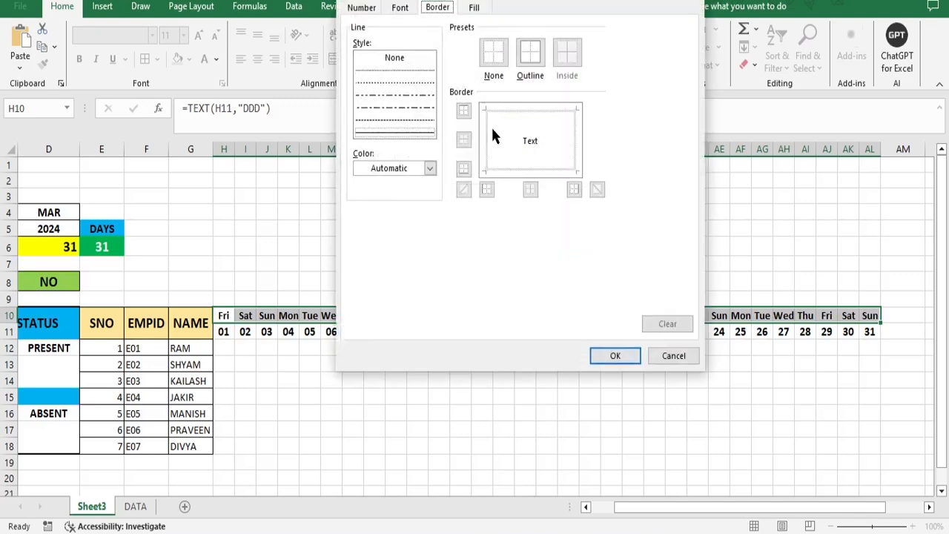
click(485, 127)
click(542, 110)
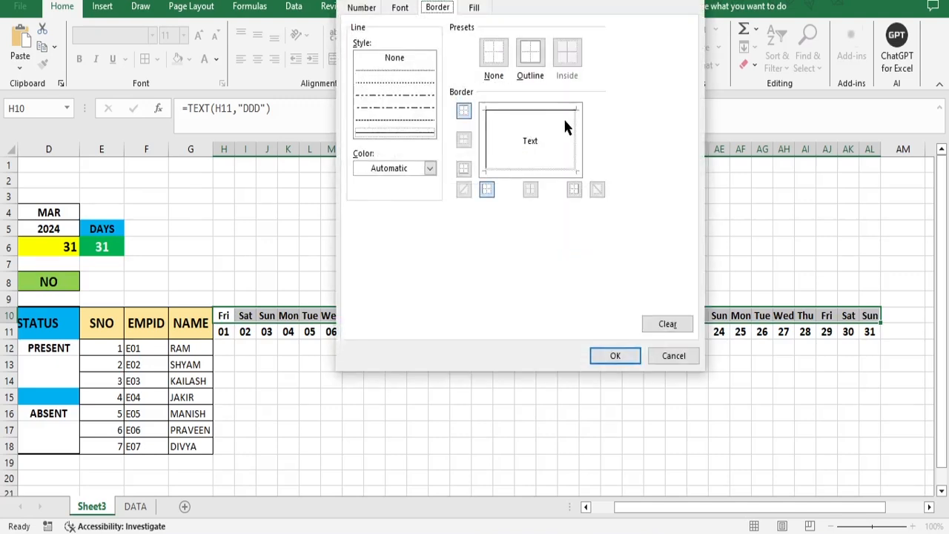
click(577, 141)
click(557, 171)
Step: Add a green fill and bold font style to the rule's format, and apply the rule
click(478, 9)
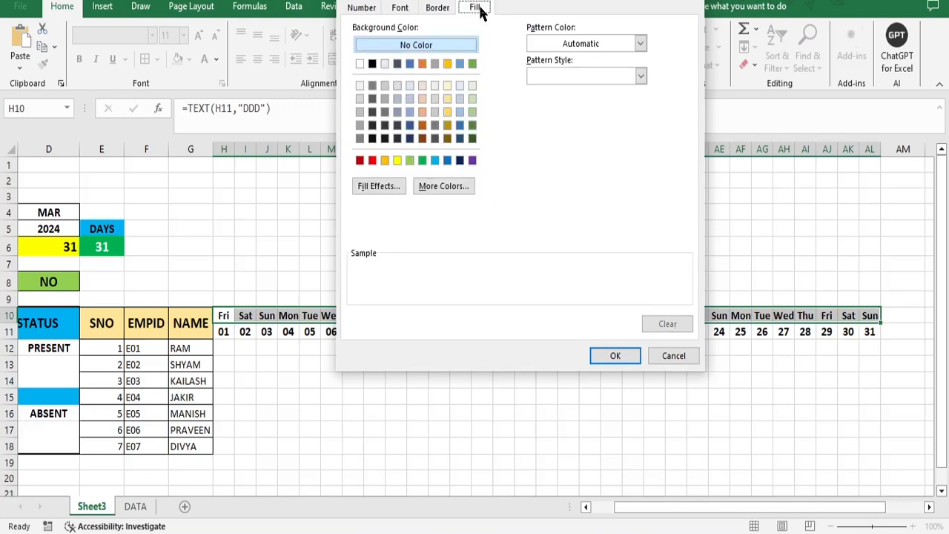
click(422, 161)
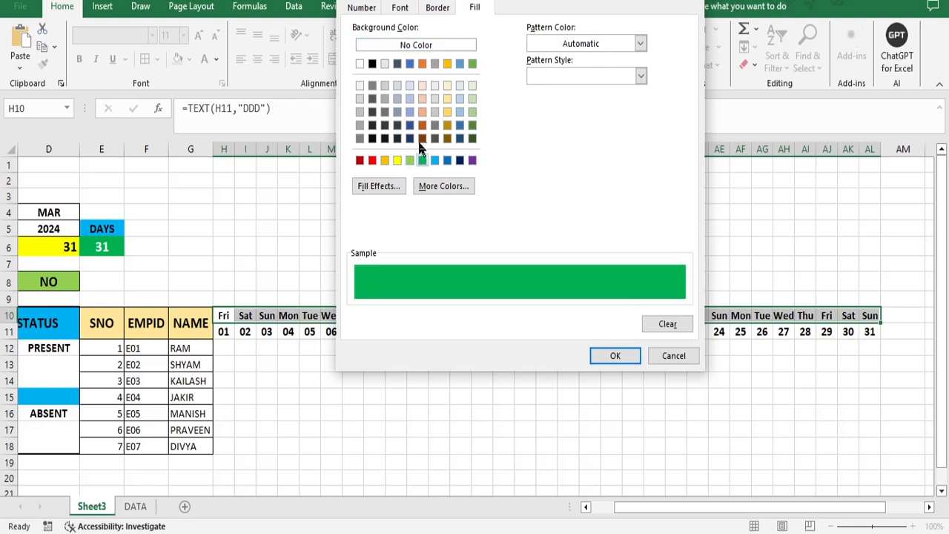
click(400, 7)
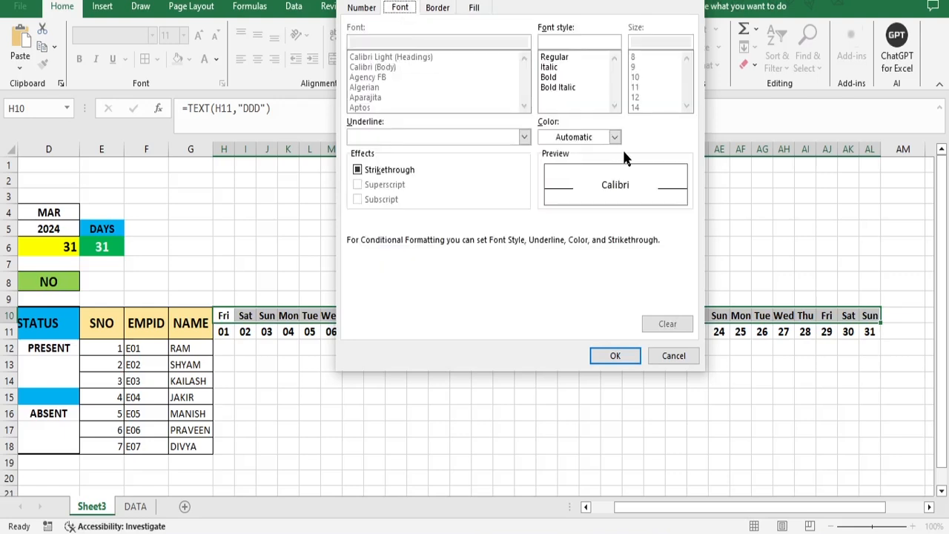
click(548, 78)
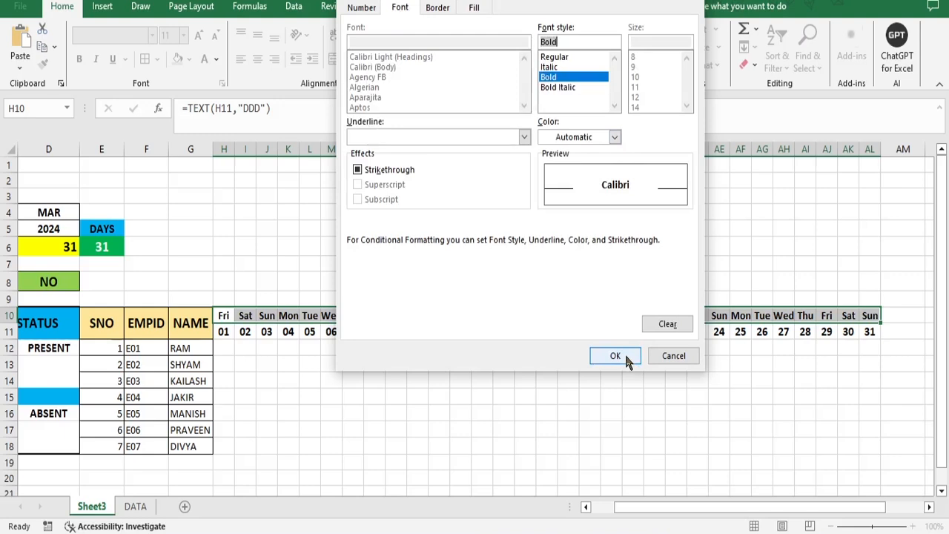
click(625, 356)
click(511, 276)
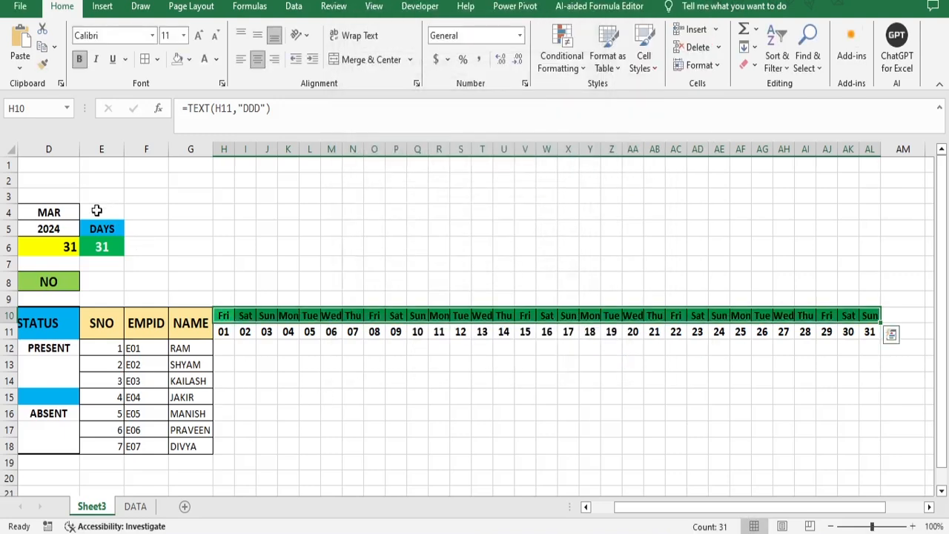
Step: Test the weekday formatting by setting the month in D4 to FEB
click(73, 213)
click(85, 213)
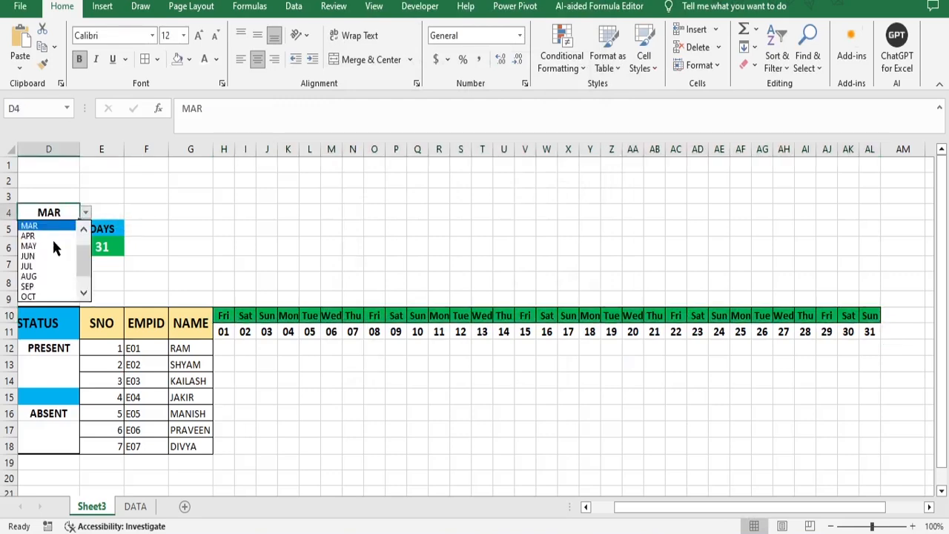
scroll(84, 265, up, 2)
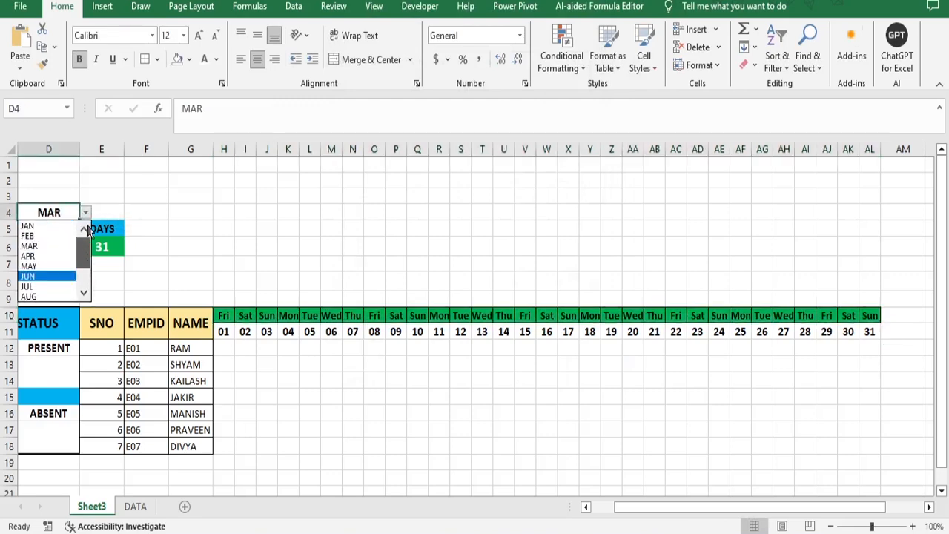
click(41, 236)
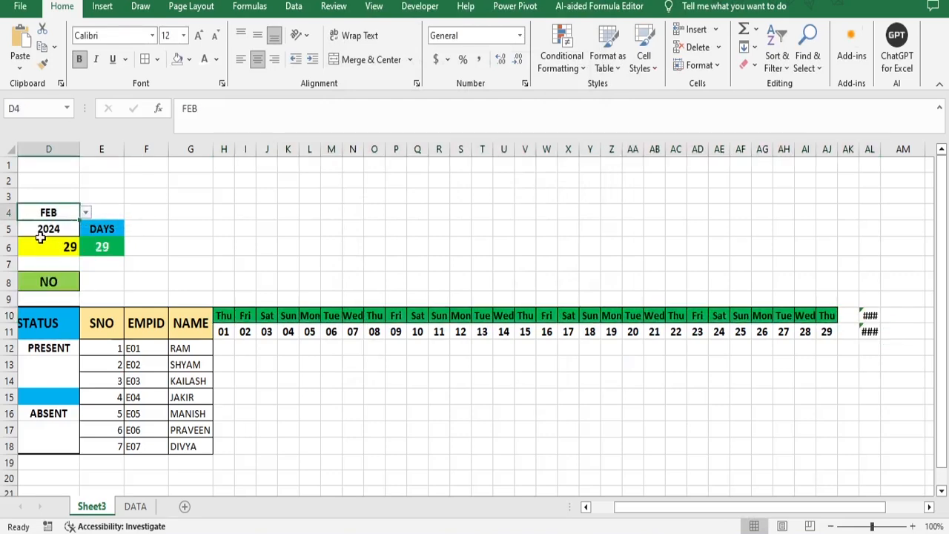
click(869, 316)
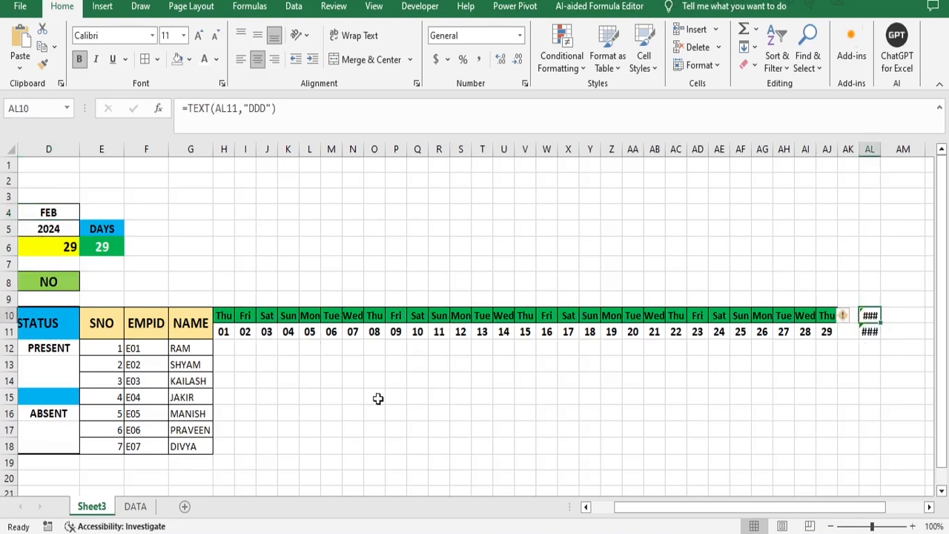
click(187, 108)
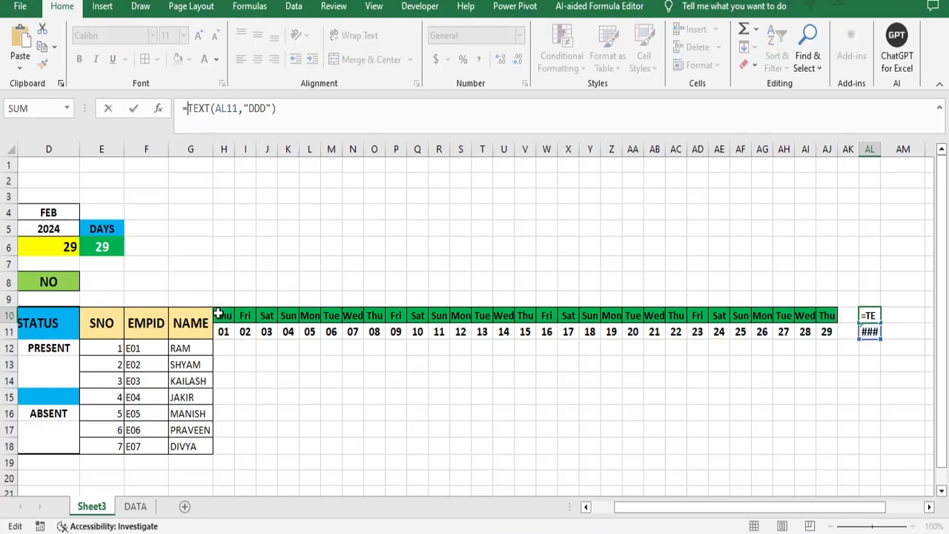
click(68, 212)
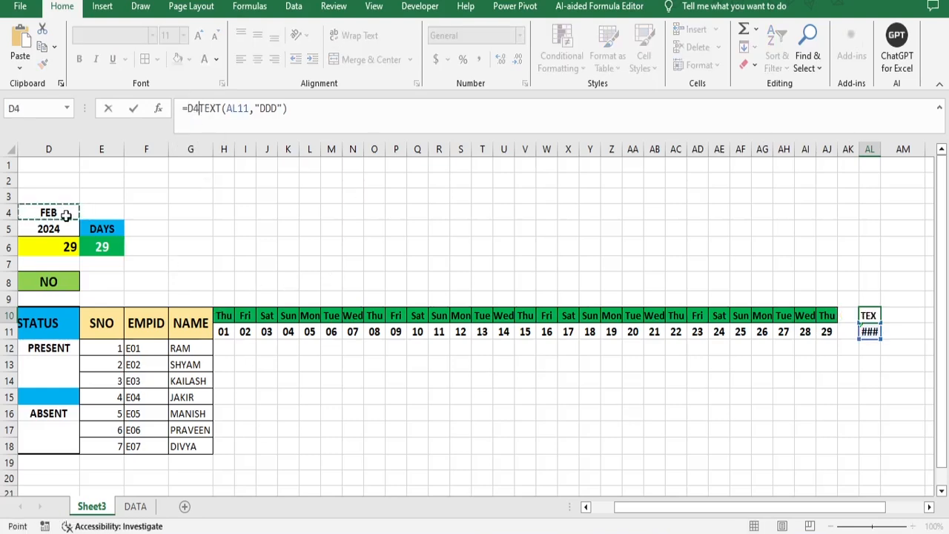
key(Escape)
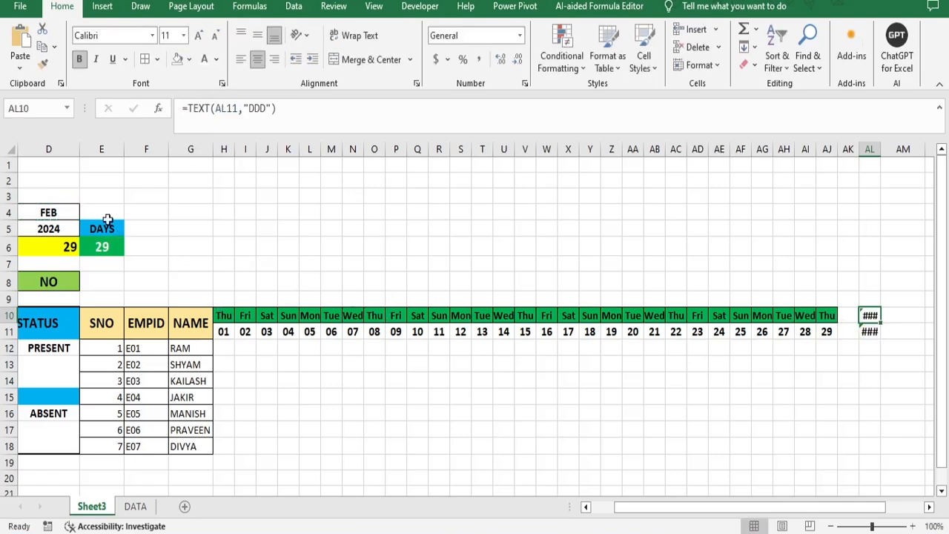
Step: Set the month in D4 to JAN
click(55, 212)
click(85, 211)
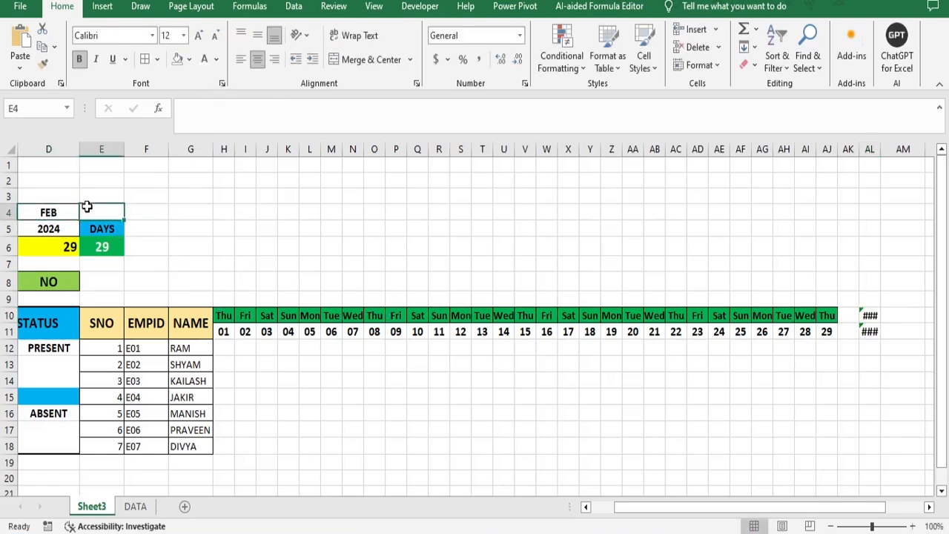
click(56, 210)
click(85, 213)
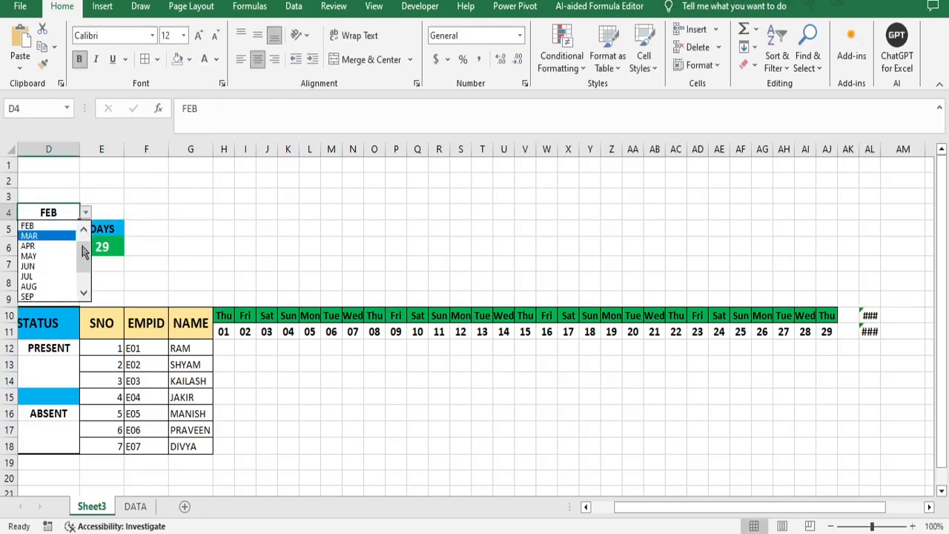
click(34, 226)
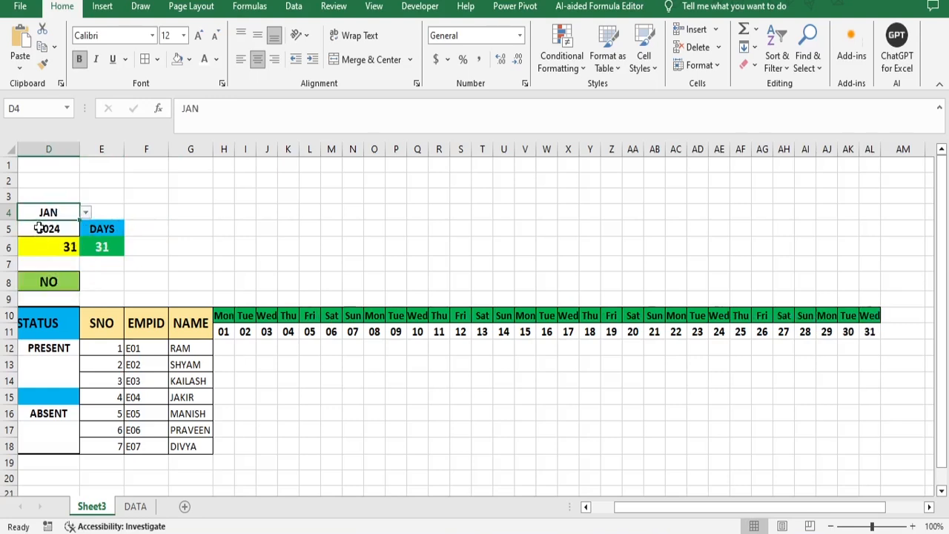
Step: Change H10's weekday formula to =IFERROR(TEXT(H11,"DDD"),"") and fill it across row 10 to AL10
click(223, 316)
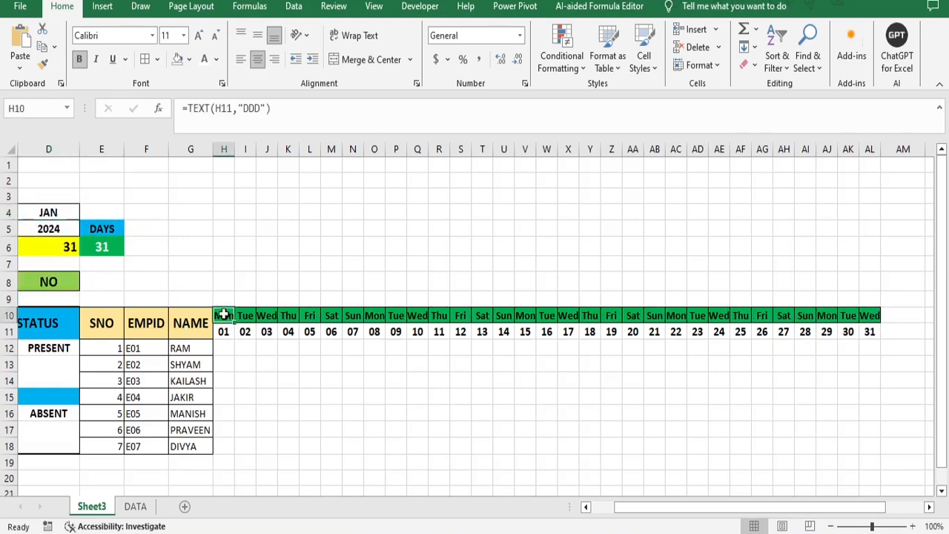
click(198, 107)
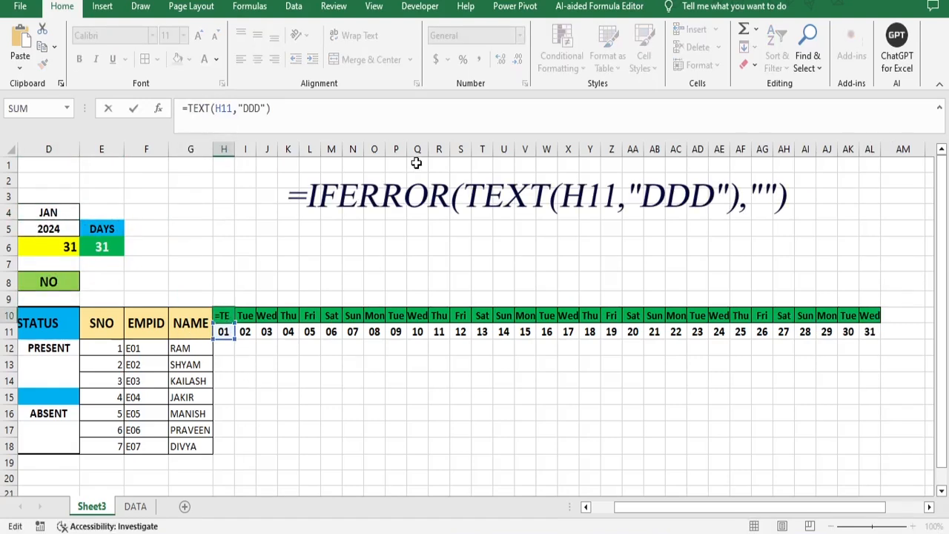
text(IFERR)
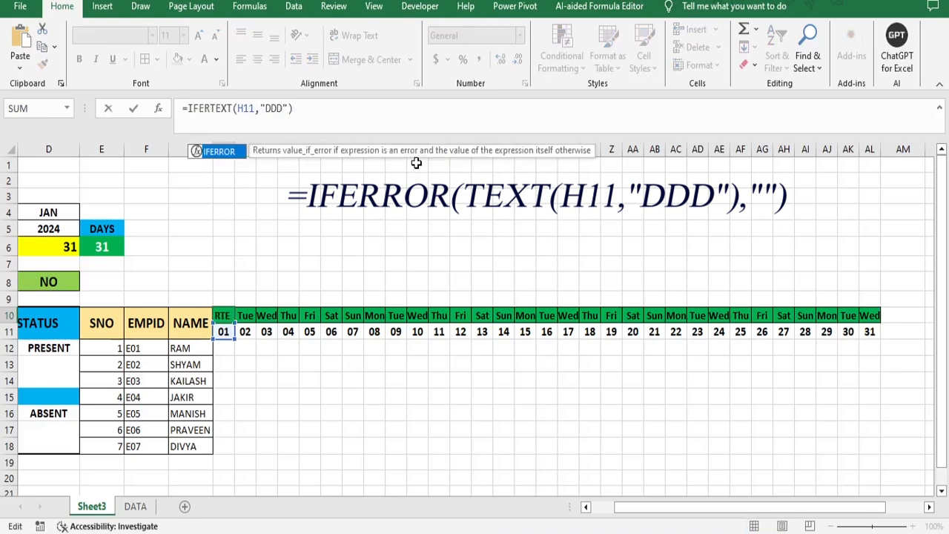
key(Tab)
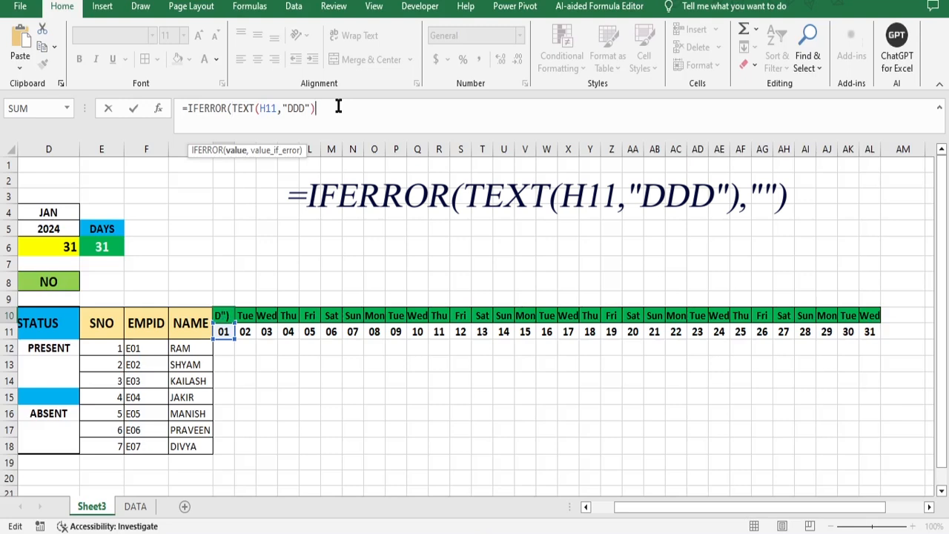
text(,)
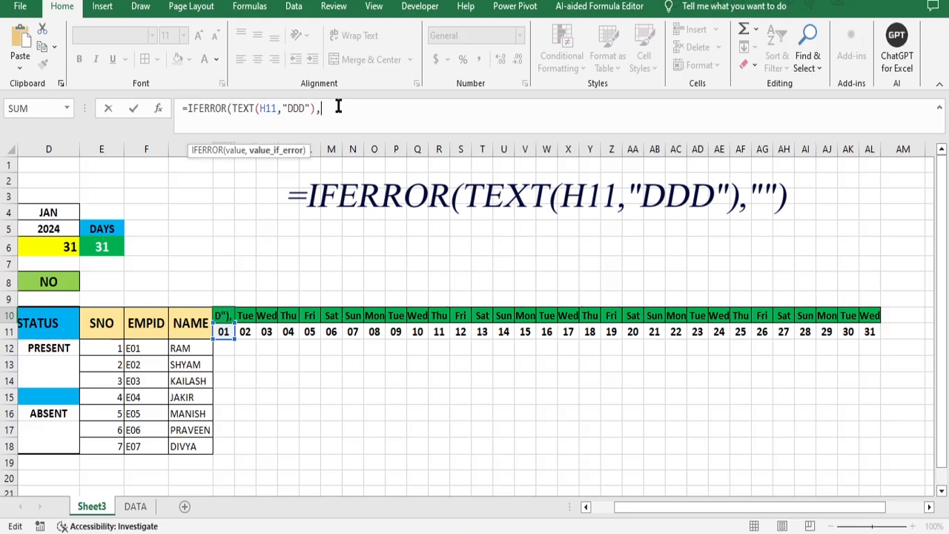
text(""))
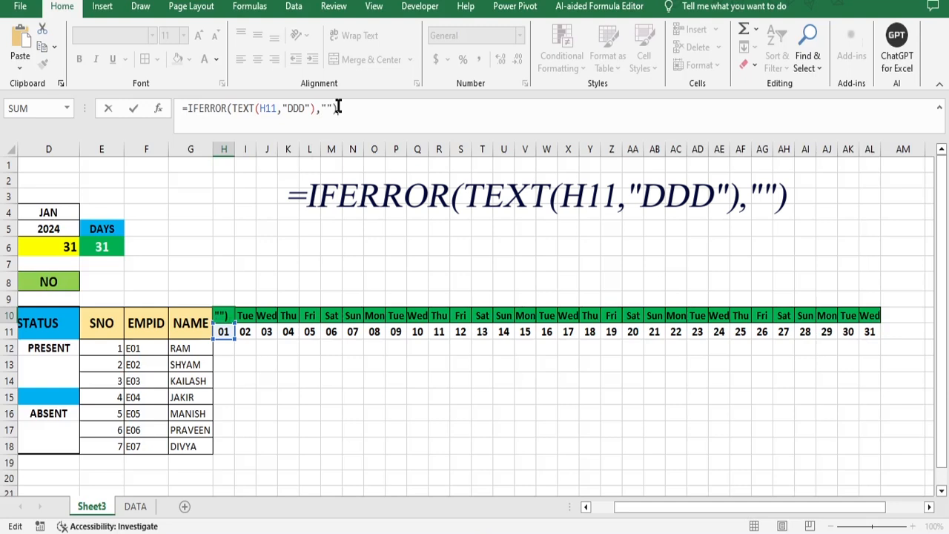
key(Return)
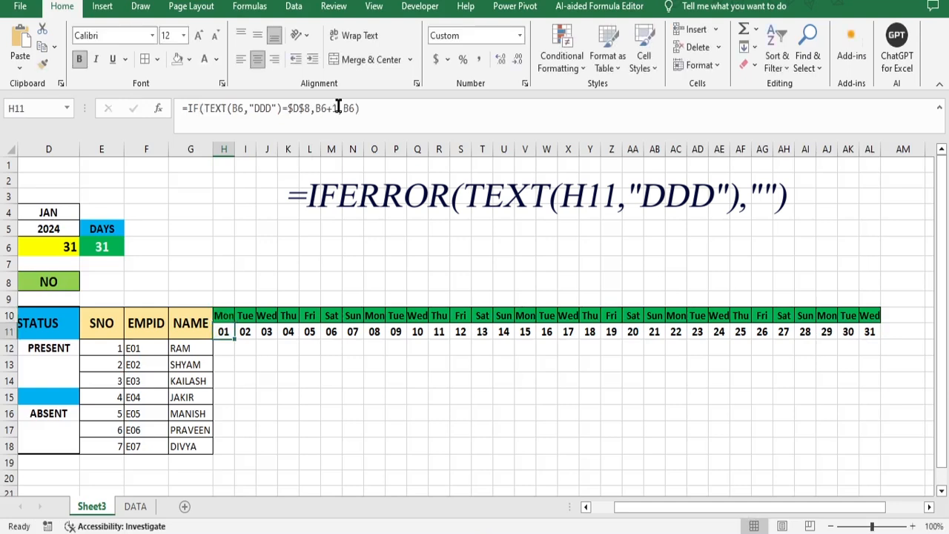
click(227, 318)
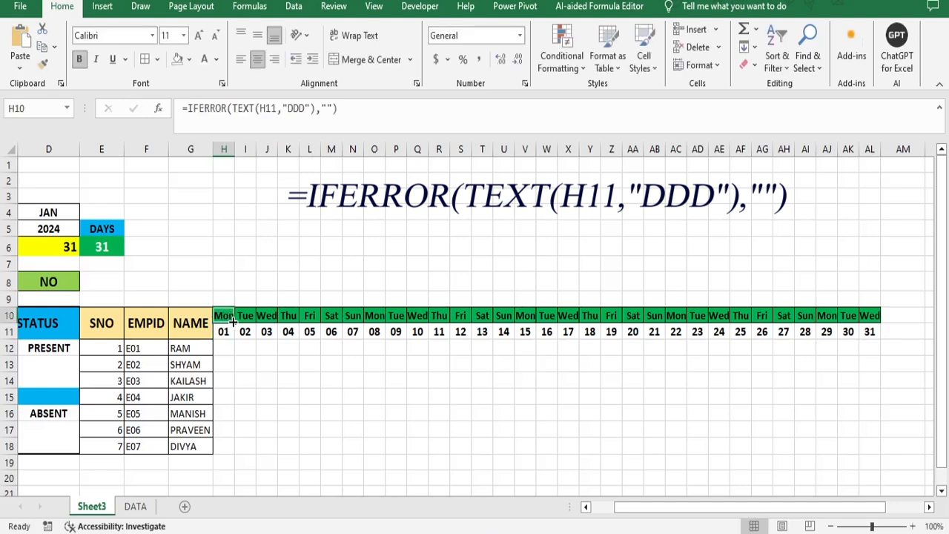
drag(233, 321, 879, 315)
Step: Wrap I11's date formula in IFERROR with "" as the error value and fill it across row 11 to AL11
click(223, 334)
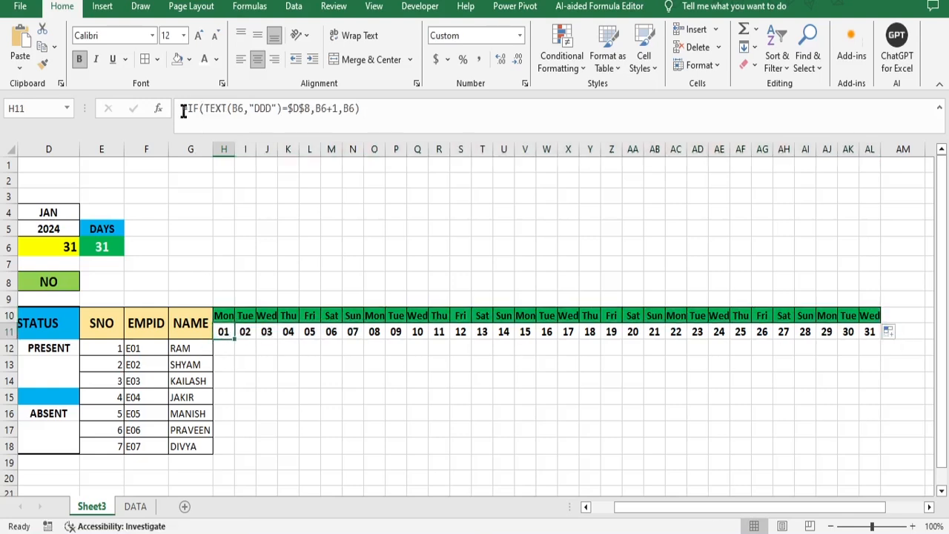
click(249, 333)
click(188, 109)
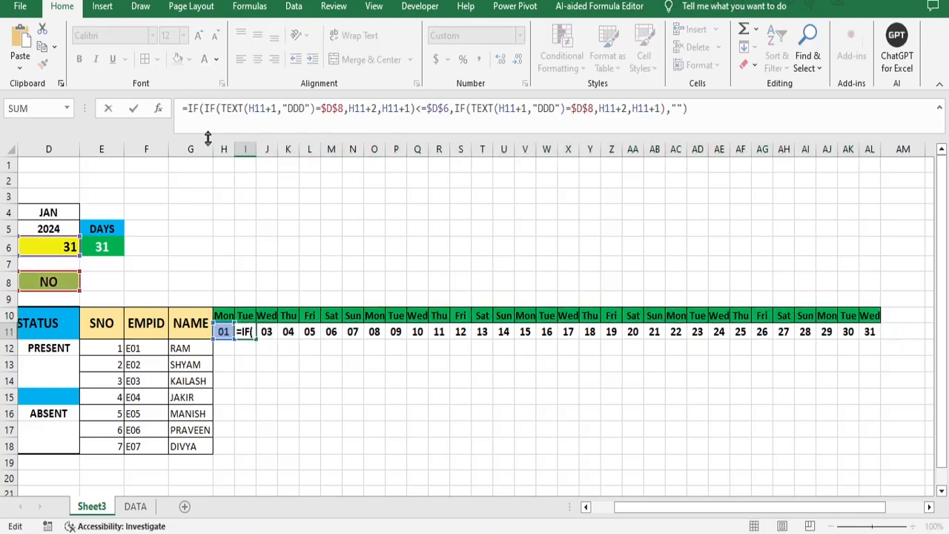
text(IFE)
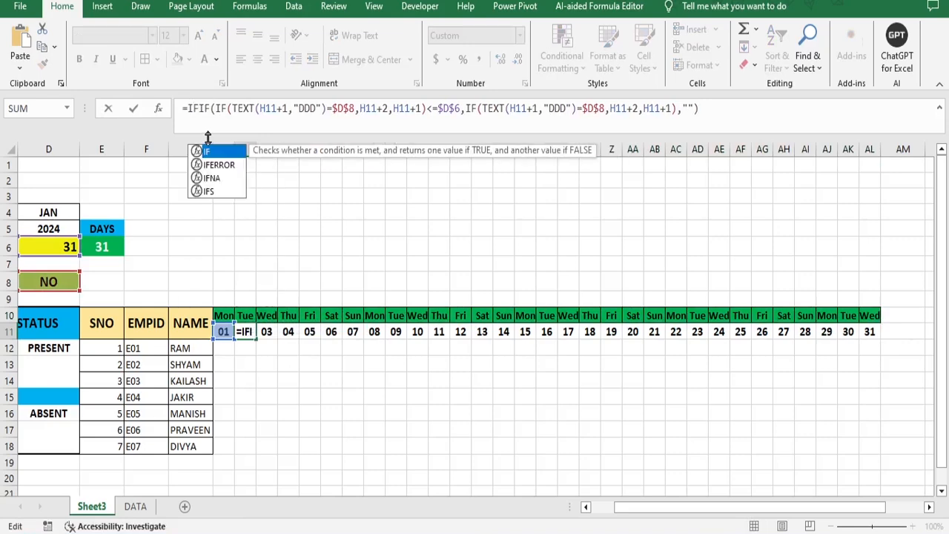
key(Tab)
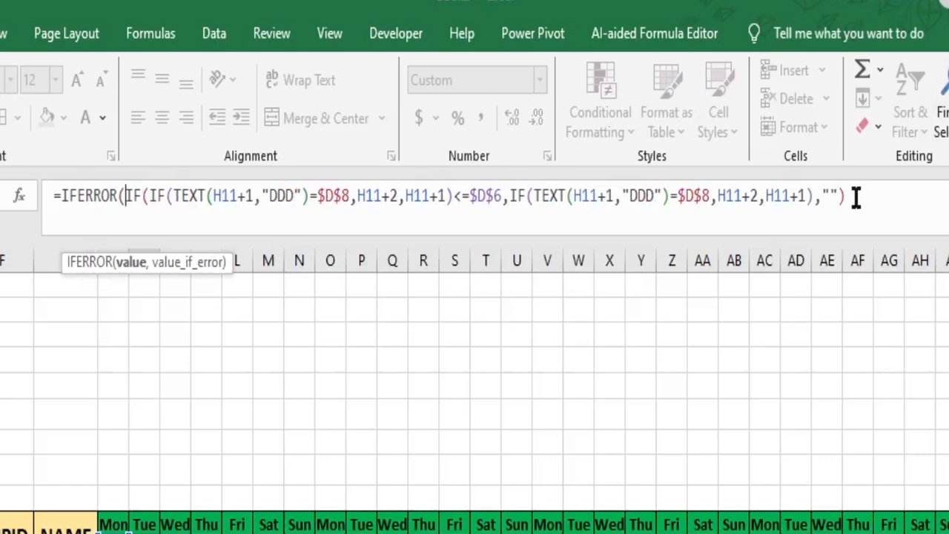
text(,)
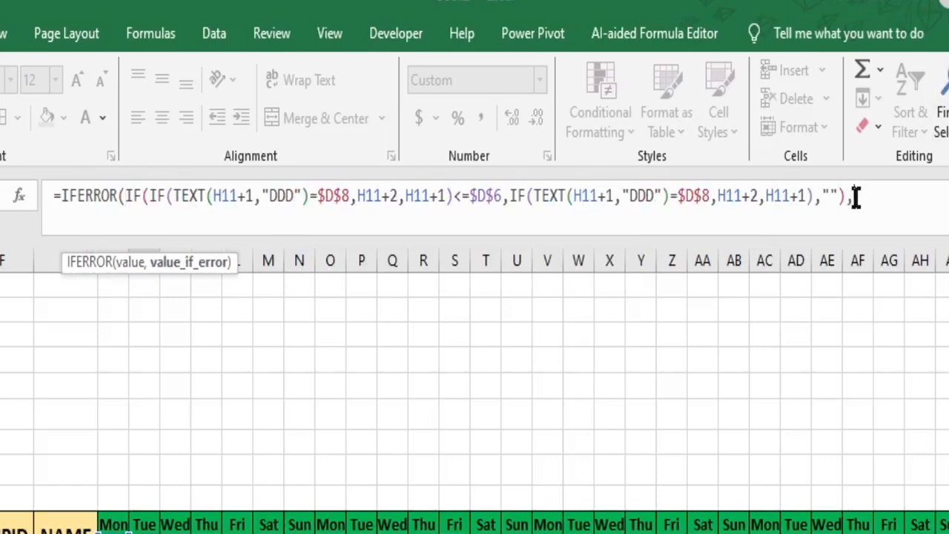
text(" ))
key(Return)
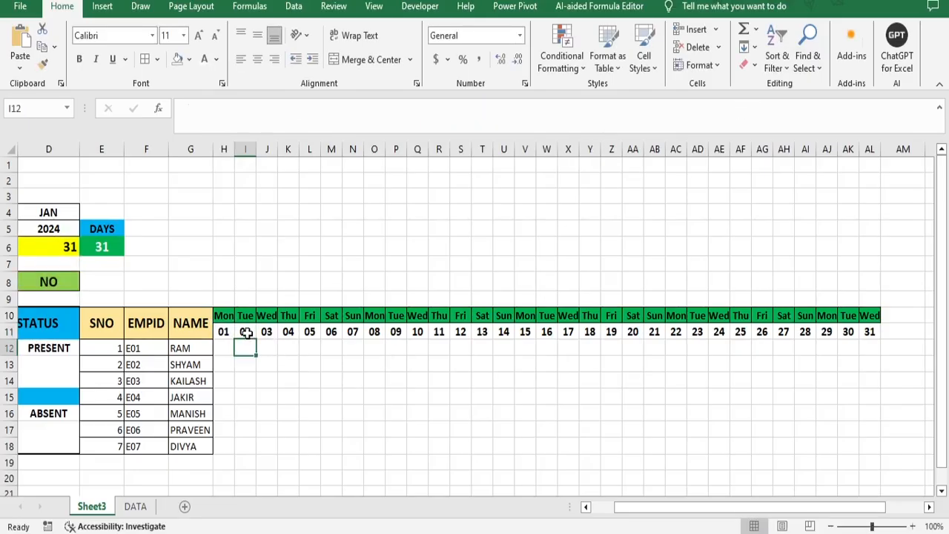
click(246, 333)
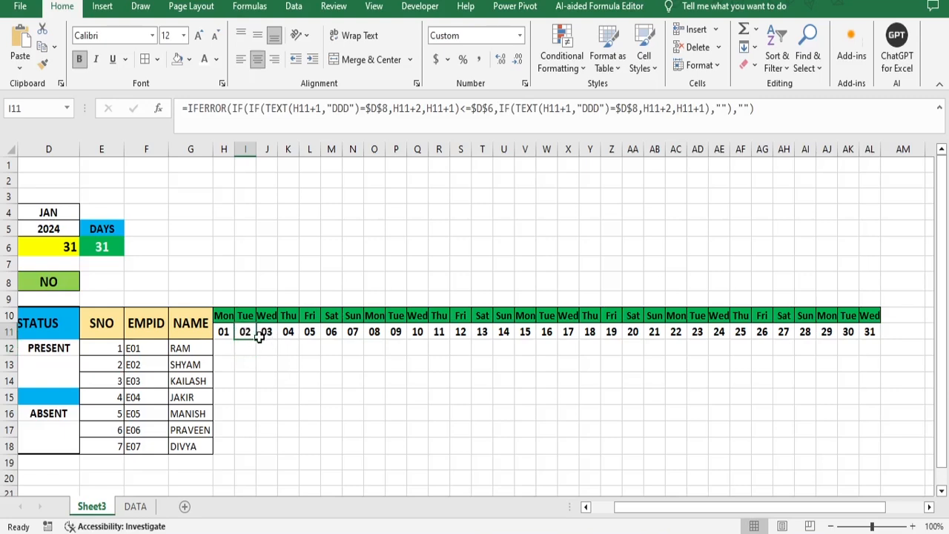
drag(255, 338, 876, 320)
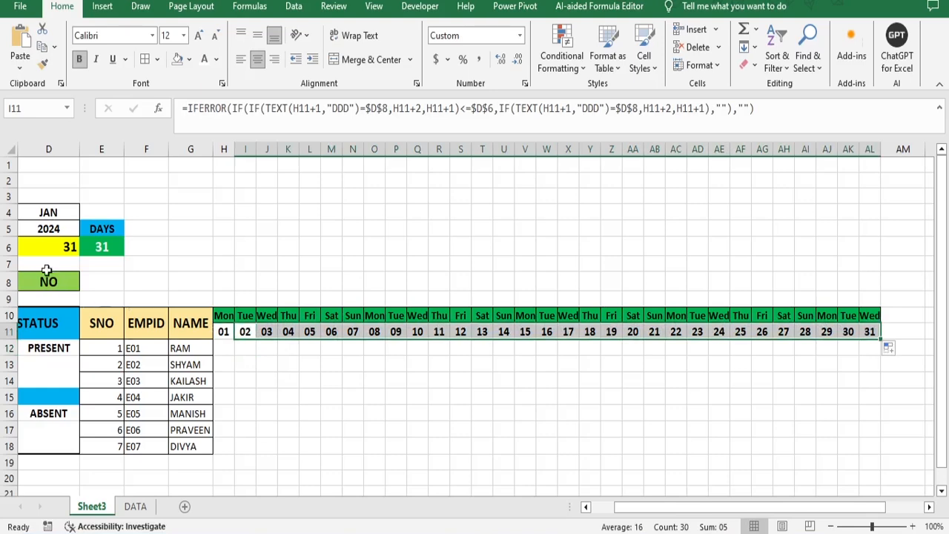
Step: Set the month in D4 to FEB
click(42, 212)
click(87, 214)
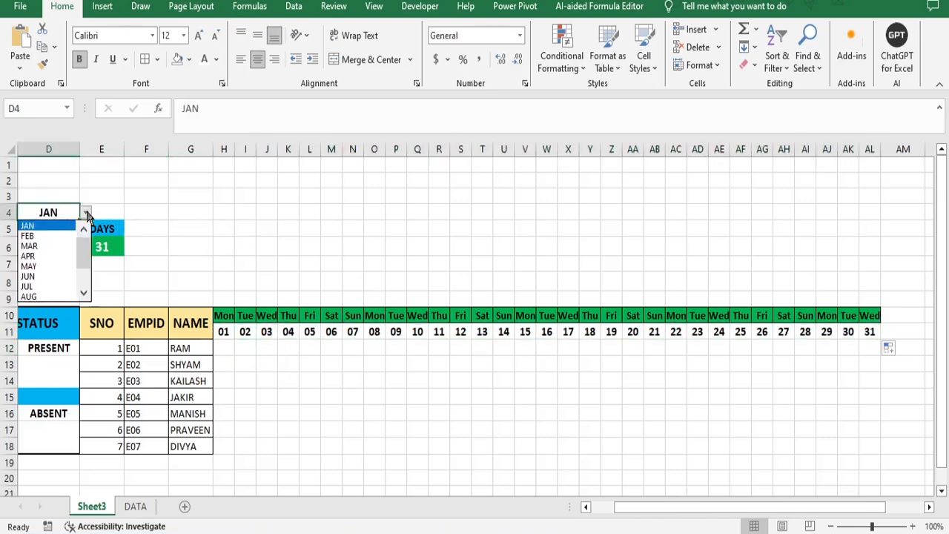
click(46, 237)
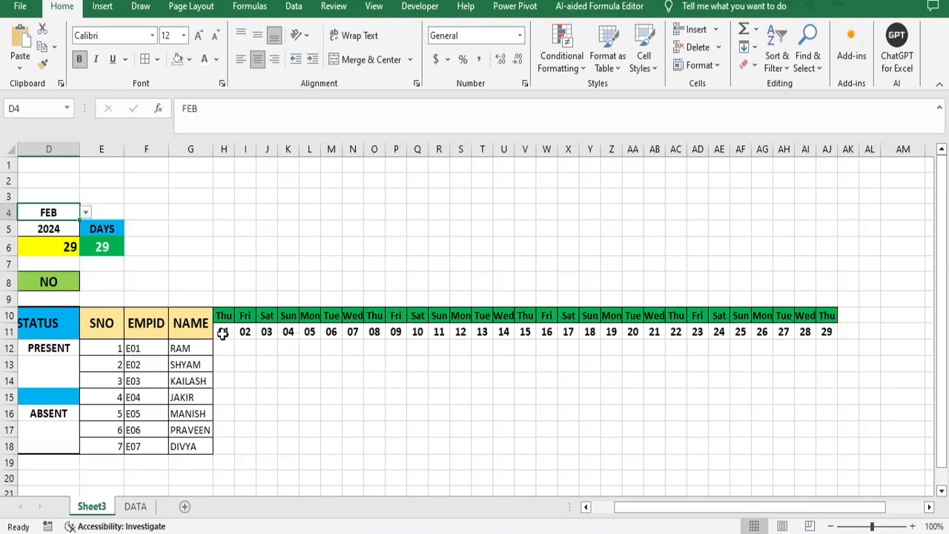
Step: Create a formula-based conditional formatting rule on dates H11:AJ11 with the formula =H$11<>""
drag(223, 334, 827, 331)
click(562, 62)
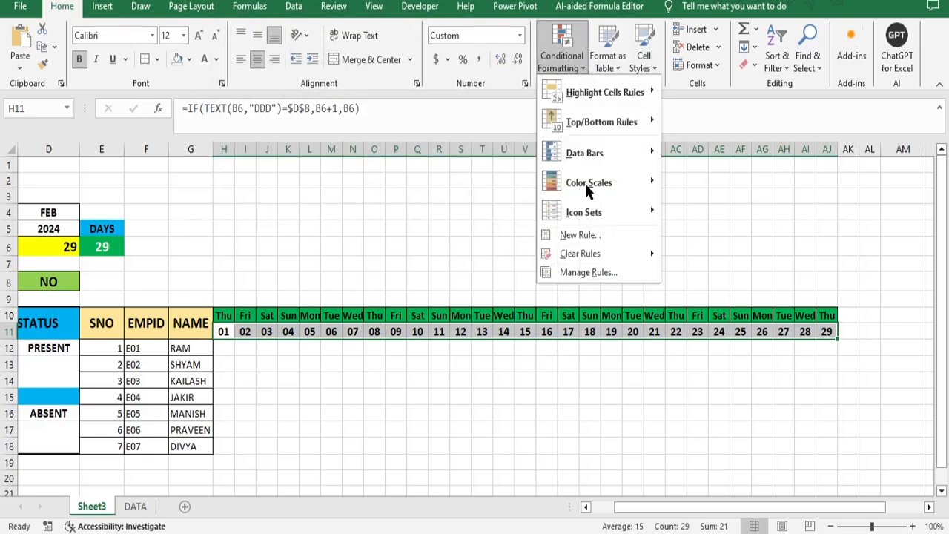
click(571, 235)
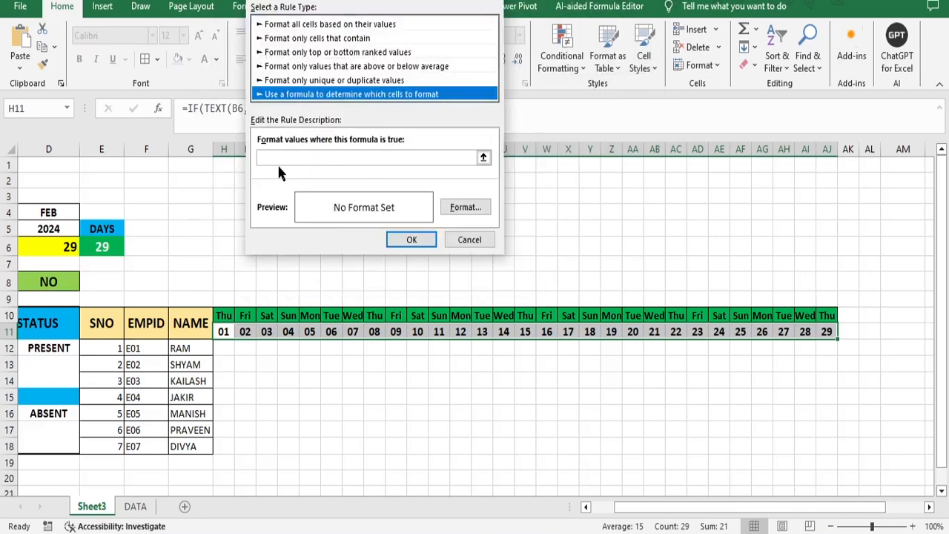
click(279, 157)
text(=)
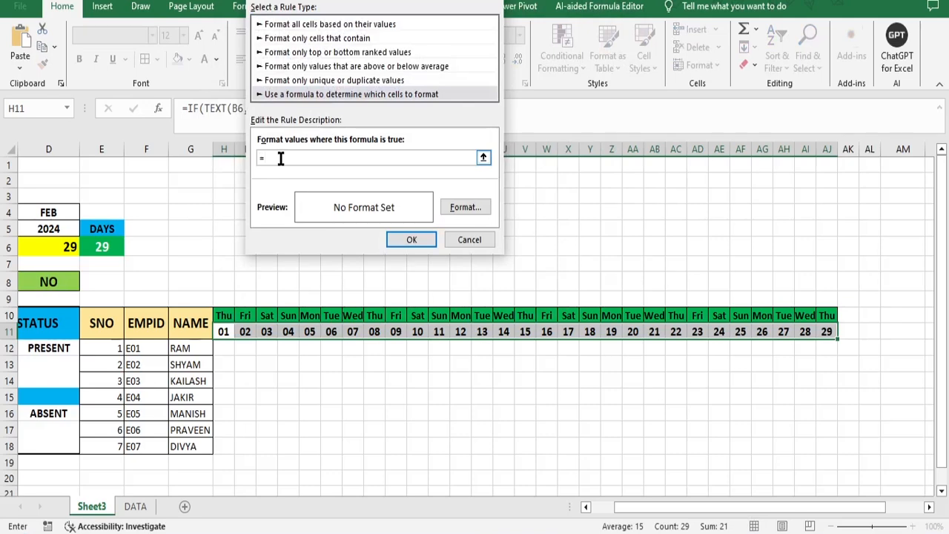
click(221, 331)
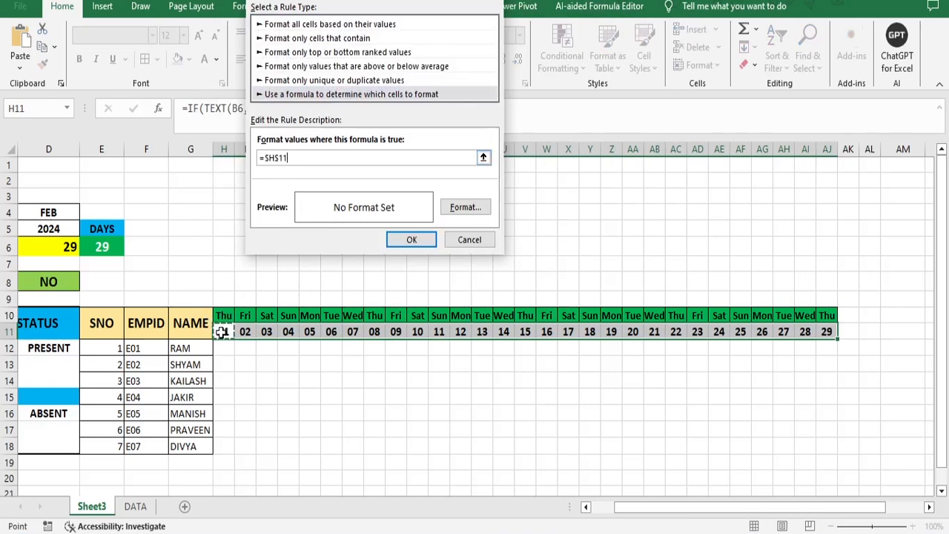
click(272, 157)
key(BackSpace)
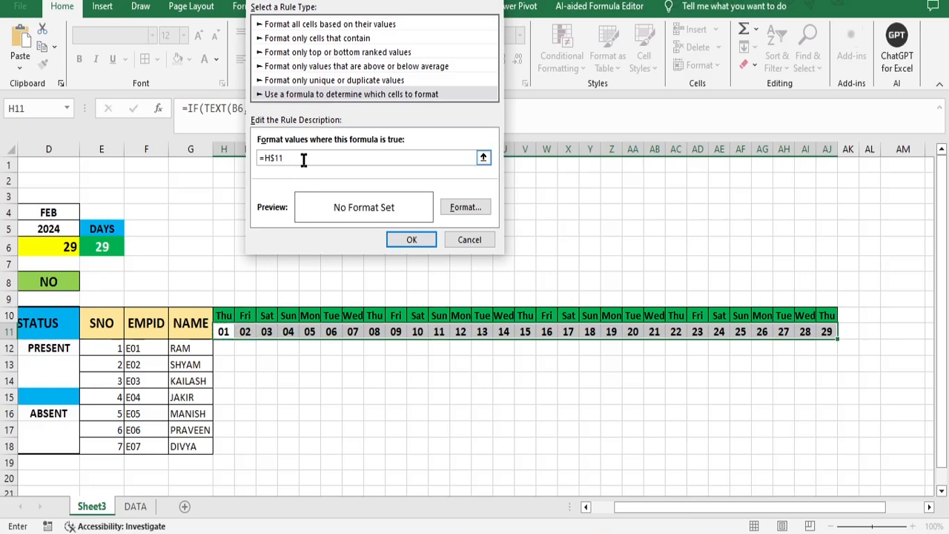
click(303, 157)
Step: Give the date rule's format an orange fill and bold font style
click(464, 209)
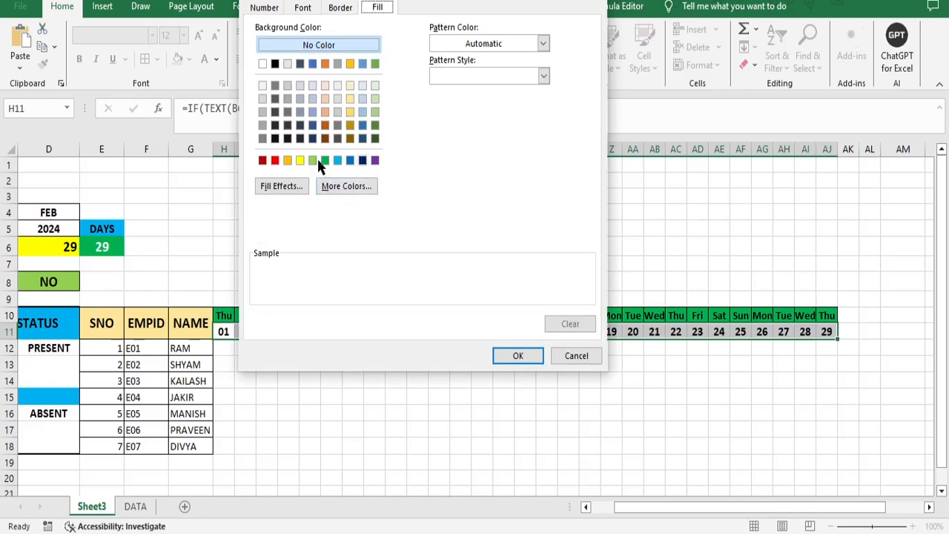
click(288, 160)
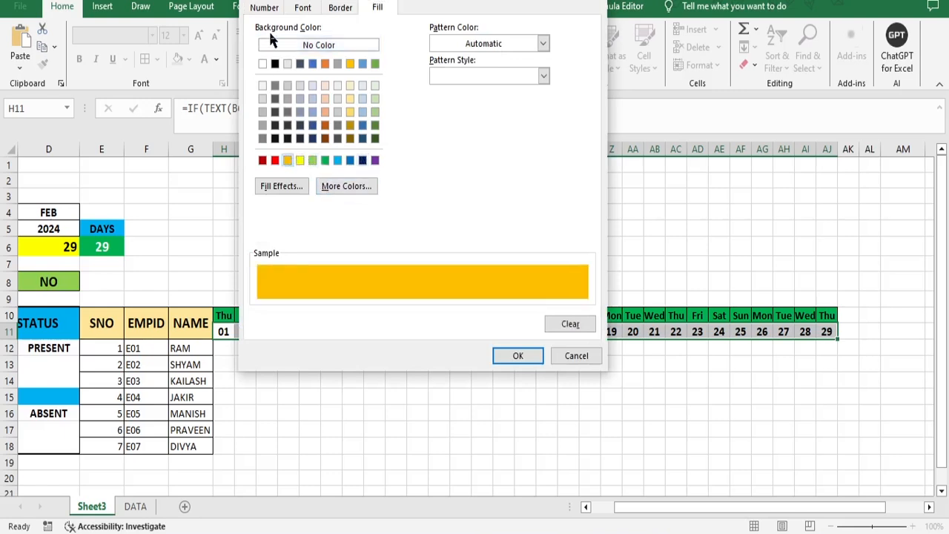
click(302, 9)
click(456, 77)
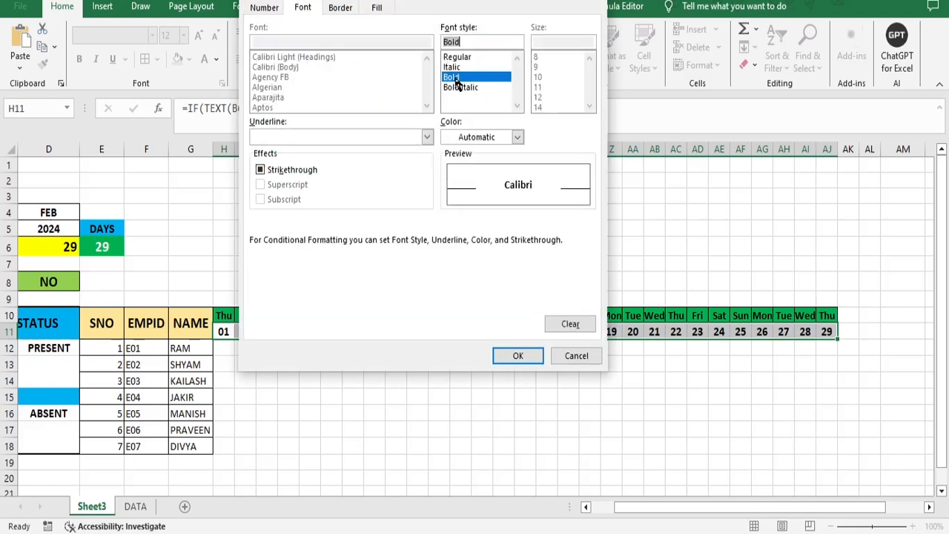
click(379, 7)
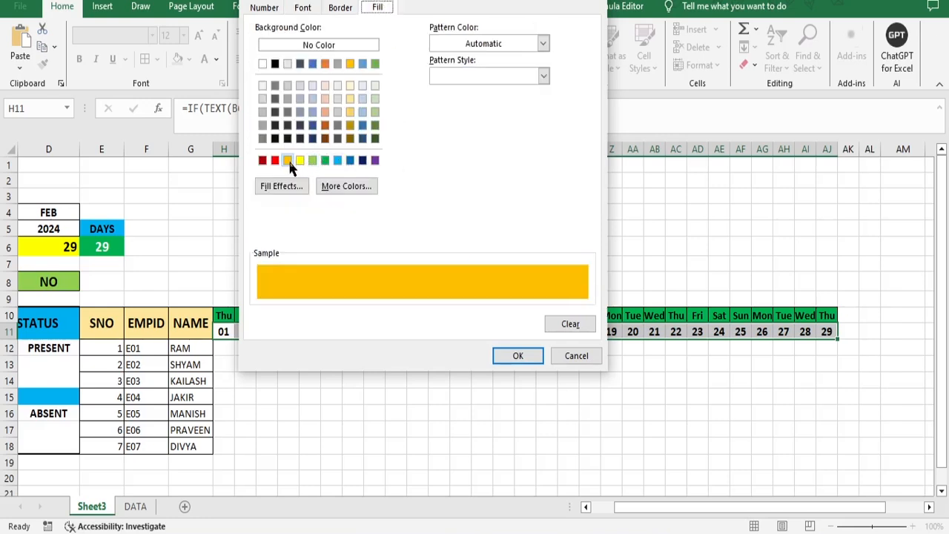
Step: Add borders on all four sides to the date rule's format and apply the rule
click(340, 7)
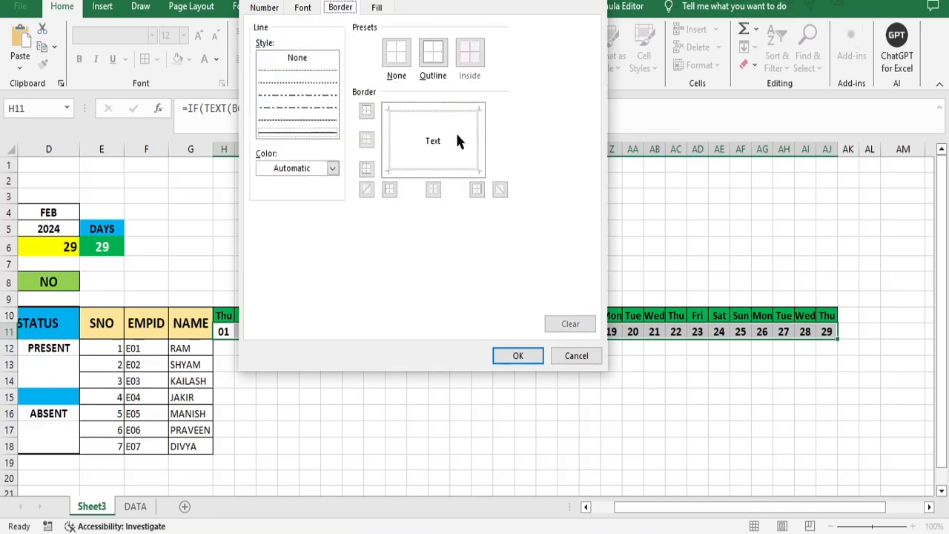
click(406, 111)
click(387, 137)
click(407, 170)
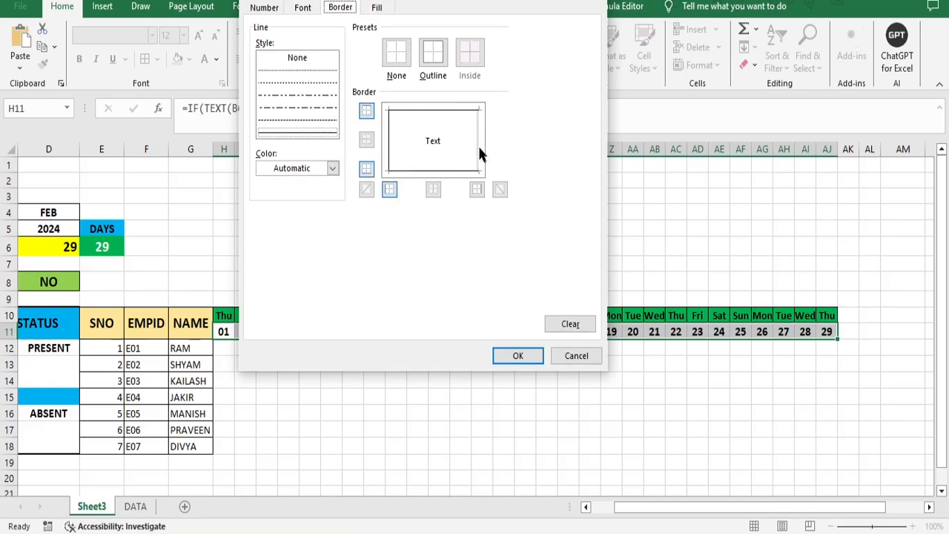
click(477, 148)
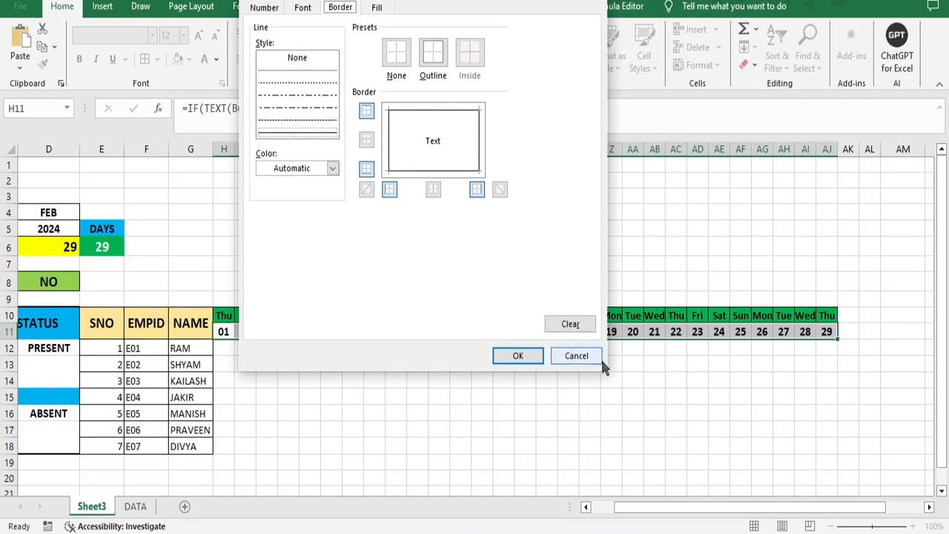
click(528, 359)
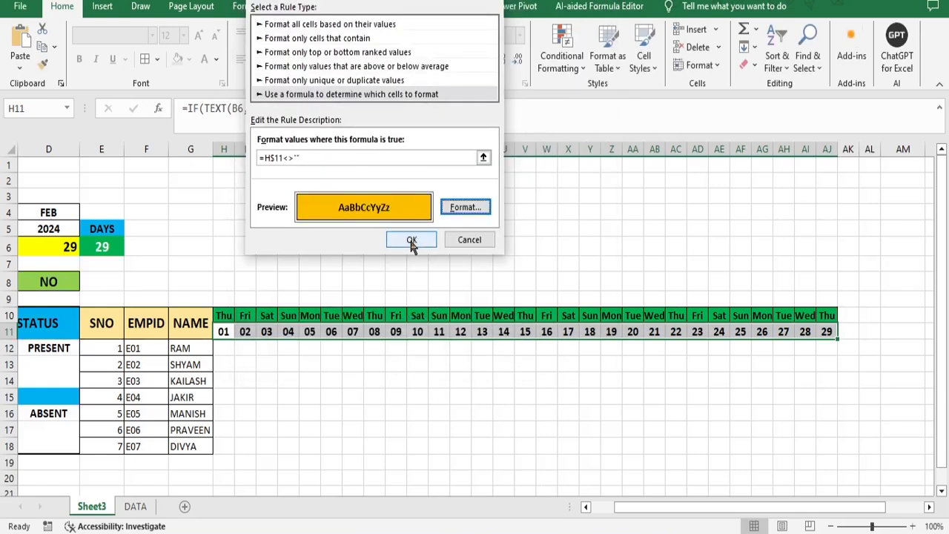
click(411, 238)
click(783, 378)
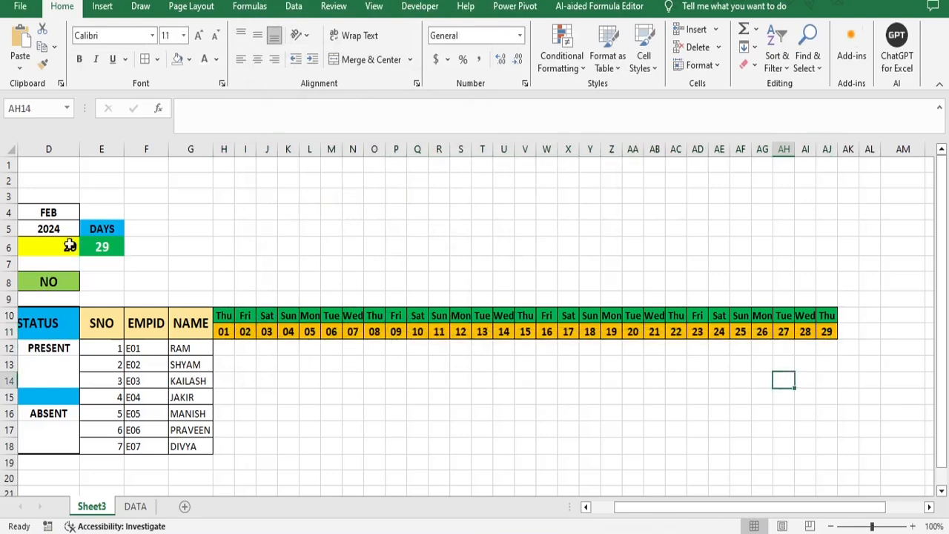
Step: Test the date row's formatting by setting the month in D4 to JAN
click(65, 213)
click(86, 213)
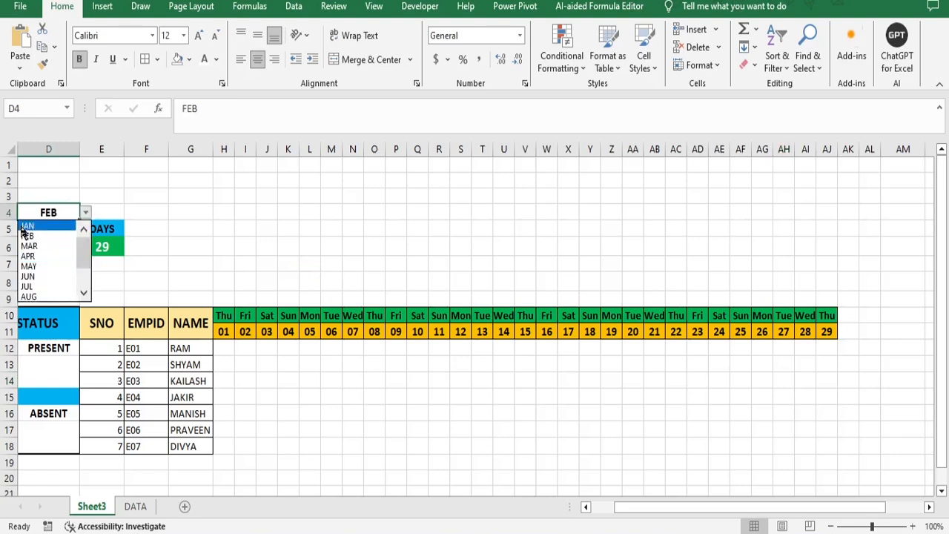
click(26, 227)
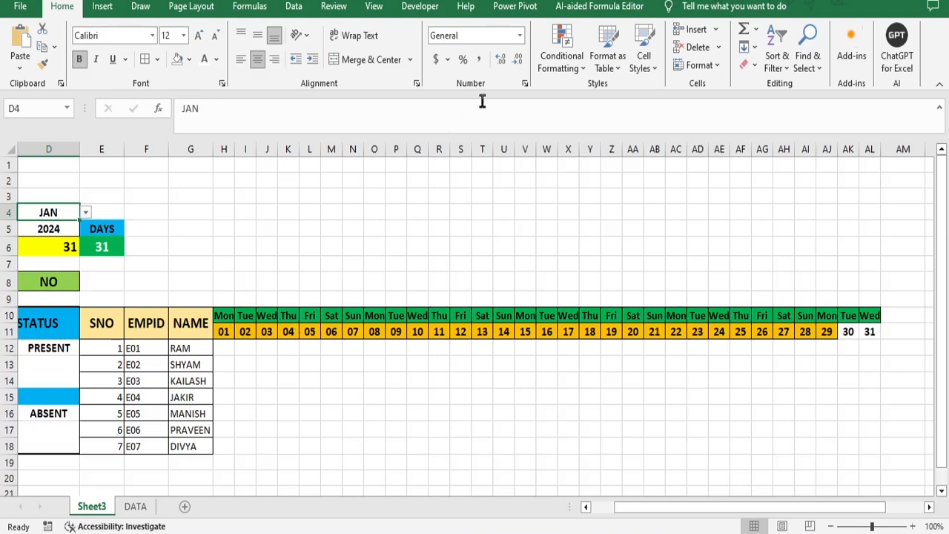
click(582, 74)
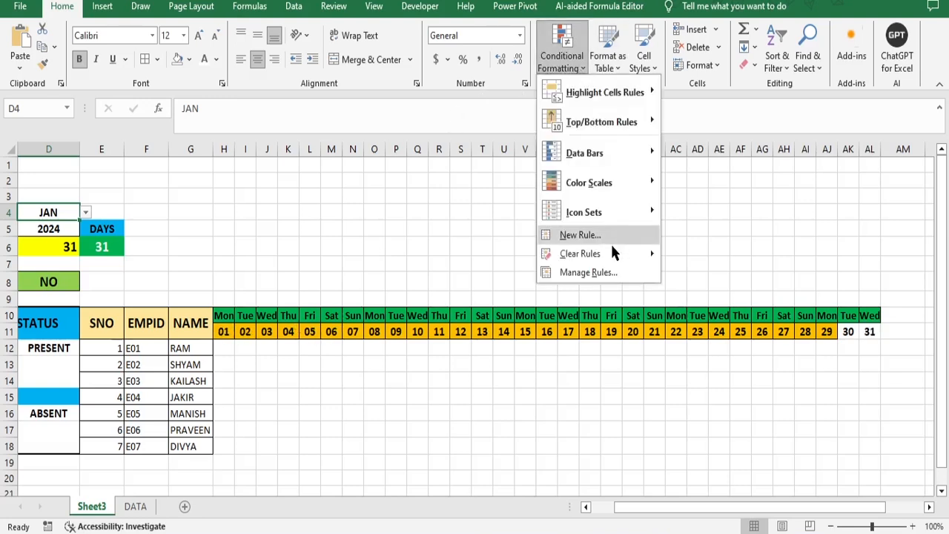
click(599, 271)
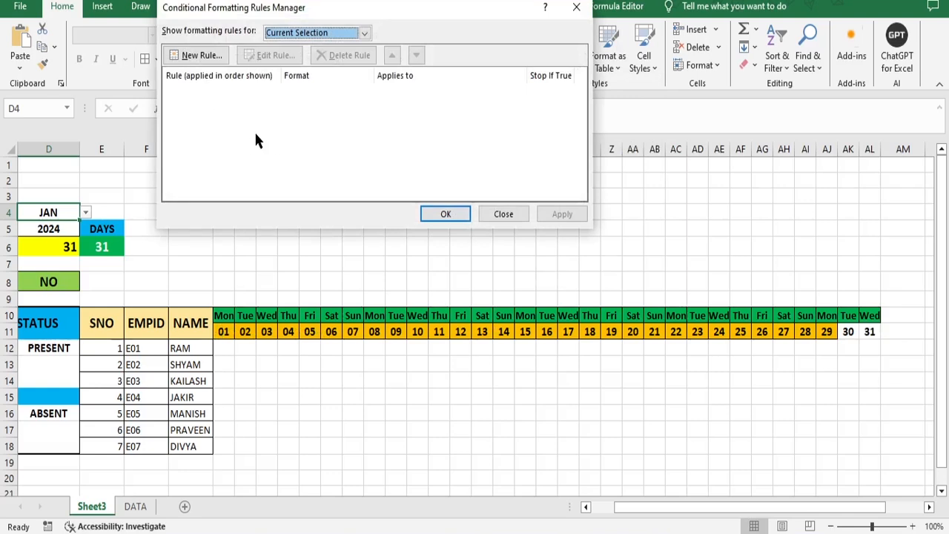
click(503, 216)
Step: Extend the date row's conditional formatting rule to apply to =$H$11:$AL$11
drag(223, 331, 827, 332)
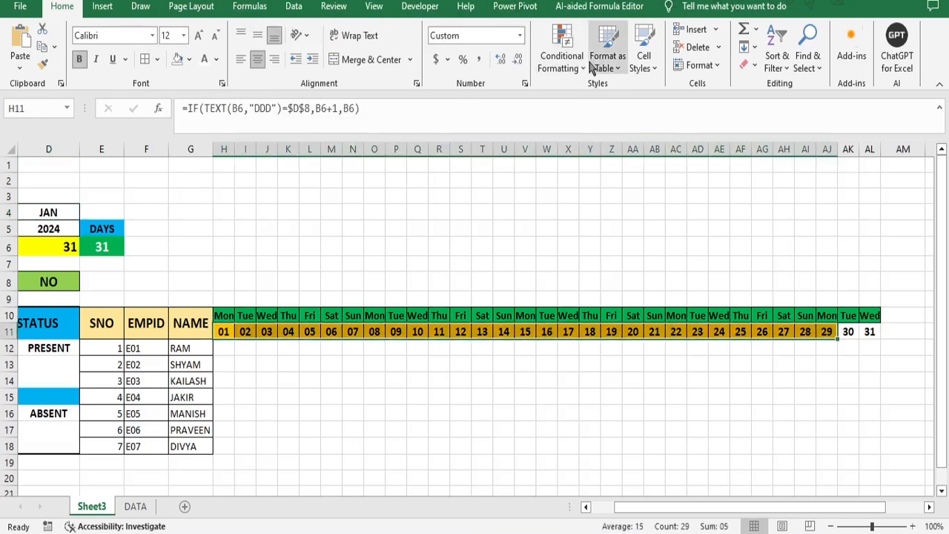
click(562, 59)
click(589, 273)
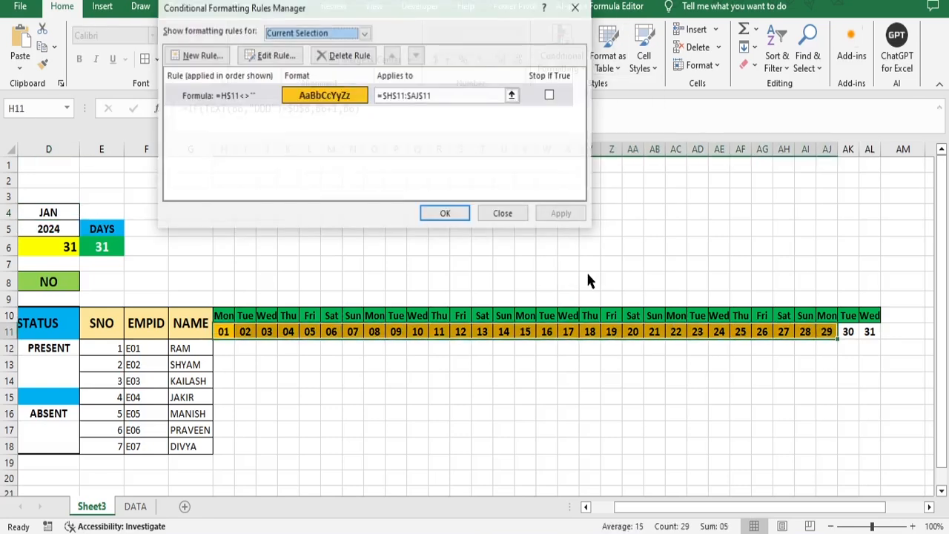
click(423, 95)
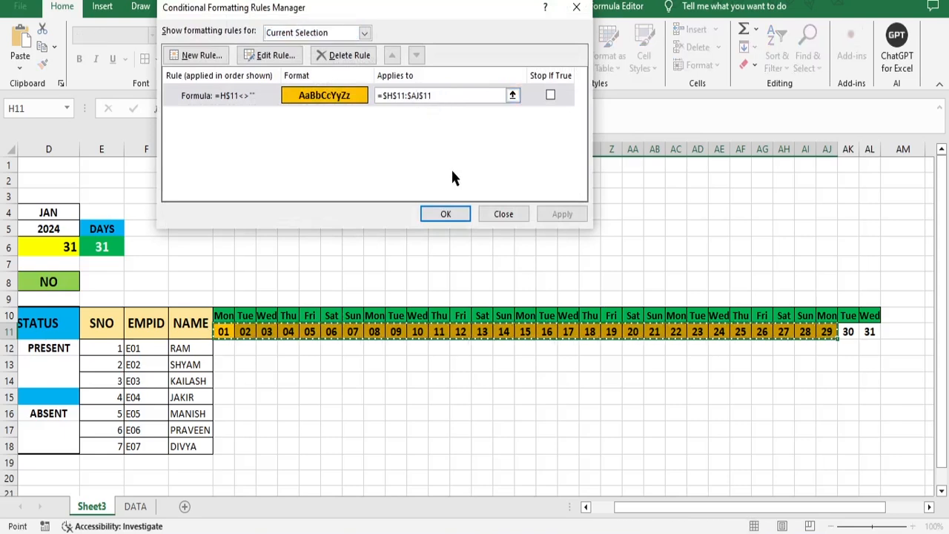
key(BackSpace)
text(L)
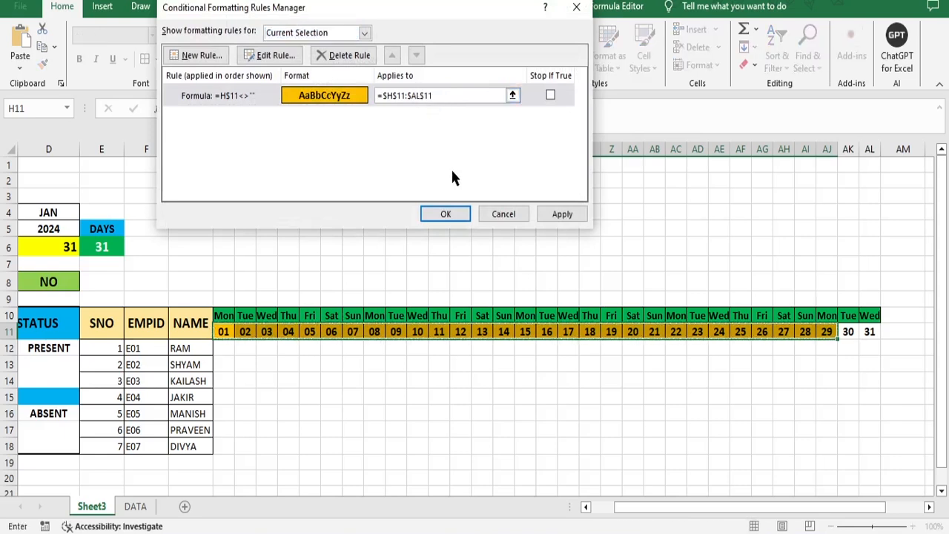
click(562, 214)
click(445, 214)
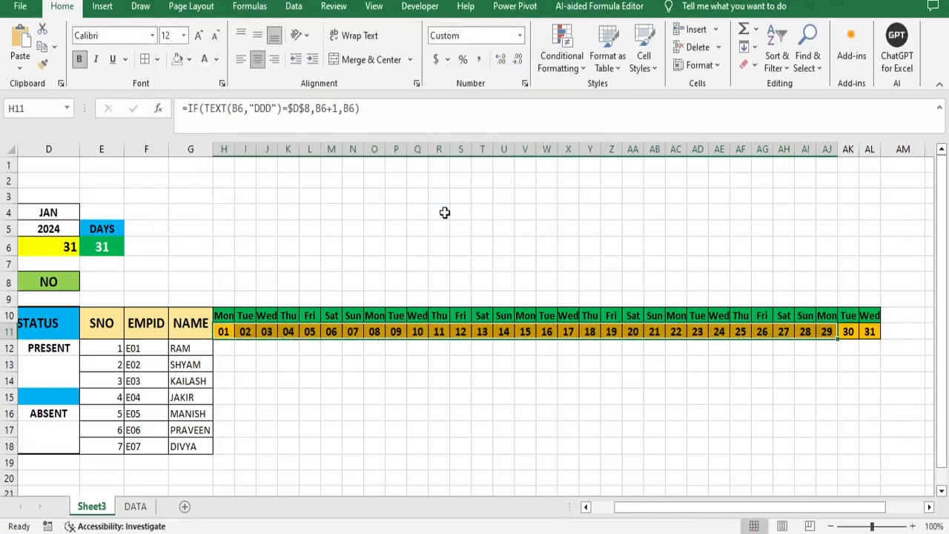
click(845, 414)
Step: Check the extended date formatting by setting the month in D4 to FEB
click(67, 212)
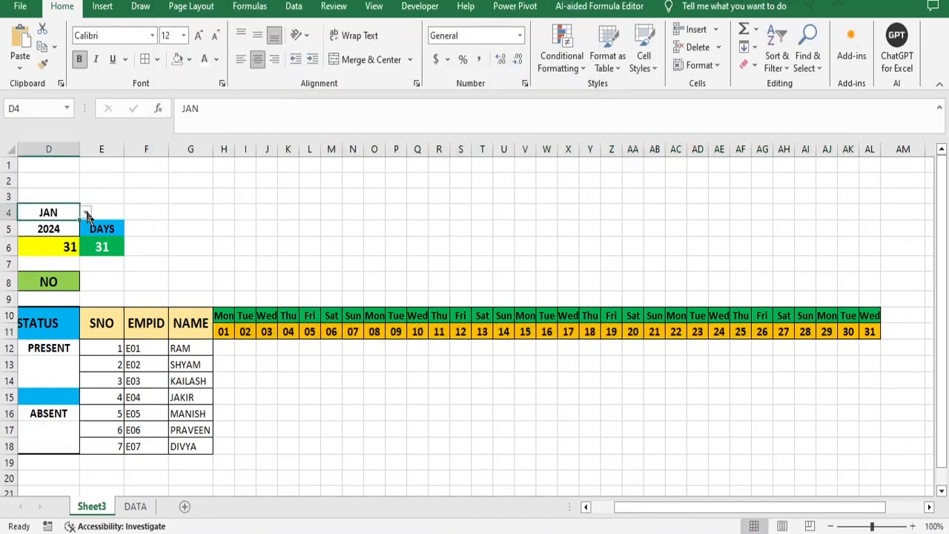
click(85, 212)
click(30, 236)
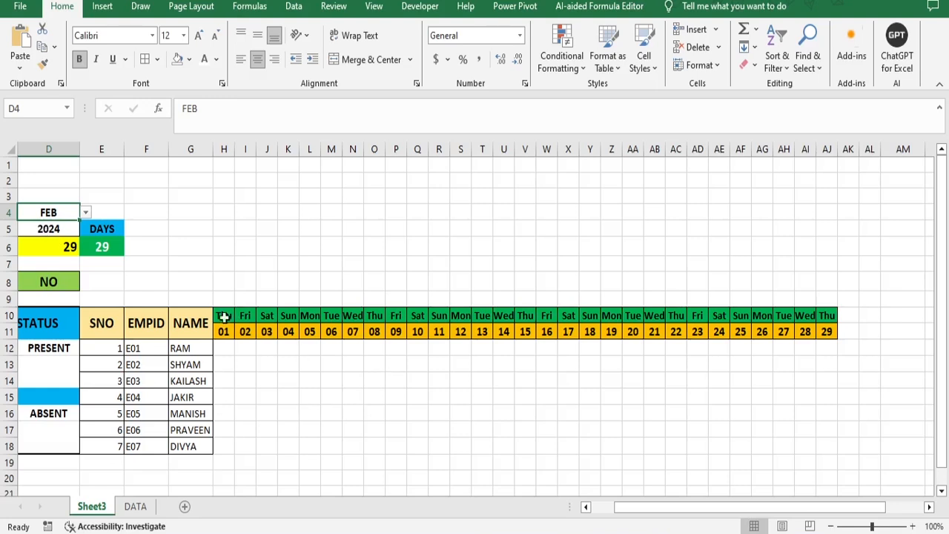
Step: Set the month in D4 to JAN so the headers span a full 31-day month
drag(224, 318, 837, 438)
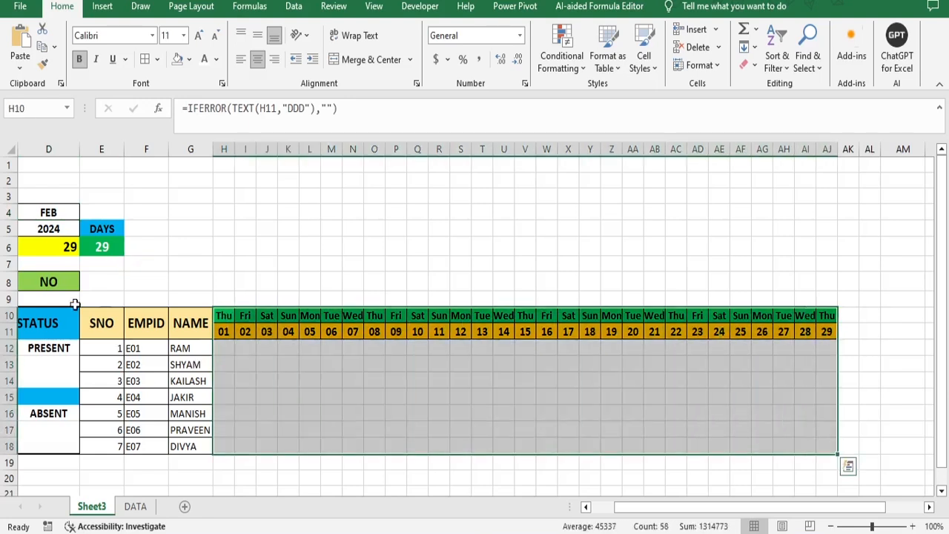
click(74, 212)
click(86, 212)
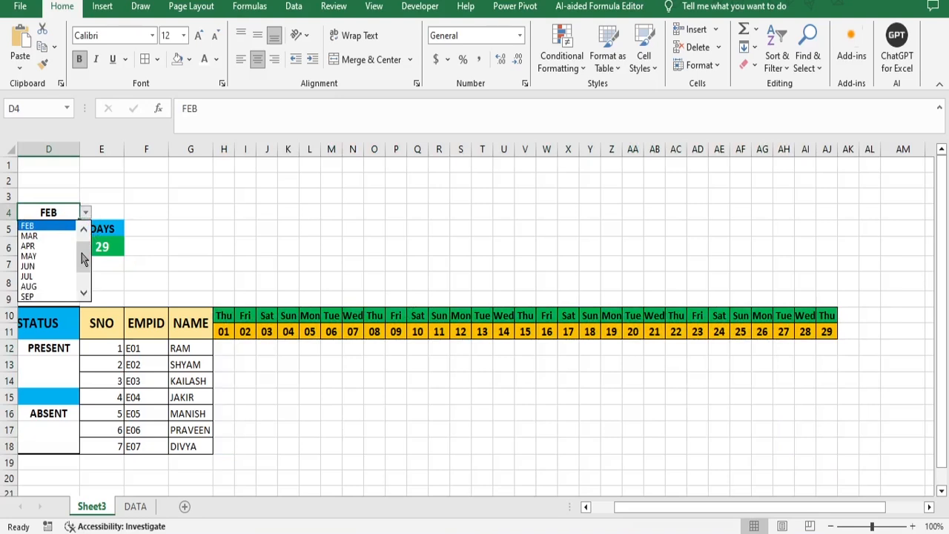
click(43, 230)
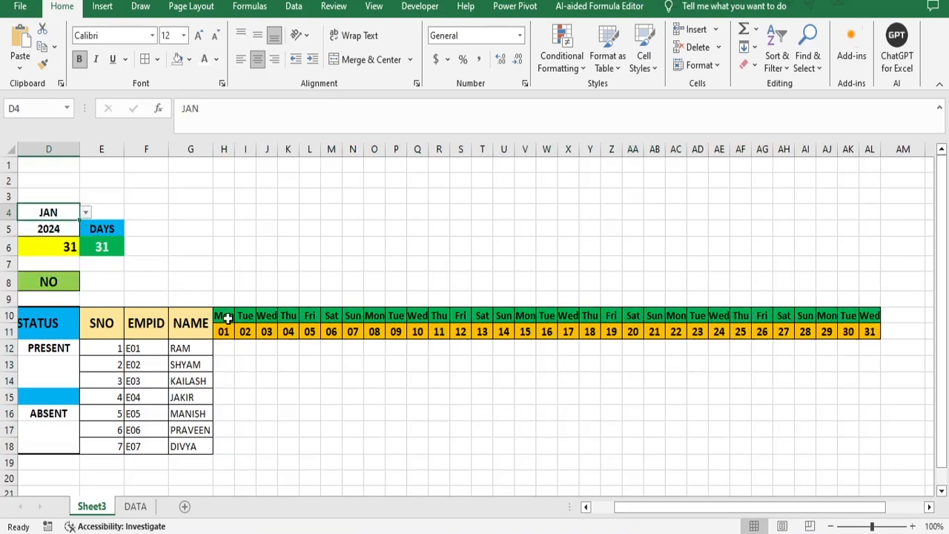
Step: Highlight dates occurring Today in H10:AL18 with Yellow Fill with Dark Yellow Text
drag(227, 314, 878, 450)
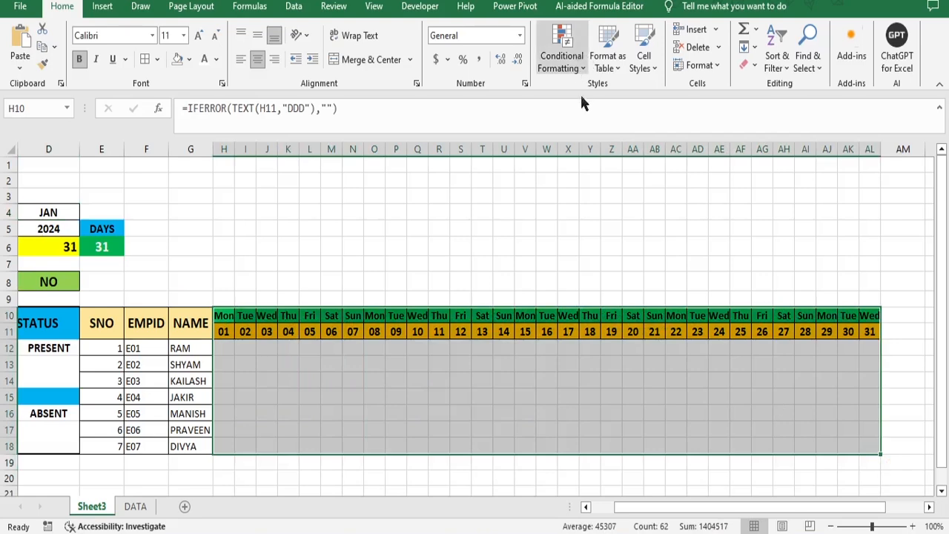
click(582, 68)
mouse_move(627, 97)
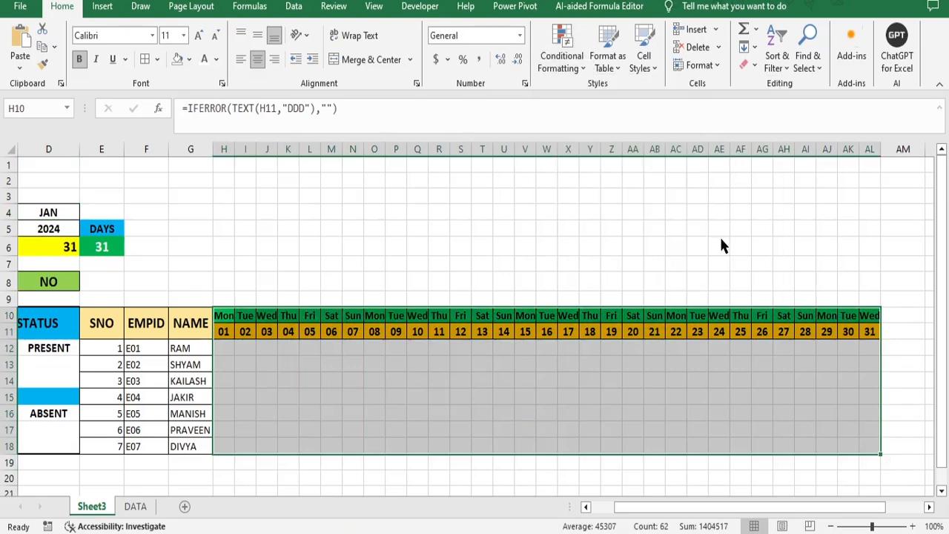
click(720, 240)
click(325, 102)
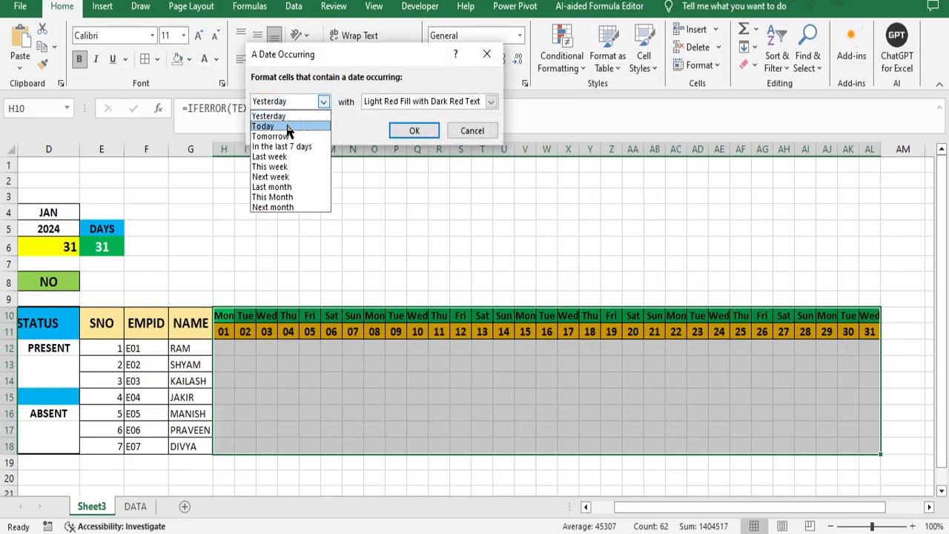
click(289, 125)
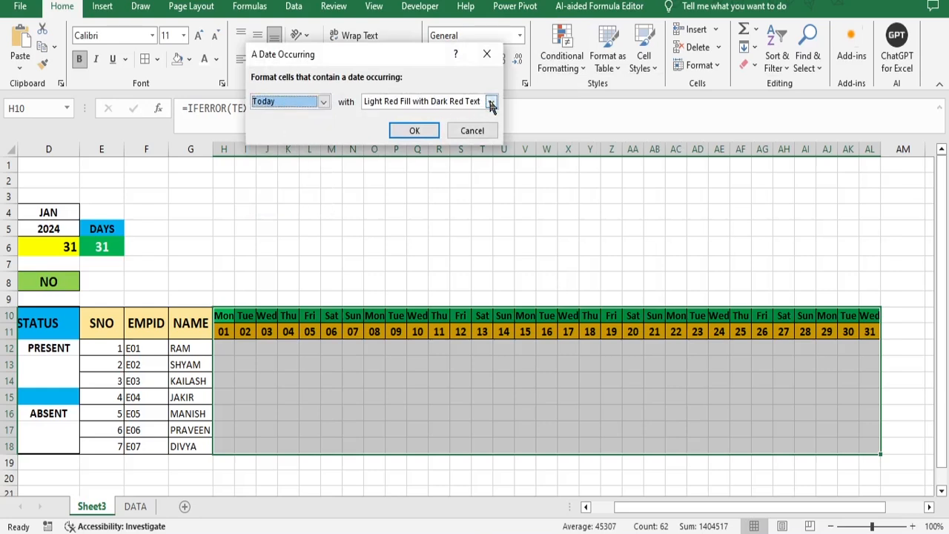
click(491, 102)
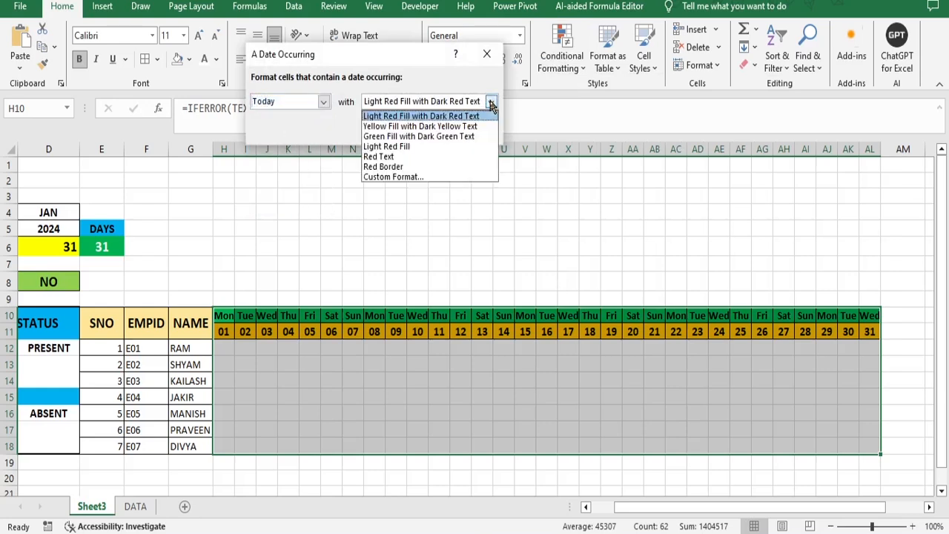
click(442, 127)
click(418, 129)
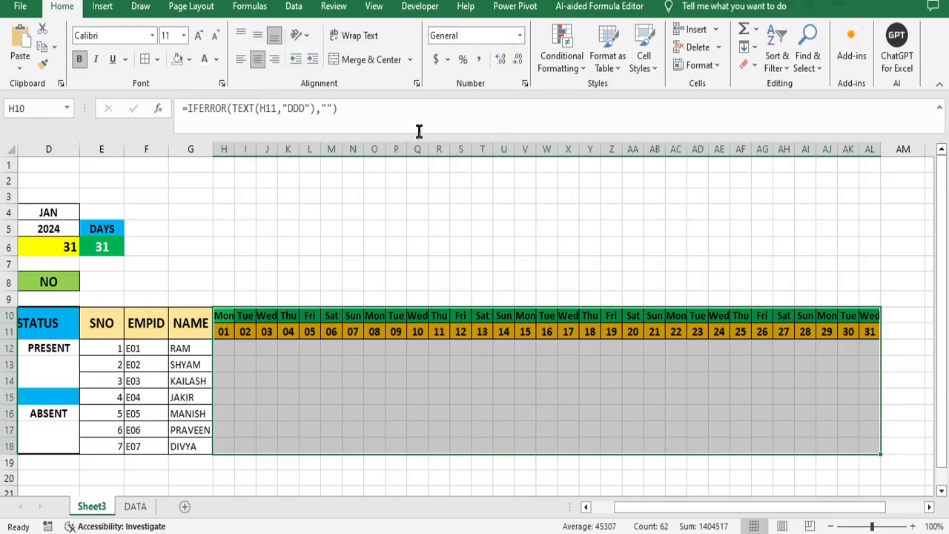
Step: Test the Today highlighting by setting the month in D4 to JUN
click(46, 213)
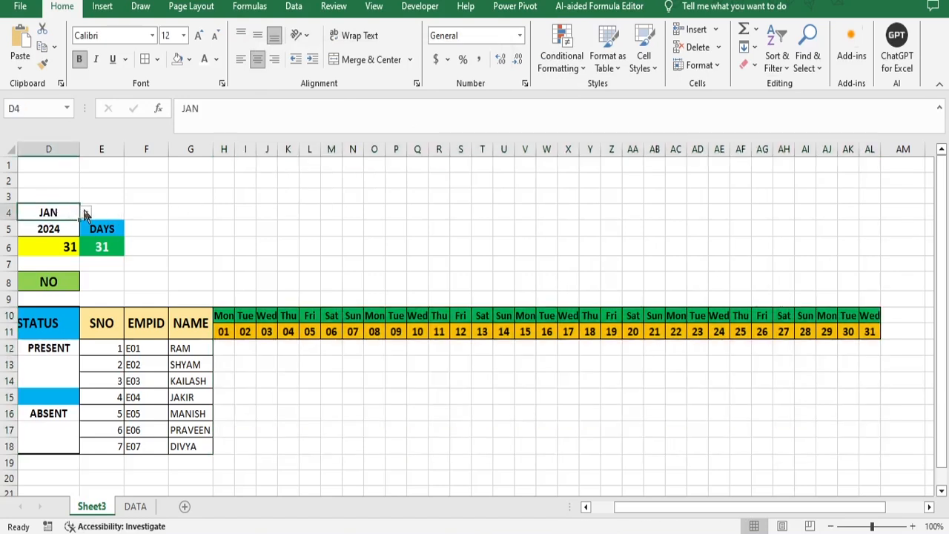
click(86, 213)
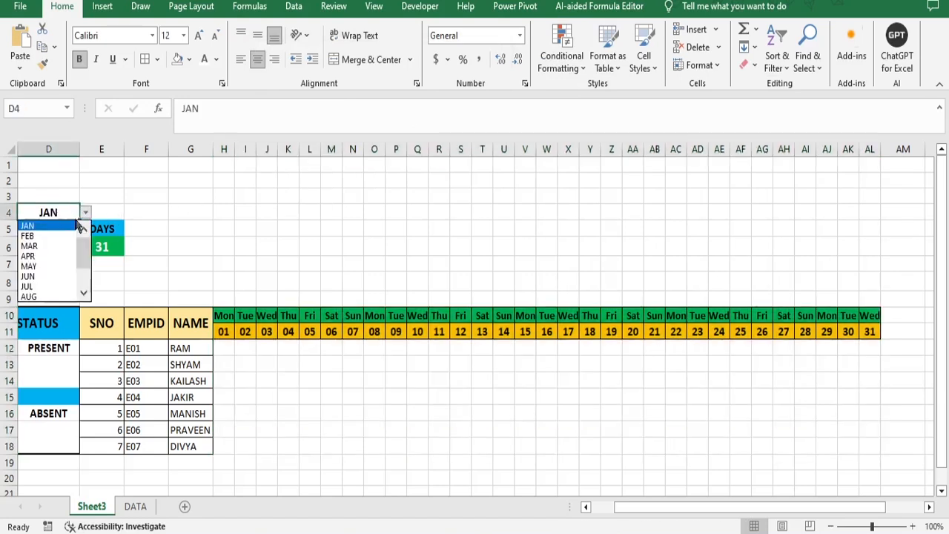
click(50, 278)
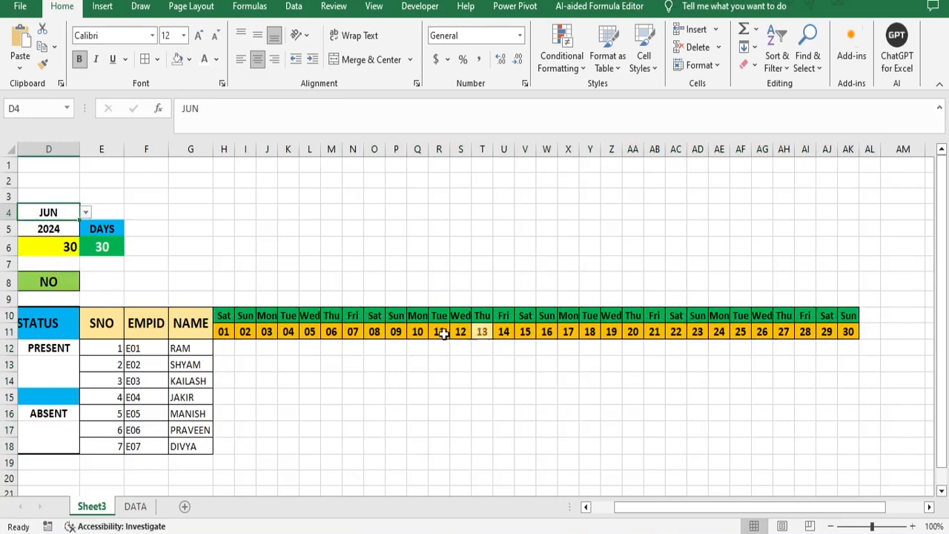
click(584, 69)
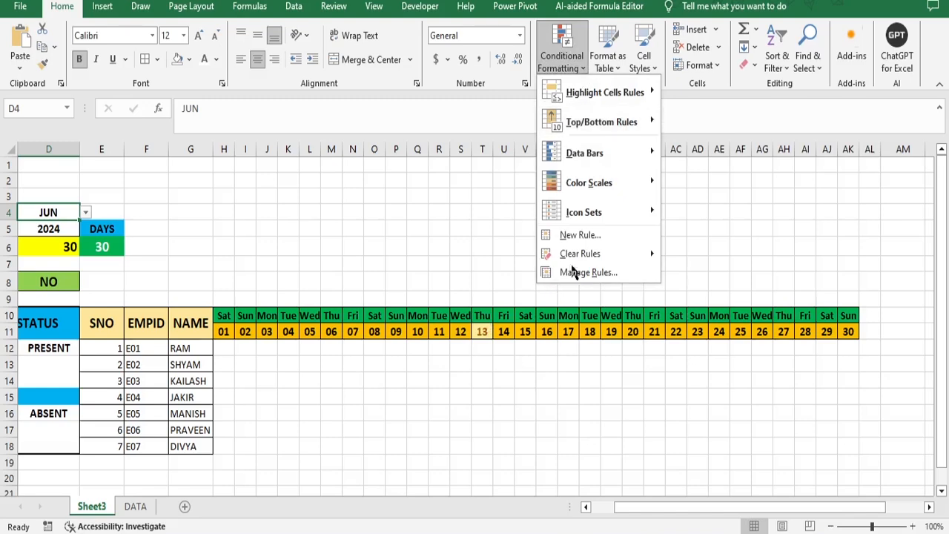
click(585, 271)
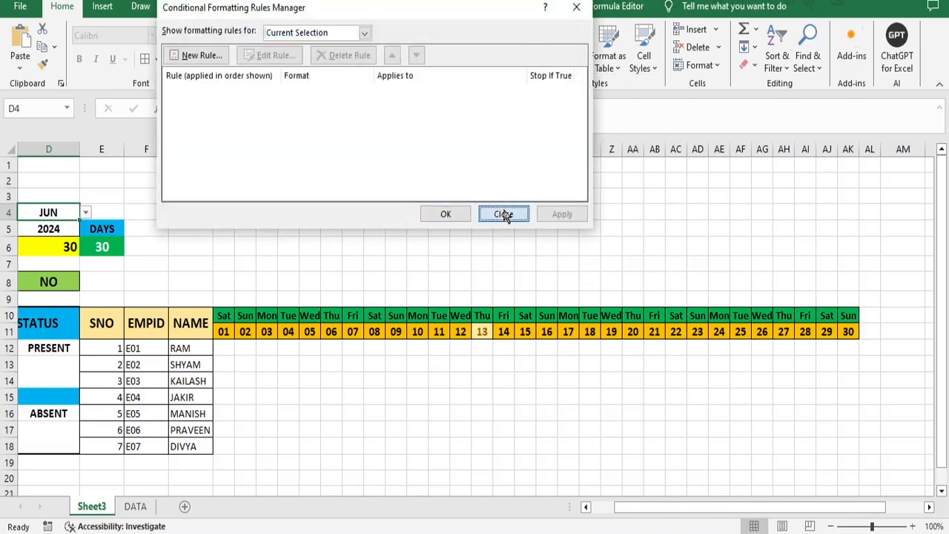
click(504, 215)
Step: Change the Today rule's format to a bright yellow fill and apply it
drag(224, 333, 848, 333)
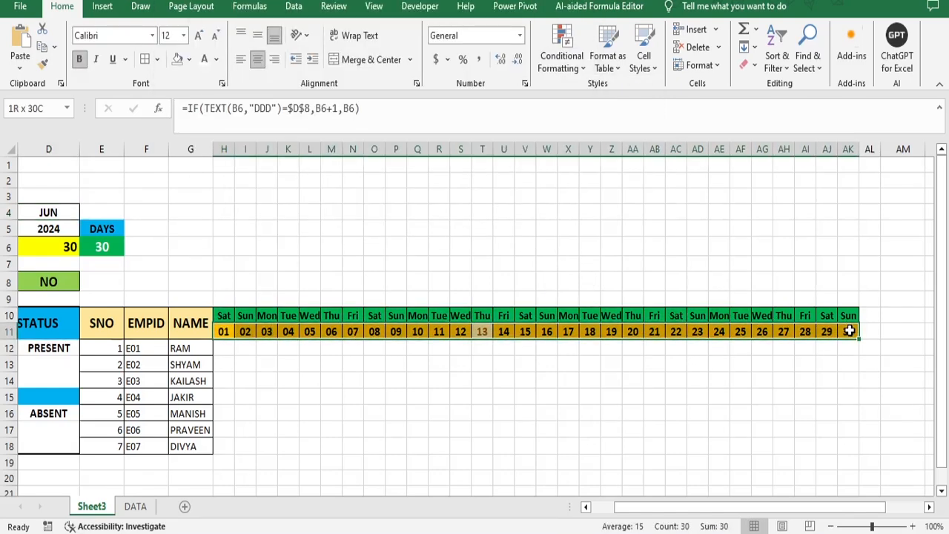
click(571, 65)
click(578, 273)
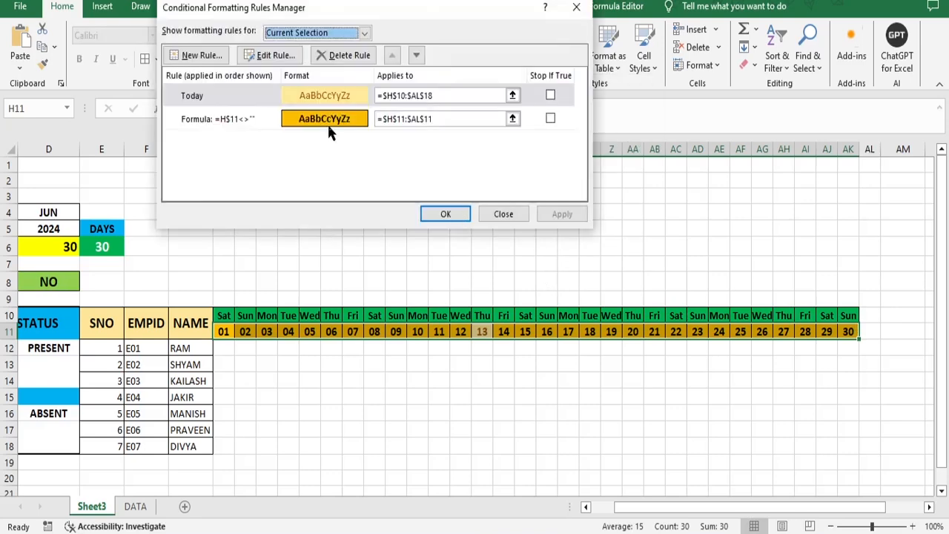
click(322, 98)
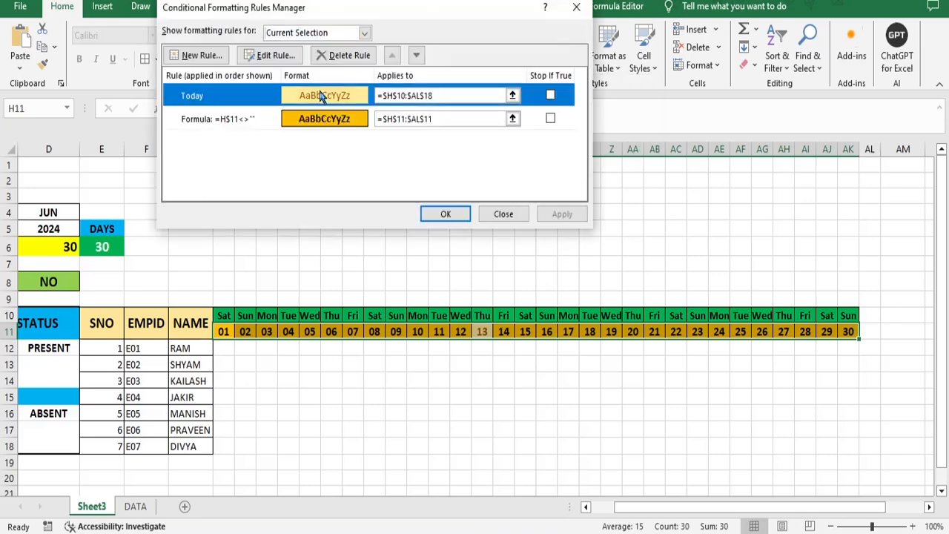
click(271, 56)
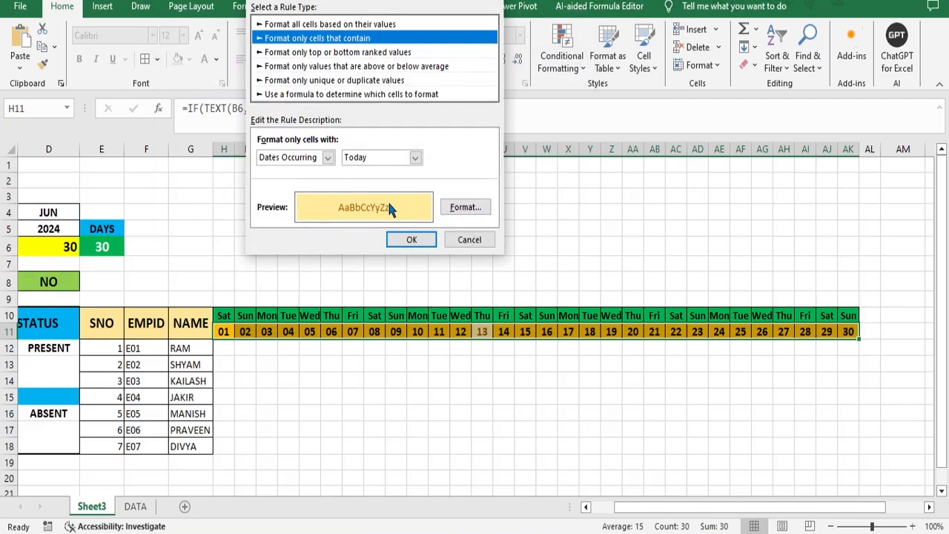
click(465, 207)
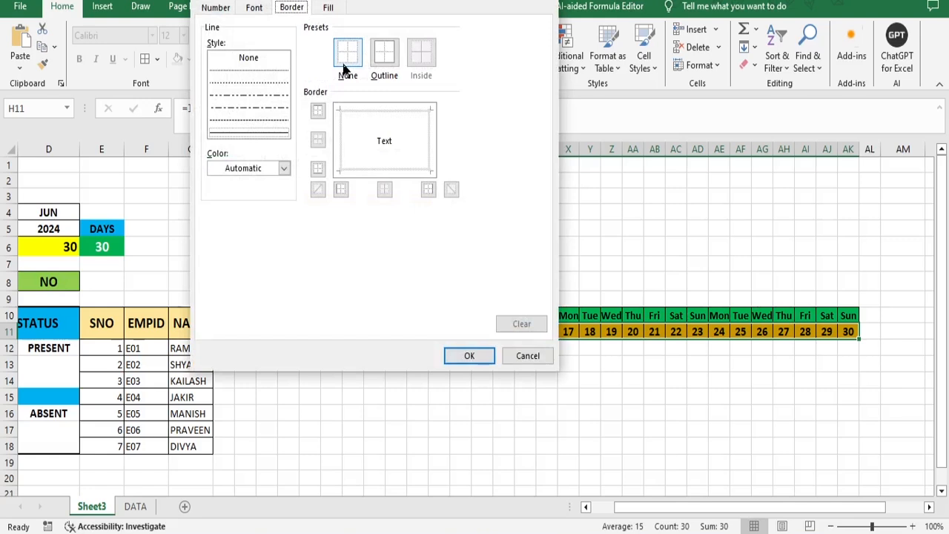
click(329, 8)
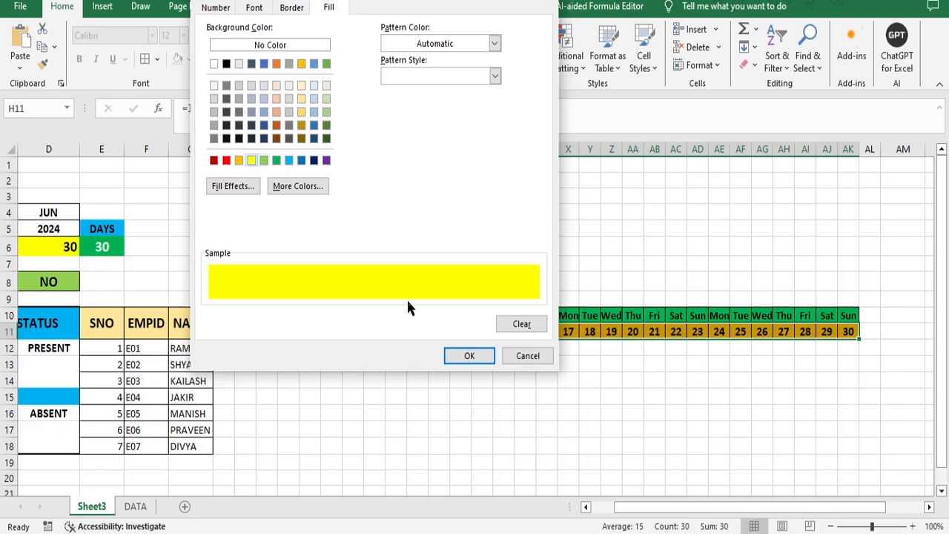
click(475, 358)
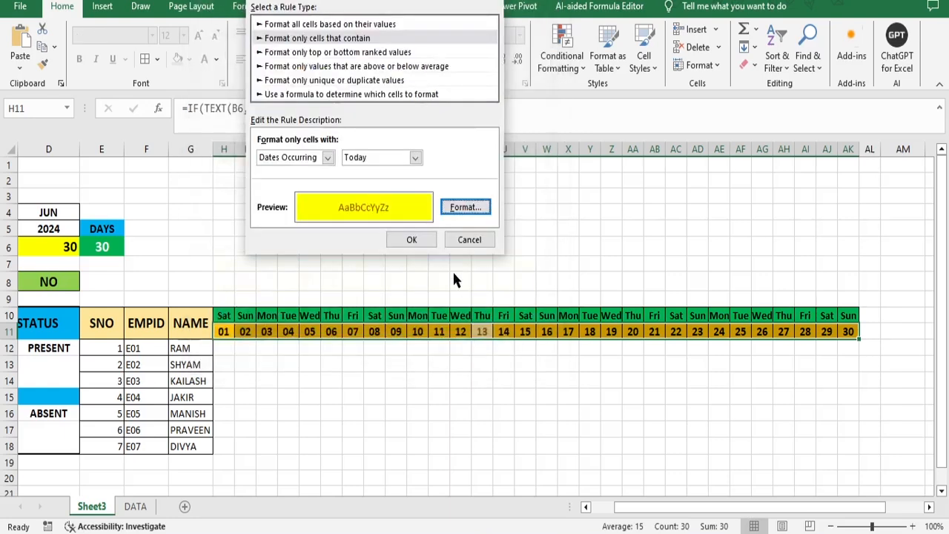
click(411, 240)
click(561, 213)
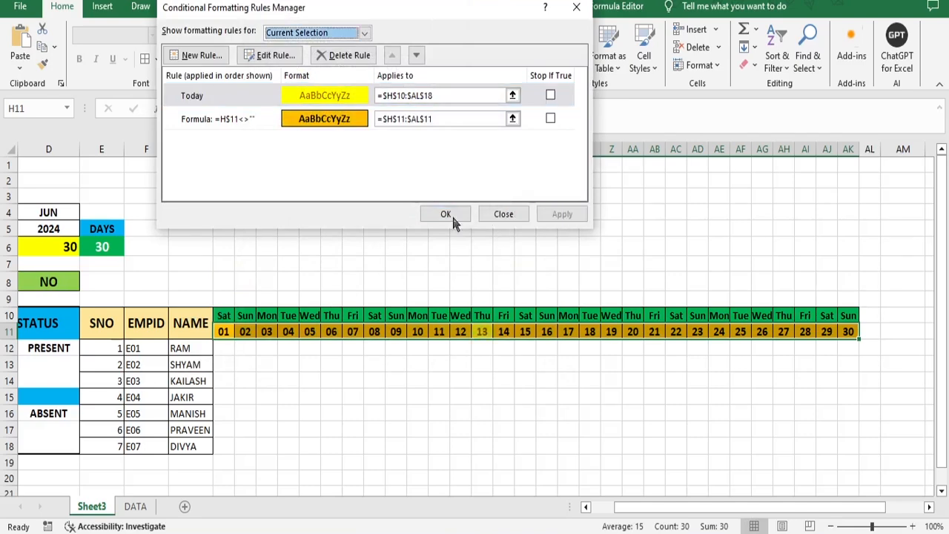
click(446, 214)
click(523, 409)
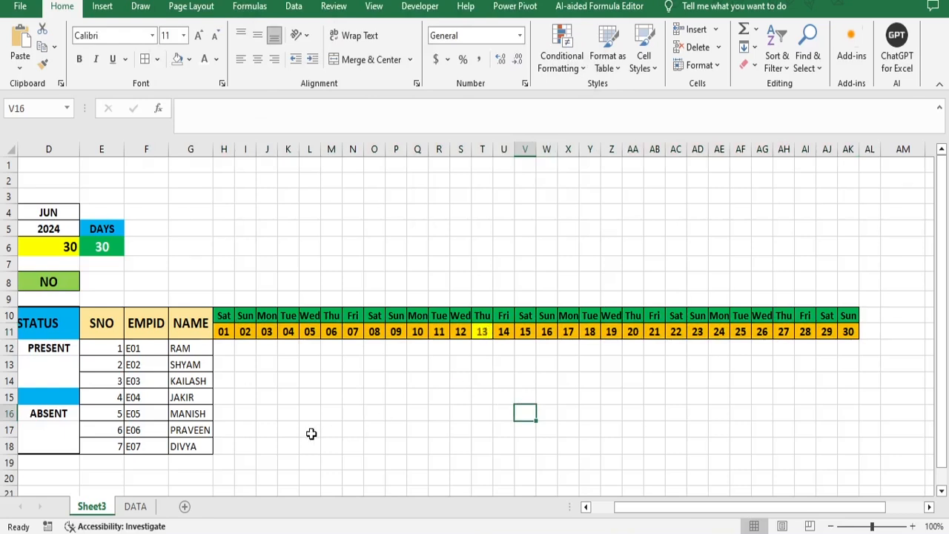
Step: Start a formula-based conditional formatting rule for the attendance cells H12:AK18, with a formula referring to H12
drag(224, 350, 854, 453)
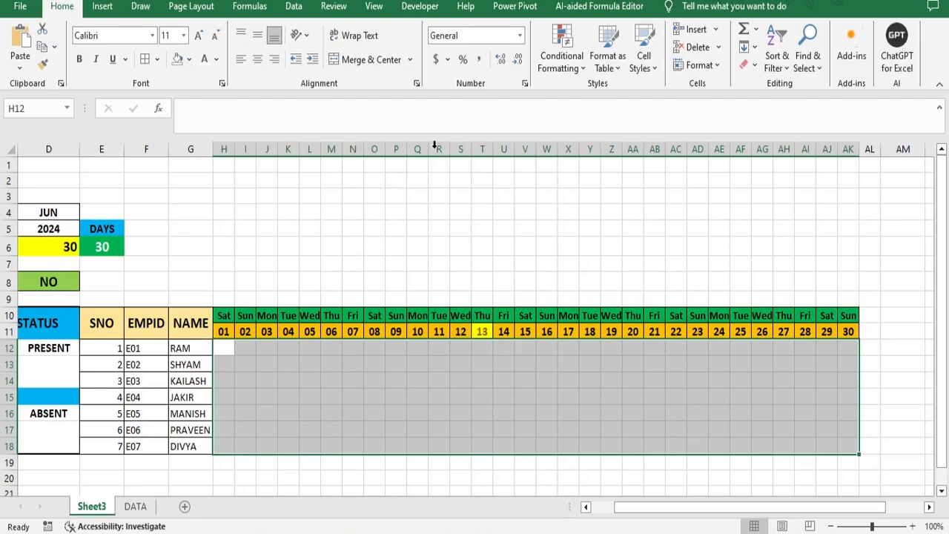
click(582, 68)
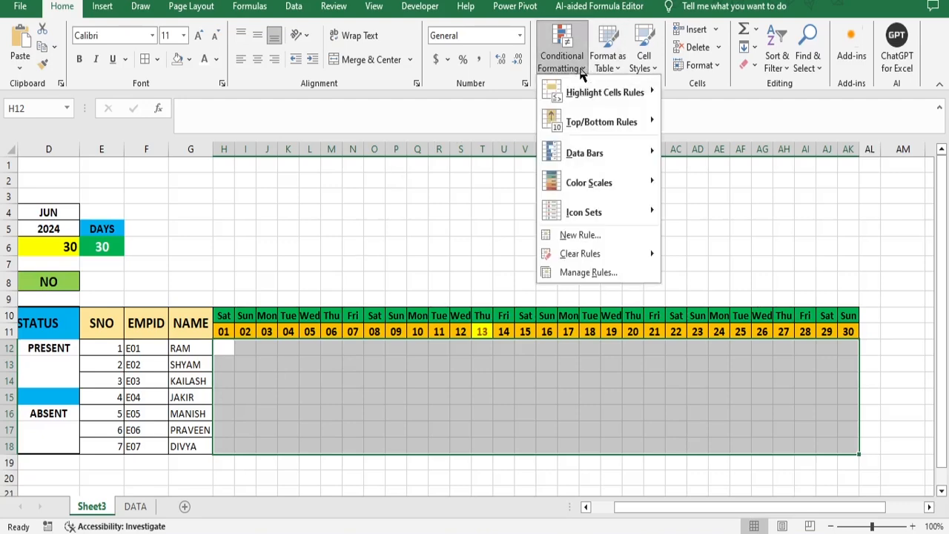
click(576, 235)
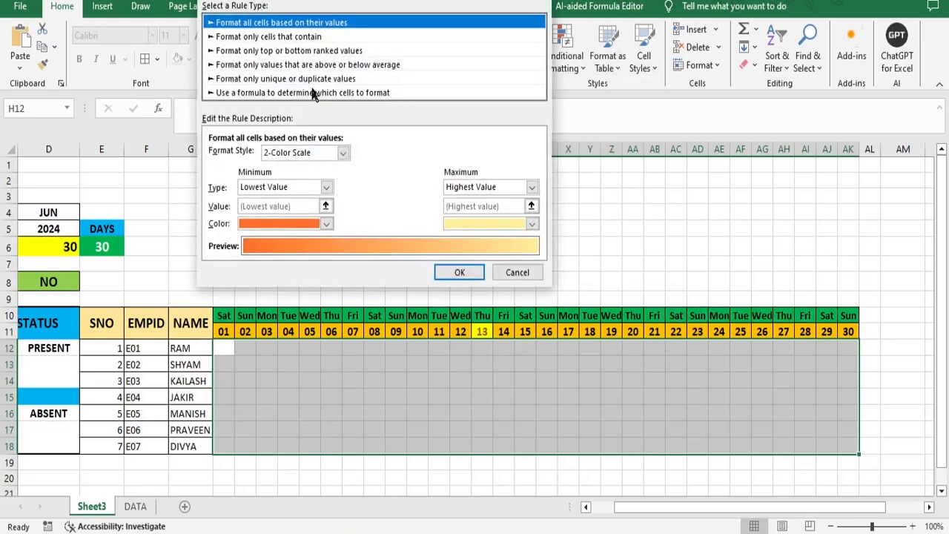
click(311, 92)
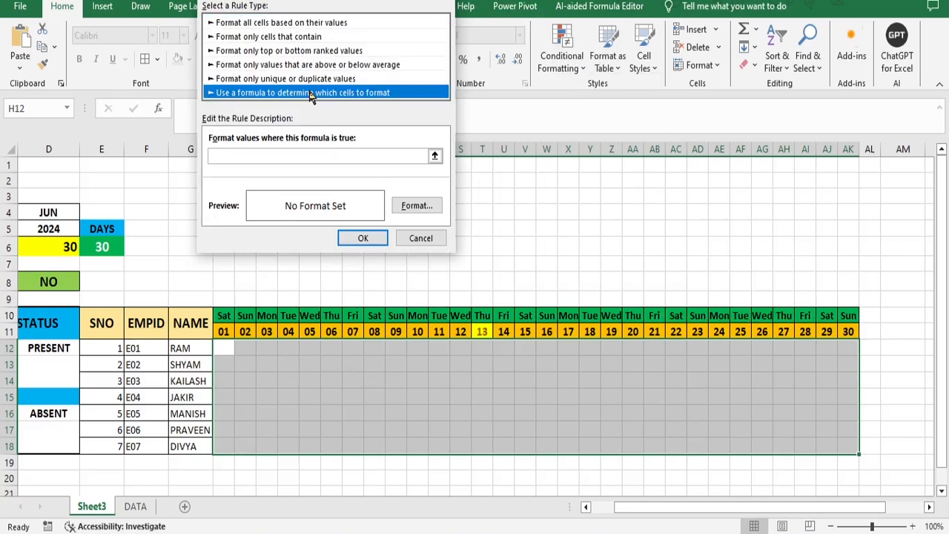
click(248, 155)
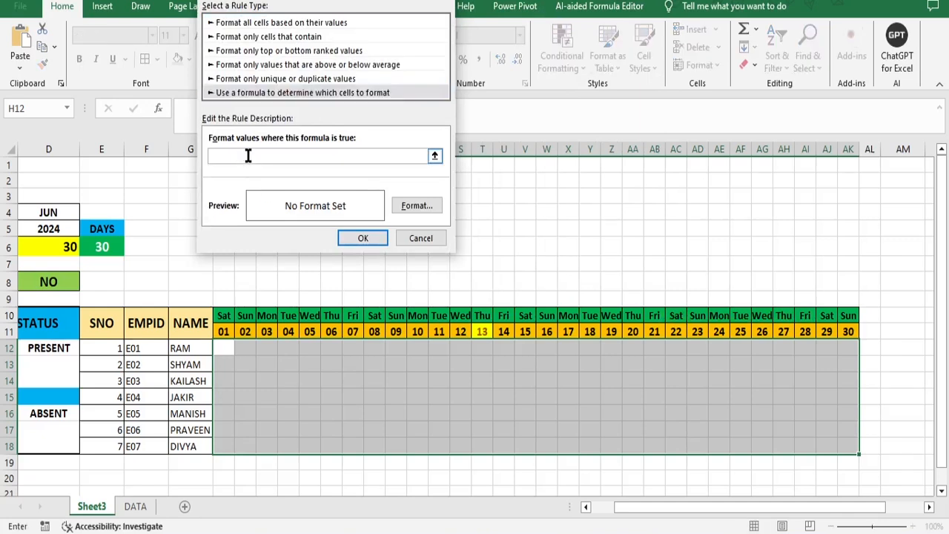
click(222, 351)
click(220, 157)
click(262, 156)
Step: Give the attendance cells' rule borders on all four sides and apply it
click(416, 206)
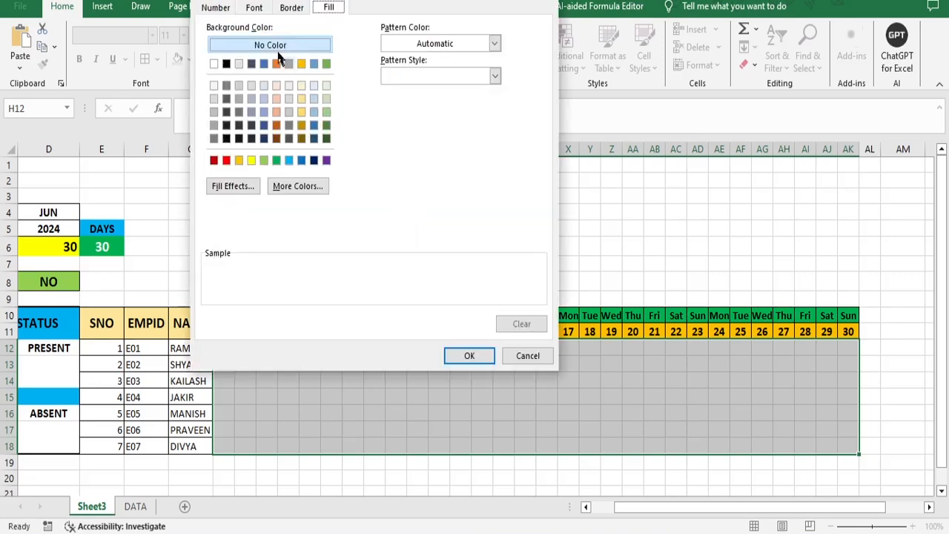
click(291, 7)
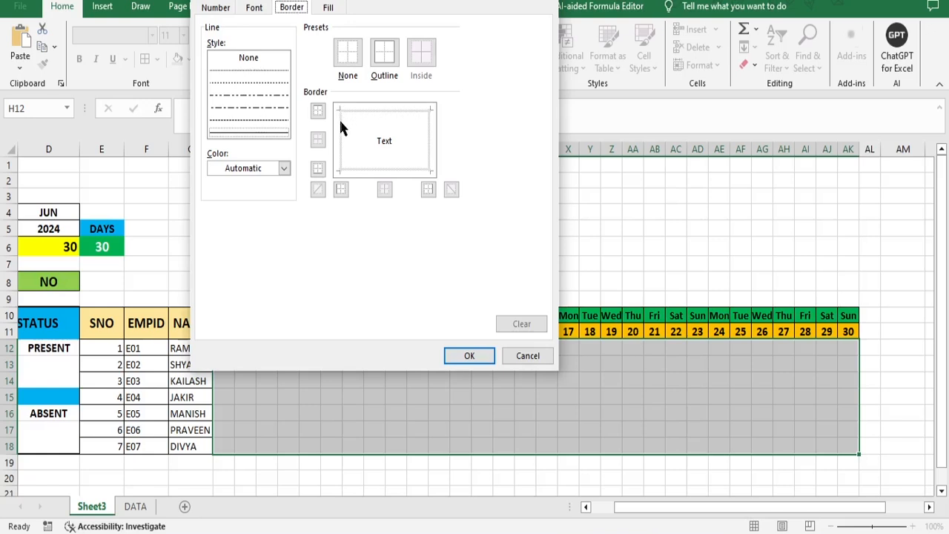
click(339, 118)
click(363, 109)
click(430, 154)
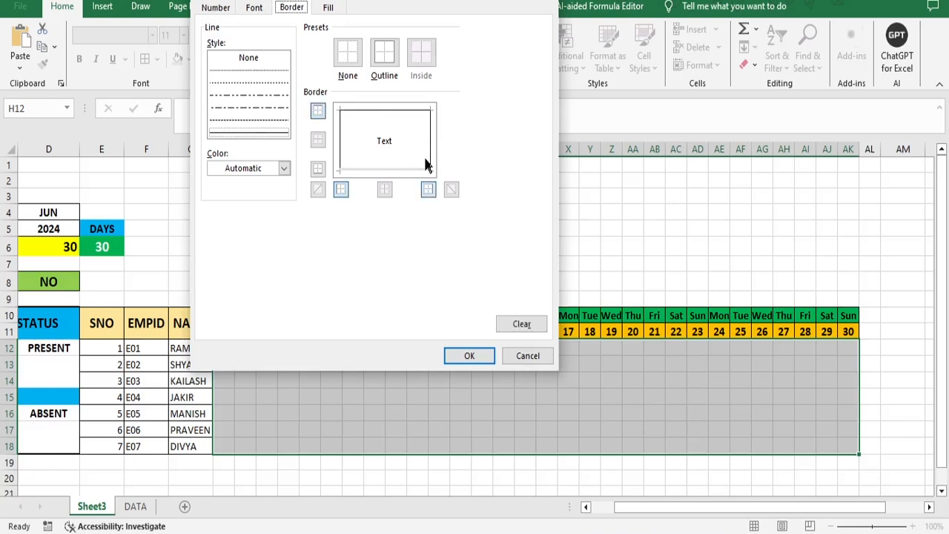
click(397, 169)
click(487, 360)
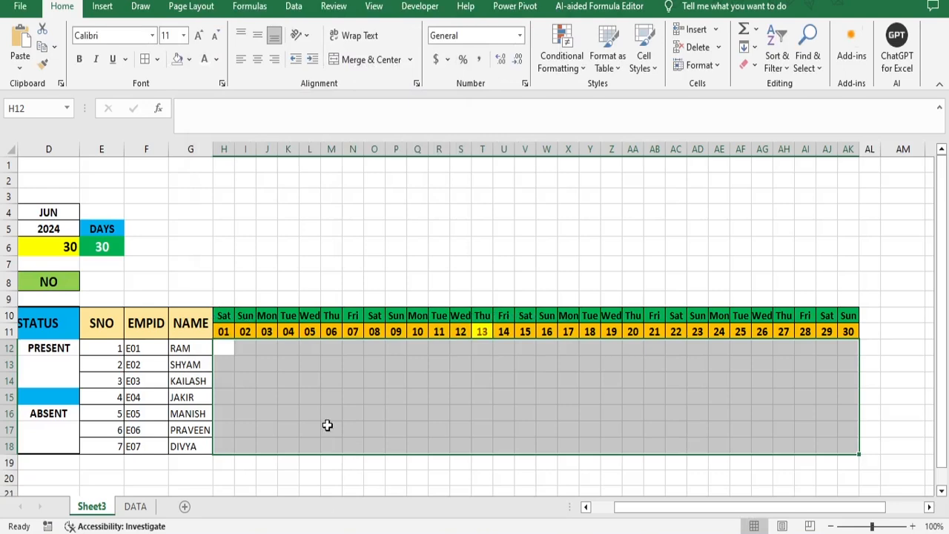
Step: Test the border rule by entering P in H12, and clear the entry again
click(319, 399)
click(224, 348)
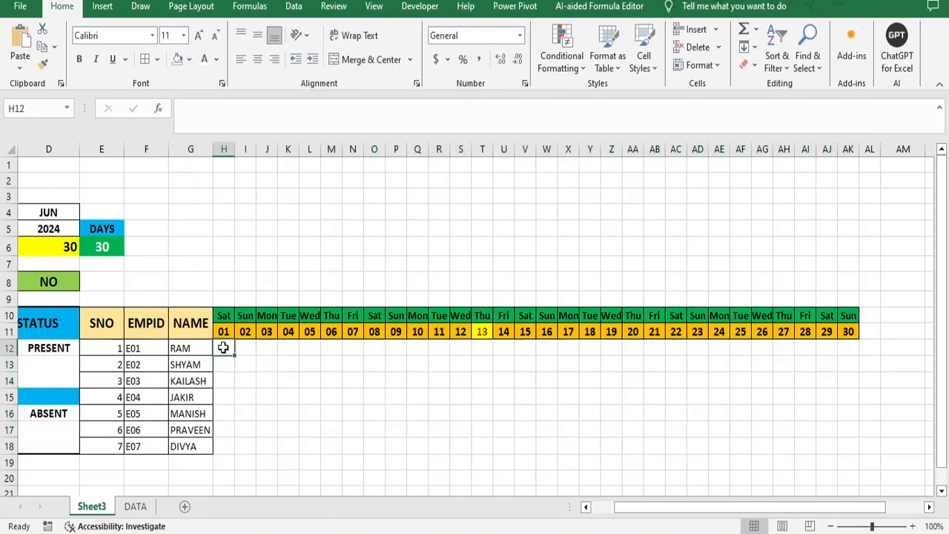
text(P)
click(261, 376)
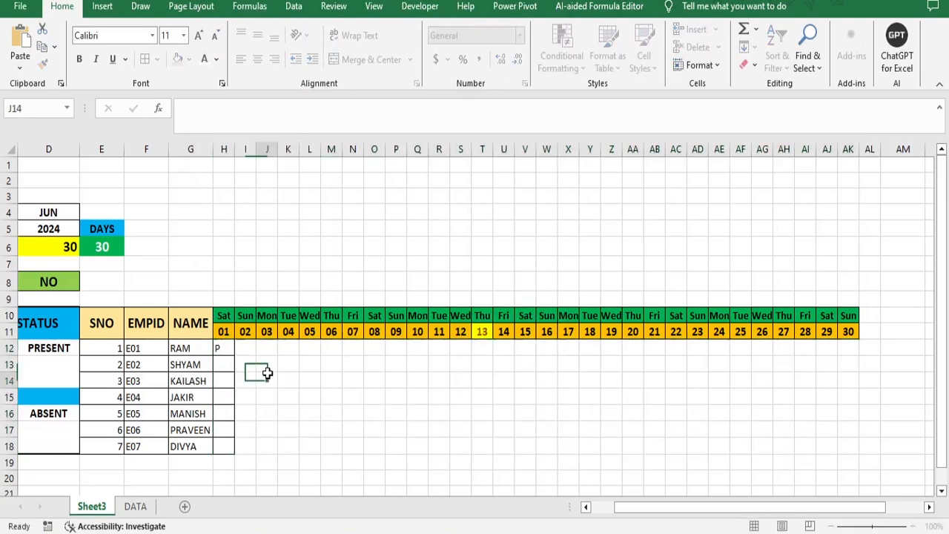
click(224, 349)
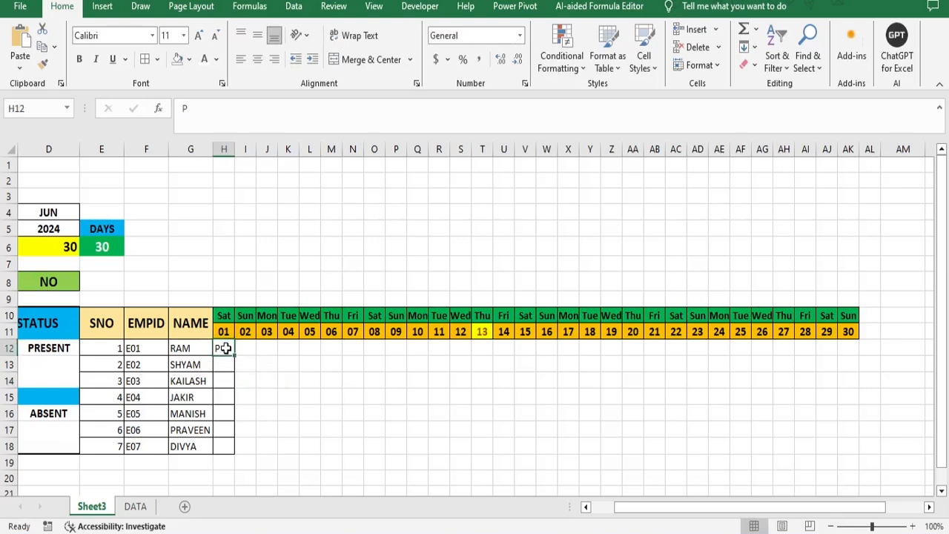
key(Delete)
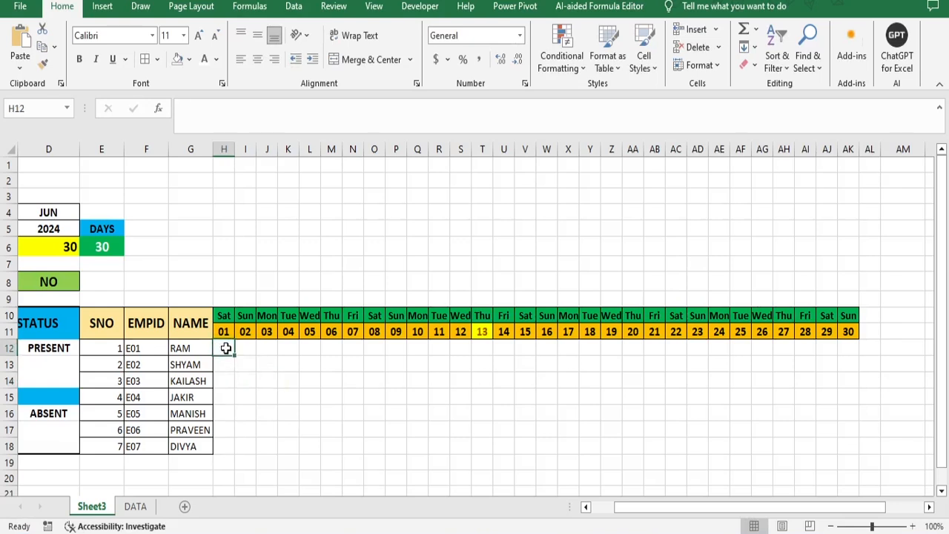
Step: Select the day headers together with the attendance cells, H10:AK18
click(285, 380)
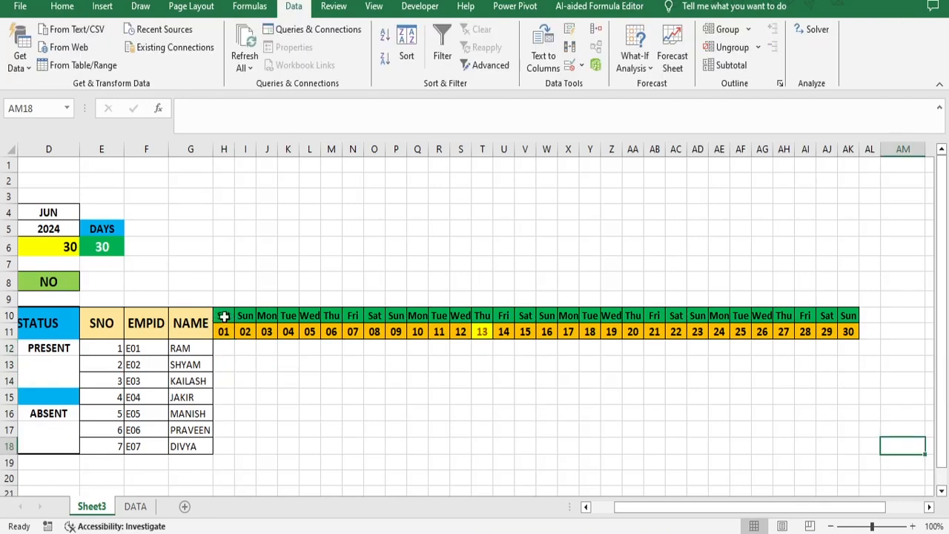
drag(223, 317, 855, 449)
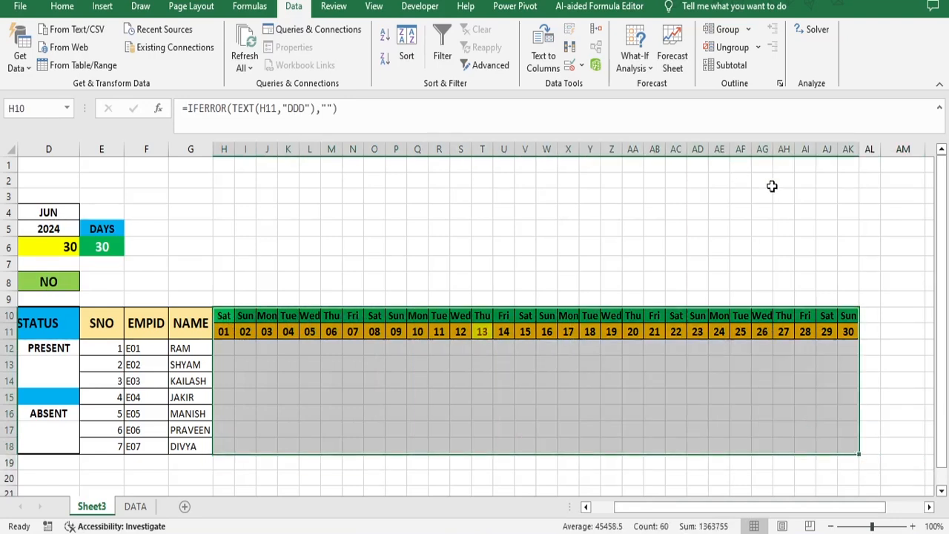
Step: Set the attendance month in cell D4 to JAN
click(75, 215)
click(86, 212)
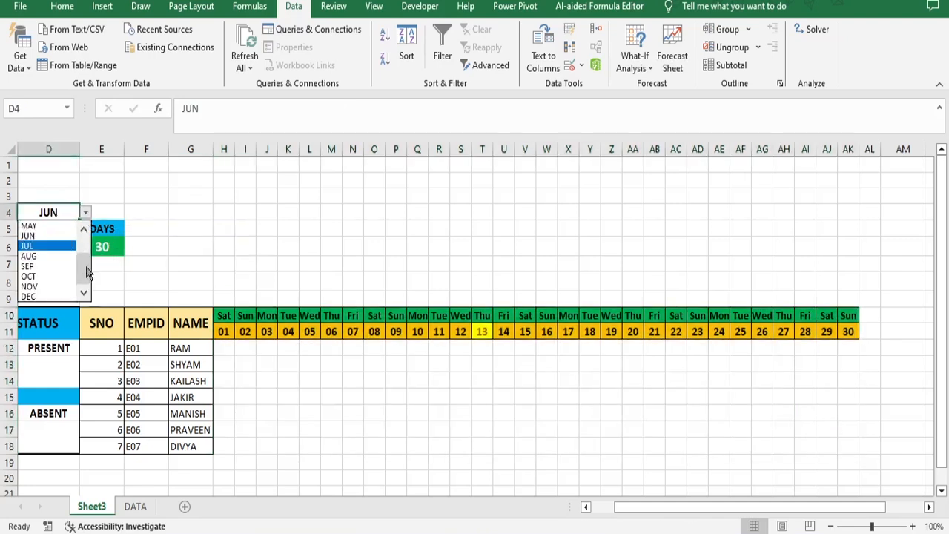
scroll(52, 259, up, 2)
click(51, 226)
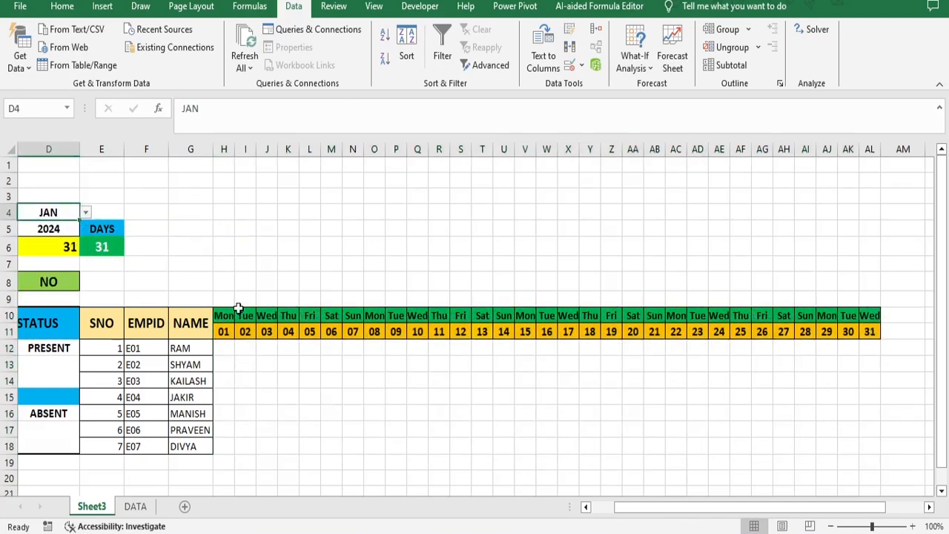
Step: Create a formula-based conditional formatting rule for H10:AL18 with the formula =H$10="SUN"
drag(224, 319, 454, 465)
drag(534, 465, 865, 437)
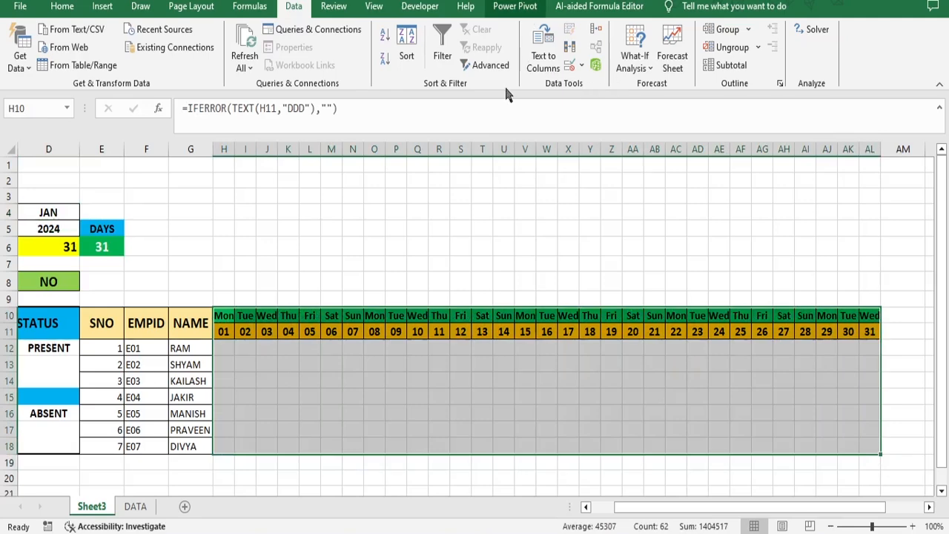
click(64, 9)
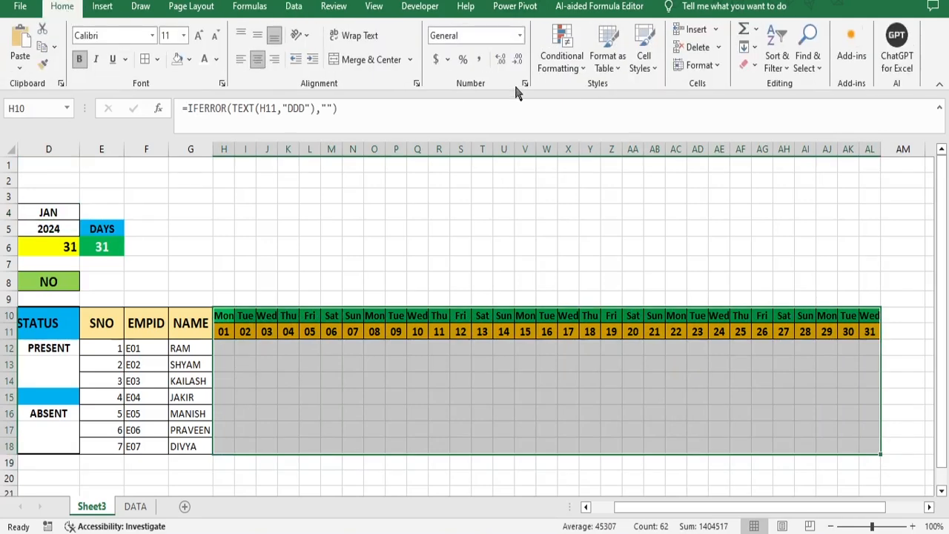
click(578, 68)
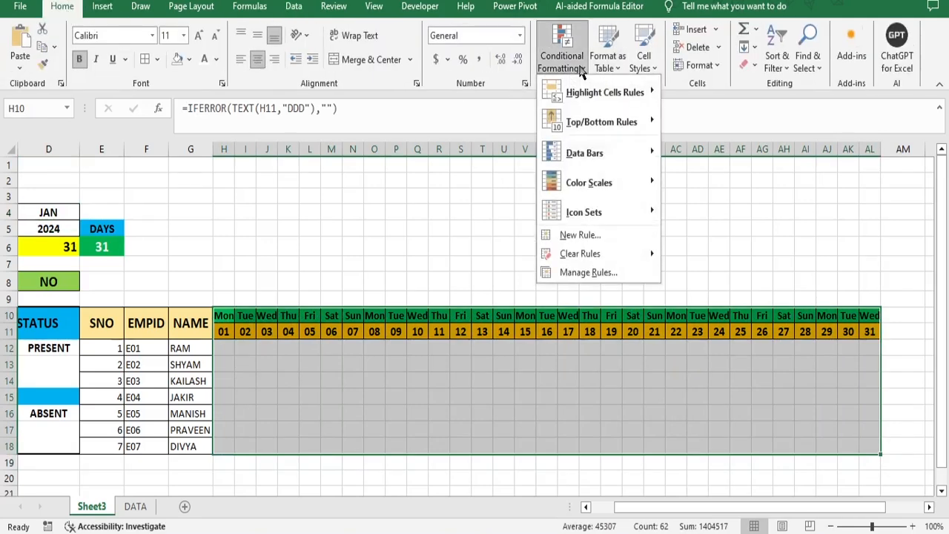
click(593, 236)
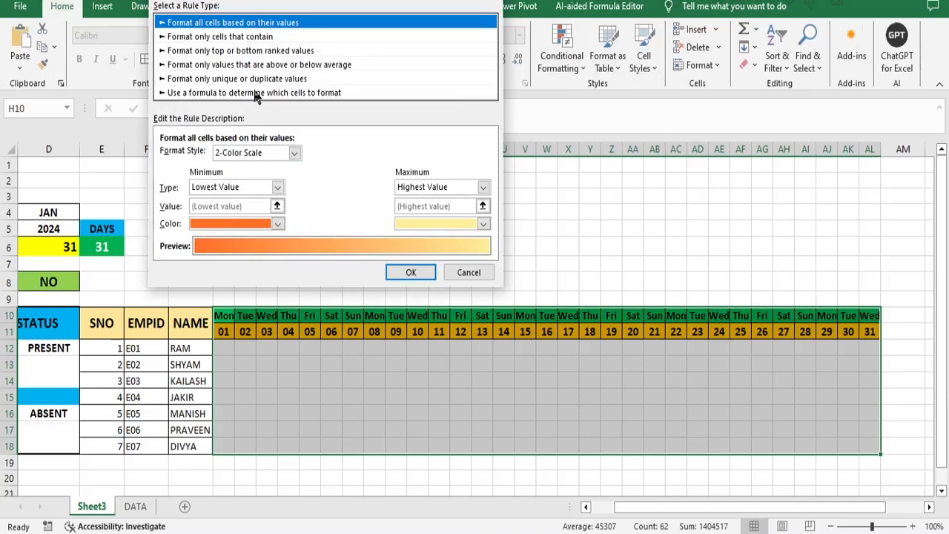
click(256, 93)
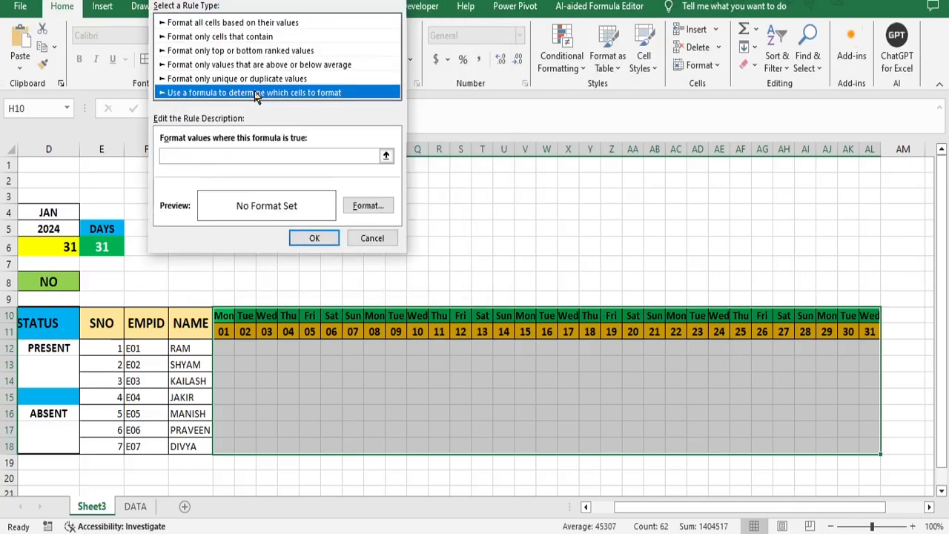
click(240, 153)
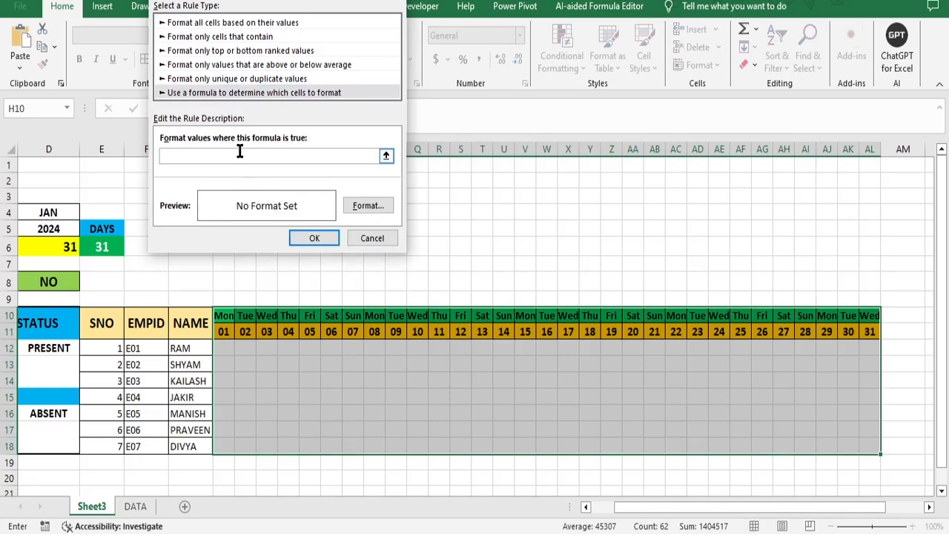
click(219, 318)
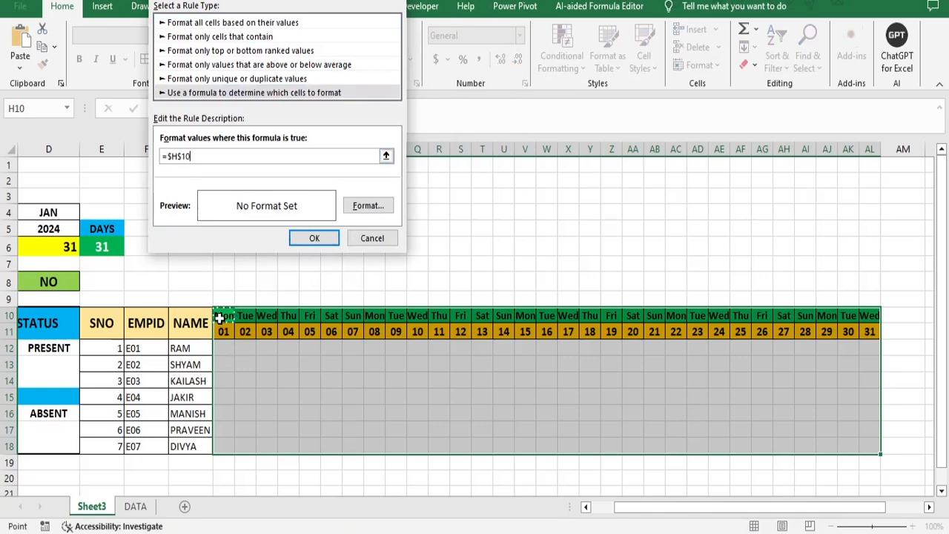
click(169, 156)
key(BackSpace)
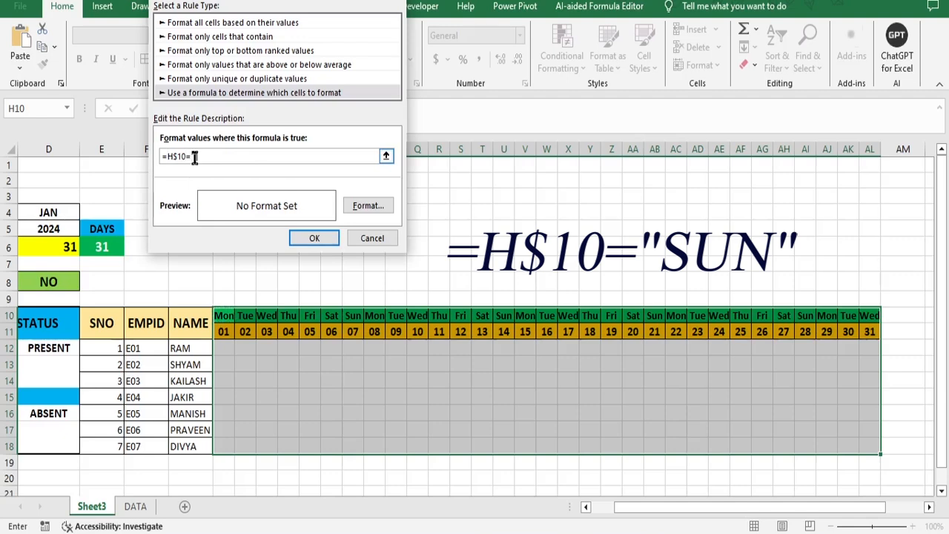
text(="")
text(SUN)
Step: Give the Sunday rule a red fill and a white font colour
click(368, 205)
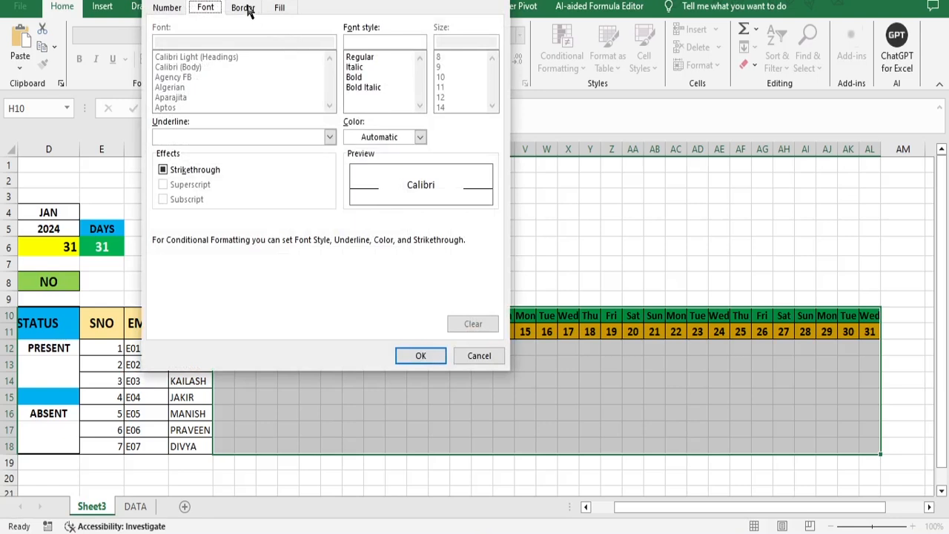
click(280, 7)
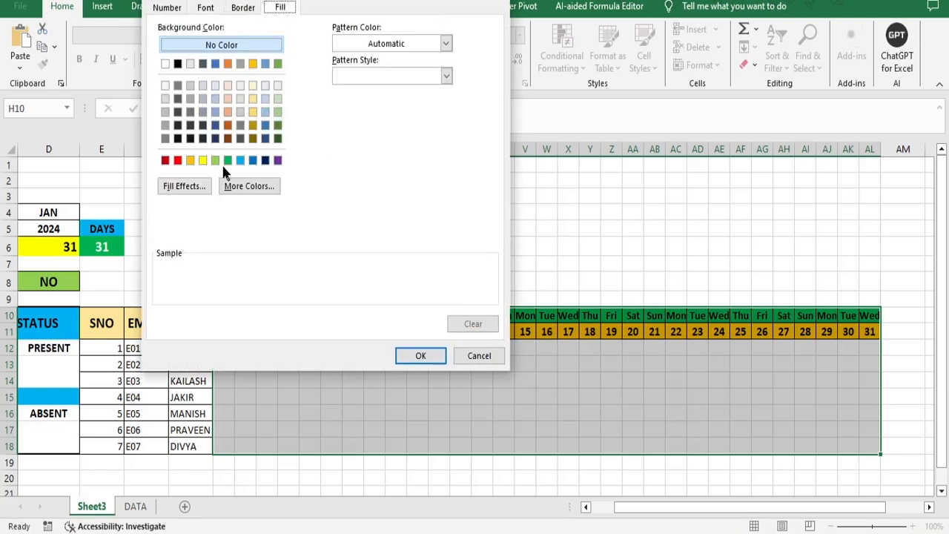
click(178, 161)
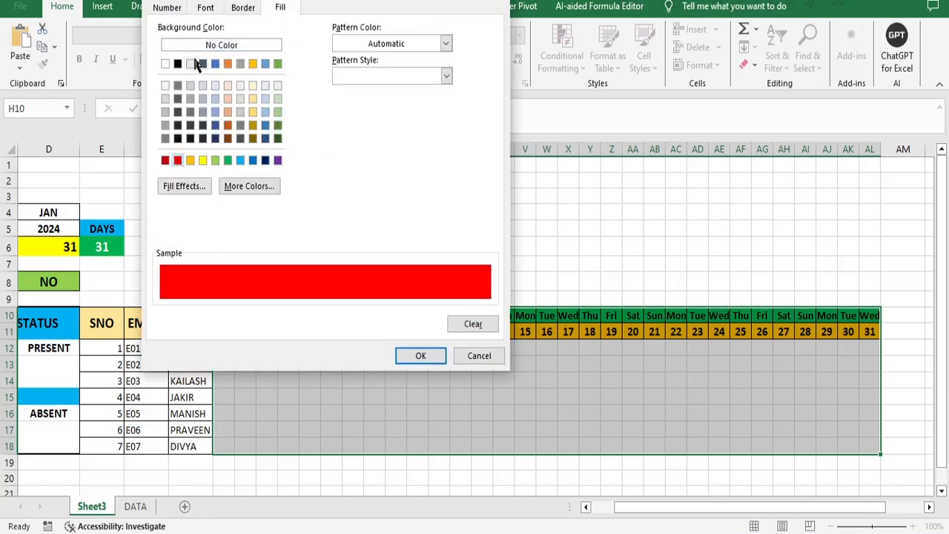
click(212, 9)
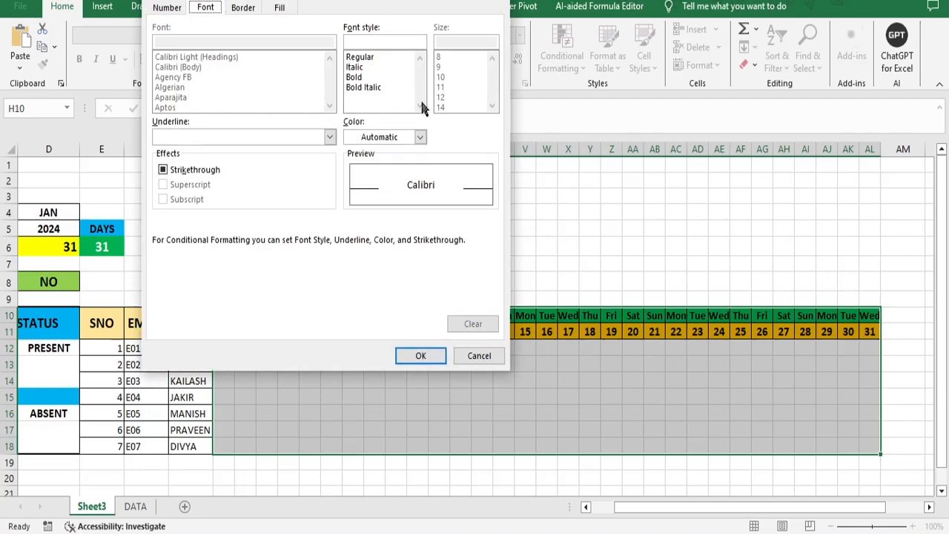
click(418, 140)
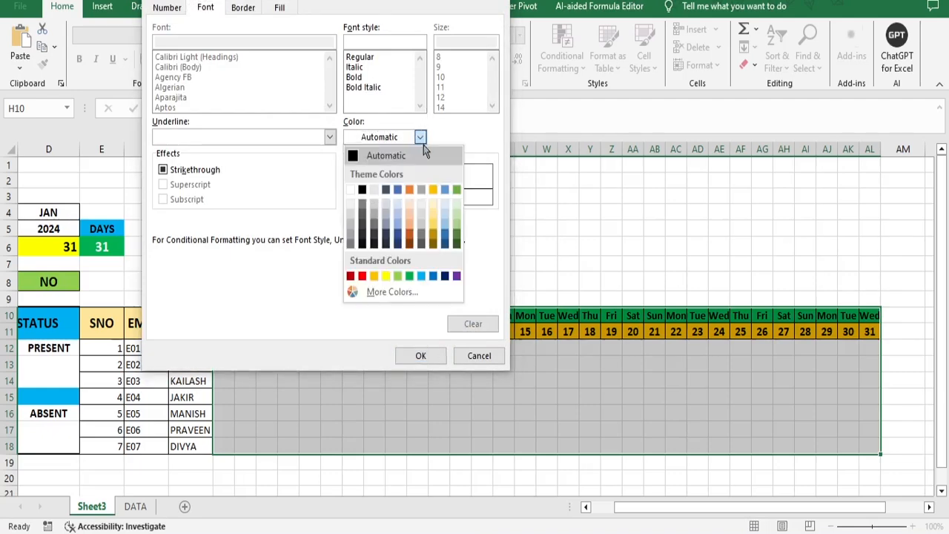
click(351, 190)
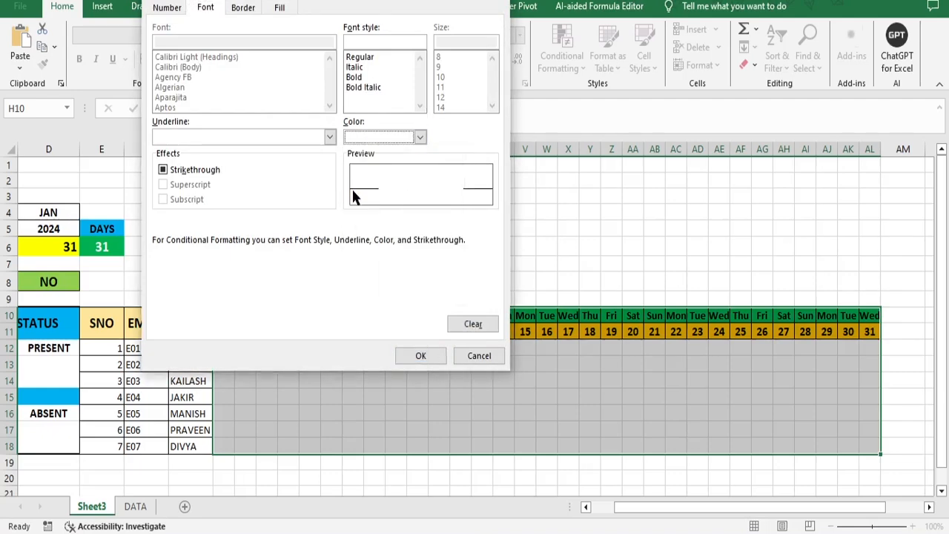
click(425, 356)
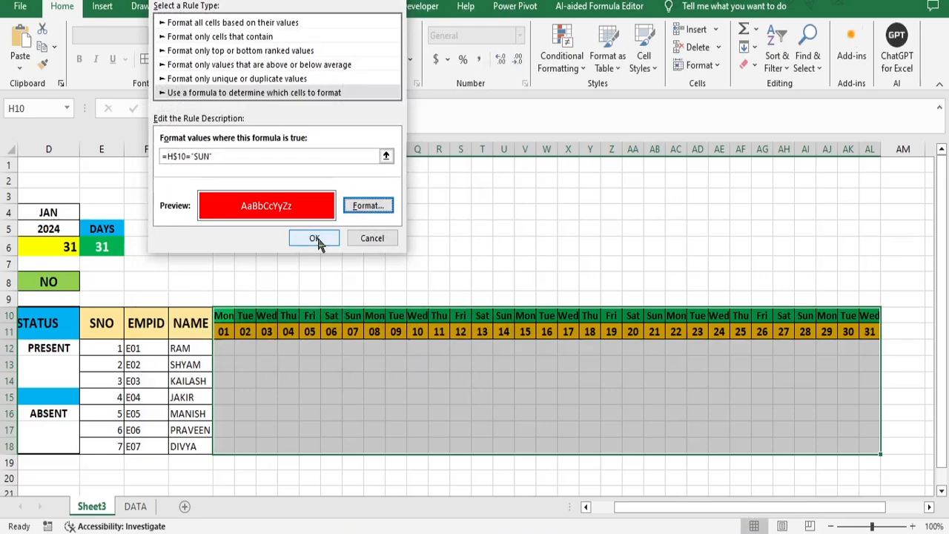
Step: Add bold font style to the Sunday rule's format and apply the rule to the range
click(367, 208)
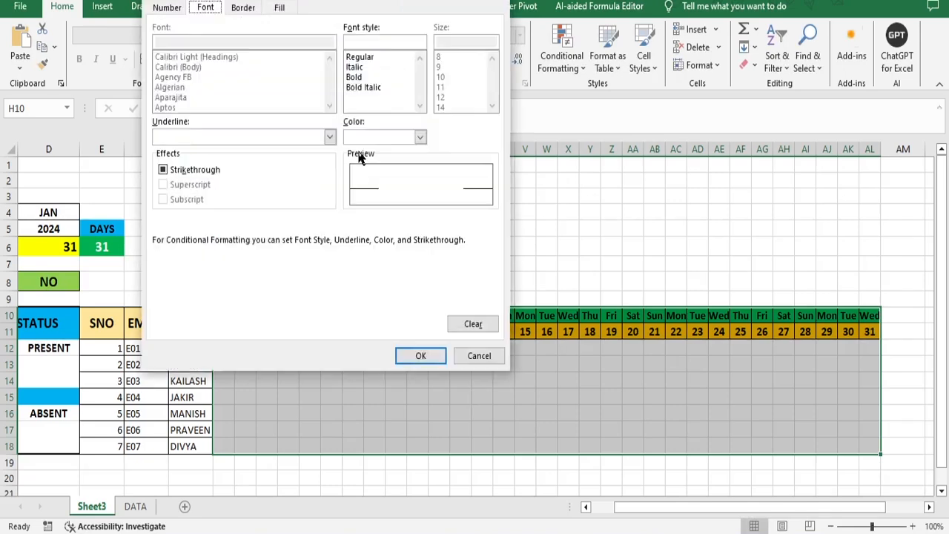
click(356, 78)
click(420, 356)
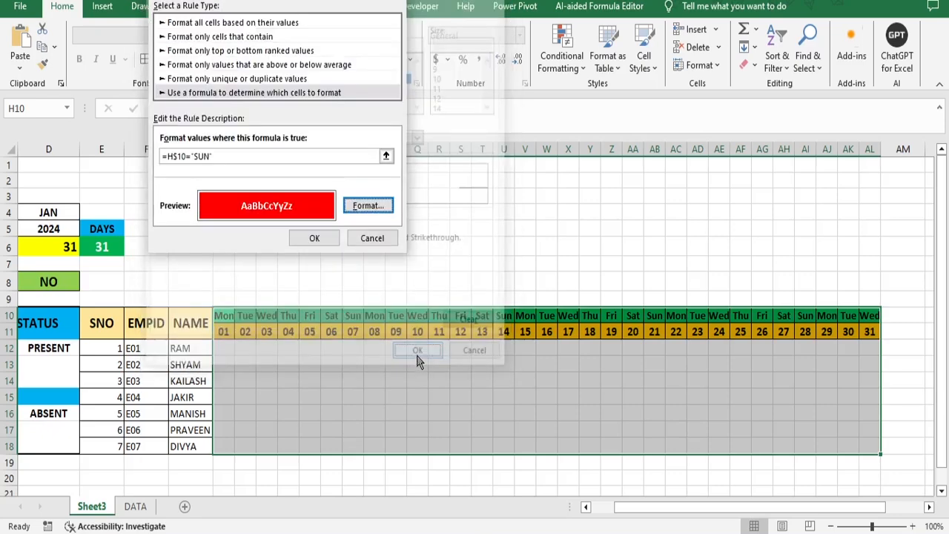
click(317, 238)
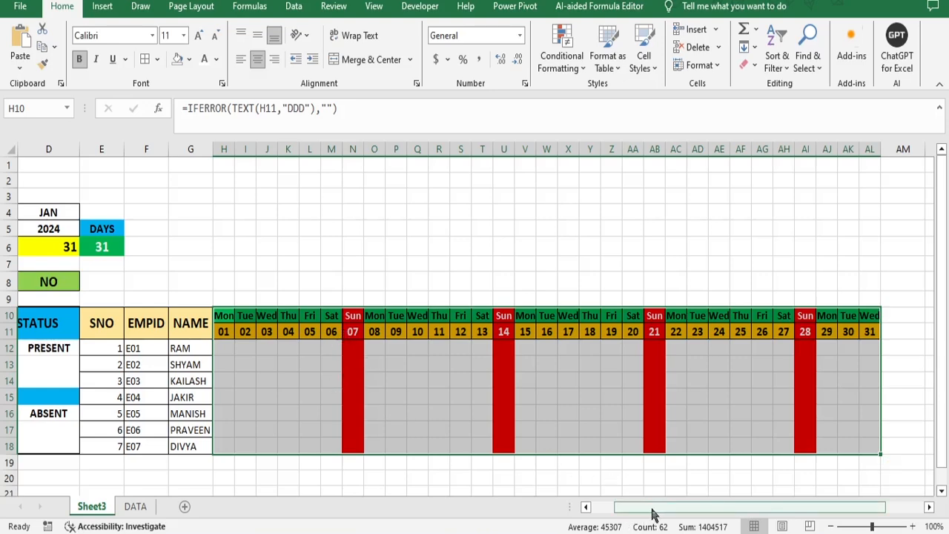
Step: Test the day selector in cell D8 by choosing SUN and switching it back to NO
drag(652, 511, 645, 510)
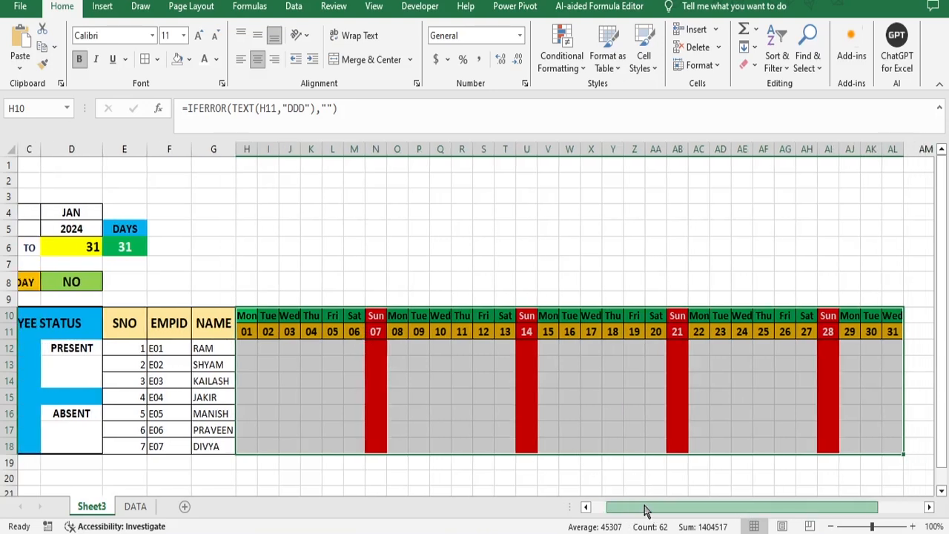
click(70, 280)
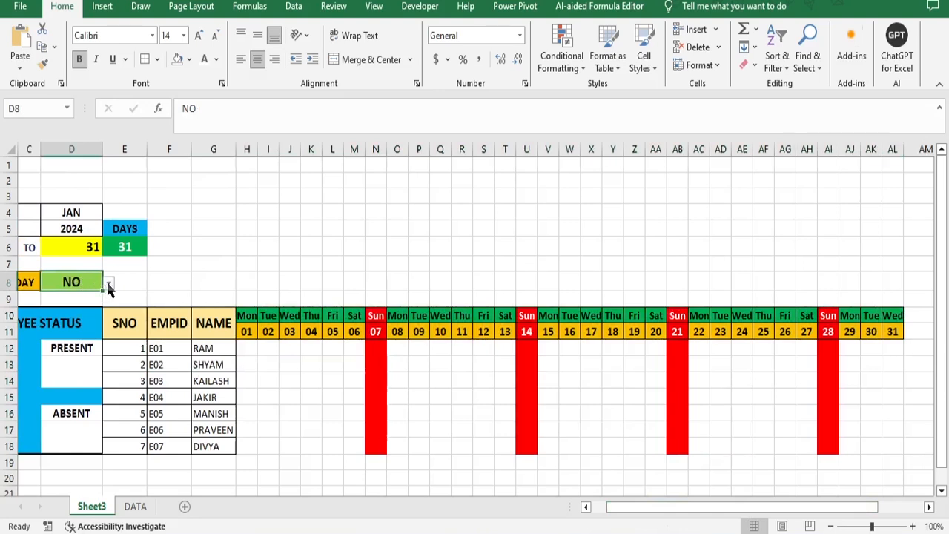
click(108, 285)
click(81, 305)
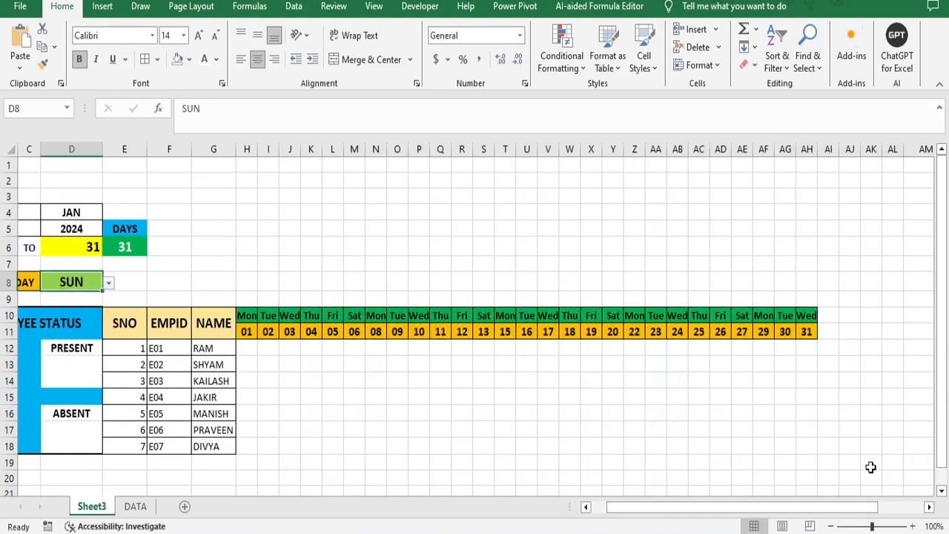
click(108, 283)
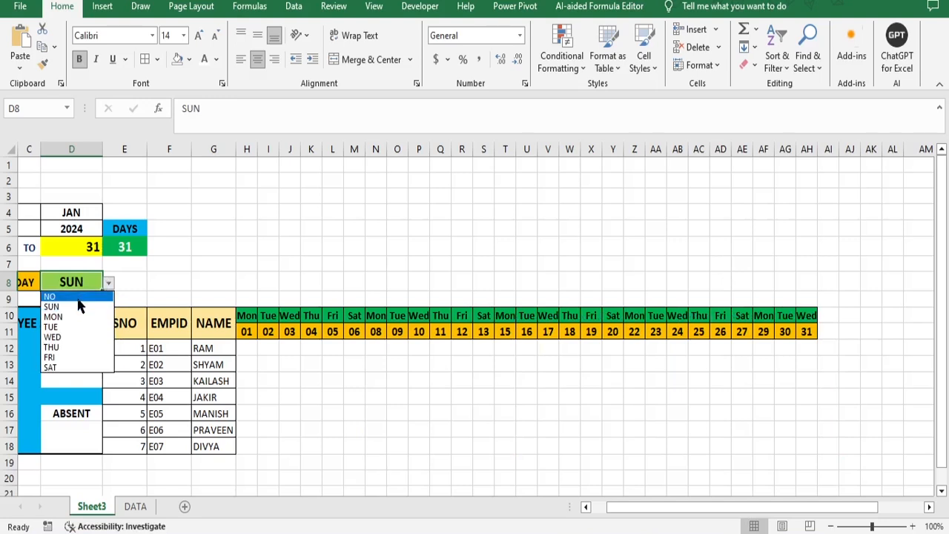
click(77, 297)
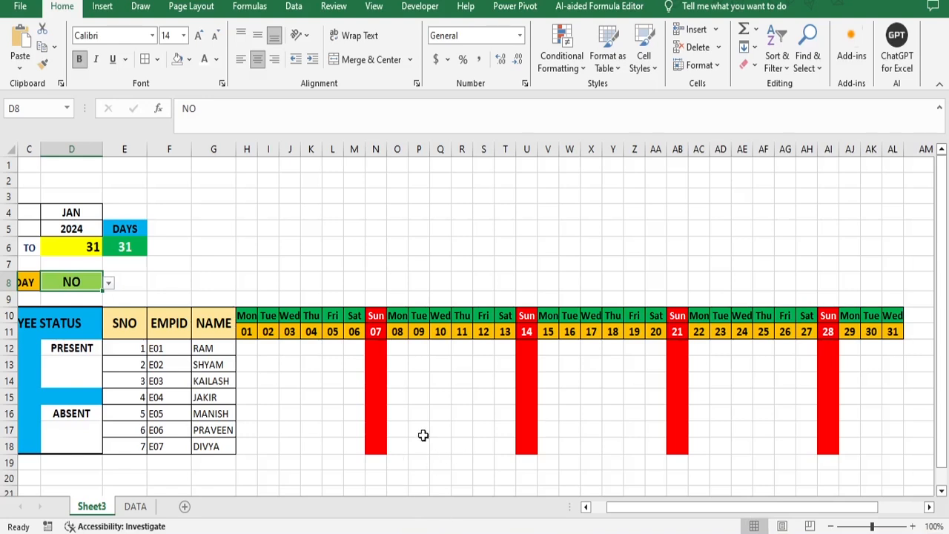
Step: Examine the employees' attendance cells N12 to N18 in the column for Sunday the 7th
click(376, 352)
click(377, 365)
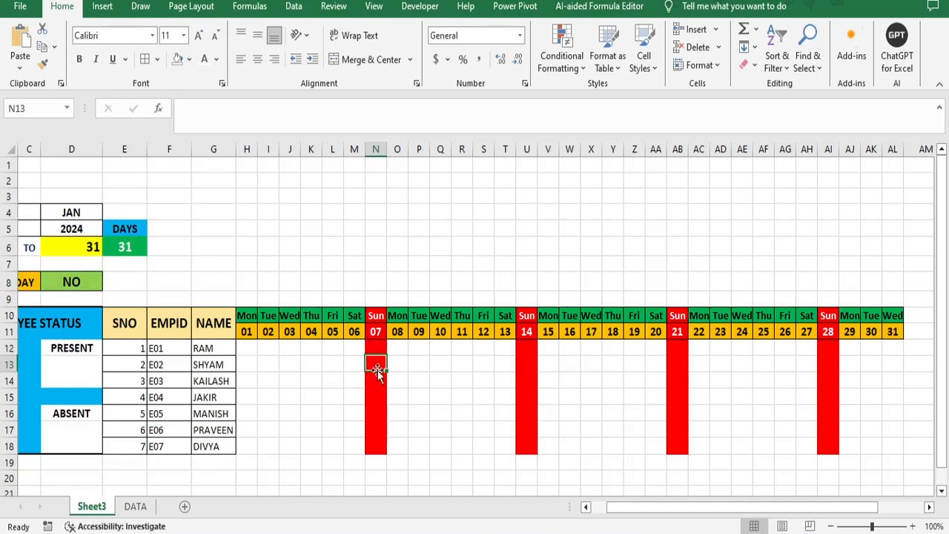
click(377, 380)
click(377, 398)
click(379, 417)
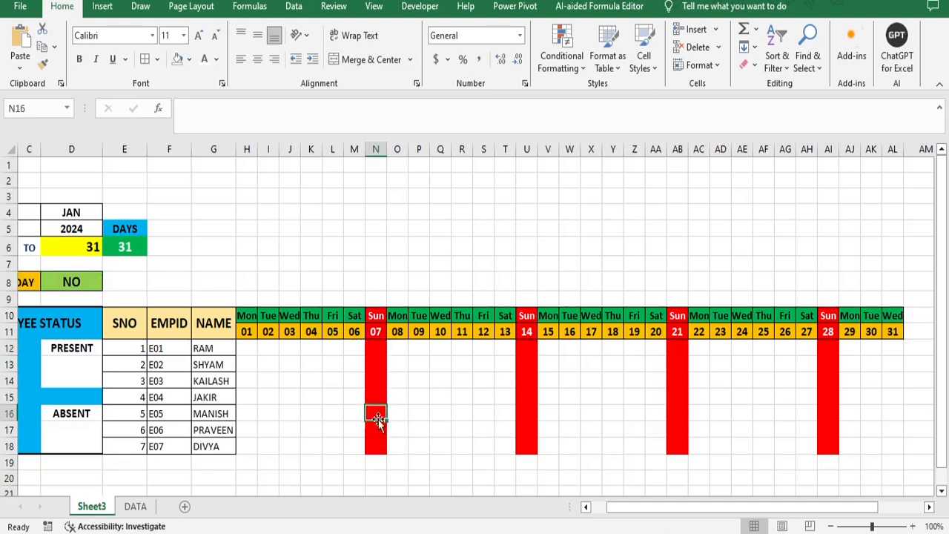
click(376, 352)
click(377, 368)
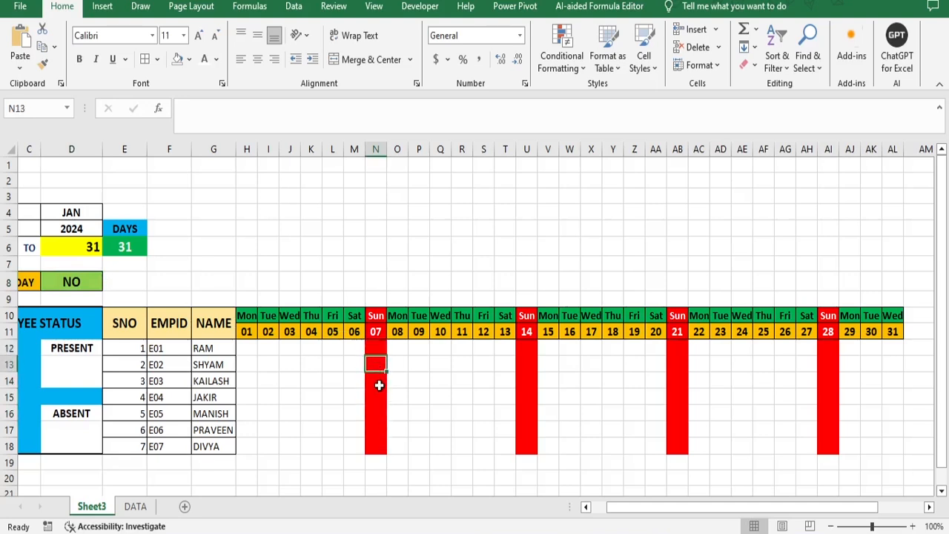
click(376, 381)
click(377, 399)
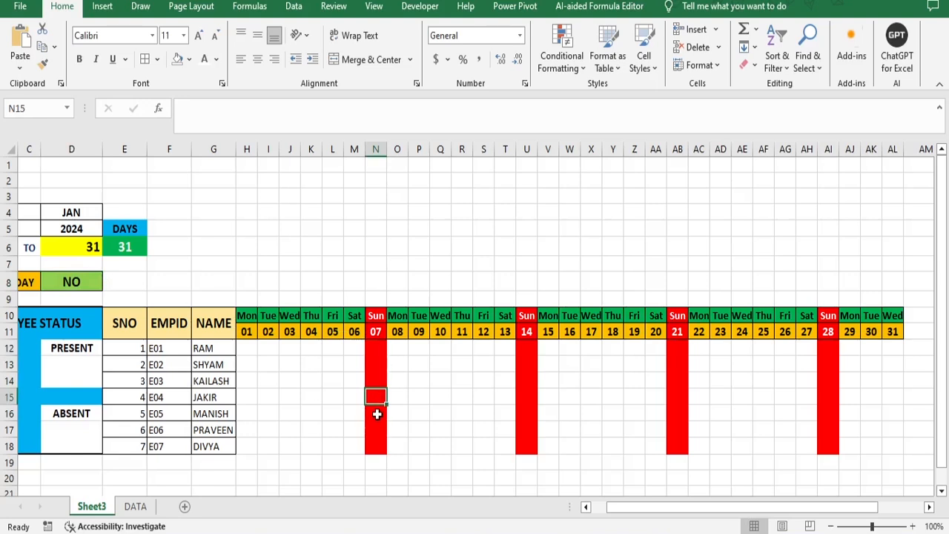
click(376, 416)
click(378, 430)
click(379, 445)
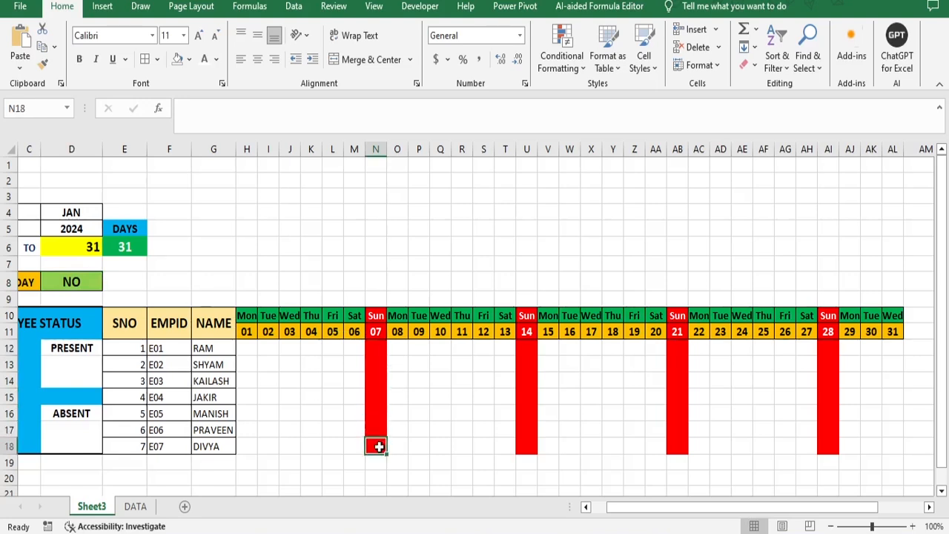
Step: Open data validation for the attendance range H10:AL18 and choose the Custom criterion
drag(245, 313, 894, 448)
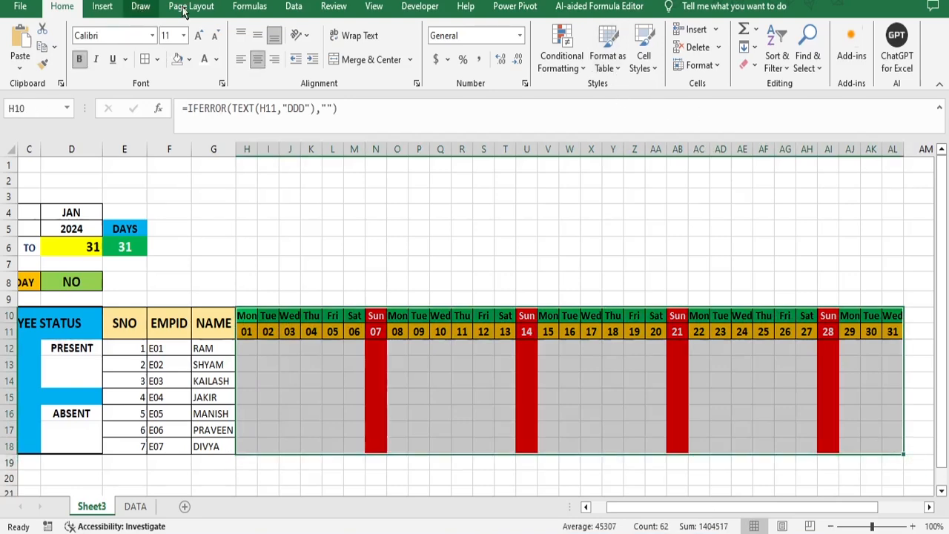
click(295, 7)
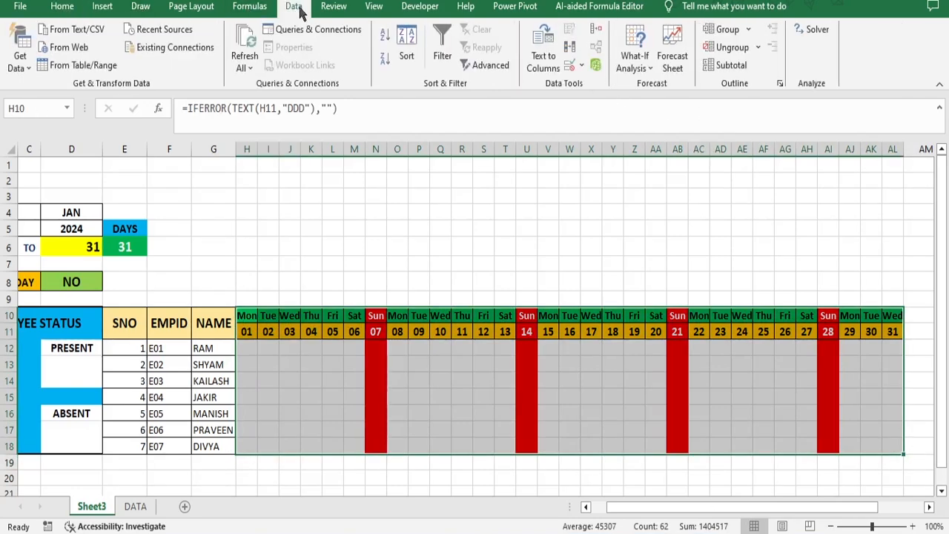
click(582, 66)
click(595, 82)
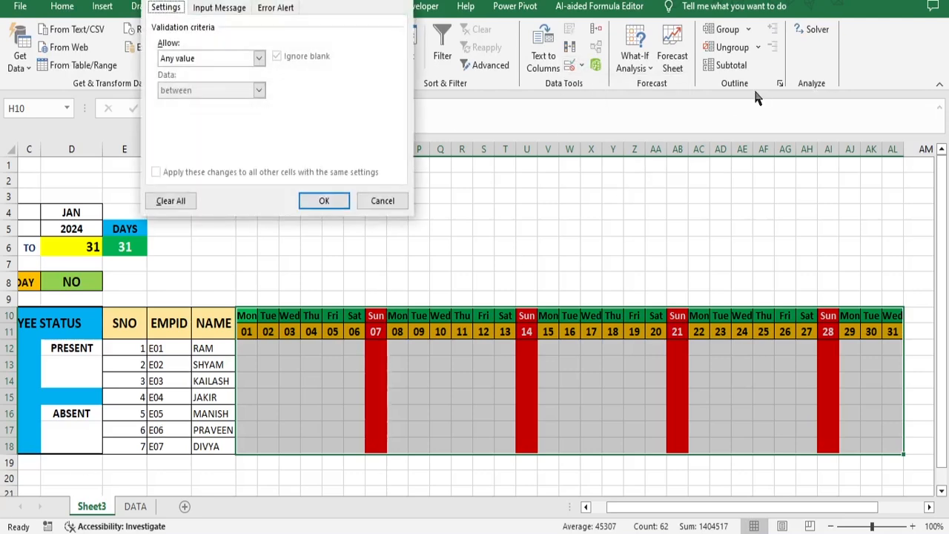
click(259, 61)
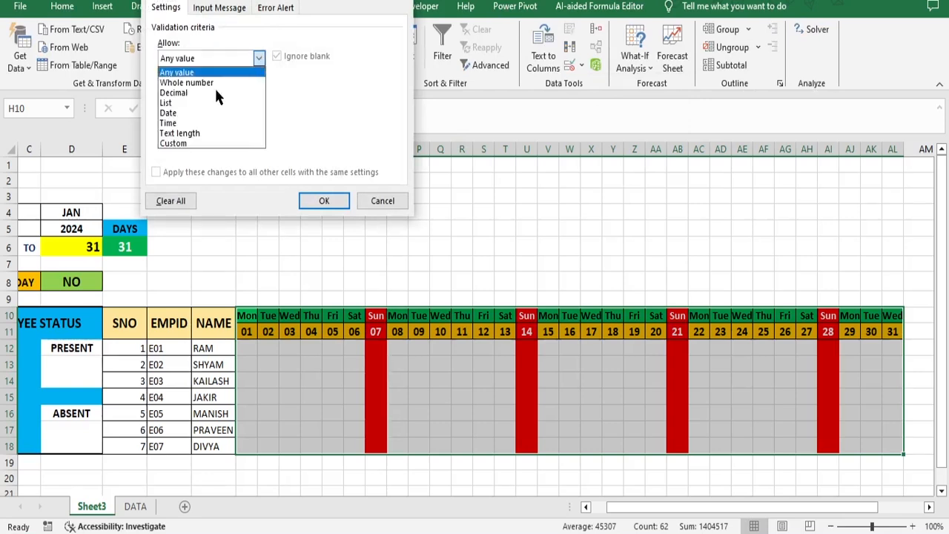
click(194, 143)
Step: Enter the validation formula =H$10<>"SUN" for the attendance range
click(206, 123)
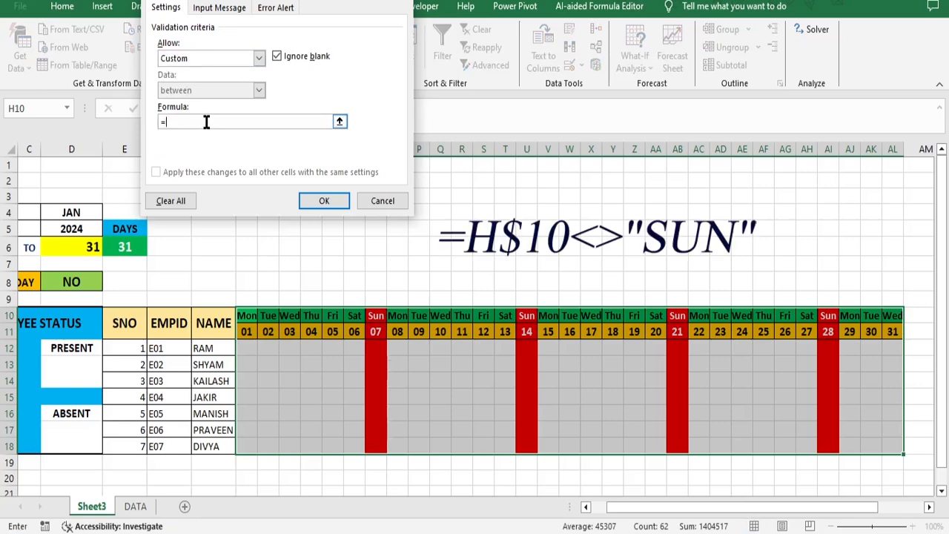
click(248, 333)
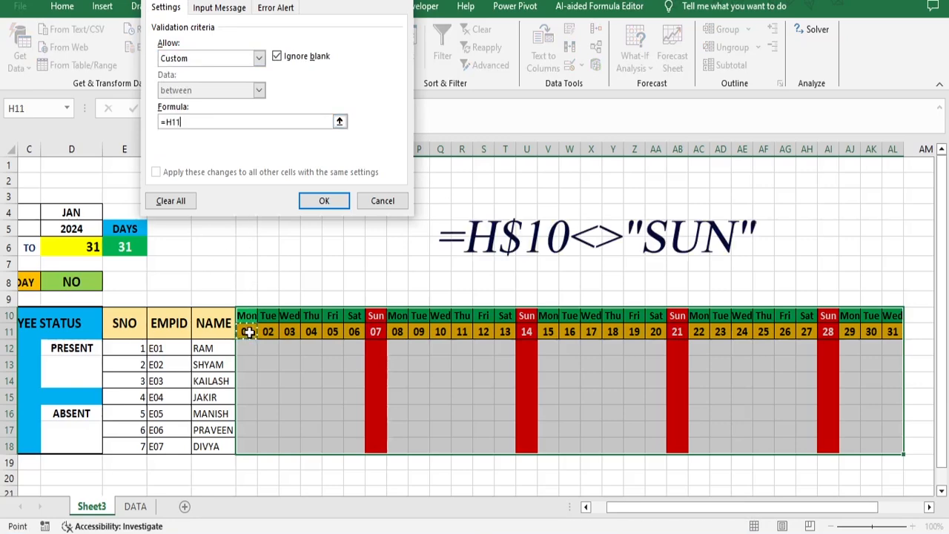
click(170, 122)
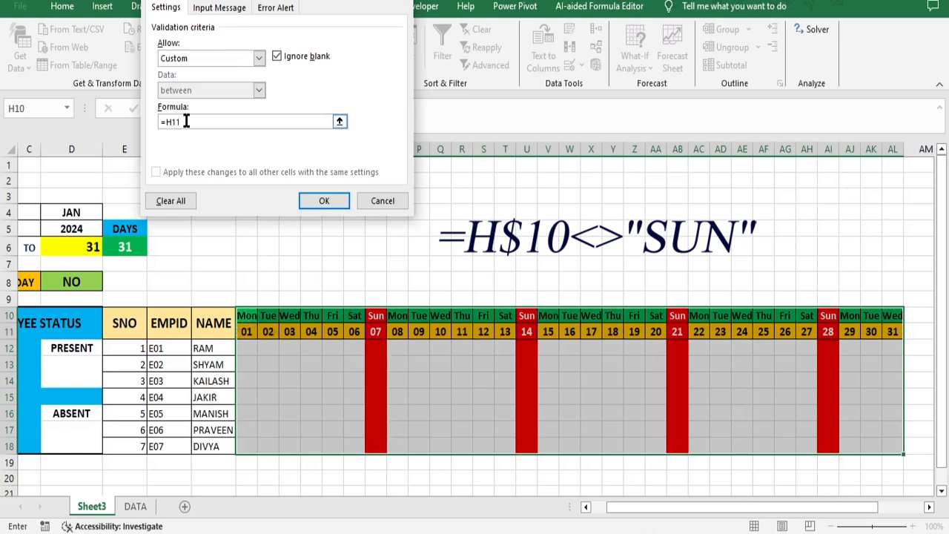
drag(187, 121, 121, 146)
click(248, 315)
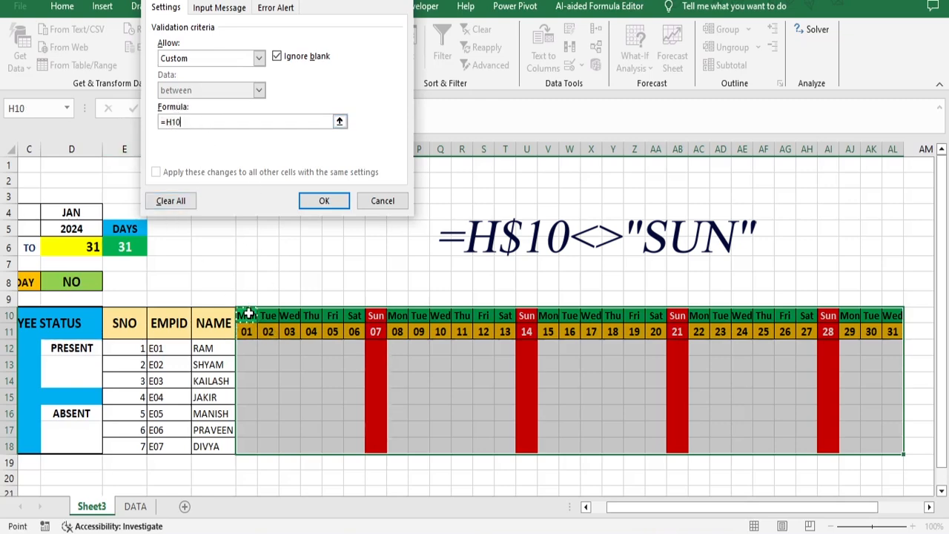
click(169, 123)
text($10)
click(197, 121)
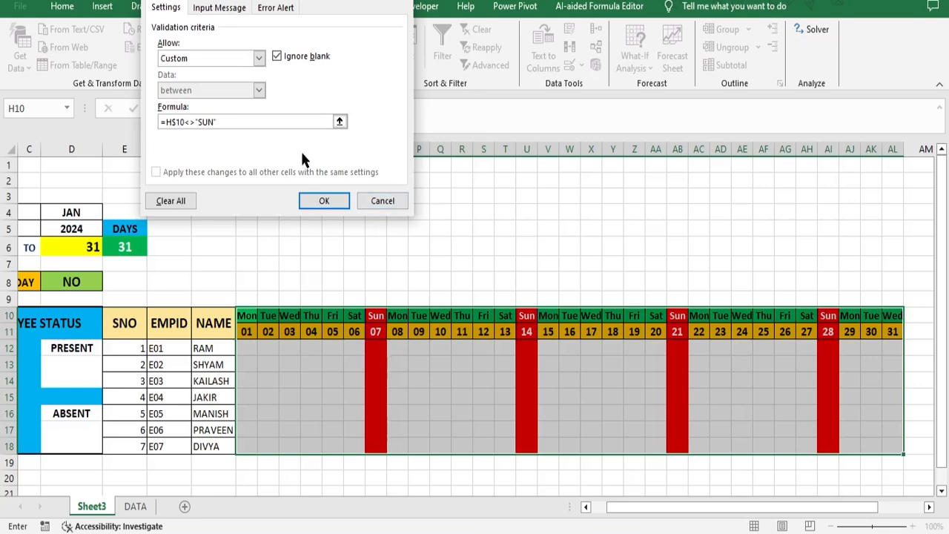
Step: Give the validation an error alert titled "Invalid Entry" with the message "Read Only Field" and apply it to the range
click(275, 9)
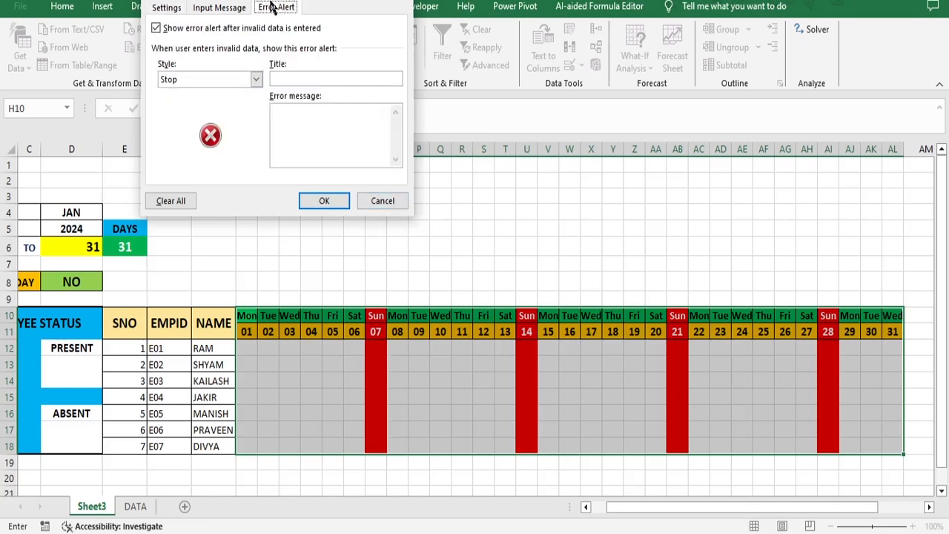
click(301, 79)
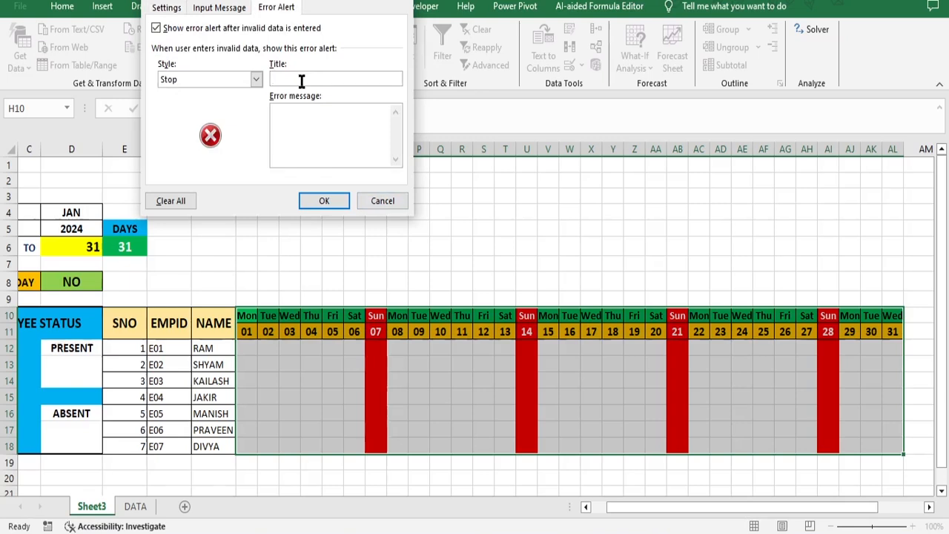
text(Inc)
text(alid Entry)
click(310, 113)
text(Read Only Field)
click(325, 201)
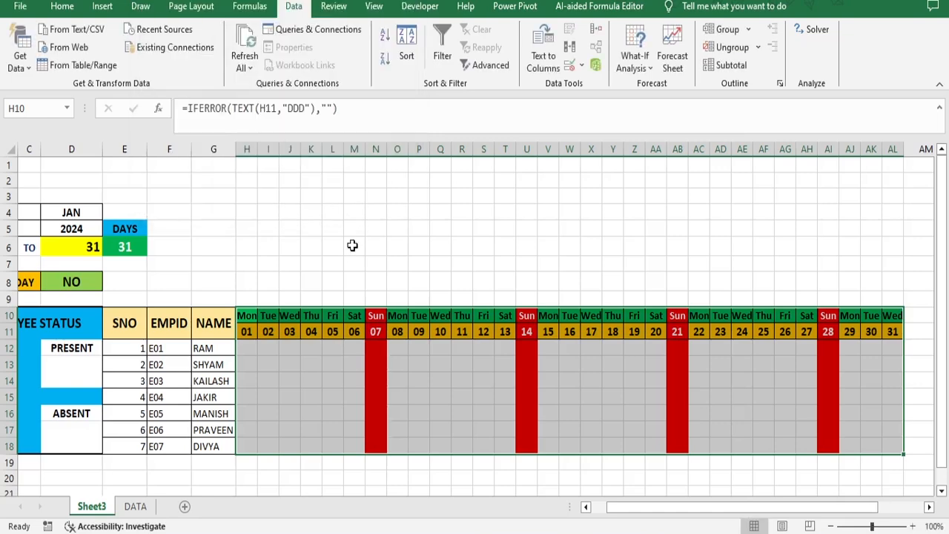
Step: Test the validation by entering h in Sunday cell N12, and cancel the entry
click(376, 350)
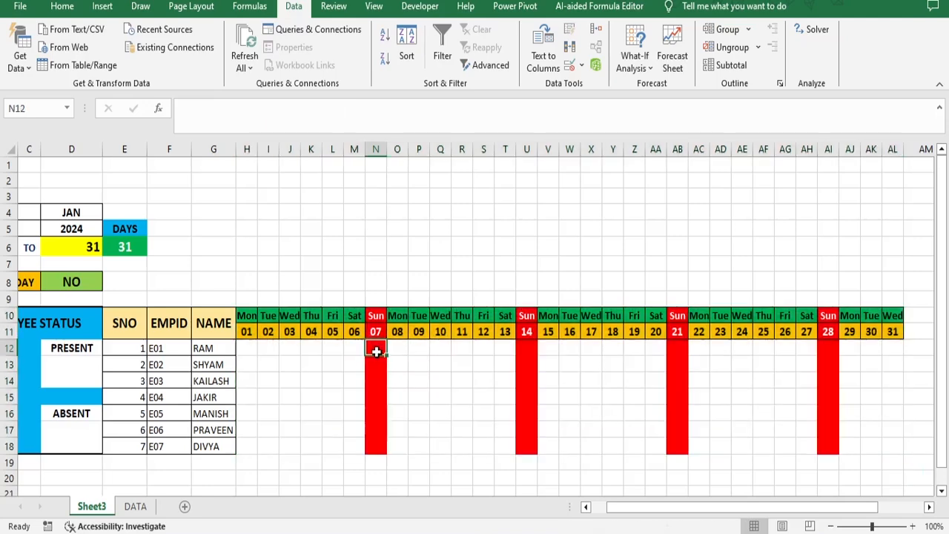
text(h)
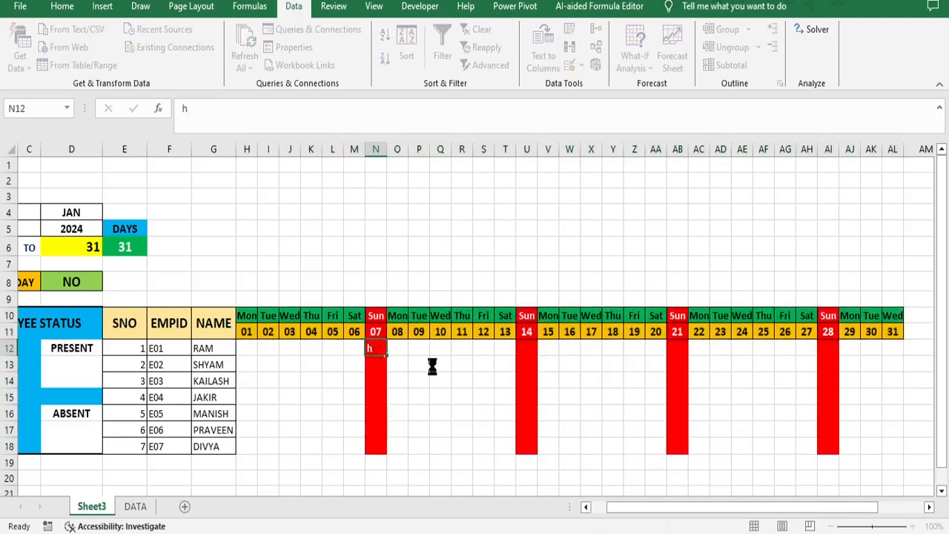
key(Return)
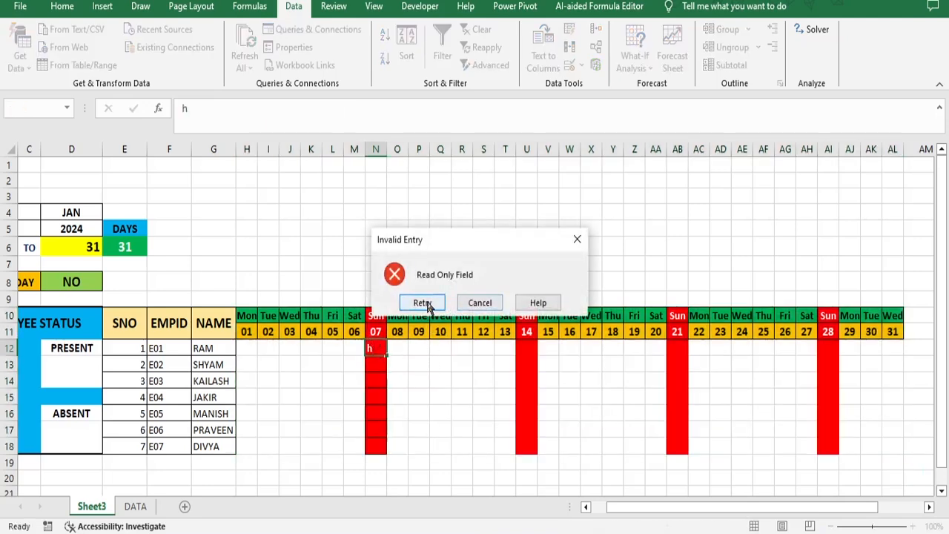
click(479, 302)
click(417, 369)
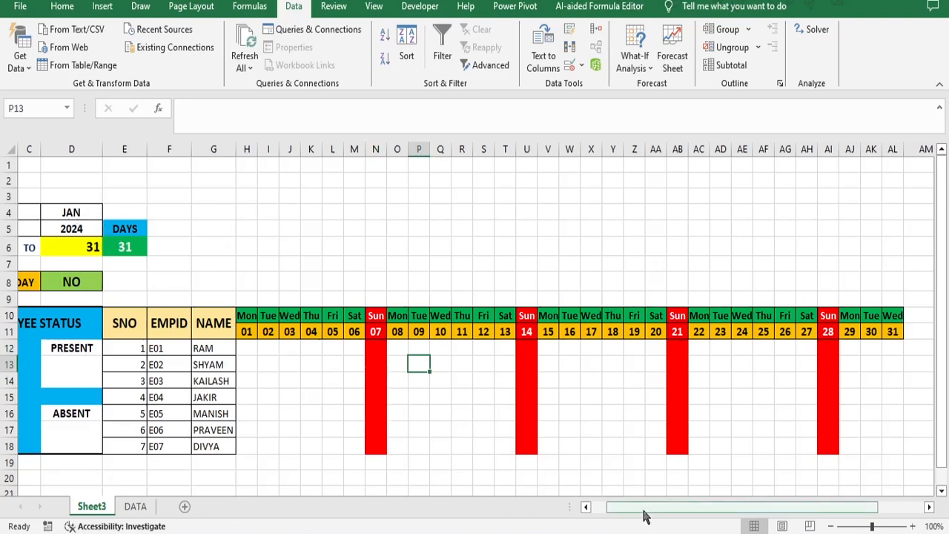
Step: Test the weekend day selector in cell D8 with TUE and MON, and set it back to NO
drag(636, 512, 617, 511)
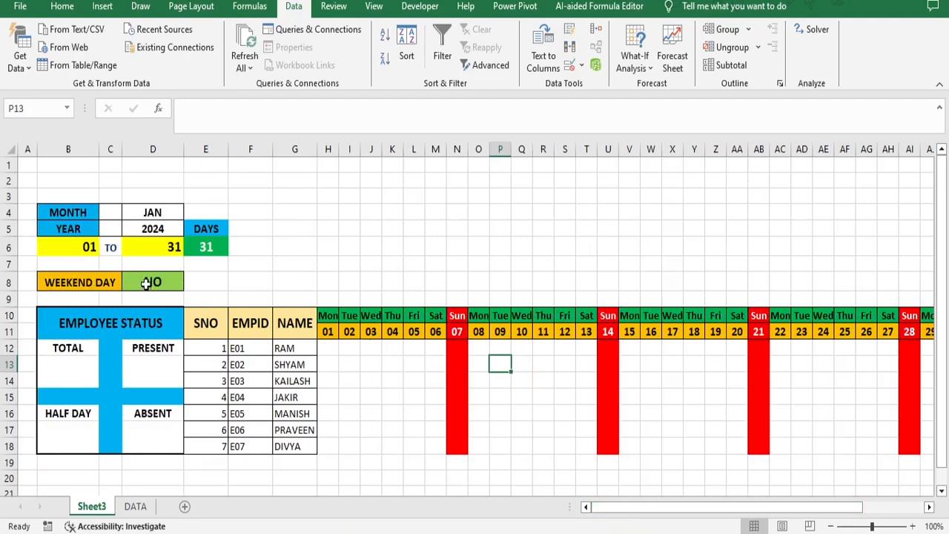
click(181, 284)
click(189, 283)
click(156, 327)
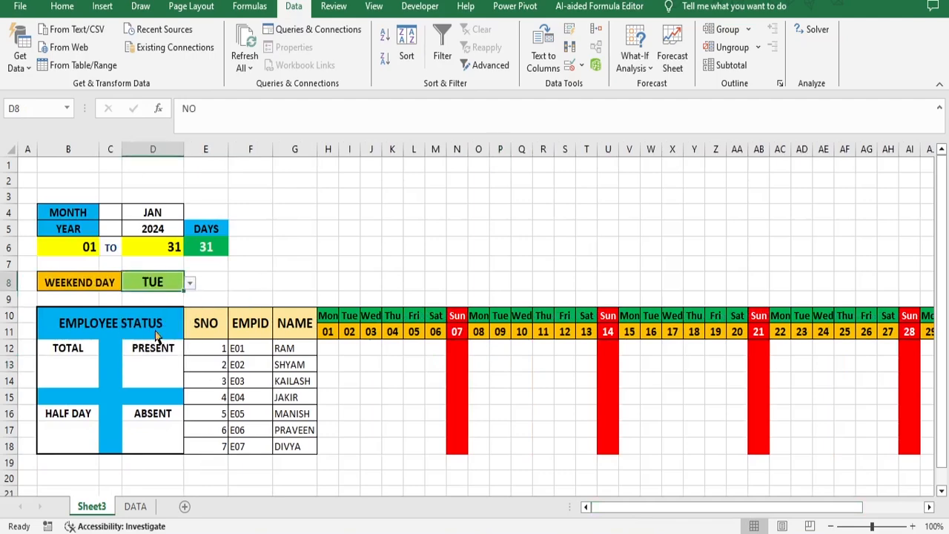
click(190, 282)
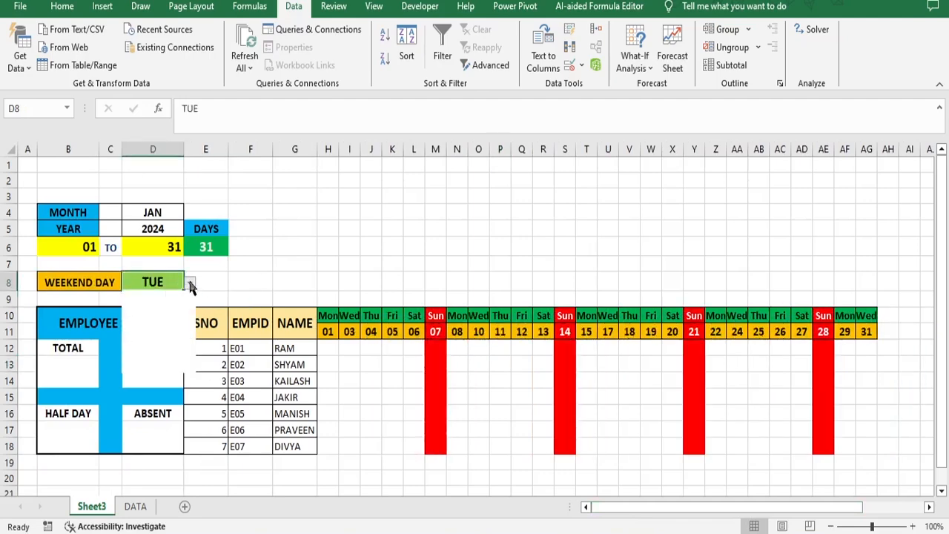
click(156, 317)
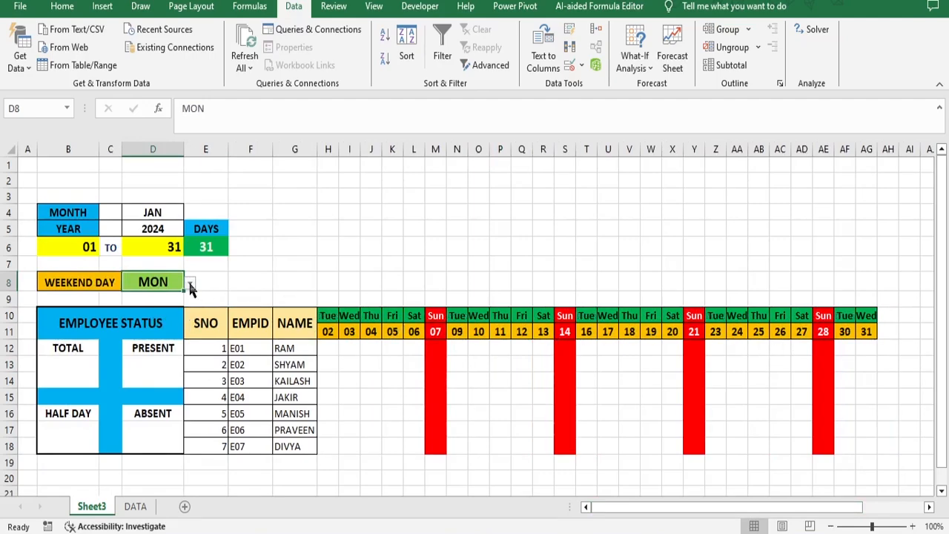
click(190, 284)
click(152, 297)
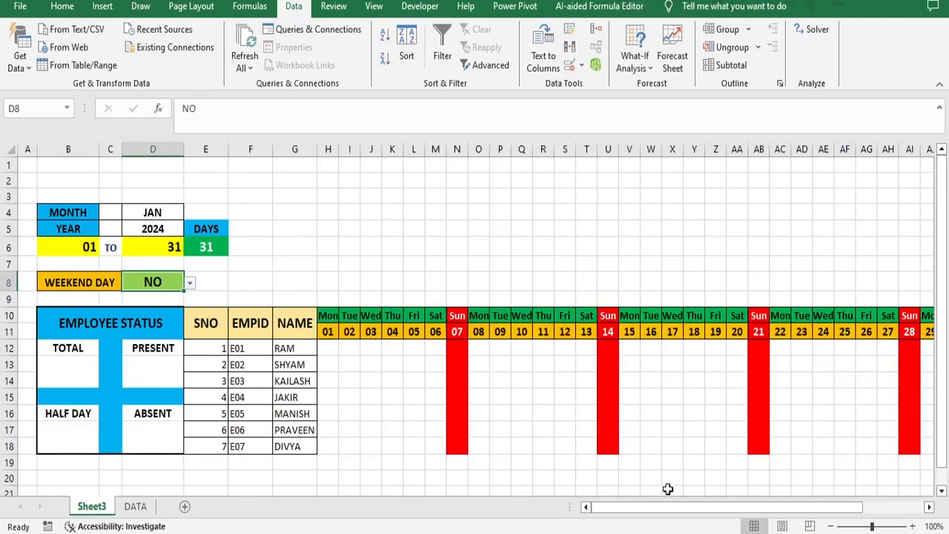
drag(677, 511, 697, 512)
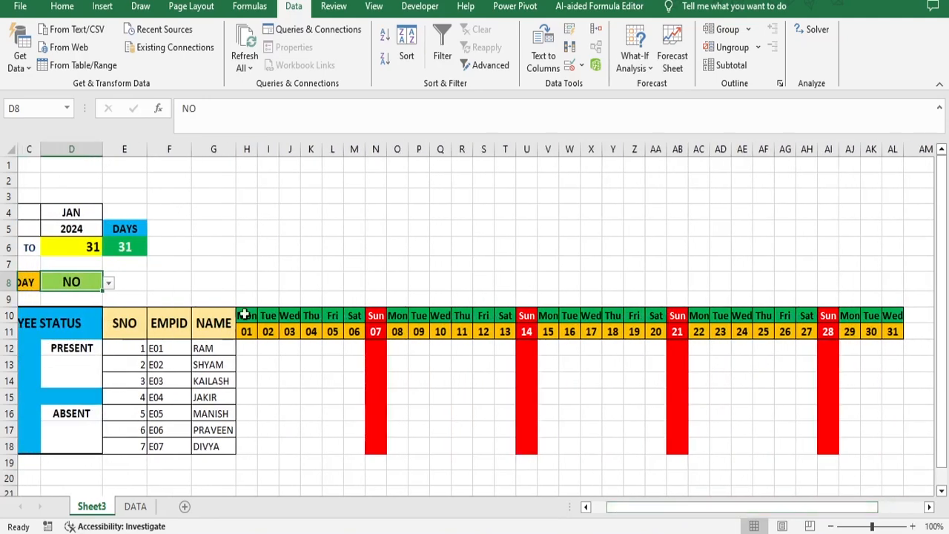
drag(244, 315, 900, 453)
click(591, 264)
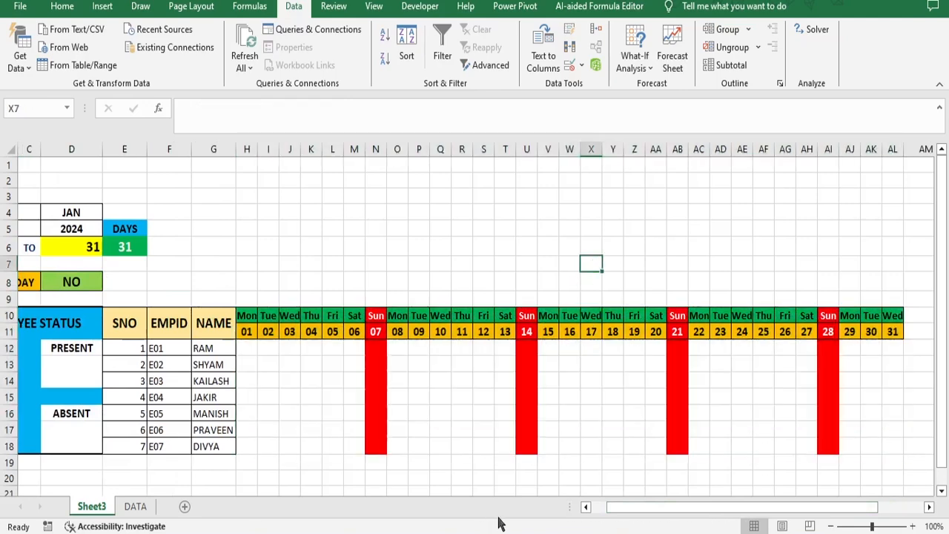
Step: Set the month in cell D4 to JUN
click(71, 212)
click(110, 214)
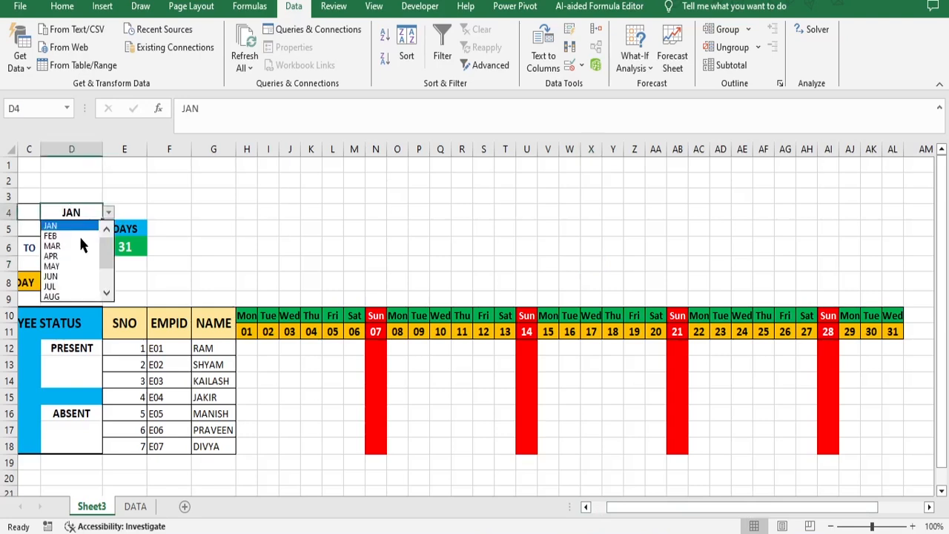
click(78, 275)
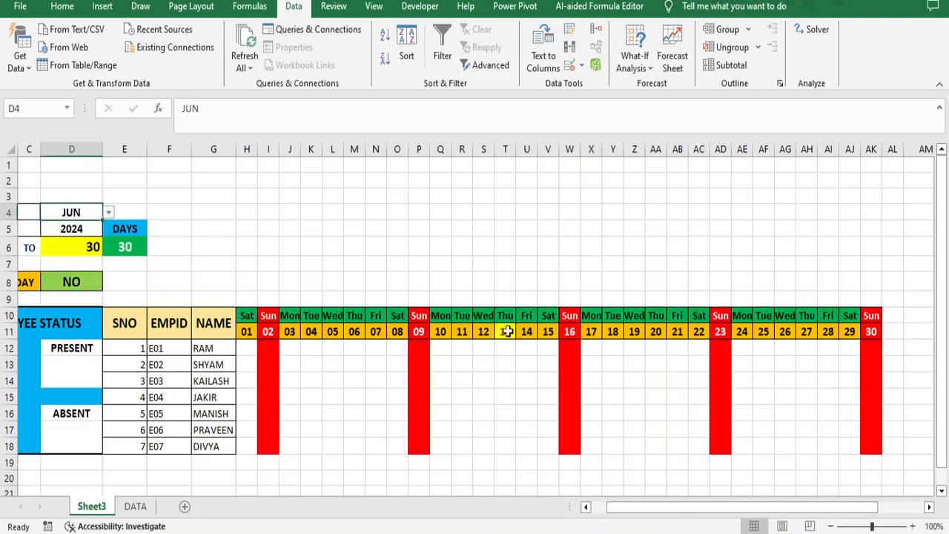
Step: Mark the first employee present on day 01 by entering P in cell H12
click(245, 351)
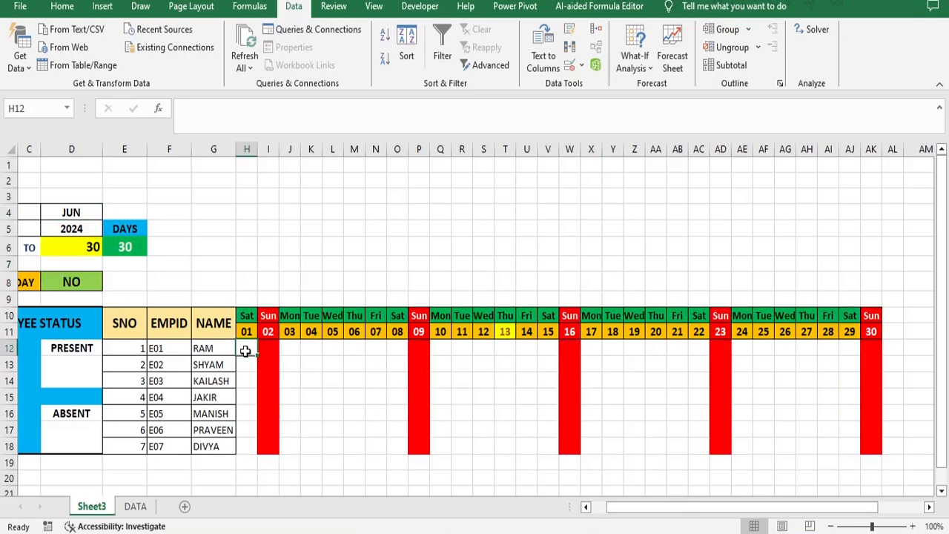
text(p)
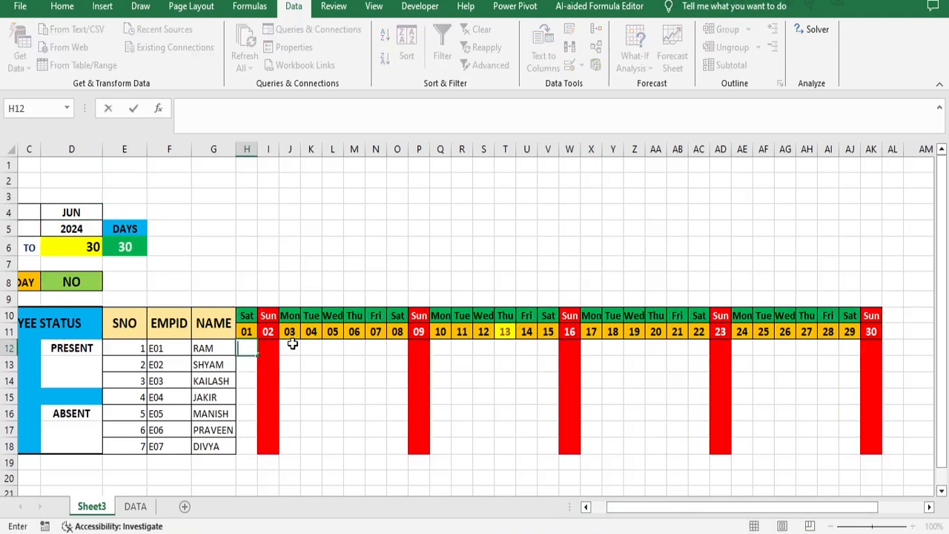
key(Tab)
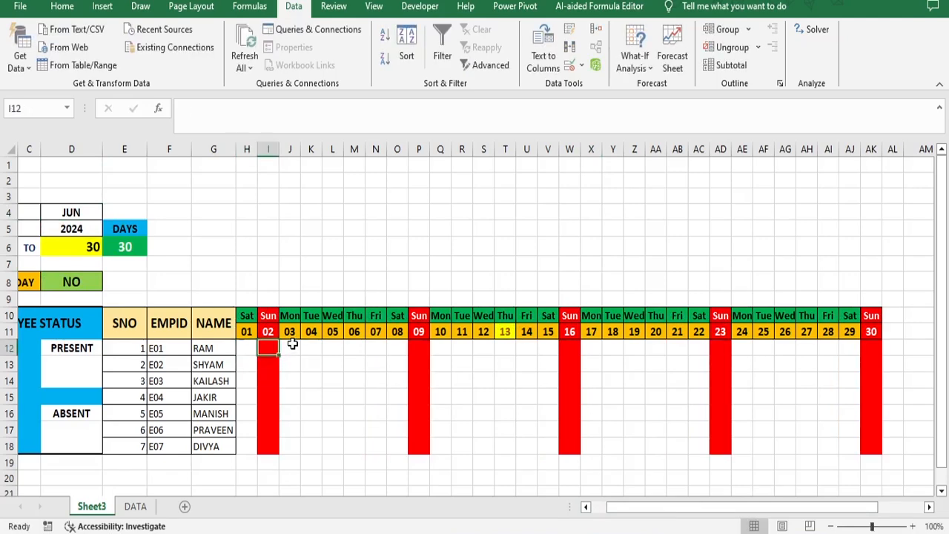
click(241, 350)
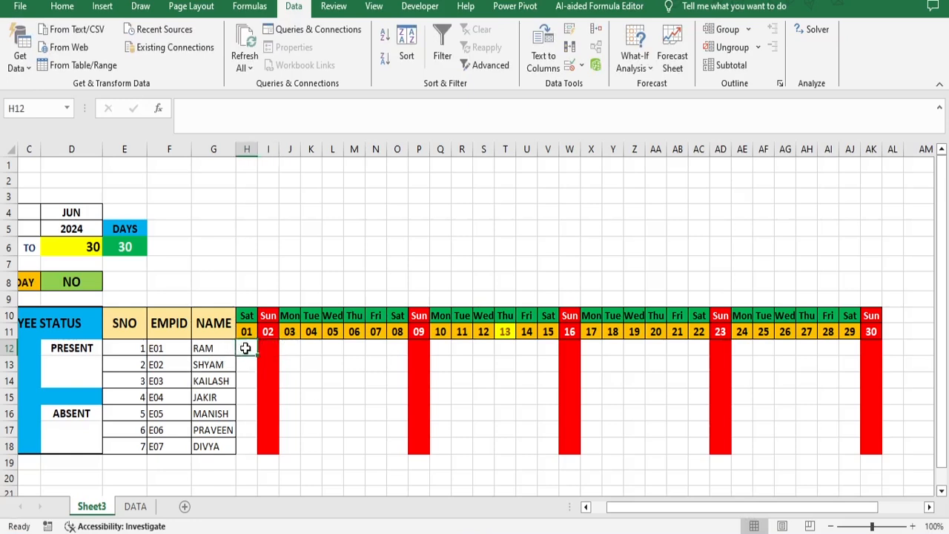
text(P)
key(Return)
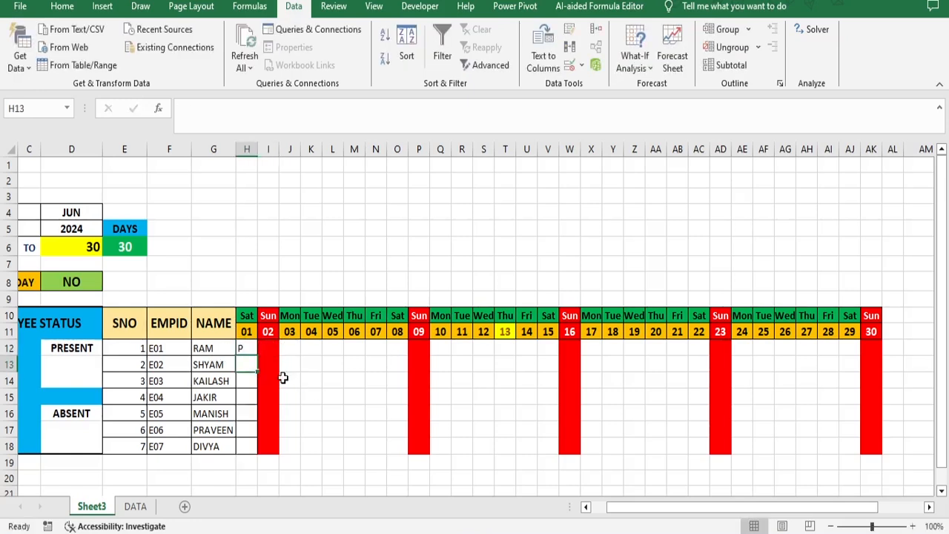
Step: Mark the first employee present on days 03 to 07 by entering P in cells J12 to N12
click(290, 349)
text(P)
key(Tab)
text(P)
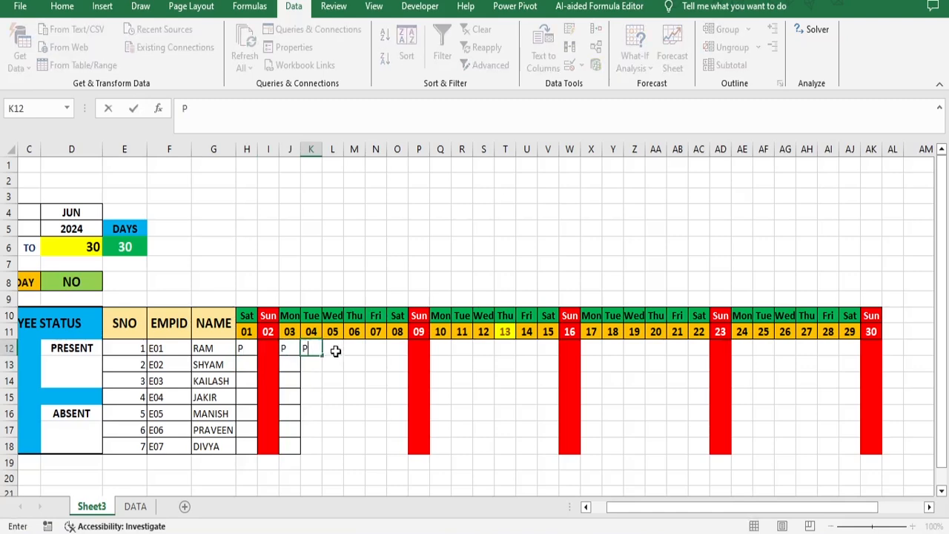
key(Tab)
text(P)
key(Tab)
text(P)
key(Tab)
text(P)
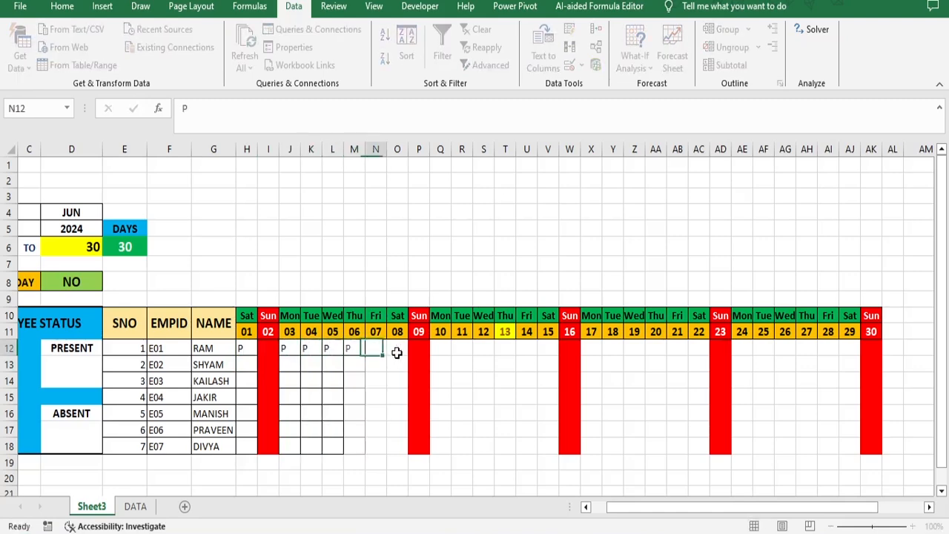
key(Tab)
Step: Complete the first employee's attendance to day 13: H in O12, A in Q12, P in R12 and S12, and A in T12
text(H)
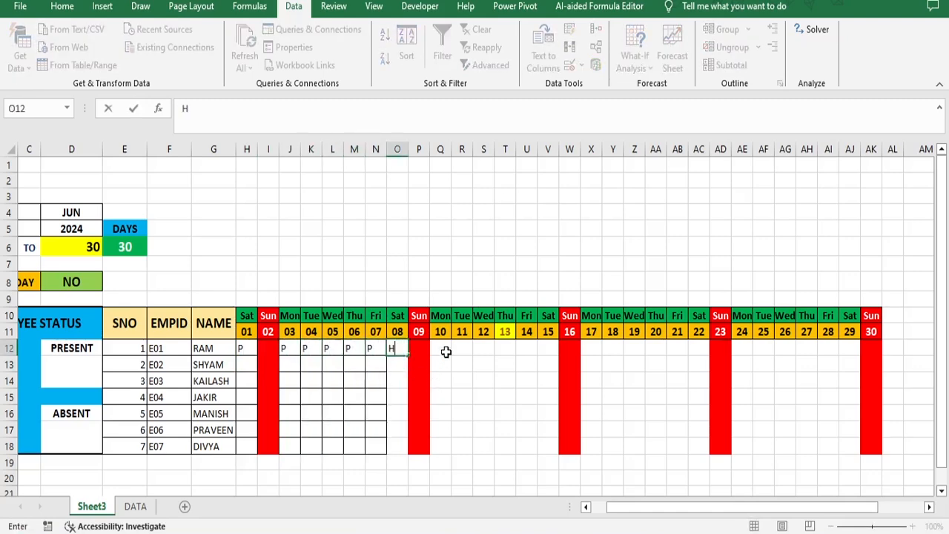
click(439, 349)
text(A)
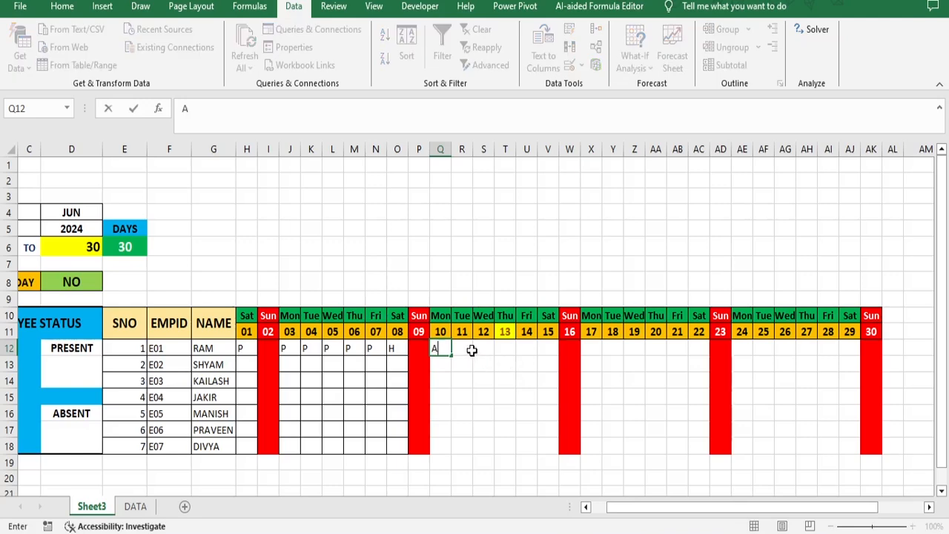
click(461, 350)
text(P)
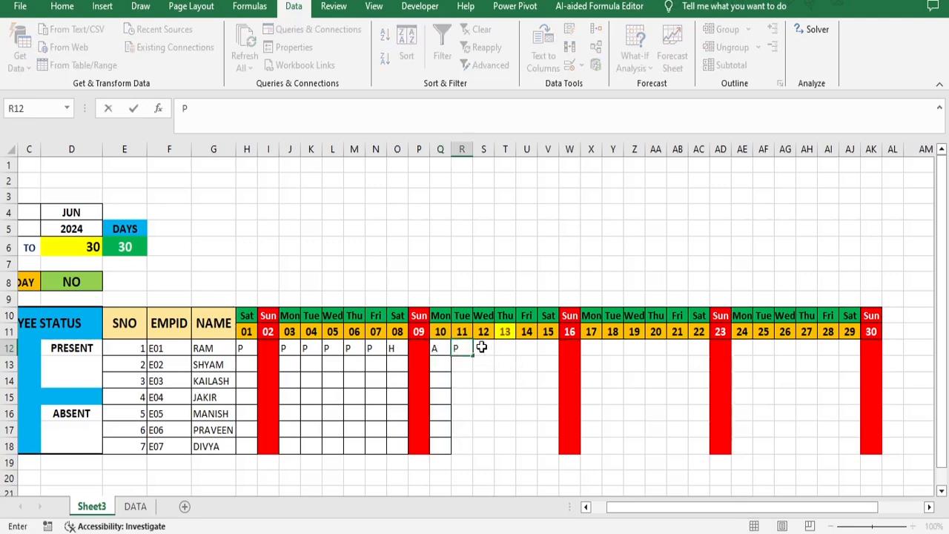
click(483, 348)
text(P)
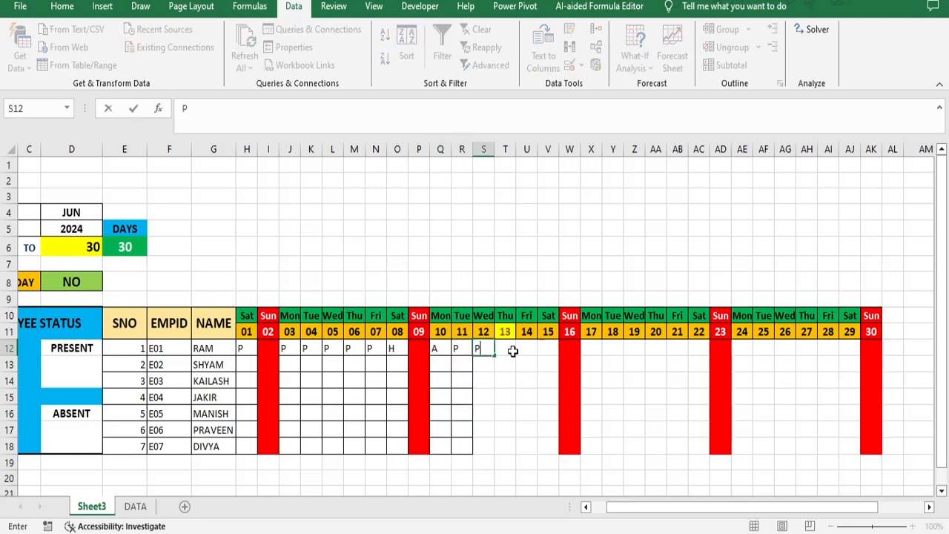
click(507, 349)
text(P)
text(A)
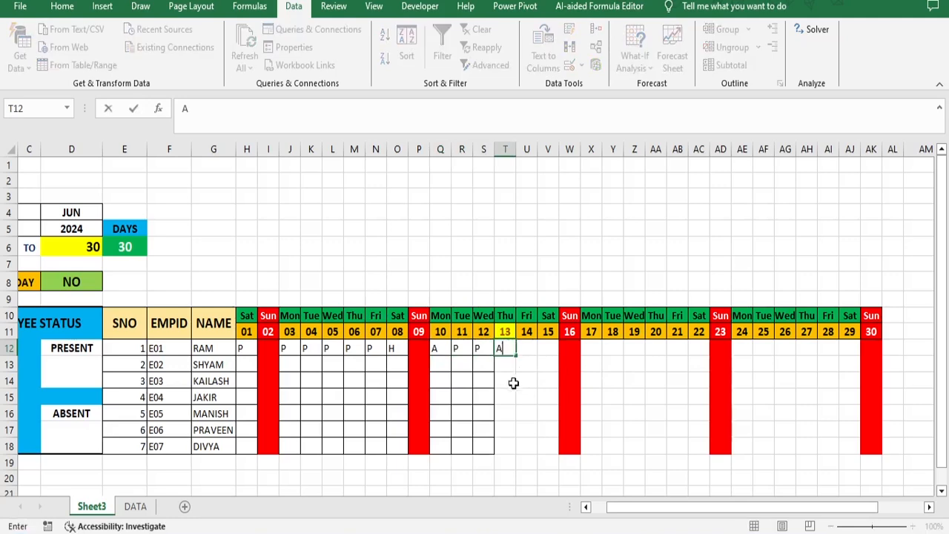
Step: Fill the P marks for days 01, 03 and 04 from row 12 down to row 18
click(247, 349)
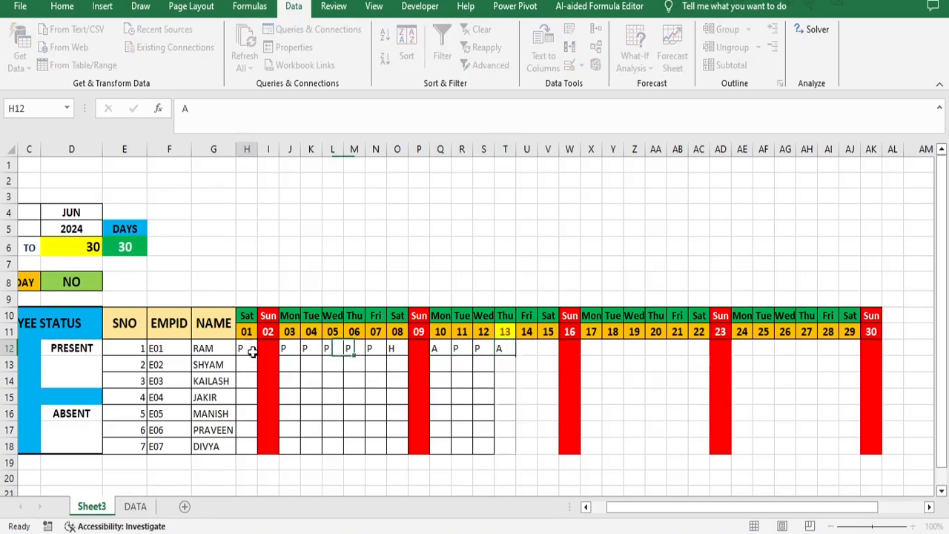
drag(257, 353, 264, 450)
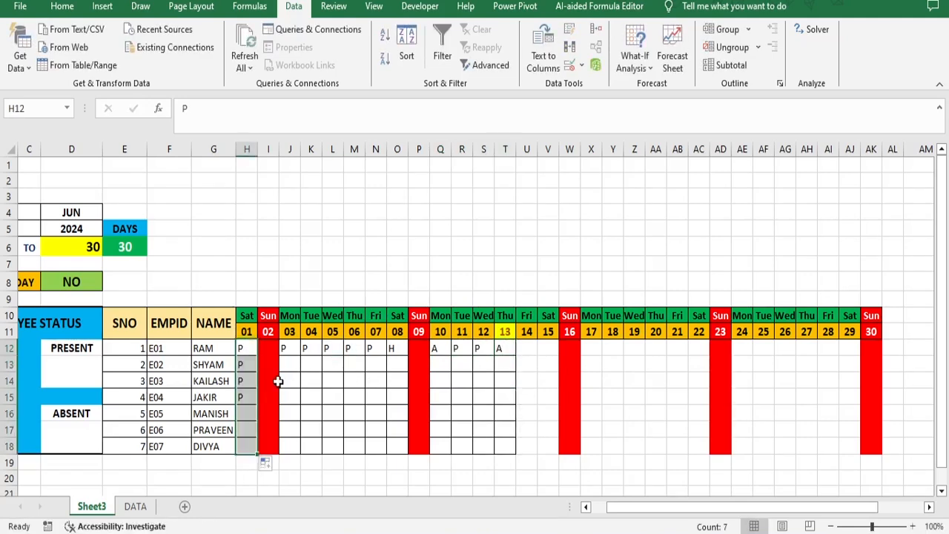
click(296, 353)
drag(301, 358, 306, 452)
click(315, 349)
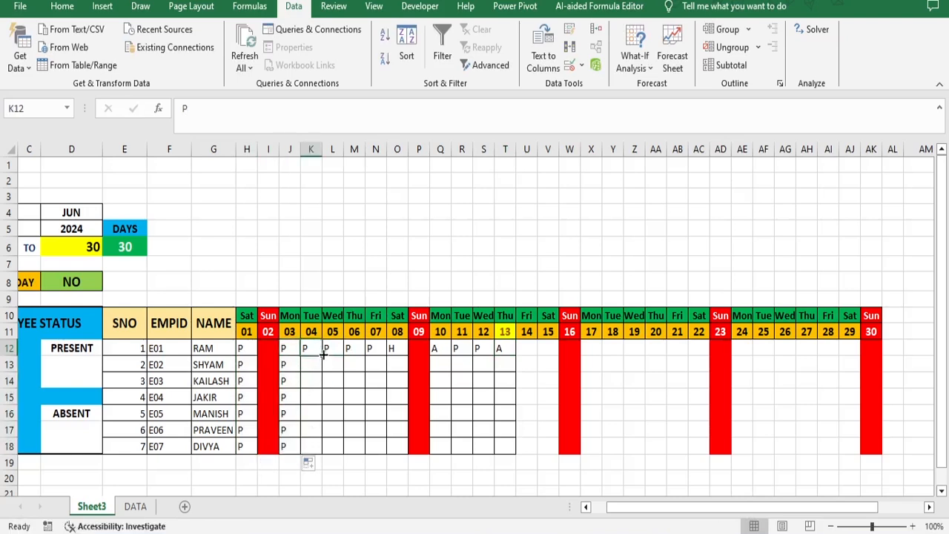
drag(322, 356, 321, 452)
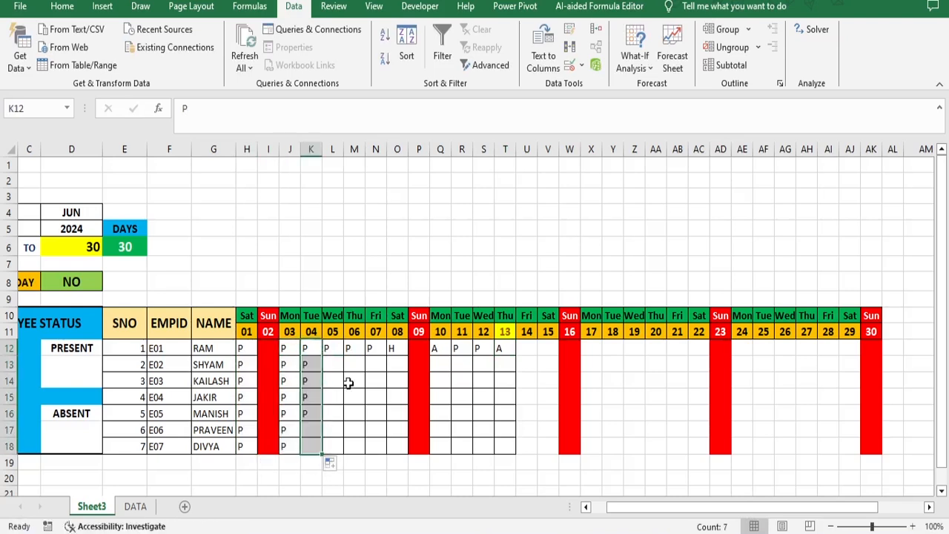
Step: Fill the P marks for days 05, 06 and 07 from row 12 down to row 18
click(334, 349)
drag(342, 355, 335, 453)
click(363, 351)
drag(364, 355, 367, 454)
click(380, 354)
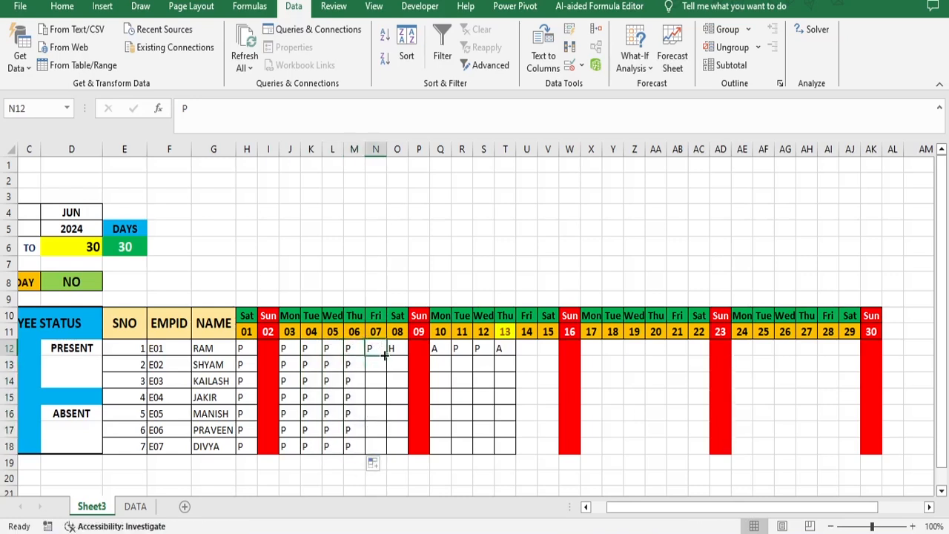
drag(385, 356, 387, 451)
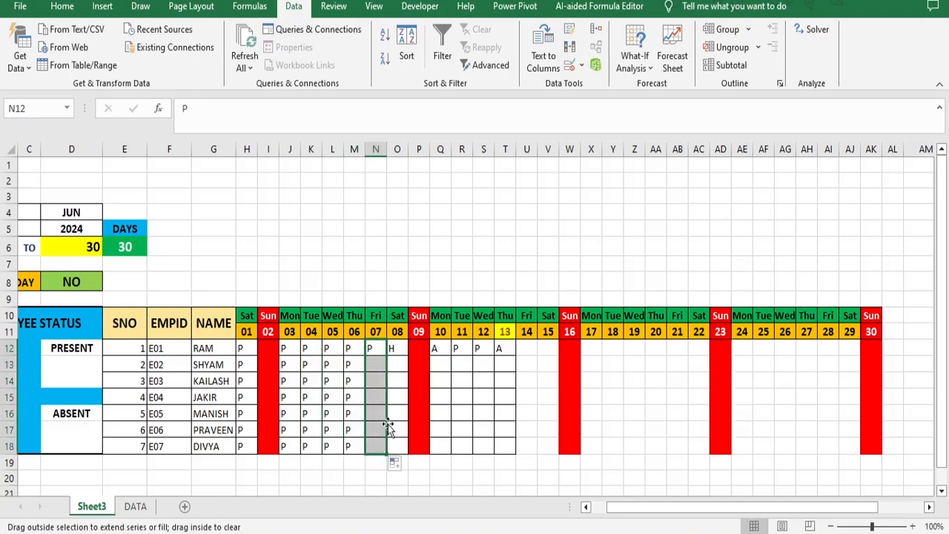
Step: Enter P for the second employee on days 08 and 10 in O13 and Q13, and fill both down to row 18
click(399, 366)
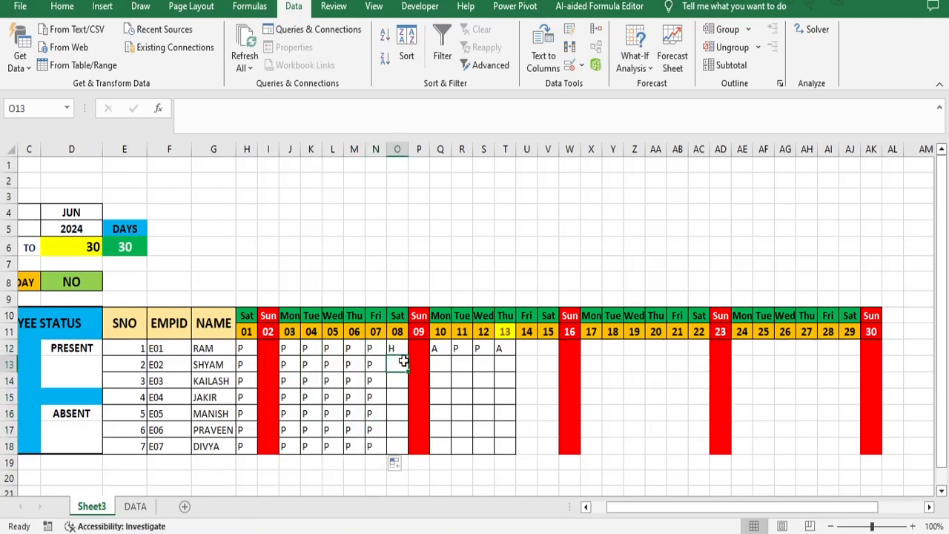
text(P)
drag(406, 372, 413, 460)
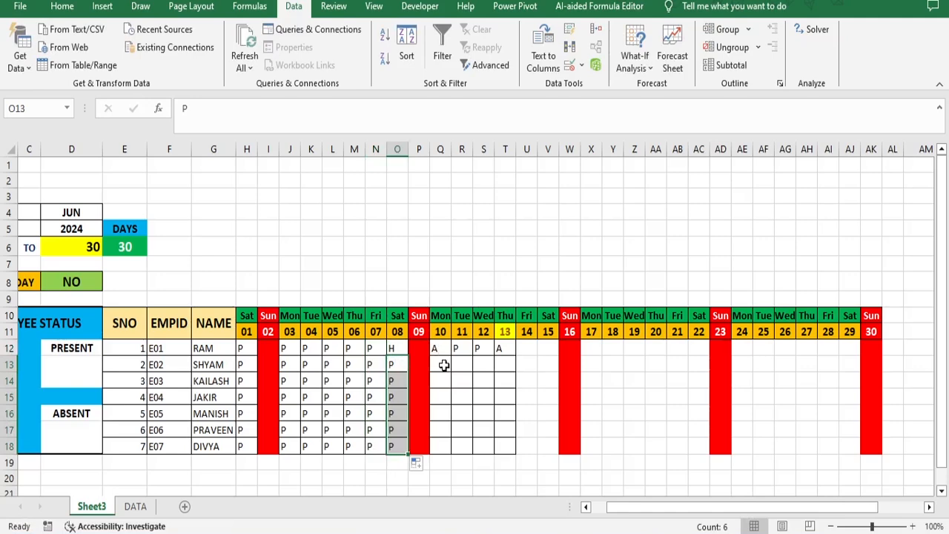
click(443, 365)
text(P)
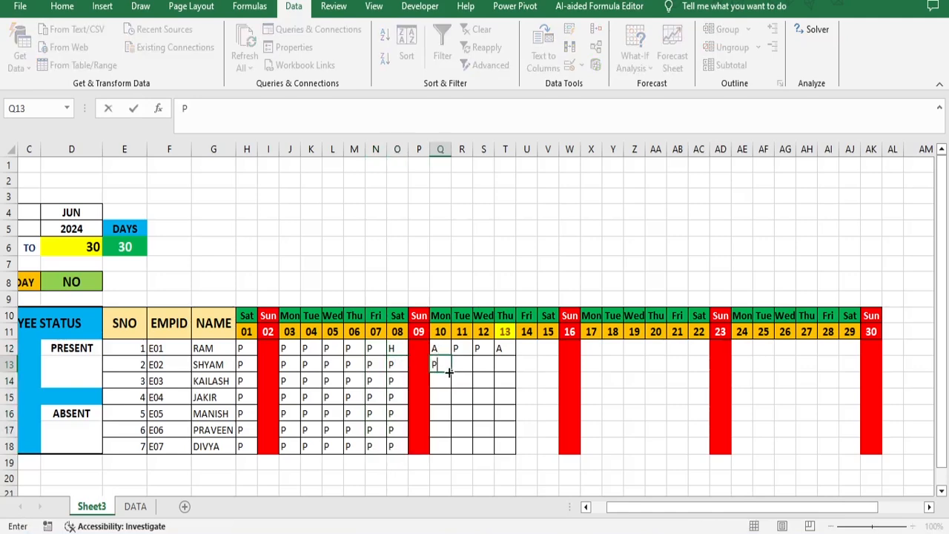
drag(450, 372, 466, 397)
Step: Fill the P marks for days 11 and 12 from row 12 down to row 18
click(462, 350)
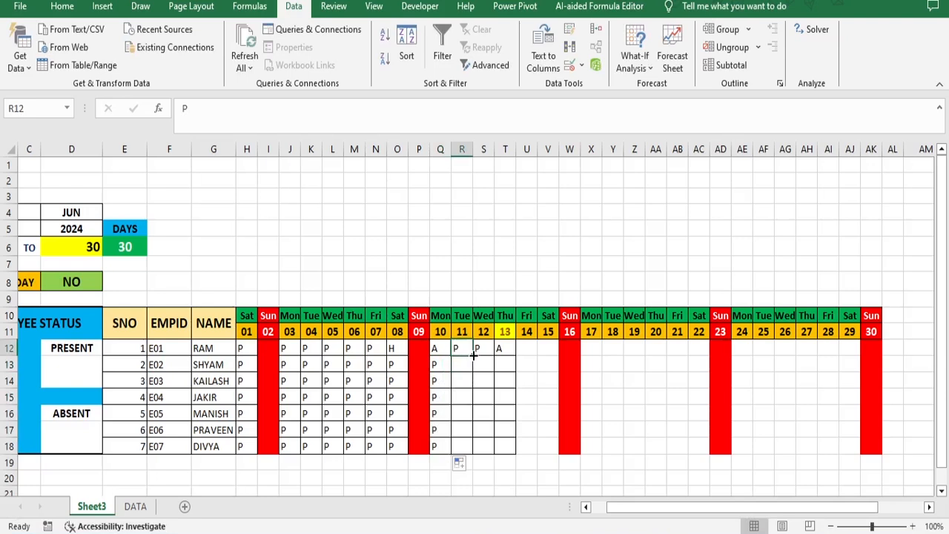
drag(472, 356, 460, 453)
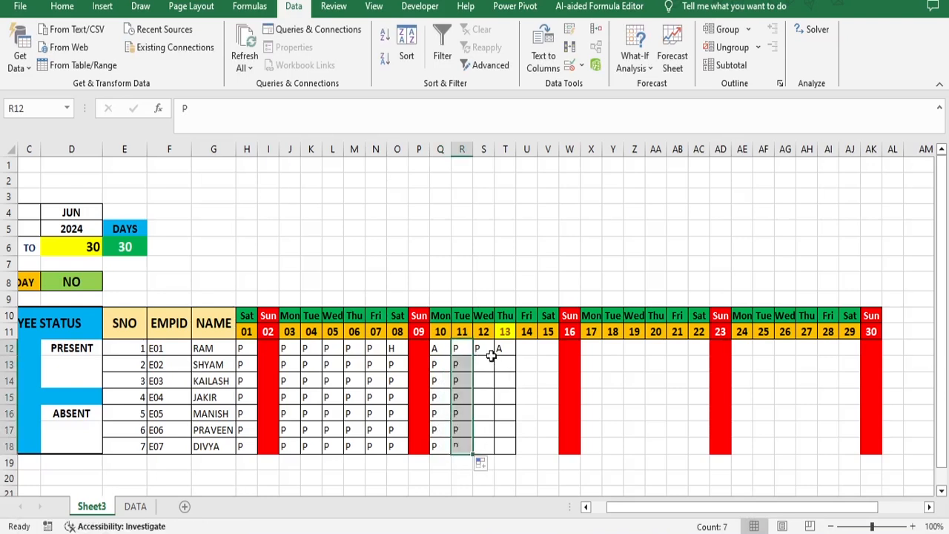
click(491, 351)
drag(495, 356, 487, 454)
Step: For day 13, enter A in T12 and P in T13, and fill the P down to T18
click(505, 350)
text(A)
key(Return)
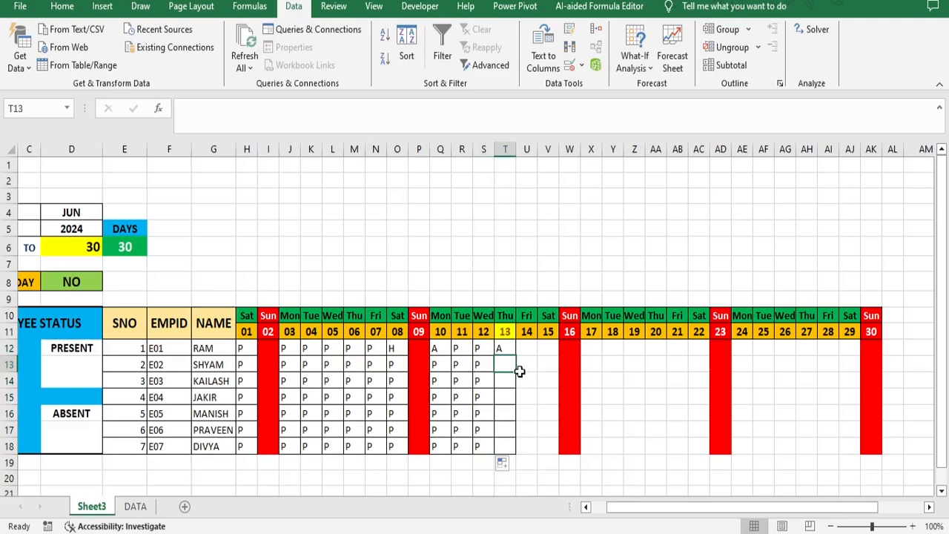
text(P)
key(ctrl+Return)
drag(516, 372, 515, 454)
Step: Mark half days by entering H in cells T16, R15 and L15
click(504, 416)
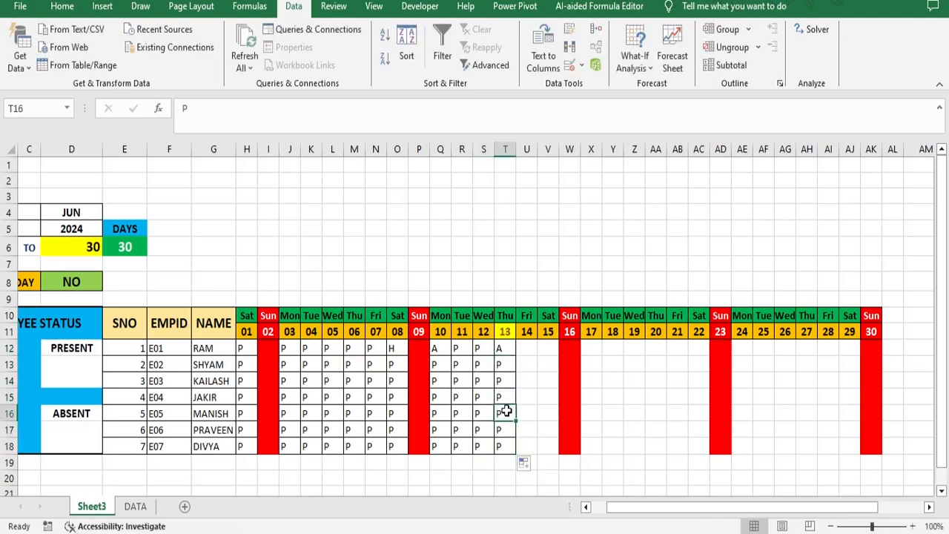
text(H)
click(457, 397)
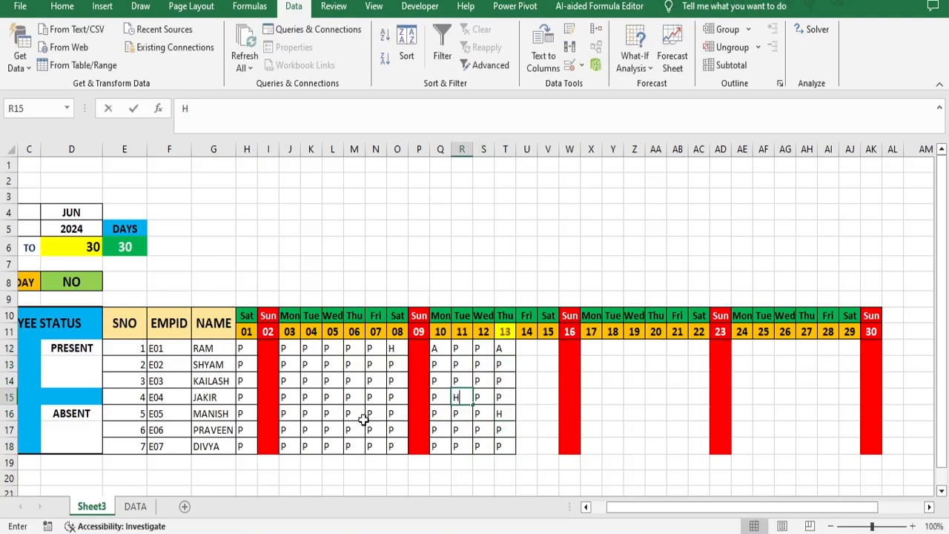
text(H)
click(326, 397)
text(H)
Step: Mark further half days by entering H in cells J17, M13 and M18
click(285, 430)
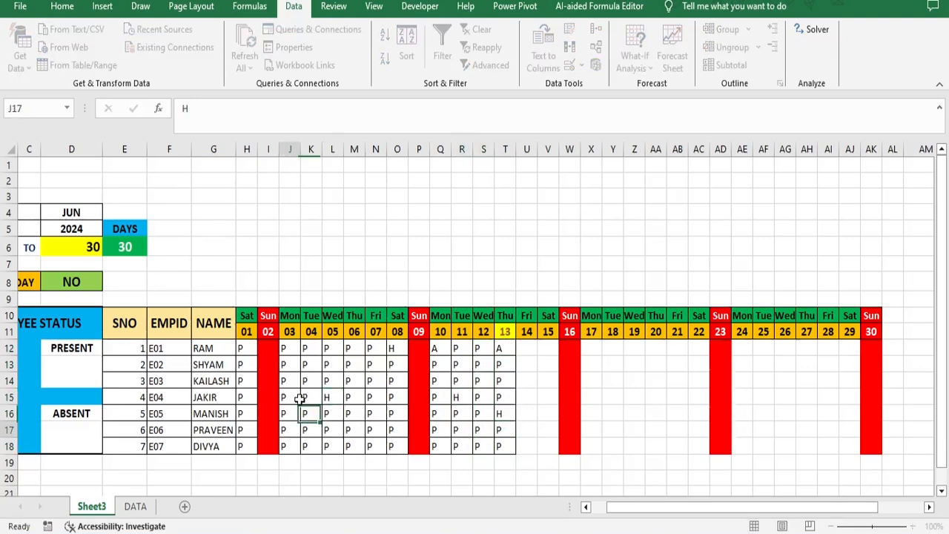
text(H)
click(348, 366)
text(H)
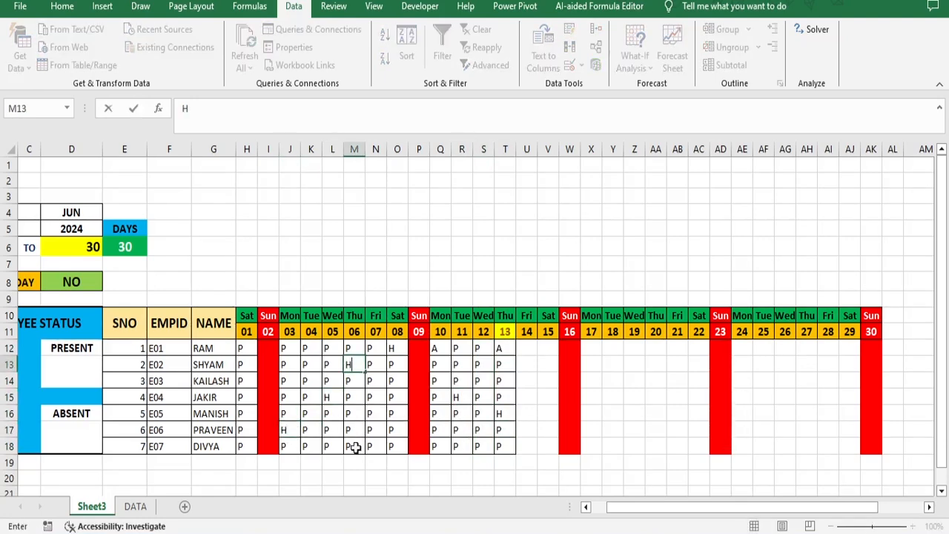
key(ctrl+Return)
click(355, 447)
text(H)
Step: Mark absences by entering A in cells O15, J14 and T14
click(400, 396)
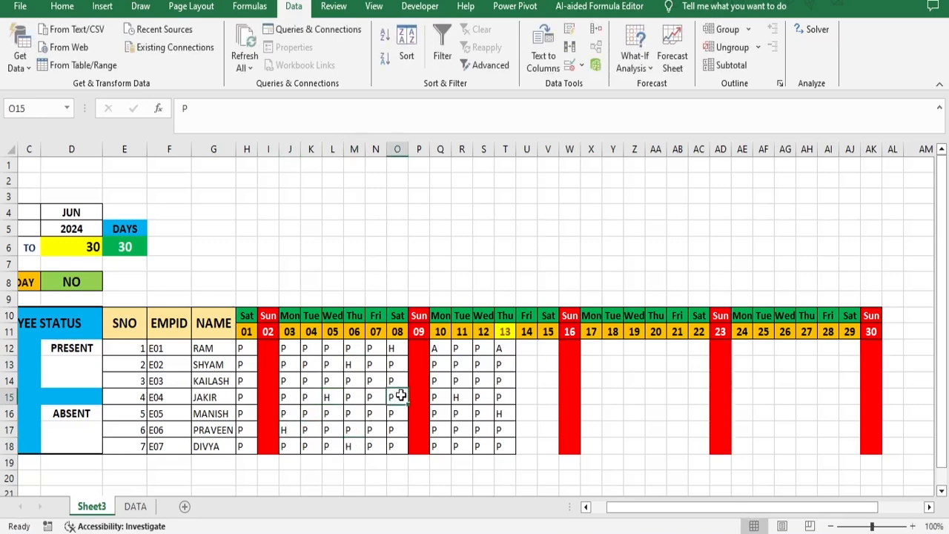
text(A)
click(285, 381)
text(A)
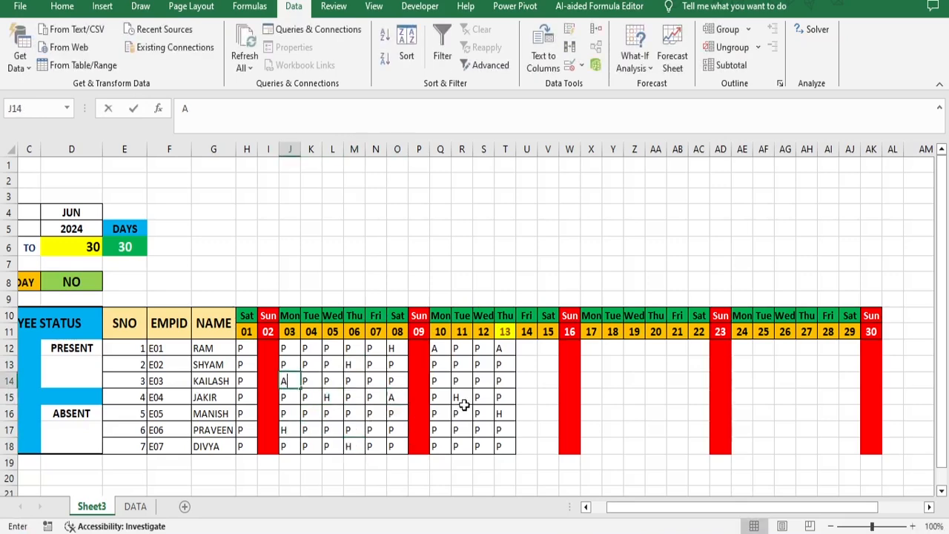
click(503, 383)
text(A)
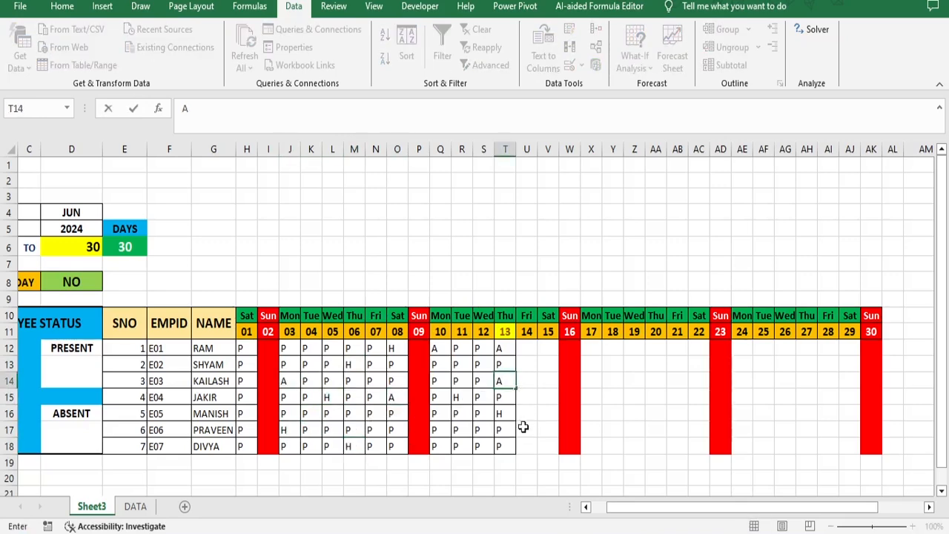
Step: Merge and center cells B20:C20 below the employee status block and enter the label NO OF HOLIDAYS
click(646, 433)
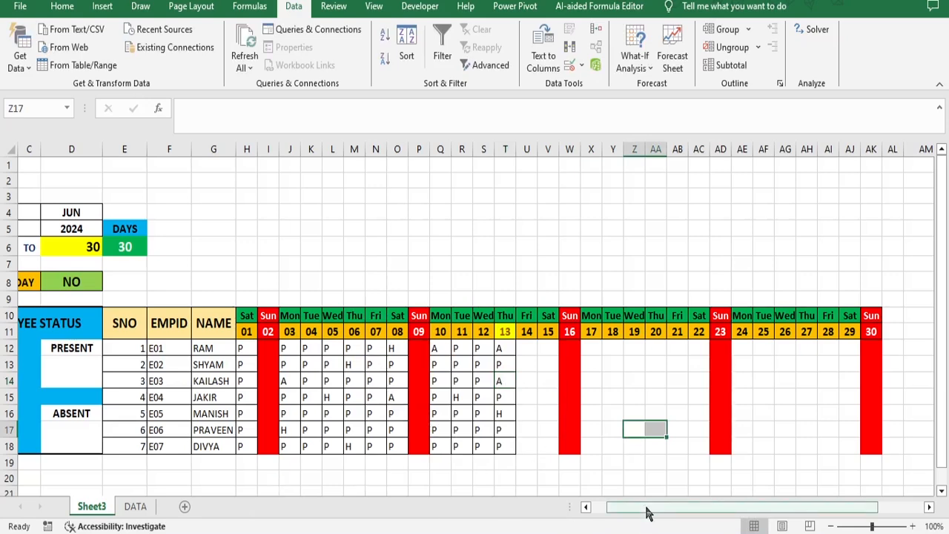
drag(662, 518, 534, 528)
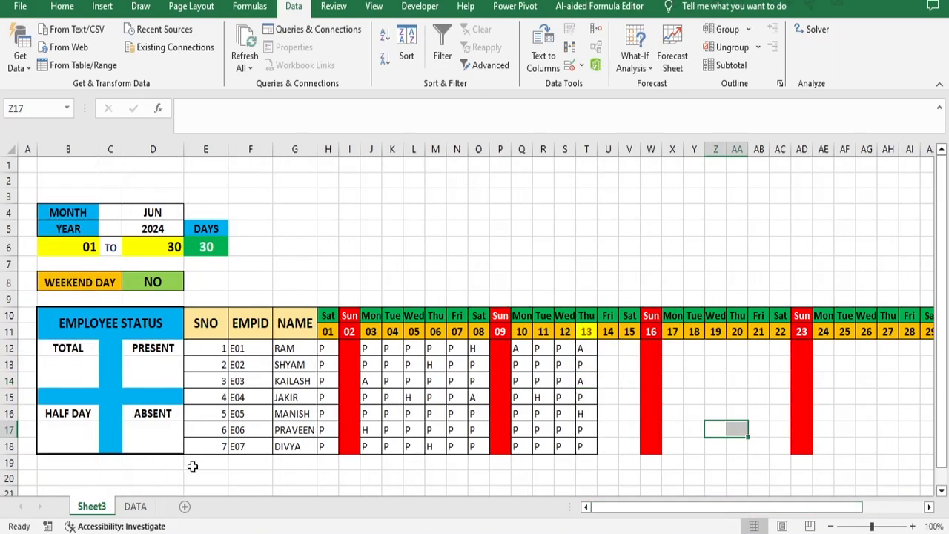
scroll(173, 471, down, 2)
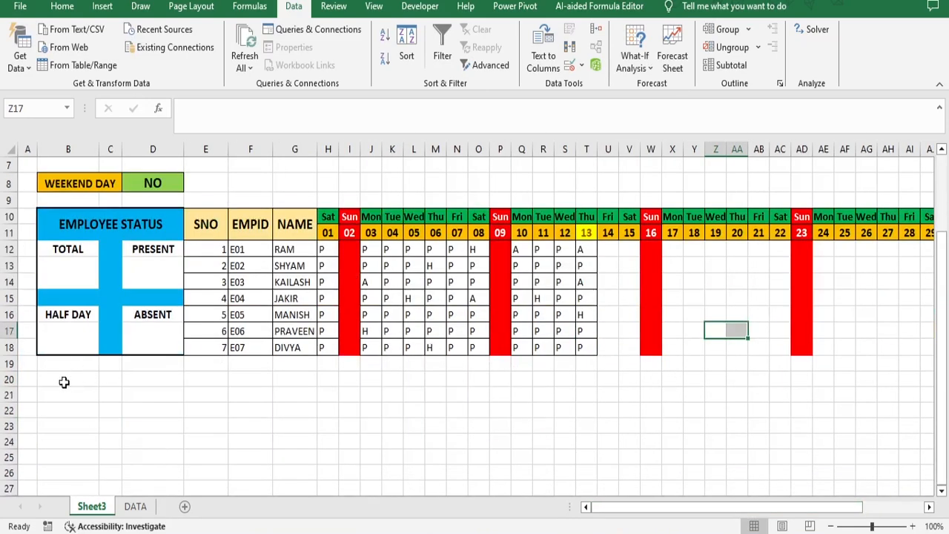
drag(63, 382, 110, 379)
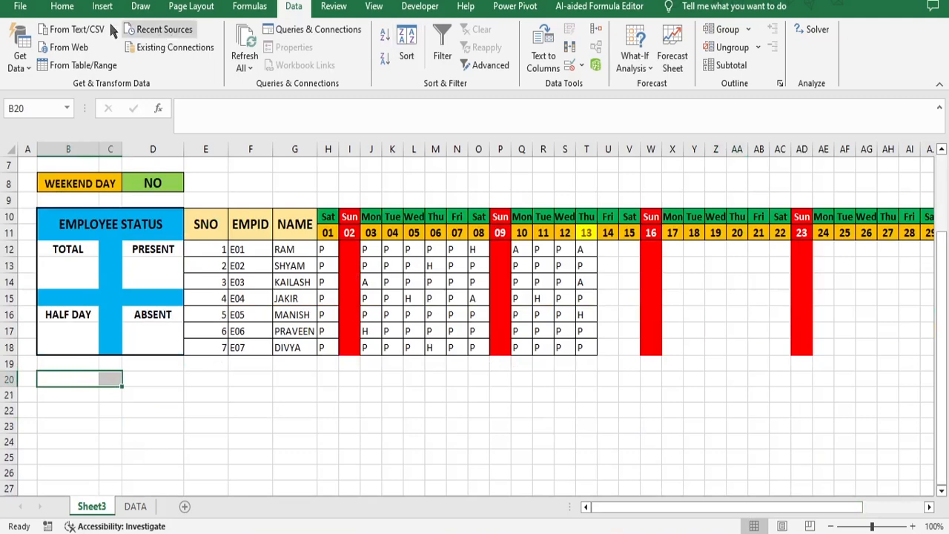
click(62, 6)
click(371, 59)
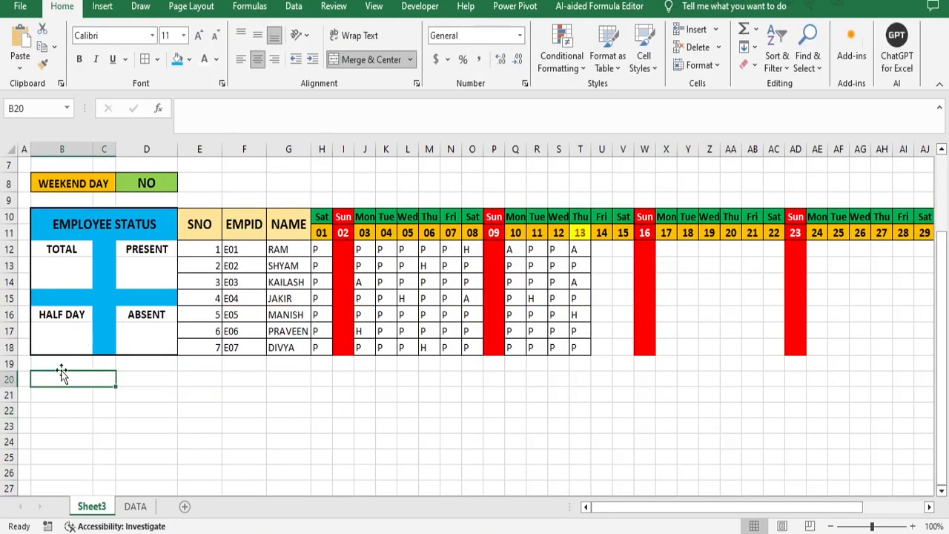
double_click(64, 378)
text(NO)
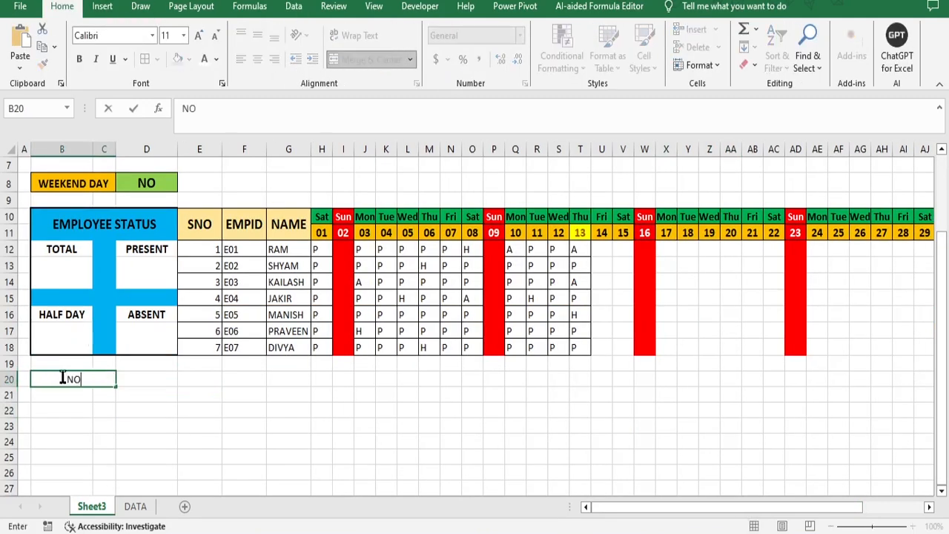
text( OF HOLIDAYS)
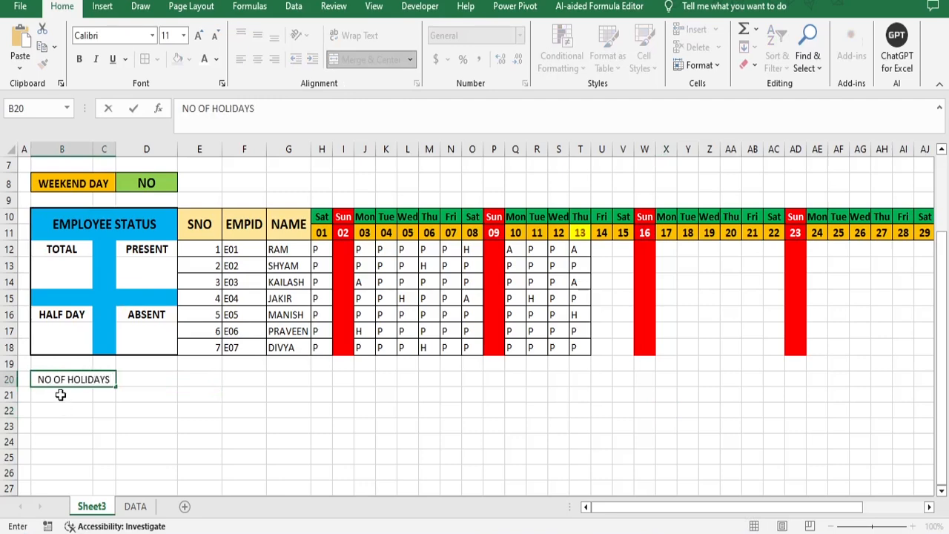
Step: Merge and center cells B21:C21 and enter the label NO OF SUNDAYS
drag(61, 395, 104, 394)
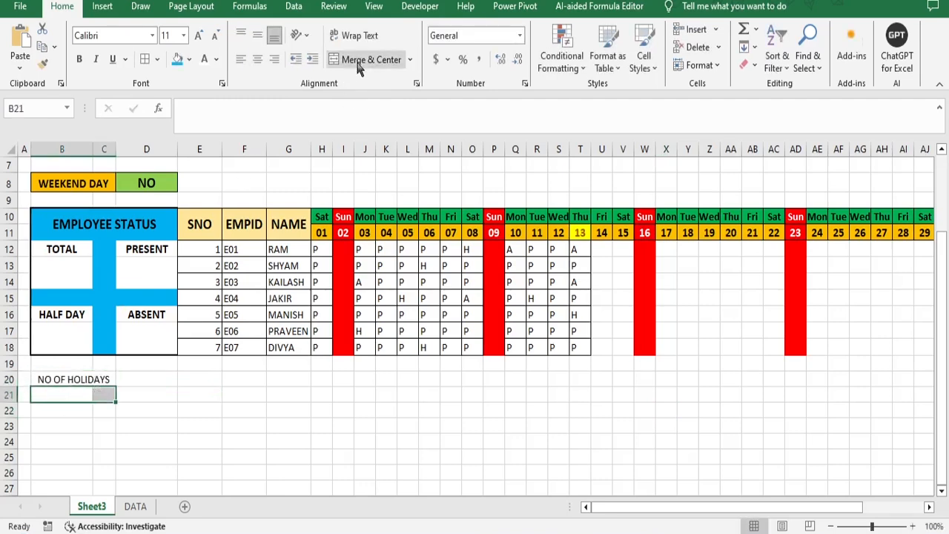
click(364, 61)
double_click(61, 396)
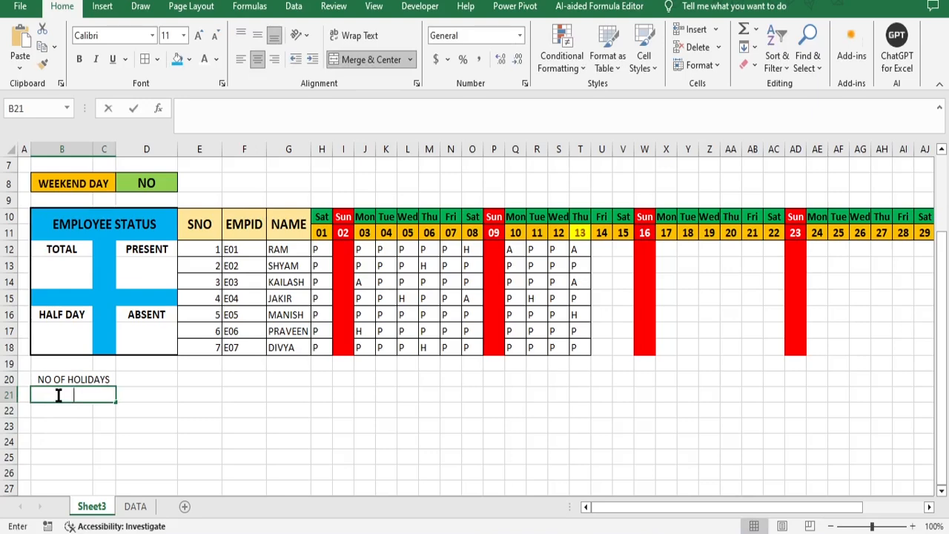
text(N)
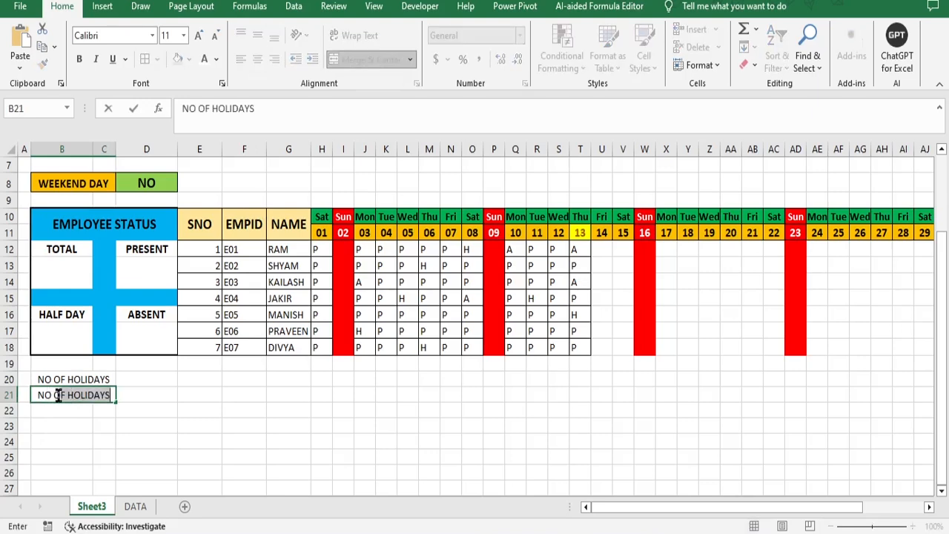
text(O OF WO)
key(BackSpace)
key(BackSpace)
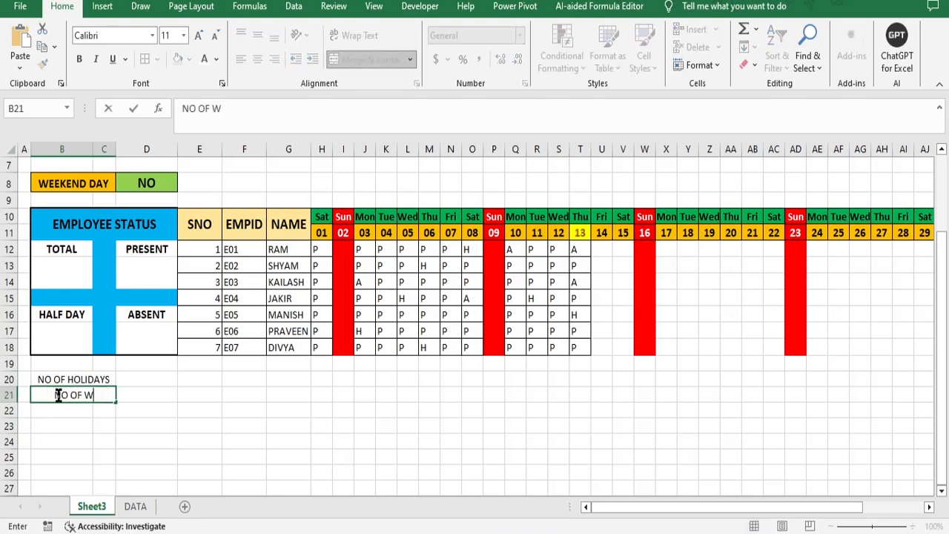
text(SUNDAYS)
Step: Enter the label TOTAL WORKING in cell B22
click(58, 410)
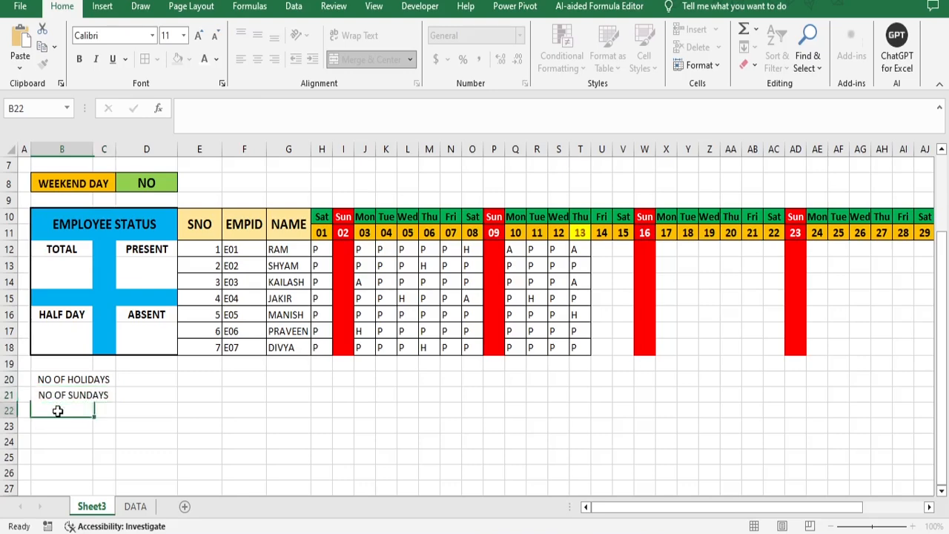
text(TOTAL)
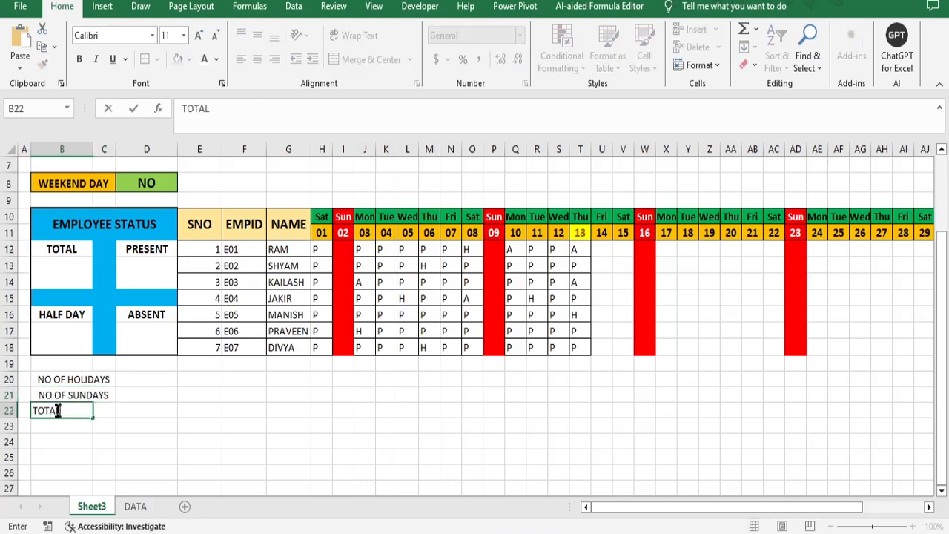
text( WORKING)
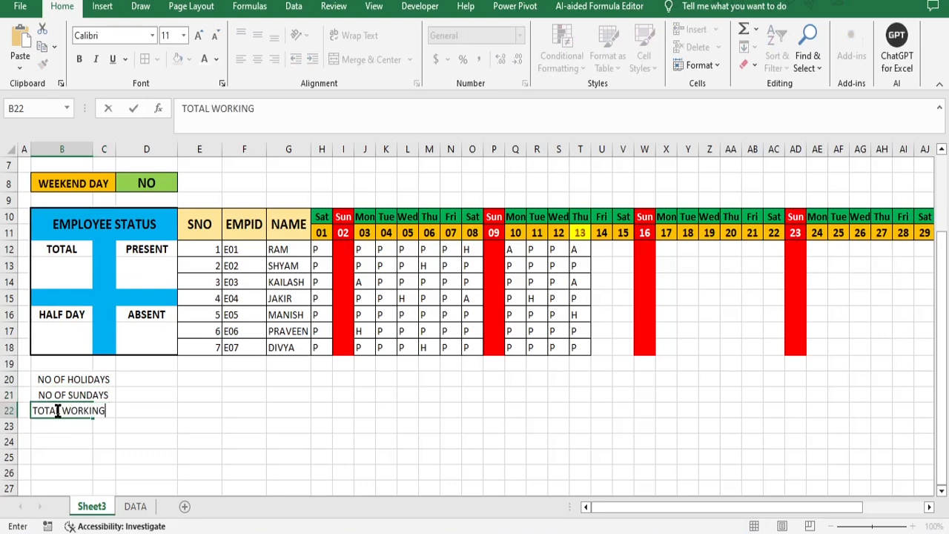
click(171, 428)
Step: Format the three summary labels in B20:C22 as bold, font size 12, with borders
drag(47, 379, 108, 411)
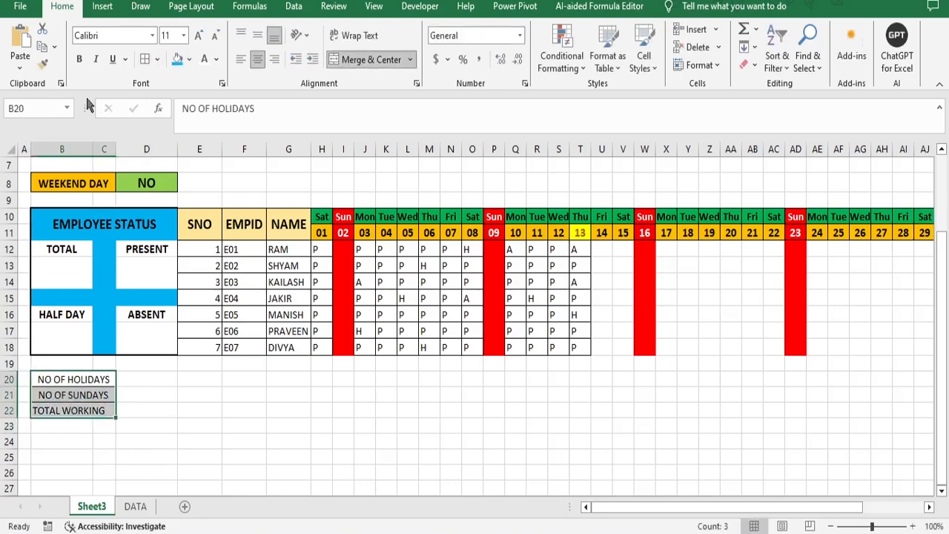
click(80, 59)
click(198, 35)
Step: Fill the NO OF HOLIDAYS label orange, the NO OF SUNDAYS label red and the TOTAL WORKING label light blue
click(82, 380)
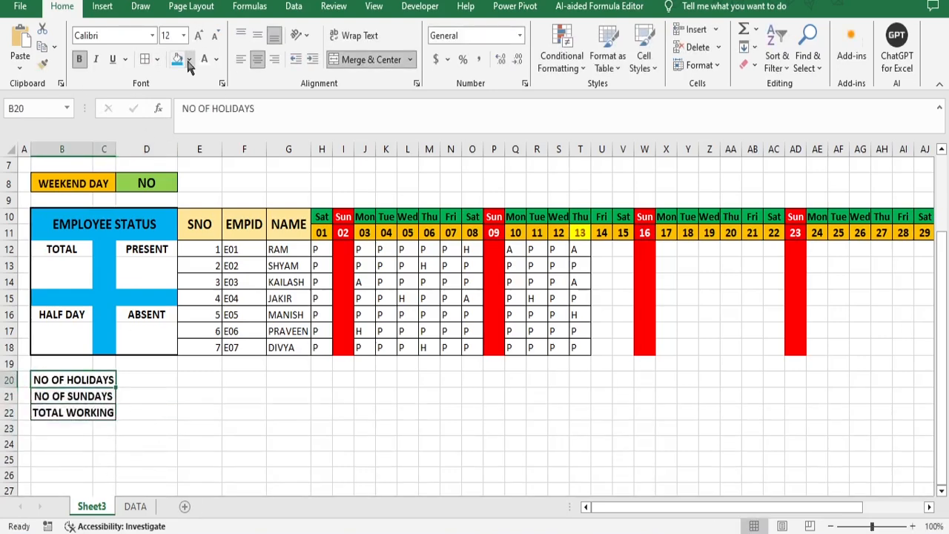
click(189, 60)
click(204, 184)
key(Down)
click(190, 59)
click(190, 184)
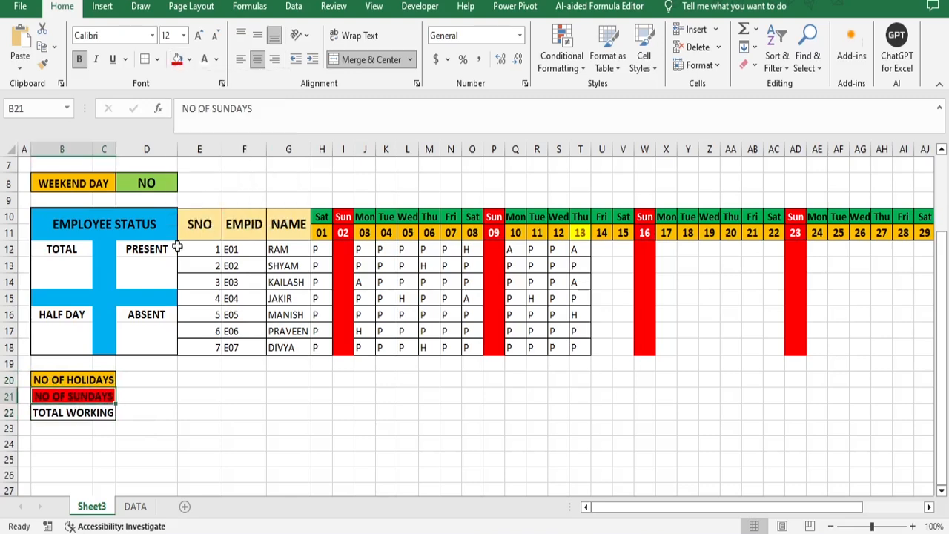
click(81, 413)
click(190, 60)
click(255, 184)
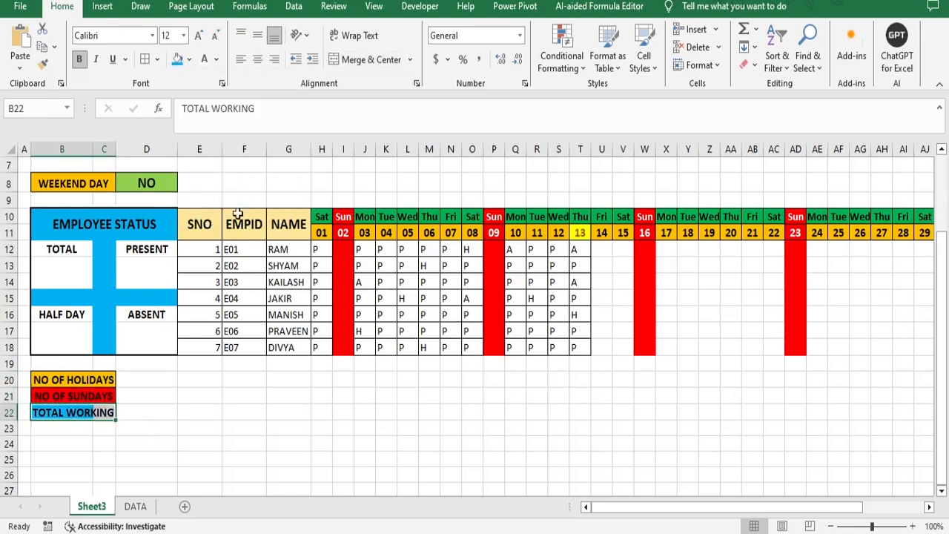
Step: Set the font color of the summary labels in B20:C22 to dark blue
drag(74, 380, 96, 413)
click(206, 61)
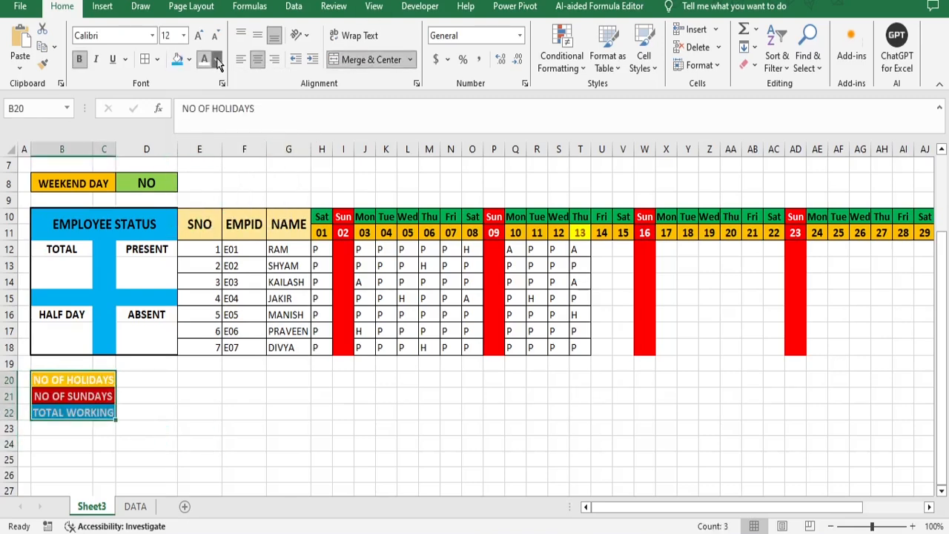
click(216, 59)
click(205, 185)
click(187, 440)
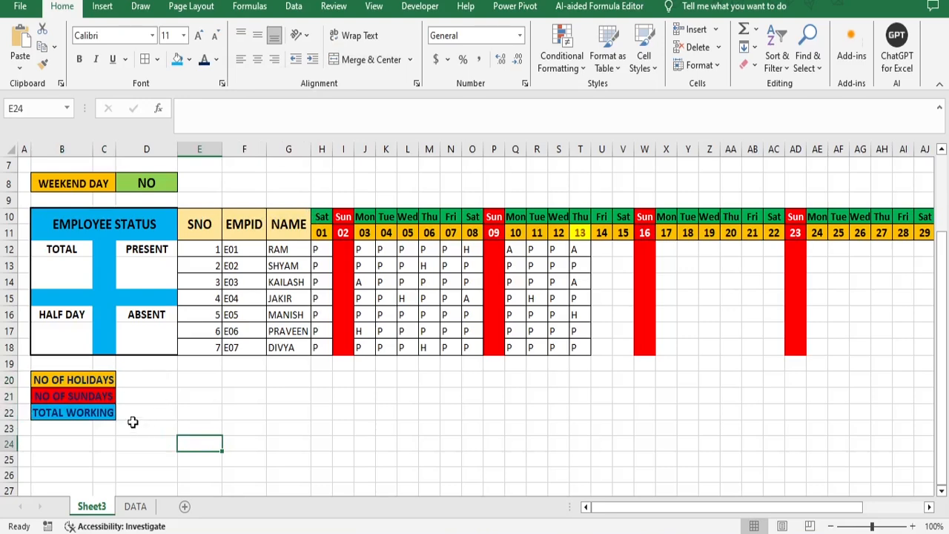
click(148, 381)
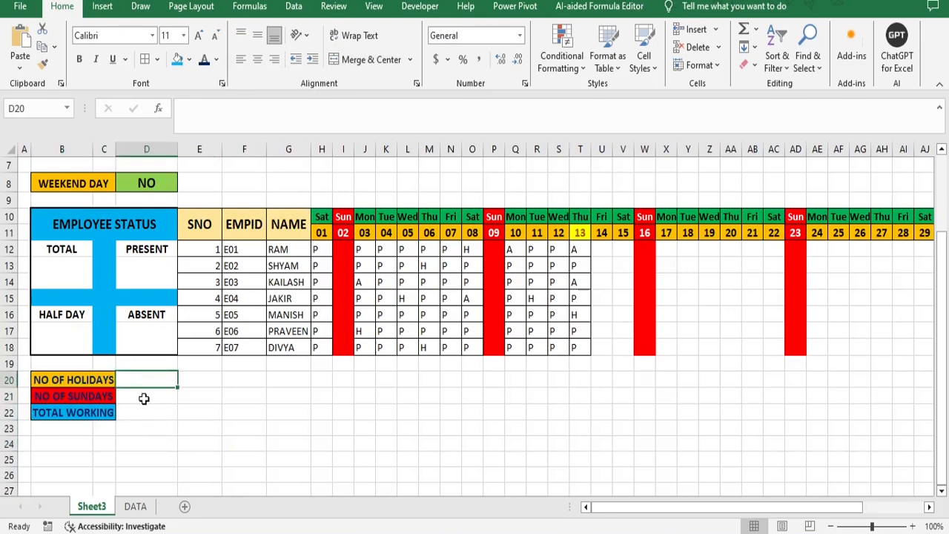
click(144, 413)
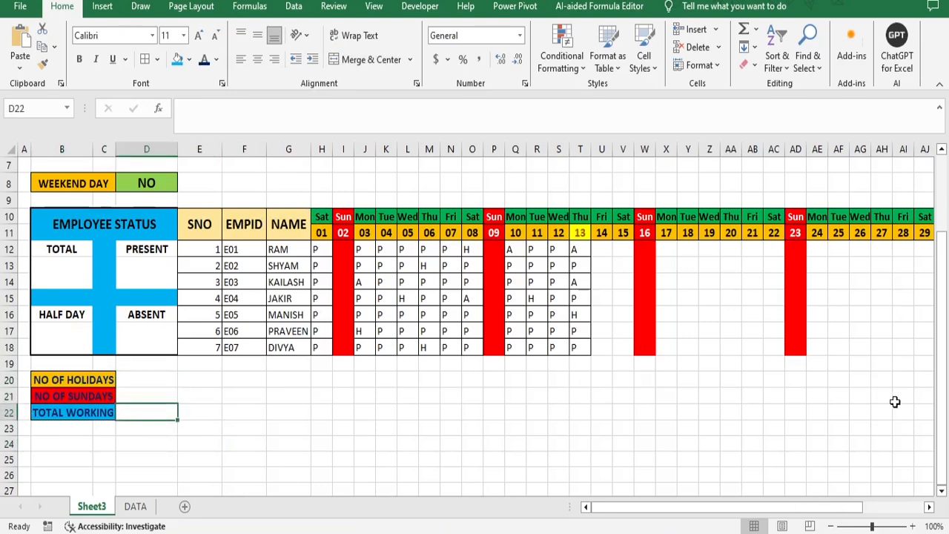
Step: Begin a holiday check formula in H9 with =IFERROR(IF(H11="",1, to return 1 for a blank date
scroll(895, 402, up, 2)
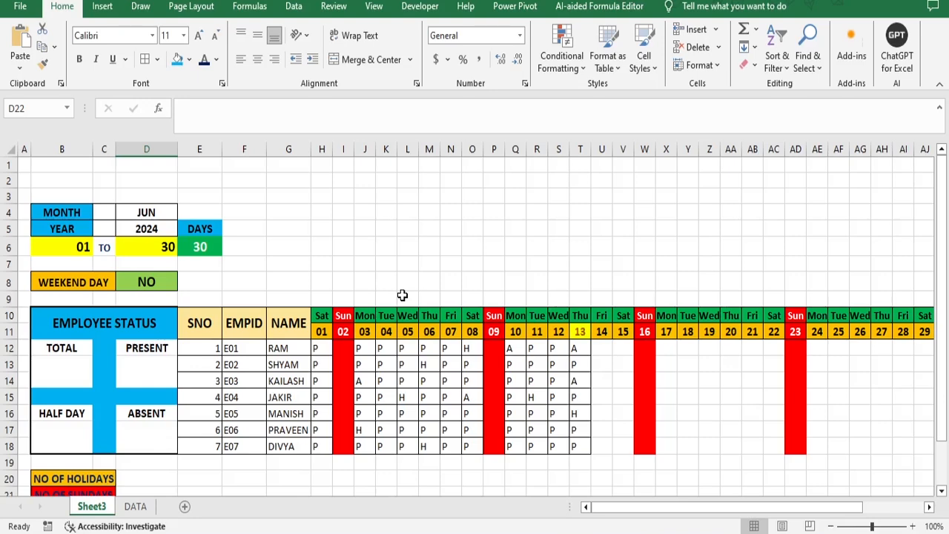
click(322, 300)
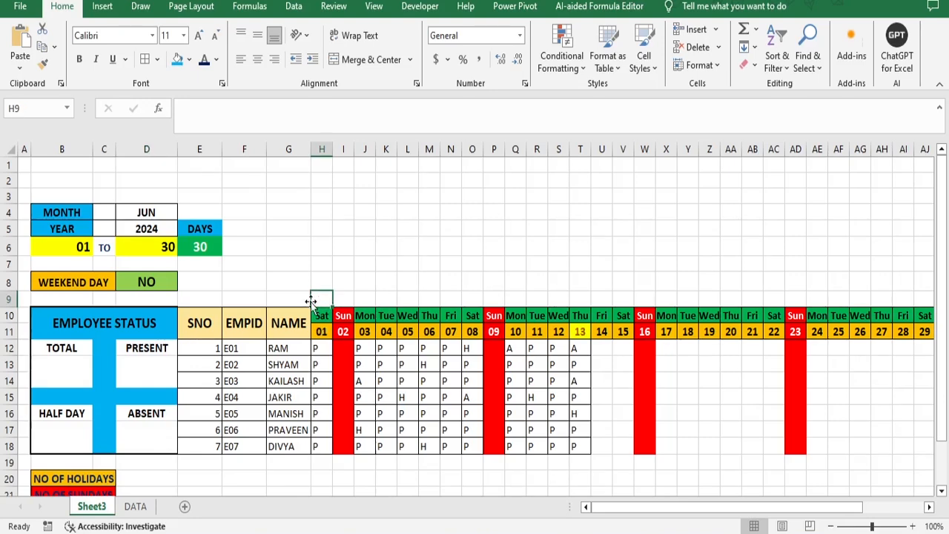
text(=)
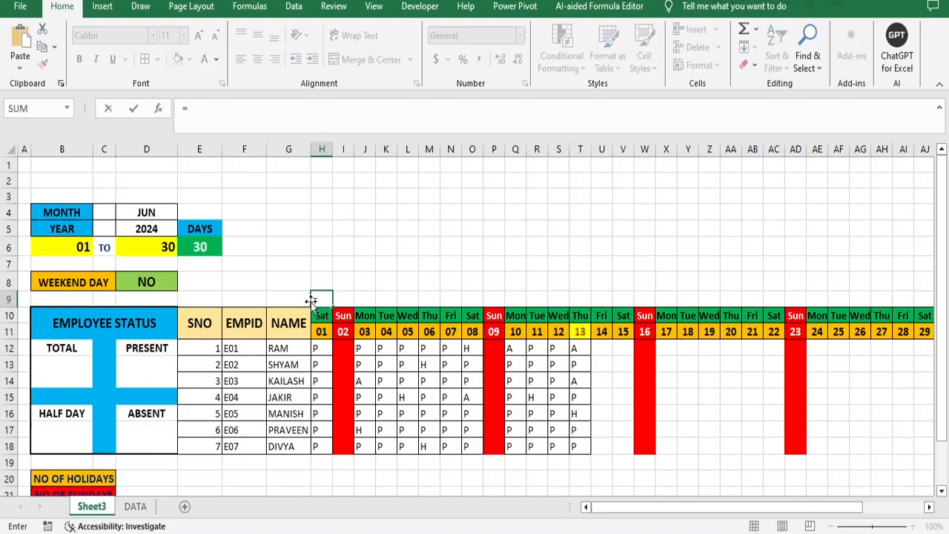
text(IFE)
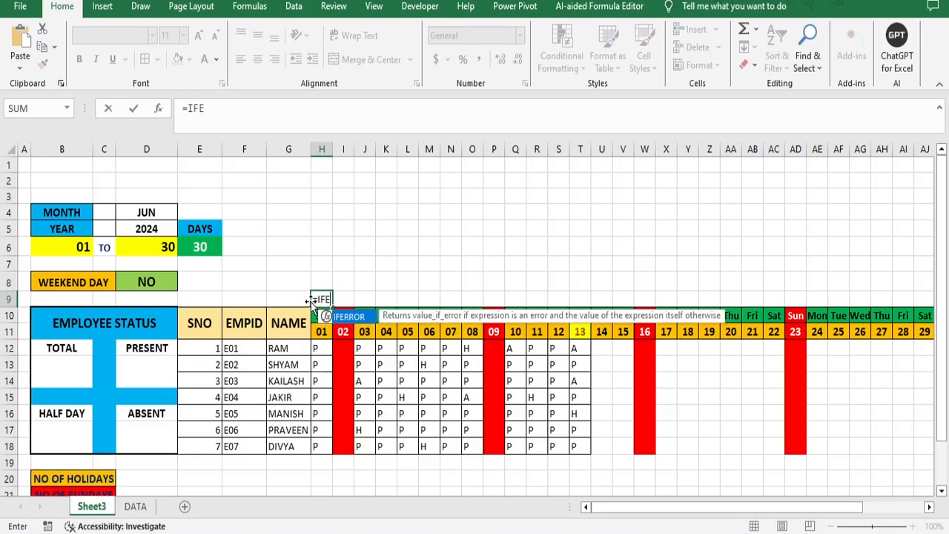
key(Tab)
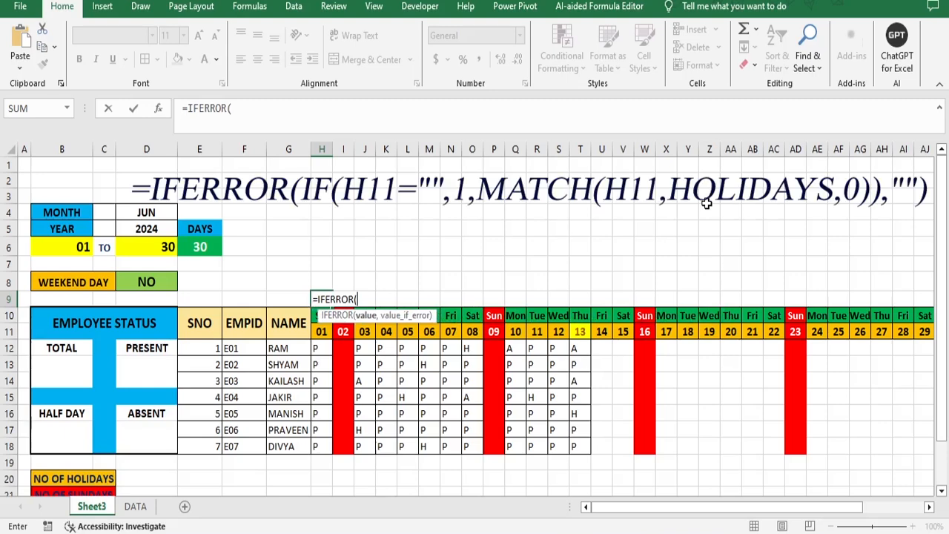
text(IF)
key(Tab)
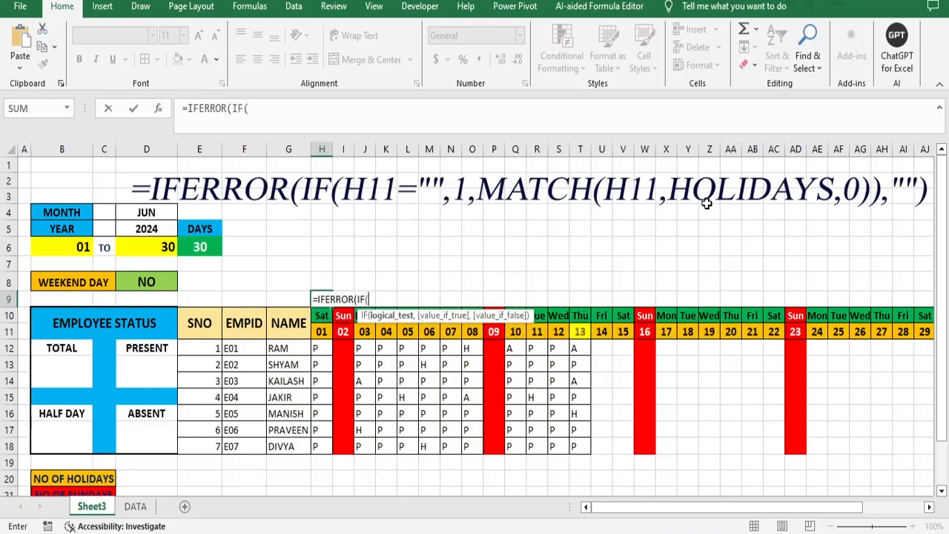
click(317, 334)
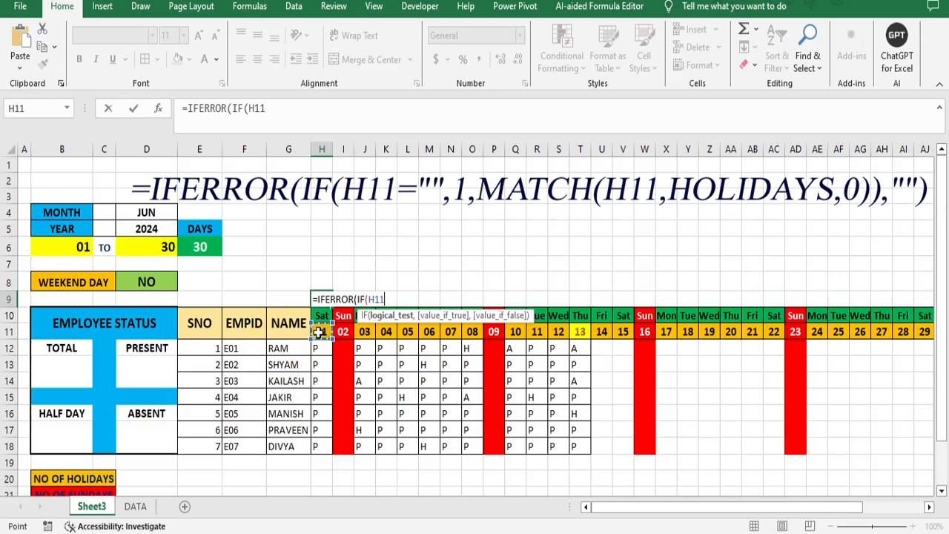
text(="",)
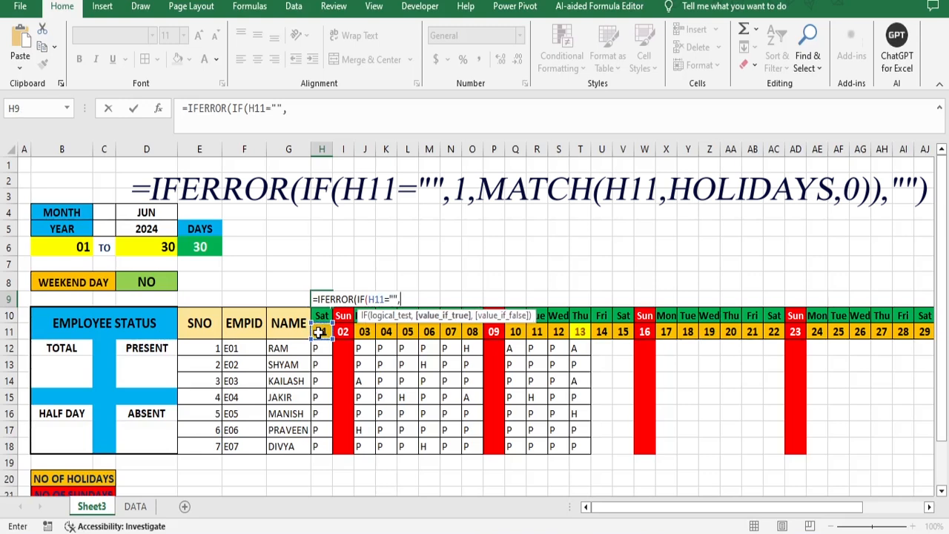
text(1)
text(,)
Step: Complete the H9 formula with MATCH(H11,HOLIDAYS,0)),"") to look up the date exactly in the holiday list
text(M)
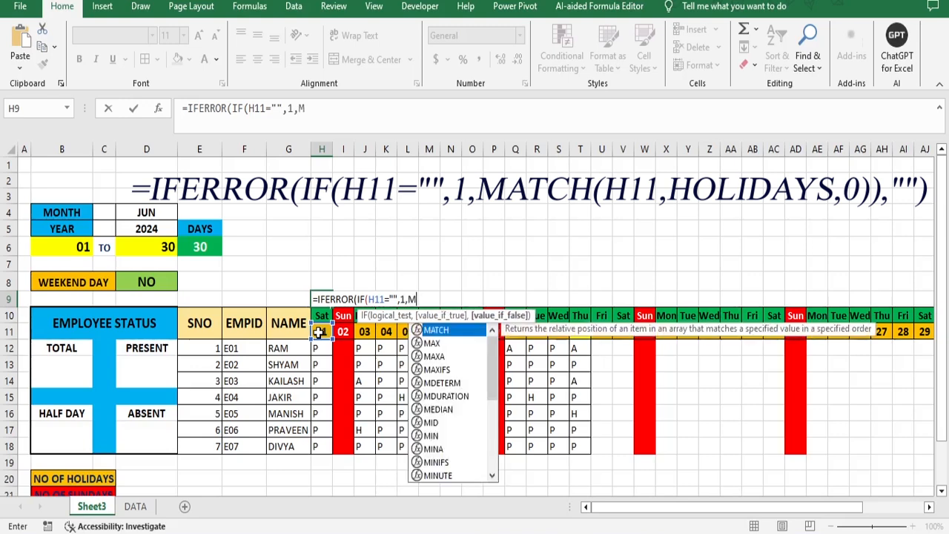
text(ATCH)
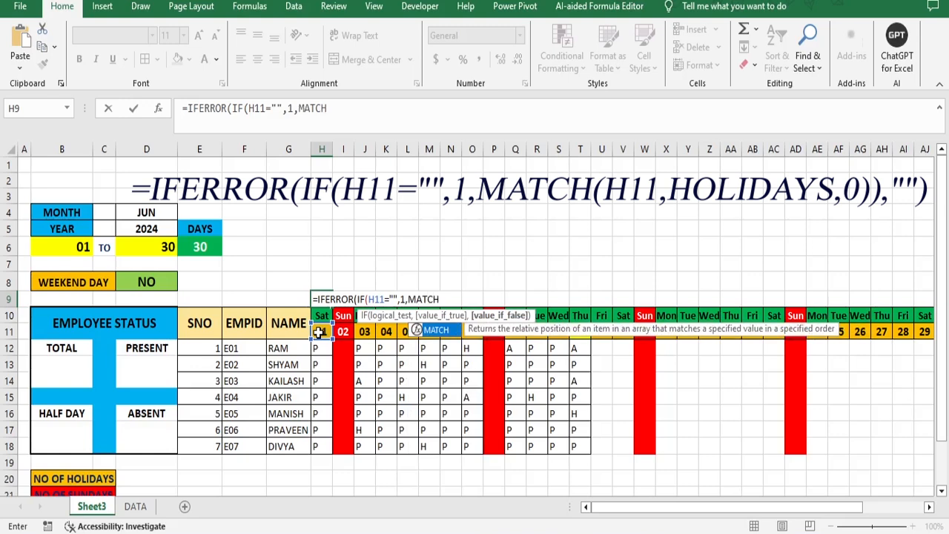
text(()
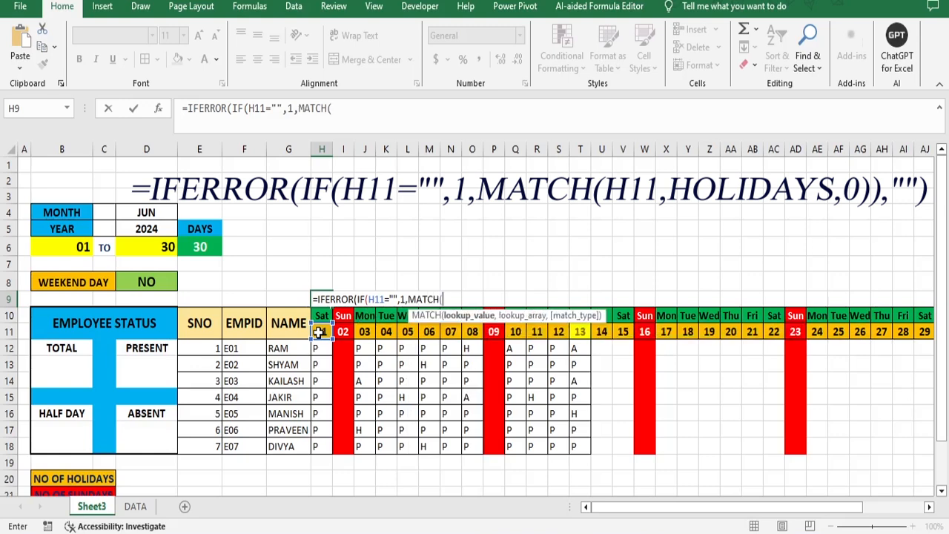
click(319, 332)
text(,HO)
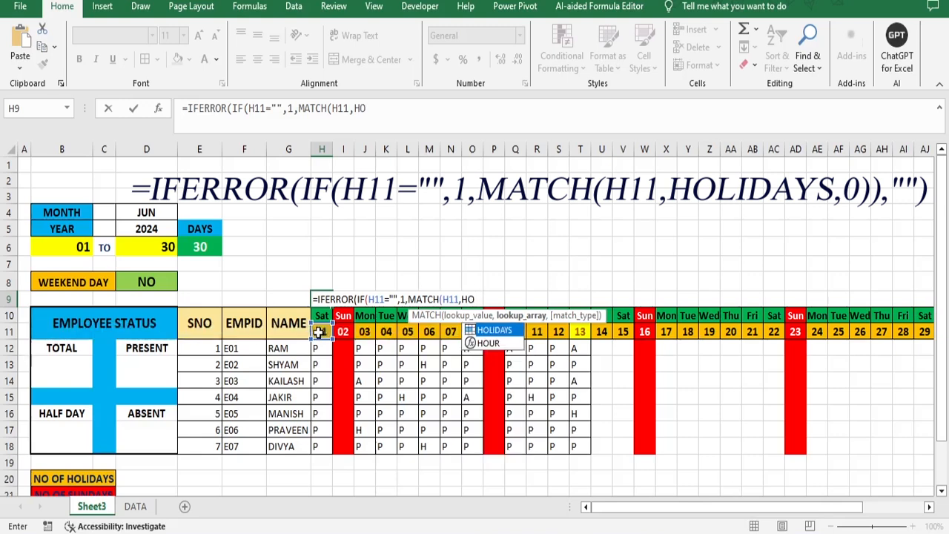
key(Tab)
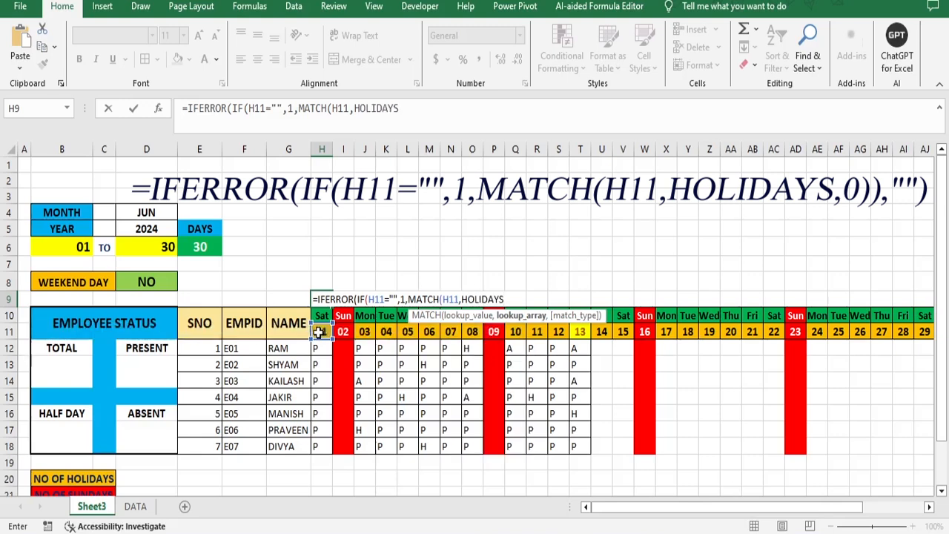
text(,)
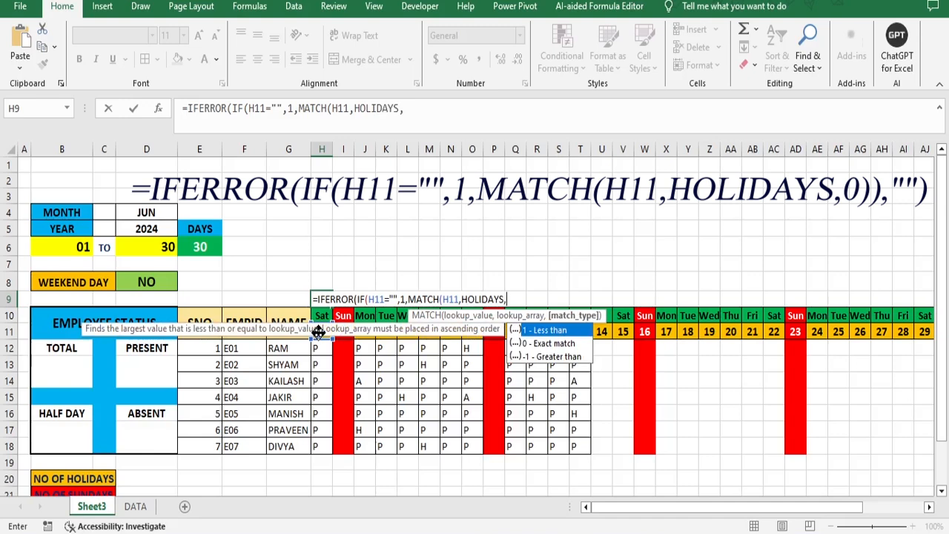
text(0)))
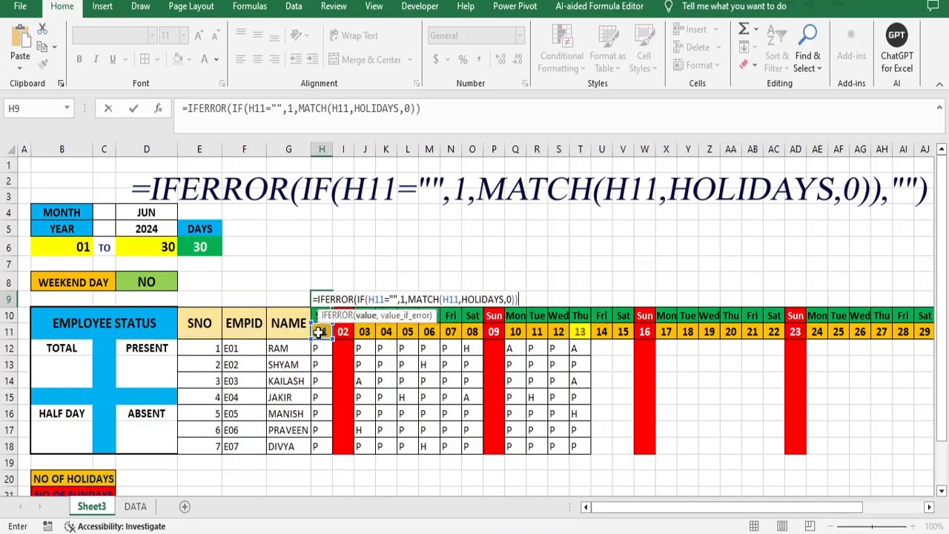
text(,)
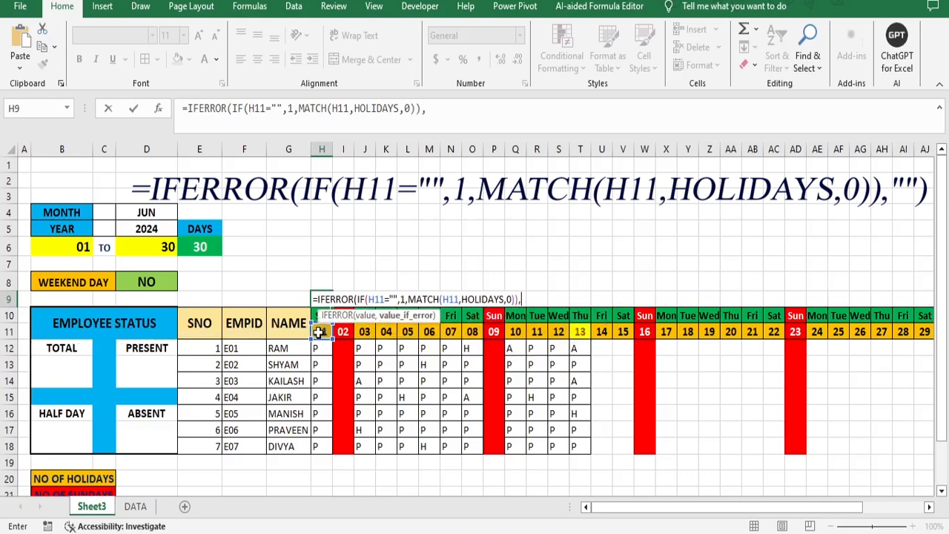
text(""))
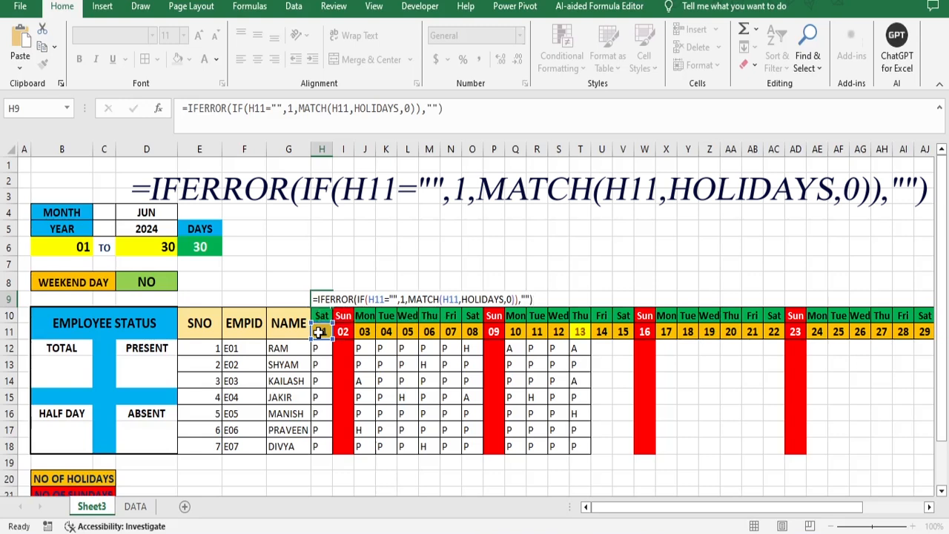
key(Return)
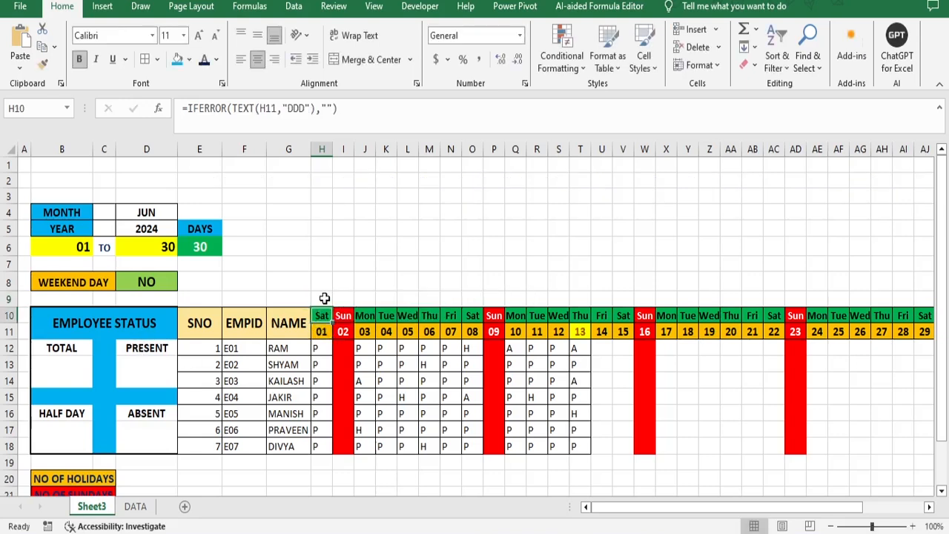
Step: Copy the H9 holiday formula across row 9 above the date columns
click(322, 297)
drag(333, 305, 873, 299)
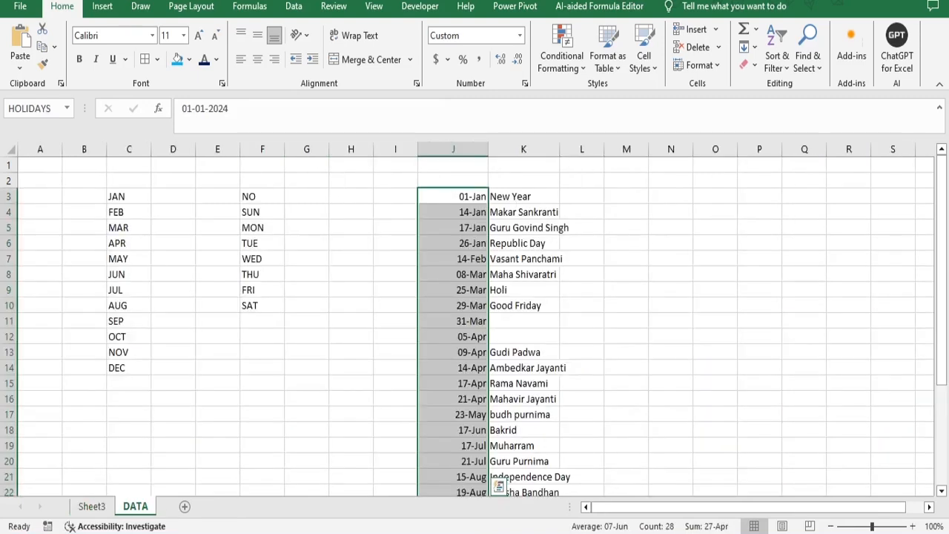
Step: Compare the 17-Jun Bakrid entry in the DATA sheet's holiday list with the row 9 holiday formula above June 17
click(136, 508)
scroll(534, 438, down, 1)
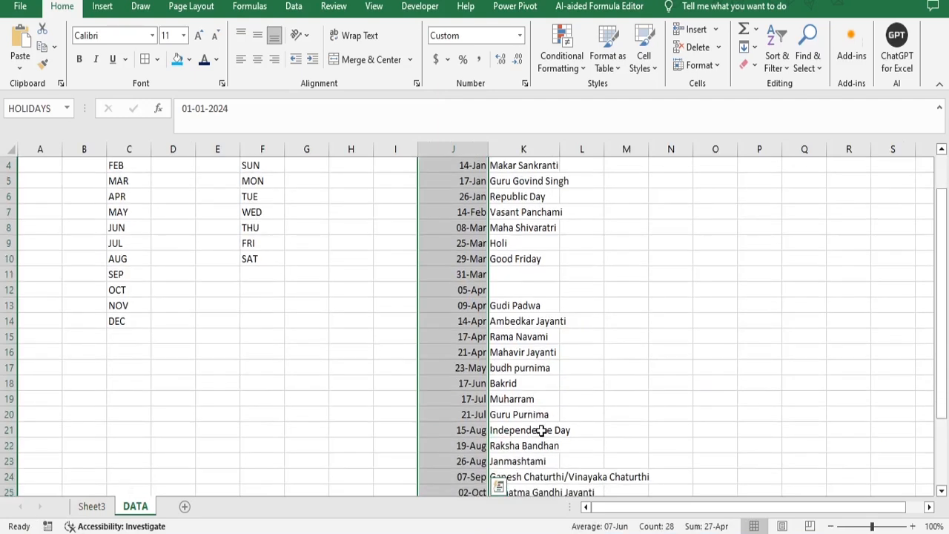
click(95, 507)
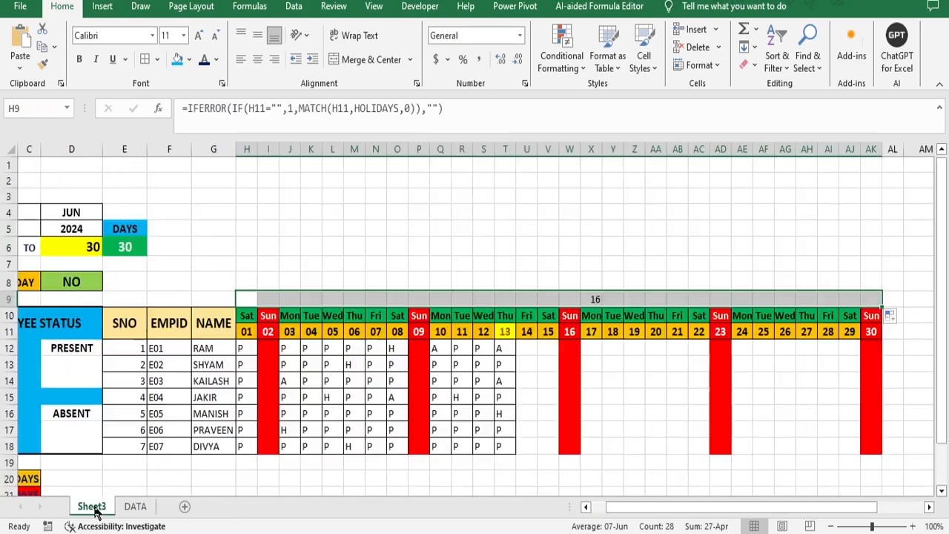
click(135, 507)
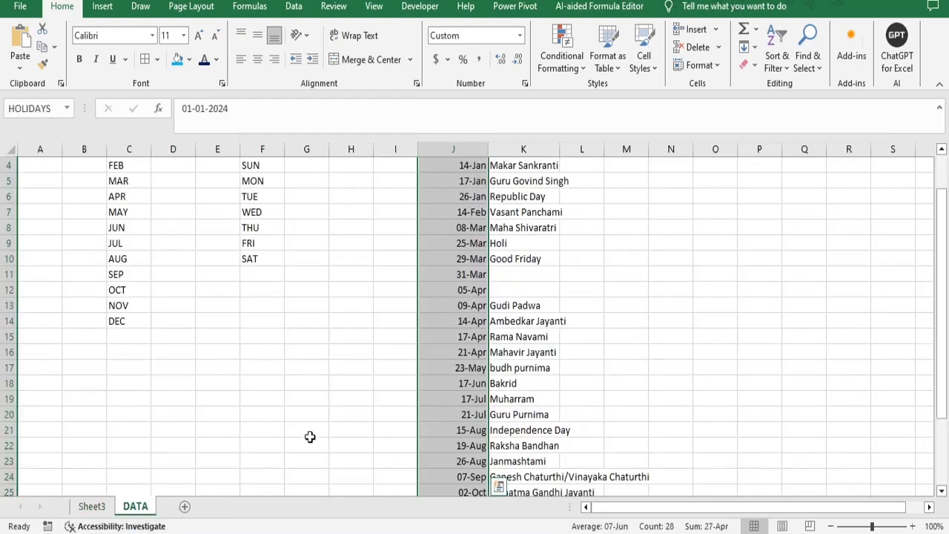
click(472, 384)
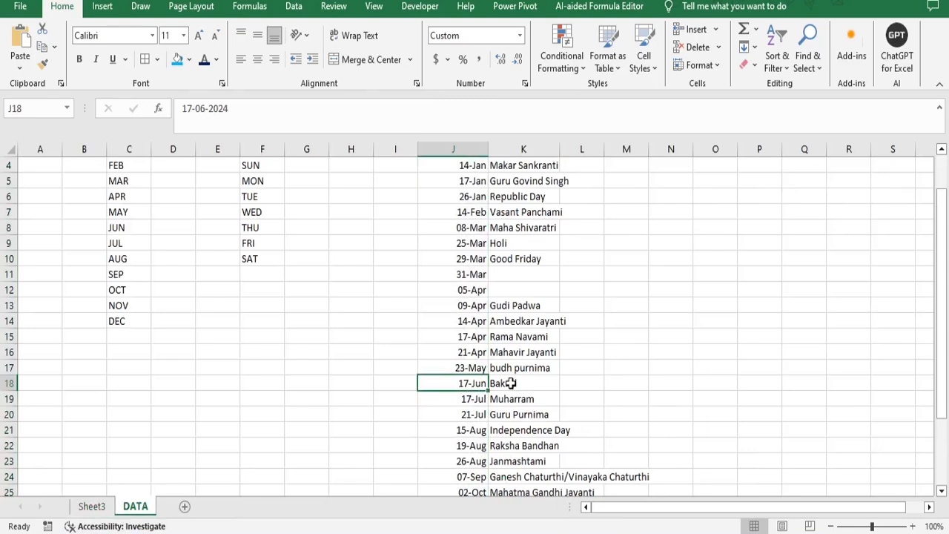
click(93, 507)
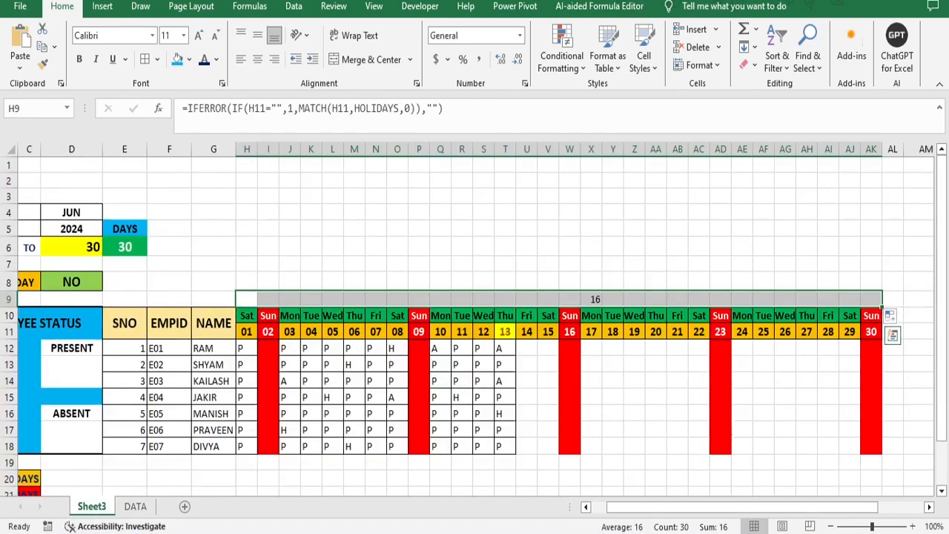
click(595, 299)
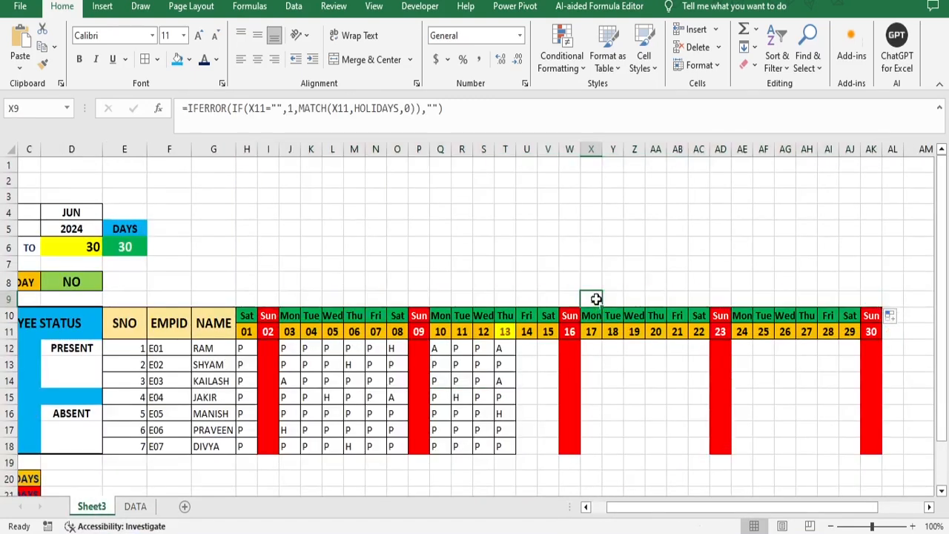
Step: Switch the month in D4 to MAY and check the row 9 holiday formula above the 23rd
click(53, 215)
click(108, 213)
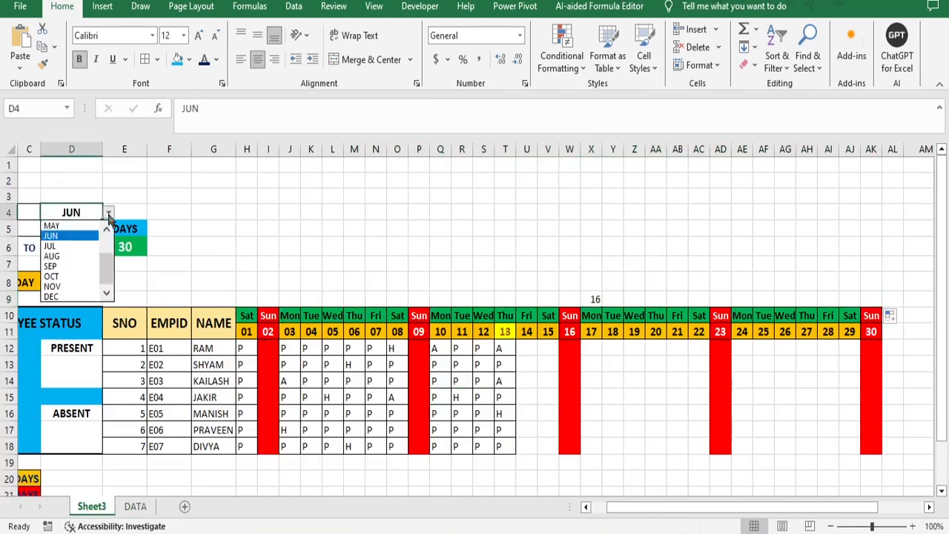
click(70, 226)
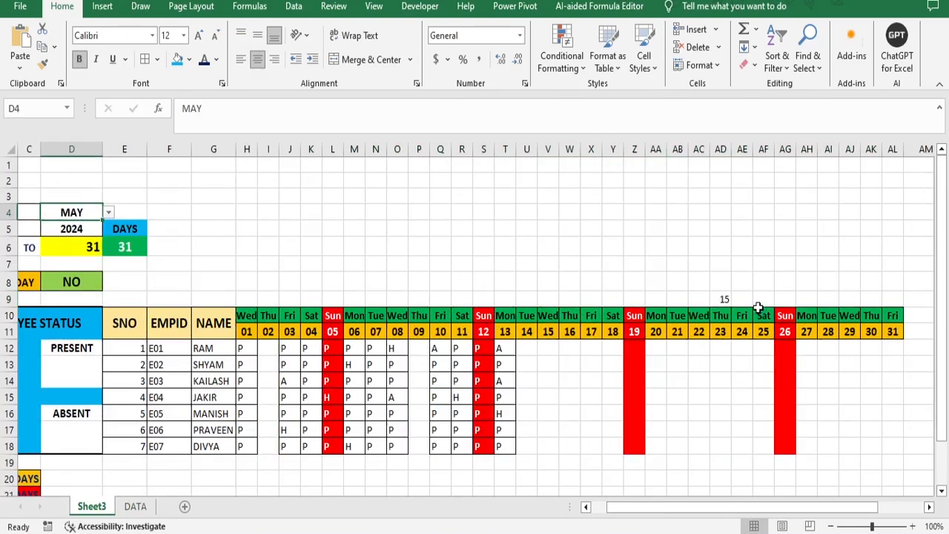
click(724, 299)
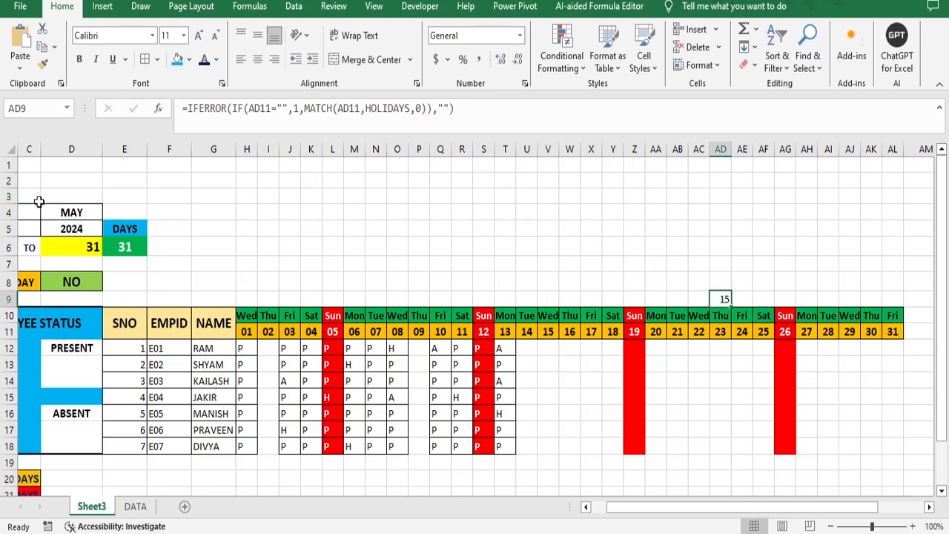
Step: Set the month in D4 to JAN
click(70, 213)
click(108, 214)
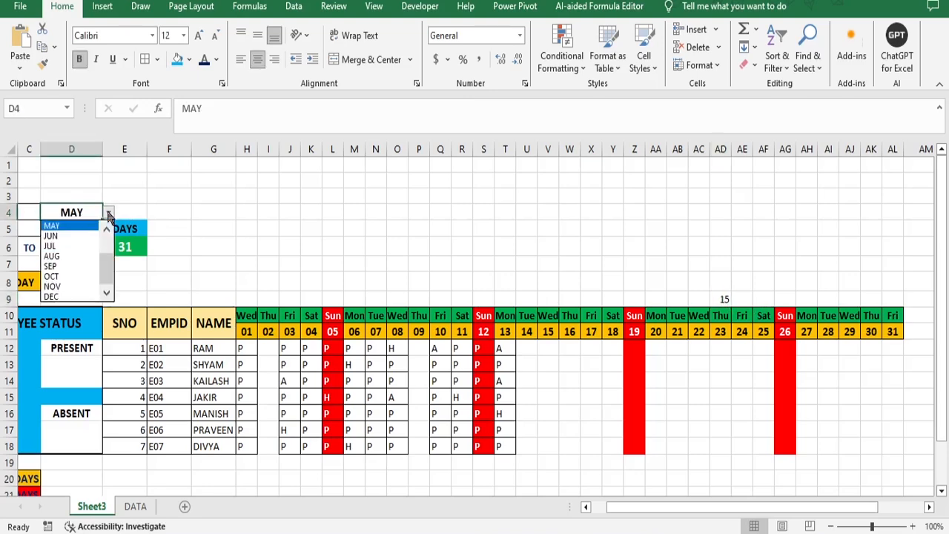
drag(107, 267, 108, 230)
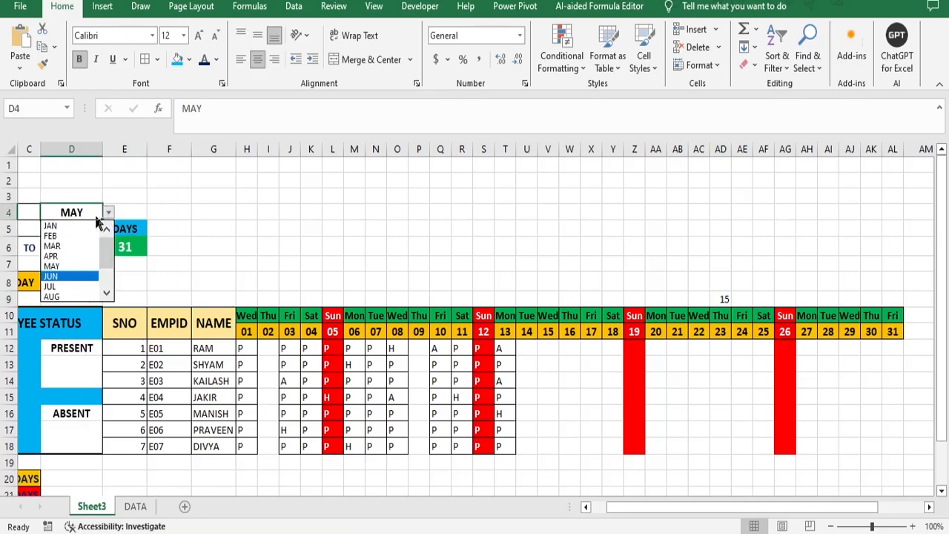
click(78, 226)
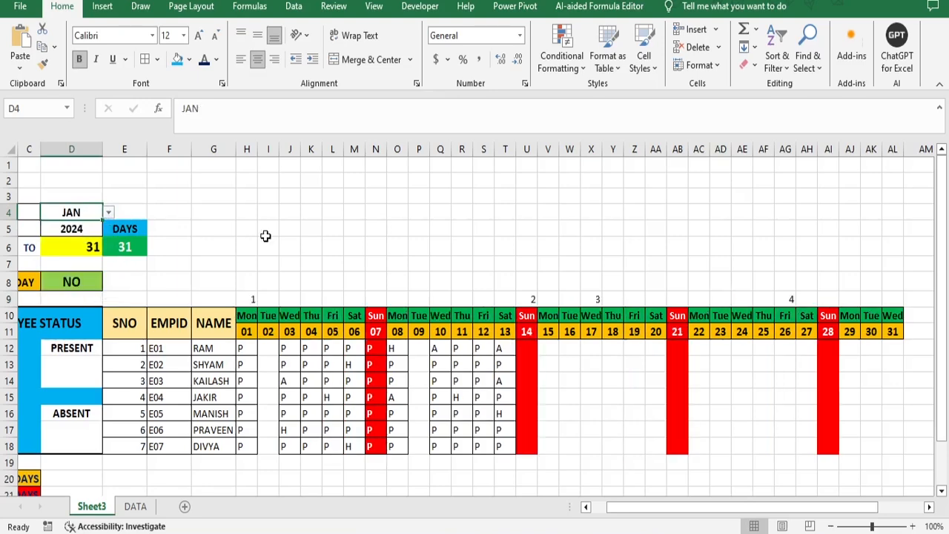
Step: Enter P in I12 and copy it down to I18 to mark all employees present on the 2nd
click(269, 348)
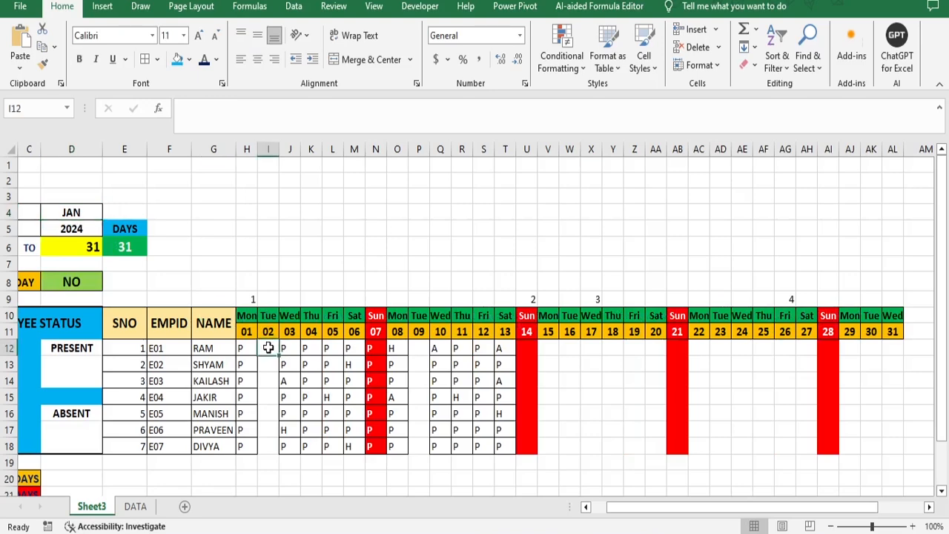
text(P)
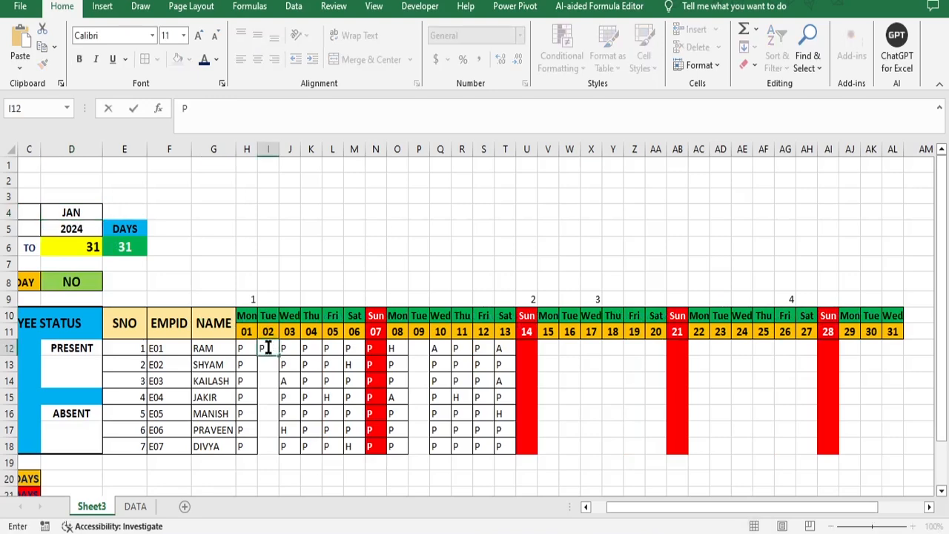
click(270, 374)
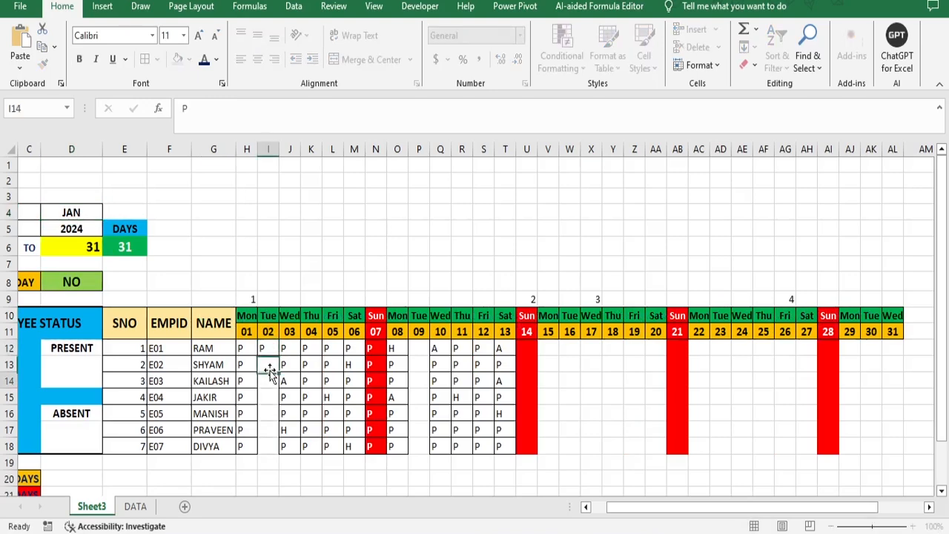
click(268, 348)
drag(278, 356, 268, 455)
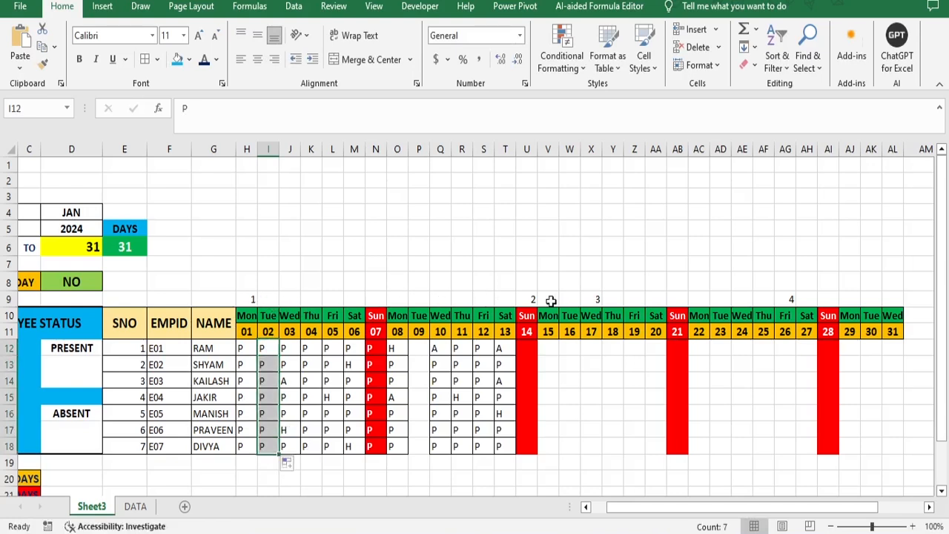
Step: Apply the custom number format "HD" to the holiday formula cells H9:AL9
click(260, 299)
drag(262, 300, 898, 297)
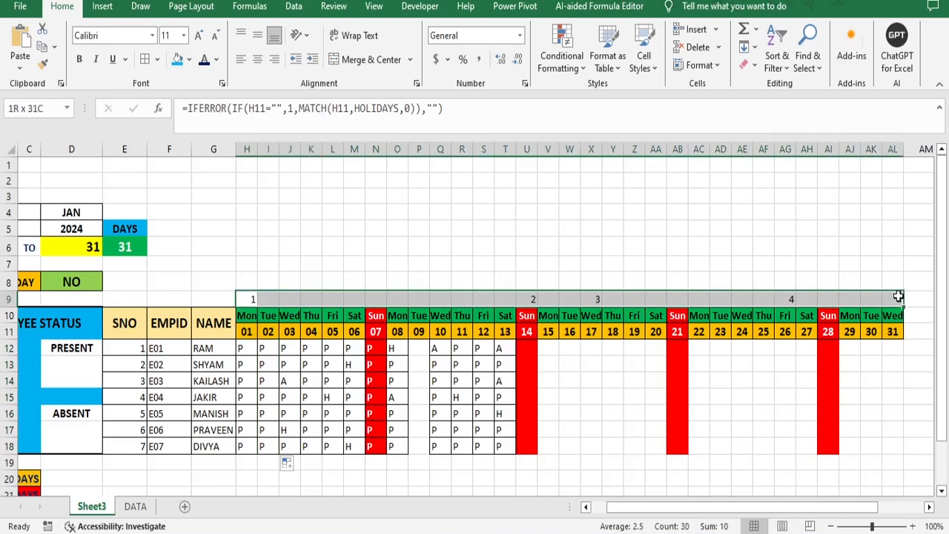
right_click(253, 298)
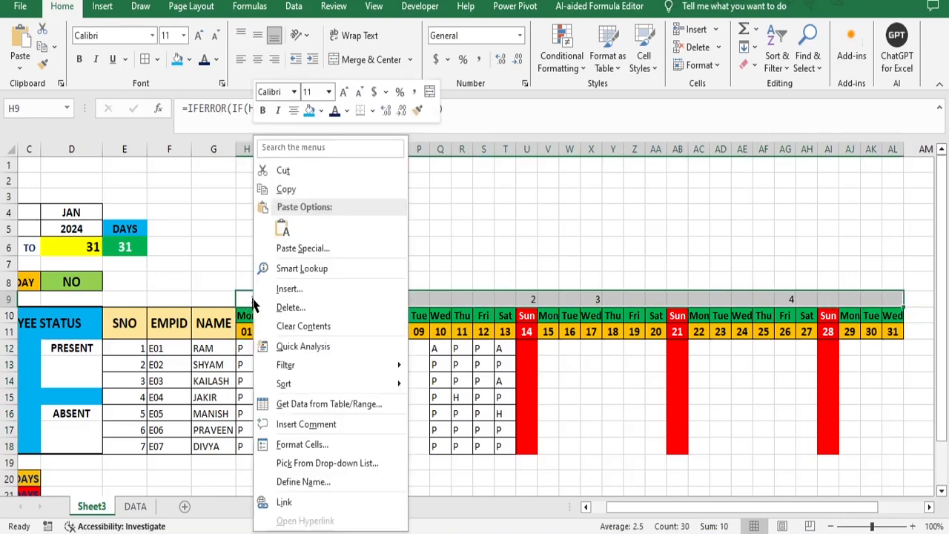
click(293, 445)
click(137, 337)
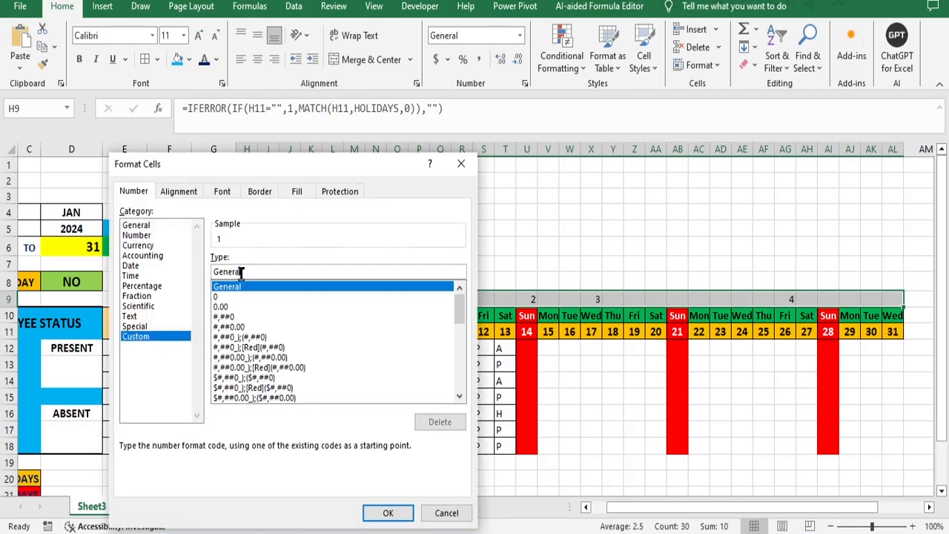
drag(252, 272, 177, 271)
text("")
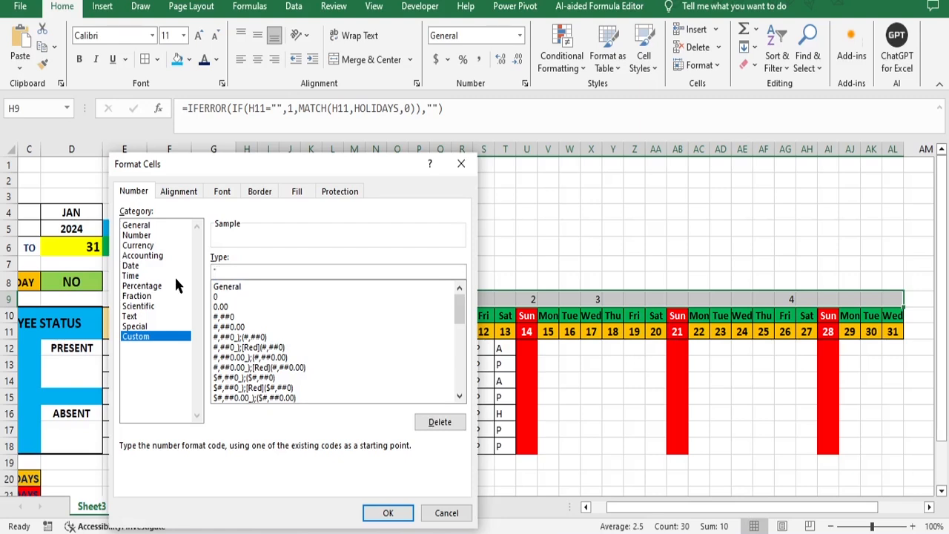
text(hd)
key(BackSpace)
key(BackSpace)
key(BackSpace)
text(HD")
click(383, 512)
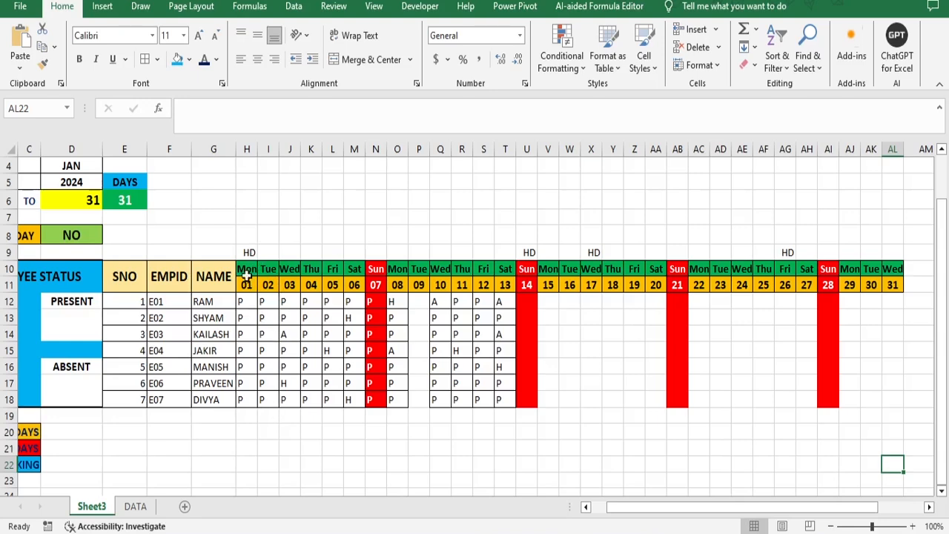
Step: Create a formula-based conditional formatting rule for H10:AL18 using =countif(HOLIDAYS,H$11)
drag(246, 270, 890, 406)
click(567, 59)
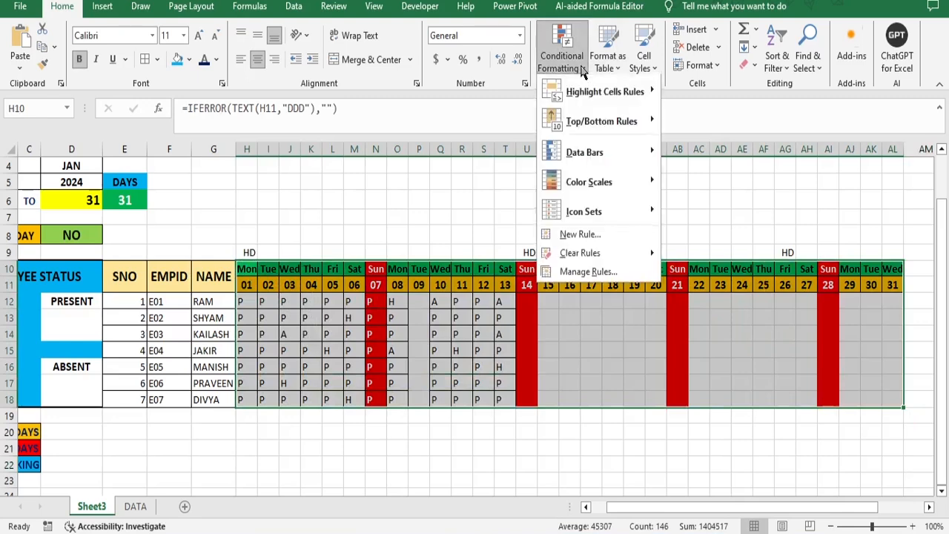
click(605, 235)
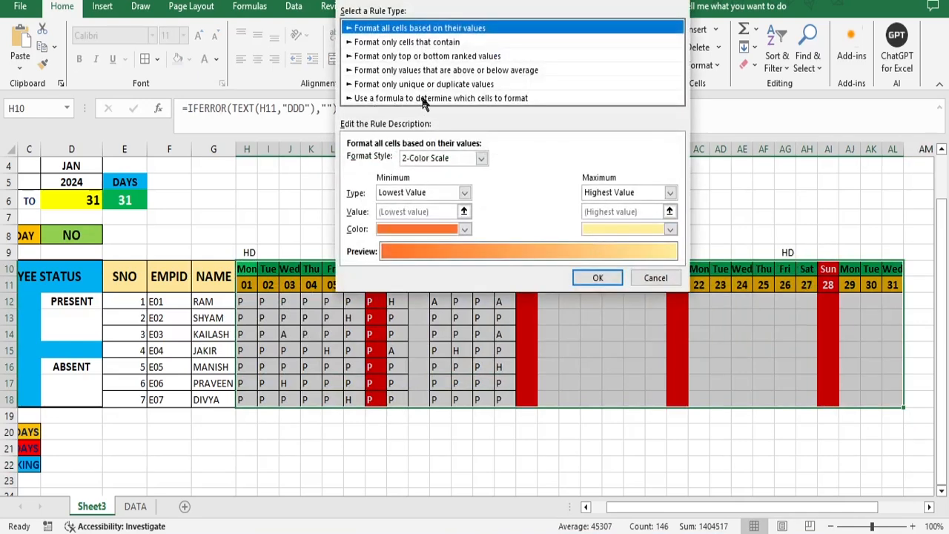
click(504, 100)
click(428, 162)
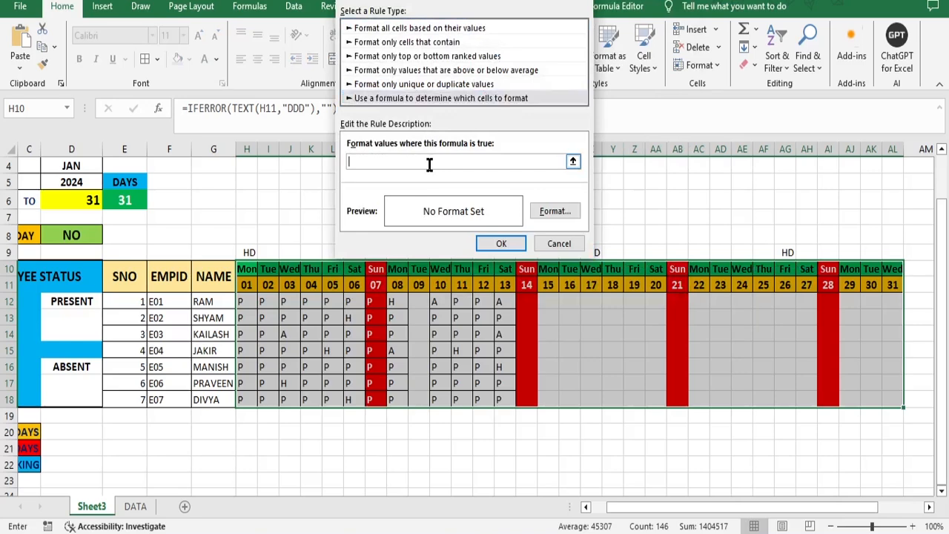
text(=countif()
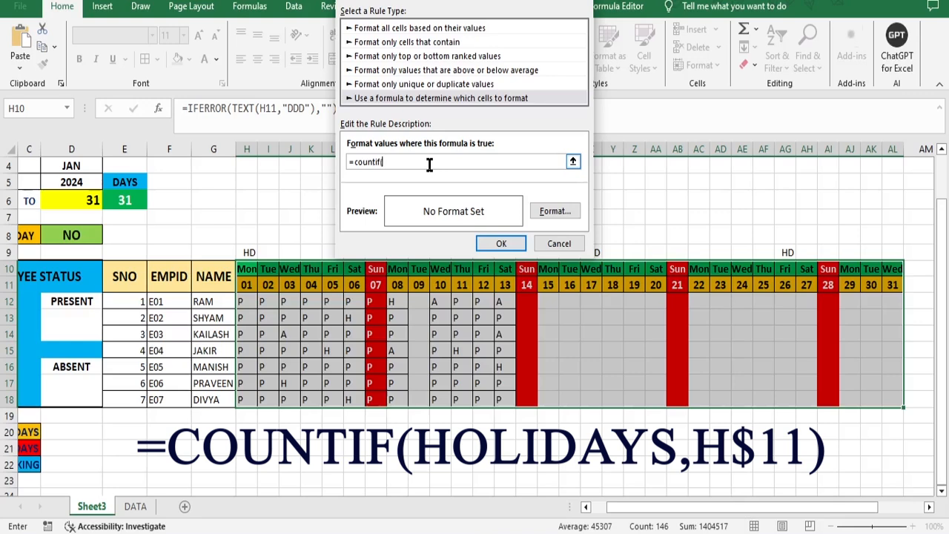
text(HOLIDAYS,)
click(244, 288)
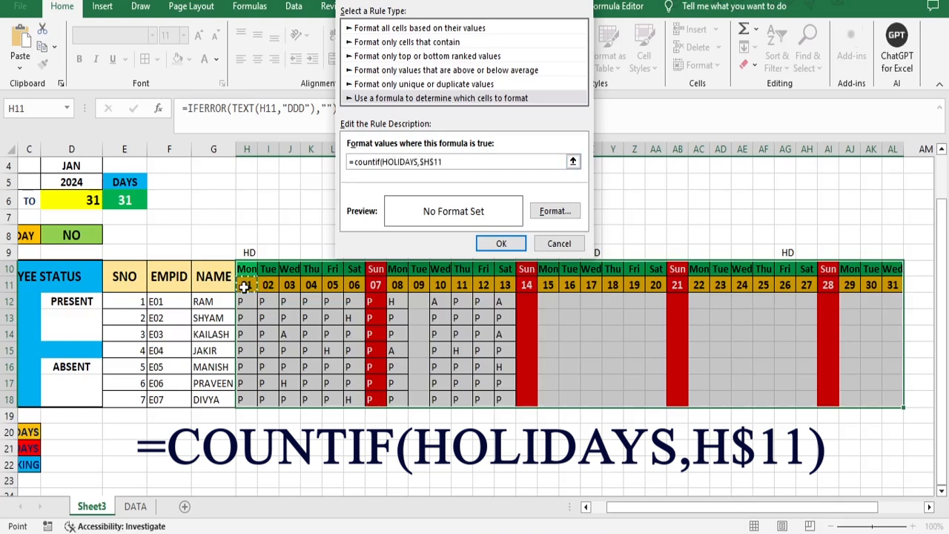
click(422, 161)
key(BackSpace)
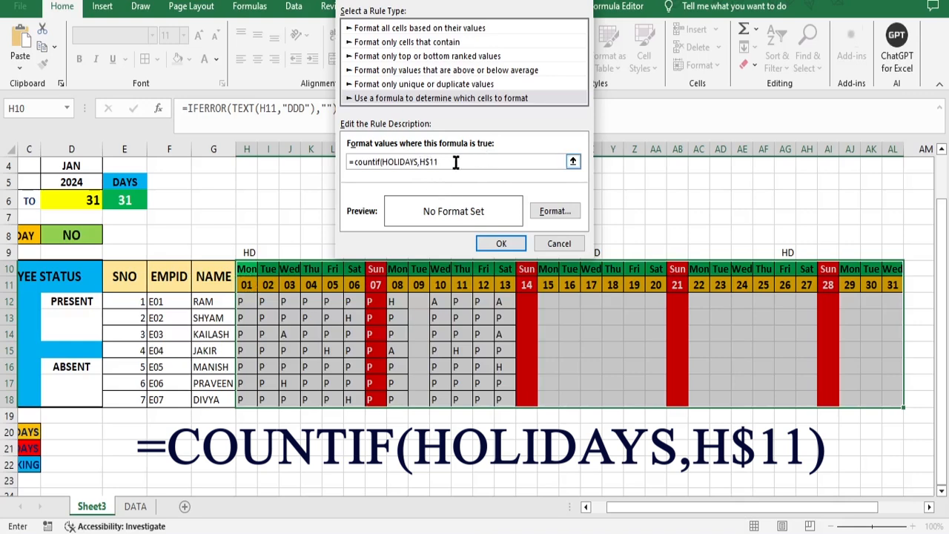
click(450, 162)
Step: Give the holiday rule a light blue fill and apply it to the attendance grid
click(549, 212)
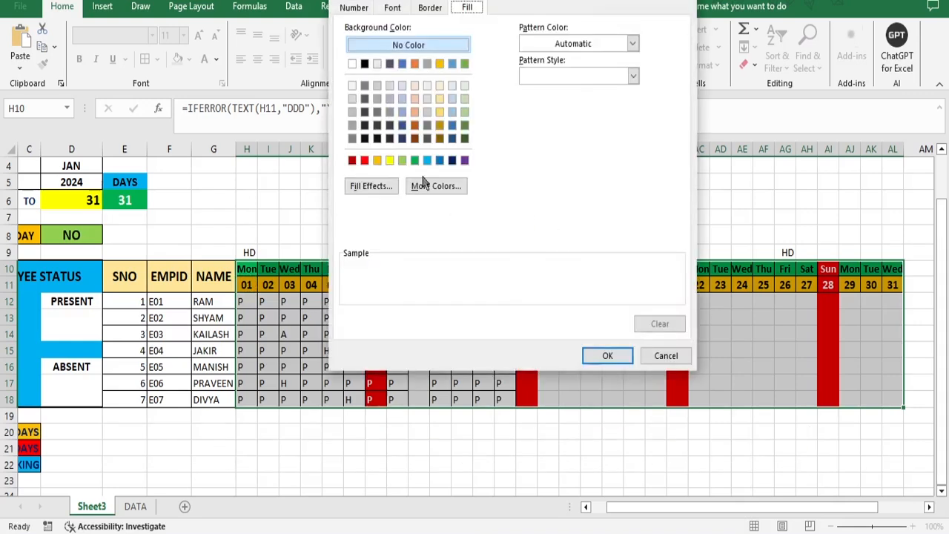
click(438, 99)
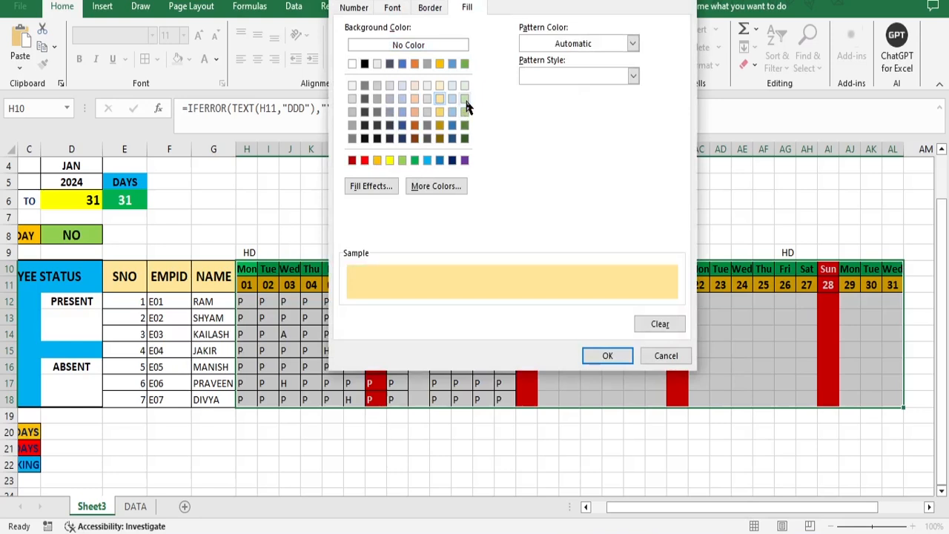
click(463, 100)
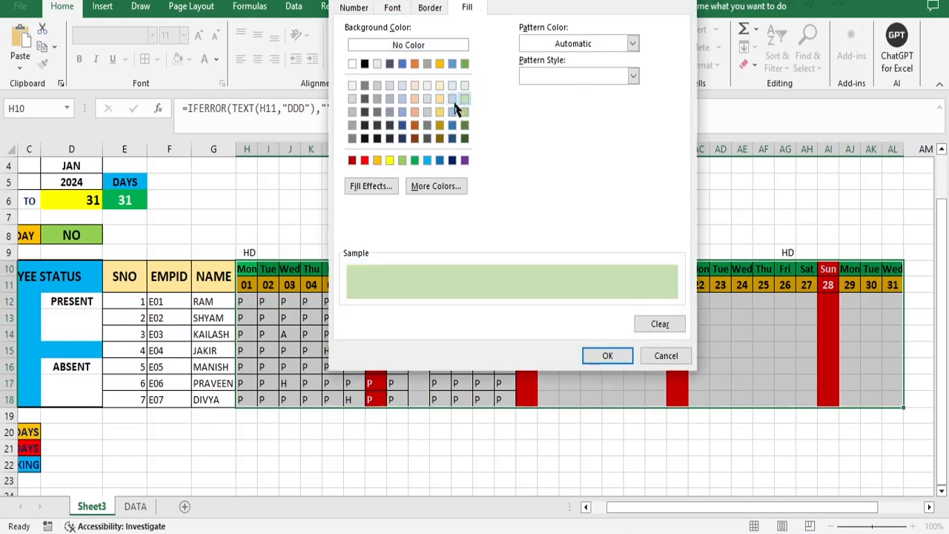
click(451, 112)
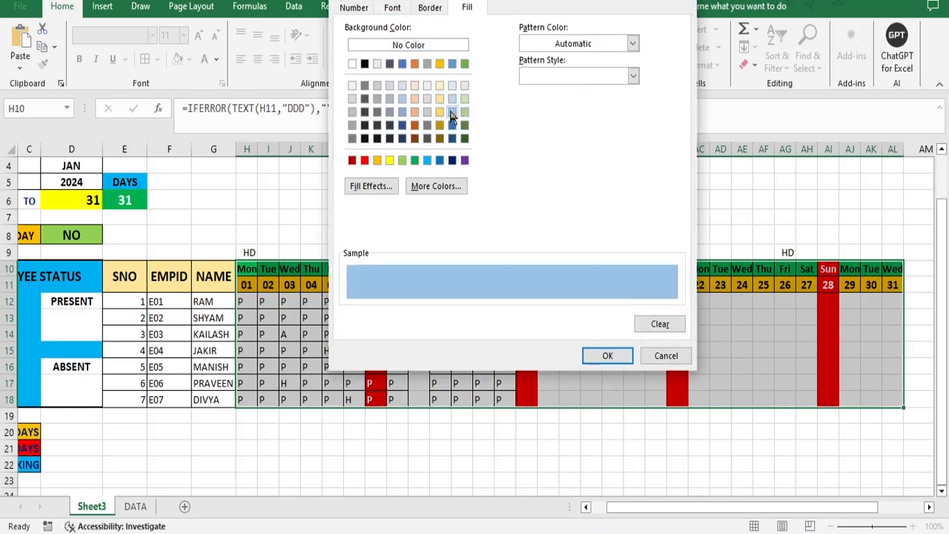
click(623, 358)
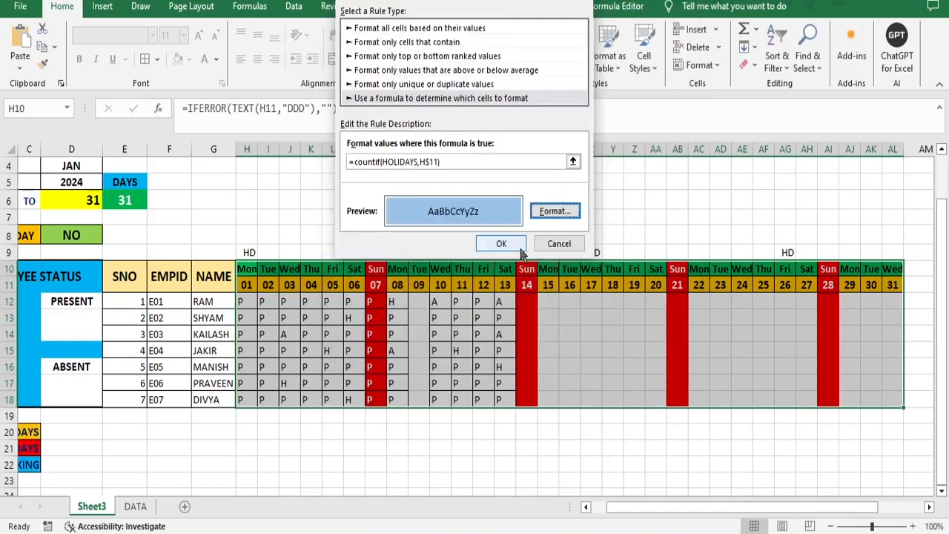
click(508, 247)
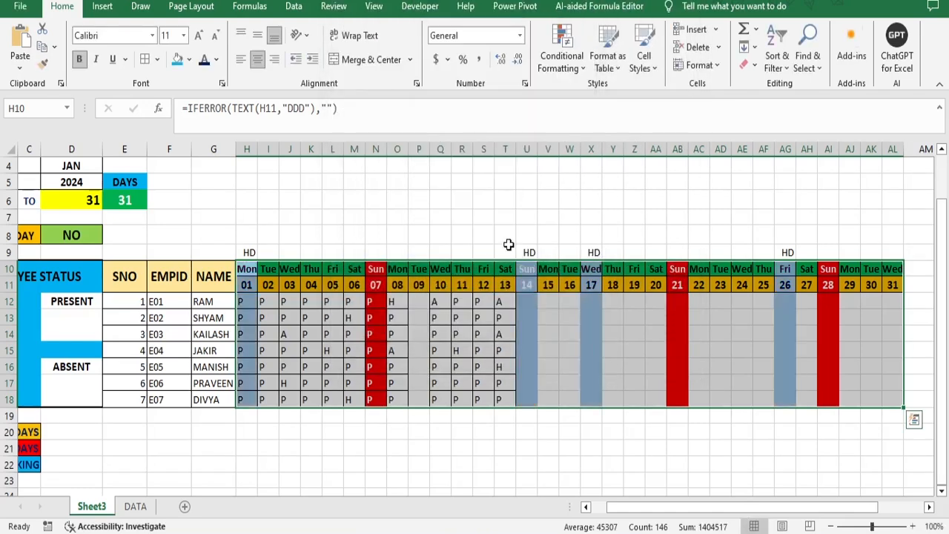
click(636, 434)
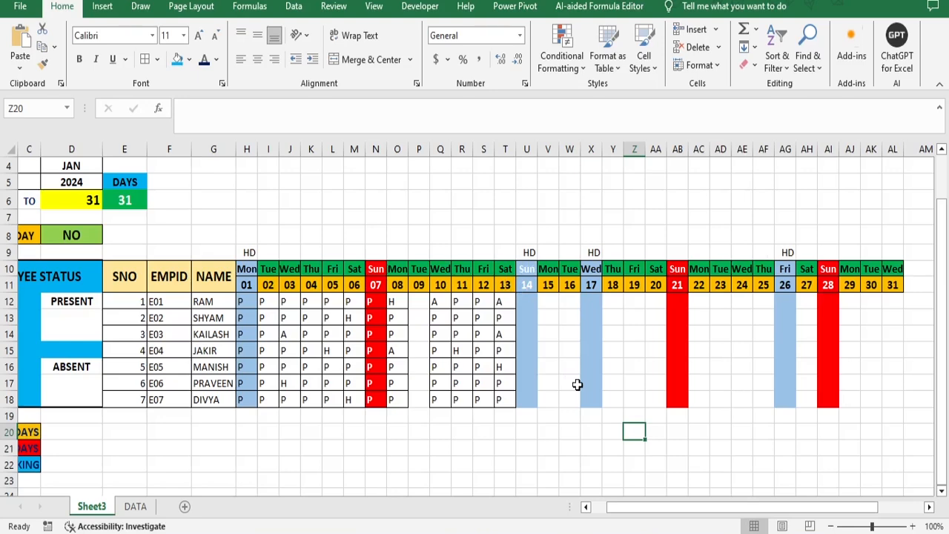
Step: Test the calendar by switching the weekend day in D8 to SUN, and set it back to NO
click(65, 235)
click(108, 236)
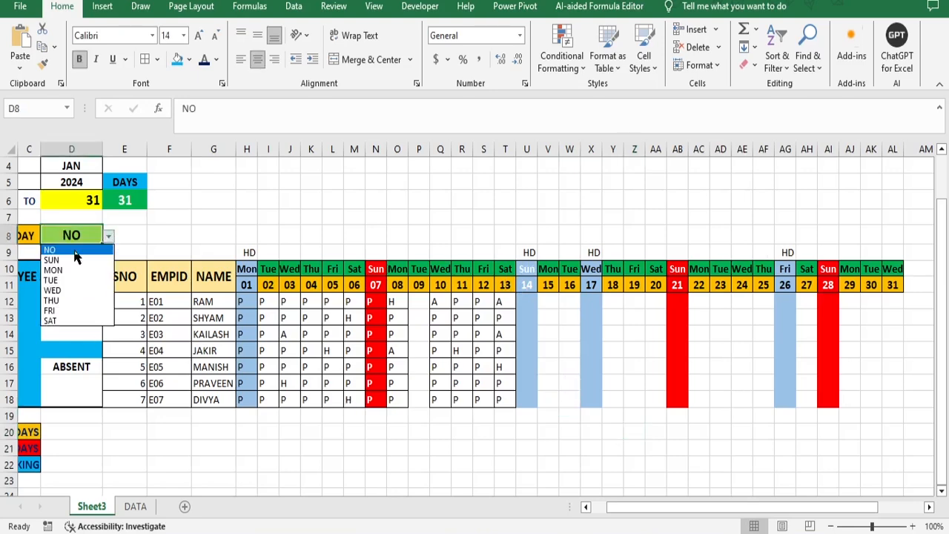
click(52, 261)
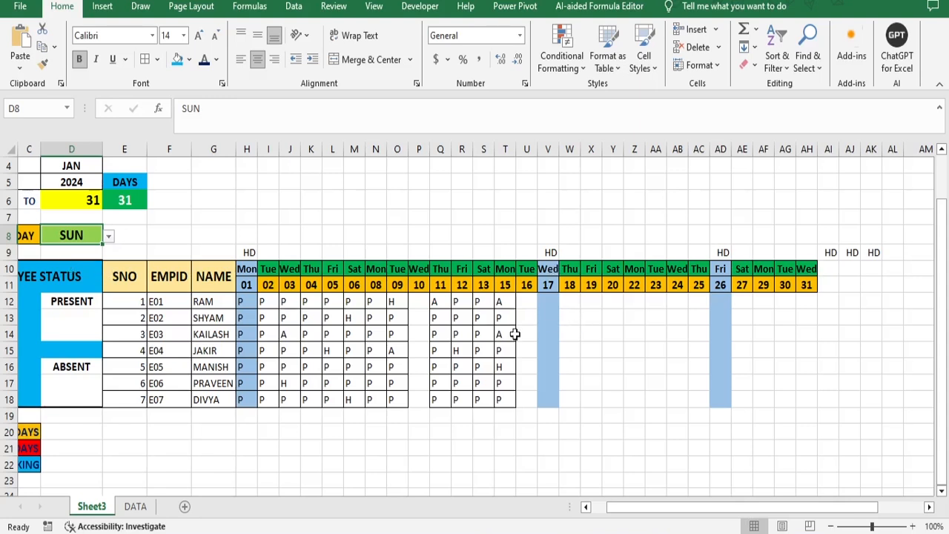
click(108, 235)
click(77, 258)
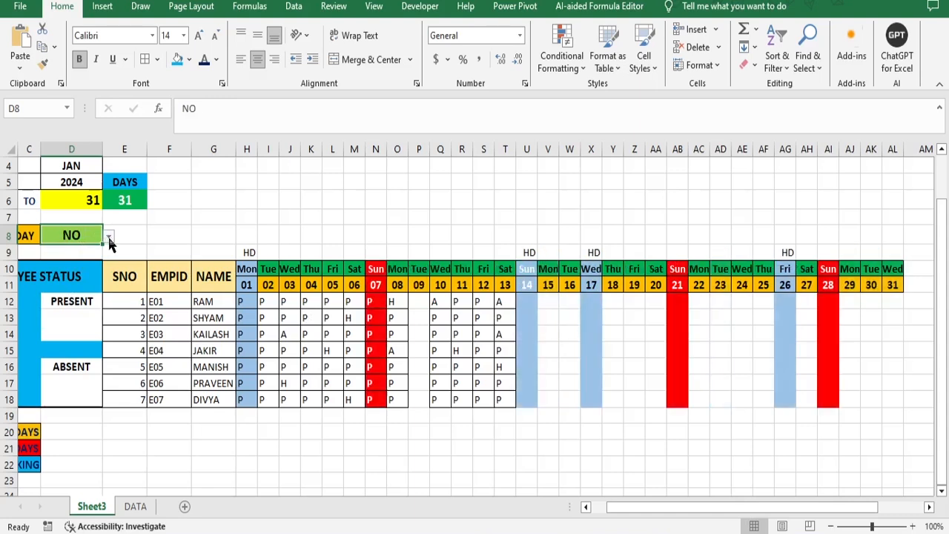
click(109, 238)
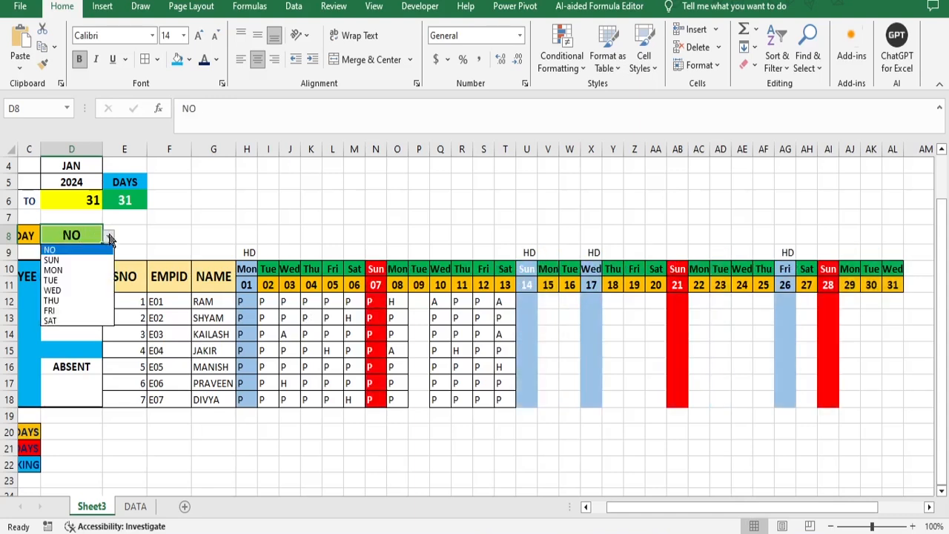
key(Escape)
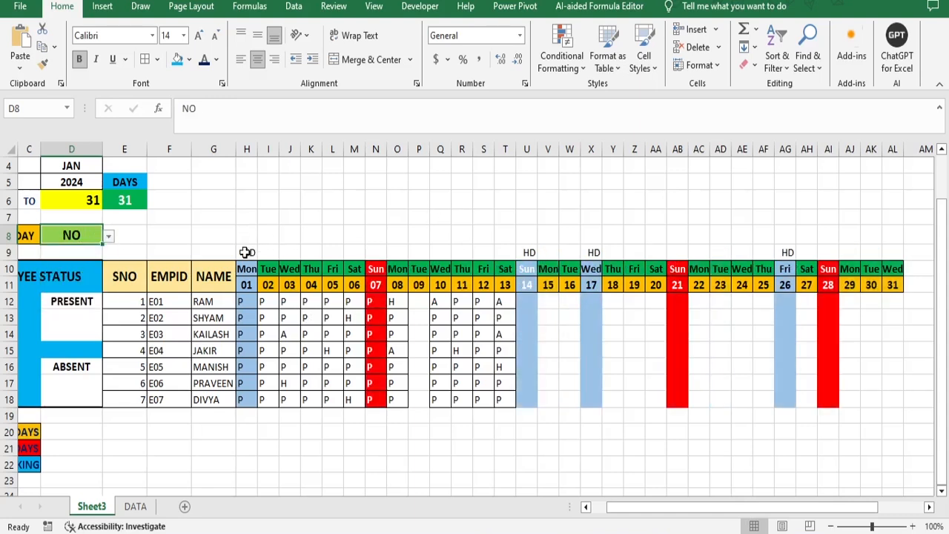
Step: Compare the HD-marked days in row 9 with the January holiday dates listed in J3:J6 of the DATA sheet
drag(245, 253, 917, 249)
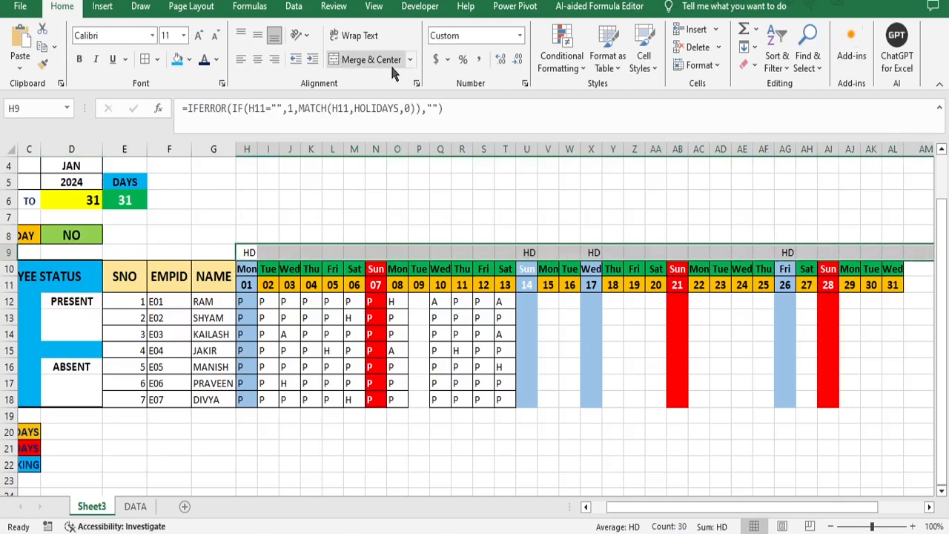
drag(652, 514, 694, 511)
click(845, 430)
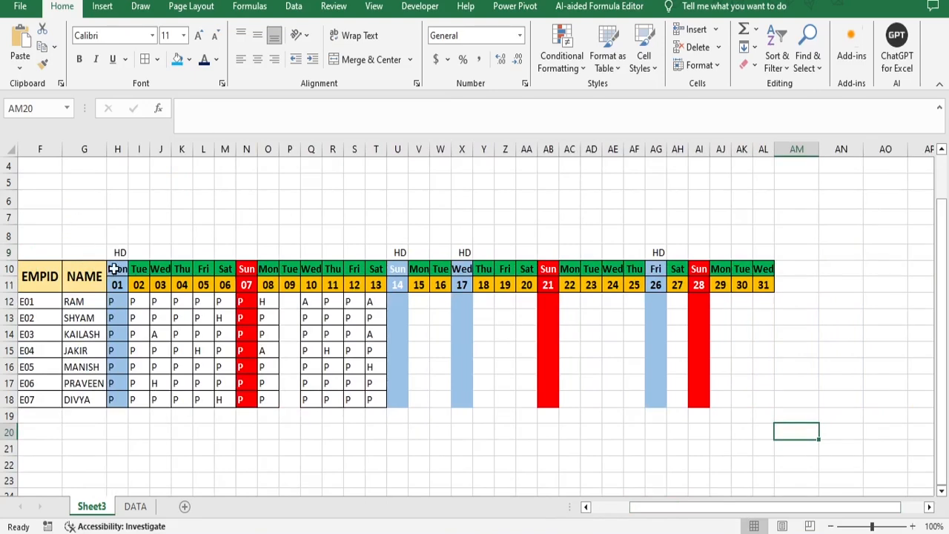
click(137, 507)
scroll(572, 360, up, 4)
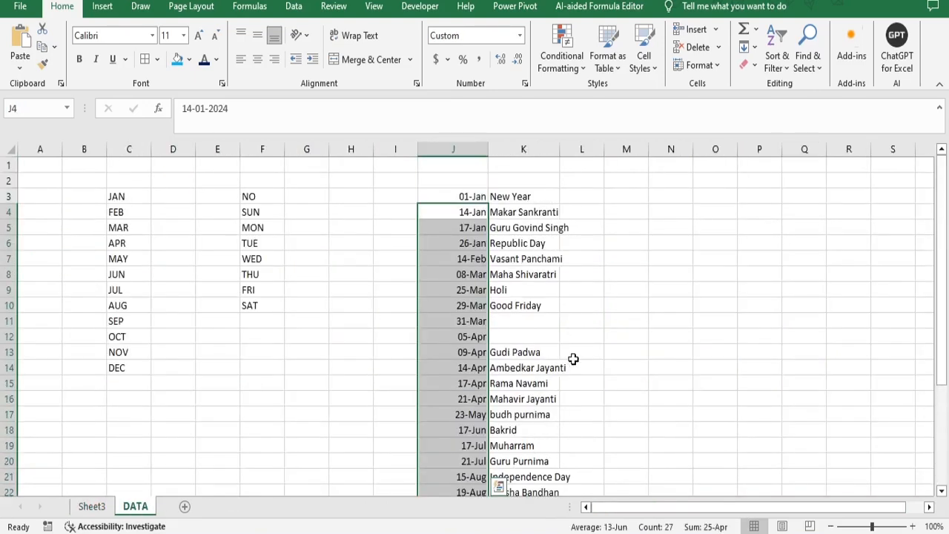
click(466, 197)
click(475, 212)
click(479, 227)
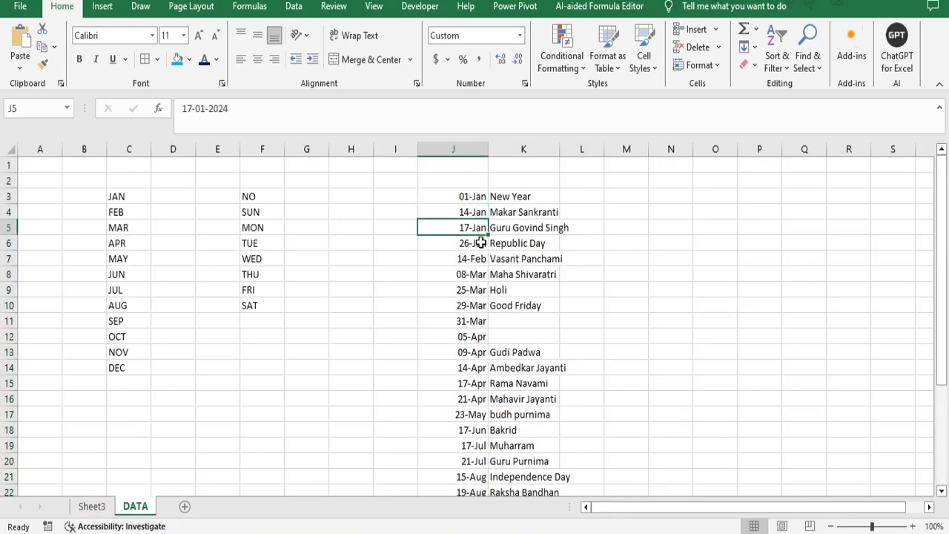
click(481, 242)
click(89, 507)
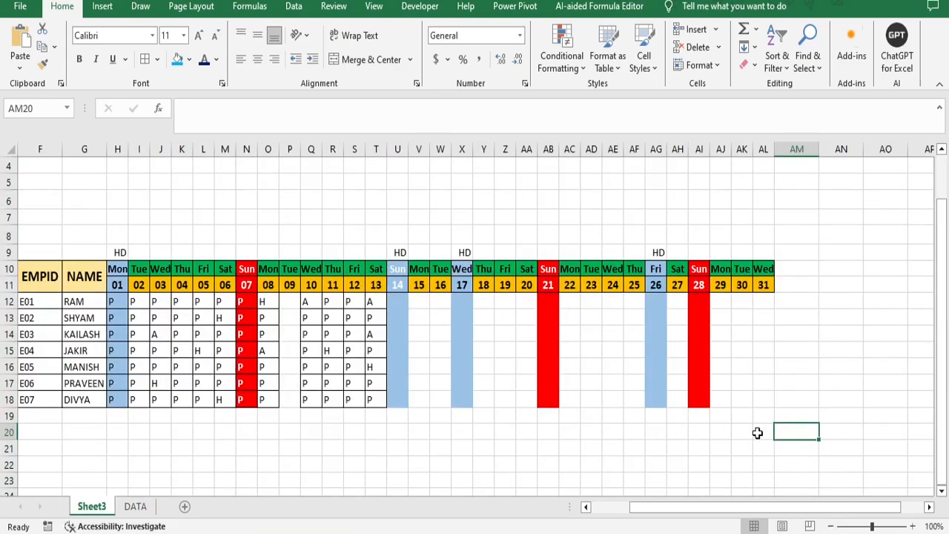
Step: Set the font colour of the HD marker cells H9:AL9 to white to hide their text
drag(748, 517, 729, 515)
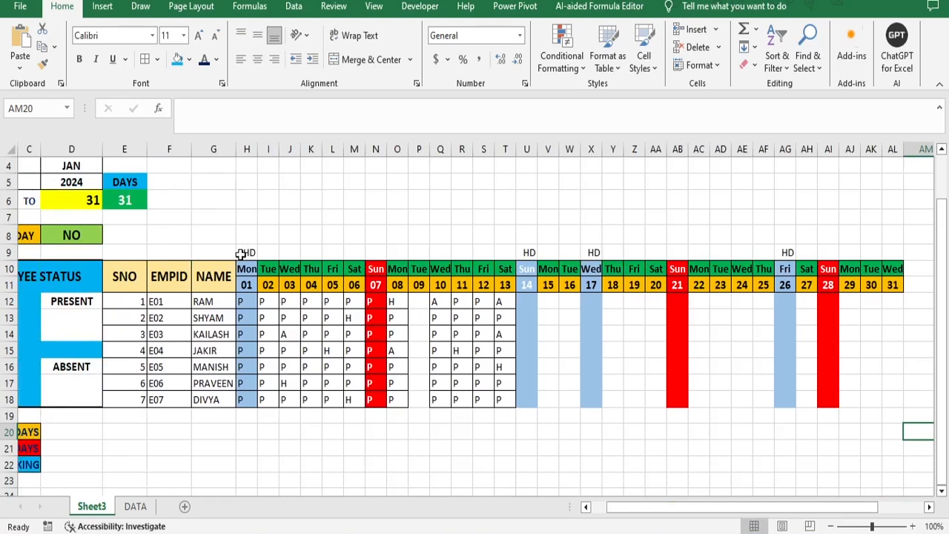
click(254, 252)
drag(254, 252, 895, 249)
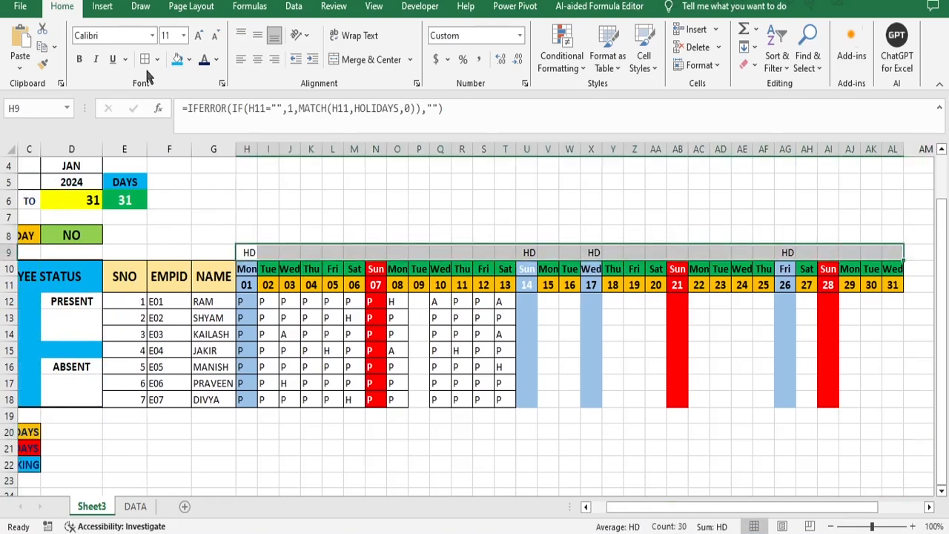
click(216, 59)
click(215, 113)
click(450, 218)
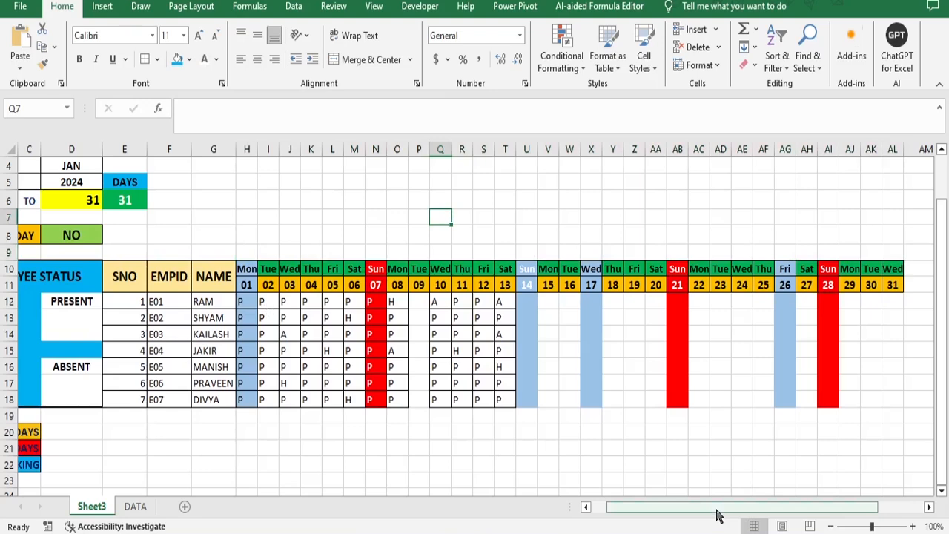
Step: Enter =COUNT(H9:AL9) in D20 to count the month's holidays
drag(718, 514, 683, 517)
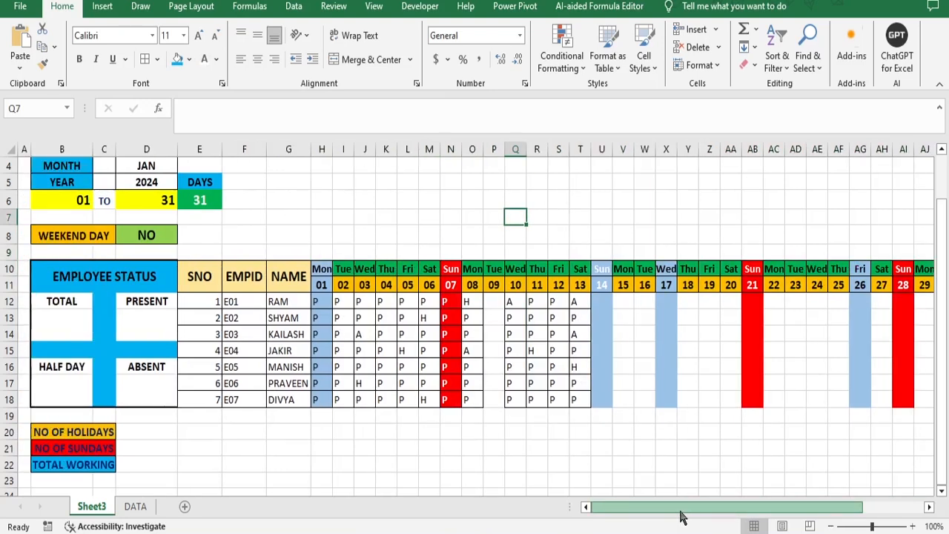
click(149, 433)
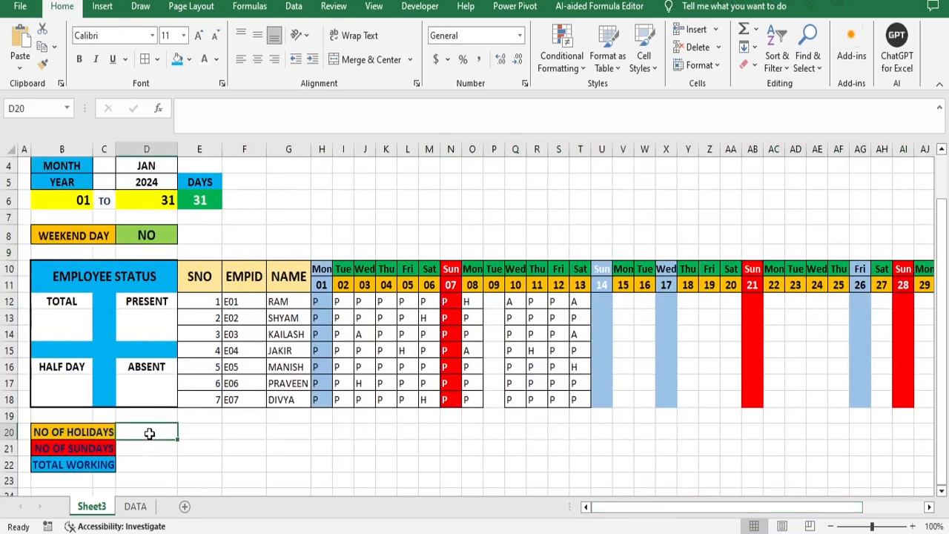
text(=CO)
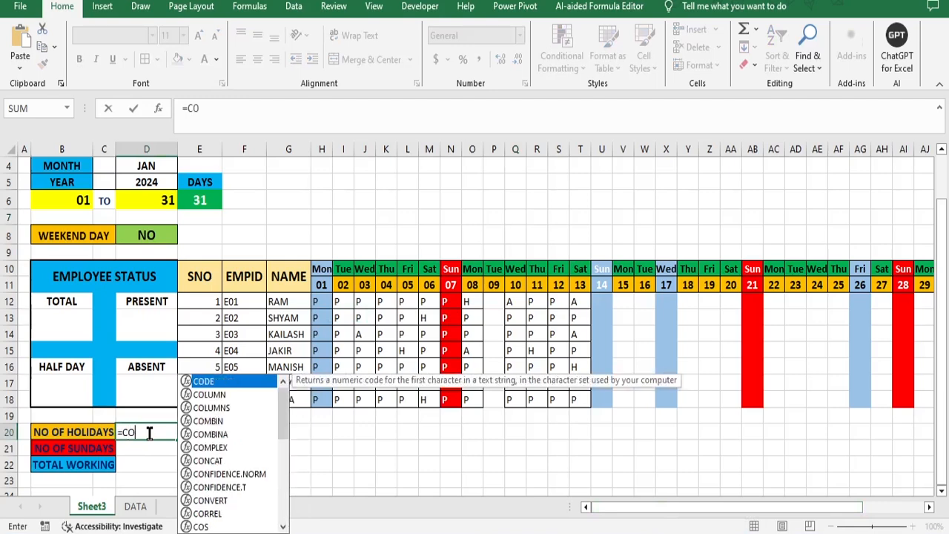
text(UNT)
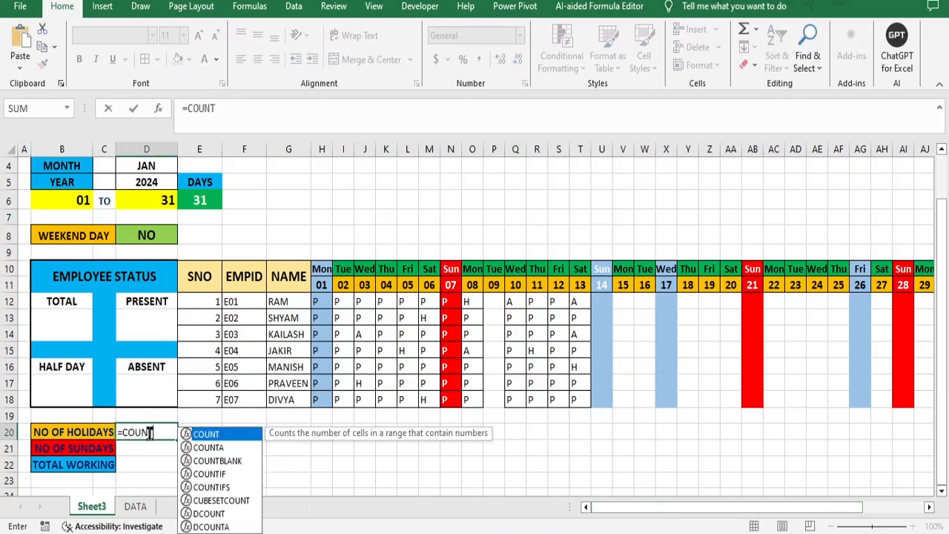
text(()
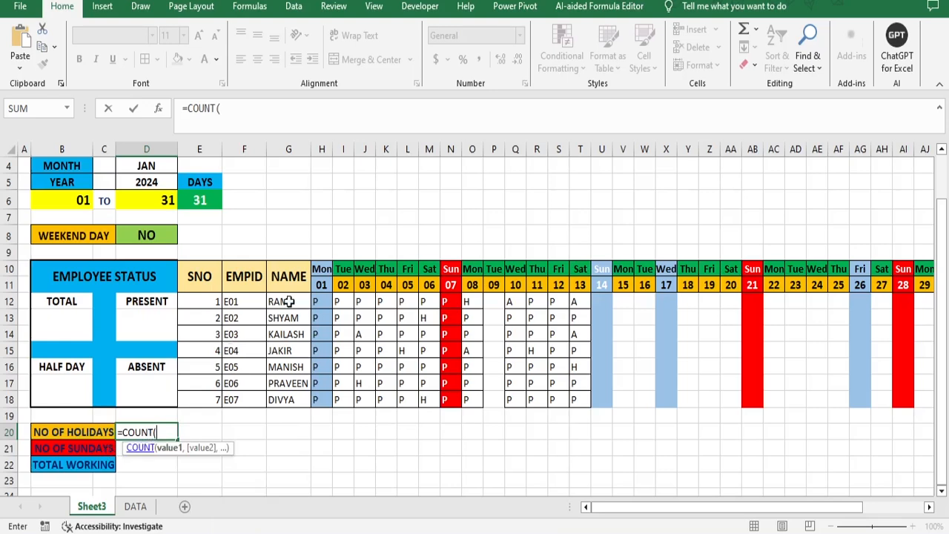
drag(321, 254, 898, 259)
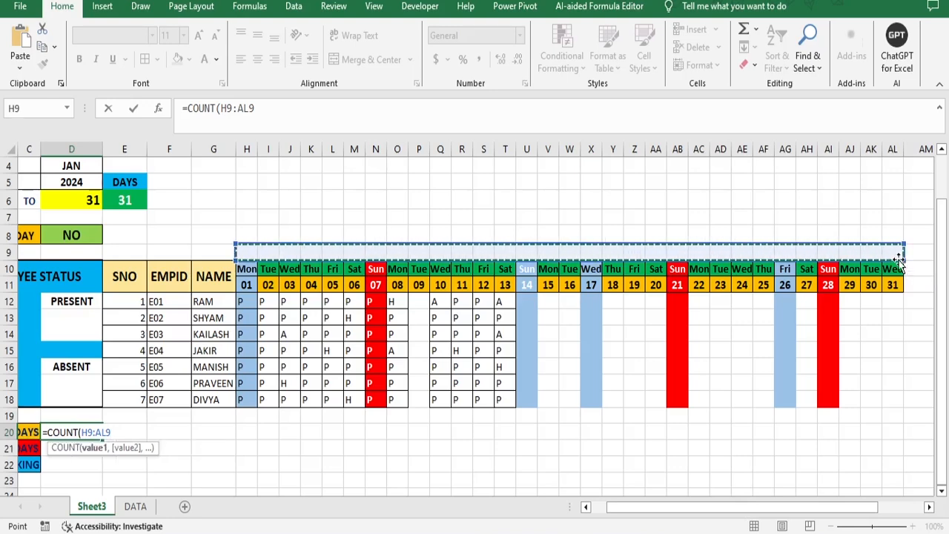
text())
key(Return)
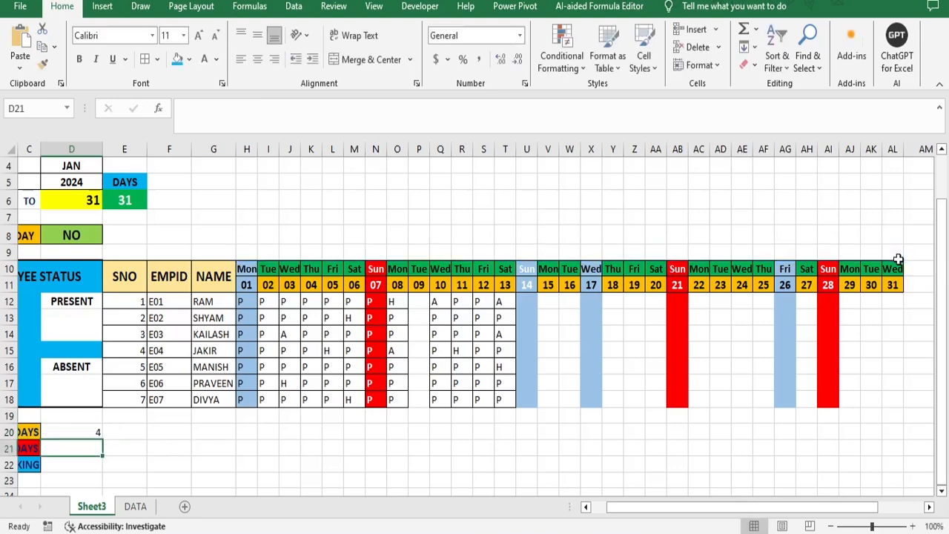
Step: Make the holiday count in D20 bold with a font size of 14
click(89, 432)
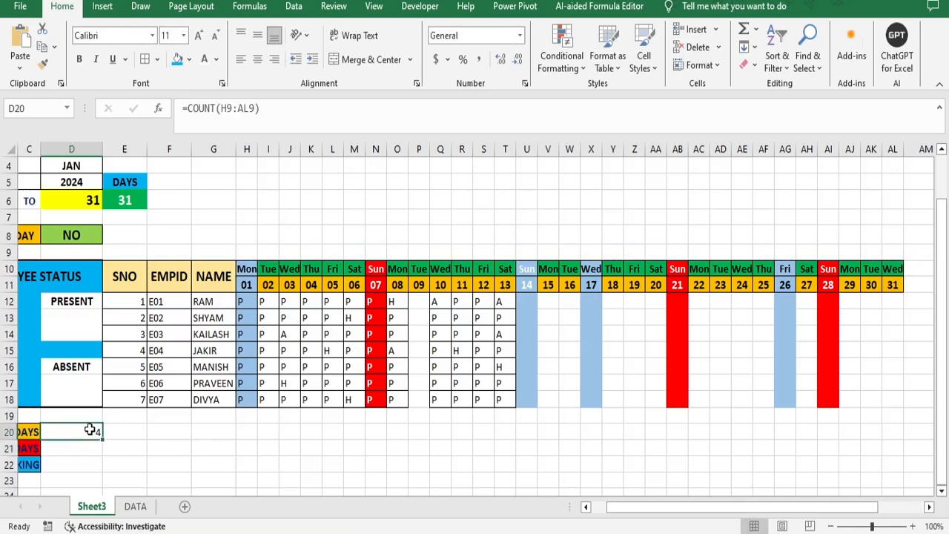
click(80, 60)
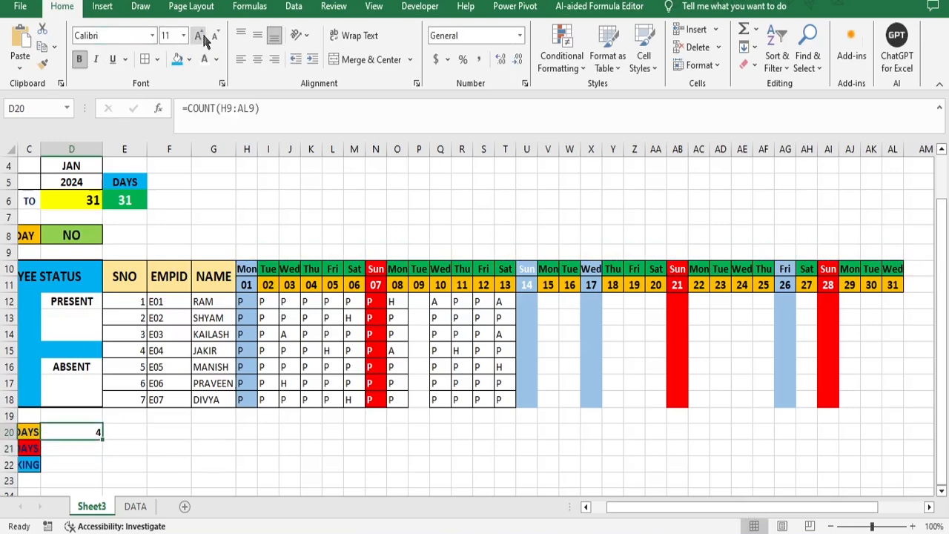
click(199, 36)
click(199, 35)
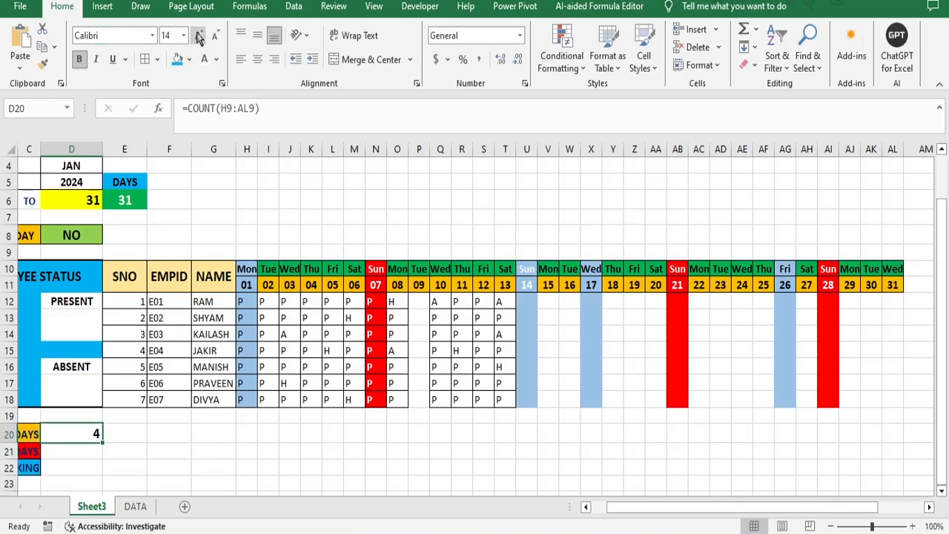
click(170, 451)
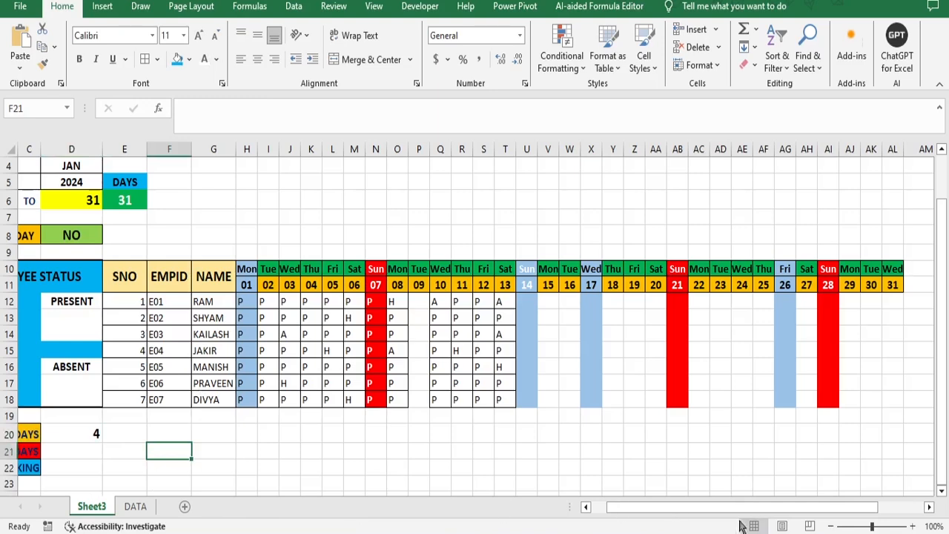
Step: Begin the Sunday count formula in D21 with =SUMPRODUCT(N(TEXT(
drag(716, 511, 684, 510)
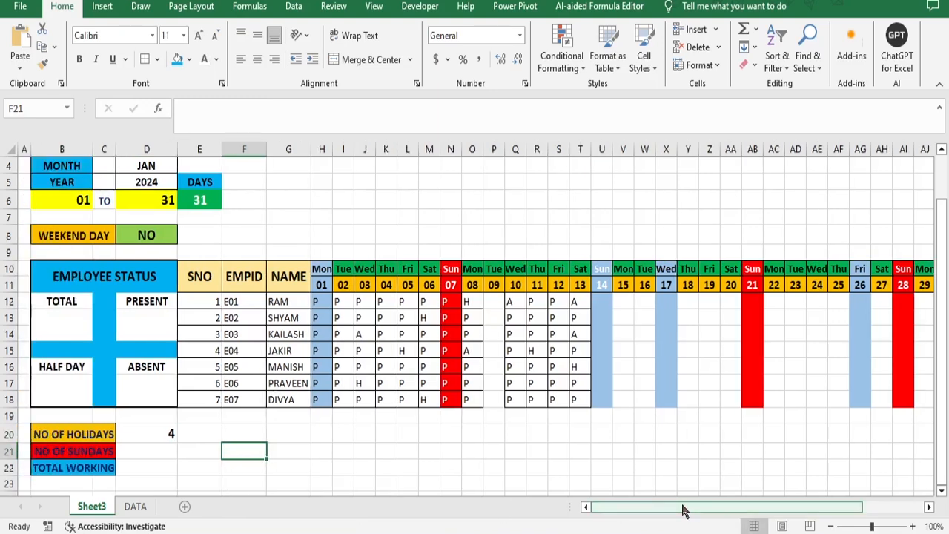
click(149, 450)
text(=)
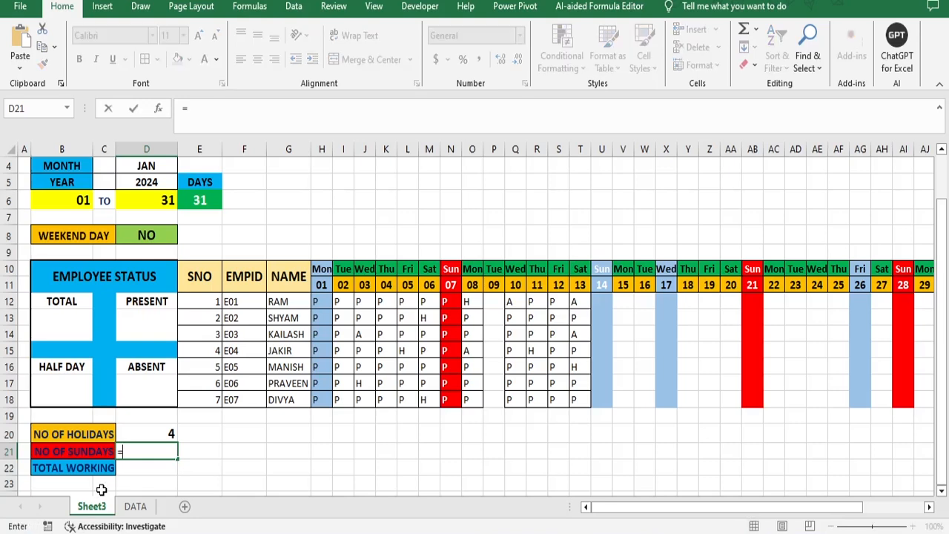
text(SUM)
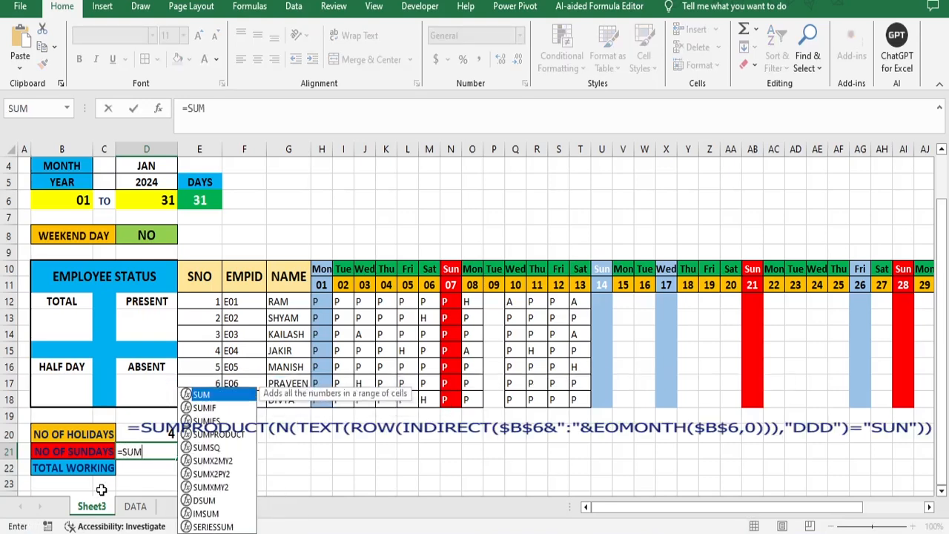
text(P)
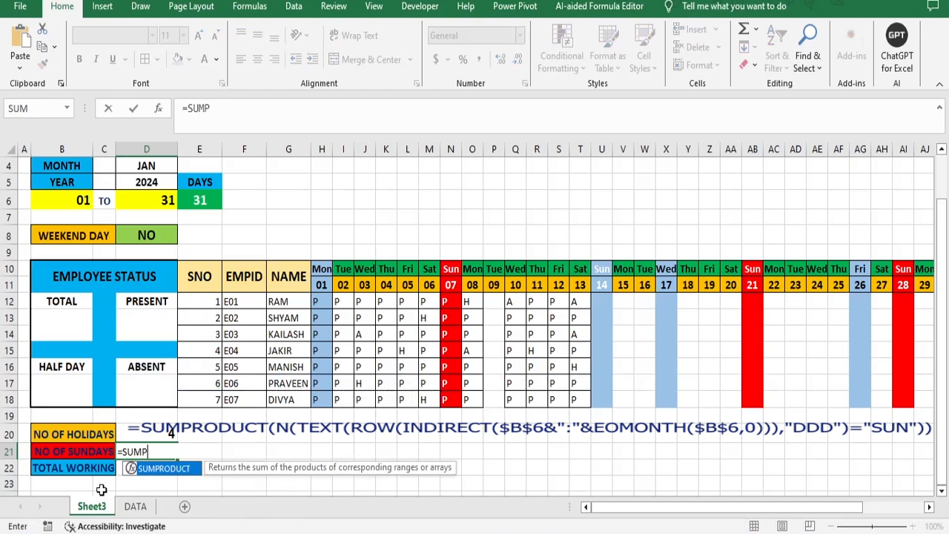
key(Tab)
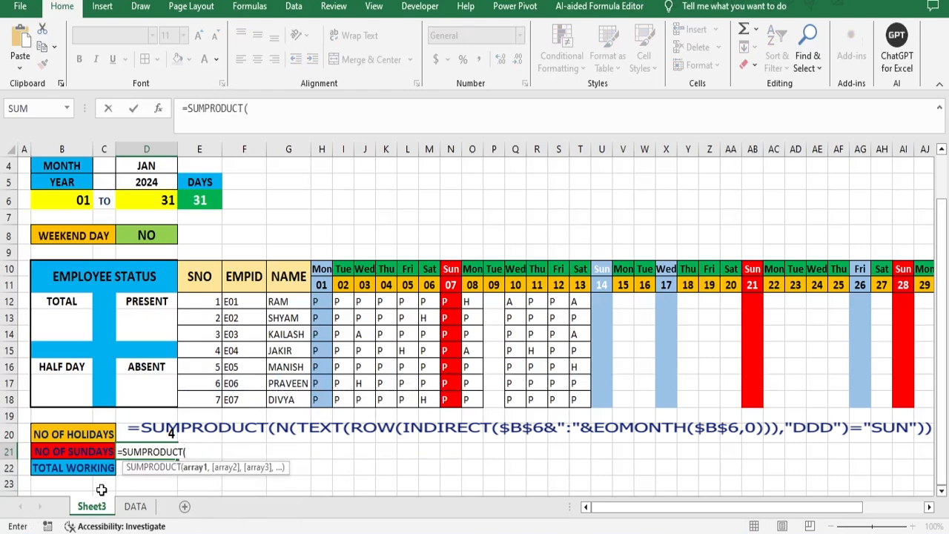
text(N)
key(BackSpace)
text(N()
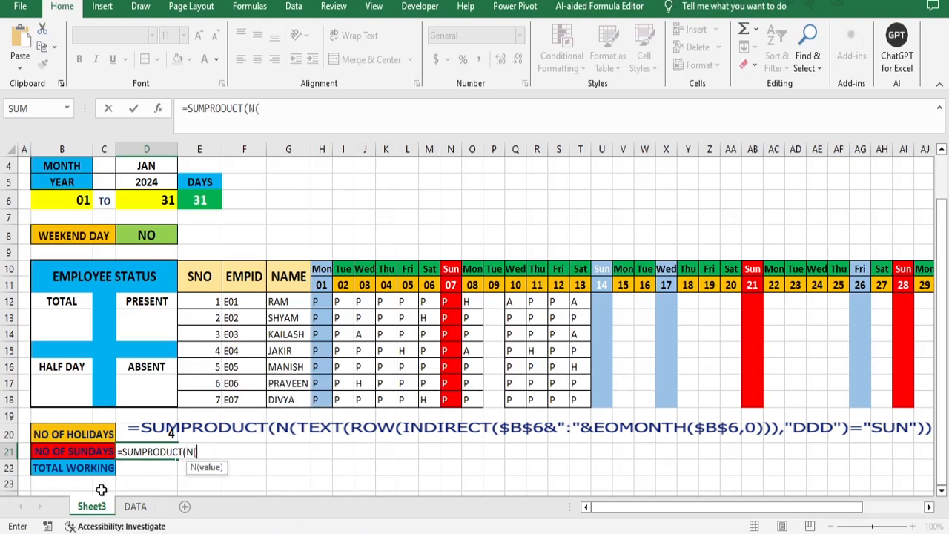
text(TEXT)
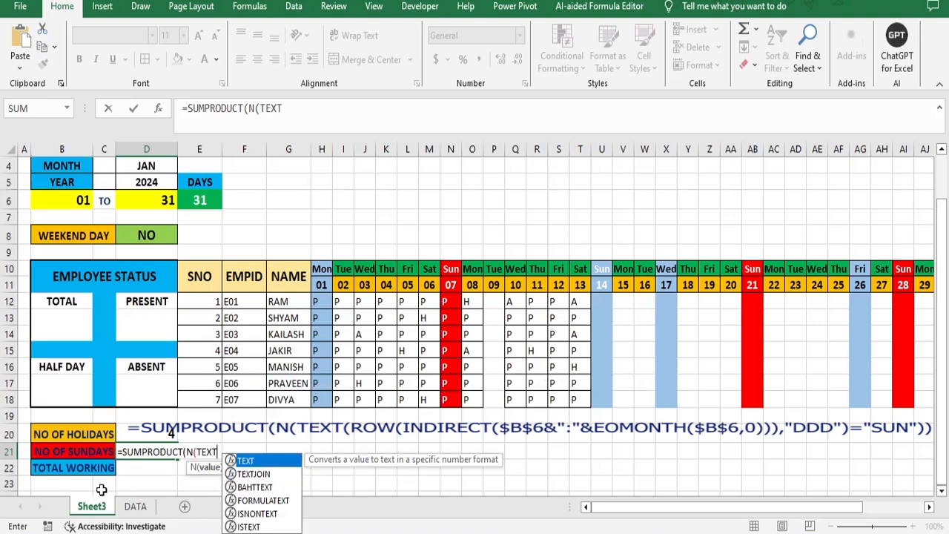
text(()
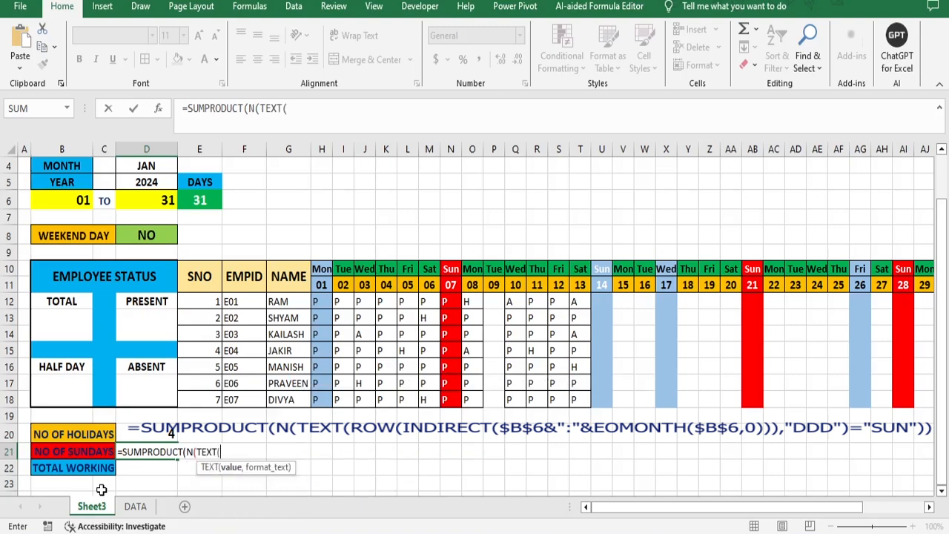
Step: Nest ROW(INDIRECT( as the value argument of the TEXT function in the D21 formula
text(RO)
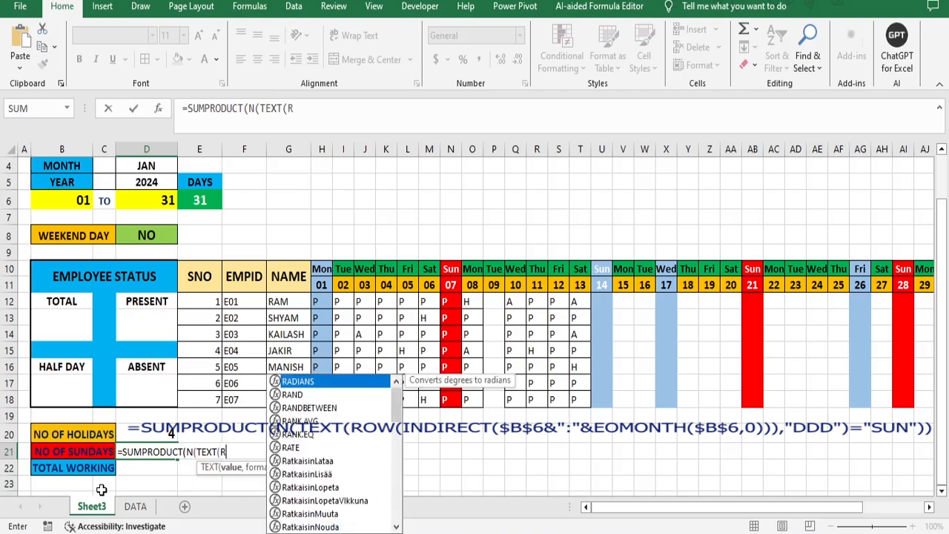
text(W)
key(BackSpace)
text(OW)
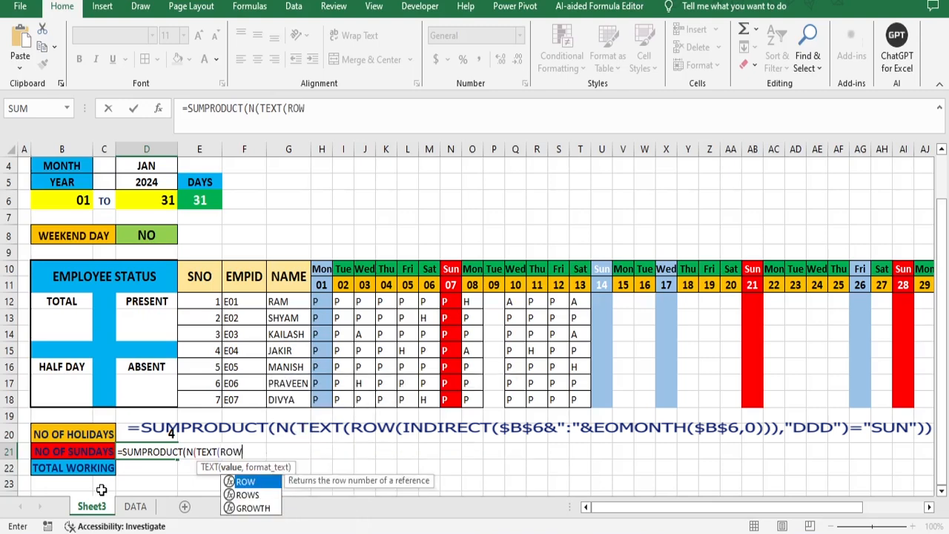
text((IN)
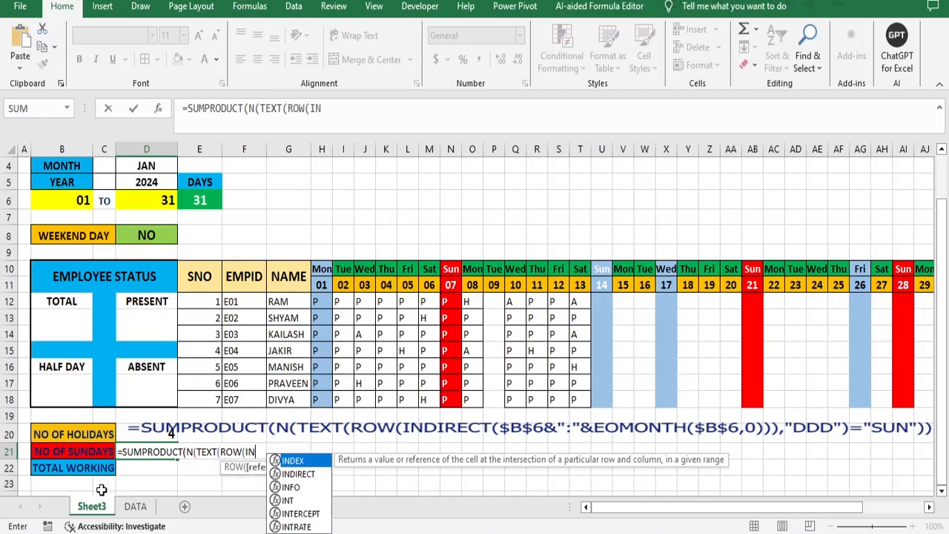
key(Down)
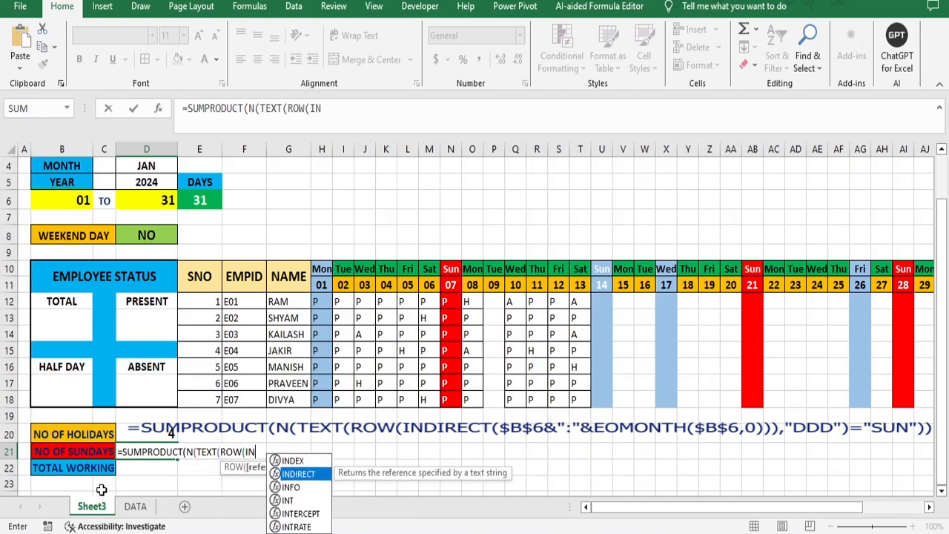
key(Tab)
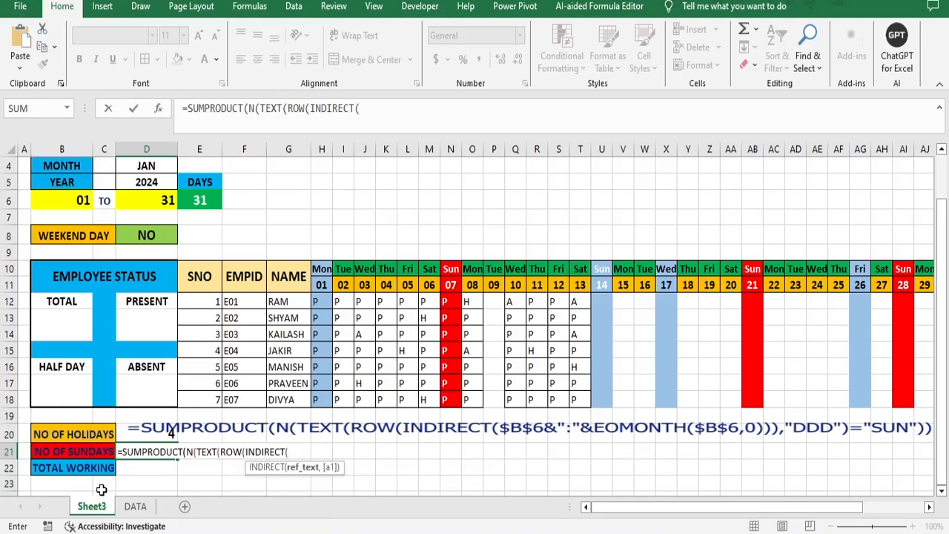
Step: Add the month's date range $B$6&":"&EOMONTH($B$6,0) to INDIRECT in the D21 formula and close the brackets through ROW
click(77, 202)
key(F4)
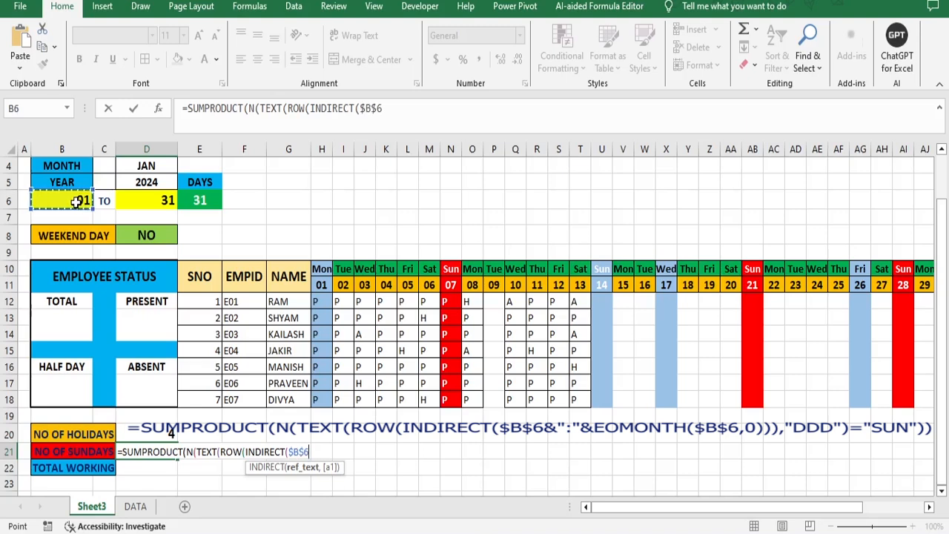
text(&)
text(":"")
text(&)
text(E)
text(O)
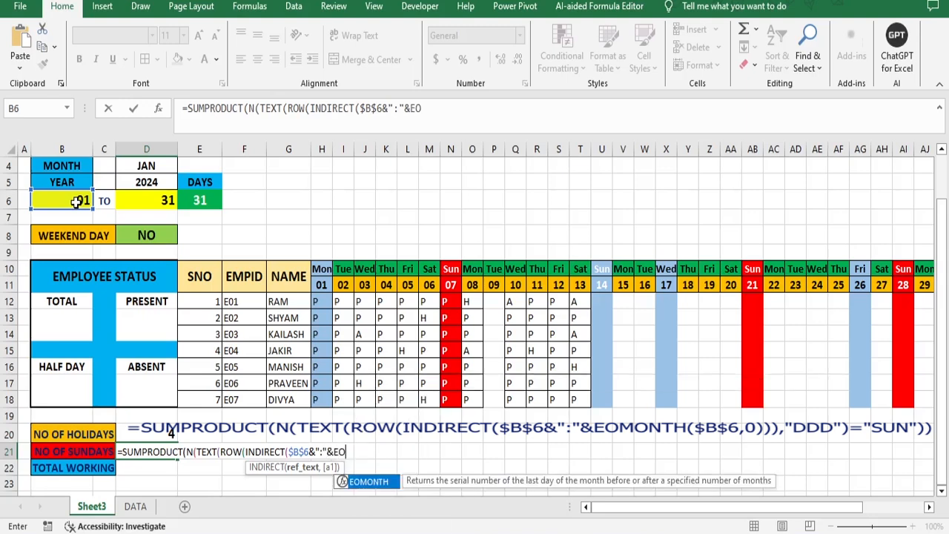
key(Tab)
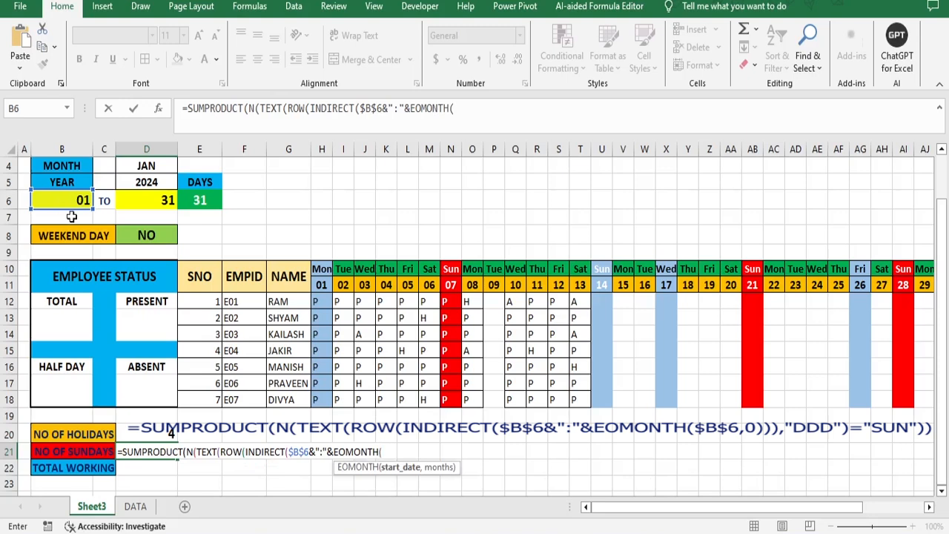
click(81, 200)
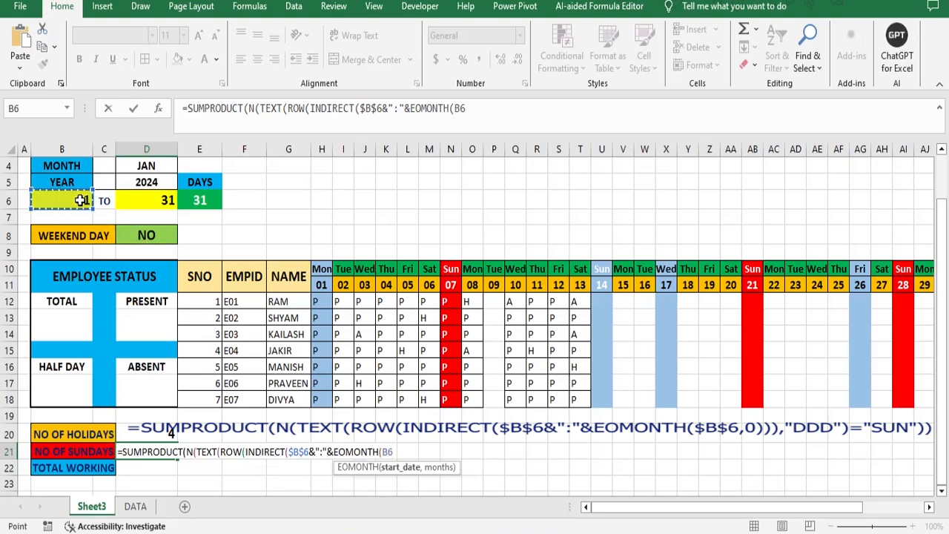
key(F4)
text(,0)
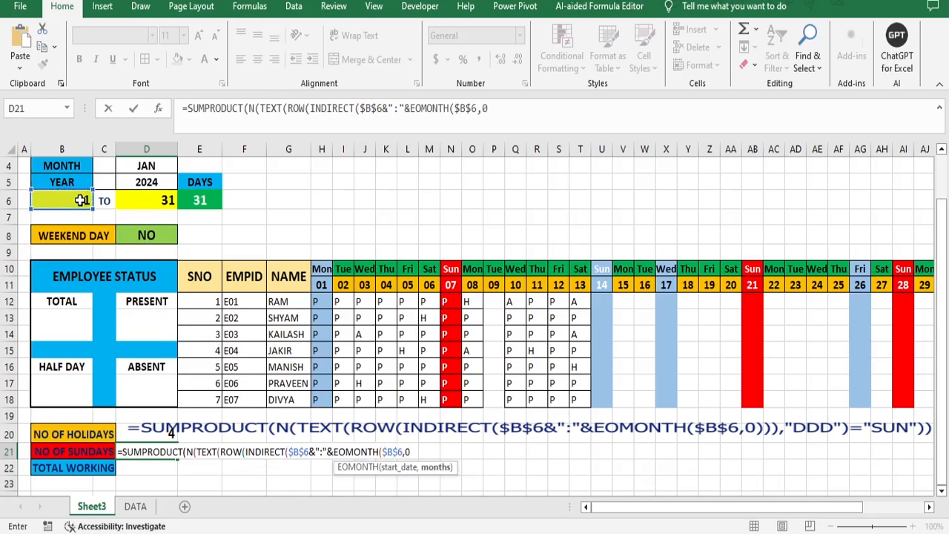
text())))
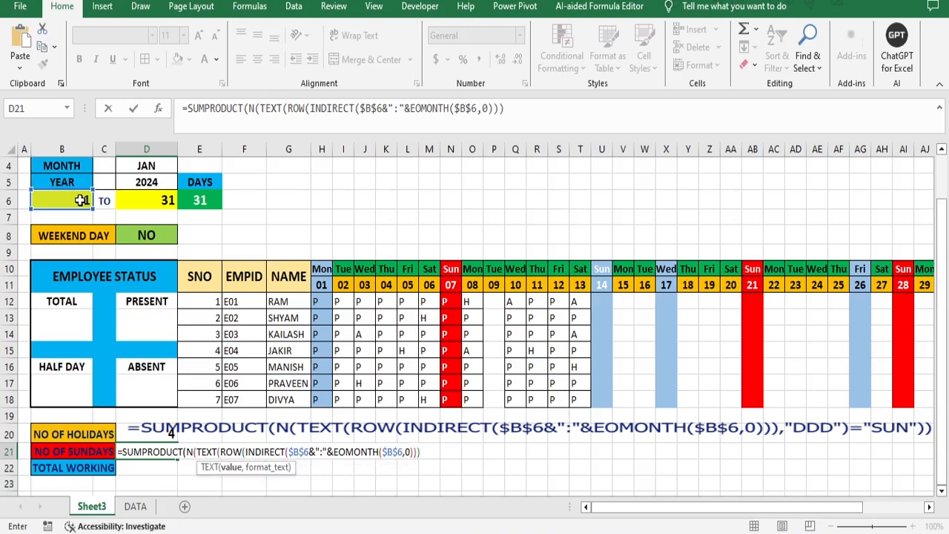
Step: Complete the D21 formula with ,"DDD")="SUN")) and enter it, accepting the suggested bracket correction
text(,"")
key(BackSpace)
text(DDD)
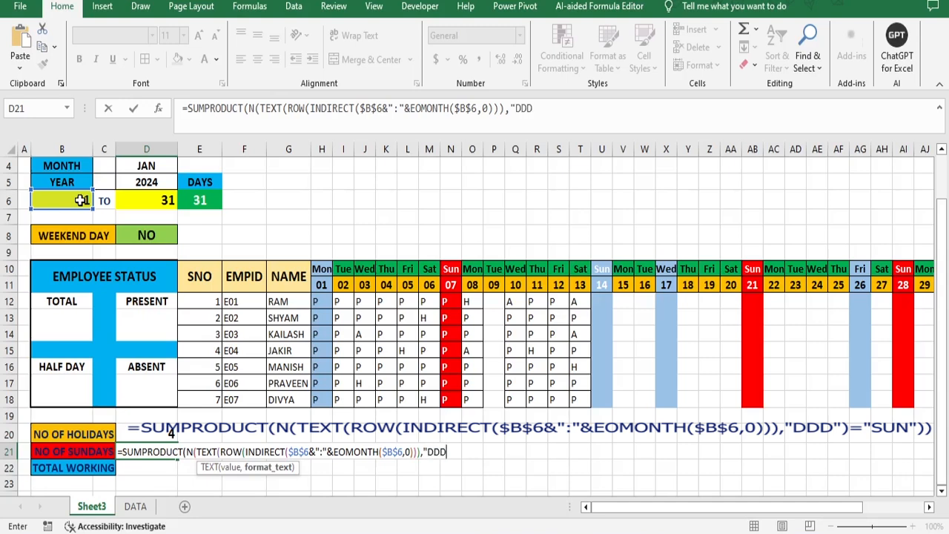
text(")="")
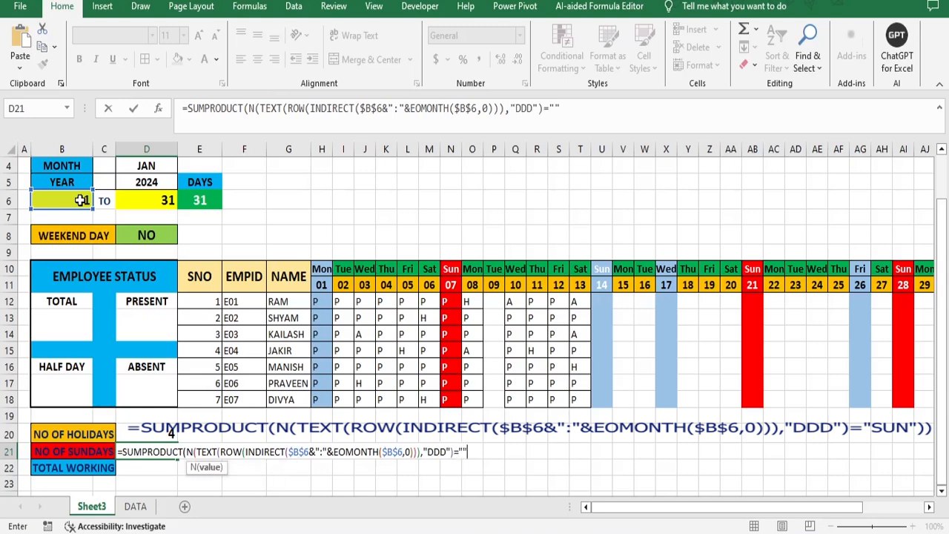
click(463, 453)
text(SUN")))
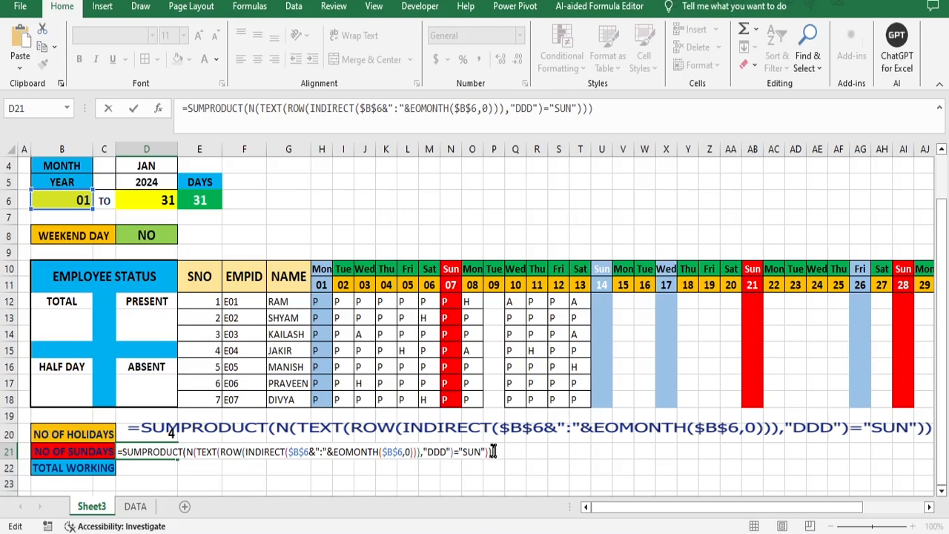
key(Return)
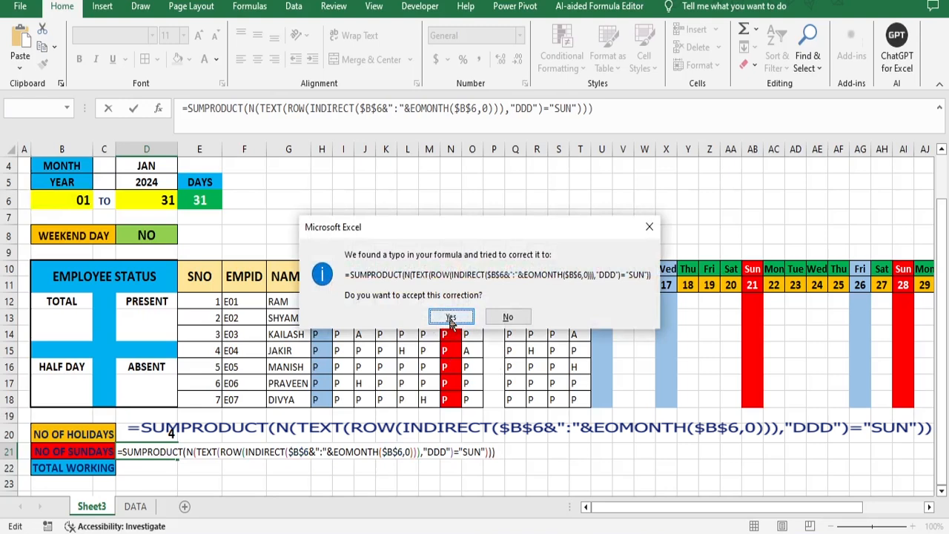
click(451, 319)
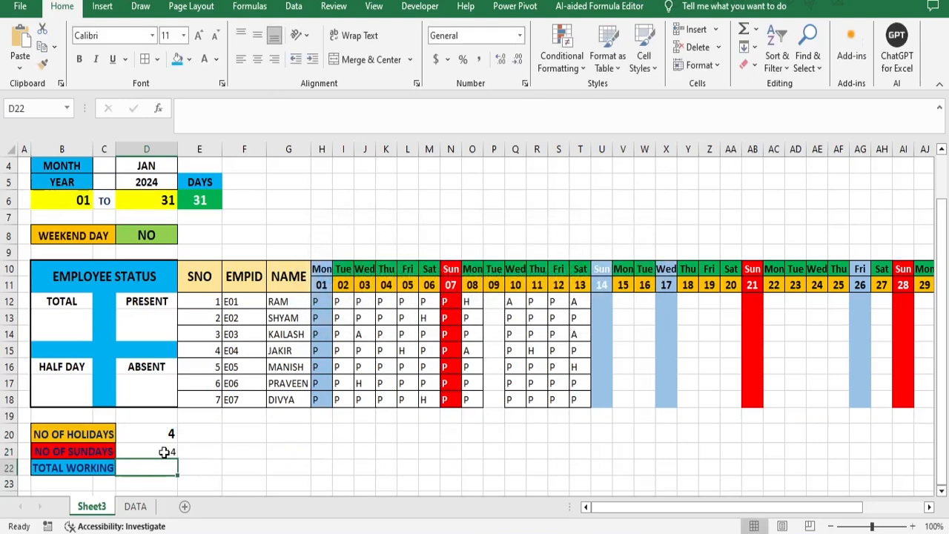
Step: Make the Sunday count in D21 bold with a font size of 14
click(198, 35)
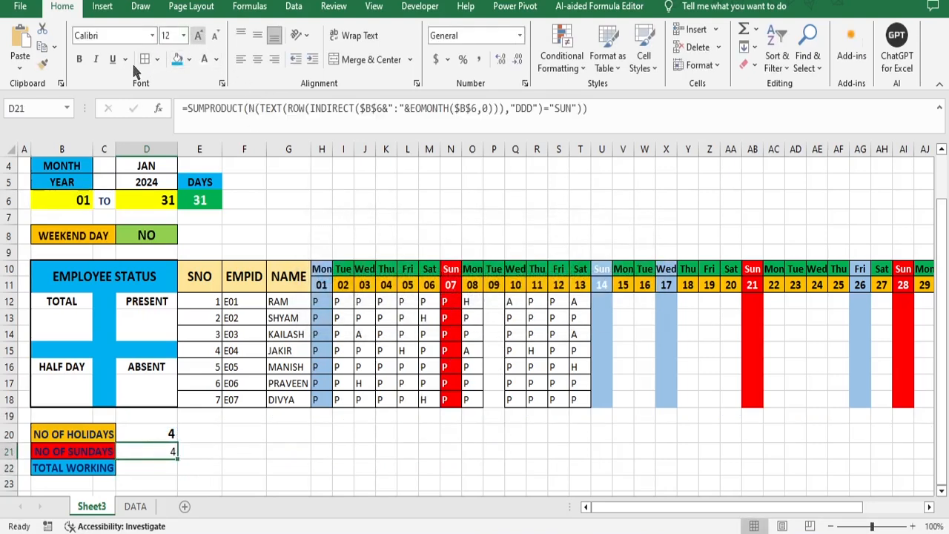
click(80, 59)
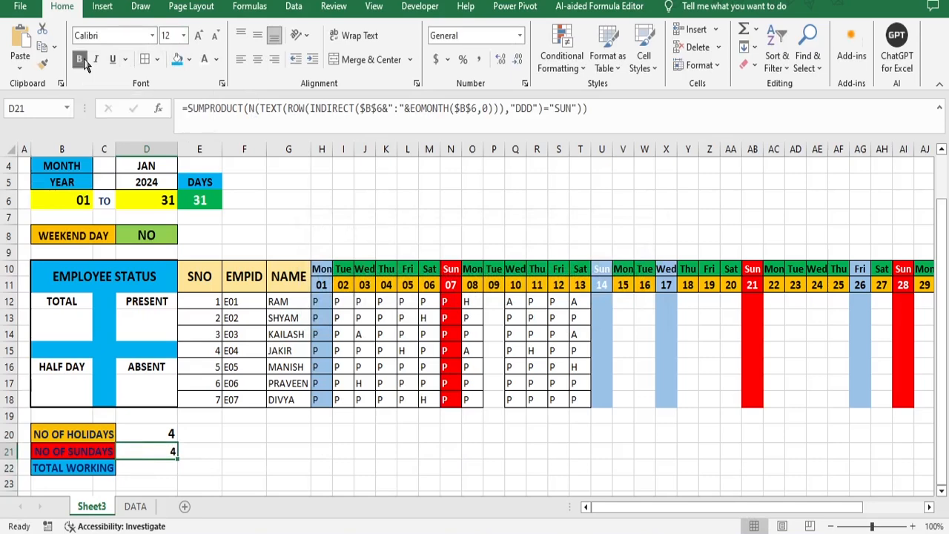
click(198, 37)
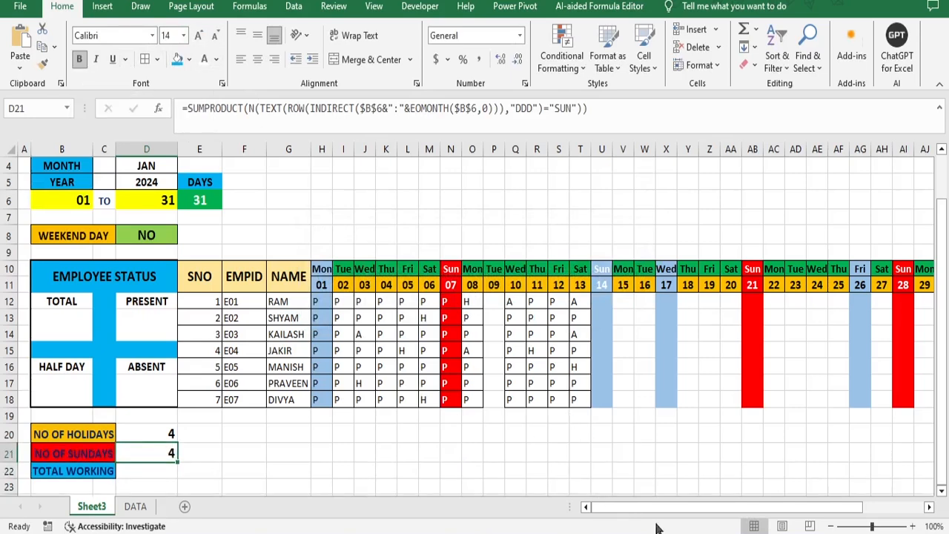
Step: Check the Sunday column for the 14th, U10:U18, against the month's Sunday count
drag(742, 511, 770, 509)
drag(442, 269, 441, 394)
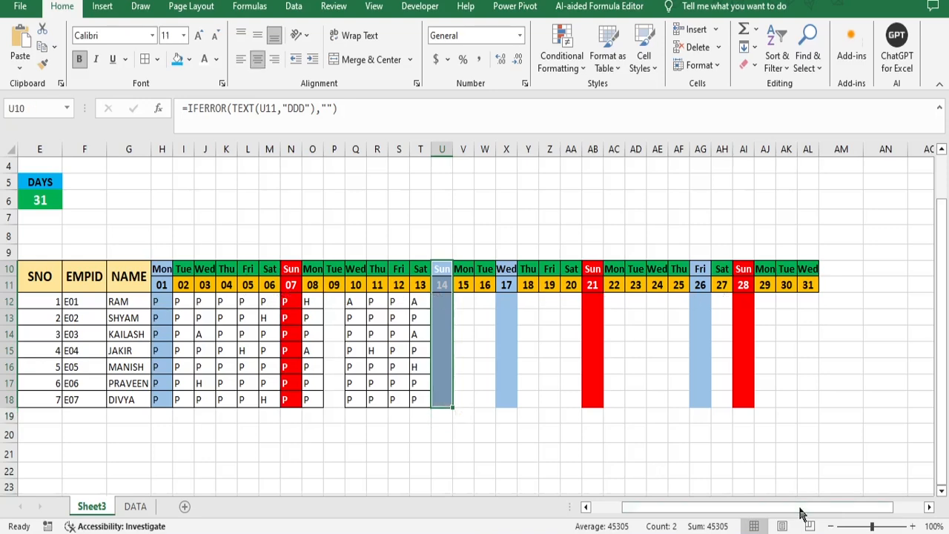
drag(803, 513, 723, 517)
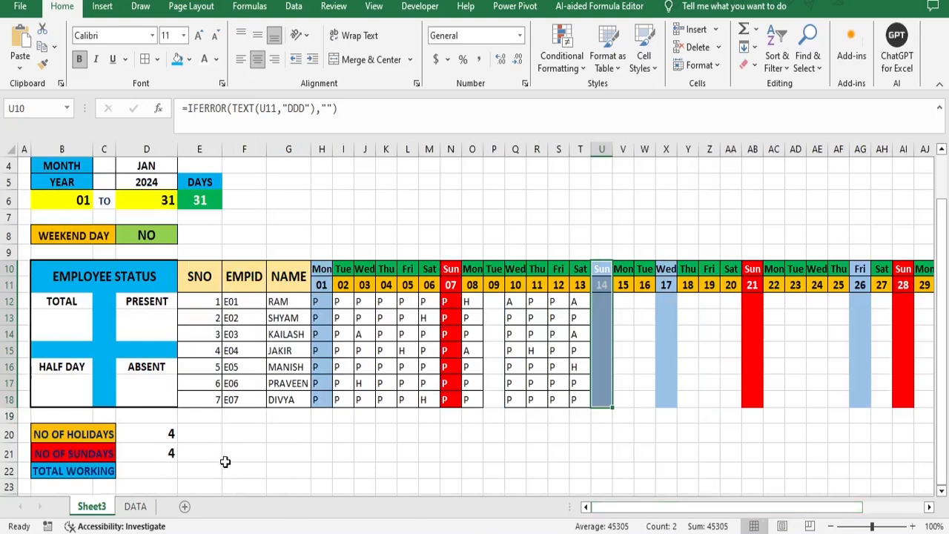
Step: Begin a NETWORKDAYS.INTL formula in D22 for the total working days
click(166, 471)
text(=)
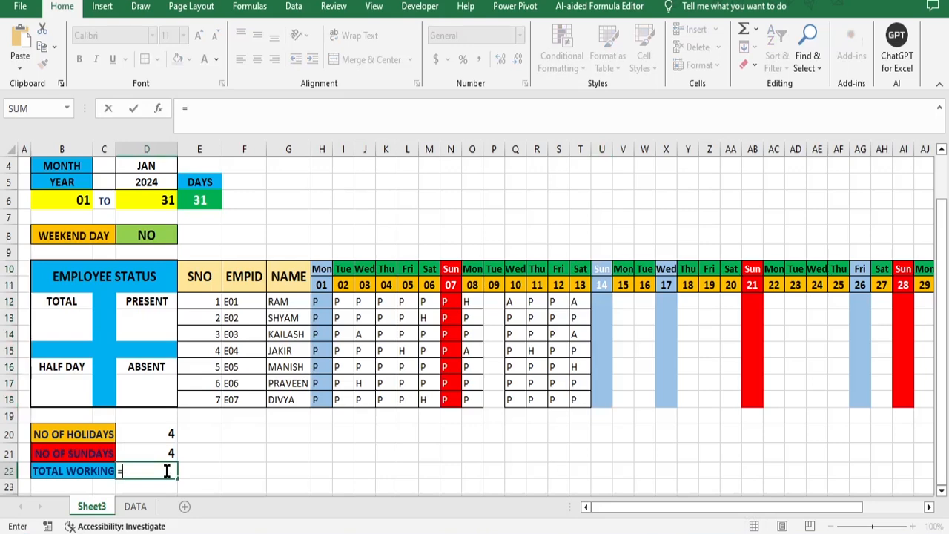
text(N)
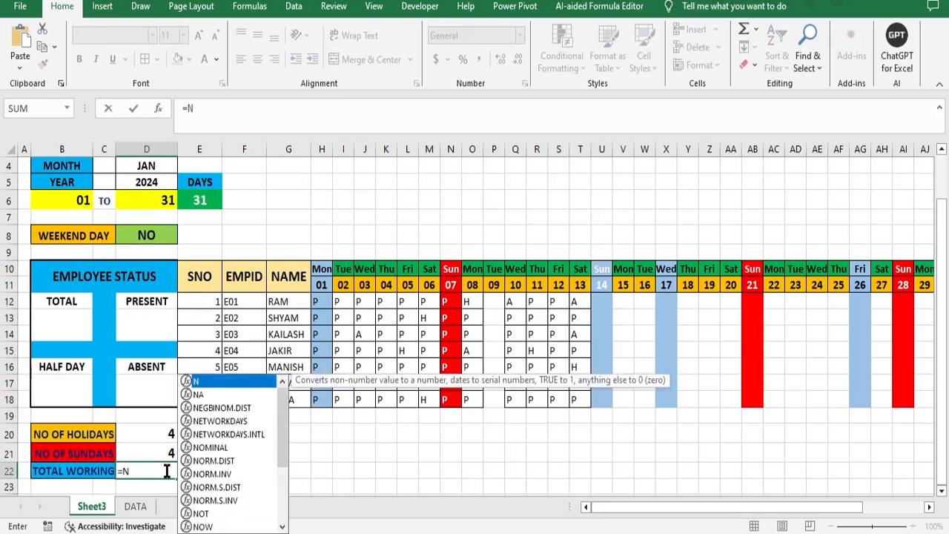
text(EW)
key(BackSpace)
text(T)
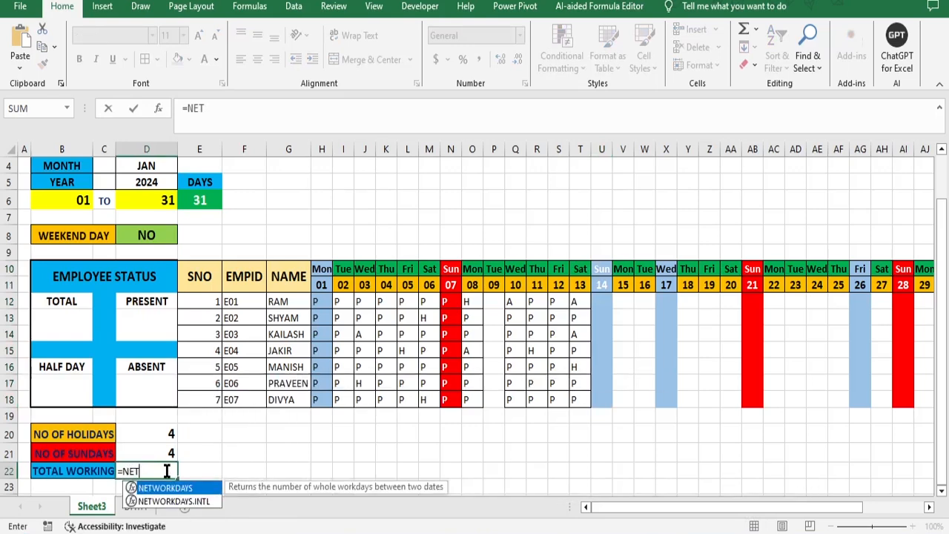
click(194, 502)
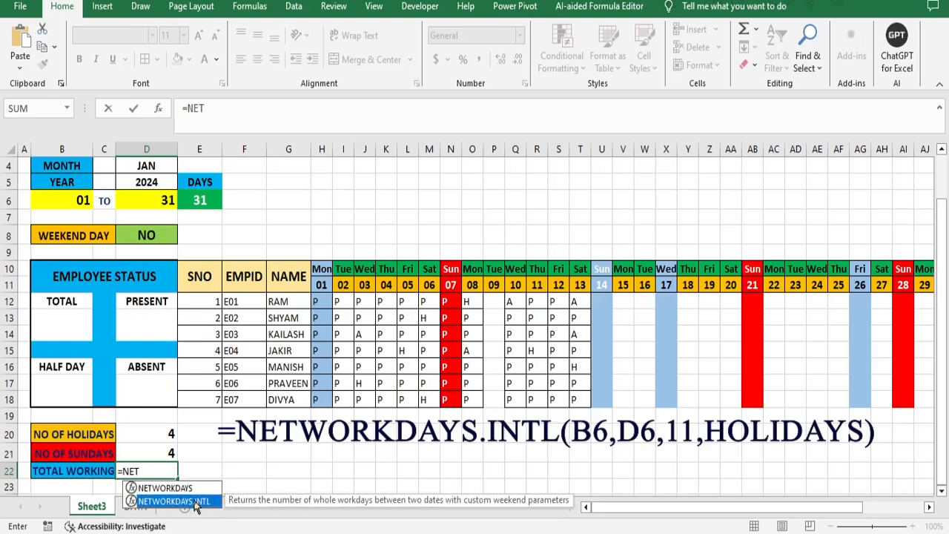
double_click(195, 502)
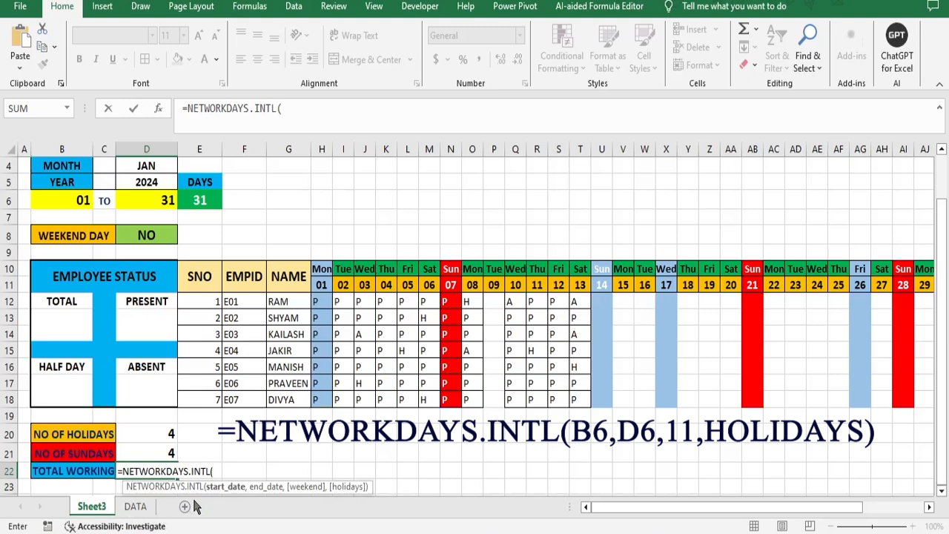
Step: Give the D22 formula B6 as start date, D6 as end date and 11 (Sunday only) as weekend
click(77, 201)
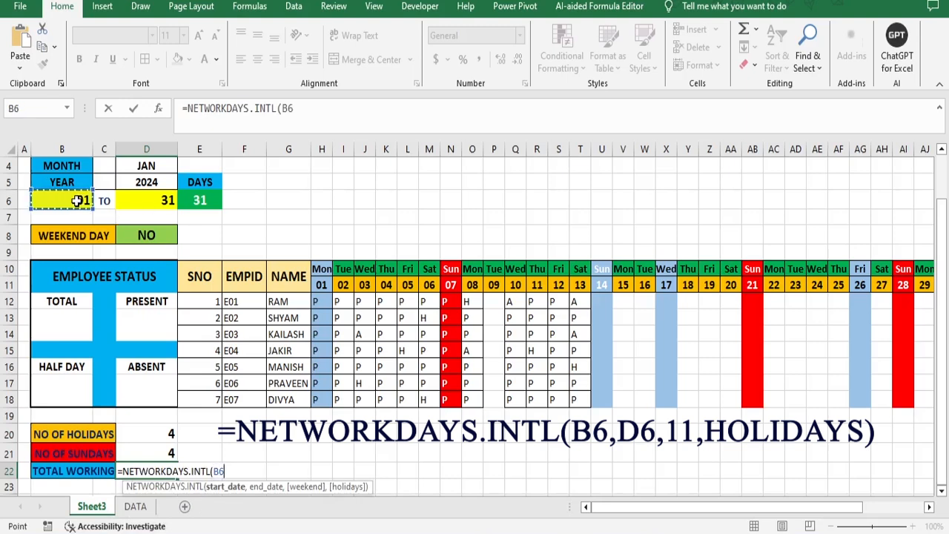
text(,)
click(163, 200)
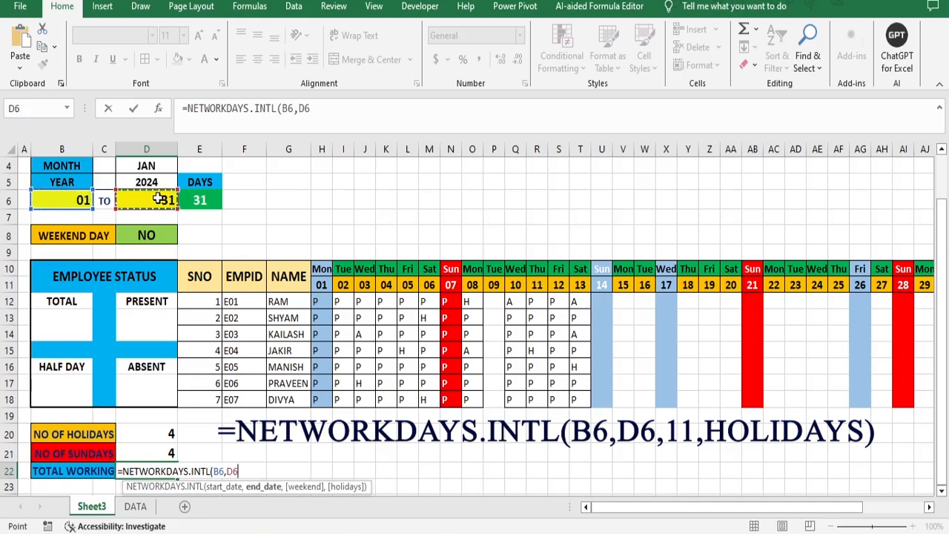
text(,)
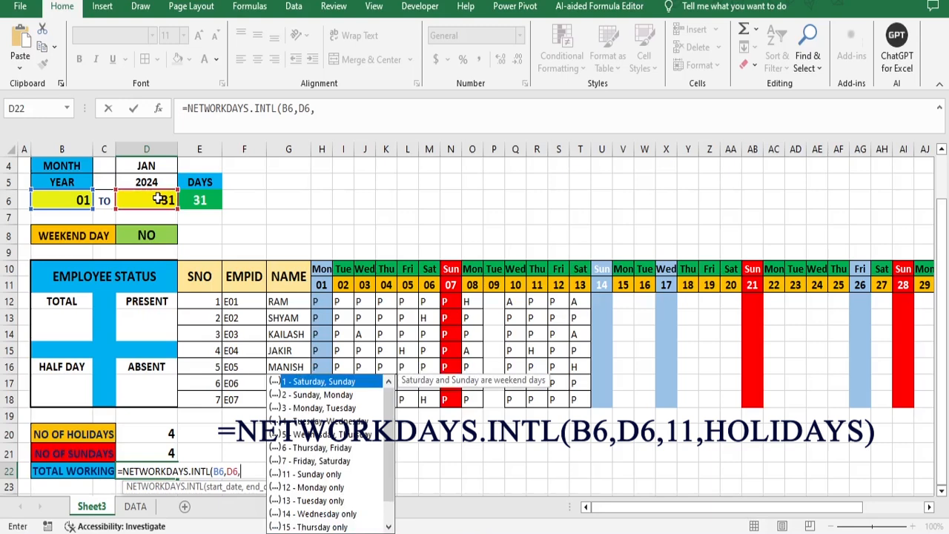
click(302, 476)
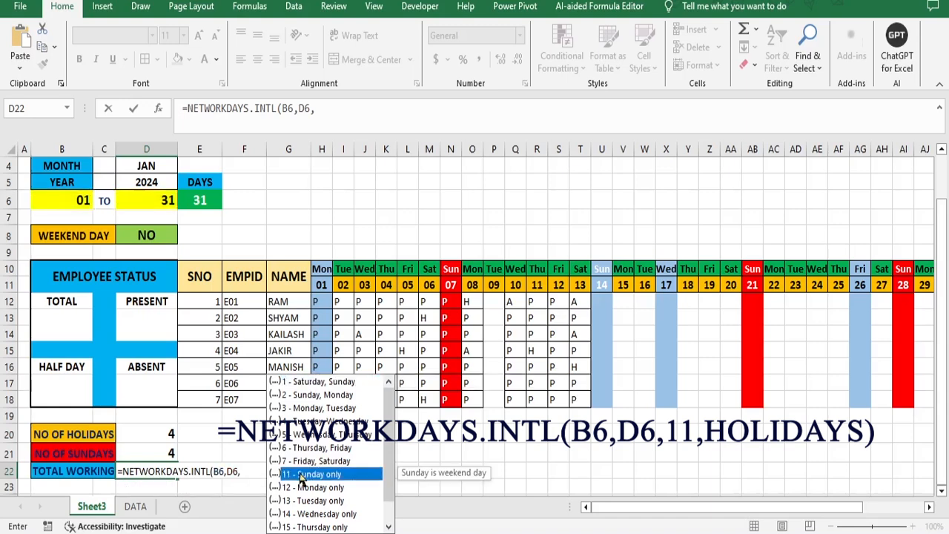
double_click(301, 478)
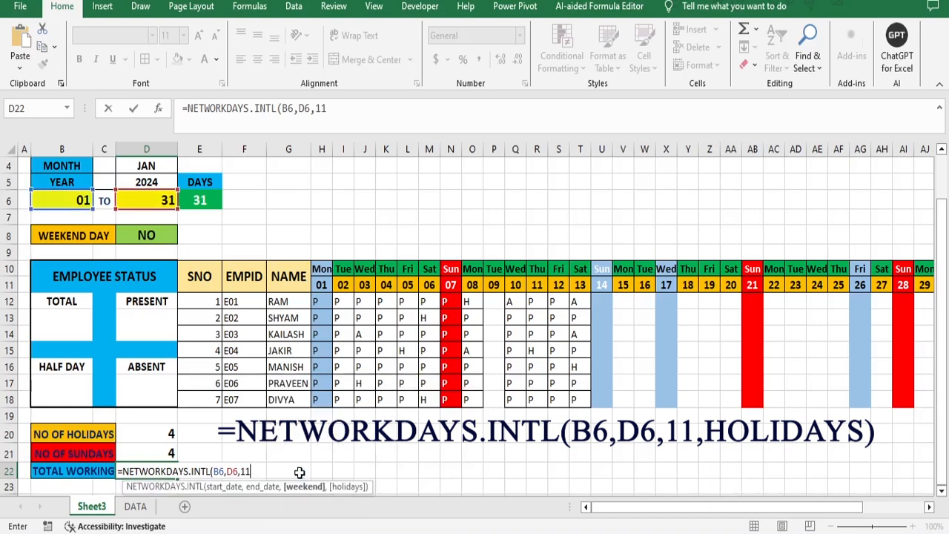
Step: Add the named range HOLIDAYS as the holidays argument and enter the D22 formula
text(,)
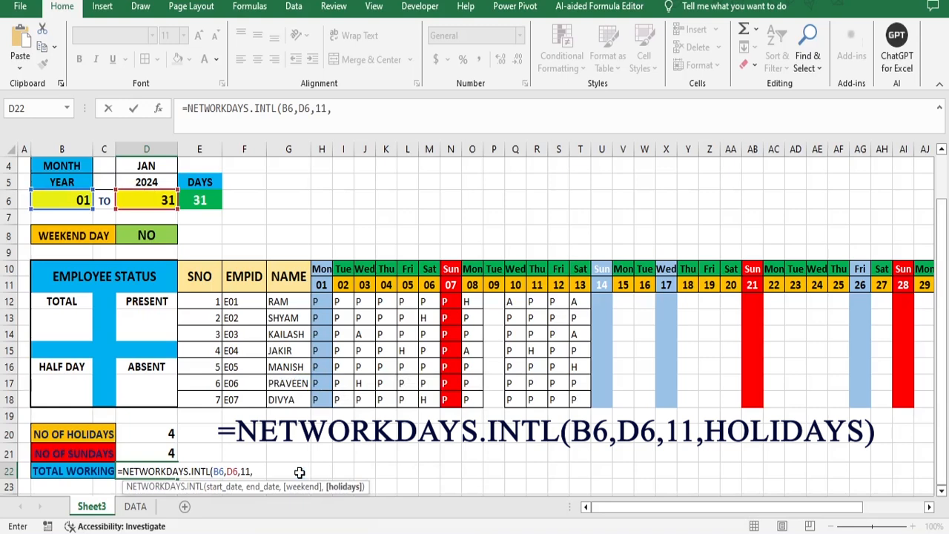
text(HO)
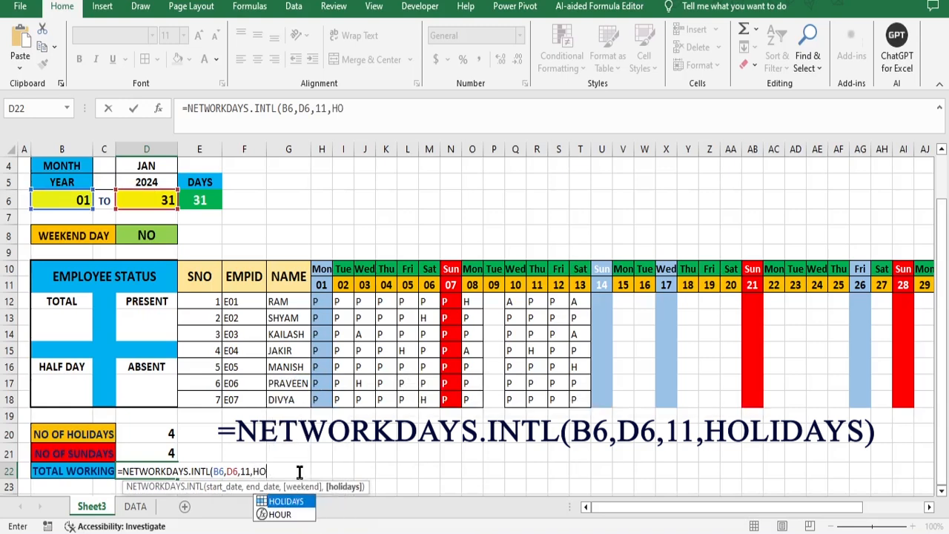
key(Tab)
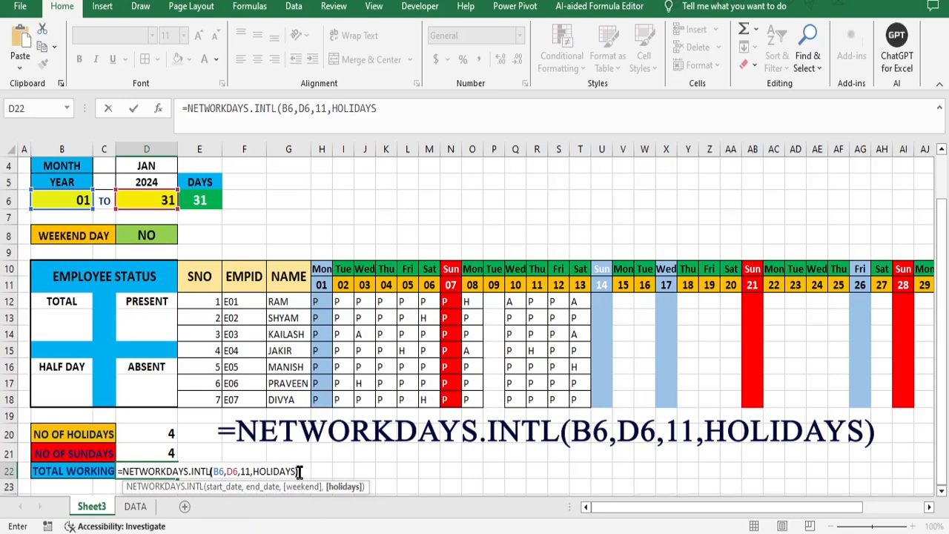
text())
key(Return)
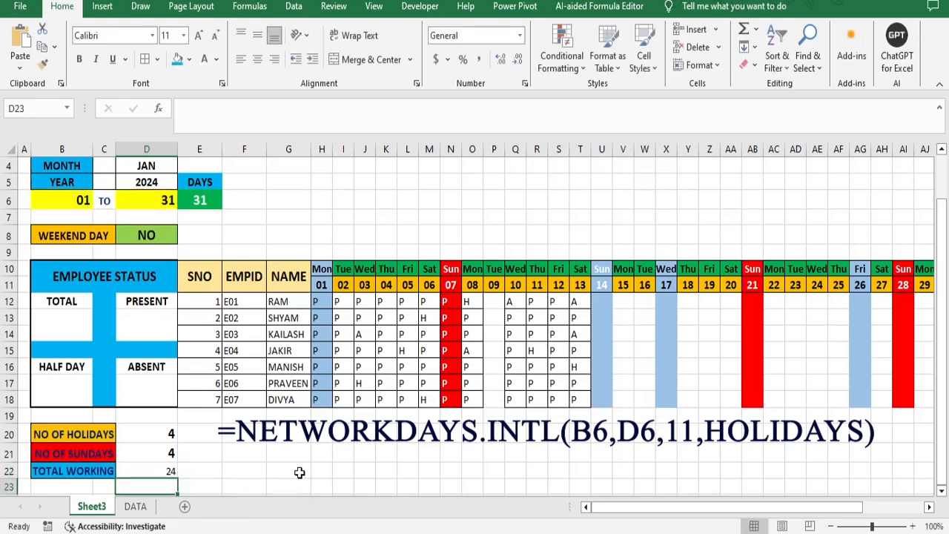
Step: Make the working-day total in D22 bold at font size 12 and center the values in D20:D22
click(163, 472)
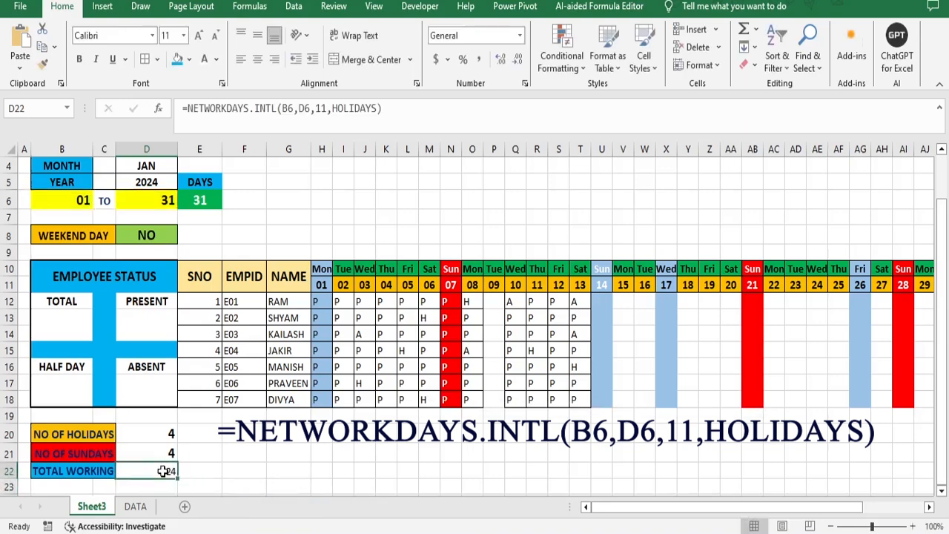
click(79, 59)
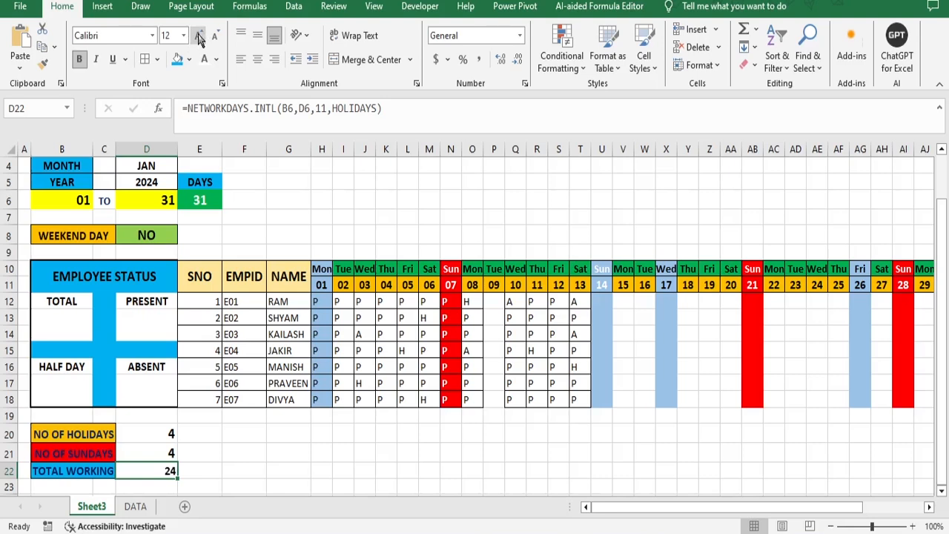
drag(164, 431, 163, 464)
click(259, 65)
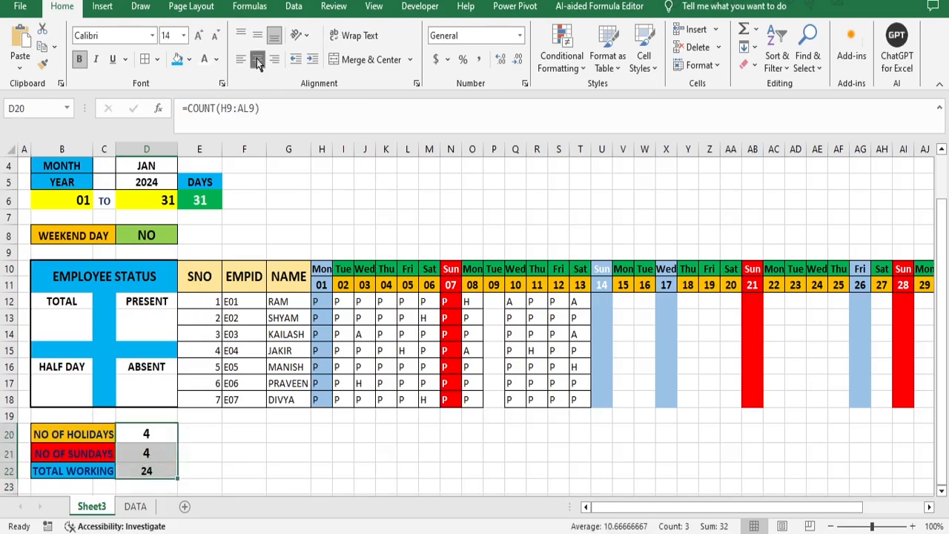
click(285, 449)
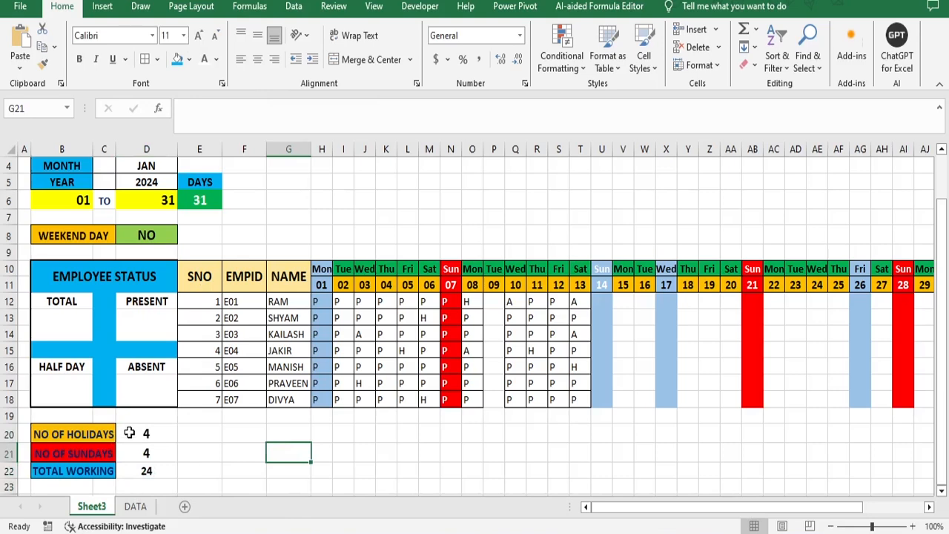
Step: Review the counts in D20:D22, the blank Employee Status boxes and the helper row H9:AL9 above the dates
drag(138, 434, 144, 460)
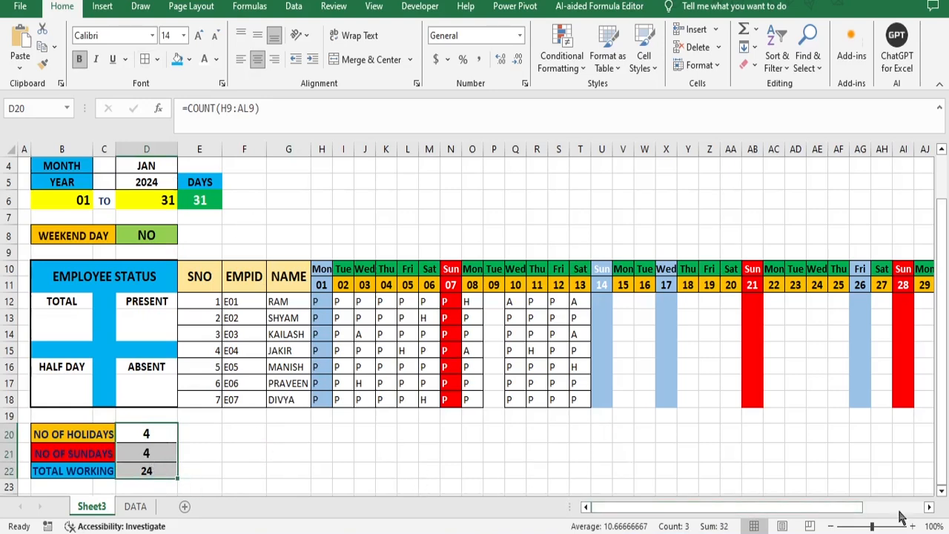
scroll(810, 331, up, 1)
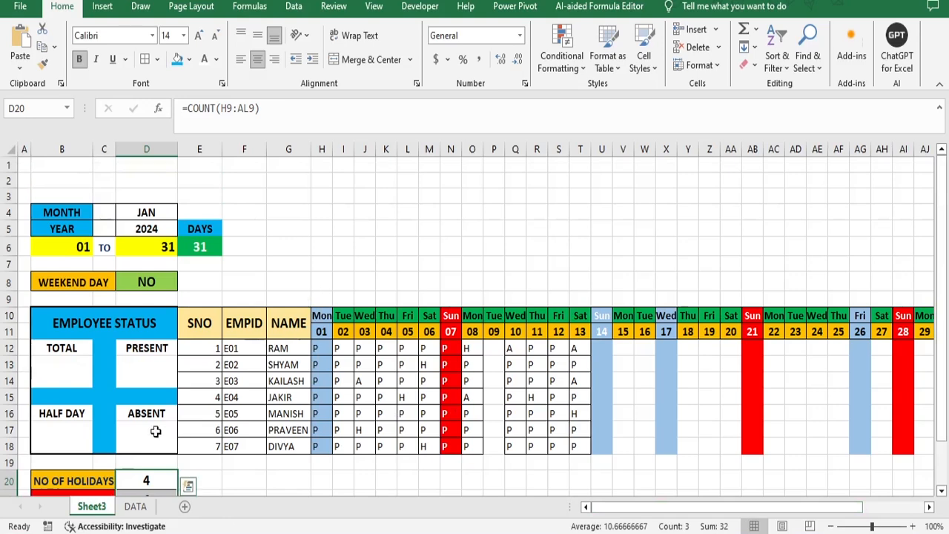
click(65, 366)
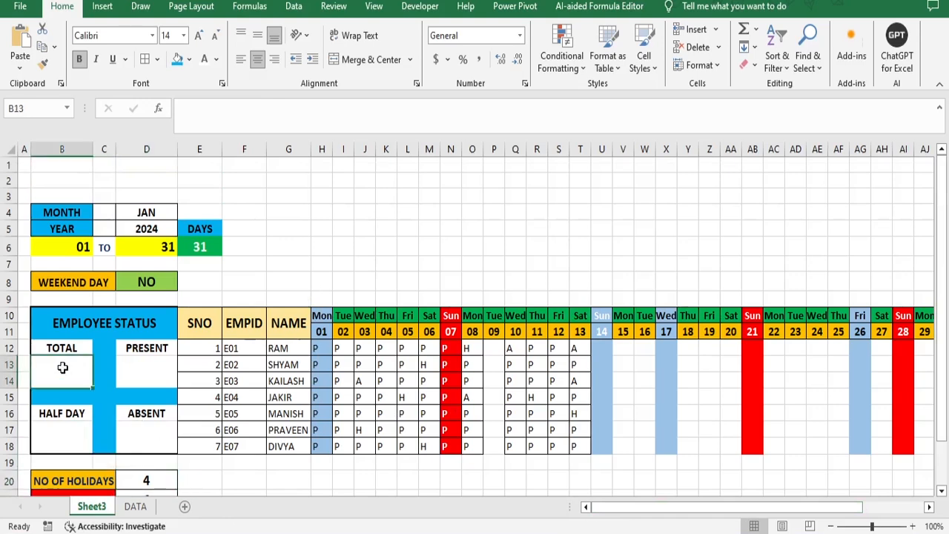
click(147, 369)
click(67, 437)
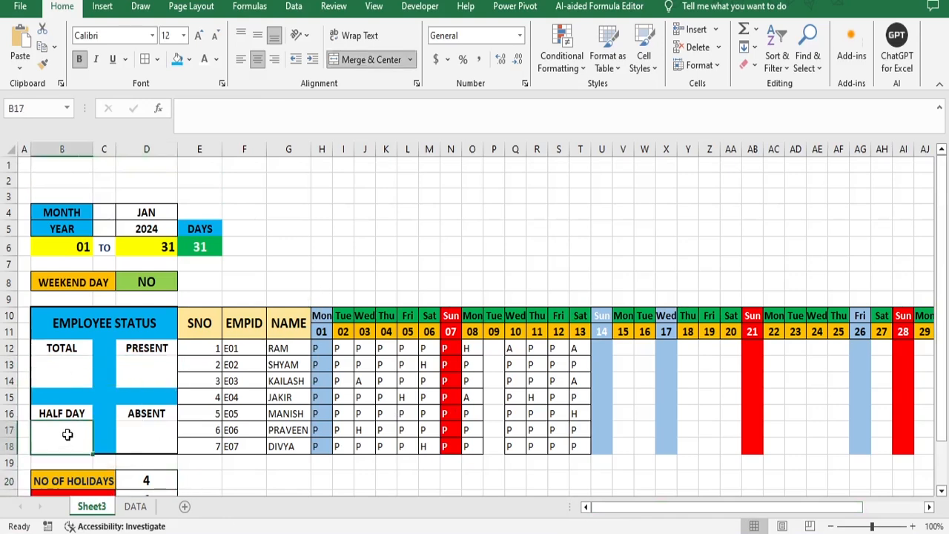
click(146, 441)
drag(322, 298, 892, 301)
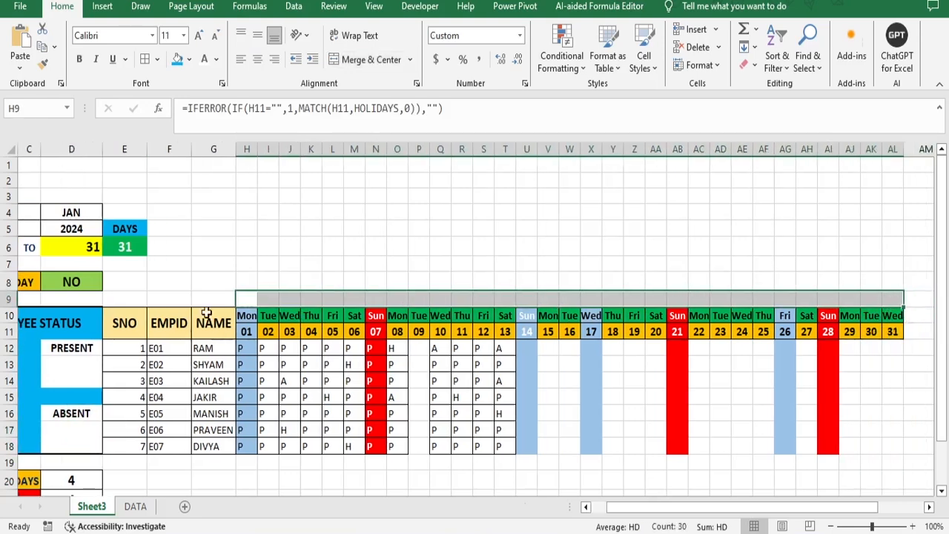
click(246, 282)
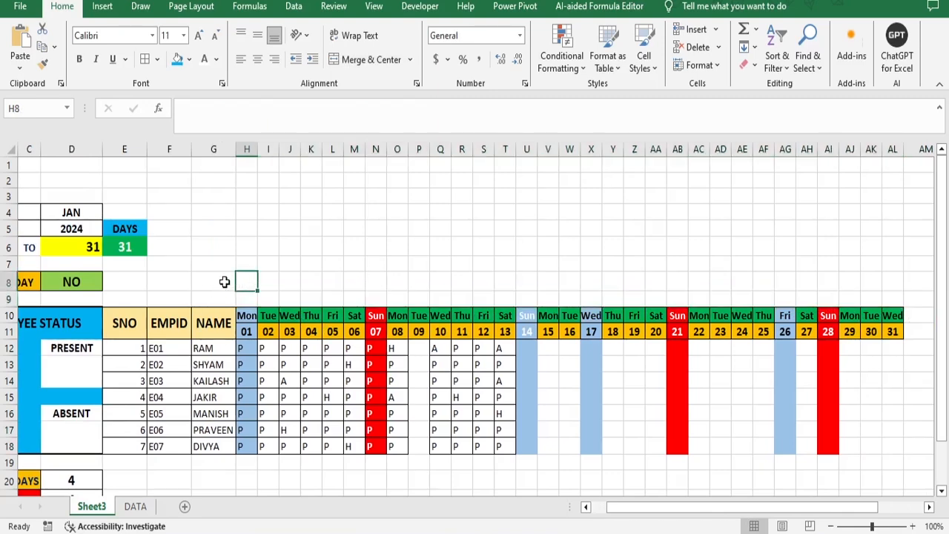
Step: Enter the status labels H in G9 and P in G8, above the NAME header
click(226, 280)
click(215, 298)
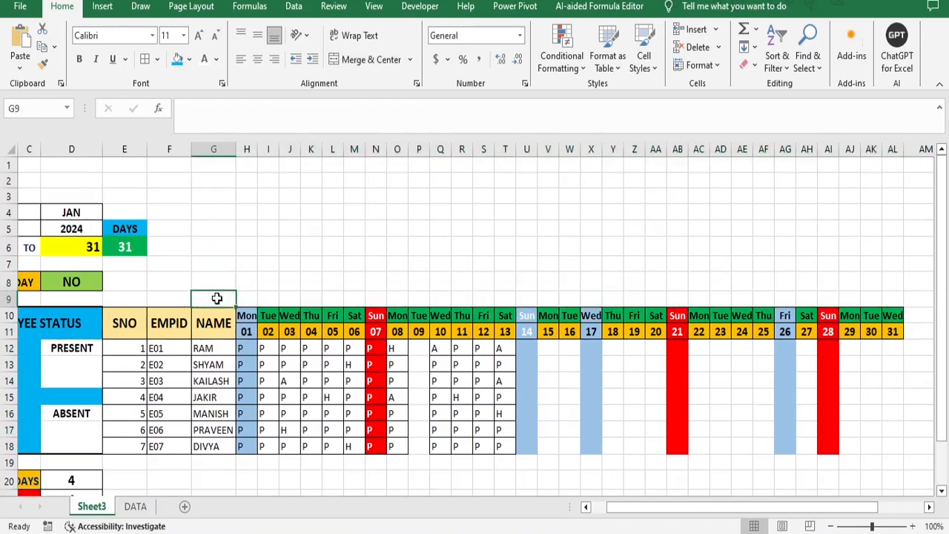
text(H)
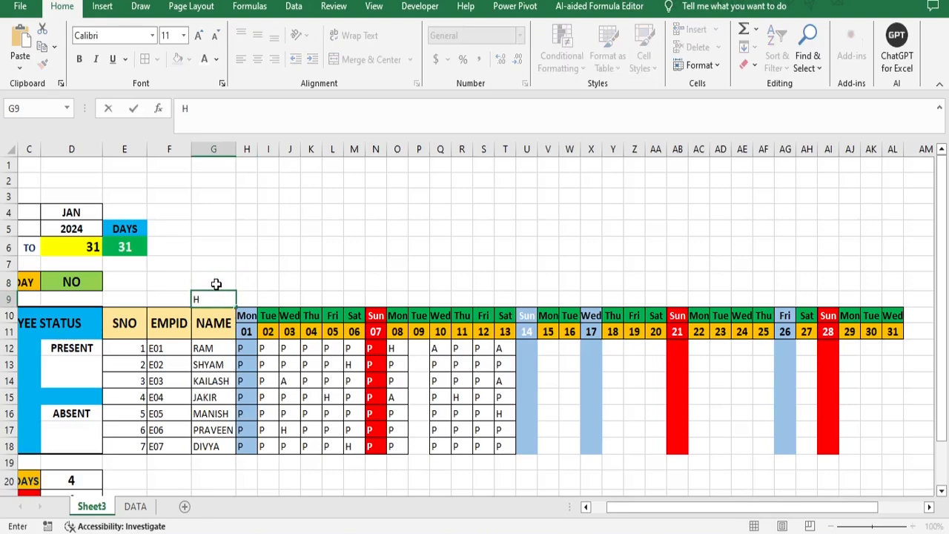
click(216, 283)
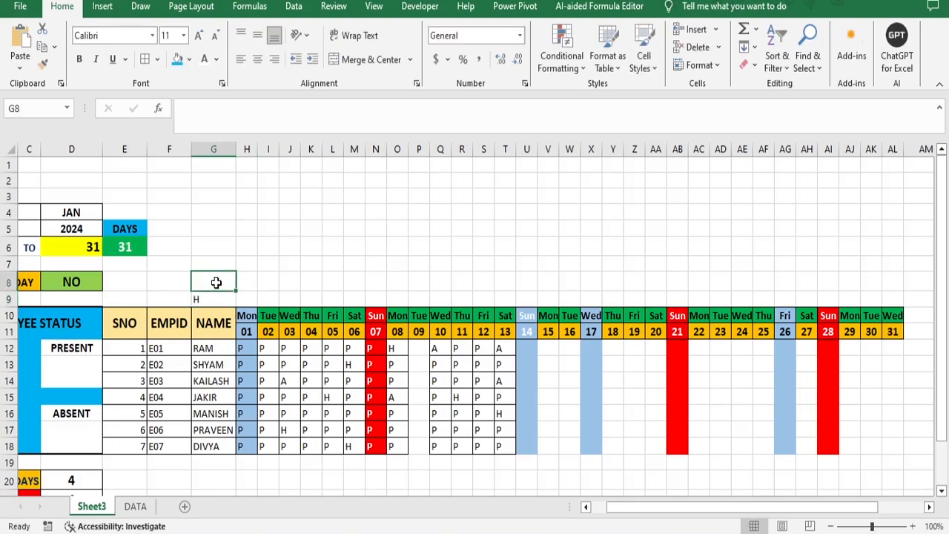
Step: Begin an IF formula in H8 that tests whether the date in H11 equals TODAY()
text(=)
text(IF)
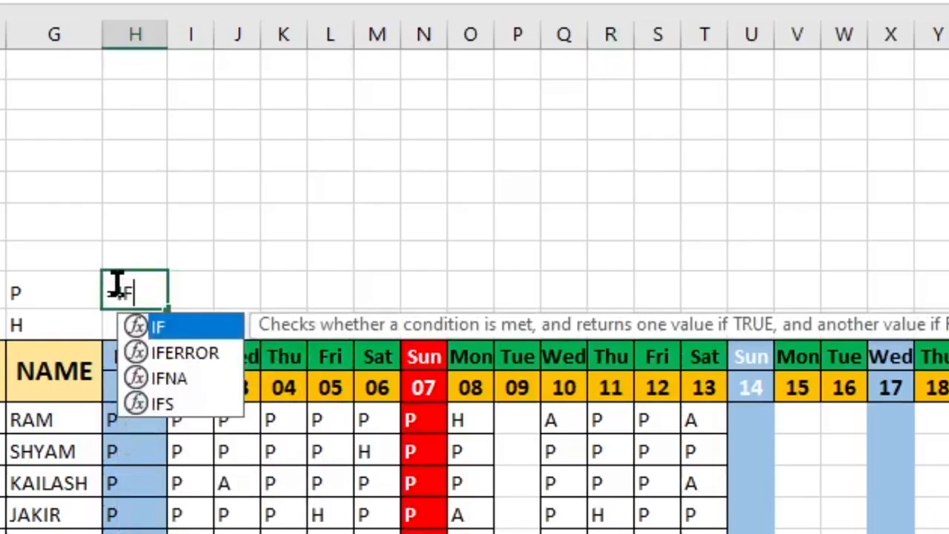
text(()
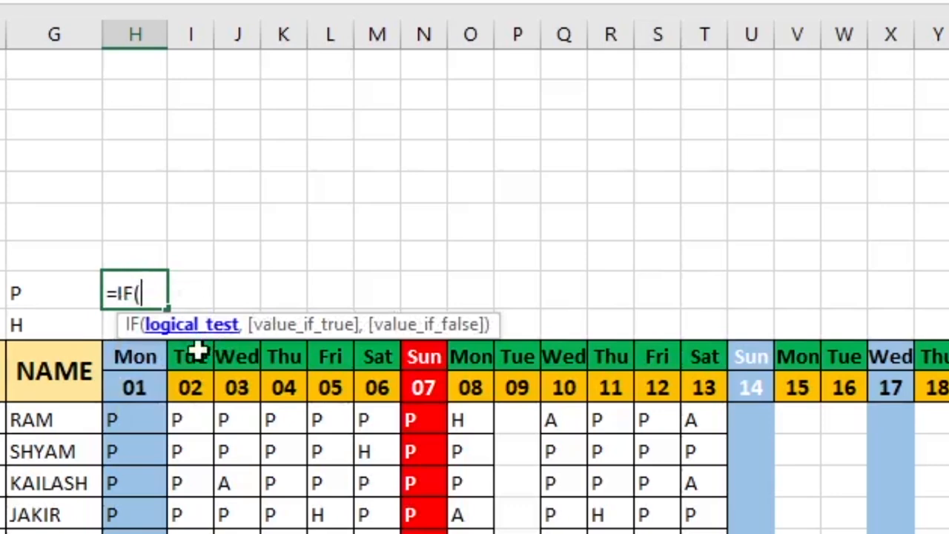
click(140, 389)
text(=)
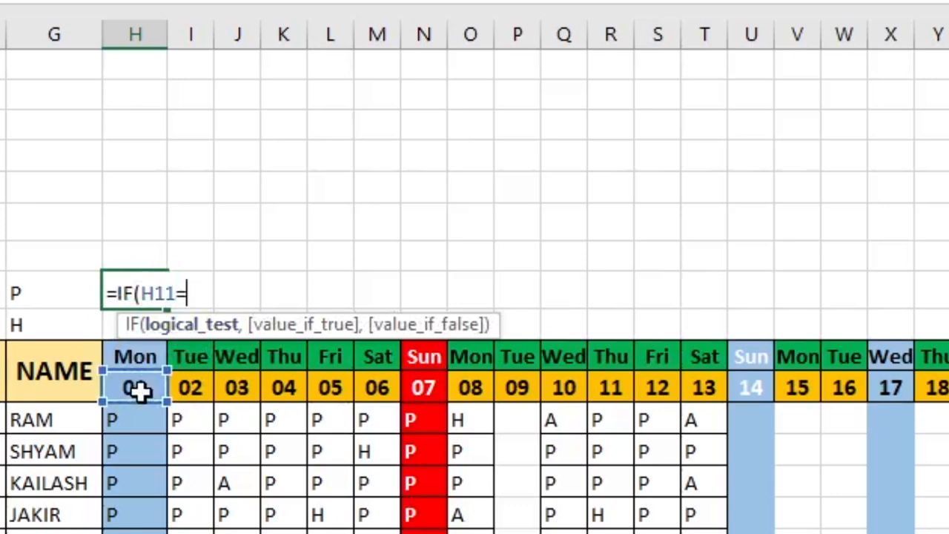
text(TODAY)
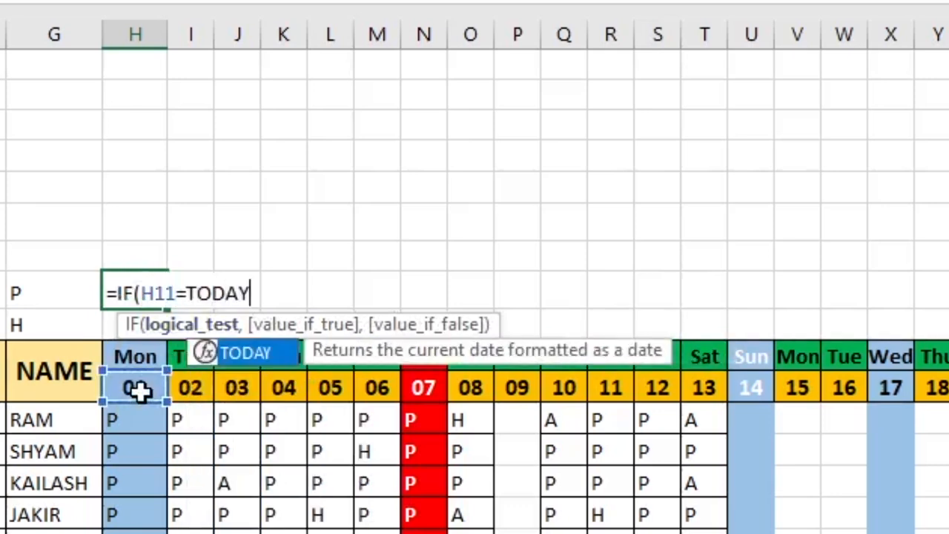
text(())
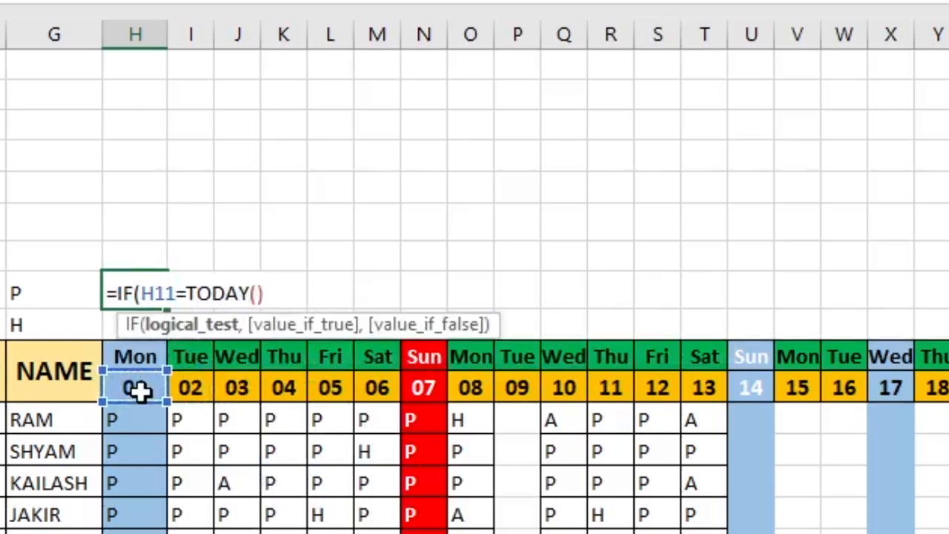
Step: Complete the IF formula in H8 with COUNTIF(H12:H18,"P") as the true result and "" as the false result
text(,)
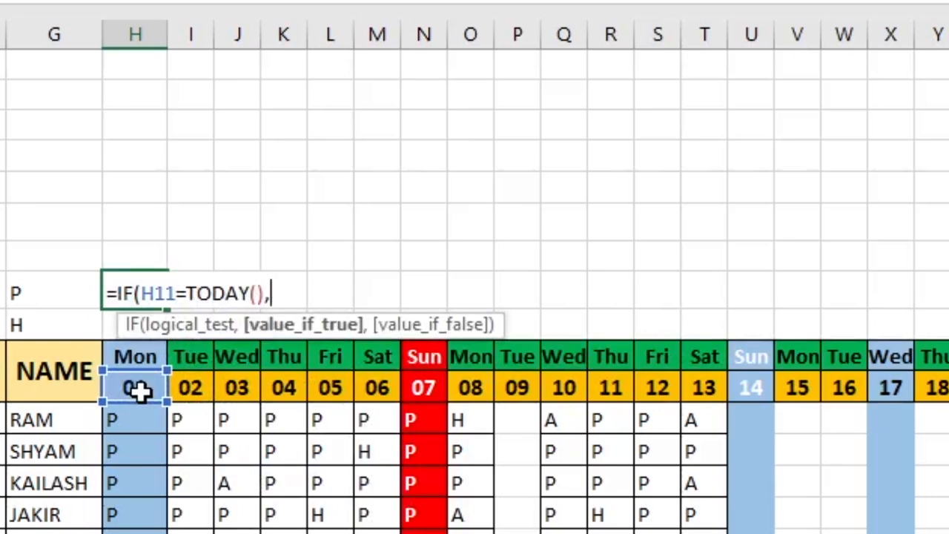
text(COUNT)
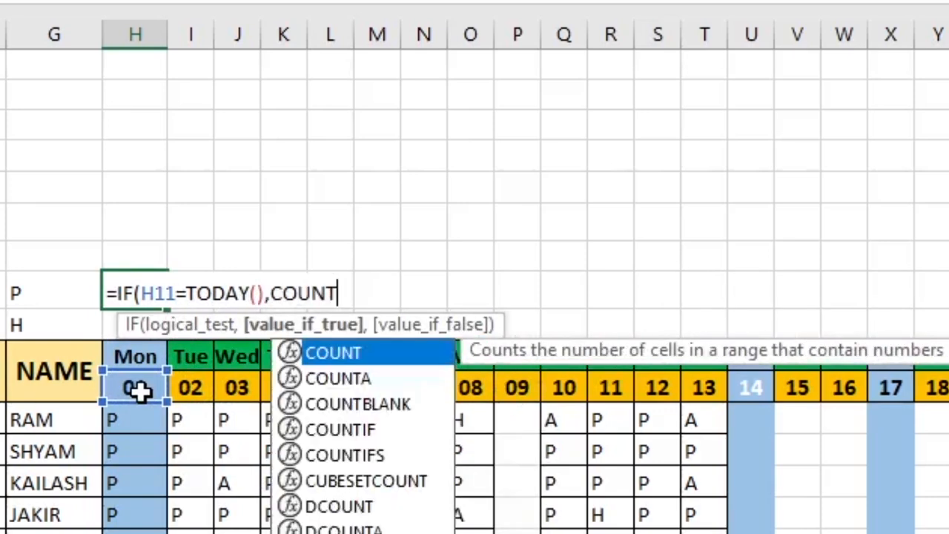
text(IF)
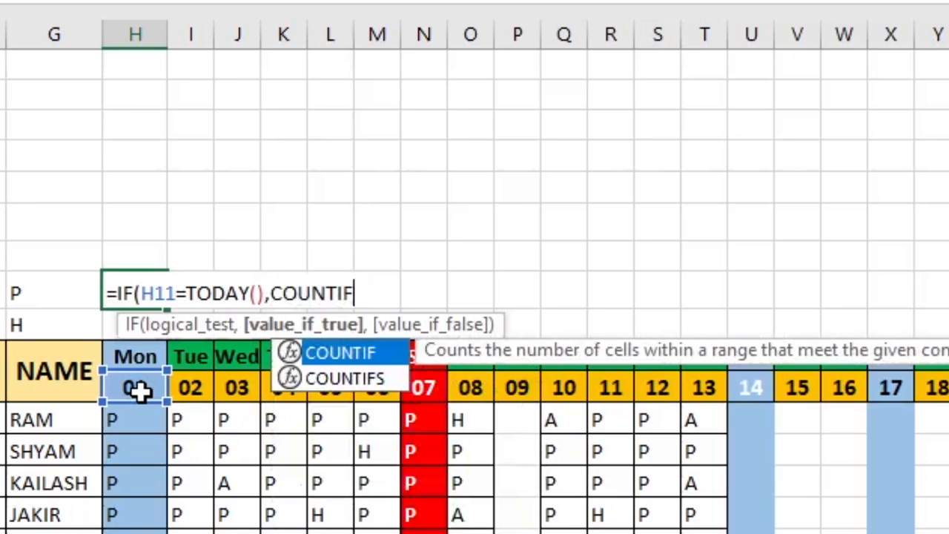
text(()
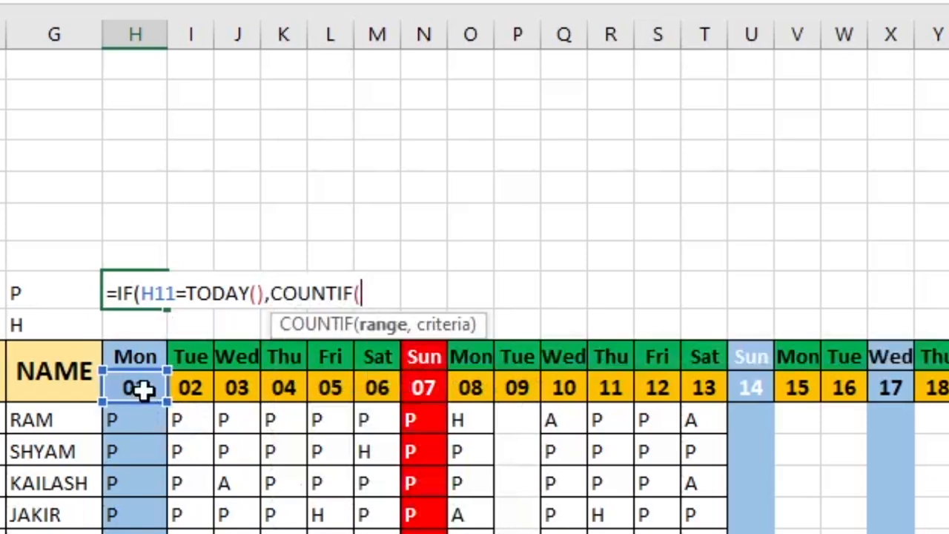
drag(131, 422, 130, 533)
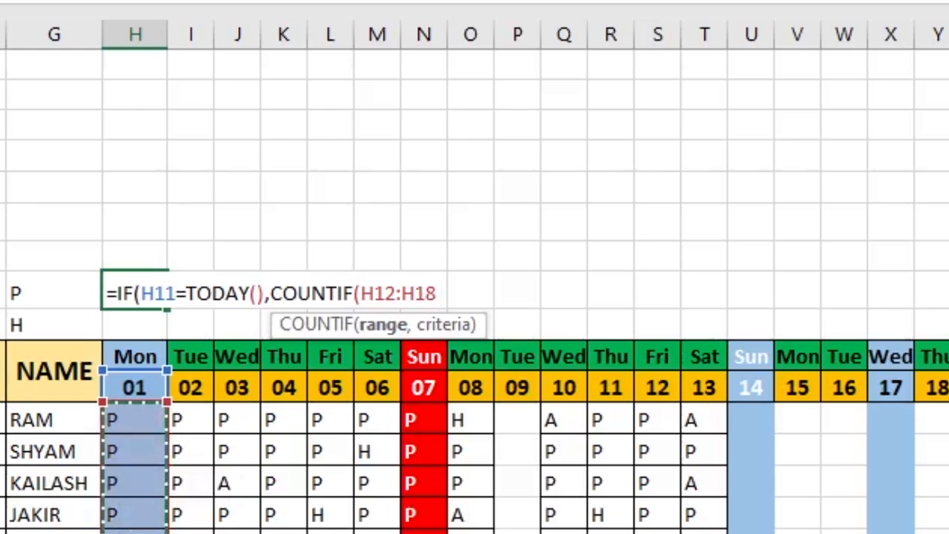
text(,)
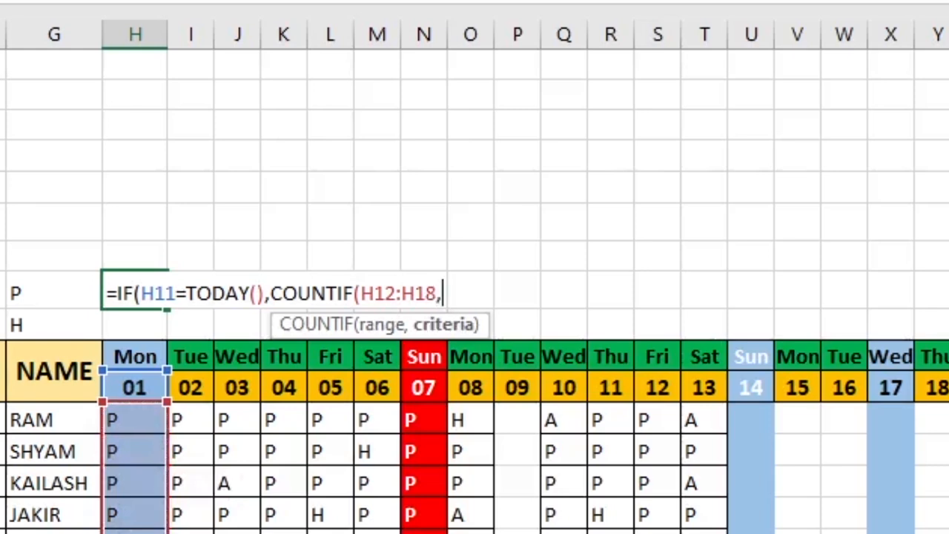
text("P"")
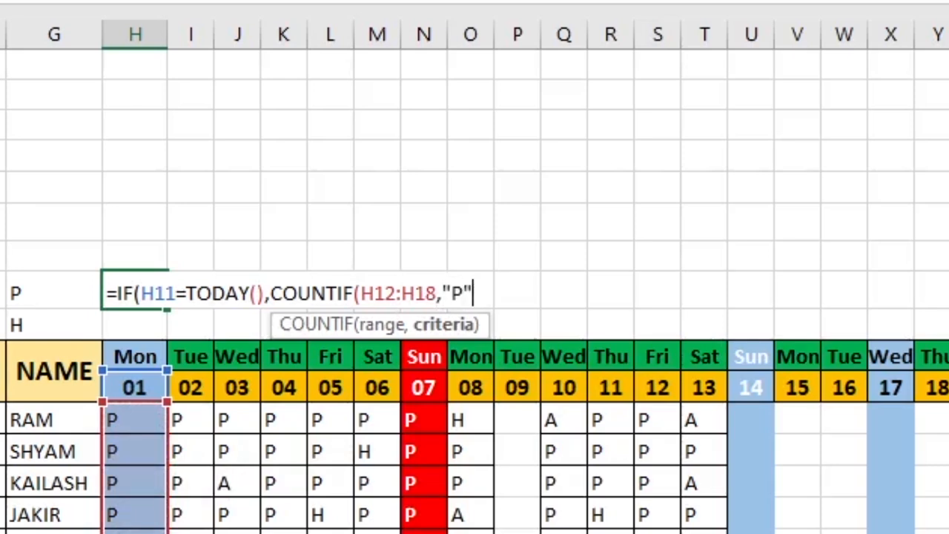
text(),)
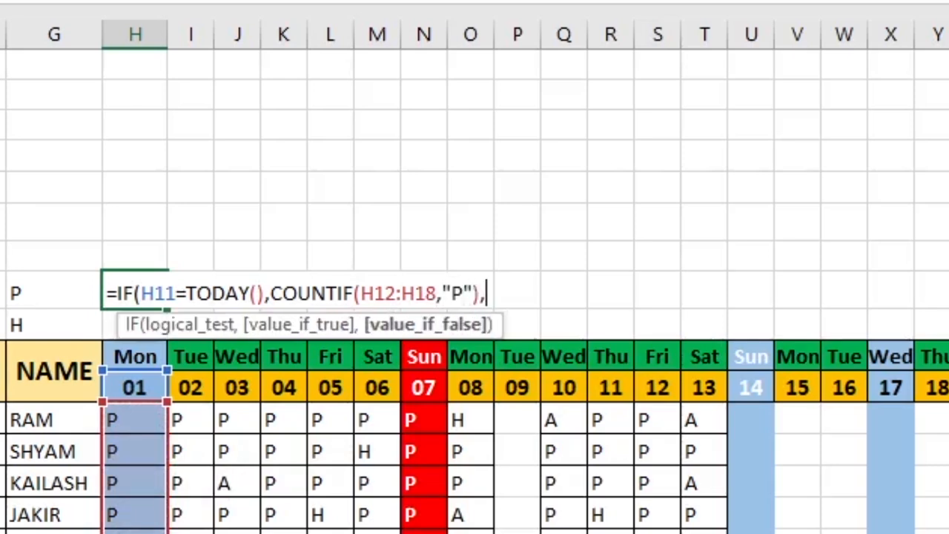
text(""))
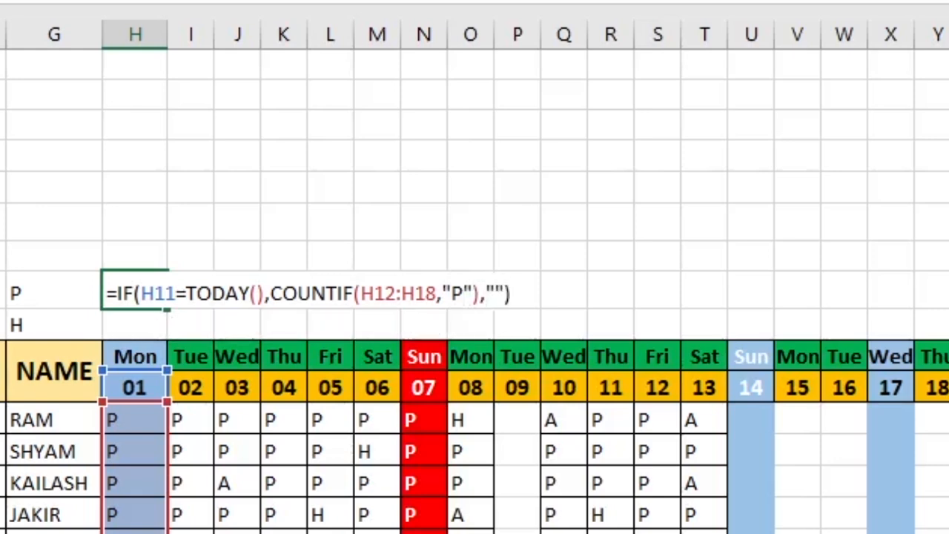
key(Return)
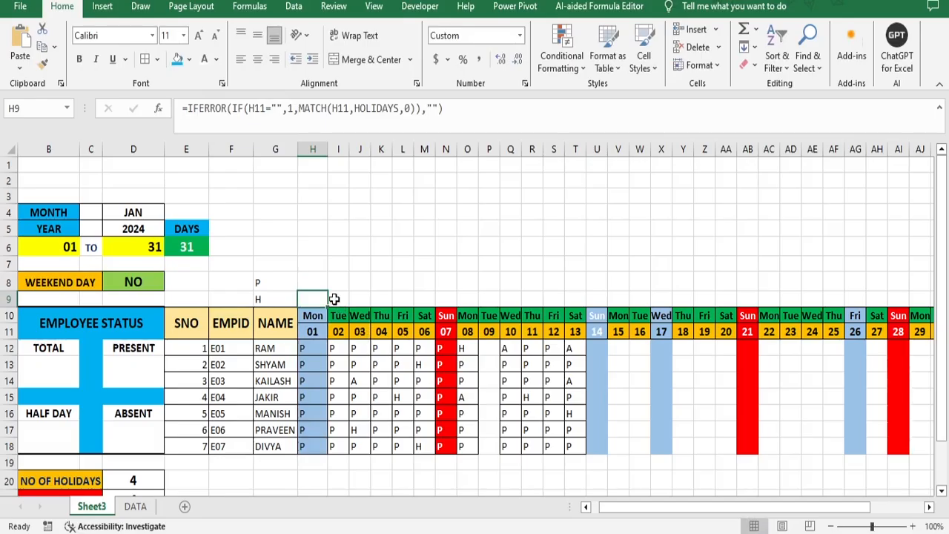
Step: Fill the present-count formula from H8 across row 8 through AL8
click(316, 281)
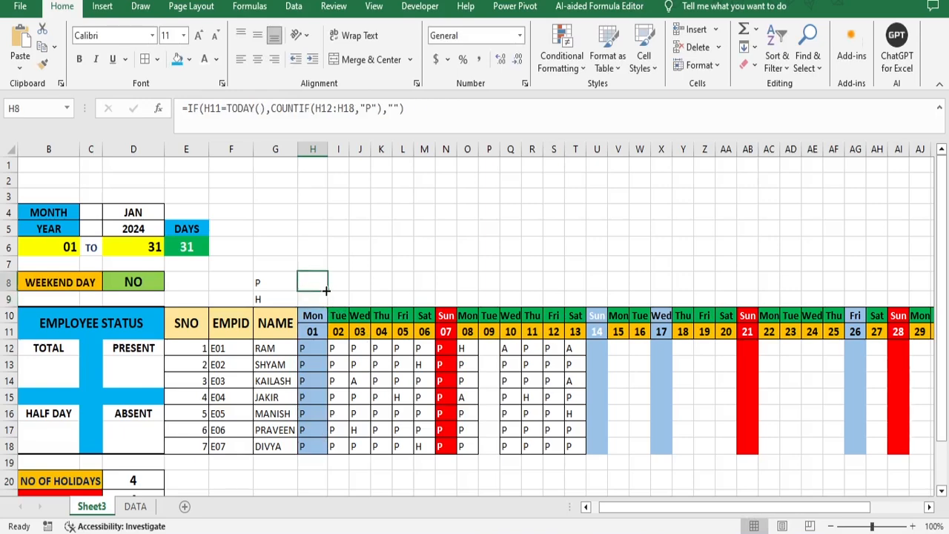
drag(326, 291, 909, 296)
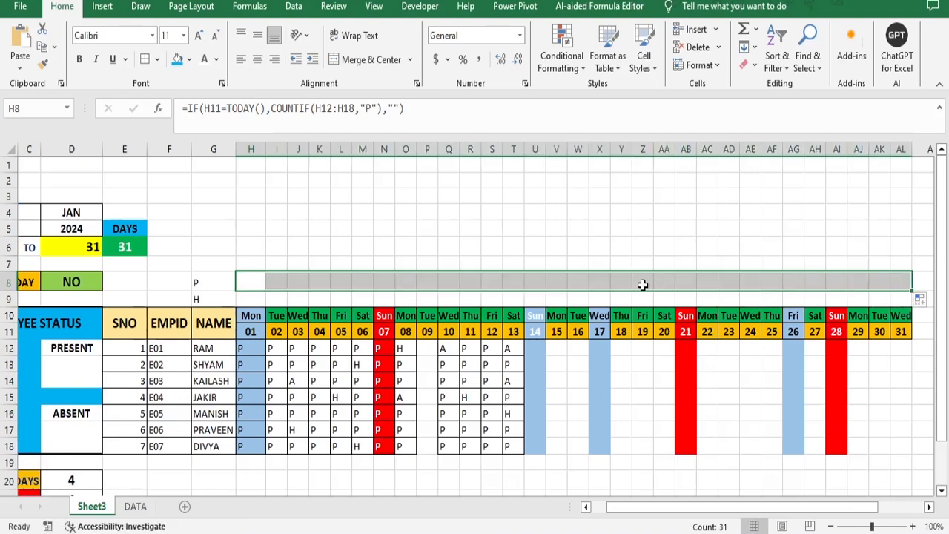
click(599, 280)
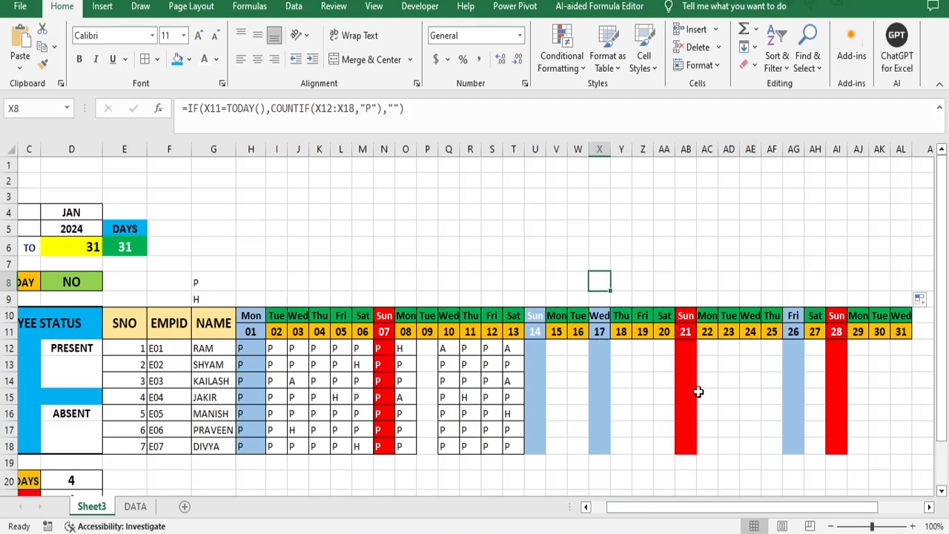
Step: Set the month in D4 to JUN and check the present-count formula in T8
click(76, 212)
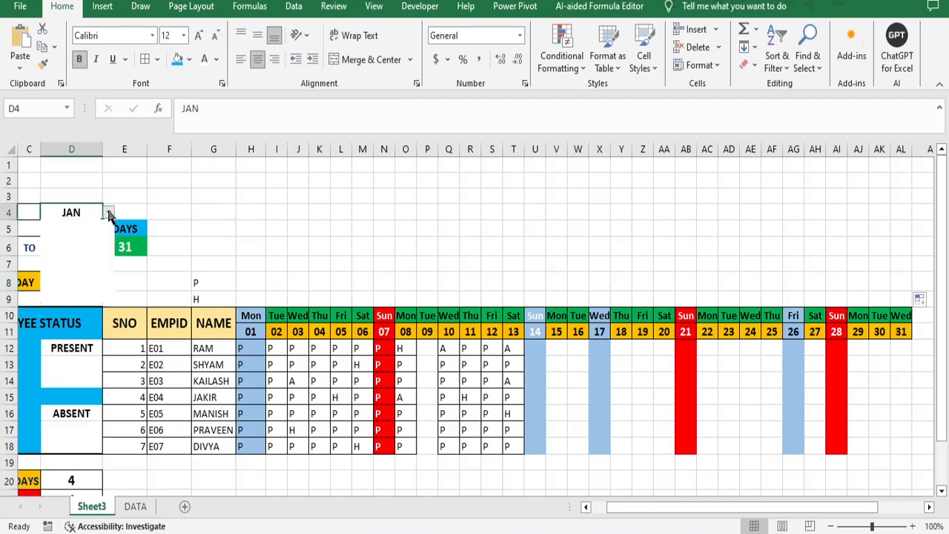
click(109, 214)
click(74, 278)
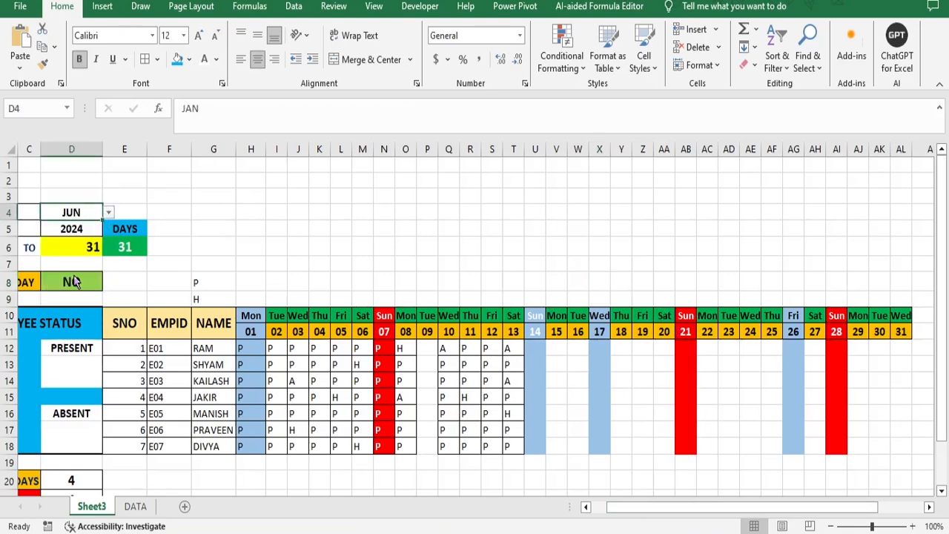
click(518, 284)
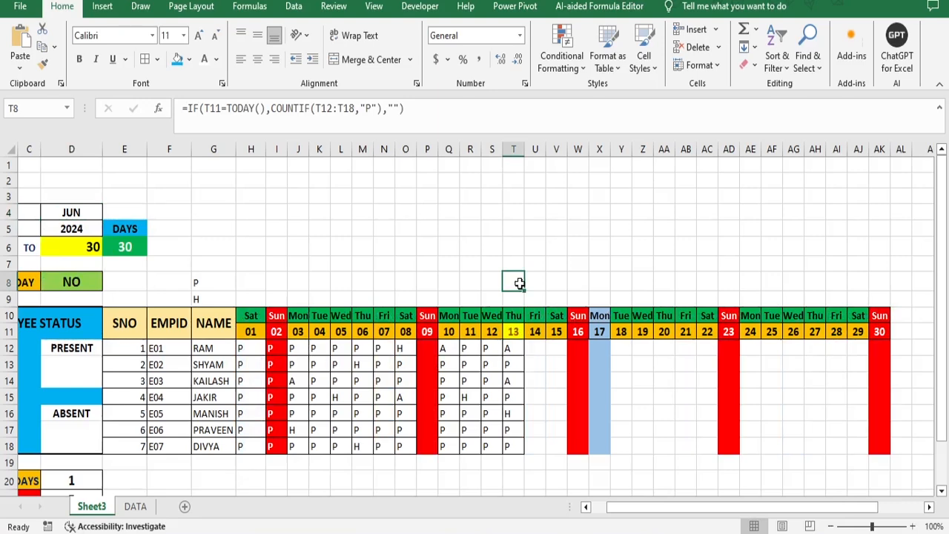
Step: Switch the month in D4 to JAN and back to JUN to test today's present count in row 8
click(76, 211)
click(108, 213)
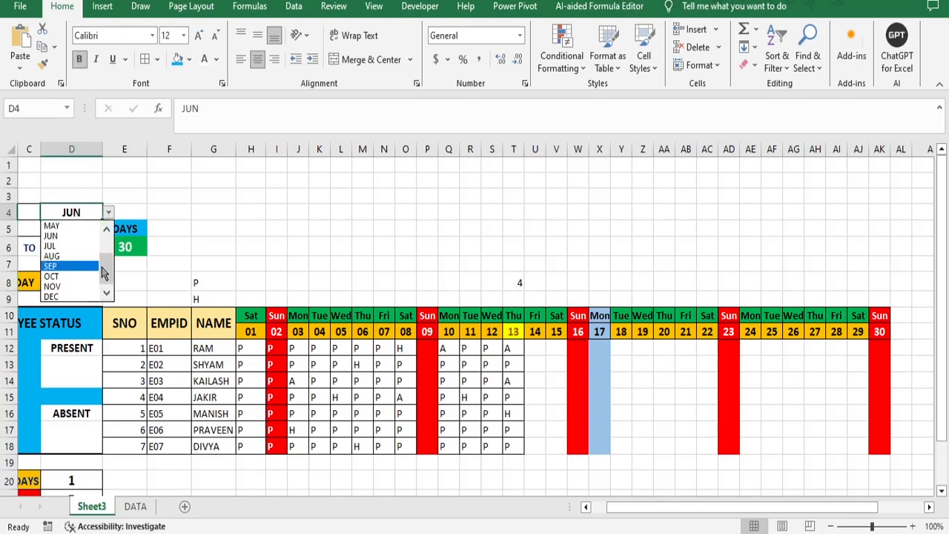
scroll(72, 256, up, 2)
click(57, 225)
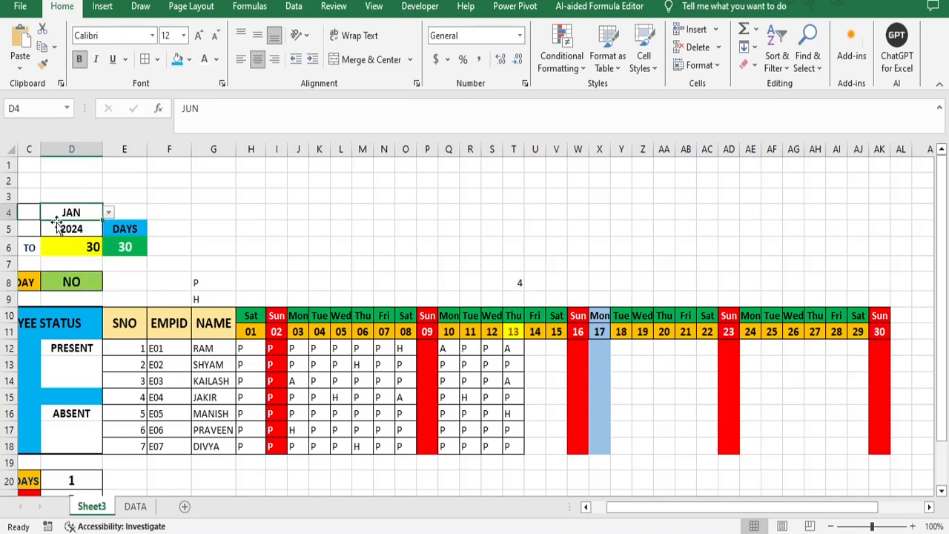
click(108, 212)
click(72, 283)
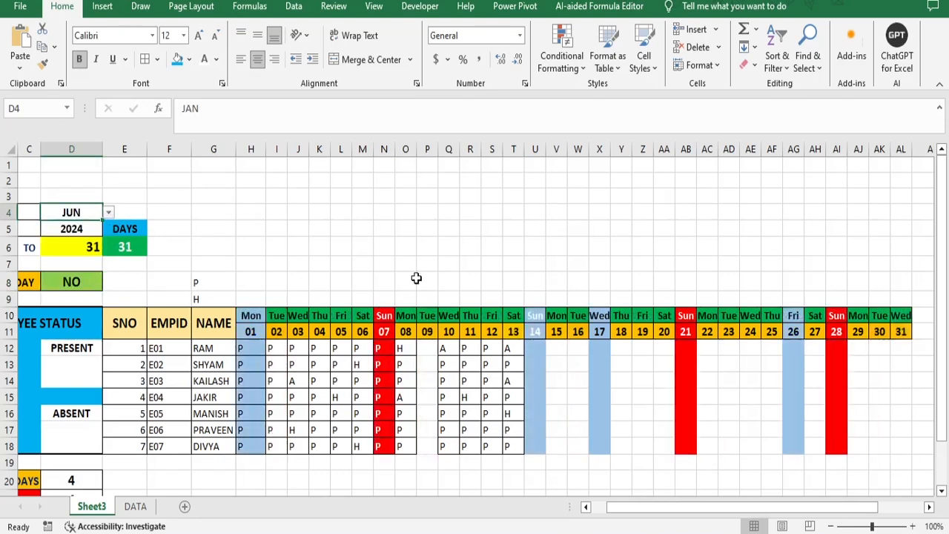
click(517, 281)
click(470, 480)
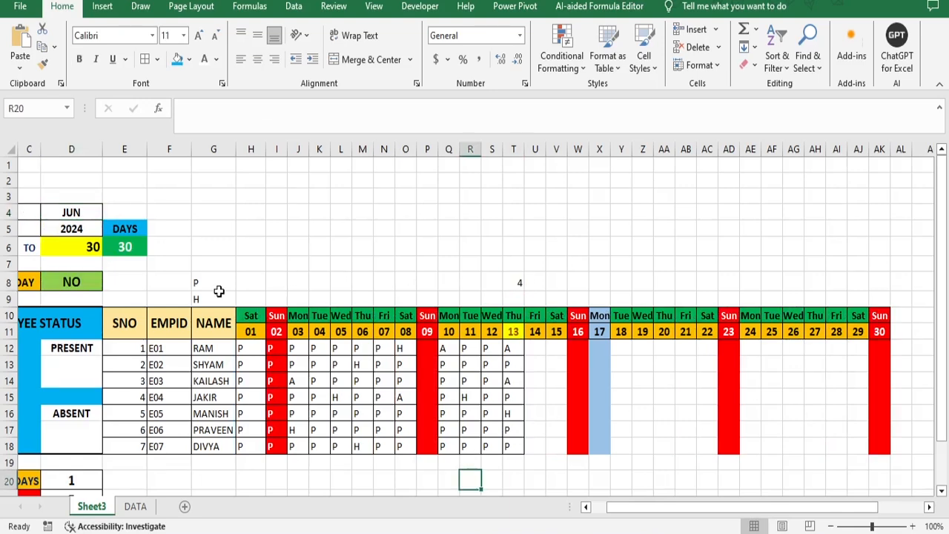
Step: Enter =SUM(H8:AL8) in the box under PRESENT in the Employee Status block
click(66, 373)
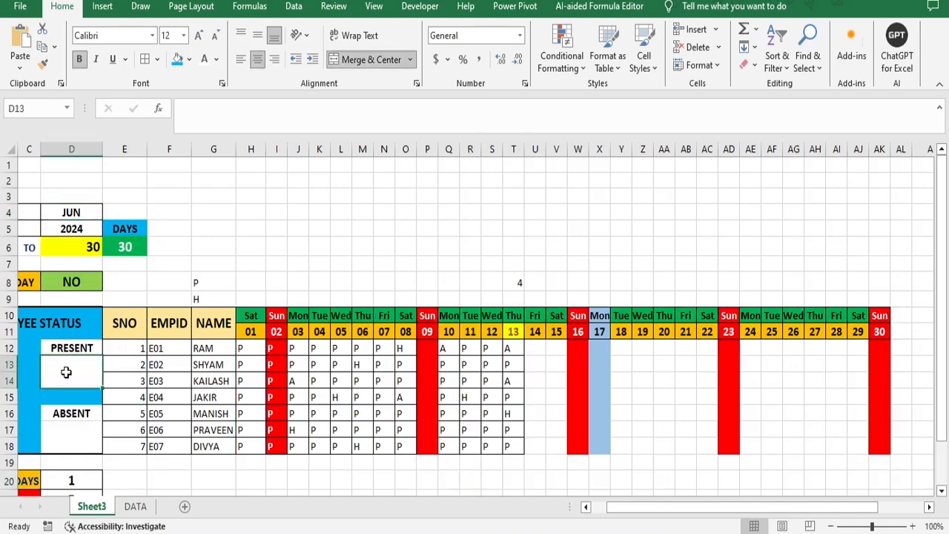
text(=SUM)
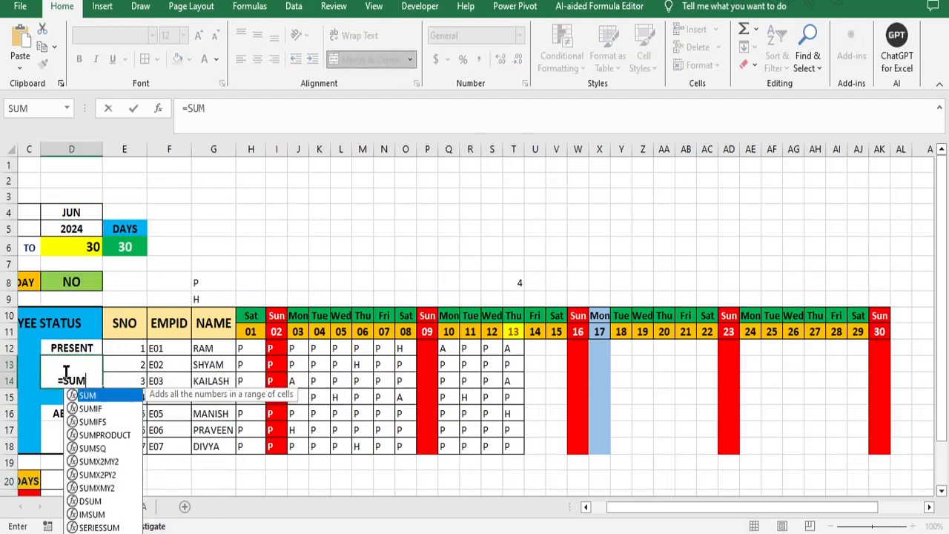
text(()
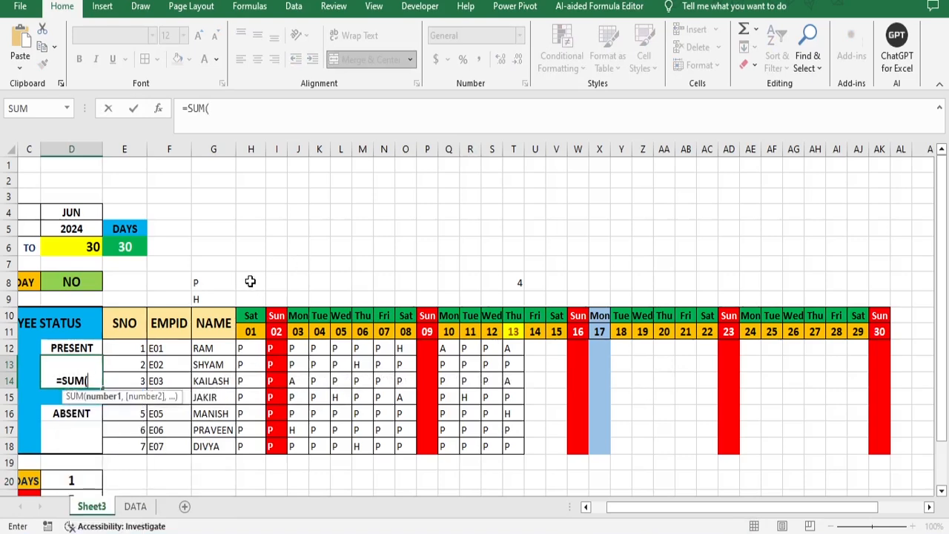
drag(251, 281, 895, 278)
text())
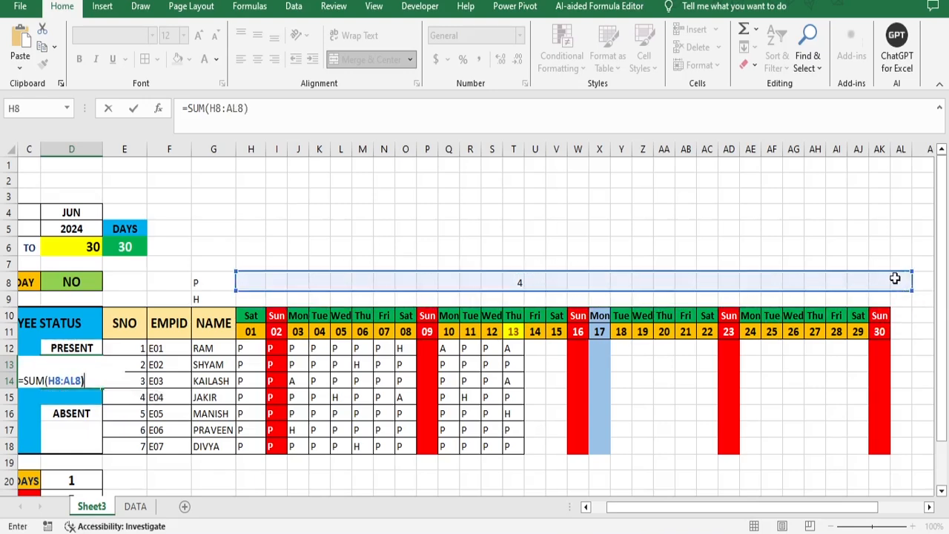
key(Return)
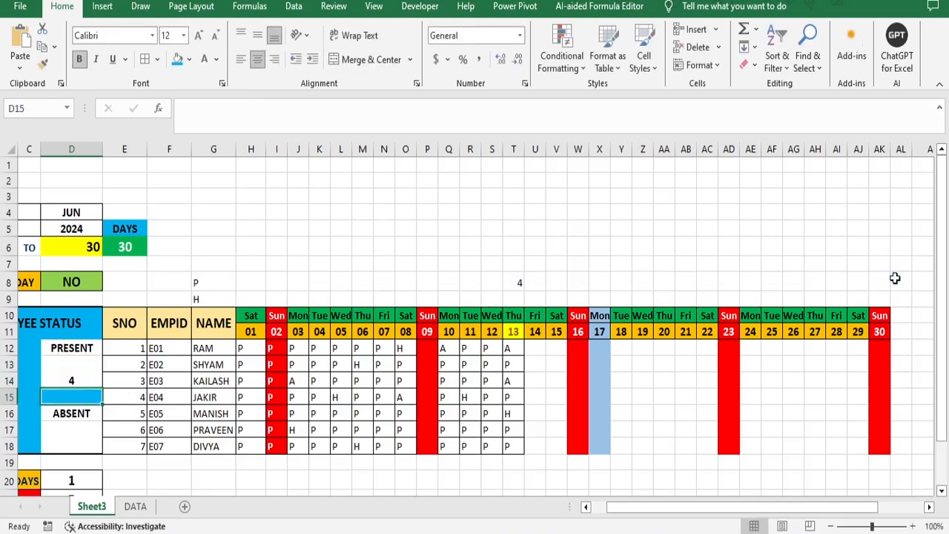
Step: Middle-align the PRESENT total in D13 vertically and enlarge its font to size 18
click(78, 365)
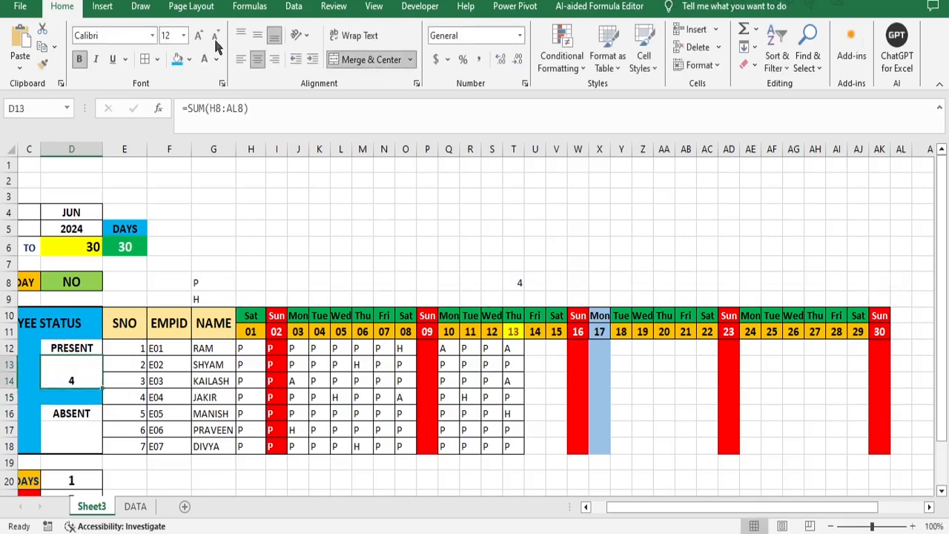
click(257, 34)
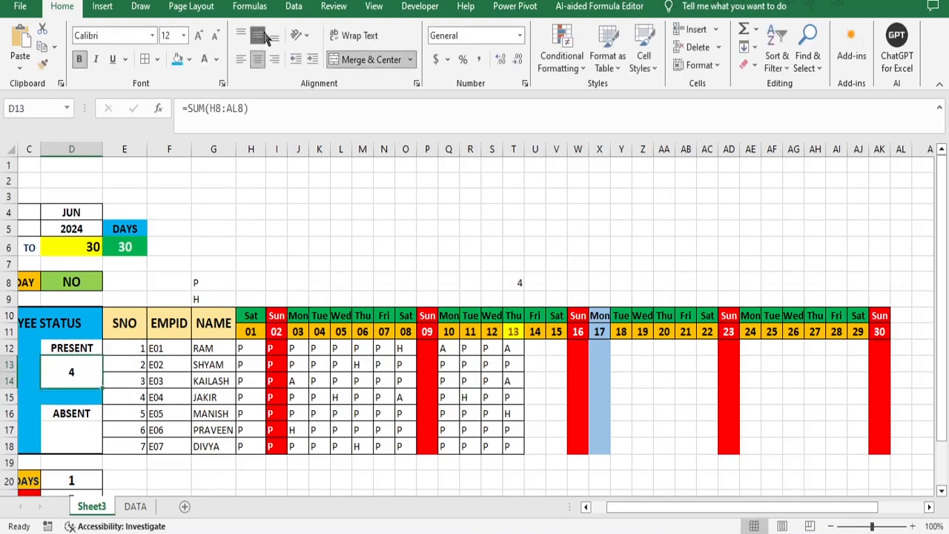
click(199, 36)
click(198, 36)
click(199, 36)
Step: Copy the formula text of H8 and paste it into H7 with its cell references unchanged
drag(641, 508, 626, 509)
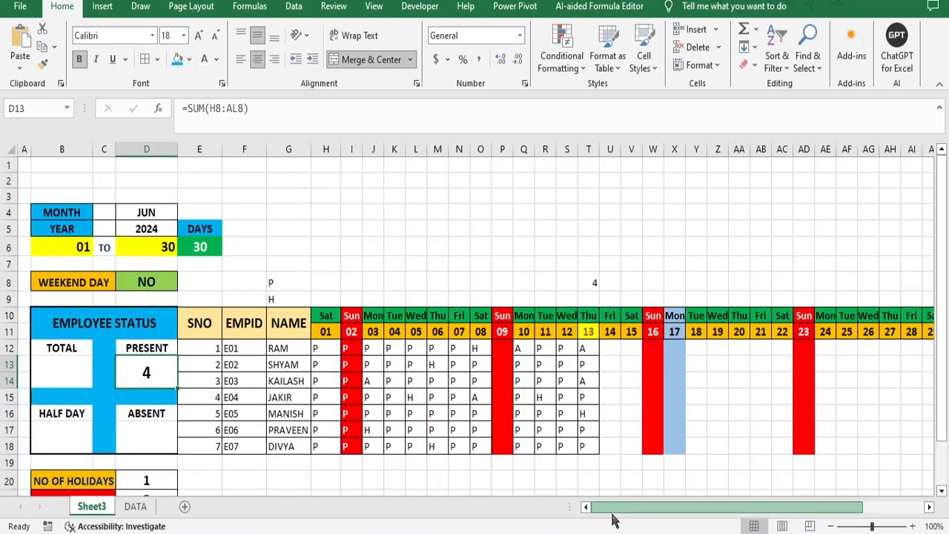
click(322, 286)
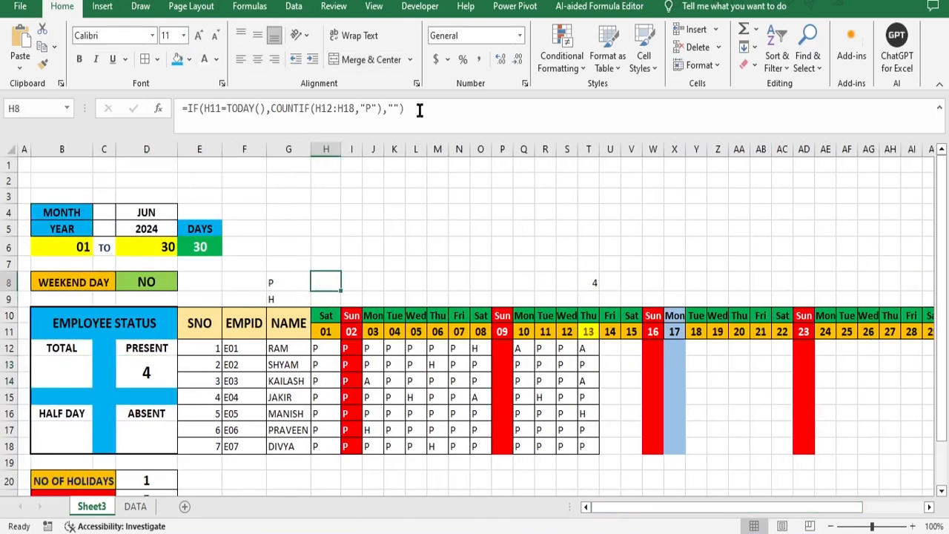
drag(420, 109, 178, 115)
key(ctrl+c)
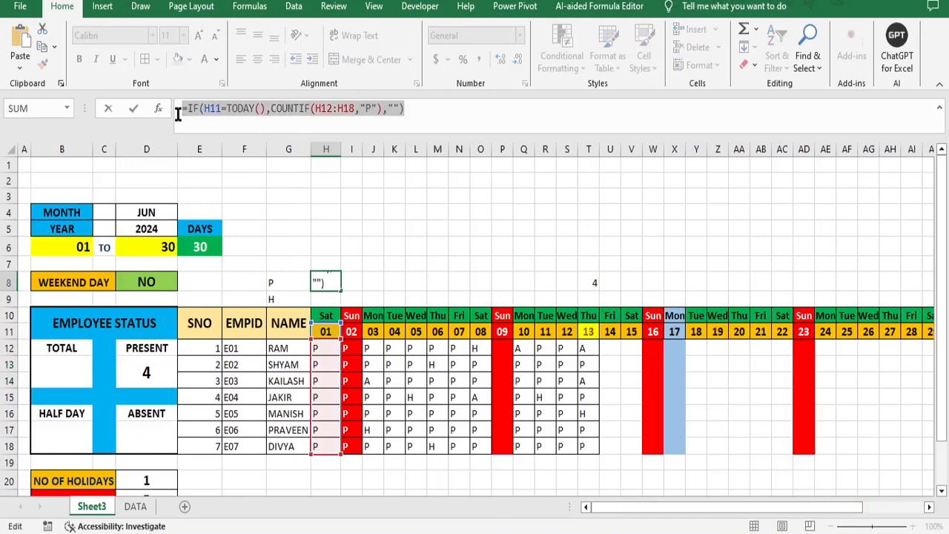
key(Escape)
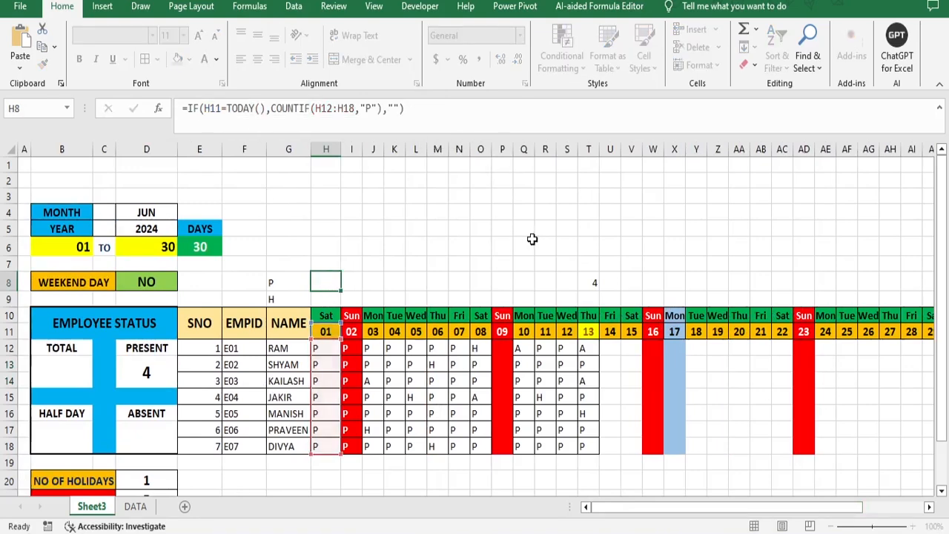
click(331, 264)
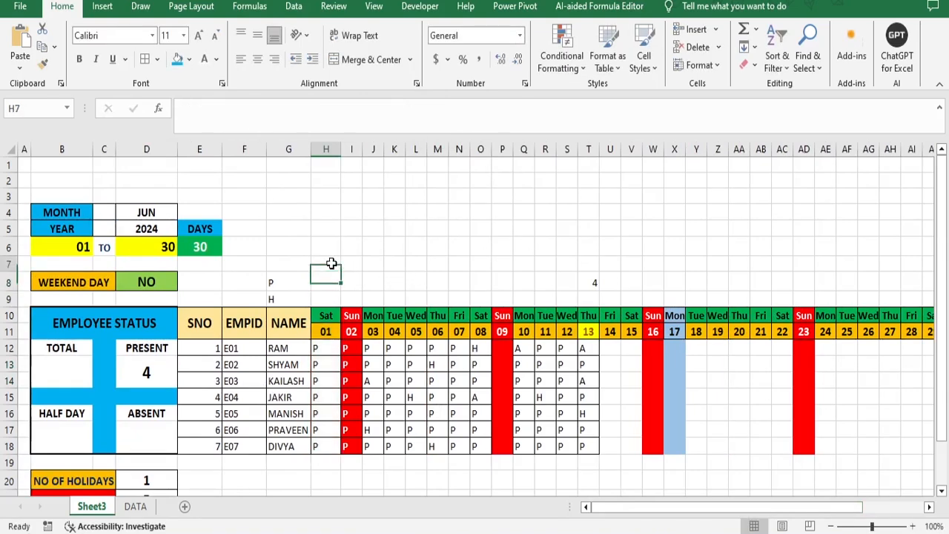
click(223, 110)
key(ctrl+v)
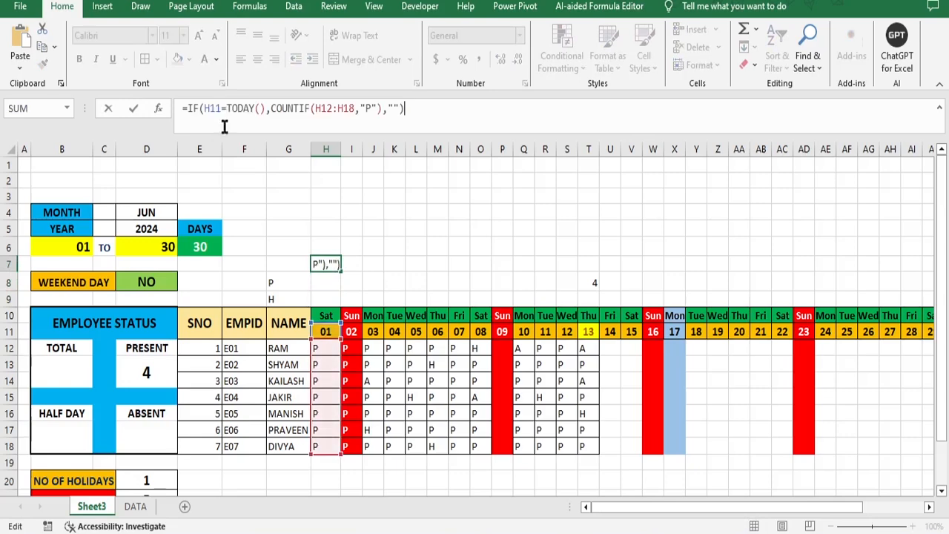
Step: Change the COUNTIF criterion in H7 to "A" and fill the formula across row 7 to AL7
click(371, 109)
key(BackSpace)
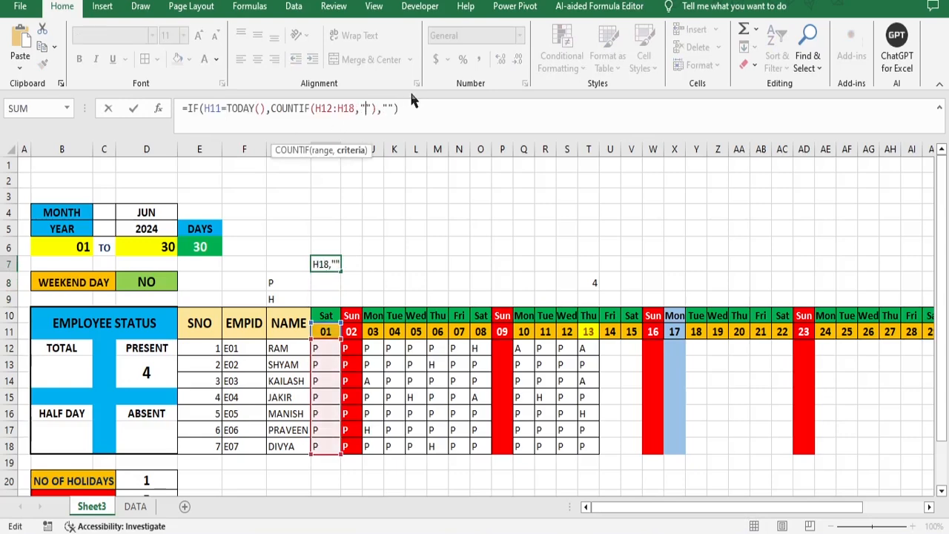
text(A)
key(BackSpace)
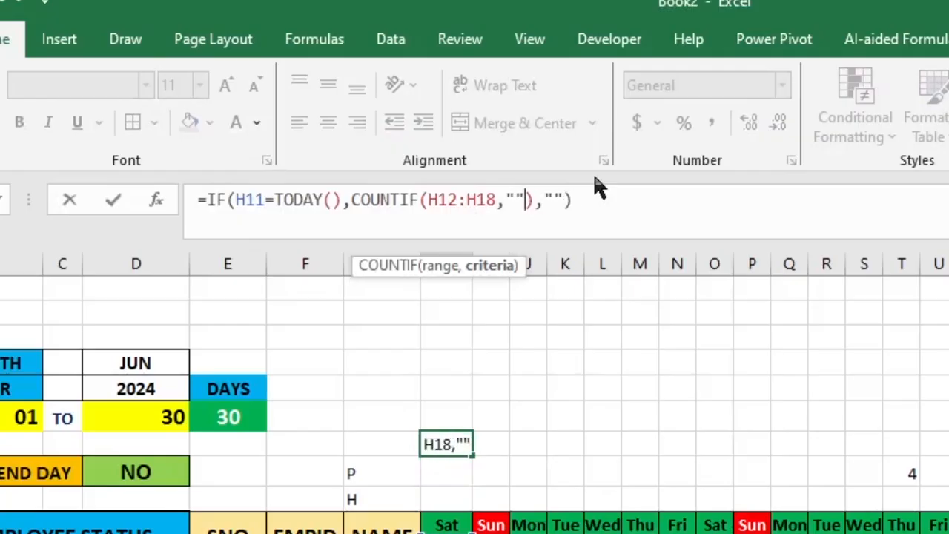
text(A)
key(Escape)
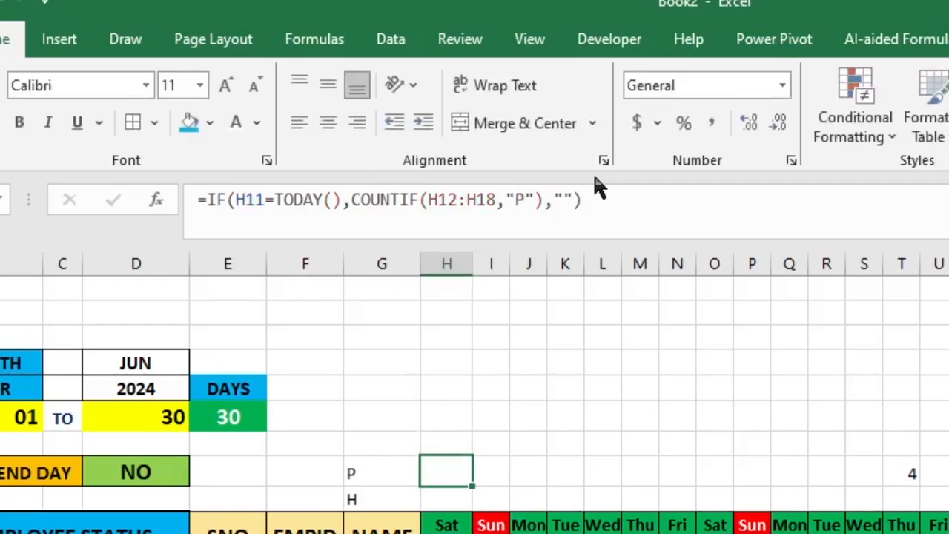
click(324, 264)
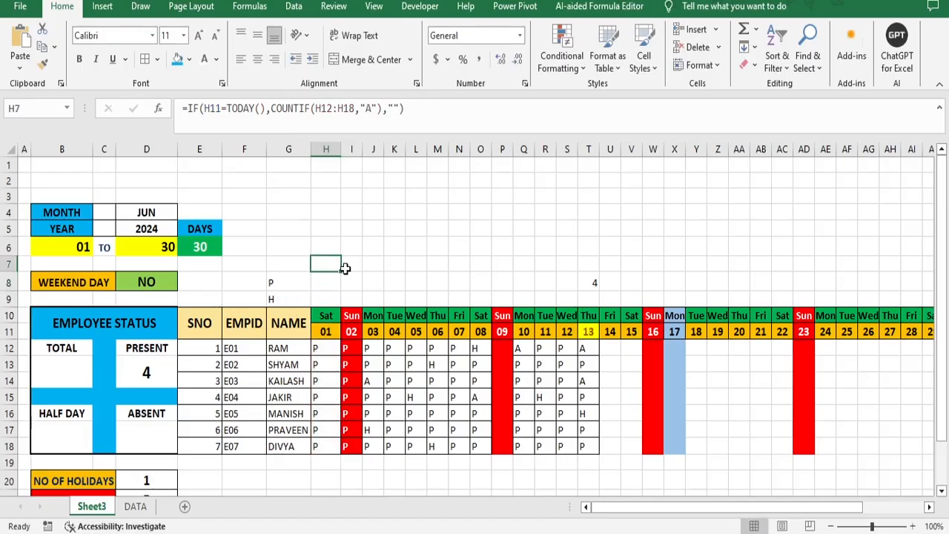
drag(340, 269, 904, 276)
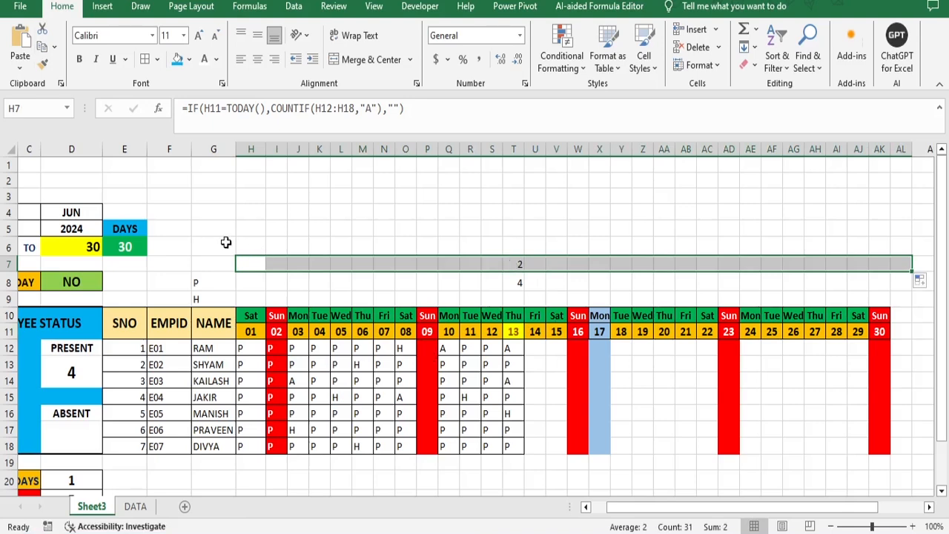
Step: Enter =IF(H11=TODAY(),COUNTIF(H12:H18,"H"),"") in H6 and fill it across to AL6
click(255, 247)
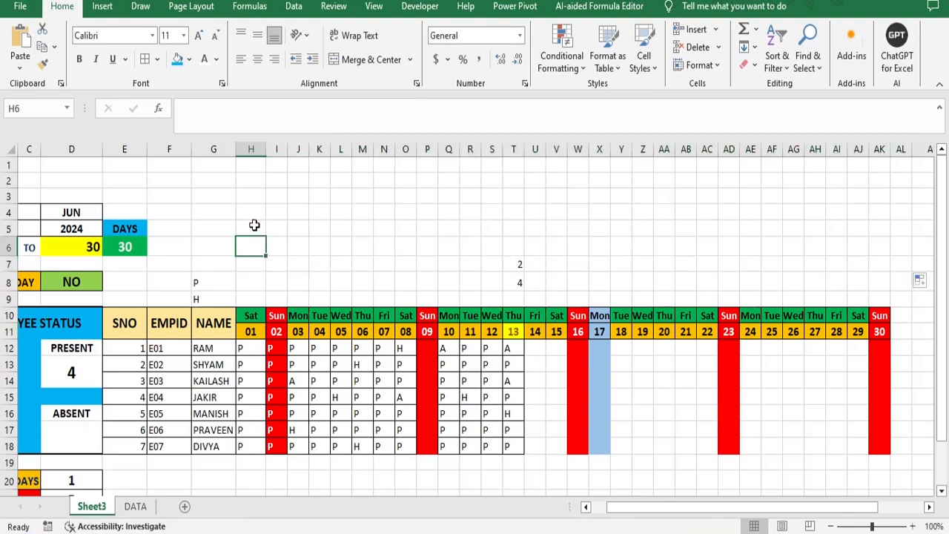
click(223, 112)
key(ctrl+v)
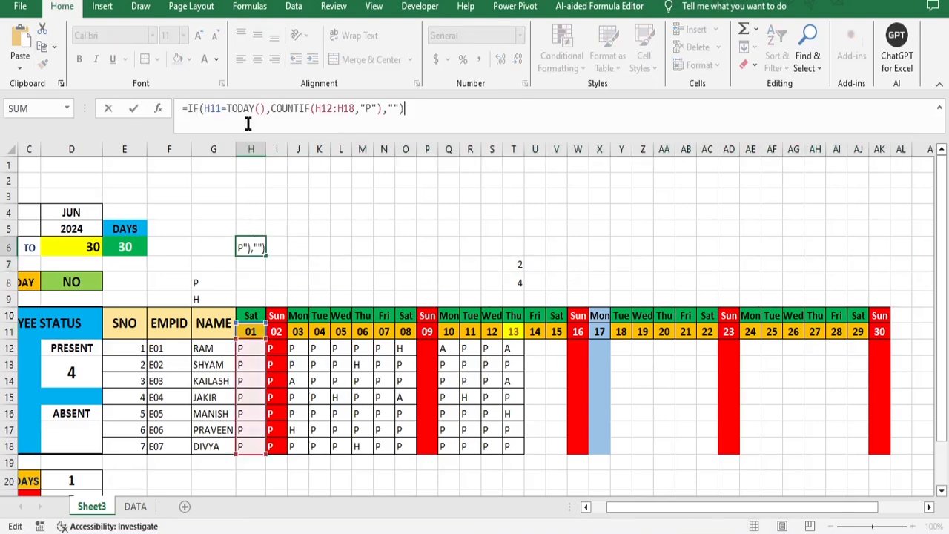
click(366, 108)
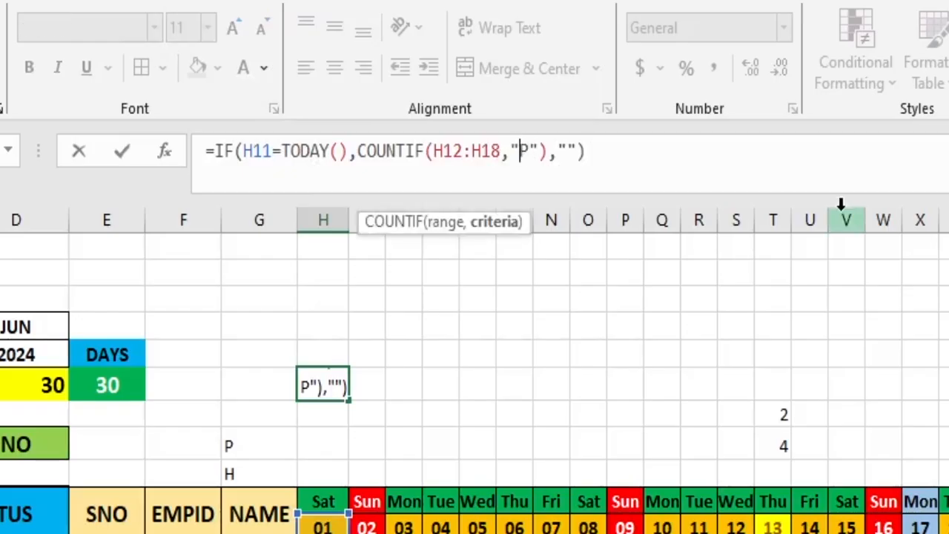
key(Delete)
text(H)
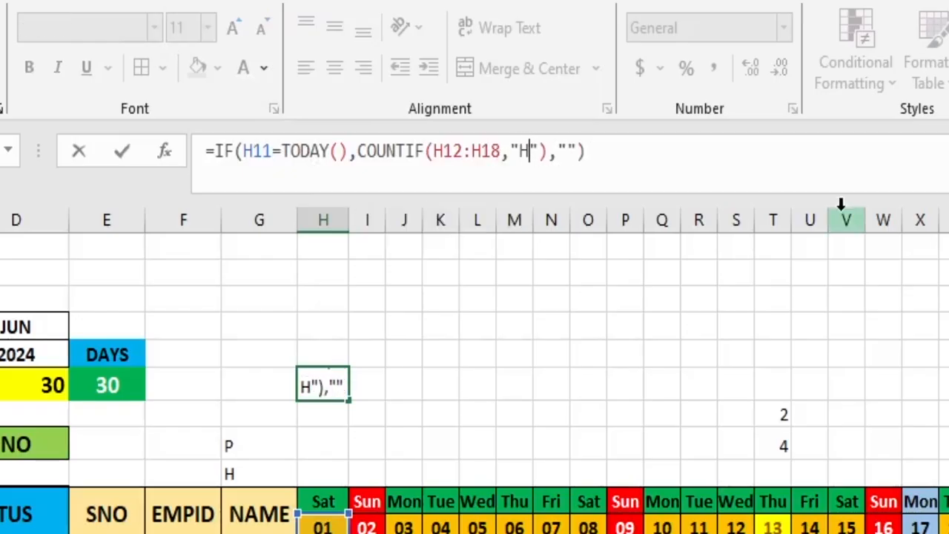
key(ctrl+Return)
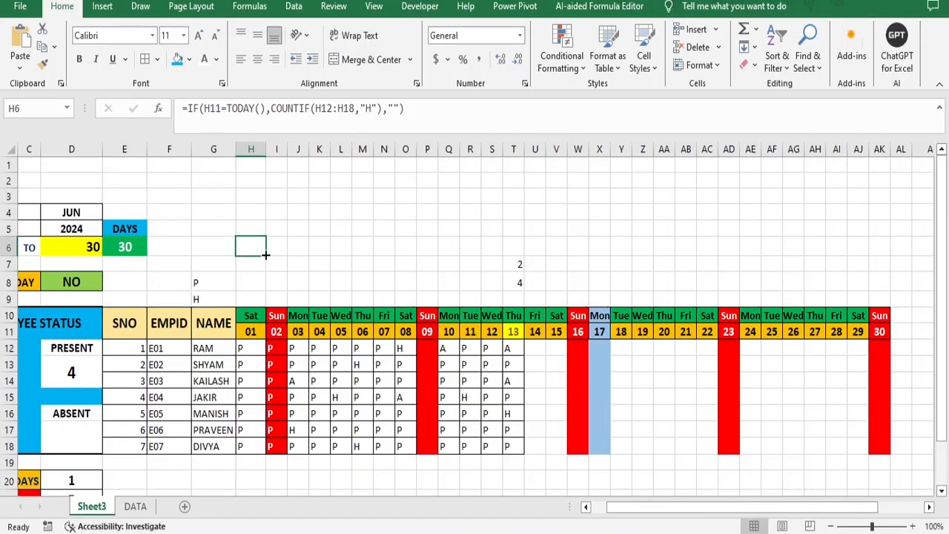
drag(266, 255, 904, 259)
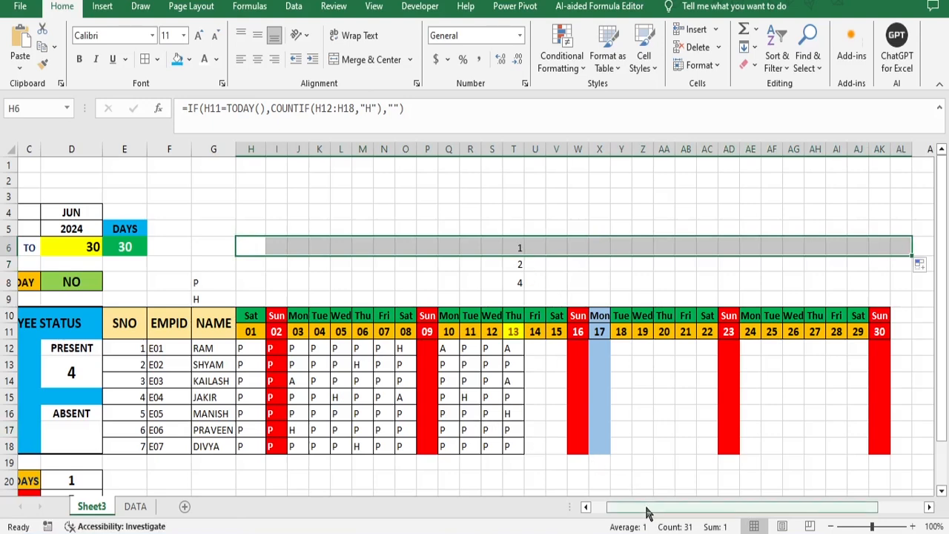
Step: Enter =SUM(H6:AL6) in the box under HALF DAY in the Employee Status block
drag(646, 511, 602, 517)
click(65, 439)
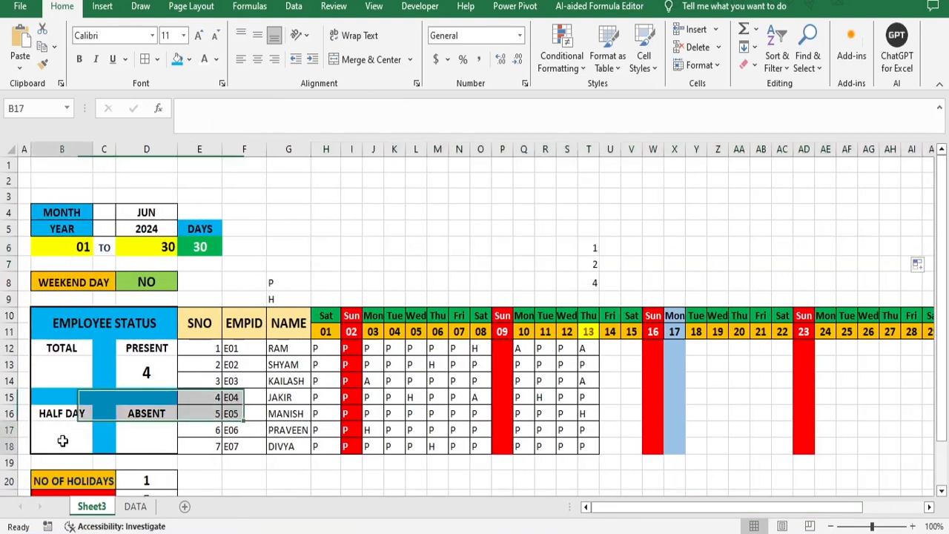
text(=S)
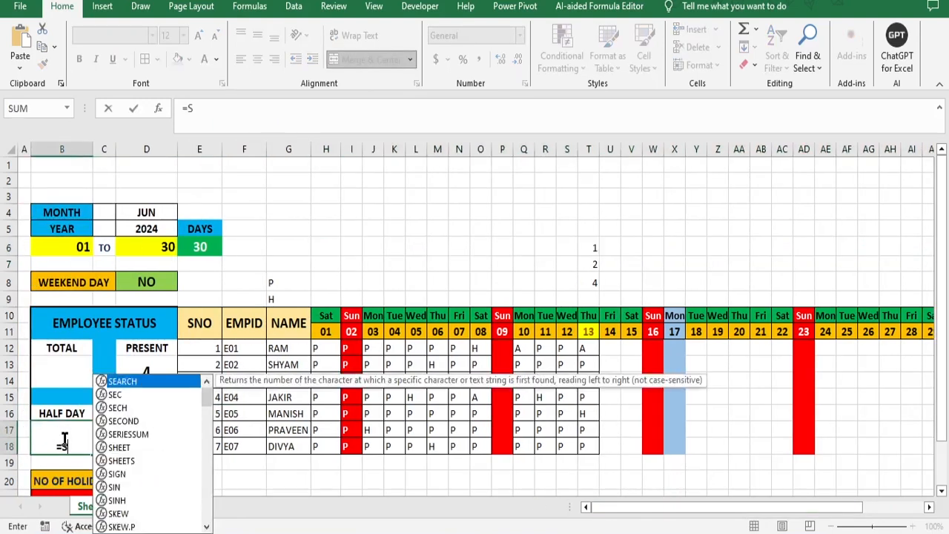
text(UM()
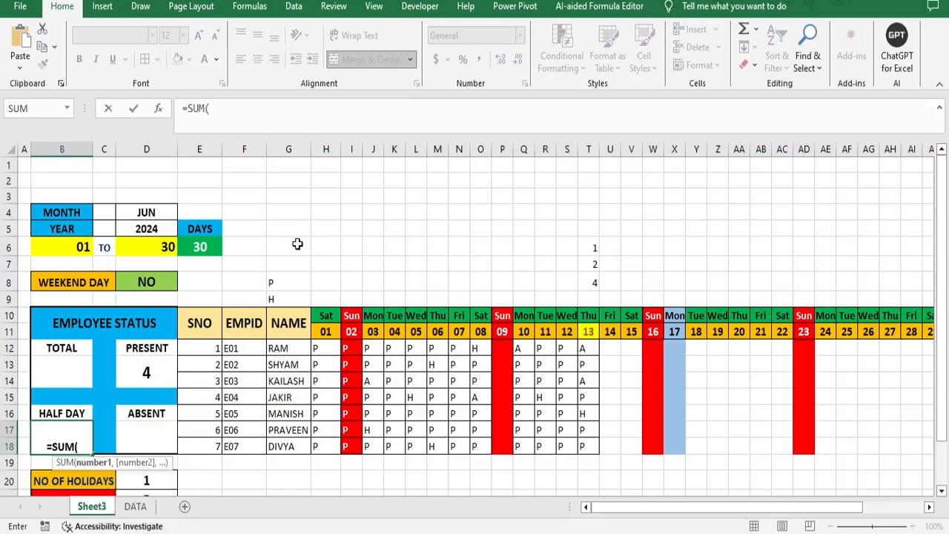
drag(323, 249, 900, 247)
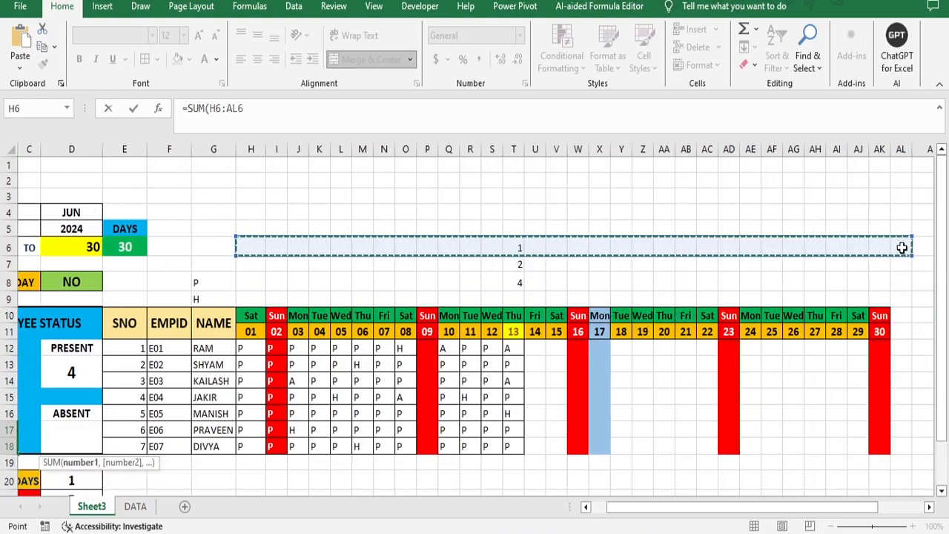
key(Return)
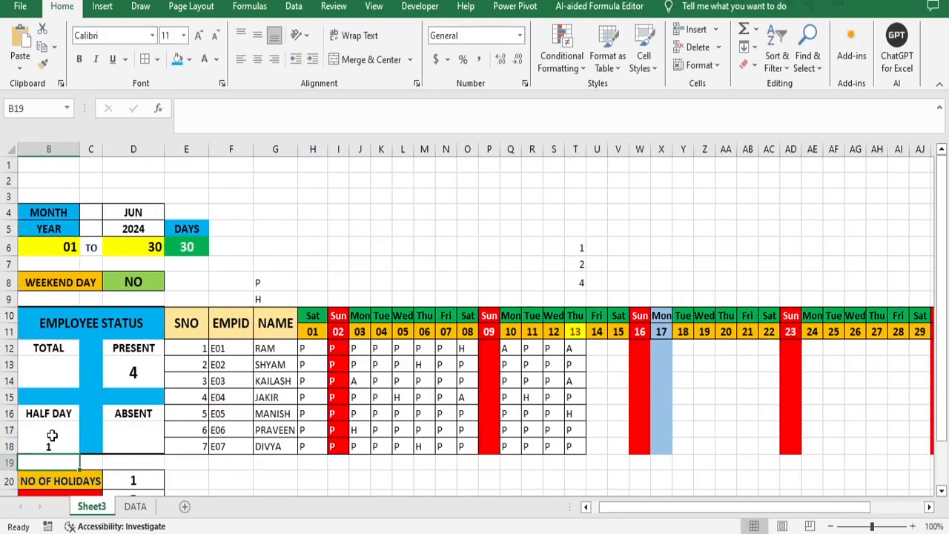
Step: Middle-align the HALF DAY total in B17 vertically and enlarge its font
click(52, 436)
click(262, 34)
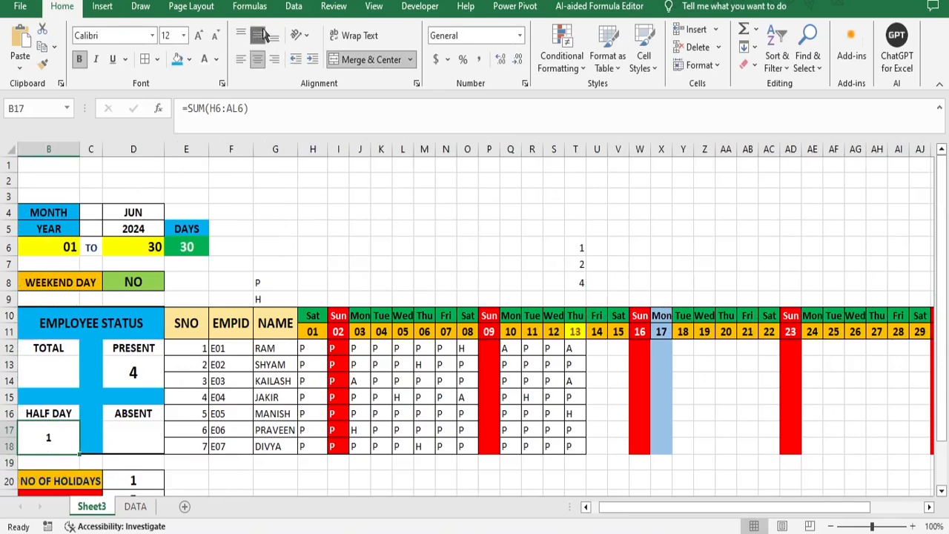
click(198, 35)
click(198, 35)
Step: Label the helper count rows by entering H in G6 and A in G7
click(269, 246)
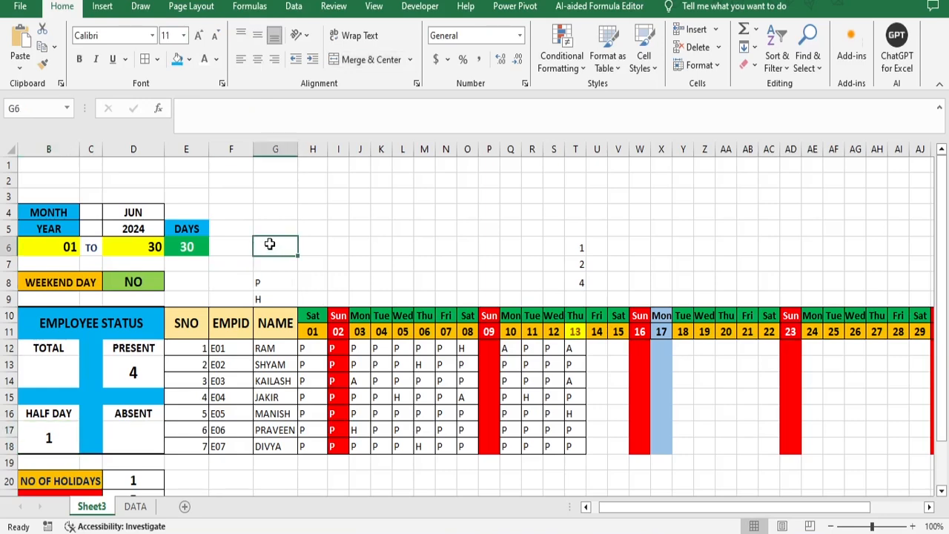
text(H)
click(272, 265)
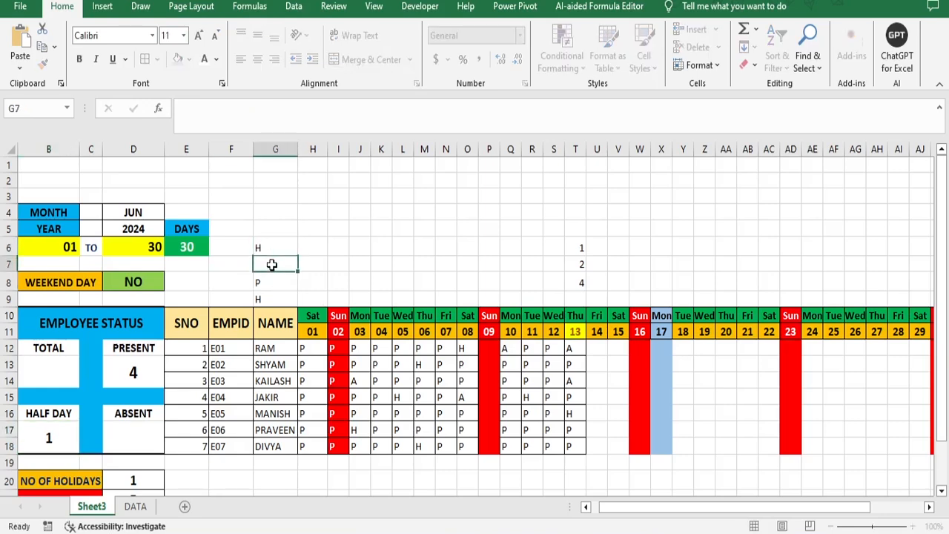
text(A)
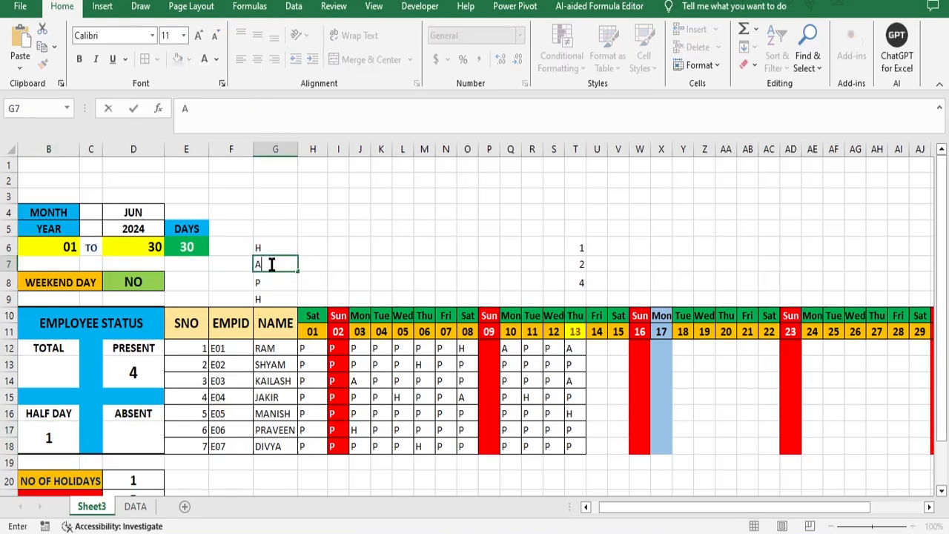
click(393, 270)
Step: Enter =SUM(H6:AL6) in the box under ABSENT and middle-align the result vertically
click(138, 434)
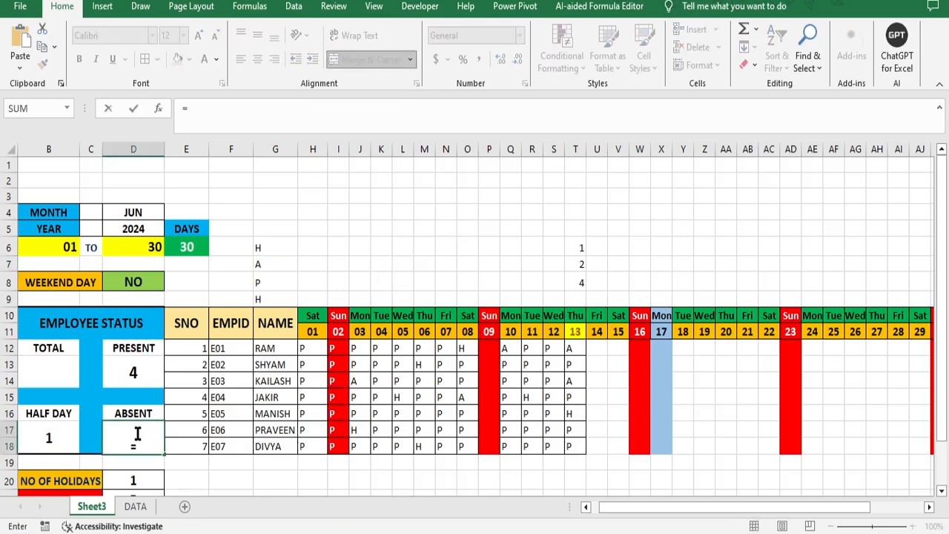
text(=SUM()
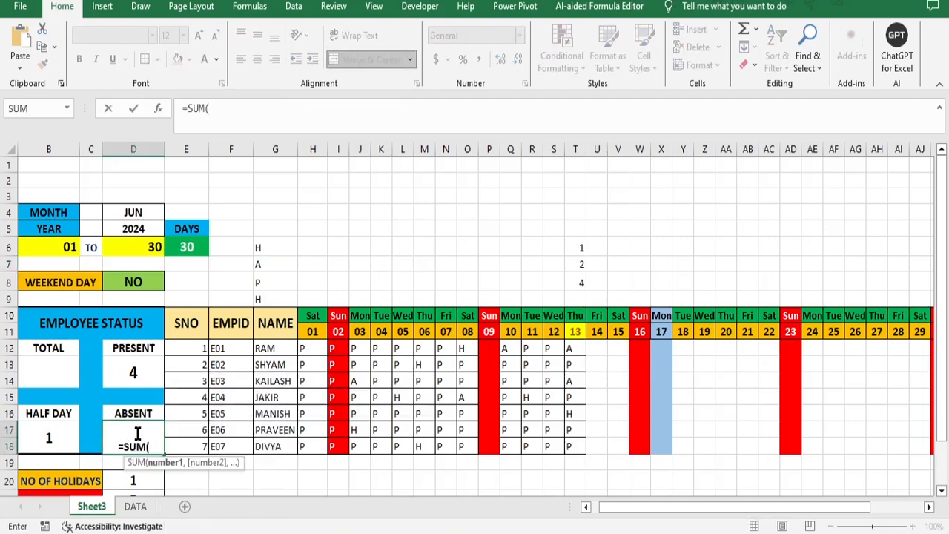
drag(311, 247, 896, 249)
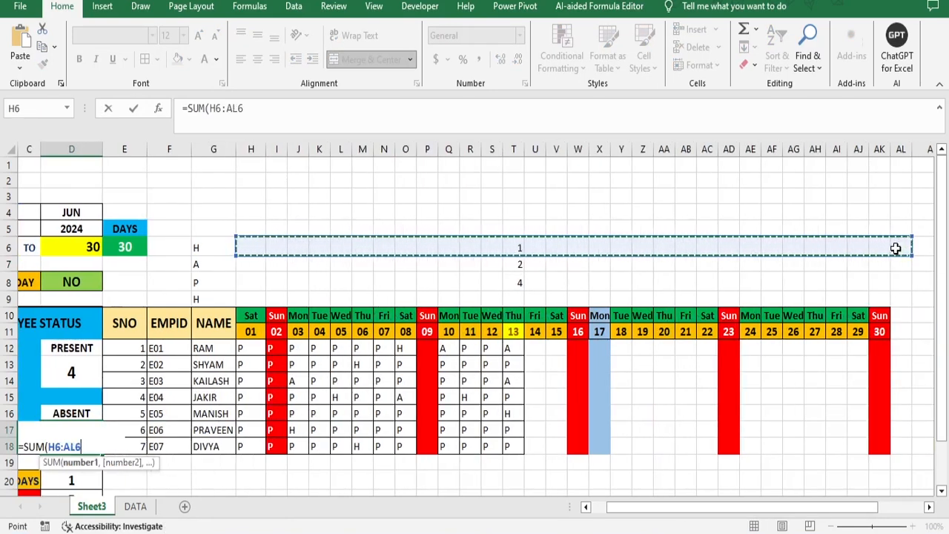
text())
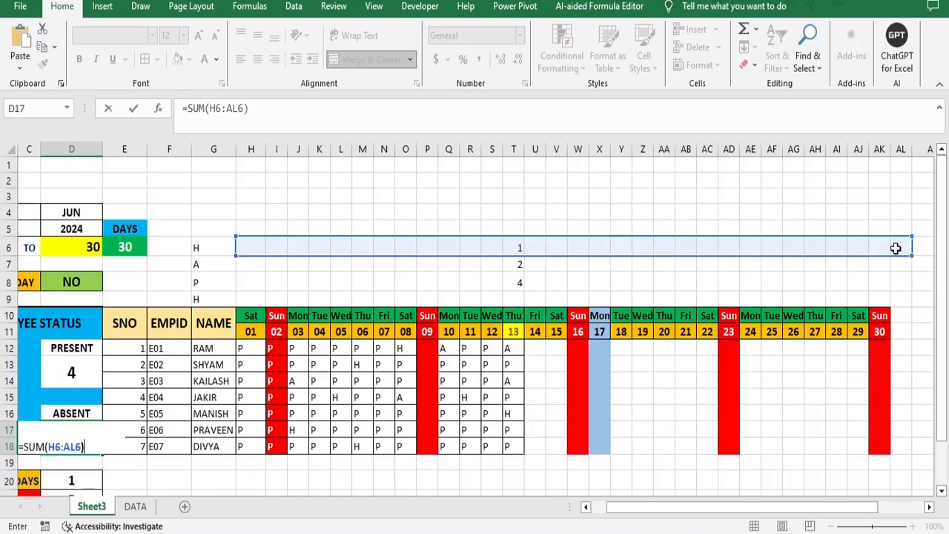
key(Return)
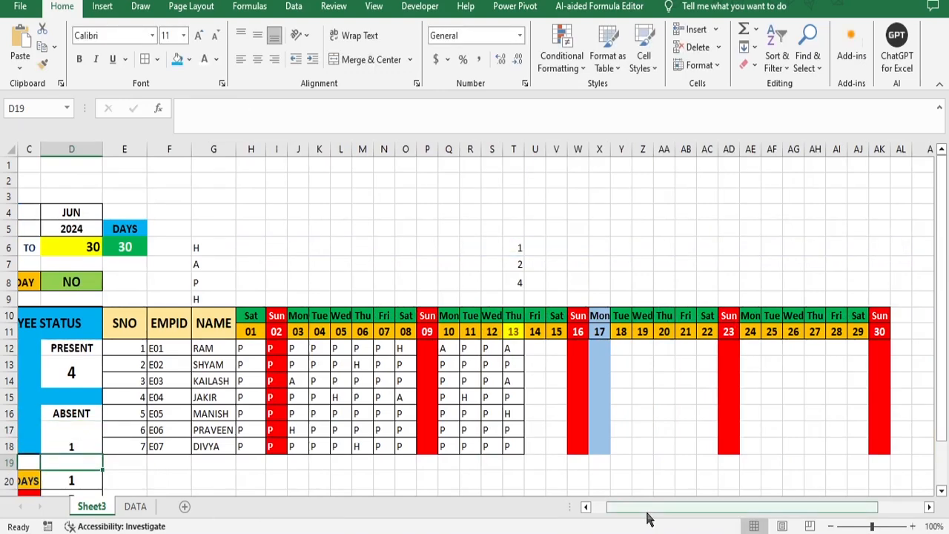
drag(647, 517, 630, 519)
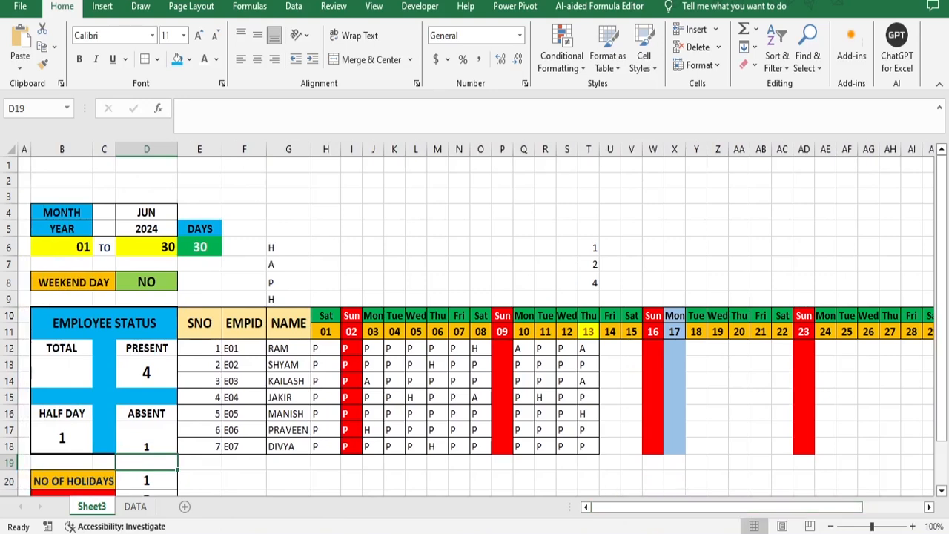
click(138, 441)
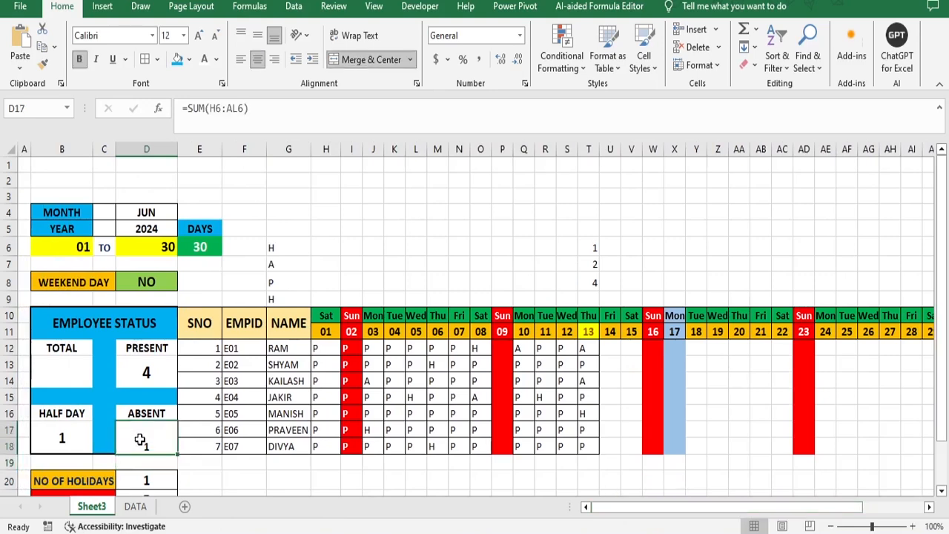
click(257, 38)
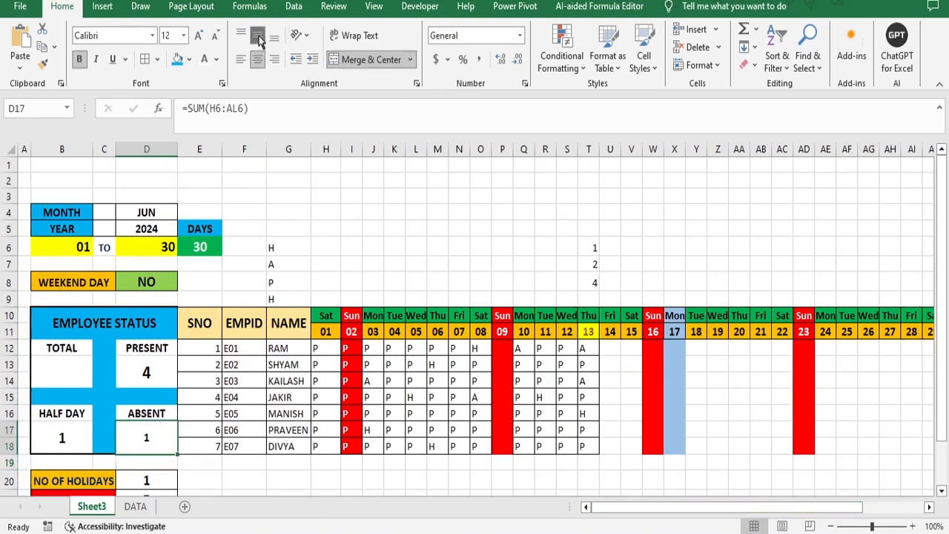
Step: Correct the ABSENT formula in D17 to =SUM(H7:AL7) and enlarge its font
double_click(150, 438)
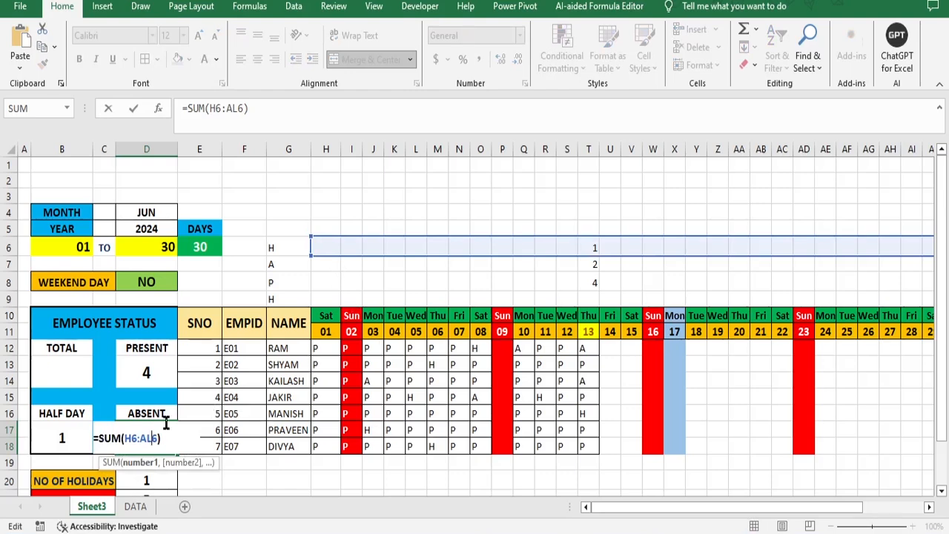
key(Delete)
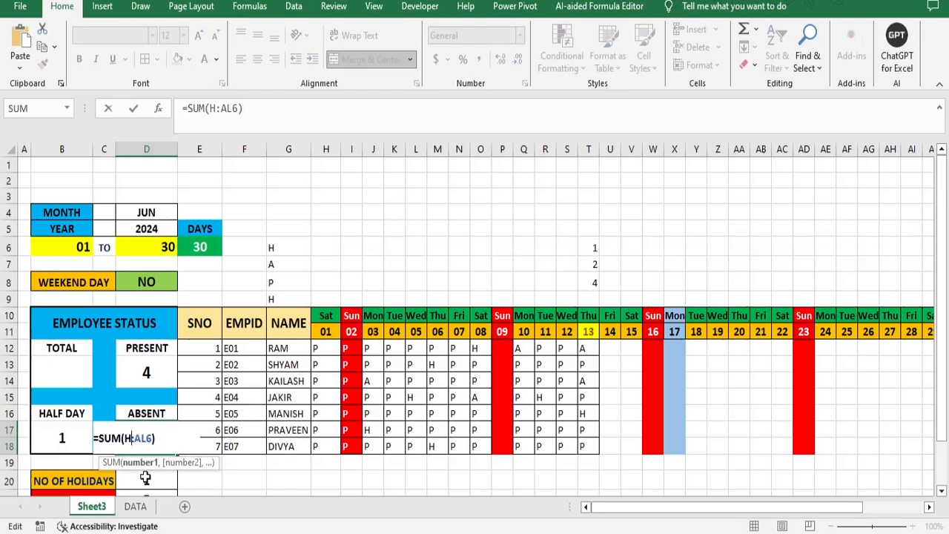
text(7)
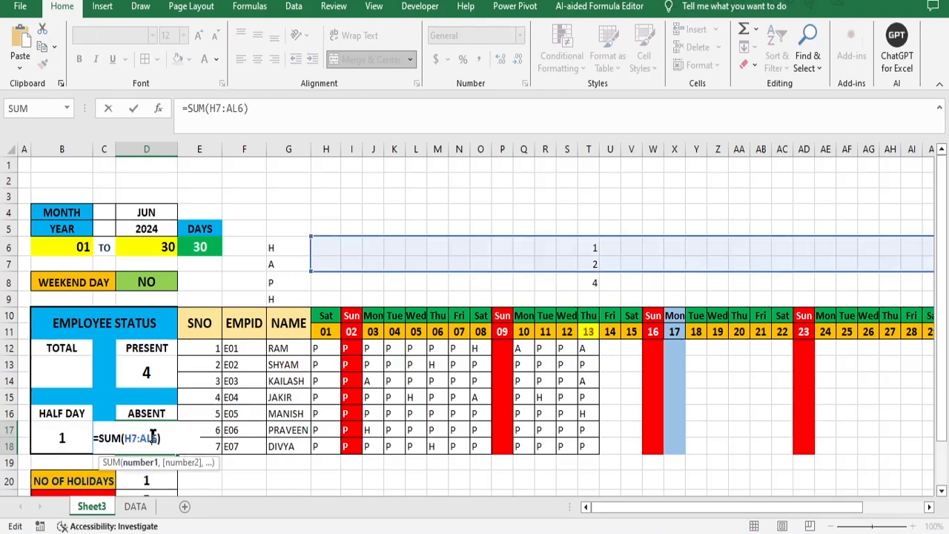
key(Delete)
text(7)
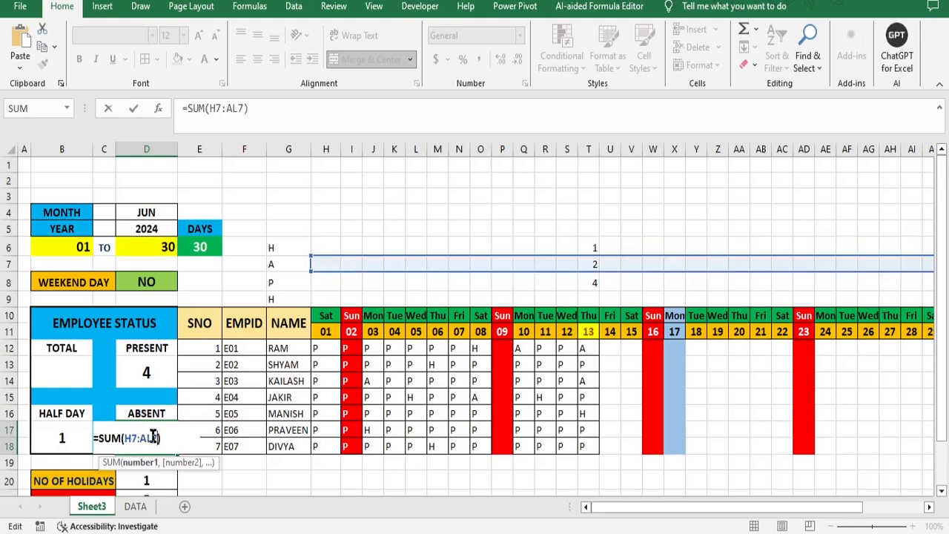
key(Return)
click(159, 438)
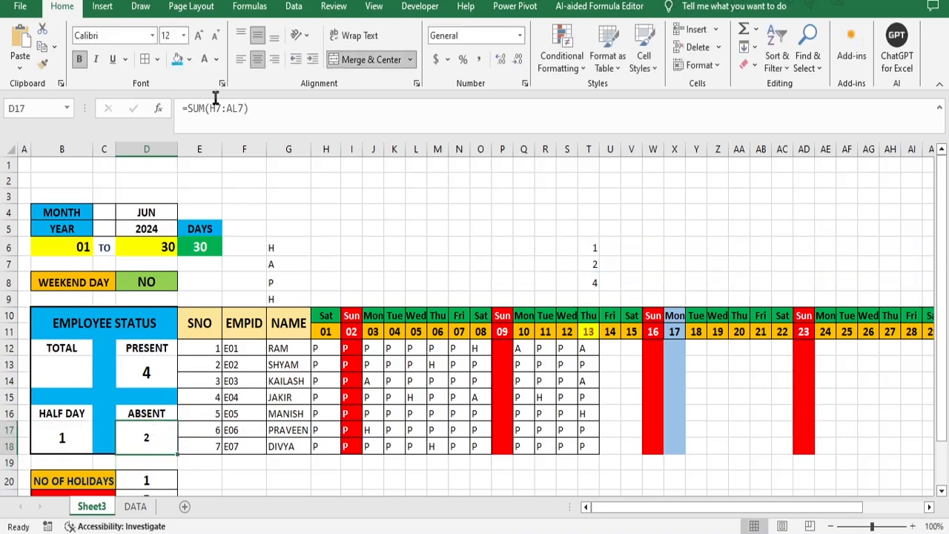
click(244, 480)
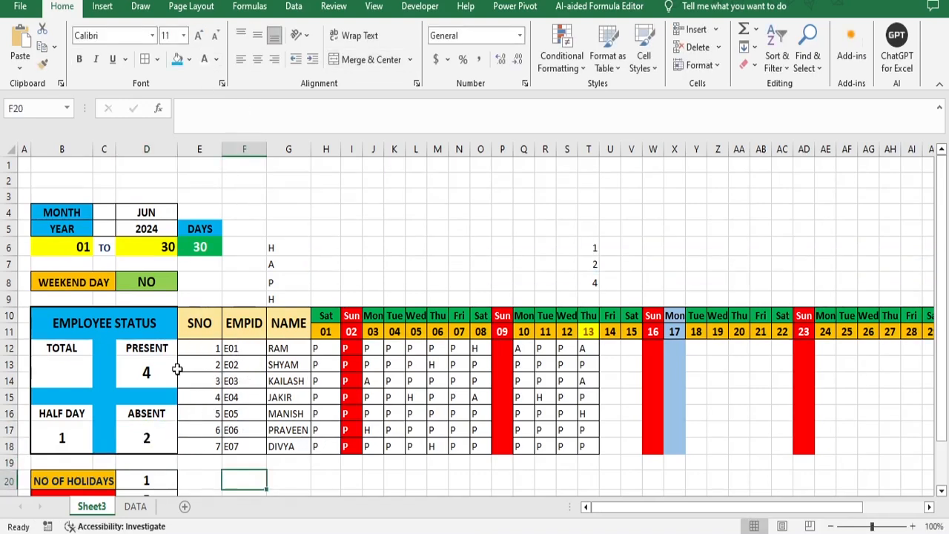
Step: Enter =COUNTA(E12:E18) in the box under TOTAL to count the employees by serial number
click(69, 362)
text(=)
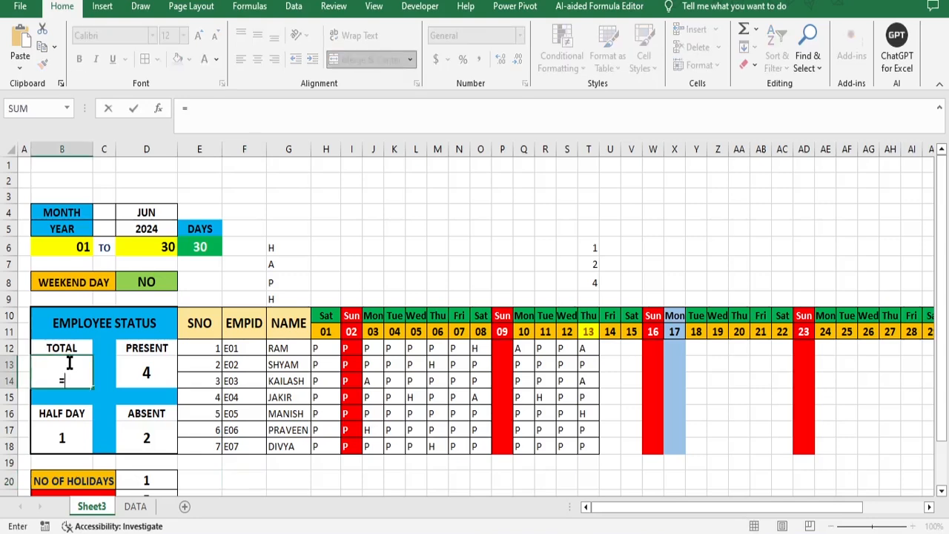
text(COUNT)
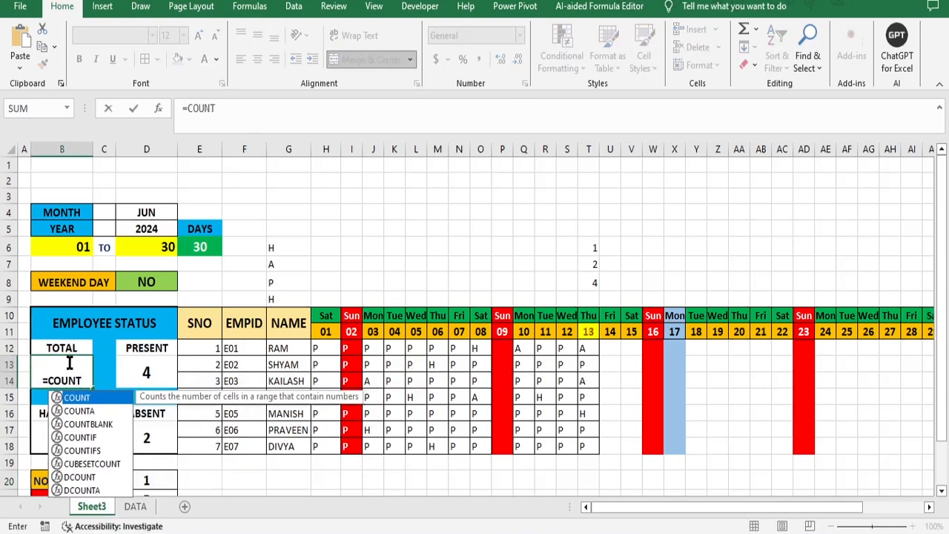
text(A()
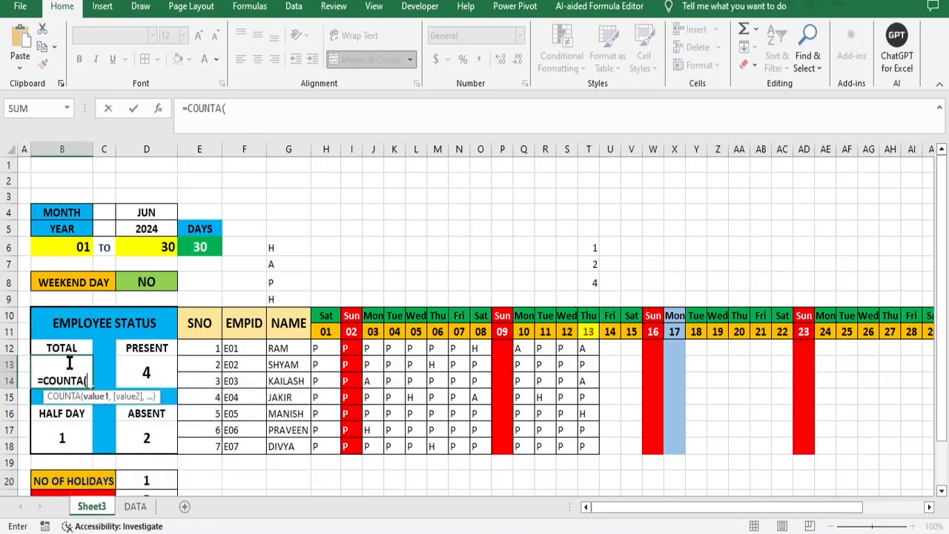
click(205, 350)
drag(205, 388, 205, 443)
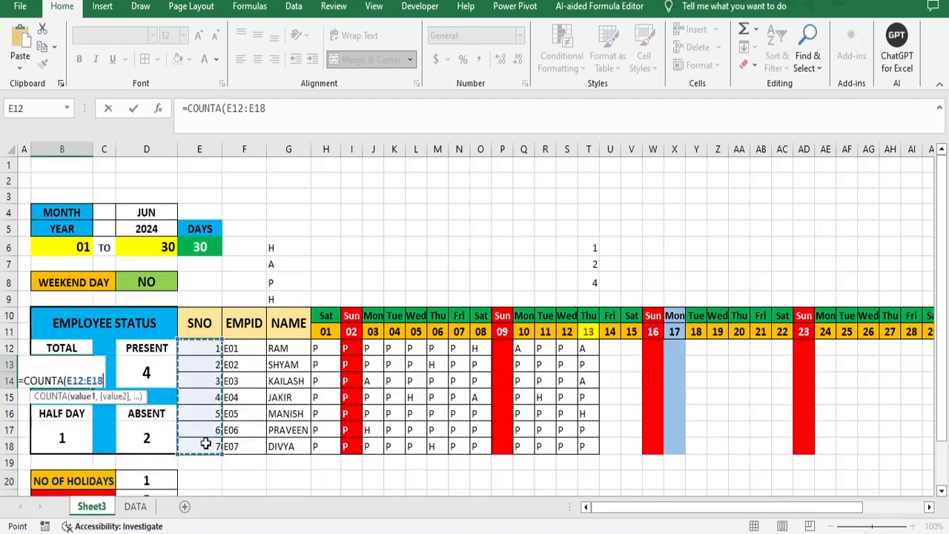
key(Return)
Step: Enlarge the TOTAL figure in B13 to font size 20, keeping it bold
click(62, 381)
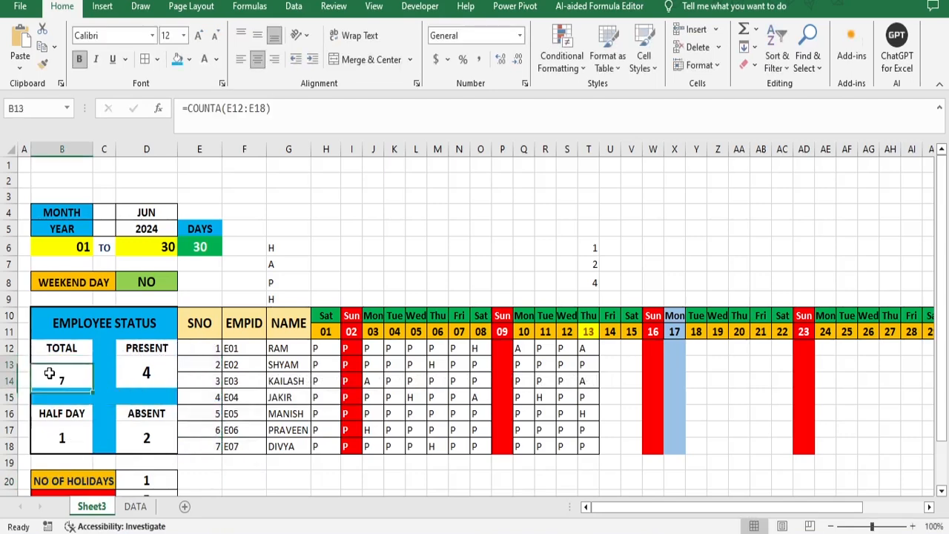
click(199, 39)
click(198, 39)
click(198, 39)
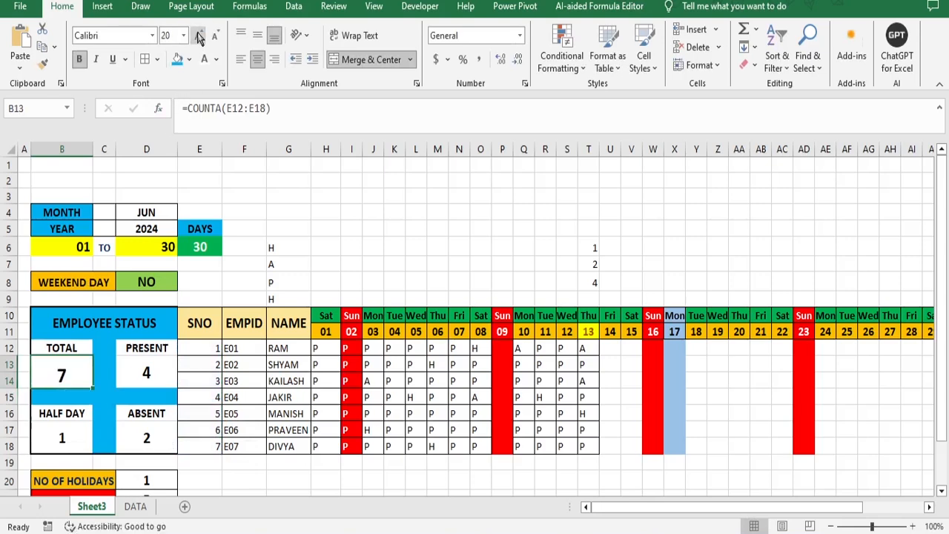
click(80, 62)
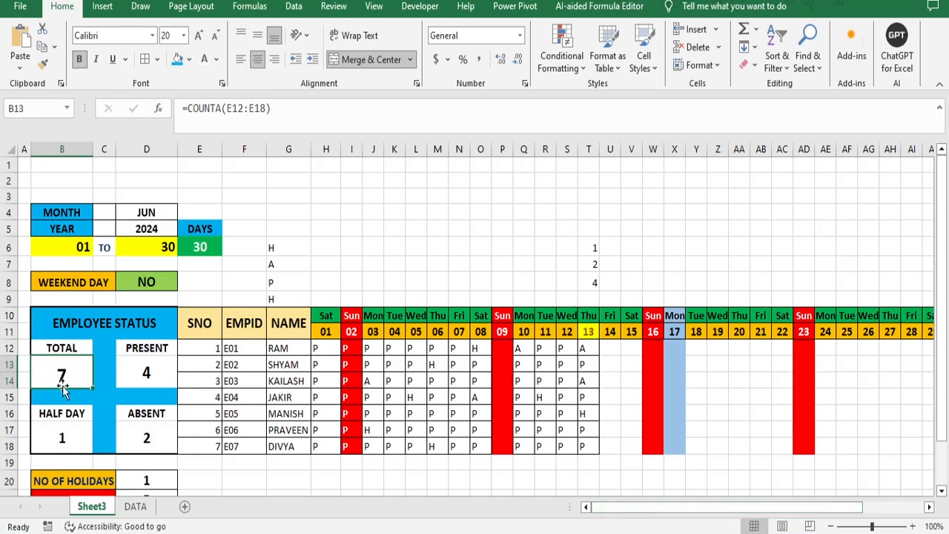
Step: Adjust the font sizes of the PRESENT, HALF DAY and ABSENT figures for a similar look, with HALF DAY at 18
click(148, 372)
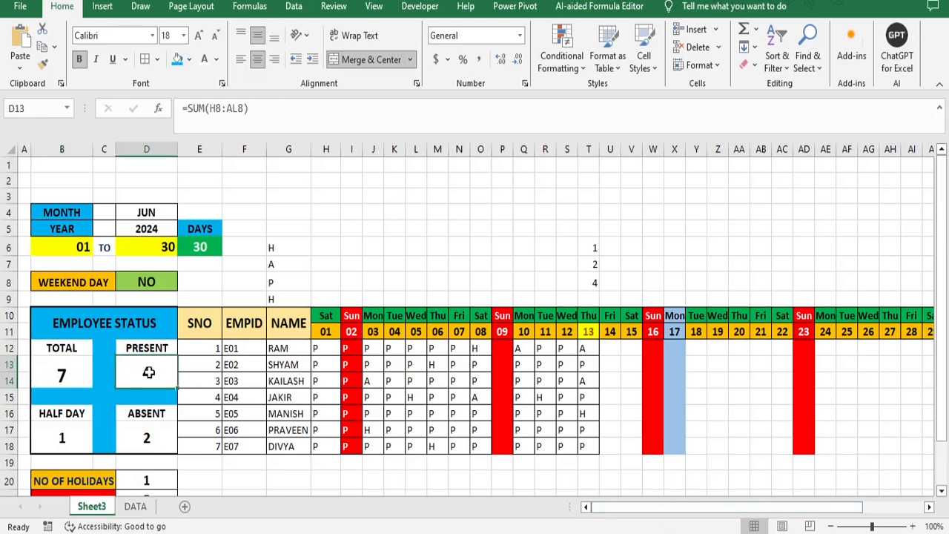
click(200, 36)
click(50, 443)
click(215, 36)
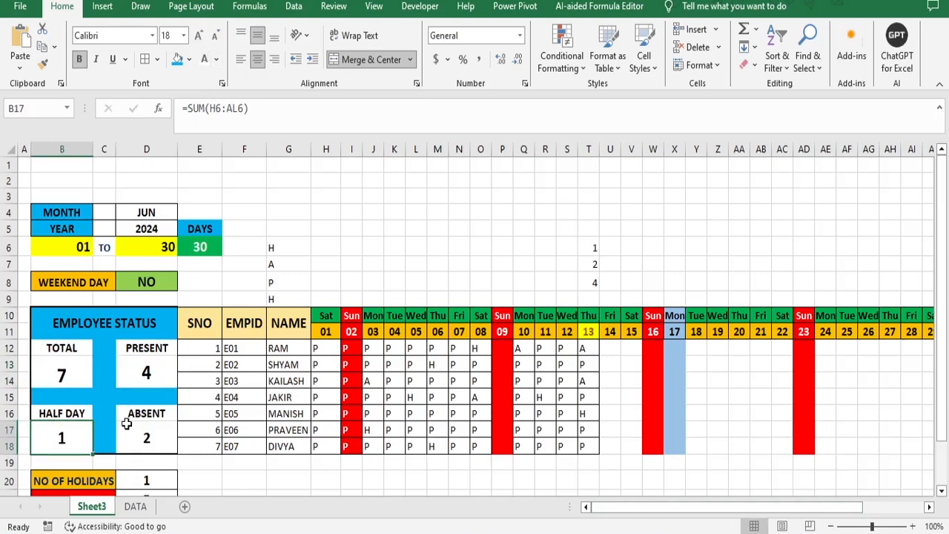
click(149, 436)
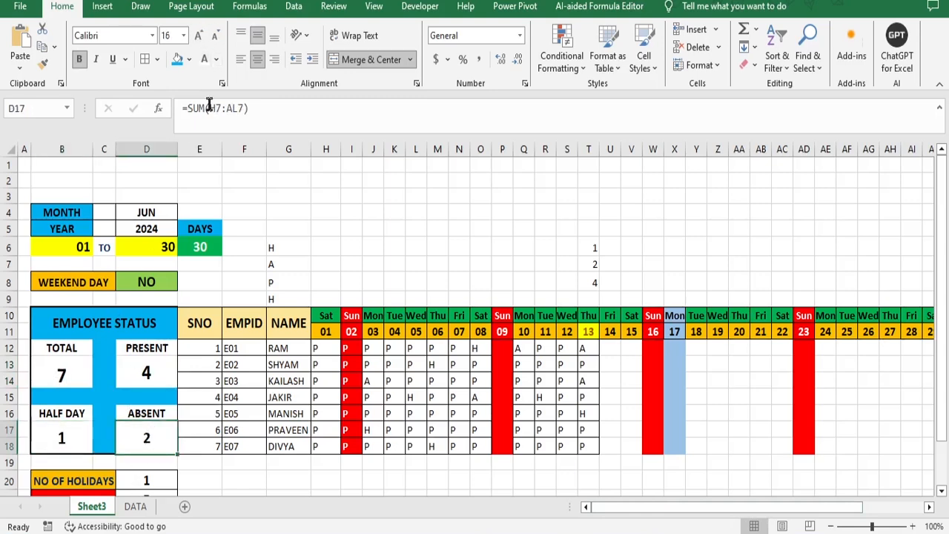
click(200, 36)
click(206, 478)
Step: Hide the helper labels and counts in G6:AL9 by giving them a white font colour
scroll(320, 487, down, 1)
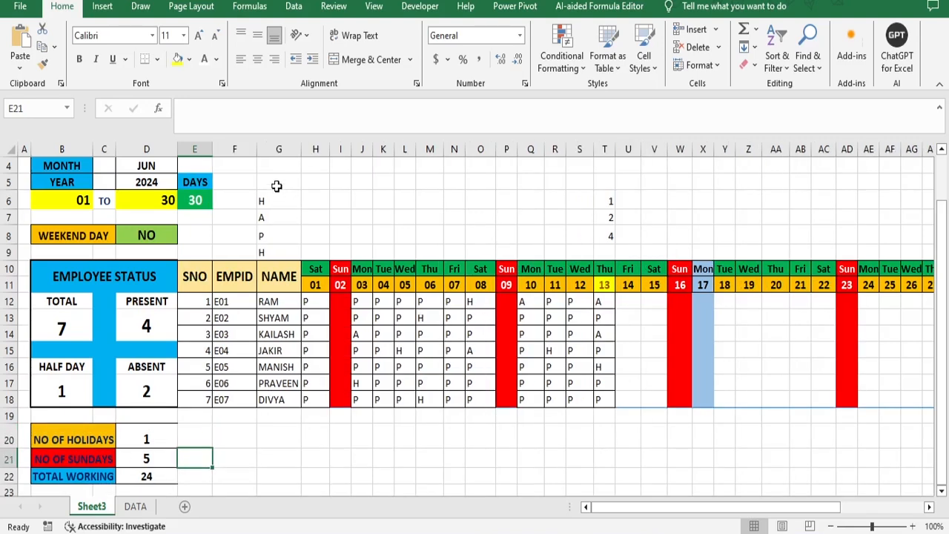
drag(261, 201, 850, 250)
click(204, 60)
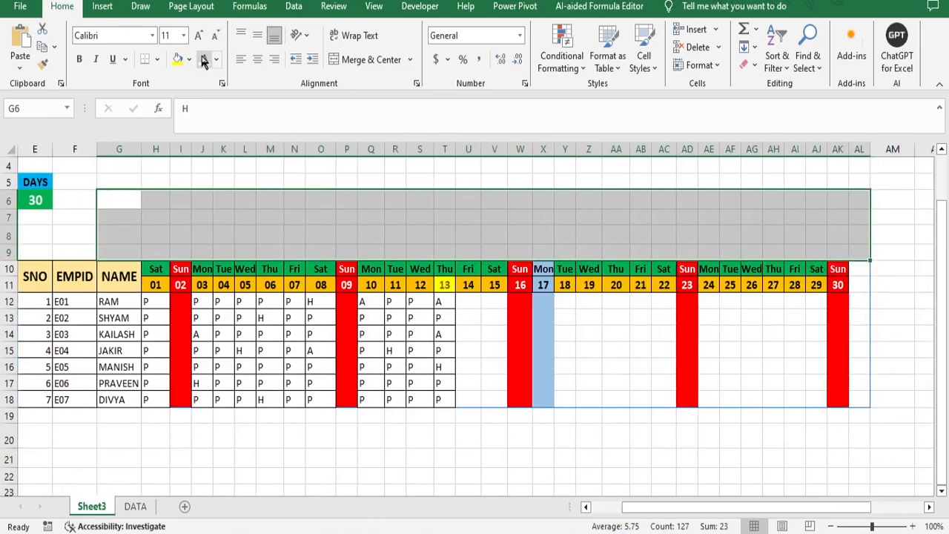
click(294, 217)
drag(767, 514, 445, 521)
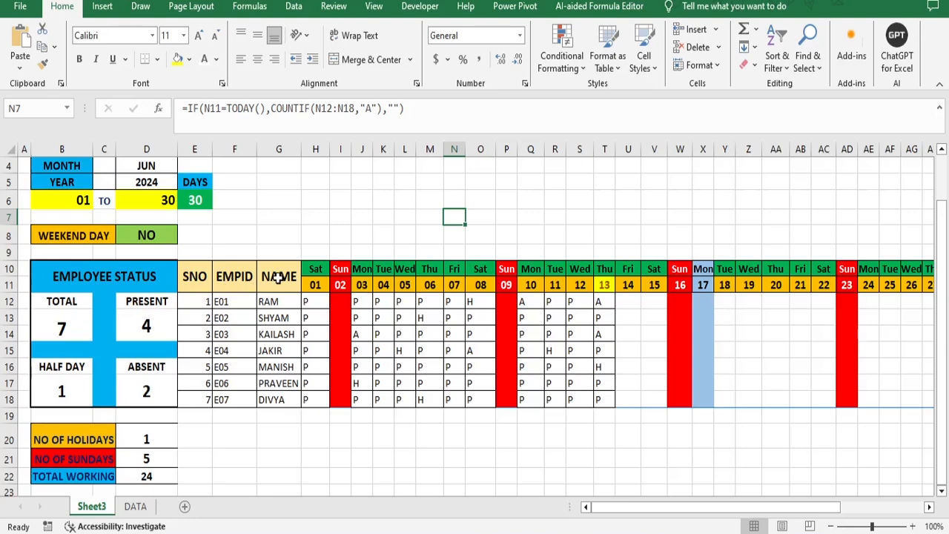
Step: Start a new table header in row 20 with SNO in E20, EMPID in F20 and NAME in G20
scroll(322, 441, down, 1)
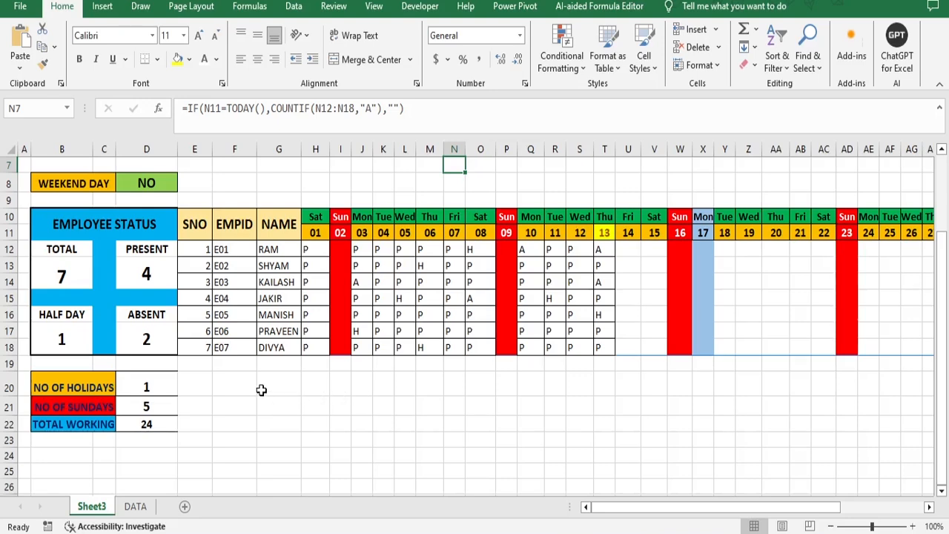
click(198, 384)
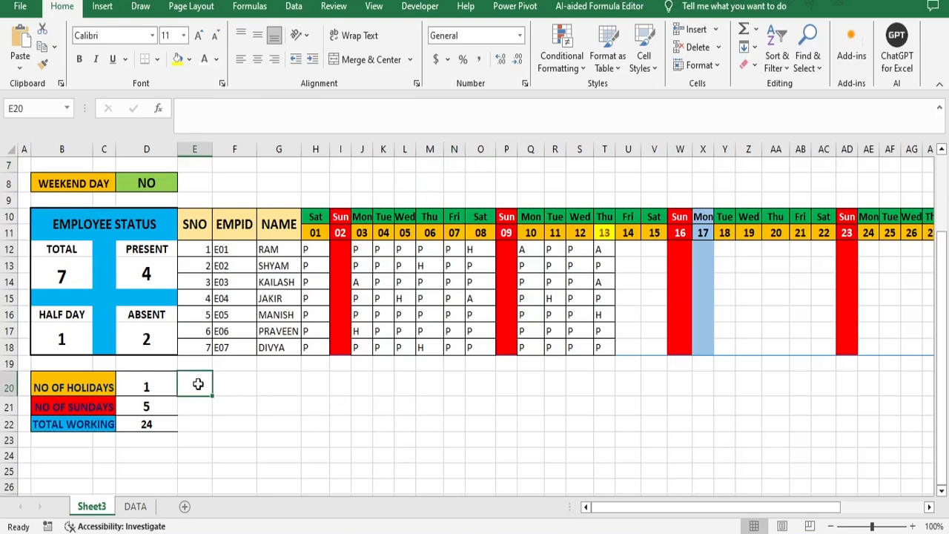
text(s)
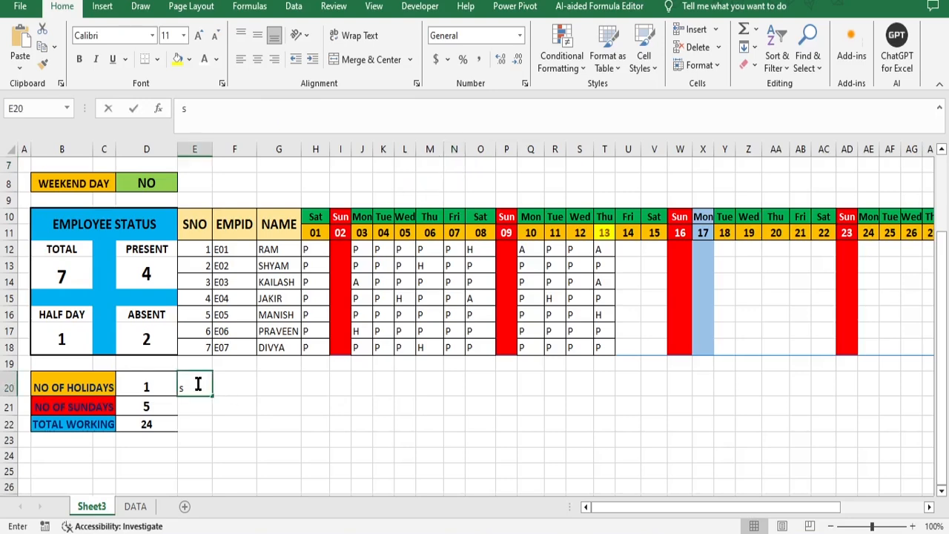
text(n)
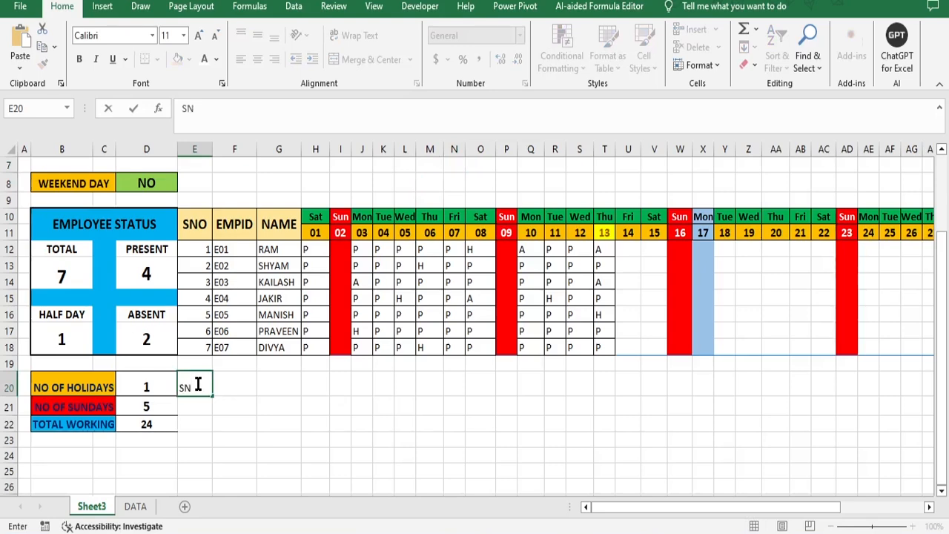
click(234, 388)
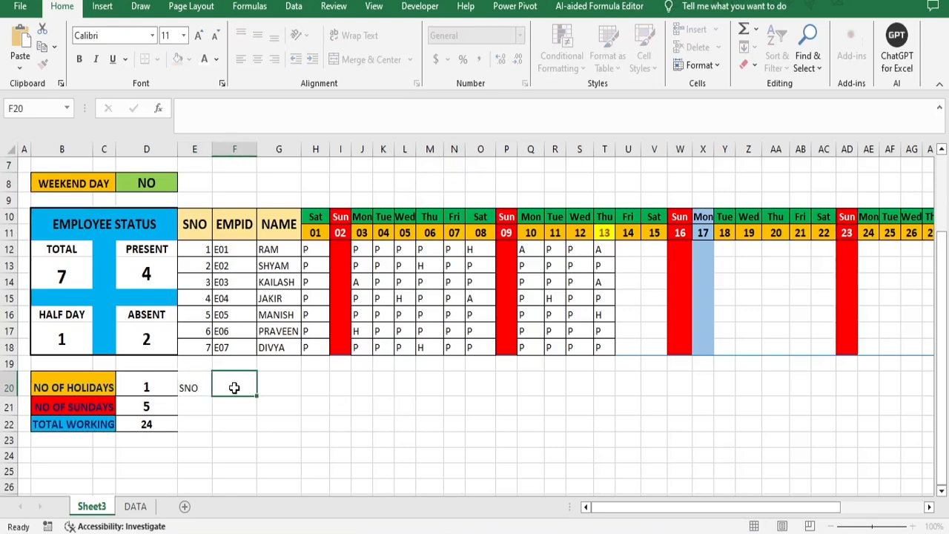
text(EM)
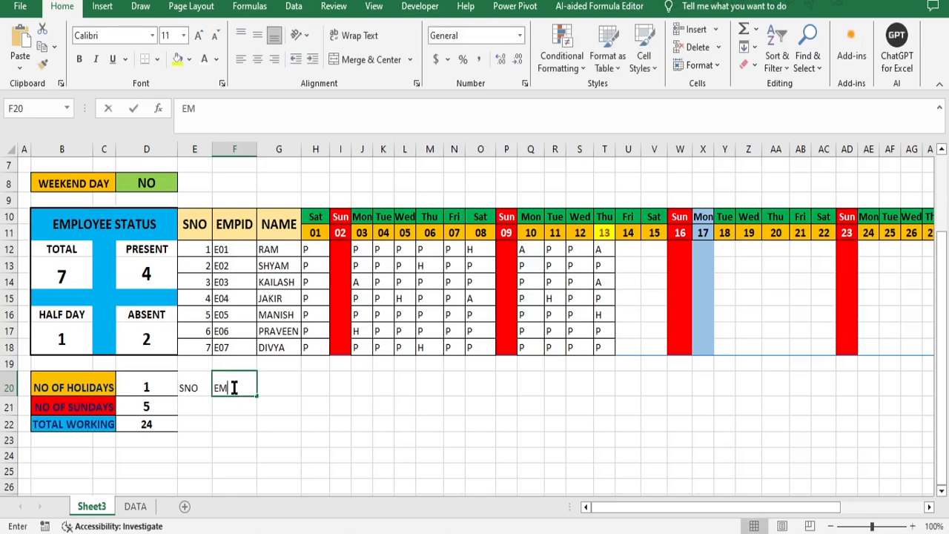
text(PID)
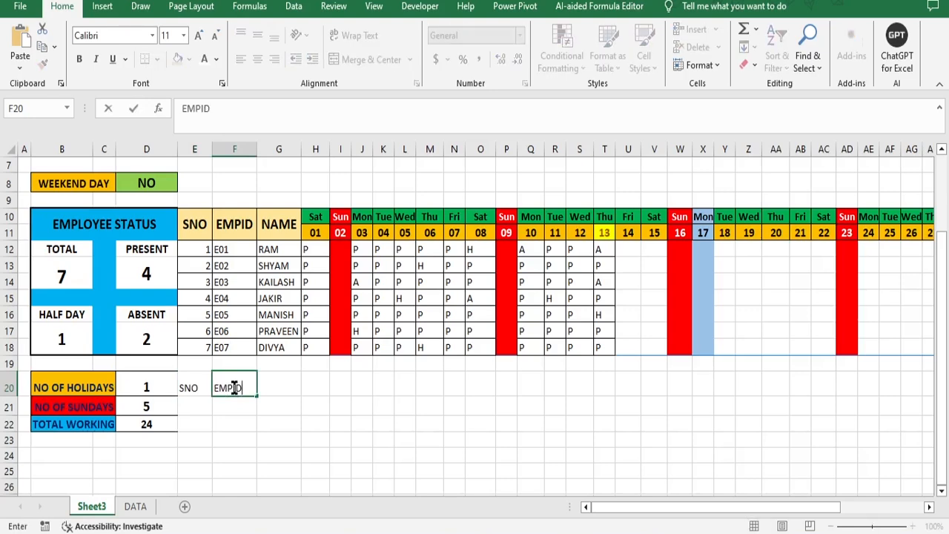
click(282, 388)
text(NAME)
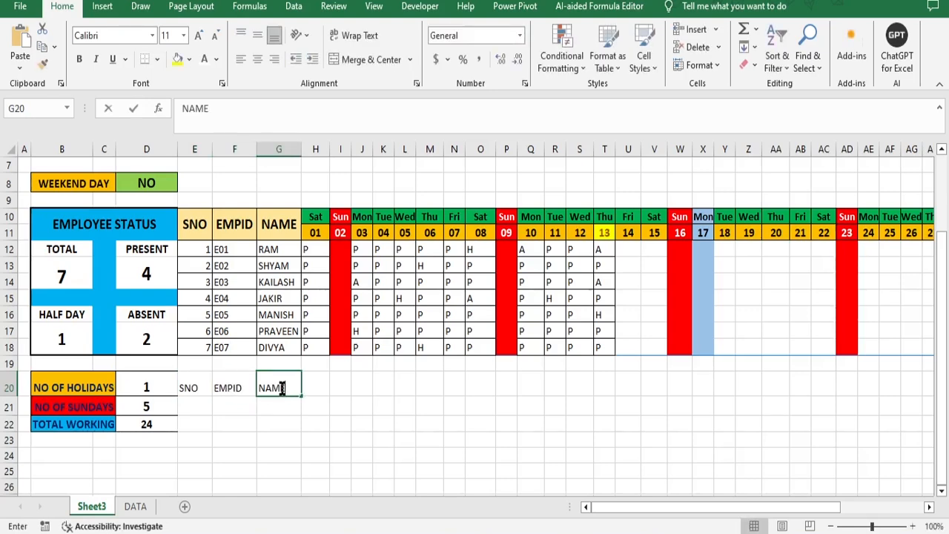
Step: Merge and center H20:I20 and enter the header MONTH
click(323, 383)
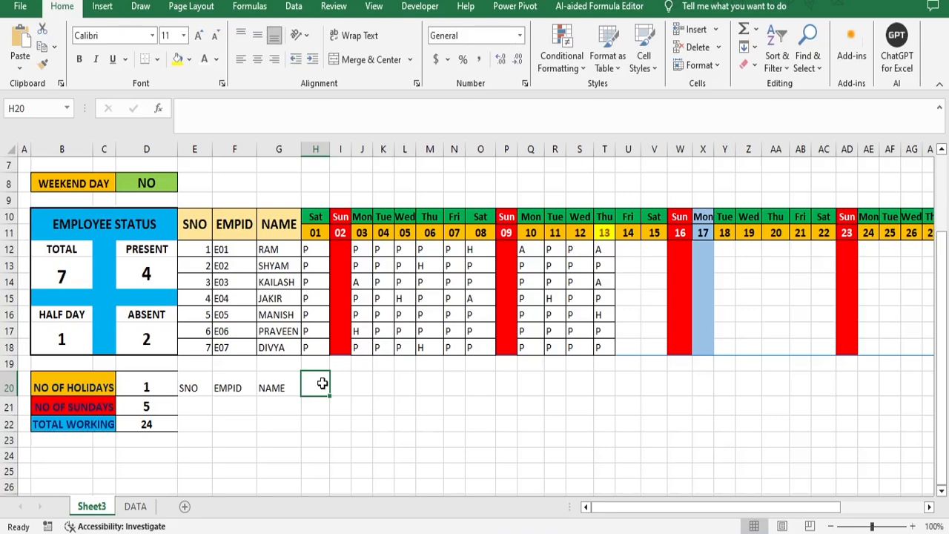
drag(324, 381, 337, 380)
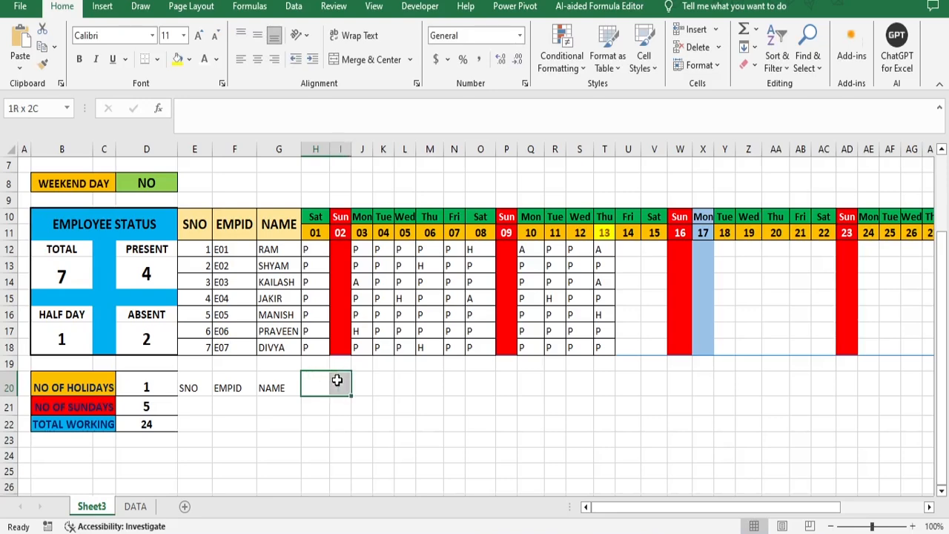
click(369, 59)
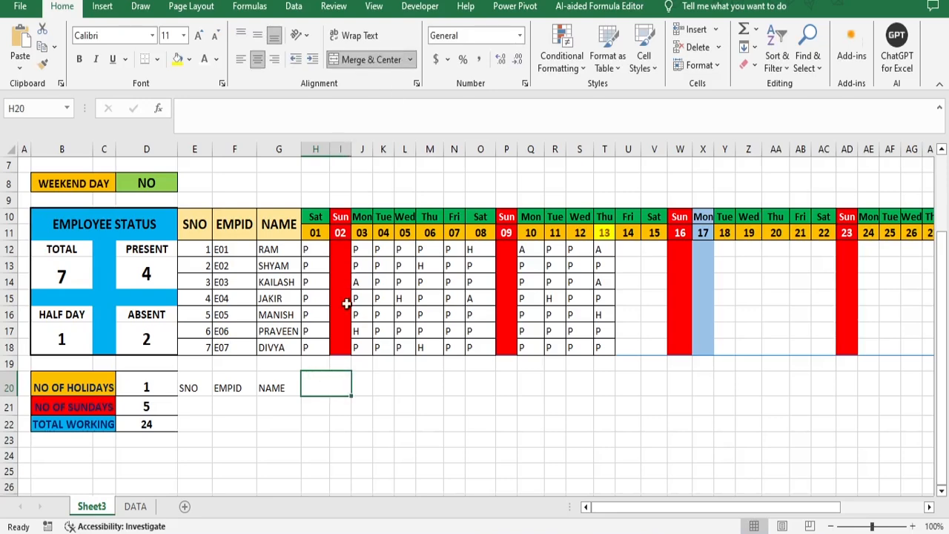
double_click(325, 383)
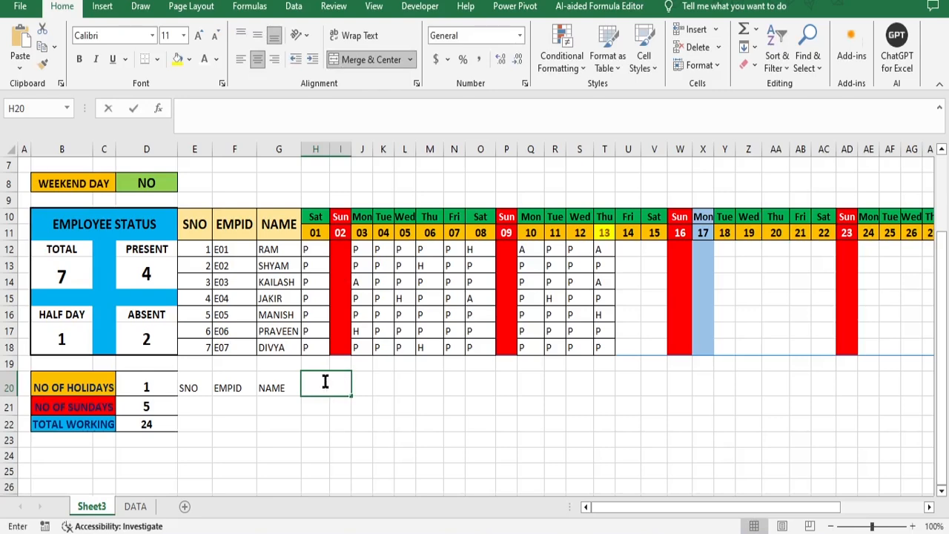
text(MONTH)
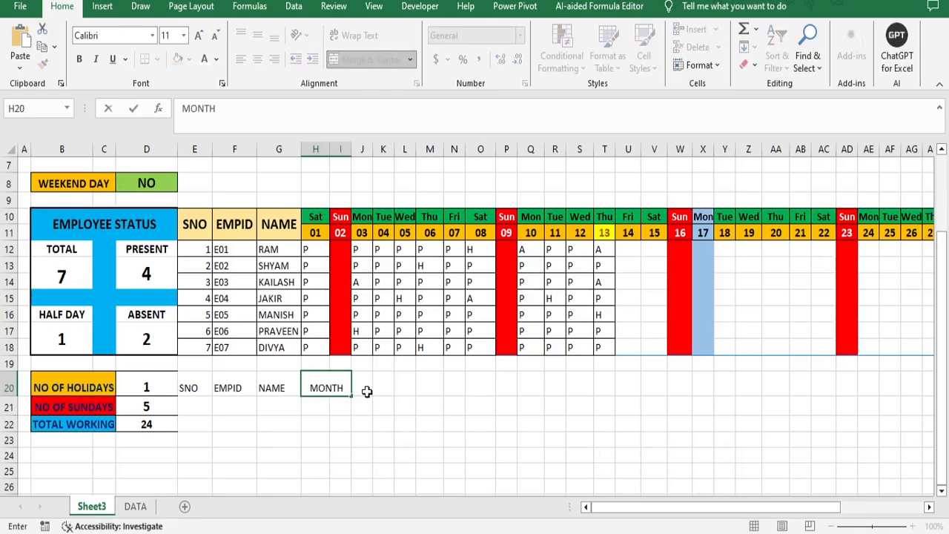
Step: Merge and center J20:K20 and enter the header SALARY
drag(365, 383, 378, 382)
click(357, 61)
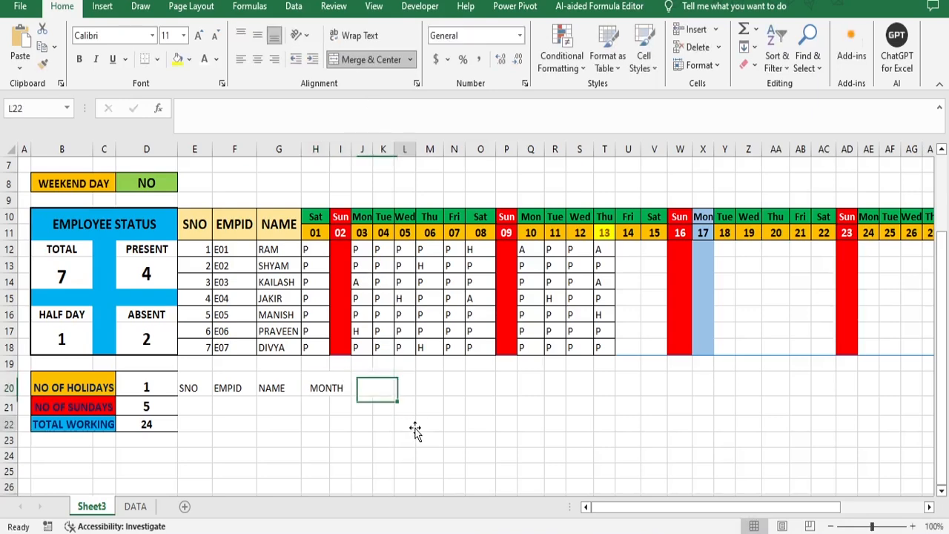
double_click(370, 386)
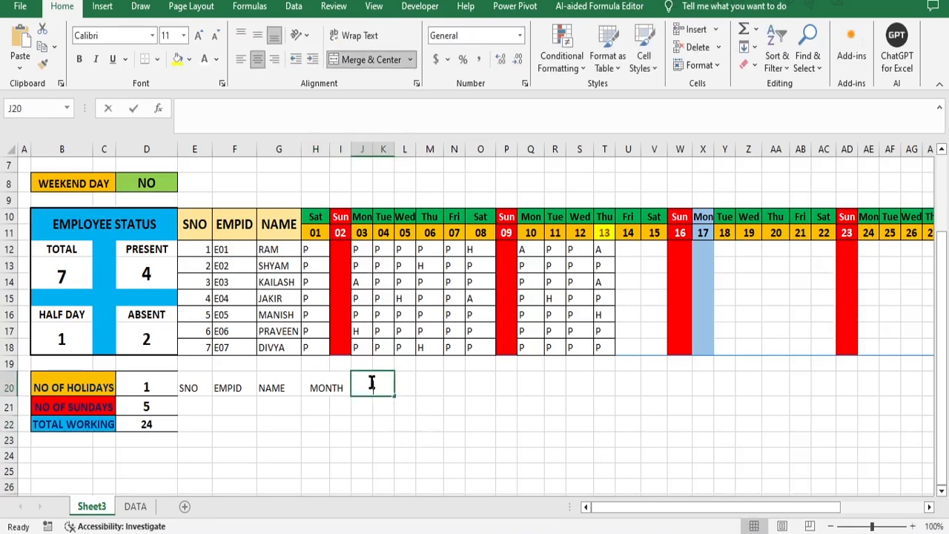
text(mO)
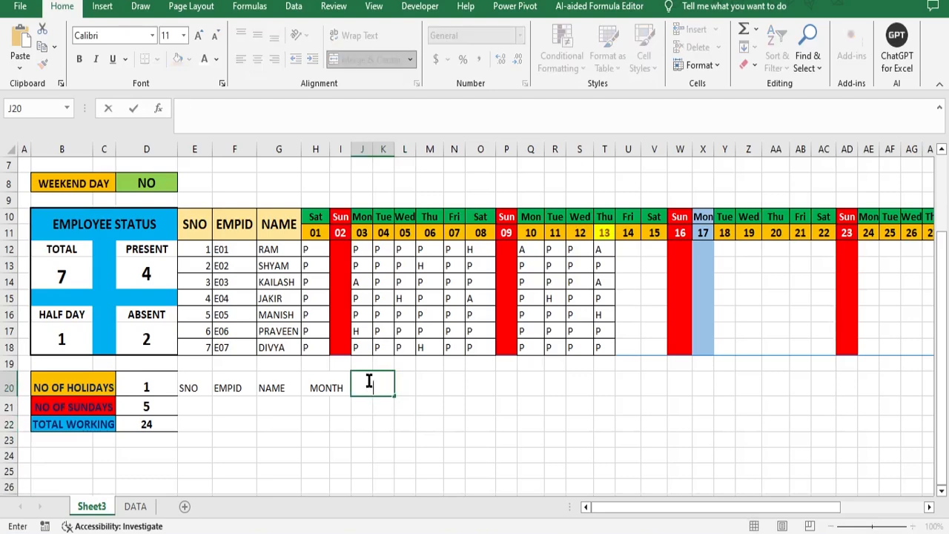
text(MONTH)
key(BackSpace)
key(BackSpace)
key(BackSpace)
key(BackSpace)
key(BackSpace)
text(SALARY)
key(Tab)
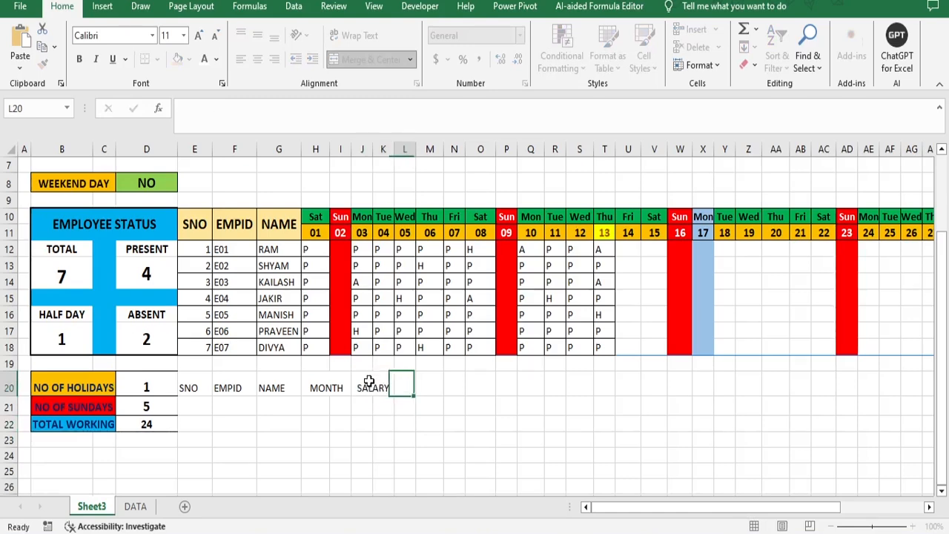
Step: Merge and center L20:M20 and enter the header WORKING DAY
click(426, 386)
drag(410, 385, 424, 384)
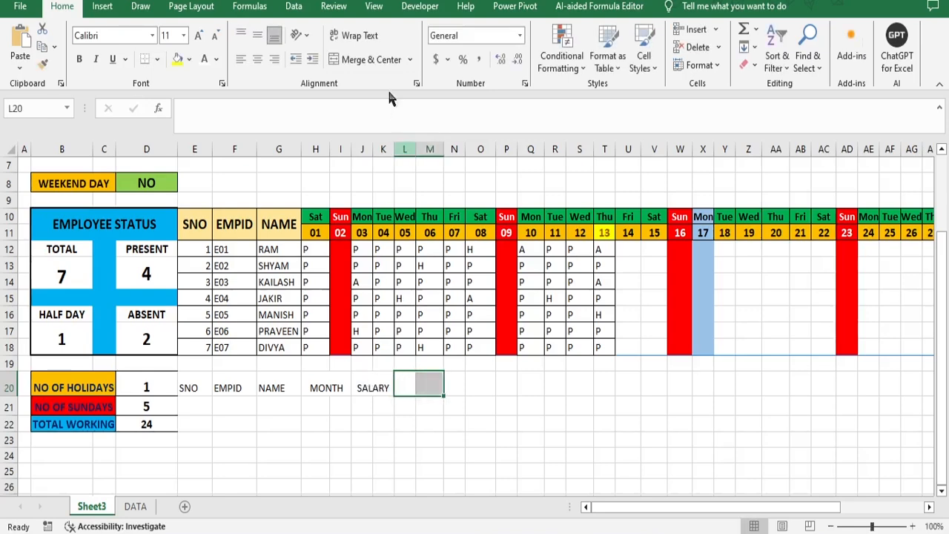
click(371, 60)
double_click(427, 385)
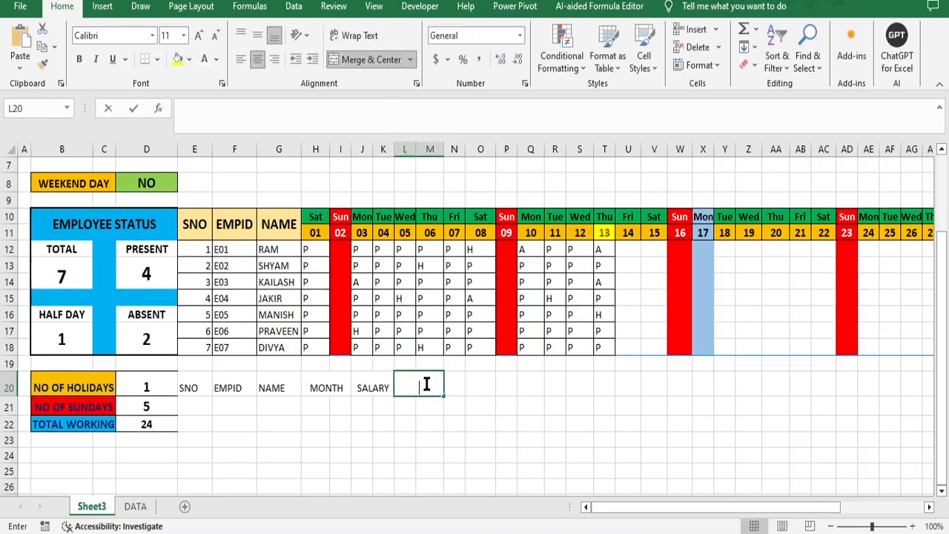
text(WOR)
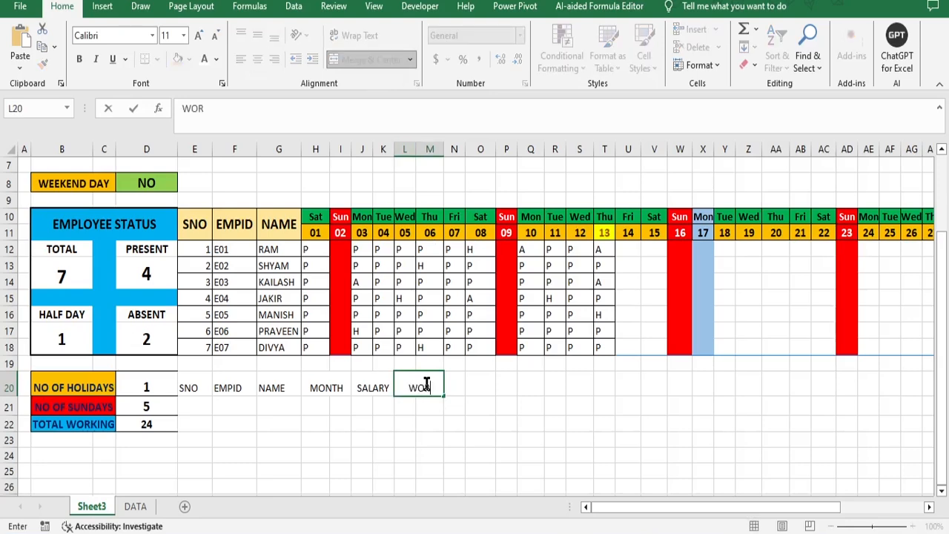
text(KING DAY)
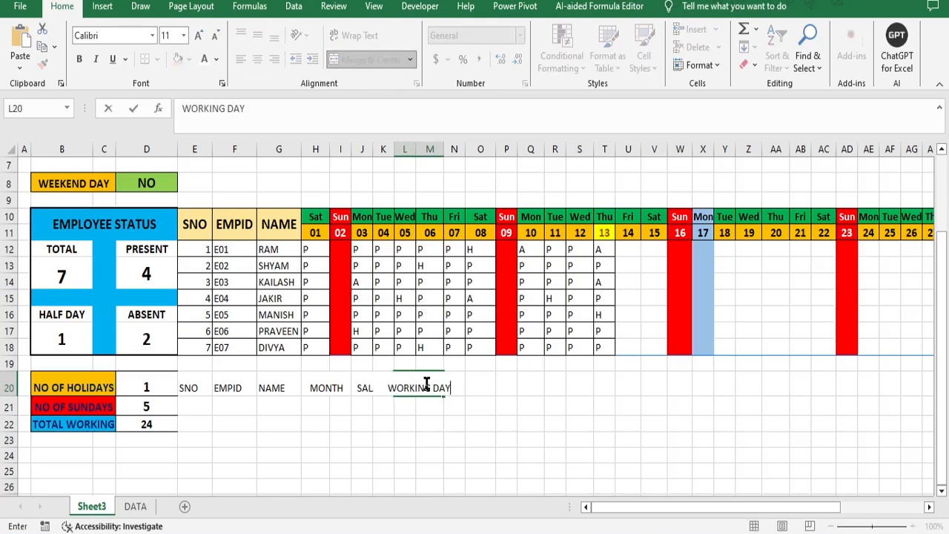
click(475, 389)
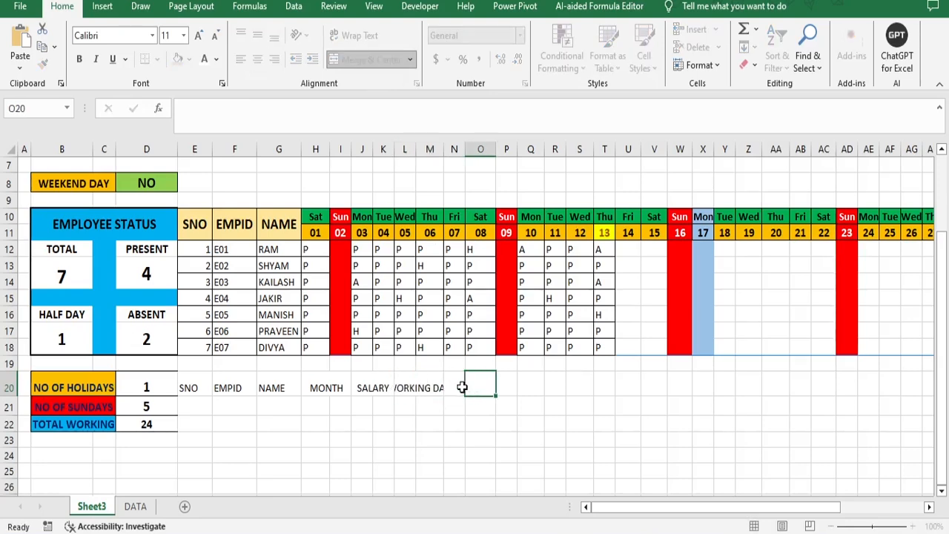
Step: Merge and center N20:O20 and enter the header PER DAY
drag(460, 387, 490, 383)
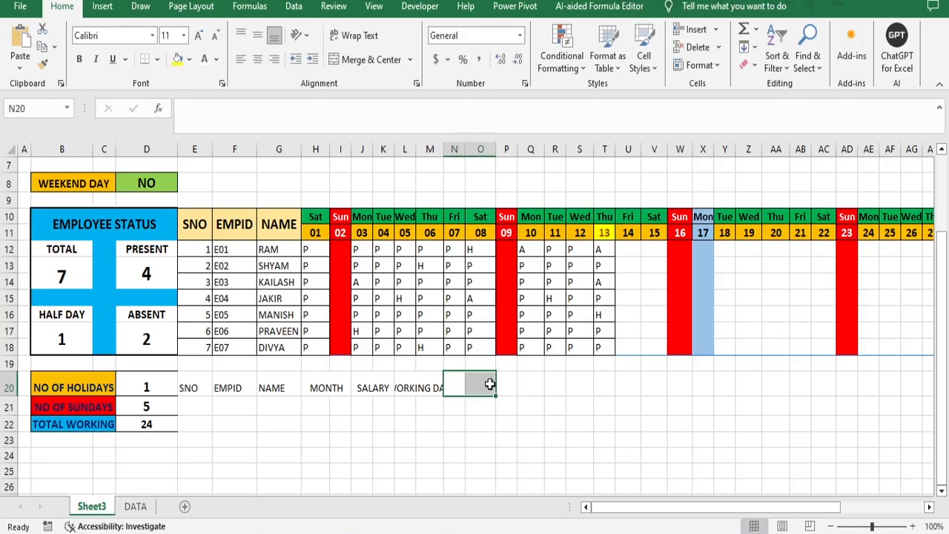
click(383, 62)
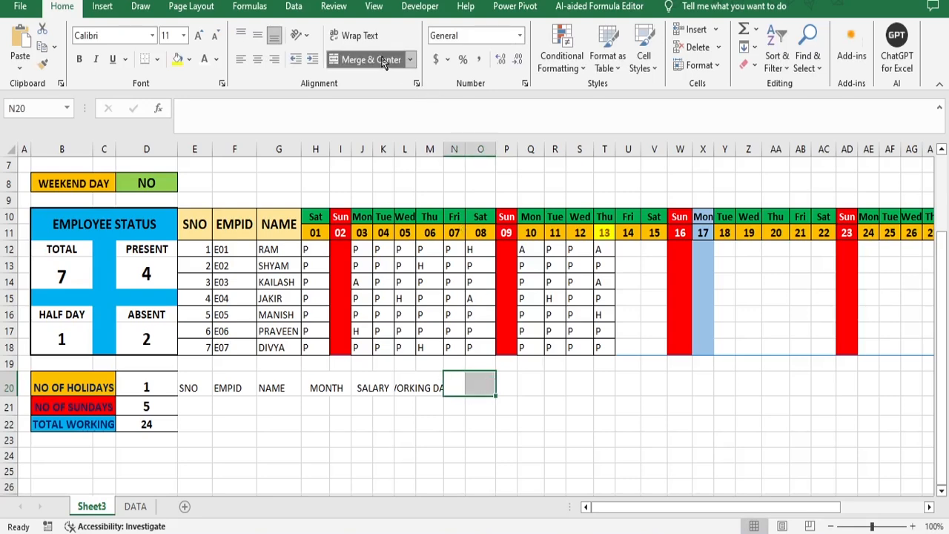
double_click(456, 385)
text(PER D)
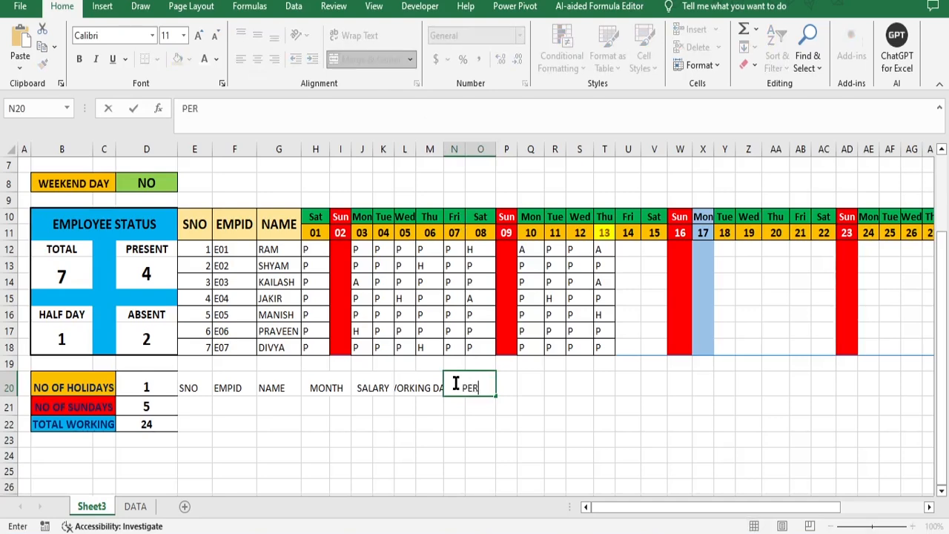
key(BackSpace)
text(DAY)
click(507, 401)
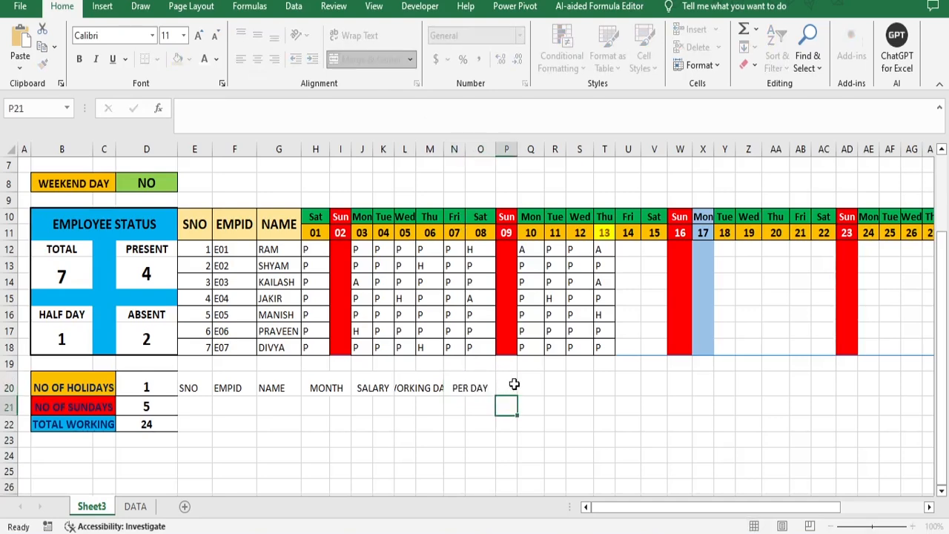
Step: Merge and center P20:Q20 and enter the header PRESENT
drag(512, 380, 521, 380)
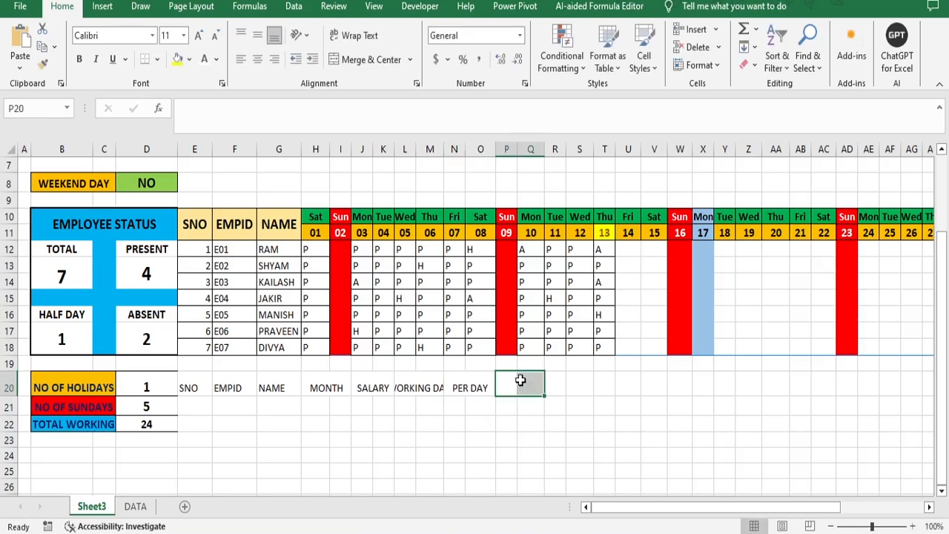
click(391, 60)
text(P)
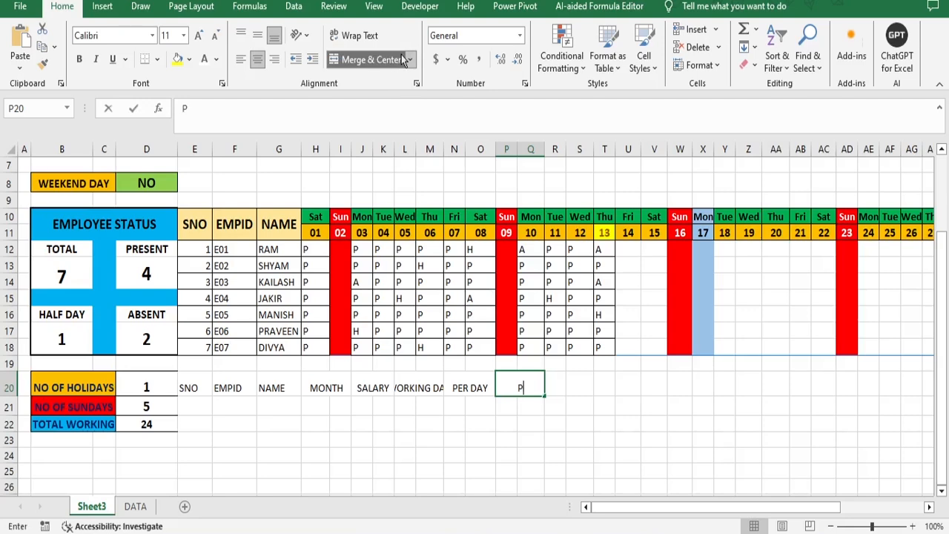
text(RESE)
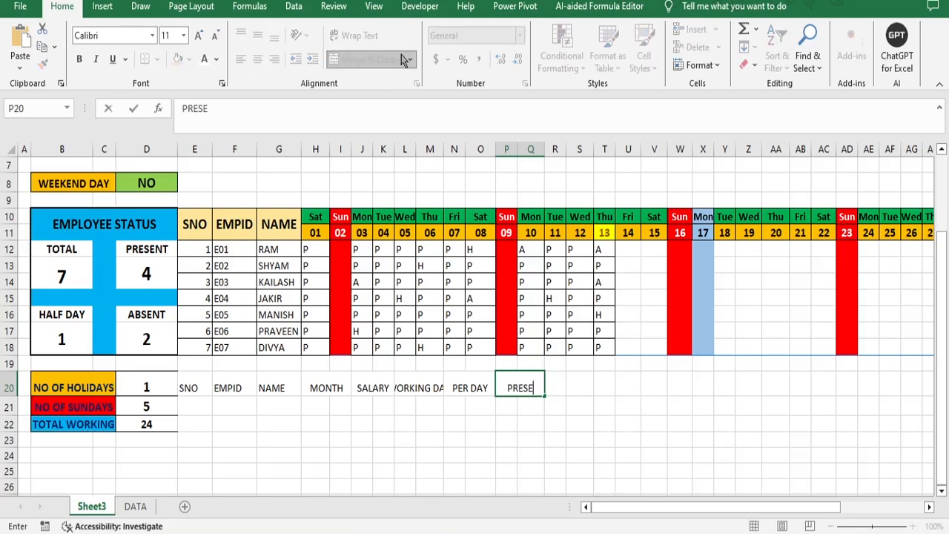
text(NT)
click(563, 388)
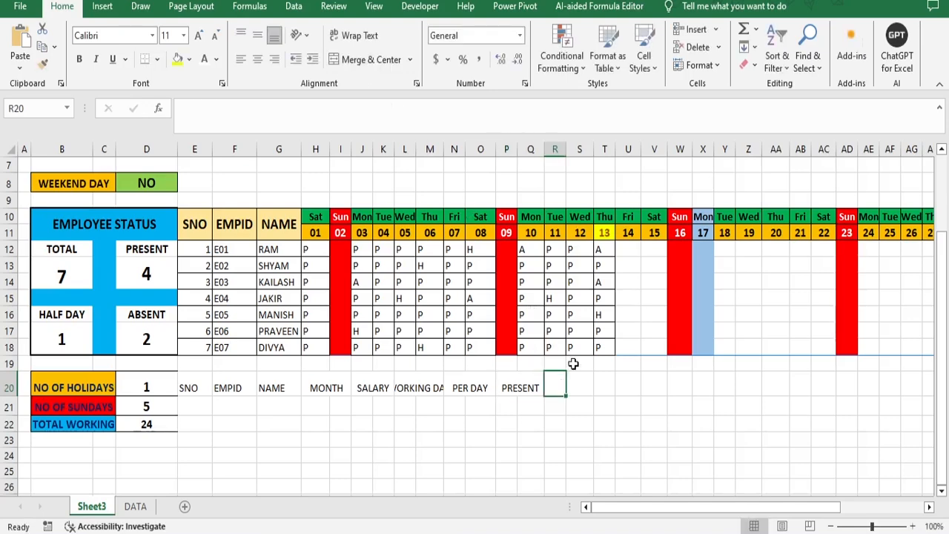
Step: Merge and center R20:S20 and enter the header HALF DAY
click(599, 401)
drag(562, 386, 583, 386)
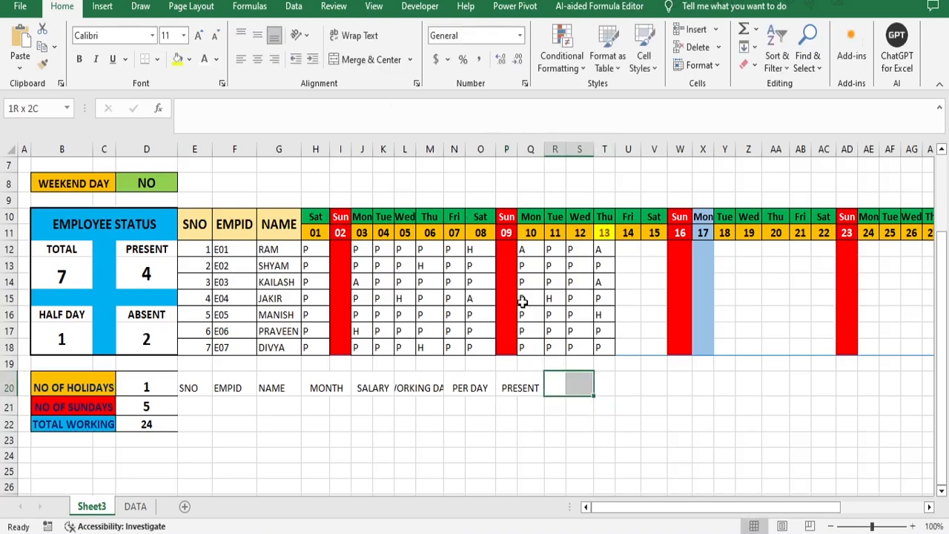
click(365, 61)
text(H)
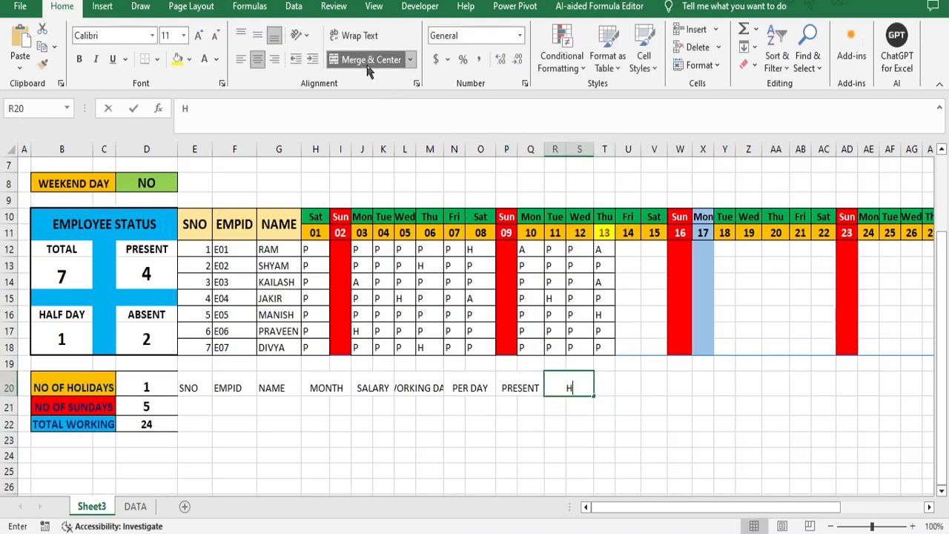
text(ALF)
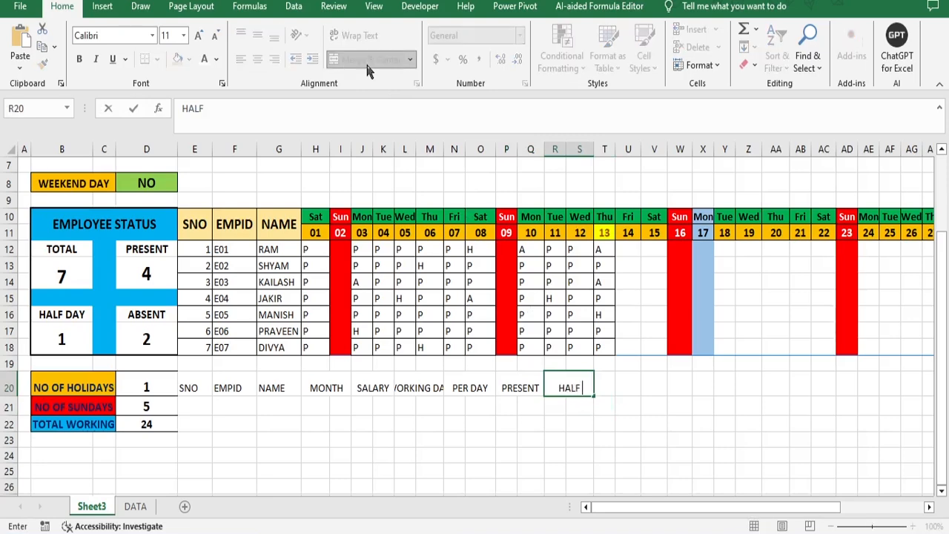
text( DAY)
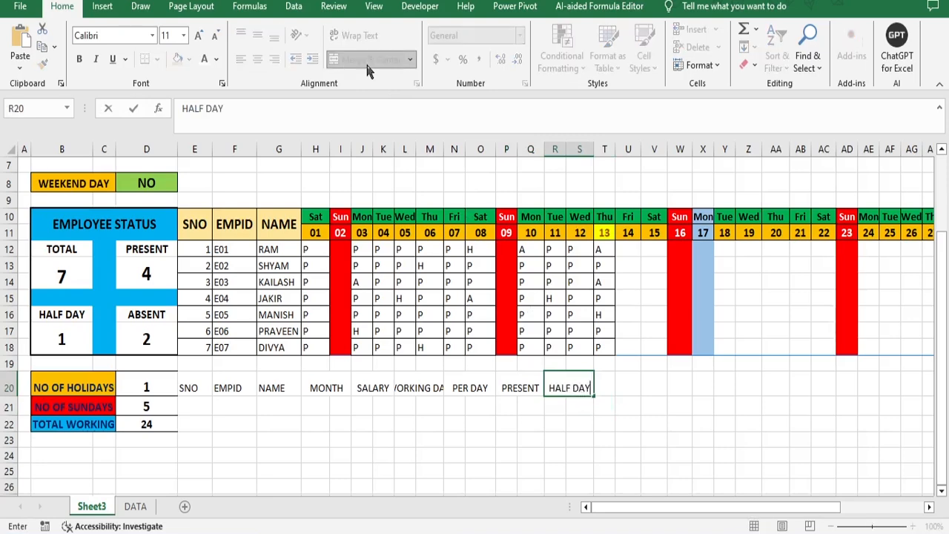
click(617, 382)
Step: Merge and center T20:U20 and enter the header TOTAL PRESENT
drag(605, 383, 625, 384)
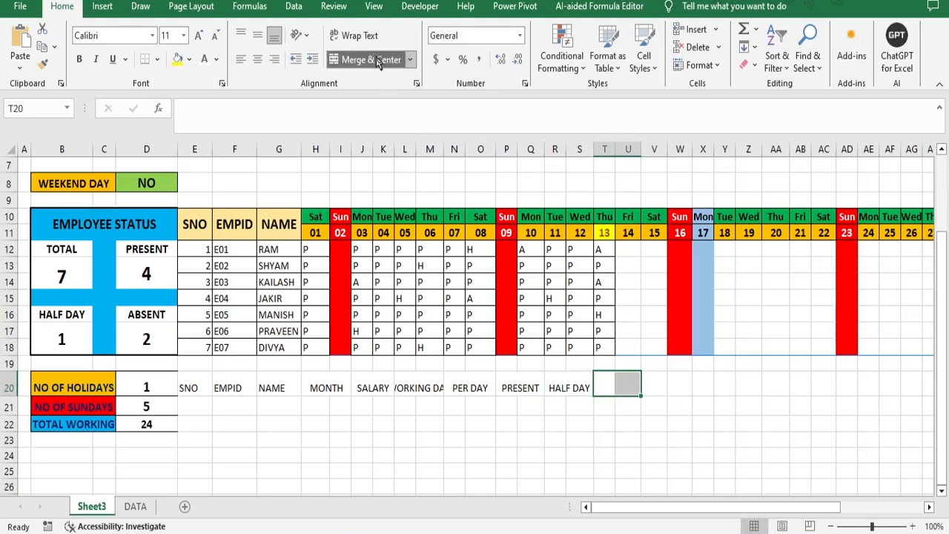
click(356, 60)
double_click(610, 381)
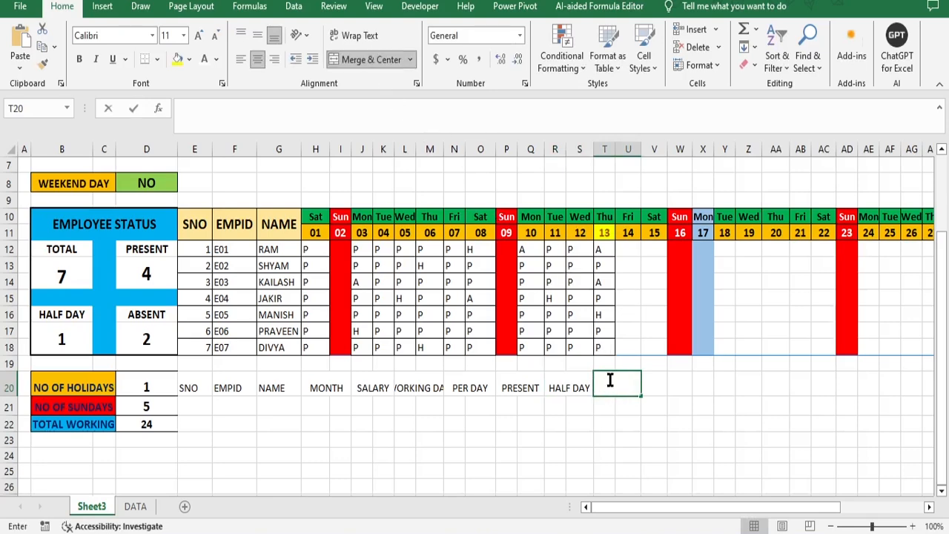
text(TAT)
key(BackSpace)
key(BackSpace)
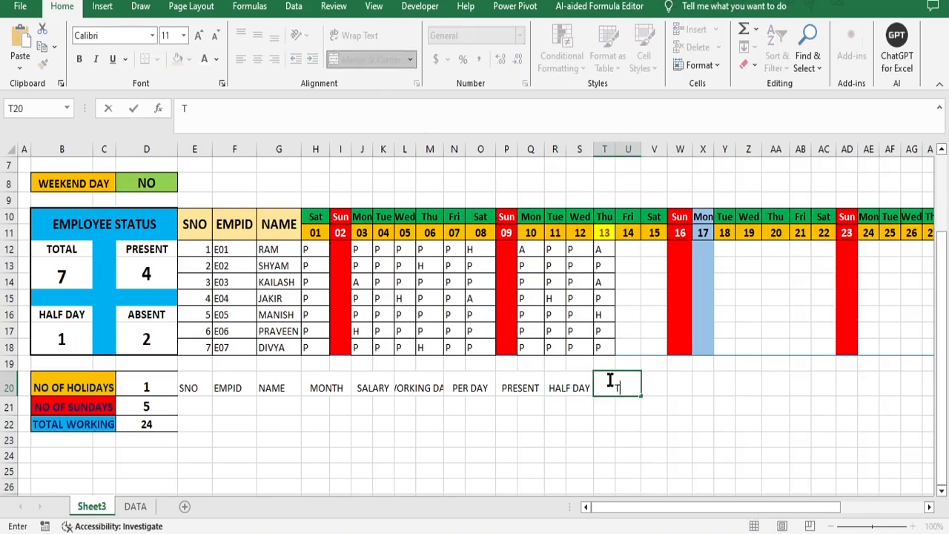
text(OTAL PRESENT)
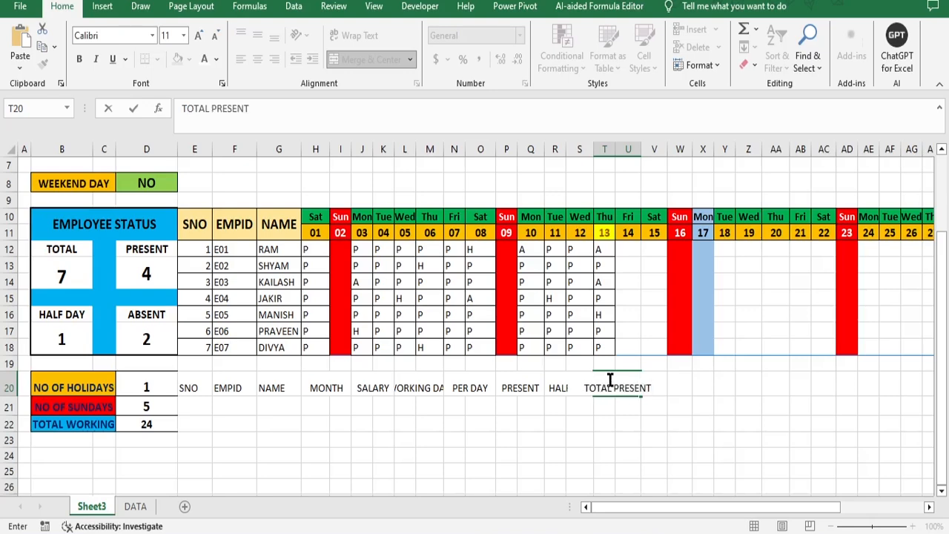
click(676, 407)
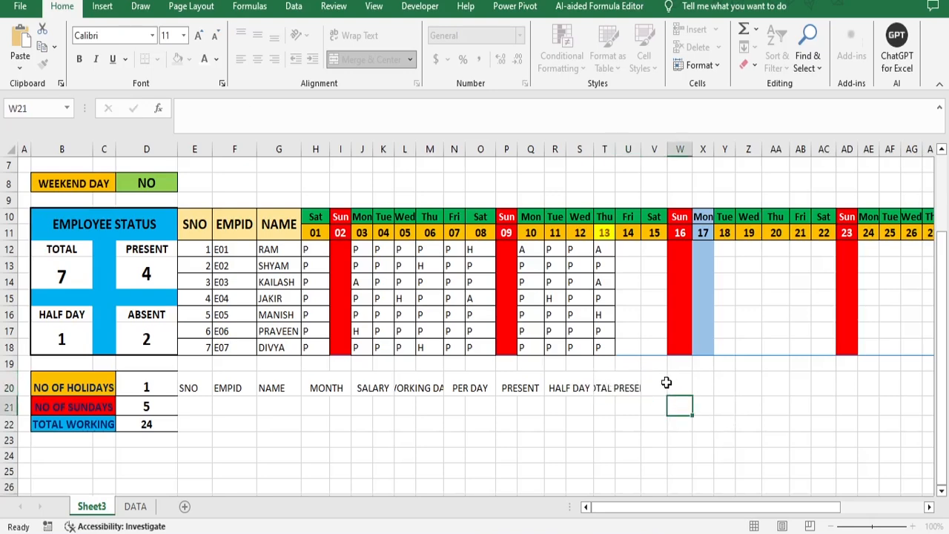
Step: Merge and center V20:W20 and enter the header ABSENT
click(675, 384)
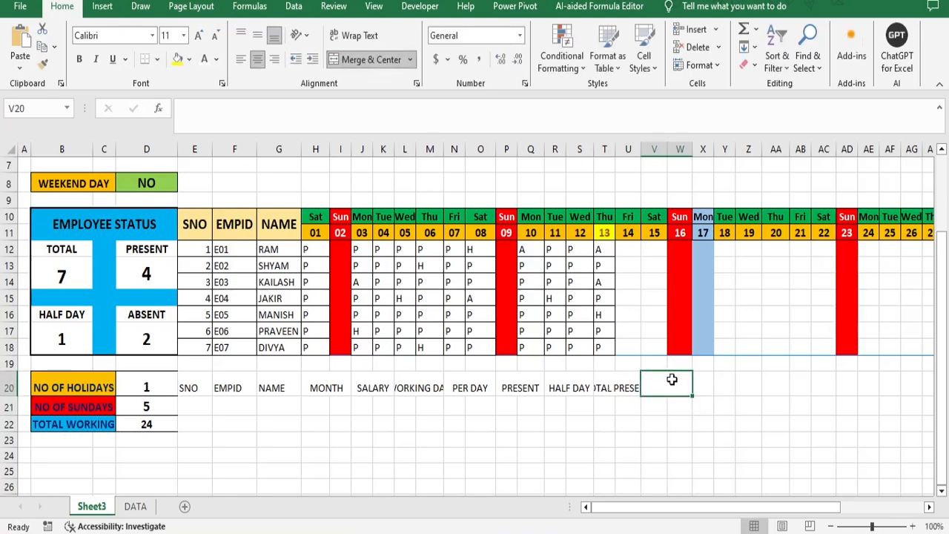
text(ABSENT)
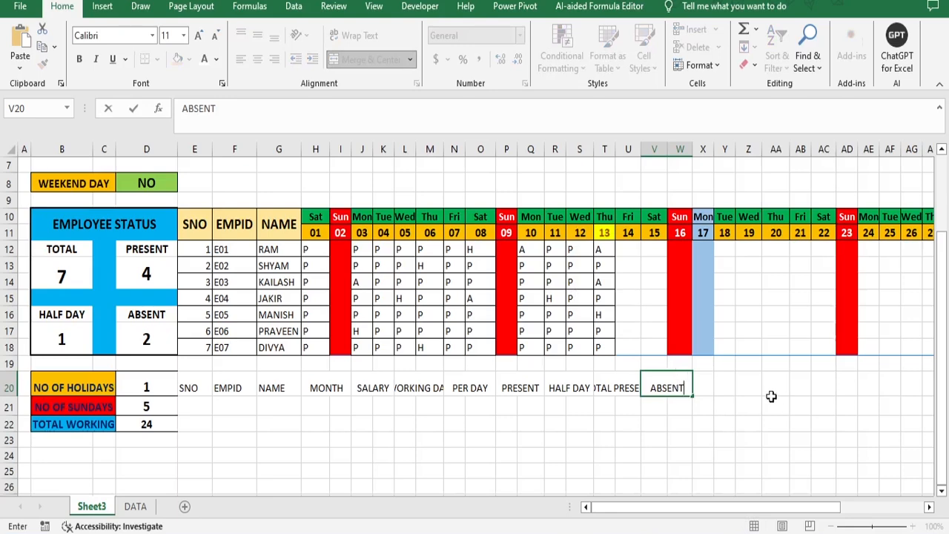
click(740, 391)
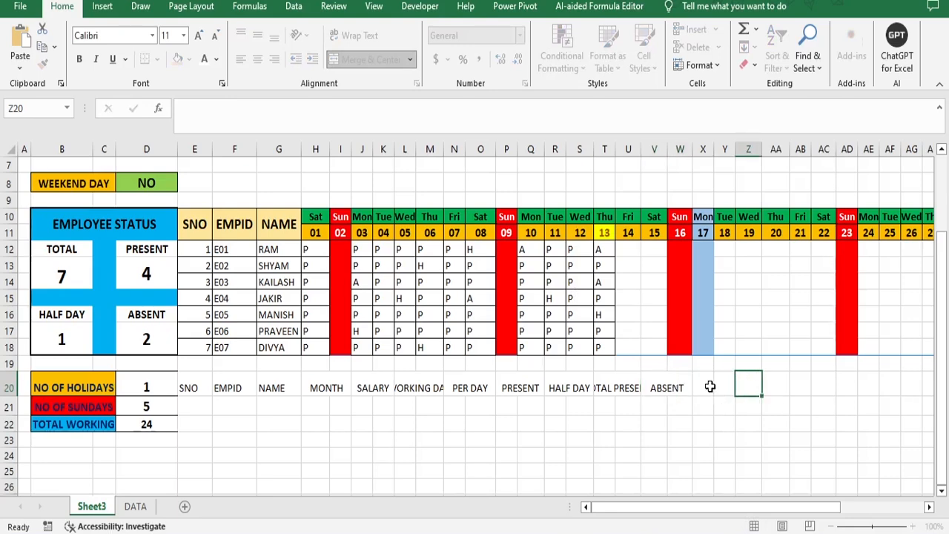
Step: Merge and center X20:Y20 and enter the header TOTAL SALARY
click(709, 386)
drag(709, 386, 718, 384)
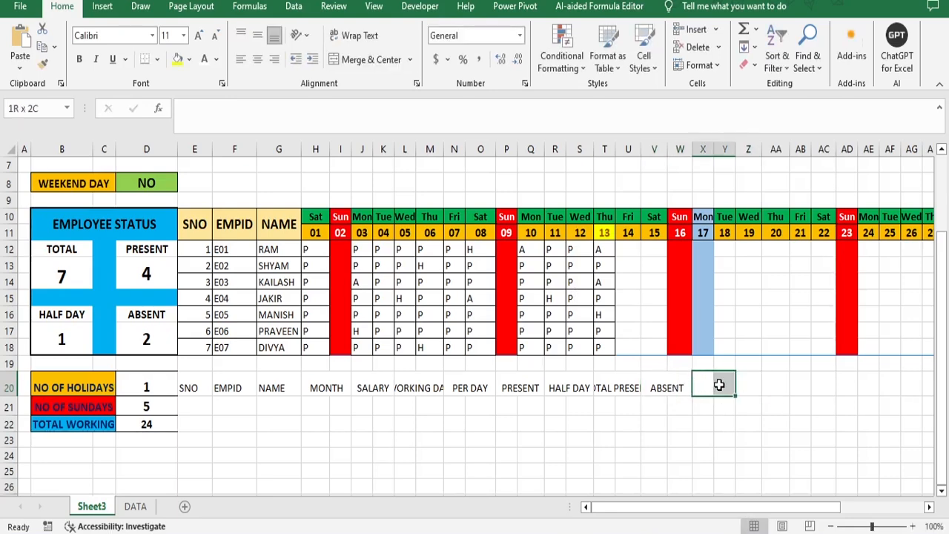
click(367, 60)
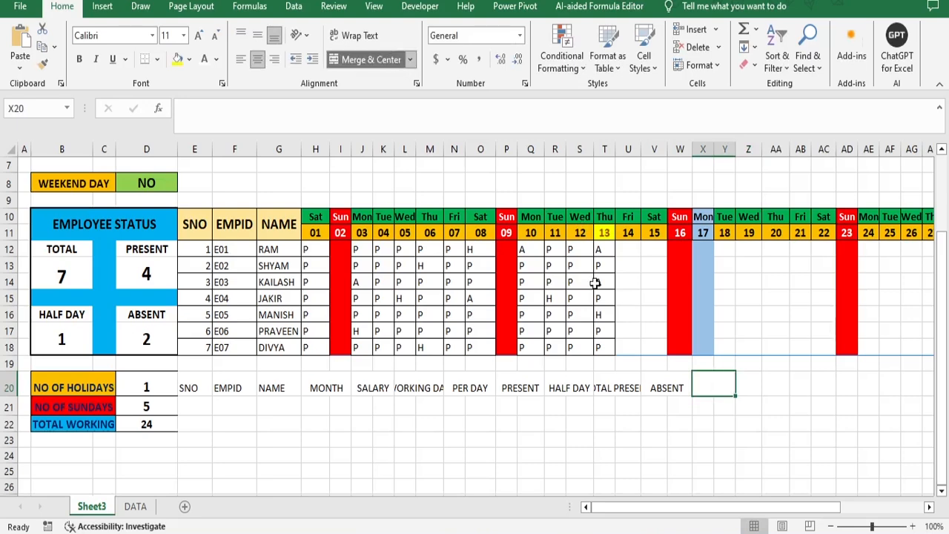
double_click(717, 384)
text(TOTAL SALARY)
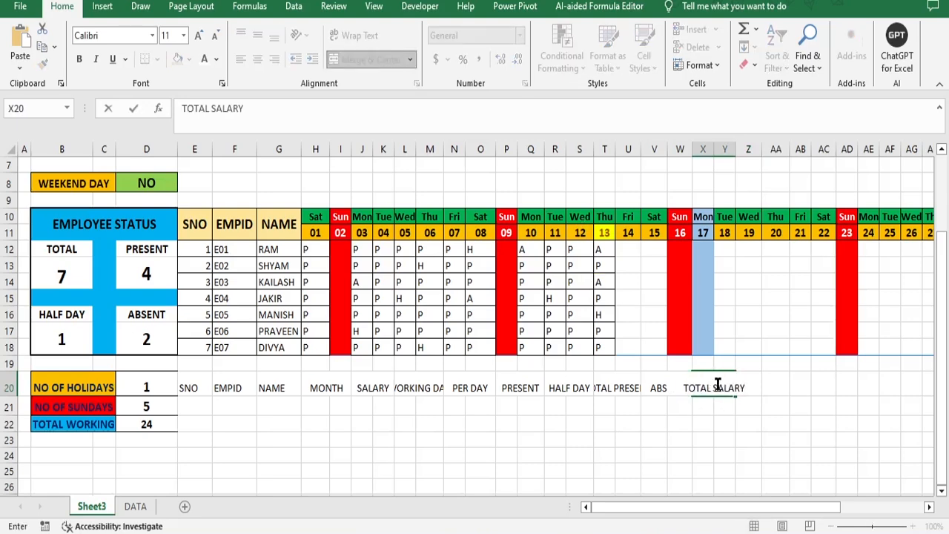
click(792, 420)
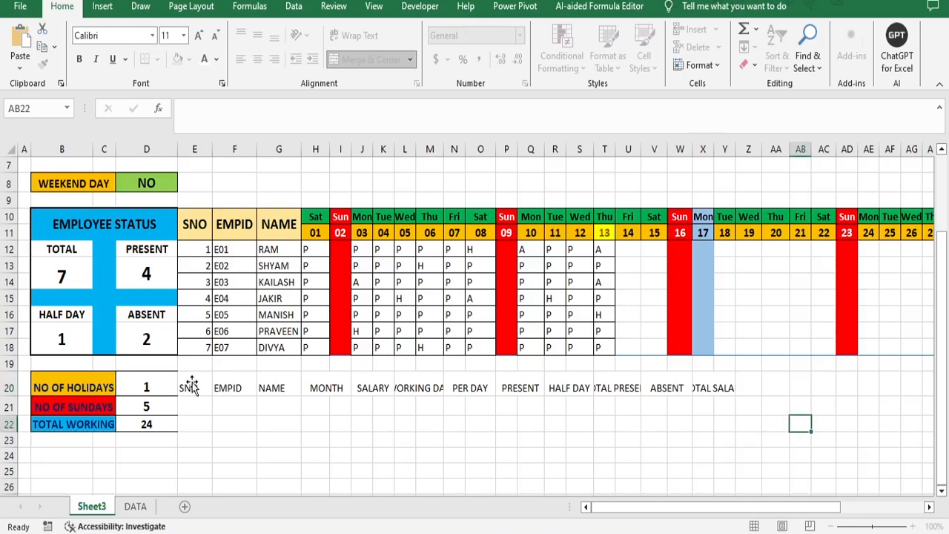
Step: Apply all borders with a blue line color to the header row E20:Y20
drag(191, 384, 723, 386)
click(157, 59)
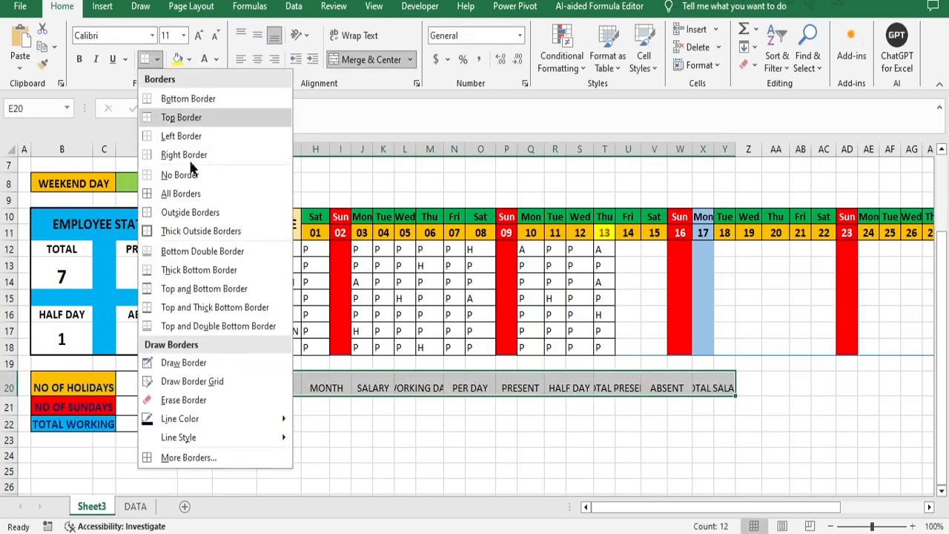
click(185, 192)
click(157, 59)
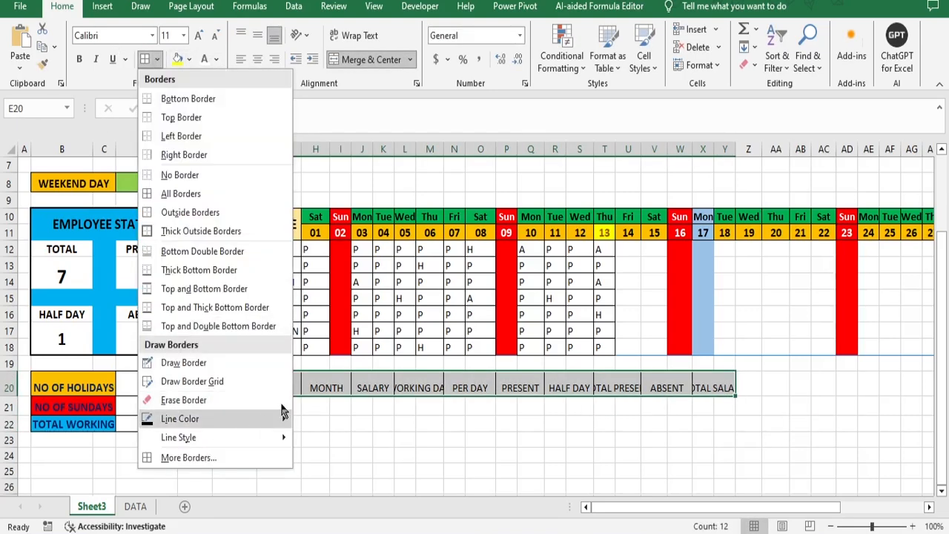
mouse_move(281, 422)
click(394, 496)
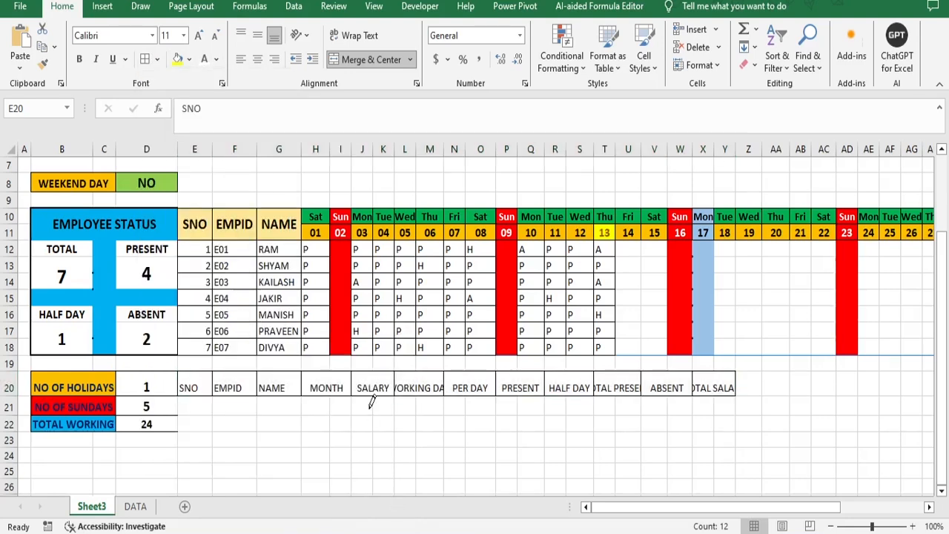
click(156, 59)
mouse_move(281, 421)
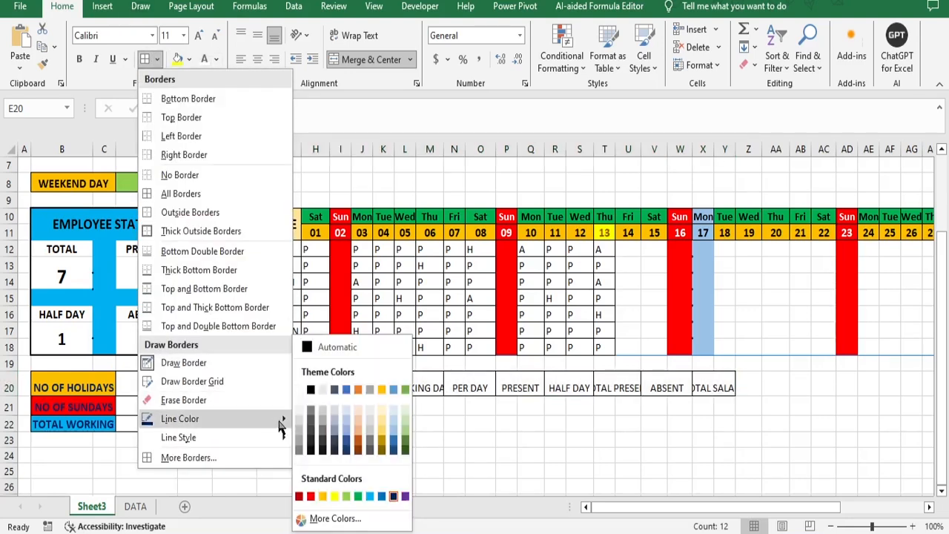
click(375, 499)
drag(238, 389, 726, 381)
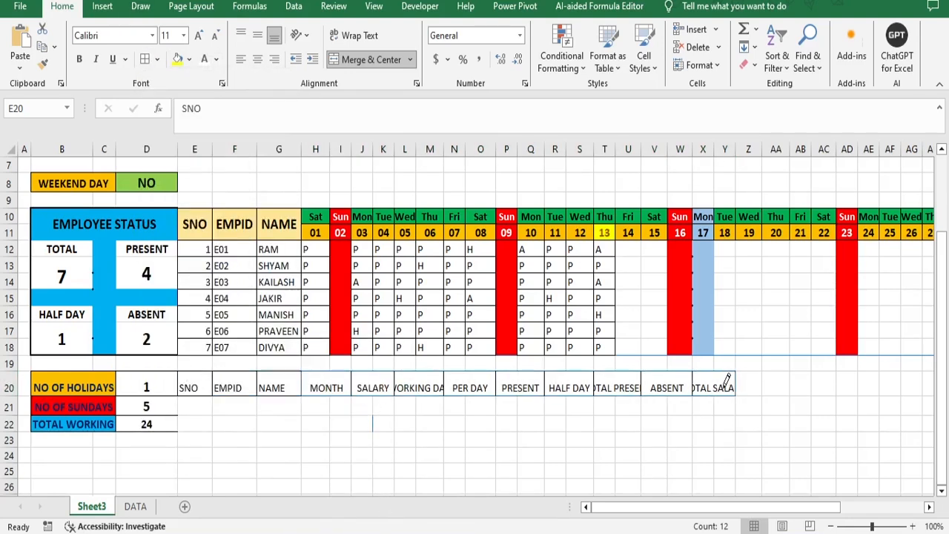
click(145, 60)
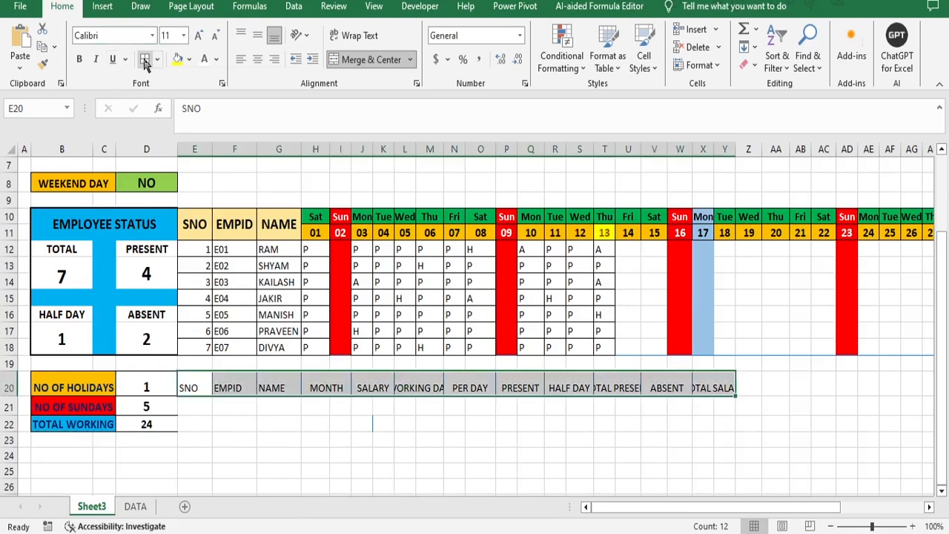
click(383, 407)
Step: Number the rows 1 to 7 in the SNO column, E21:E27
scroll(240, 409, down, 1)
click(197, 353)
text(1)
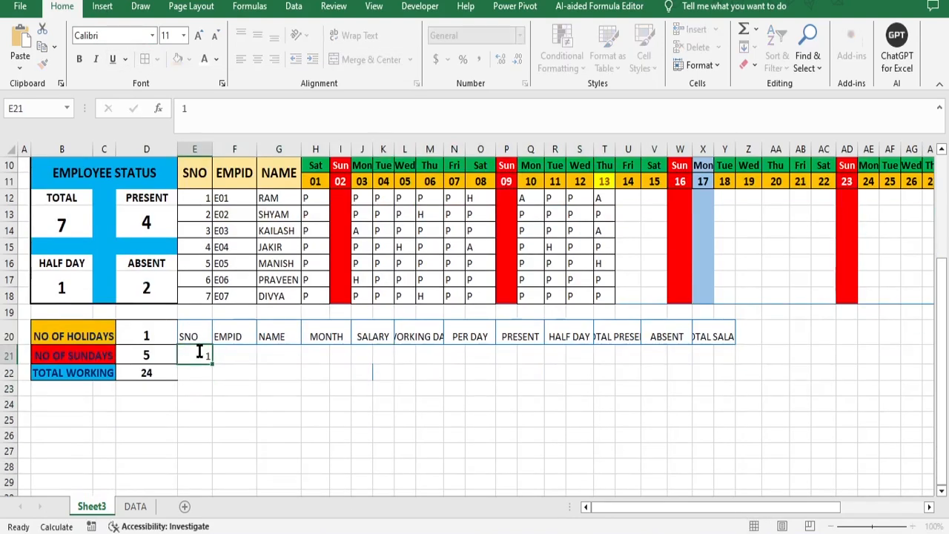
key(Return)
text(2)
drag(197, 354, 215, 452)
Step: Copy the employee IDs and names from the attendance table into F21:G27 of the salary table
drag(230, 199, 245, 295)
key(ctrl+c)
drag(236, 357, 243, 447)
key(ctrl+v)
drag(268, 199, 279, 295)
key(ctrl+c)
drag(271, 356, 276, 451)
key(ctrl+v)
Step: Apply all borders in blue to the whole salary table, E20:Y27
drag(191, 336, 732, 451)
click(145, 59)
click(912, 436)
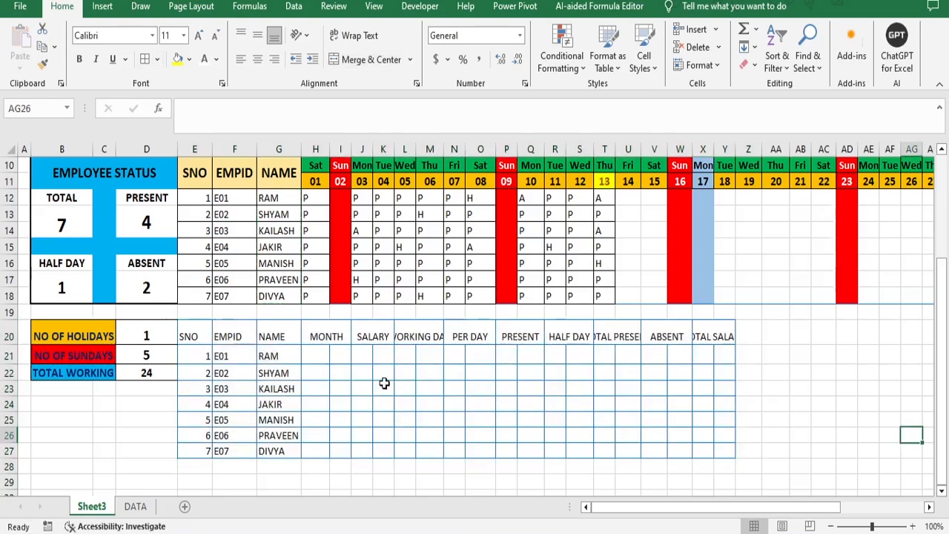
Step: Merge and center each row's cell pair under MONTH, SALARY and WORKING DAY in rows 21 to 27
mouse_move(319, 356)
mouse_down()
mouse_move(337, 388)
mouse_move(318, 450)
mouse_move(338, 451)
mouse_up()
click(354, 62)
drag(367, 356, 381, 357)
drag(371, 365, 378, 451)
click(352, 64)
drag(419, 376, 406, 450)
click(362, 65)
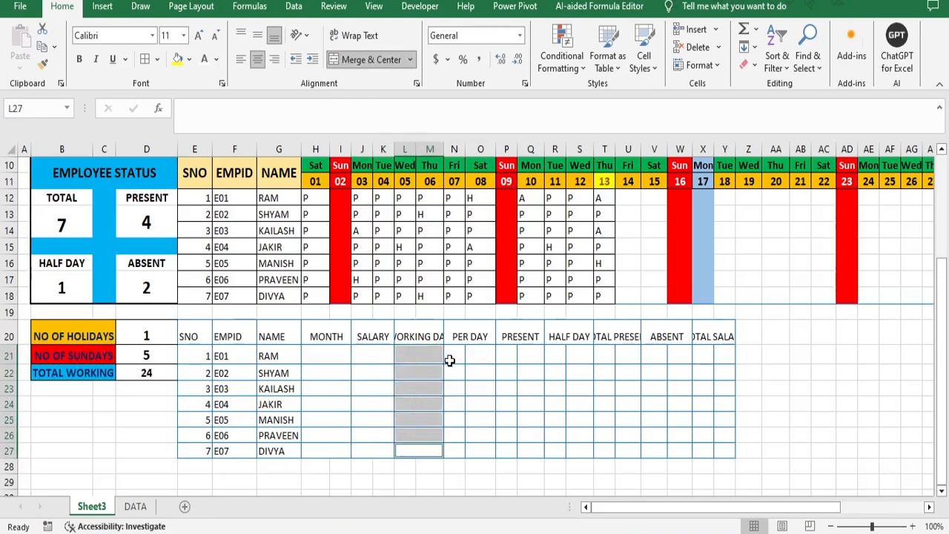
Step: Merge and center each row's cell pair under PER DAY and PRESENT in rows 21 to 27
drag(449, 360, 466, 449)
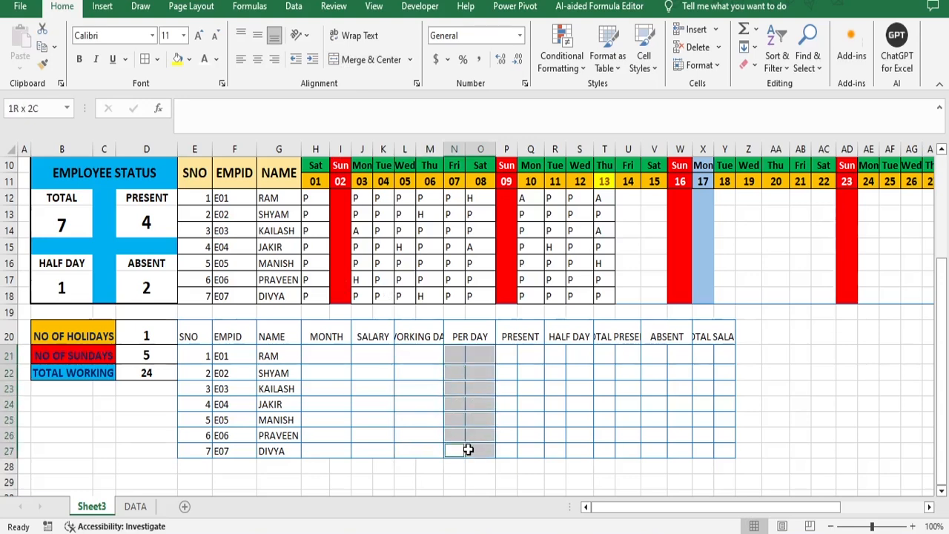
click(364, 59)
drag(508, 356, 519, 450)
click(368, 62)
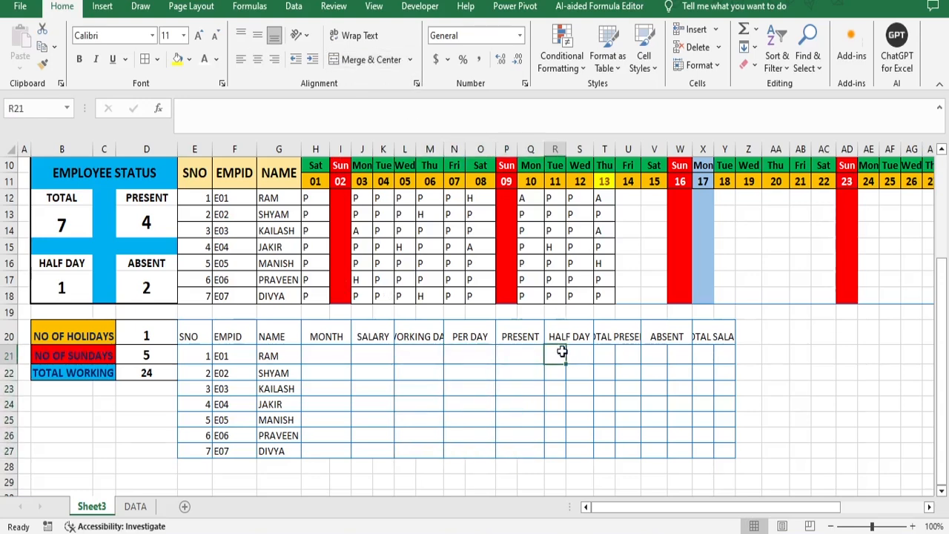
Step: Merge and center each row's cell pair under HALF DAY, TOTAL PRESENT, ABSENT and TOTAL SALARY in rows 21 to 27
drag(561, 354, 557, 450)
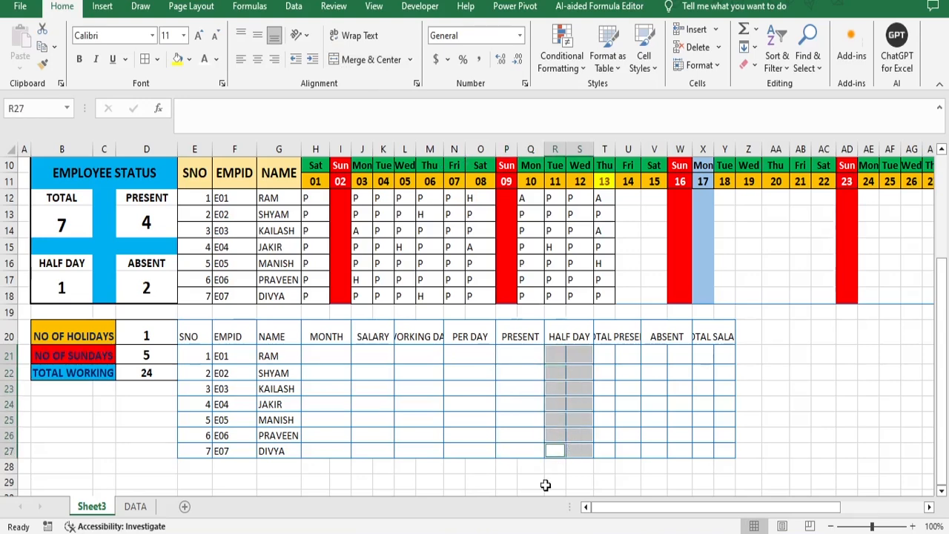
click(369, 60)
drag(604, 356, 618, 449)
click(369, 60)
drag(666, 353, 667, 451)
click(359, 59)
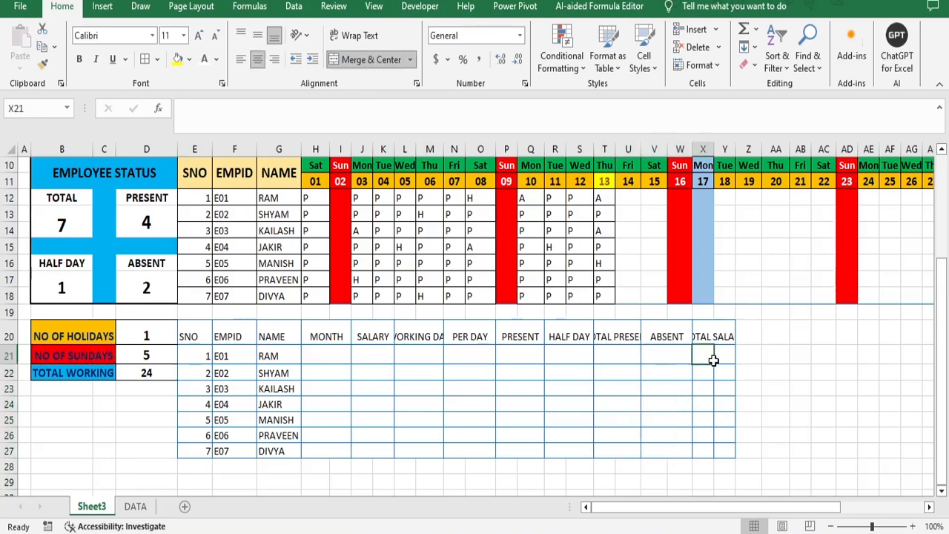
drag(716, 359, 719, 450)
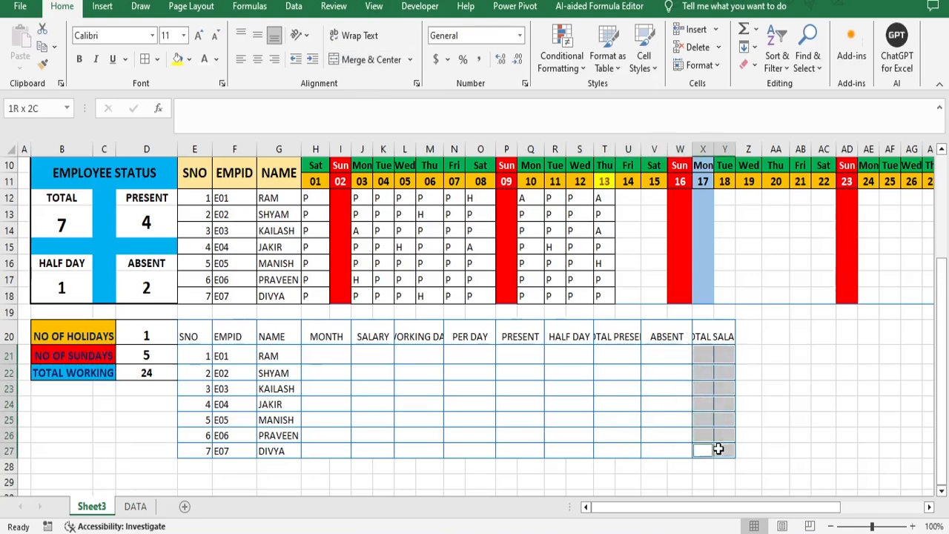
click(360, 59)
Step: Make the salary table's header row, E20:Y20, bold with font size 12
drag(188, 335, 711, 337)
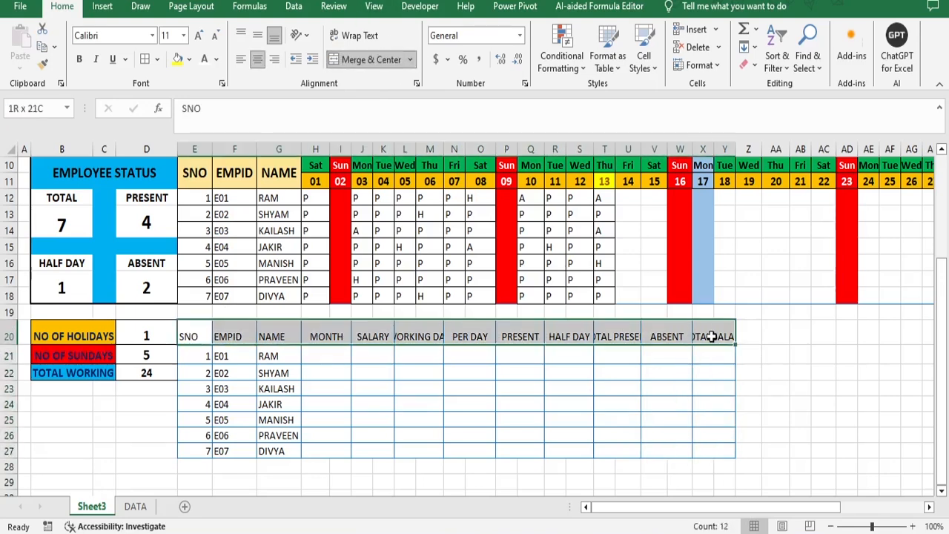
click(80, 59)
click(197, 35)
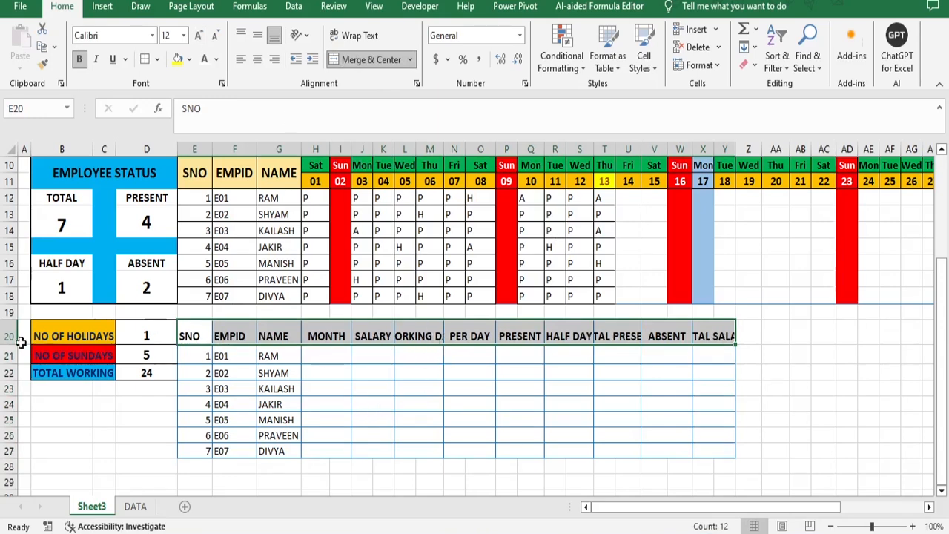
Step: Increase the height of row 20 and middle-align the salary table's headers vertically
drag(11, 345, 12, 359)
click(414, 334)
click(258, 36)
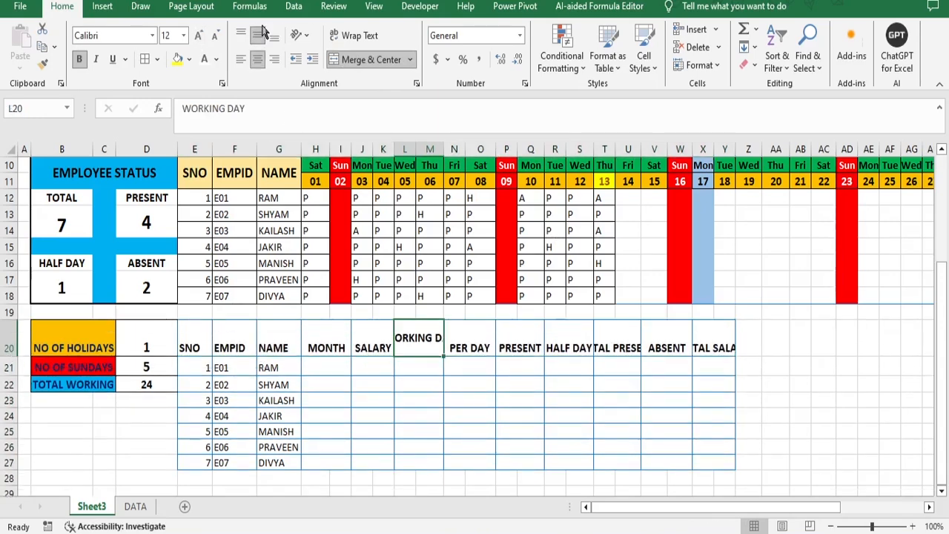
drag(184, 337, 713, 341)
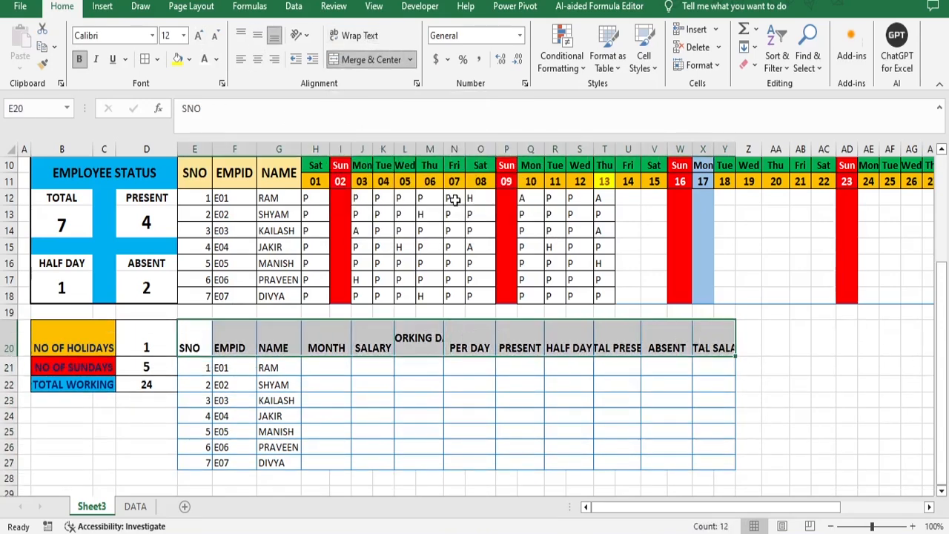
click(258, 37)
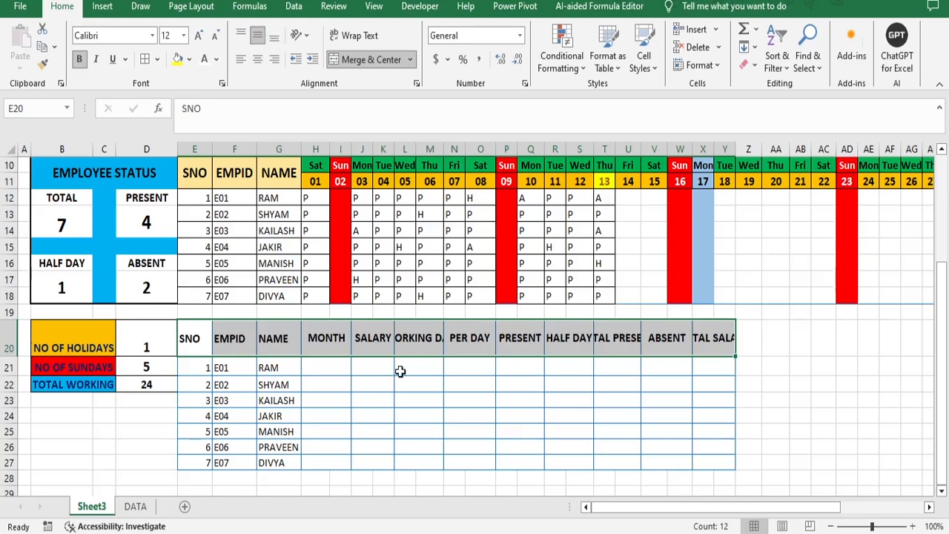
Step: Open the text orientation options for the TOTAL SALARY header in X20
click(718, 338)
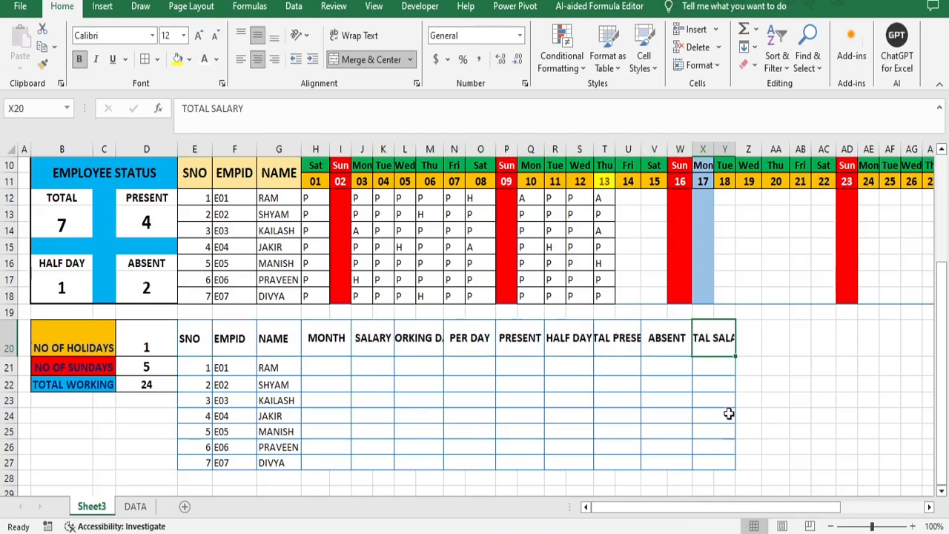
click(305, 37)
click(303, 36)
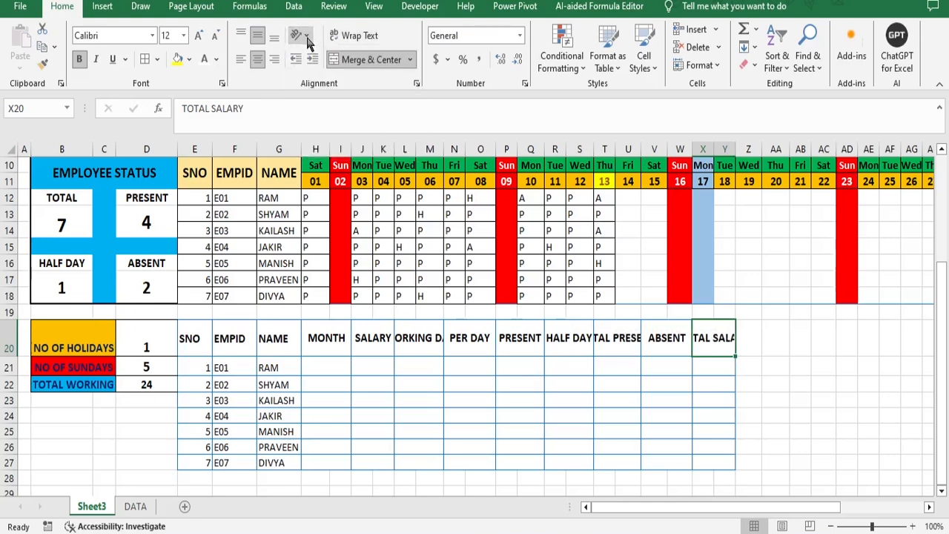
Step: Wrap the TOTAL SALARY, TOTAL PRESENT and WORKING DAY headers in row 20 and widen column M slightly to fit WORKING DAY
click(367, 39)
click(617, 338)
click(362, 35)
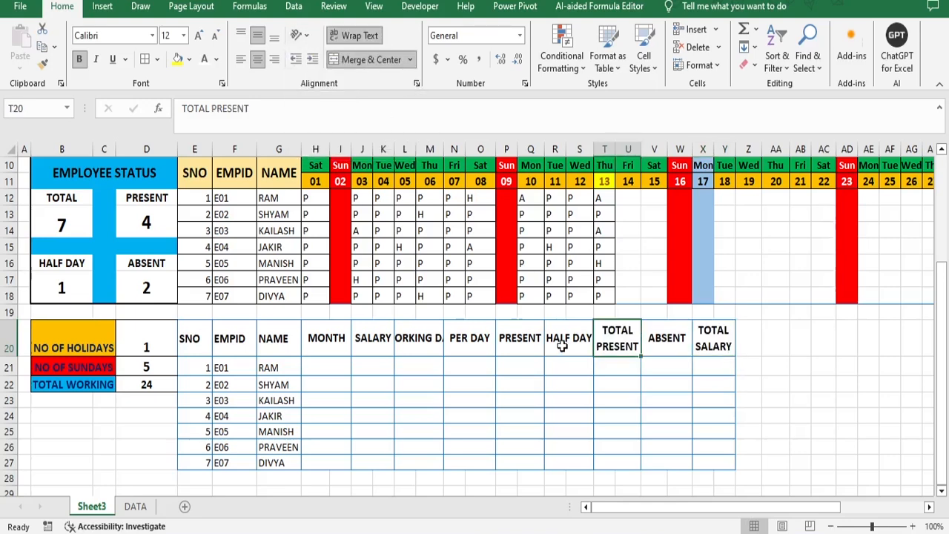
click(419, 338)
click(359, 36)
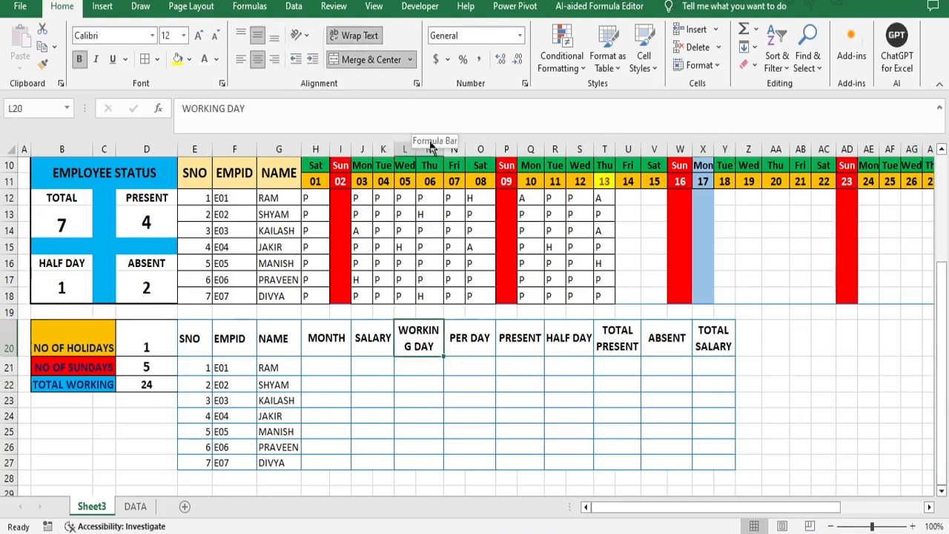
drag(443, 149, 446, 149)
click(898, 415)
Step: Fill the salary table's header row, from SNO to TOTAL SALARY, with green and set its font colour
drag(189, 339, 734, 339)
click(189, 60)
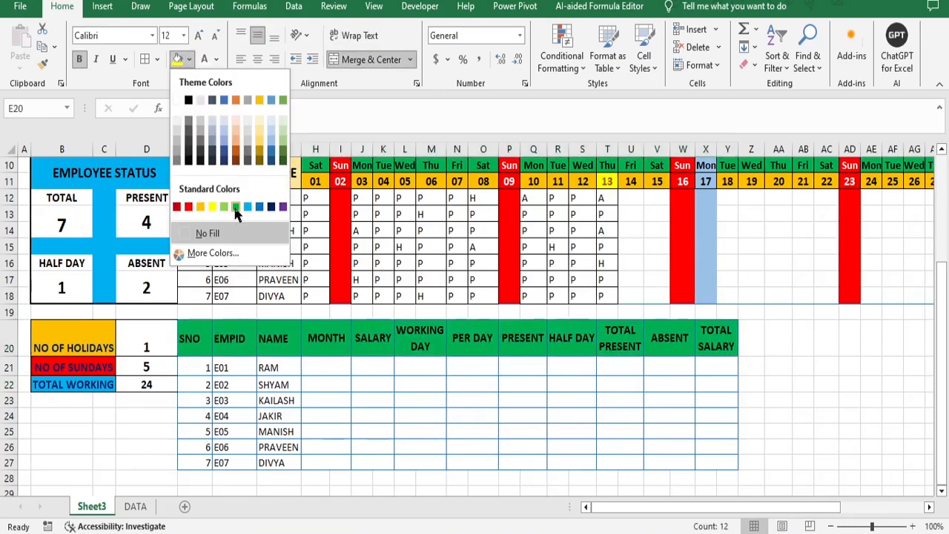
click(238, 211)
click(215, 59)
click(226, 79)
click(844, 445)
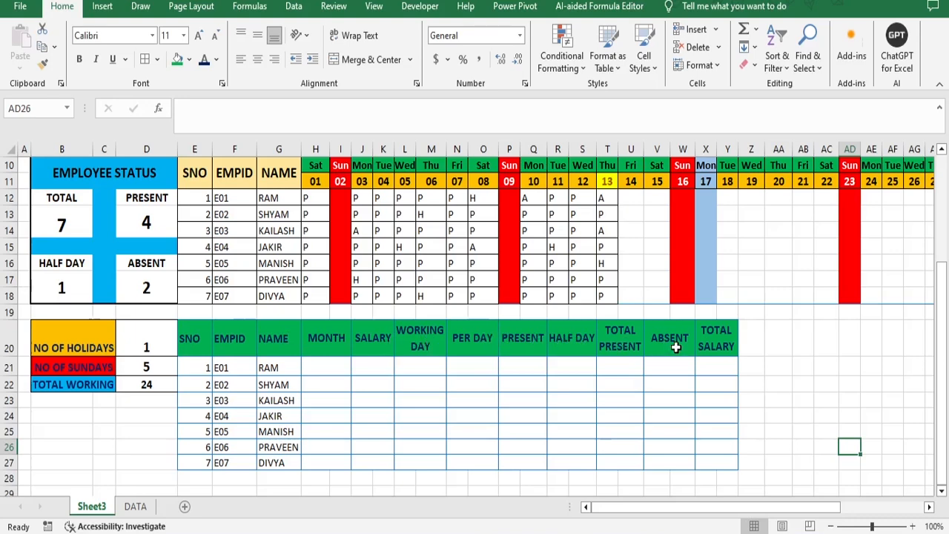
Step: Link the first MONTH cell H21 to the selected month with =$D$4 and copy the formula down to row 27
click(331, 367)
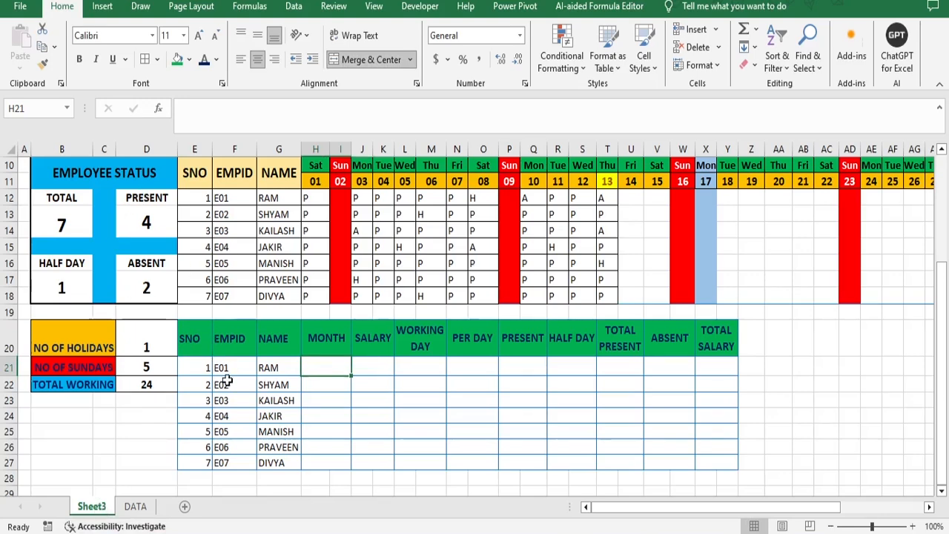
scroll(222, 378, up, 2)
click(148, 166)
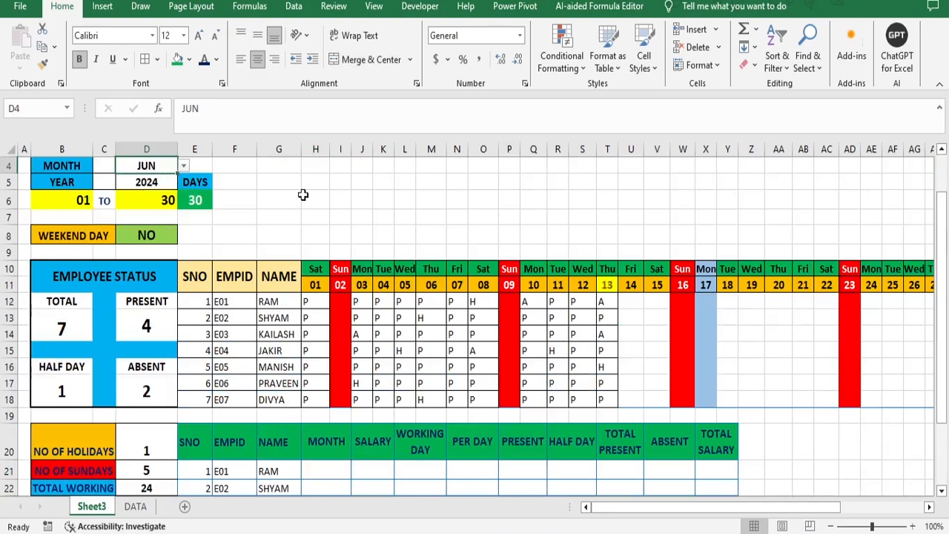
click(429, 182)
scroll(315, 372, down, 2)
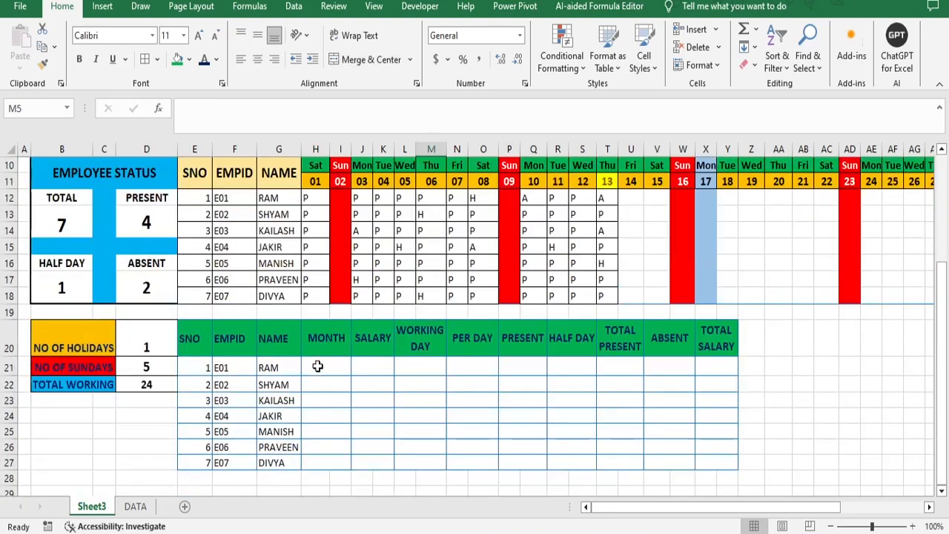
click(318, 367)
text(=)
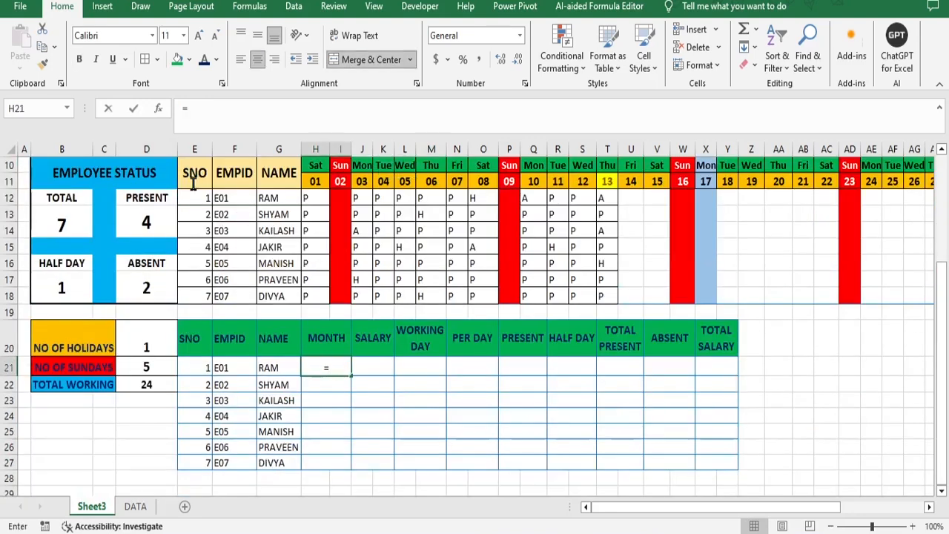
scroll(125, 166, up, 3)
click(146, 212)
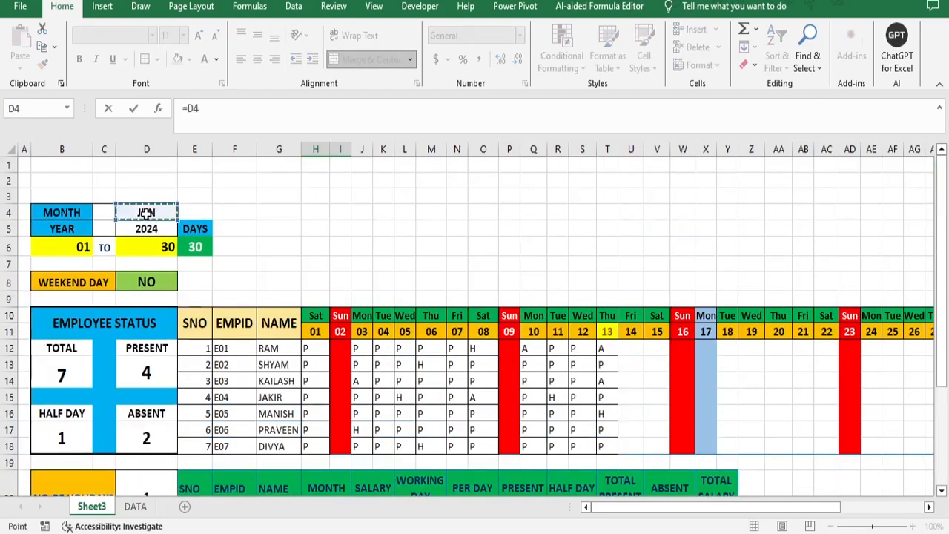
click(197, 109)
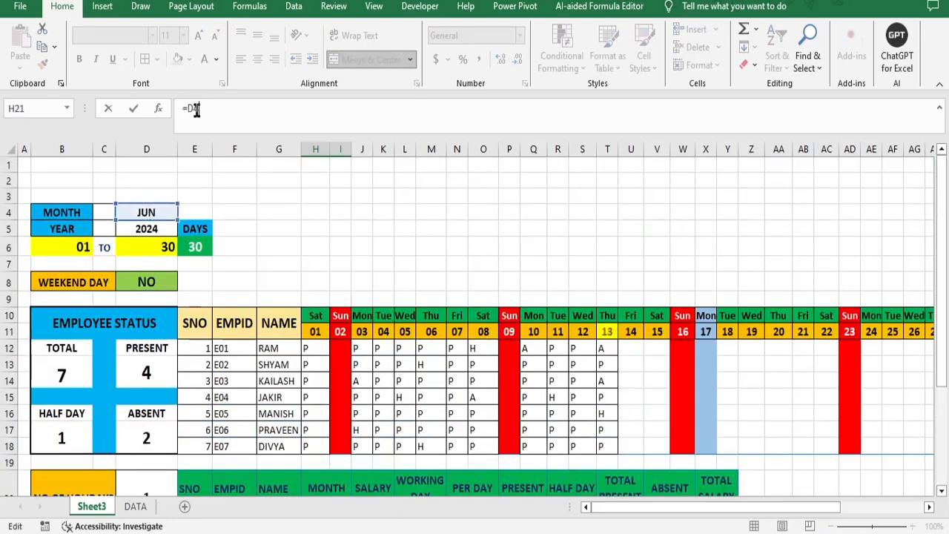
scroll(197, 109, down, 4)
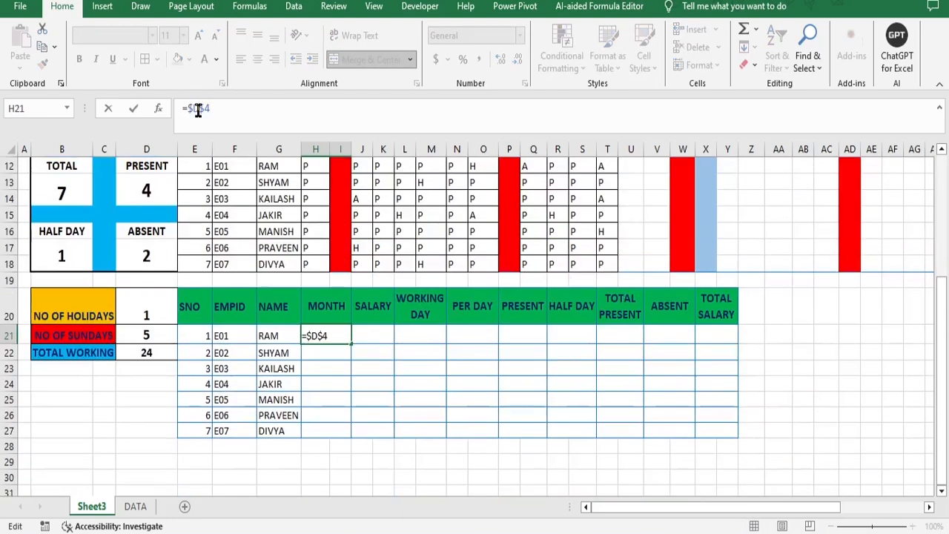
key(Return)
click(332, 338)
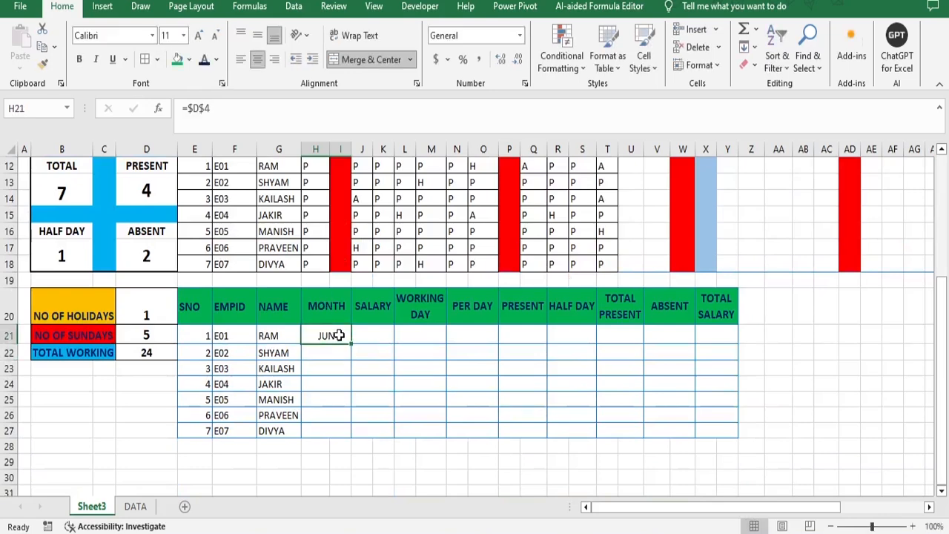
drag(352, 344, 350, 438)
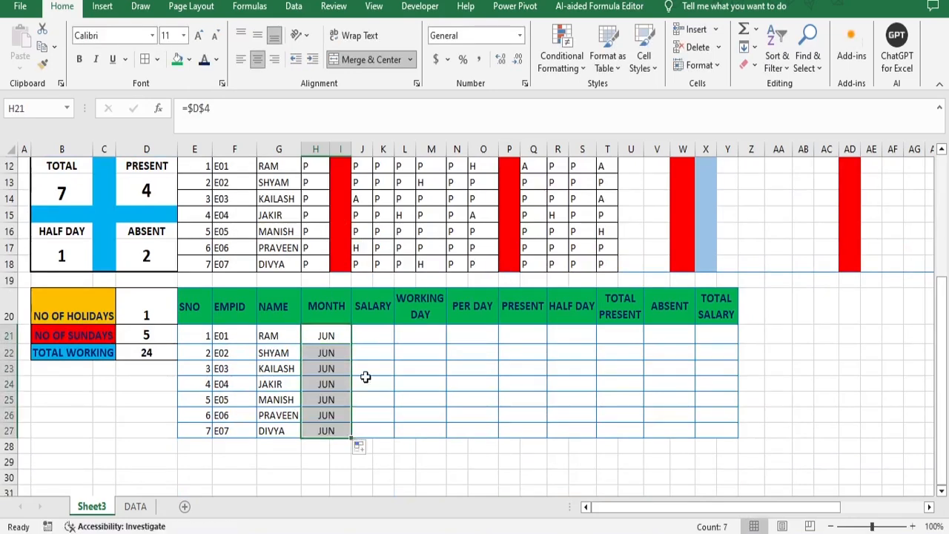
Step: Link the first WORKING DAY cell L21 to the total working days with =$D$22 and copy it down to row 27
click(423, 337)
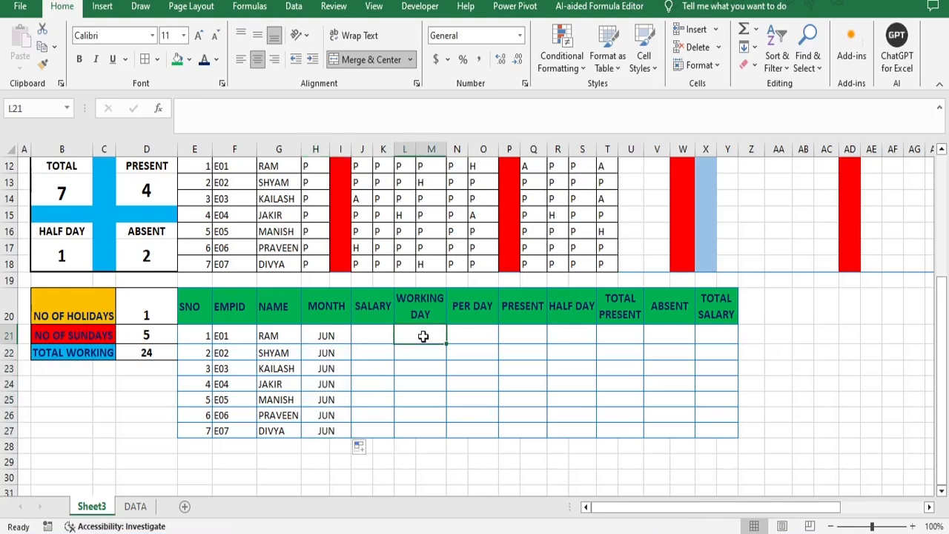
text(=)
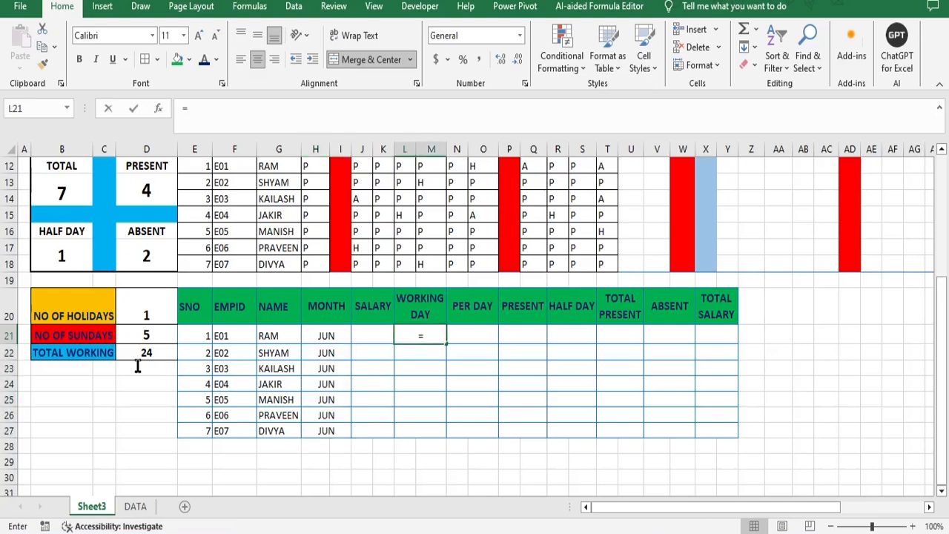
click(147, 353)
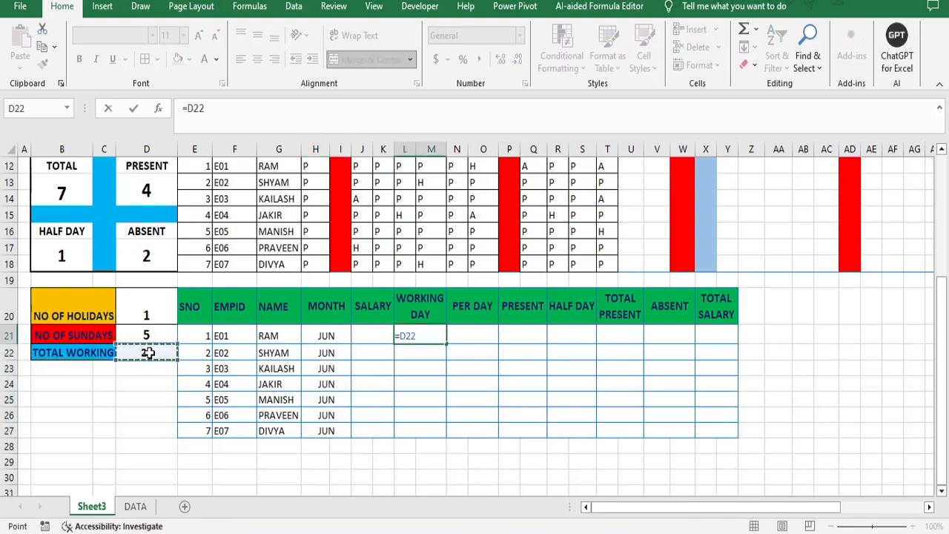
key(F4)
key(Return)
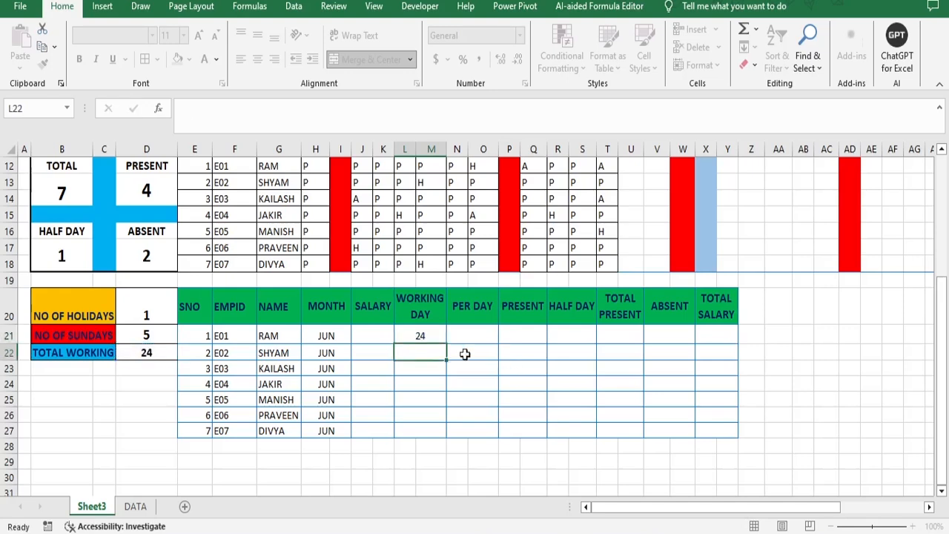
click(437, 338)
drag(447, 345, 449, 436)
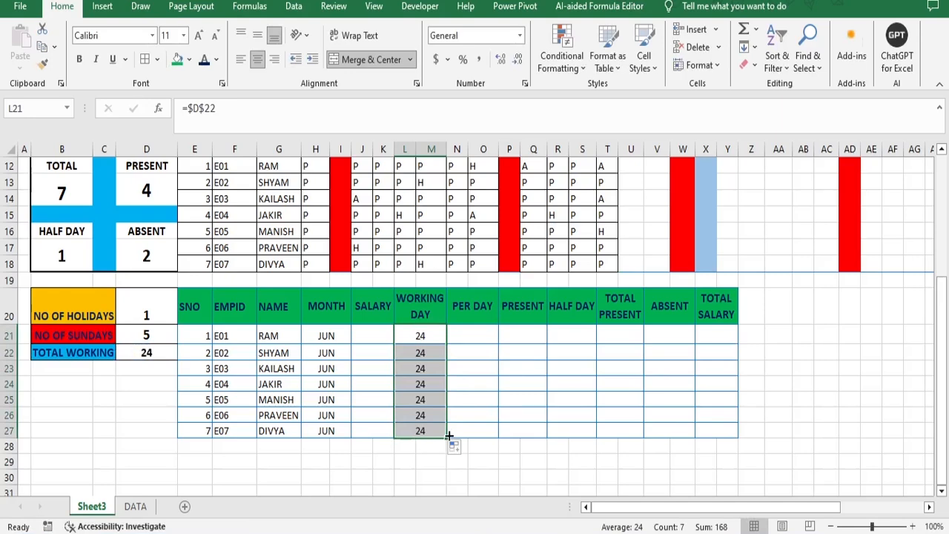
Step: Enter the SALARY values 40000, 35000, 30000 and 25000 for the first four employees in rows 21 to 24
click(370, 336)
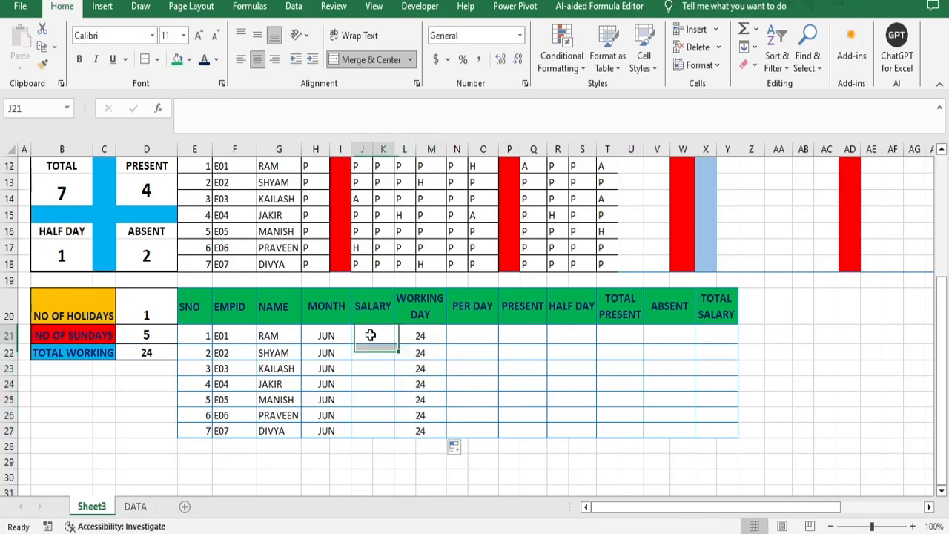
text(4)
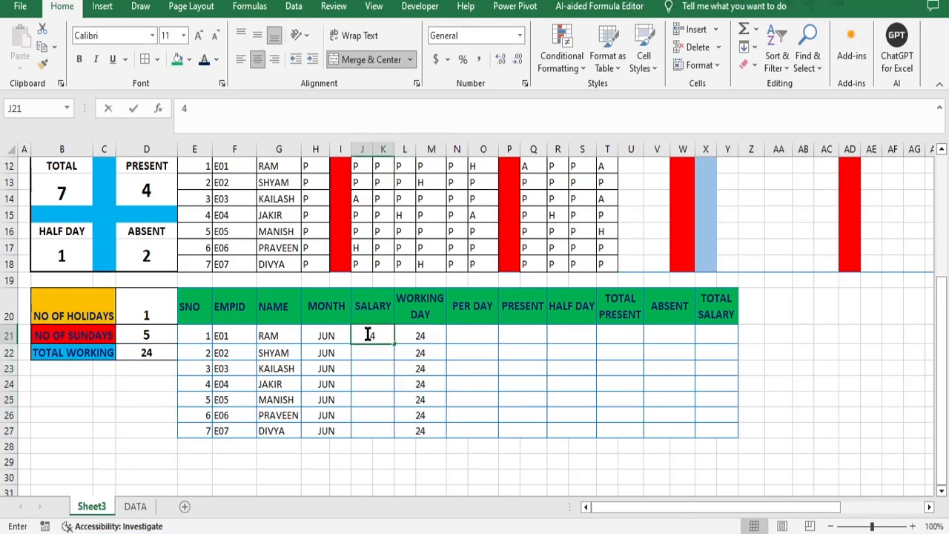
text(0000)
key(Return)
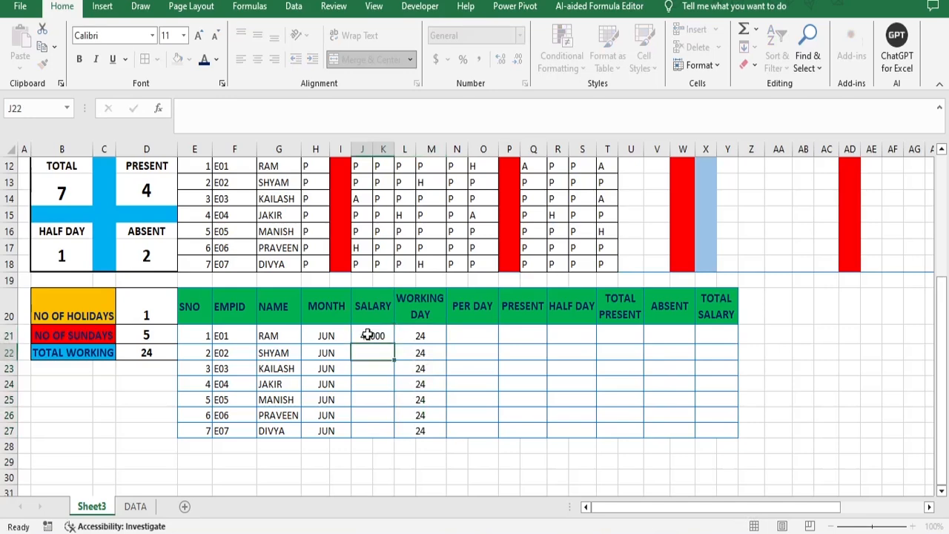
text(35000)
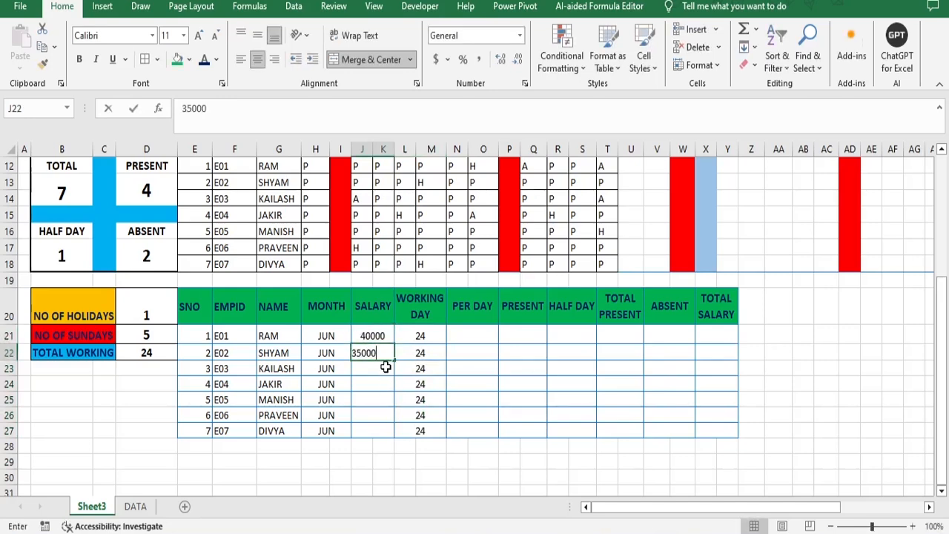
key(Return)
text(30000)
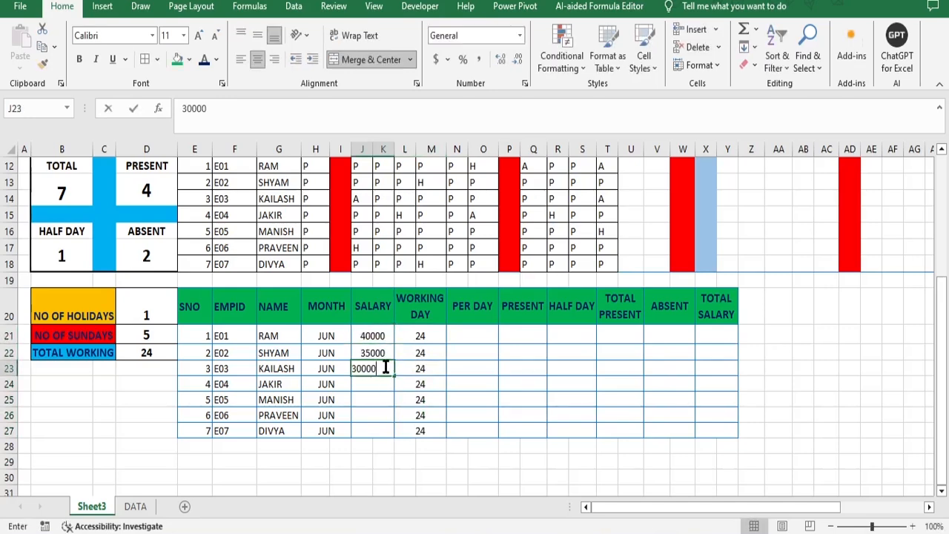
key(Return)
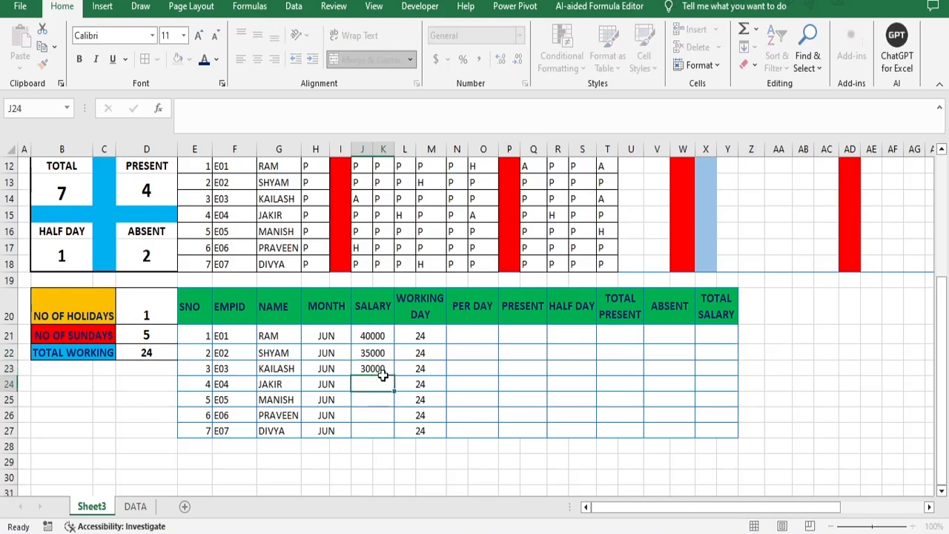
text(250)
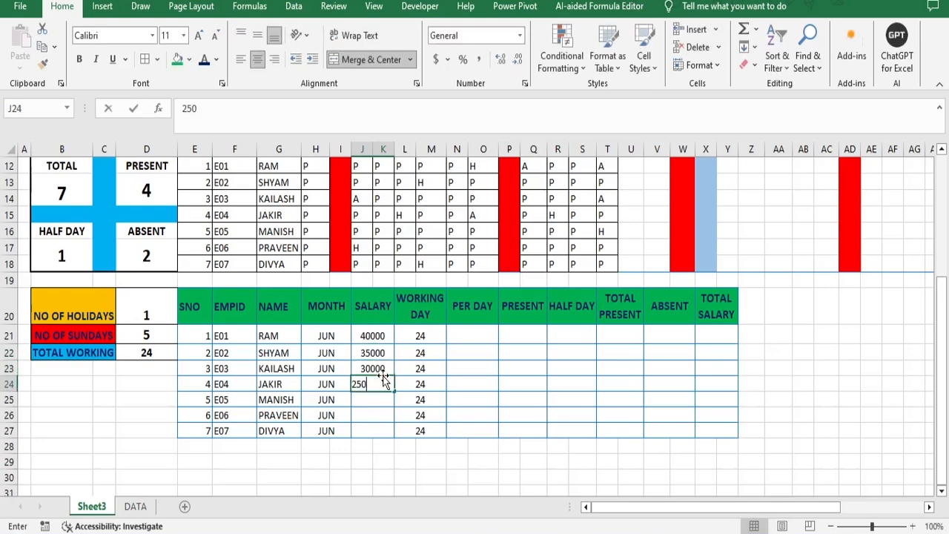
text(00)
key(Return)
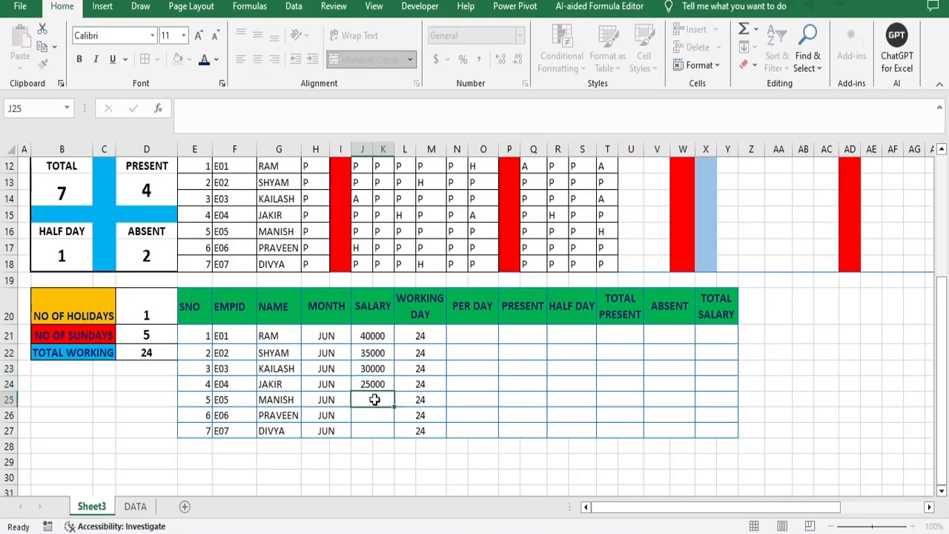
Step: Enter the SALARY values 42000, 27000 and 23000 for the last three employees in rows 25 to 27
text(420)
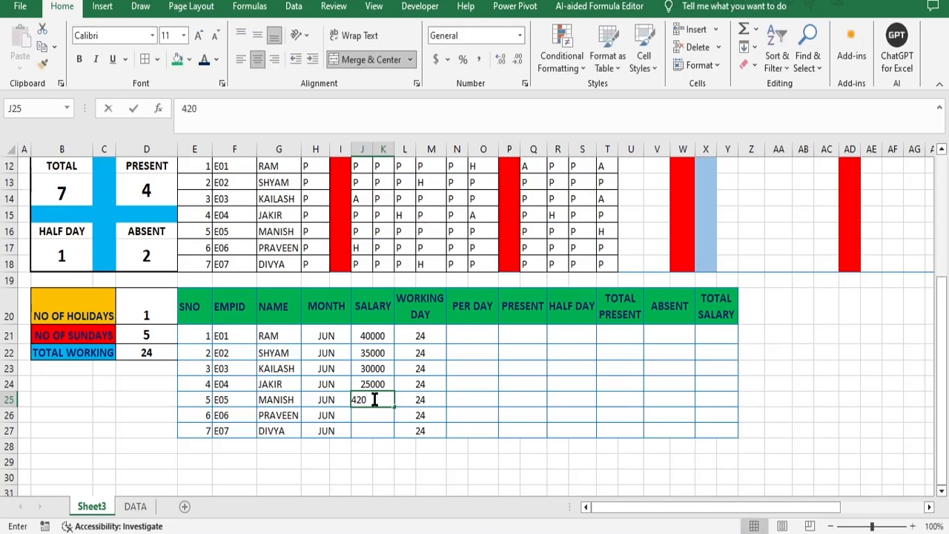
text(000)
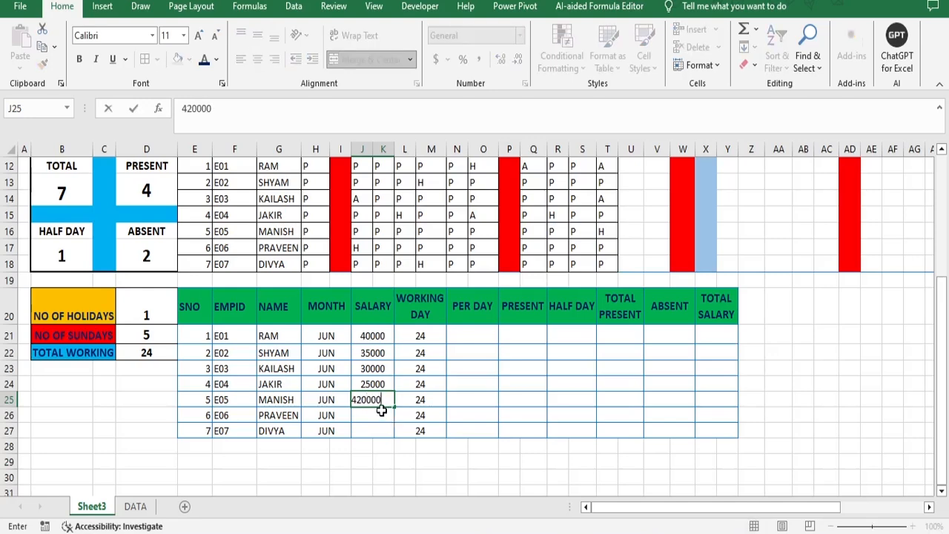
key(BackSpace)
key(Return)
text(2)
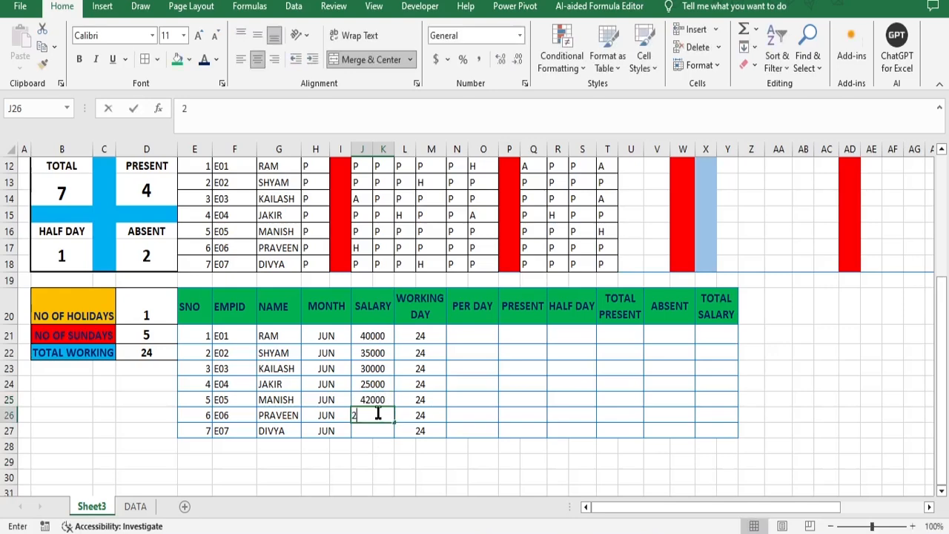
text(70000)
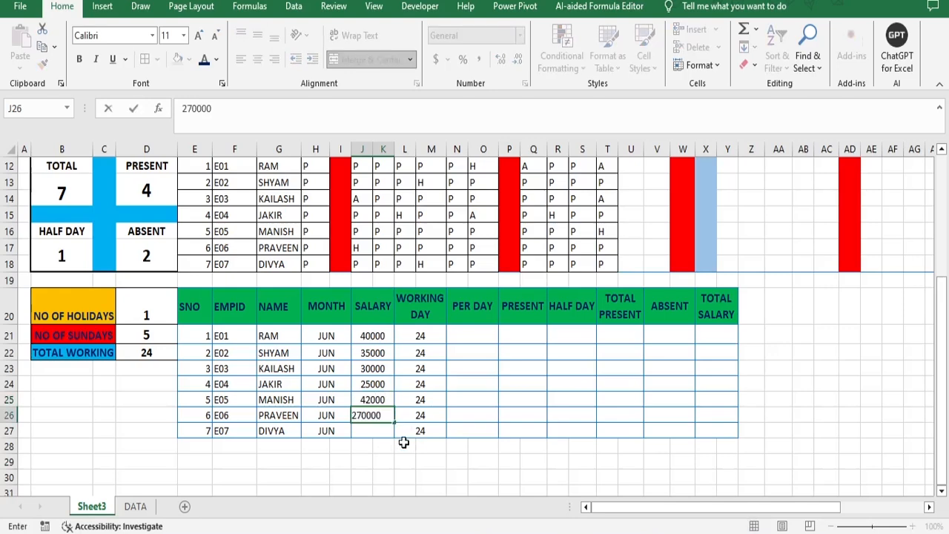
click(377, 428)
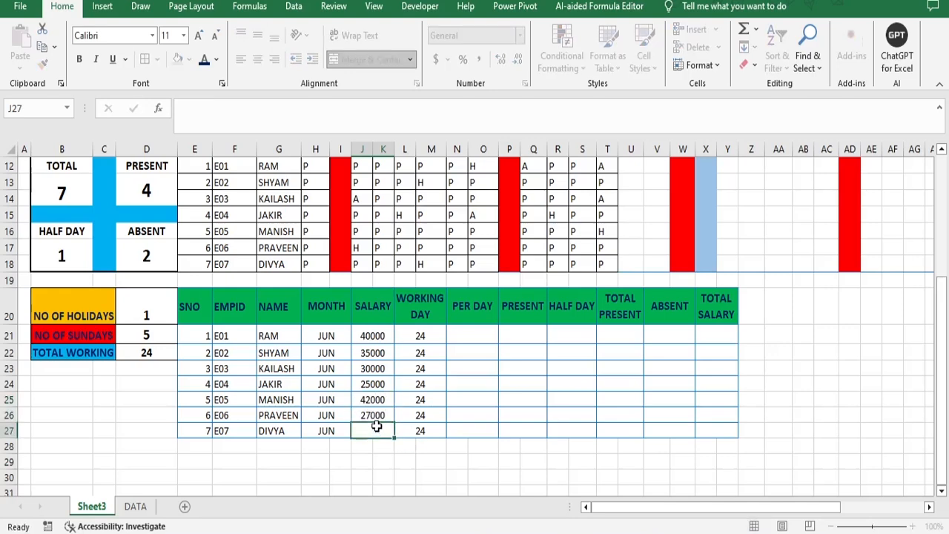
text(25)
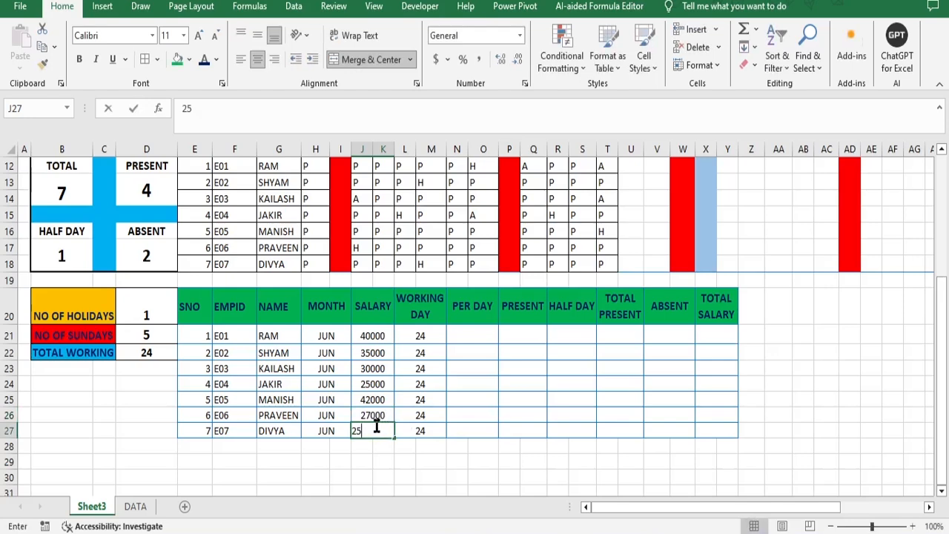
key(BackSpace)
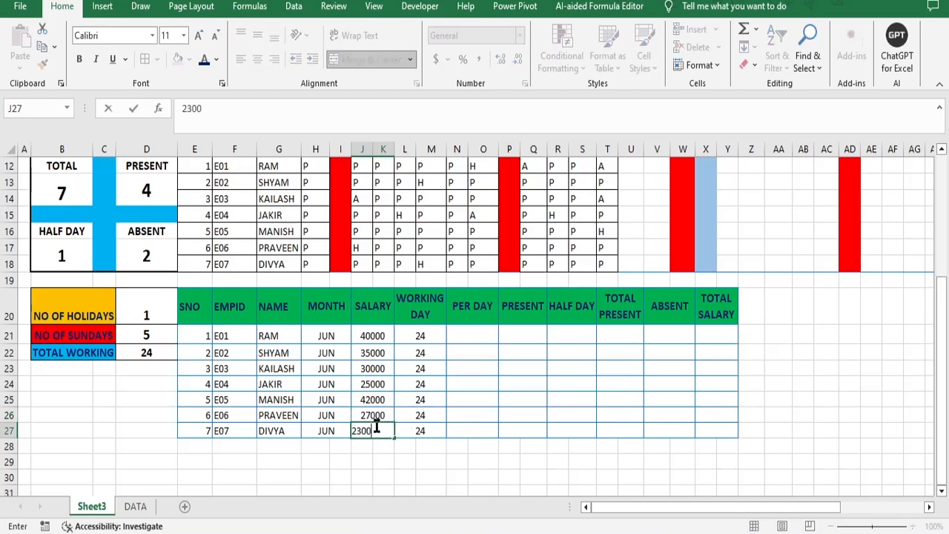
click(510, 414)
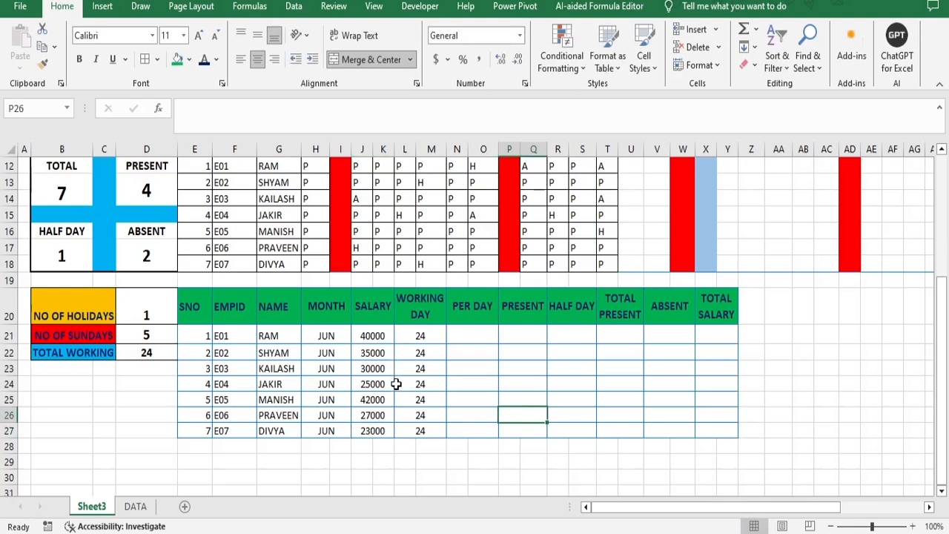
Step: Calculate the first PER DAY cell N21 with =J21/L21 and copy the formula down to row 27
click(476, 331)
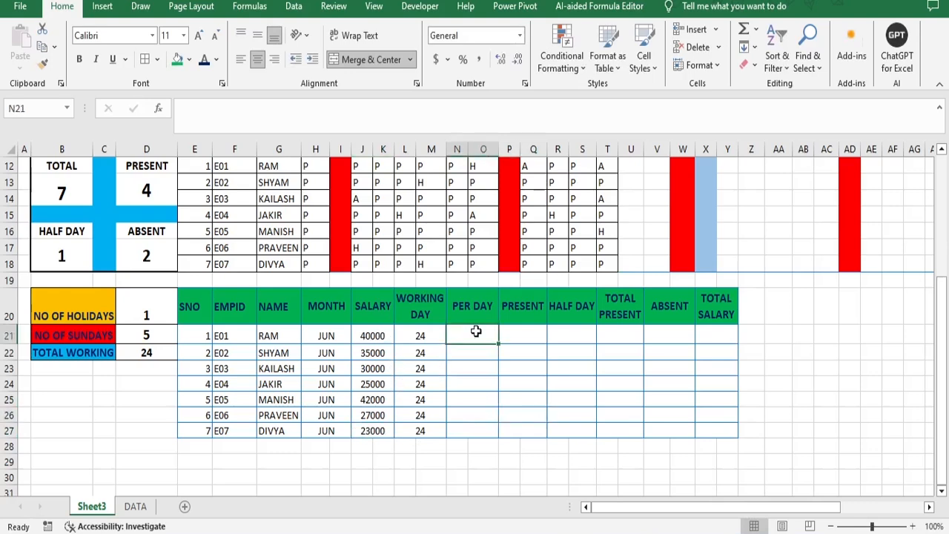
text(=)
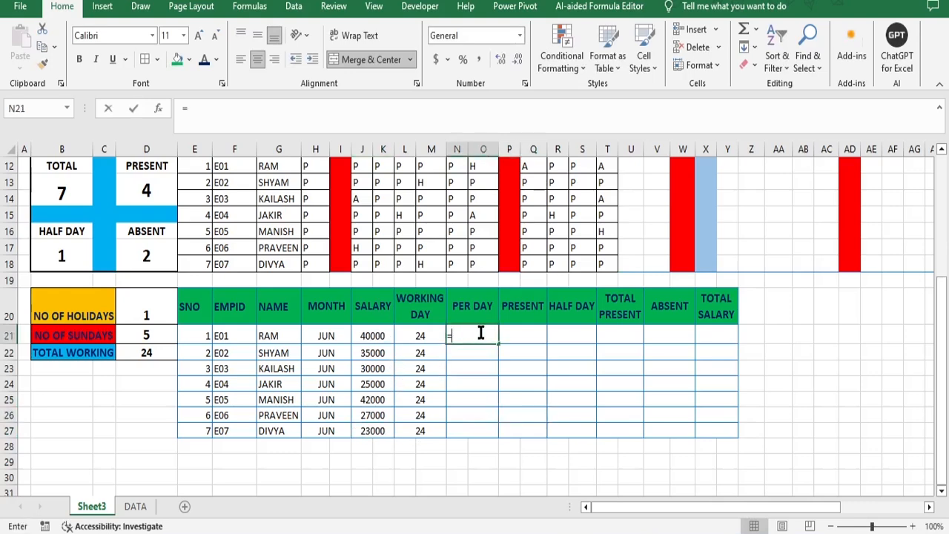
click(372, 336)
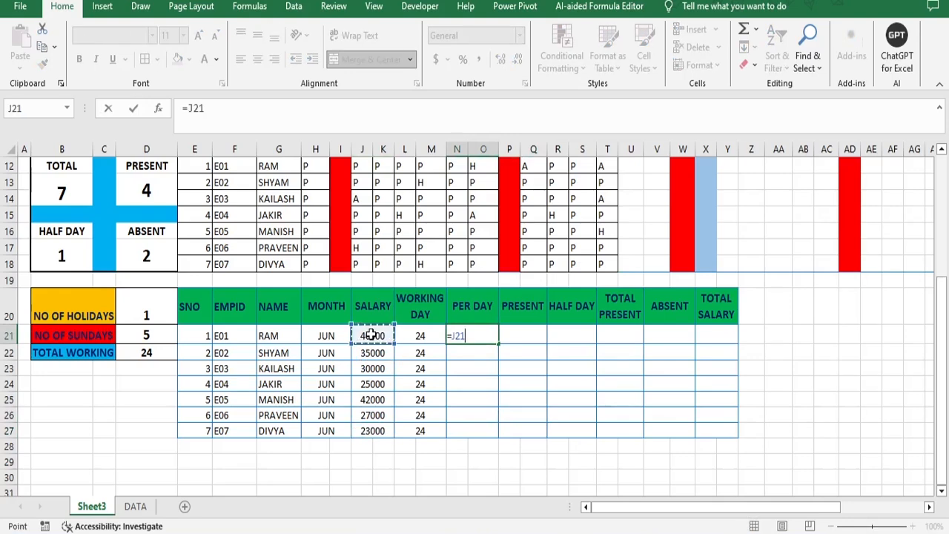
text(/)
click(419, 336)
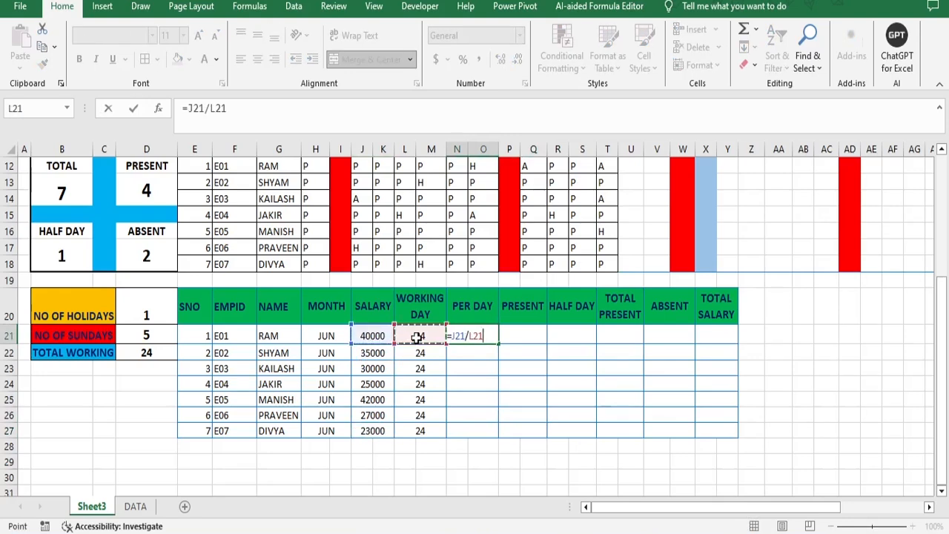
key(Return)
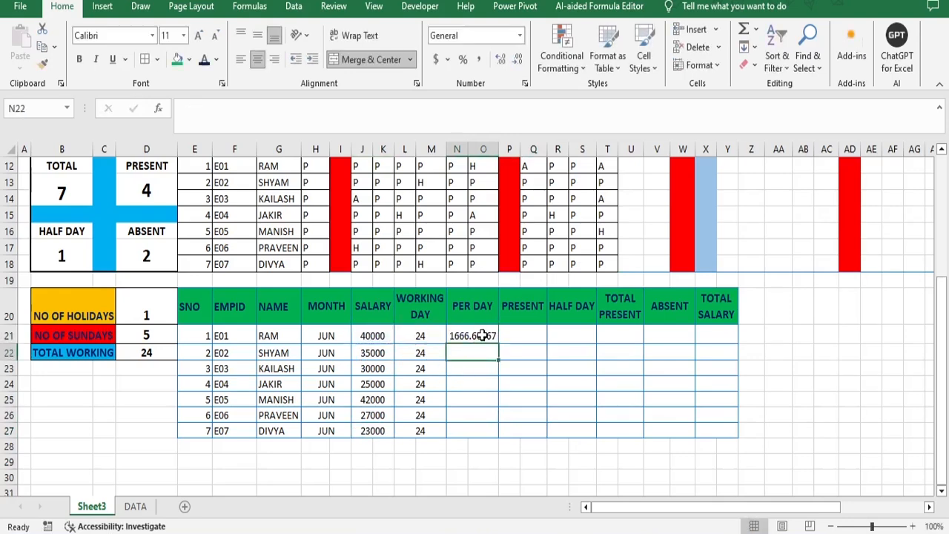
click(473, 337)
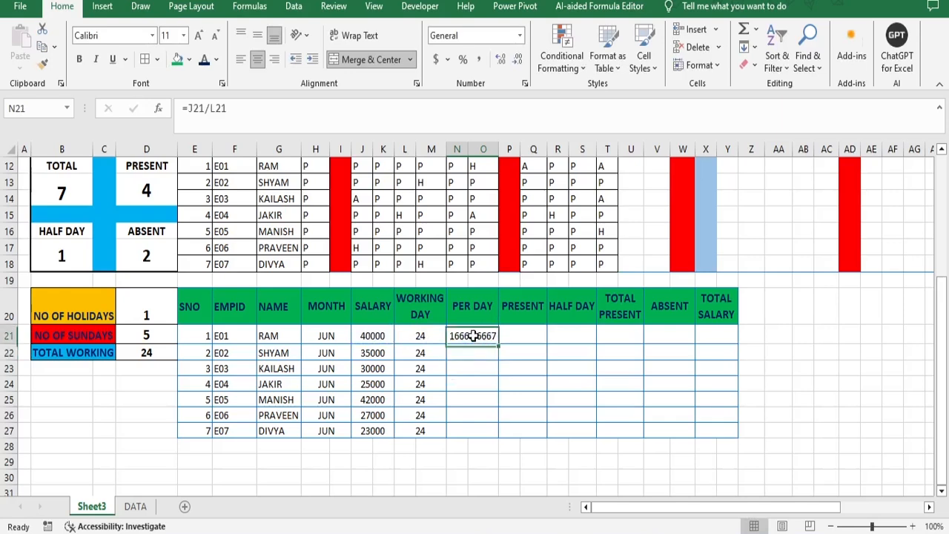
drag(499, 341, 496, 427)
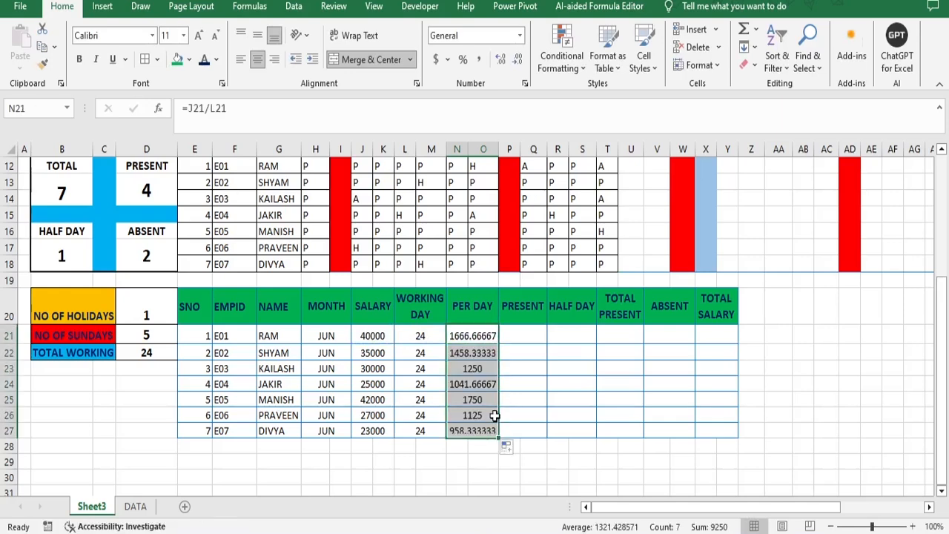
Step: Format PER DAY cell N21 as Number with 0 decimal places and red negative numbers, and fill it down to row 27
click(479, 290)
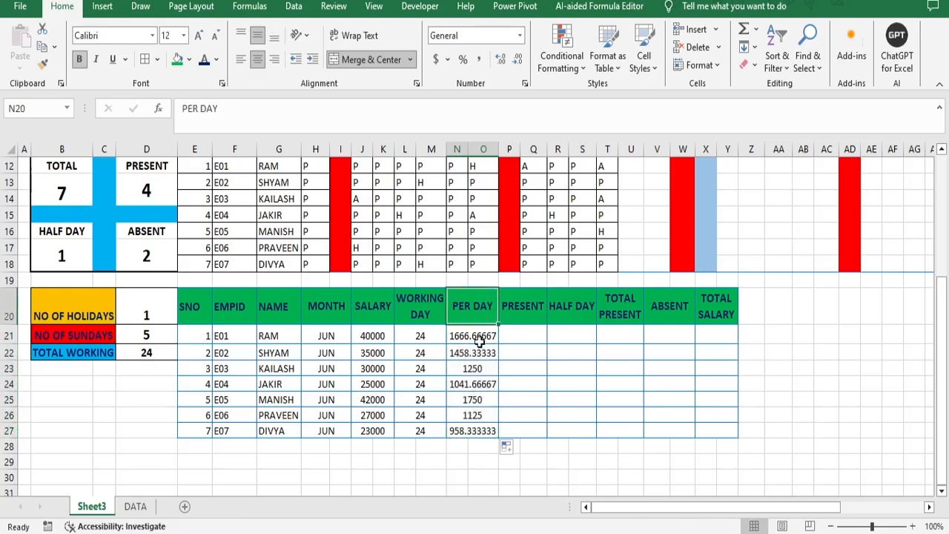
click(477, 335)
right_click(475, 336)
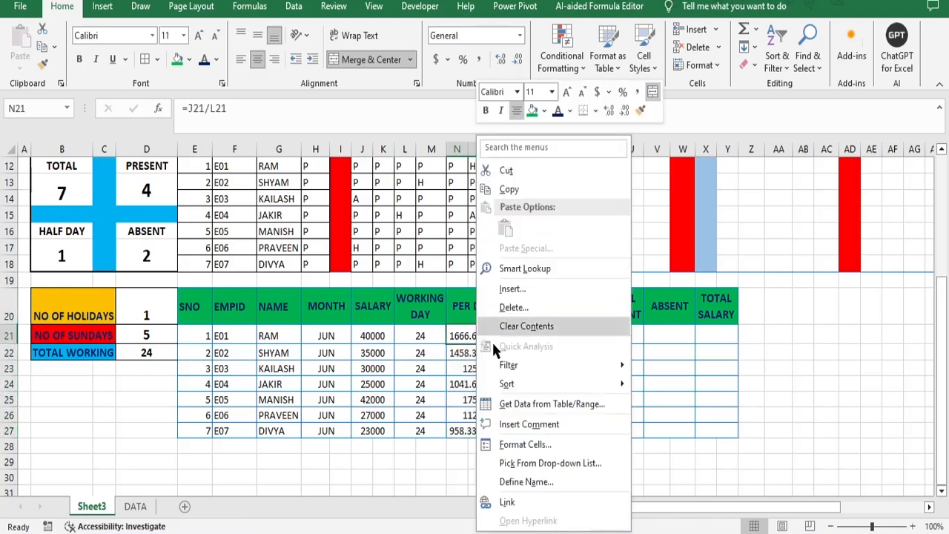
click(530, 446)
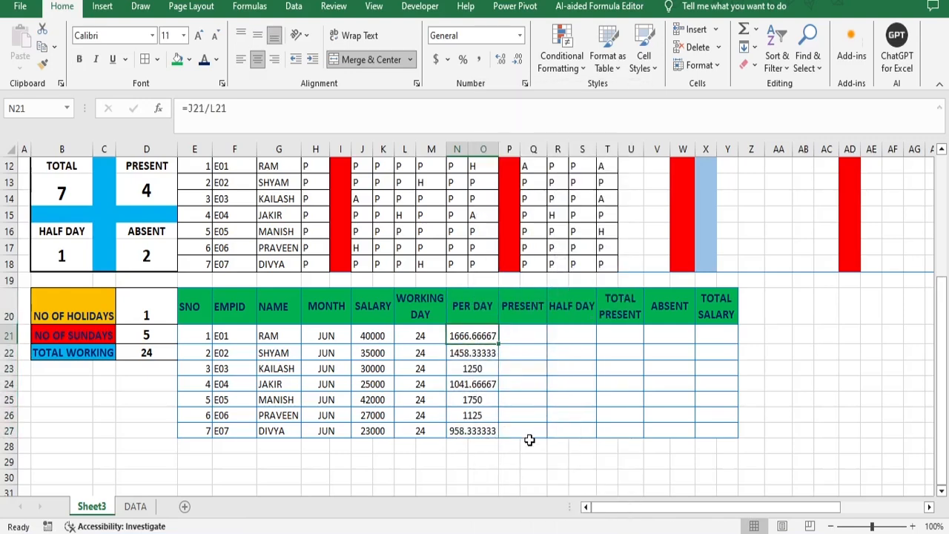
click(373, 337)
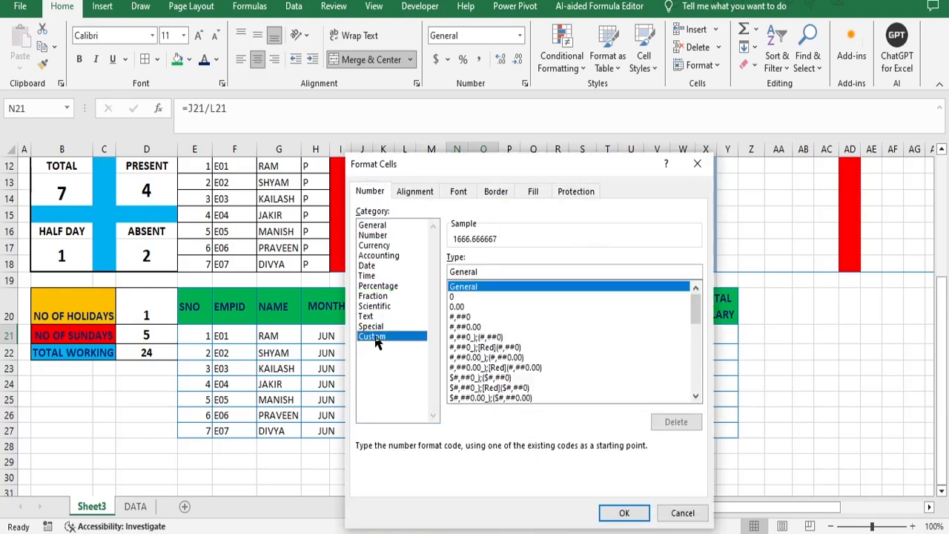
click(457, 307)
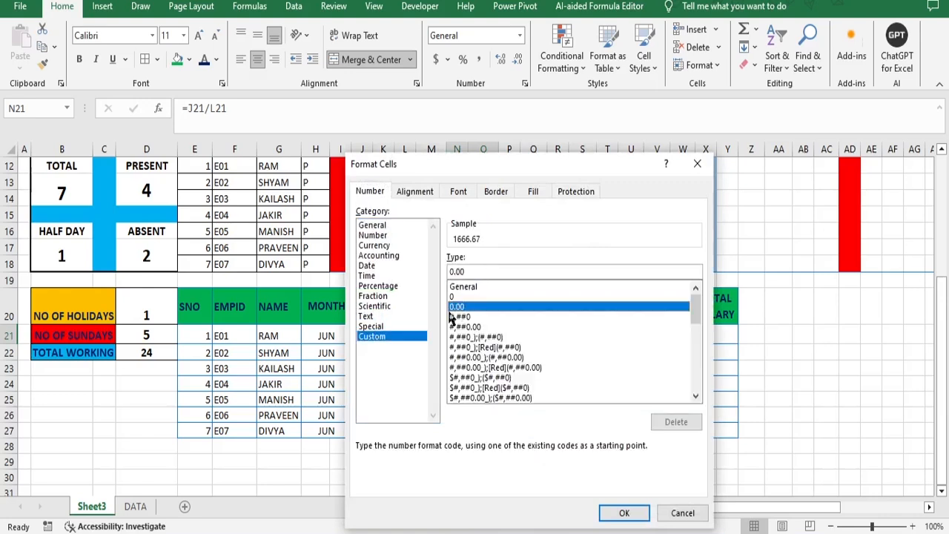
click(373, 235)
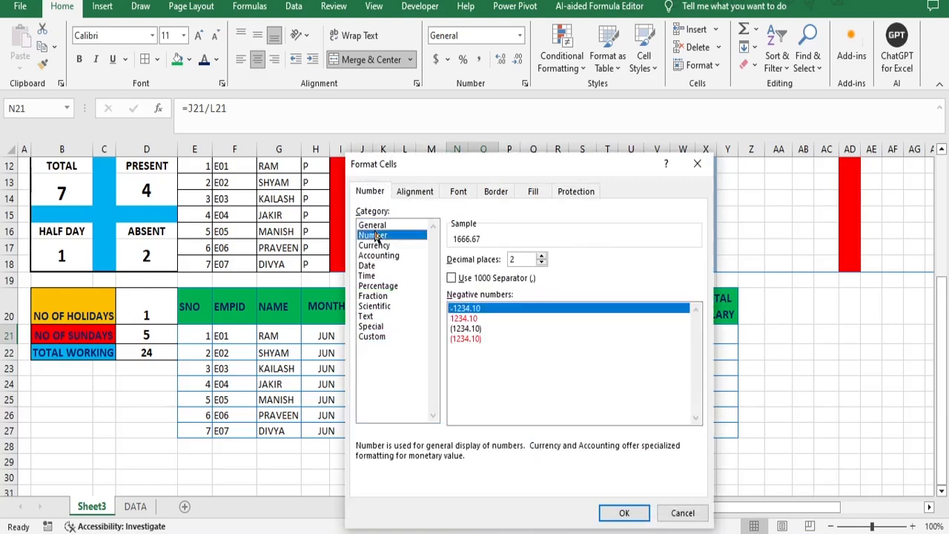
click(467, 319)
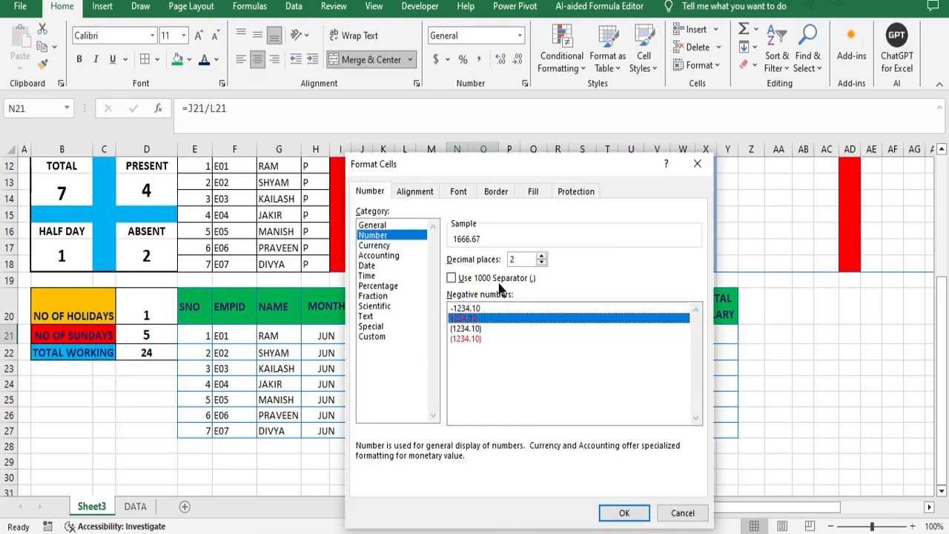
click(543, 264)
click(543, 263)
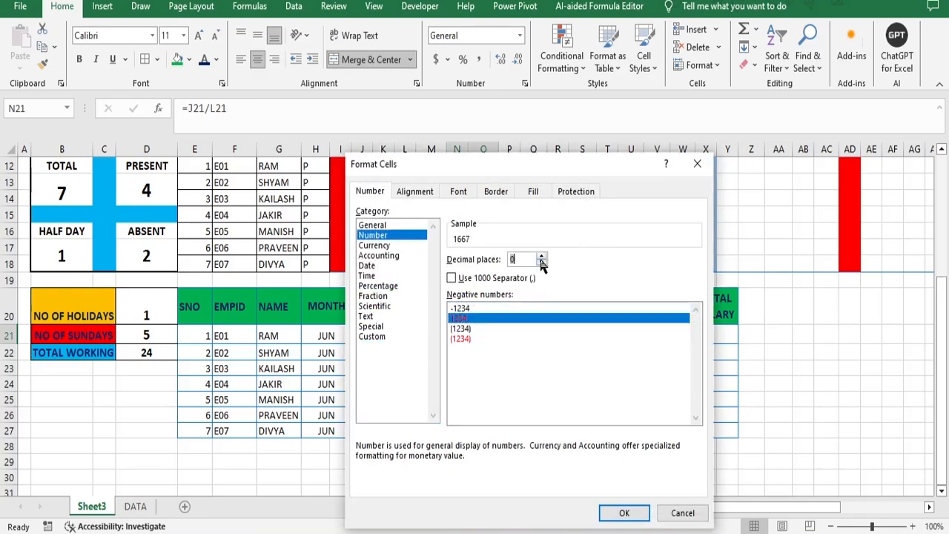
click(624, 513)
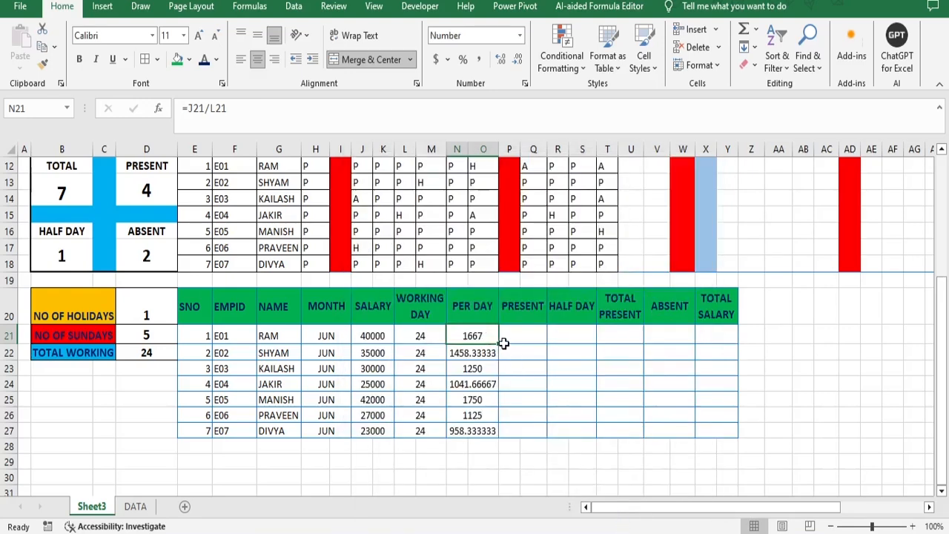
drag(498, 343, 500, 439)
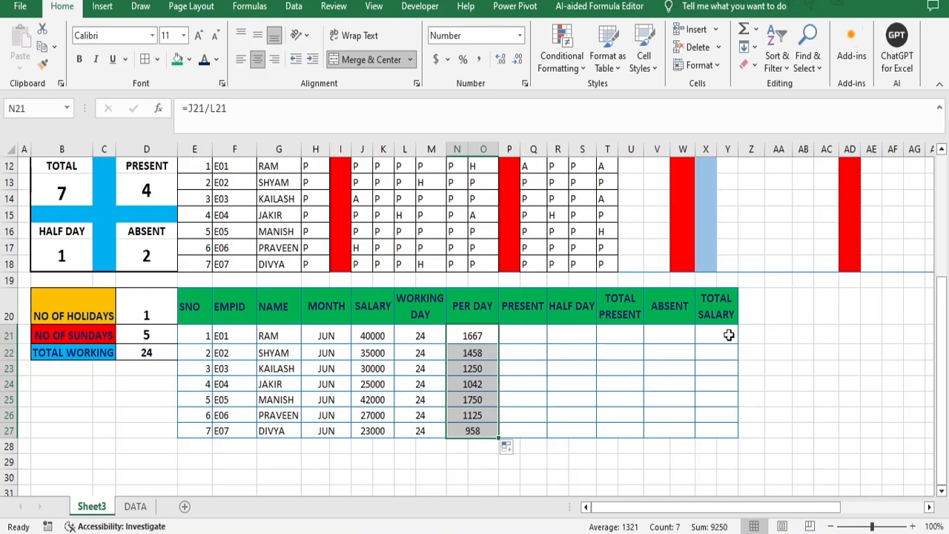
Step: Enter =COUNTIF(H12:AL12,"P") in the first PRESENT cell P21 and copy the formula down to row 27
scroll(754, 362, up, 1)
scroll(754, 362, up, 2)
scroll(653, 399, down, 2)
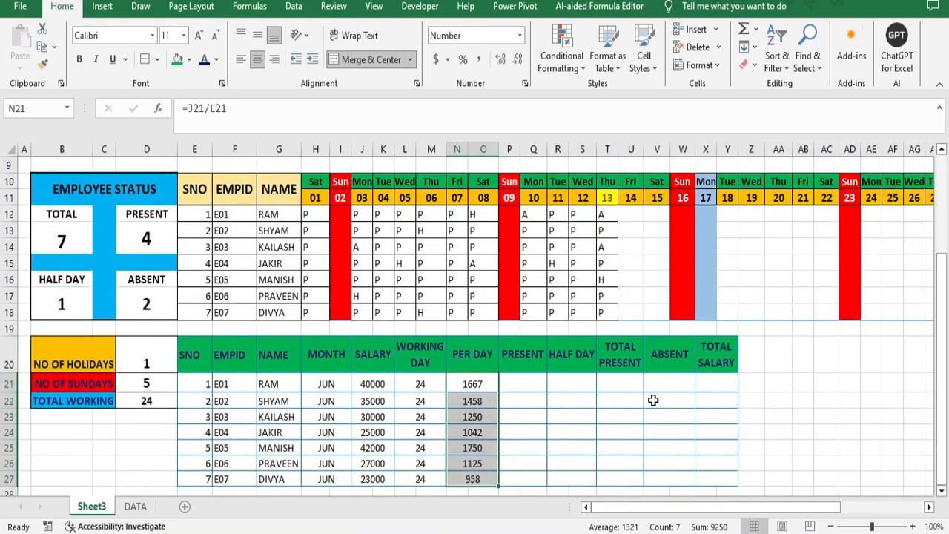
click(520, 381)
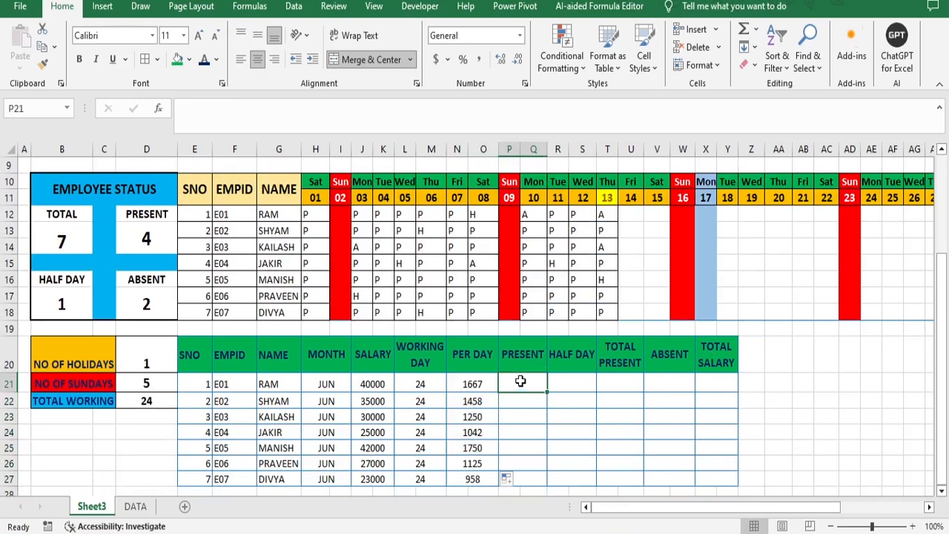
text(=)
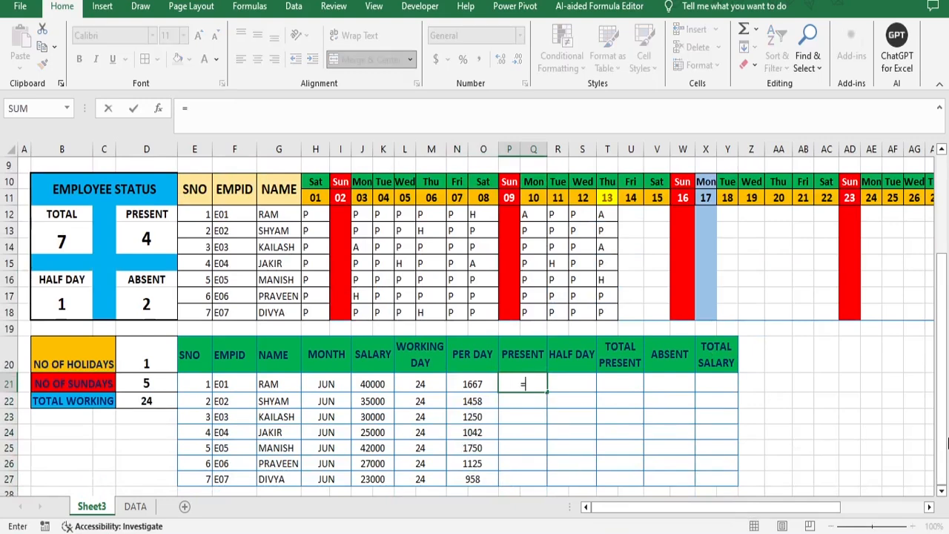
text(COUN)
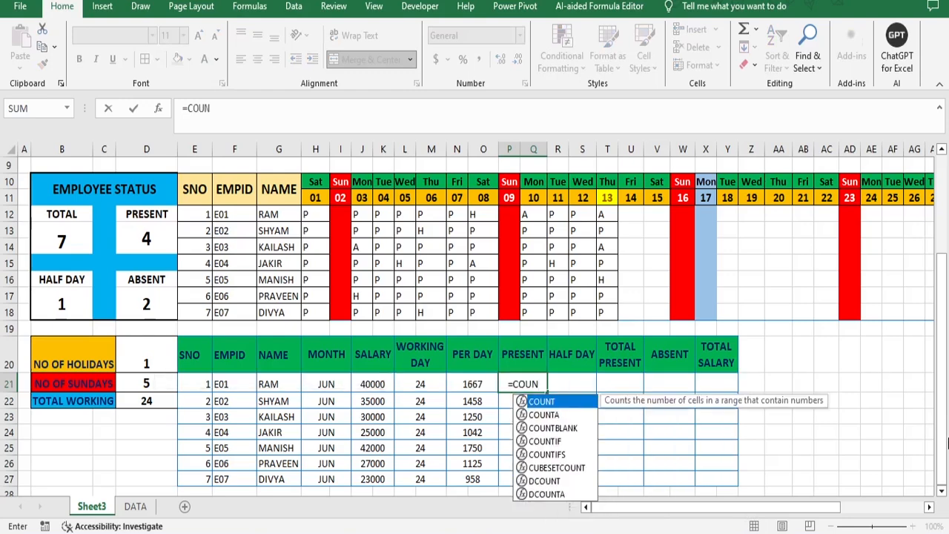
text(TIF)
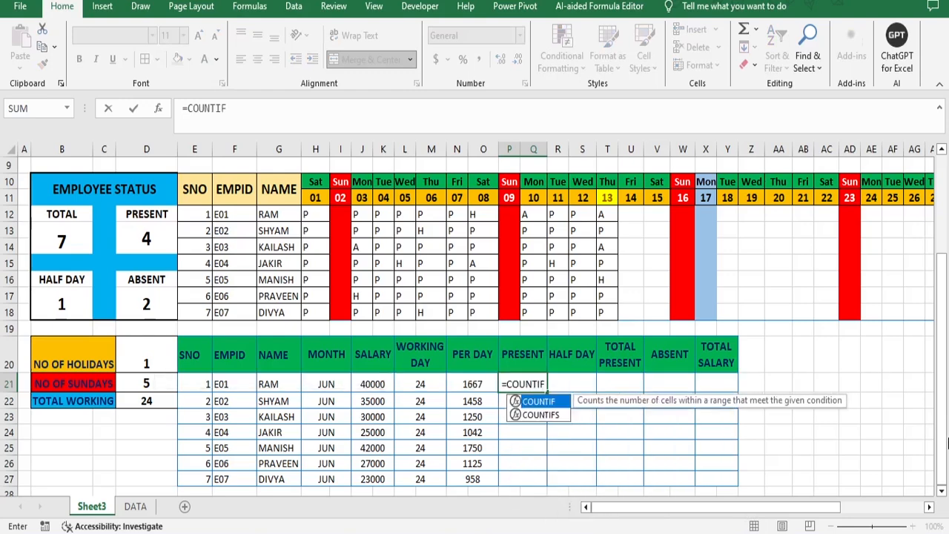
text(()
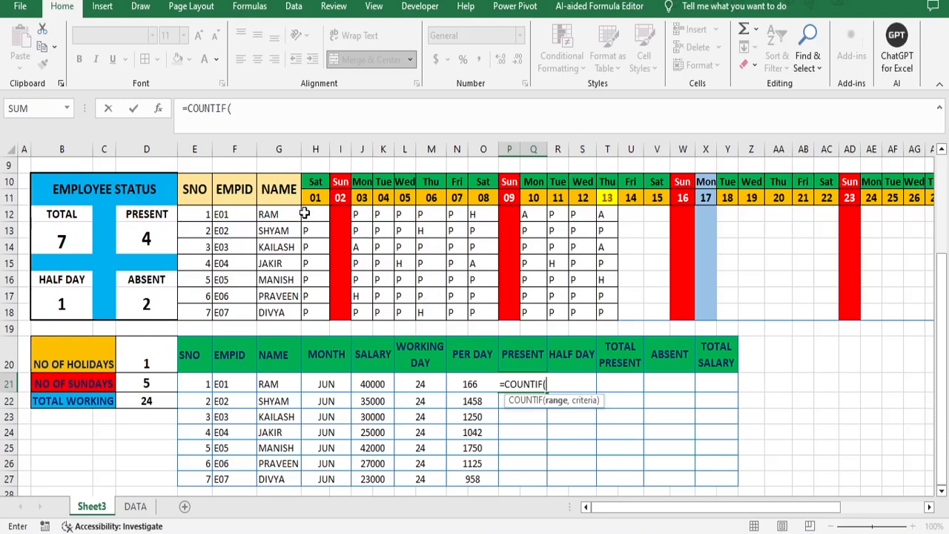
drag(305, 214, 336, 214)
drag(441, 214, 864, 211)
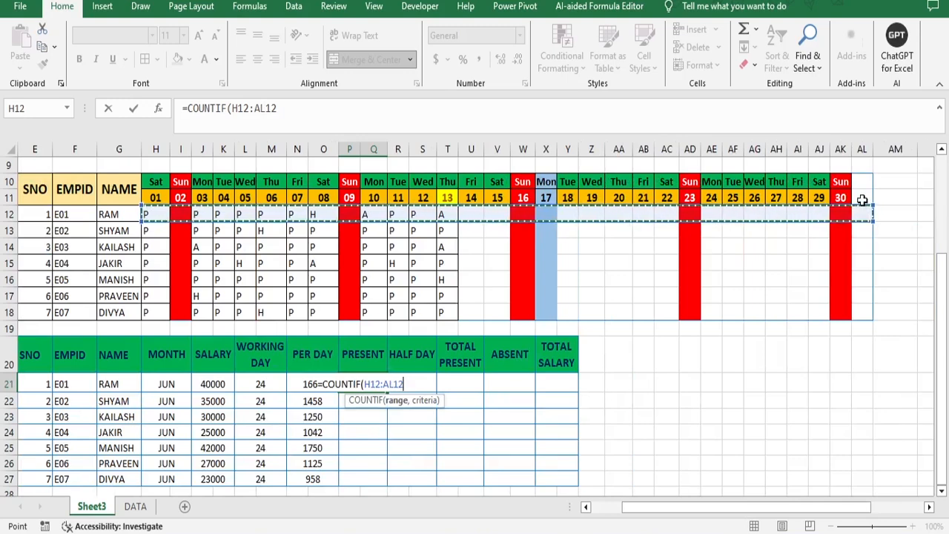
text(,)
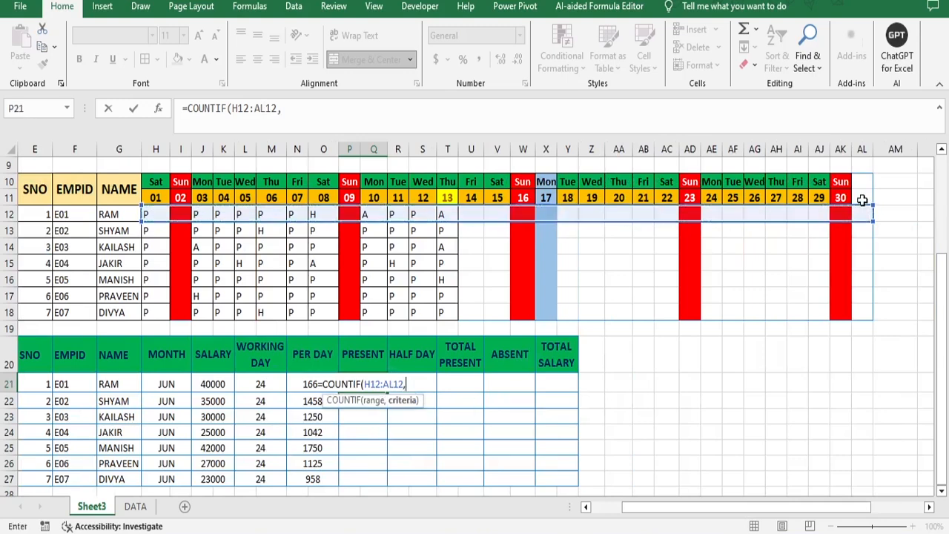
text("")
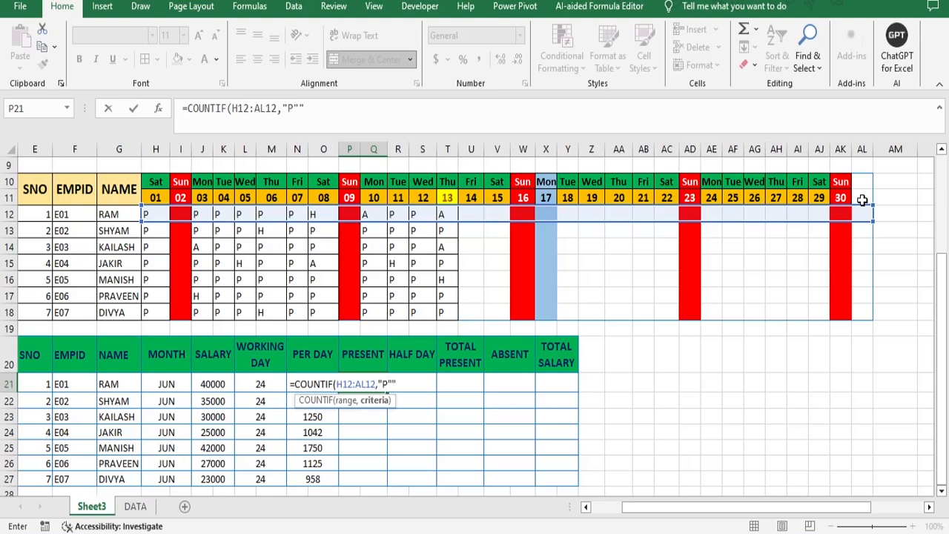
text())
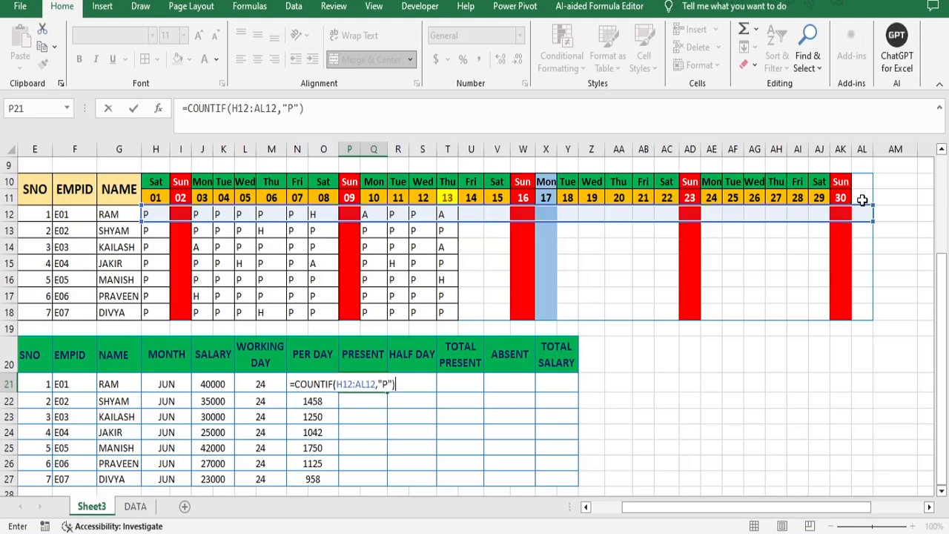
key(Return)
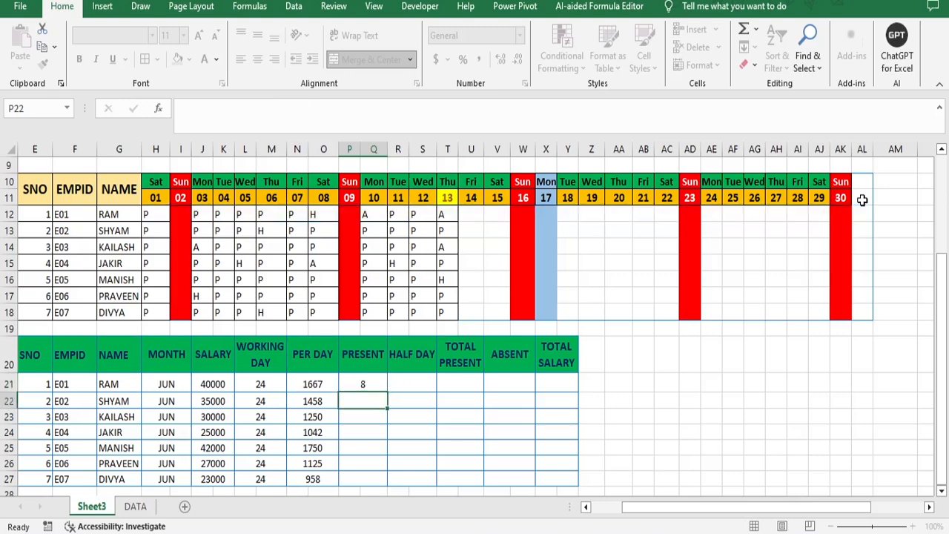
click(370, 385)
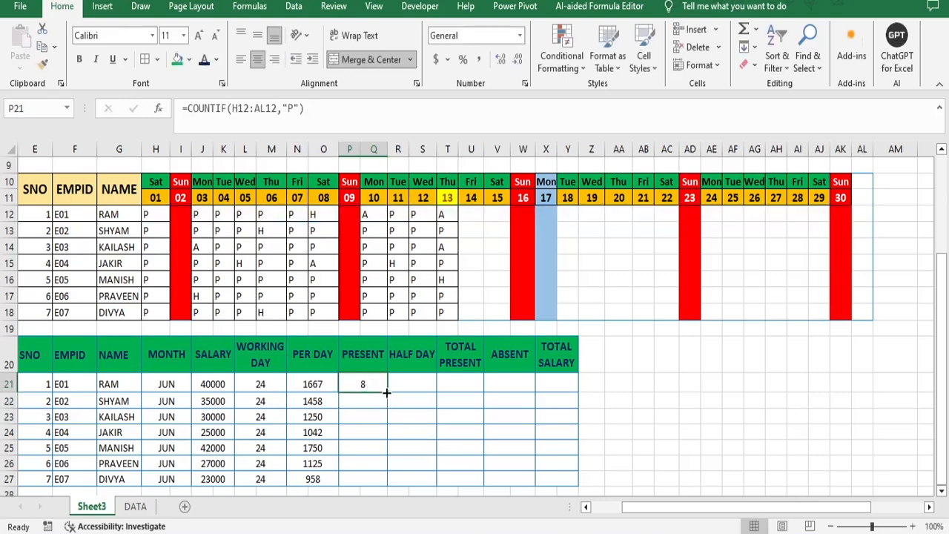
drag(388, 404, 386, 483)
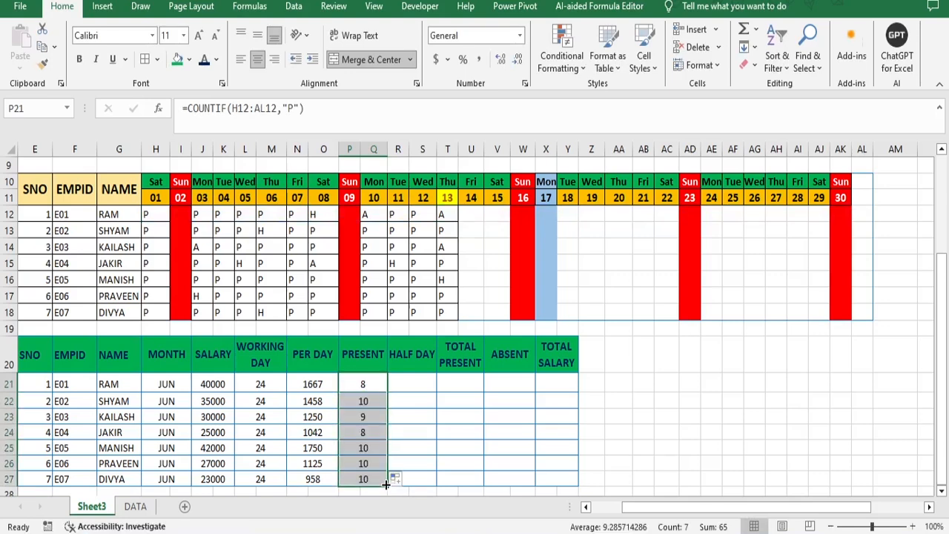
click(404, 384)
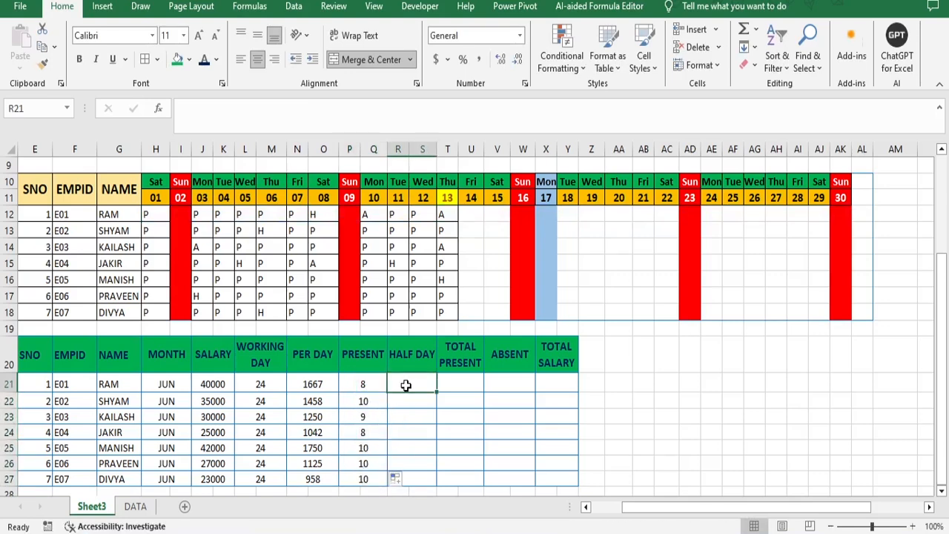
text(=)
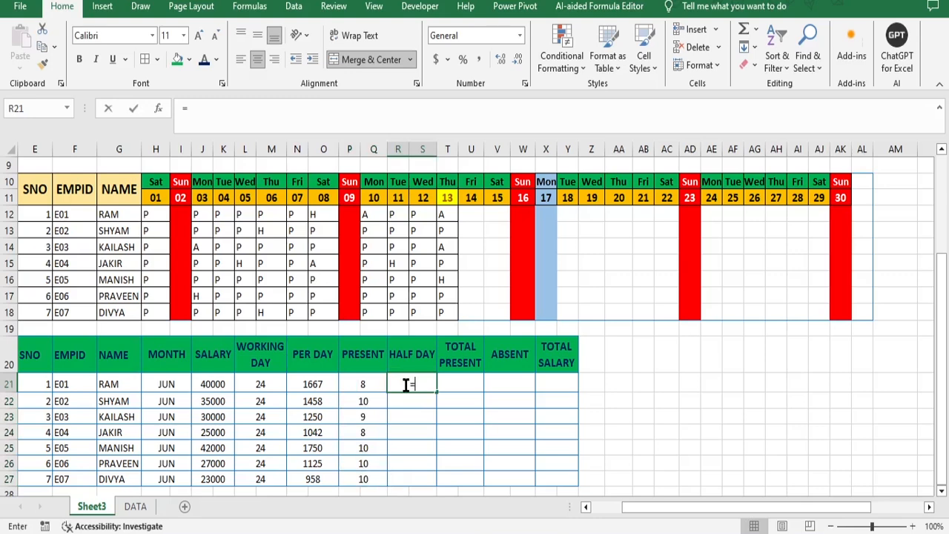
text(COUN)
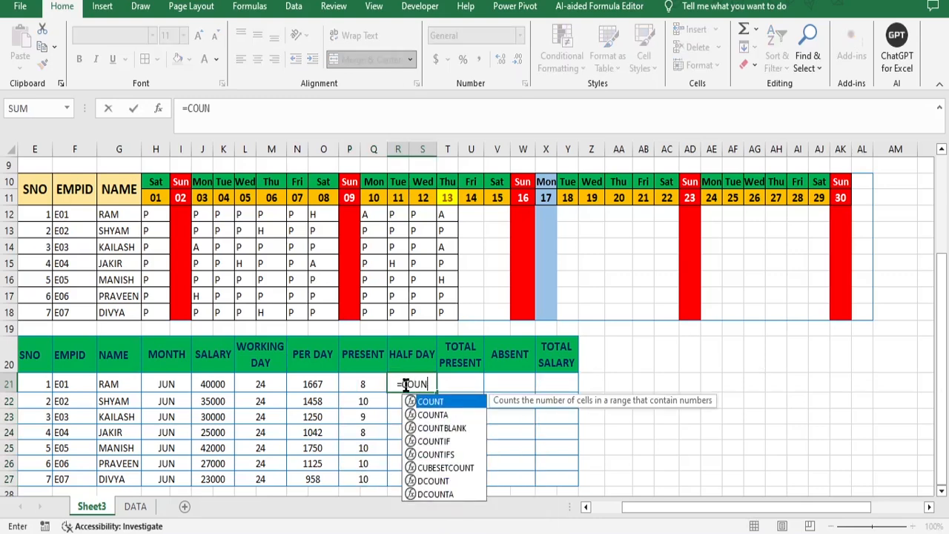
text(TIF()
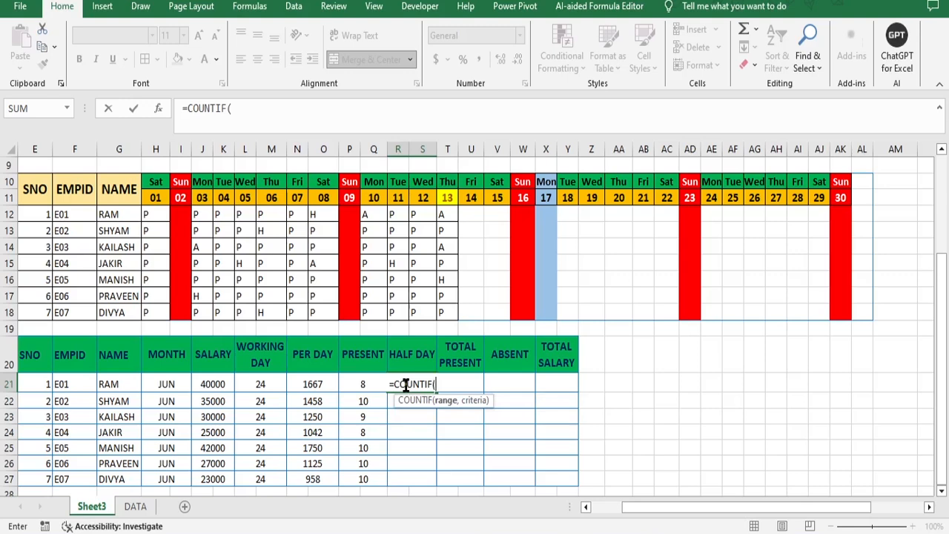
key(BackSpace)
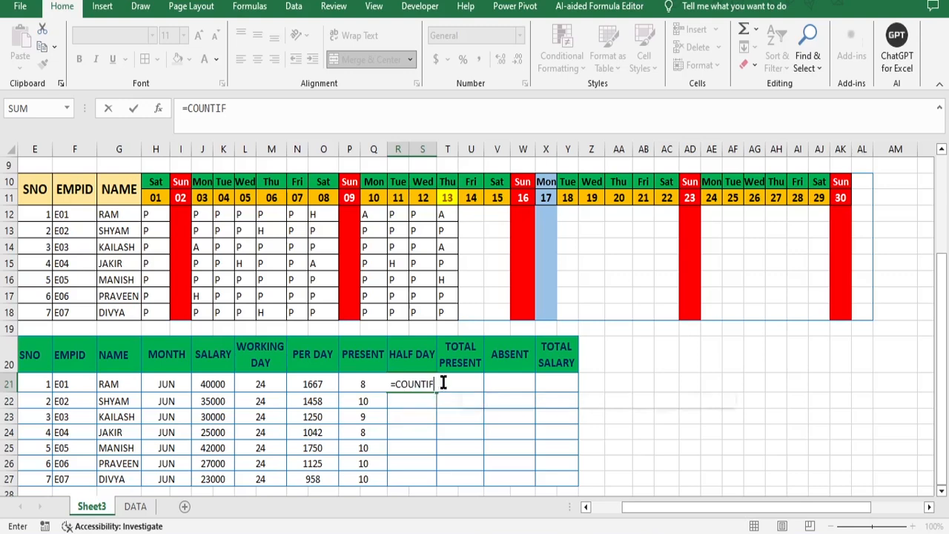
key(BackSpace)
key(BackSpace)
key(BackSpace)
key(BackSpace)
key(BackSpace)
key(BackSpace)
key(BackSpace)
key(BackSpace)
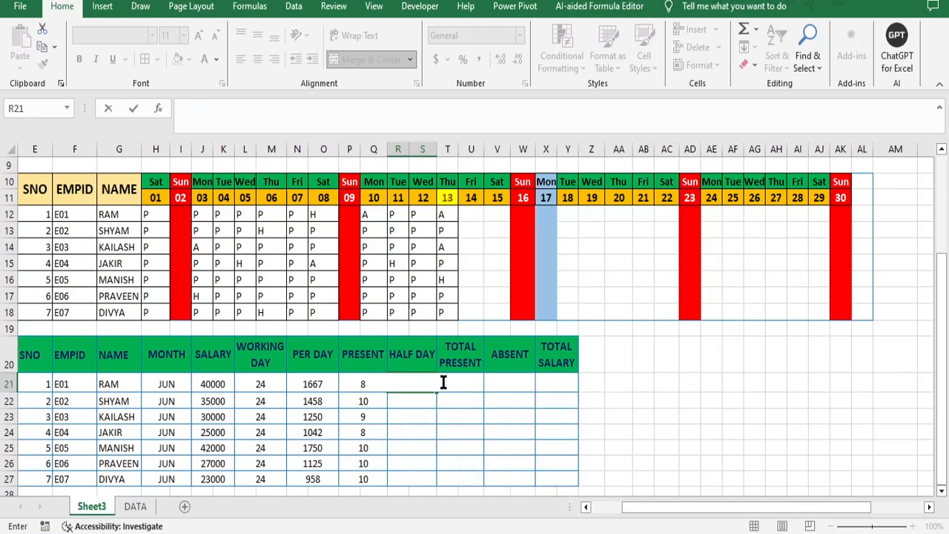
Step: Copy the full COUNTIF formula text from the first PRESENT cell P21, leaving that cell's formula as it is
click(356, 379)
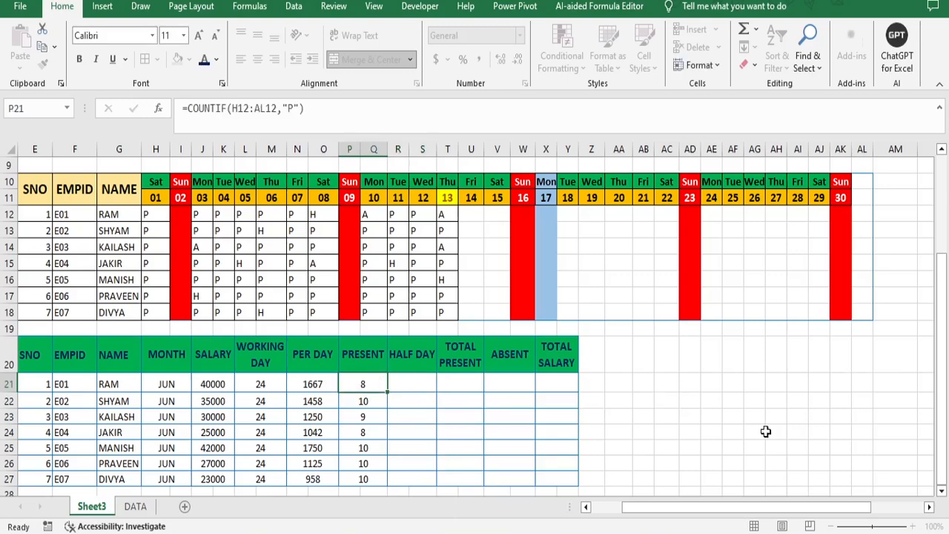
click(767, 431)
click(371, 383)
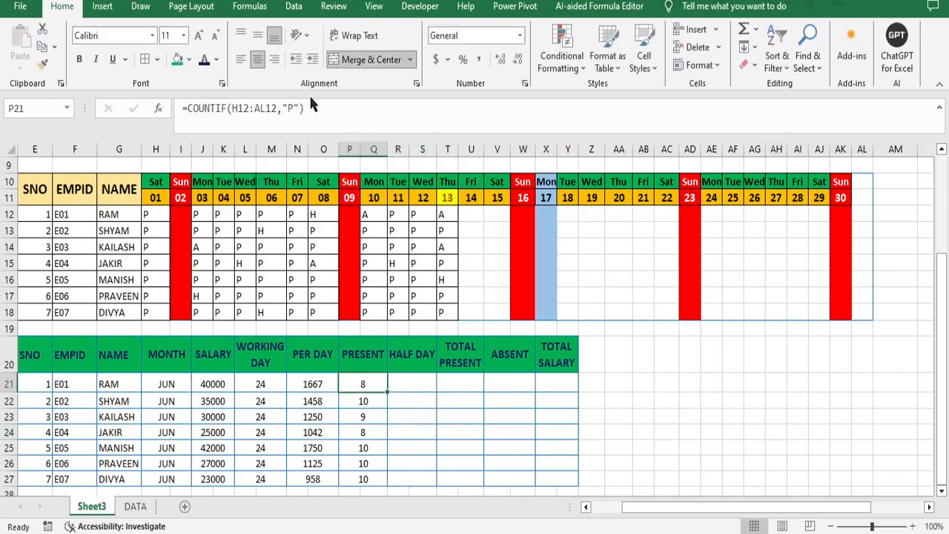
drag(313, 109, 169, 109)
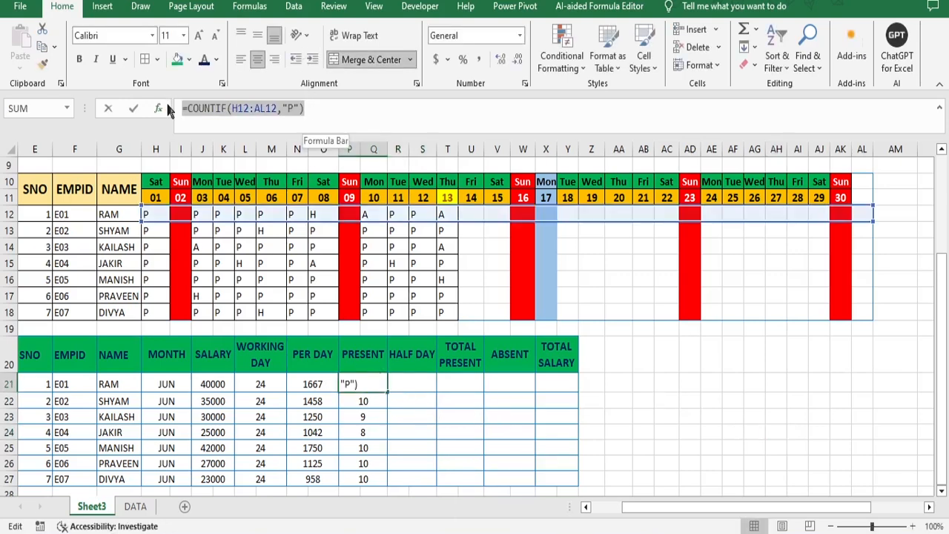
key(ctrl+c)
key(Escape)
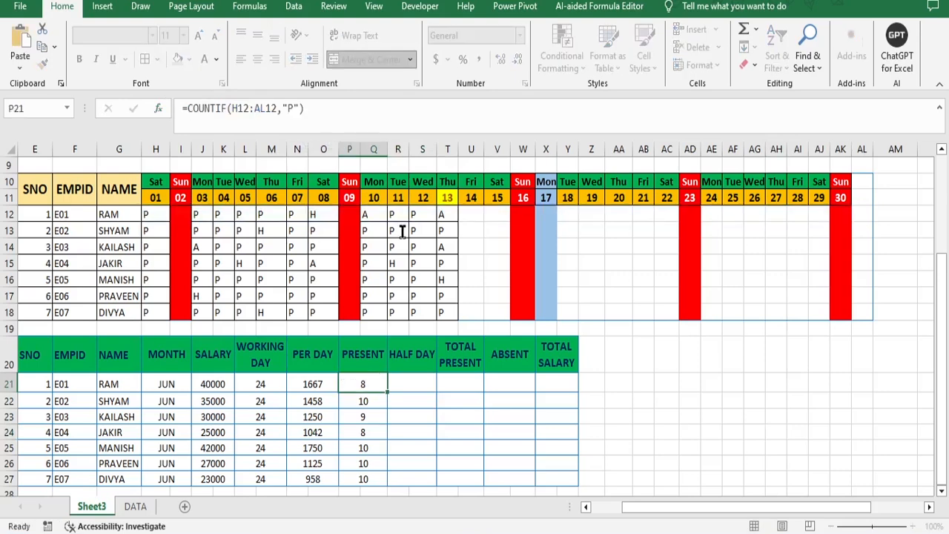
Step: Paste the copied formula into HALF DAY cell R21, change it to =COUNTIF(H12:AL12,"H"), and fill it down to row 27
click(407, 381)
click(282, 113)
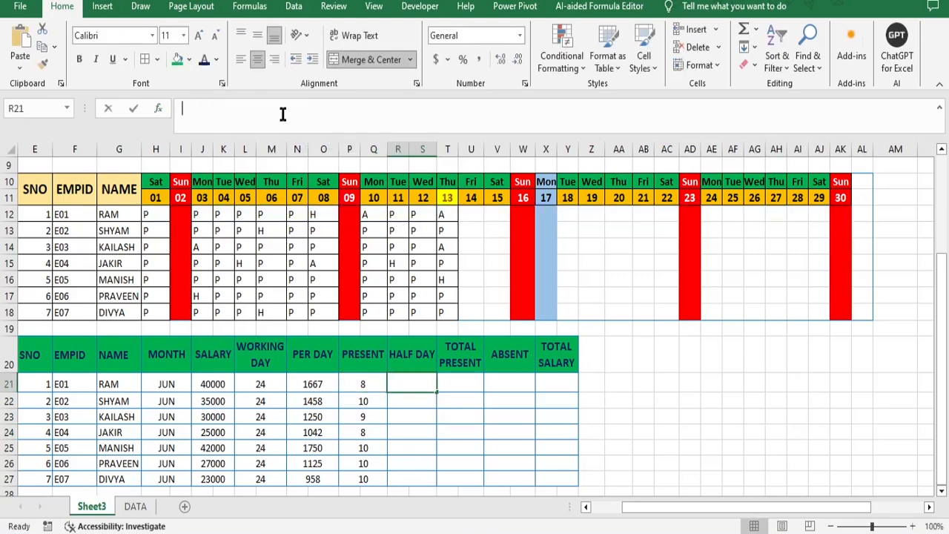
key(ctrl+v)
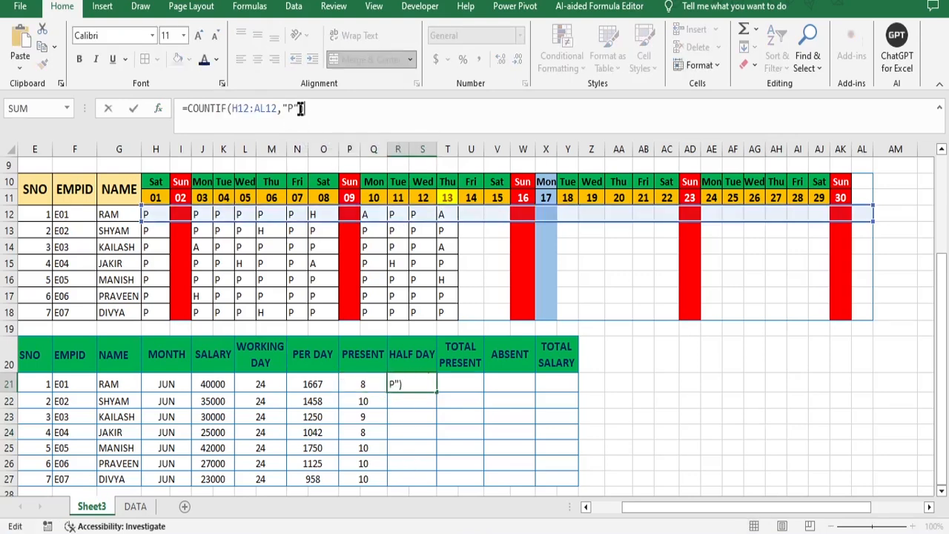
click(293, 109)
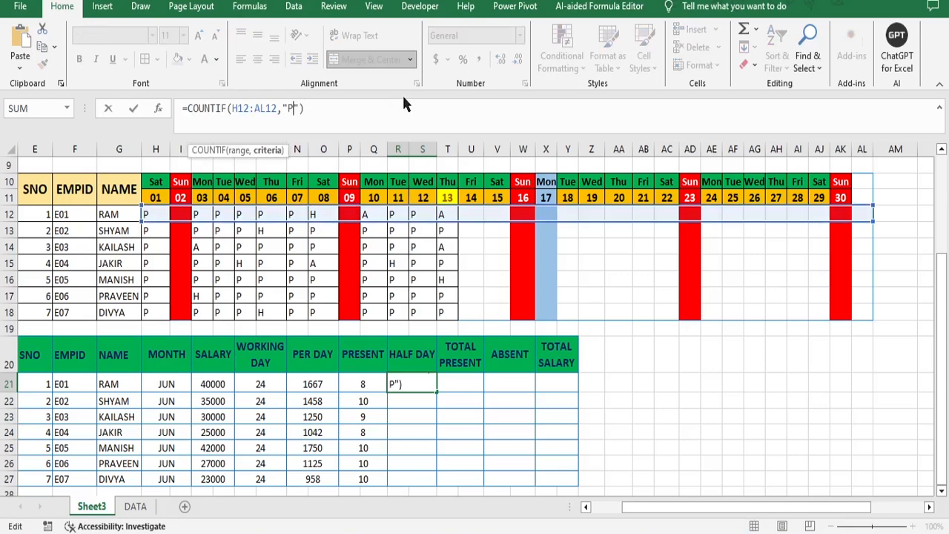
key(BackSpace)
text(H)
key(Return)
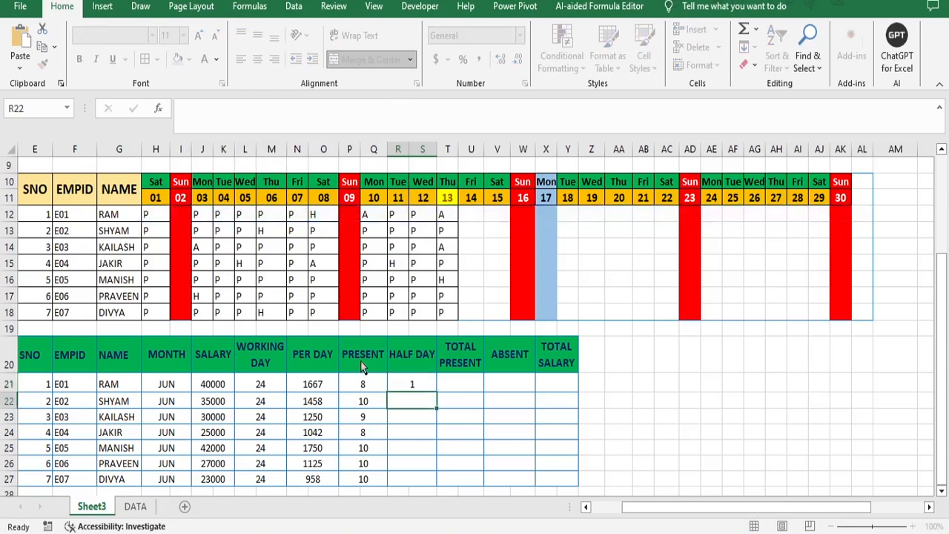
click(424, 385)
drag(437, 391, 438, 484)
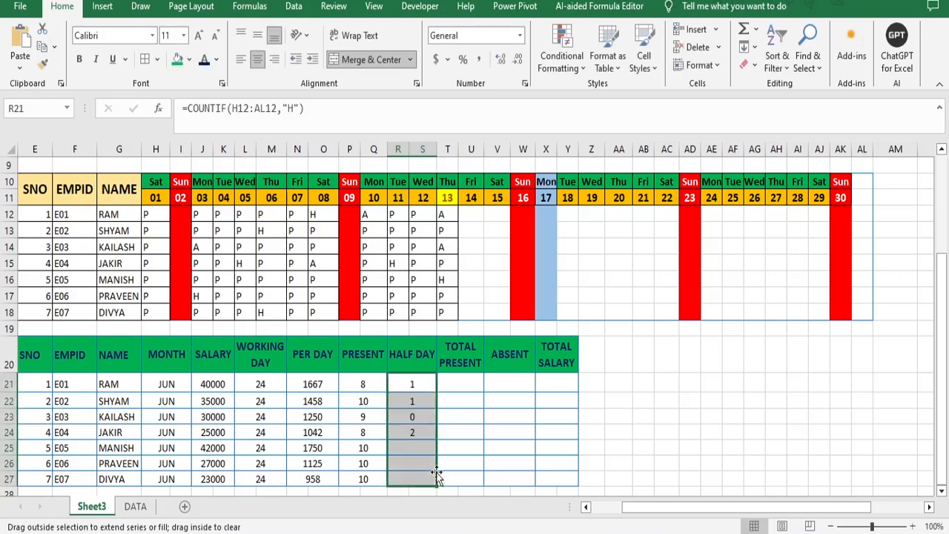
Step: Enter =P21+(R21/2) in the first TOTAL PRESENT cell T21 and copy the formula down to row 27
click(456, 385)
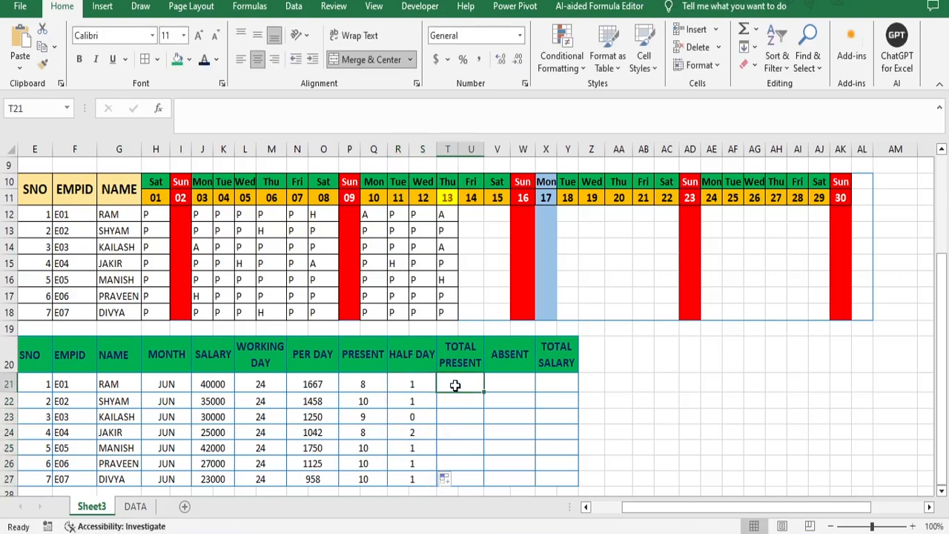
text(=)
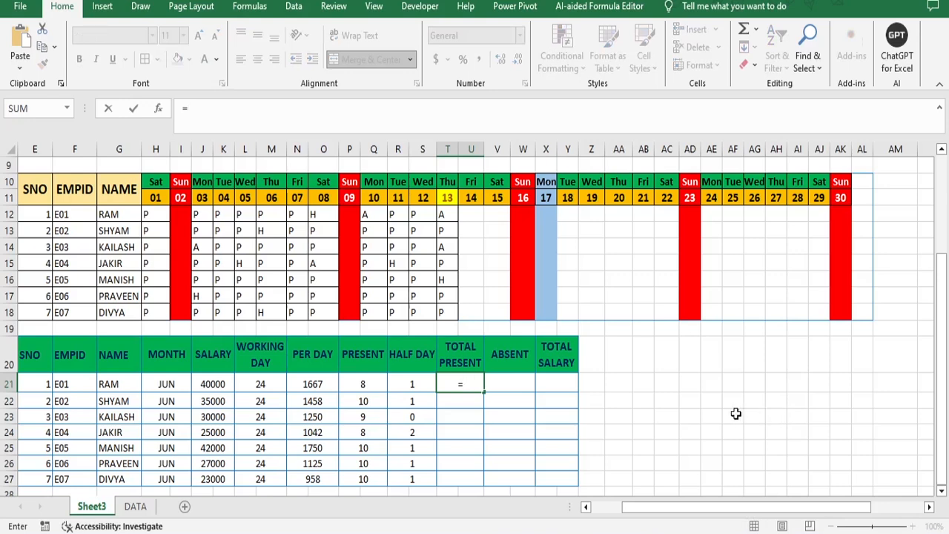
click(364, 381)
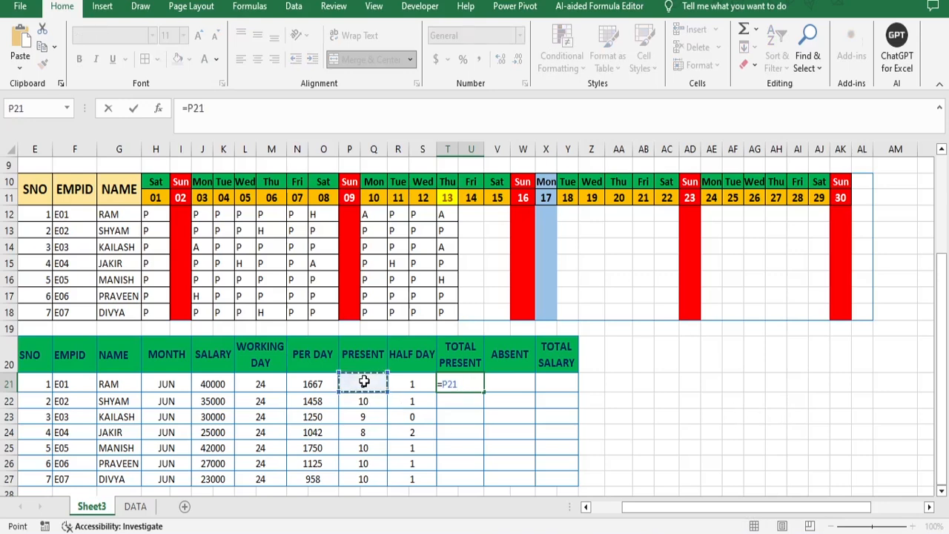
text(+()
click(407, 381)
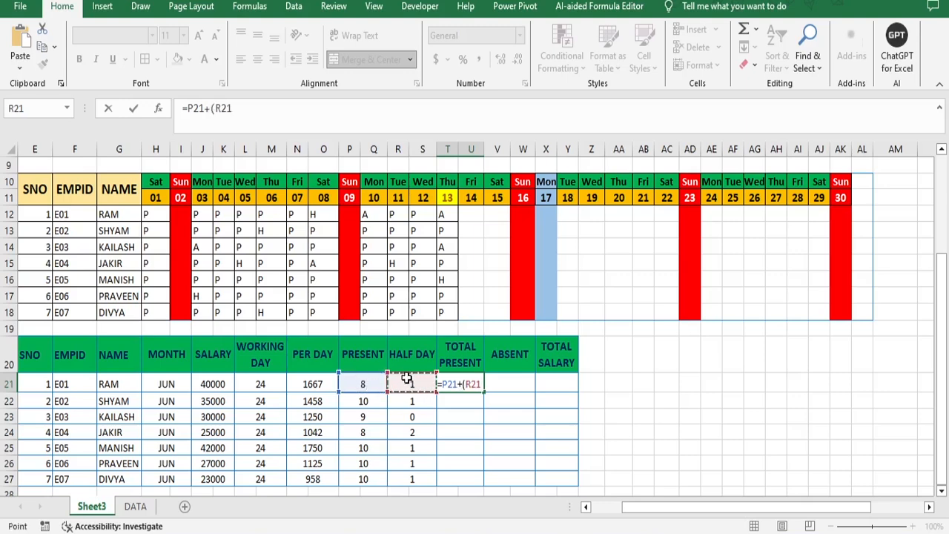
text(/)
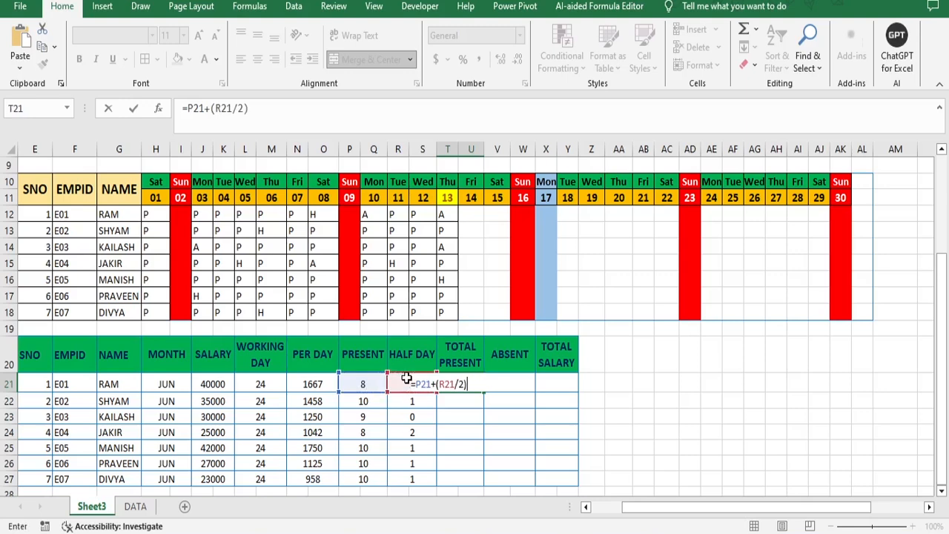
text(2))
key(Return)
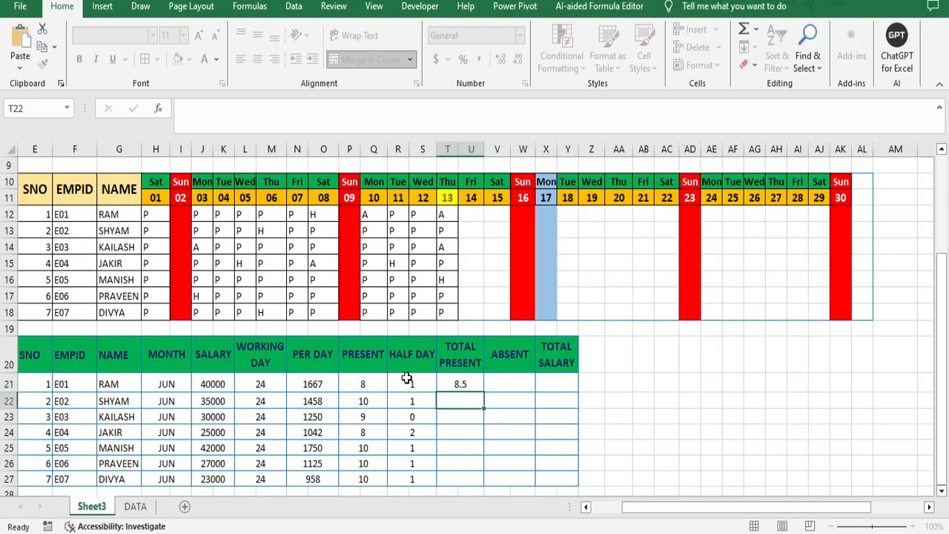
click(459, 383)
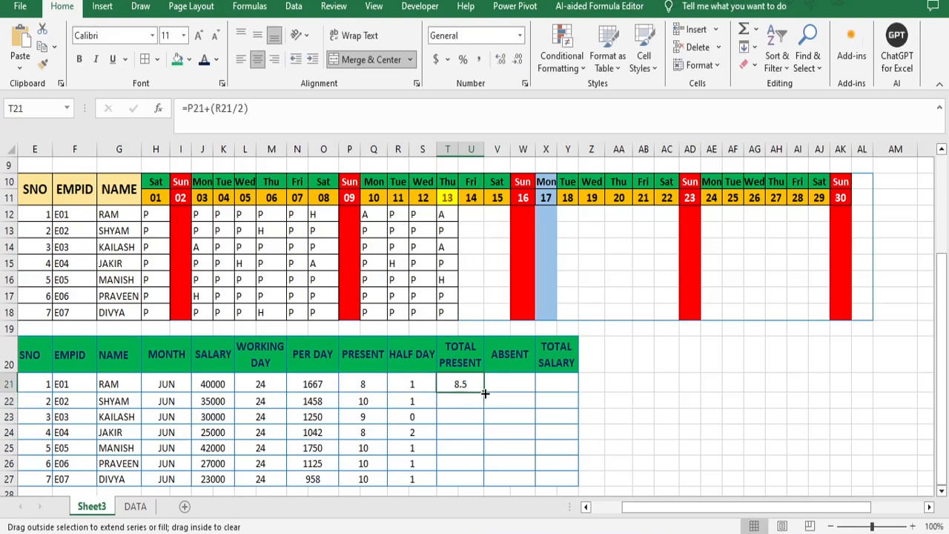
drag(484, 394, 480, 480)
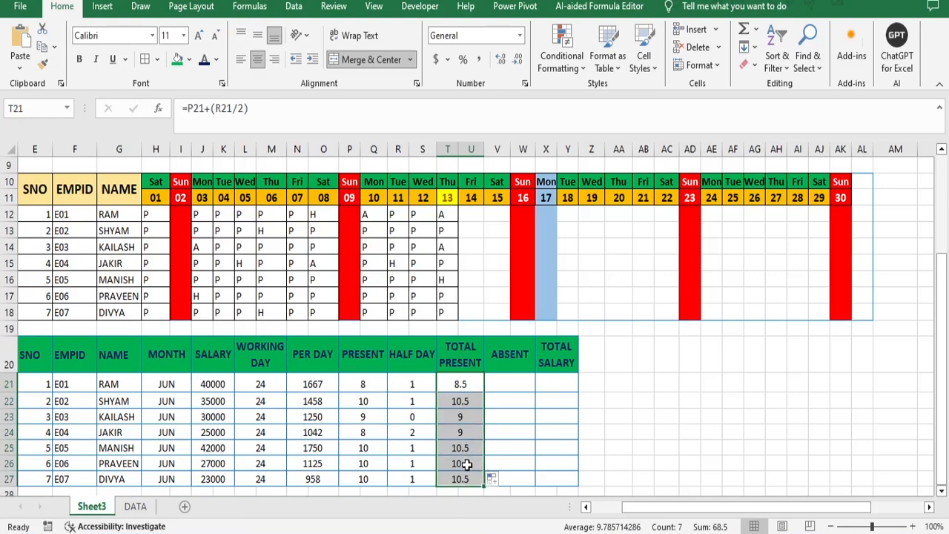
Step: Paste the copied formula into ABSENT cell V21, change it to =COUNTIF(H12:AL12,"A"), and fill it down to row 27
click(514, 380)
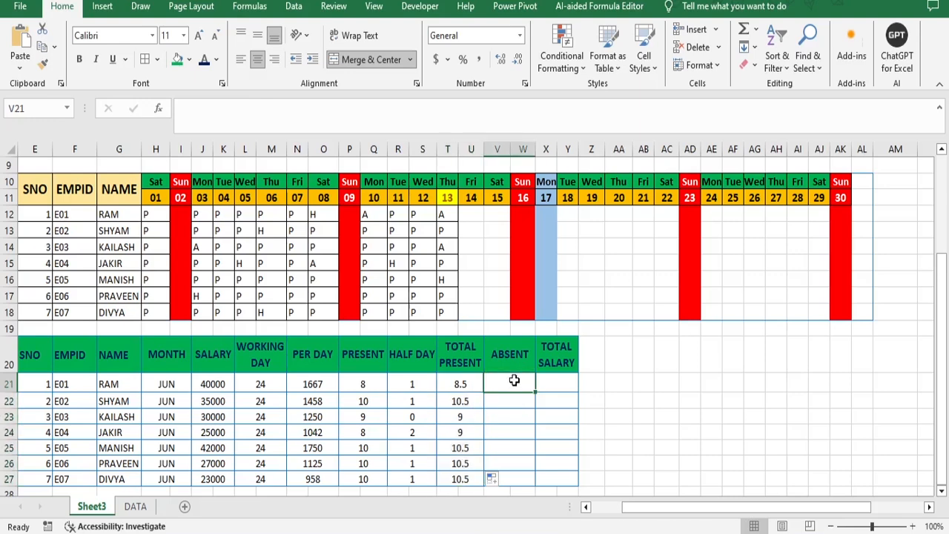
click(266, 109)
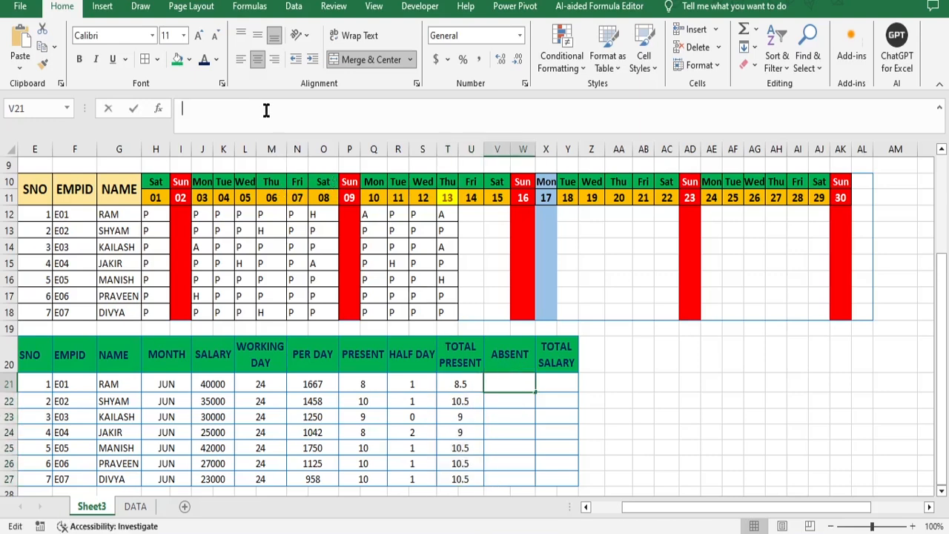
key(ctrl+v)
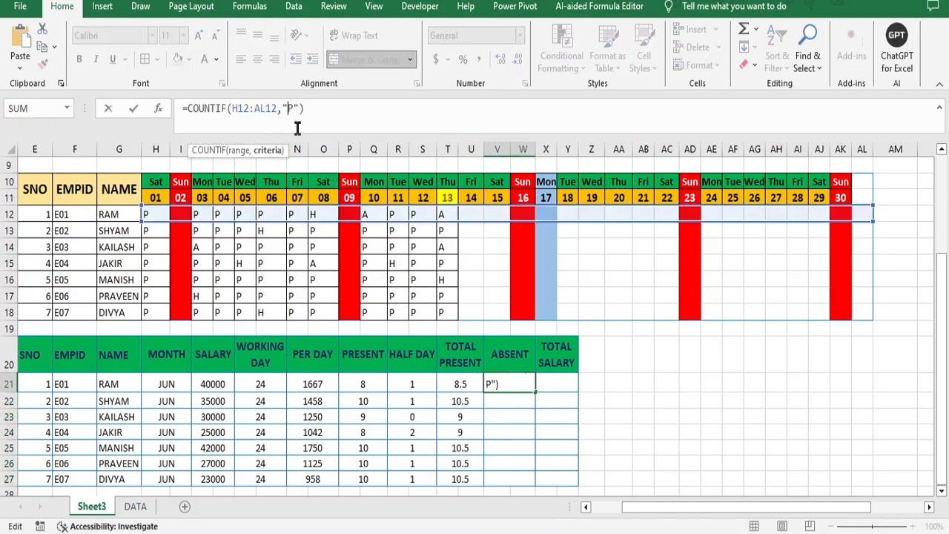
key(BackSpace)
text(A)
key(Return)
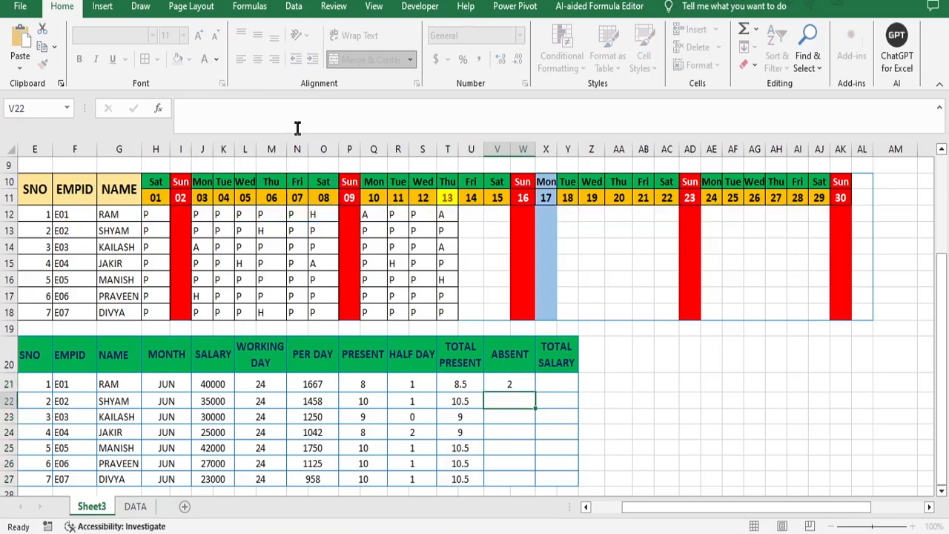
click(517, 384)
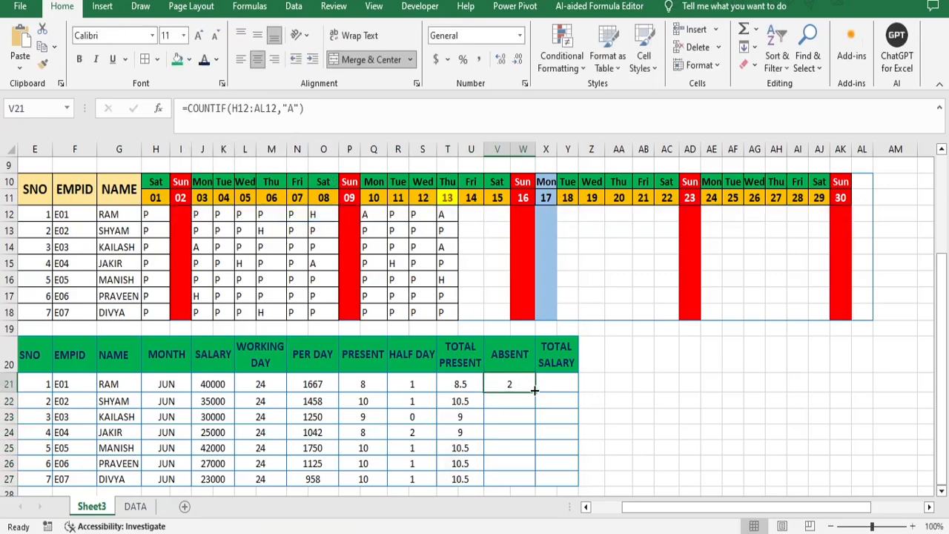
drag(536, 393, 537, 484)
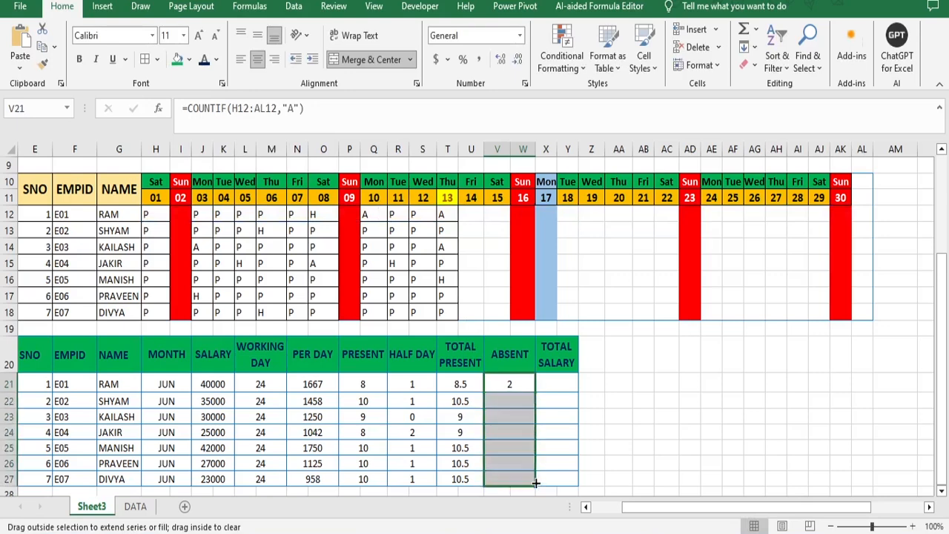
Step: Calculate the first TOTAL SALARY cell X21 with =N21*T21, multiplying per-day pay by total present days
click(552, 383)
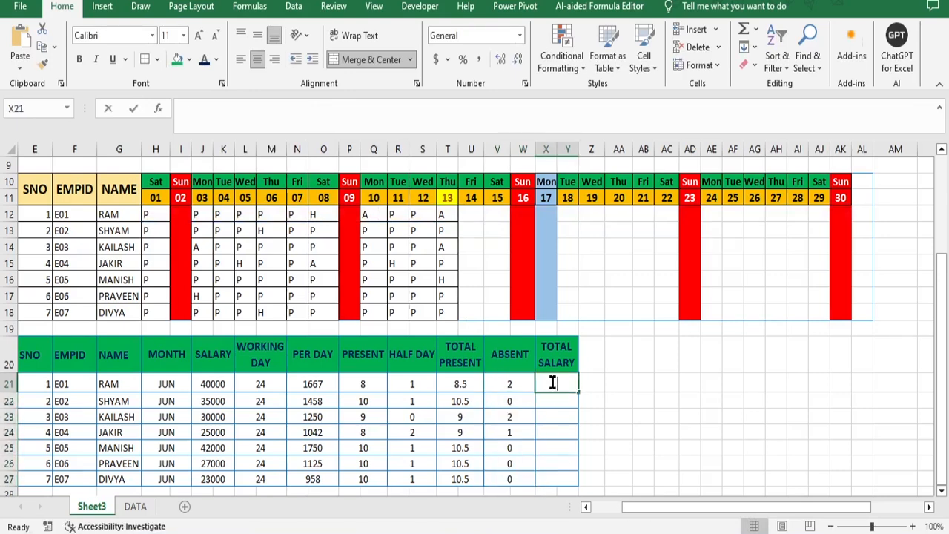
text(=)
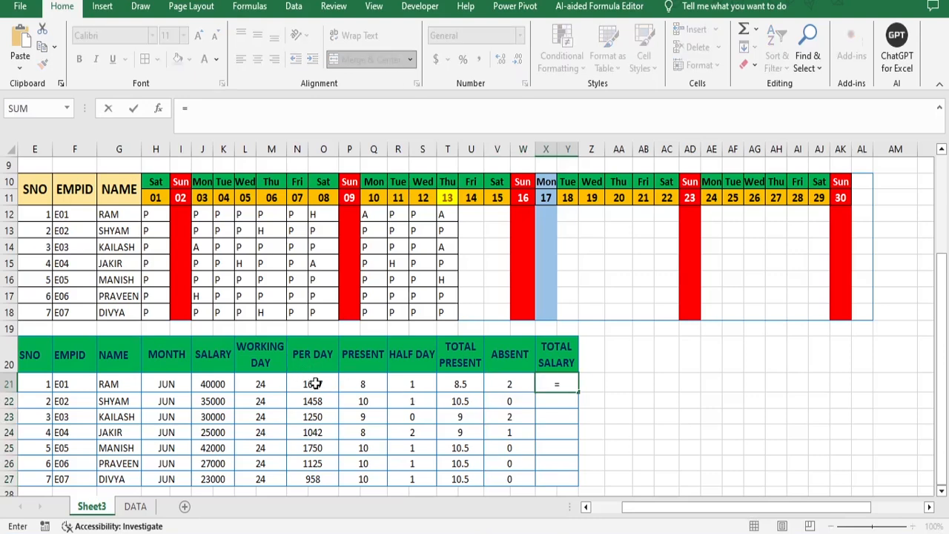
click(315, 383)
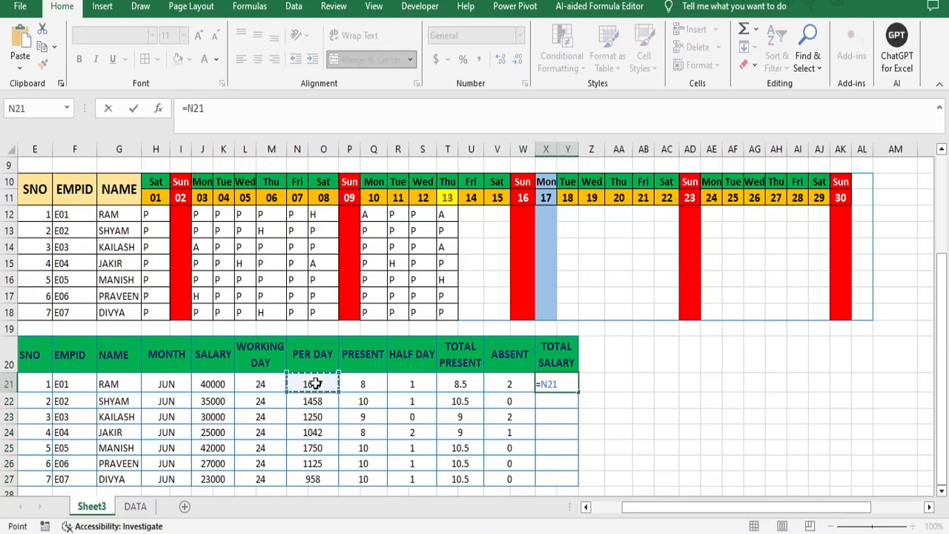
text(*)
click(452, 385)
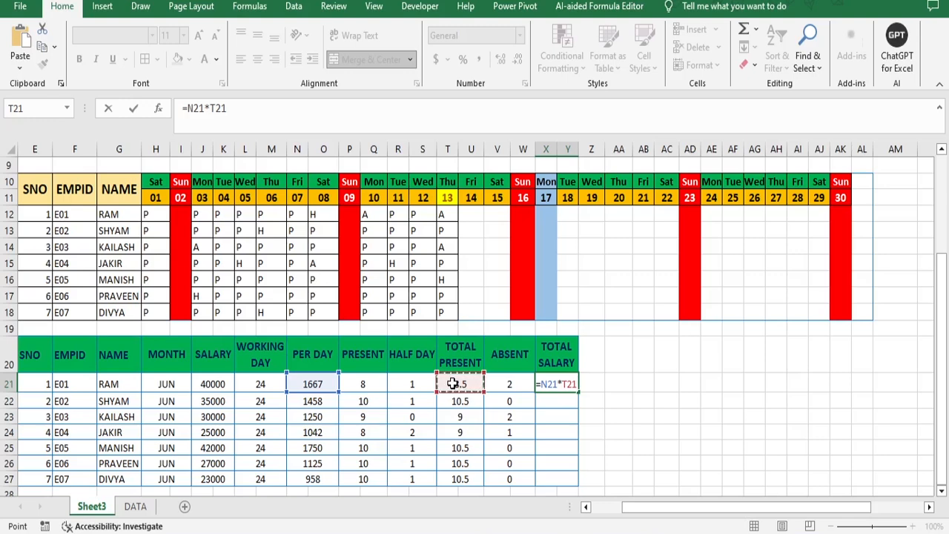
key(Return)
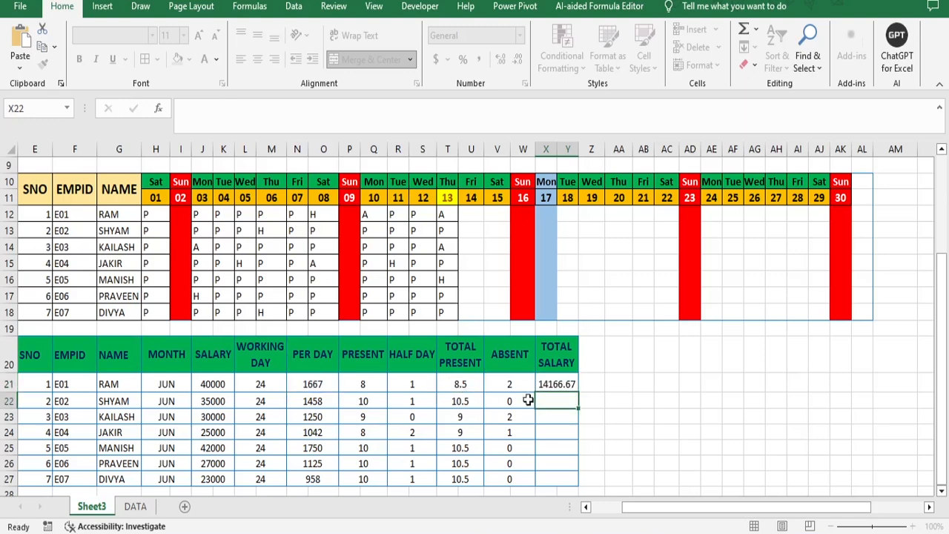
click(562, 384)
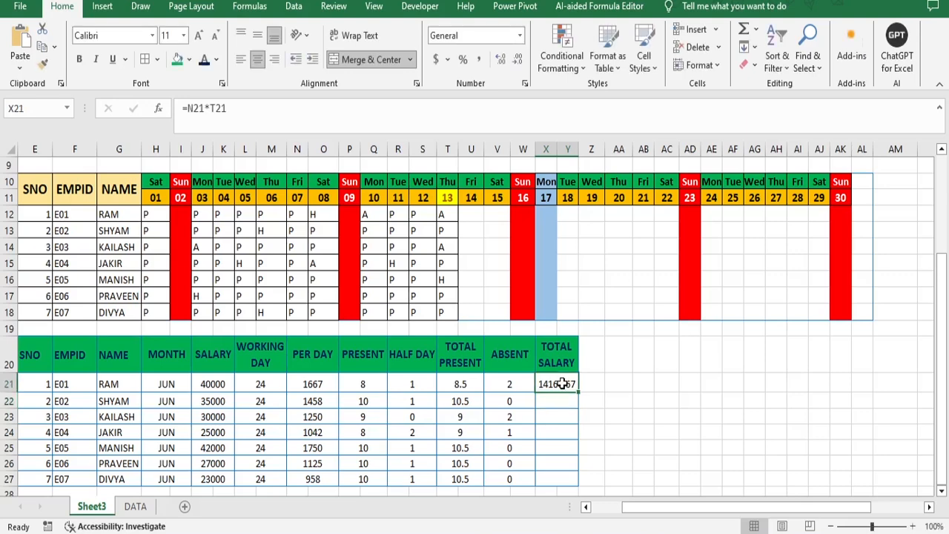
Step: Format TOTAL SALARY cell X21 as Number with 0 decimal places and red negative numbers, and fill its formula down to row 27
right_click(562, 383)
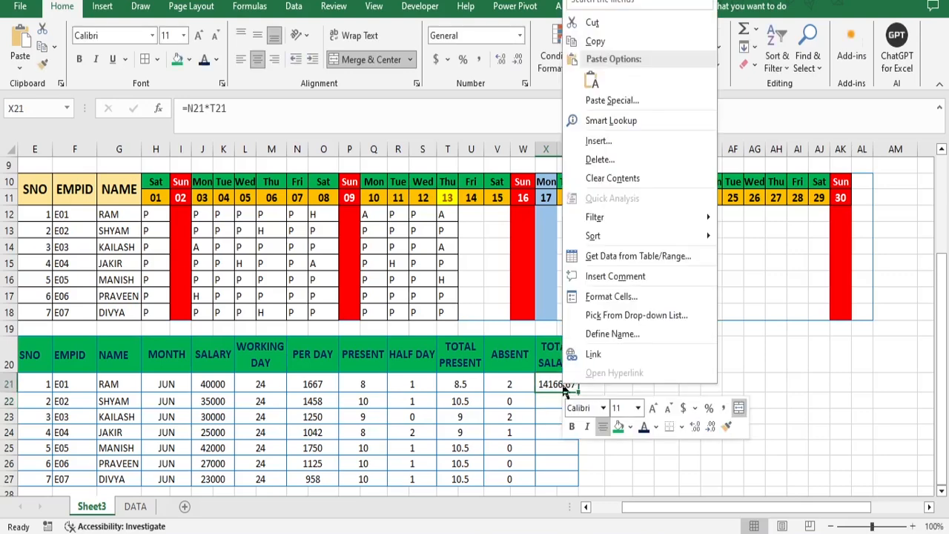
click(612, 297)
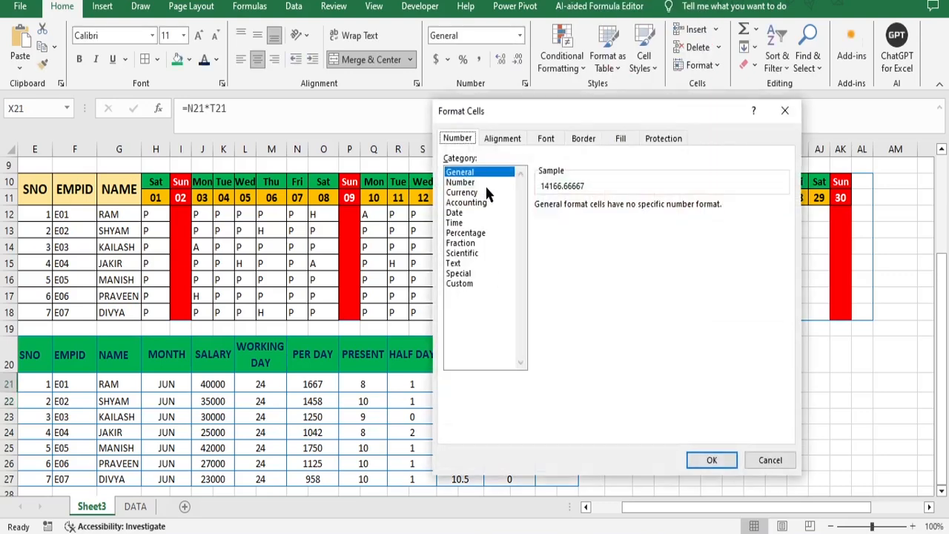
click(467, 182)
click(552, 264)
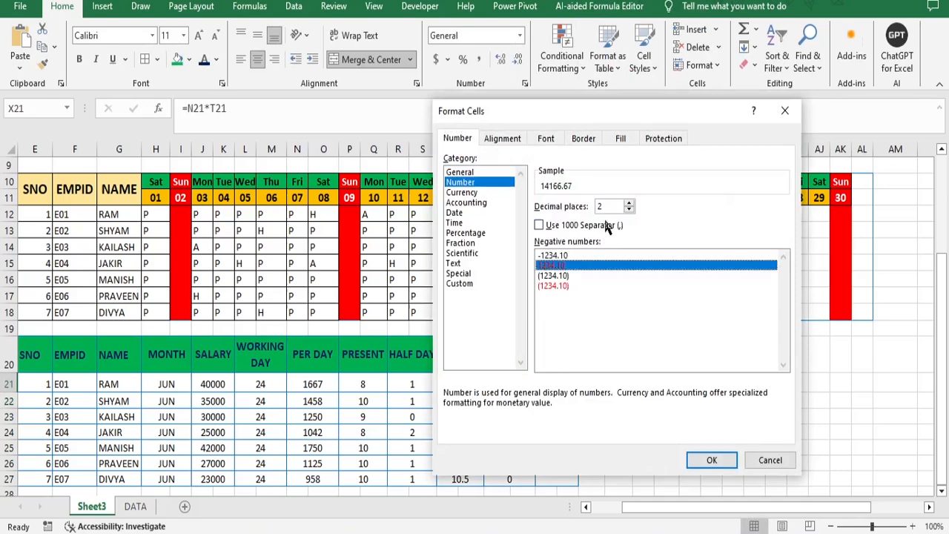
click(629, 203)
click(629, 211)
click(629, 210)
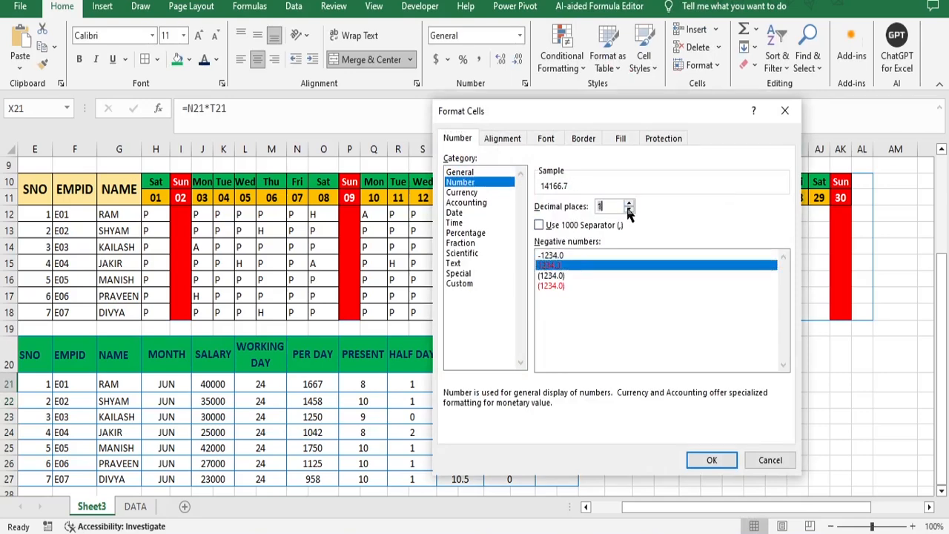
click(629, 211)
click(703, 459)
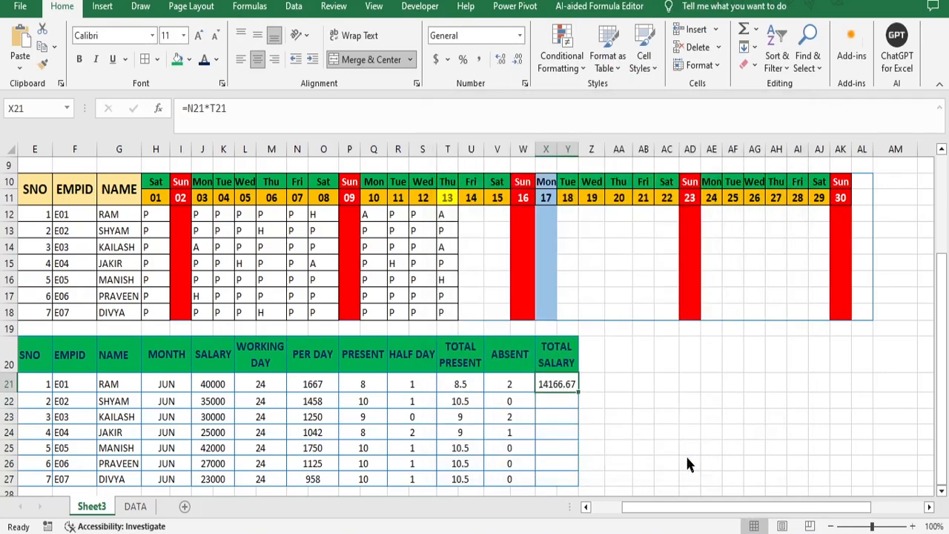
drag(577, 391, 578, 481)
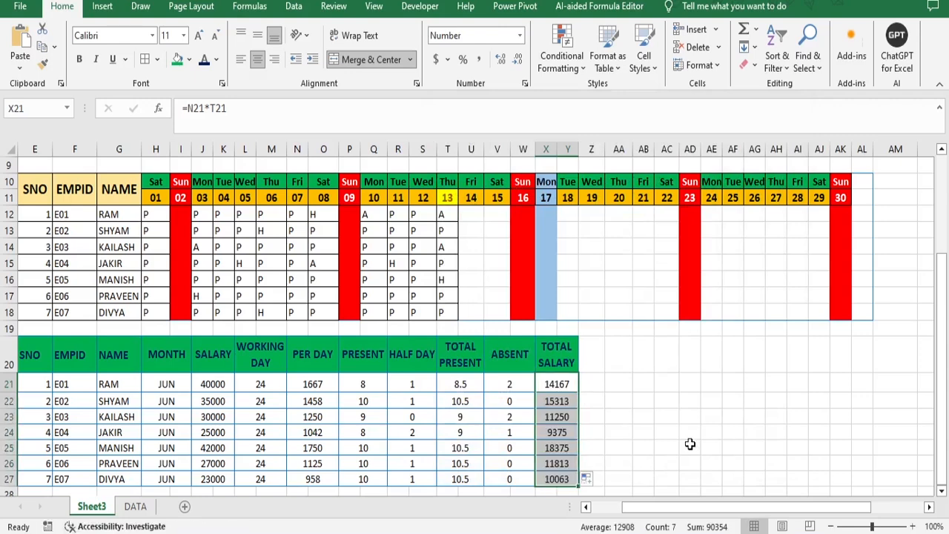
Step: Set the MONTH in cell D4 to JAN and check how the salary table's values respond
drag(764, 507, 734, 508)
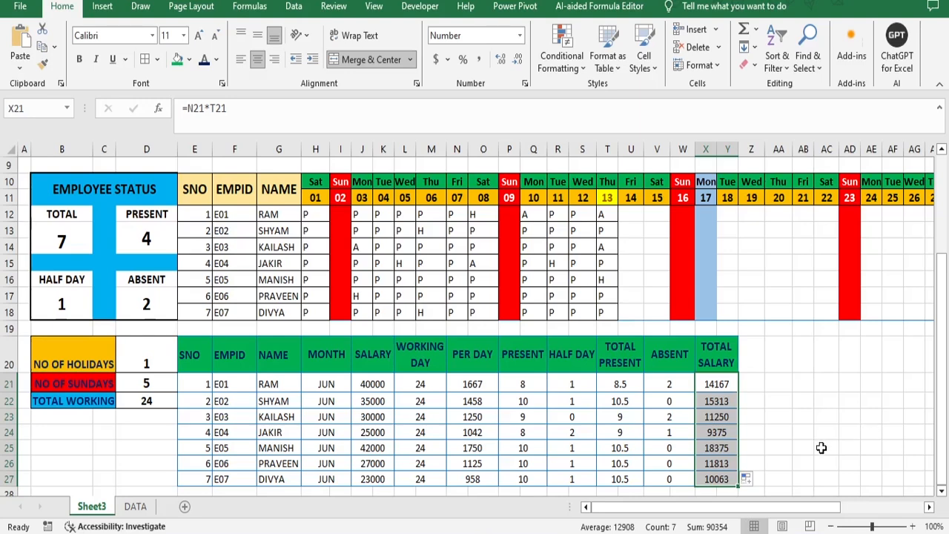
click(326, 384)
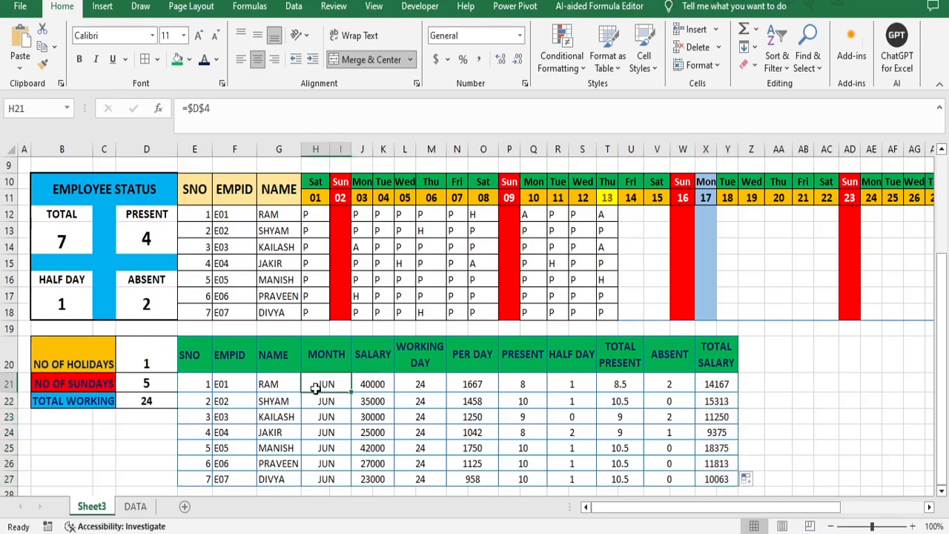
scroll(222, 273, up, 2)
click(157, 178)
click(183, 181)
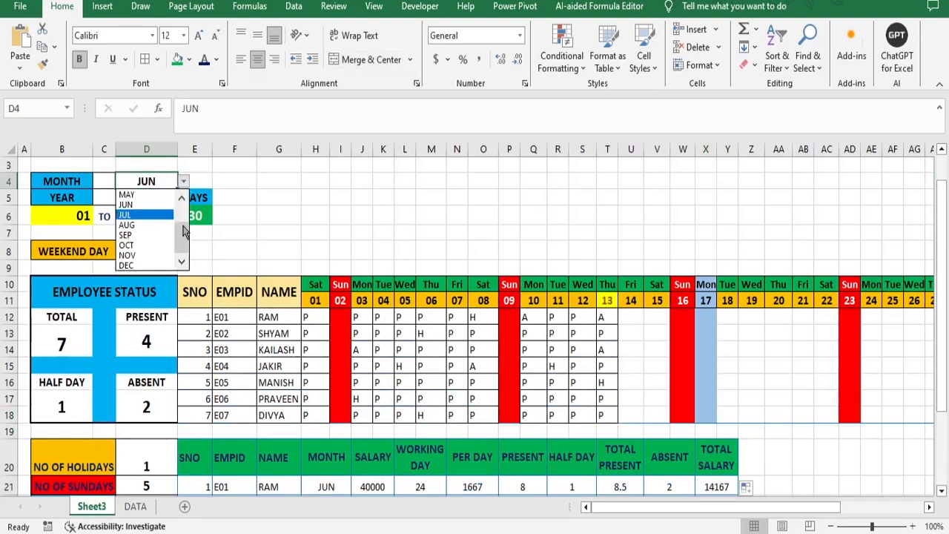
drag(183, 226, 185, 185)
click(125, 194)
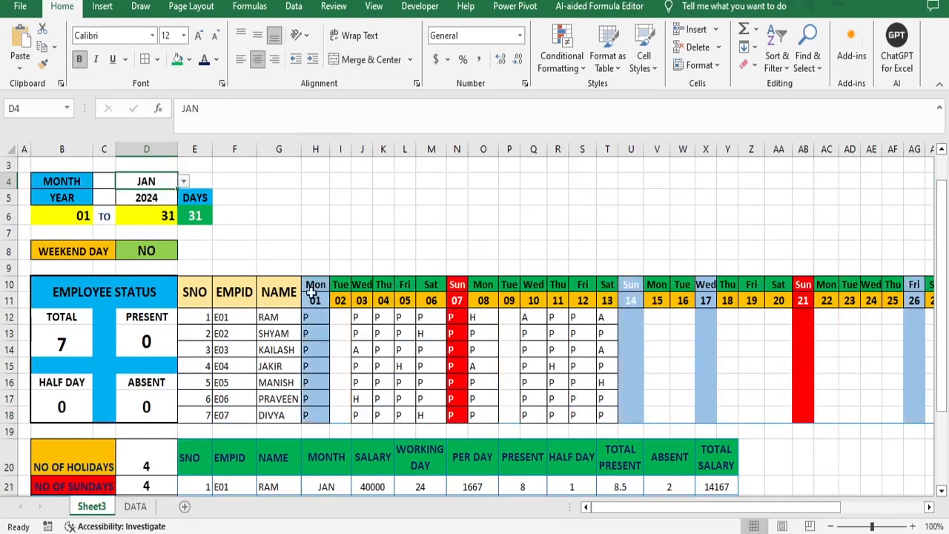
scroll(368, 343, down, 4)
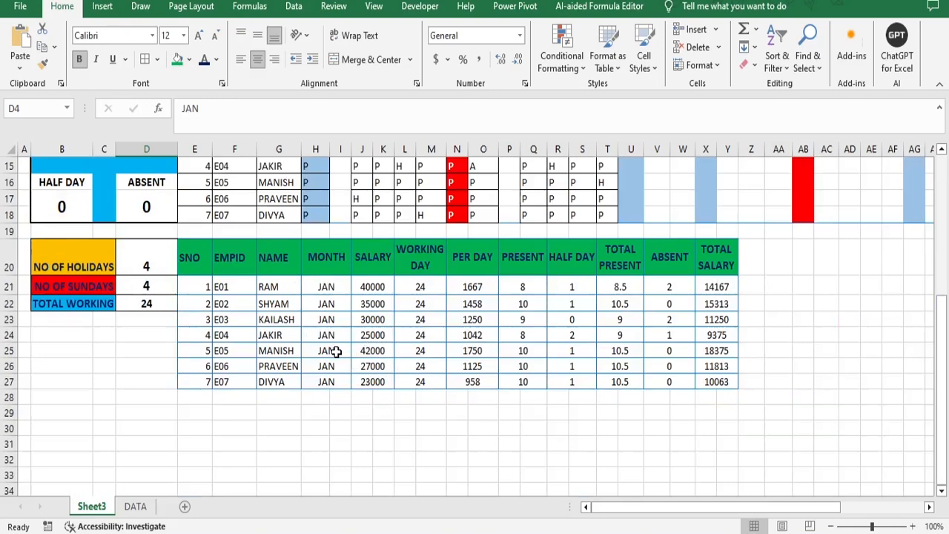
Step: Return the MONTH in cell D4 to JUN and check the salary table again
scroll(336, 352, up, 5)
click(183, 214)
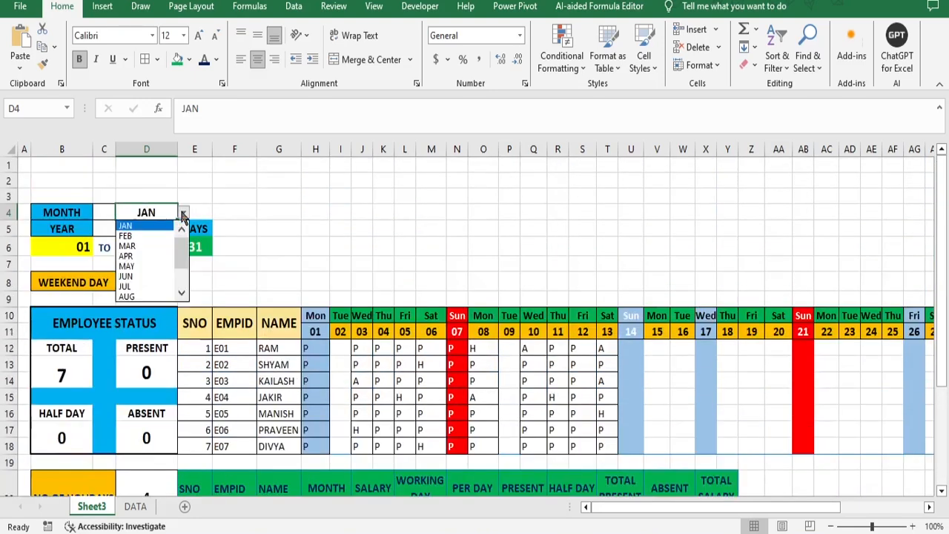
click(149, 275)
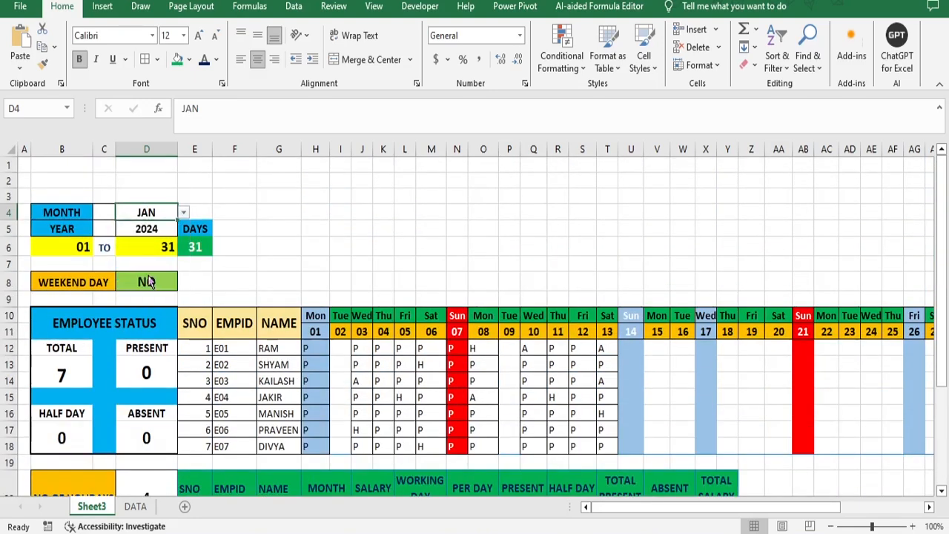
click(304, 226)
scroll(827, 470, down, 4)
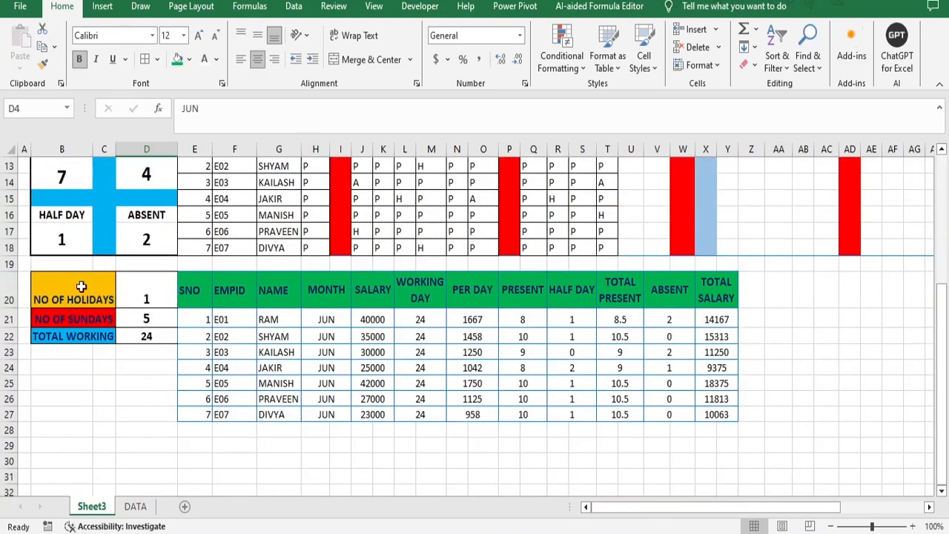
Step: Insert a blank row 20 above the salary table's header row
click(11, 293)
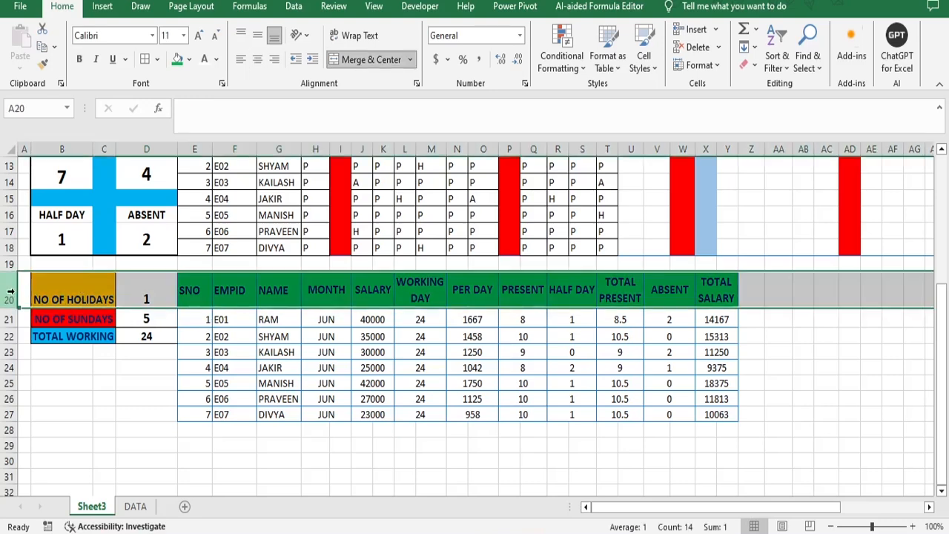
right_click(7, 296)
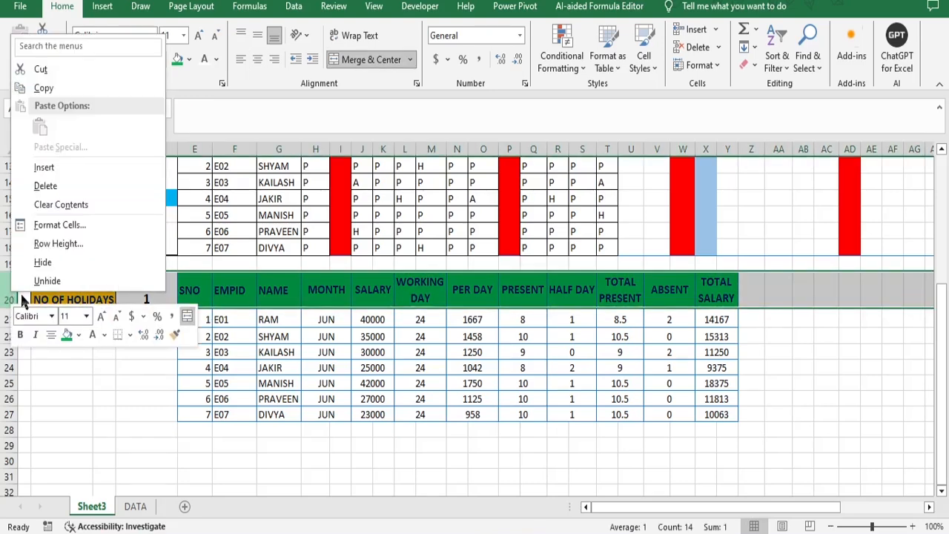
click(47, 175)
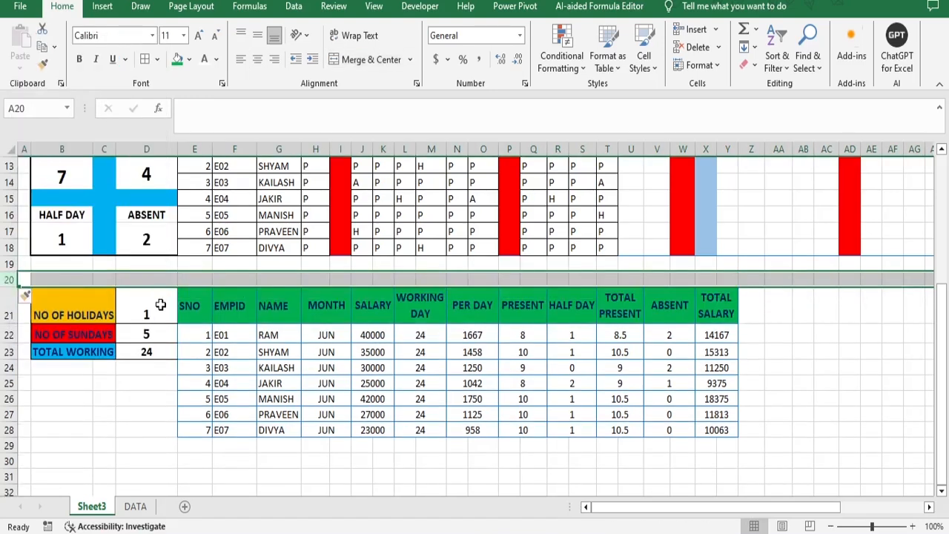
click(135, 298)
Step: Merge and center the SNO, EMPID, NAME and MONTH headers across rows 20 and 21, one column heading at a time
drag(188, 283, 193, 308)
click(371, 59)
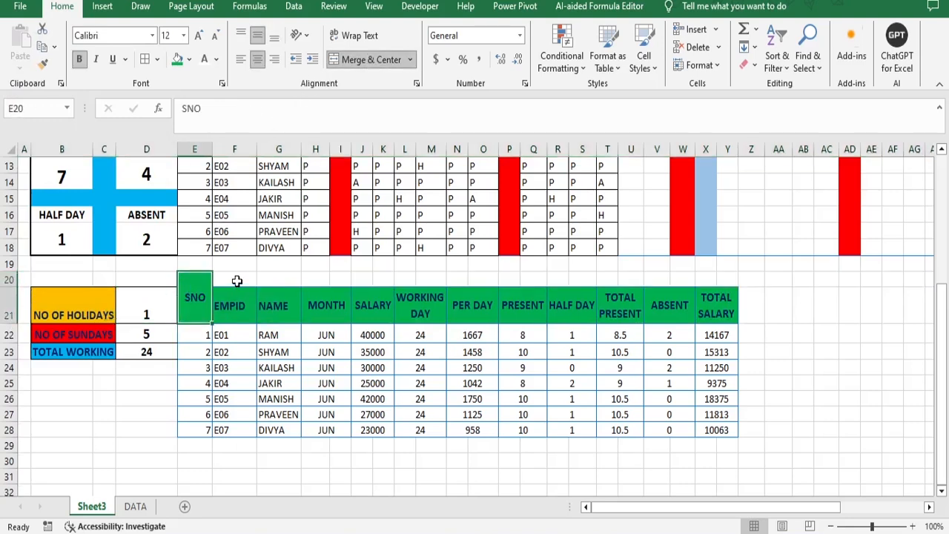
drag(237, 278, 278, 308)
click(367, 59)
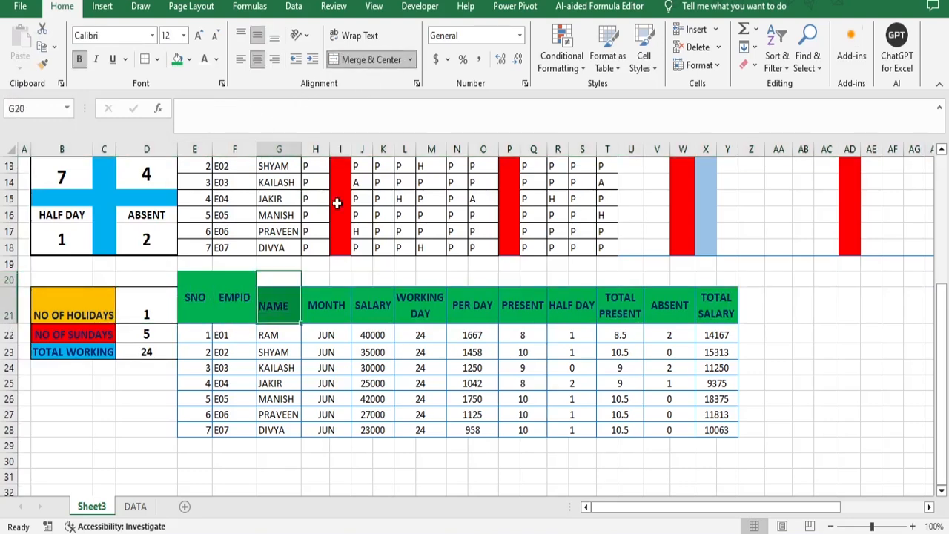
click(371, 59)
drag(319, 277, 321, 308)
click(370, 59)
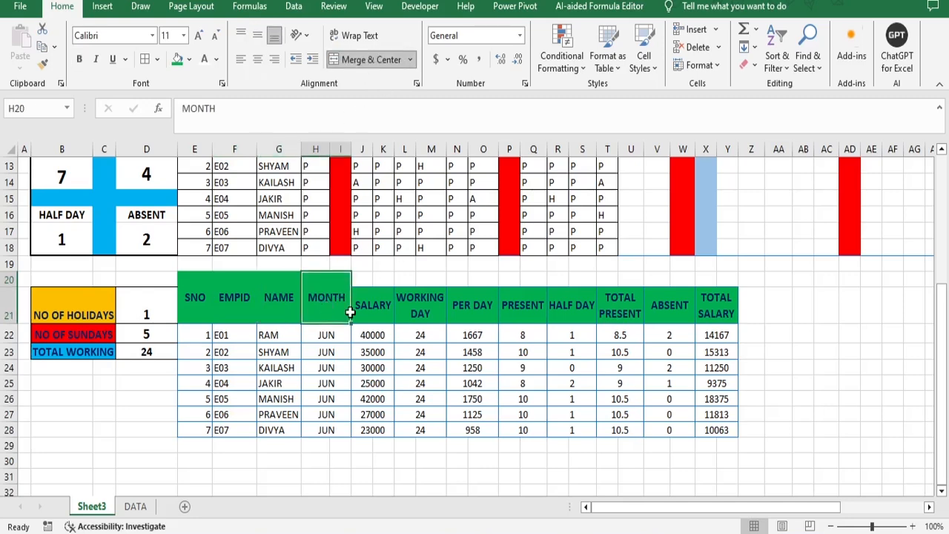
Step: Merge and center the SALARY, WORKING DAY, PER DAY and PRESENT headers individually across rows 20 and 21
drag(362, 279, 382, 310)
click(370, 60)
drag(404, 278, 539, 310)
click(370, 59)
click(371, 59)
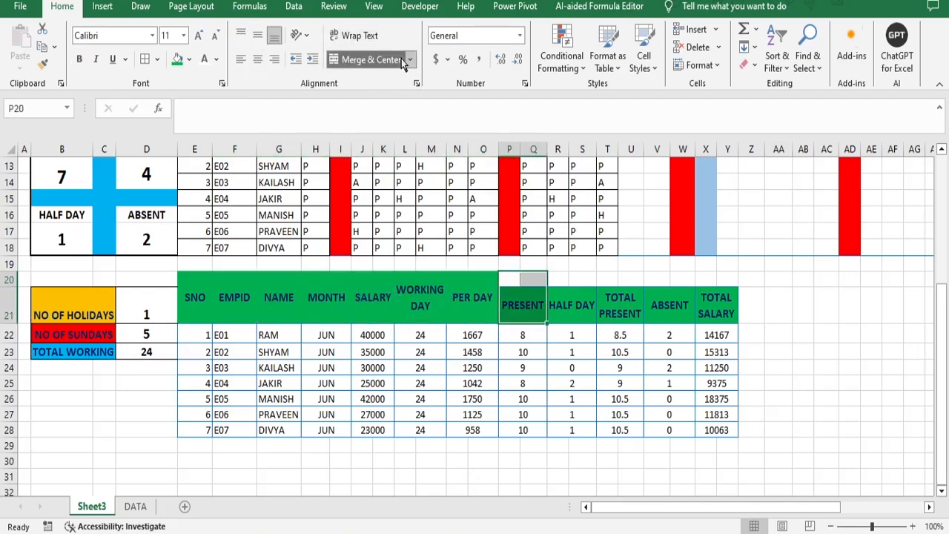
click(370, 59)
Step: Merge and center the HALF DAY, TOTAL PRESENT, ABSENT and TOTAL SALARY headers individually across rows 20 and 21
drag(564, 279, 636, 310)
click(381, 65)
click(337, 60)
drag(660, 280, 686, 310)
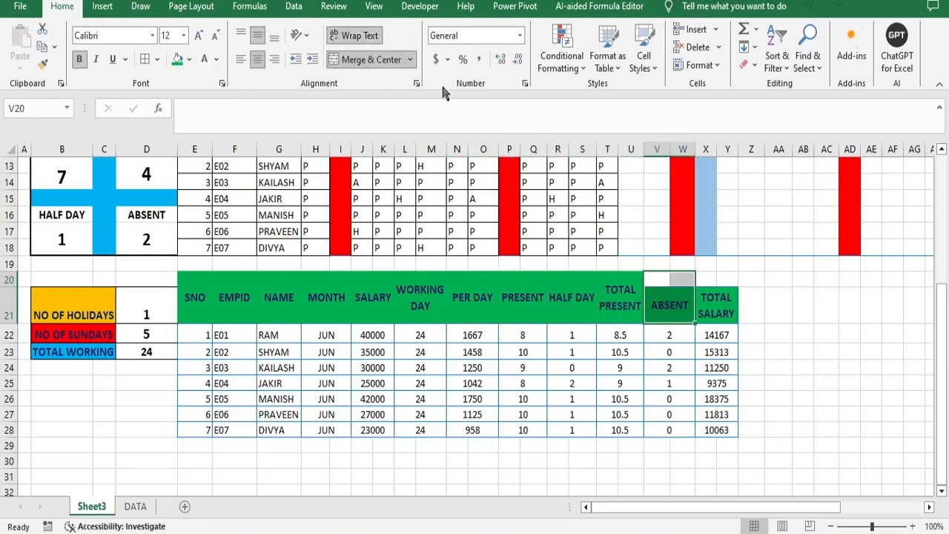
click(356, 59)
drag(708, 281, 730, 310)
click(371, 61)
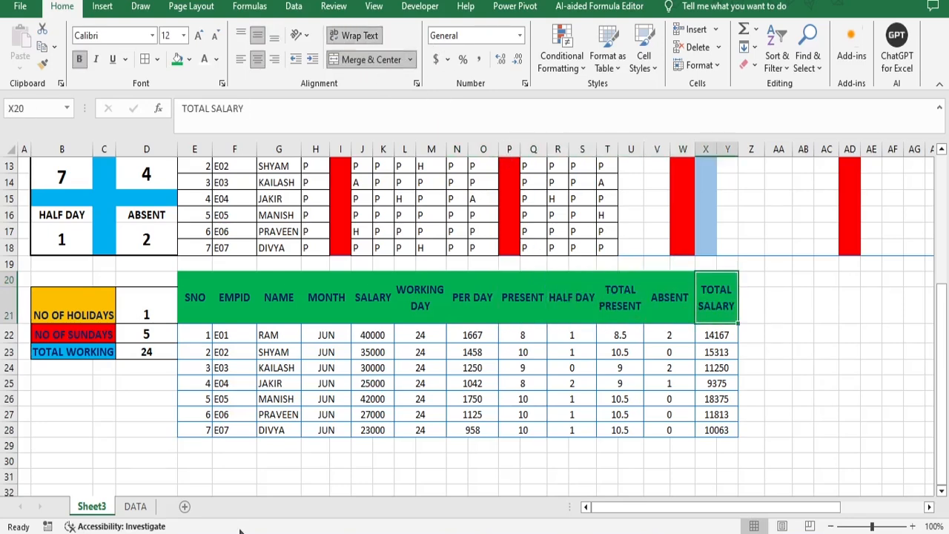
Step: Reduce row 21's height and move the NO OF HOLIDAYS, NO OF SUNDAYS and TOTAL WORKING block up one row to start in row 20
drag(15, 324, 9, 305)
drag(52, 279, 148, 316)
key(ctrl+c)
click(452, 301)
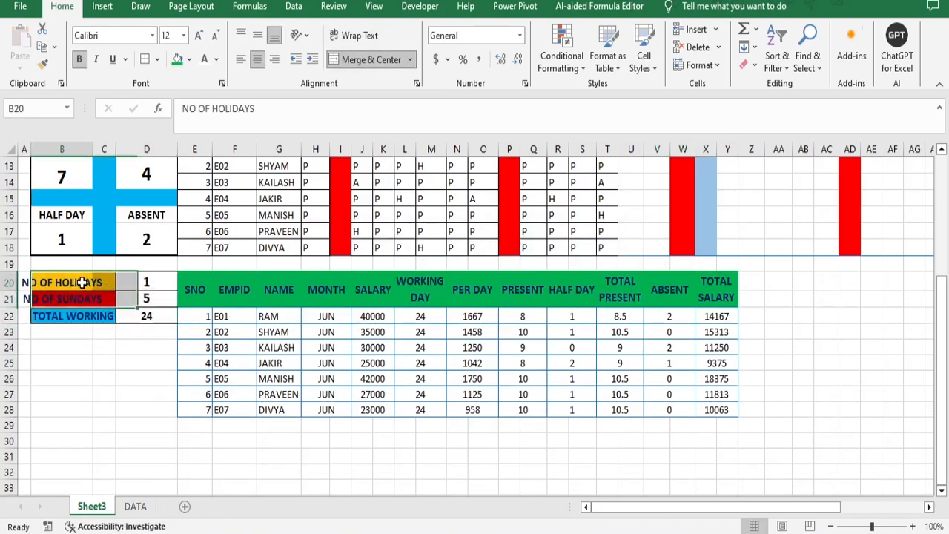
Step: Merge and center the NO OF HOLIDAYS and NO OF SUNDAYS labels across columns B and C in rows 20 and 21
click(373, 63)
click(69, 299)
click(371, 59)
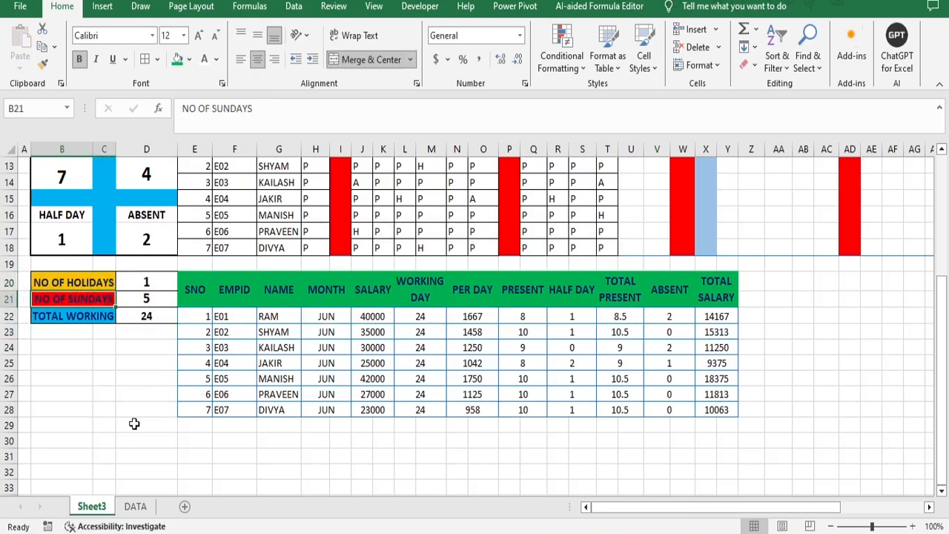
Step: Slightly increase row 21's height and apply borders to the salary table's header cells from SNO to TOTAL SALARY
click(137, 411)
drag(11, 308, 13, 312)
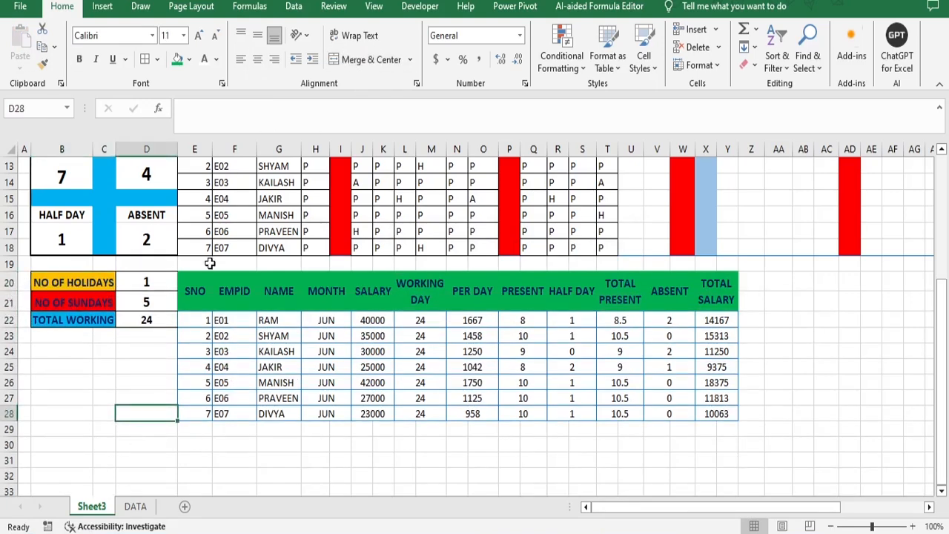
drag(199, 289, 716, 291)
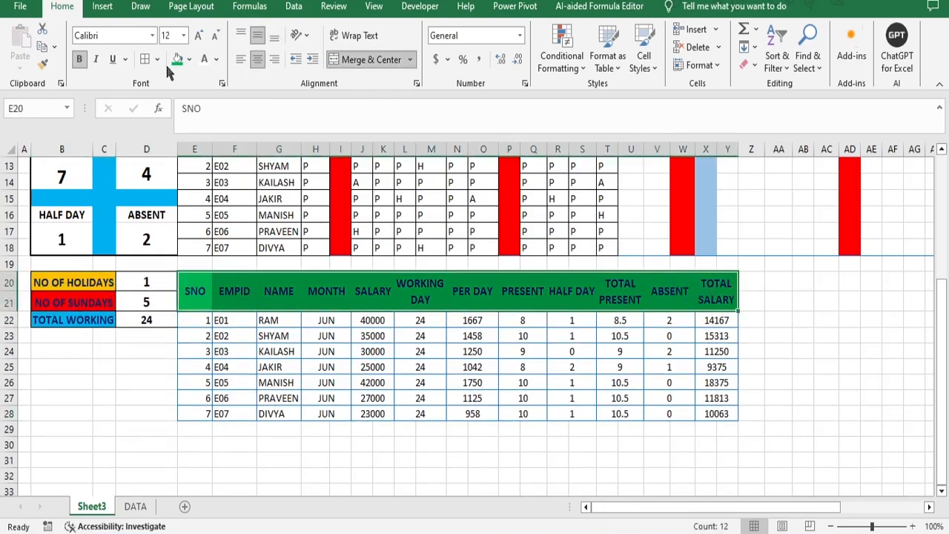
click(856, 381)
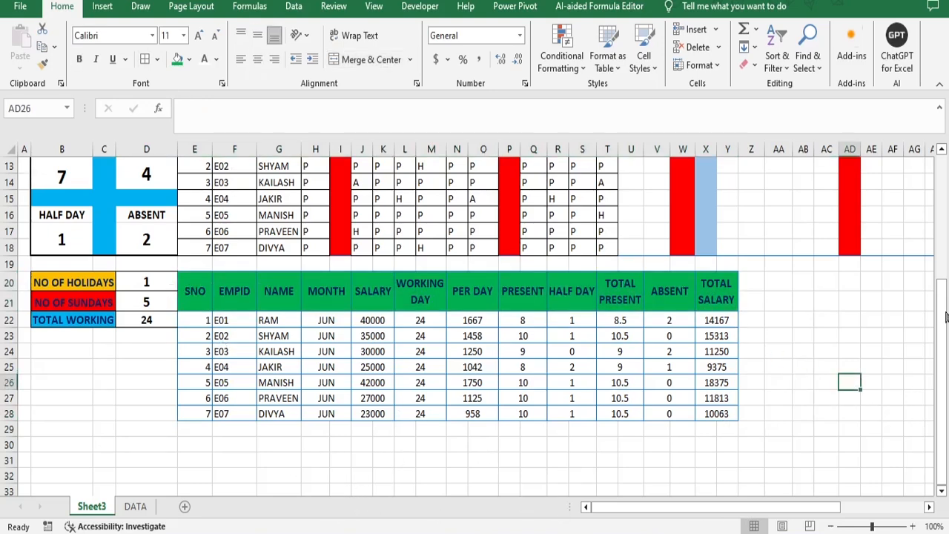
Step: Set the MONTH in cell D4 to APR and review the recalculated attendance sheet and salary table
drag(944, 327, 945, 191)
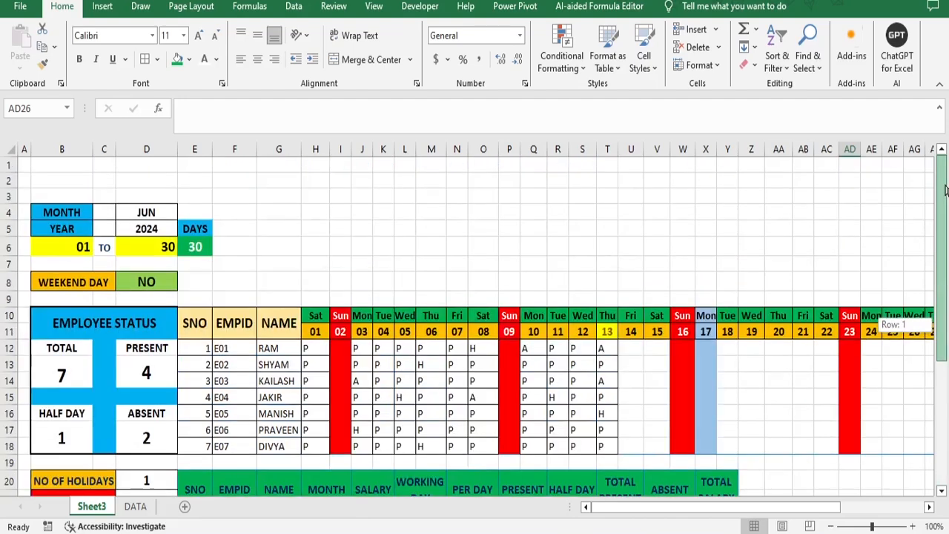
drag(946, 239, 946, 398)
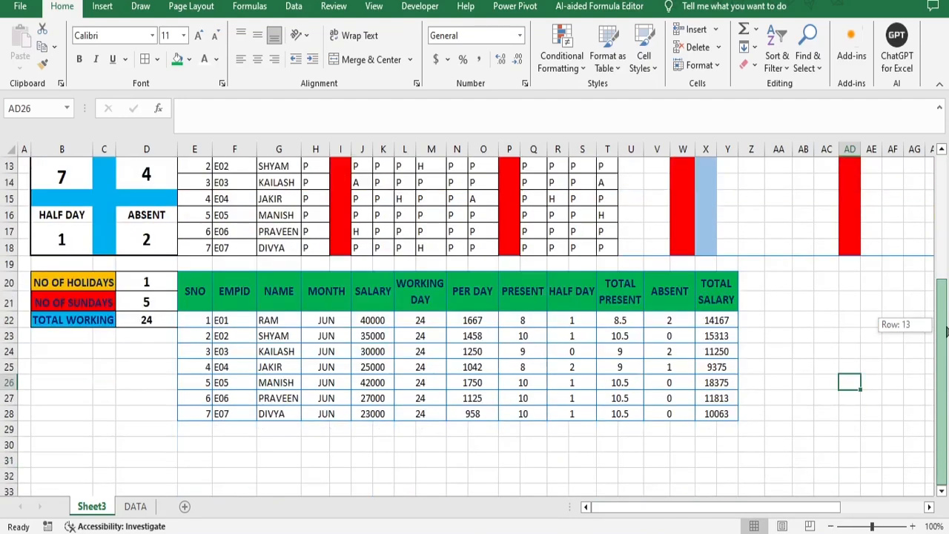
drag(947, 330, 946, 177)
click(148, 212)
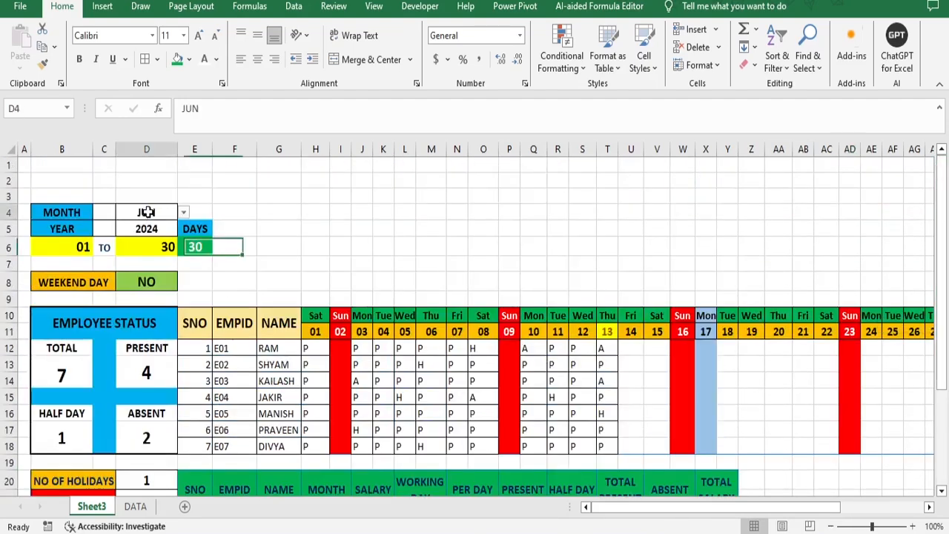
click(184, 213)
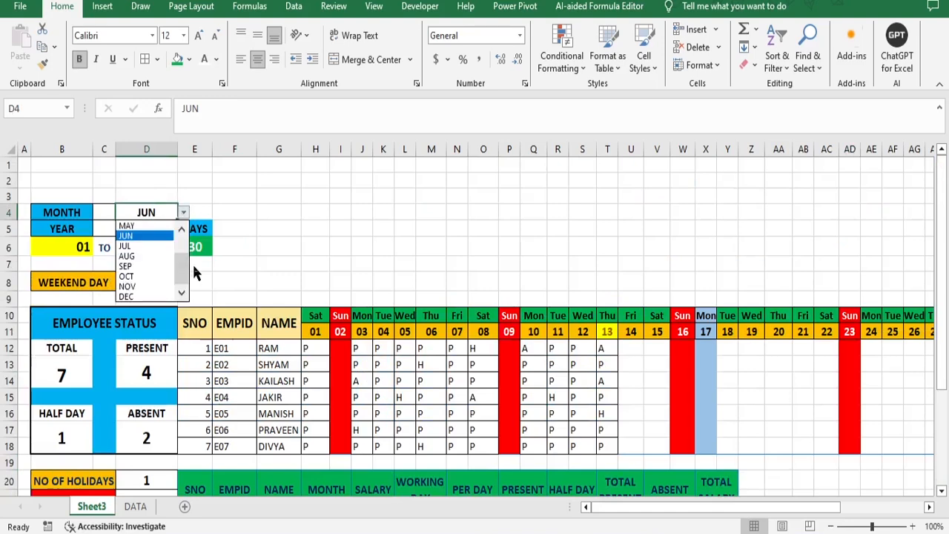
scroll(189, 276, up, 1)
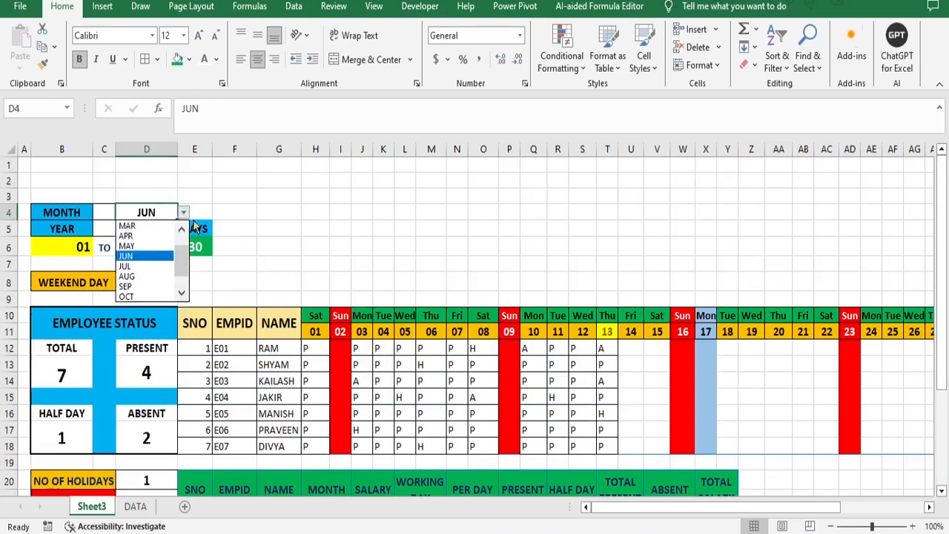
click(139, 237)
scroll(445, 326, down, 2)
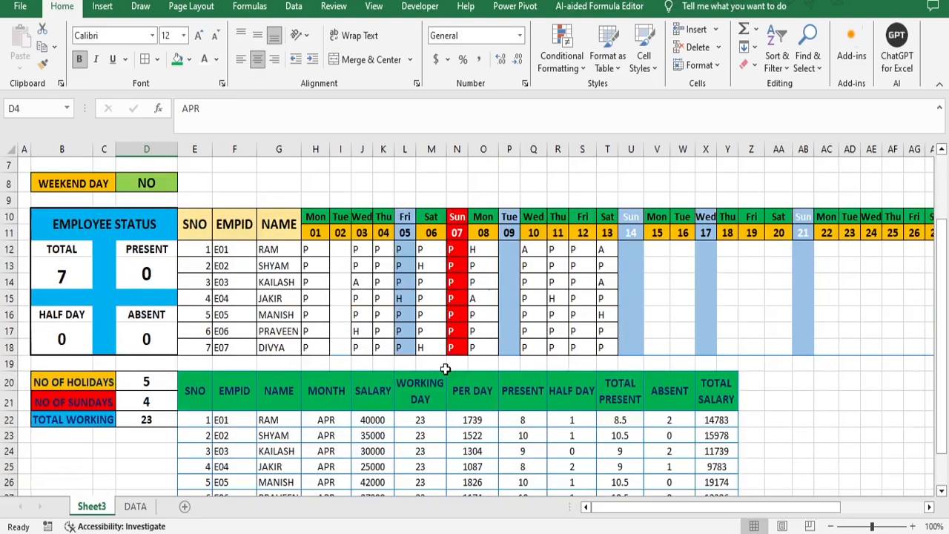
scroll(453, 452, down, 1)
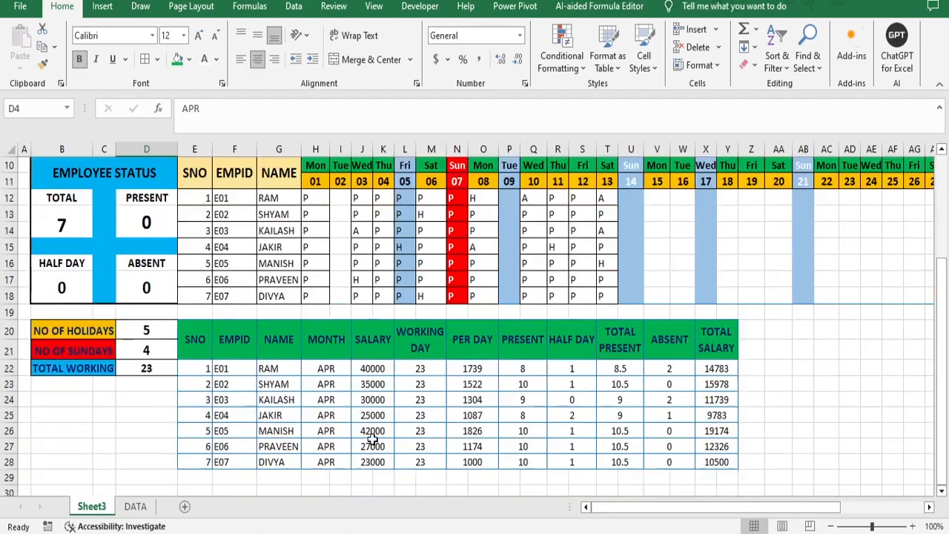
Step: Set the MONTH in cell D4 to JUN and review the recalculated attendance sheet and salary table
scroll(191, 344, up, 3)
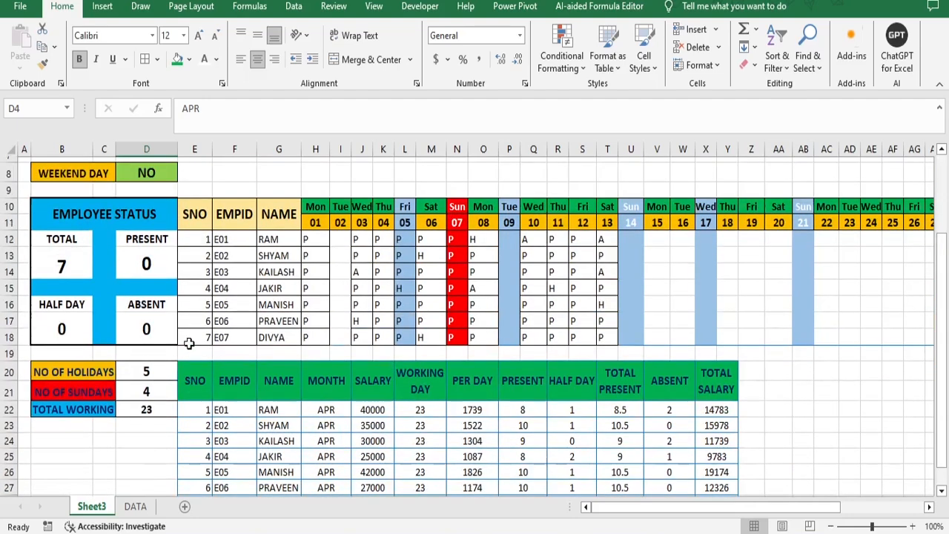
click(185, 213)
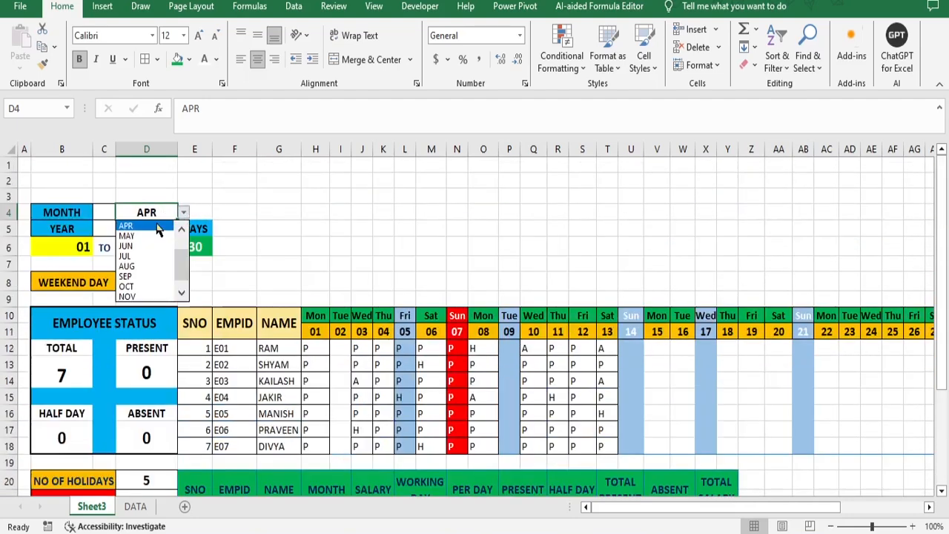
click(126, 245)
click(337, 226)
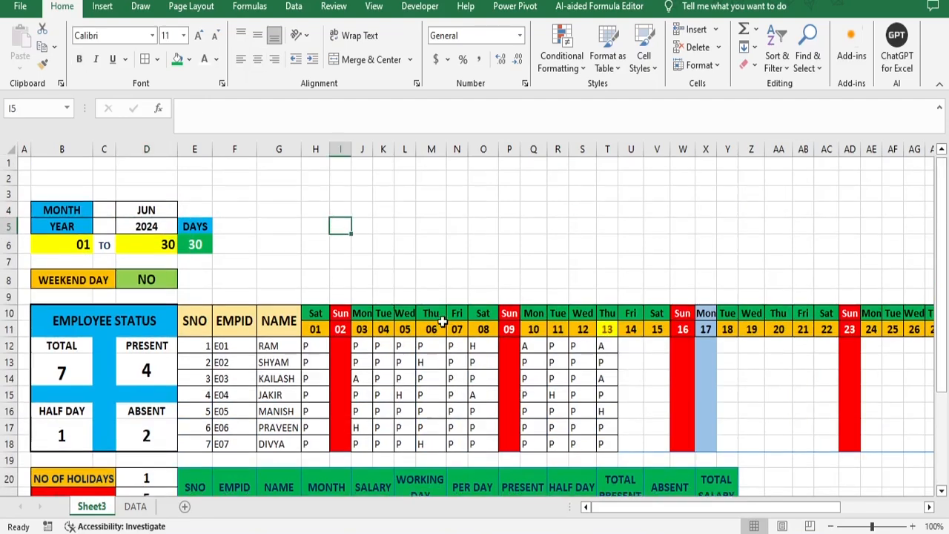
scroll(430, 423, down, 2)
scroll(808, 459, down, 2)
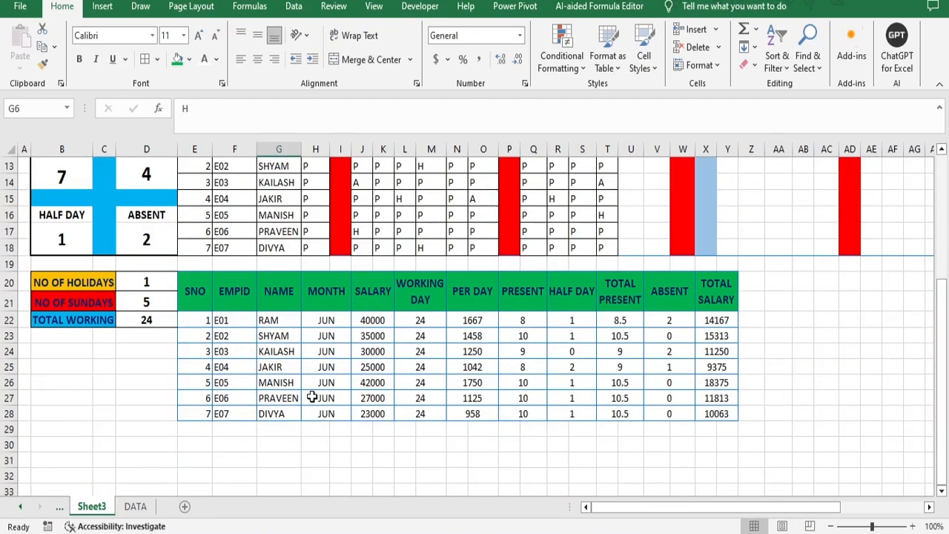
Step: Try to convert the salary table range E20:Y28 into an Excel table
drag(187, 283, 721, 410)
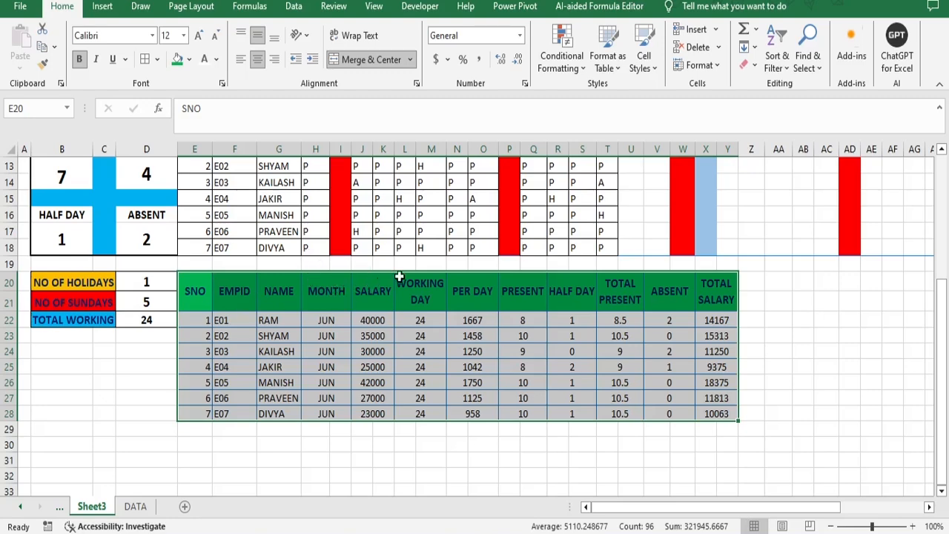
right_click(199, 284)
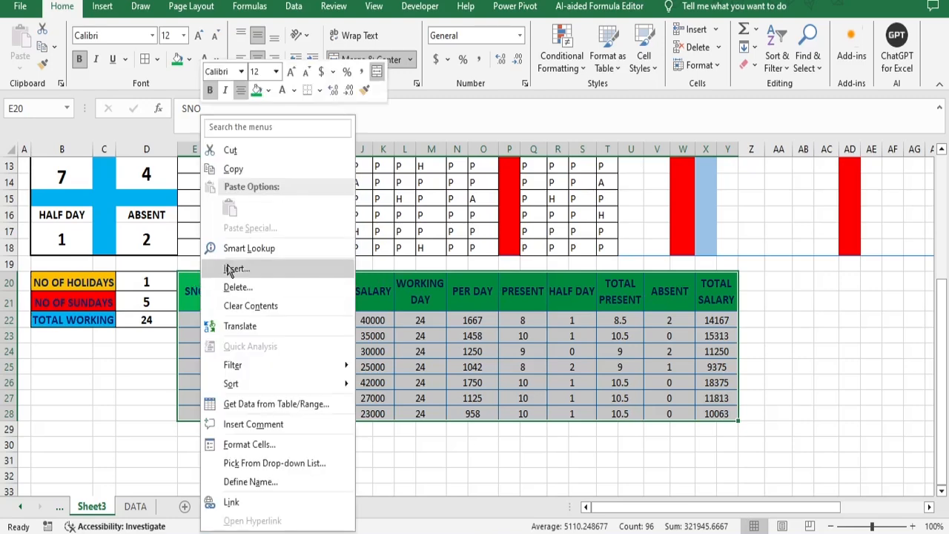
click(106, 6)
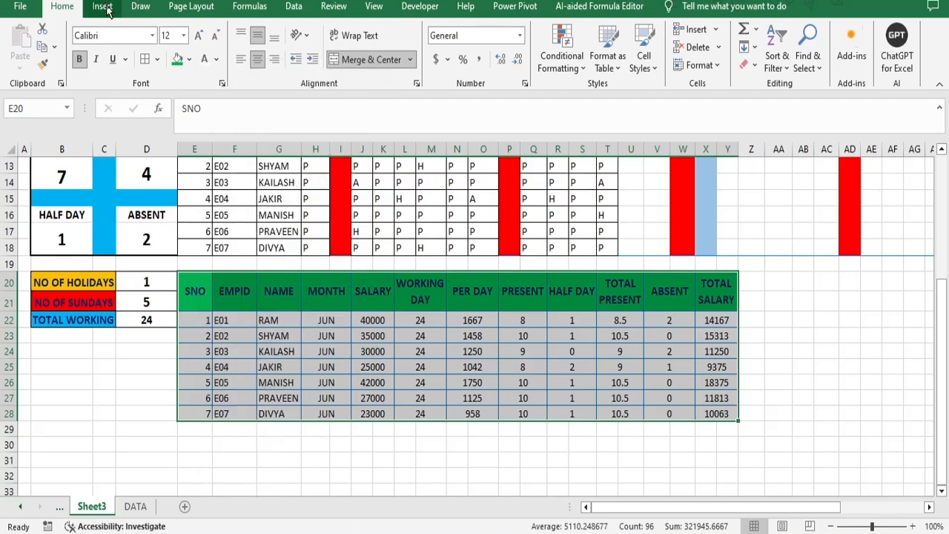
click(103, 8)
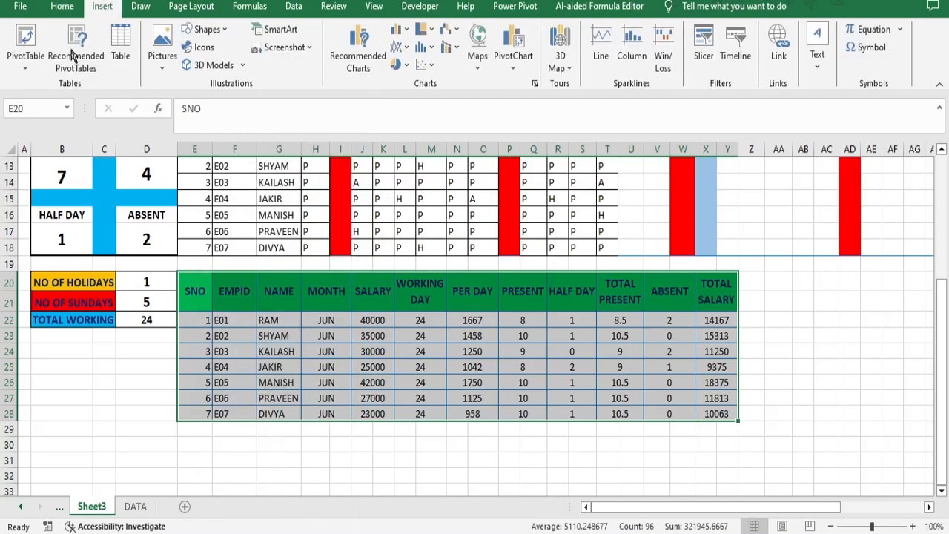
click(121, 48)
click(610, 292)
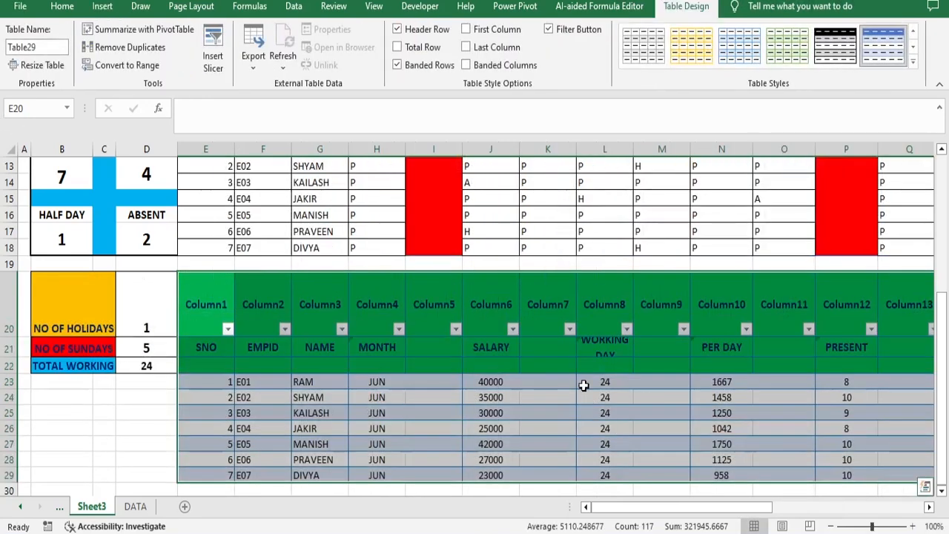
click(558, 278)
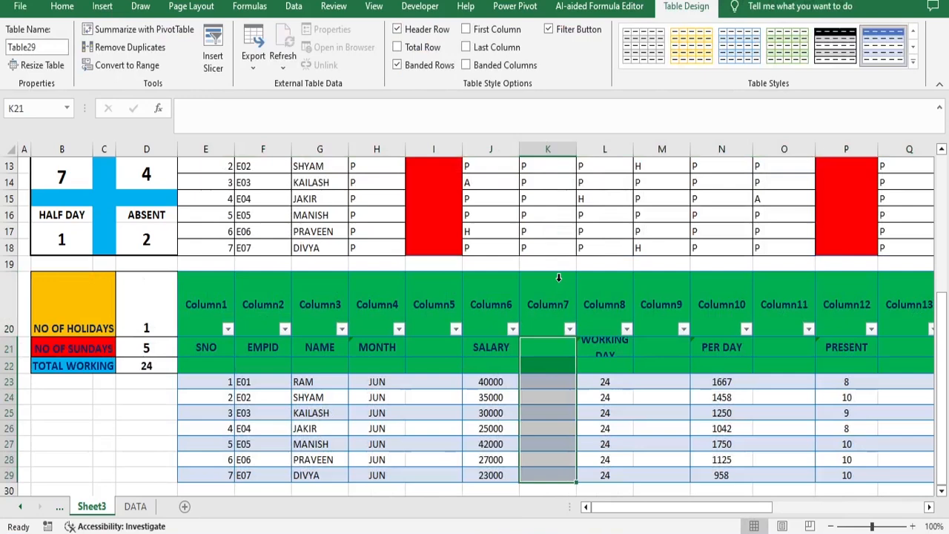
click(434, 274)
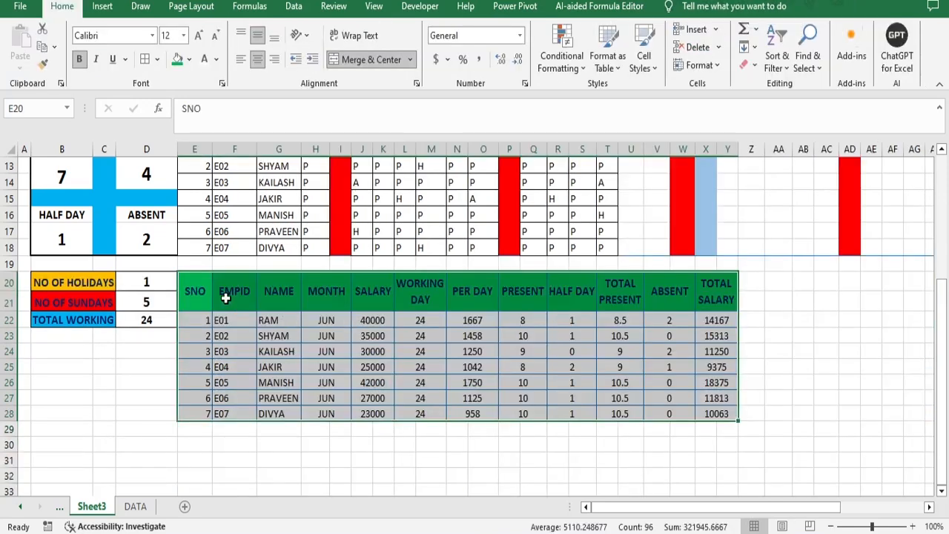
Step: Define the workbook-scoped name JUNE for the salary table range E20:Y28 and reselect the range to check its name
click(251, 8)
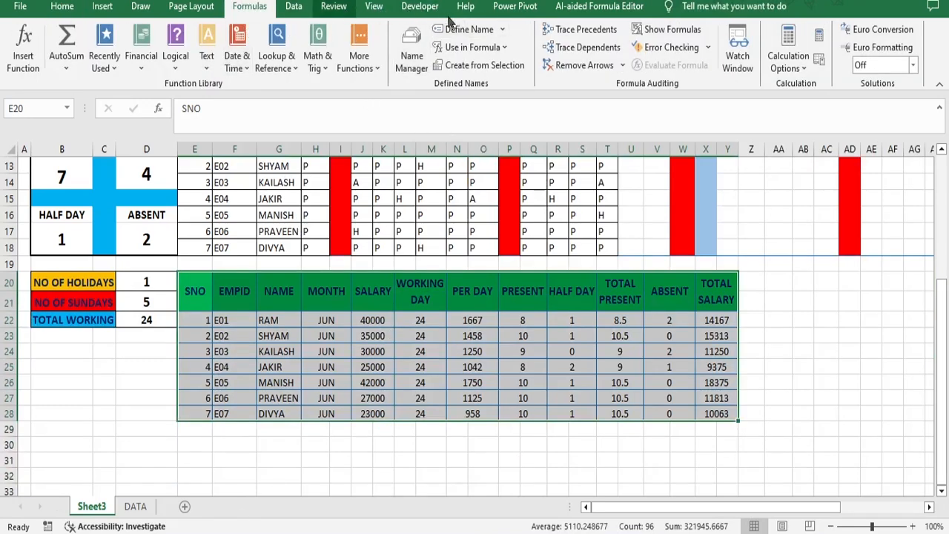
click(468, 30)
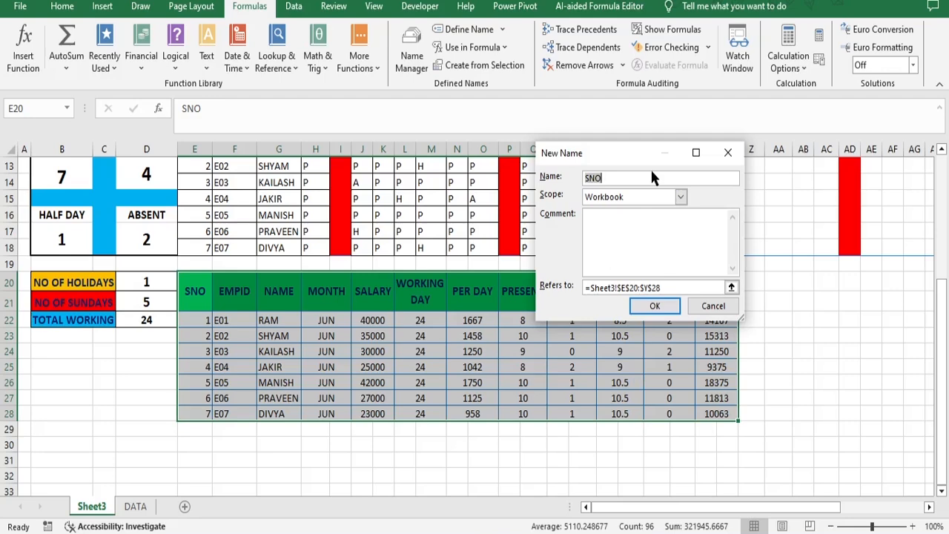
text(ju)
key(BackSpace)
key(BackSpace)
text(JUNE)
click(655, 306)
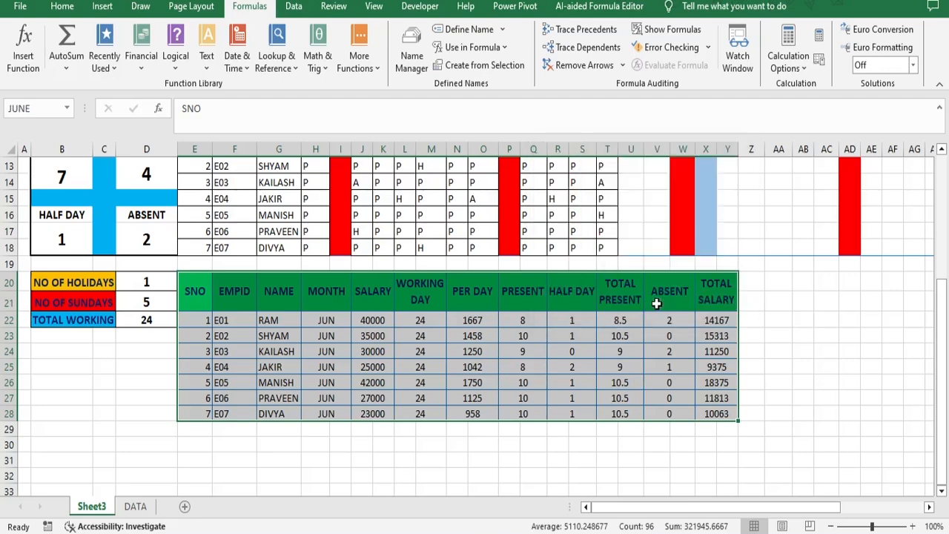
click(319, 475)
drag(191, 284, 722, 413)
click(24, 108)
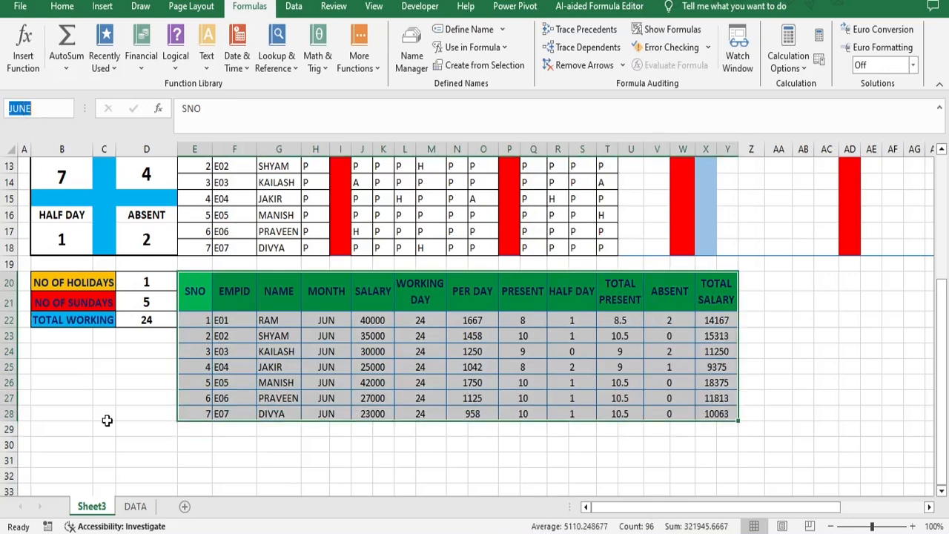
Step: Rename the Sheet3 worksheet as JUNE
click(92, 506)
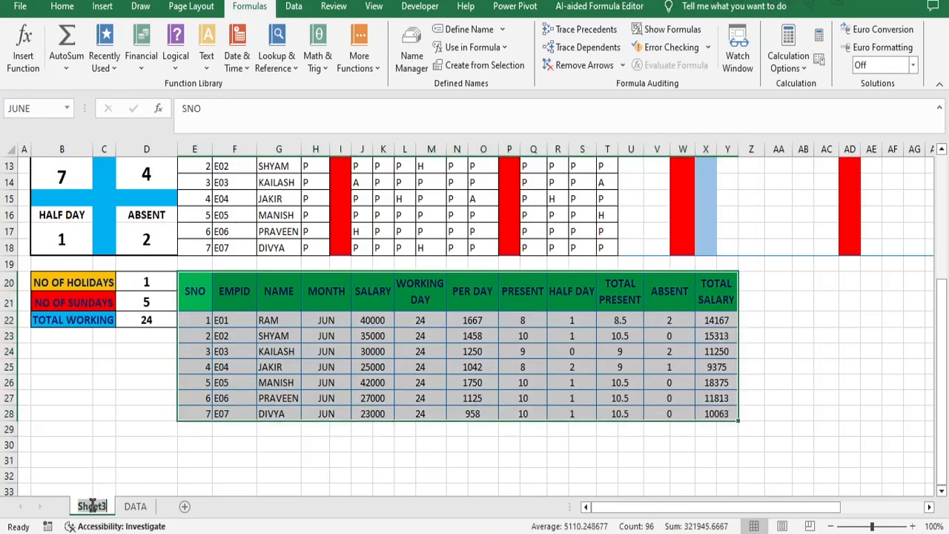
double_click(91, 503)
text(JUNE)
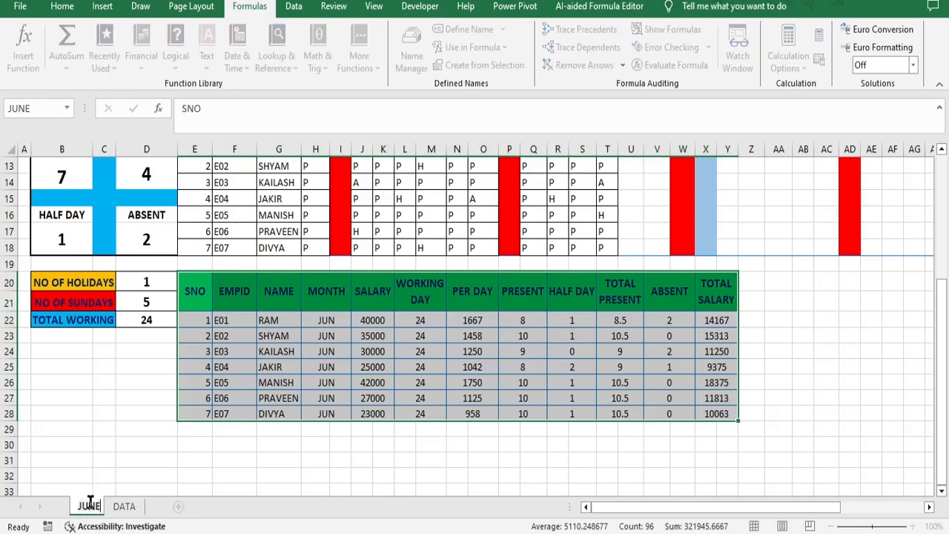
click(210, 449)
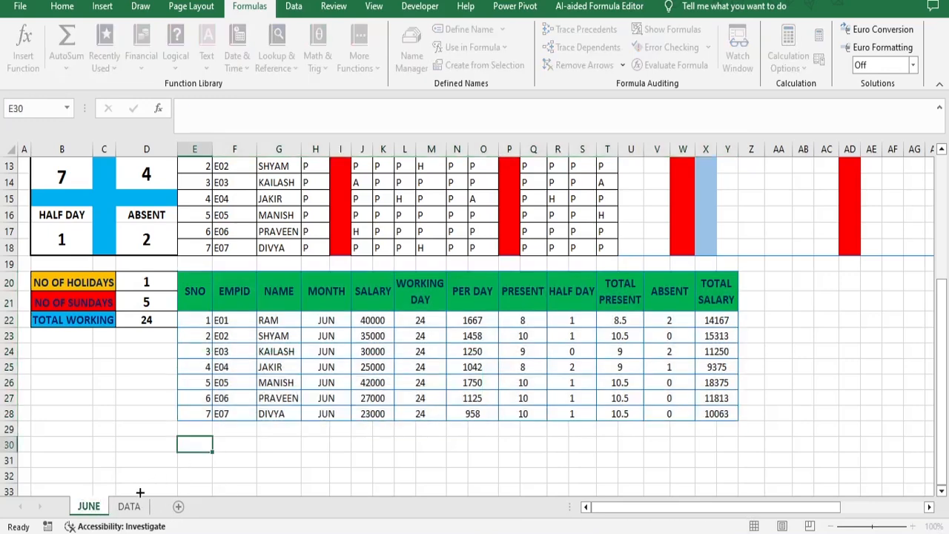
Step: Create a copy of the JUNE worksheet in the same workbook, placed before the JUNE sheet
right_click(89, 508)
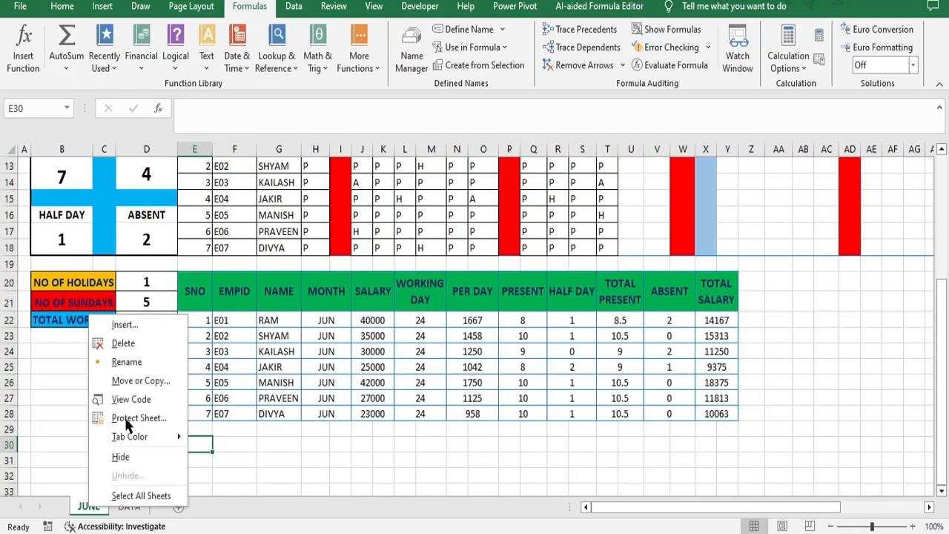
click(134, 382)
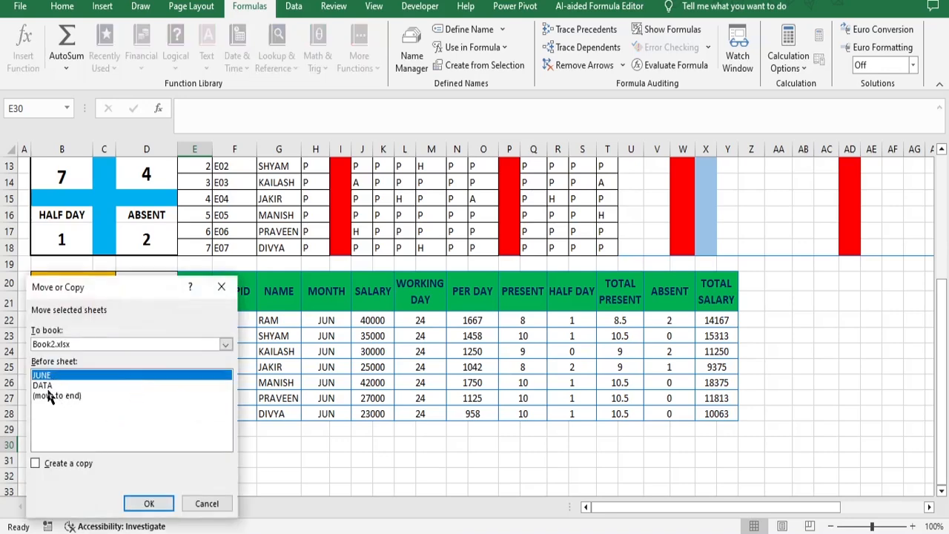
click(42, 385)
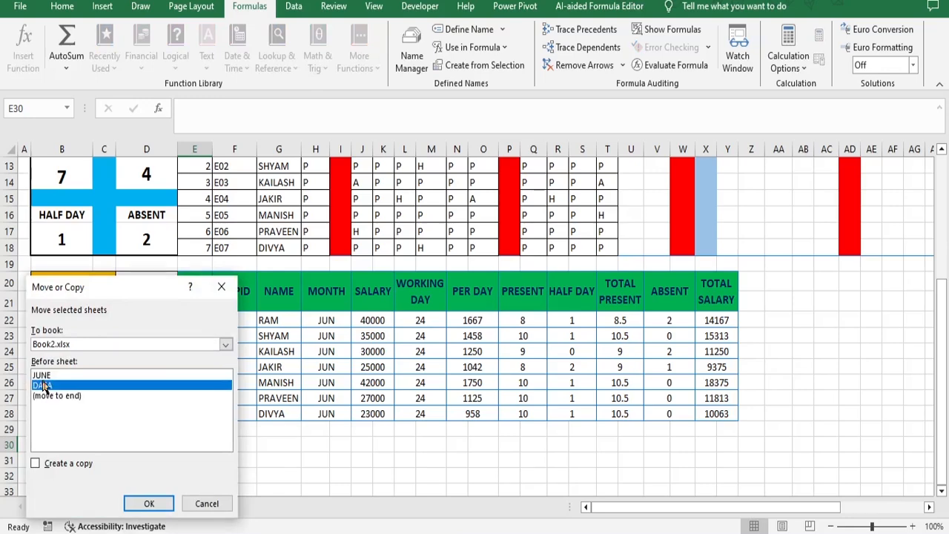
click(43, 377)
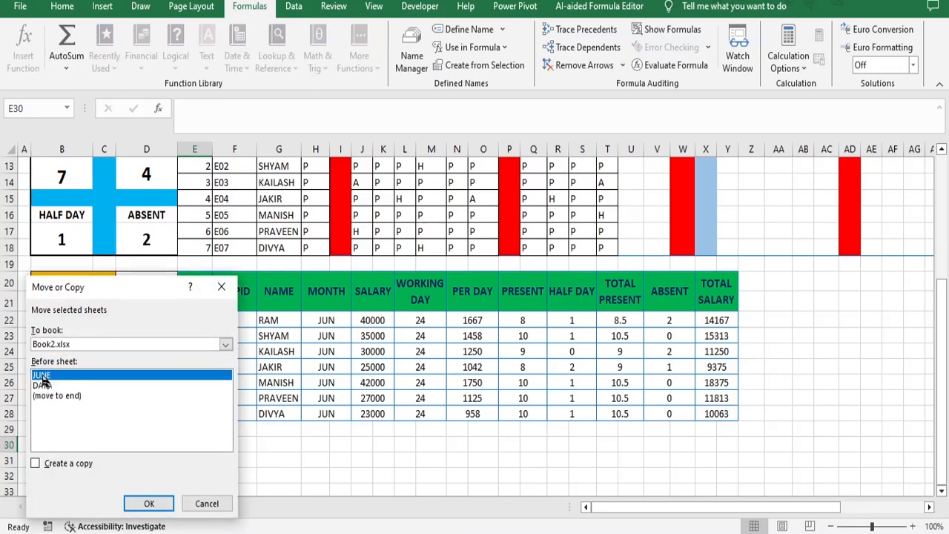
click(35, 463)
click(143, 504)
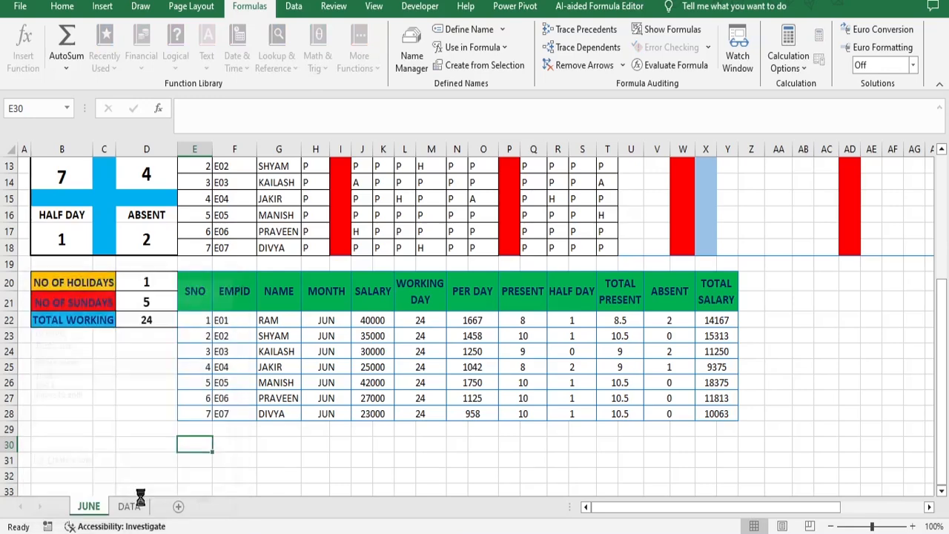
Step: Rename the copied worksheet as JAN
double_click(100, 506)
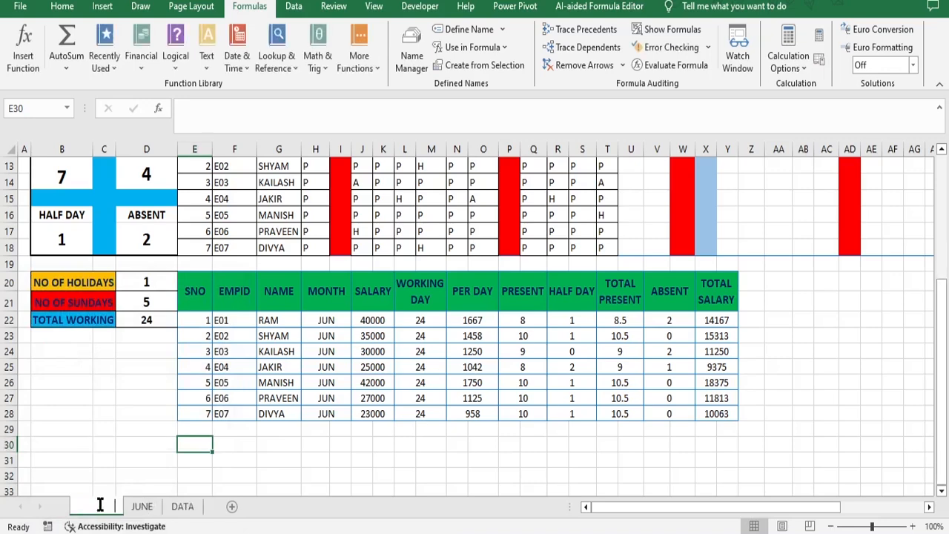
text(JAN)
key(Return)
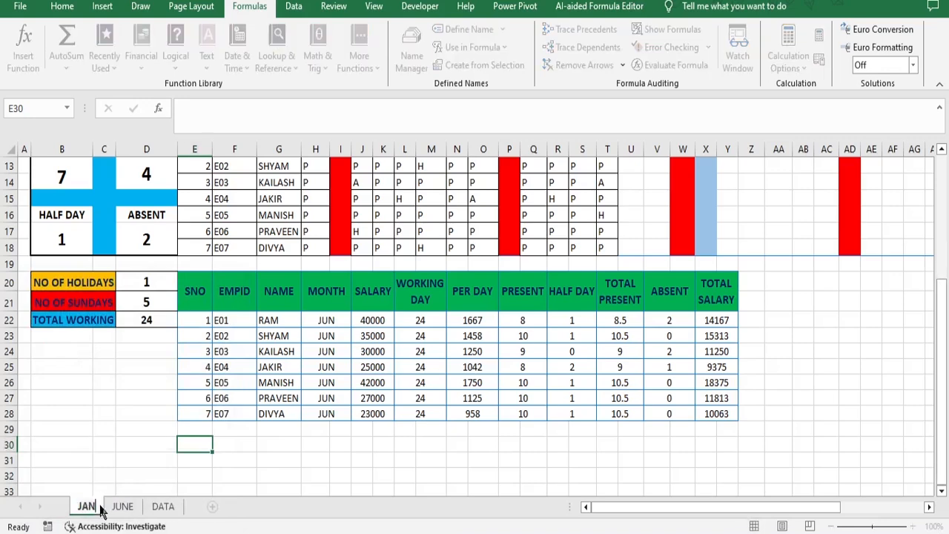
click(109, 415)
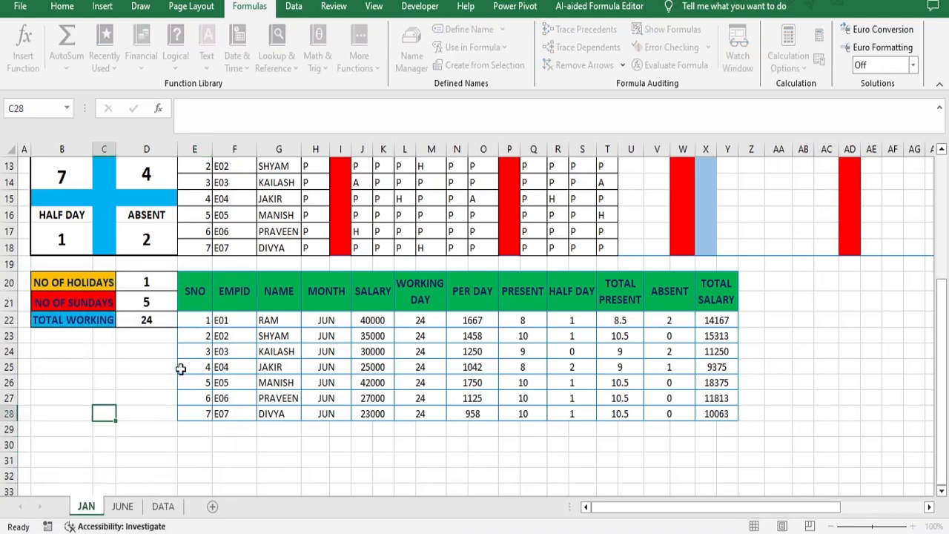
Step: Set the MONTH in cell D4 of the JAN sheet to JAN and review its recalculated salary table
scroll(199, 249, up, 4)
click(152, 212)
click(184, 213)
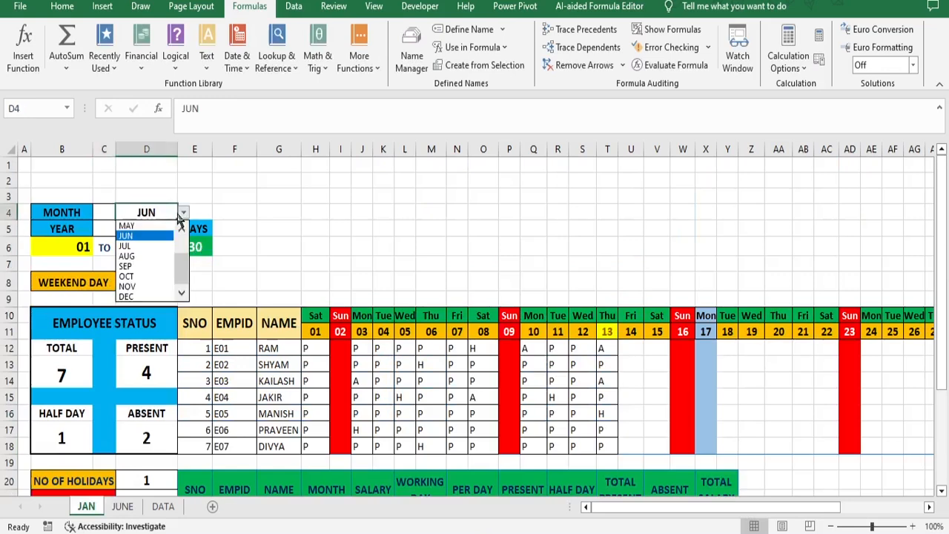
scroll(151, 230, up, 2)
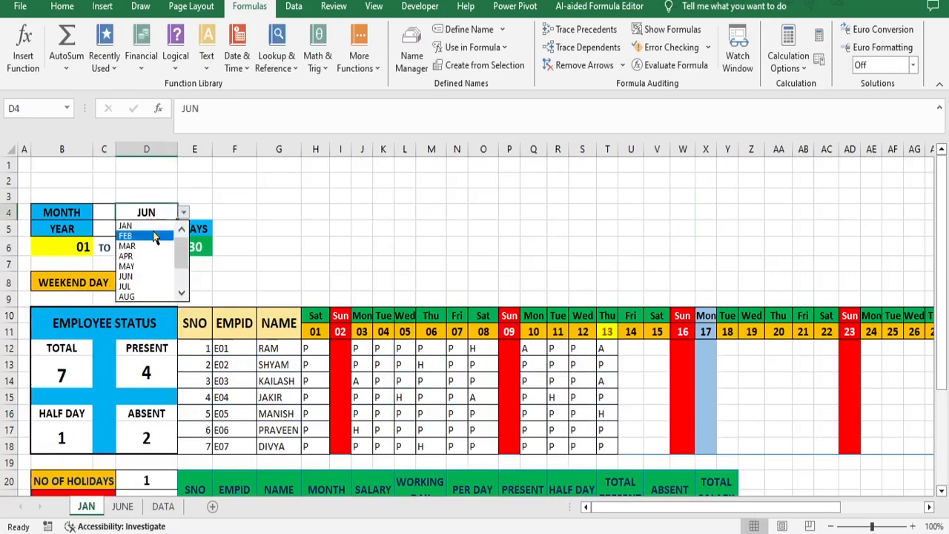
click(151, 226)
scroll(200, 334, down, 4)
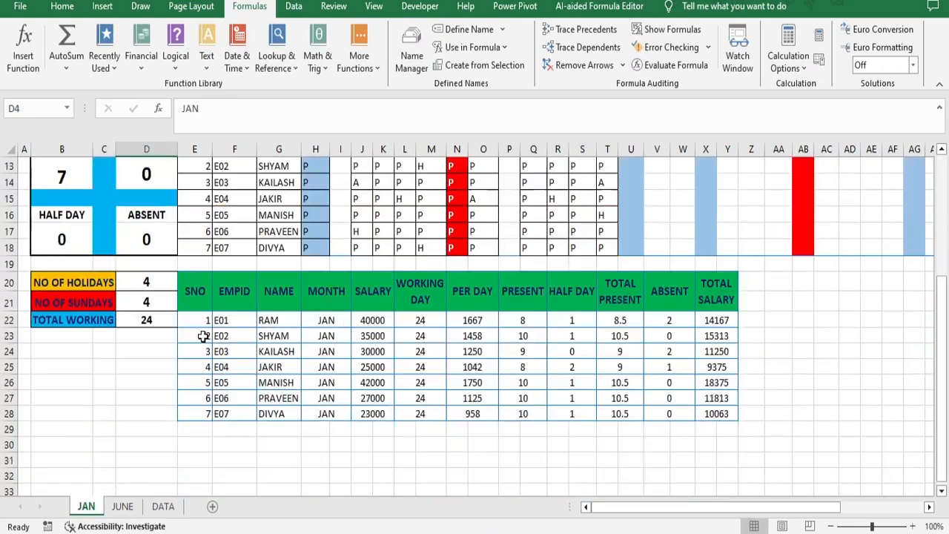
Step: Define the workbook-scoped name JAN for the JAN sheet's range E20:Y28, and check the range name of the JUNE sheet's salary table
drag(193, 281, 722, 415)
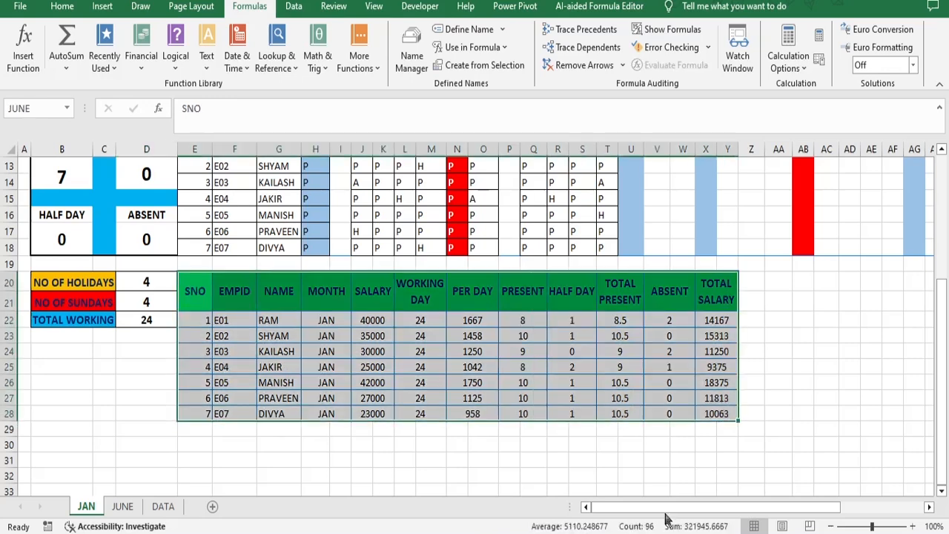
click(483, 31)
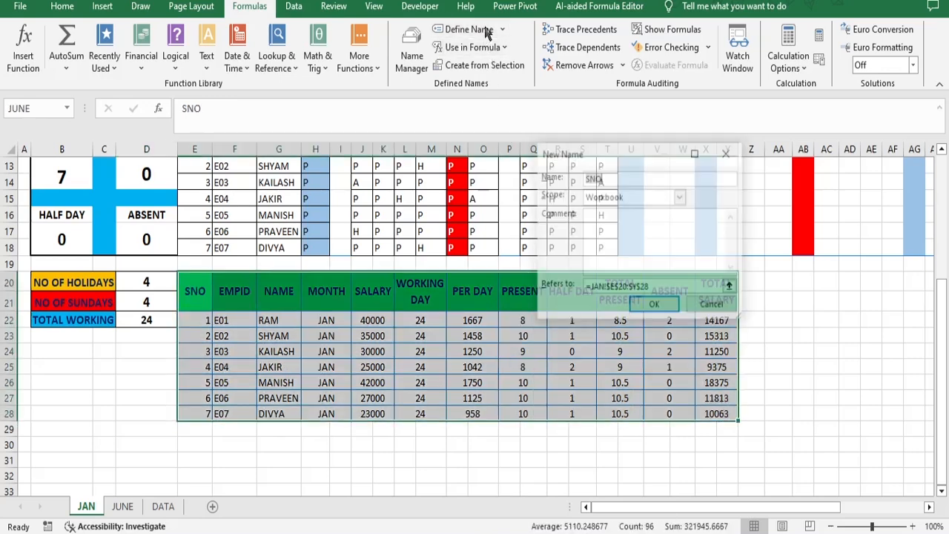
text(JAN)
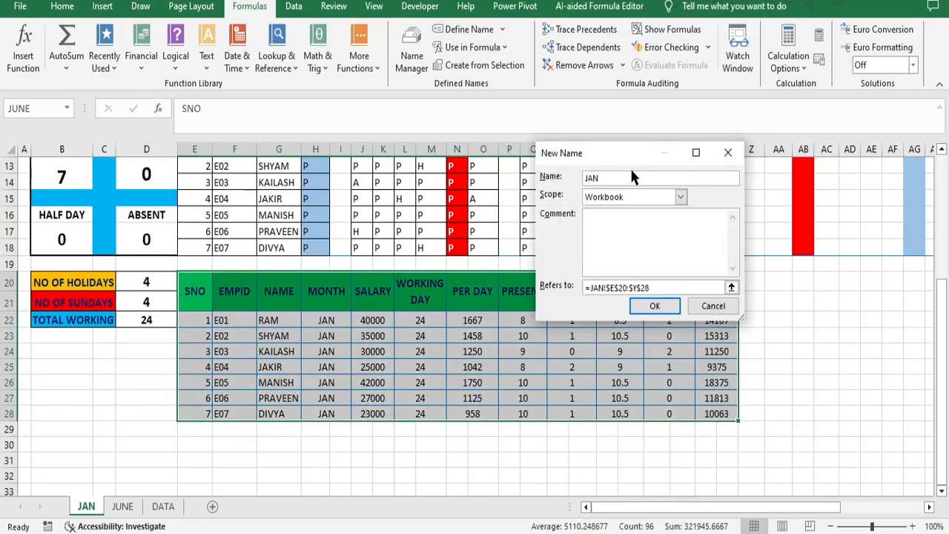
click(655, 306)
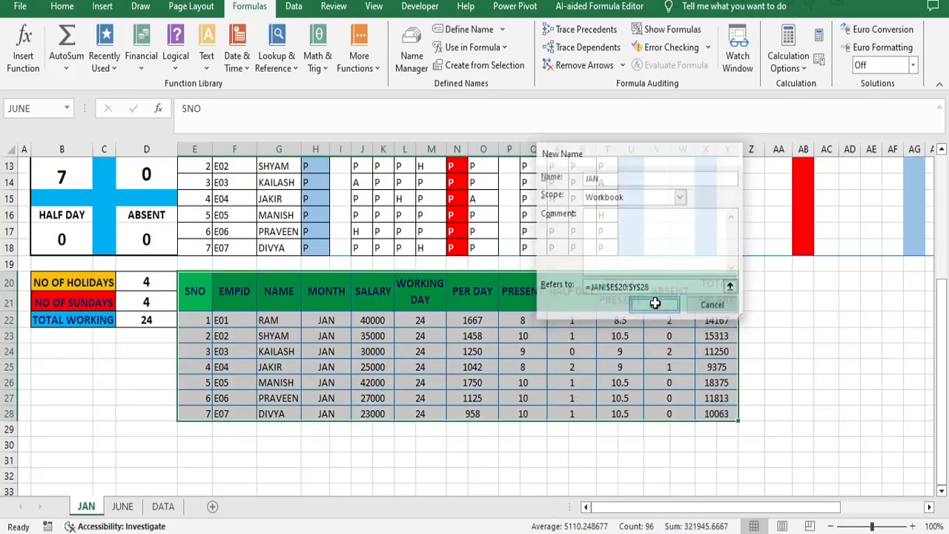
click(122, 506)
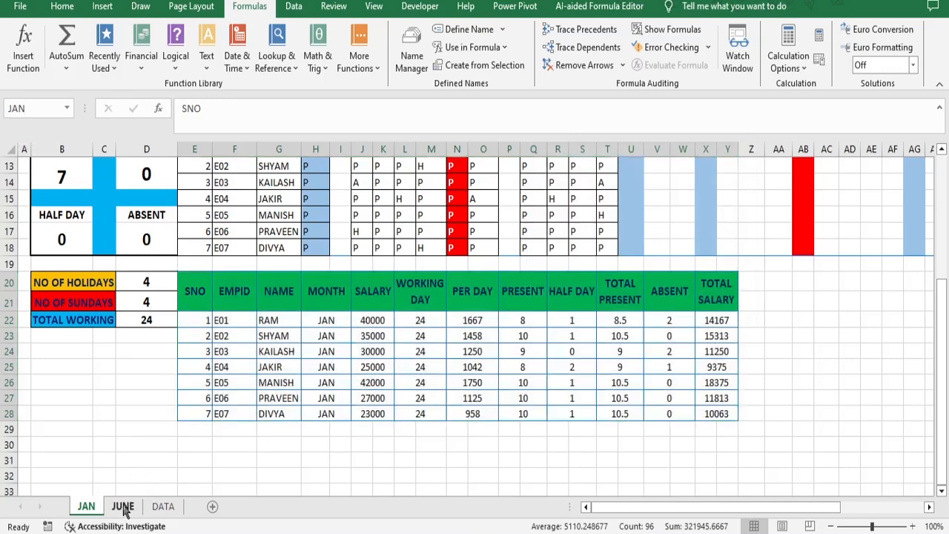
drag(195, 288, 720, 413)
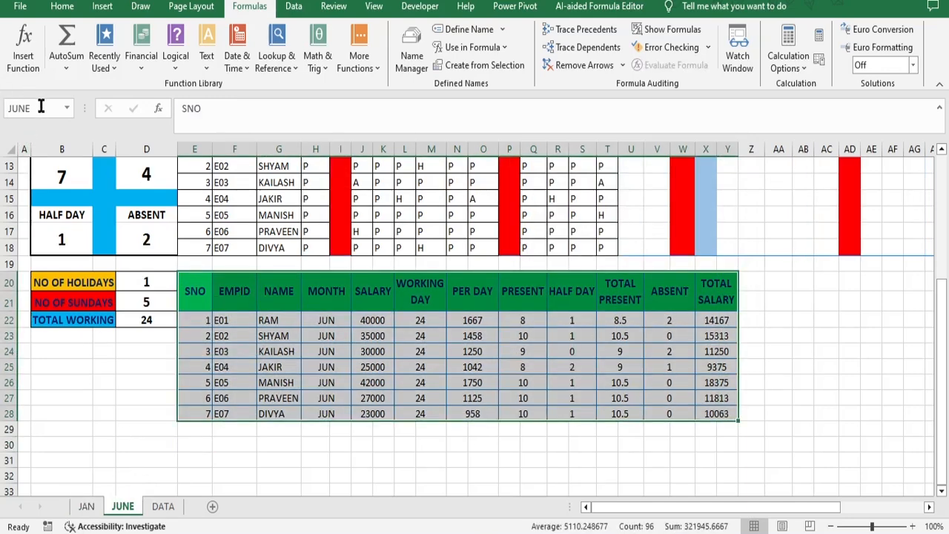
Step: Create a copy of the JAN worksheet before the JUNE sheet, keeping the existing version of the name JAN
click(86, 507)
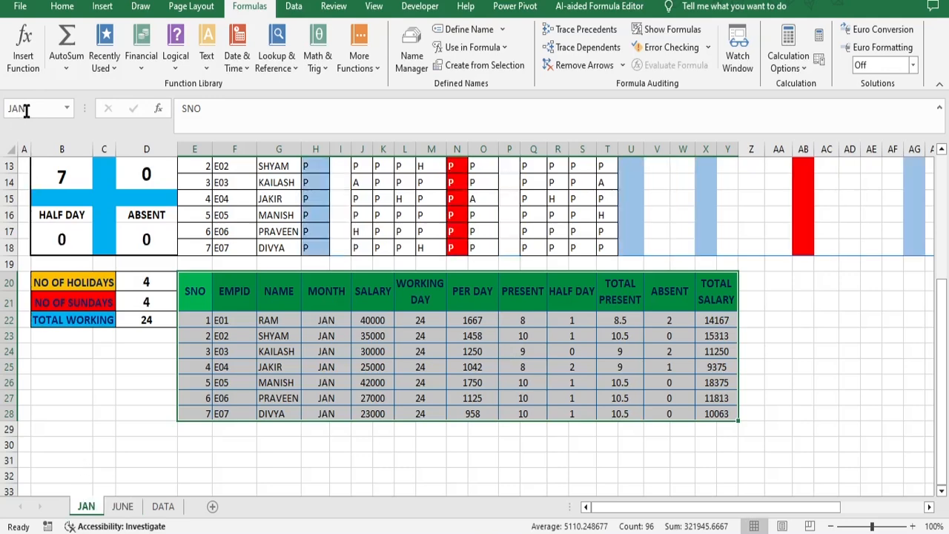
right_click(87, 506)
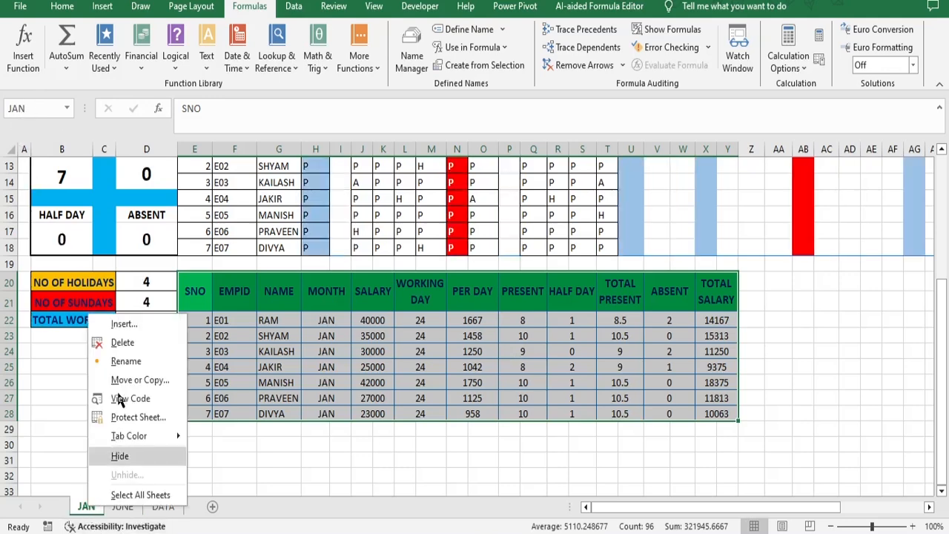
click(138, 381)
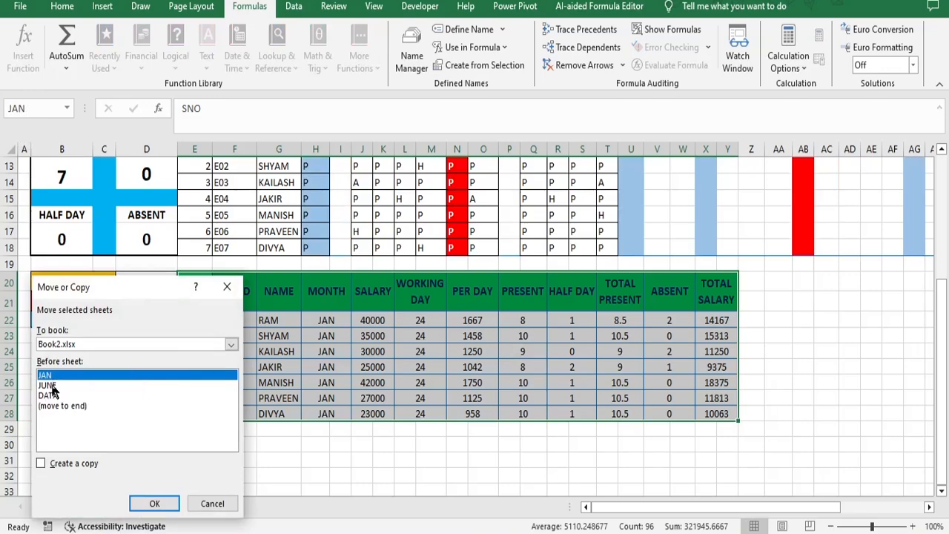
click(49, 386)
click(42, 463)
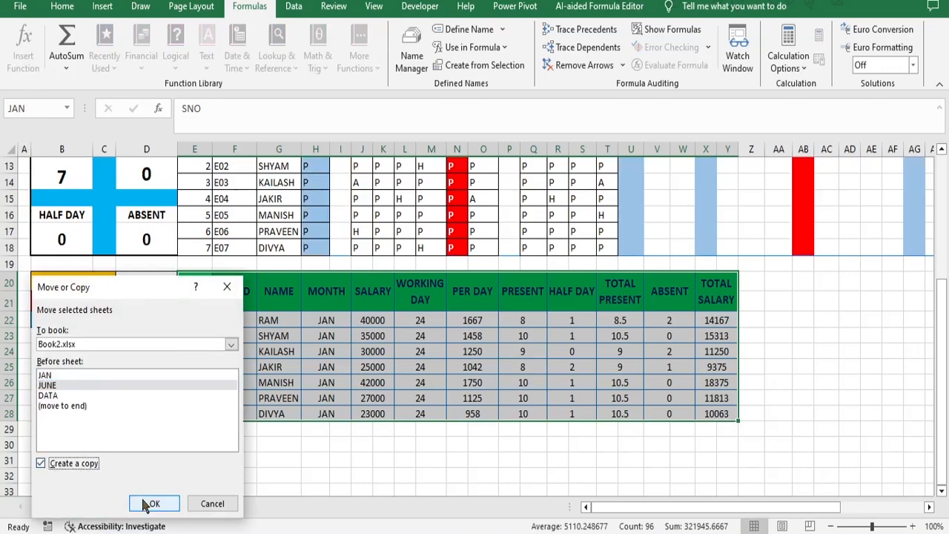
click(152, 504)
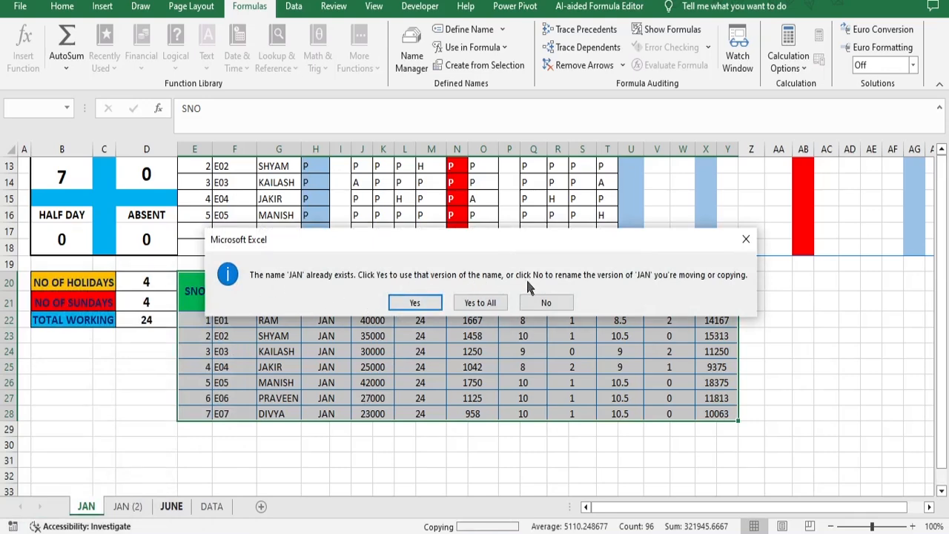
click(427, 301)
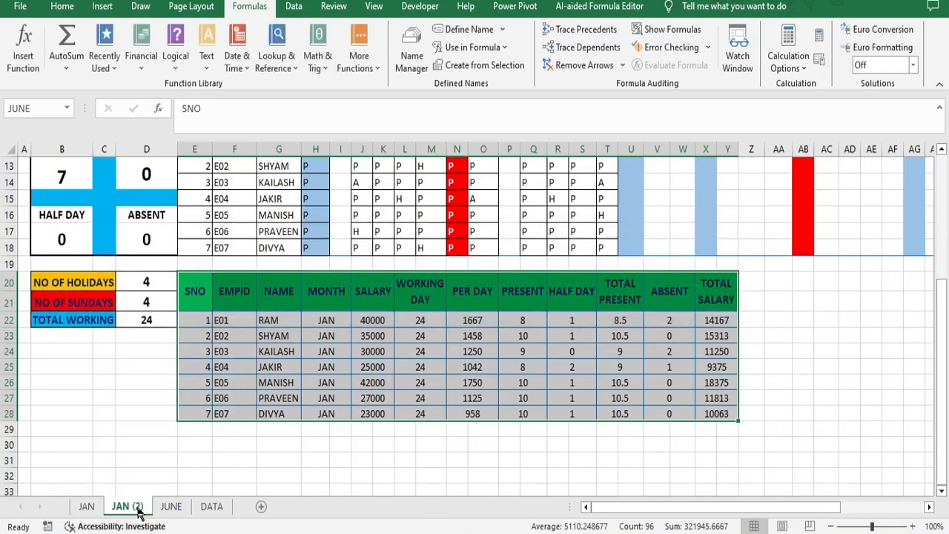
Step: Rename the copied JAN (2) worksheet as FEB
text(FEB)
key(Return)
click(158, 448)
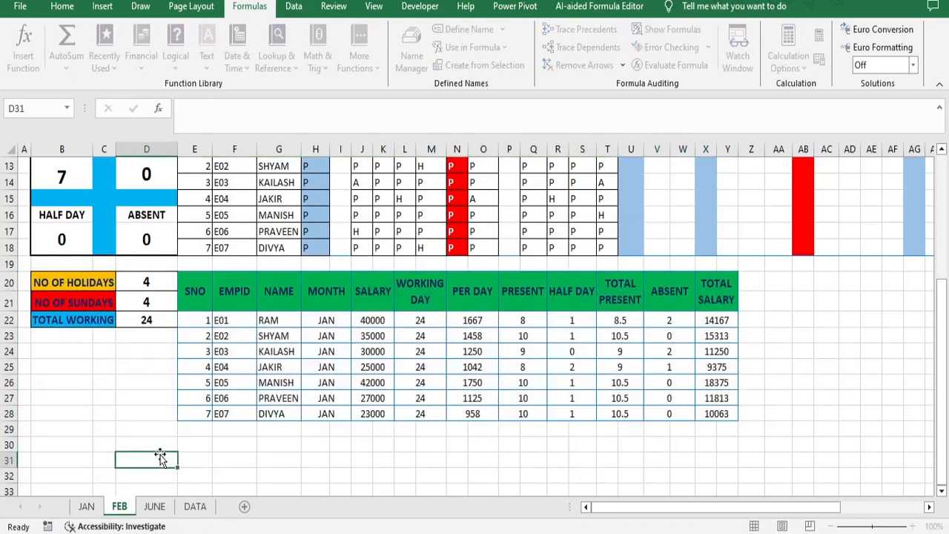
Step: Define the name FEB for the salary table in range E20:Y28 of the FEB sheet
drag(195, 293, 716, 414)
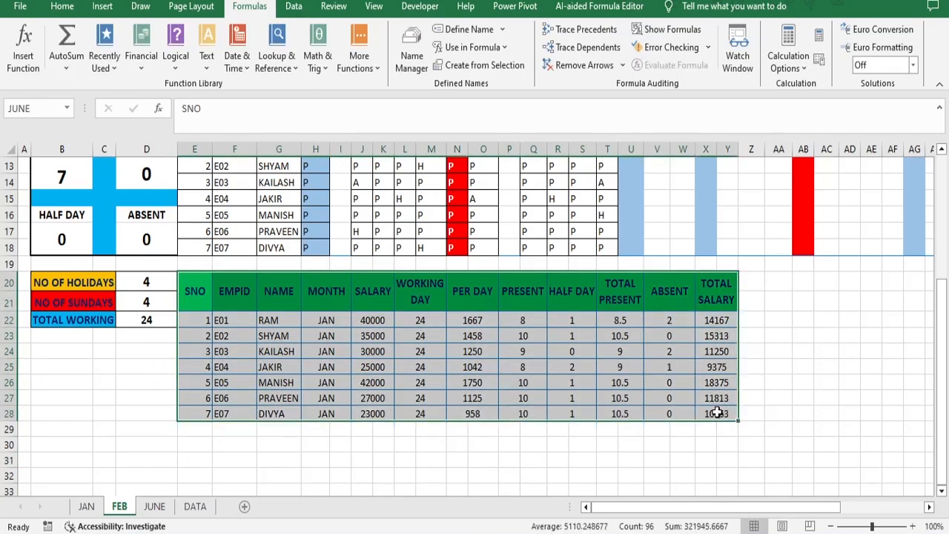
click(466, 34)
text(FEB)
click(655, 305)
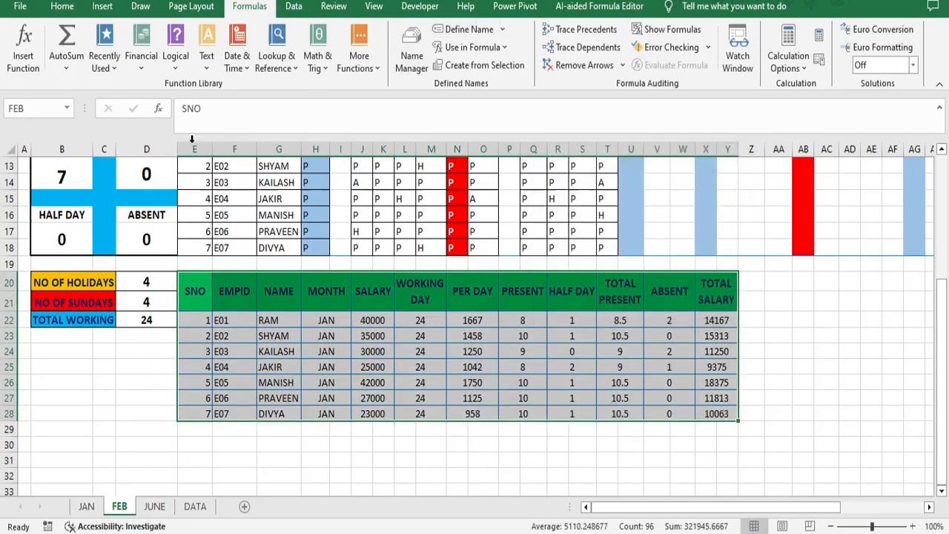
click(823, 367)
Step: Set the MONTH in cell D4 of the FEB sheet to FEB and review its salary table
scroll(229, 255, up, 3)
click(168, 164)
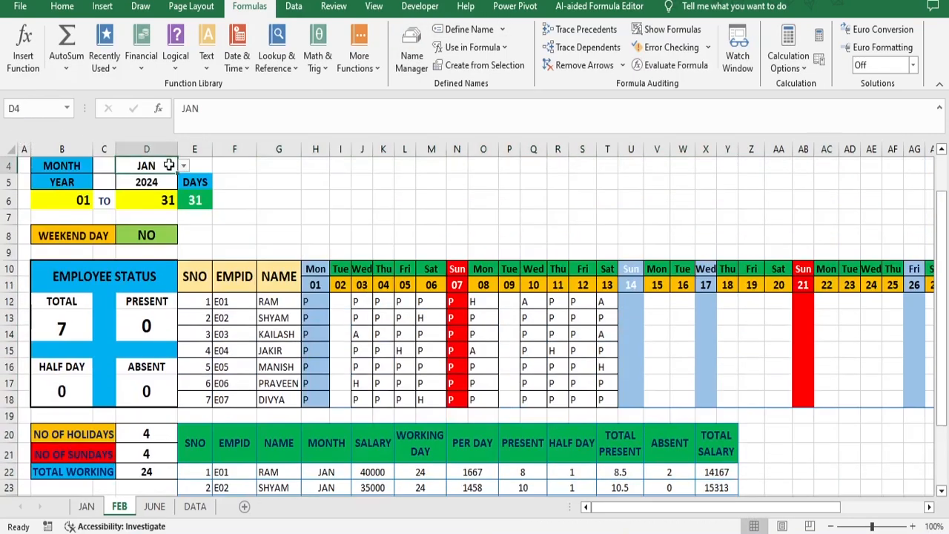
click(184, 165)
click(151, 191)
click(315, 201)
scroll(297, 297, down, 3)
Step: Create a copy of the FEB worksheet before the JUNE sheet and rename the copy as MARCH
right_click(123, 505)
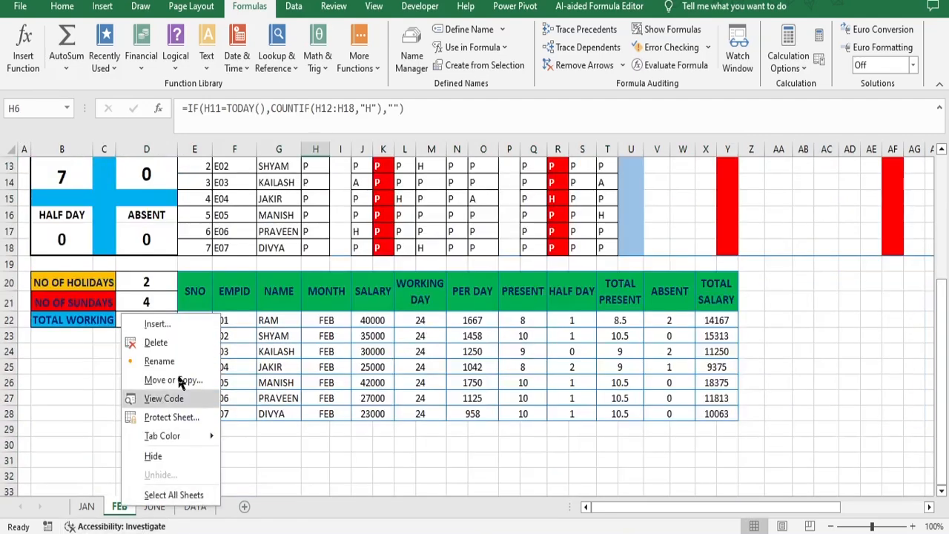
click(178, 378)
click(89, 393)
click(83, 461)
click(195, 502)
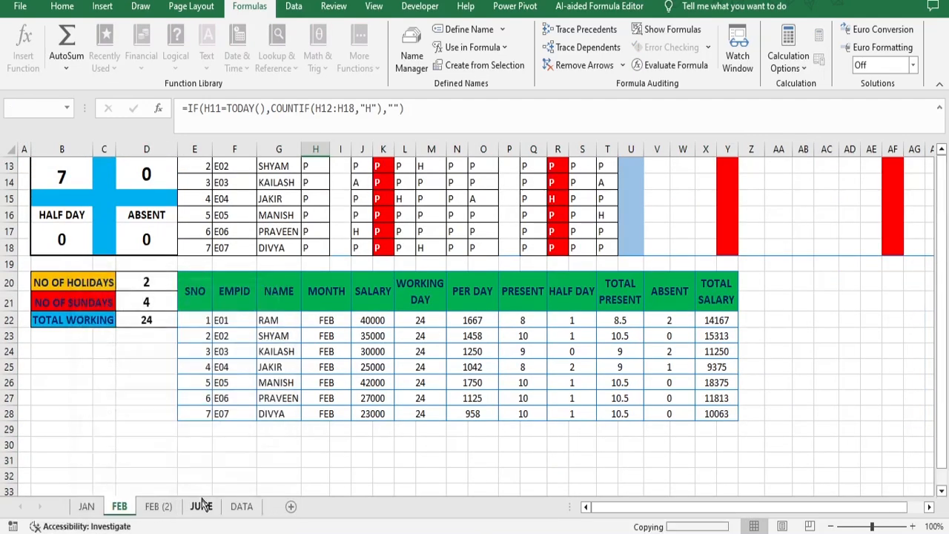
key(Return)
text(MARCH)
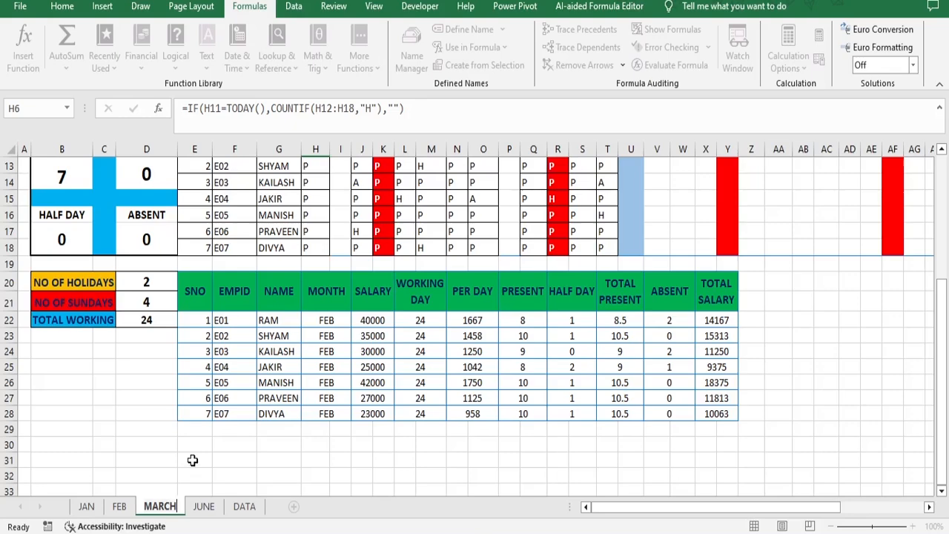
click(193, 460)
Step: Set the MONTH in cell D4 of the MARCH sheet to MAR
scroll(193, 461, up, 4)
click(134, 210)
click(184, 214)
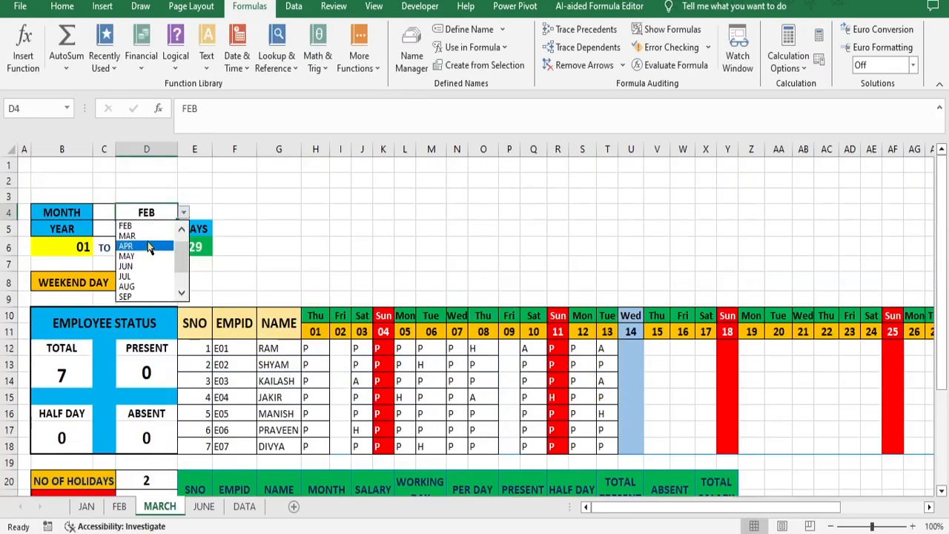
click(150, 236)
click(362, 247)
Step: Define the name MARCH for the salary table in range E20:Y28 of the MARCH sheet
scroll(465, 384, down, 3)
drag(198, 334, 730, 462)
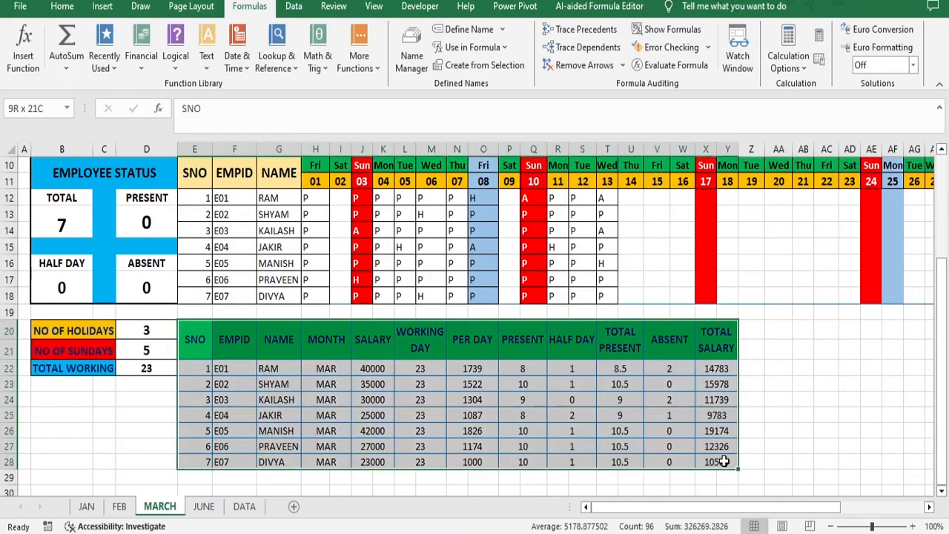
click(474, 29)
text(MARCH)
click(655, 306)
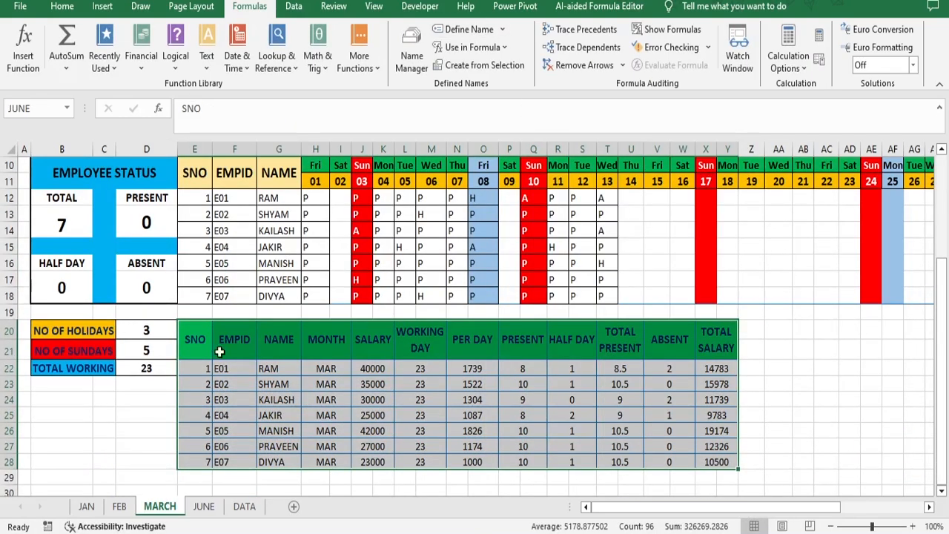
Step: Try again to define a workbook-scoped name for the MARCH sheet's range E20:Y28, then cancel the new name
click(473, 29)
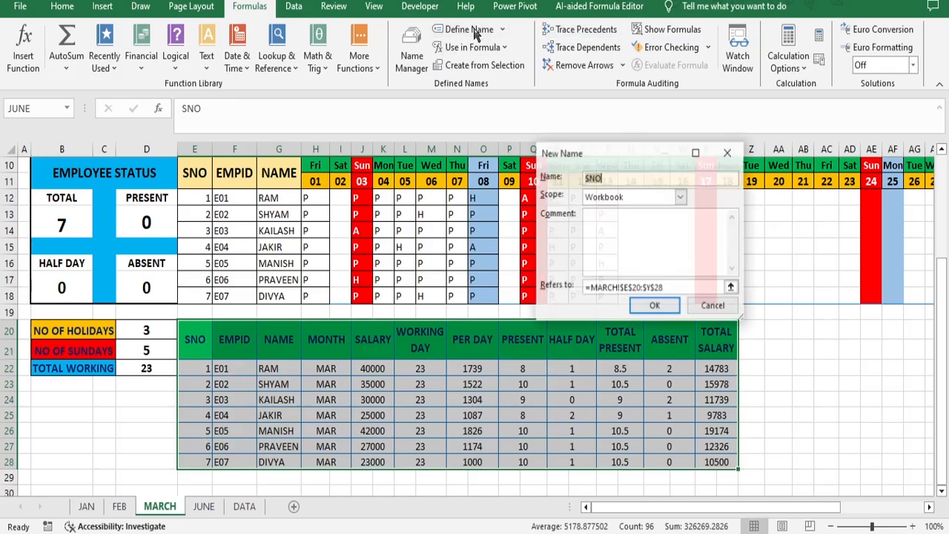
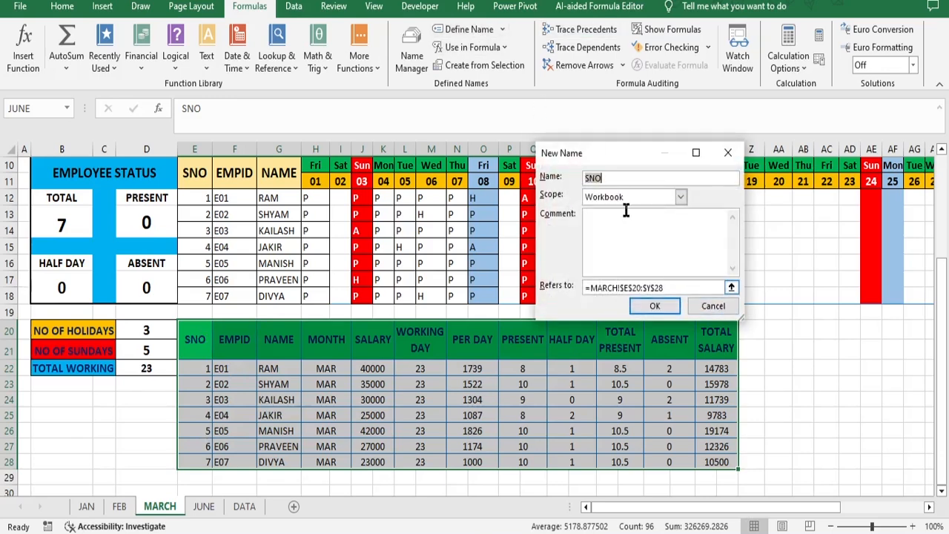
click(654, 306)
click(483, 303)
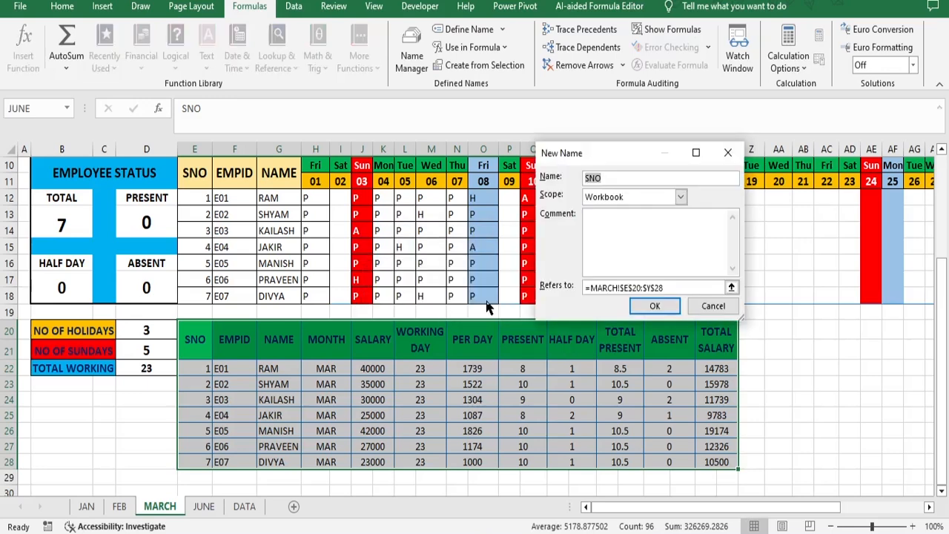
click(714, 307)
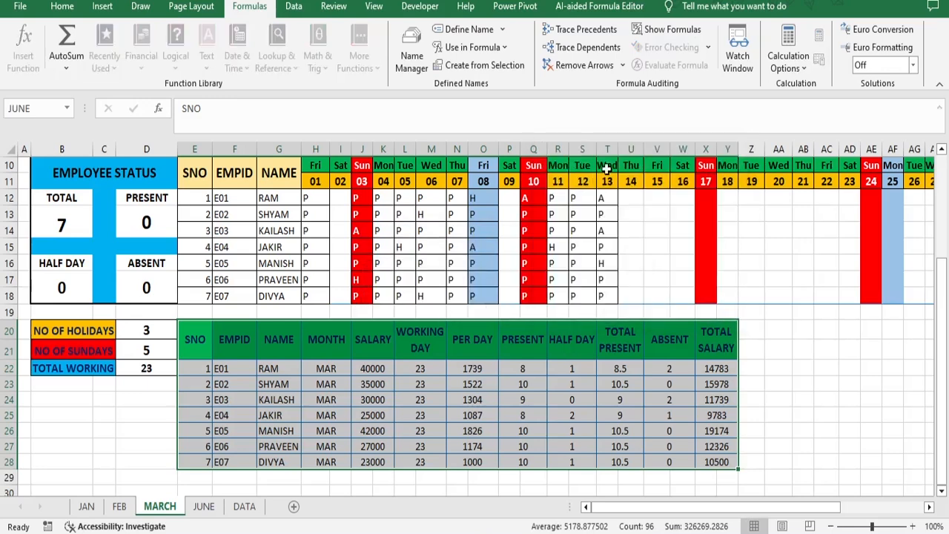
Step: Delete the MARCH entry from the workbook's defined names and close the Name Manager
click(410, 52)
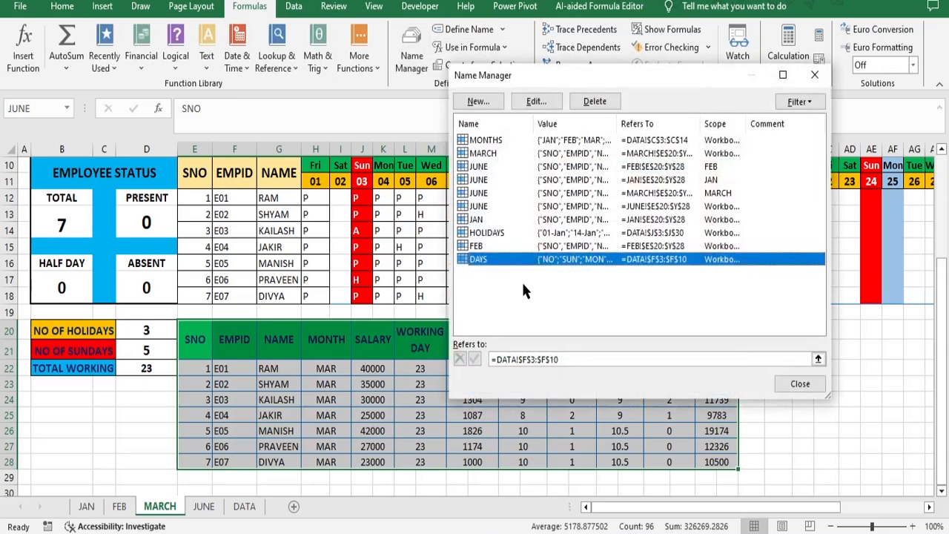
click(489, 153)
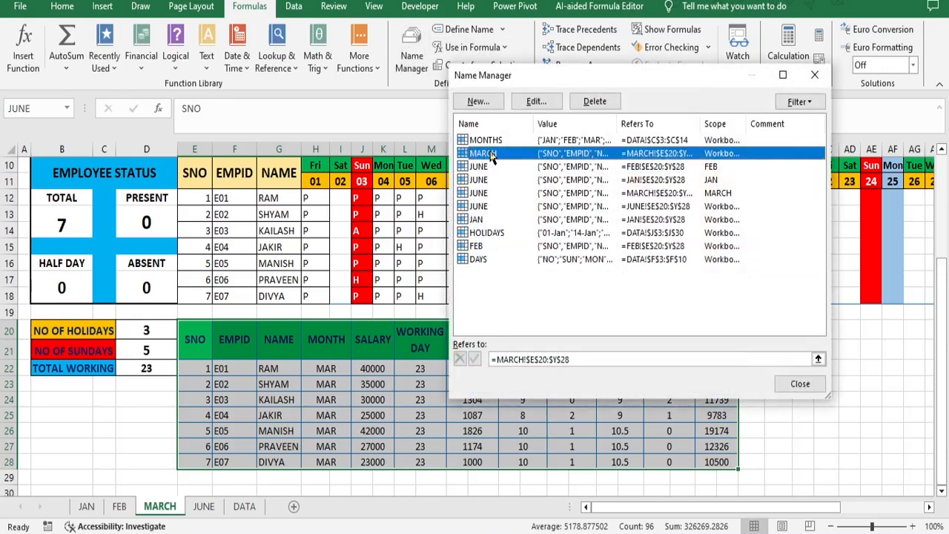
click(595, 101)
click(454, 303)
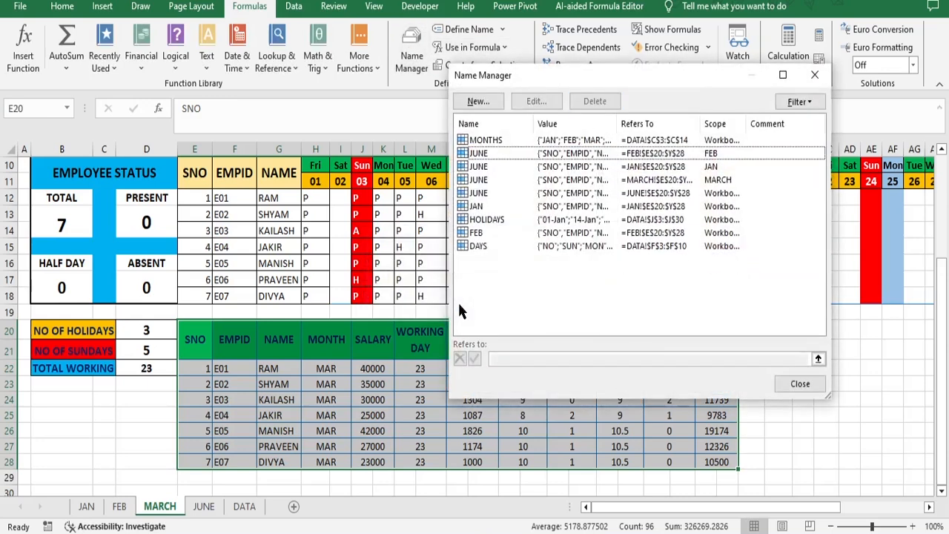
click(800, 384)
Step: Redefine the workbook-scoped name for the MARCH sheet's range E20:Y28 and check the range name of its salary table
drag(206, 350, 716, 458)
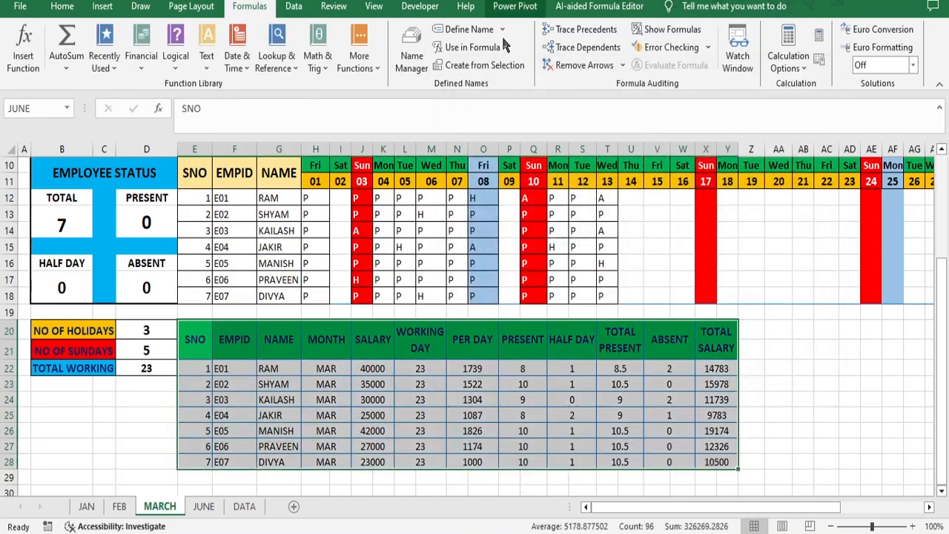
click(469, 29)
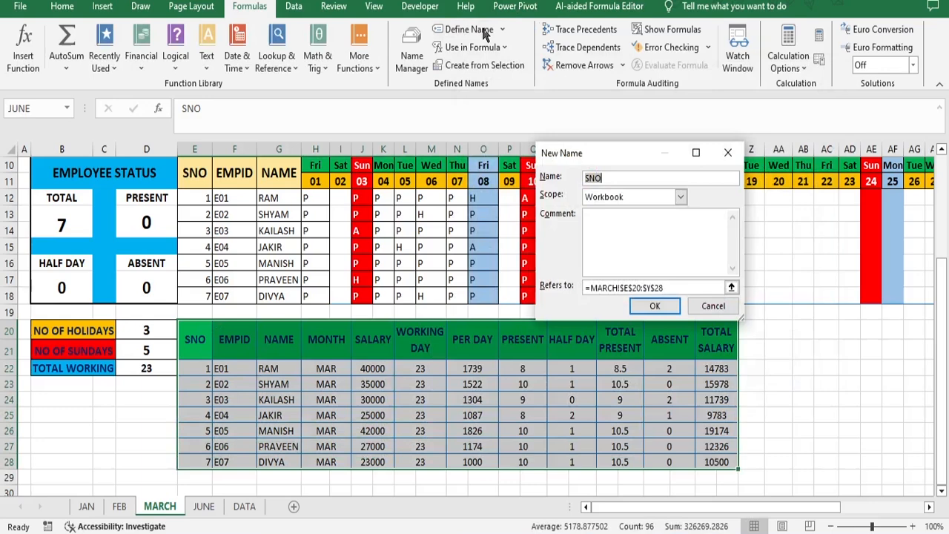
click(655, 307)
click(832, 428)
drag(197, 335, 732, 462)
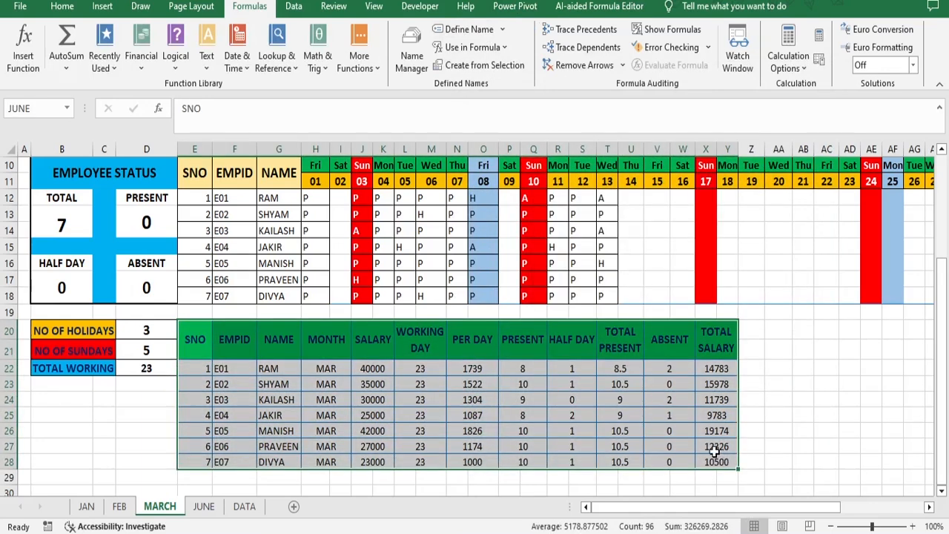
Step: Delete the MARCH worksheet from the workbook
right_click(171, 511)
click(232, 344)
click(455, 300)
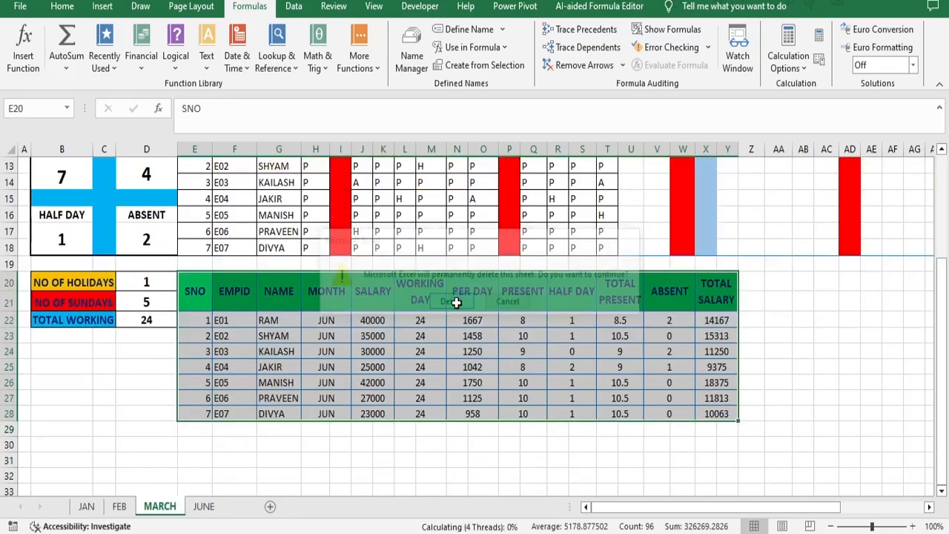
Step: Create a copy of the FEB worksheet before the JUNE sheet, keeping the existing version of the name FEB
click(121, 509)
right_click(121, 511)
click(160, 377)
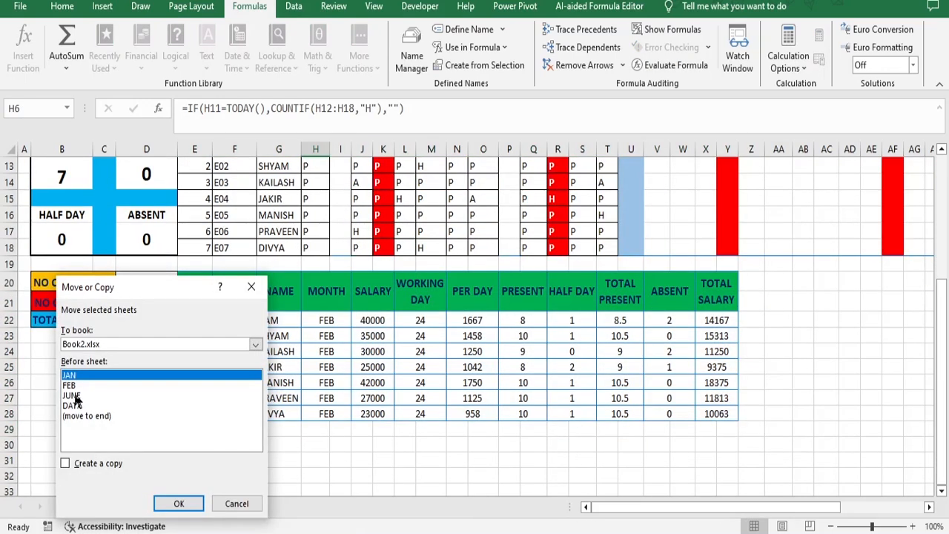
click(72, 395)
click(65, 463)
click(178, 504)
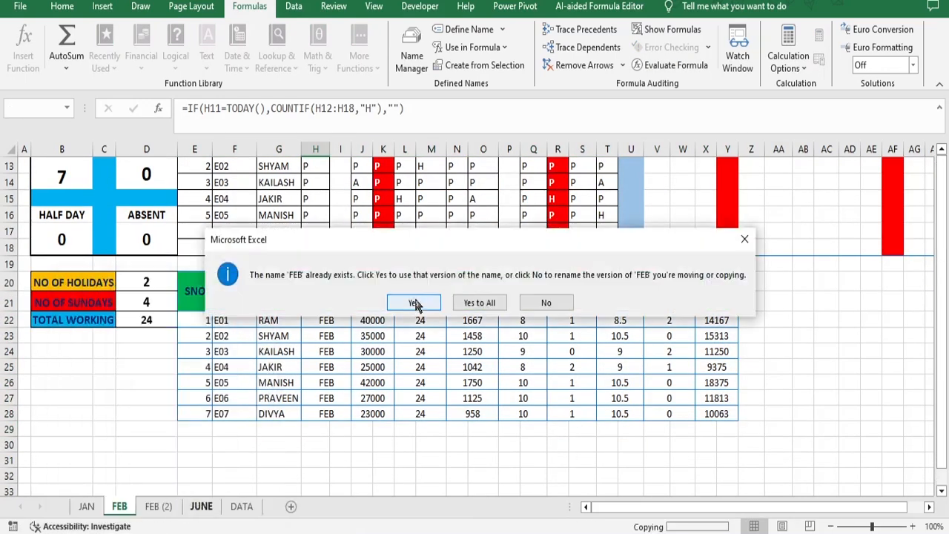
click(414, 303)
Step: Rename the copied FEB (2) worksheet as MARCH
double_click(158, 506)
text(MARCH)
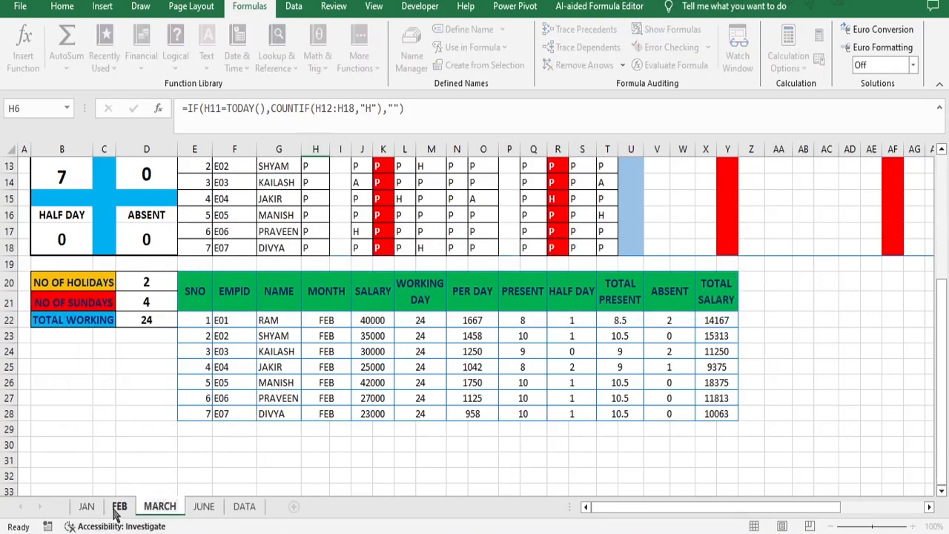
click(148, 446)
Step: Set the MONTH in cell D4 of the new MARCH sheet to MAR and review its salary table
scroll(165, 248, up, 4)
click(152, 213)
click(183, 212)
click(155, 243)
click(261, 231)
scroll(222, 297, down, 4)
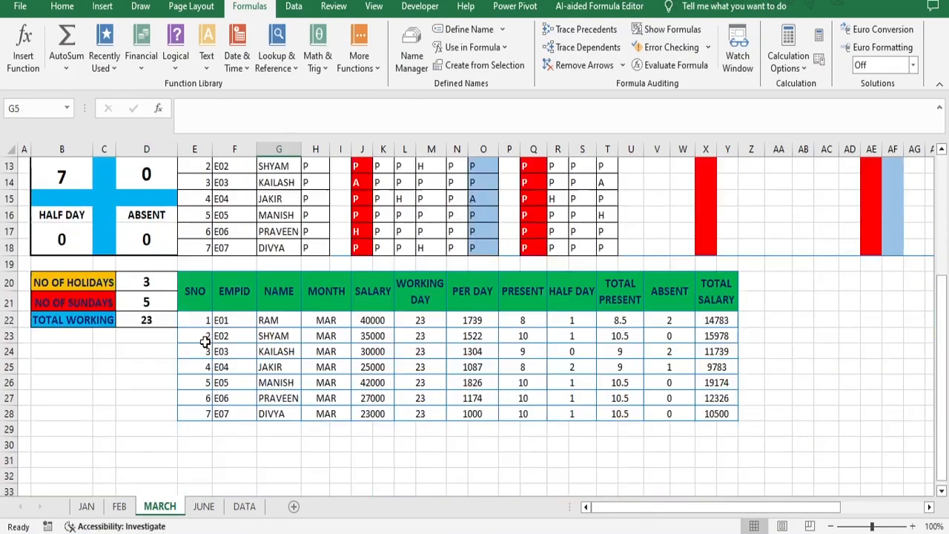
Step: Try to define a workbook-scoped name for the salary table in range E20:Y28 of the recreated MARCH sheet
drag(195, 290, 729, 415)
click(469, 29)
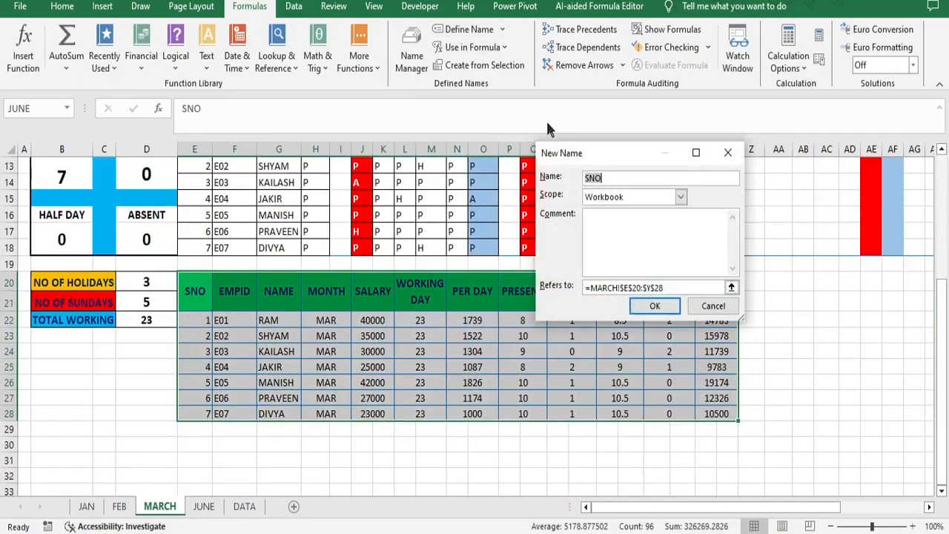
click(655, 305)
click(485, 303)
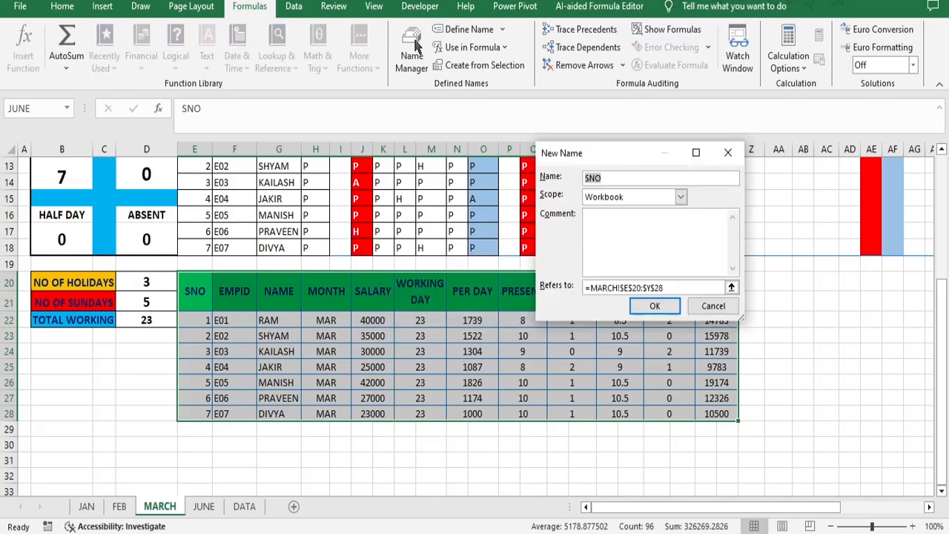
click(714, 305)
Step: Delete the leftover MARCH name from the workbook's defined names in the Name Manager
click(412, 54)
click(495, 153)
click(600, 103)
click(450, 305)
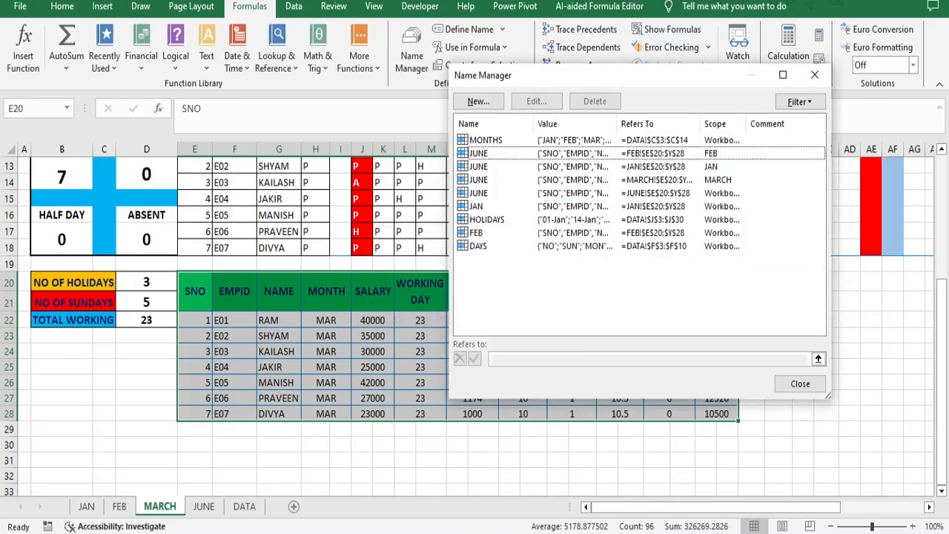
Step: Delete the duplicate JUNE names scoped to the FEB, JAN and MARCH sheets from the workbook's defined names
click(496, 152)
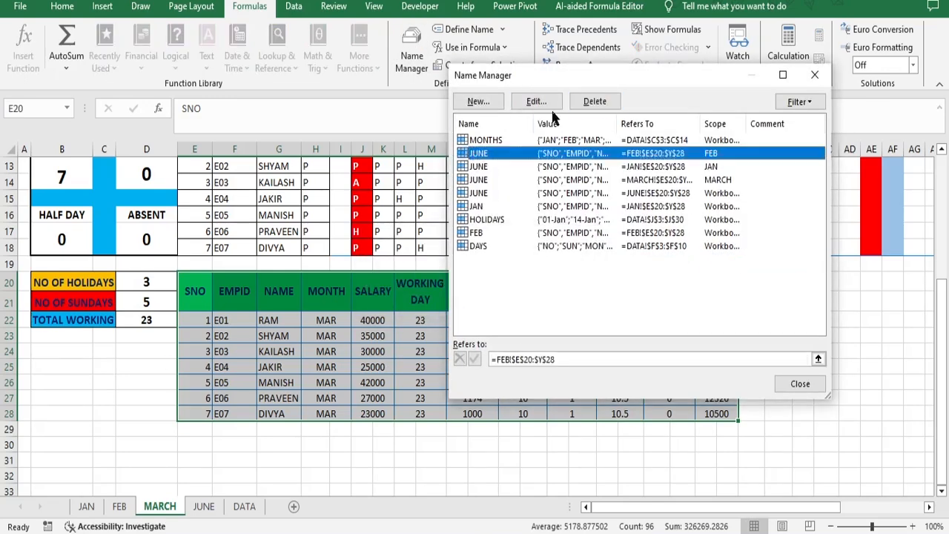
click(595, 101)
click(451, 303)
click(488, 152)
click(595, 101)
click(451, 303)
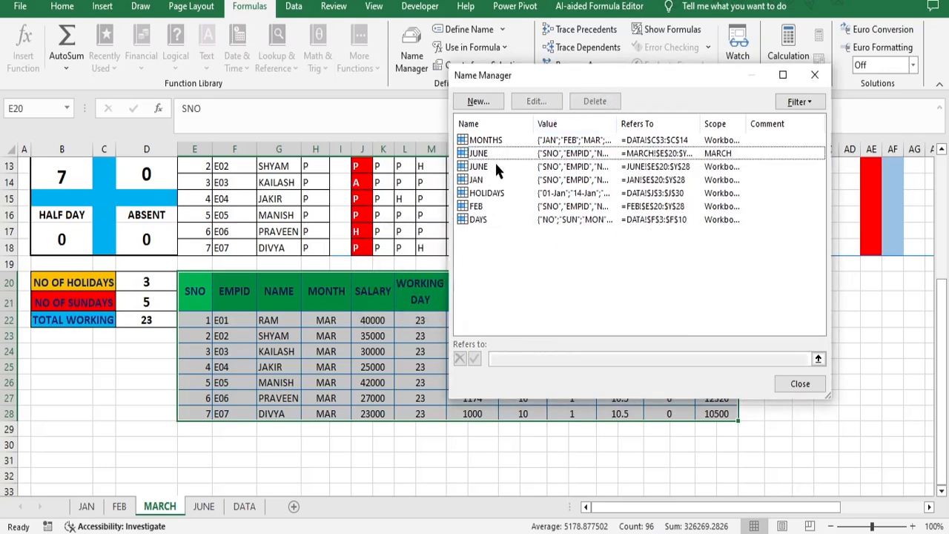
click(493, 153)
click(594, 101)
click(449, 300)
click(799, 383)
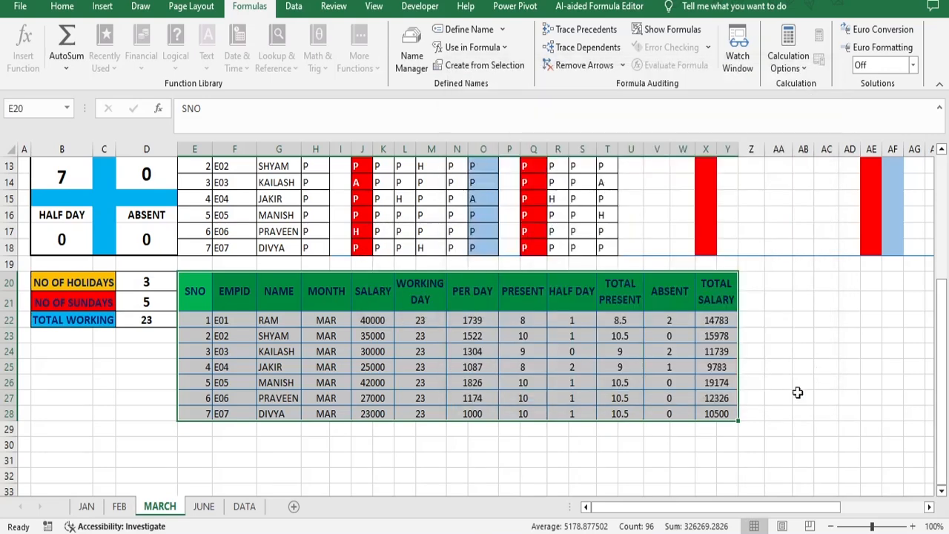
Step: Define the workbook-scoped name MARCH for the salary table in range E20:Y28 of the MARCH sheet
click(481, 33)
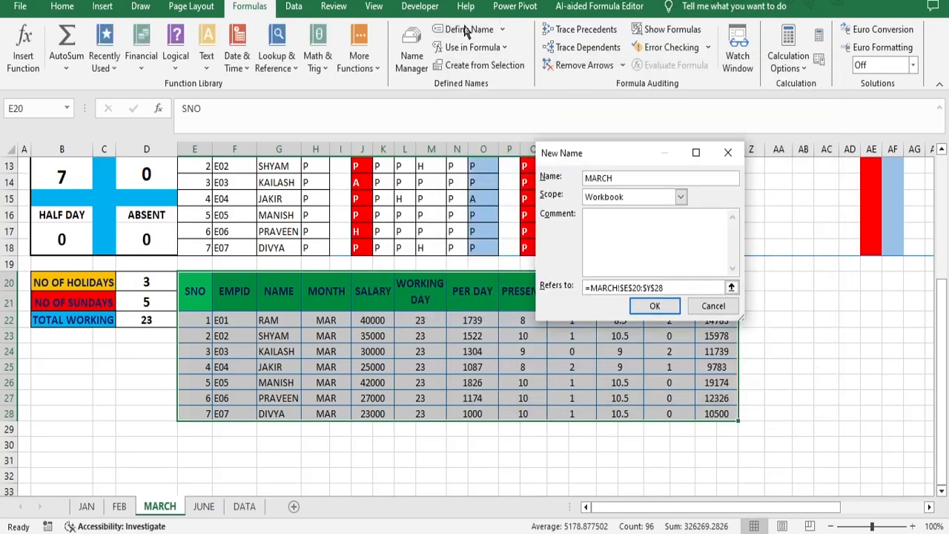
click(652, 304)
Step: Create a copy of the MARCH sheet before JUNE and rename the copied worksheet as APRIL
right_click(159, 506)
click(189, 375)
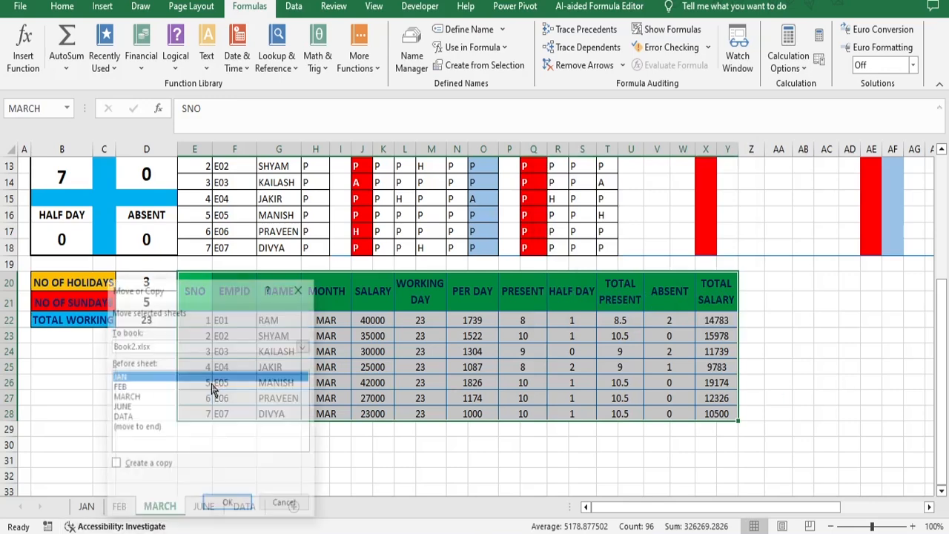
click(126, 407)
click(114, 465)
click(228, 505)
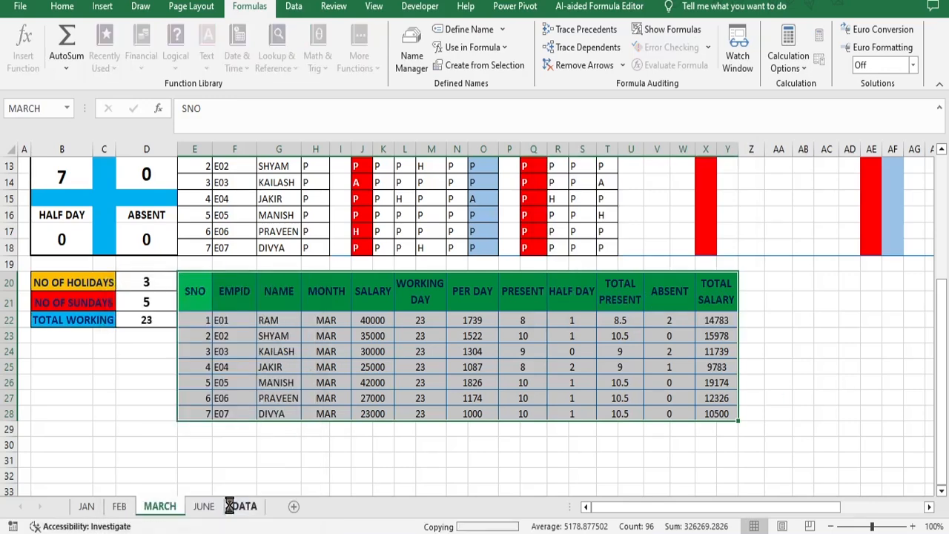
click(481, 301)
double_click(223, 514)
text(APRIL)
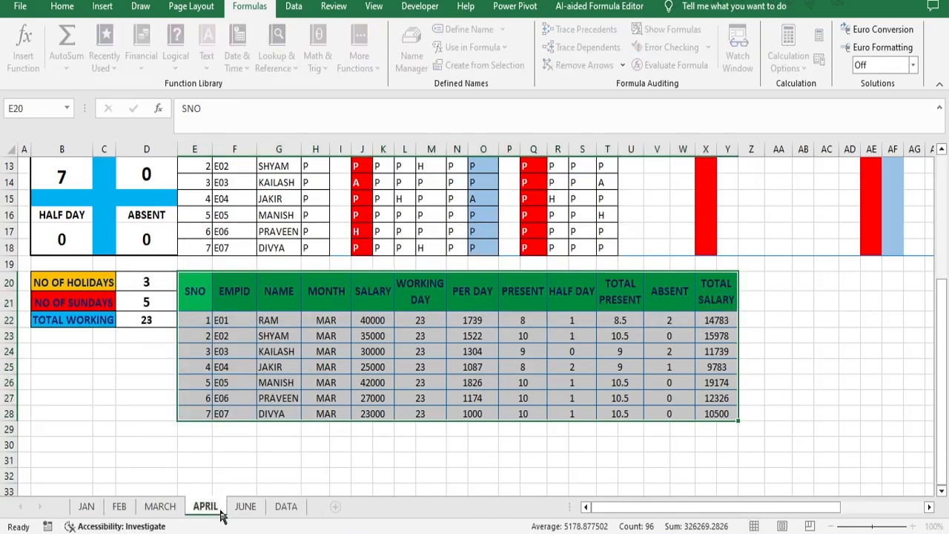
click(139, 398)
Step: Set the MONTH in cell D4 of the APRIL sheet to APR
scroll(212, 407, up, 4)
click(153, 212)
click(183, 212)
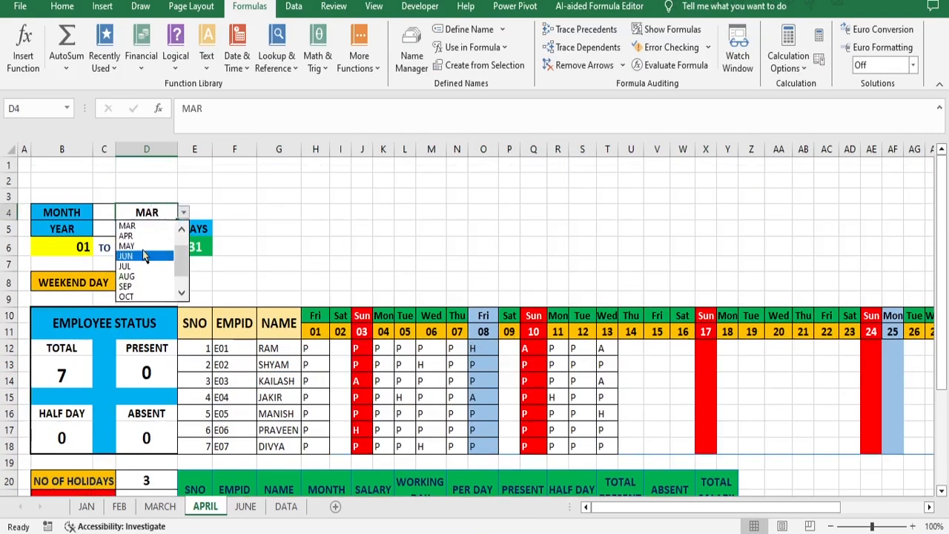
click(132, 235)
click(340, 228)
Step: Define the name APRIL for the salary table in range E20:Y28 of the APRIL sheet
scroll(404, 300, down, 3)
drag(194, 339, 712, 456)
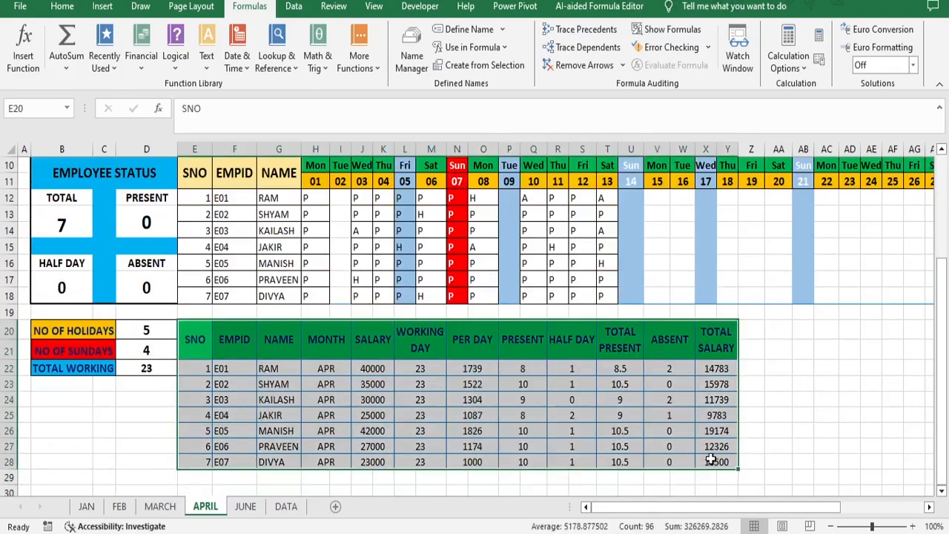
click(469, 30)
text(APRIL)
click(655, 307)
Step: Create a copy of the APRIL sheet before JUNE and rename the copied worksheet as MAY
scroll(368, 401, down, 1)
right_click(215, 509)
click(245, 376)
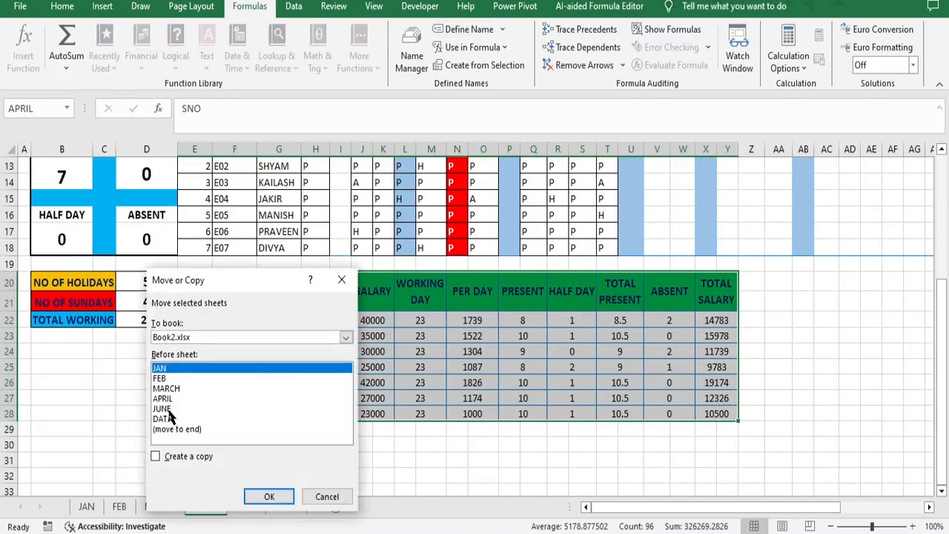
click(161, 409)
click(155, 456)
click(270, 496)
key(Tab)
key(Return)
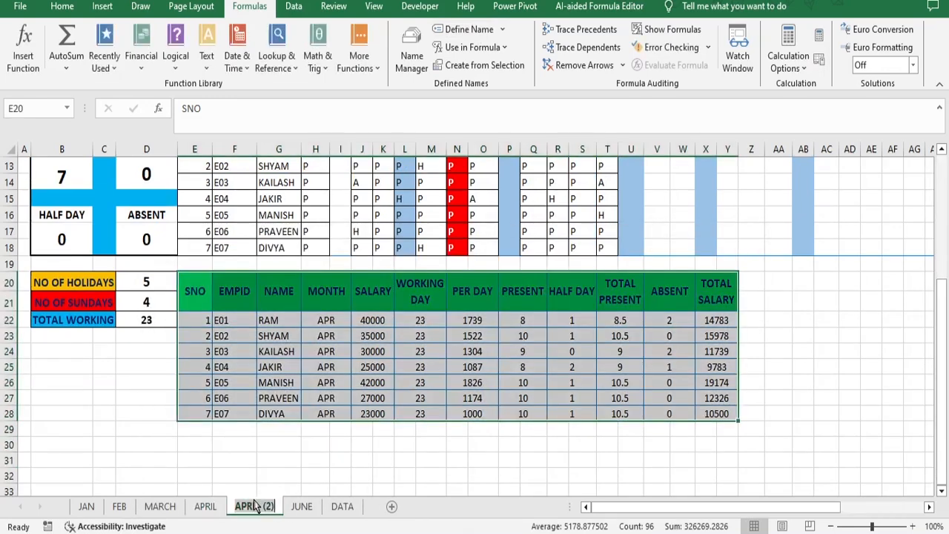
text(MAY)
click(279, 453)
Step: Set the MONTH in cell D4 of the MAY sheet to MAY
scroll(279, 445, up, 4)
click(145, 211)
click(183, 213)
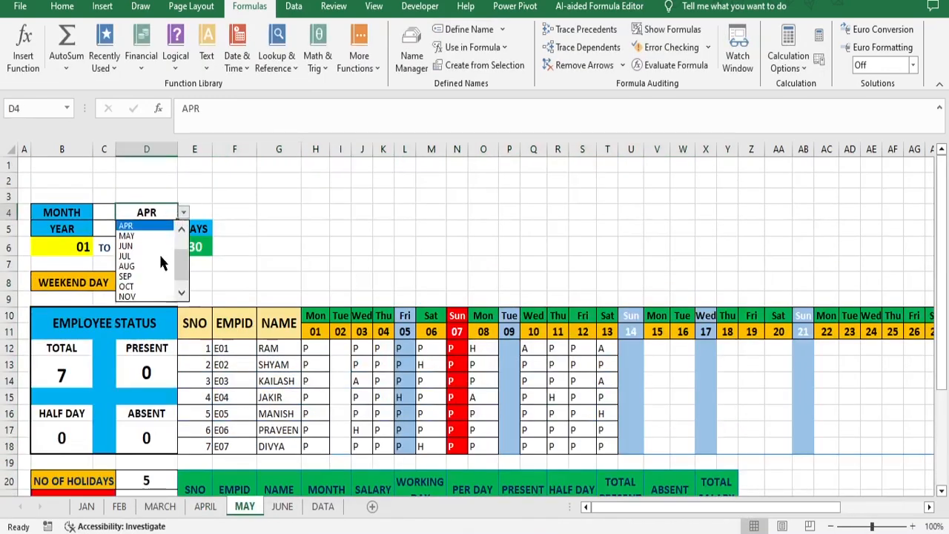
click(126, 236)
Step: Define the name MAY for the salary table in range E20:Y28 of the MAY sheet
scroll(192, 233, down, 4)
drag(194, 291, 718, 413)
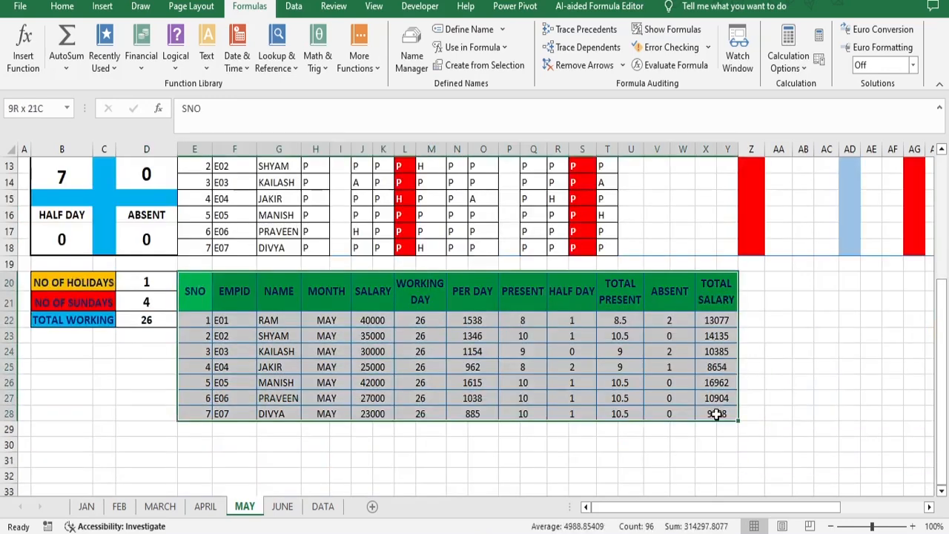
click(469, 30)
click(655, 303)
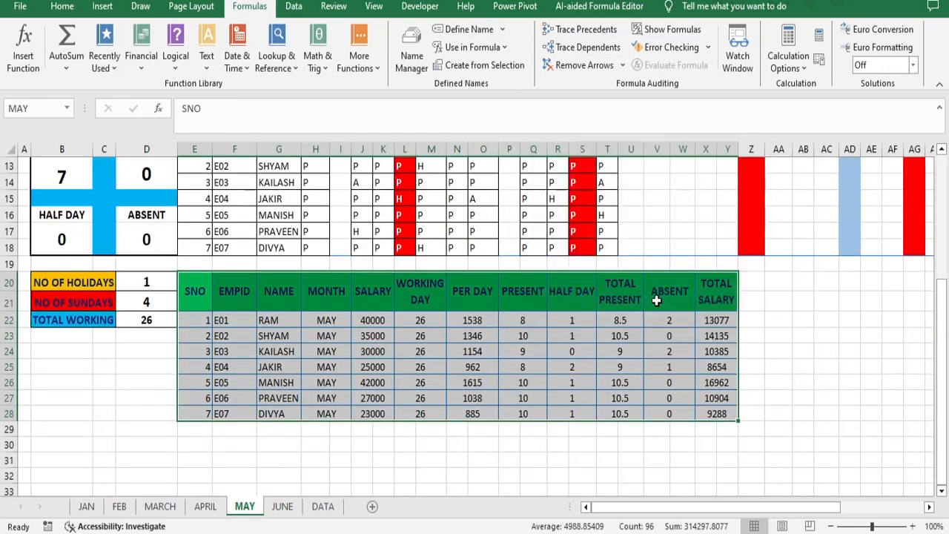
Step: Create a copy of the MAY sheet before DATA and rename the copied worksheet as JULY
right_click(248, 512)
click(285, 381)
click(210, 436)
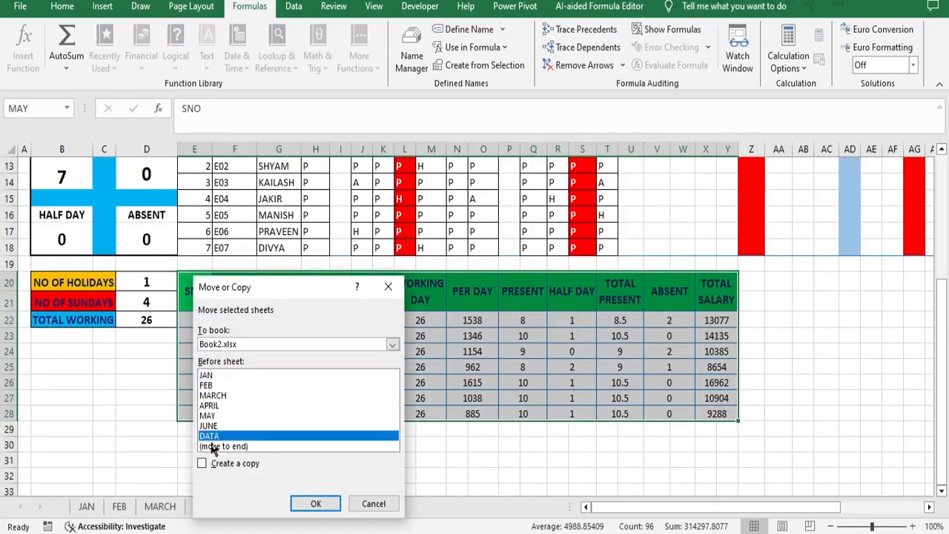
click(202, 463)
click(316, 504)
click(480, 302)
double_click(330, 507)
text(JULY)
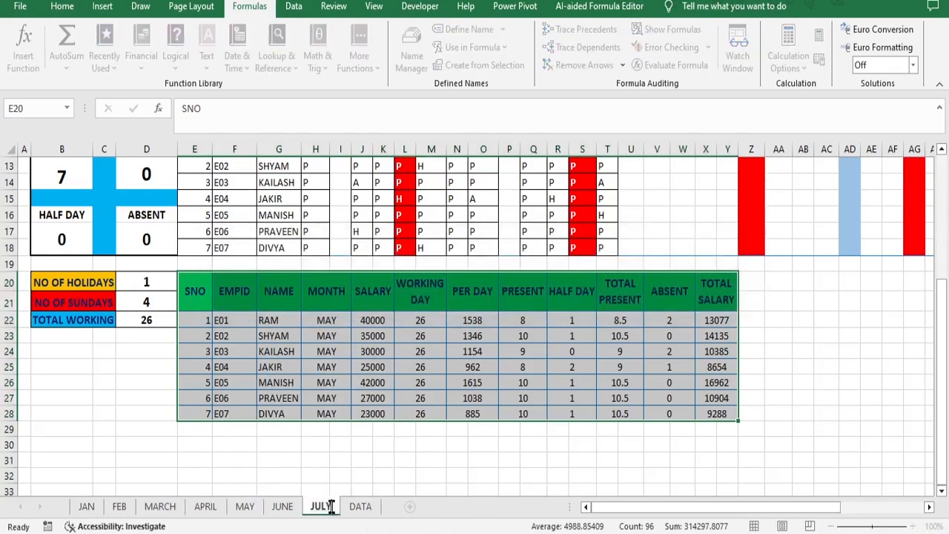
click(357, 463)
Step: Set the MONTH in cell D4 of the JULY sheet to JUL
scroll(218, 206, up, 4)
click(156, 212)
click(183, 214)
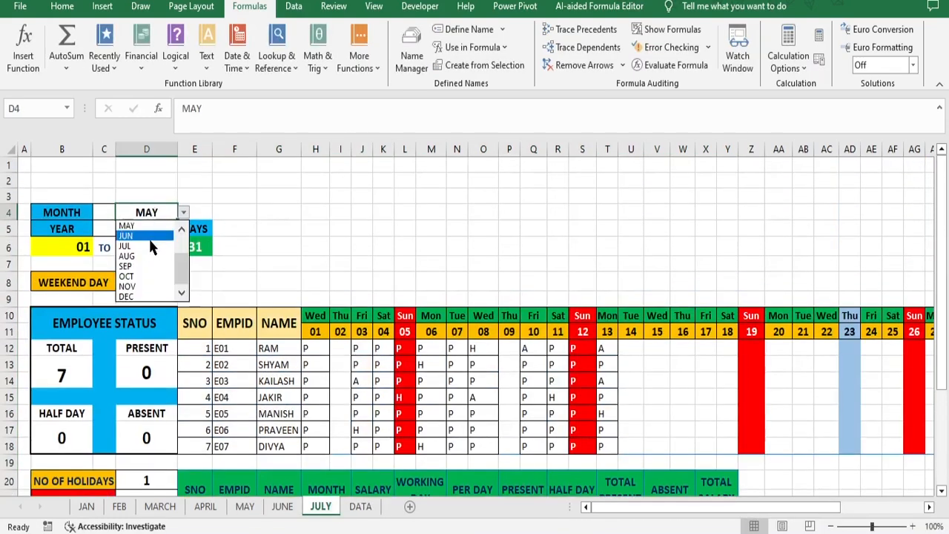
click(152, 246)
click(315, 229)
Step: Define the workbook-scoped name JULY for the salary table in range E20:Y28 of the JULY sheet
scroll(390, 330, down, 4)
drag(195, 290, 718, 414)
click(458, 30)
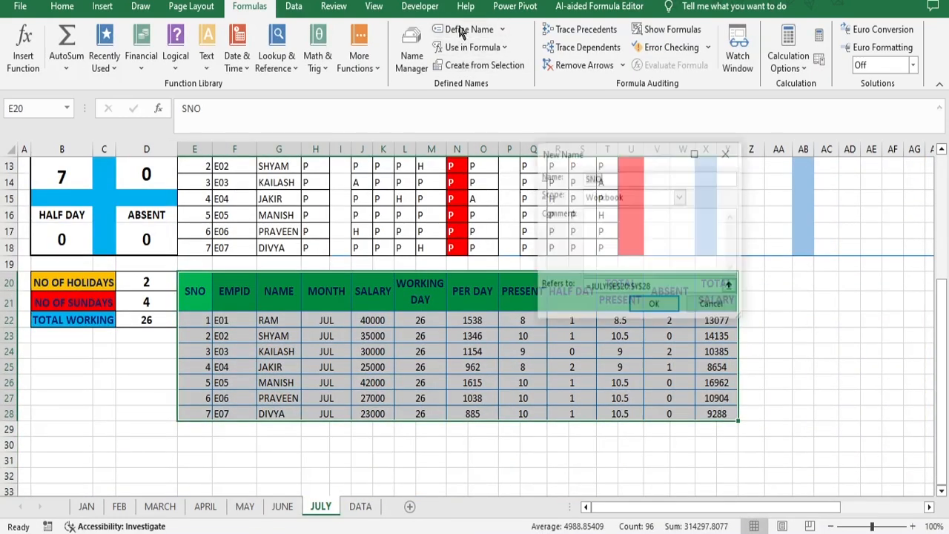
text(JULY)
click(654, 306)
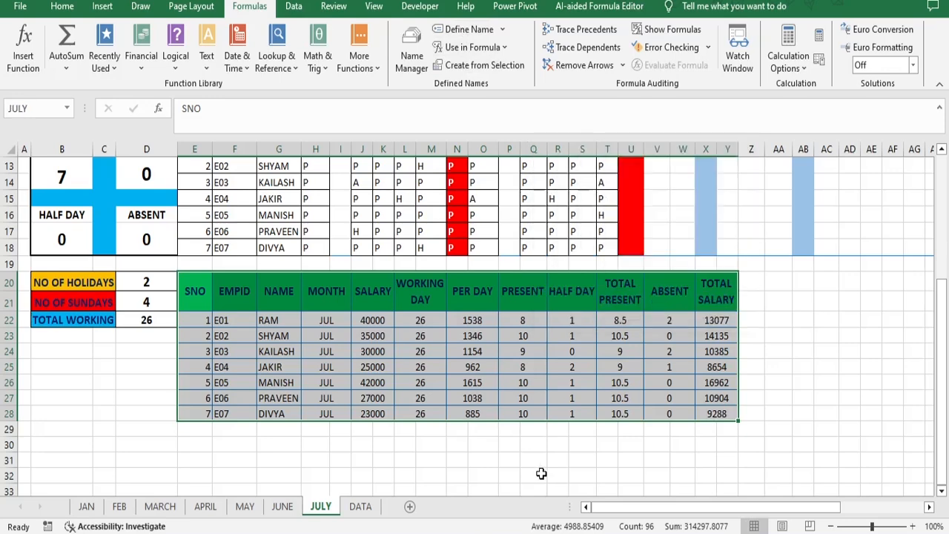
Step: Create a copy of the JULY sheet before DATA and rename the copied worksheet as AUG
right_click(326, 511)
click(374, 381)
click(304, 447)
click(283, 465)
click(392, 505)
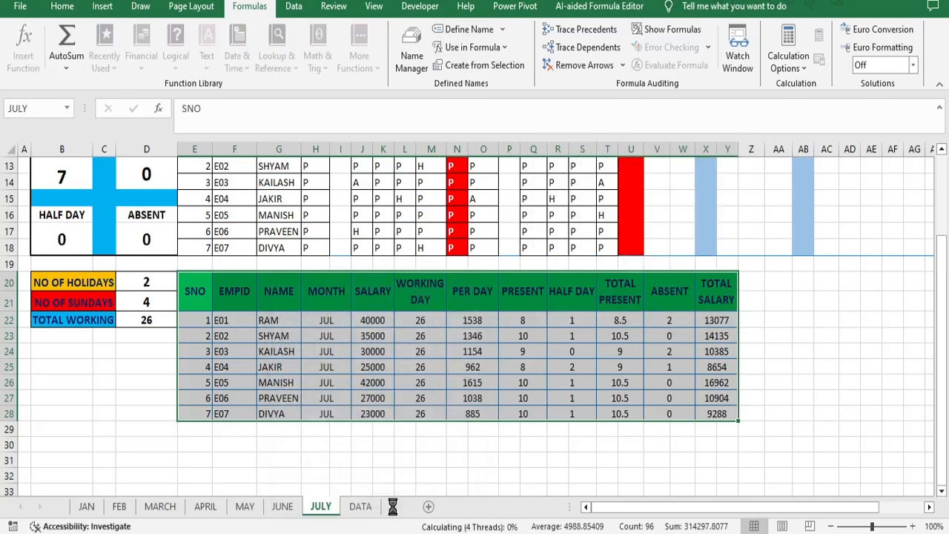
click(477, 305)
double_click(377, 508)
text(AUG)
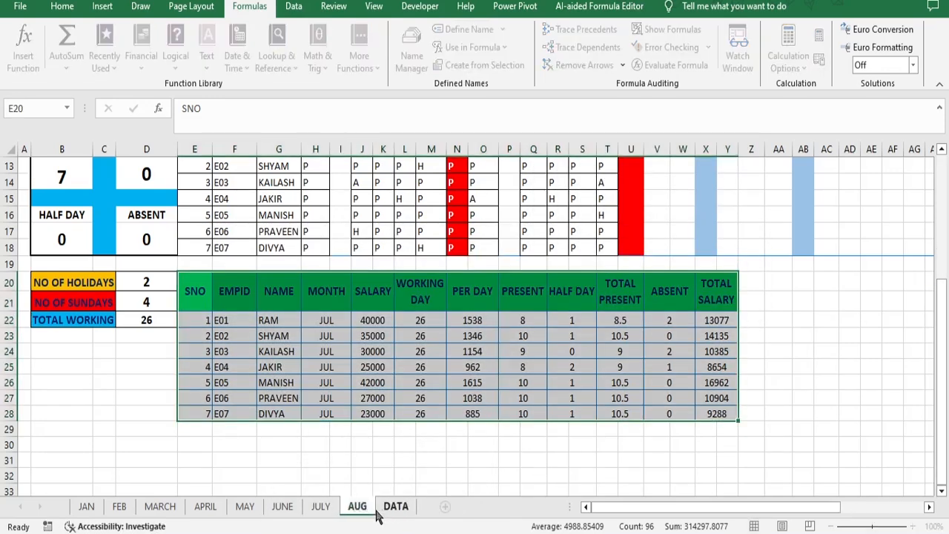
click(300, 454)
Step: Define a workbook-scoped name for the salary table in range E20:Y28 of the AUG sheet
drag(195, 291, 718, 412)
click(477, 30)
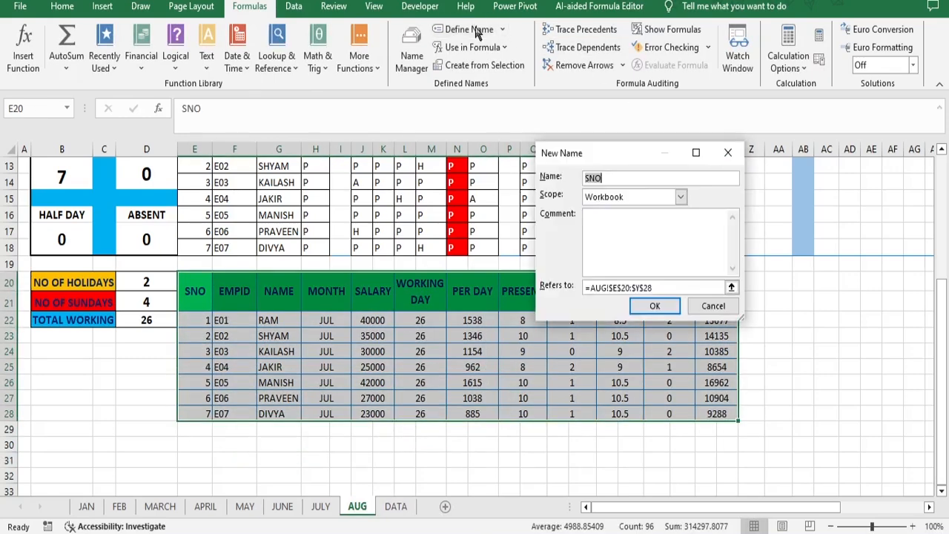
click(655, 305)
Step: Set the MONTH in cell D4 of the AUG sheet to AUG
scroll(474, 326, up, 4)
click(146, 212)
click(183, 212)
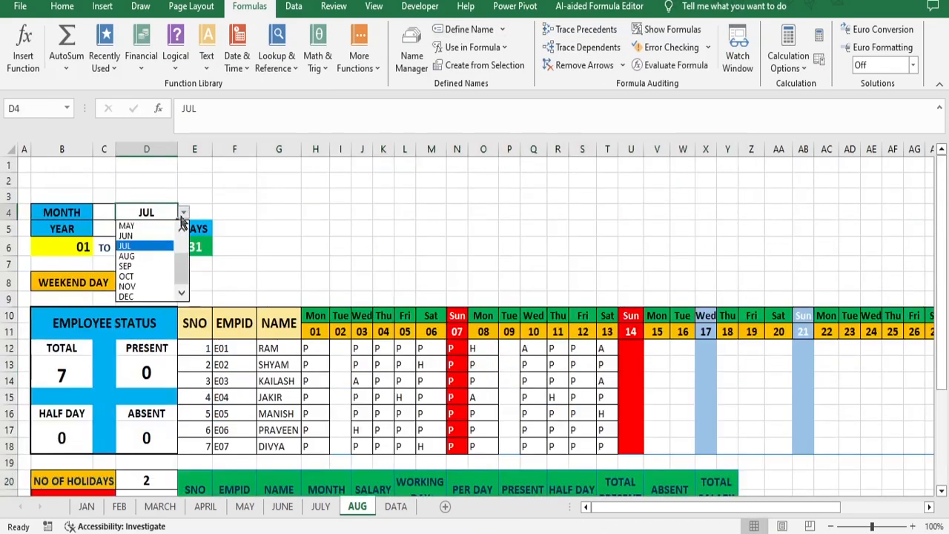
click(148, 254)
click(351, 246)
Step: Create a copy of the AUG sheet before DATA and rename the copied worksheet as SEP
scroll(351, 245, down, 4)
right_click(357, 505)
click(402, 382)
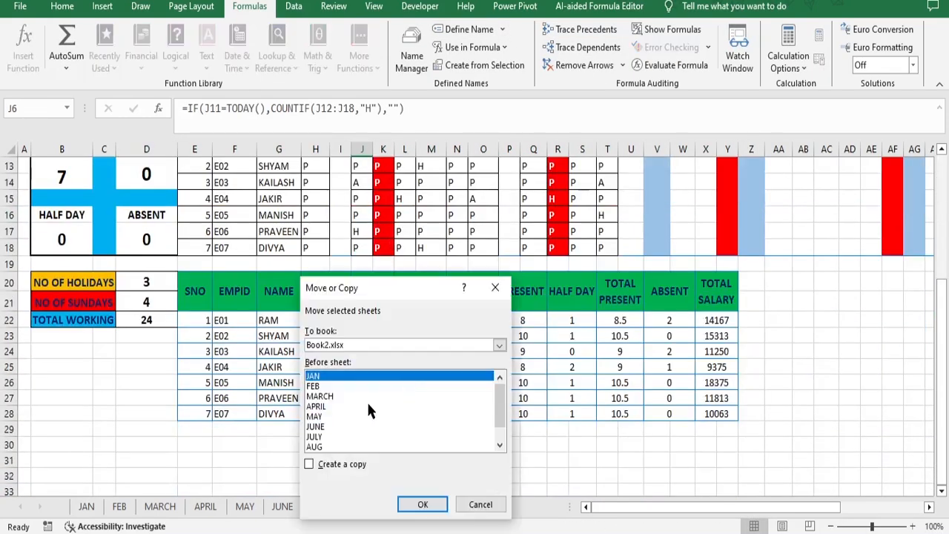
scroll(366, 409, down, 1)
click(349, 437)
click(310, 465)
click(423, 504)
click(483, 303)
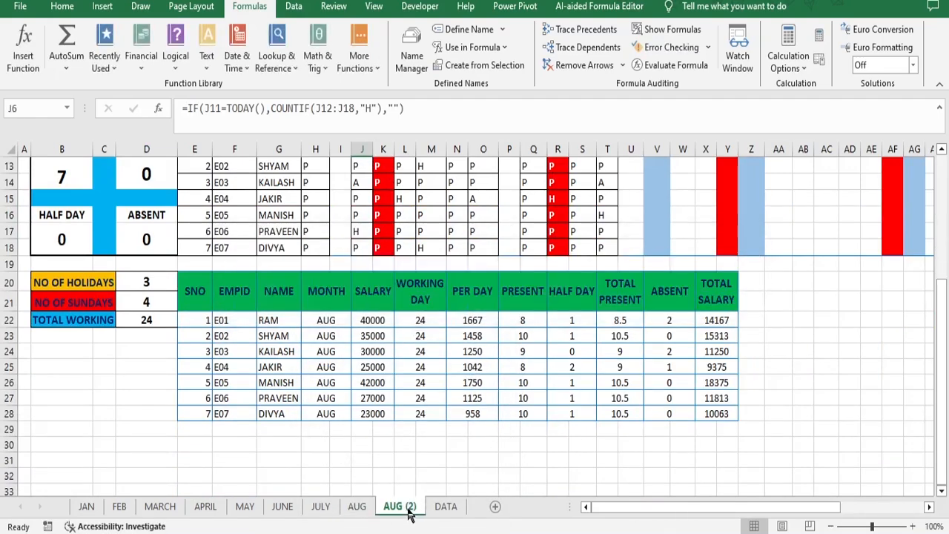
double_click(405, 508)
text(SEP)
click(420, 413)
Step: Define the name SEP for the salary table in range E20:Y28 of the SEP sheet
drag(195, 293, 727, 413)
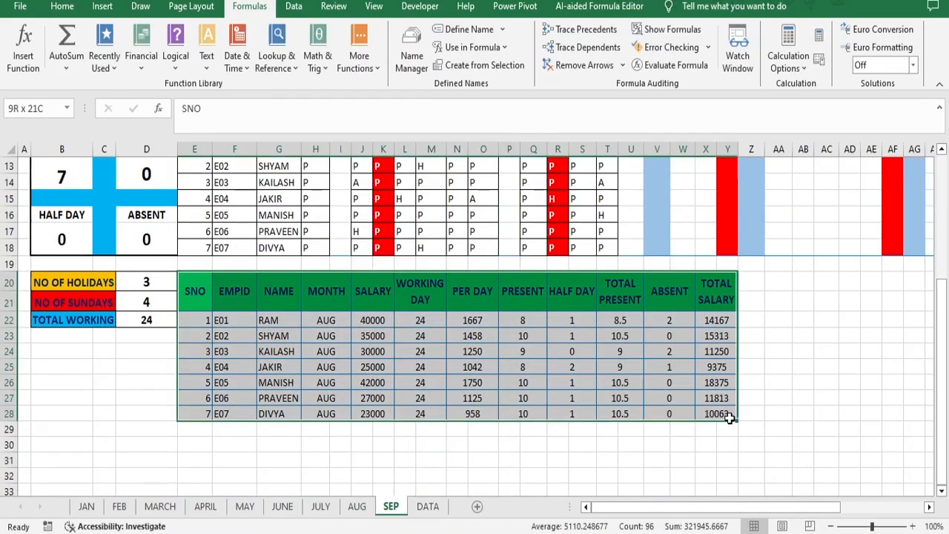
click(468, 30)
text(SEP)
click(655, 305)
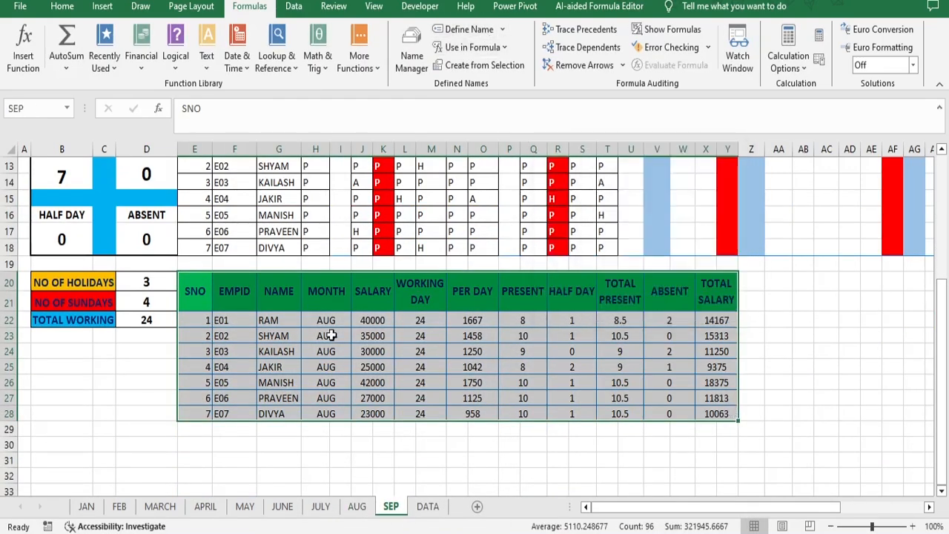
Step: Set the MONTH in cell D4 of the SEP sheet to SEP
scroll(328, 333, up, 3)
click(153, 165)
click(183, 165)
click(141, 220)
Step: Create a copy of the SEP sheet before DATA and rename the copied worksheet as OCT
scroll(296, 296, down, 6)
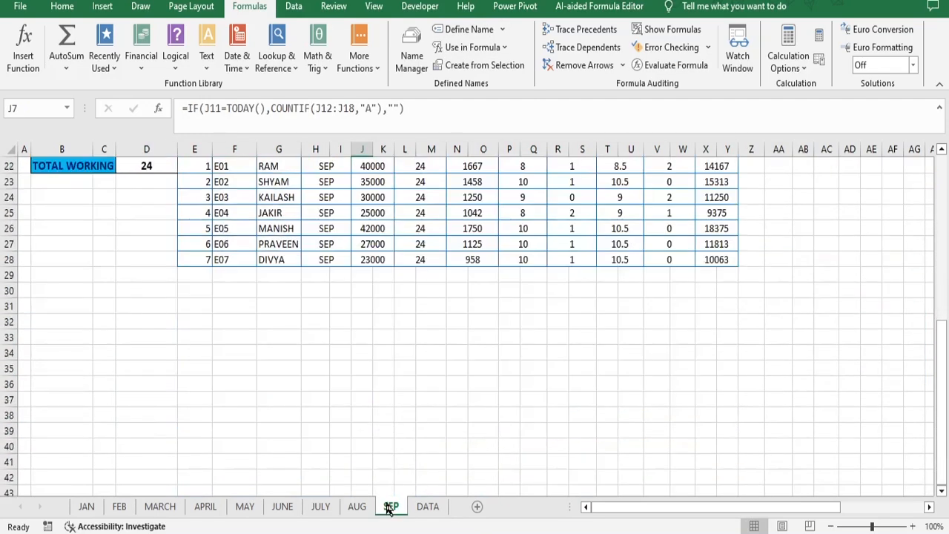
right_click(390, 507)
click(435, 375)
scroll(351, 443, down, 1)
click(342, 431)
click(335, 459)
click(446, 499)
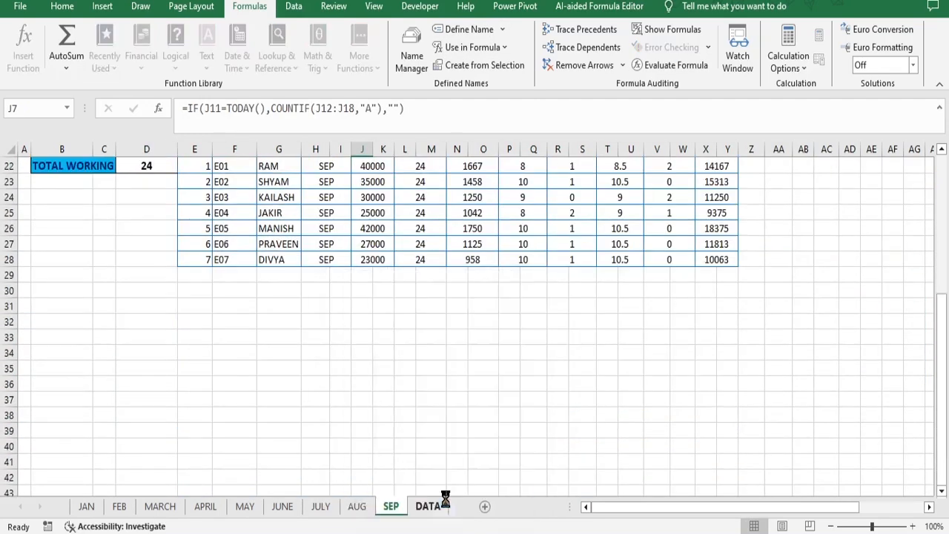
click(476, 304)
double_click(439, 507)
text(OCT)
click(504, 428)
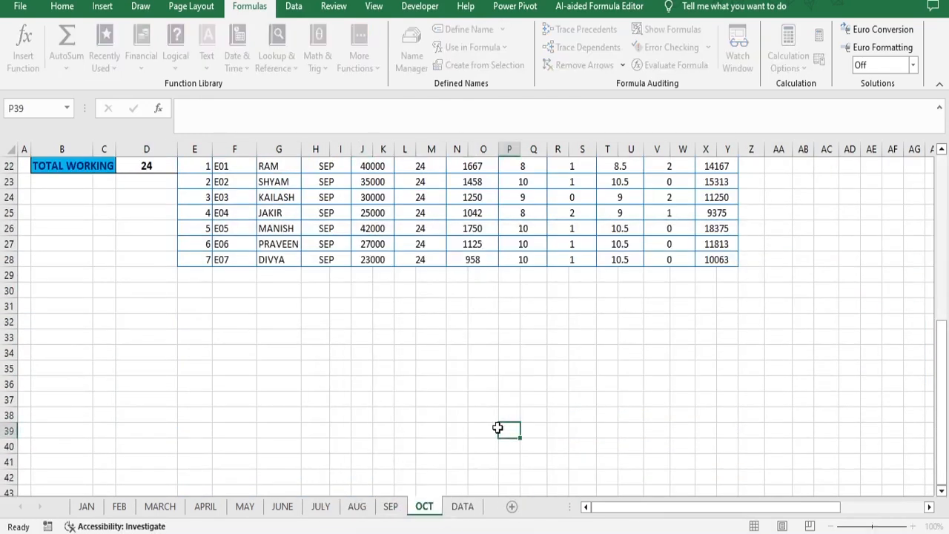
Step: Define the workbook-scoped name OCT for the salary table in range E20:Y28 of the OCT sheet
scroll(445, 334, up, 4)
drag(195, 336, 715, 460)
click(469, 29)
text(OCT)
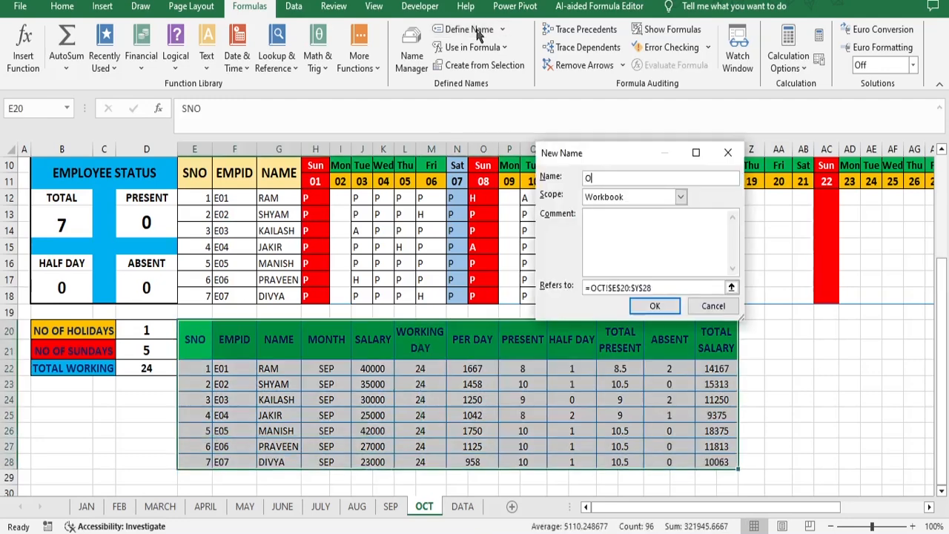
click(655, 305)
Step: Set the MONTH in cell D4 of the OCT sheet to OCT
scroll(193, 247, up, 3)
click(155, 211)
click(183, 213)
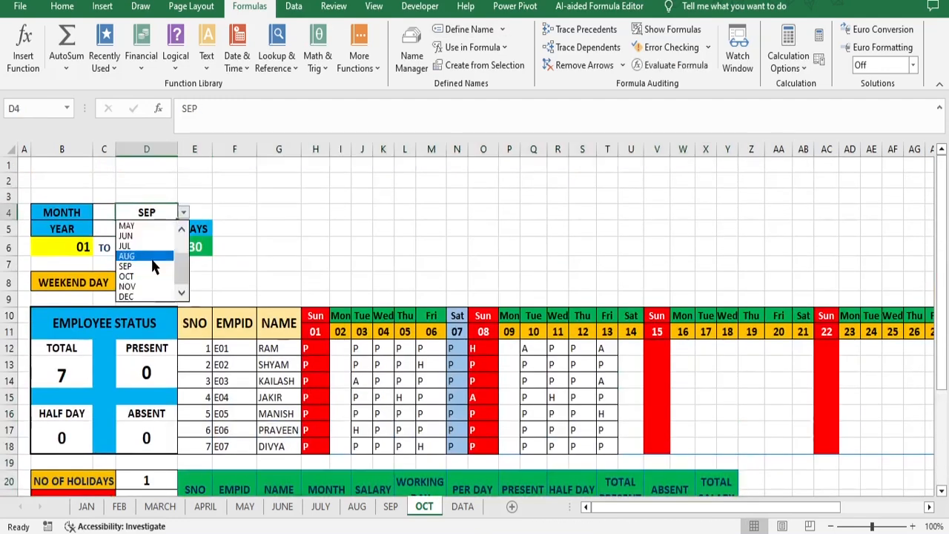
click(141, 277)
click(327, 241)
Step: Create a copy of the OCT sheet before DATA and rename the copied worksheet as NOV
scroll(221, 295, down, 5)
right_click(423, 506)
click(454, 373)
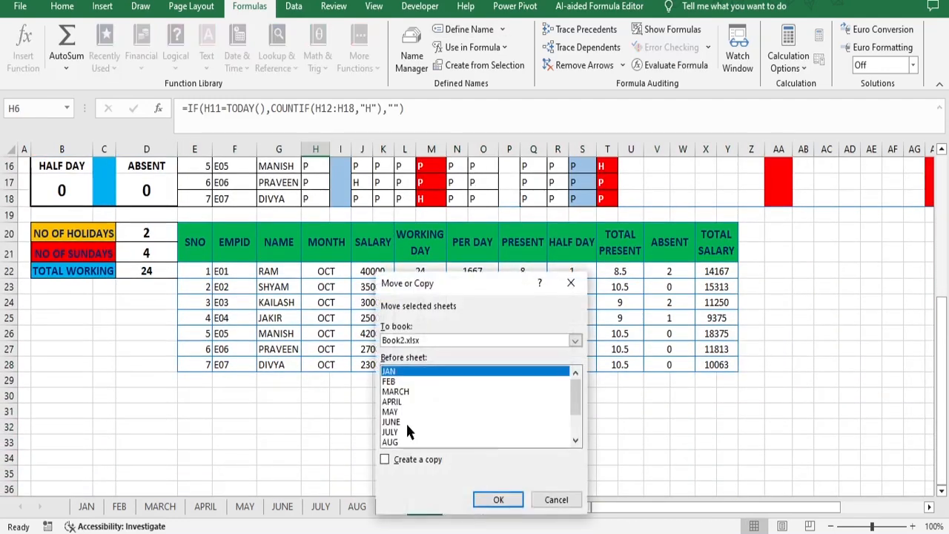
scroll(406, 421, down, 3)
click(405, 433)
click(386, 459)
click(495, 495)
click(482, 305)
double_click(476, 506)
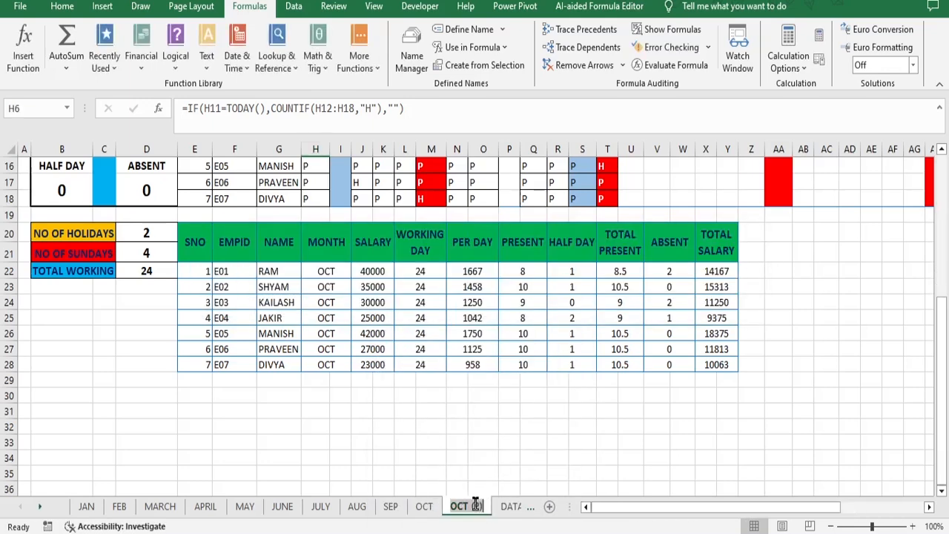
key(BackSpace)
text(NOV)
click(483, 419)
Step: Define the workbook-scoped name NOV for the salary table in range E20:Y28 of the NOV sheet
drag(196, 244, 717, 364)
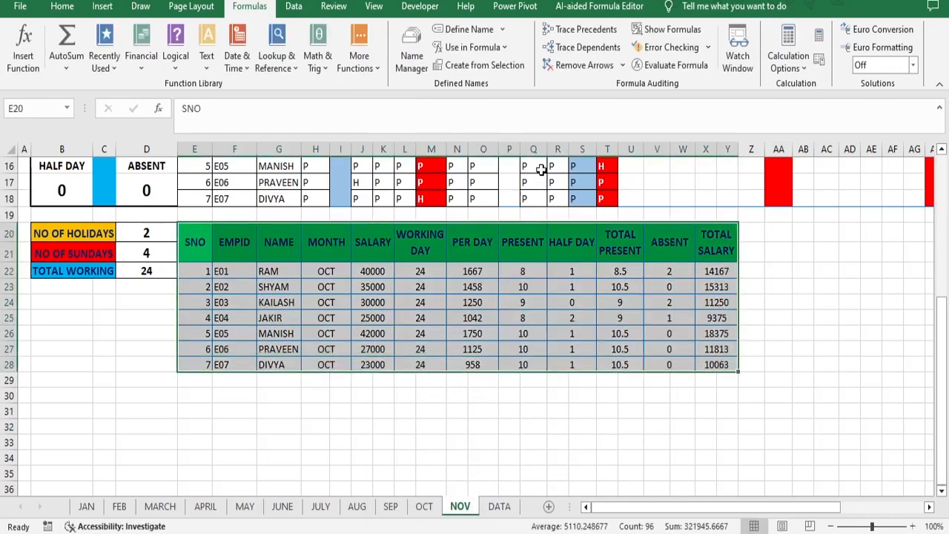
click(469, 30)
text(NOV)
click(657, 306)
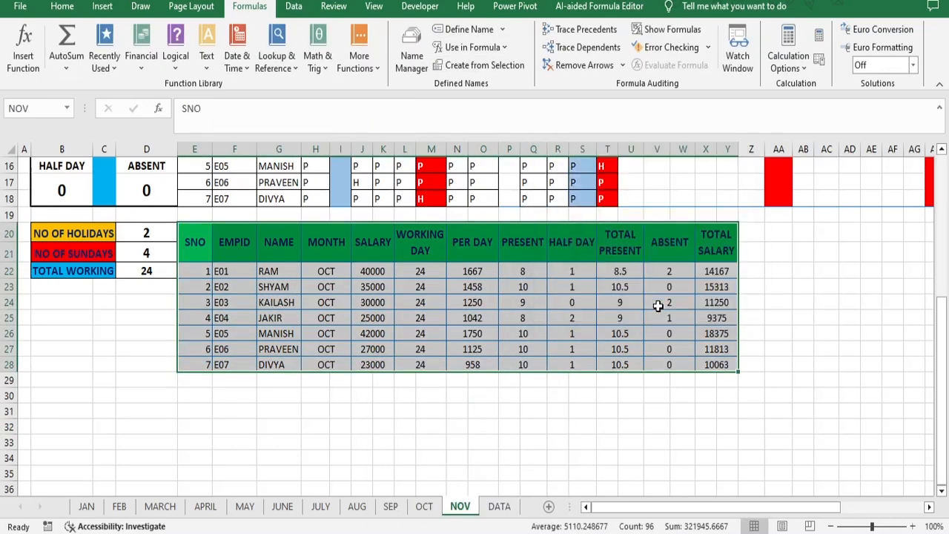
Step: Set the MONTH in cell D4 of the NOV sheet to NOV
scroll(290, 268, up, 4)
click(152, 167)
click(183, 168)
click(148, 240)
click(333, 194)
Step: Create a copy of the NOV sheet before DATA, keeping the existing defined names, and rename the copied worksheet as DEC
scroll(340, 223, down, 5)
right_click(463, 509)
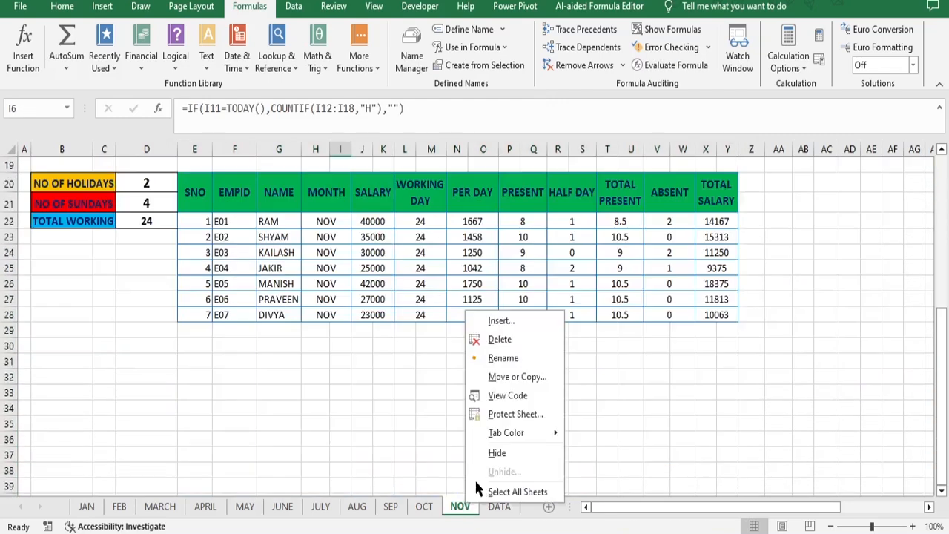
click(491, 377)
scroll(428, 430, down, 2)
click(428, 433)
click(421, 460)
click(533, 503)
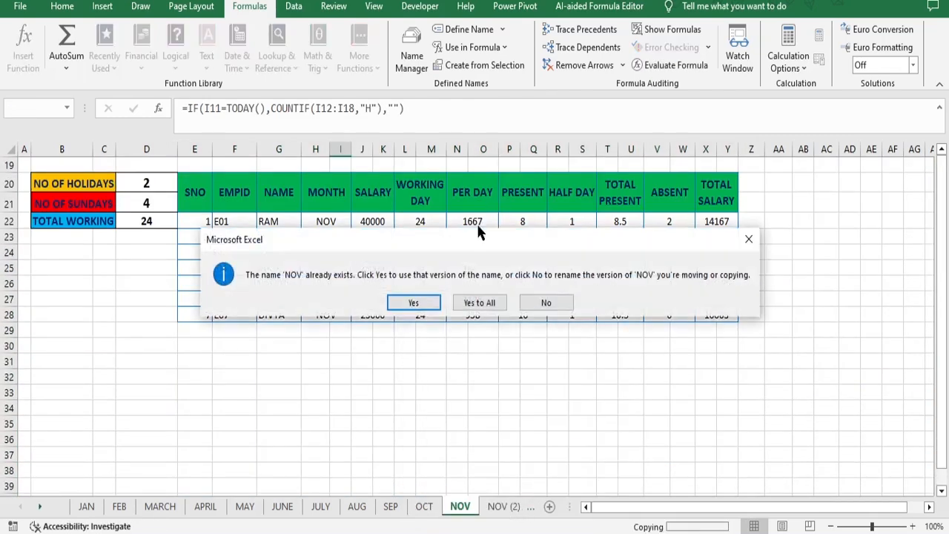
key(Return)
double_click(490, 507)
text(DT)
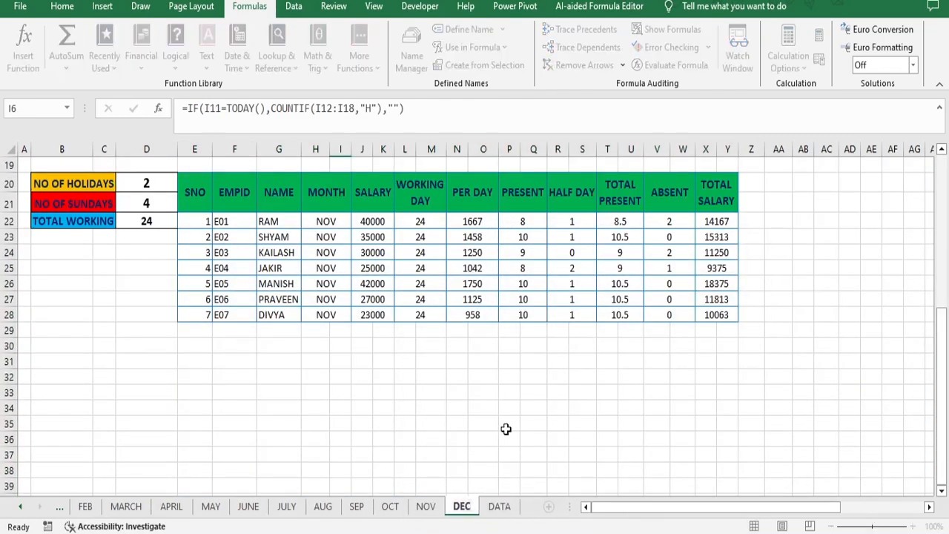
Step: Define the workbook-scoped name DEV for the salary table in range E20:Y28 of the DEC sheet
drag(194, 192, 712, 314)
click(482, 31)
text(DEV)
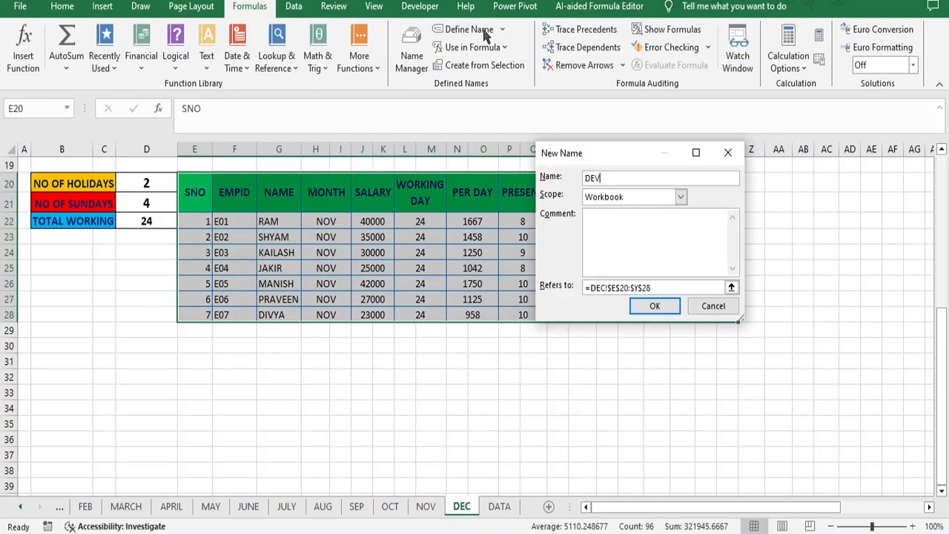
click(635, 306)
Step: Set the MONTH in cell D4 of the DEC sheet to DEC
scroll(381, 345, up, 5)
click(161, 168)
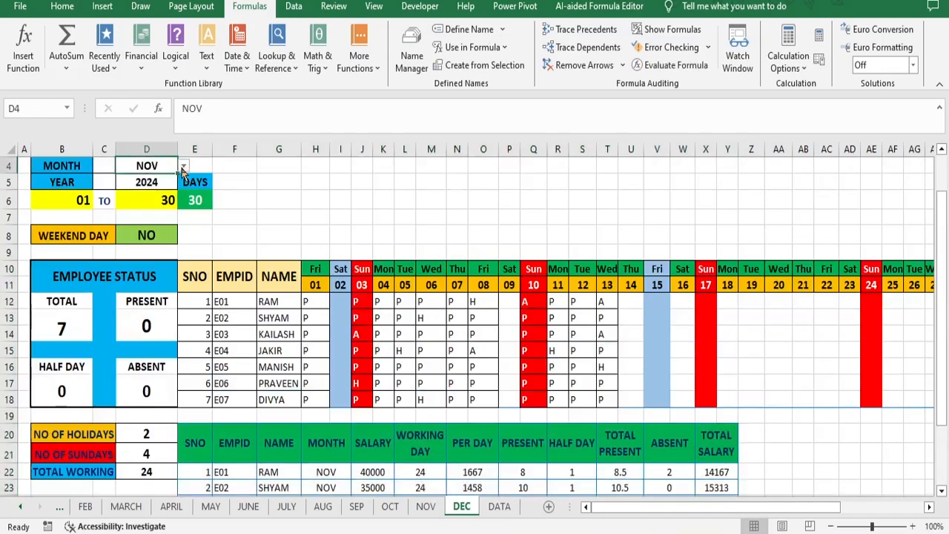
click(183, 166)
click(148, 250)
click(341, 201)
Step: Review the salary tables on the month sheets from DEC back to JAN, checking that each shows its own month
scroll(342, 208, down, 3)
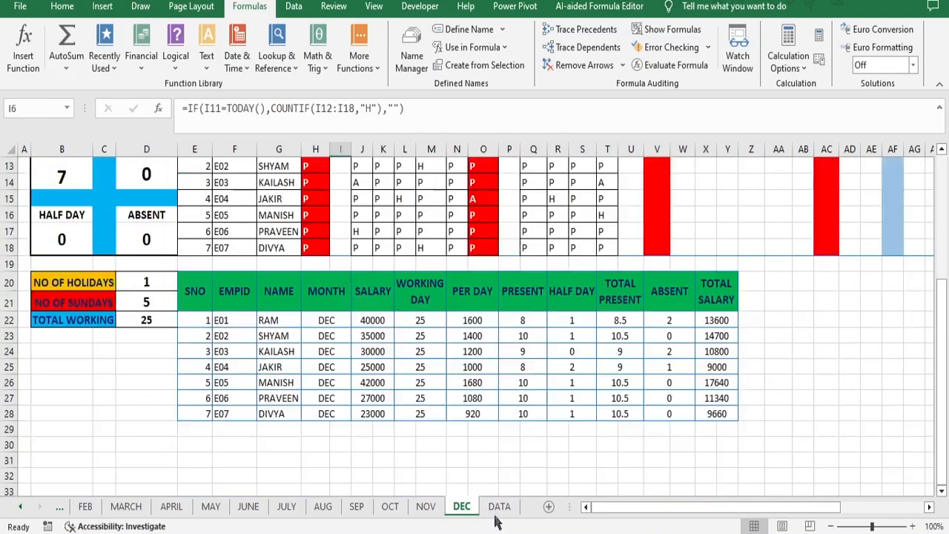
click(430, 508)
drag(944, 390, 944, 346)
click(389, 510)
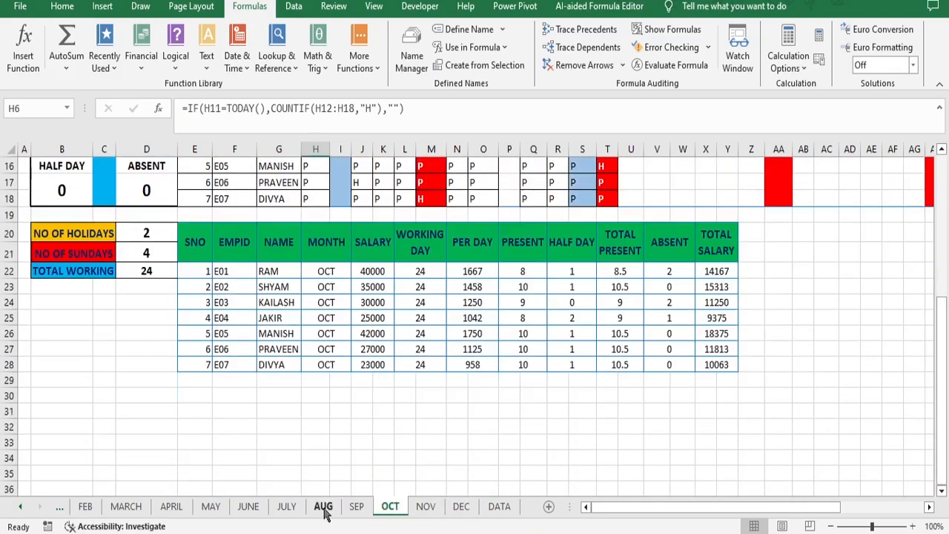
click(356, 508)
scroll(388, 388, up, 4)
click(324, 508)
click(289, 507)
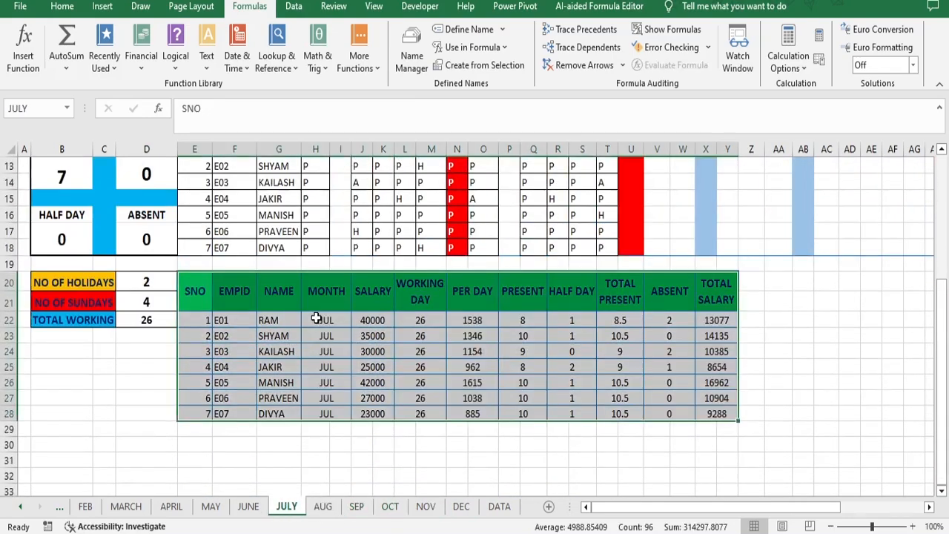
key(ctrl+Page_Up)
key(ctrl+Page_Up)
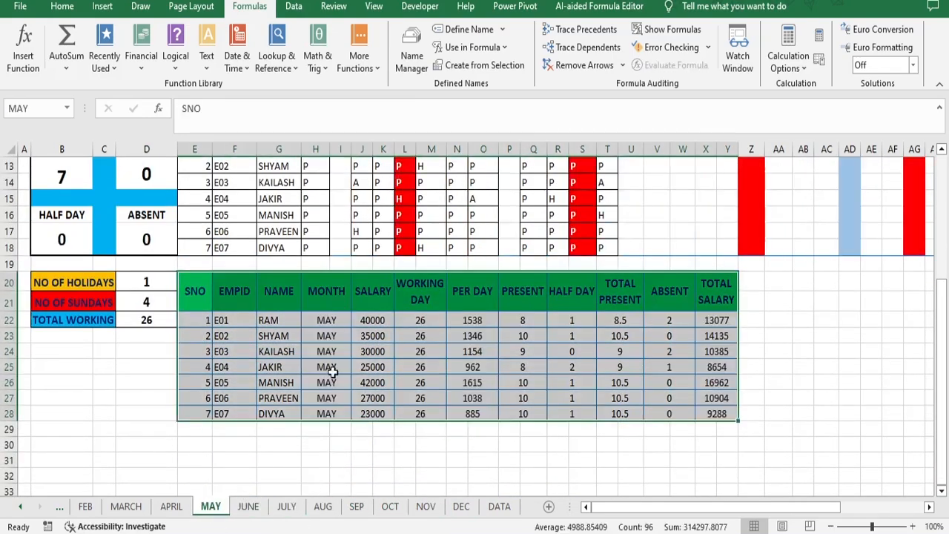
key(ctrl+Page_Up)
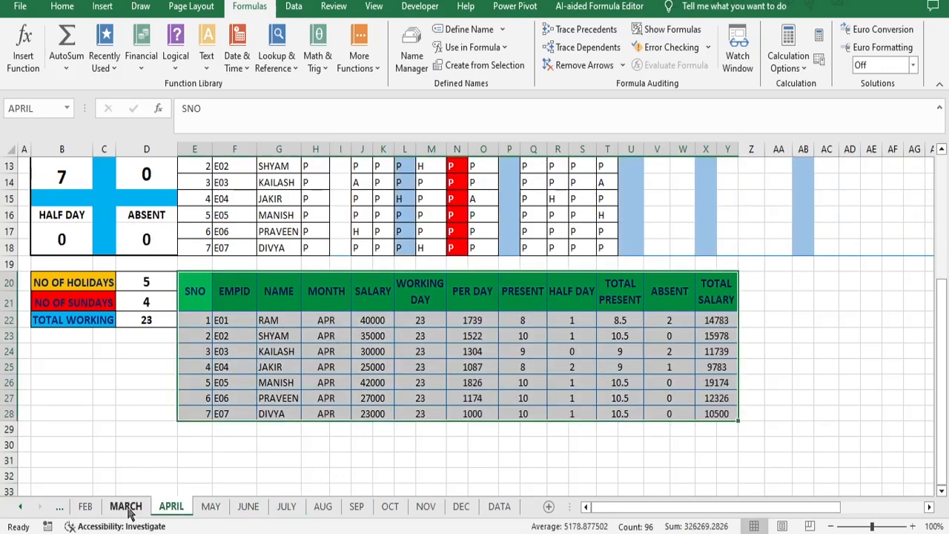
click(126, 508)
click(84, 509)
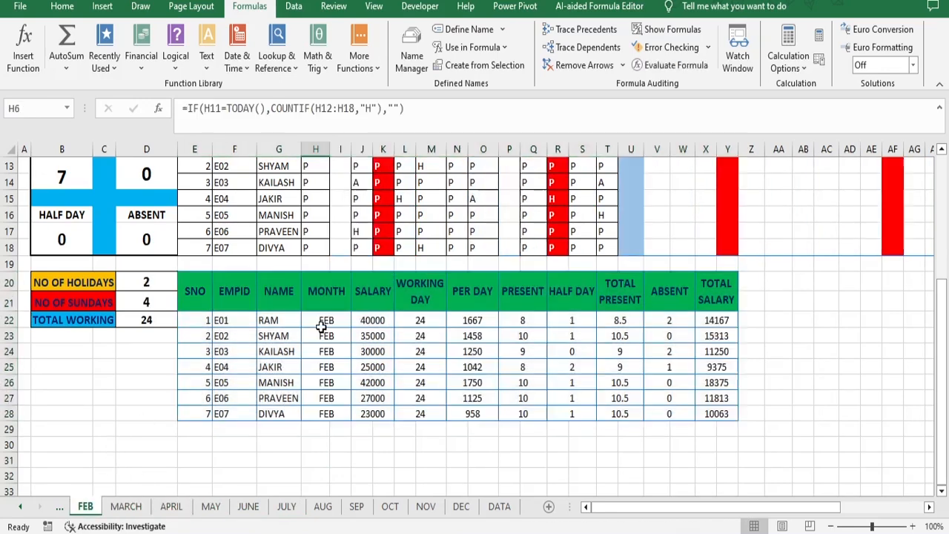
click(60, 508)
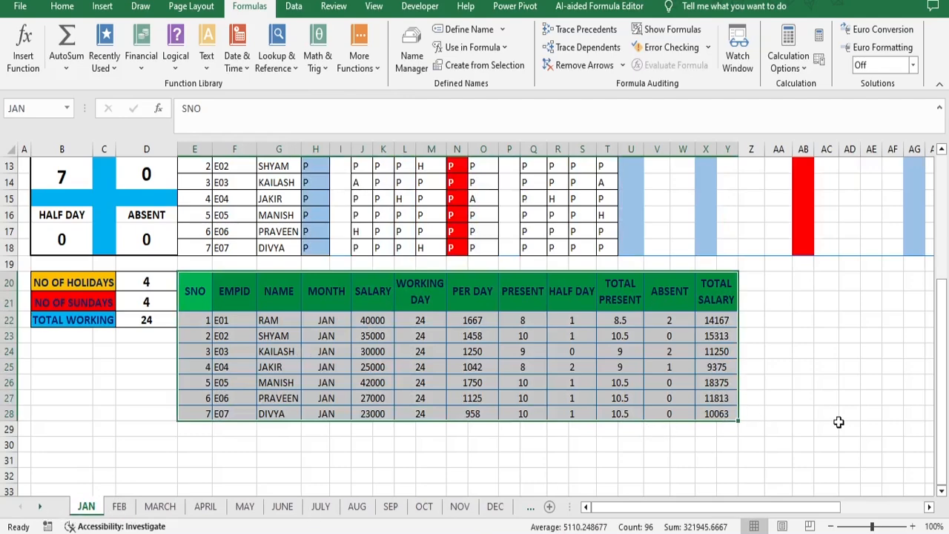
scroll(839, 422, up, 4)
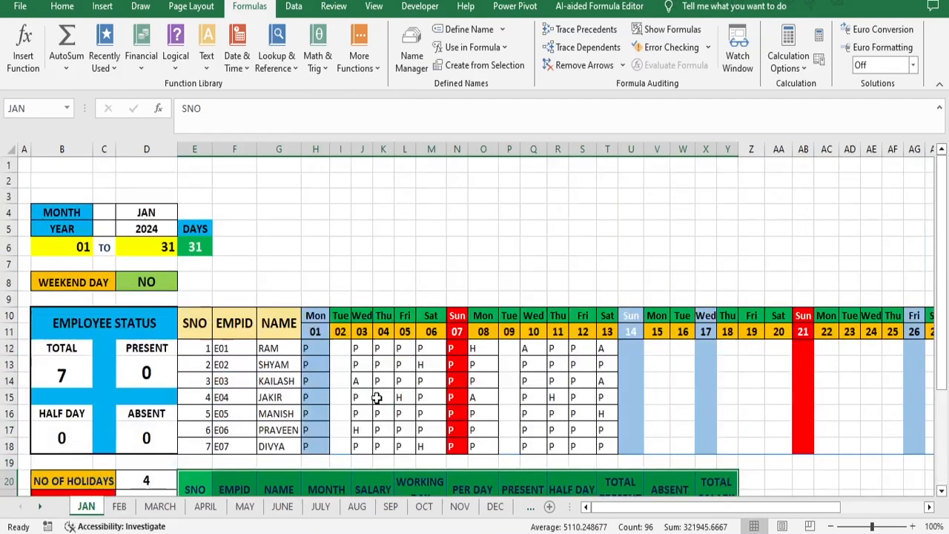
scroll(482, 435, down, 4)
Step: Switch to the JUNE sheet and examine its employee status, attendance grid and salary table
click(282, 507)
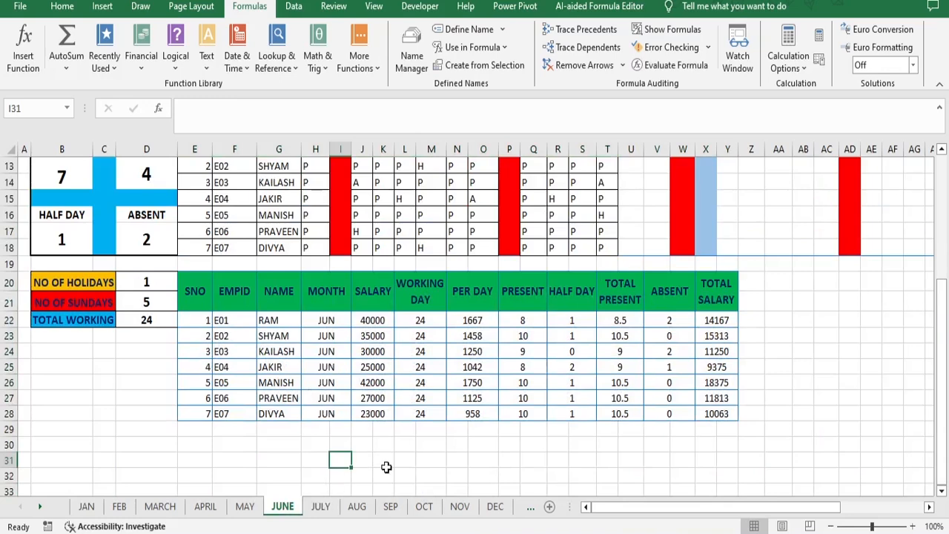
scroll(387, 466, up, 4)
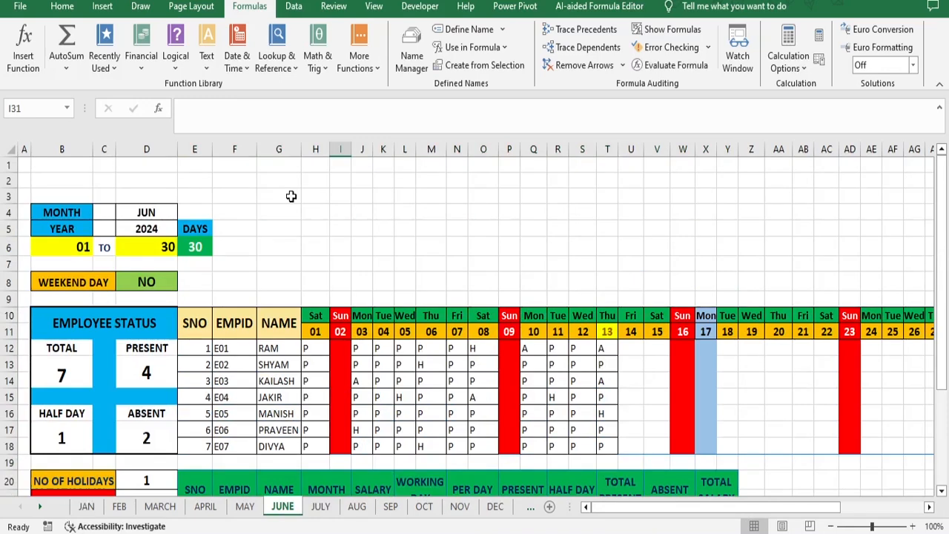
scroll(679, 368, down, 5)
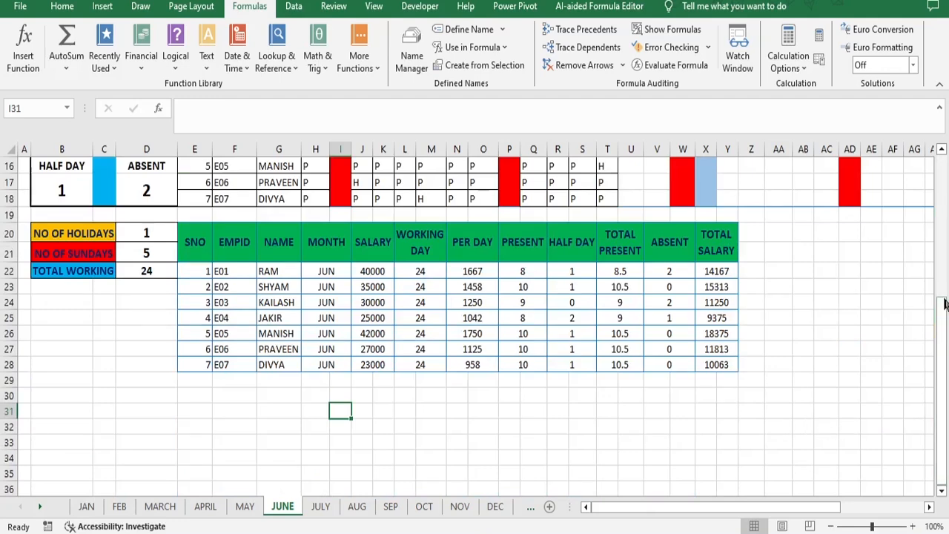
mouse_move(944, 345)
mouse_down()
mouse_move(946, 304)
mouse_move(945, 328)
mouse_up()
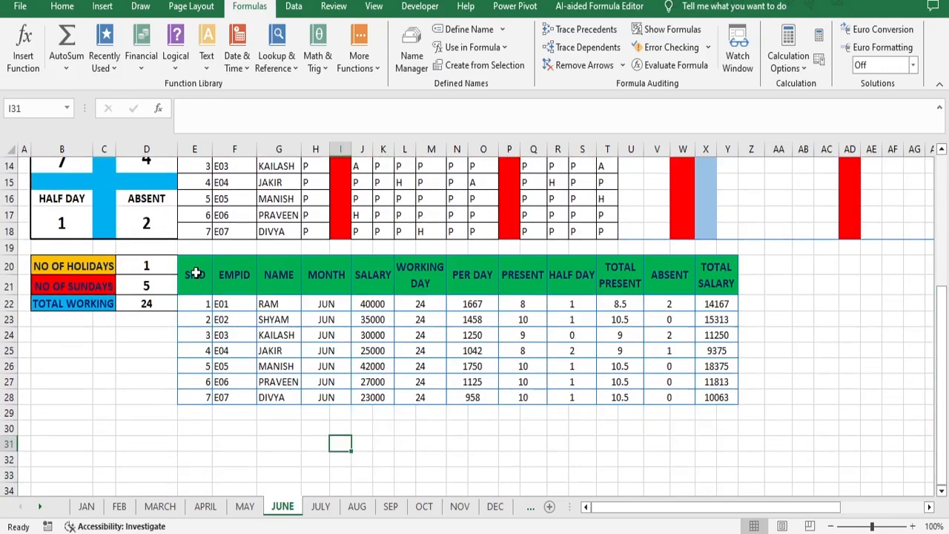
click(293, 8)
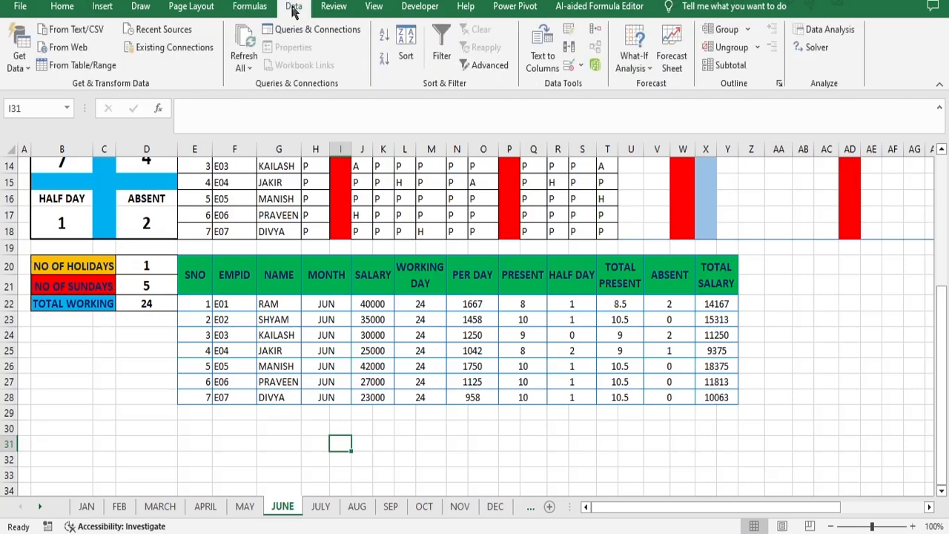
click(28, 68)
mouse_move(117, 211)
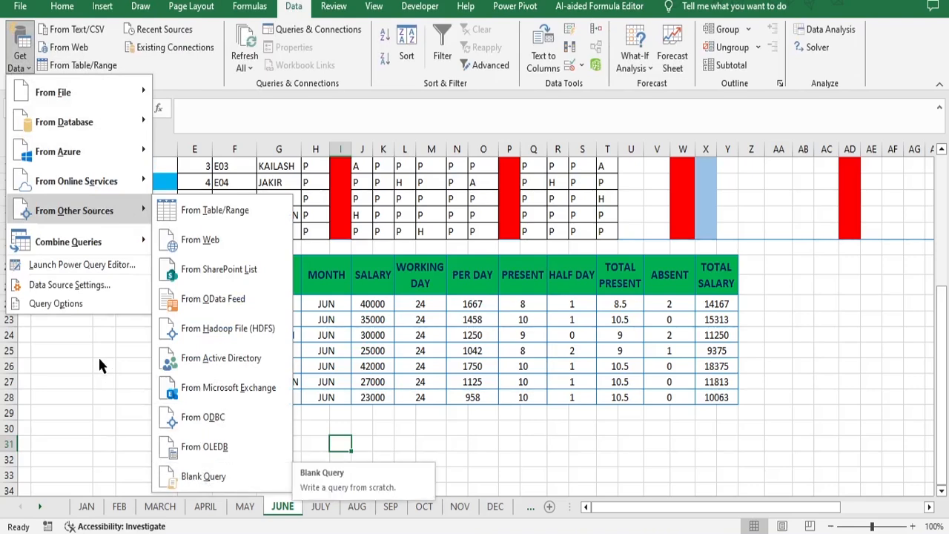
click(98, 356)
Step: Import the salary table in range E20:Y28 of the JUNE sheet into Power Query as a table/range source
drag(195, 276, 735, 398)
key(ctrl+t)
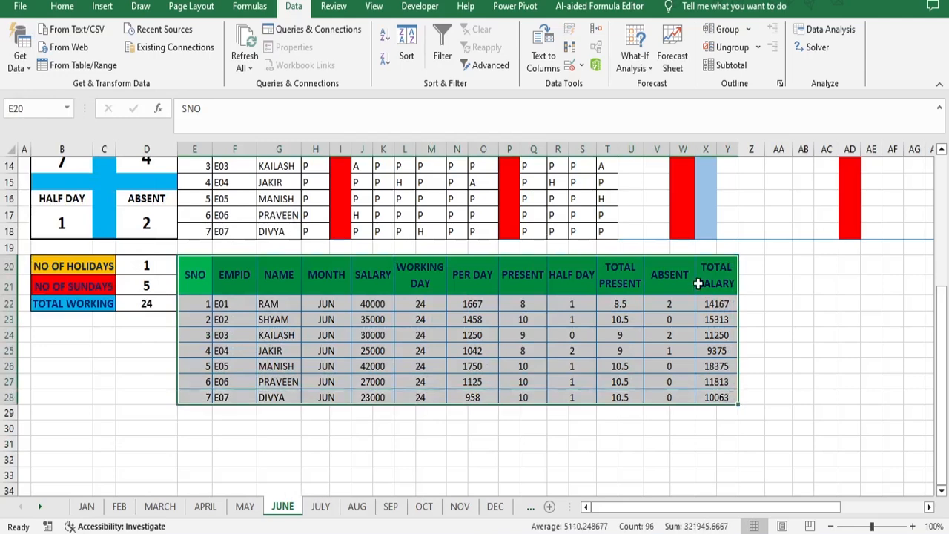
right_click(698, 284)
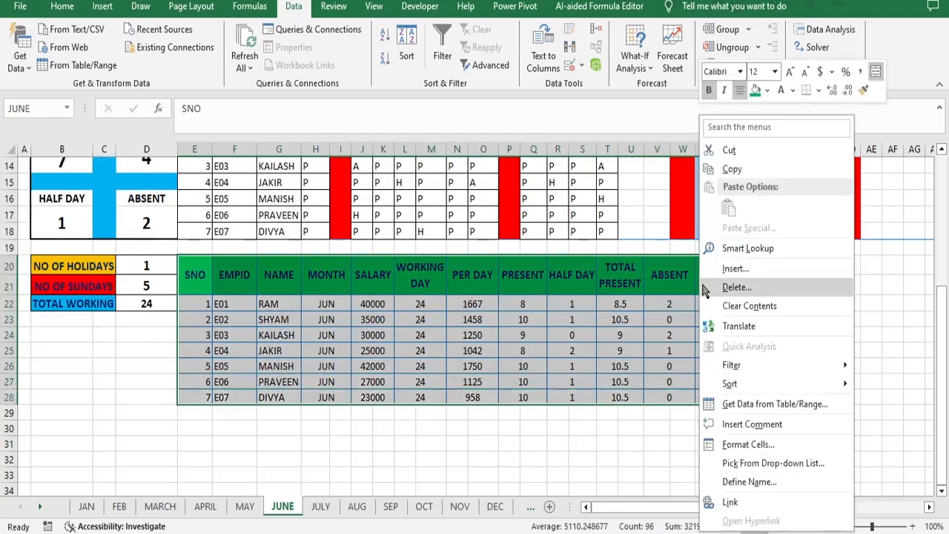
click(757, 410)
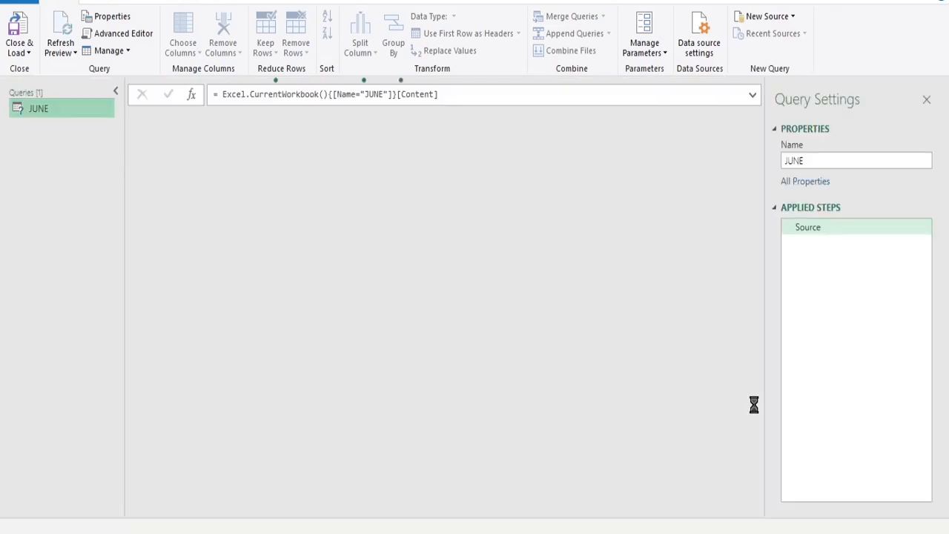
Step: Rename the JUNE query as QUERY1 and load it into a new worksheet
right_click(44, 111)
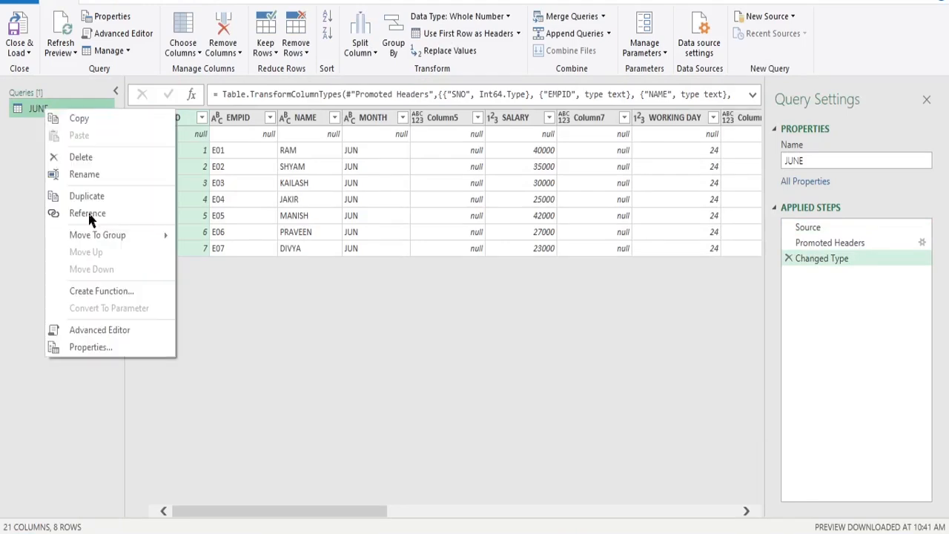
click(101, 180)
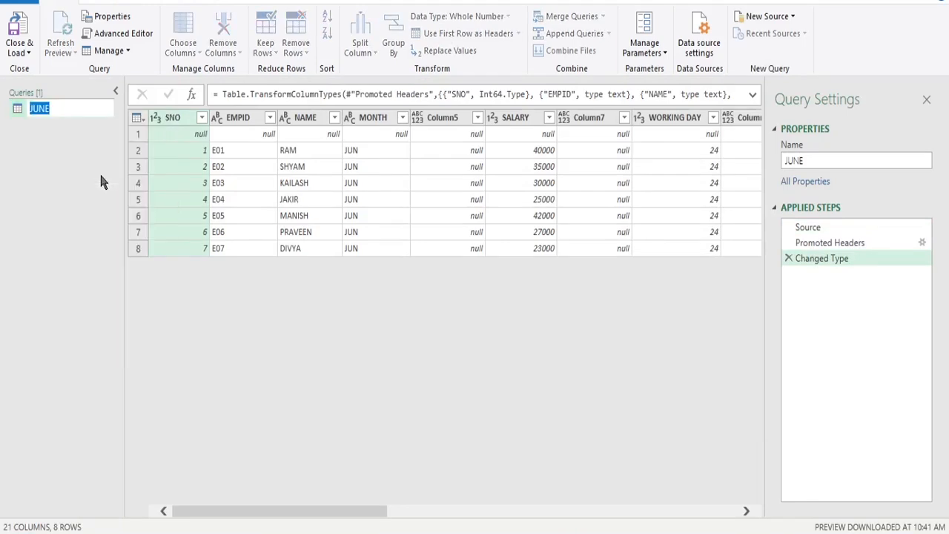
text(QUERY1)
key(Return)
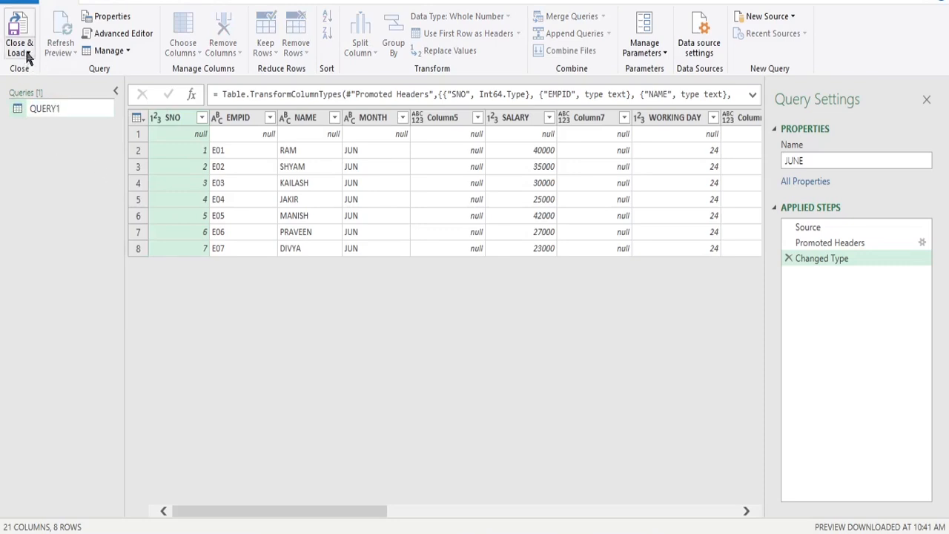
click(31, 55)
click(51, 67)
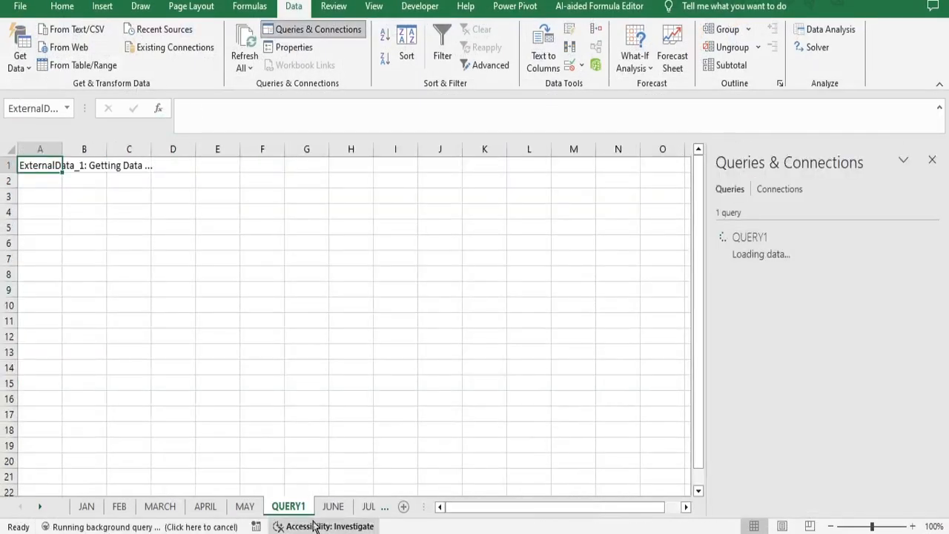
Step: Import the named JAN salary table from the JAN sheet into Power Query as a table/range source
click(86, 510)
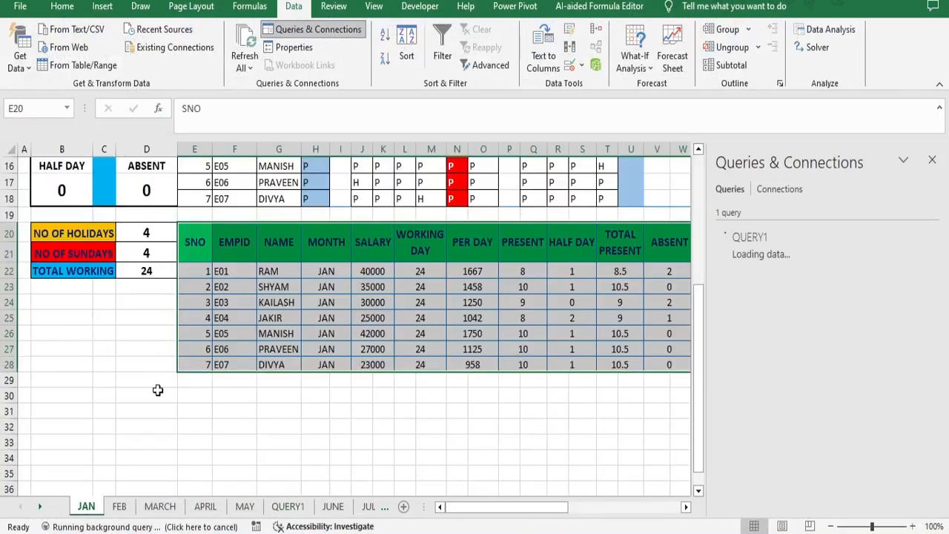
click(933, 161)
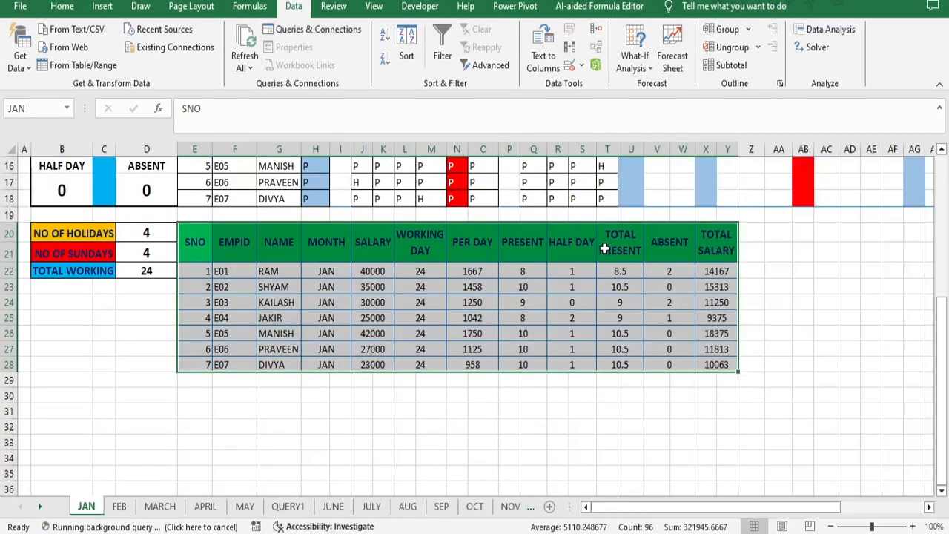
right_click(603, 250)
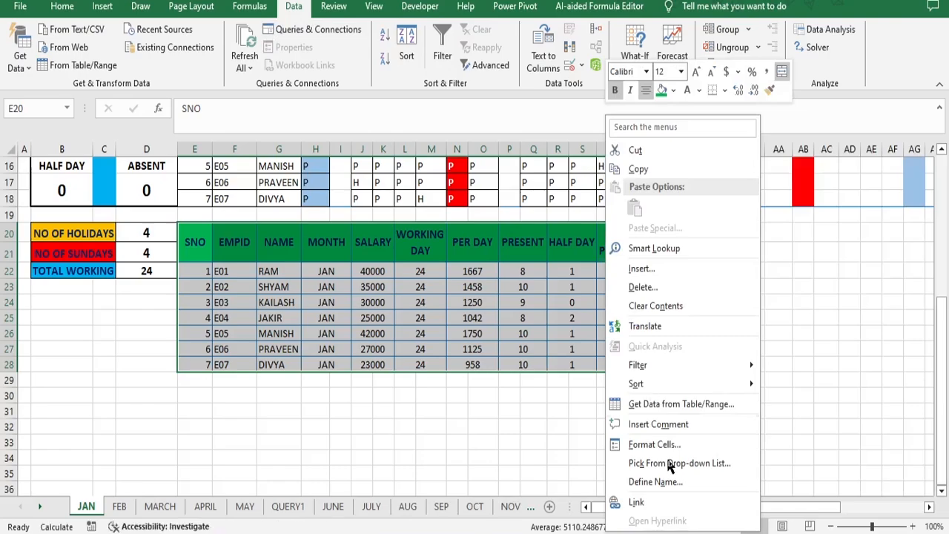
click(701, 406)
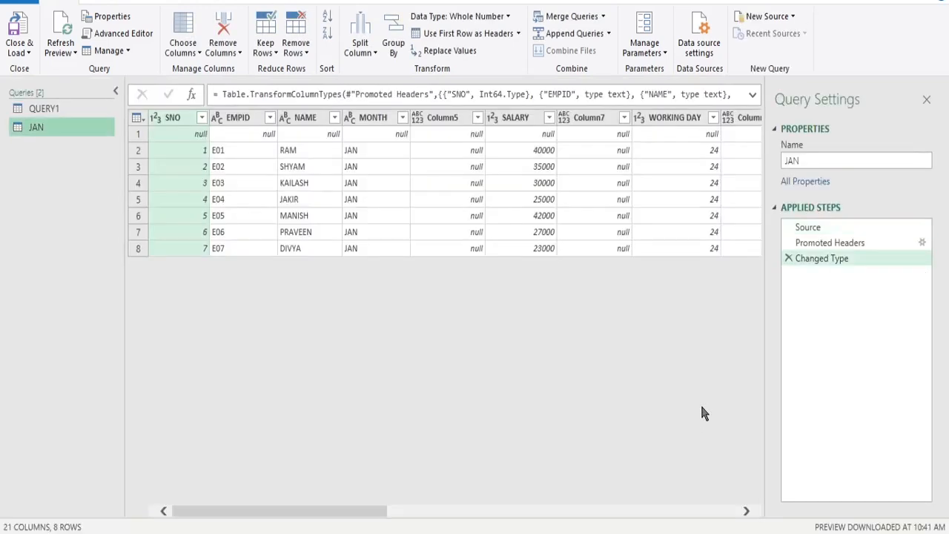
Step: Rename the query holding the June salary data as QUERY6
right_click(45, 129)
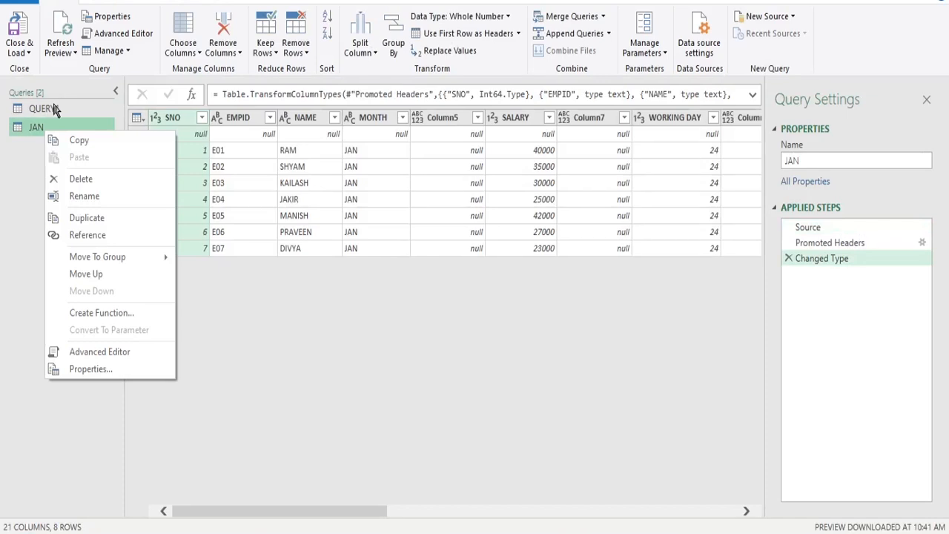
click(52, 109)
right_click(52, 109)
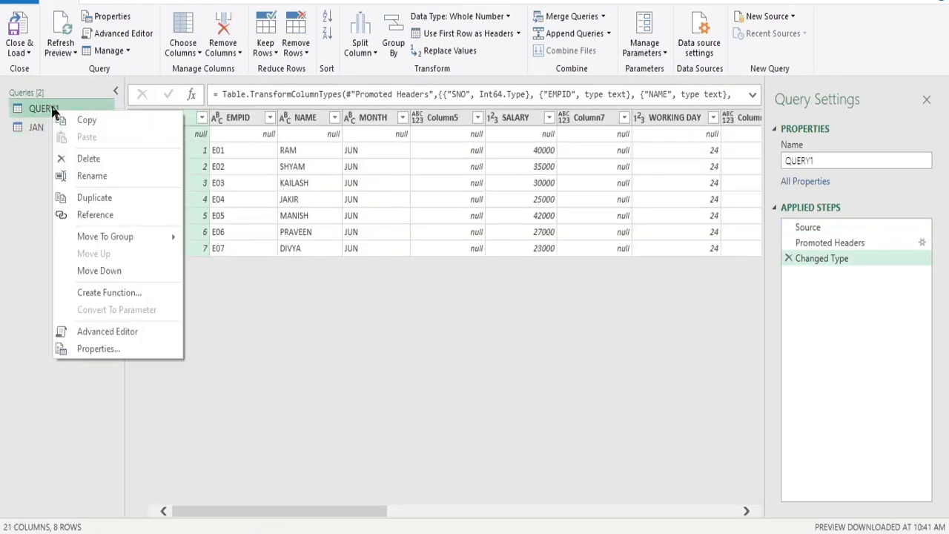
click(93, 177)
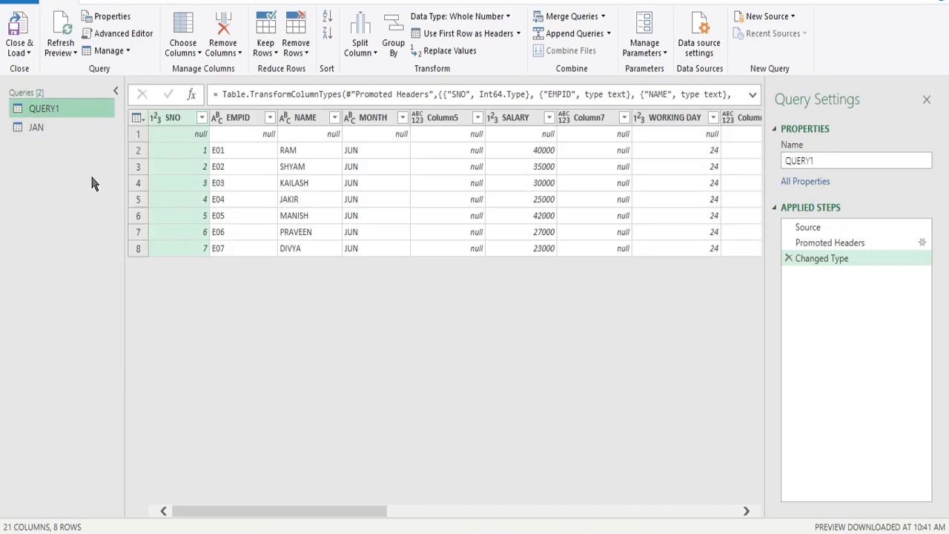
click(66, 105)
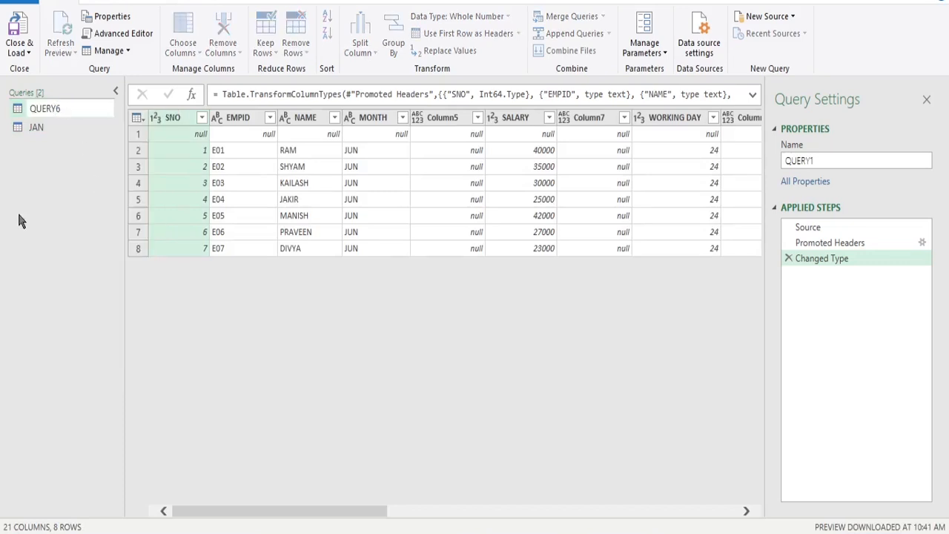
Step: Rename the JAN query as QUERY1
click(35, 126)
right_click(35, 125)
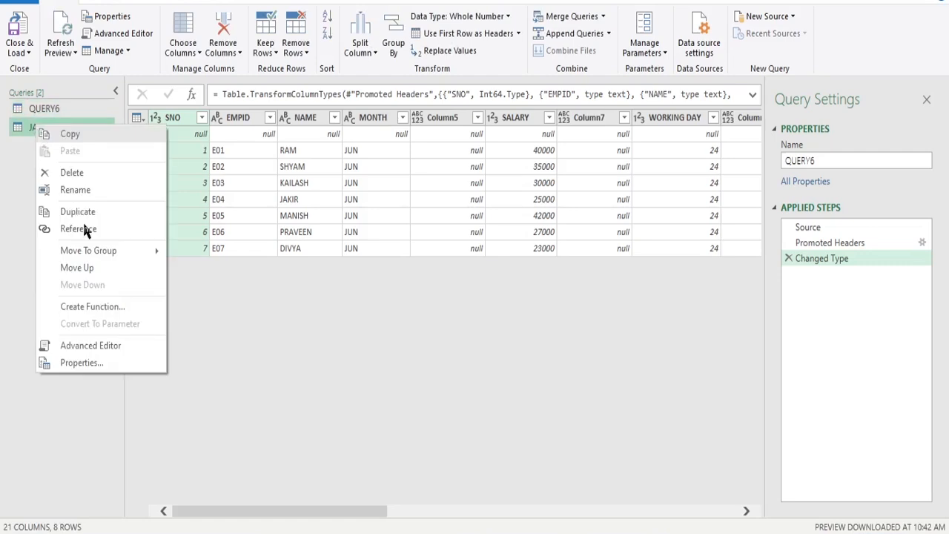
click(95, 187)
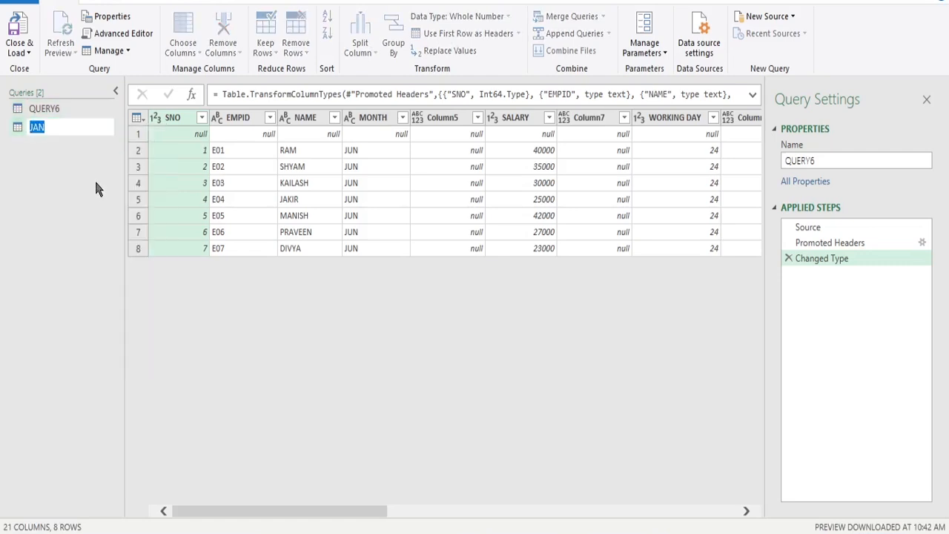
text(QIE)
key(BackSpace)
key(BackSpace)
text(UERY1)
key(shift+Left)
key(shift+Left)
key(shift+Left)
key(shift+Left)
key(shift+Left)
key(Return)
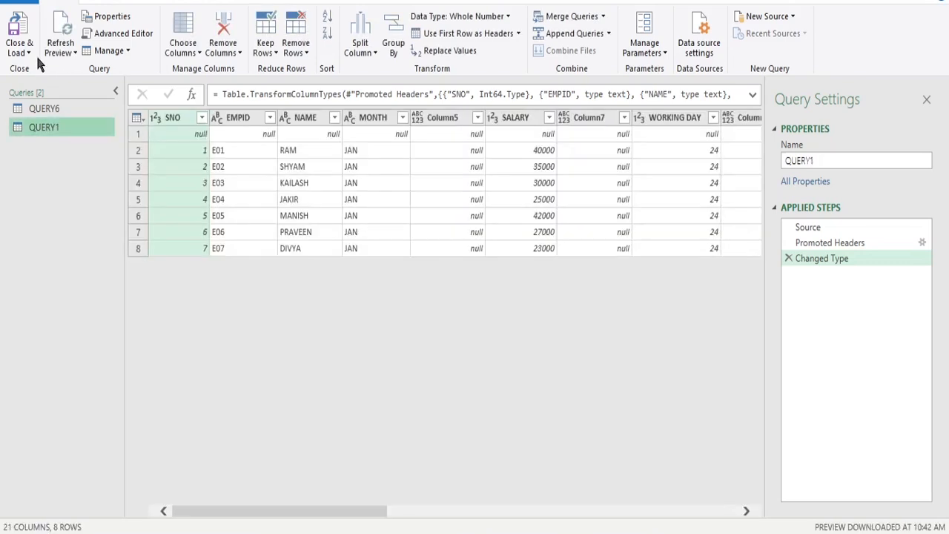
Step: Load the January query into a new worksheet and close the list of workbook queries
click(31, 53)
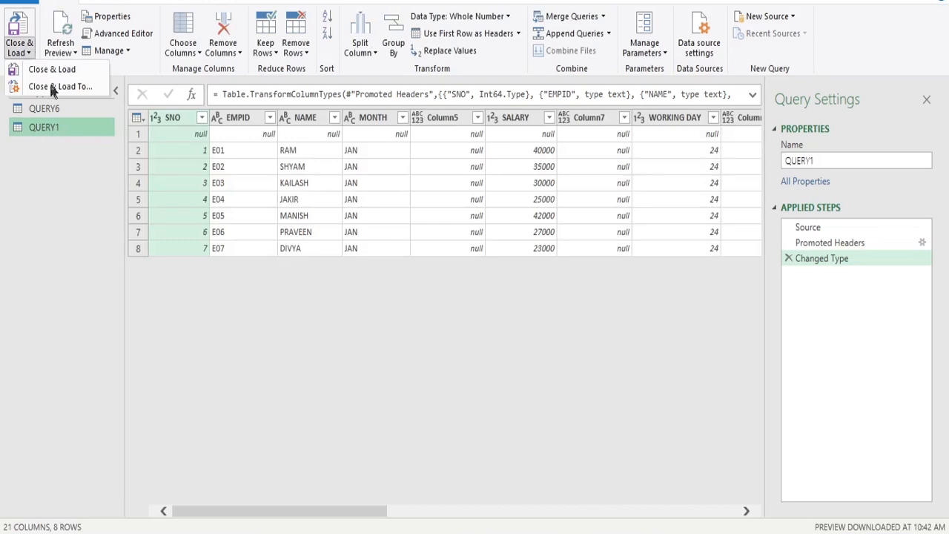
click(64, 71)
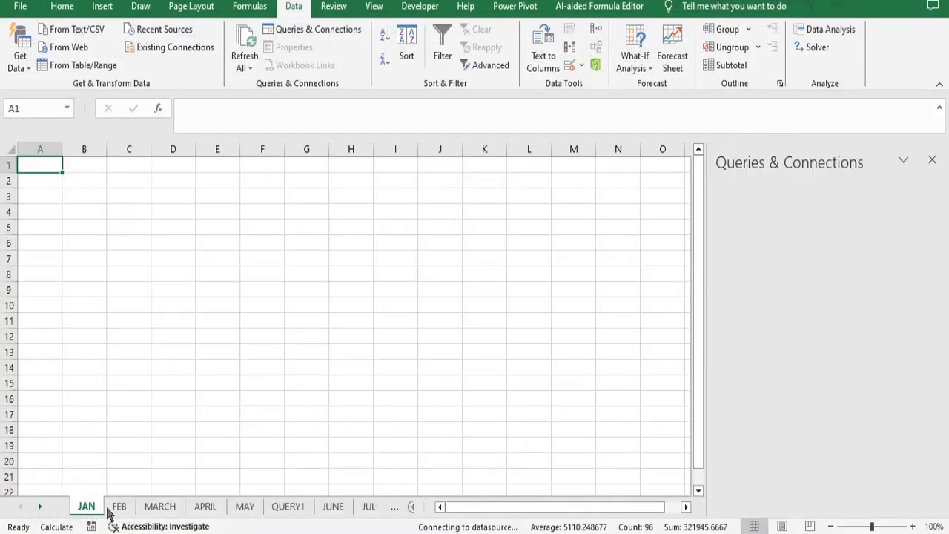
click(932, 160)
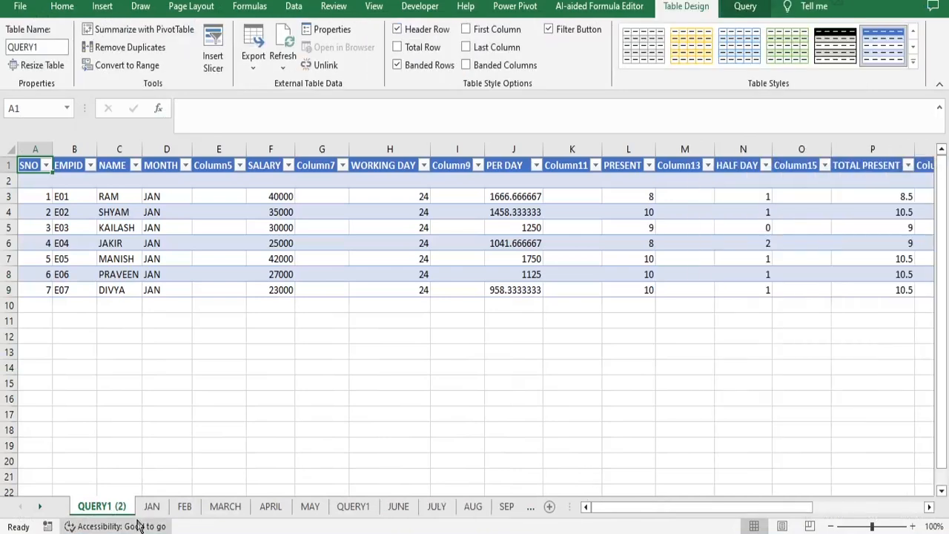
Step: Import the salary table in range E20:Y28 of the FEB sheet into Power Query as a table/range source
click(186, 507)
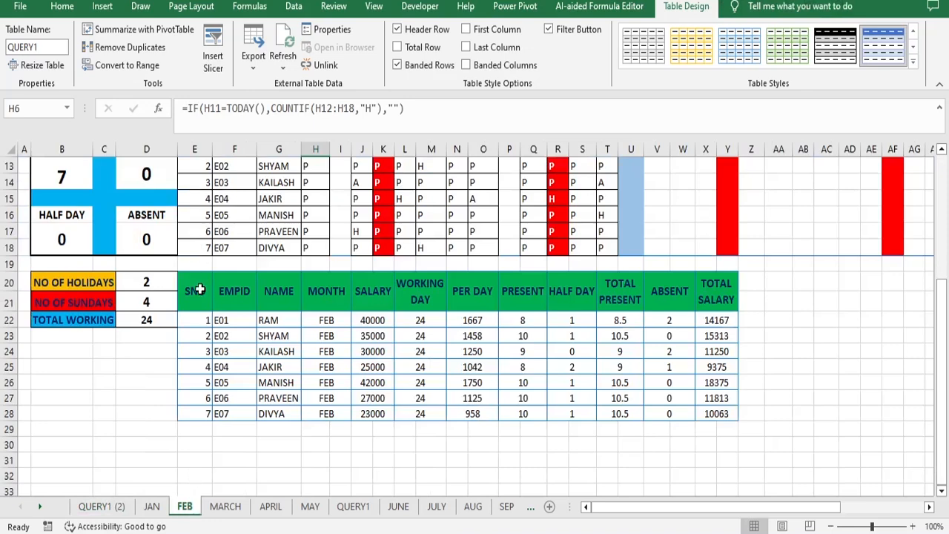
drag(199, 290, 712, 414)
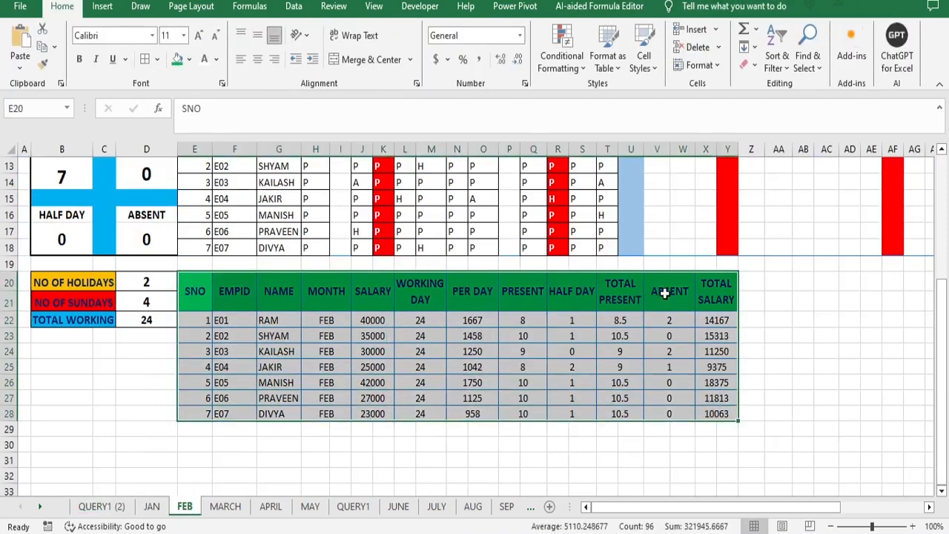
right_click(665, 293)
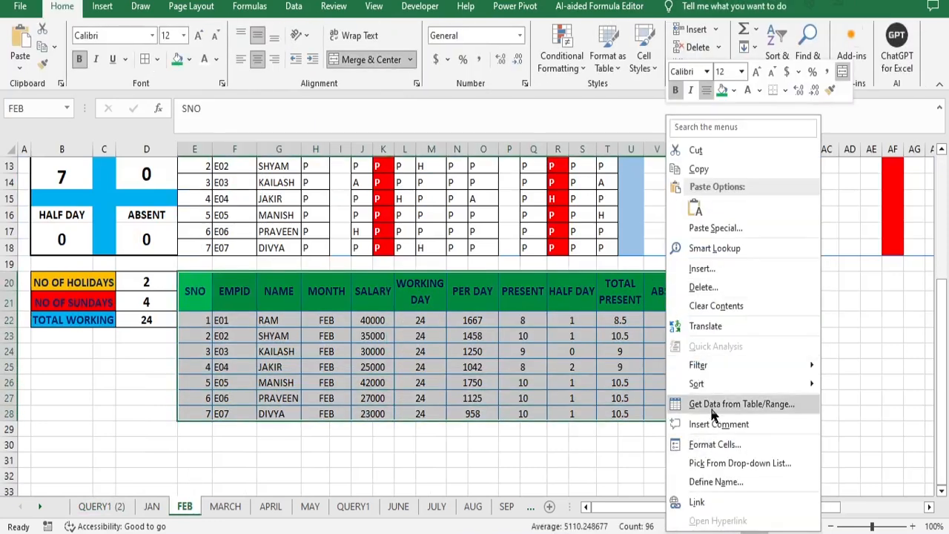
click(712, 404)
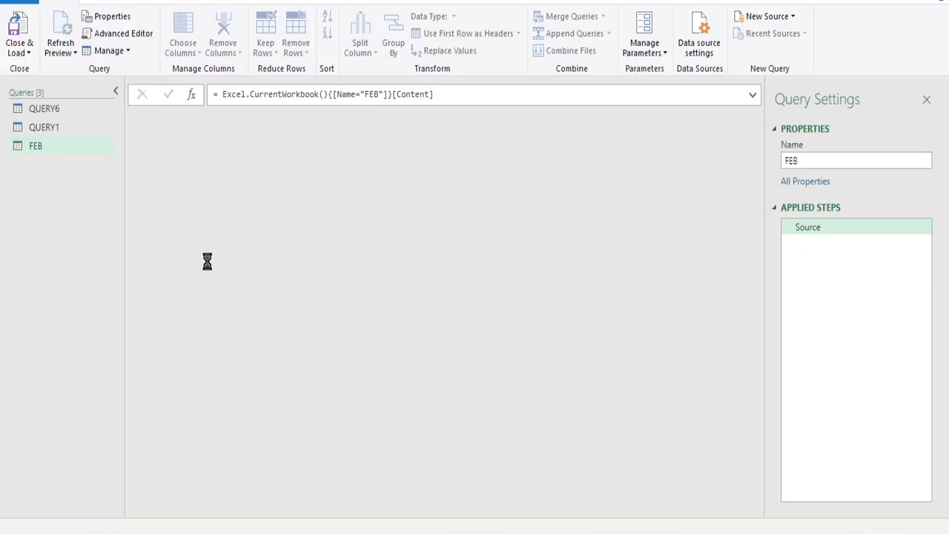
Step: Rename the FEB query as QUERY2 and load it into a new worksheet
right_click(43, 145)
click(88, 250)
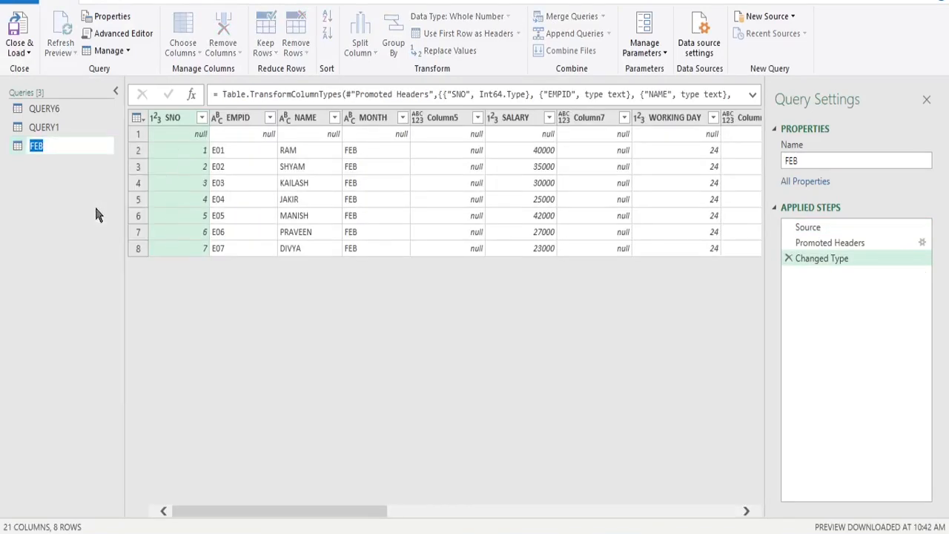
click(21, 49)
click(40, 71)
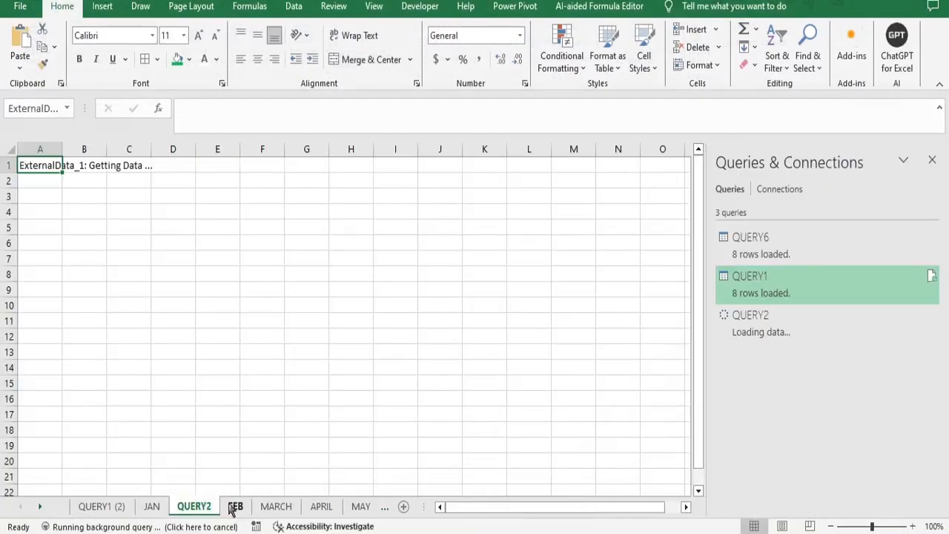
Step: Import the named MARCH salary table from the MARCH sheet into Power Query as a table/range source
right_click(278, 508)
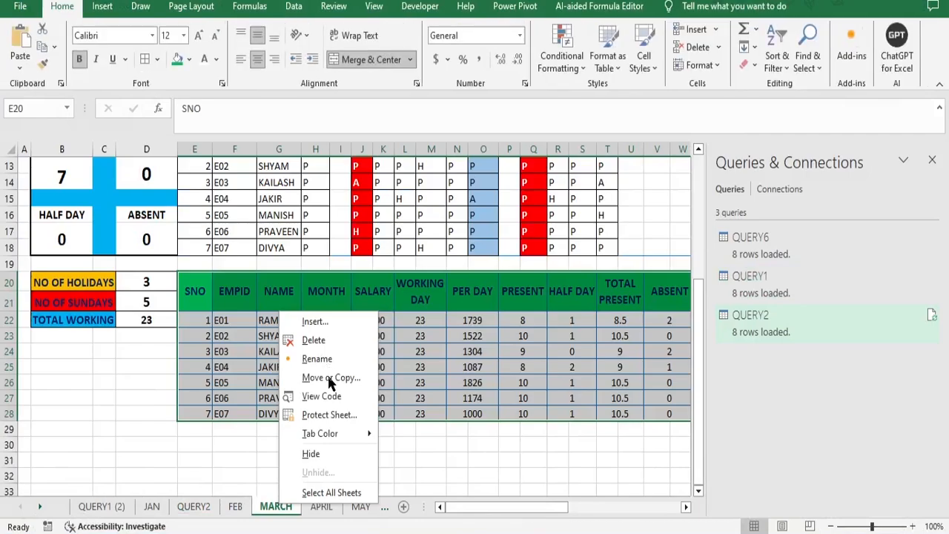
click(932, 161)
right_click(636, 302)
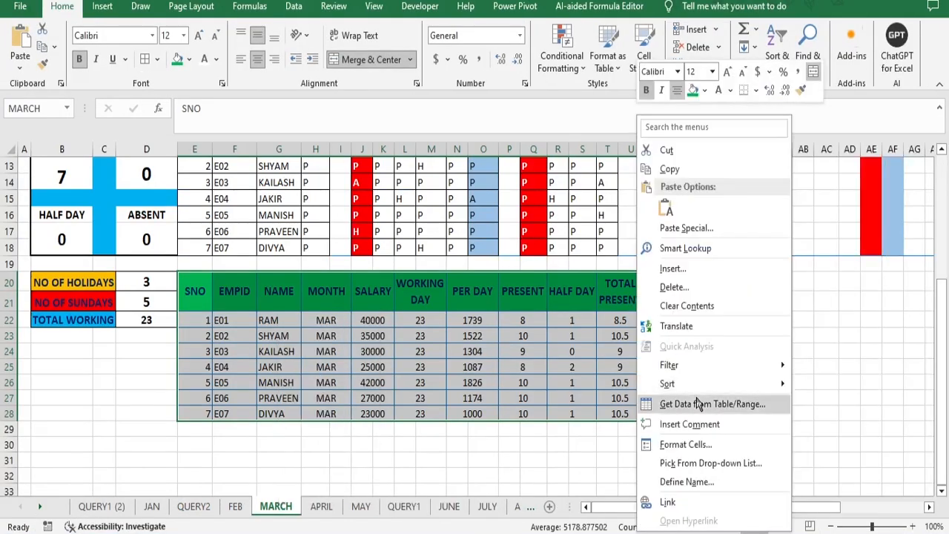
click(698, 403)
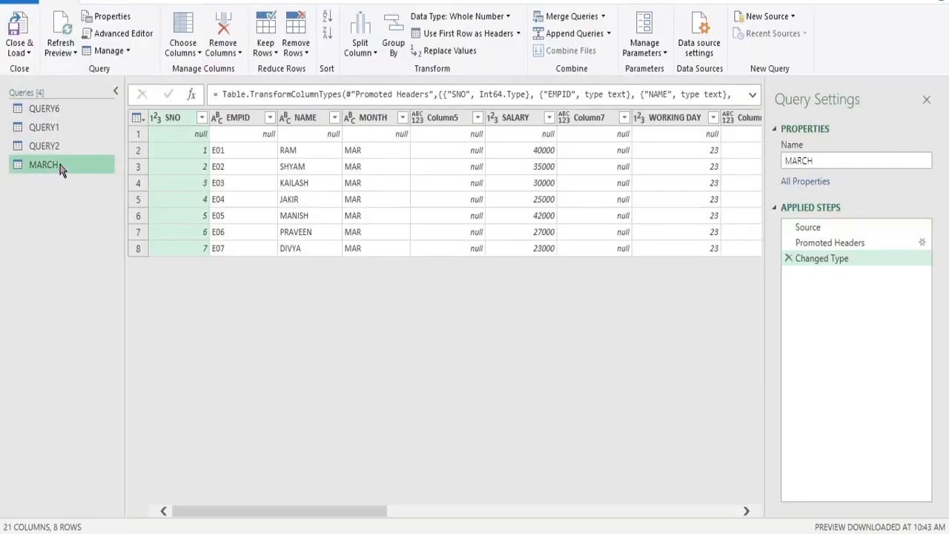
Step: Rename the MARCH query as QUERY3 and load it into a new worksheet
right_click(60, 166)
click(111, 230)
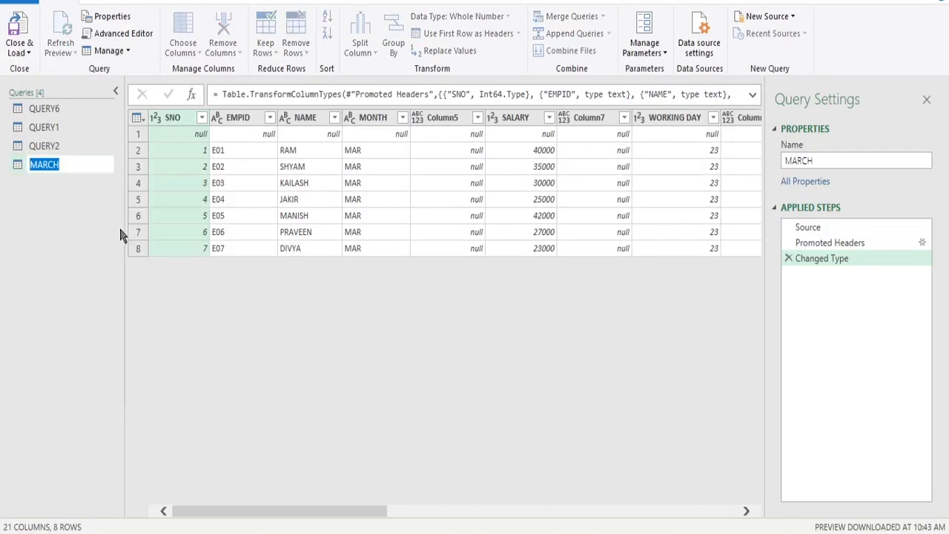
text(QUERY3)
click(19, 47)
click(44, 68)
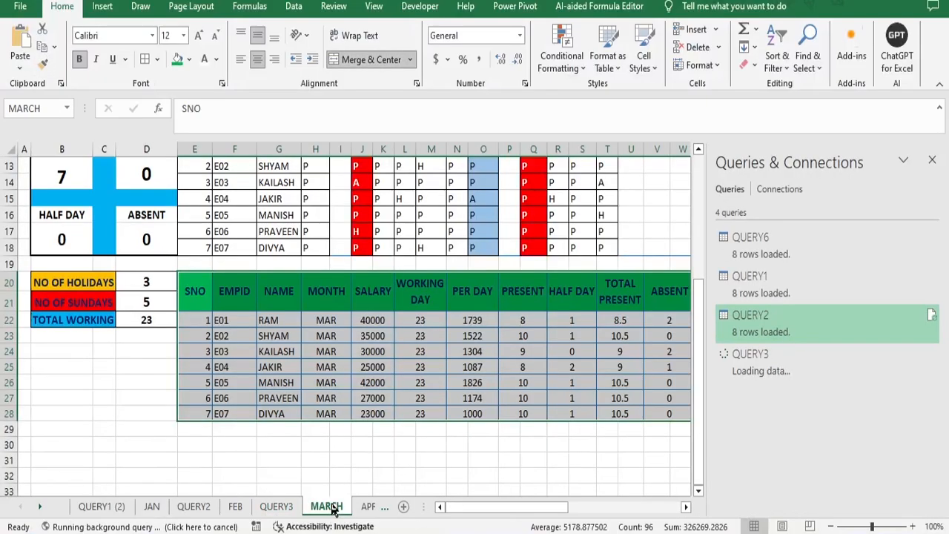
Step: Import the named APRIL salary table from the APRIL sheet into Power Query as a table/range source
click(368, 507)
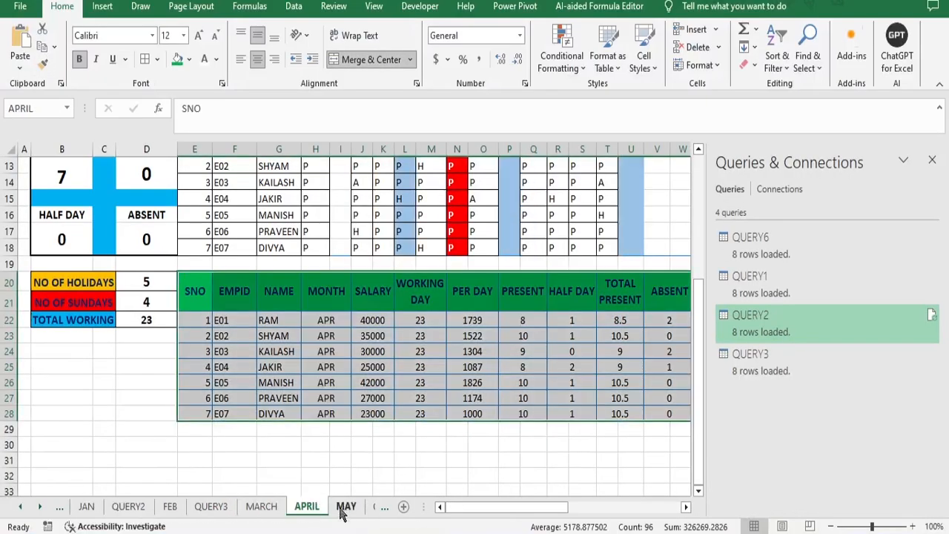
right_click(367, 407)
click(434, 280)
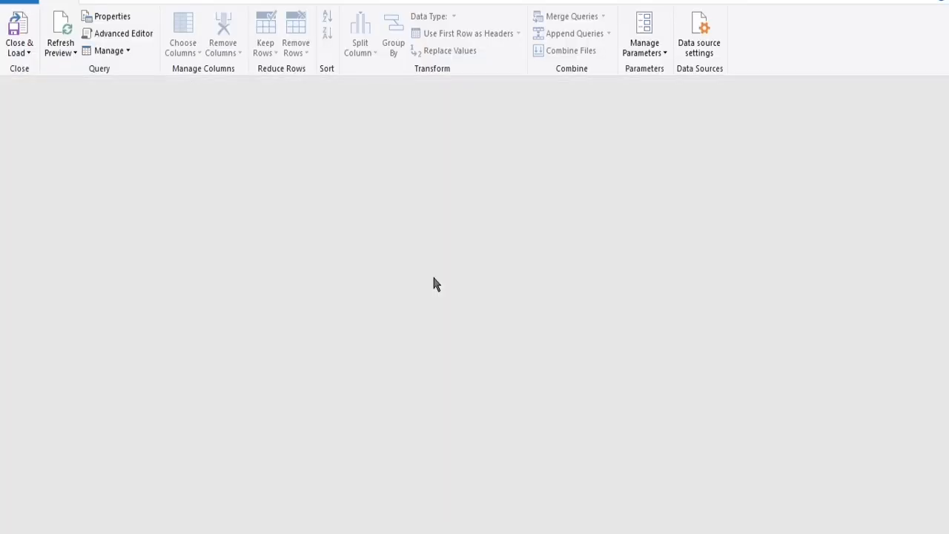
Step: Rename the APRIL query as QUERY4 and load it into a new worksheet
right_click(42, 183)
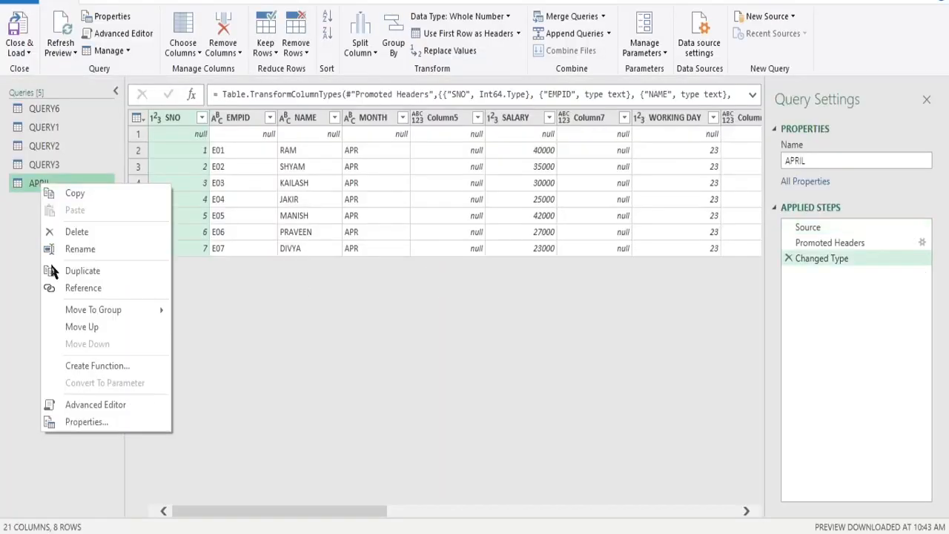
click(81, 249)
text(QUERY4)
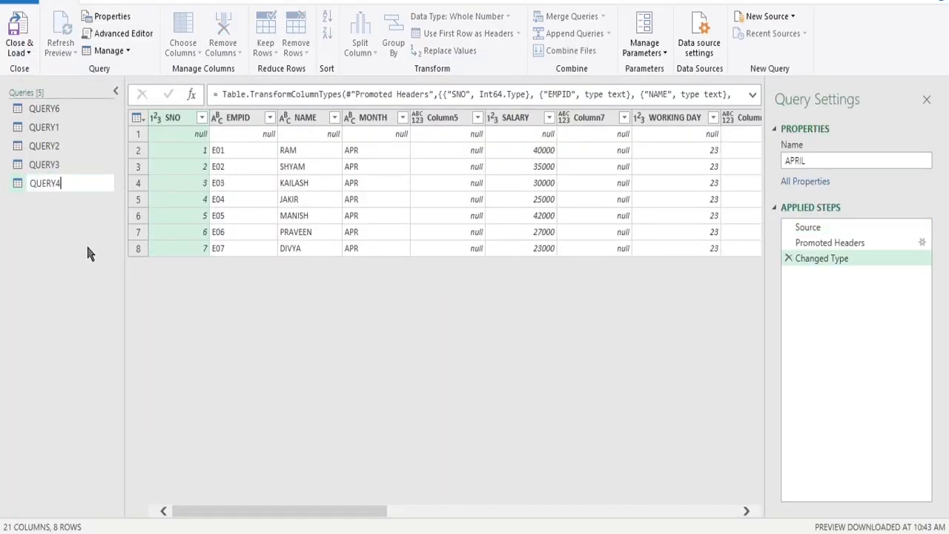
click(29, 52)
click(48, 63)
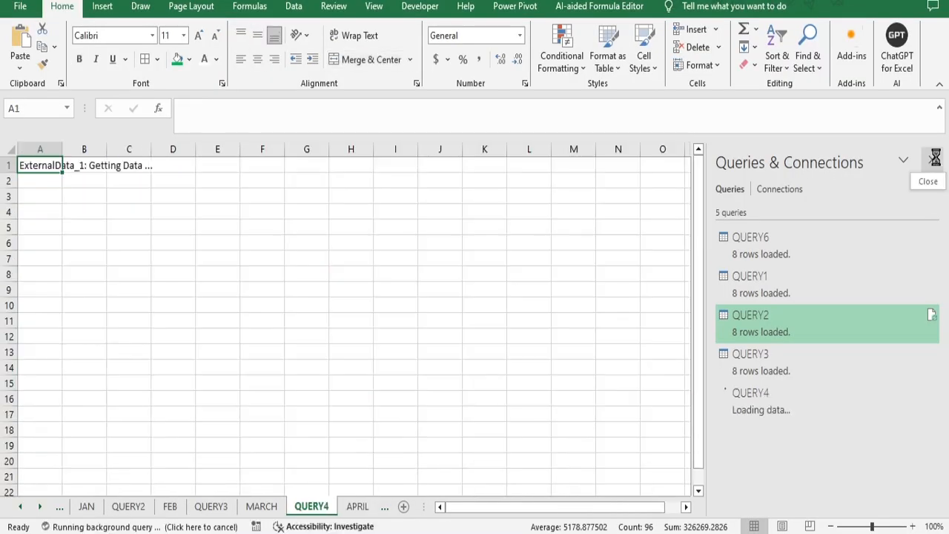
Step: Import the salary table of the MAY sheet into Power Query as QUERY5 and load it into a new worksheet
right_click(397, 507)
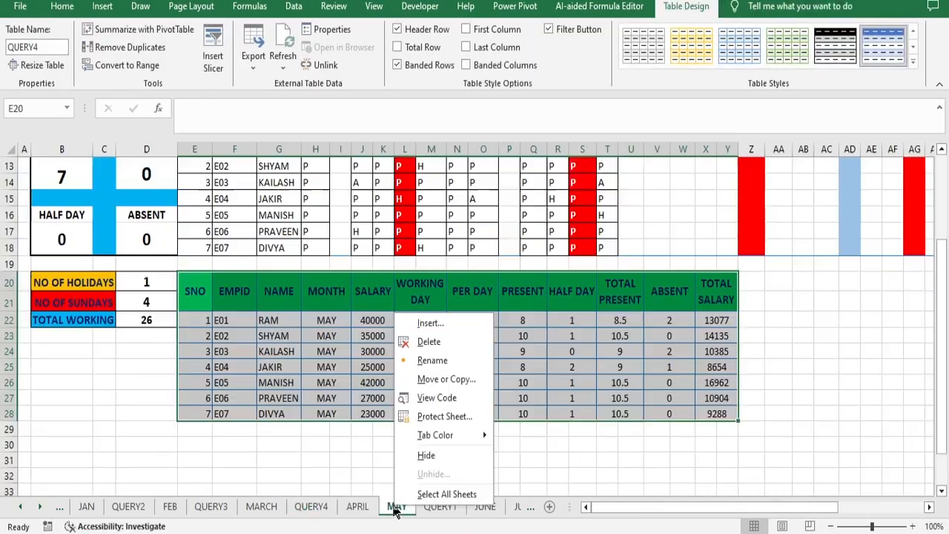
right_click(298, 424)
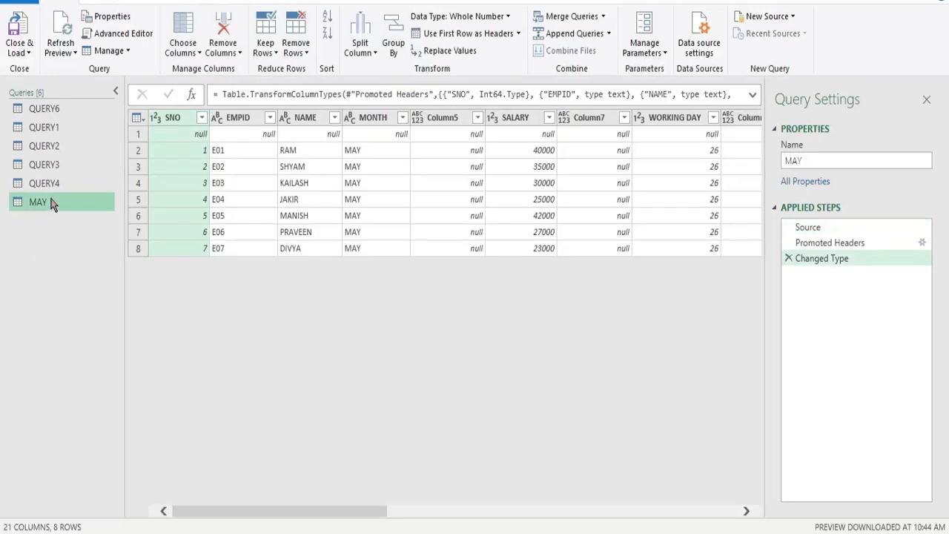
right_click(51, 203)
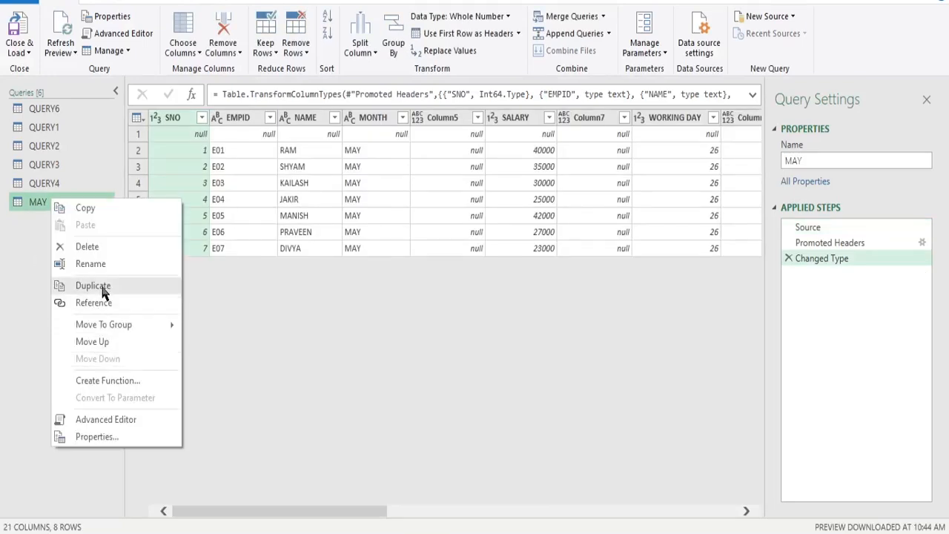
click(96, 265)
text(QUERY5)
click(19, 52)
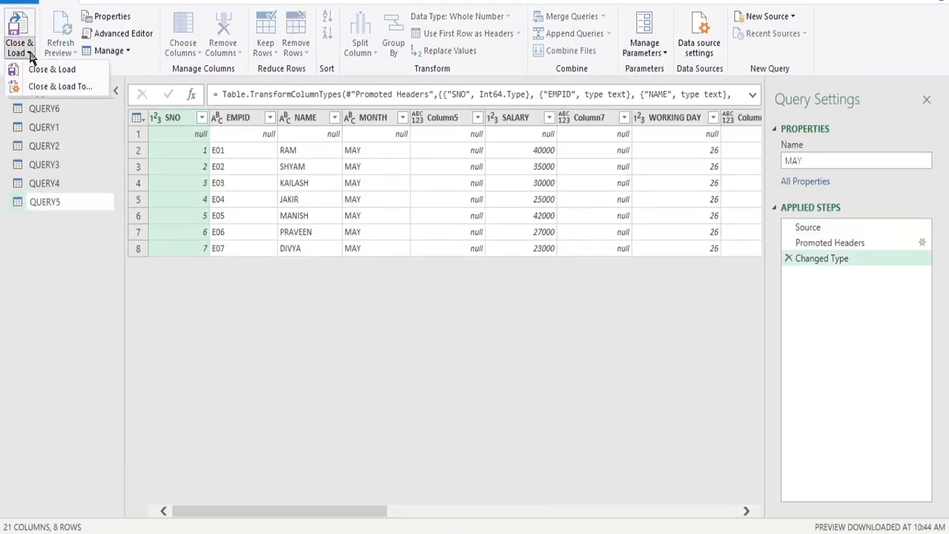
click(44, 68)
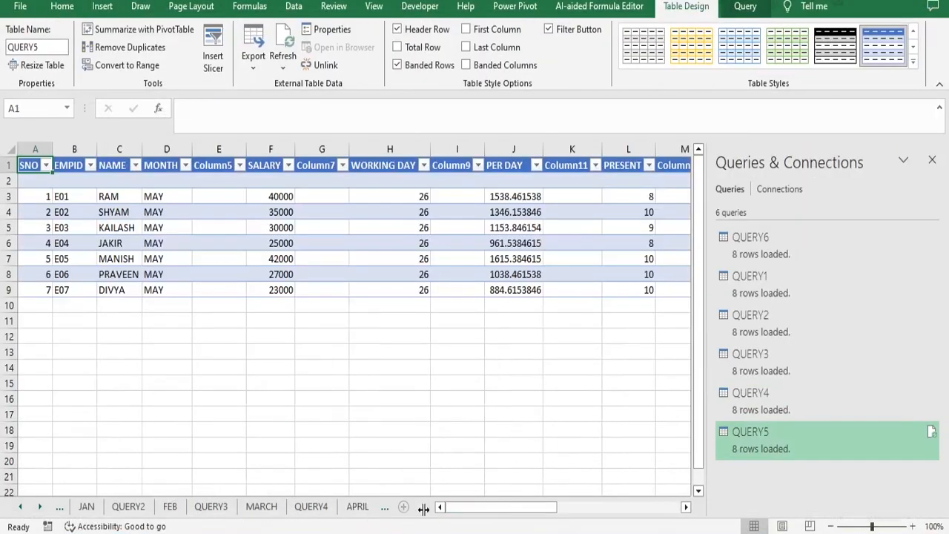
Step: Import the named JUNE salary table from the JUNE sheet into Power Query as a table/range source
click(343, 508)
click(385, 509)
click(384, 510)
click(385, 510)
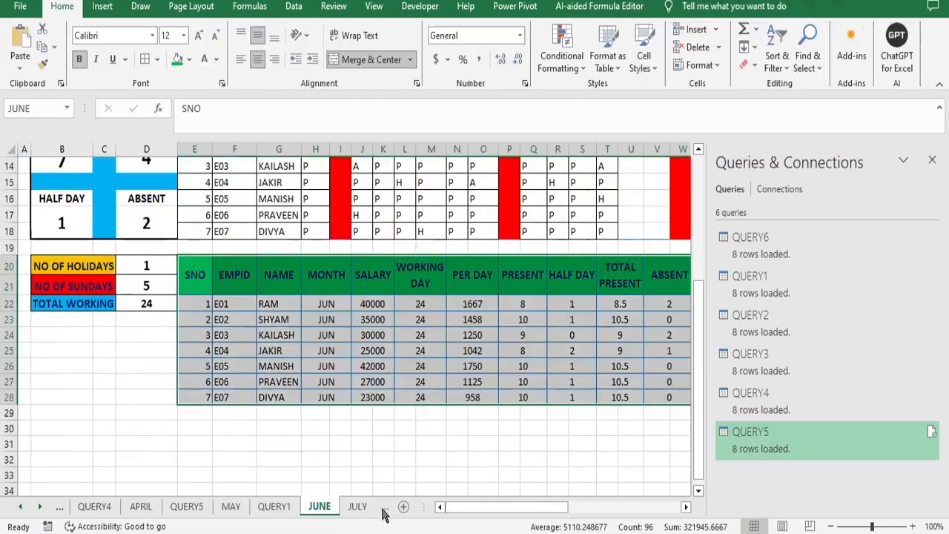
right_click(437, 271)
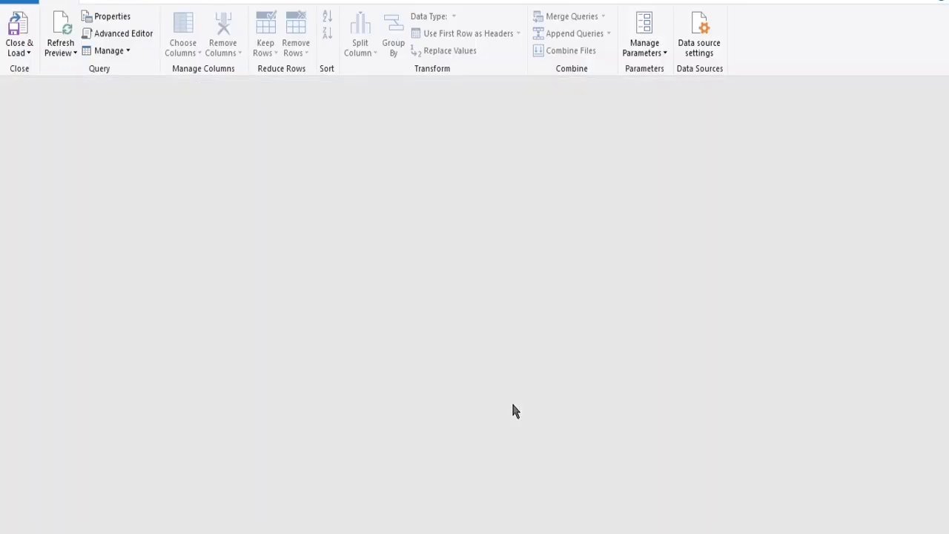
Step: Delete the duplicate JUNE query from the query list
right_click(46, 221)
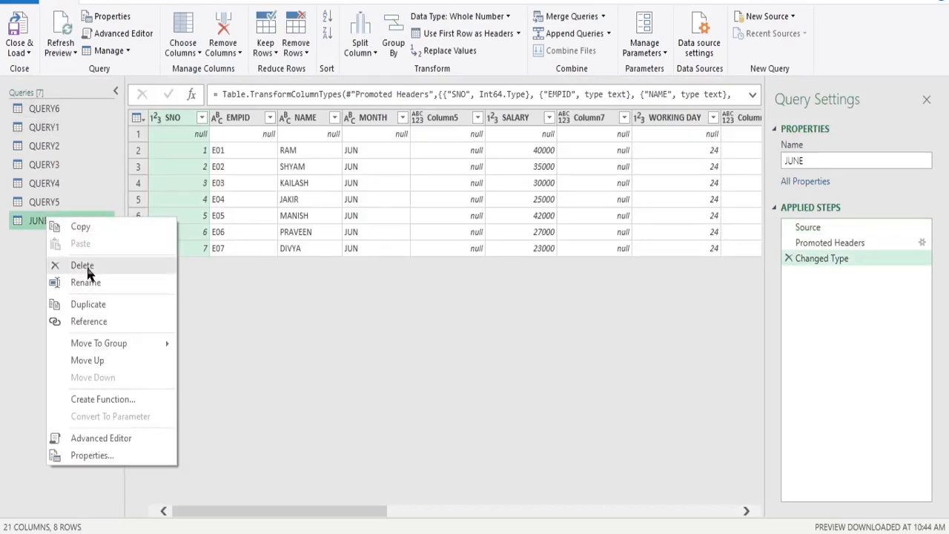
click(86, 266)
click(550, 283)
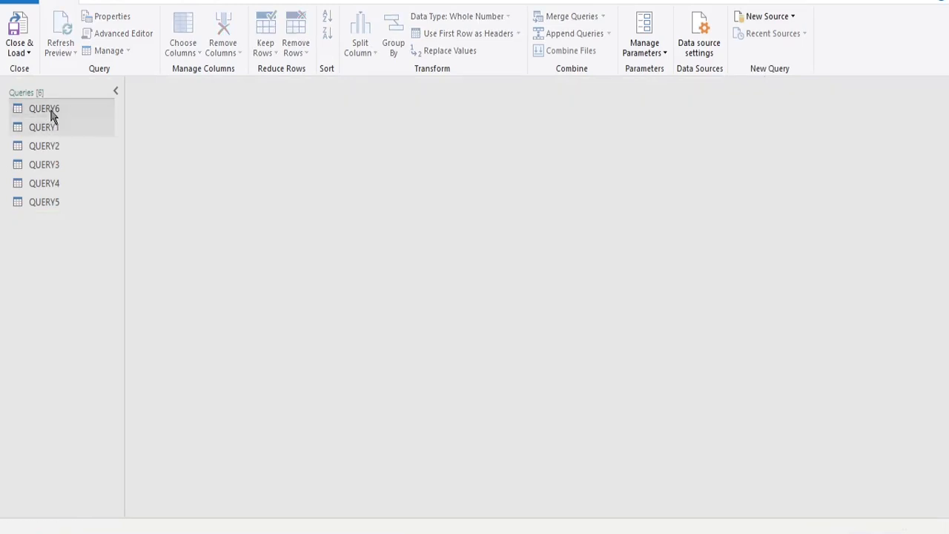
Step: Move QUERY6 to the end of the query list, after QUERY5, and load it into a new worksheet
drag(52, 110, 42, 215)
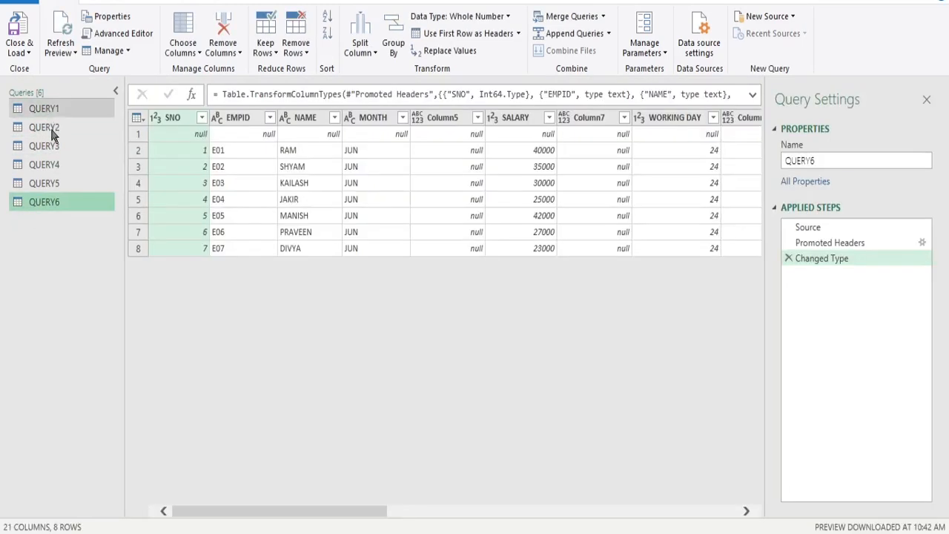
click(28, 53)
click(32, 68)
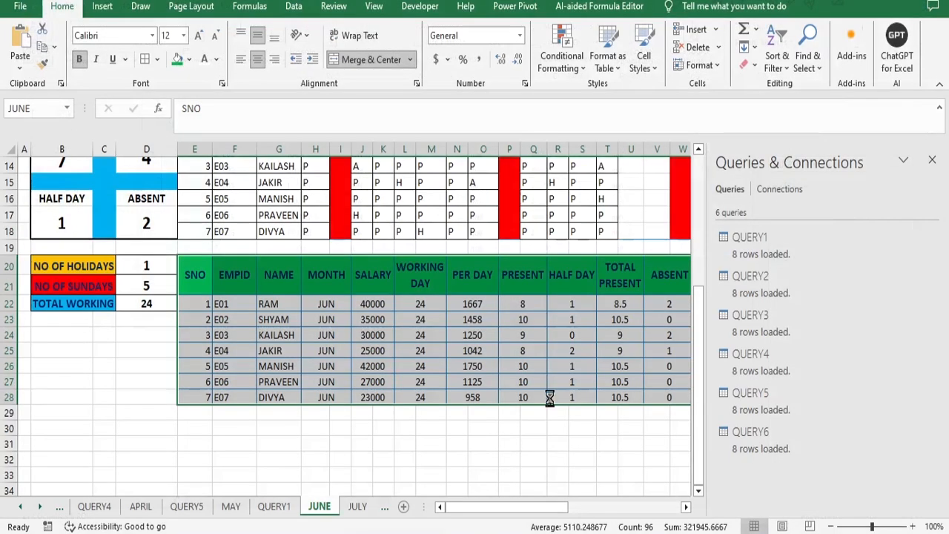
Step: Import the named salary table of the JULY sheet, from SNO through TOTAL SALARY, into Power Query as a table/range source
click(354, 509)
drag(235, 302, 602, 412)
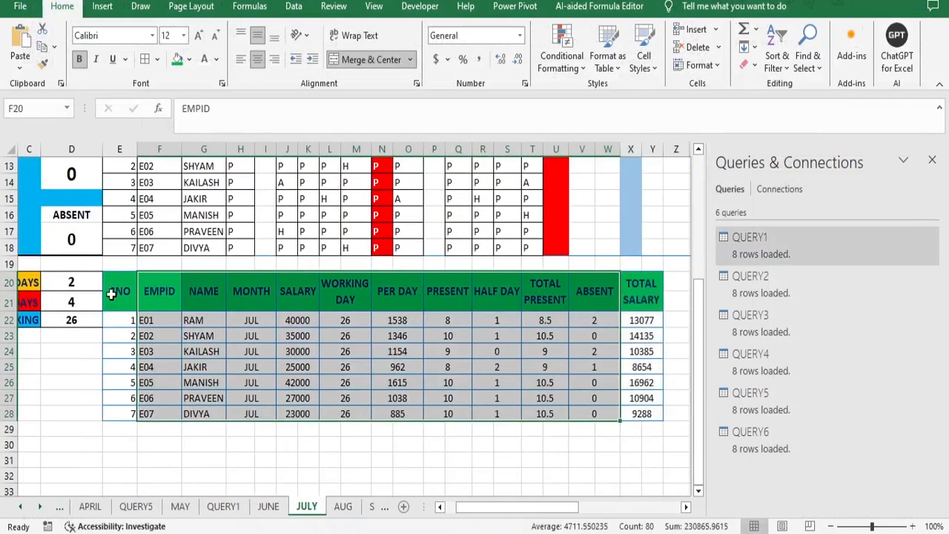
drag(113, 292, 645, 414)
right_click(644, 416)
click(719, 288)
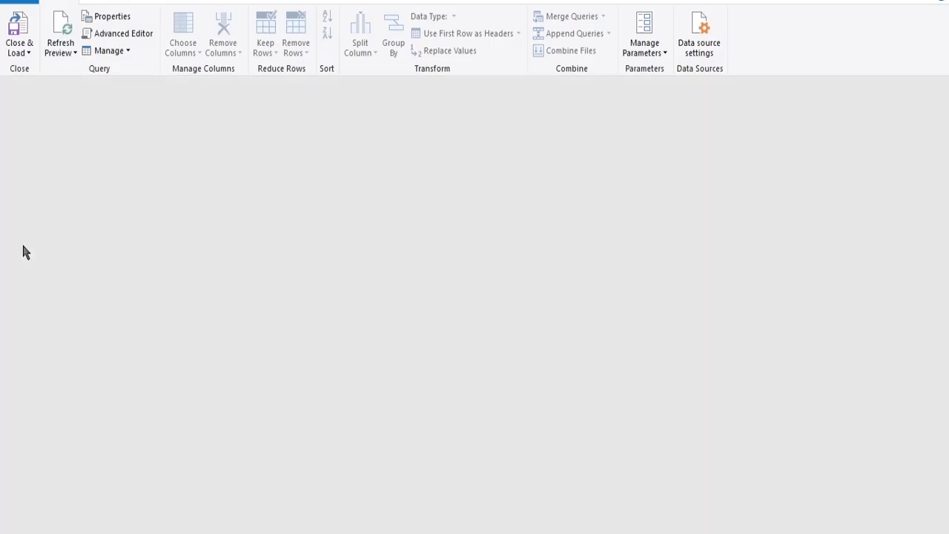
Step: Rename the JULY query as QUERY7 and load it into a new worksheet
right_click(29, 220)
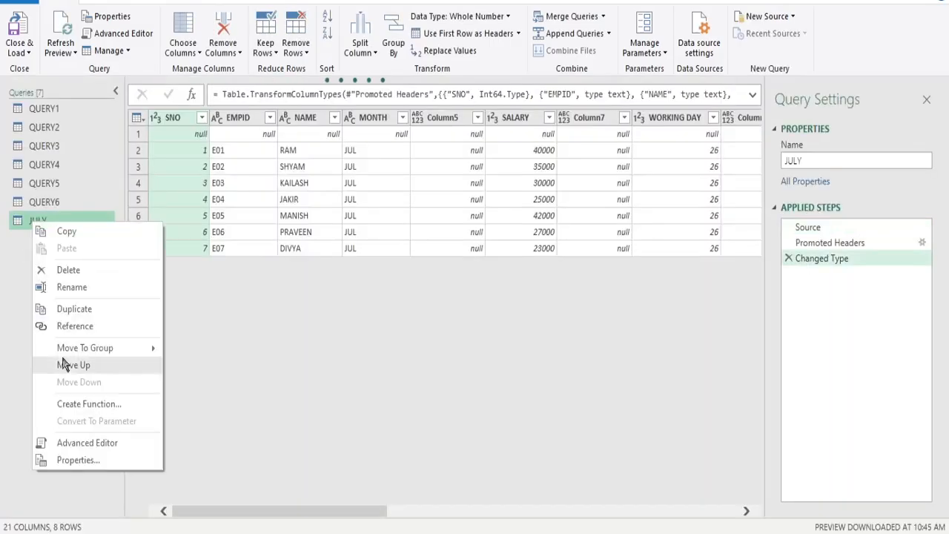
click(87, 287)
text(QUERY7)
click(27, 52)
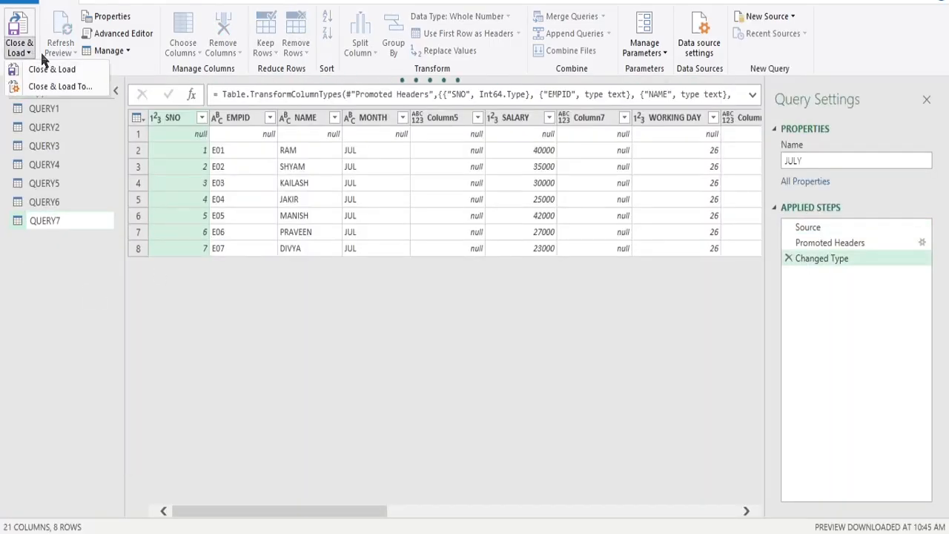
click(46, 66)
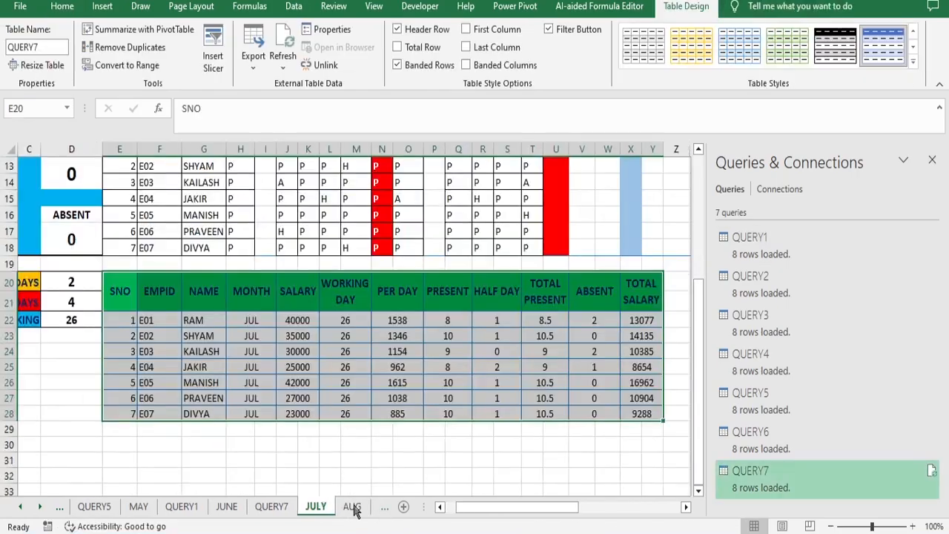
Step: Import the salary table of the AUG sheet into Power Query as QUERY8 and load it into a new worksheet
click(353, 507)
drag(204, 295, 652, 403)
right_click(653, 403)
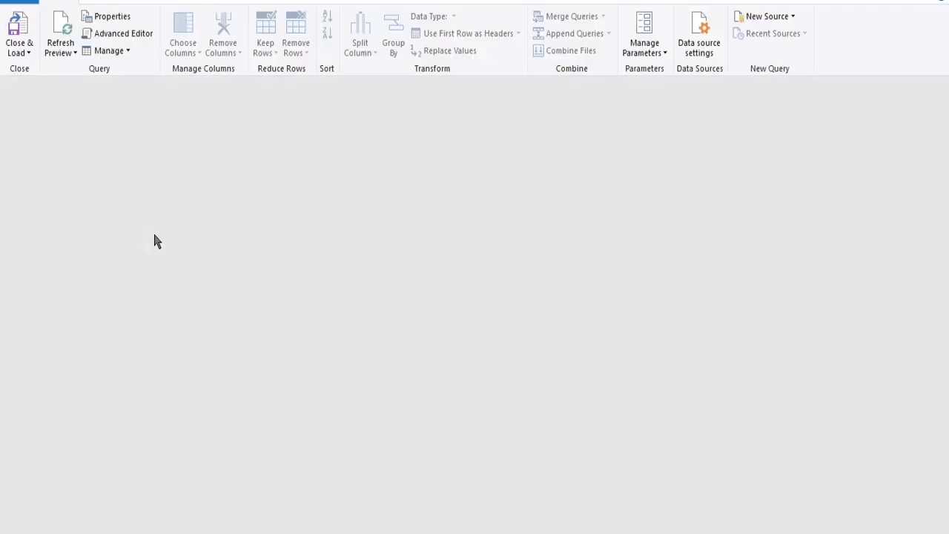
right_click(44, 241)
click(82, 303)
text(QUERY8)
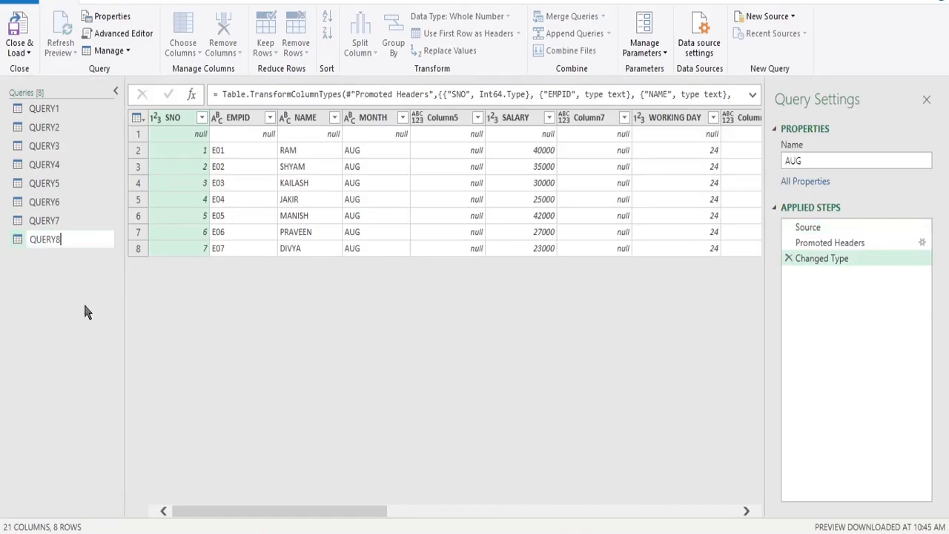
click(19, 49)
click(51, 70)
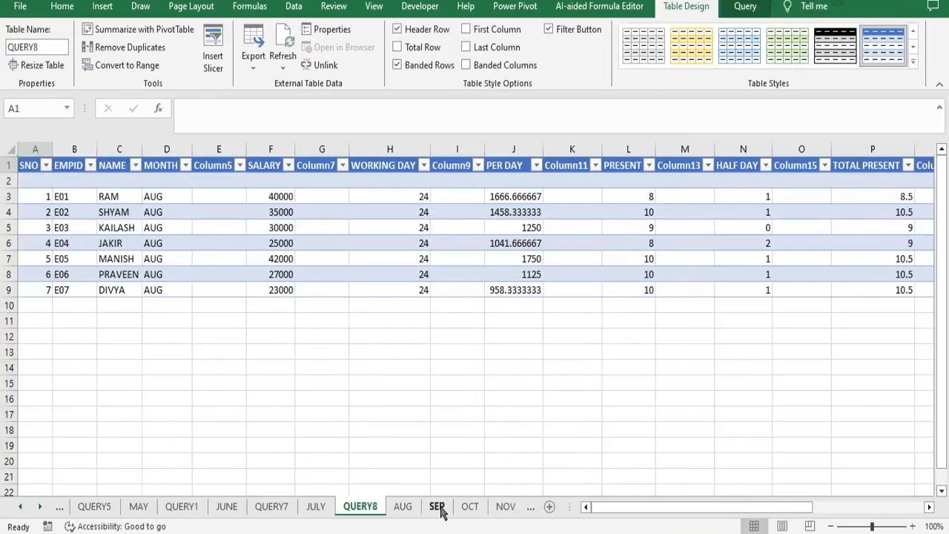
Step: Import the salary table of the SEP sheet into Power Query as QUERY9 and load it into a new worksheet
click(437, 506)
drag(215, 297, 725, 410)
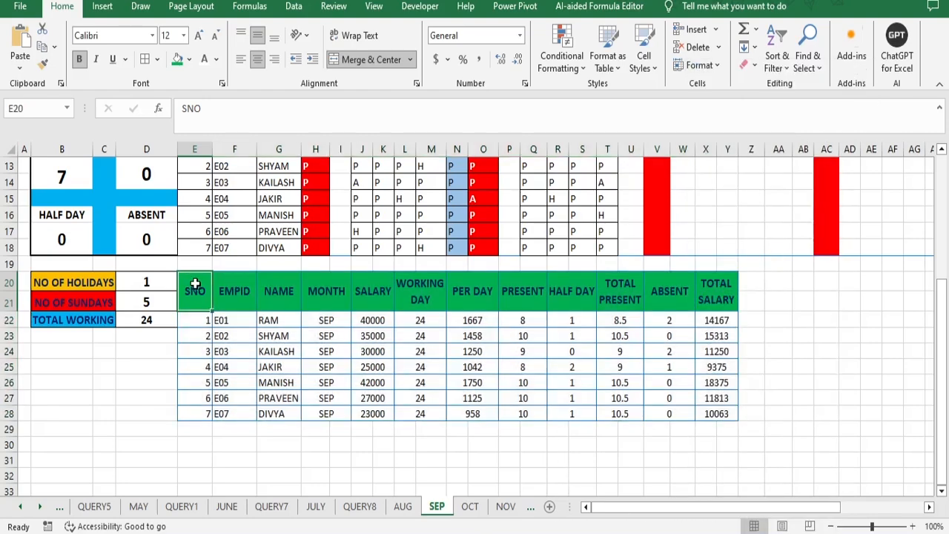
drag(190, 282, 721, 394)
right_click(706, 290)
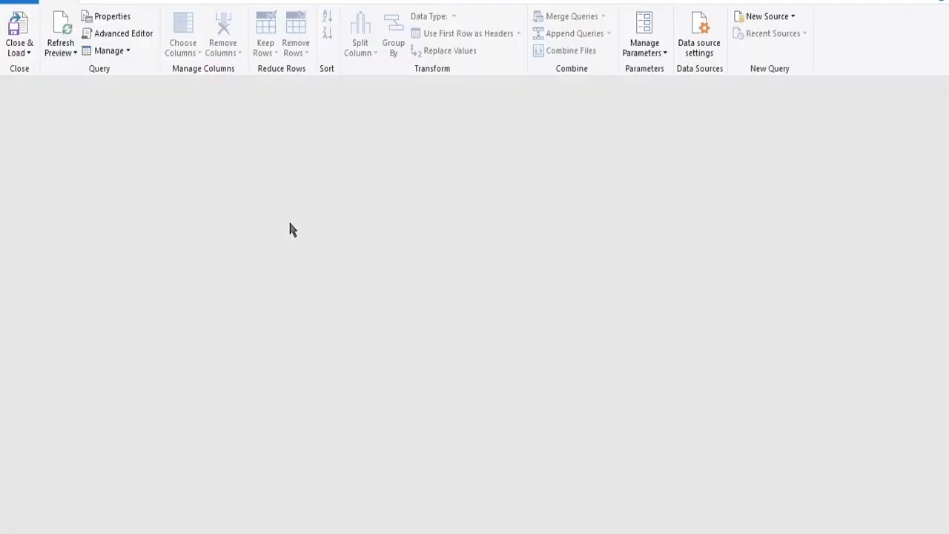
right_click(36, 258)
click(89, 324)
text(QUERY9)
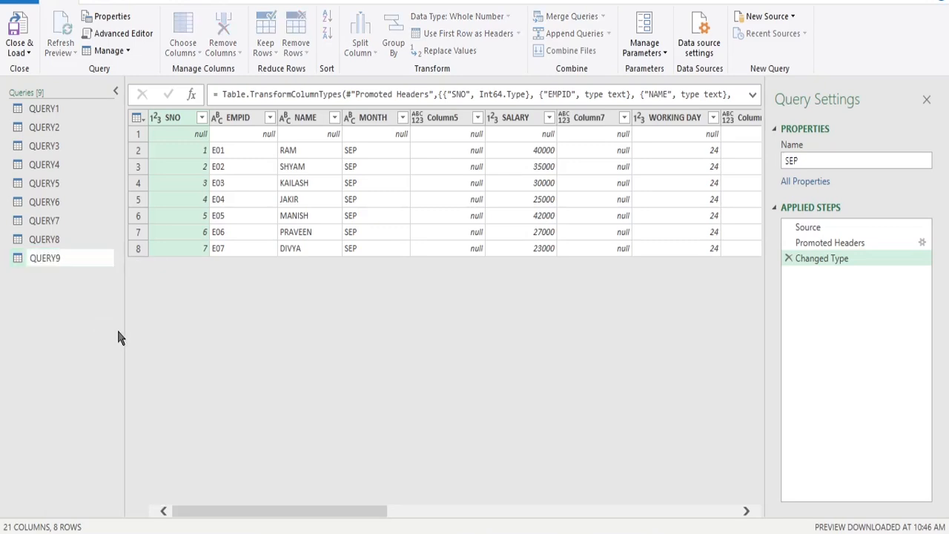
key(Return)
click(30, 57)
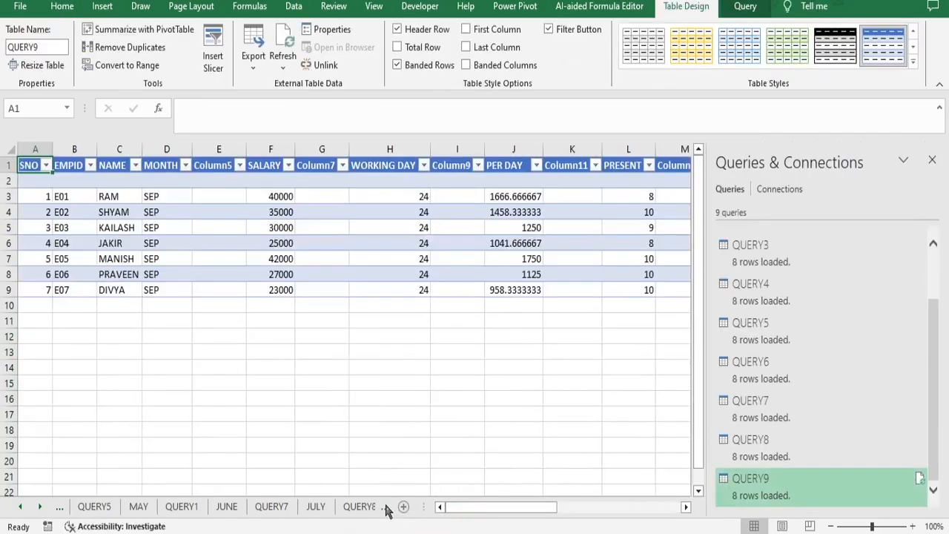
Step: Import the salary table of the OCT sheet into Power Query as QUERY10 and load it into a new worksheet
click(383, 508)
click(387, 510)
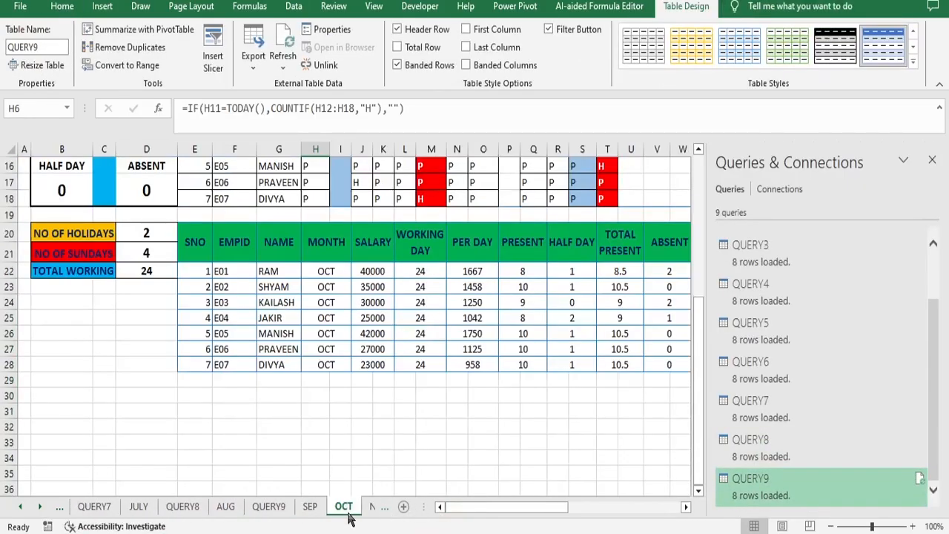
drag(198, 234, 555, 361)
right_click(498, 245)
click(560, 404)
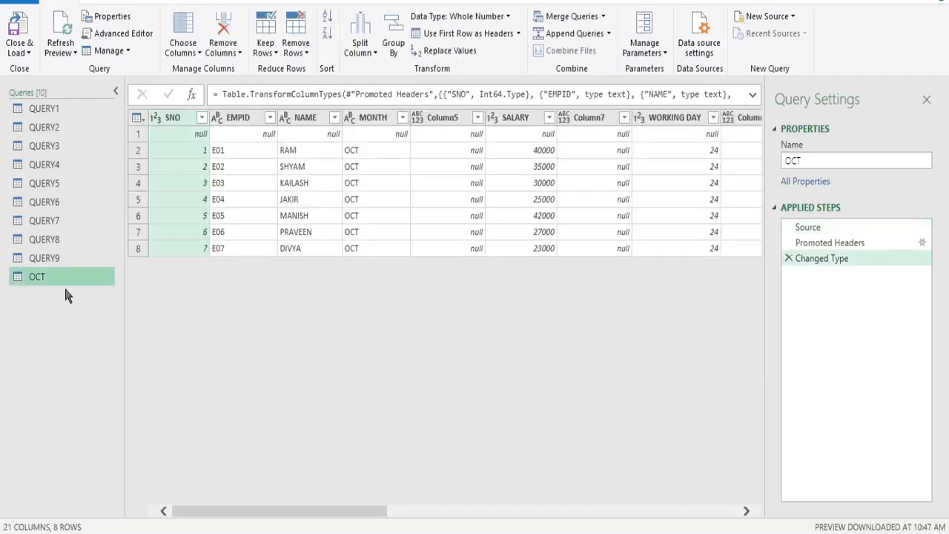
right_click(63, 282)
click(97, 347)
text(QUERY10)
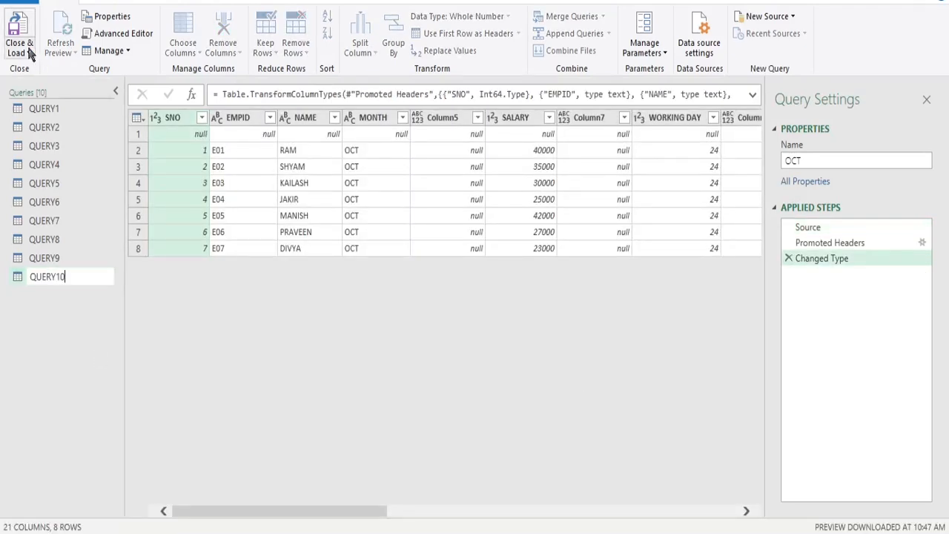
click(19, 33)
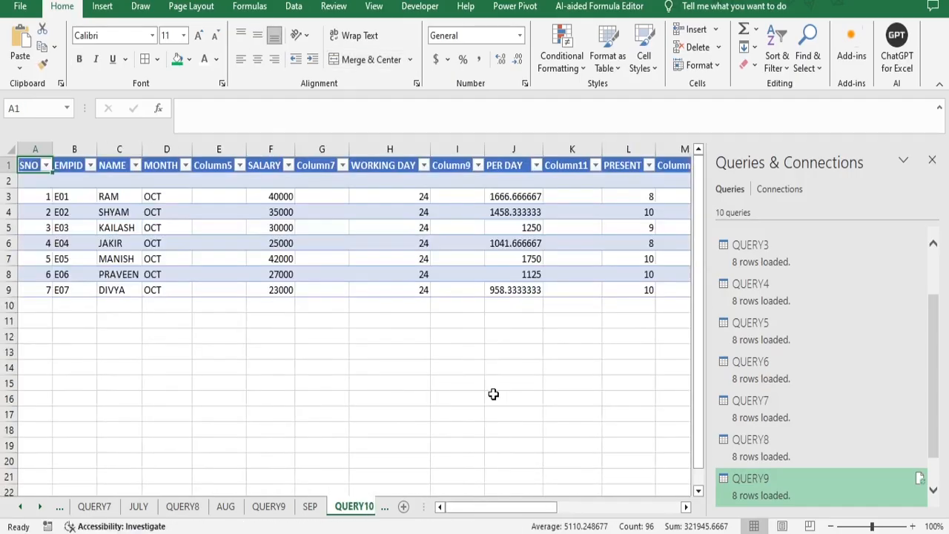
Step: Import the named salary table of the NOV sheet into Power Query as a table/range source
click(384, 509)
click(383, 510)
click(346, 510)
drag(194, 307, 547, 427)
right_click(551, 311)
click(625, 404)
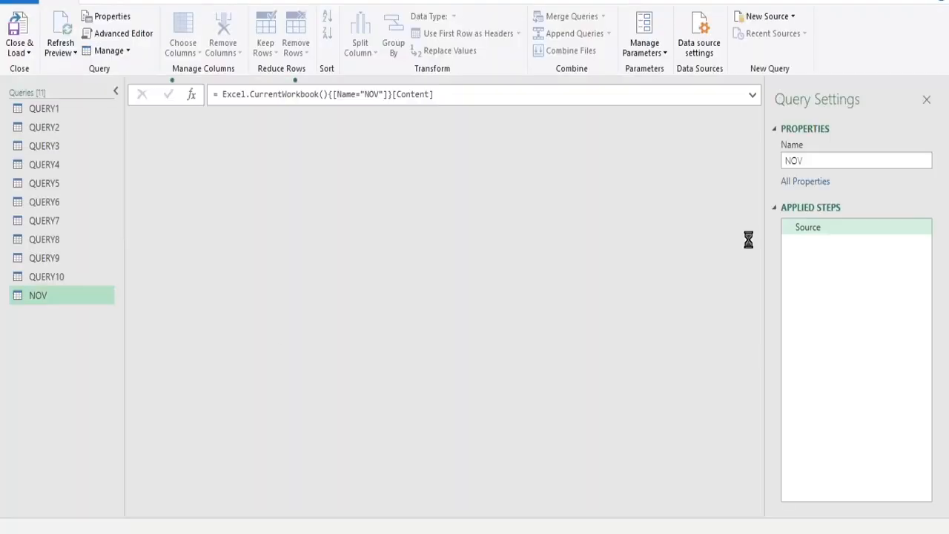
Step: Rename the NOV query as QUERY11 and load it into a new worksheet
right_click(63, 294)
click(94, 349)
text(QUERY11)
key(Return)
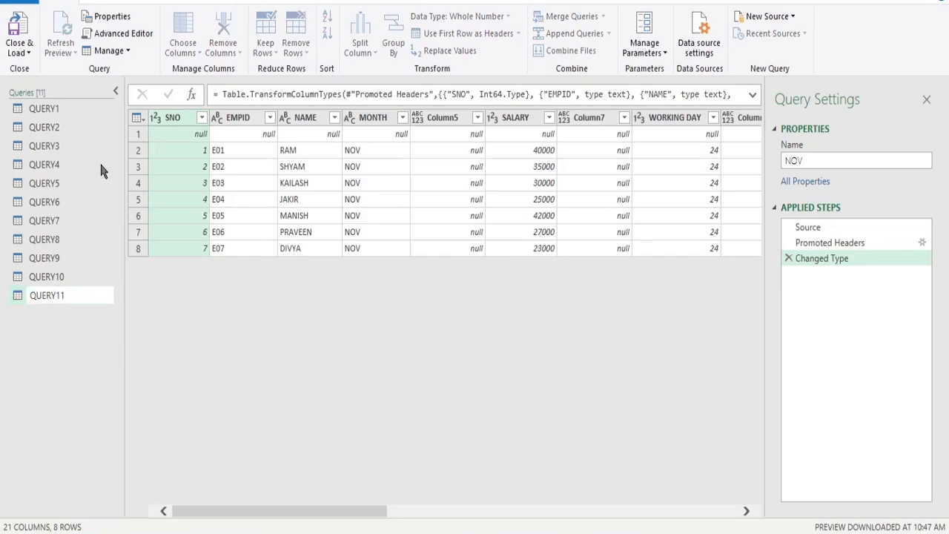
click(19, 49)
click(38, 69)
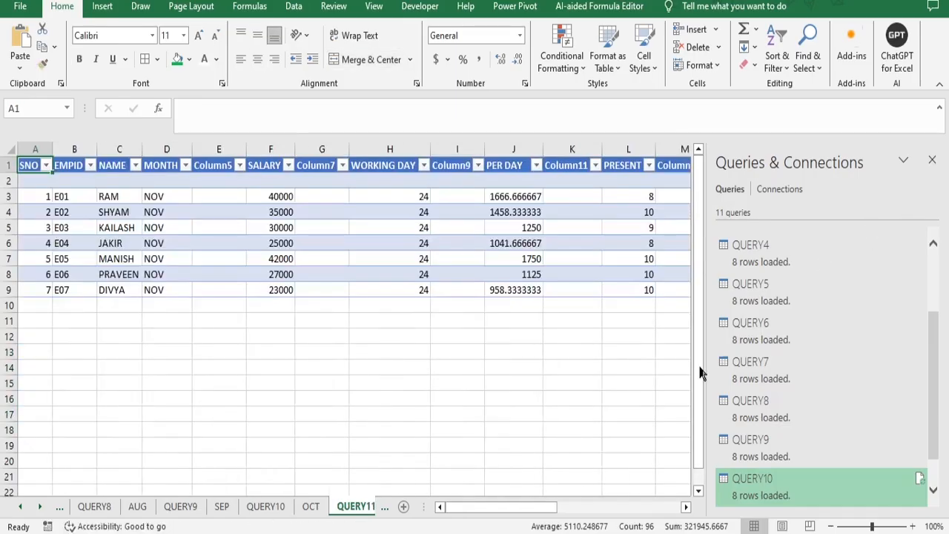
Step: Import the named salary table of the DEC sheet into Power Query as a table/range source
click(384, 508)
click(384, 508)
click(356, 509)
click(933, 159)
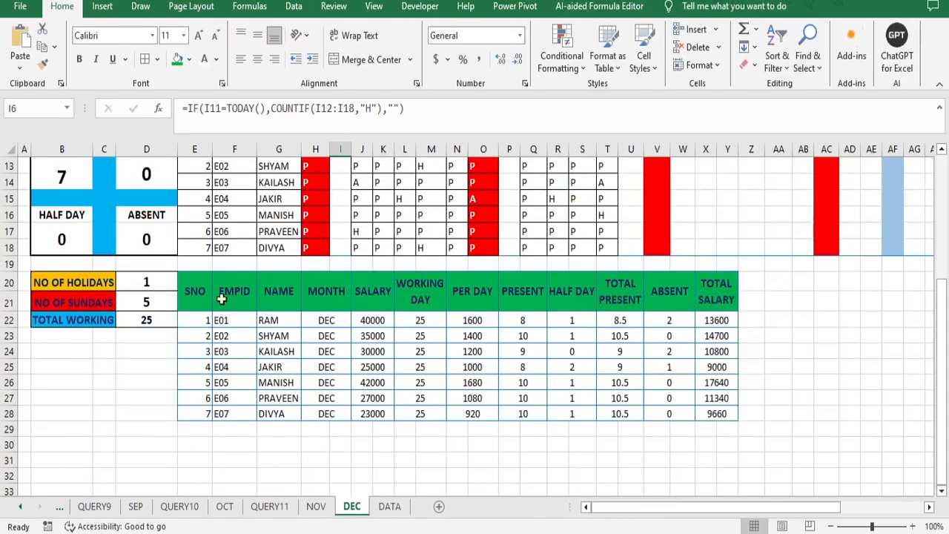
drag(211, 295, 717, 414)
right_click(575, 292)
click(639, 395)
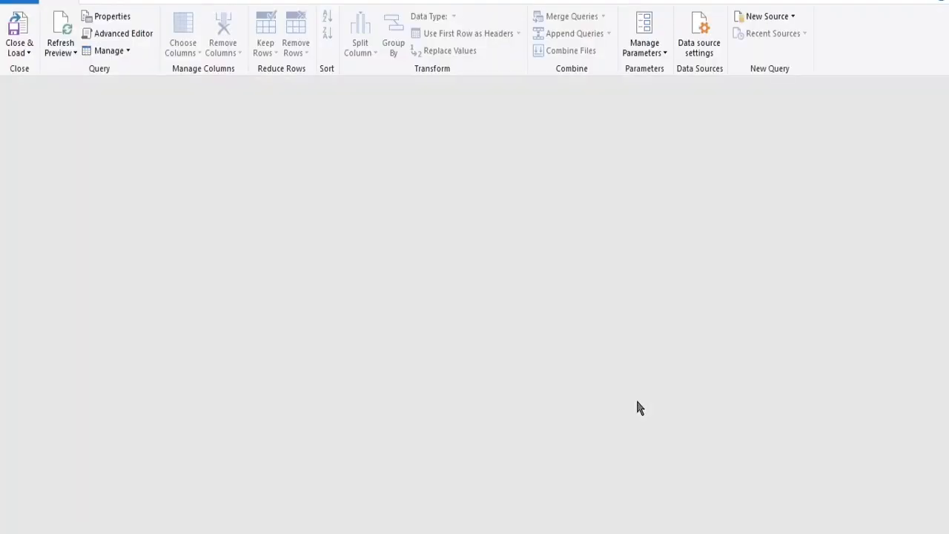
Step: Rename the DEC query as QUERY12, load it into a new worksheet, and hide the query list beside the sheet
right_click(51, 313)
click(94, 350)
text(QUERY12)
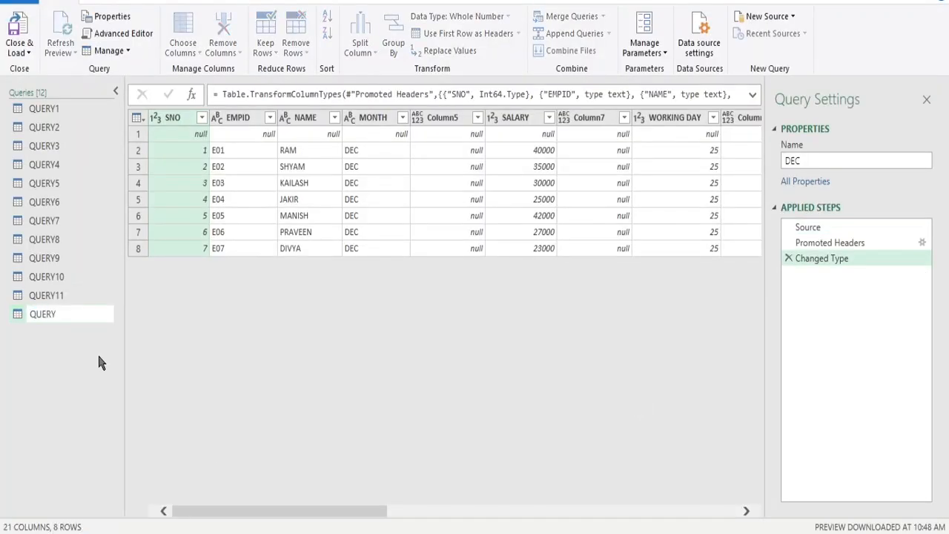
click(21, 49)
click(37, 68)
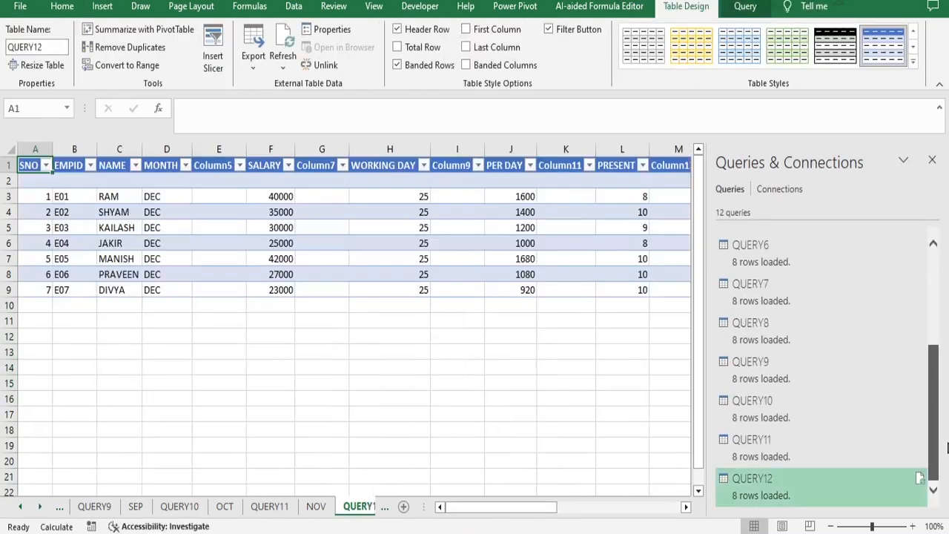
click(933, 161)
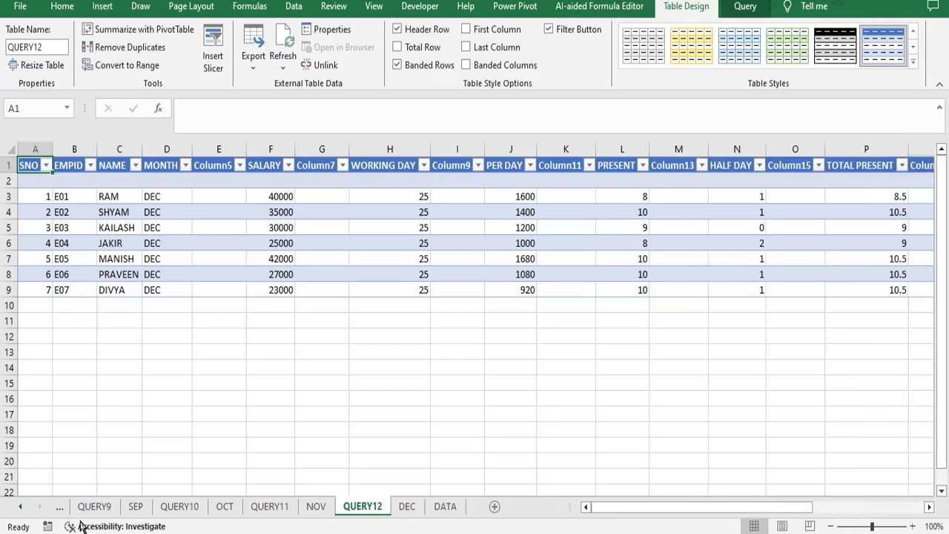
Step: Try to rename the QUERY1 (2) worksheet as QUERY1
click(20, 508)
click(20, 508)
click(20, 508)
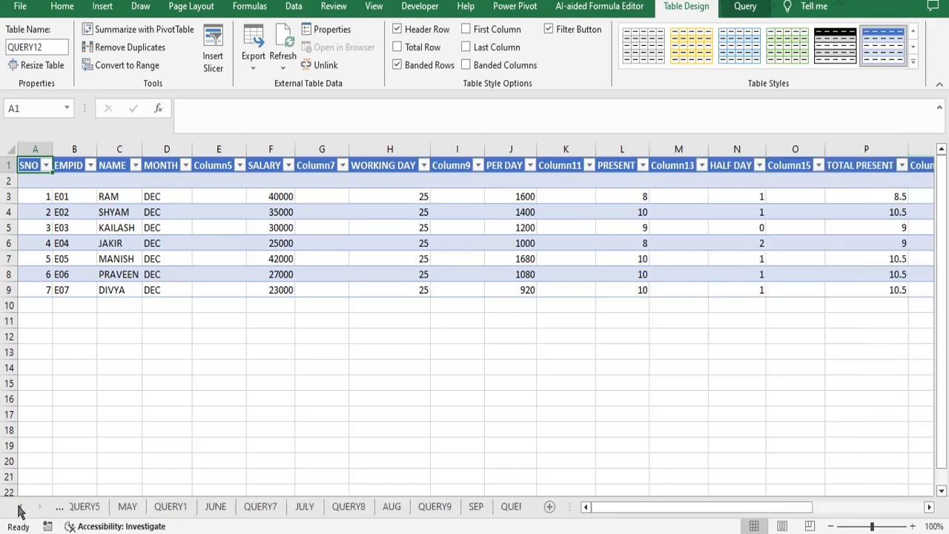
click(20, 508)
click(20, 508)
click(20, 508)
click(20, 508)
click(20, 508)
click(20, 508)
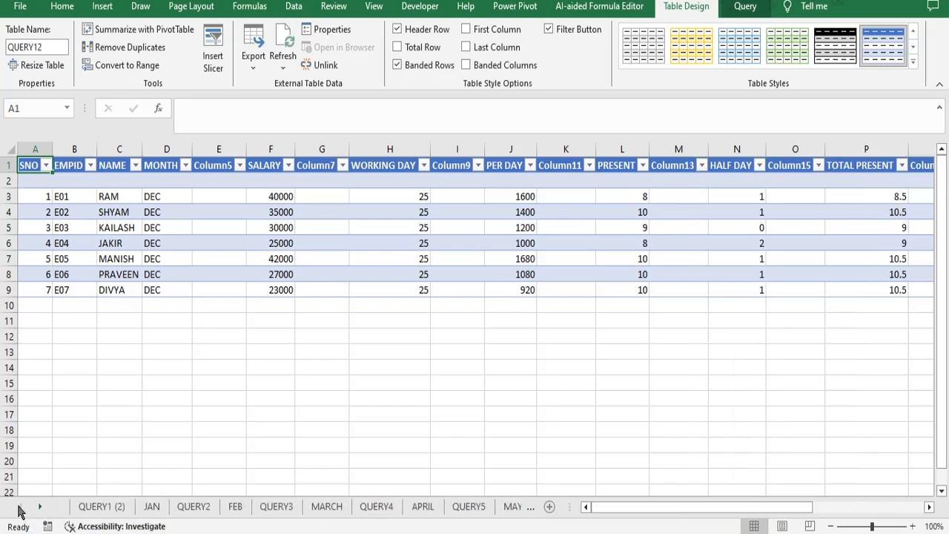
right_click(99, 511)
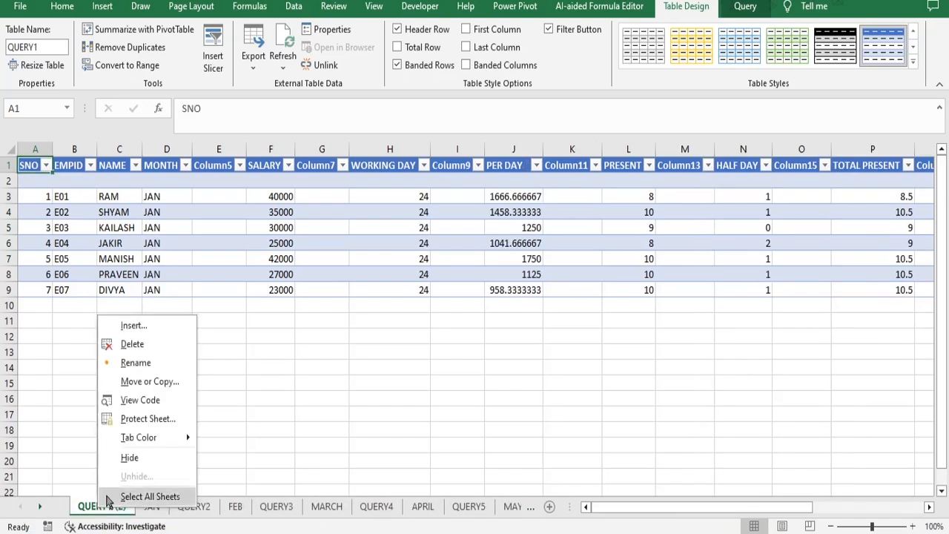
click(136, 363)
click(111, 506)
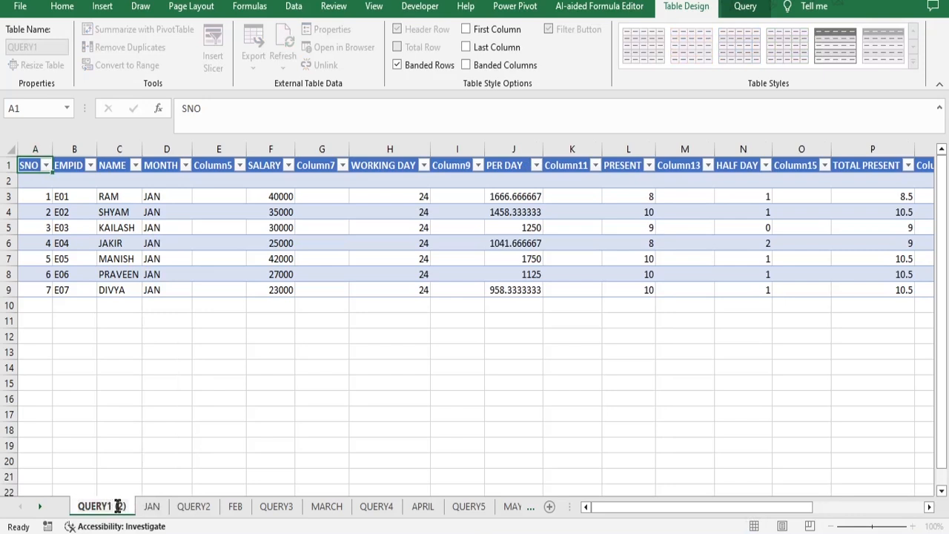
key(Delete)
key(Delete)
key(Delete)
key(Delete)
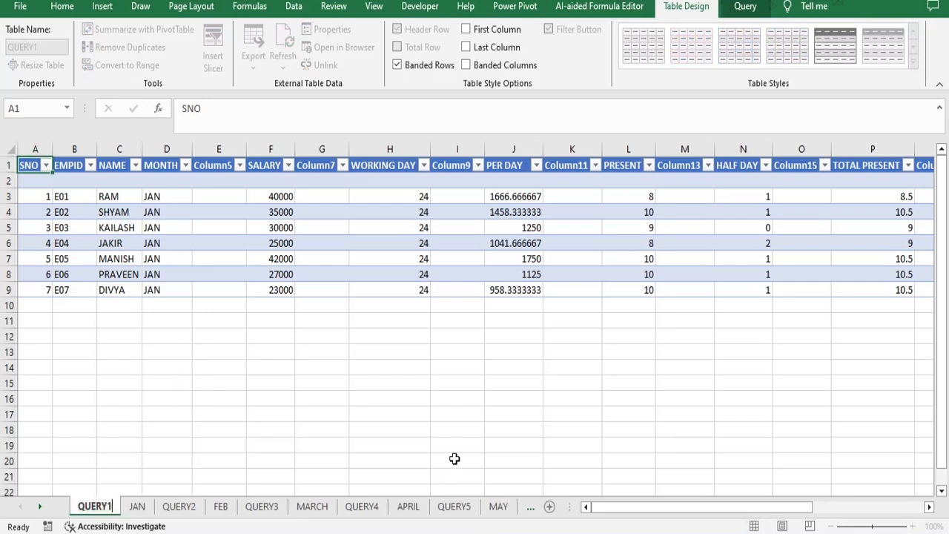
key(Return)
click(479, 303)
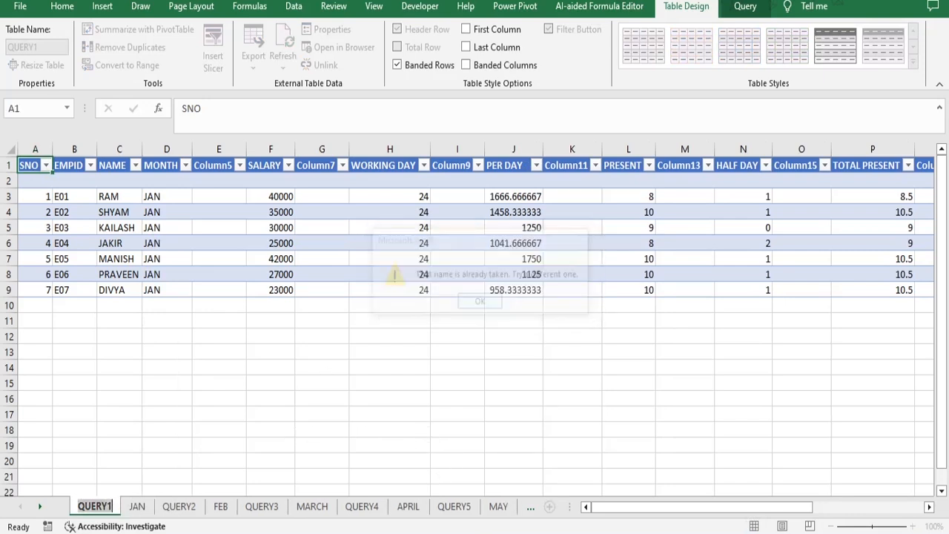
click(40, 505)
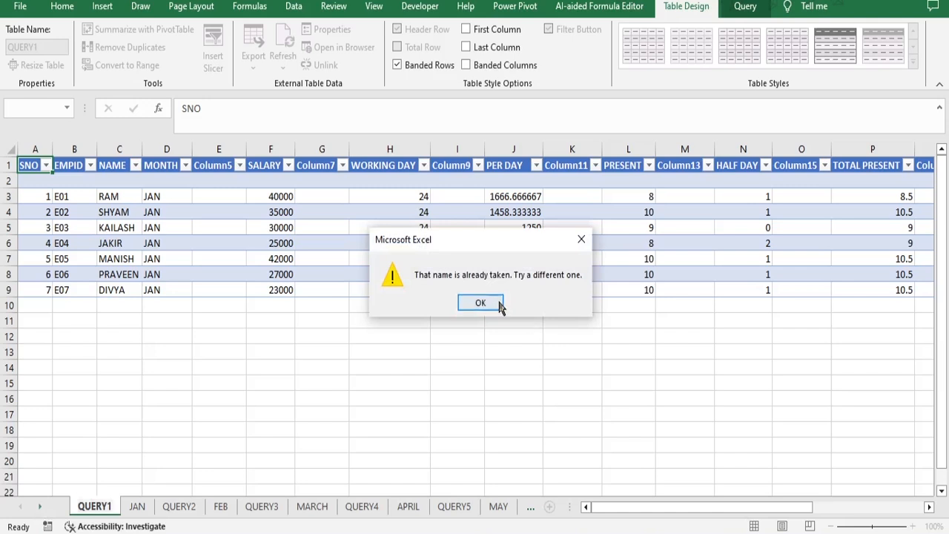
click(497, 304)
key(Escape)
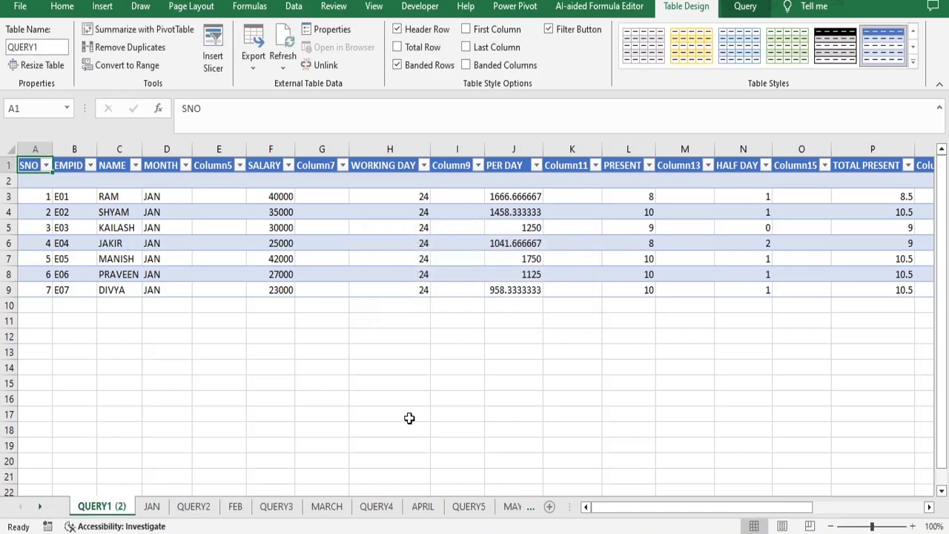
Step: Move the JAN, FEB, MARCH and APRIL worksheets in month order to the front, ahead of the query sheets
click(201, 506)
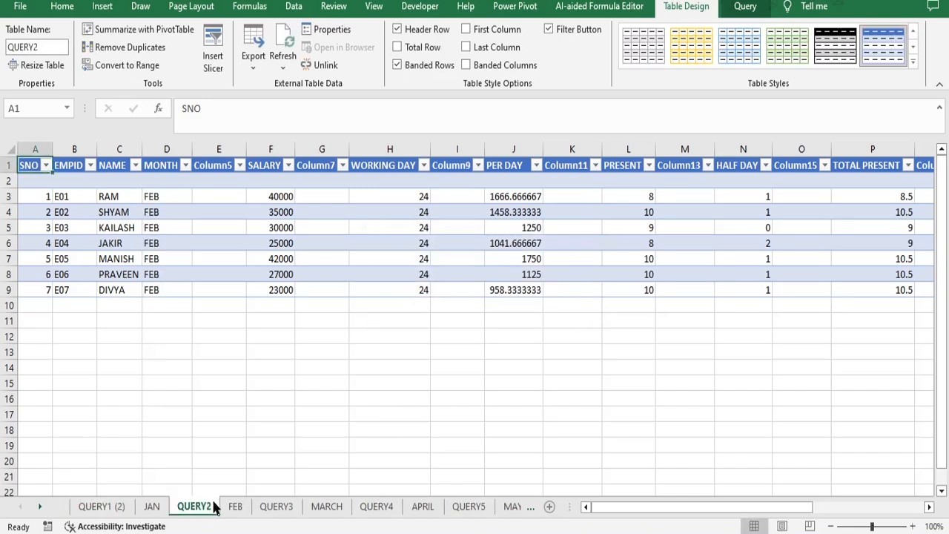
click(152, 507)
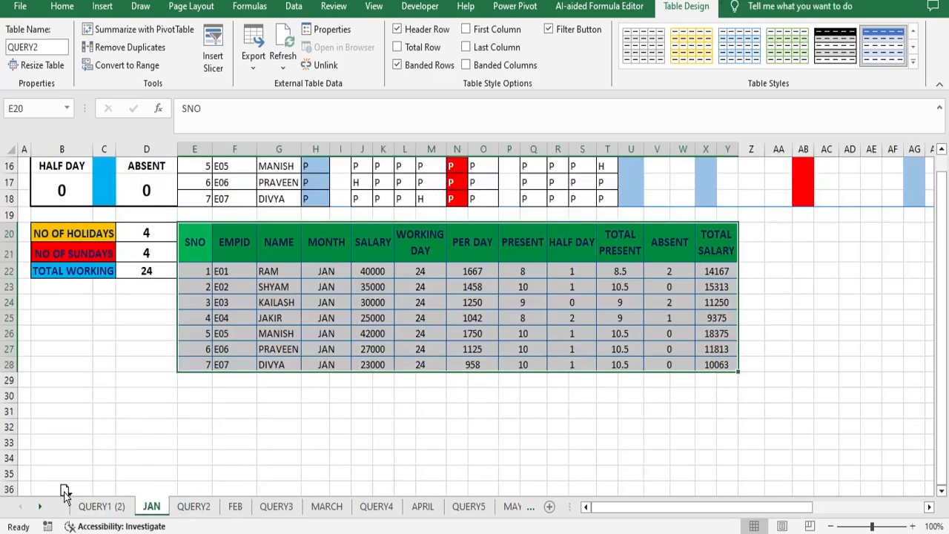
drag(65, 493, 67, 505)
drag(235, 506, 107, 486)
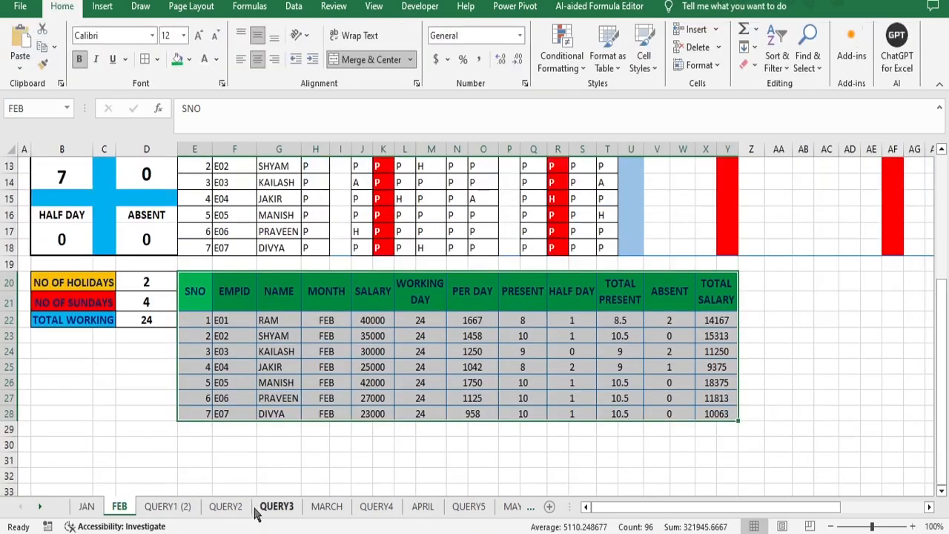
drag(327, 507, 150, 492)
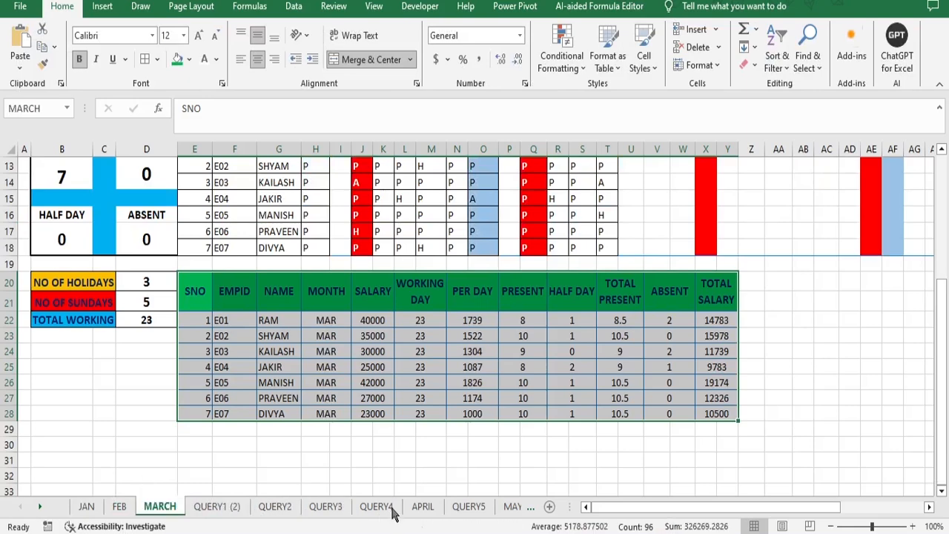
mouse_move(423, 506)
mouse_down()
mouse_move(201, 482)
mouse_move(204, 492)
mouse_up()
Step: Move the MAY, JUNE, JULY, AUG and SEP worksheets forward to join the earlier month sheets
click(505, 510)
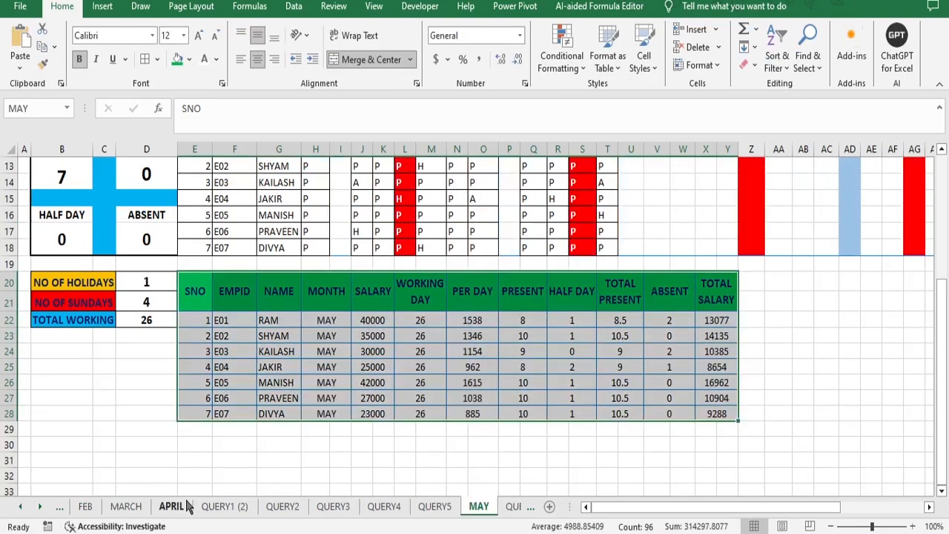
click(514, 507)
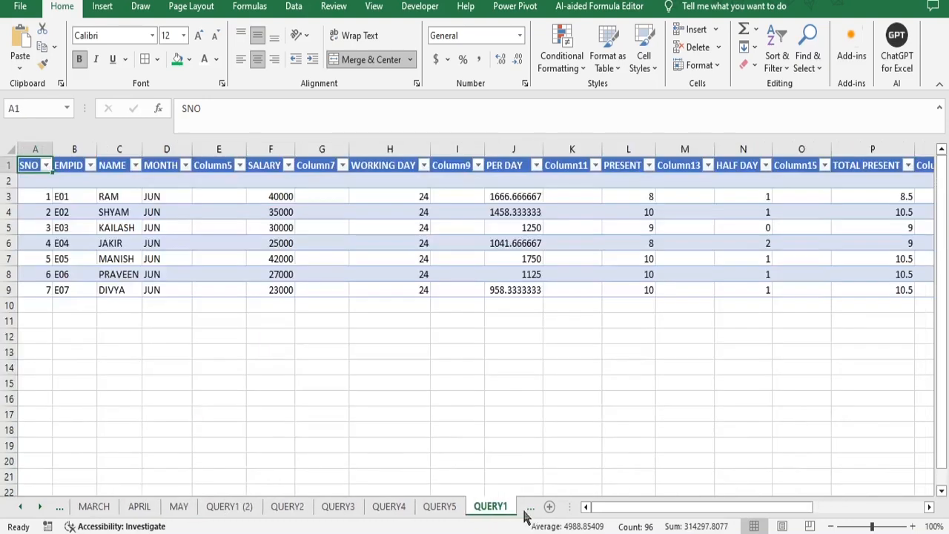
click(521, 507)
drag(168, 467, 168, 468)
click(523, 508)
mouse_move(525, 510)
mouse_down()
mouse_move(168, 450)
mouse_move(73, 477)
mouse_up()
click(529, 508)
click(526, 508)
click(527, 508)
click(527, 510)
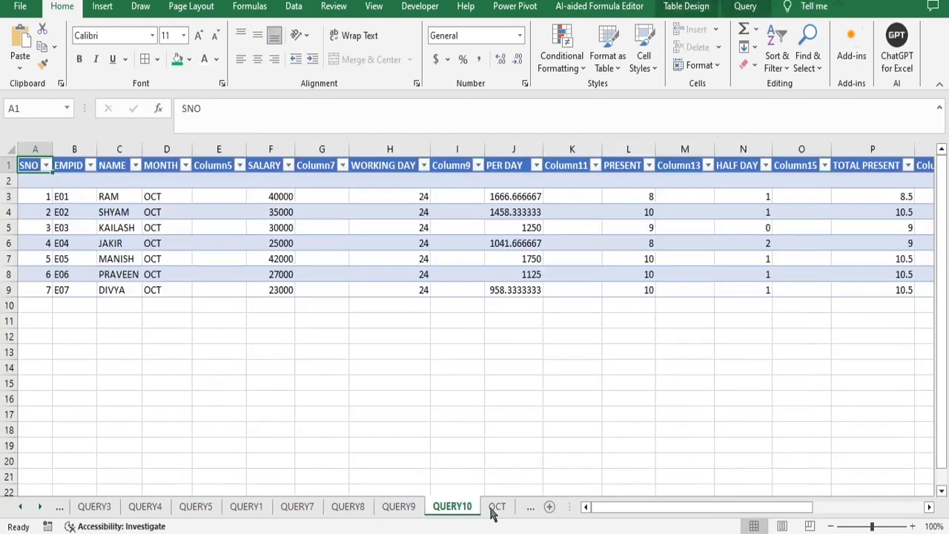
Step: Bring the OCT, NOV and DEC worksheets forward from among the last query sheets
mouse_move(490, 508)
mouse_down()
mouse_move(486, 467)
mouse_move(101, 484)
mouse_up()
click(526, 509)
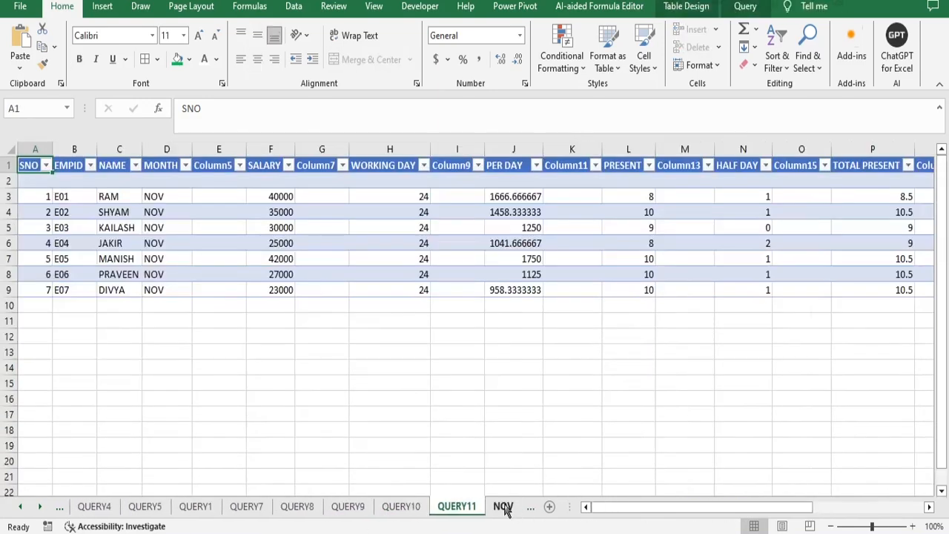
mouse_move(502, 509)
mouse_down()
mouse_move(482, 480)
mouse_move(205, 480)
mouse_move(74, 508)
mouse_move(345, 455)
mouse_move(84, 467)
mouse_up()
click(528, 510)
click(530, 510)
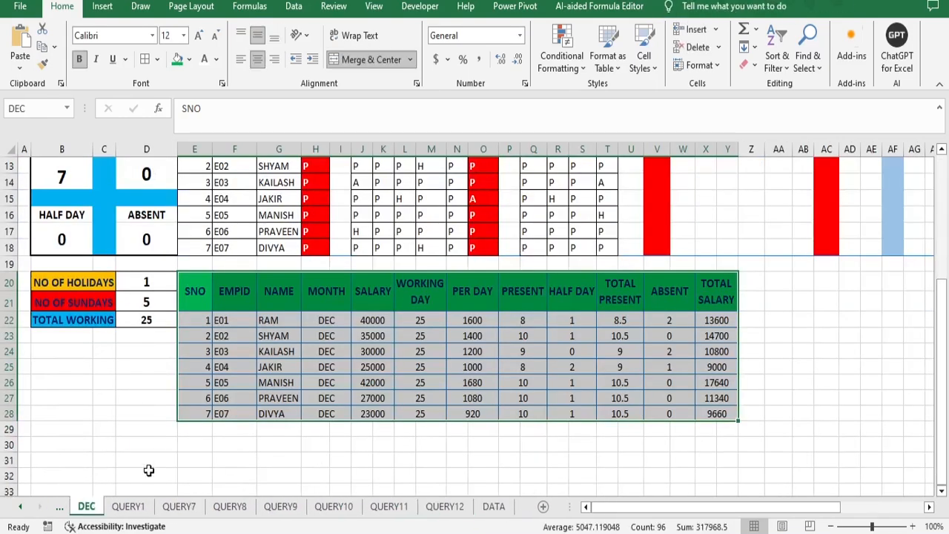
Step: Arrange the OCT, NOV and DEC worksheets in order after the SEP sheet
click(56, 511)
click(56, 510)
click(57, 511)
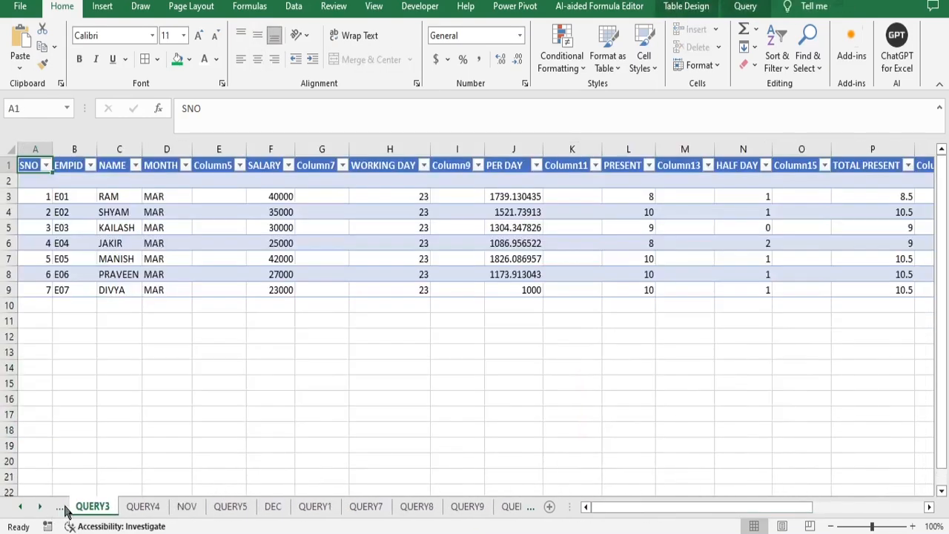
click(57, 512)
click(58, 513)
click(58, 513)
drag(163, 508, 121, 493)
drag(306, 506, 145, 495)
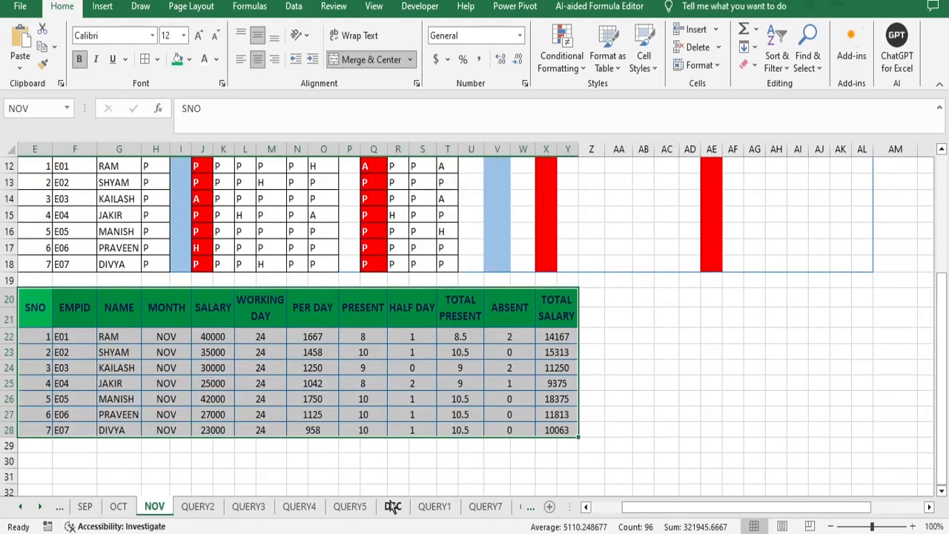
drag(392, 506, 258, 519)
Step: Check the month sheets from FEB onward and move AUG, SEP and OCT ahead of the QUERY1 (2) worksheet
click(20, 508)
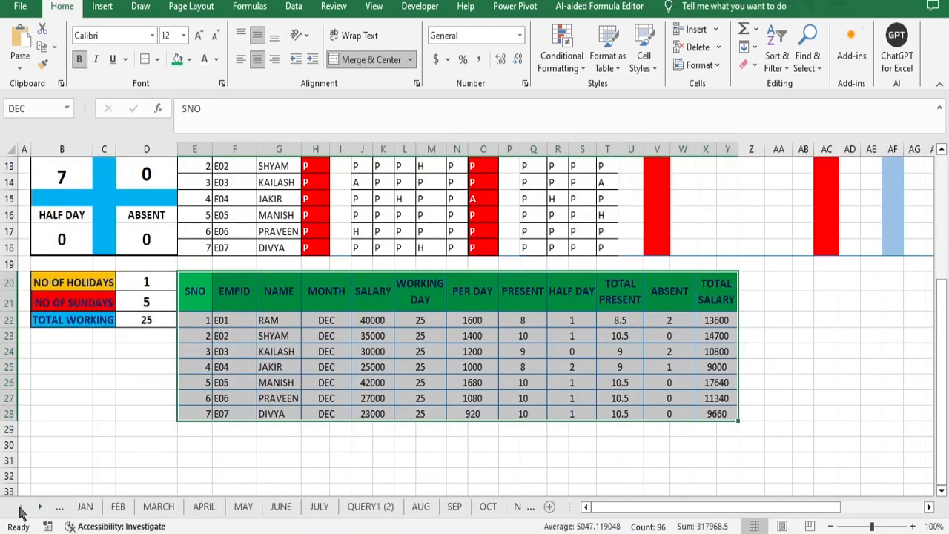
click(118, 507)
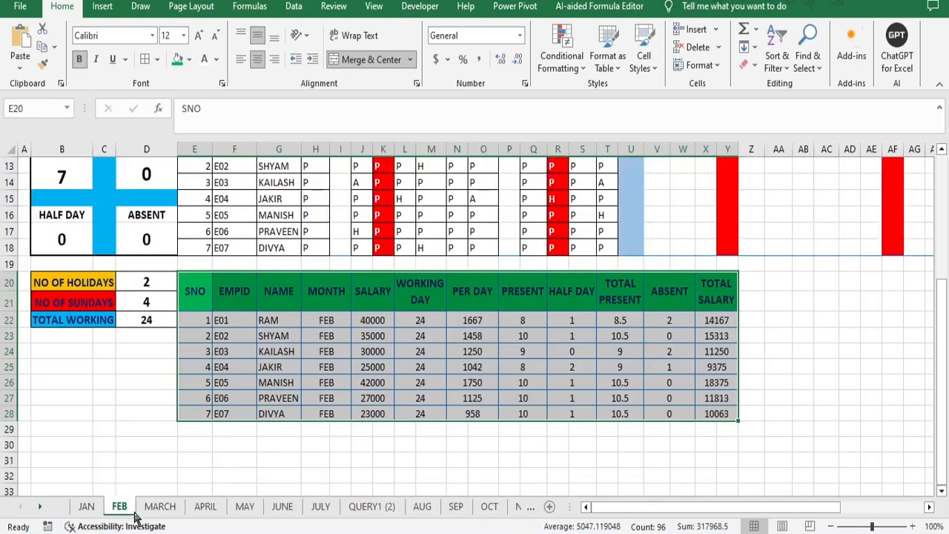
click(158, 508)
click(205, 506)
click(244, 506)
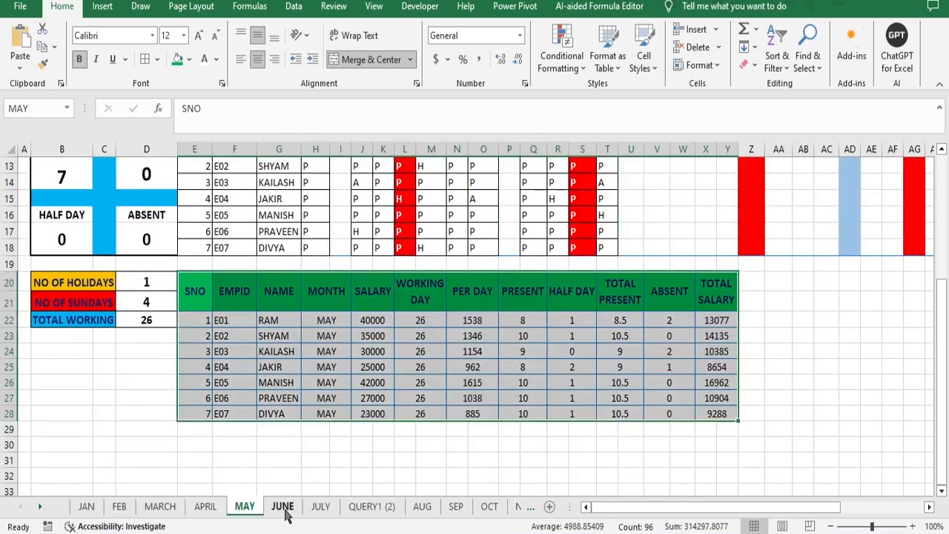
click(320, 507)
click(423, 508)
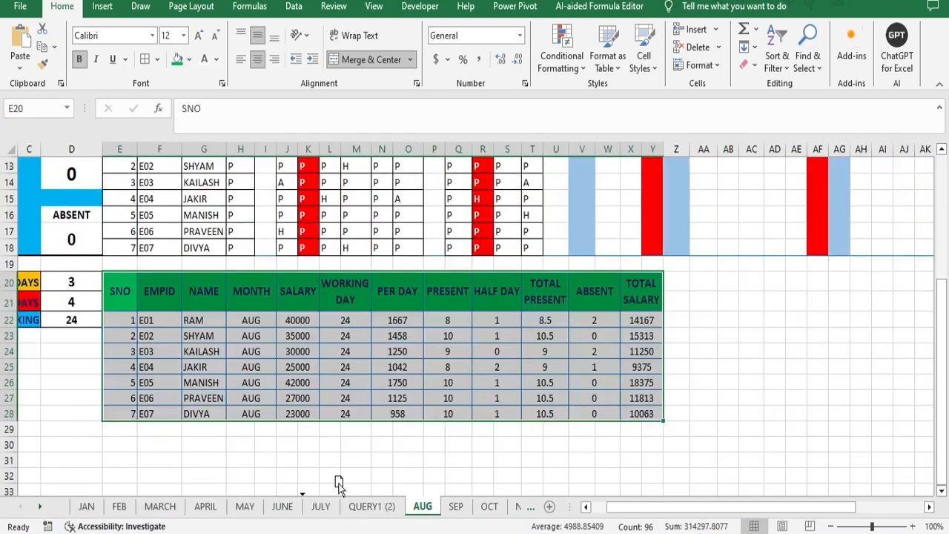
drag(343, 488, 382, 488)
click(456, 506)
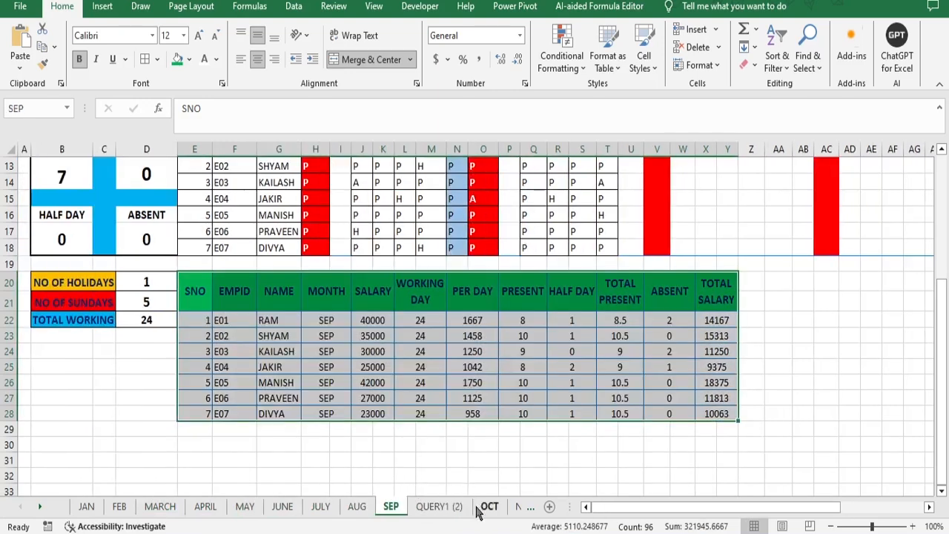
drag(489, 511, 414, 489)
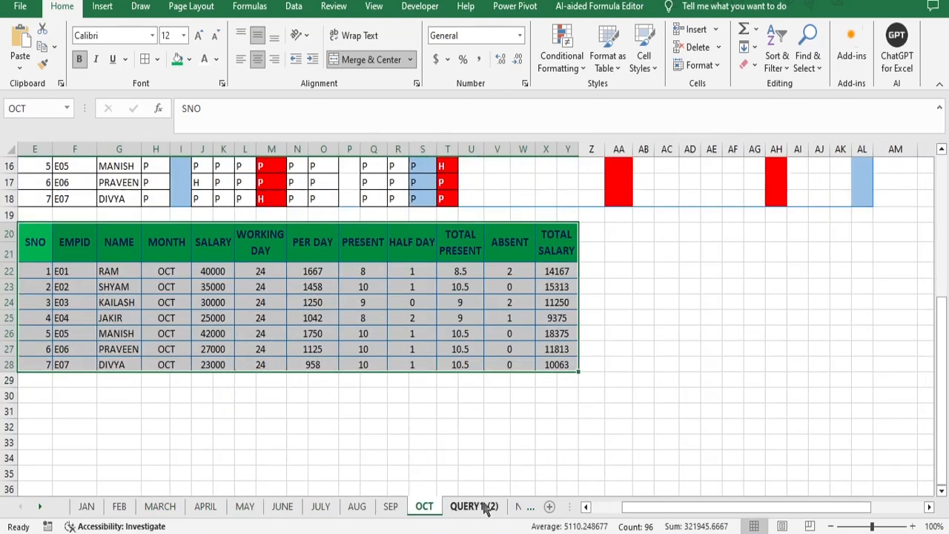
Step: Move the NOV and DEC worksheets ahead of QUERY1 (2), directly after OCT
click(532, 509)
click(525, 510)
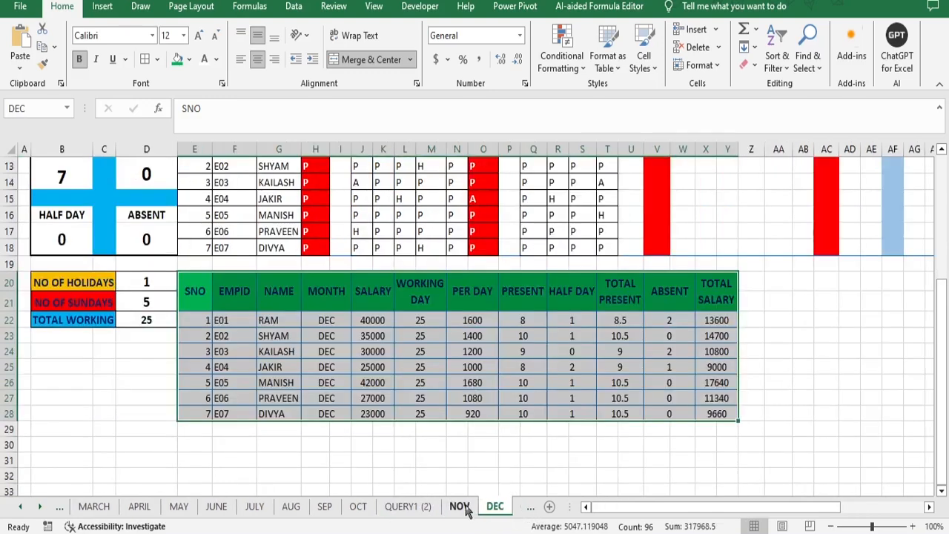
drag(464, 509, 384, 488)
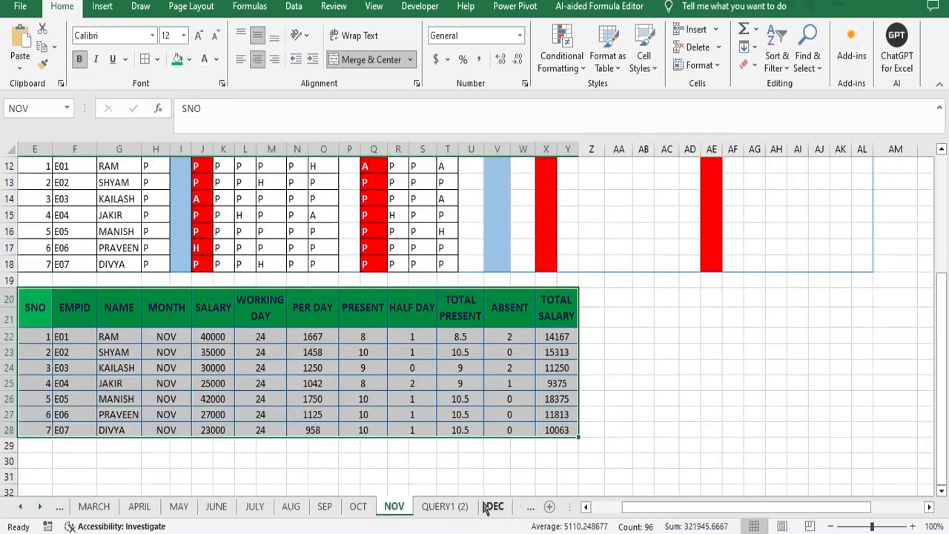
drag(489, 509, 420, 487)
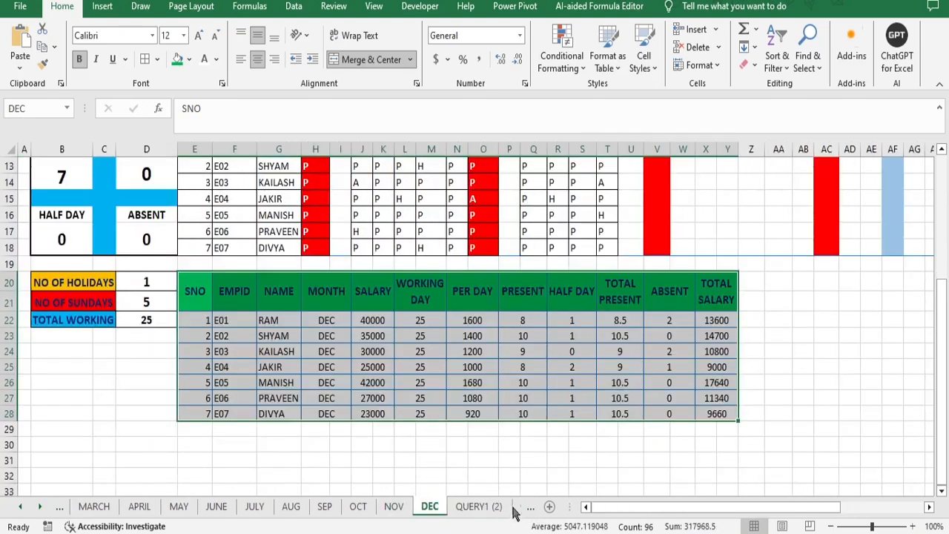
Step: Hide the worksheets QUERY1 (2), QUERY2, QUERY3, QUERY4 and QUERY5
click(480, 507)
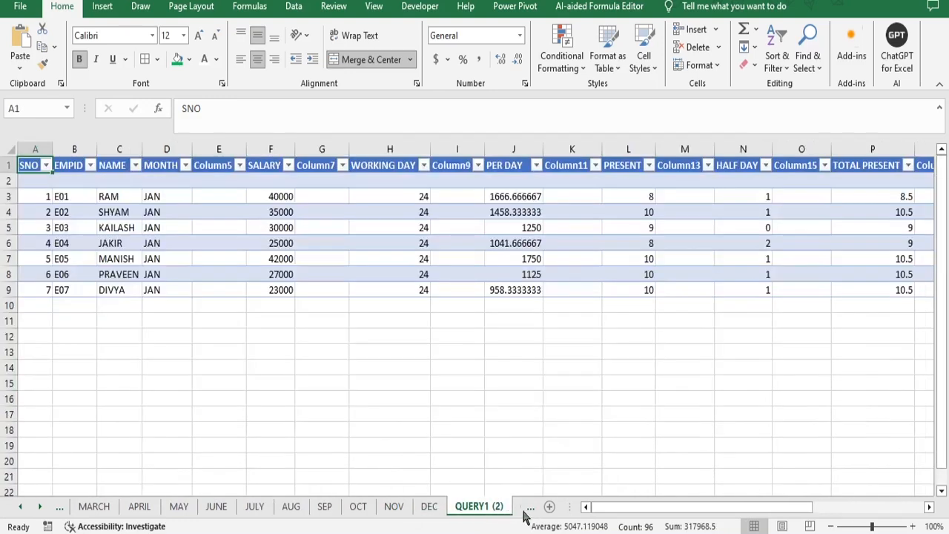
key(Right)
key(Right)
key(Right)
key(Right)
key(Right)
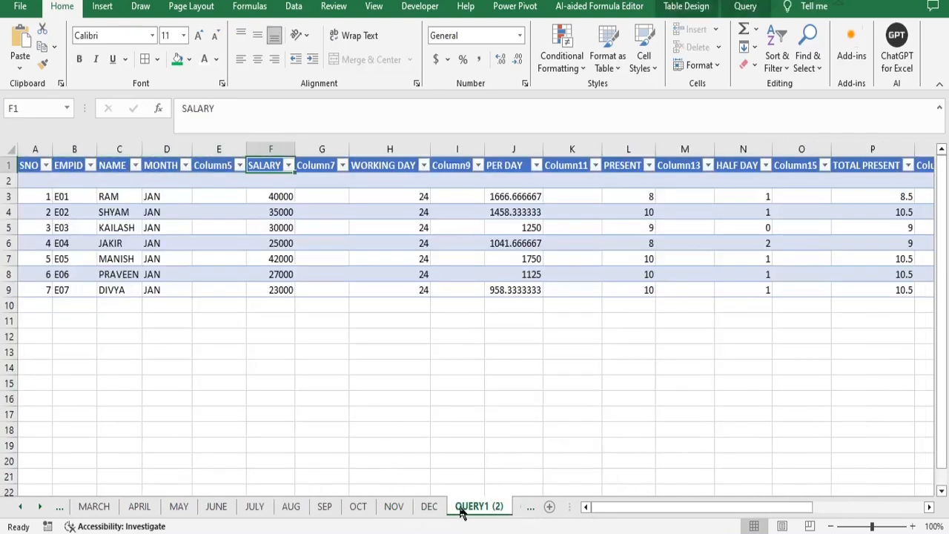
right_click(468, 511)
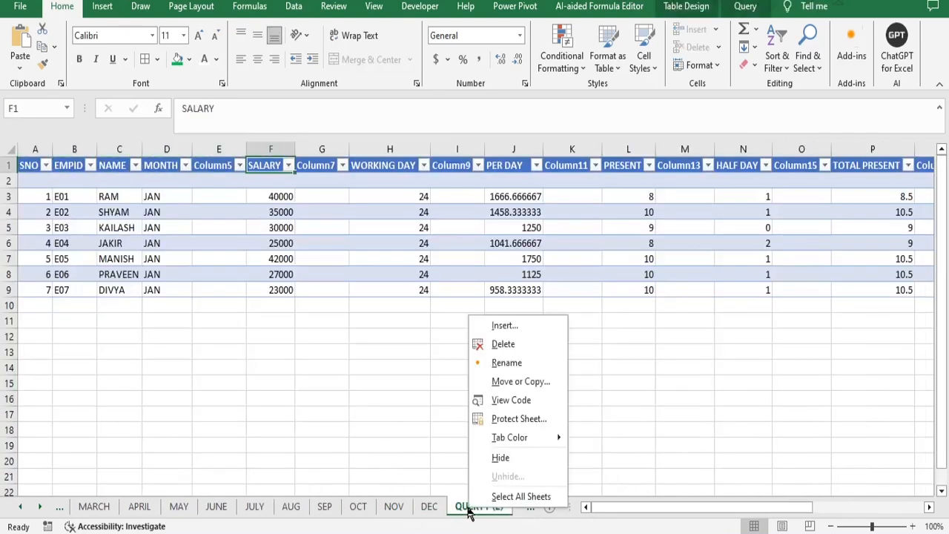
click(501, 458)
right_click(482, 510)
click(513, 452)
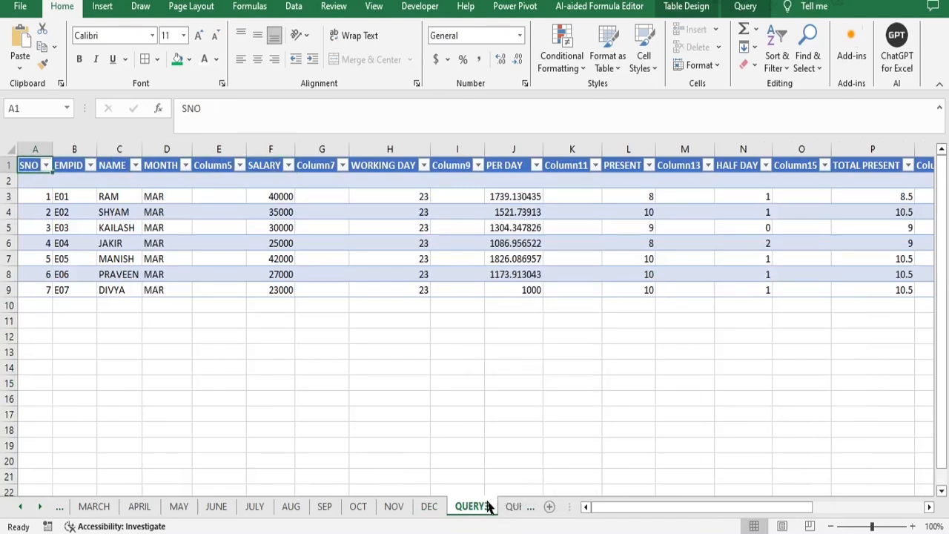
right_click(483, 511)
click(517, 451)
right_click(485, 510)
click(513, 453)
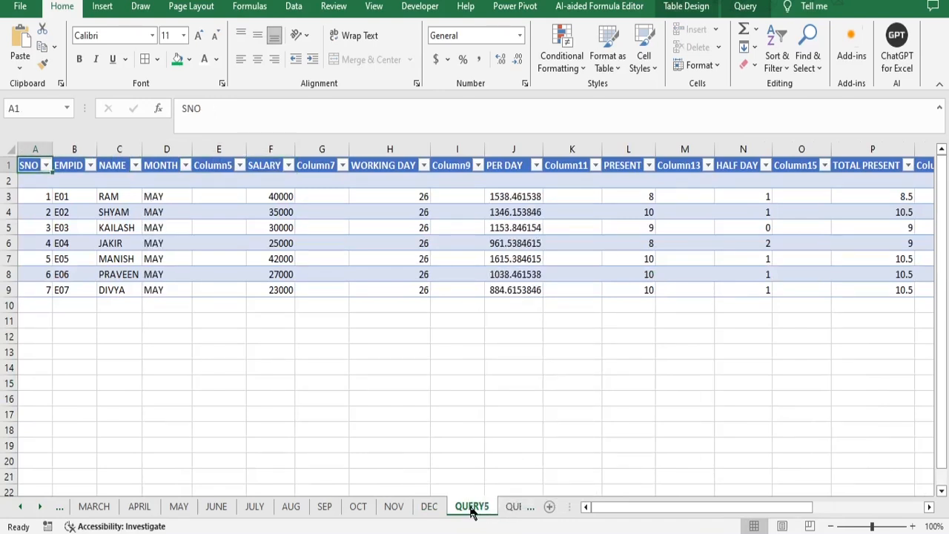
right_click(483, 510)
click(512, 454)
Step: Hide the remaining query worksheets, from the June sheet QUERY1 and QUERY7 through QUERY12, and return to the JAN sheet
right_click(487, 507)
click(513, 454)
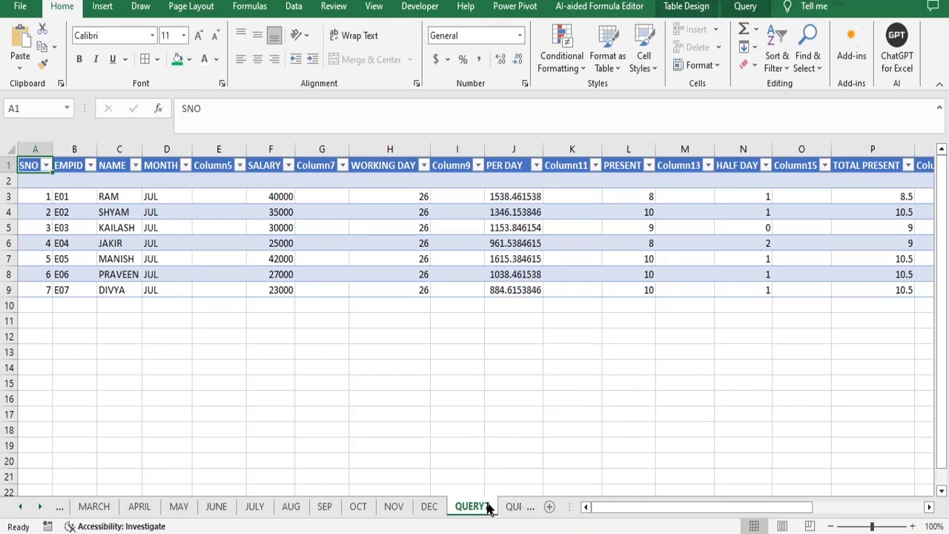
right_click(486, 508)
click(513, 454)
right_click(486, 508)
click(513, 454)
right_click(486, 508)
click(513, 454)
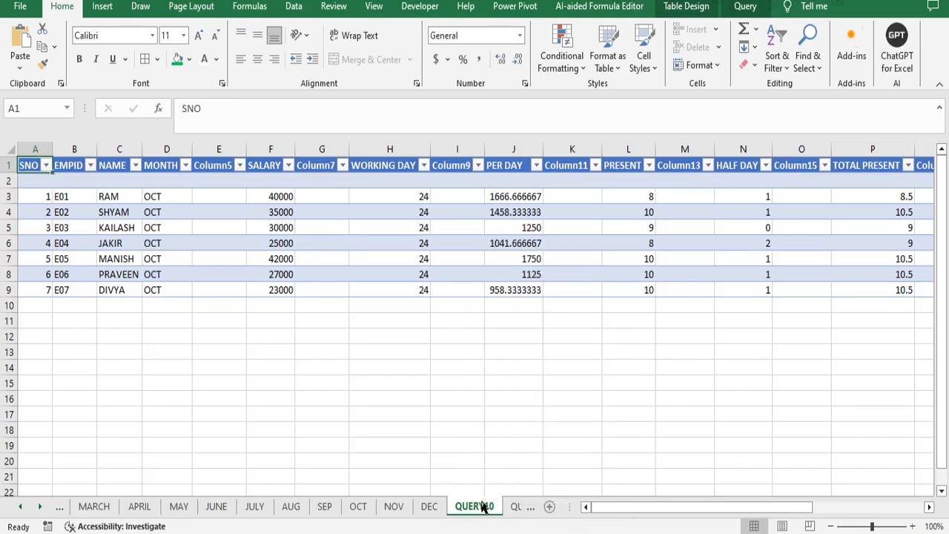
right_click(486, 509)
click(513, 454)
right_click(486, 508)
click(513, 454)
right_click(486, 509)
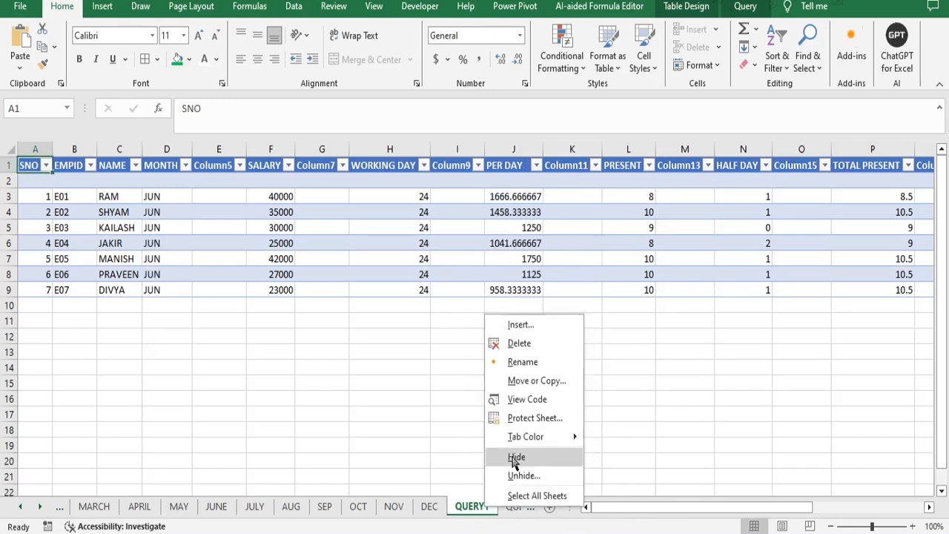
click(513, 454)
right_click(488, 509)
click(513, 454)
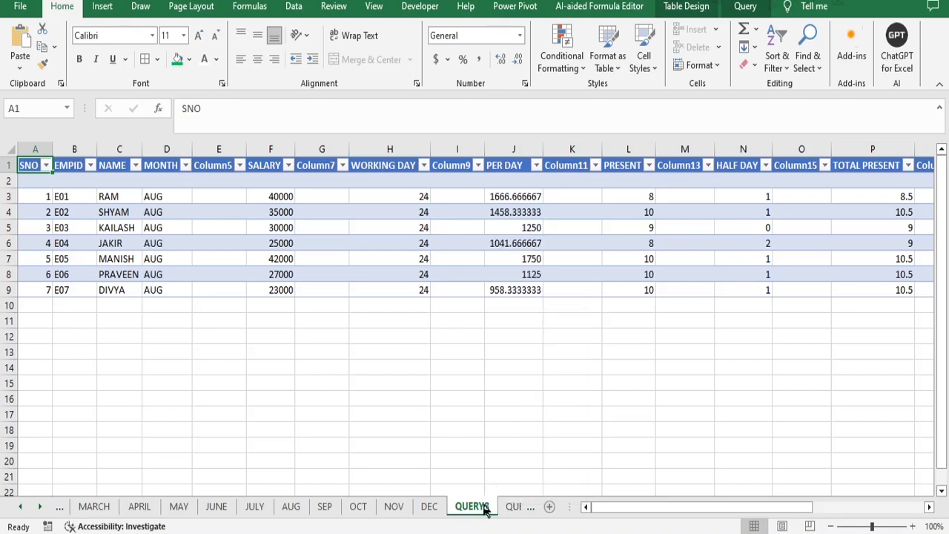
right_click(485, 509)
click(513, 454)
right_click(485, 508)
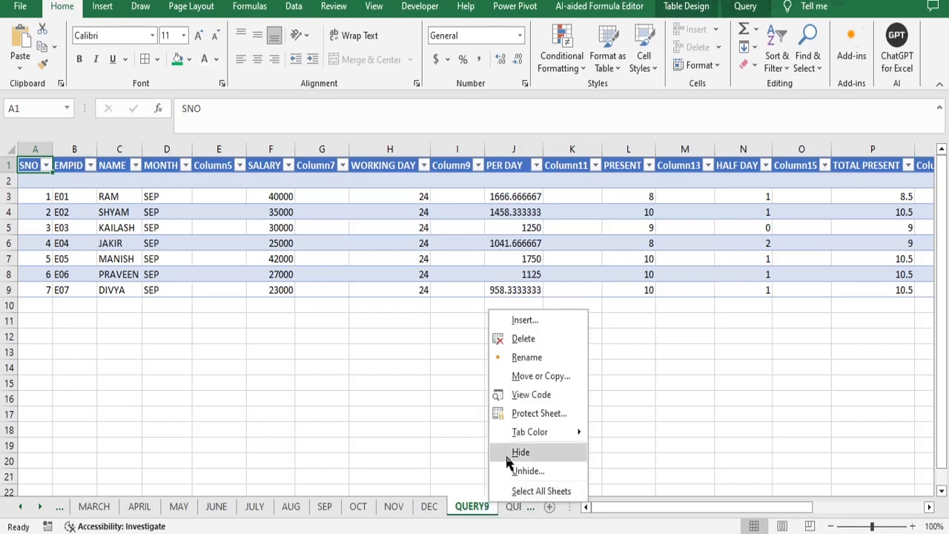
click(513, 454)
right_click(482, 509)
click(514, 454)
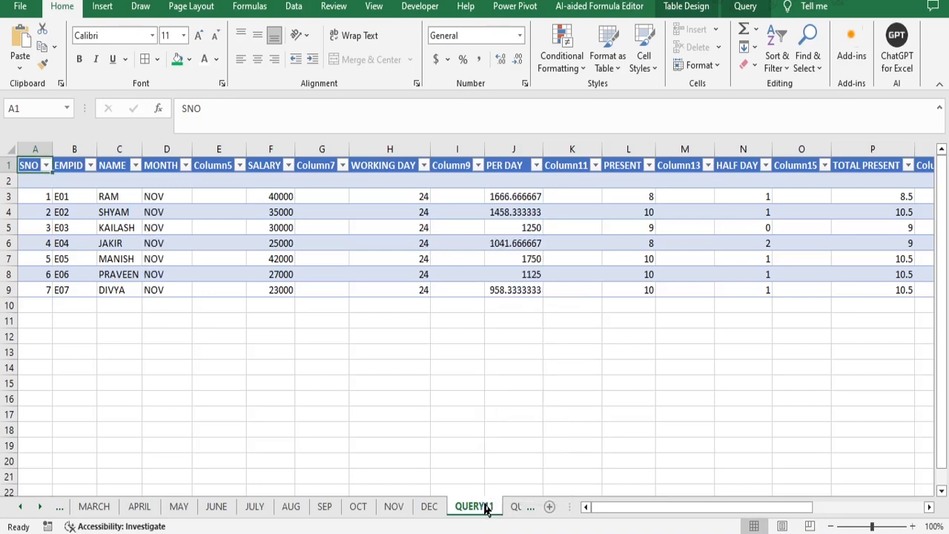
right_click(486, 508)
click(513, 454)
right_click(482, 508)
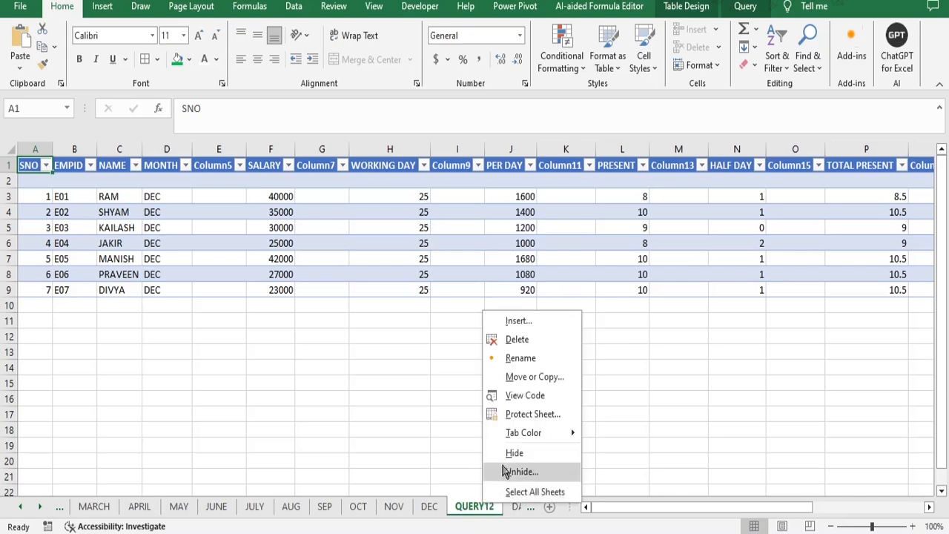
click(513, 454)
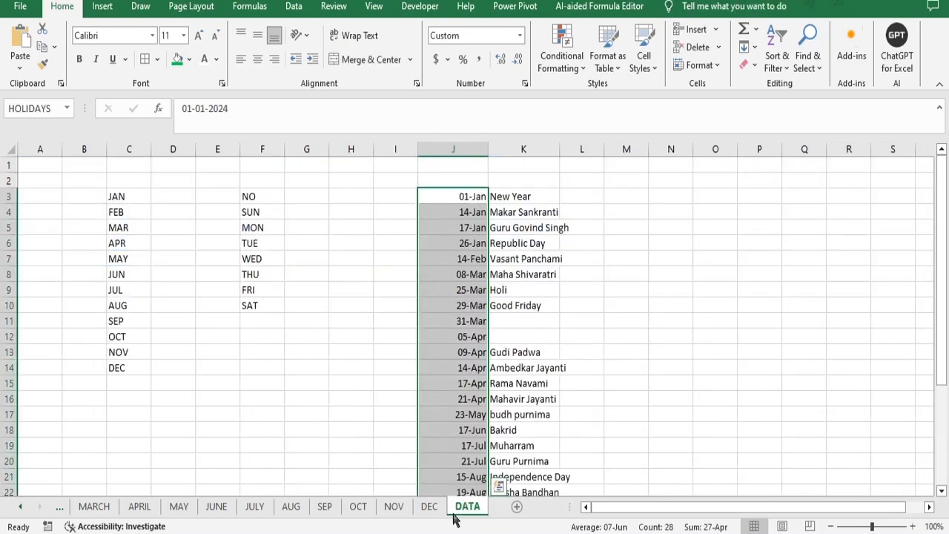
click(430, 507)
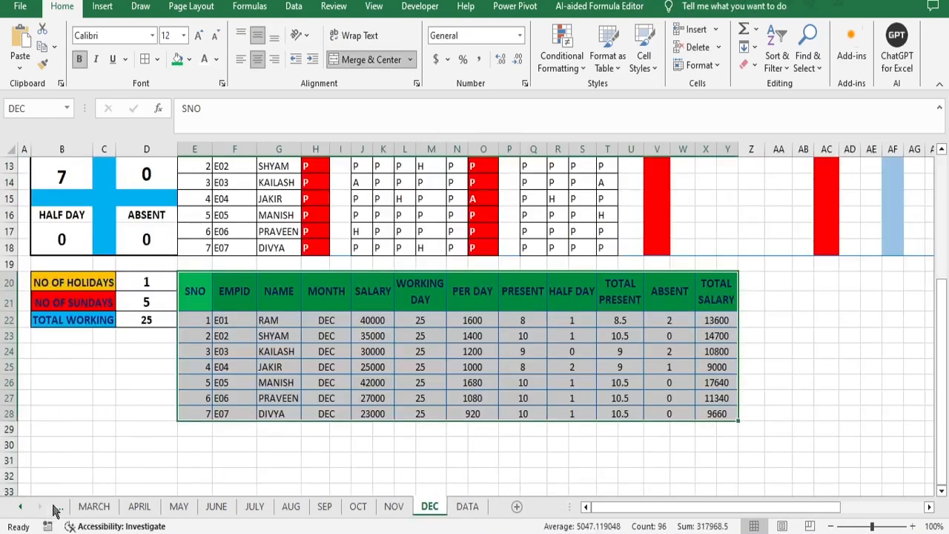
click(54, 510)
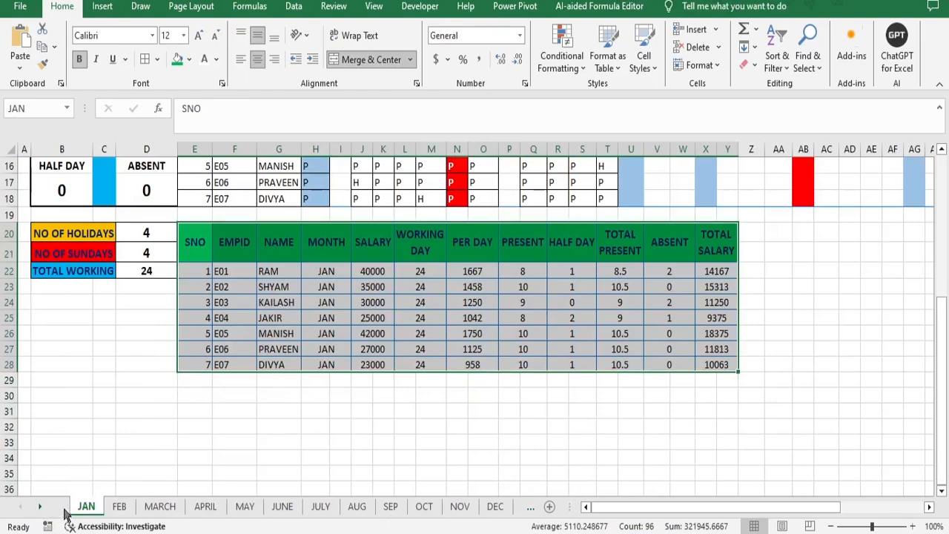
scroll(778, 402, up, 4)
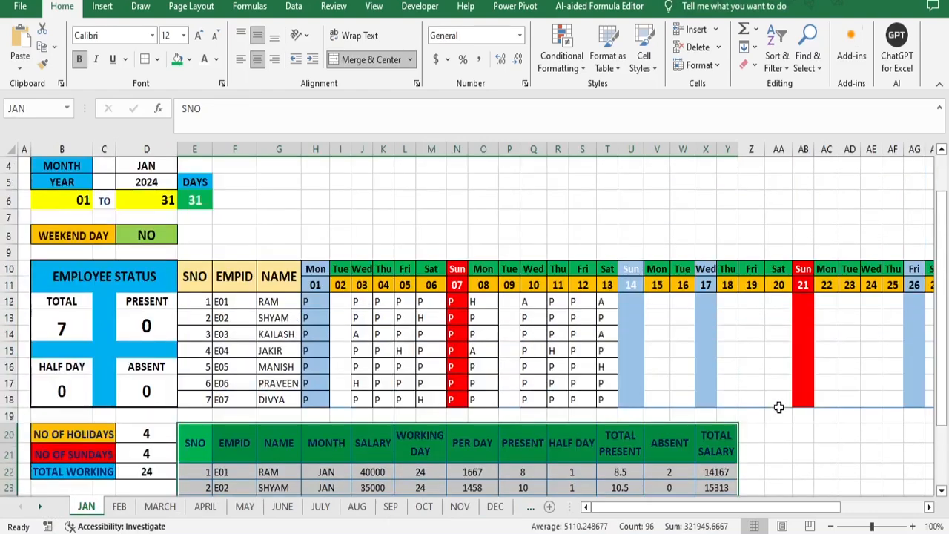
scroll(778, 406, down, 5)
scroll(778, 410, up, 5)
scroll(778, 409, up, 1)
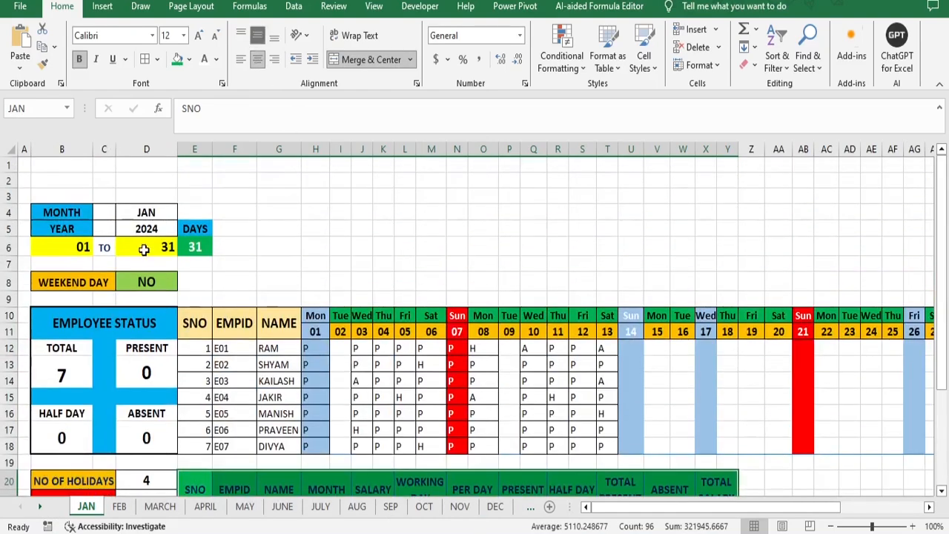
Step: Launch the Power Query Editor from the workbook and select QUERY12
click(296, 10)
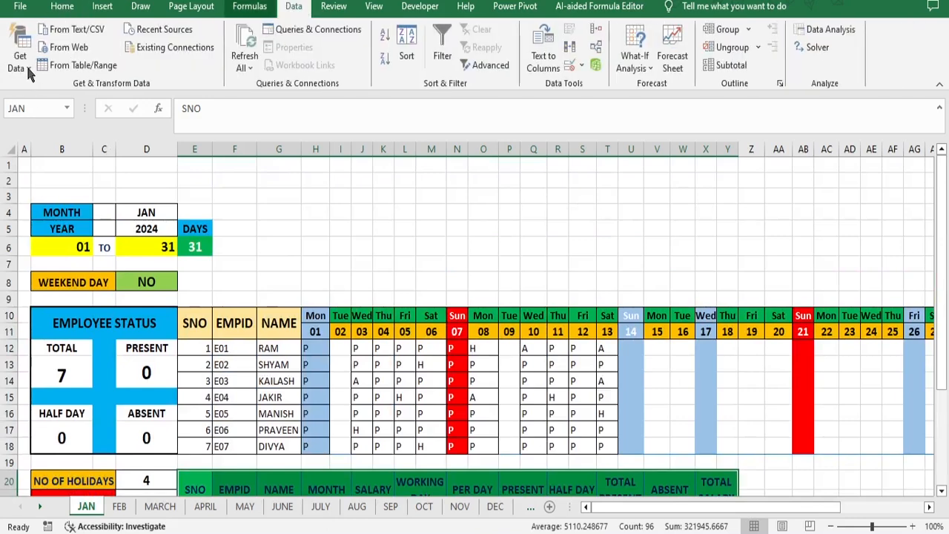
click(26, 64)
click(54, 267)
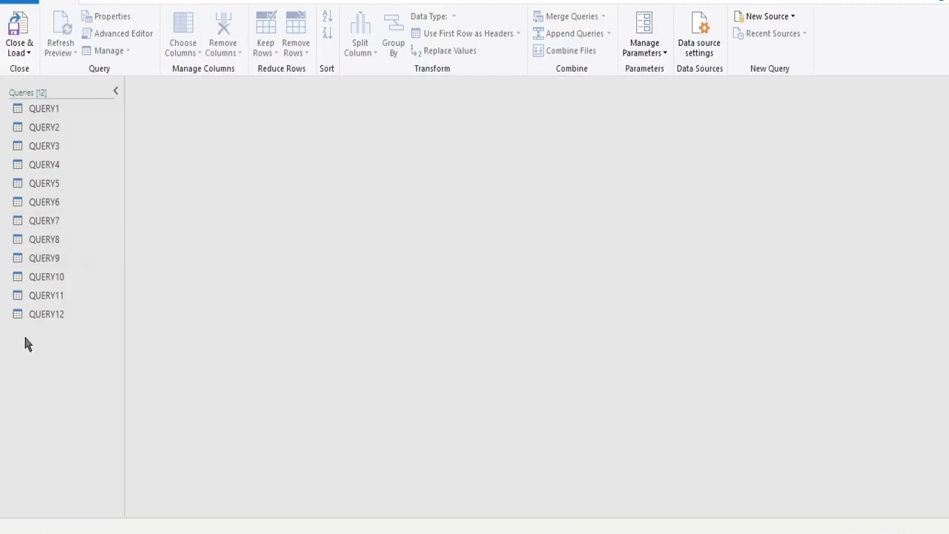
click(70, 320)
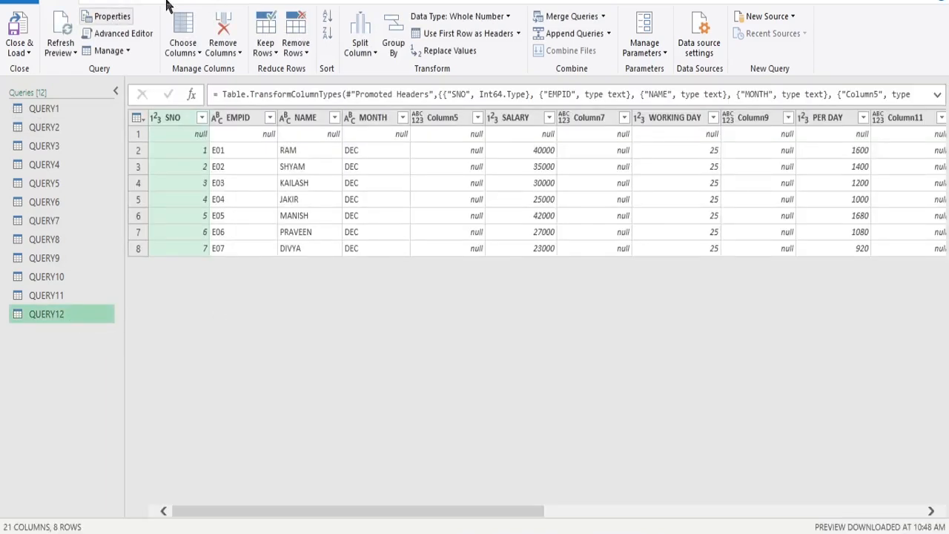
Step: Start appending queries as a new query from QUERY12, with the option for three or more tables
click(608, 35)
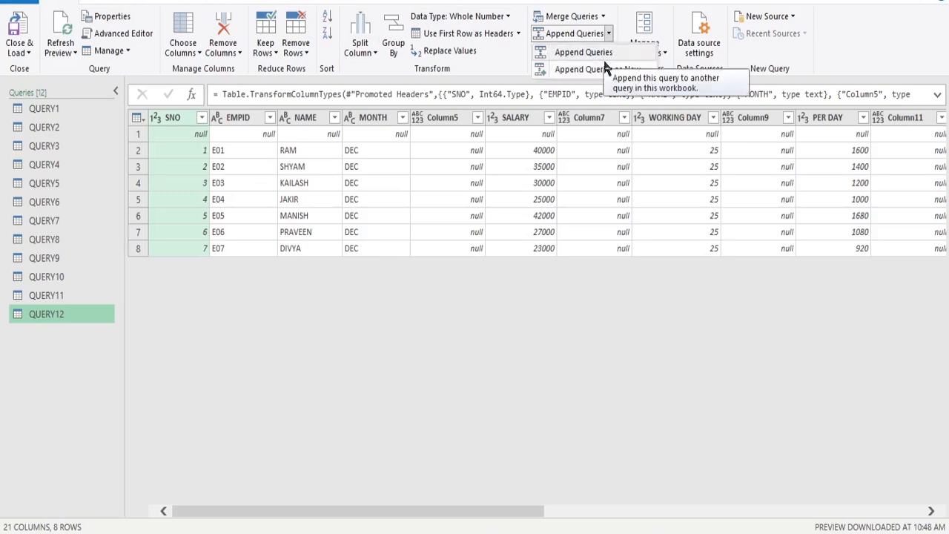
click(599, 69)
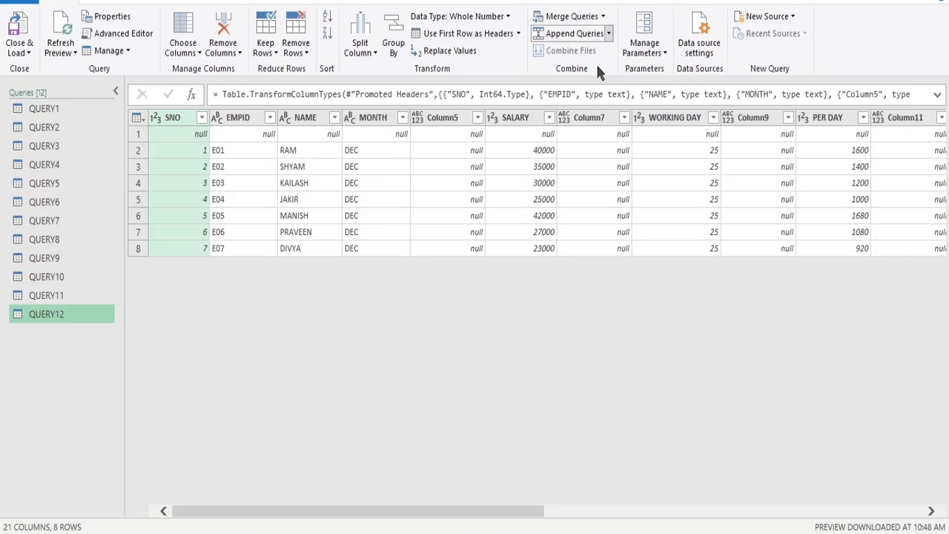
click(575, 34)
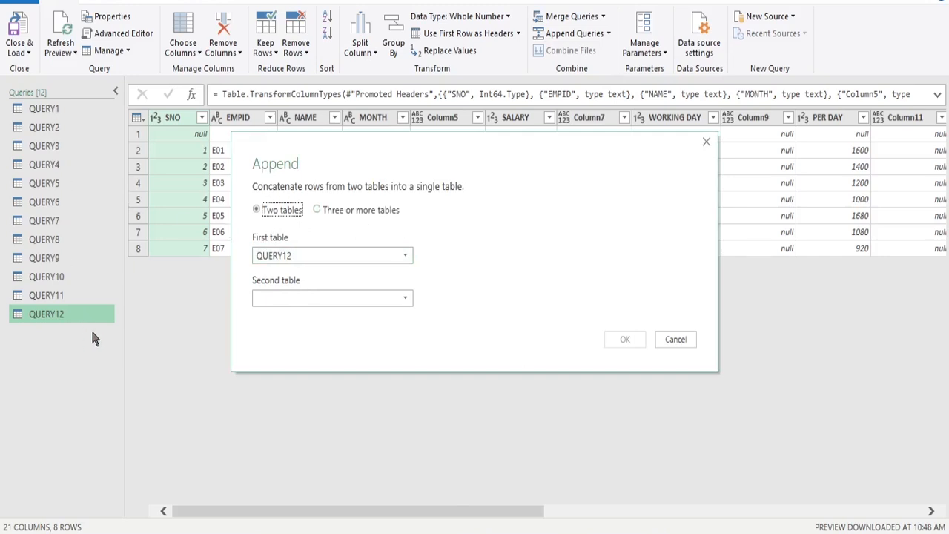
click(317, 210)
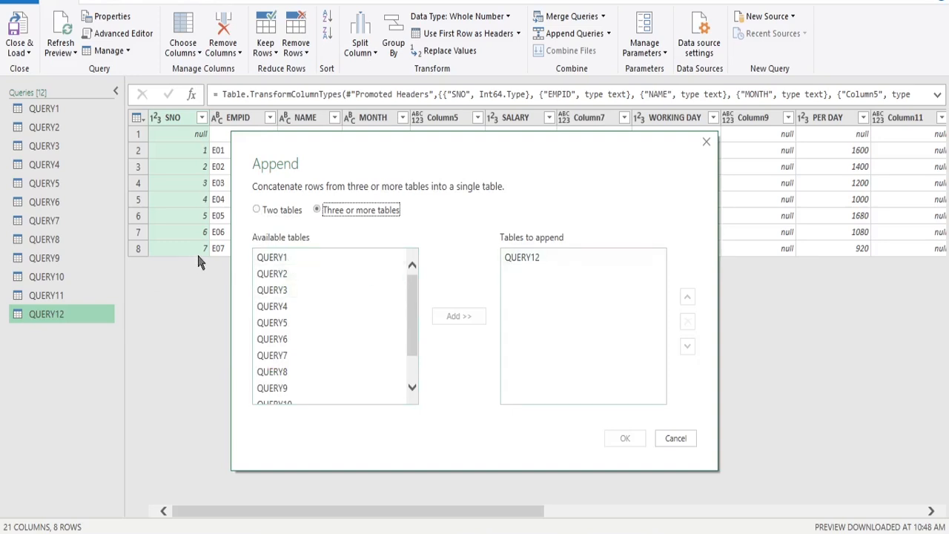
Step: Add QUERY1, QUERY2, QUERY3 and QUERY4 to the tables to append
click(280, 260)
click(459, 317)
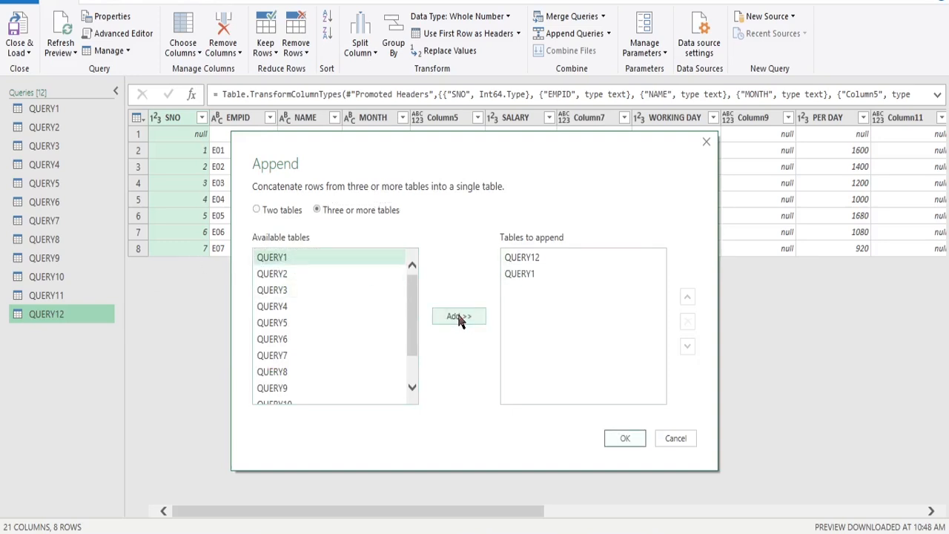
click(276, 274)
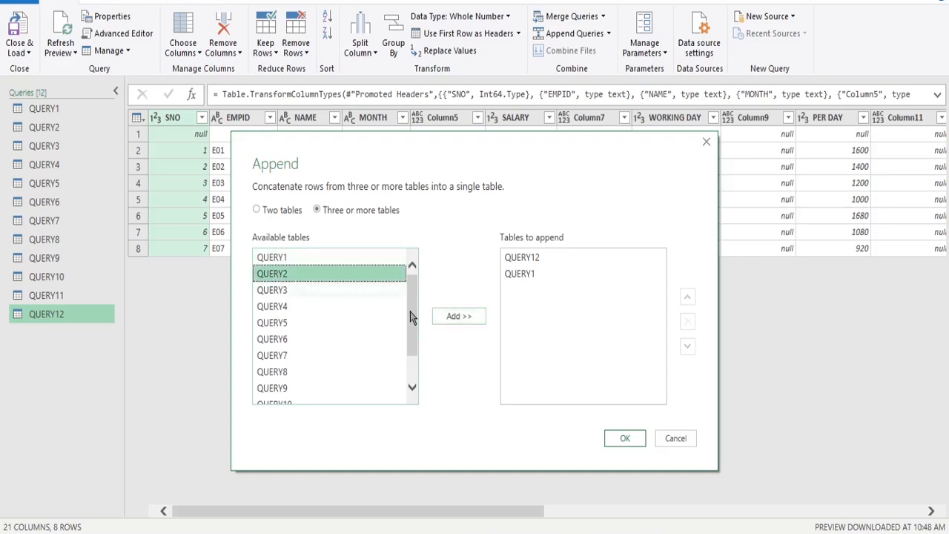
click(458, 317)
click(340, 290)
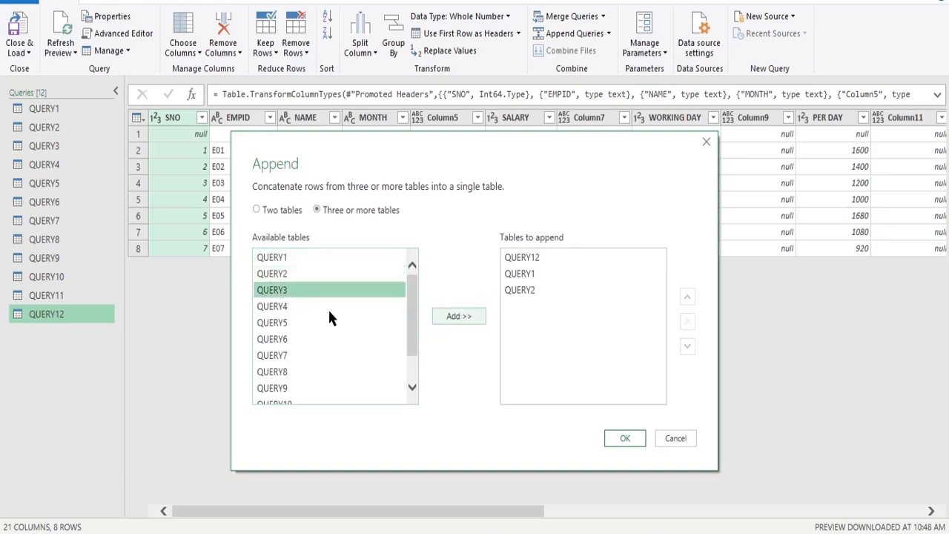
click(460, 317)
click(303, 307)
click(456, 318)
Step: Add QUERY5, QUERY6, QUERY7, QUERY8 and QUERY9 to the tables to append
click(357, 322)
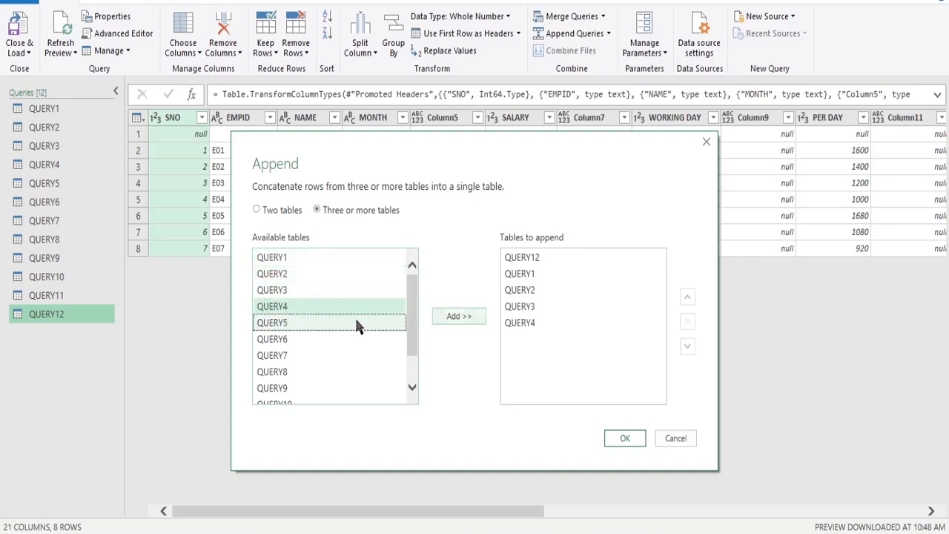
click(454, 317)
click(371, 339)
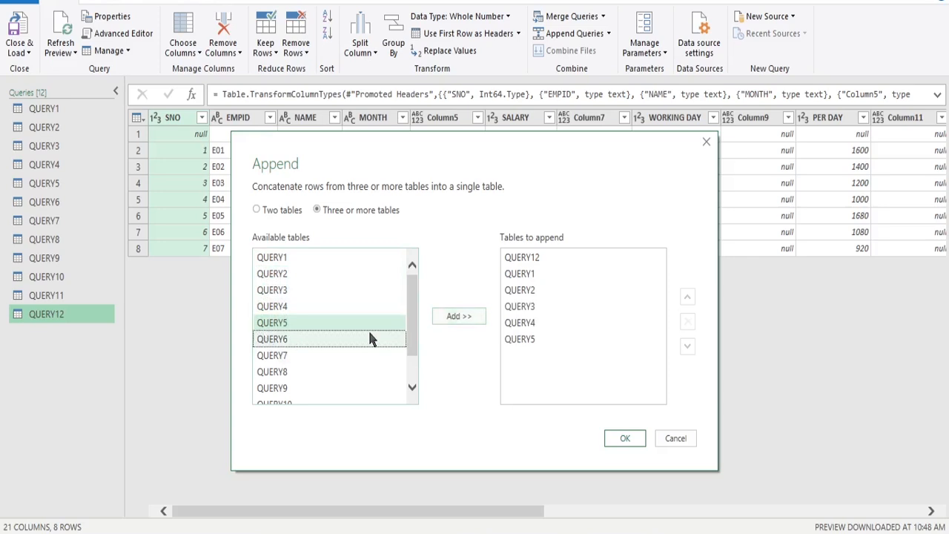
click(464, 319)
click(293, 358)
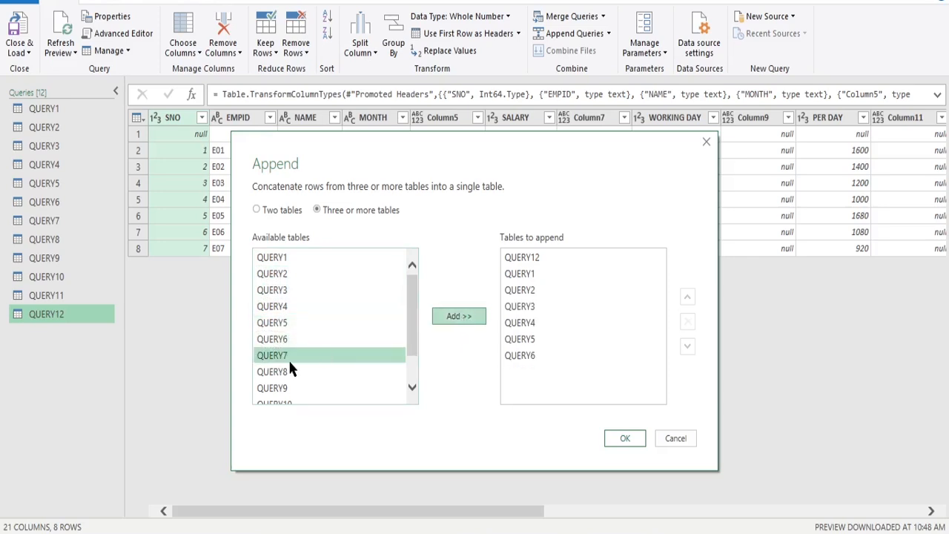
click(293, 367)
click(467, 317)
click(280, 389)
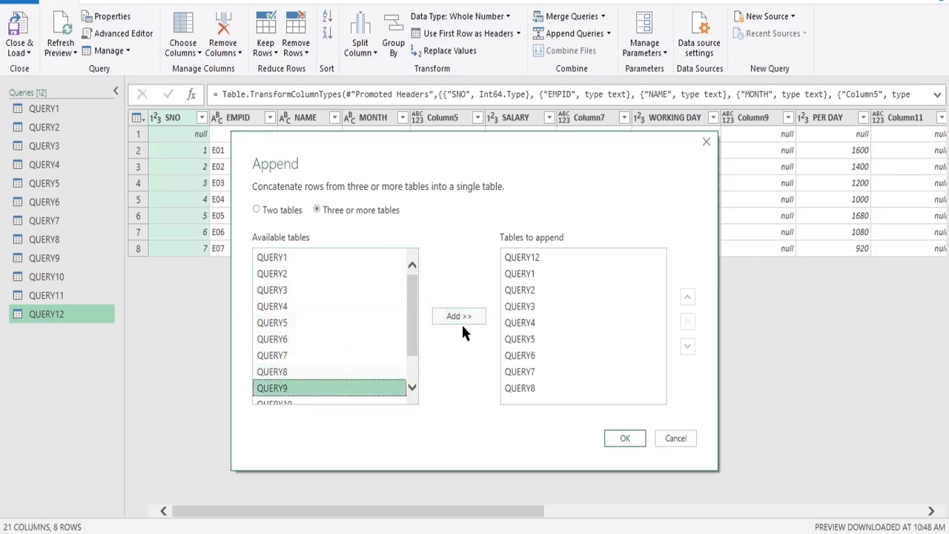
click(469, 319)
Step: Add QUERY10 and QUERY11 to the tables to append
click(412, 386)
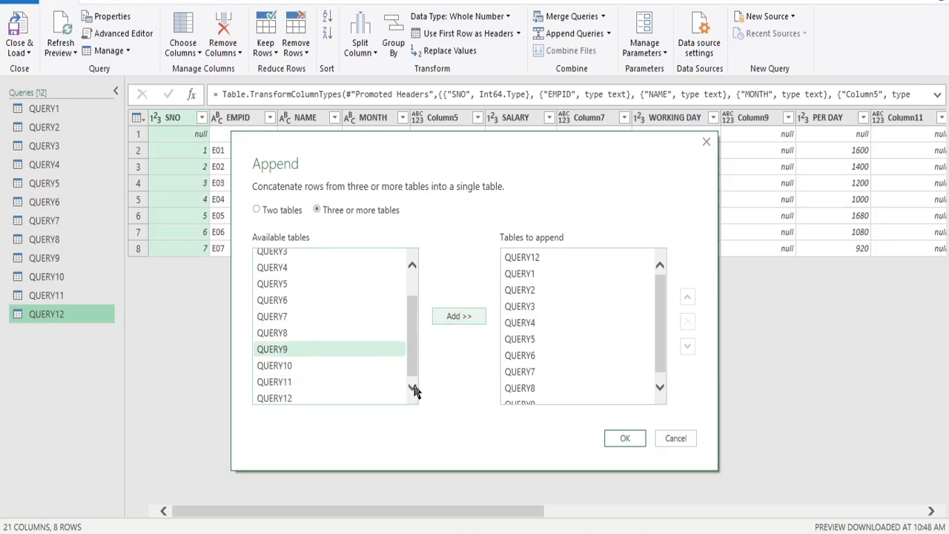
click(278, 367)
click(461, 317)
click(275, 382)
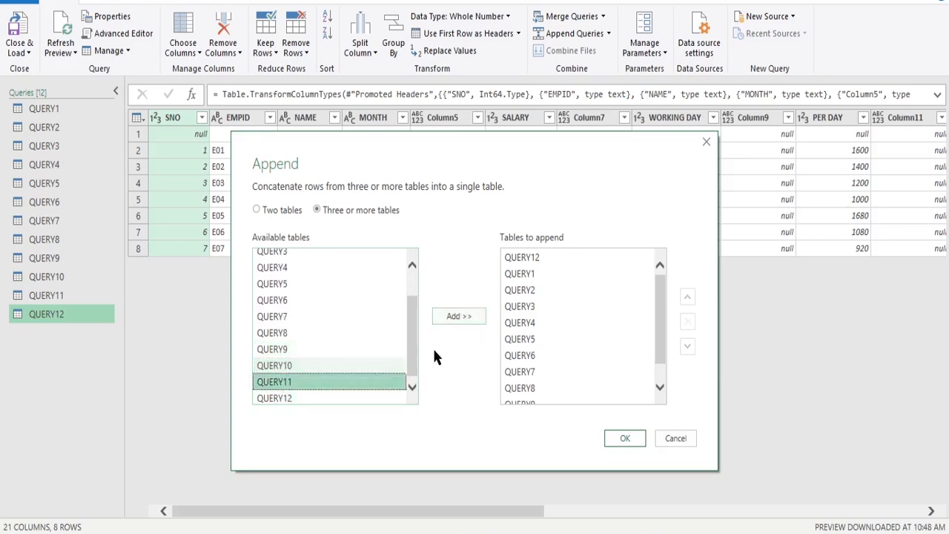
click(460, 316)
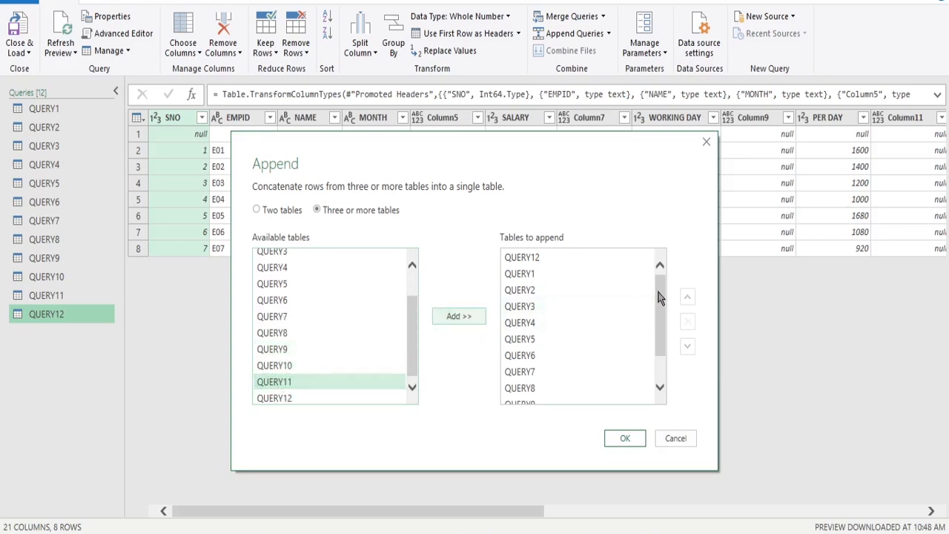
Step: Append QUERY12 and QUERY1 through QUERY11 into one new query and use its first row as headers
drag(660, 296, 686, 416)
drag(664, 280, 660, 267)
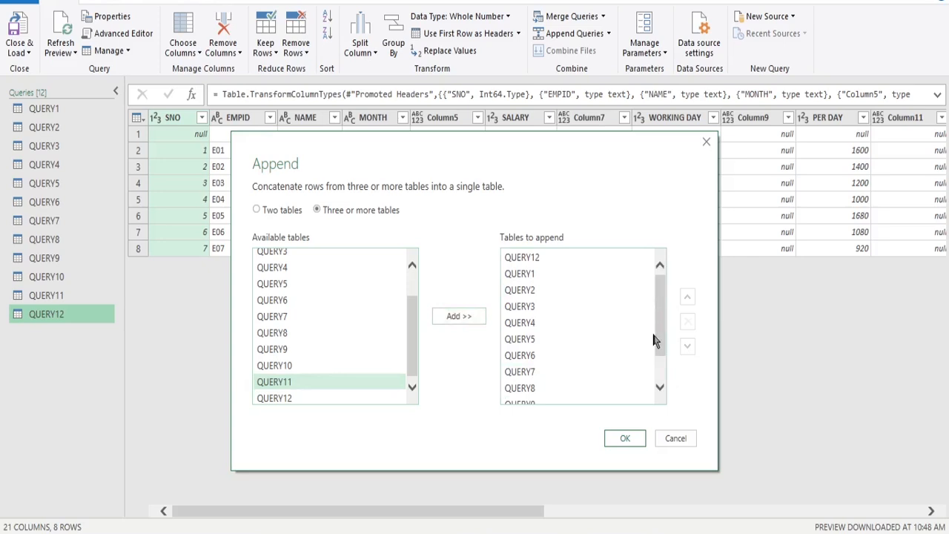
click(625, 439)
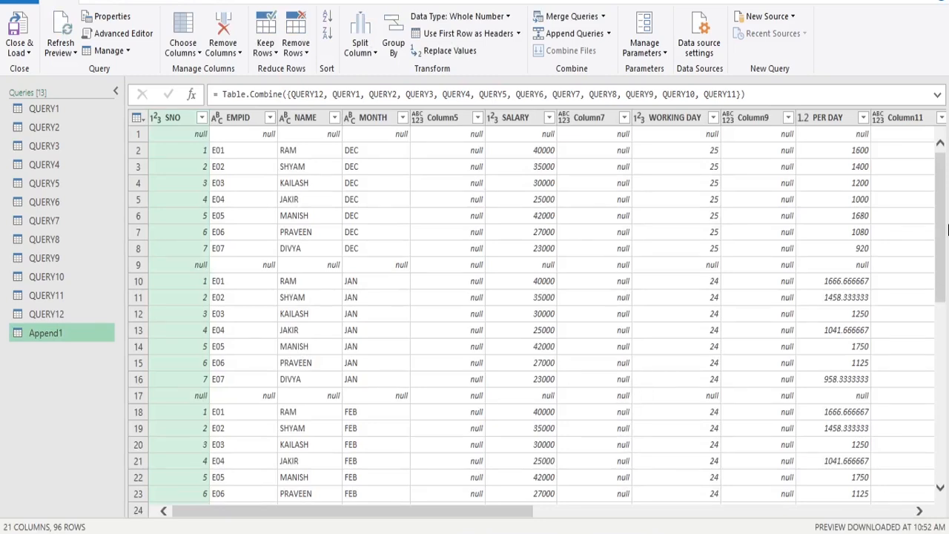
drag(946, 207, 941, 127)
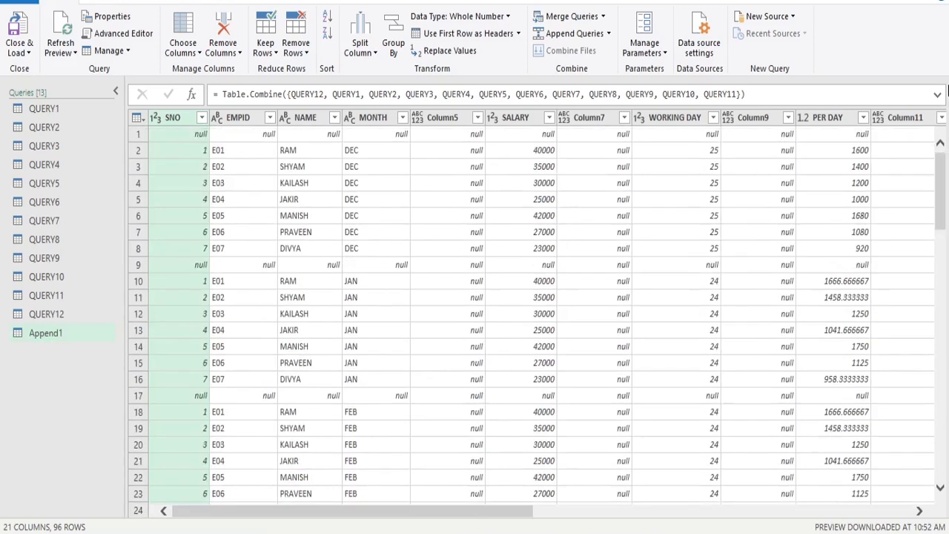
click(474, 34)
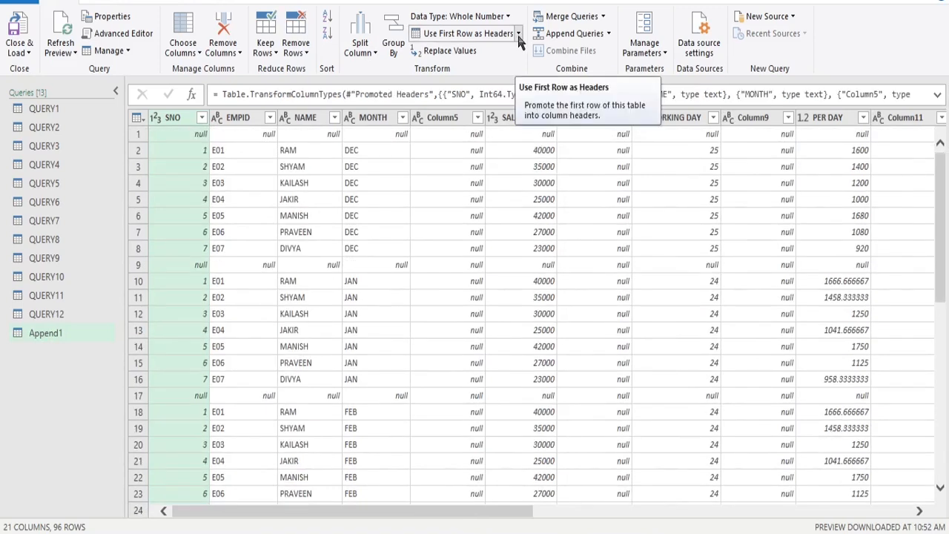
Step: Remove the empty columns Column5, Column7, Column9, Column11, Column13, Column15, Column17, Column19 and Column21 from the appended query
click(459, 117)
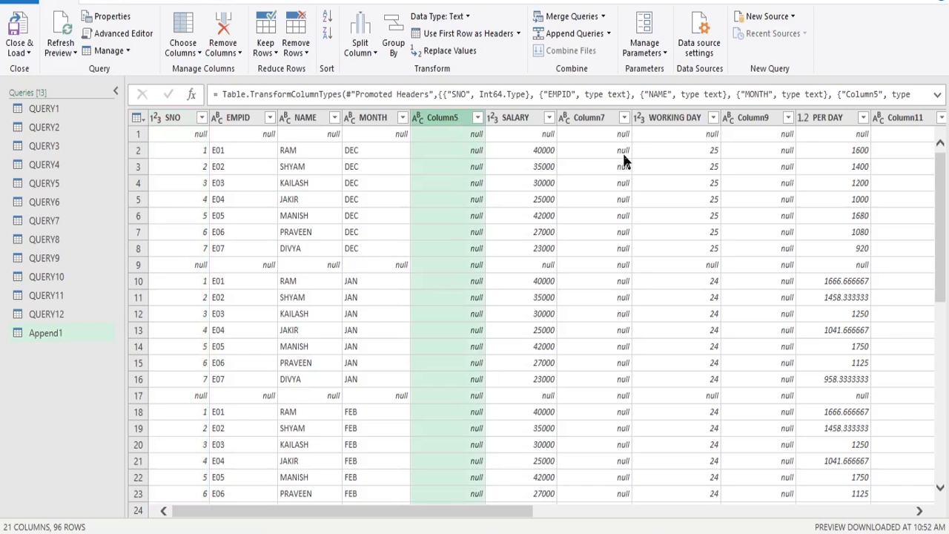
ctrl+click(592, 121)
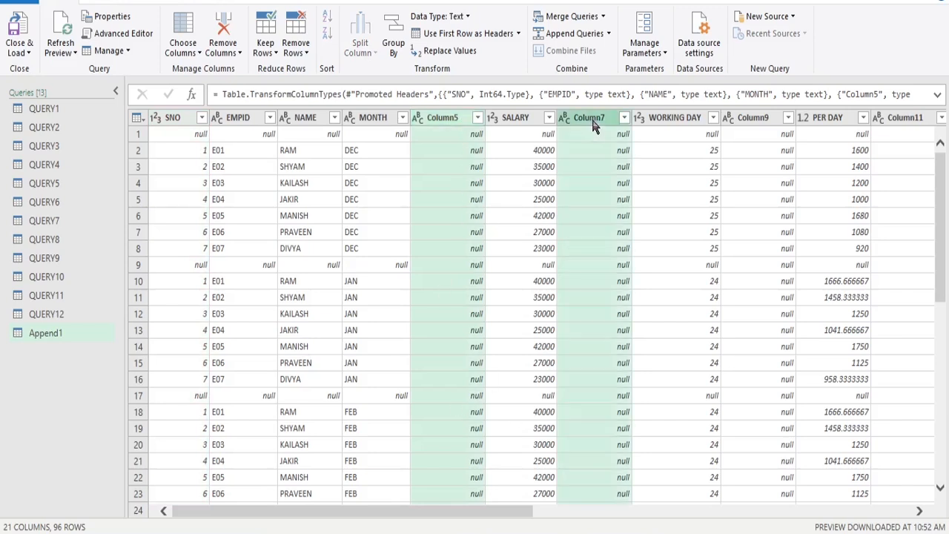
ctrl+click(769, 120)
ctrl+click(906, 120)
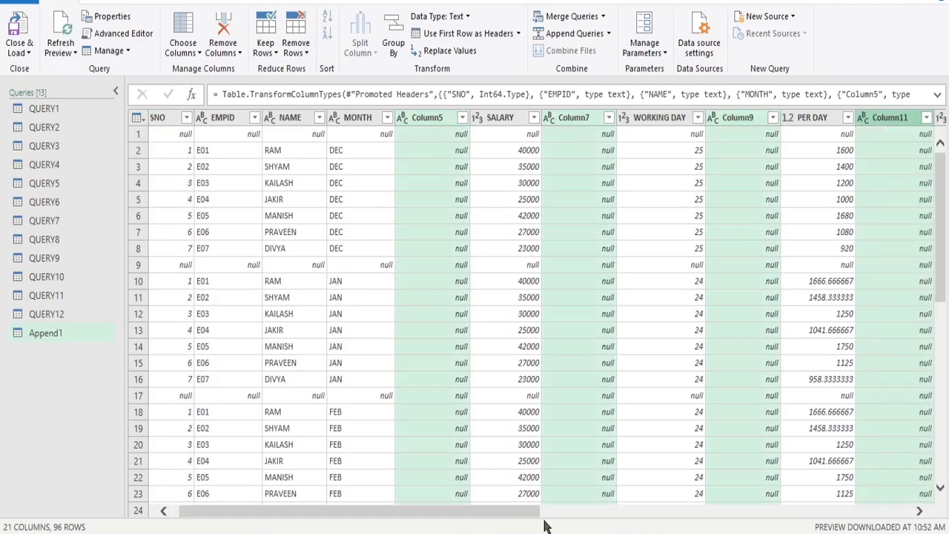
drag(511, 515, 688, 526)
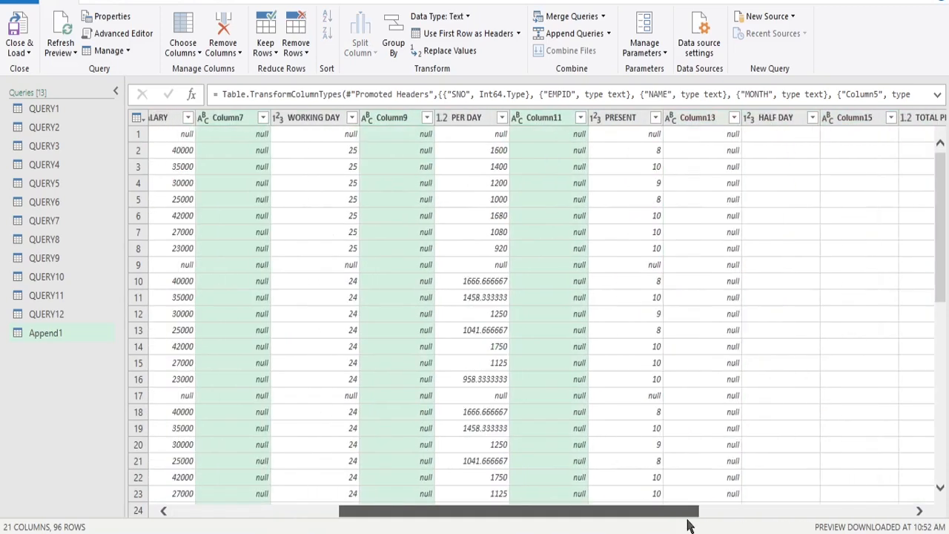
ctrl+click(678, 119)
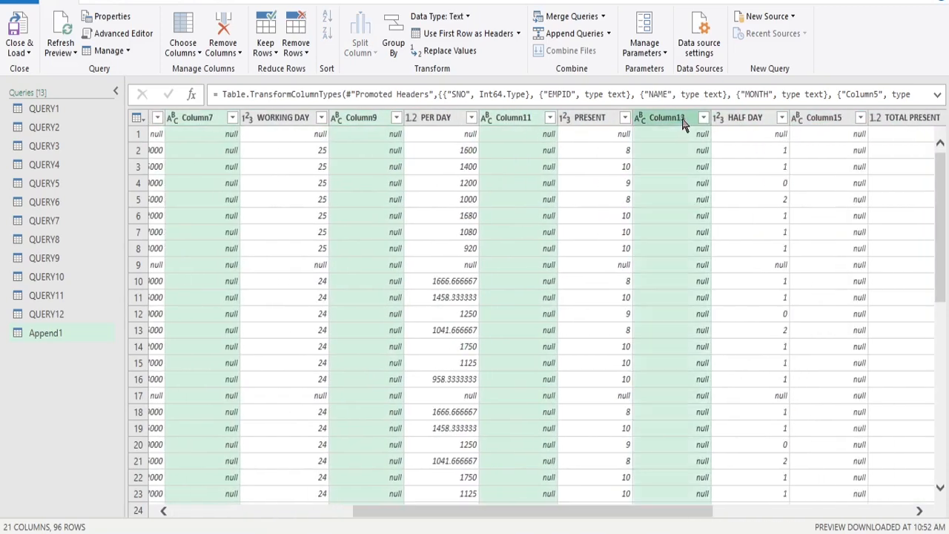
ctrl+click(849, 122)
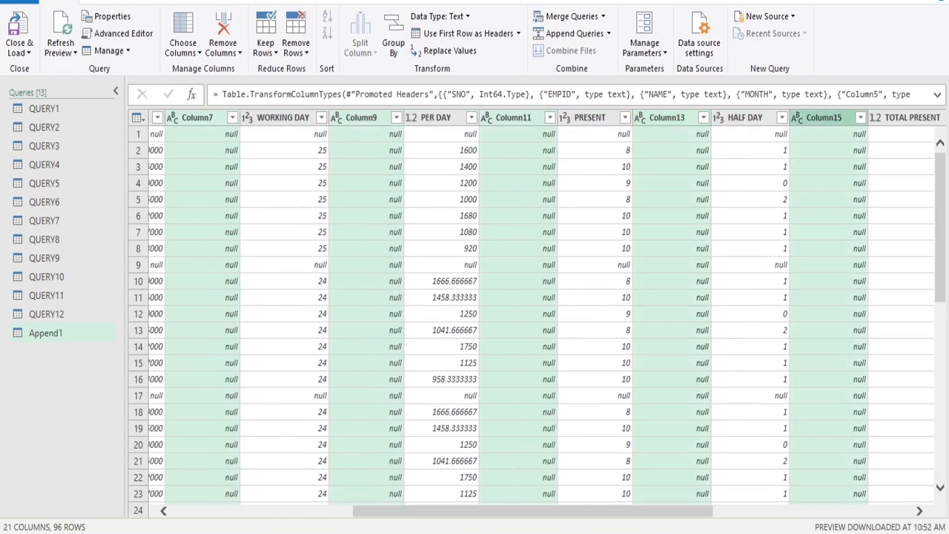
drag(653, 516, 842, 521)
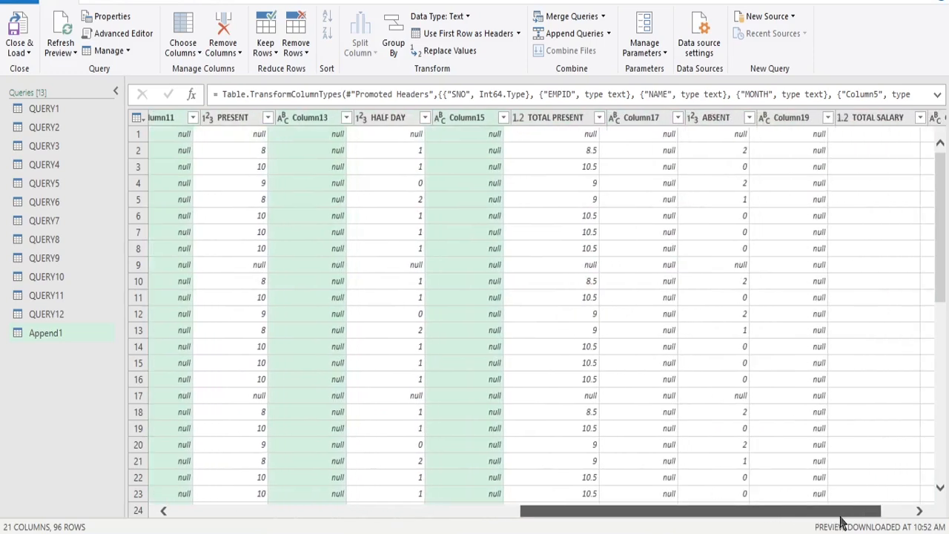
ctrl+click(615, 119)
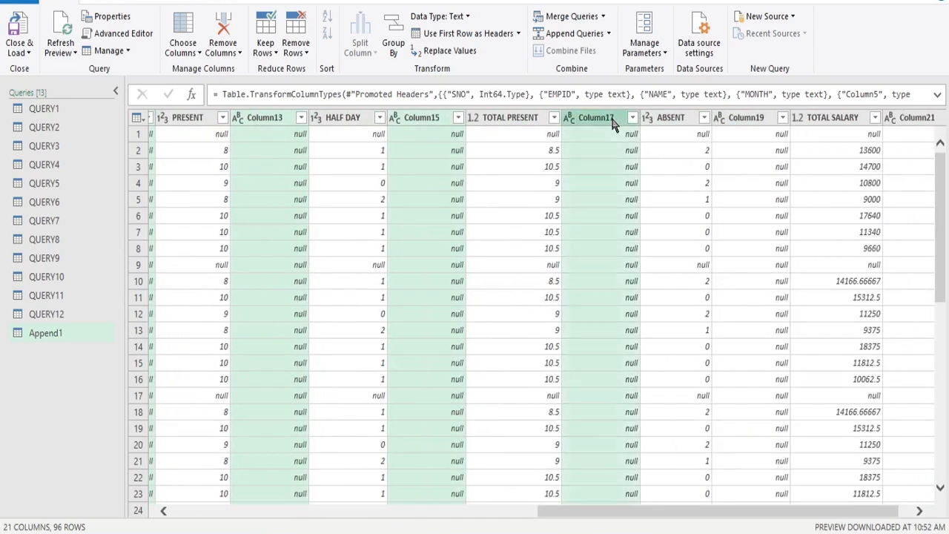
ctrl+click(760, 122)
scroll(782, 523, right, 1)
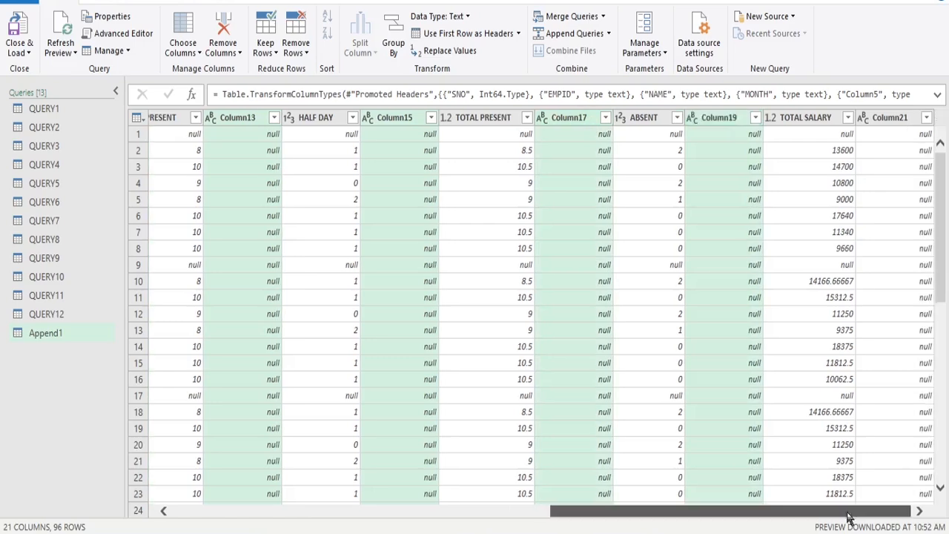
ctrl+click(901, 123)
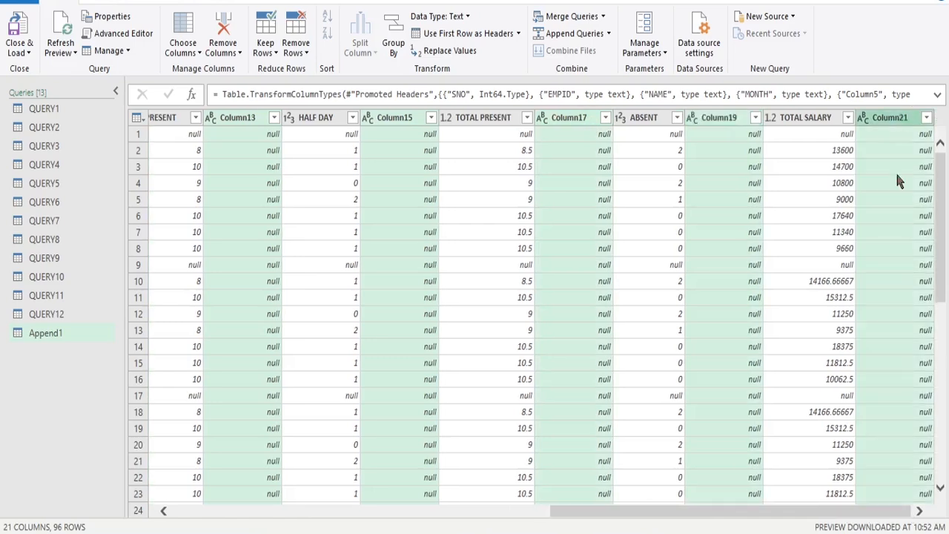
drag(676, 517, 298, 517)
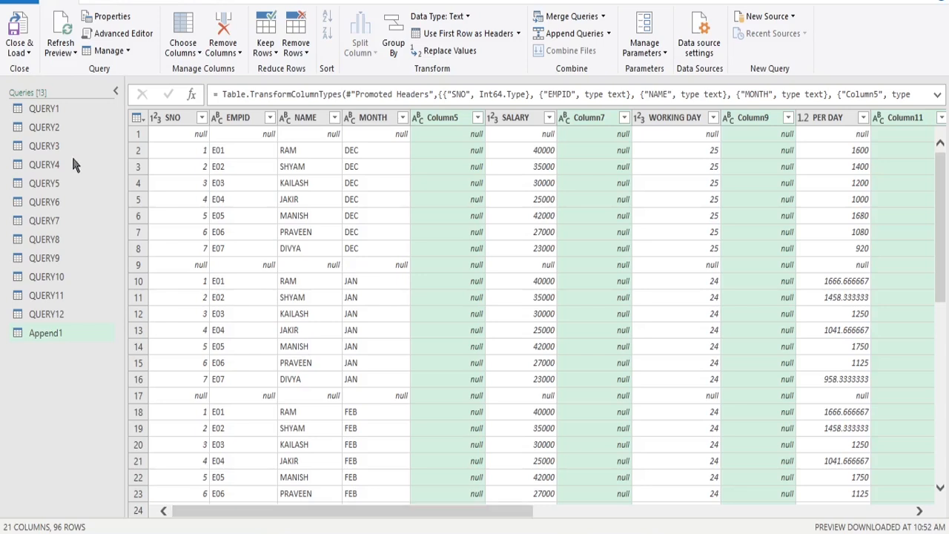
right_click(450, 122)
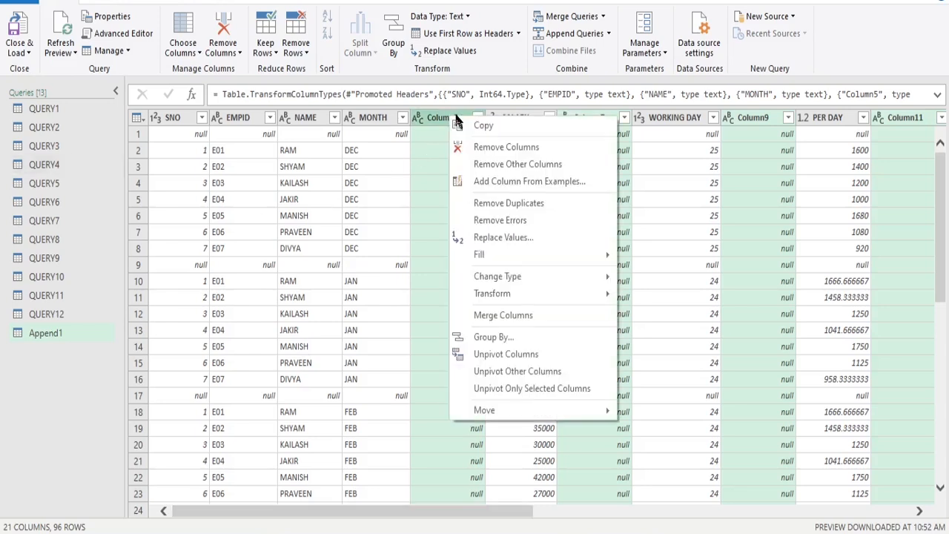
click(505, 147)
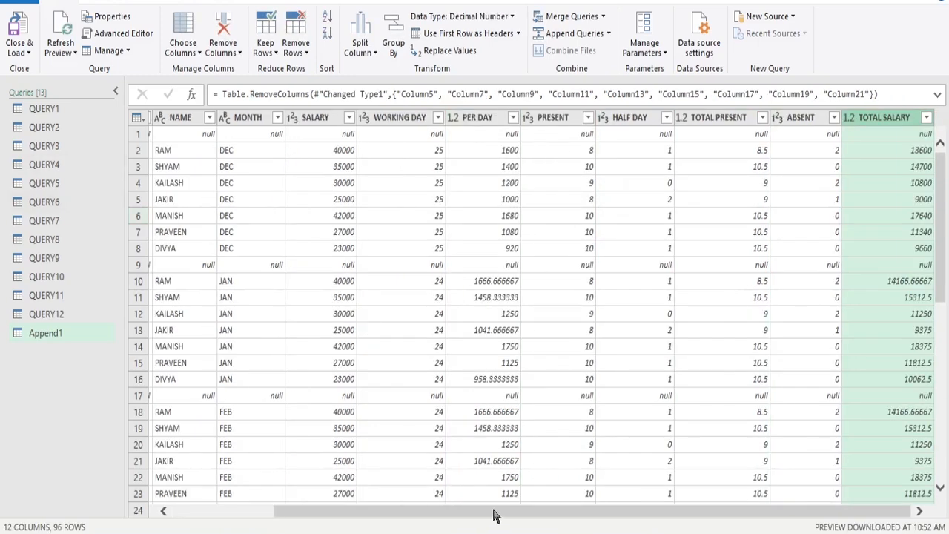
Step: Close the query editor, load the appended query into the workbook, and dismiss the list of queries and connections
drag(495, 517, 393, 517)
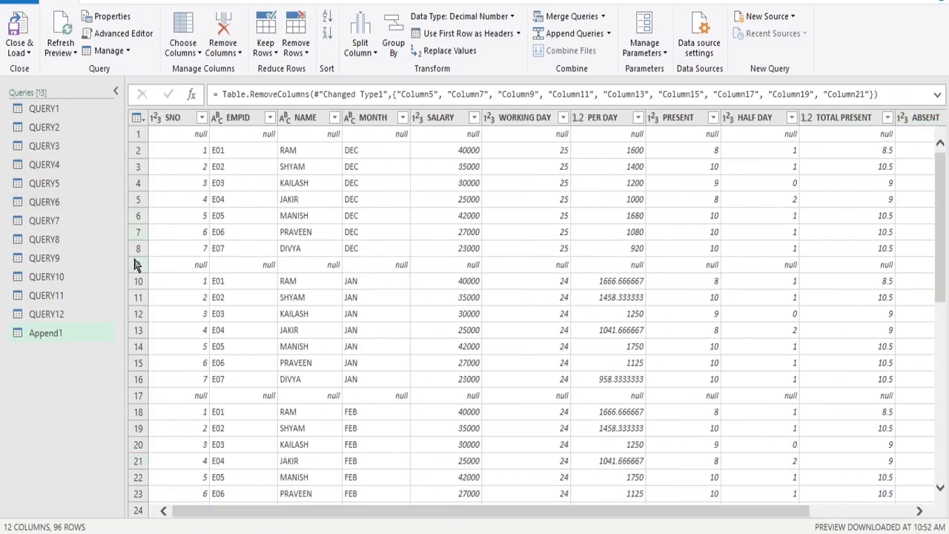
scroll(610, 440, down, 7)
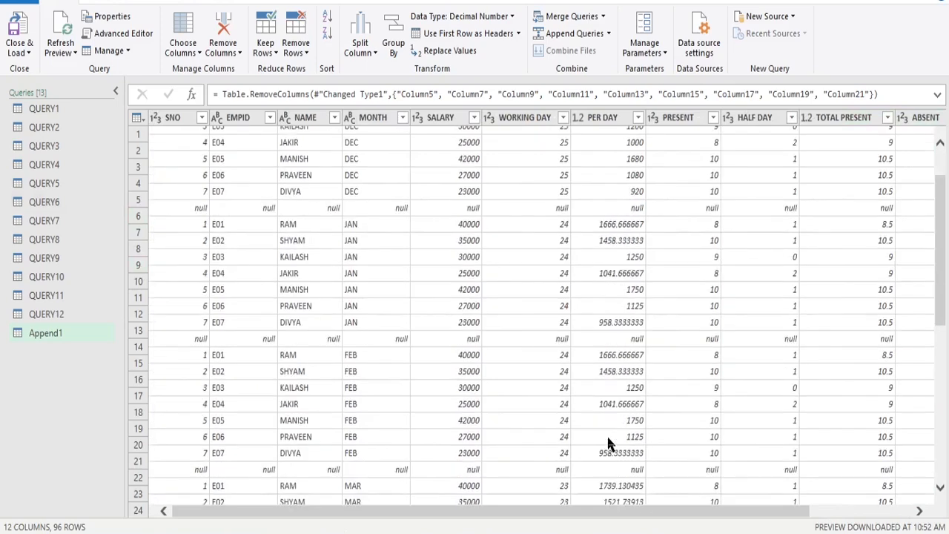
scroll(486, 438, down, 2)
scroll(483, 465, up, 9)
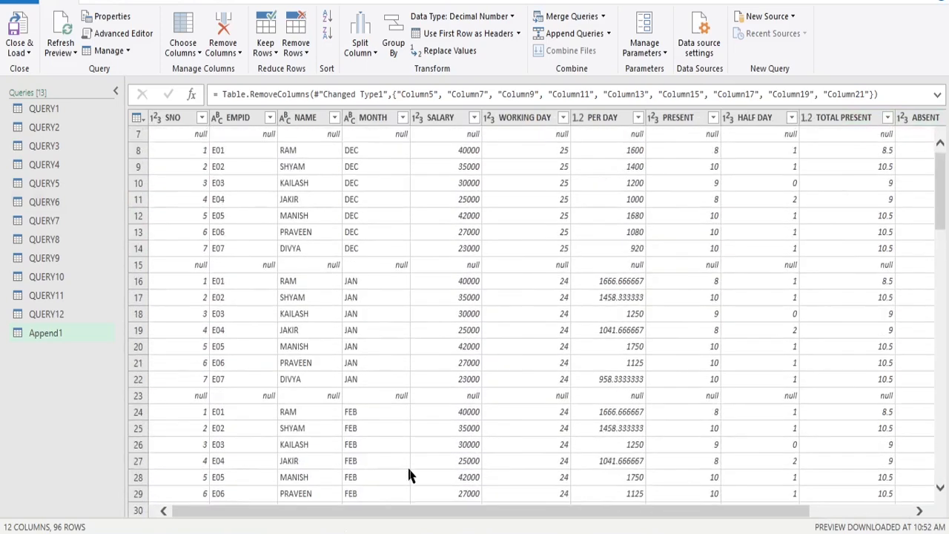
click(29, 56)
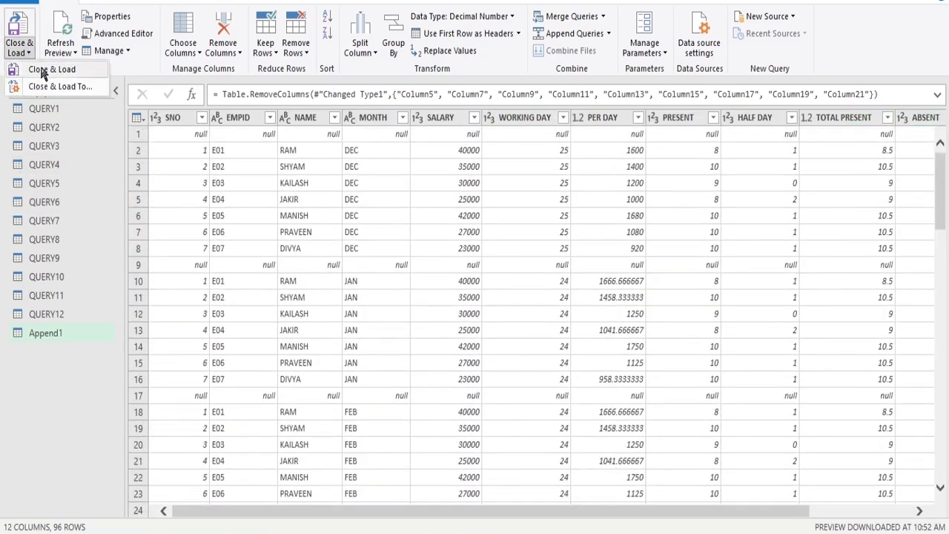
click(42, 72)
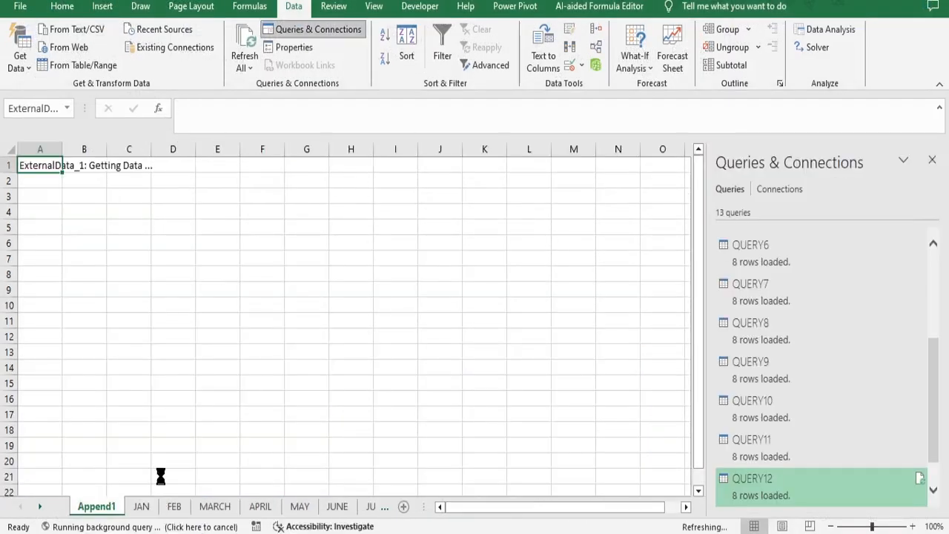
click(933, 162)
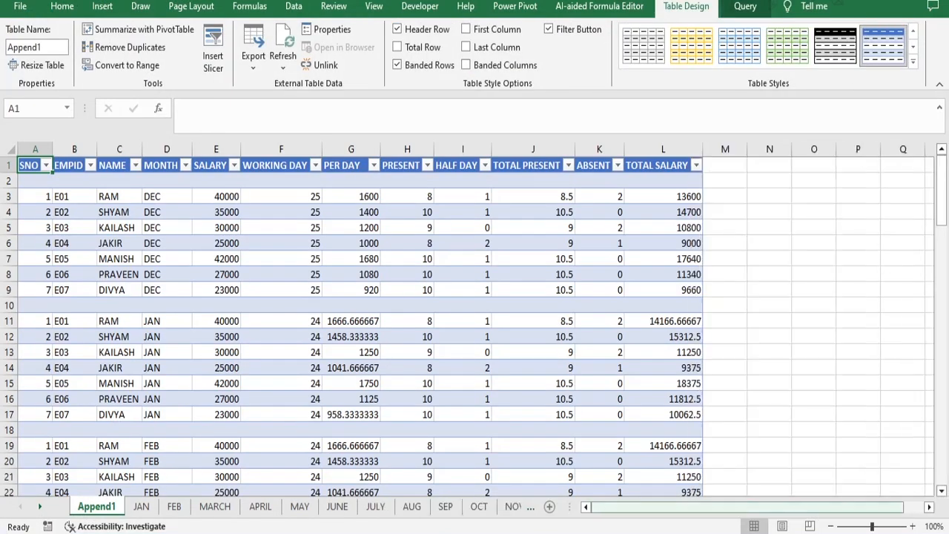
Step: Format the PER DAY column as Number with no decimal places and red negative numbers without a minus sign
scroll(328, 346, down, 15)
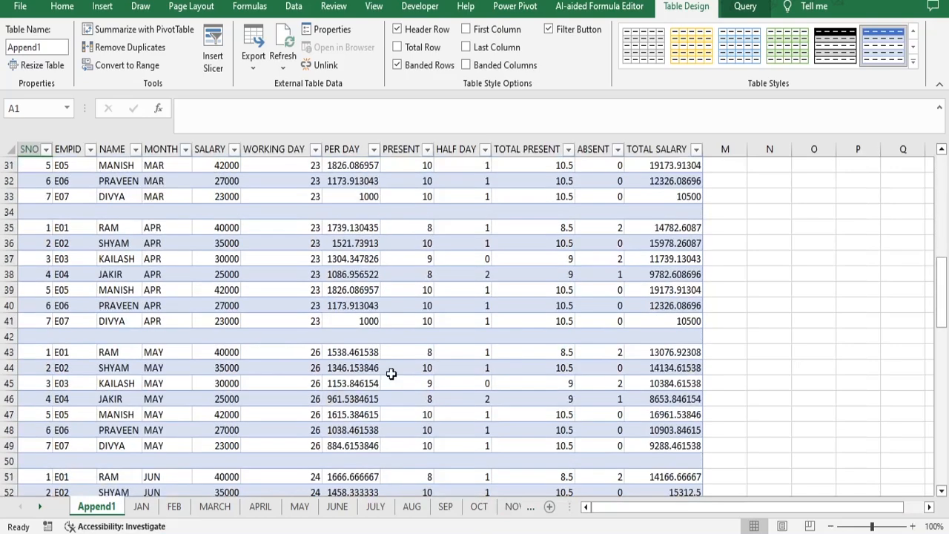
scroll(400, 384, down, 5)
scroll(405, 387, up, 20)
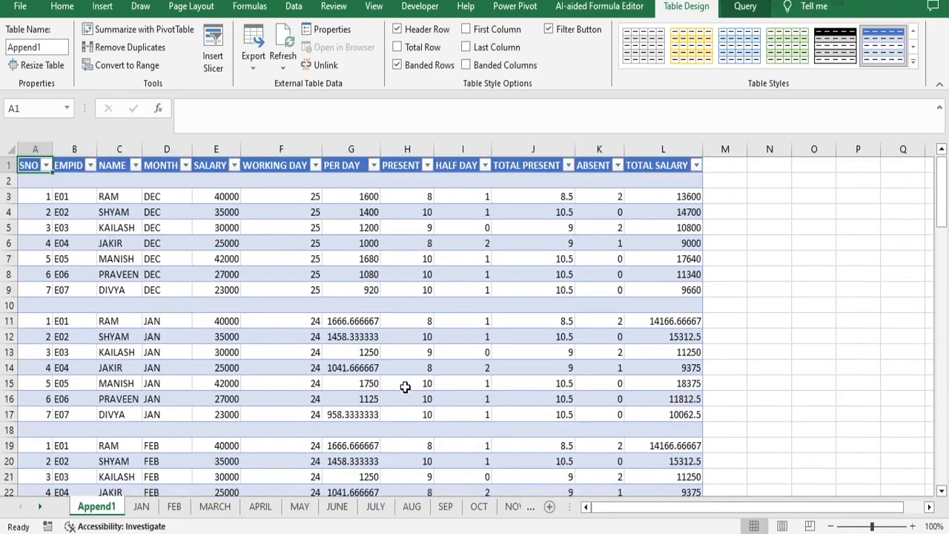
click(354, 147)
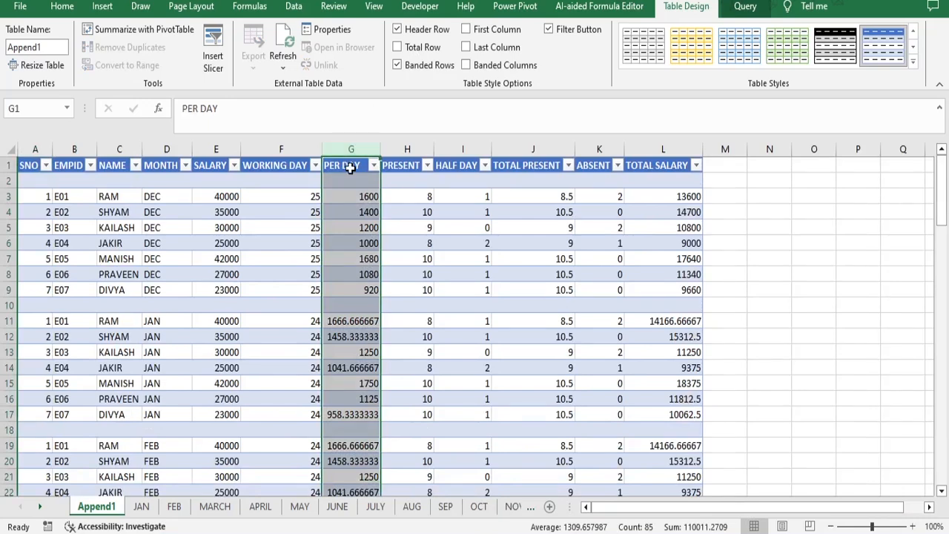
right_click(351, 168)
click(413, 363)
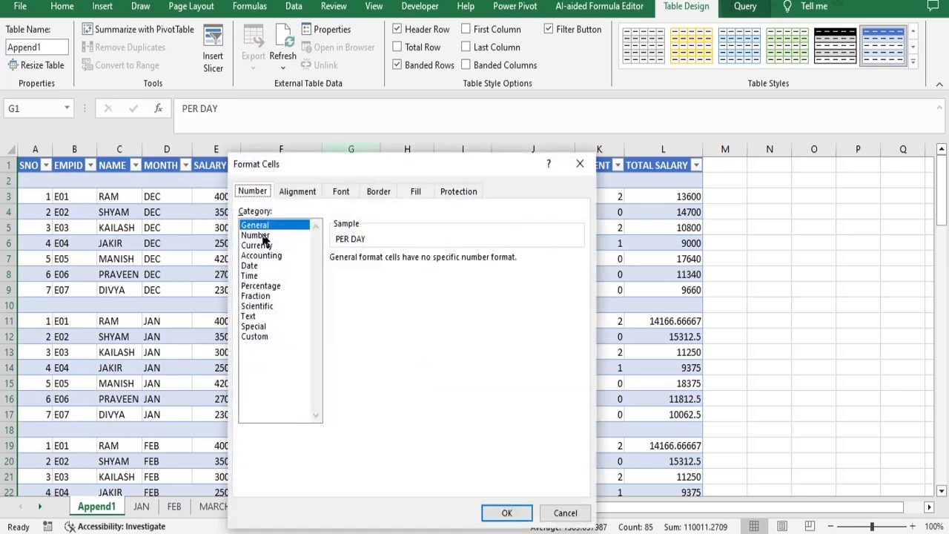
click(261, 235)
click(355, 318)
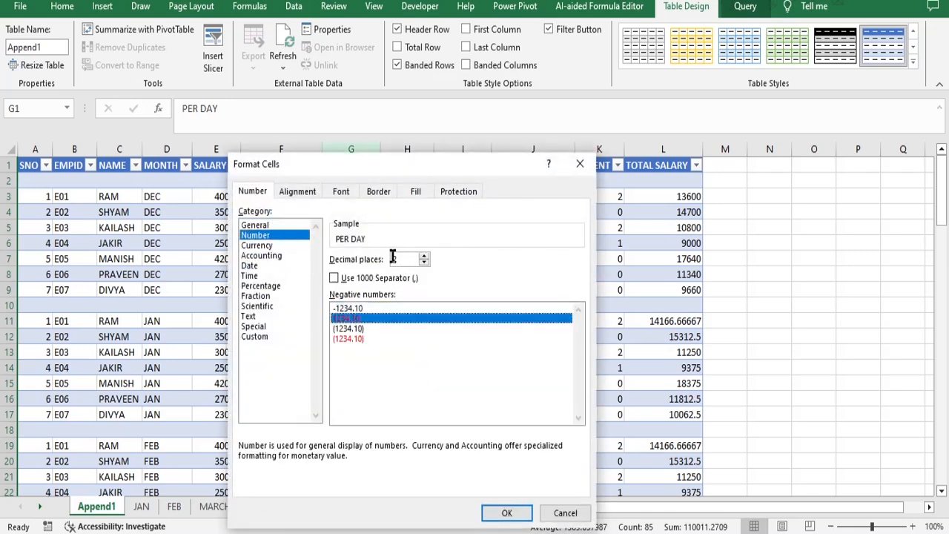
click(415, 259)
key(BackSpace)
click(508, 512)
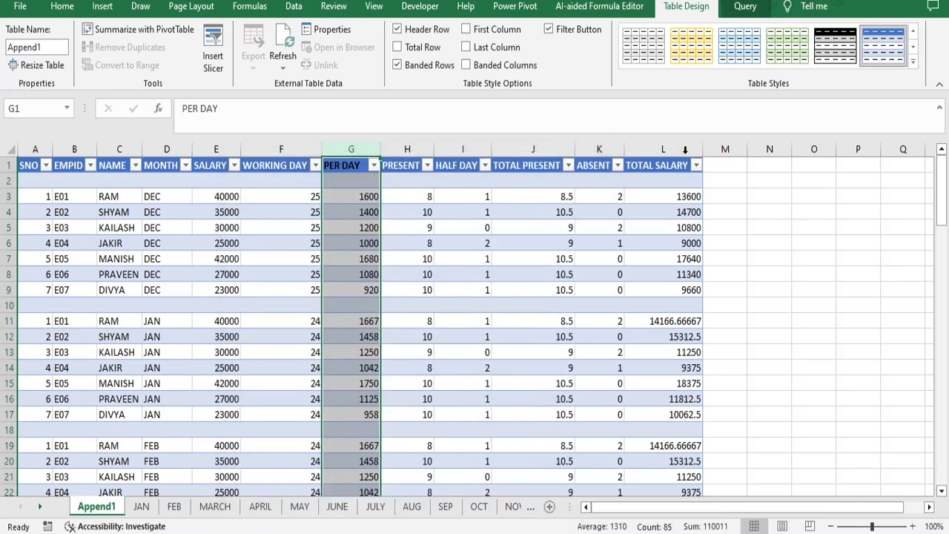
Step: Format the TOTAL SALARY column as Number with 0 decimal places and red negative numbers without a minus sign
click(685, 152)
right_click(685, 153)
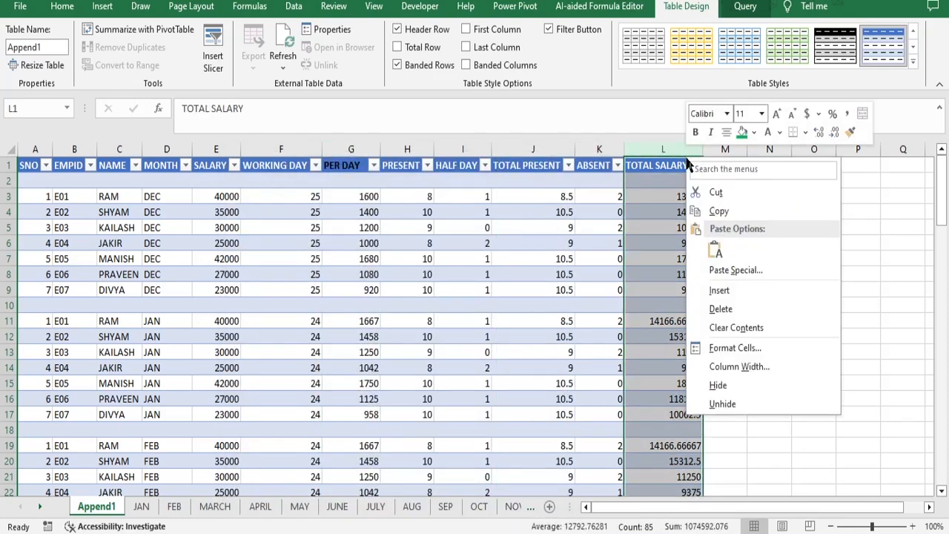
click(731, 347)
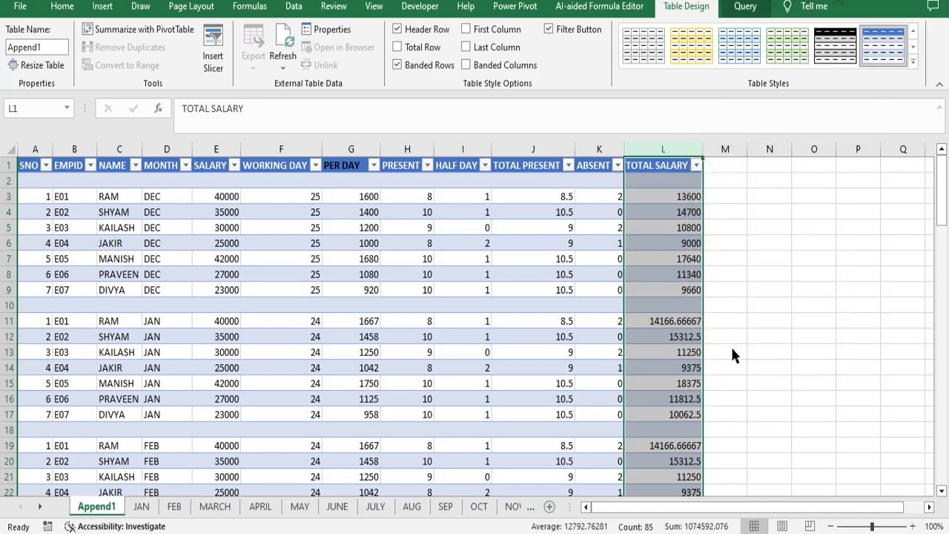
click(573, 231)
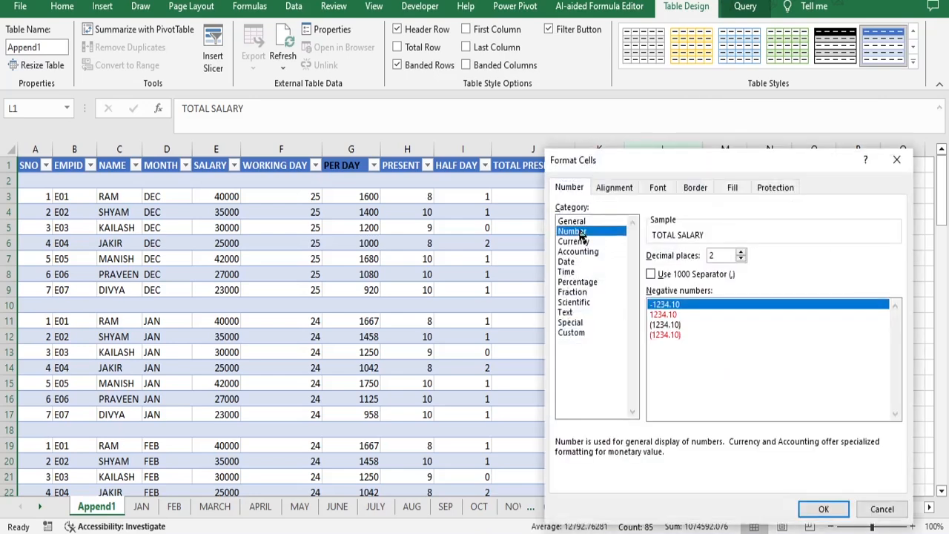
click(672, 315)
double_click(718, 253)
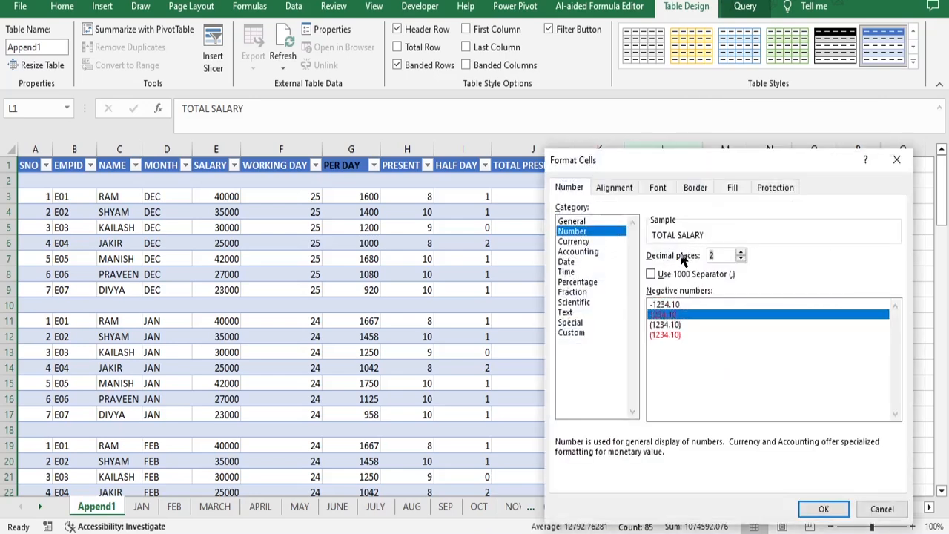
text(0)
click(846, 507)
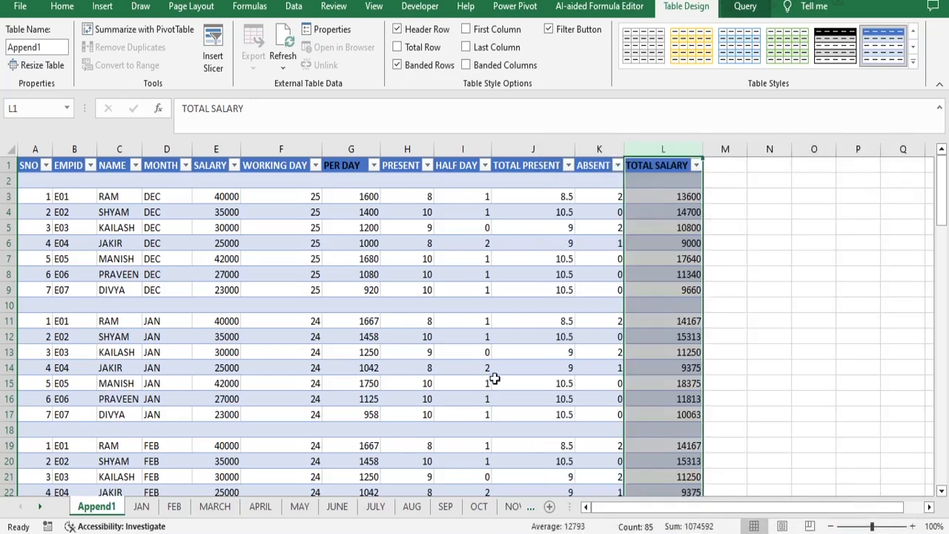
drag(688, 508, 58, 361)
scroll(371, 395, down, 3)
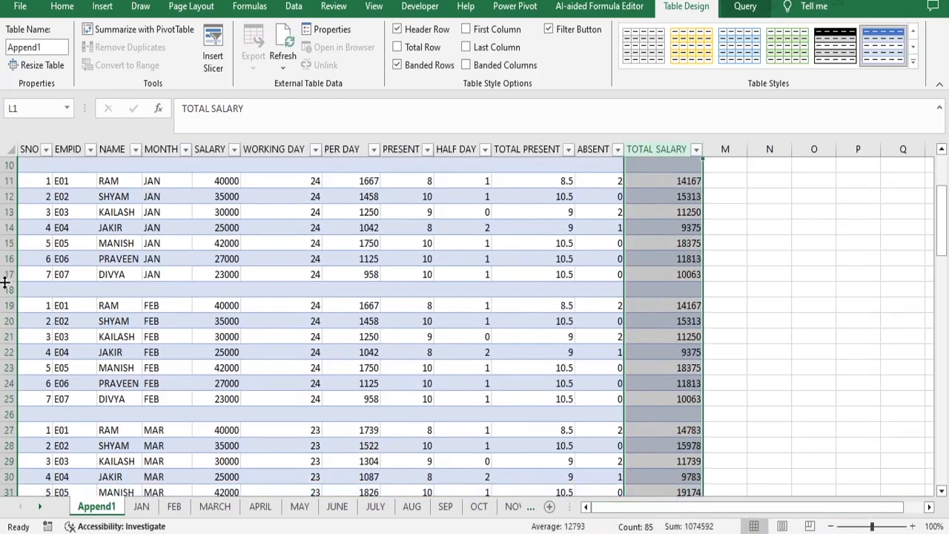
Step: Review the monthly rows of the combined table and move the Append1 sheet to directly after the DEC sheet
scroll(212, 396, down, 10)
scroll(541, 392, down, 6)
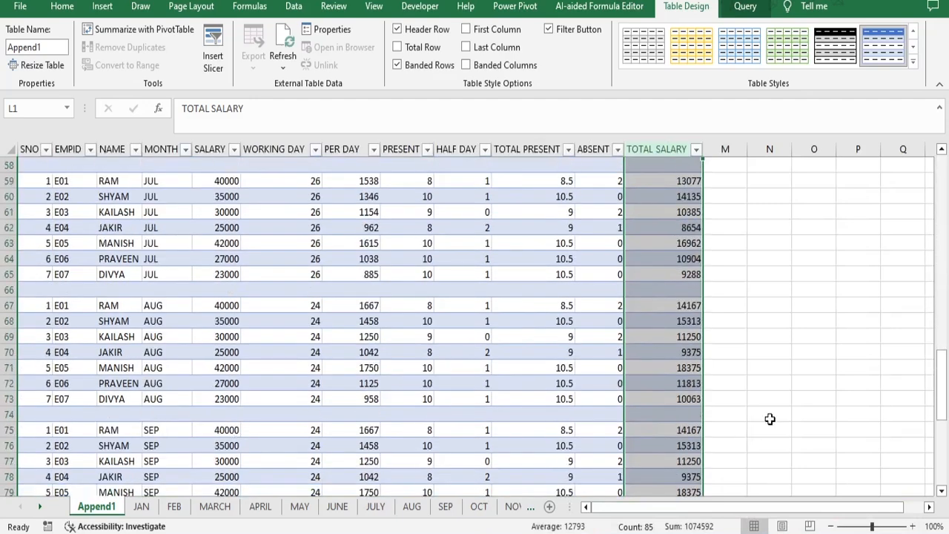
scroll(770, 419, down, 4)
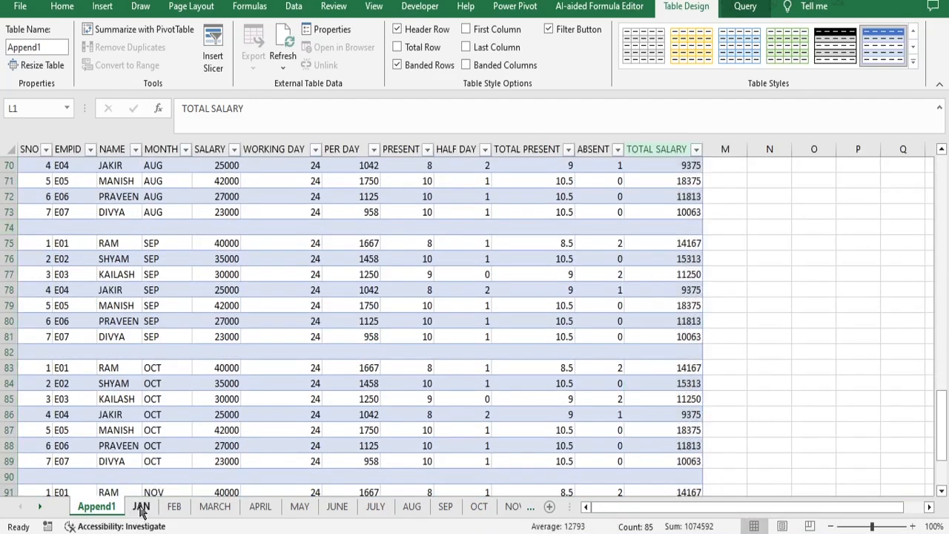
click(141, 507)
click(103, 509)
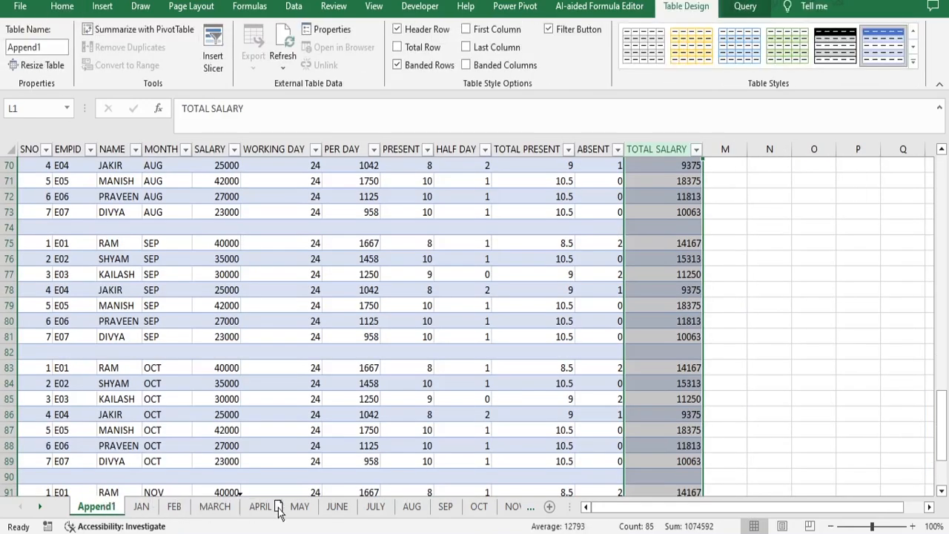
click(529, 508)
drag(509, 511, 482, 508)
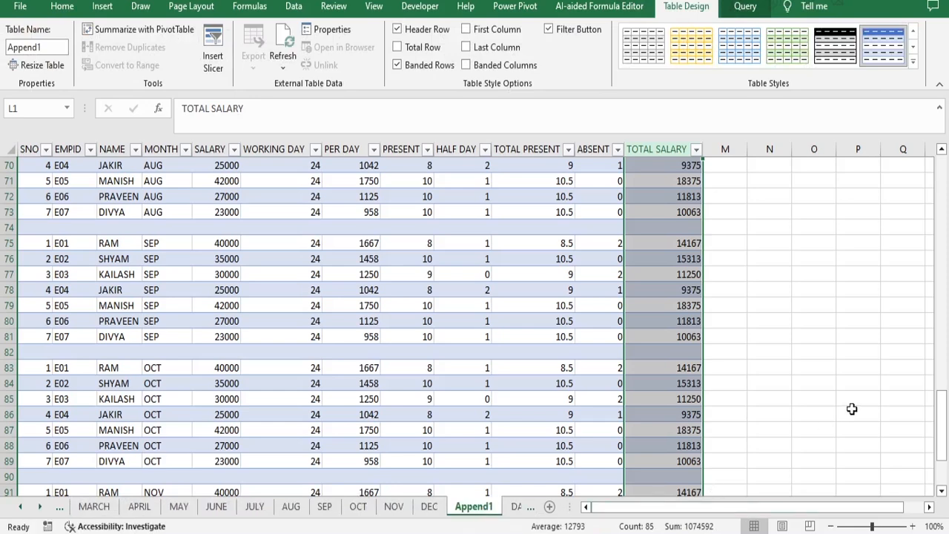
click(846, 367)
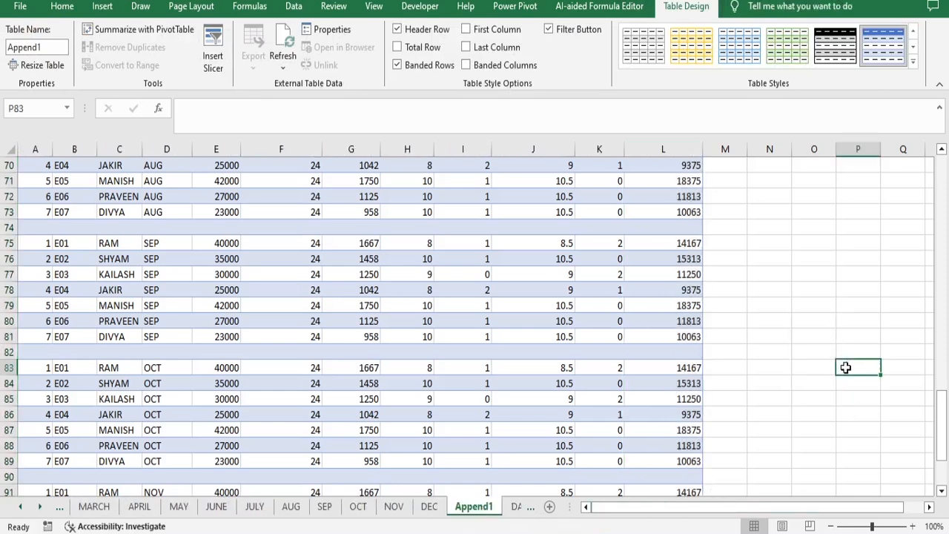
Step: Select the whole combined salary table from its header row to the last NOV row and rename the table DATA
scroll(945, 244, up, 10)
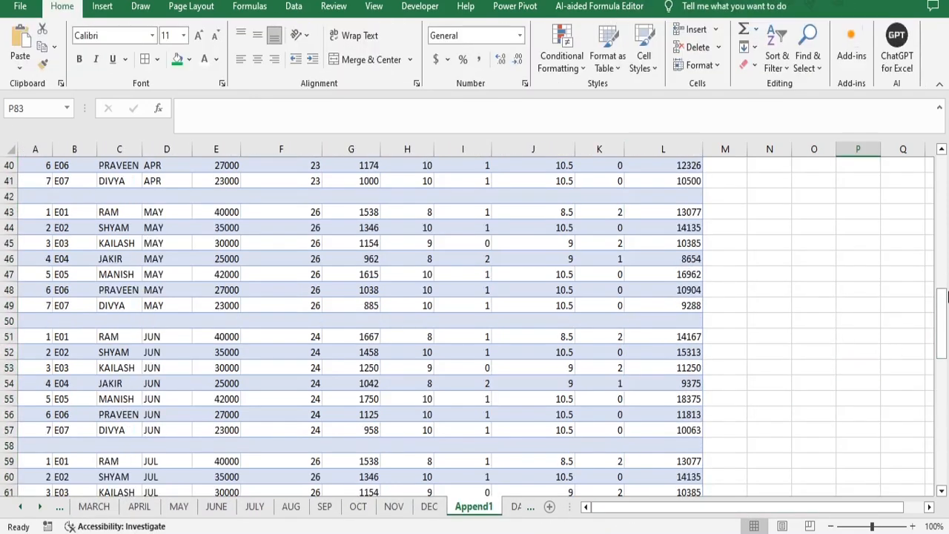
drag(943, 297, 943, 167)
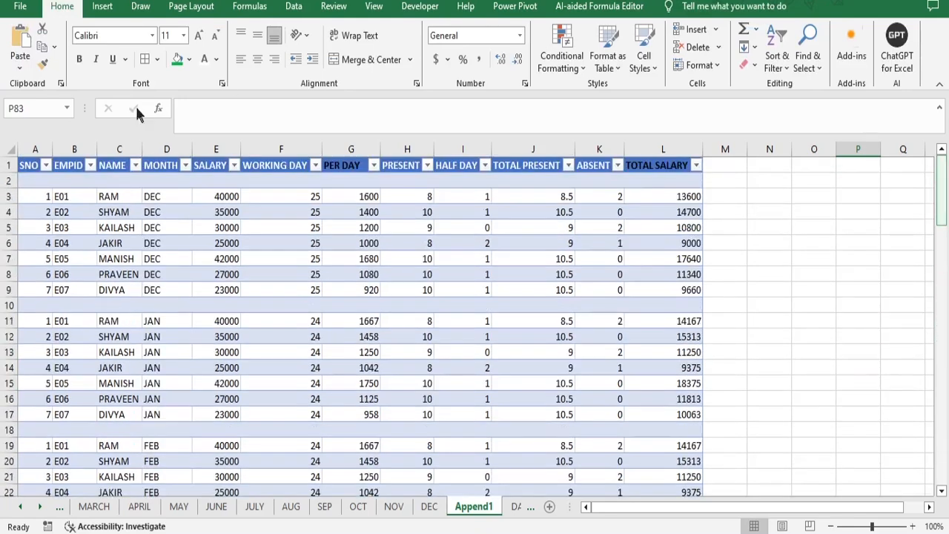
drag(29, 166, 675, 441)
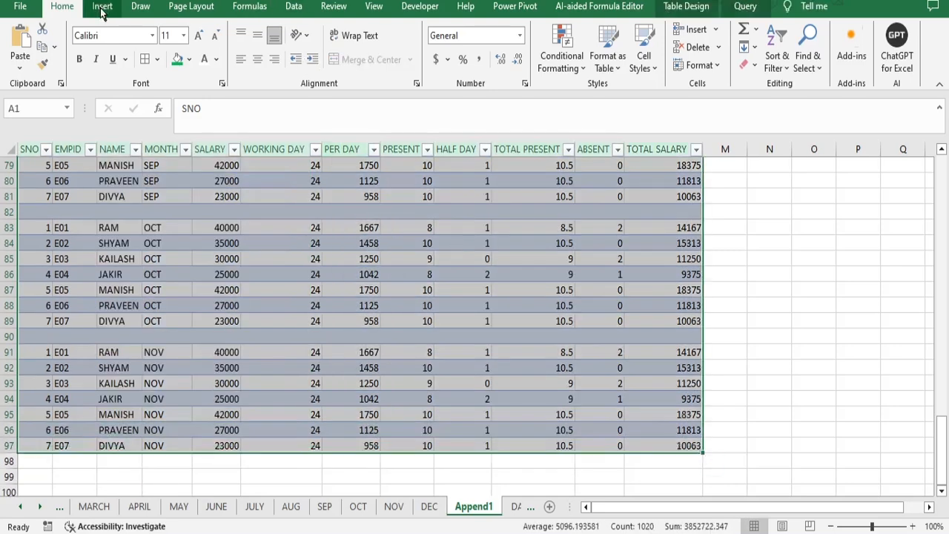
click(686, 6)
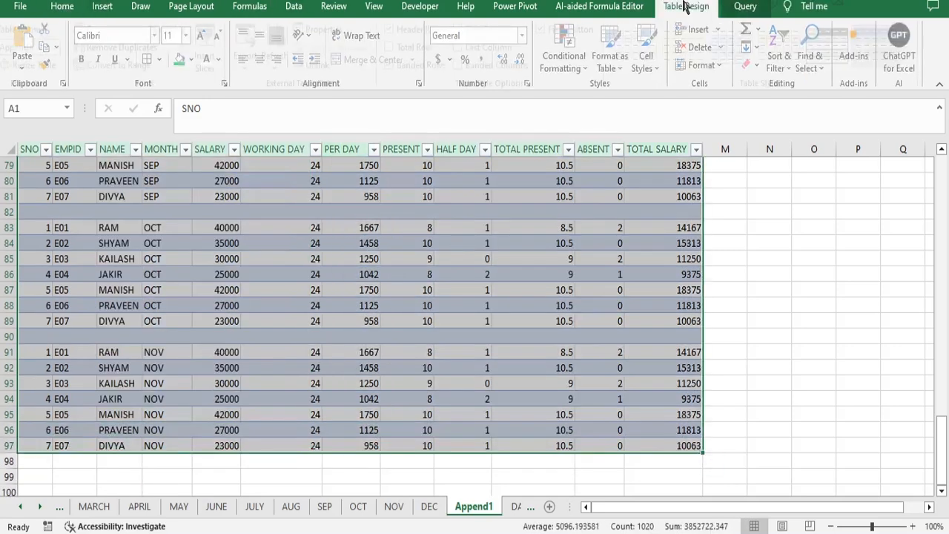
click(48, 47)
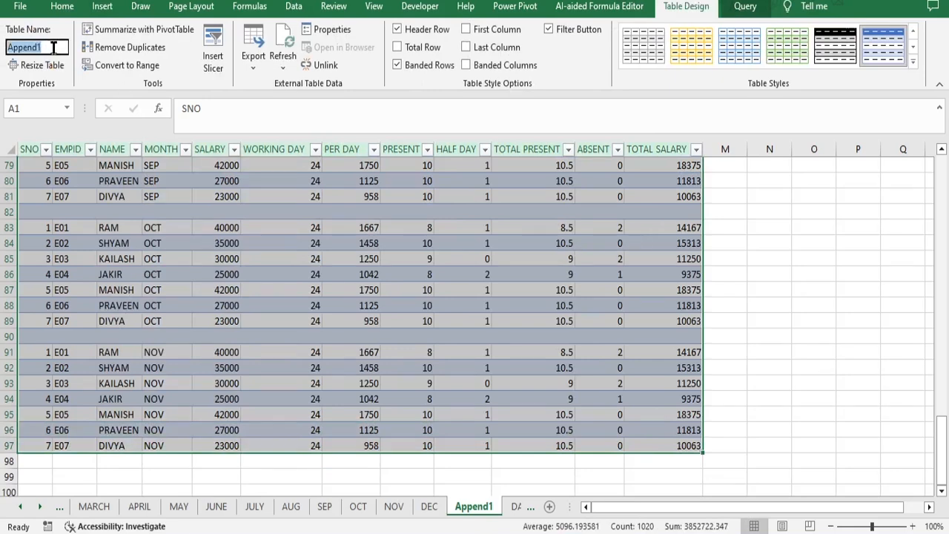
text(DATA)
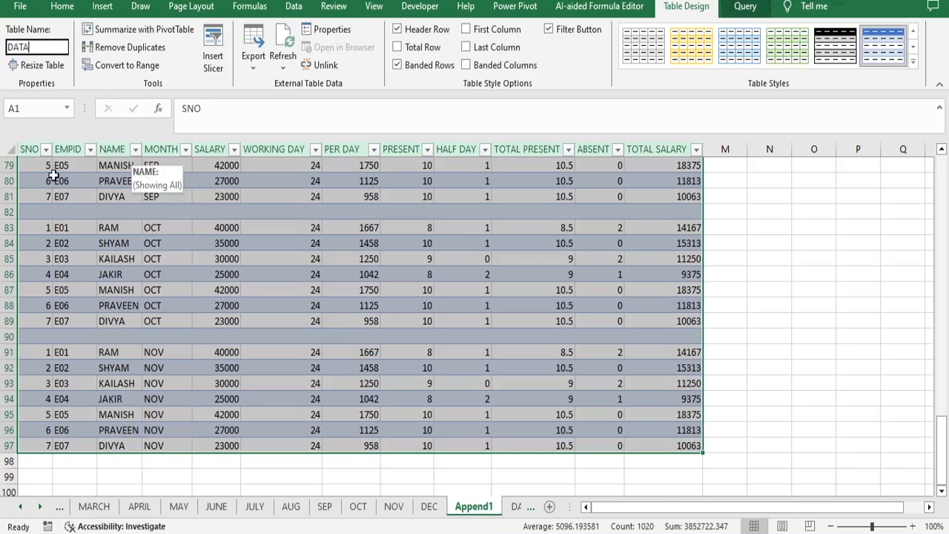
click(778, 338)
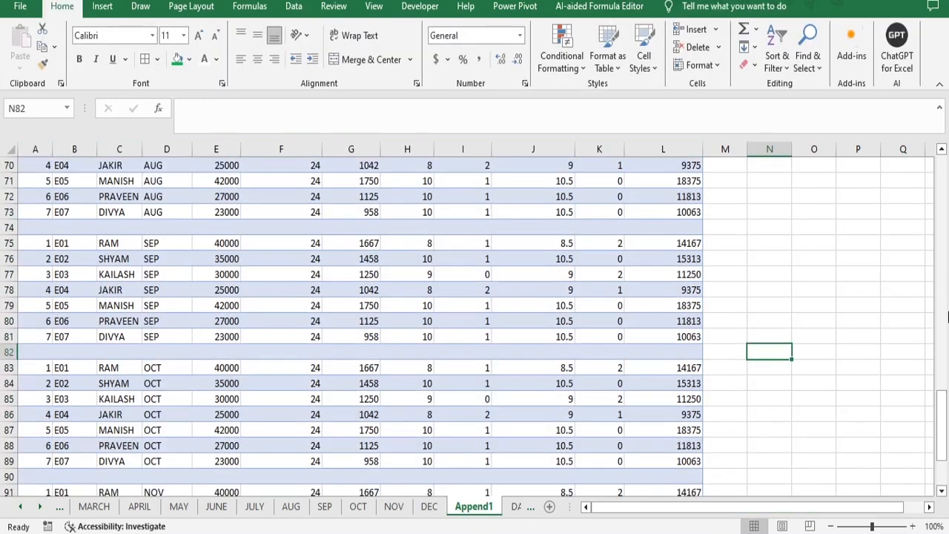
Step: Insert a PivotTable based on the DATA table on a new worksheet
drag(945, 421, 945, 224)
drag(945, 309, 945, 145)
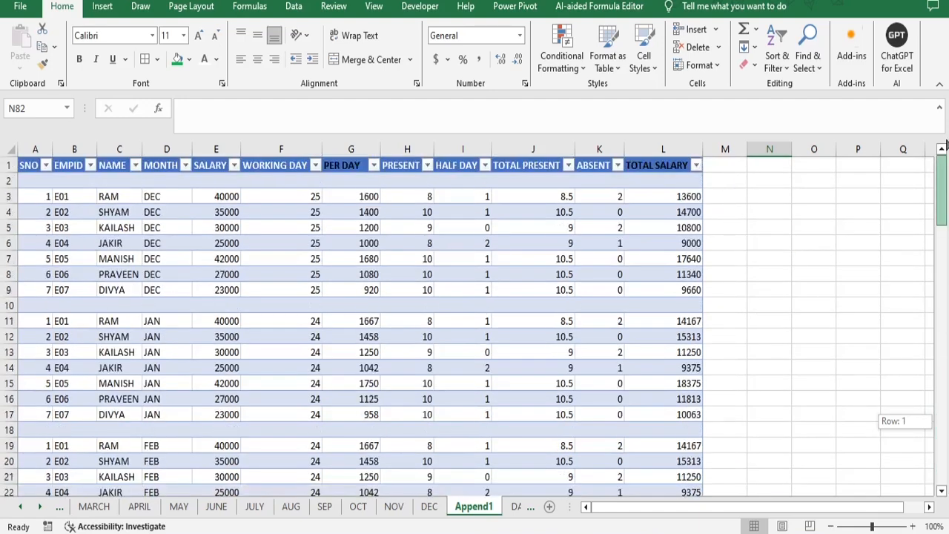
drag(946, 95, 946, 97)
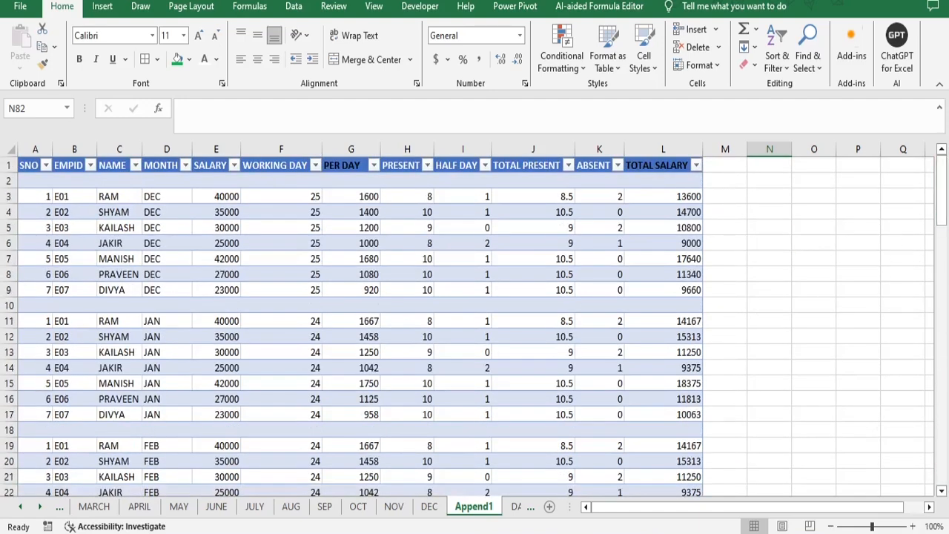
scroll(940, 133, down, 20)
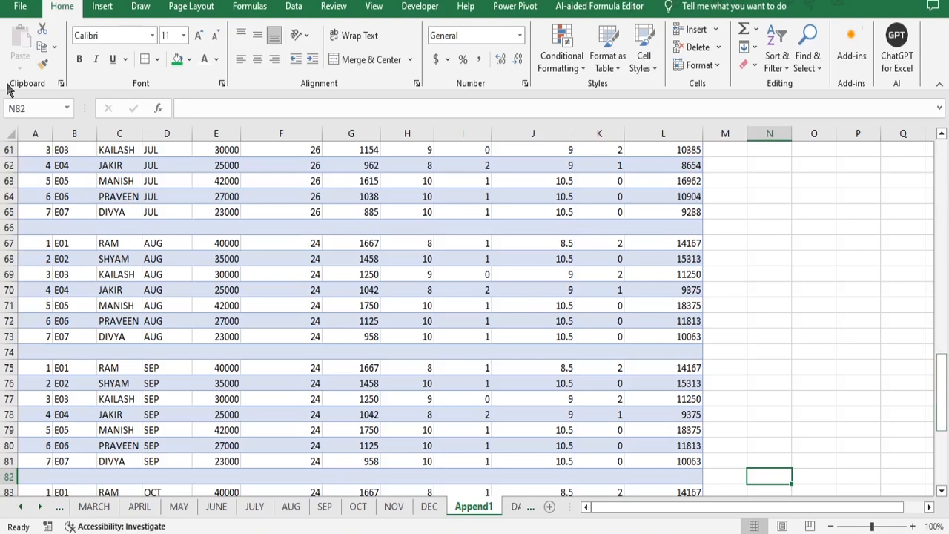
click(100, 7)
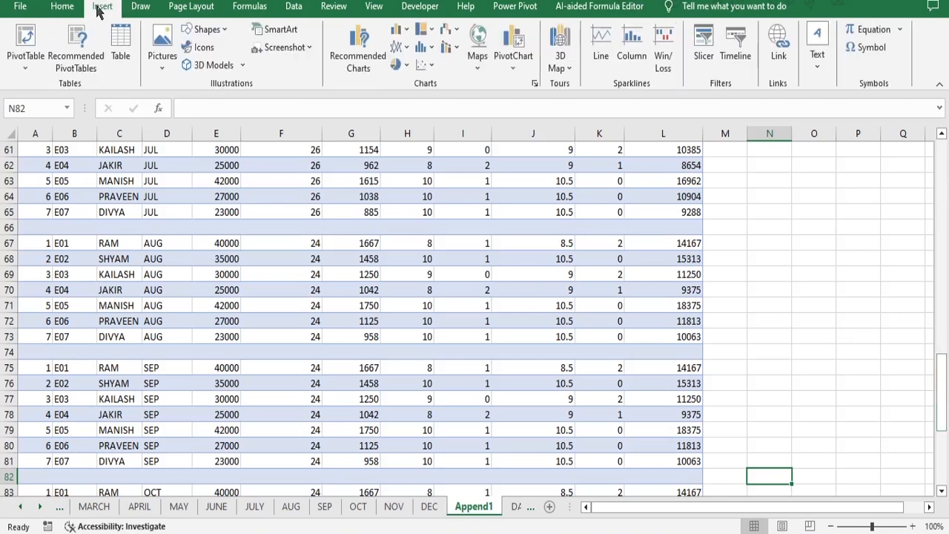
click(25, 64)
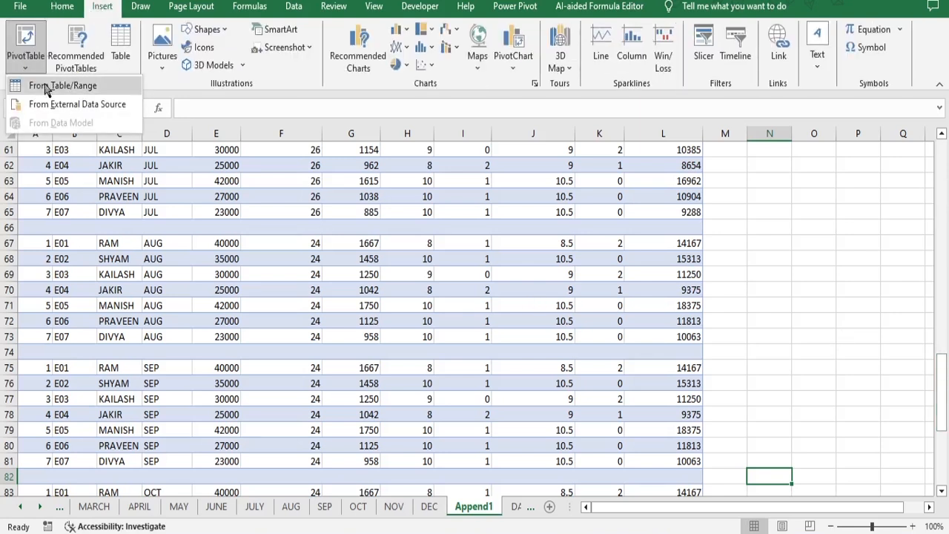
click(44, 86)
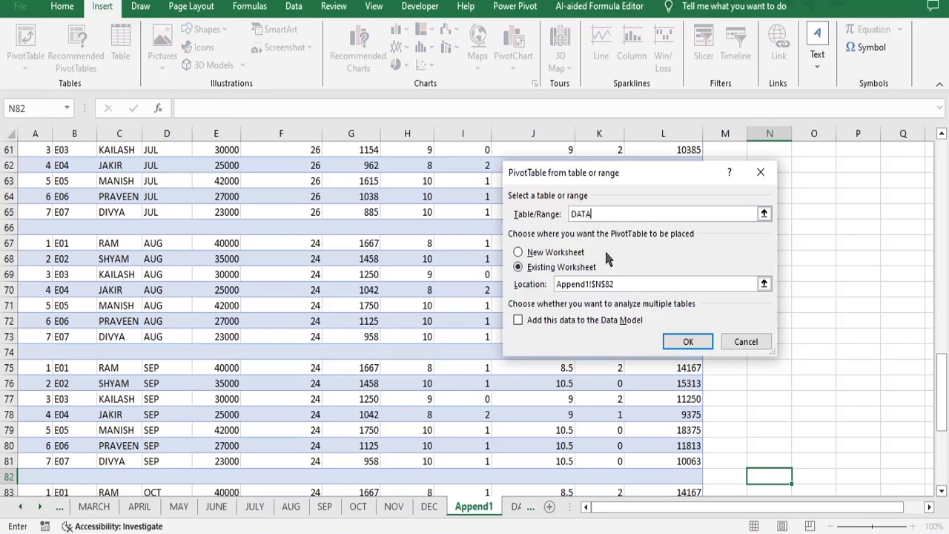
click(518, 253)
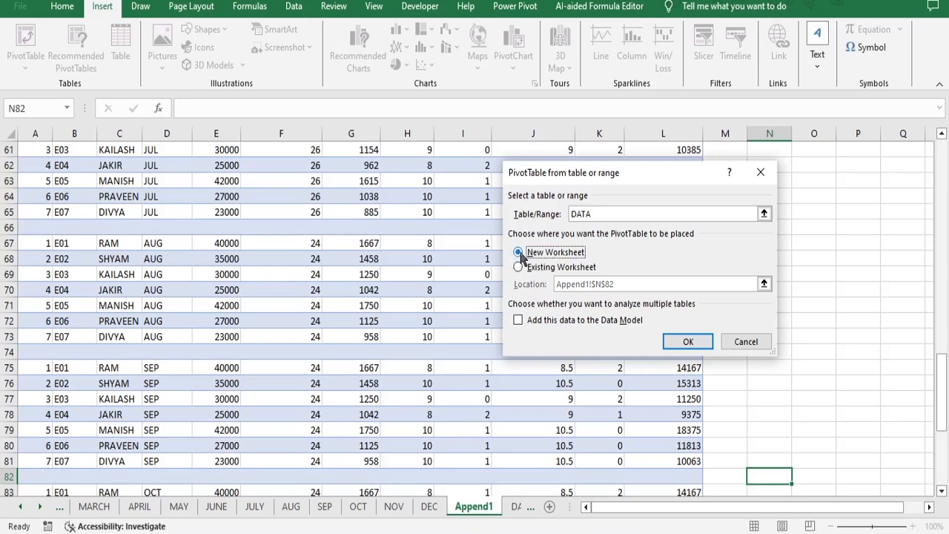
click(689, 342)
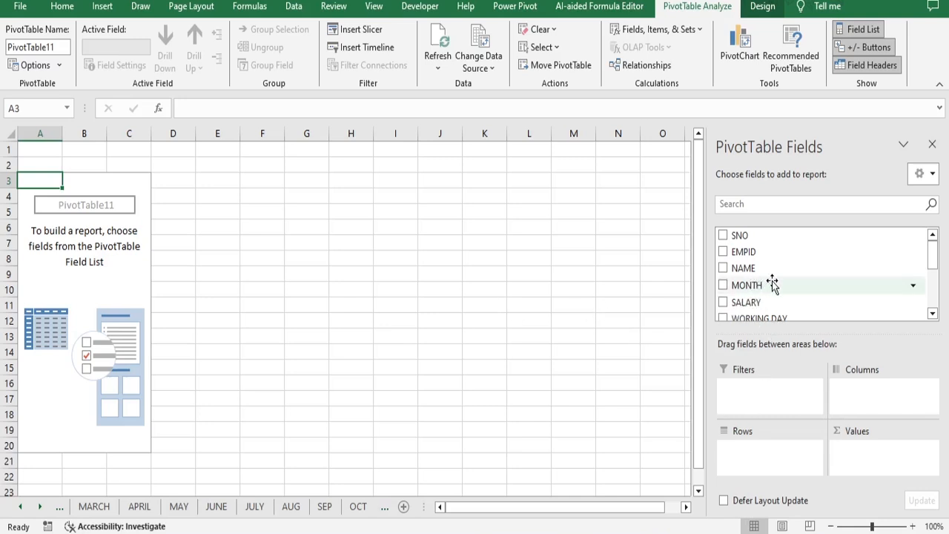
Step: Add PRESENT, HALF DAY, TOTAL PRESENT, ABSENT and WORKING DAY as summed values of the PivotTable and close its field list
scroll(744, 318, down, 1)
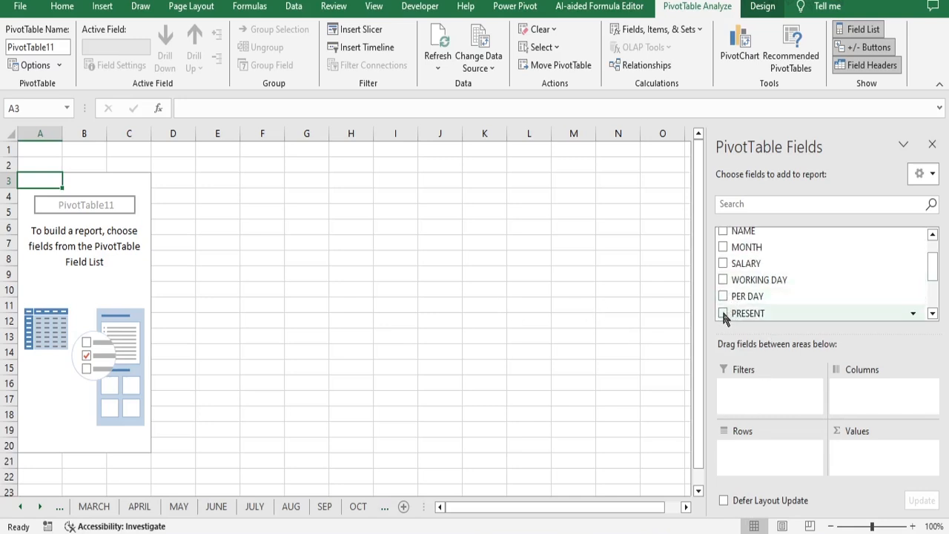
scroll(724, 316, down, 1)
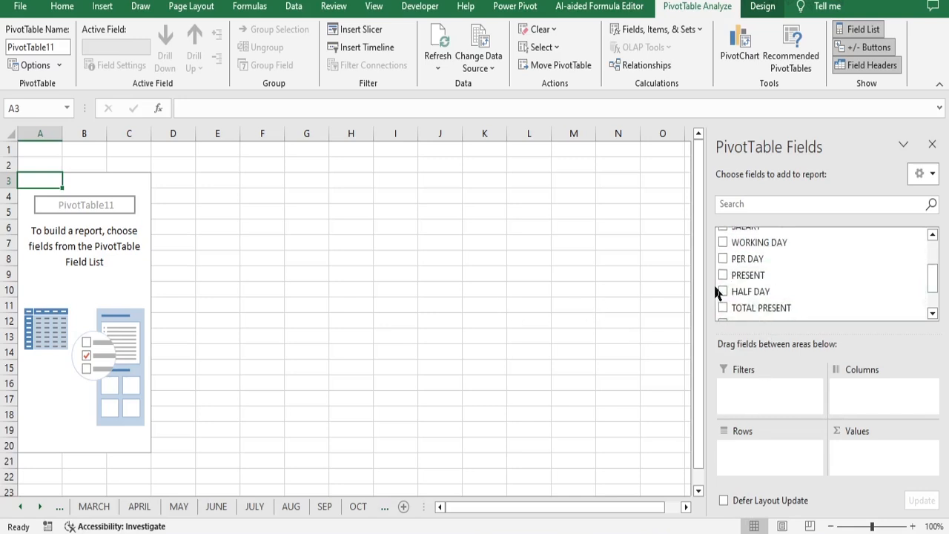
click(723, 276)
click(724, 293)
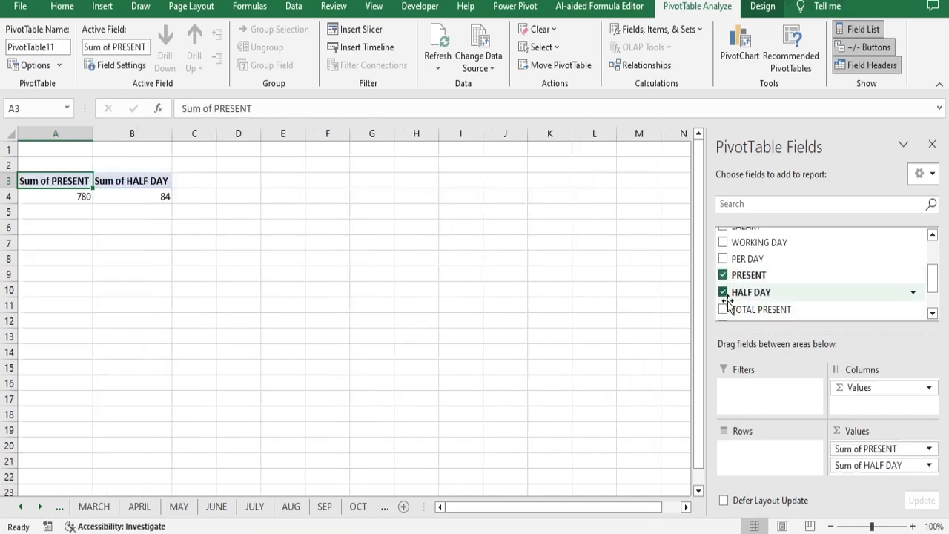
click(723, 308)
scroll(827, 300, down, 1)
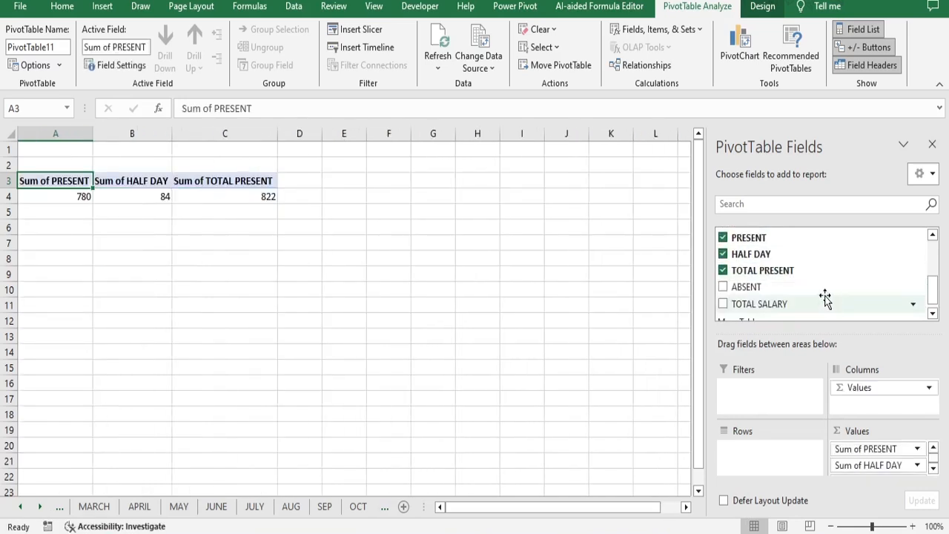
click(723, 289)
scroll(768, 296, down, 1)
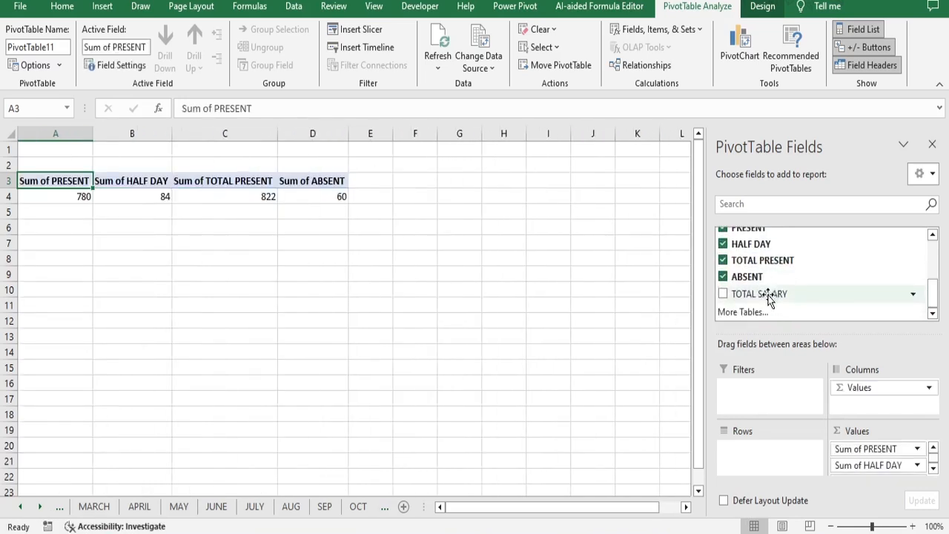
scroll(773, 293, up, 2)
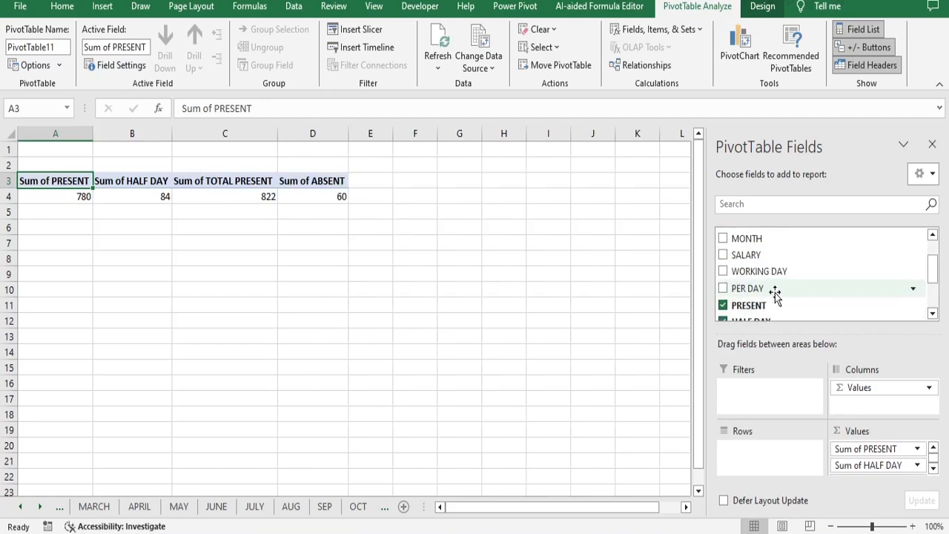
click(723, 273)
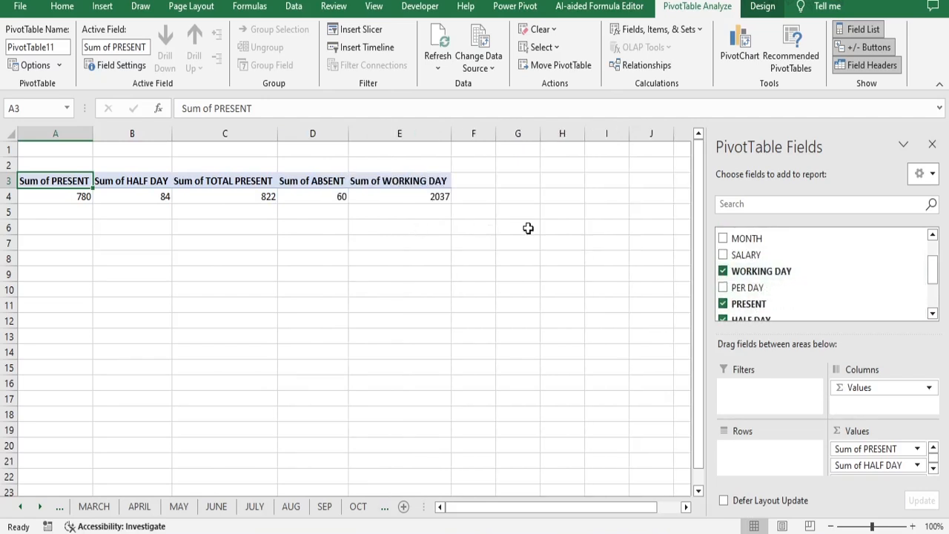
click(932, 146)
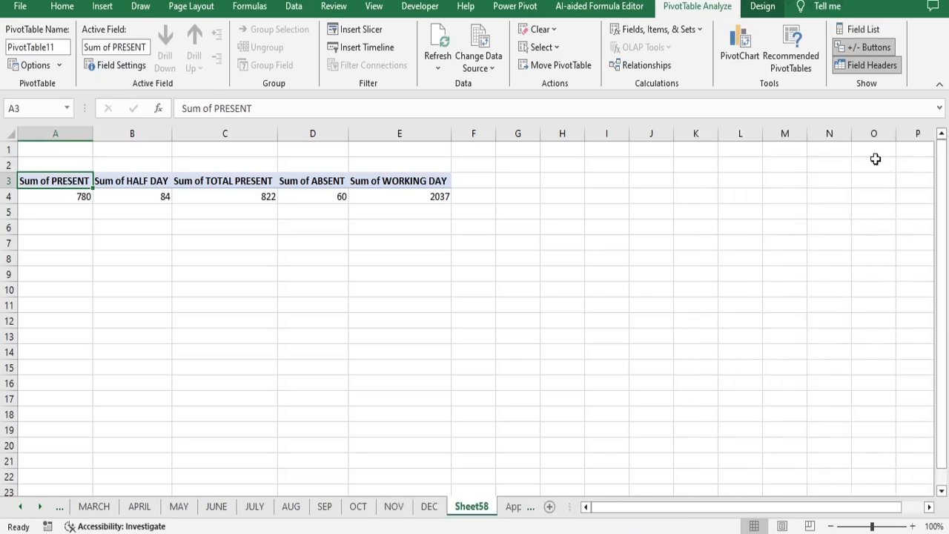
Step: Insert a second PivotTable from the DATA table at cell G3 of the same worksheet, with NAME as its row field
click(102, 9)
click(337, 288)
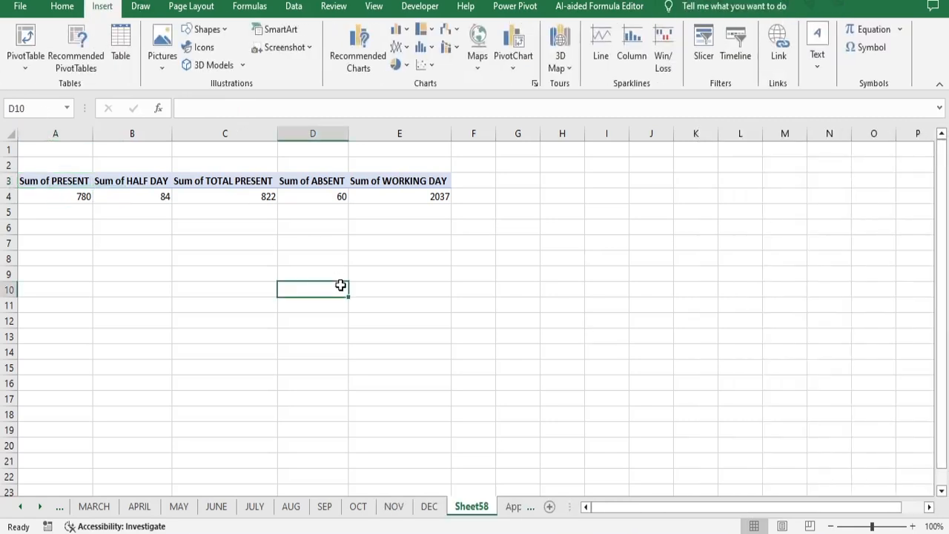
click(30, 65)
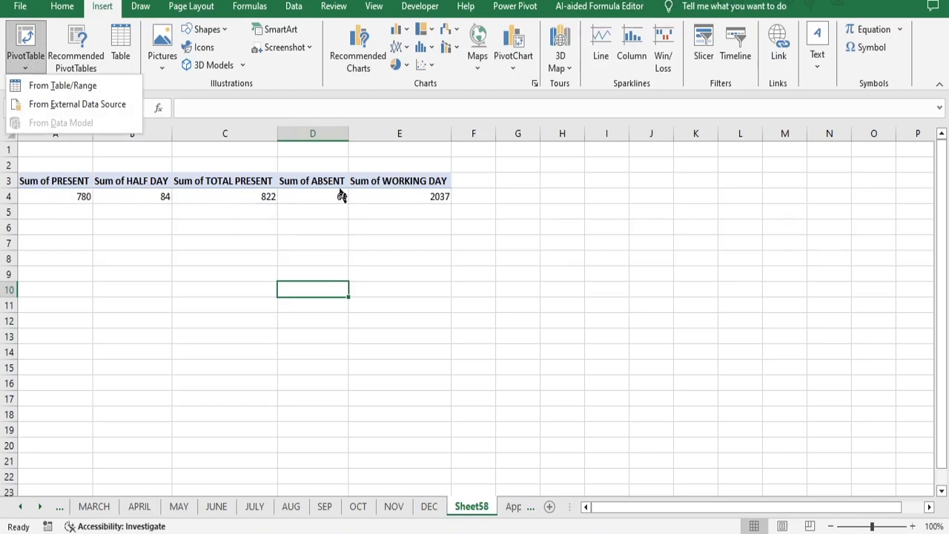
mouse_move(414, 195)
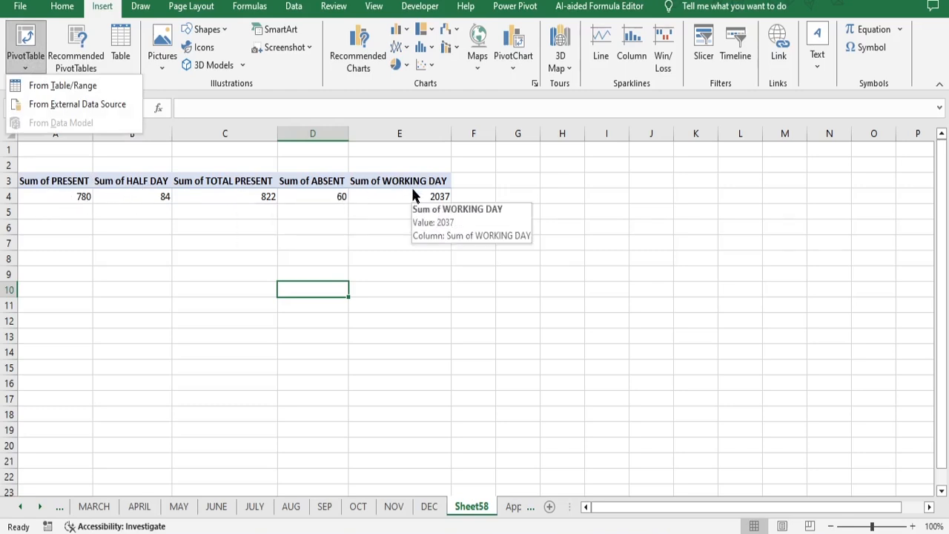
click(518, 180)
click(25, 67)
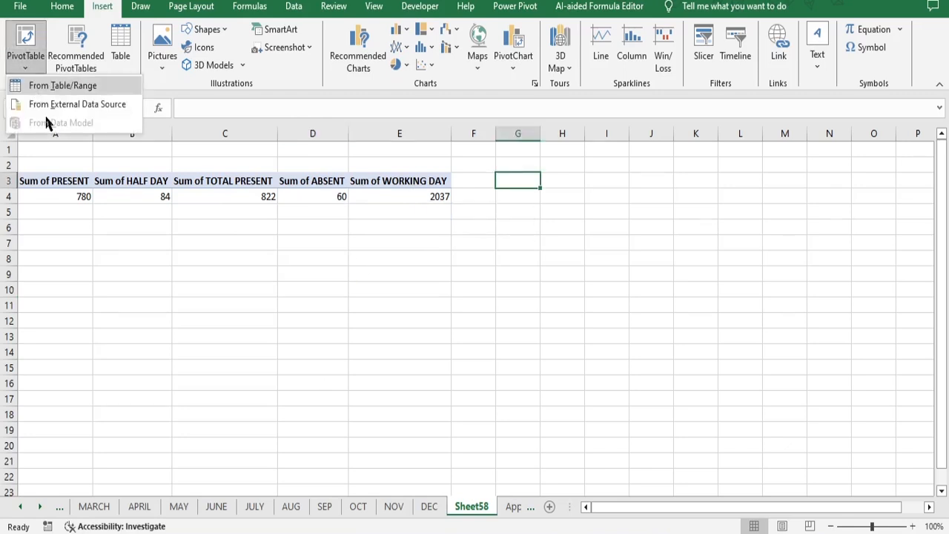
click(52, 87)
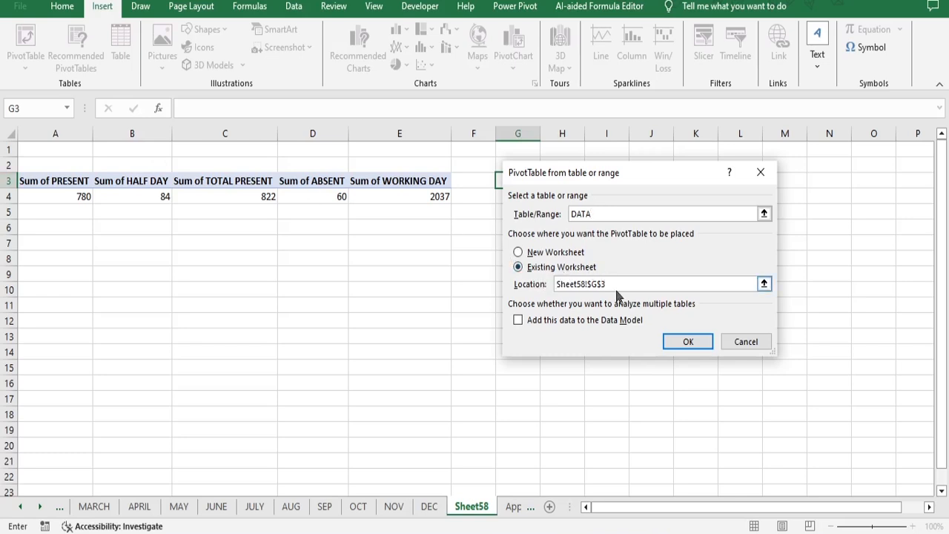
click(686, 343)
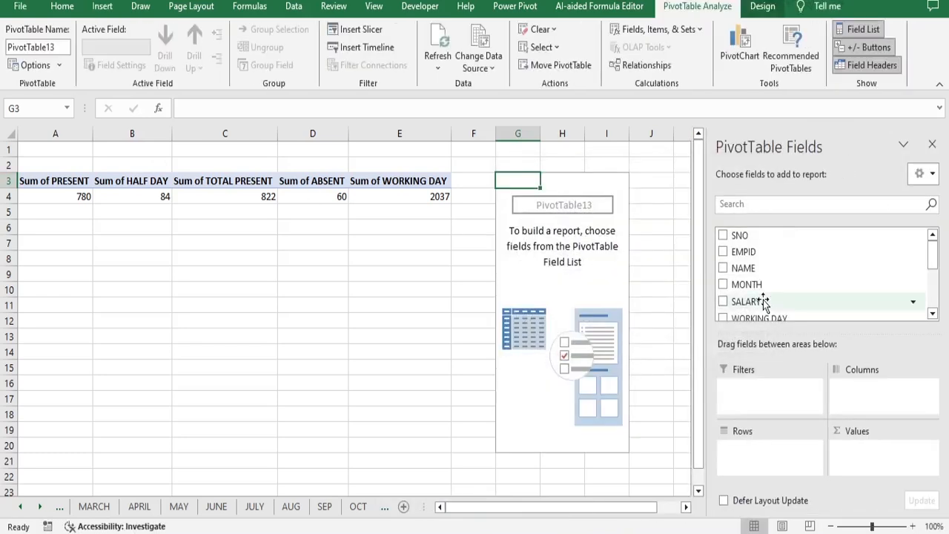
click(723, 268)
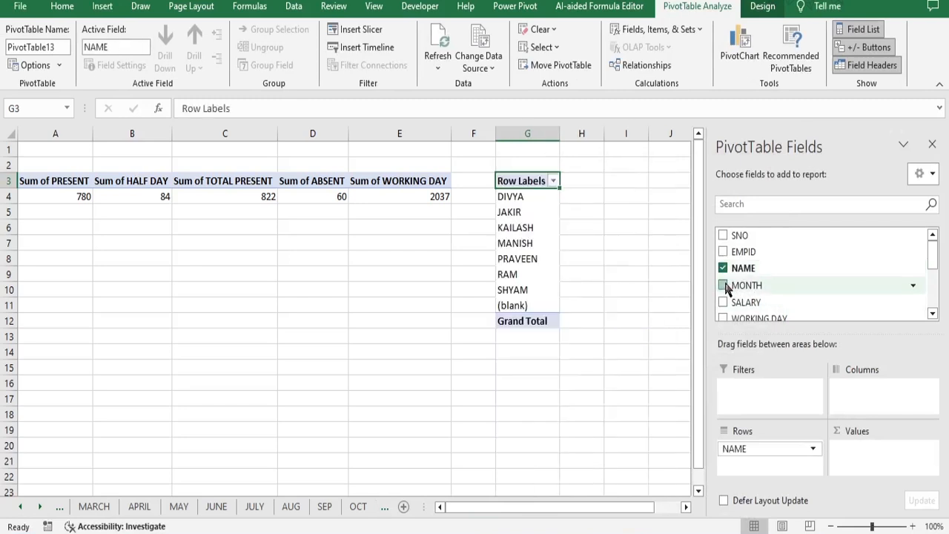
Step: Add MONTH as a second row field and TOTAL SALARY as a summed value of the name PivotTable, and close its field list
click(725, 285)
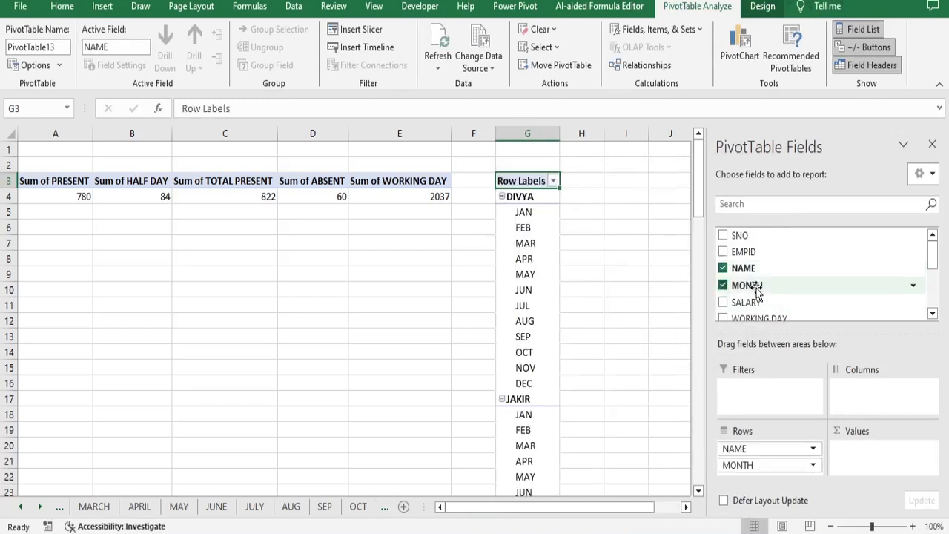
click(933, 315)
click(933, 315)
click(933, 315)
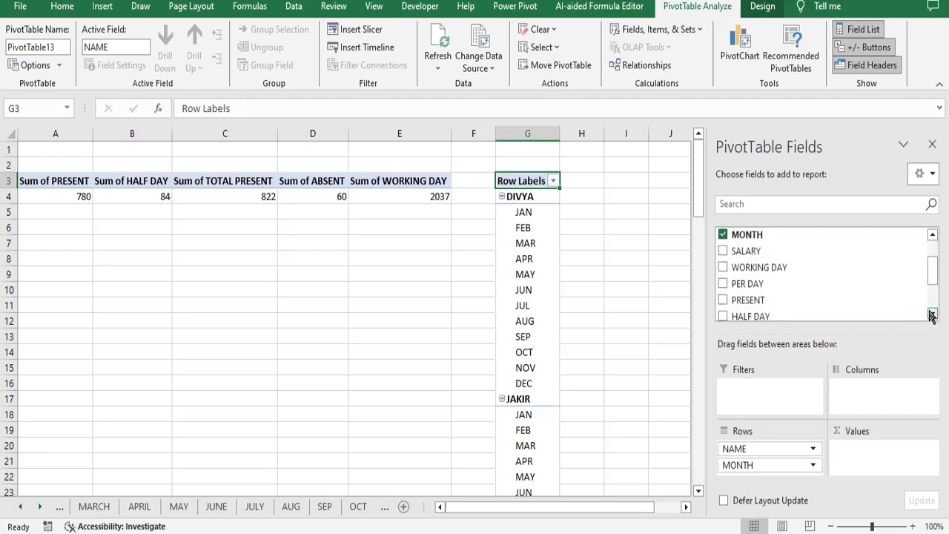
click(933, 315)
click(926, 308)
click(933, 314)
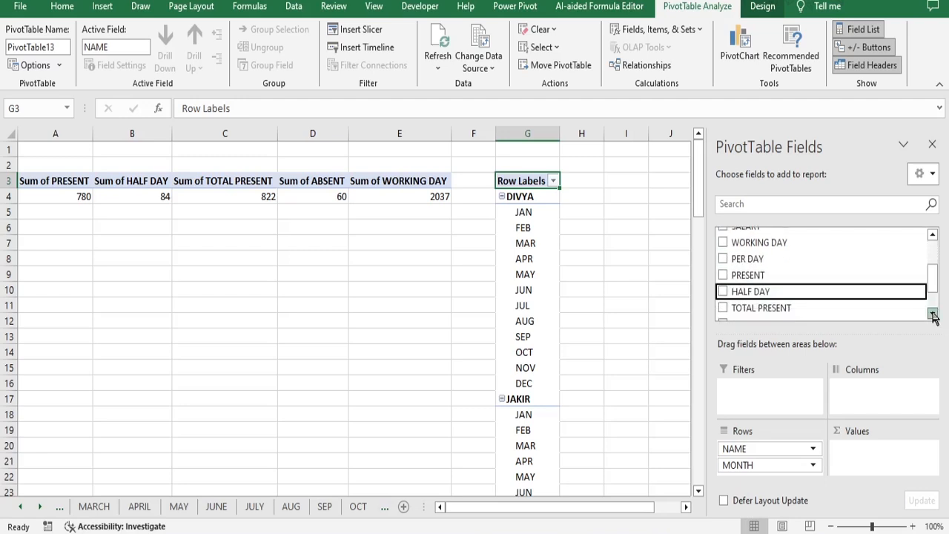
click(933, 314)
click(933, 314)
click(933, 314)
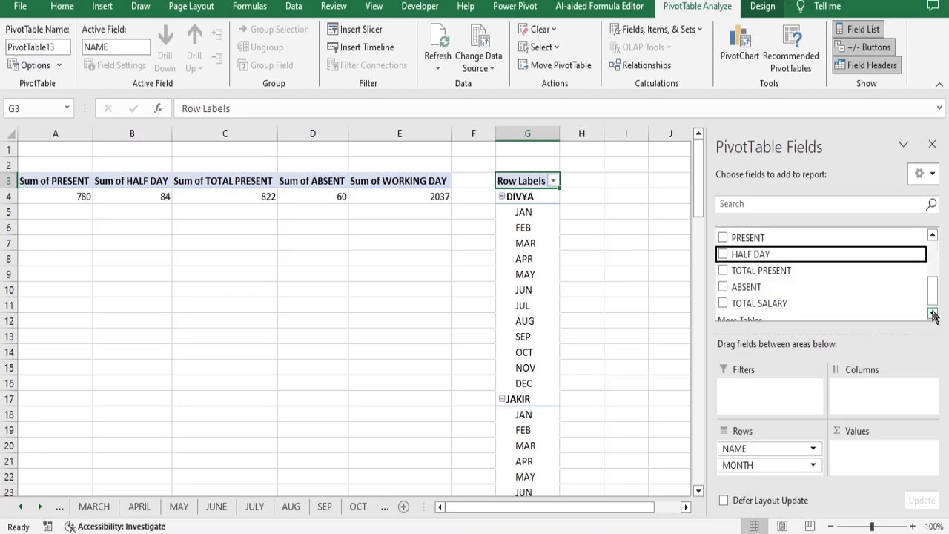
click(723, 296)
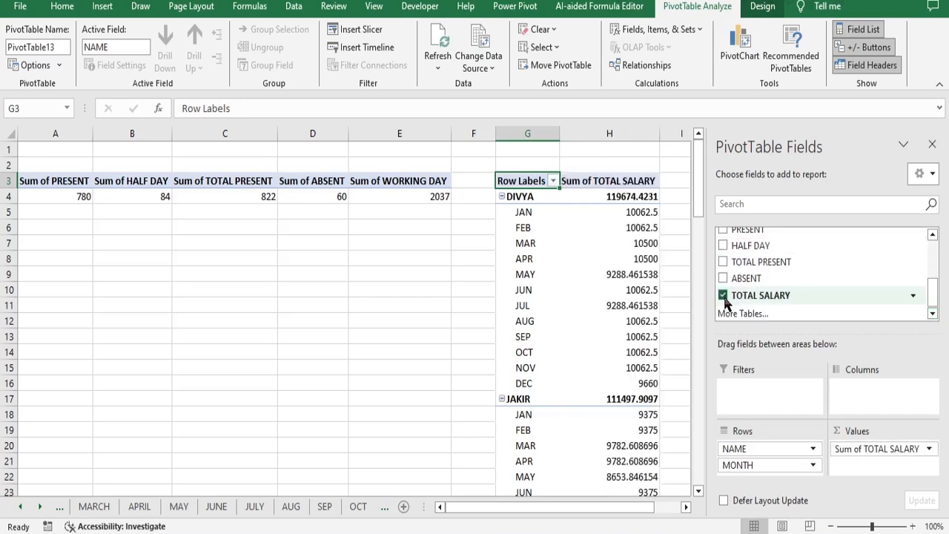
click(932, 144)
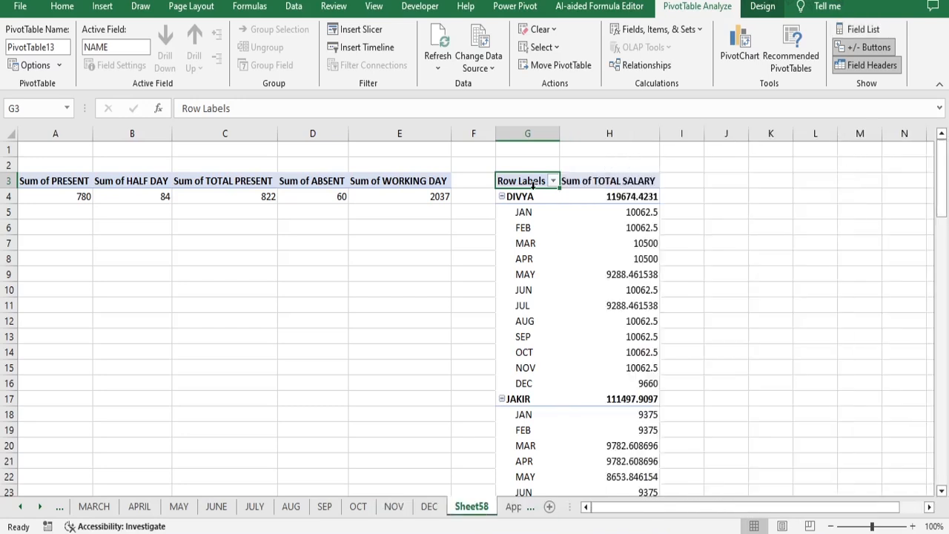
Step: Switch the salary PivotTable to the classic PivotTable layout in its display options
right_click(652, 197)
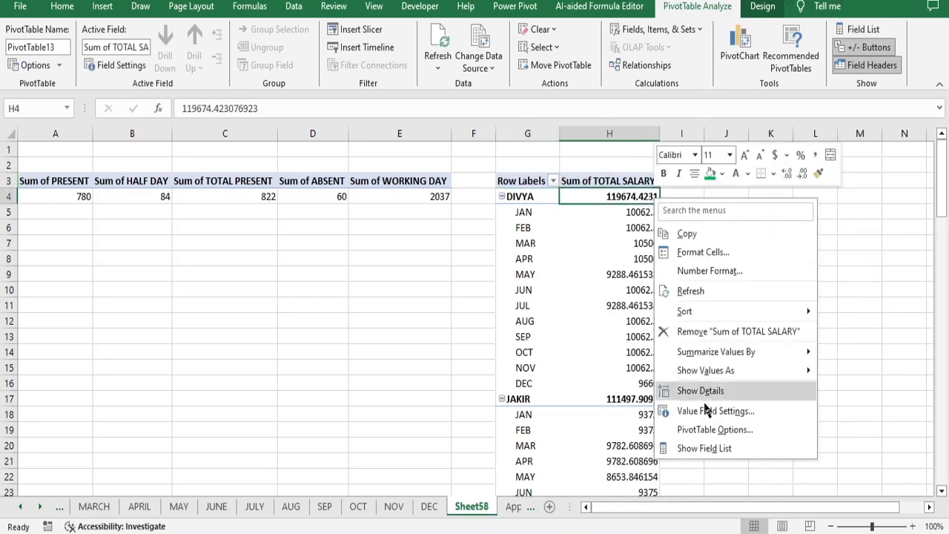
click(715, 430)
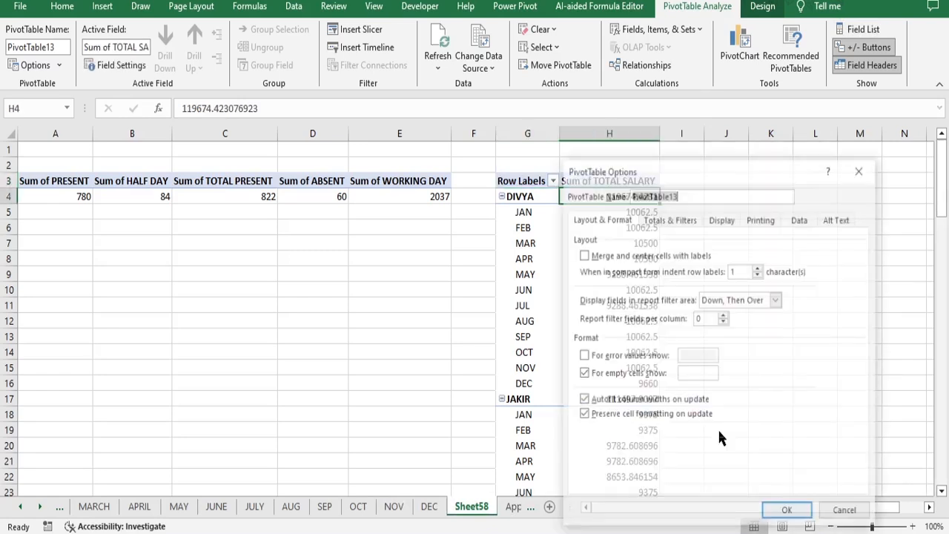
click(723, 219)
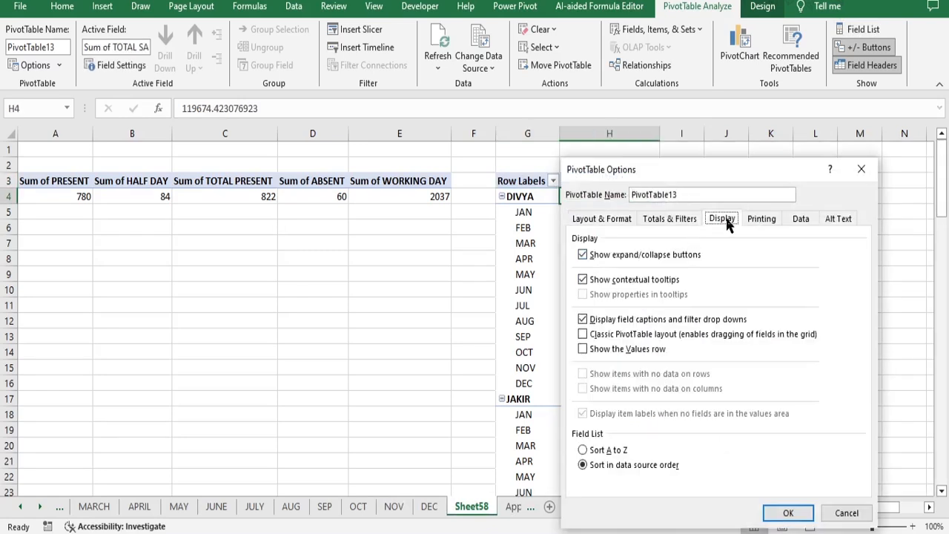
click(582, 334)
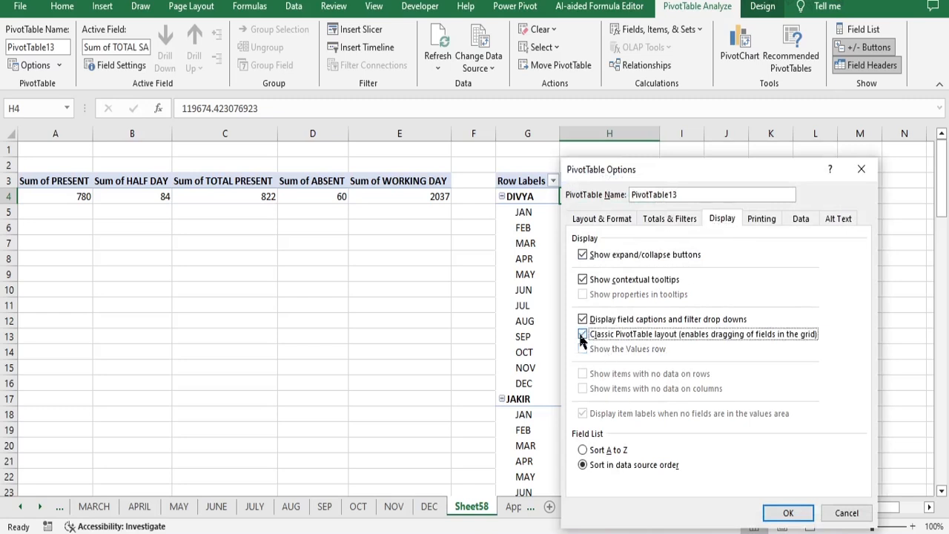
click(787, 512)
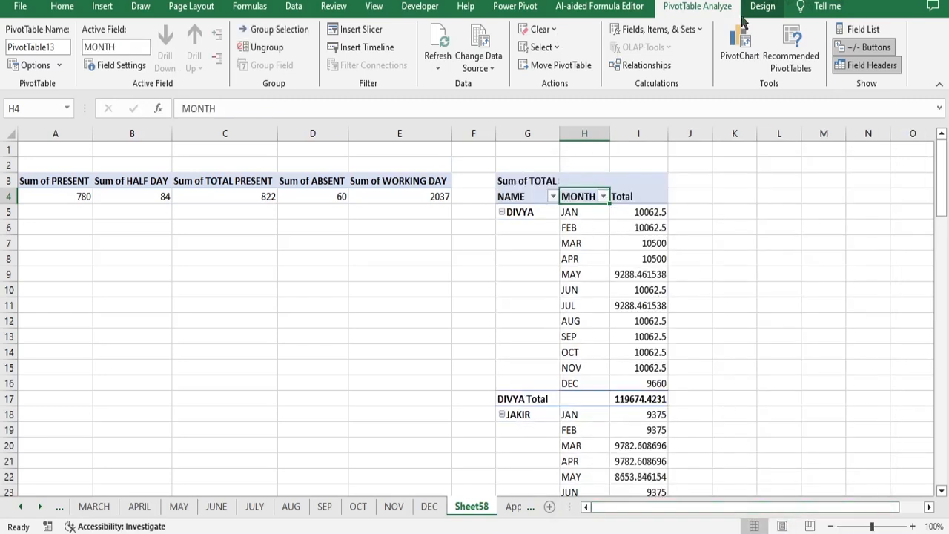
Step: Set the salary PivotTable's report layout to repeat all item labels
click(764, 7)
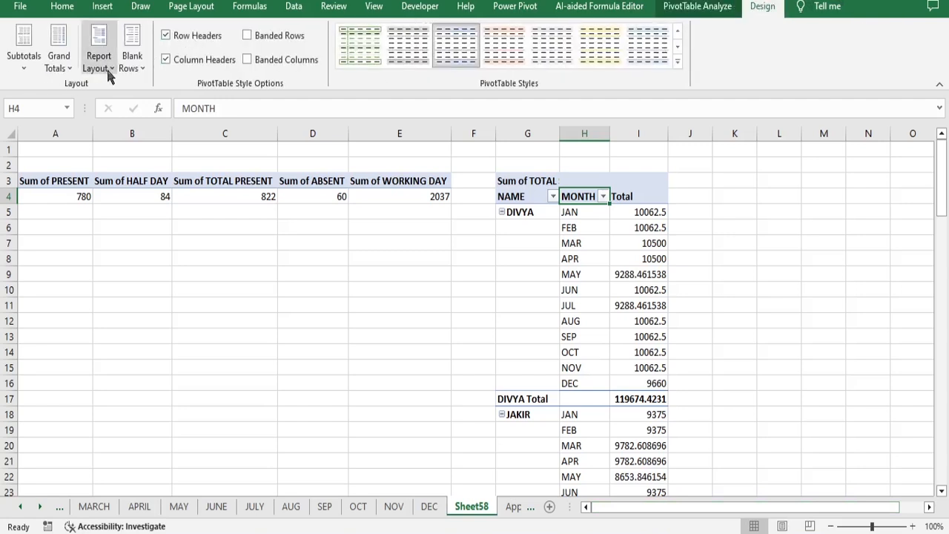
click(104, 68)
click(156, 181)
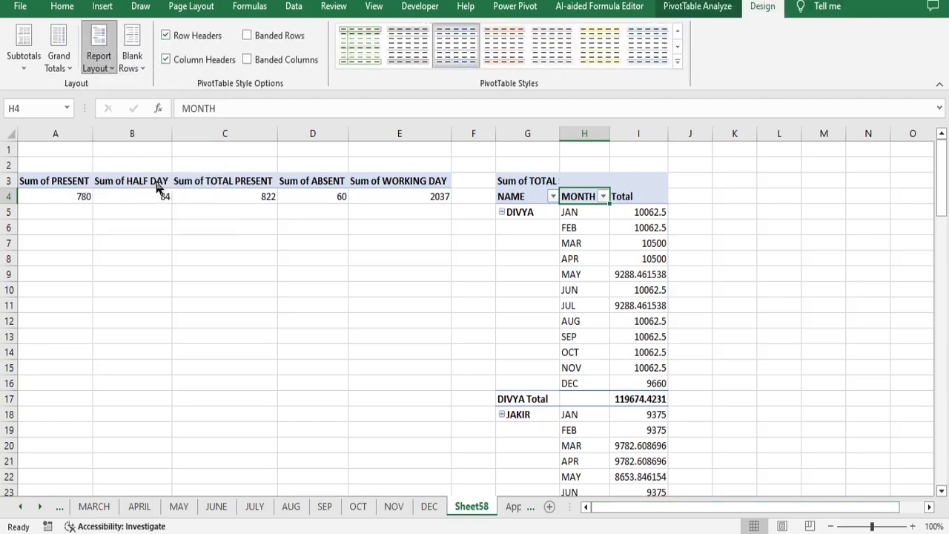
Step: Turn off the salary PivotTable's grand totals for rows and columns and its subtotals, and check the rows down to the end
click(67, 67)
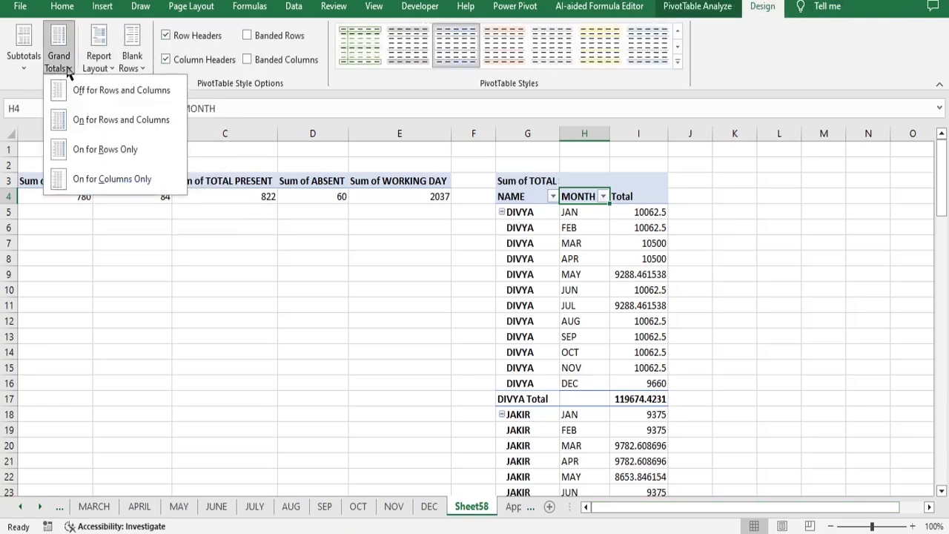
click(80, 90)
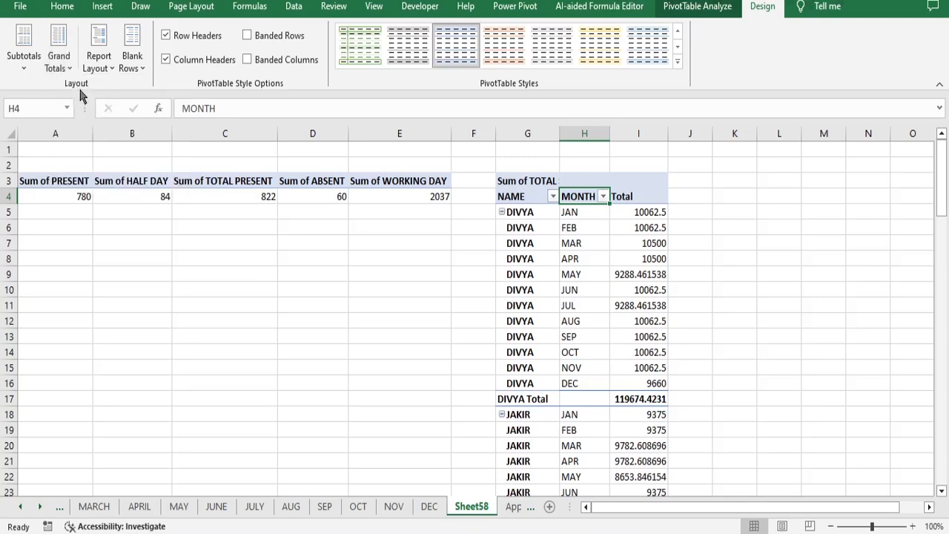
click(24, 60)
click(54, 95)
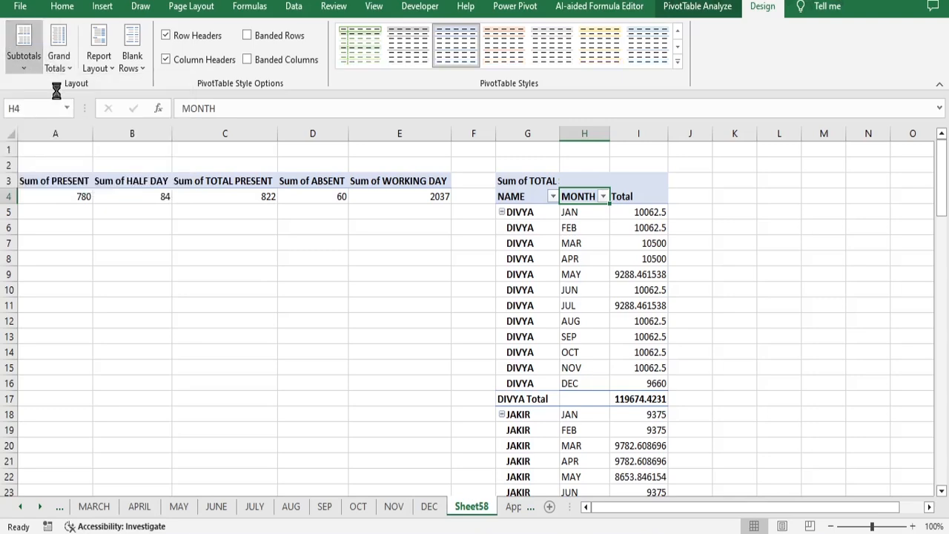
scroll(723, 292, down, 3)
scroll(726, 291, down, 18)
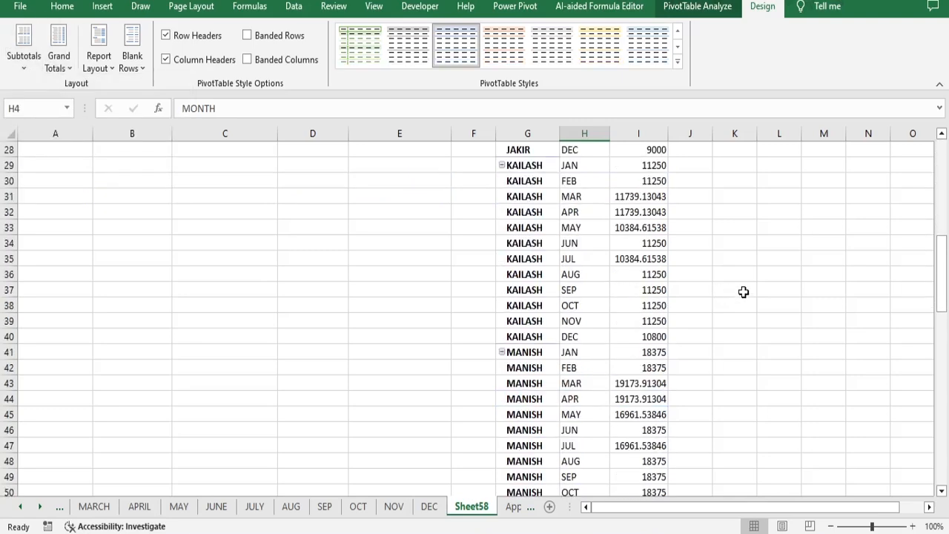
scroll(772, 314, down, 5)
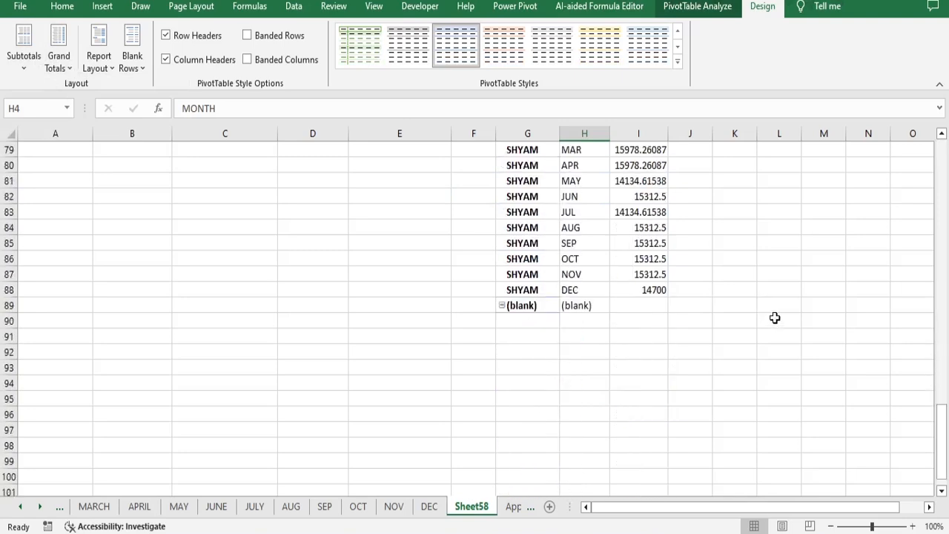
scroll(775, 317, up, 20)
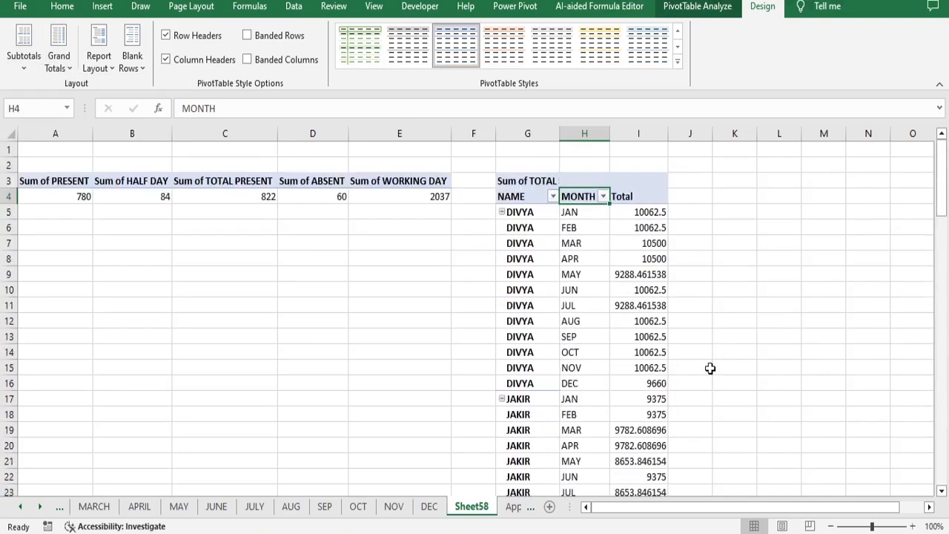
Step: Format the salary Total column I as Number with 0 decimal places and red negative numbers
click(650, 133)
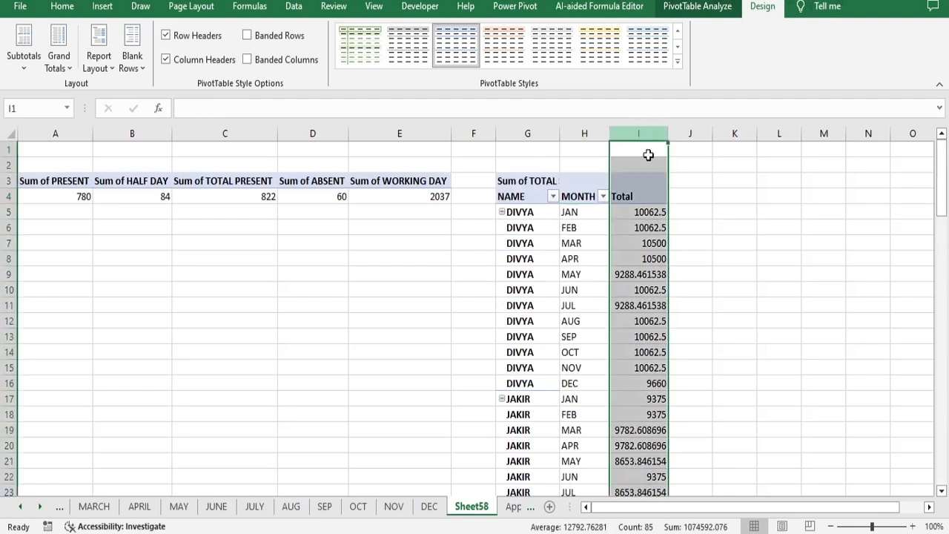
right_click(636, 198)
click(694, 385)
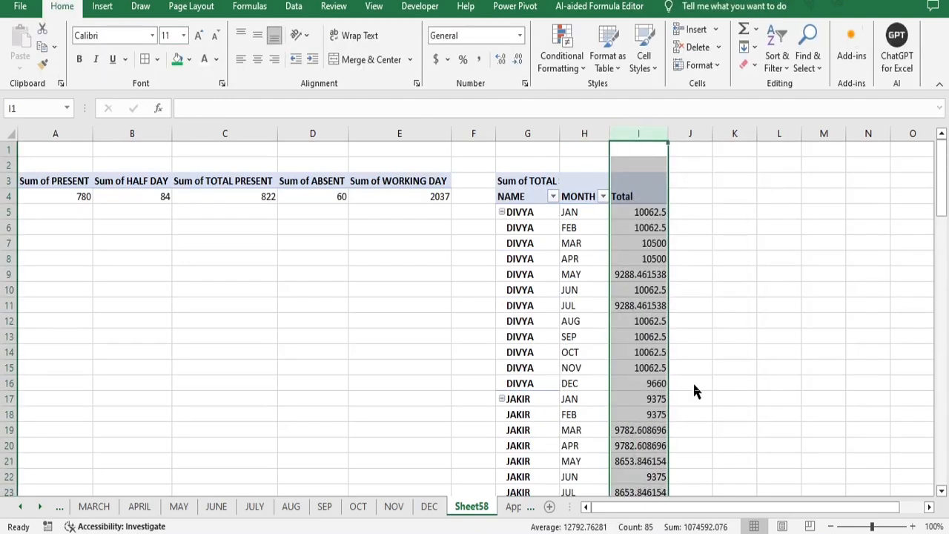
click(541, 236)
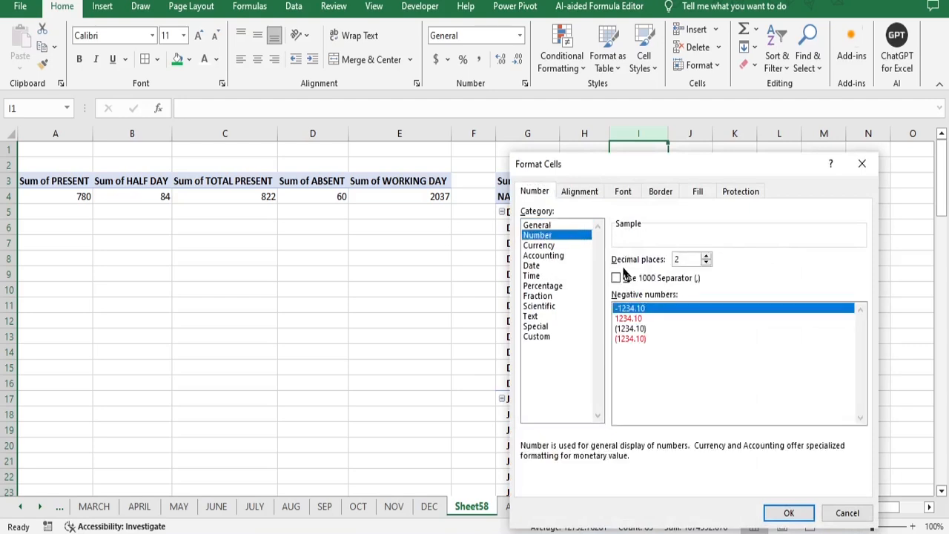
click(642, 319)
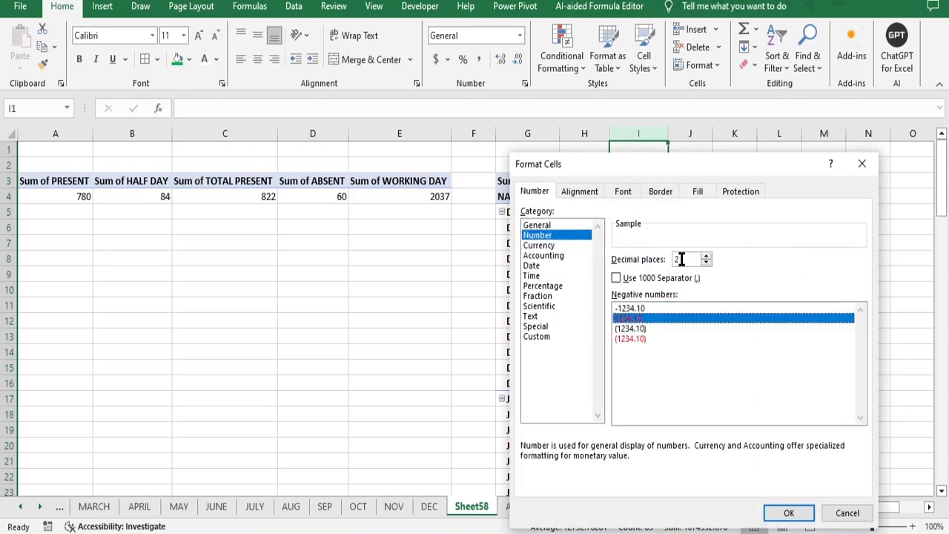
text(0)
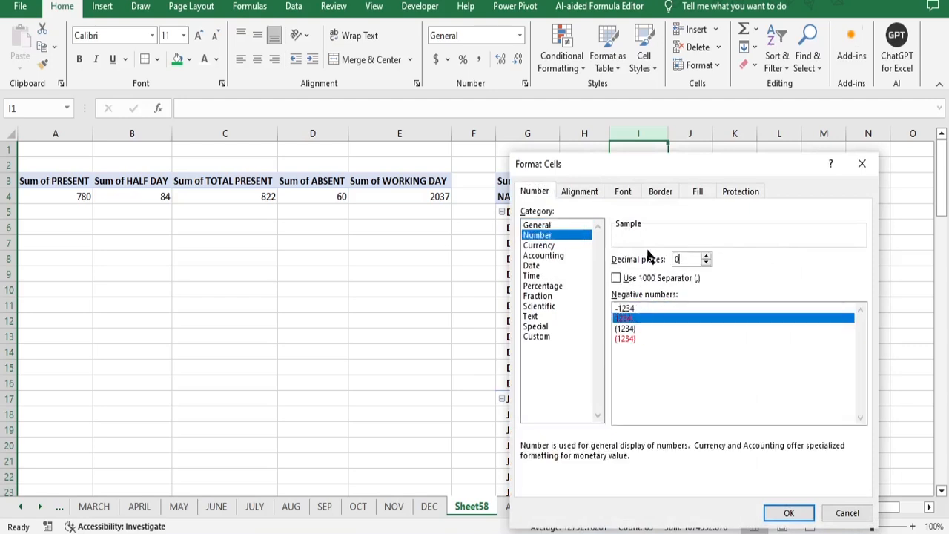
click(788, 513)
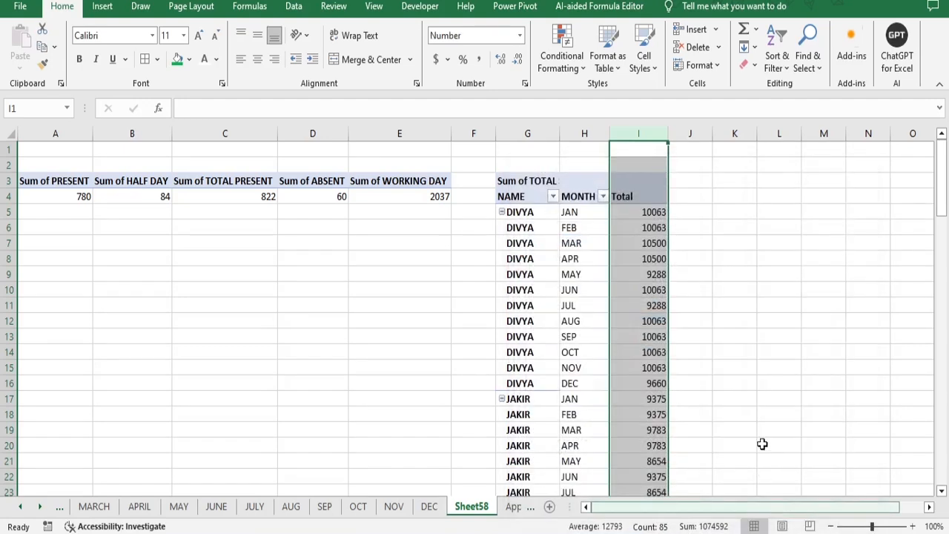
click(760, 350)
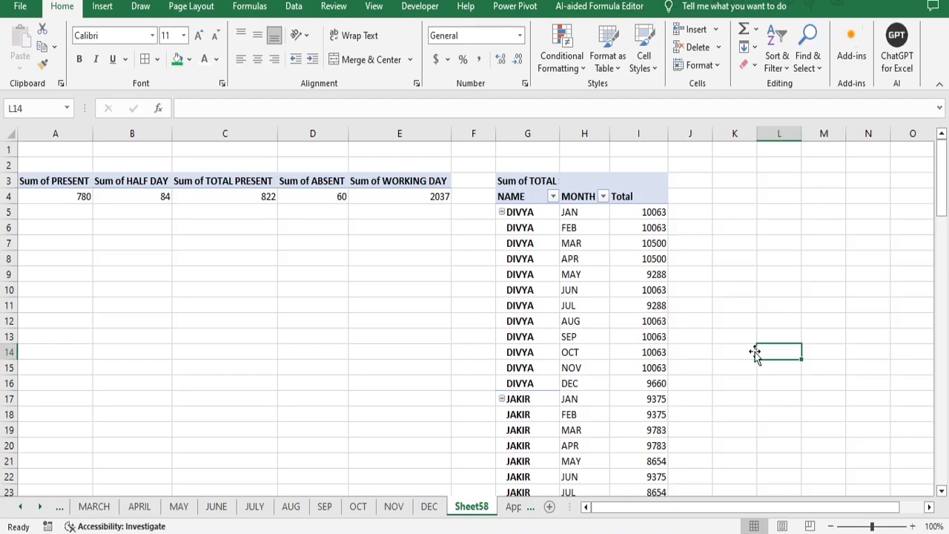
Step: Insert NAME and MONTH slicers for the attendance PivotTable and place them side by side below it, with MONTH first
click(106, 9)
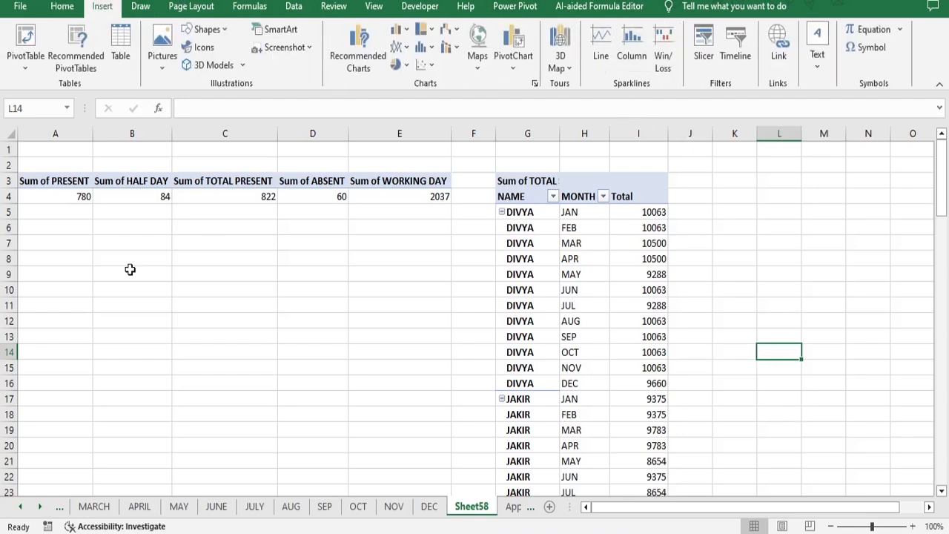
drag(37, 185, 443, 196)
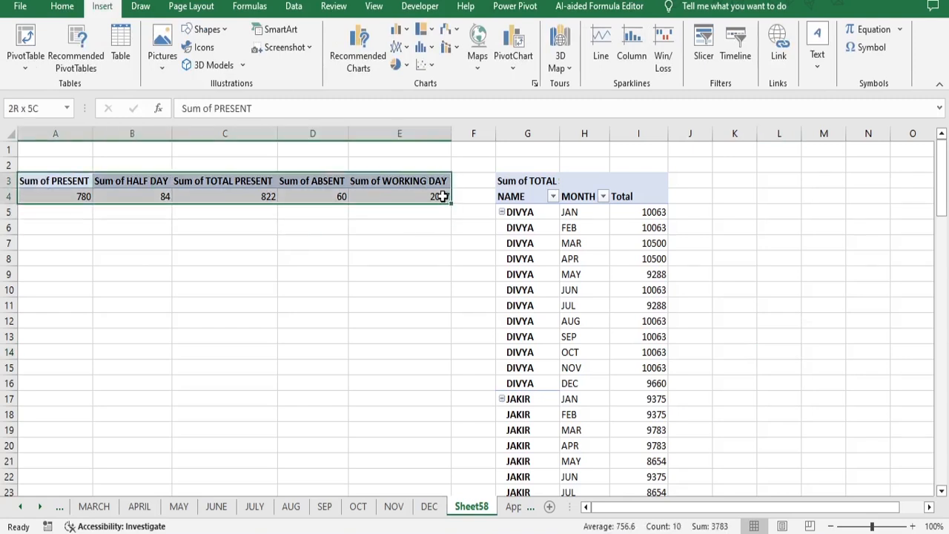
click(704, 44)
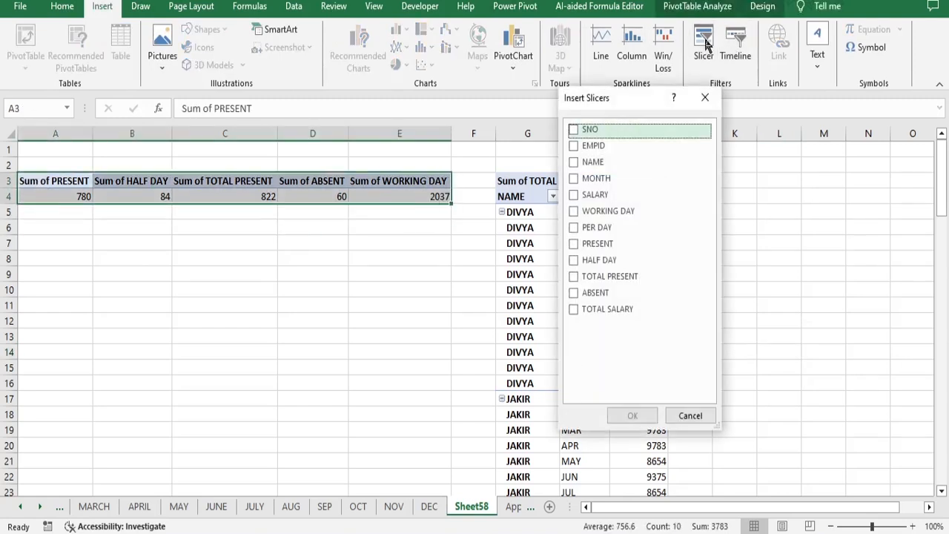
click(575, 161)
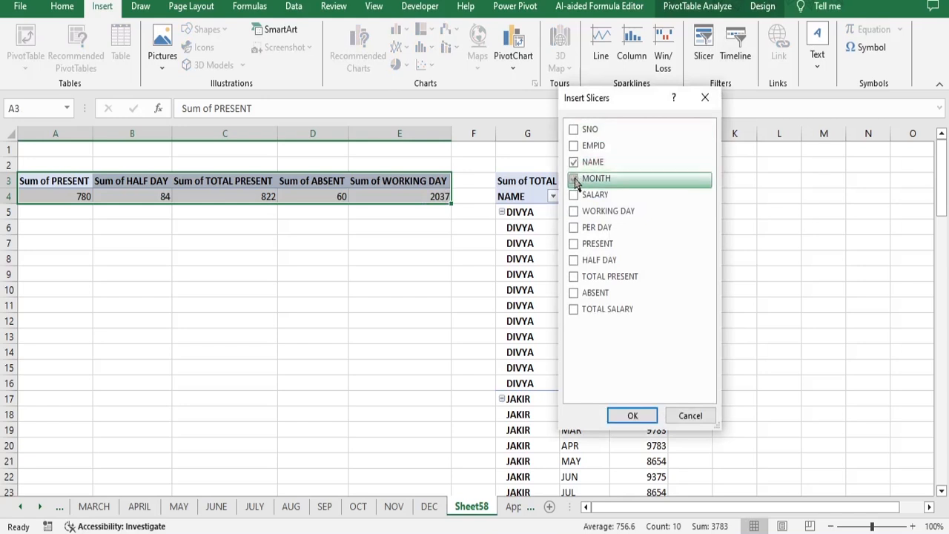
click(575, 181)
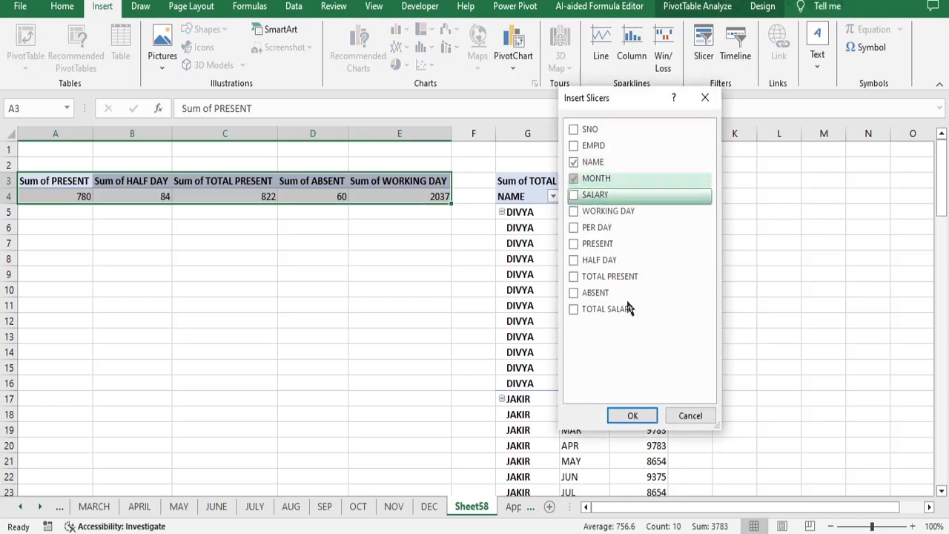
click(631, 416)
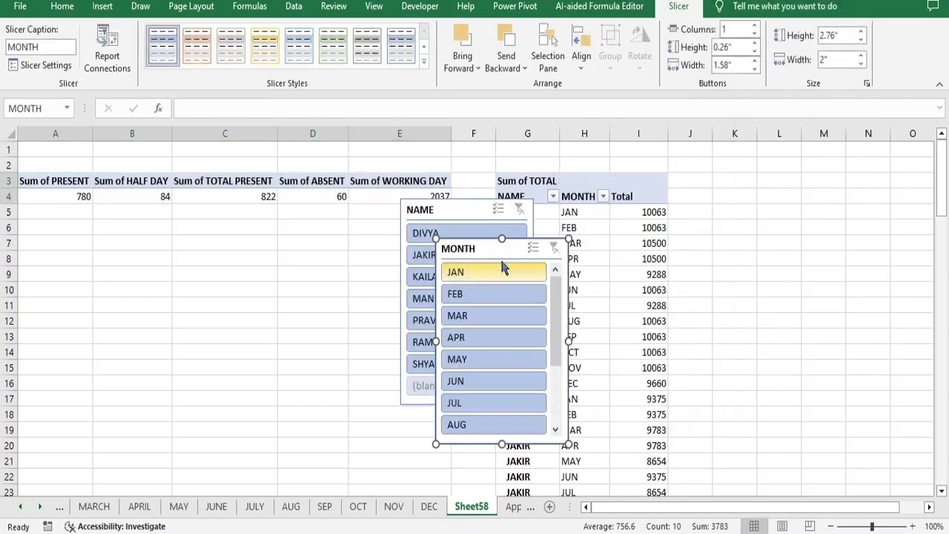
drag(487, 252, 164, 280)
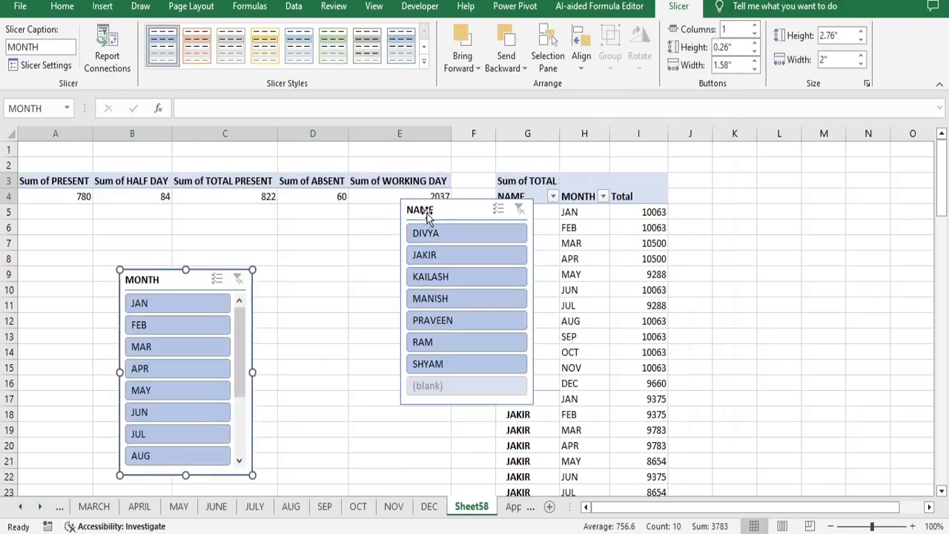
drag(425, 214, 302, 292)
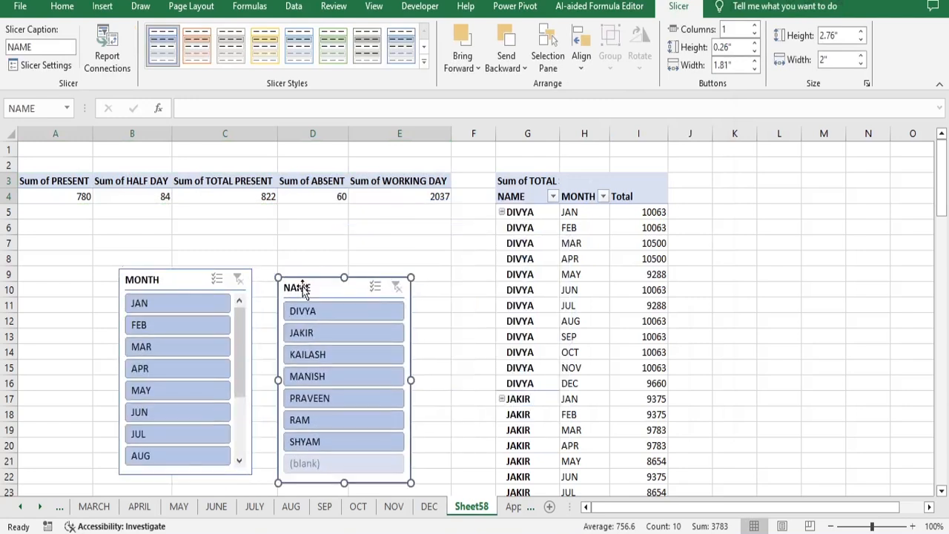
Step: Connect the MONTH slicer and the NAME slicer to PivotTable13 in addition to PivotTable11
click(165, 275)
click(109, 63)
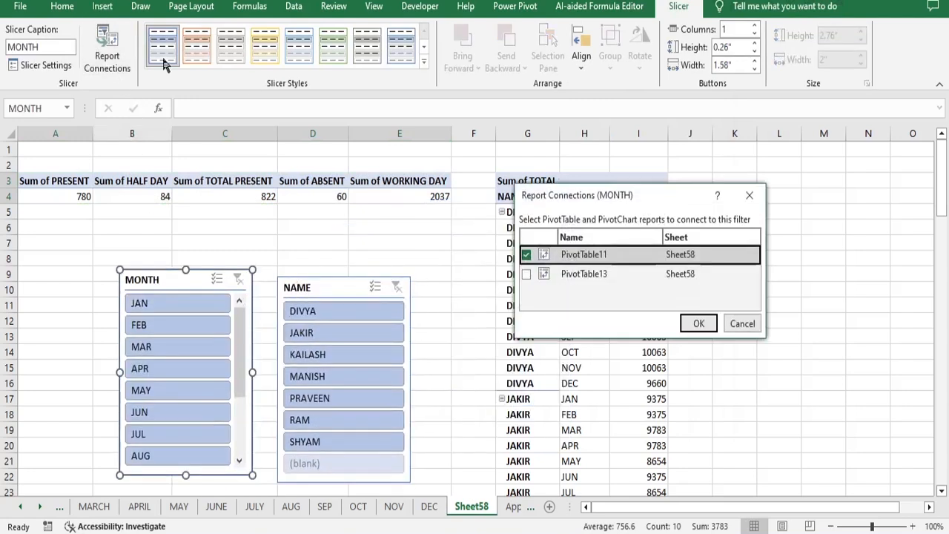
click(527, 276)
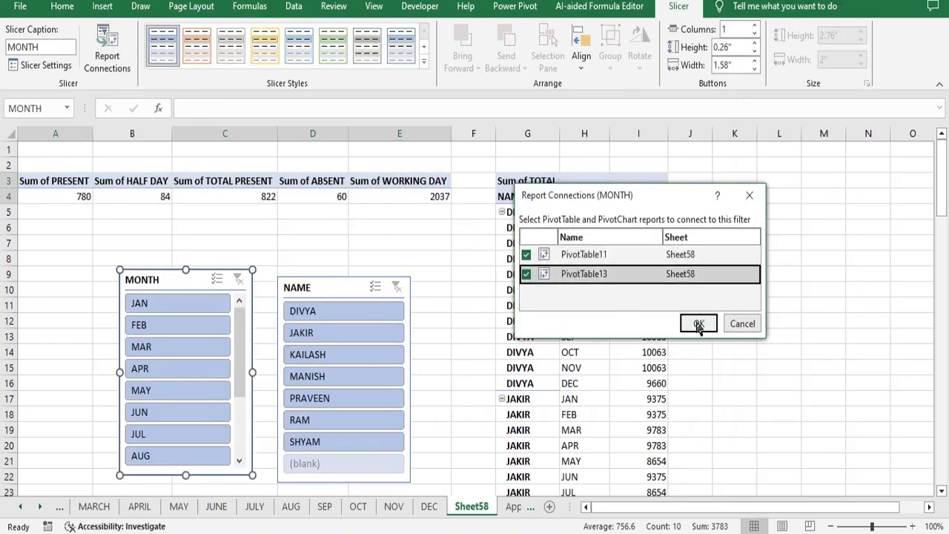
click(699, 324)
click(324, 289)
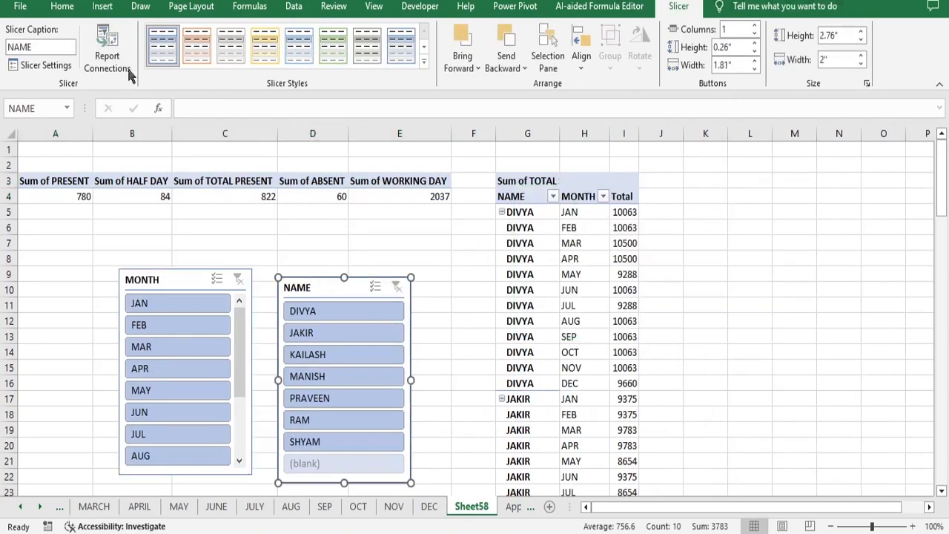
click(105, 59)
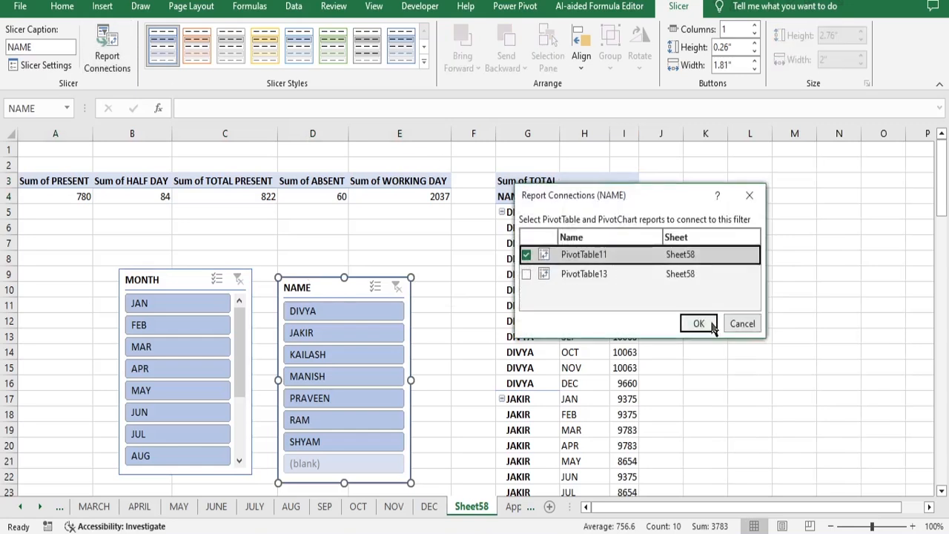
click(526, 275)
click(697, 323)
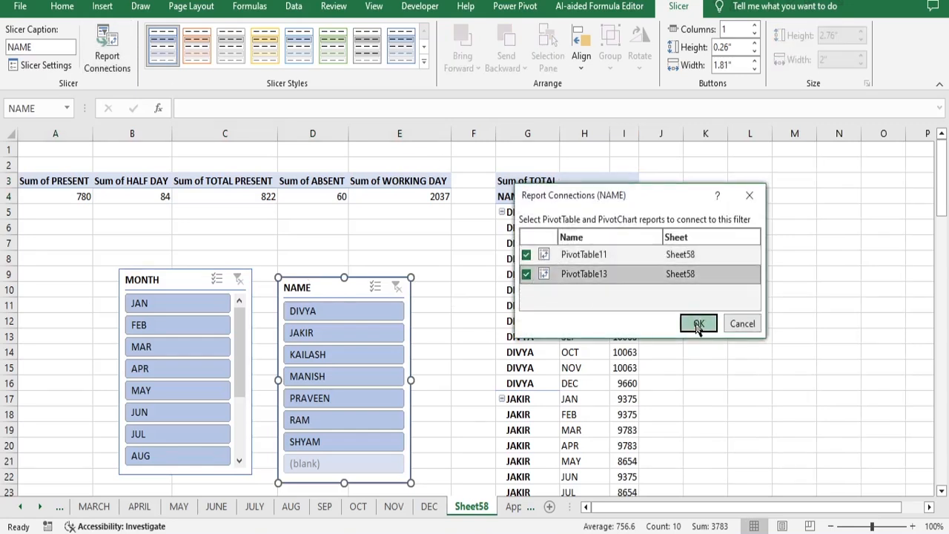
Step: Filter both PivotTables to JAN and the first employee in the NAME slicer to test the connections
click(175, 304)
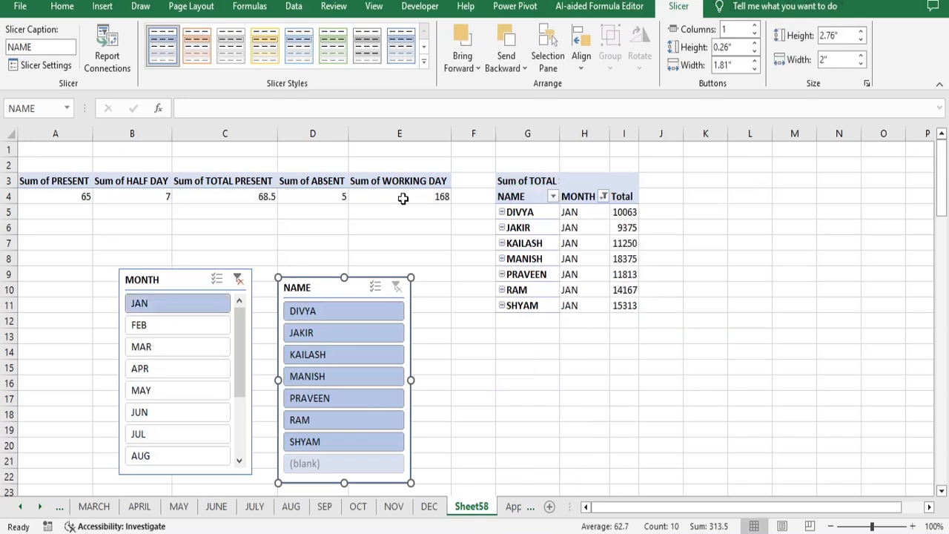
click(300, 313)
click(300, 312)
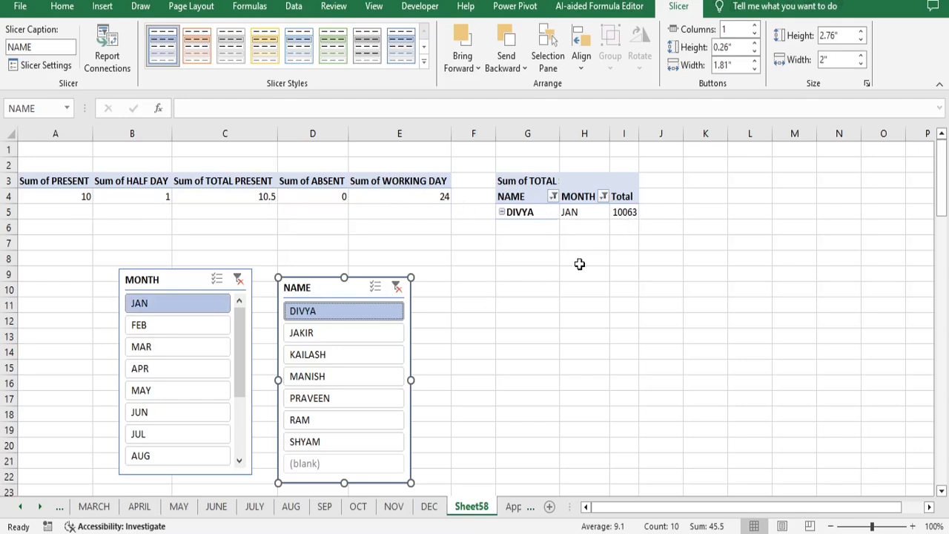
mouse_move(629, 214)
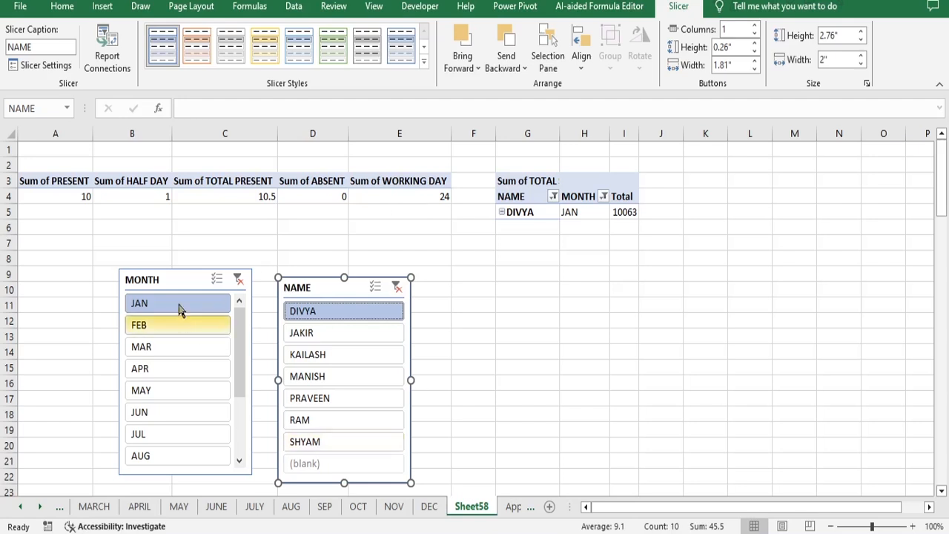
Step: Insert a Clustered Column PivotChart from the attendance PivotTable in A3:E4
drag(32, 181, 443, 193)
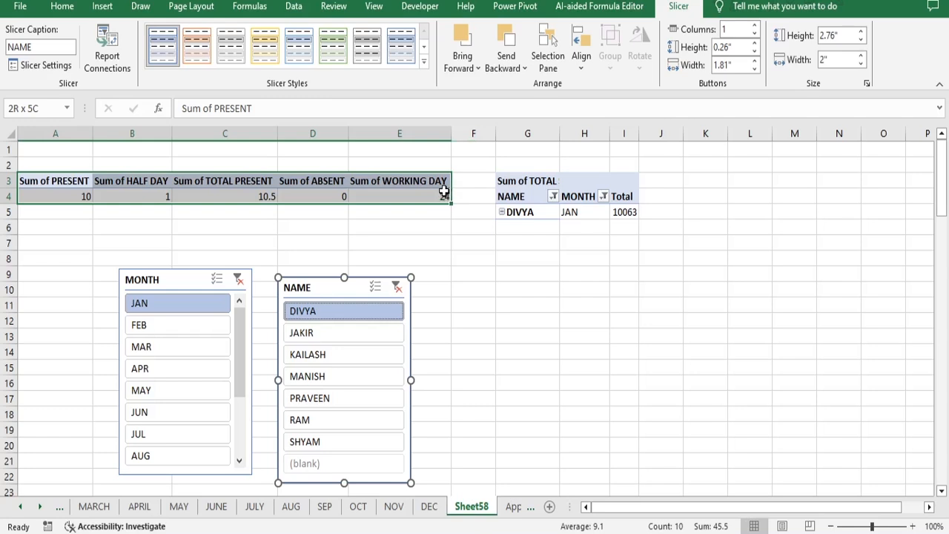
click(103, 5)
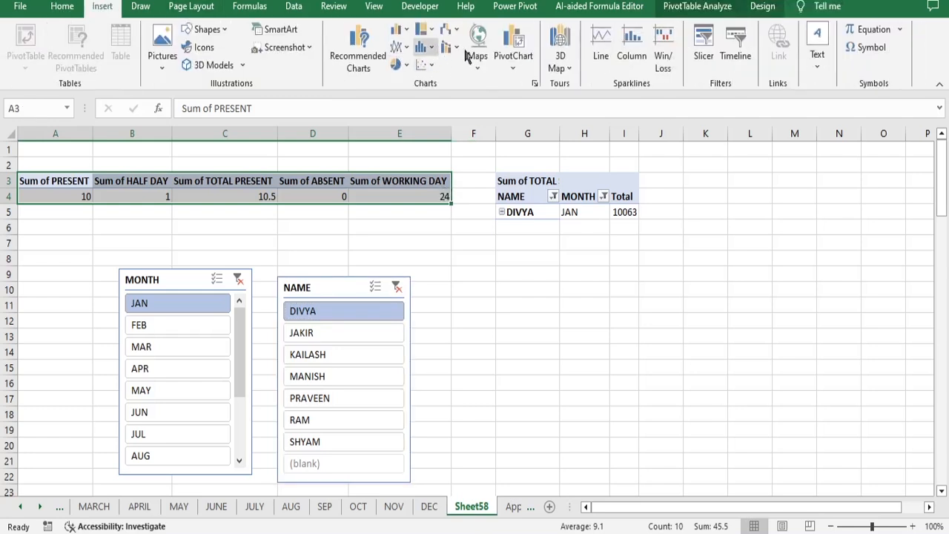
click(535, 85)
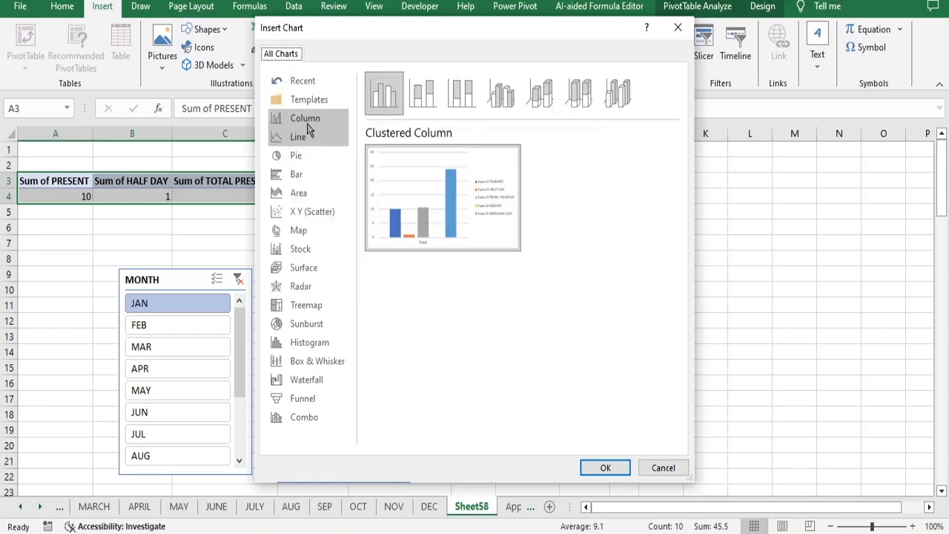
mouse_move(404, 184)
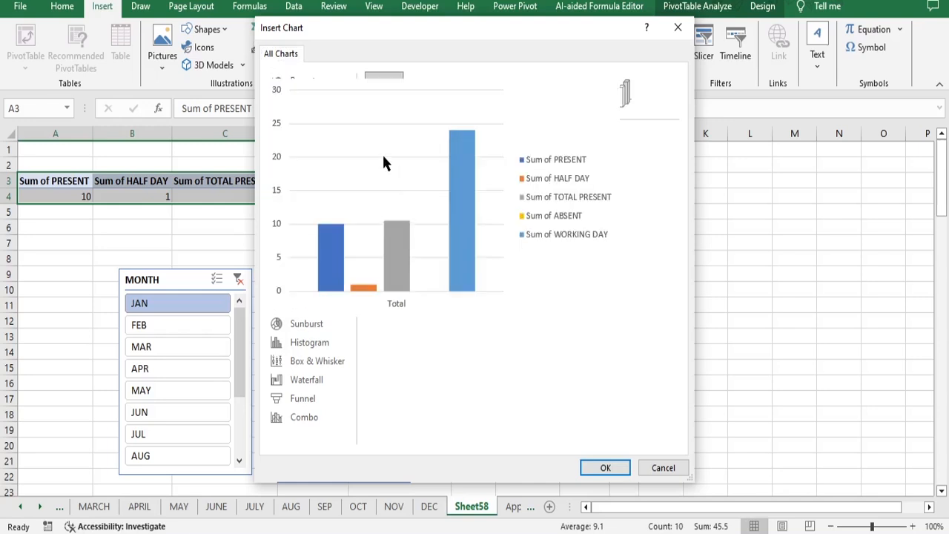
click(607, 467)
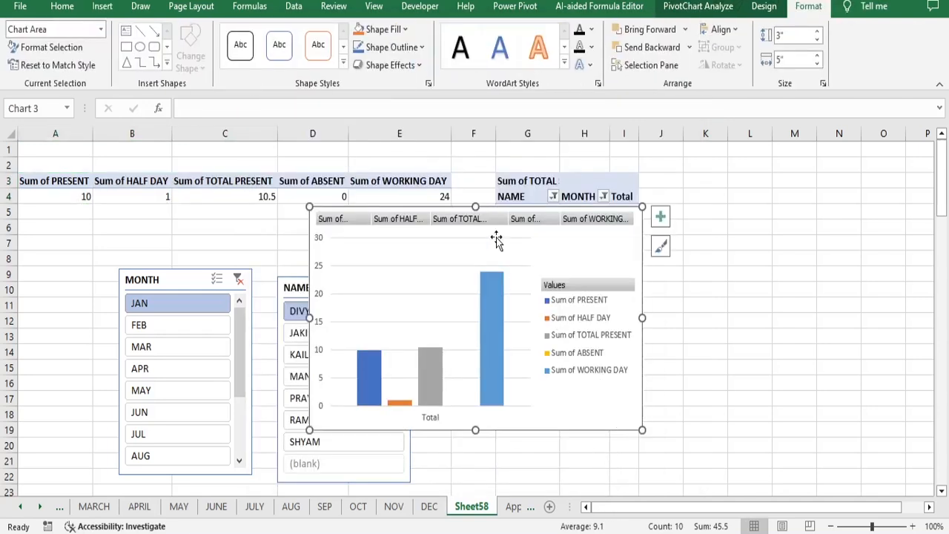
Step: Hide all field buttons on the attendance chart and place its legend at the bottom
right_click(347, 220)
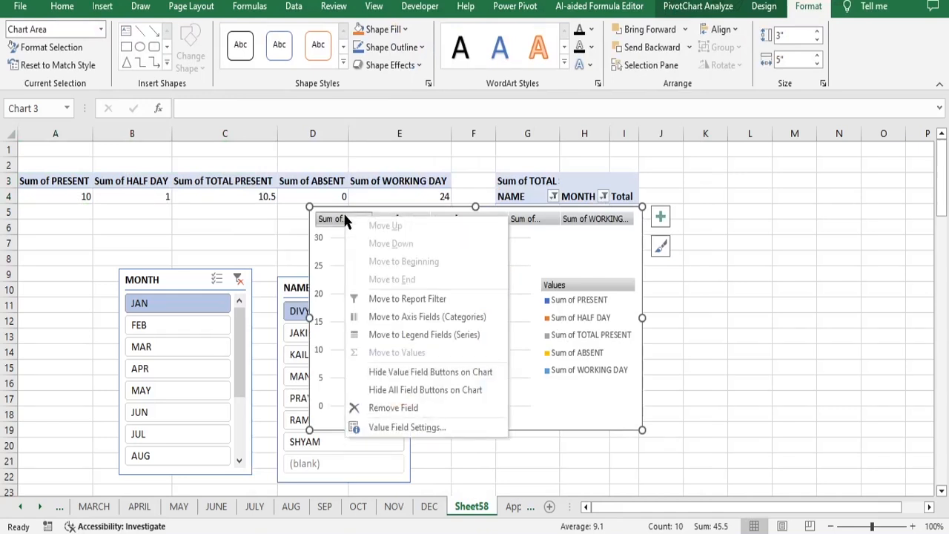
click(412, 390)
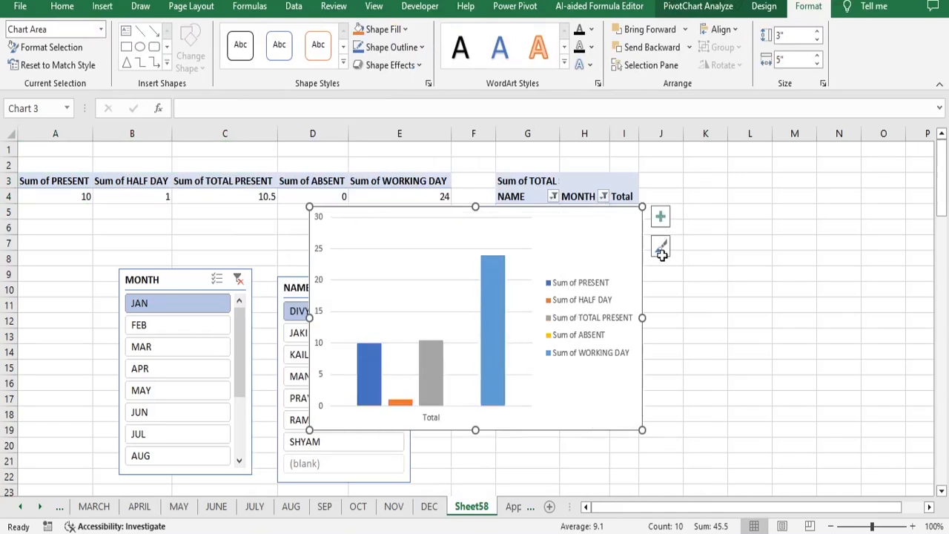
click(660, 216)
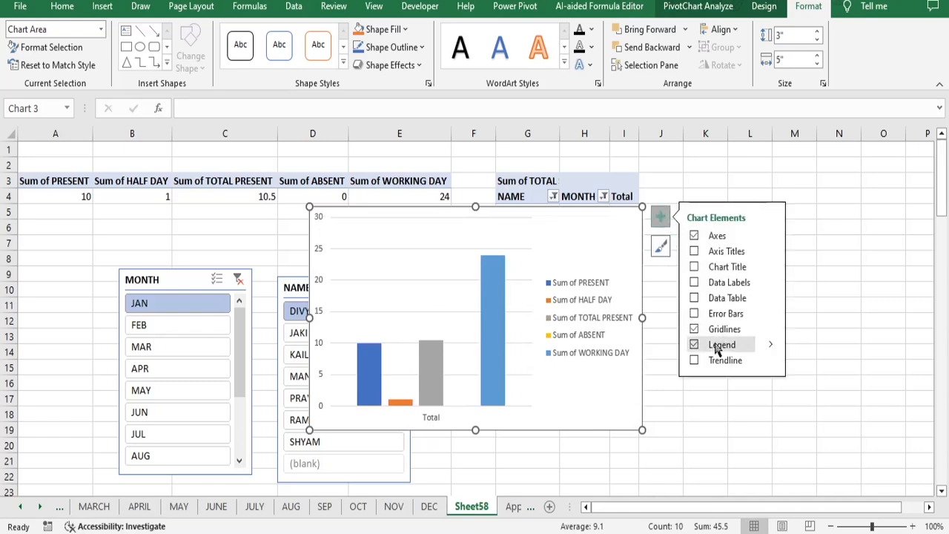
click(770, 345)
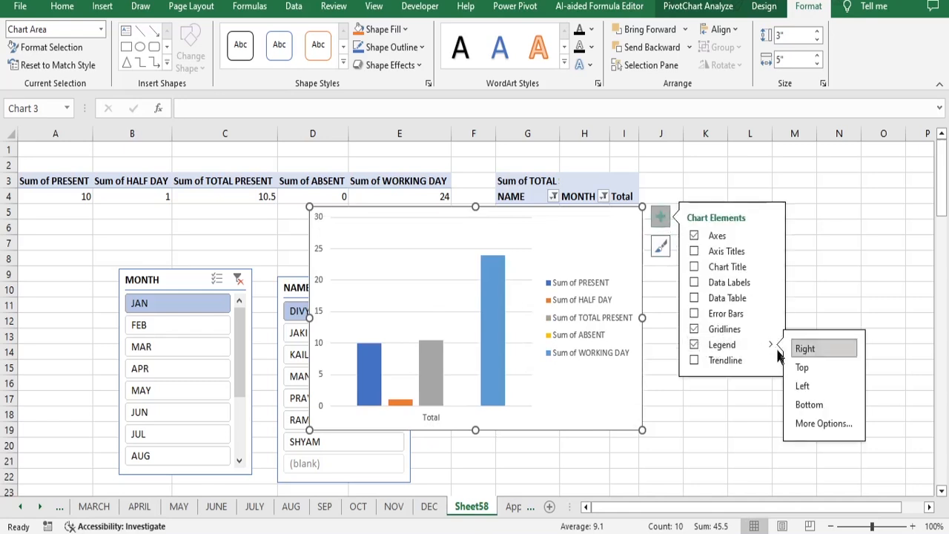
click(805, 407)
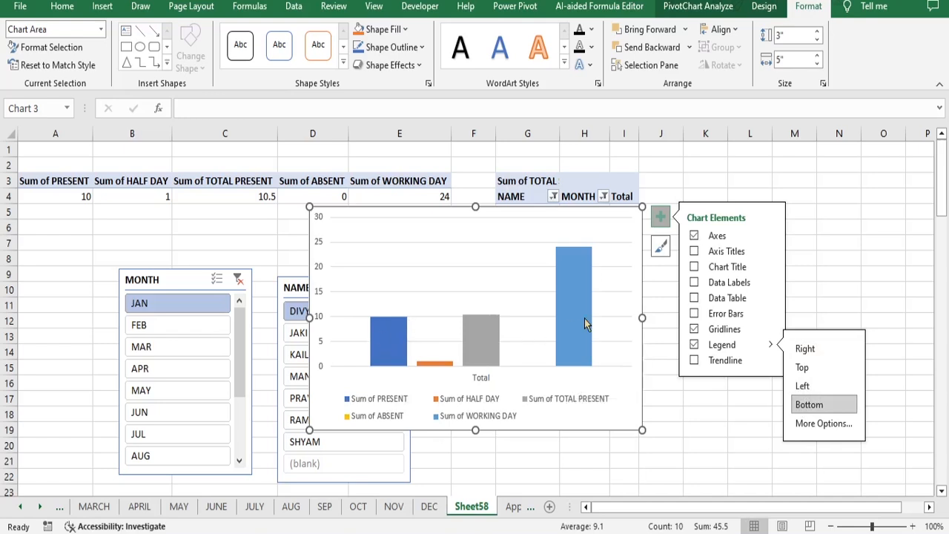
Step: Delete the attendance chart's horizontal category axis with the Total label
mouse_move(585, 319)
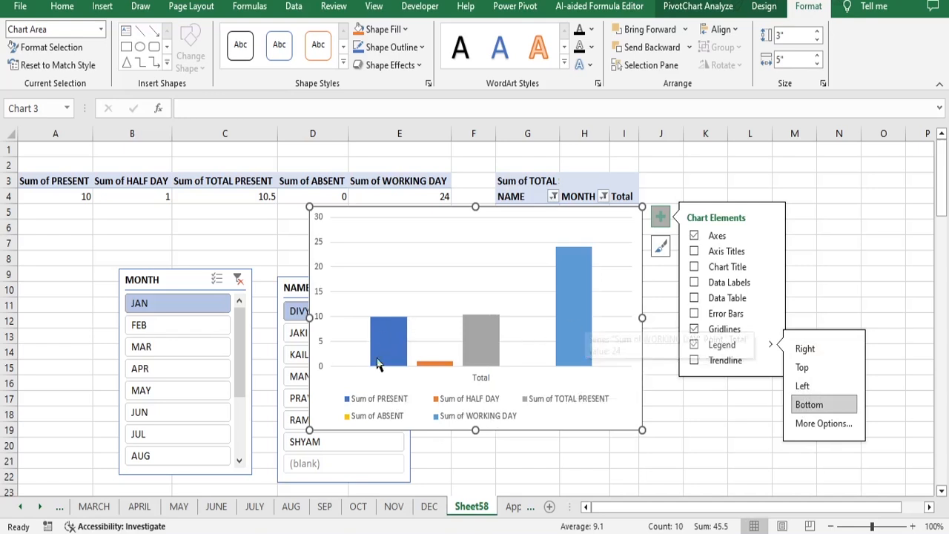
click(485, 380)
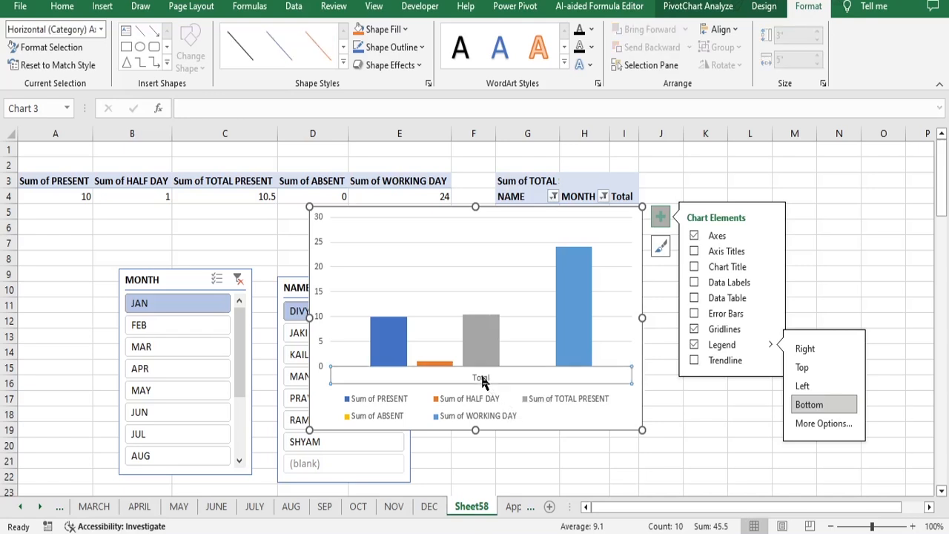
key(Delete)
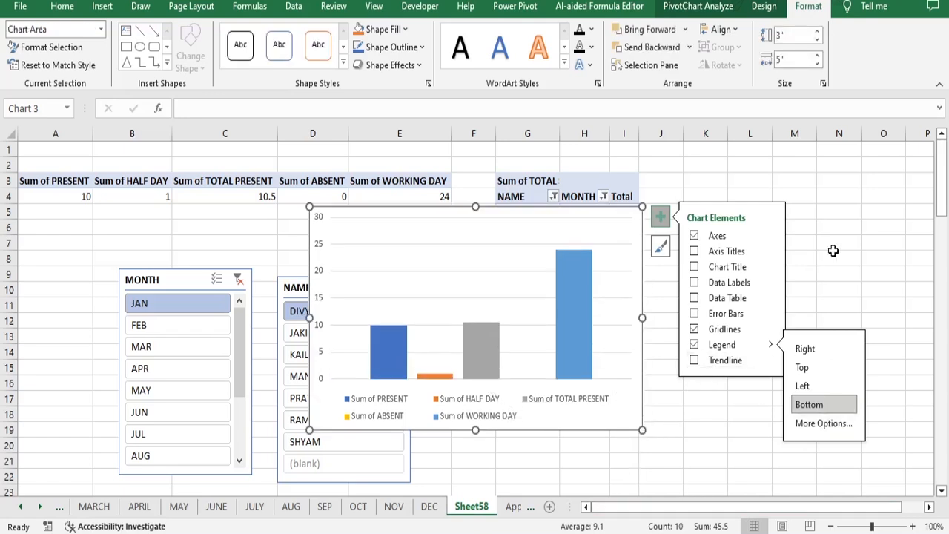
click(690, 398)
Step: Apply the grey gradient chart style with white data labels to the attendance chart and move it beside the NAME slicer
click(630, 240)
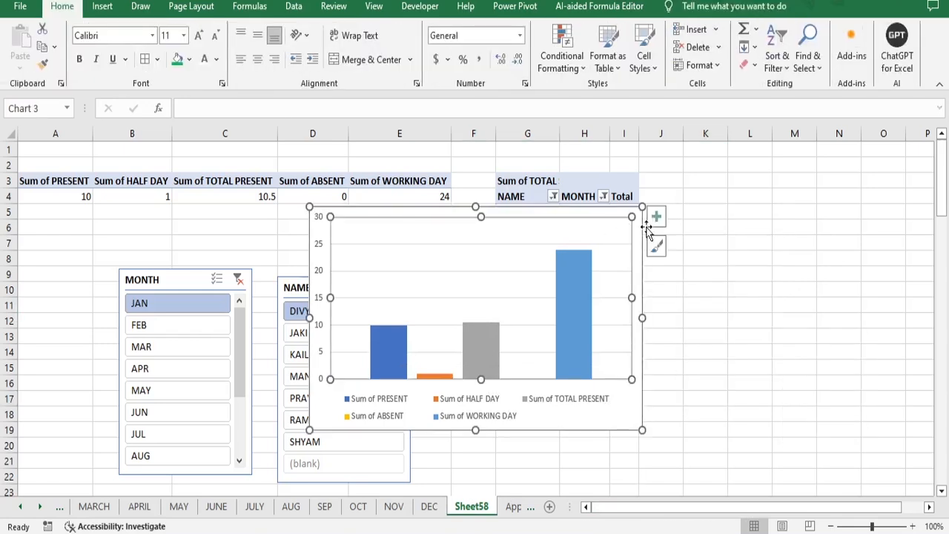
click(663, 249)
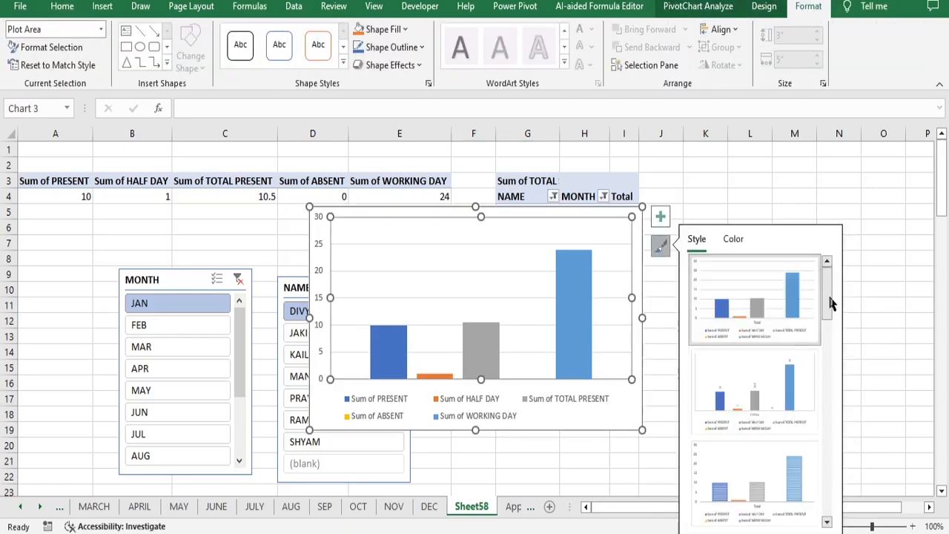
drag(832, 299, 835, 356)
click(766, 296)
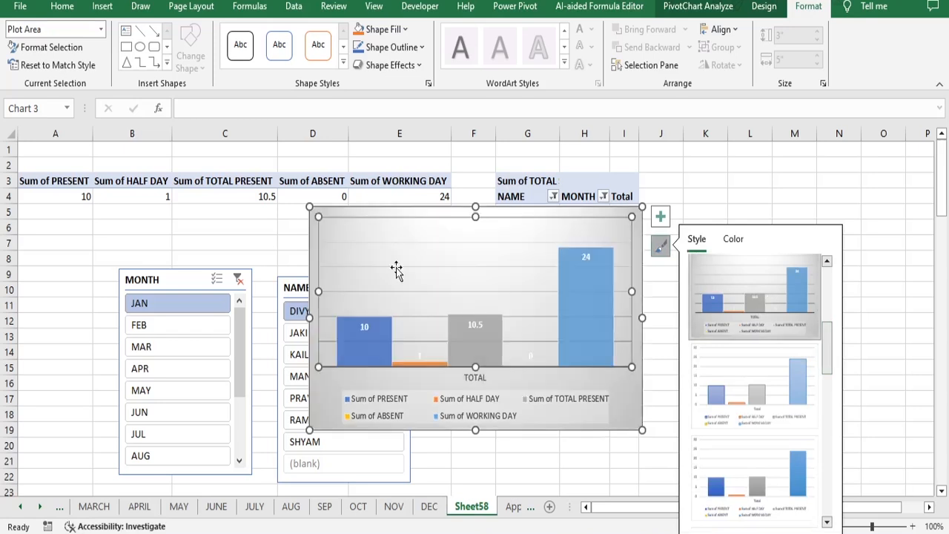
click(887, 198)
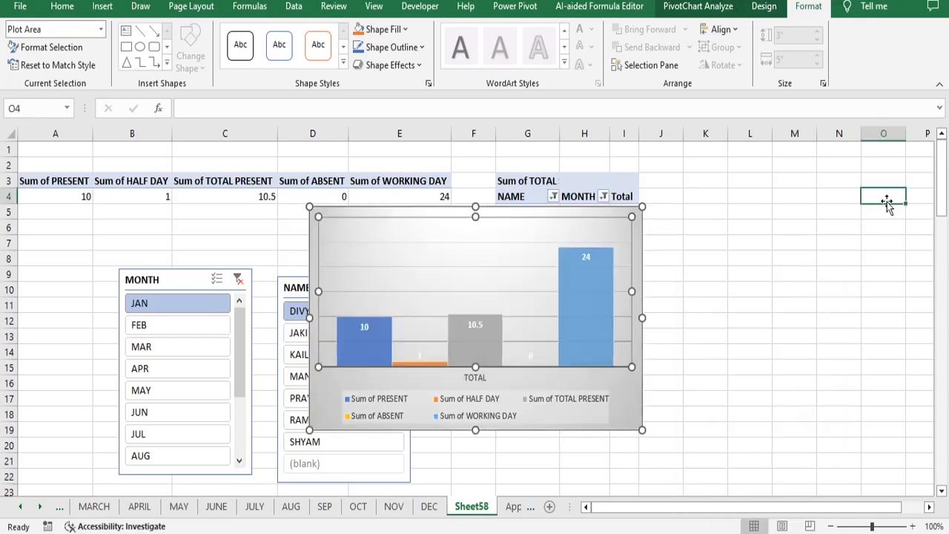
click(428, 228)
drag(410, 217, 584, 264)
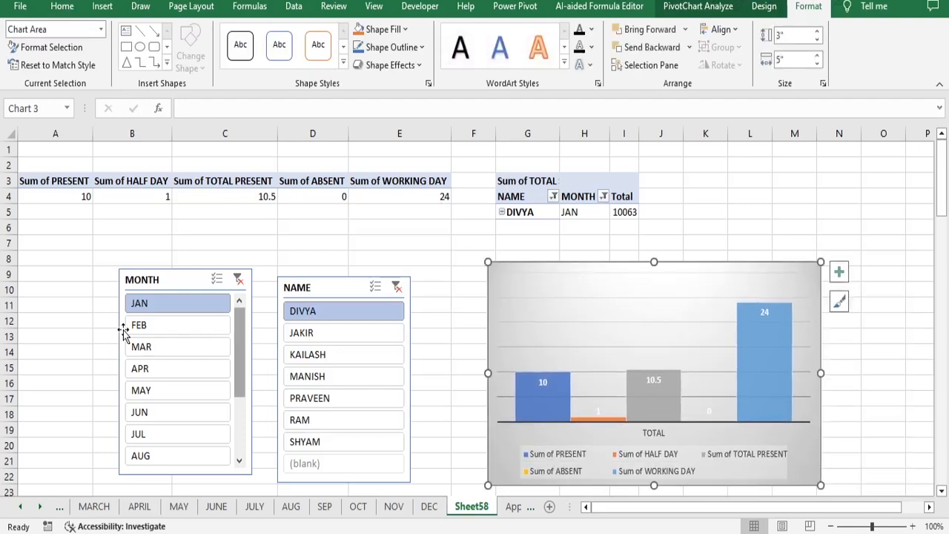
Step: Test the slicers on the chart by switching the month to FEB and back to JAN, and then selecting several employees in turn
click(154, 325)
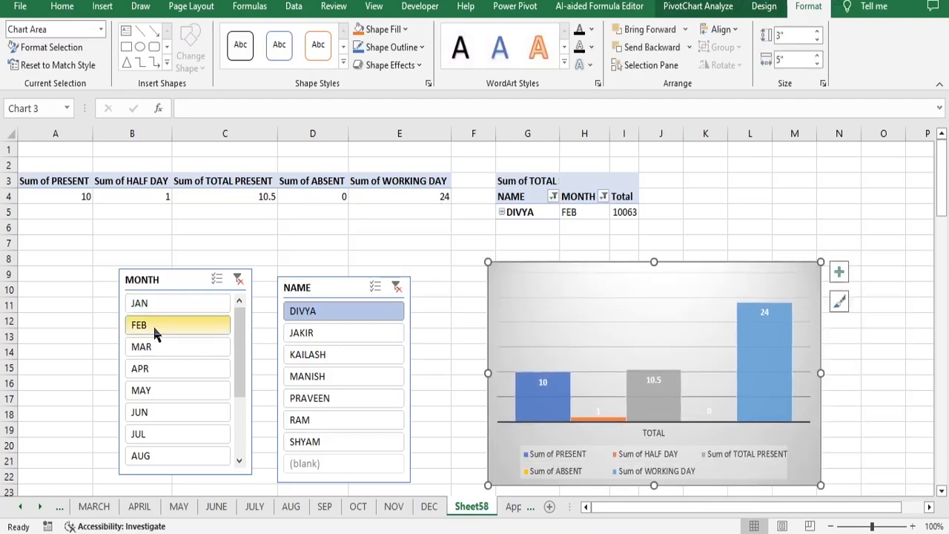
click(171, 305)
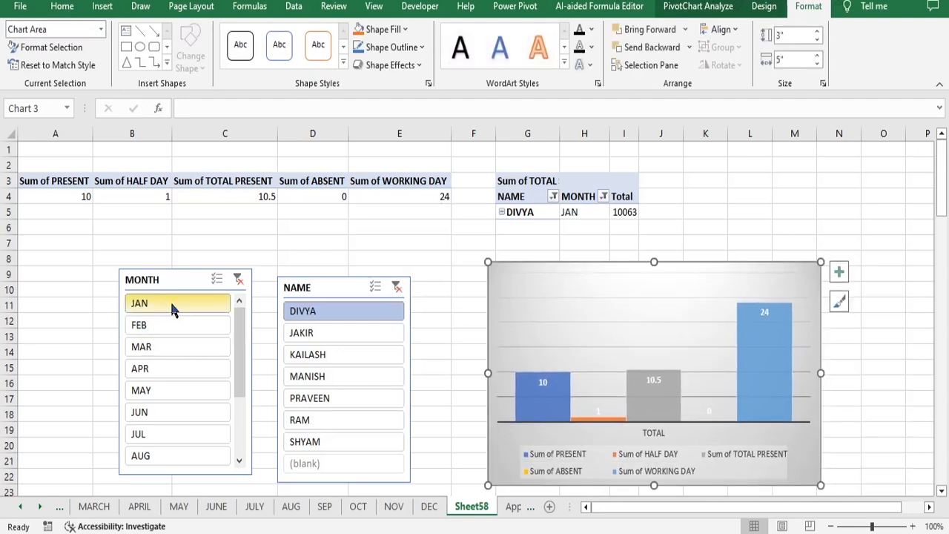
click(312, 334)
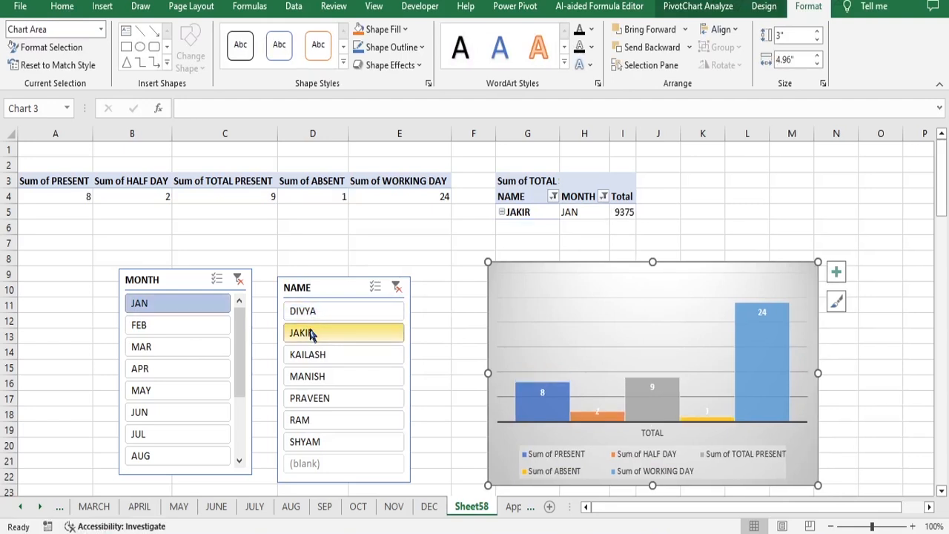
click(324, 360)
click(326, 397)
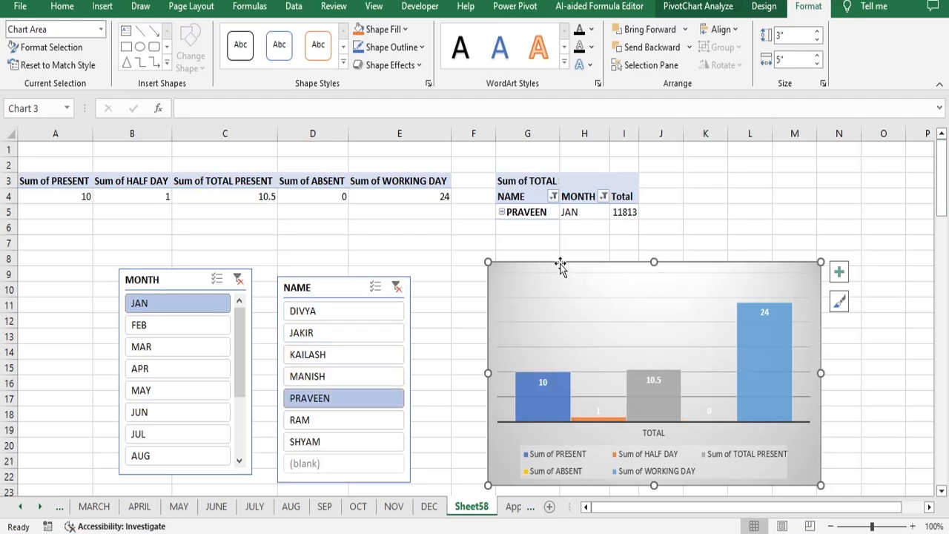
Step: Clear the MONTH and NAME slicer filters and move the attendance chart off the salary PivotTable's rows, to around columns L to Q
drag(559, 266, 509, 265)
drag(618, 512, 718, 519)
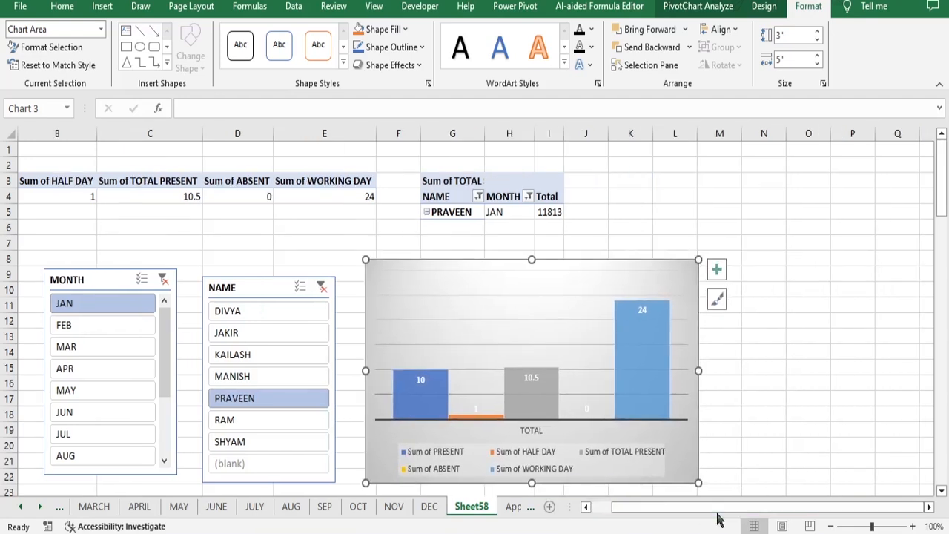
click(163, 281)
click(325, 287)
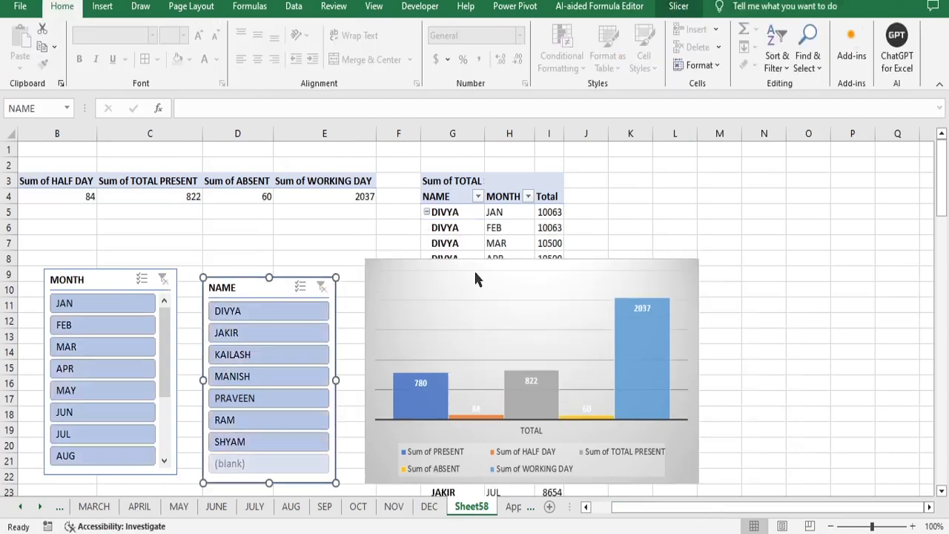
click(435, 270)
drag(482, 271, 699, 159)
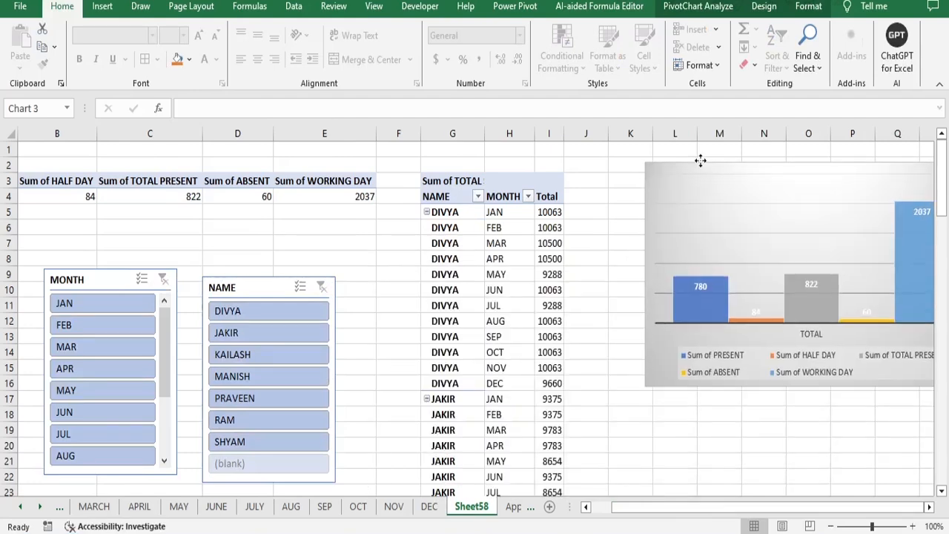
Step: Insert a 3-D Clustered Column PivotChart based on the salary PivotTable
click(430, 180)
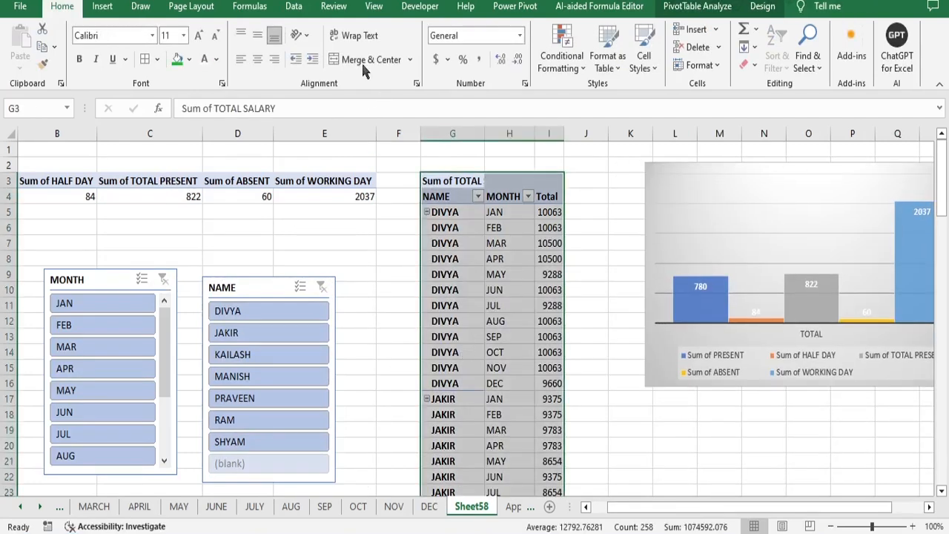
click(102, 9)
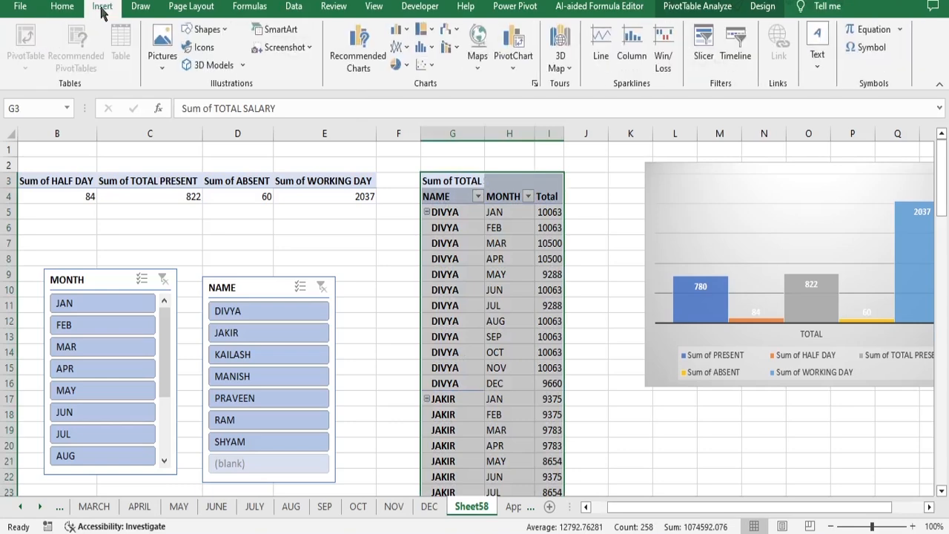
click(535, 84)
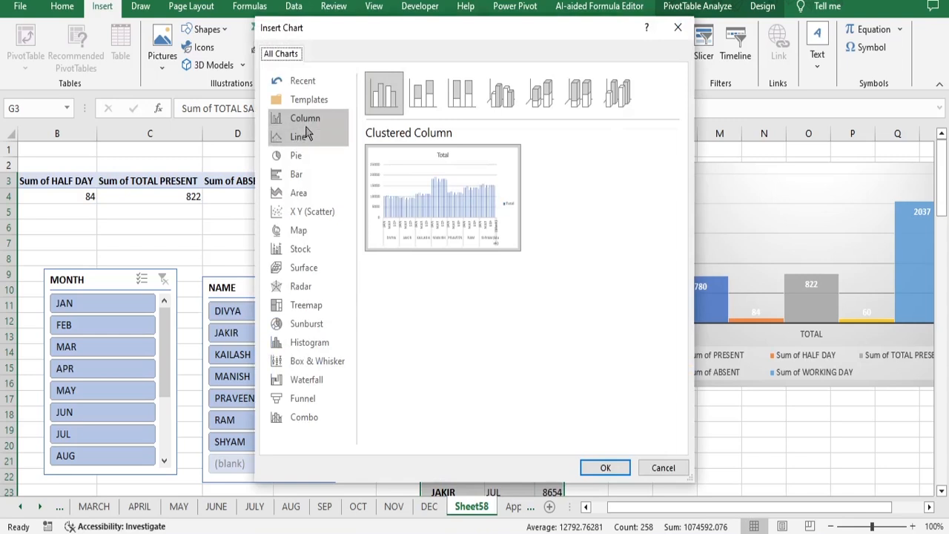
click(317, 125)
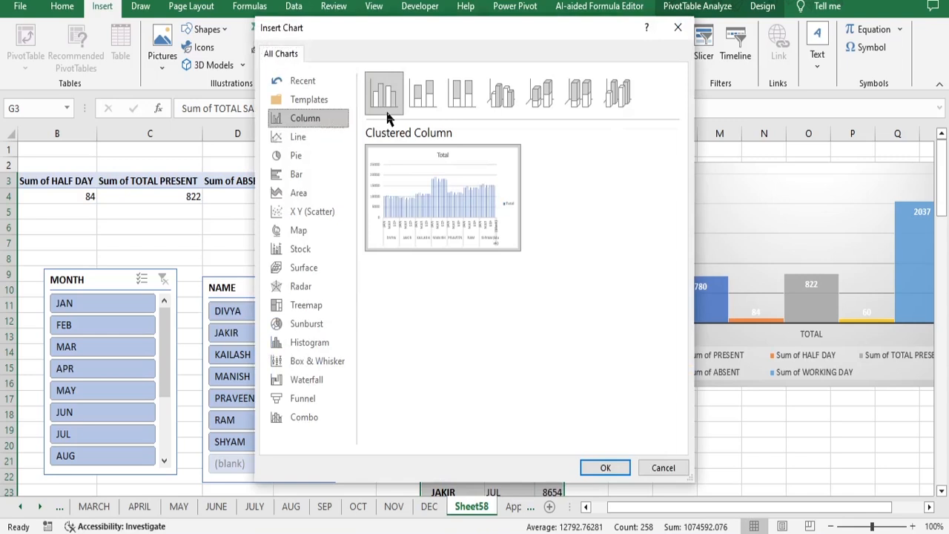
mouse_move(413, 190)
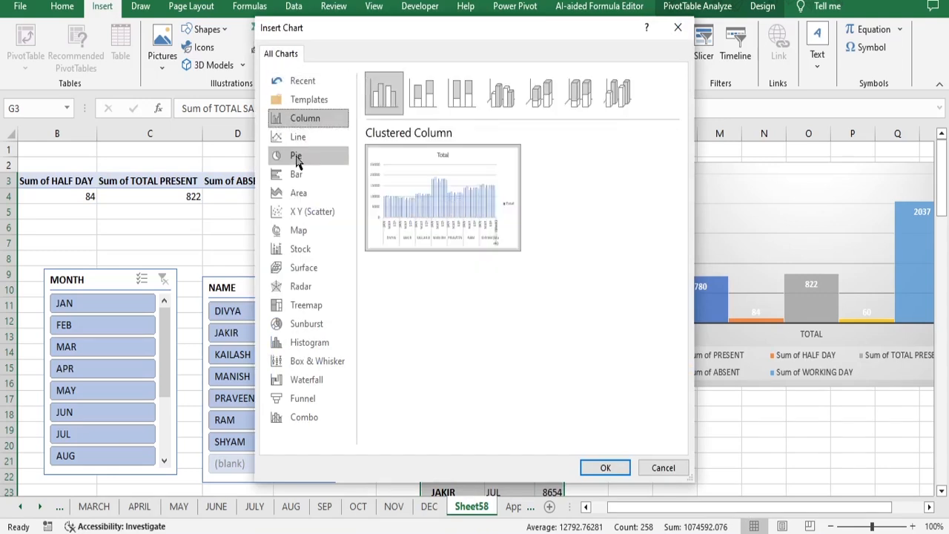
click(503, 100)
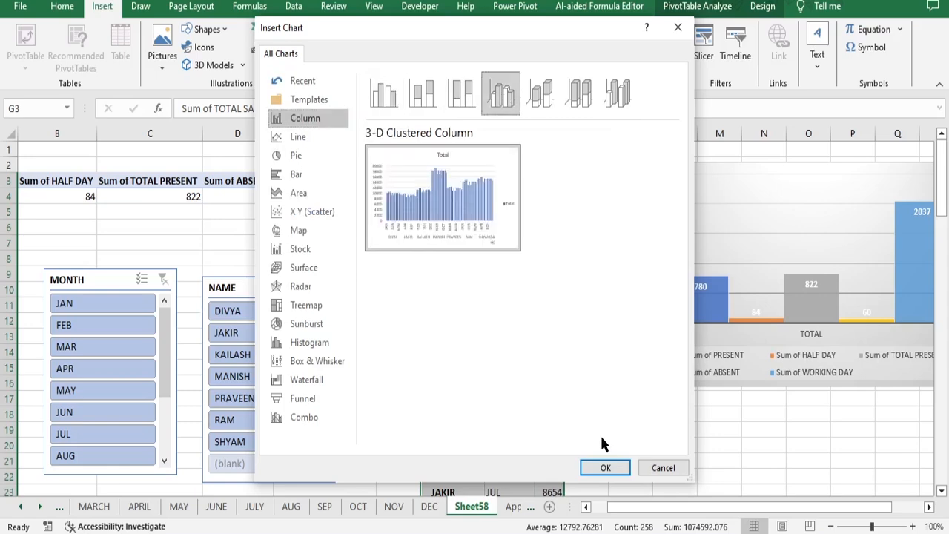
click(603, 467)
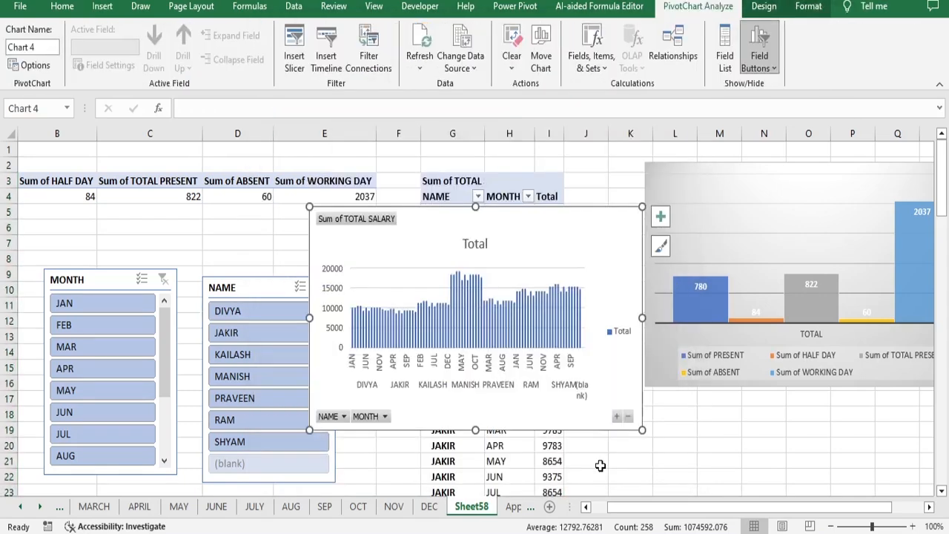
Step: Filter the MONTH slicer to JAN and hide all field buttons on the salary chart
click(118, 303)
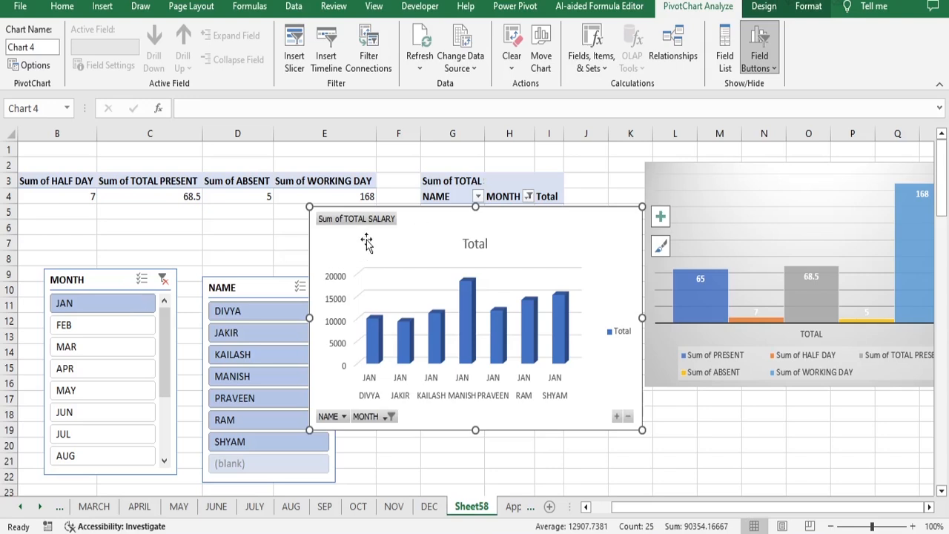
right_click(336, 222)
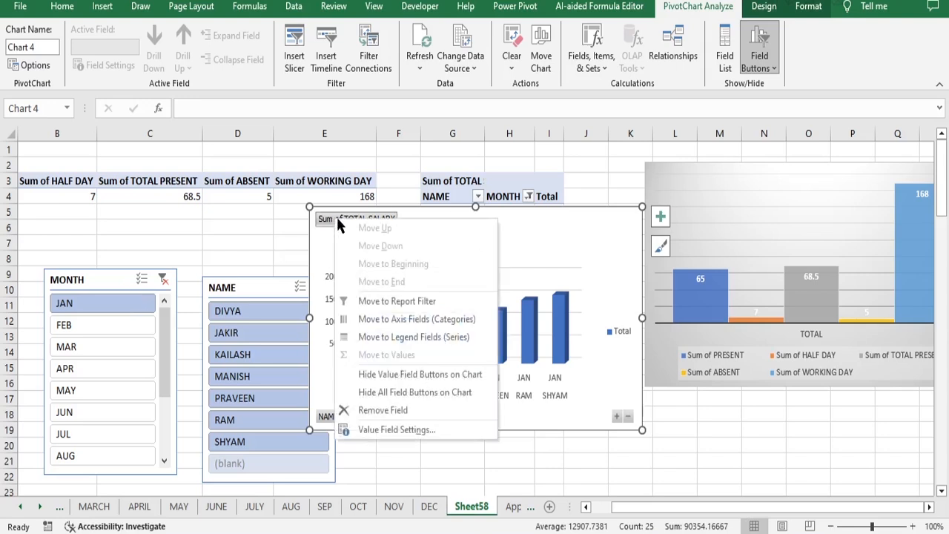
click(388, 392)
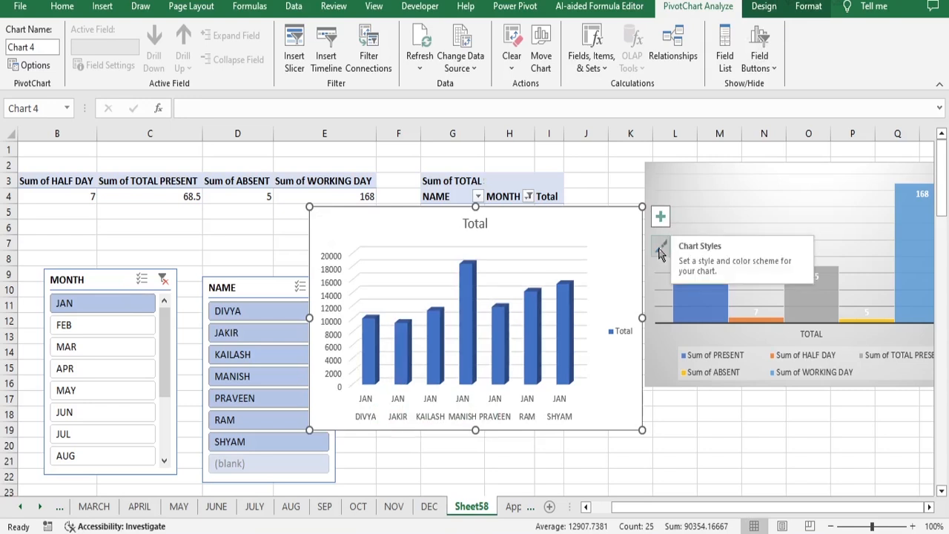
Step: Apply the dark chart style with boxed data labels to the salary chart and move it below the attendance chart
click(661, 251)
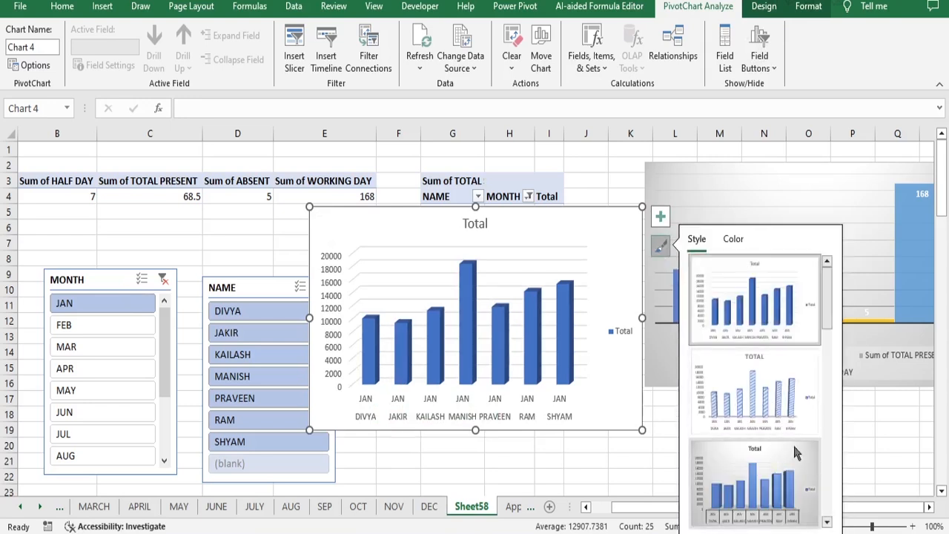
drag(830, 322, 835, 398)
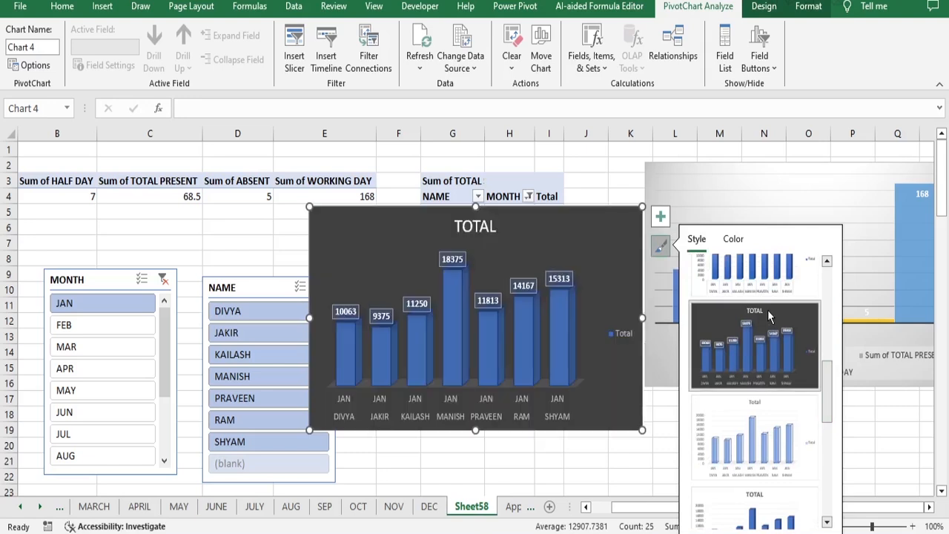
click(756, 343)
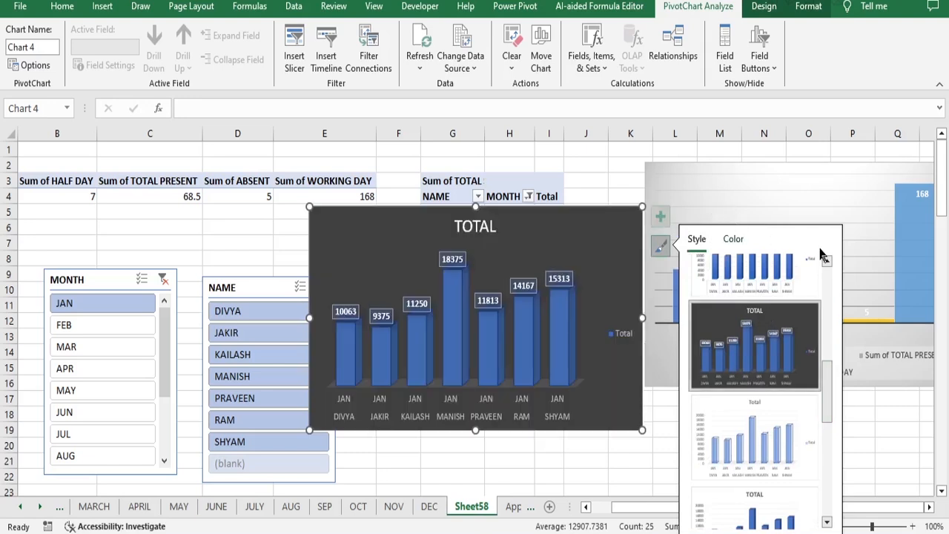
click(907, 460)
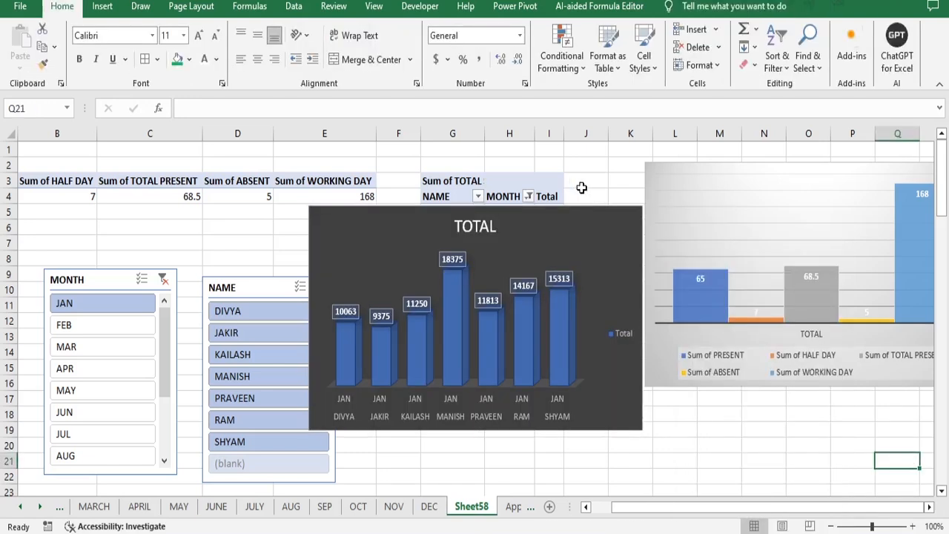
drag(582, 217, 889, 419)
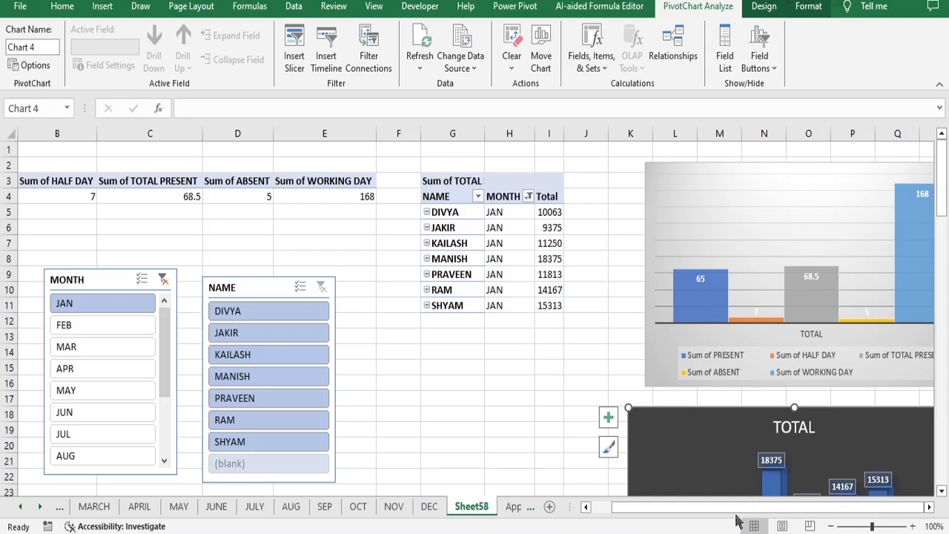
drag(772, 511, 742, 512)
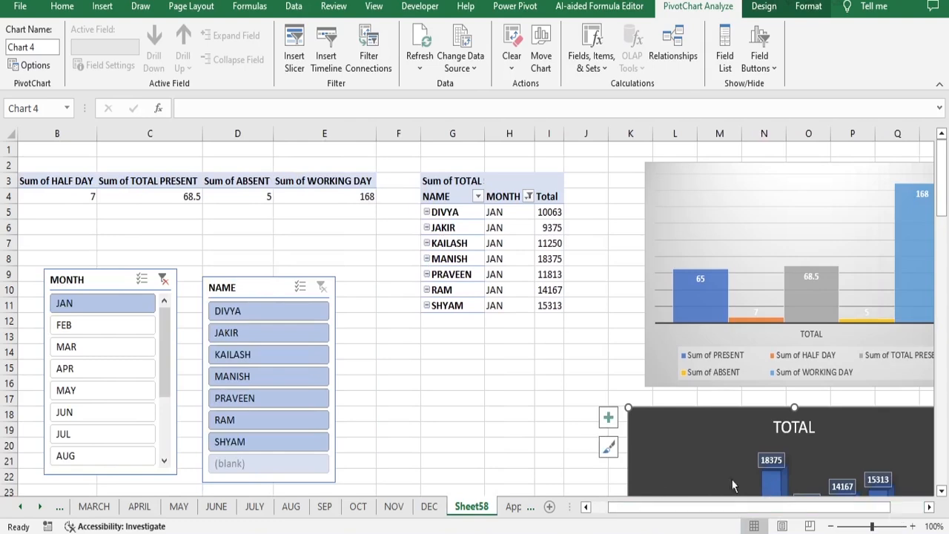
Step: Switch to the Book1 workbook, whose Sheet1 holds the attendance dashboard layout
click(529, 509)
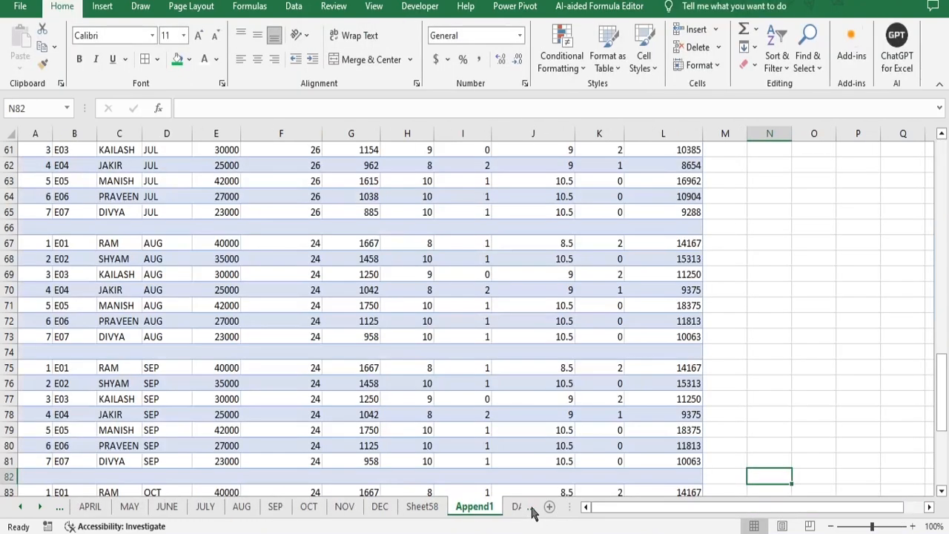
click(531, 511)
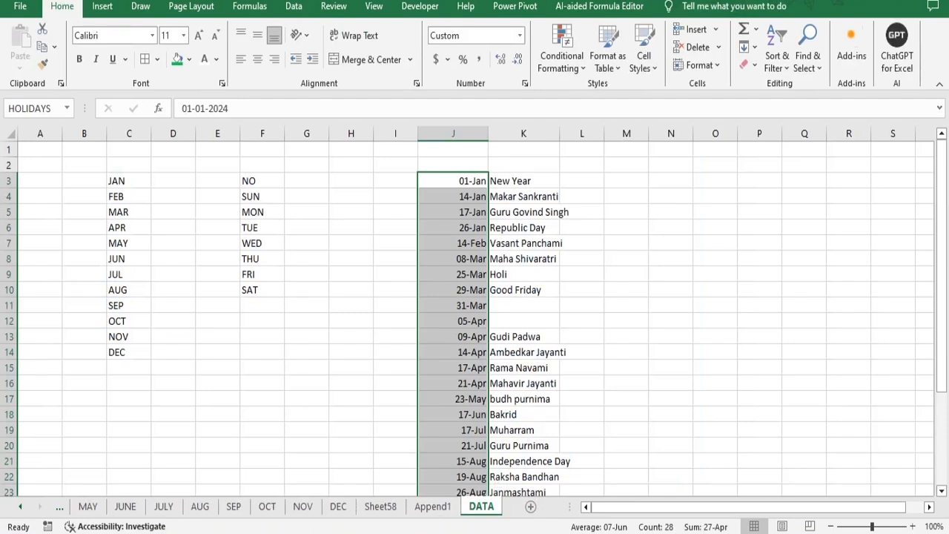
mouse_move(150, 533)
mouse_move(80, 531)
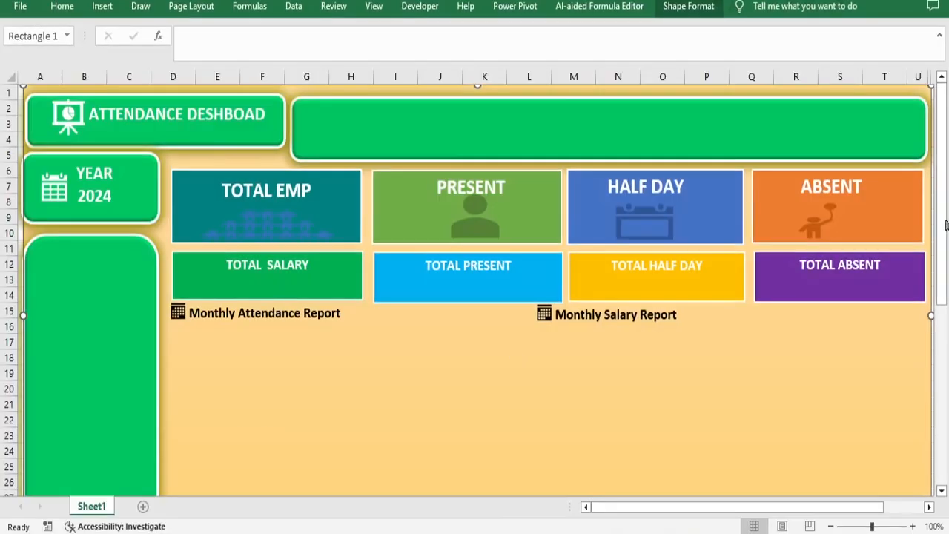
drag(943, 222, 946, 182)
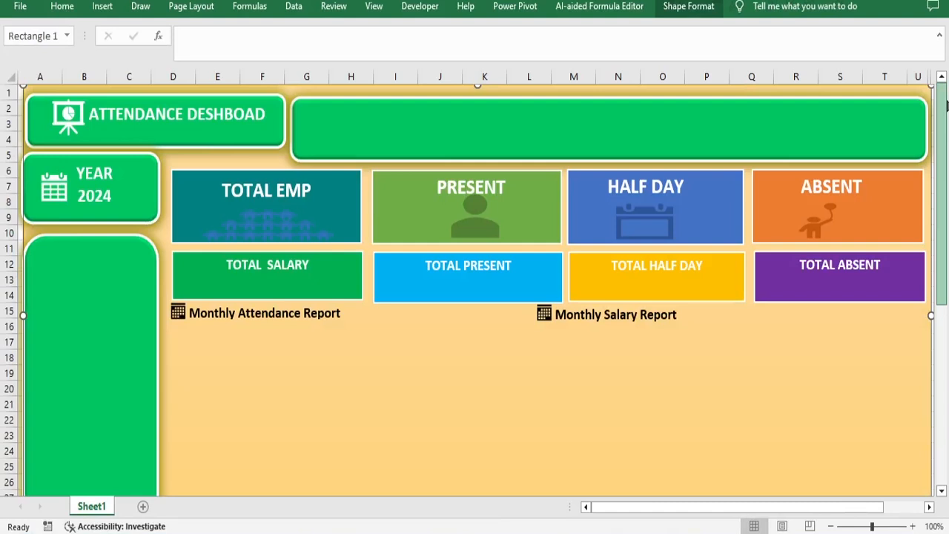
Step: Copy the dashboard sheet Sheet1 into Book2.xlsx, placing the copy before the Append1 sheet
right_click(93, 507)
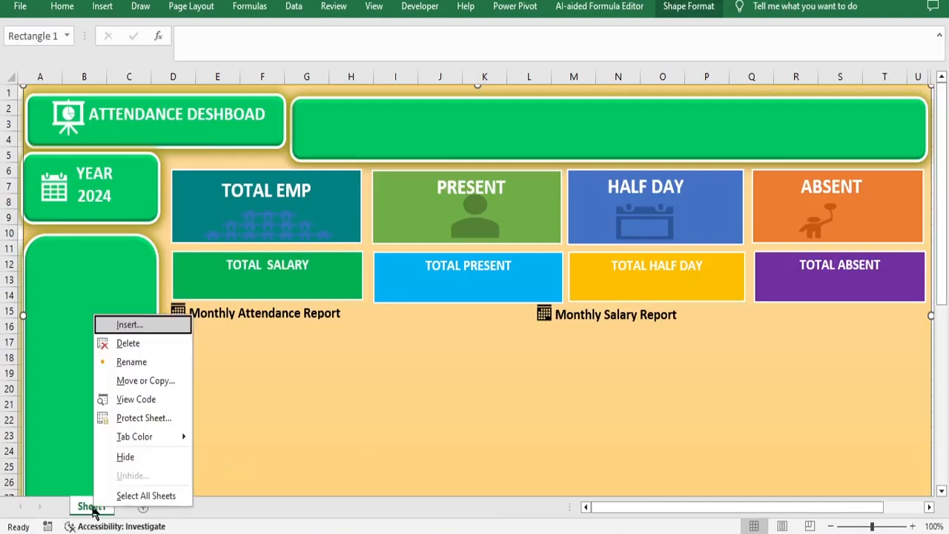
click(144, 383)
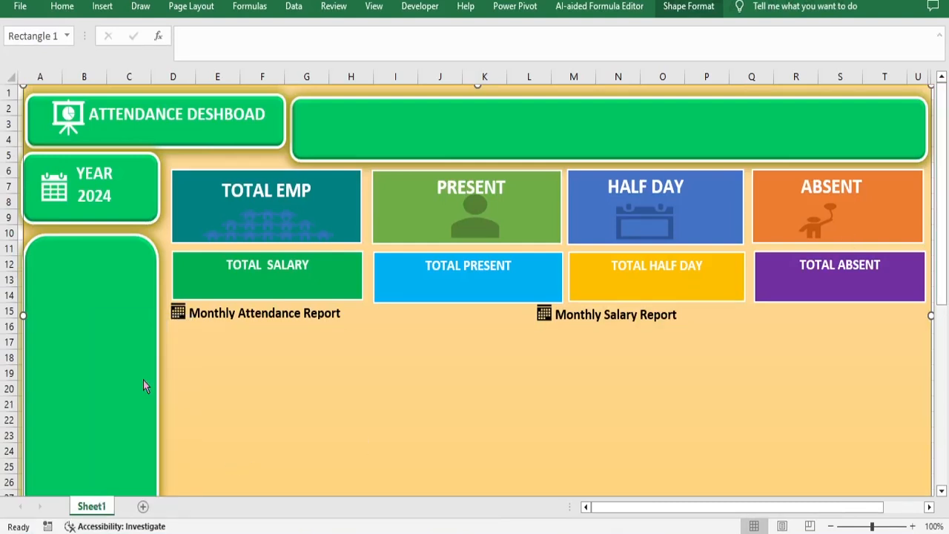
click(237, 343)
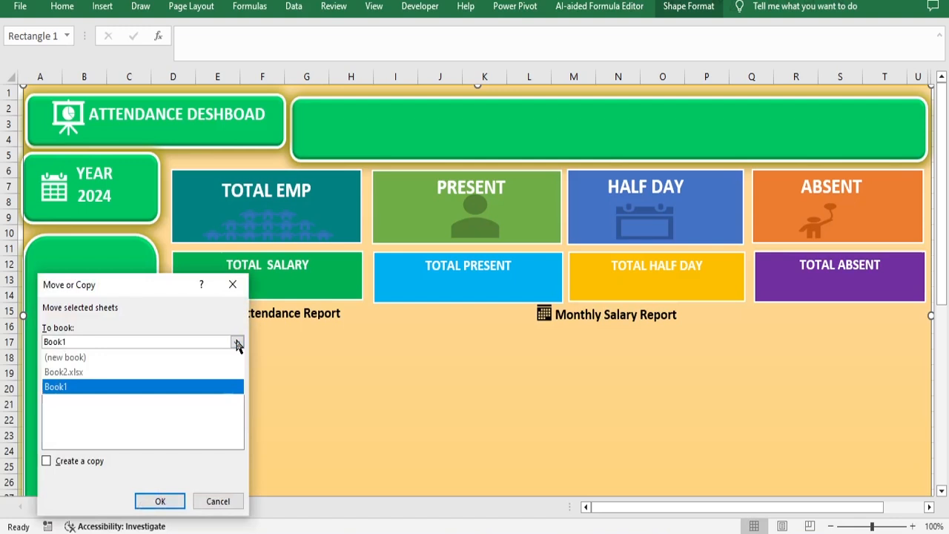
click(78, 373)
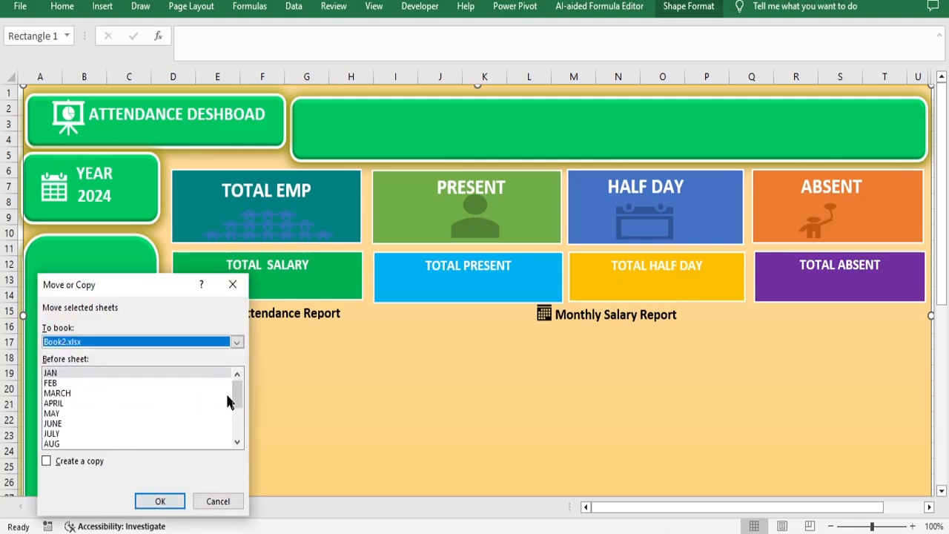
drag(236, 396, 240, 429)
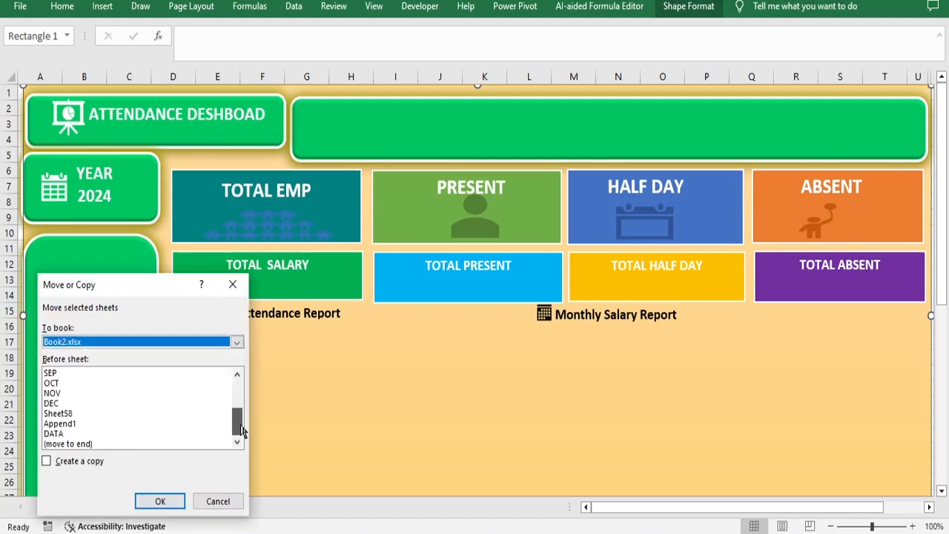
click(65, 424)
click(46, 461)
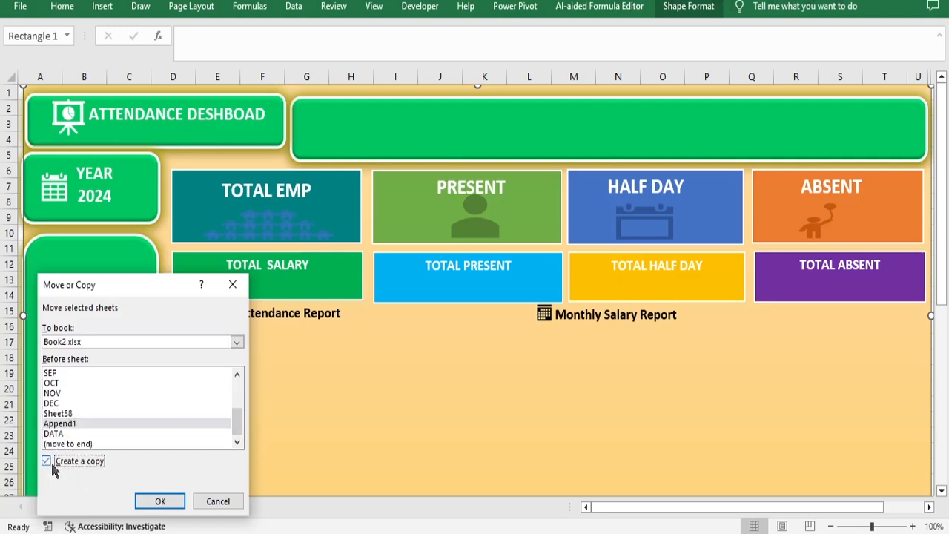
click(158, 502)
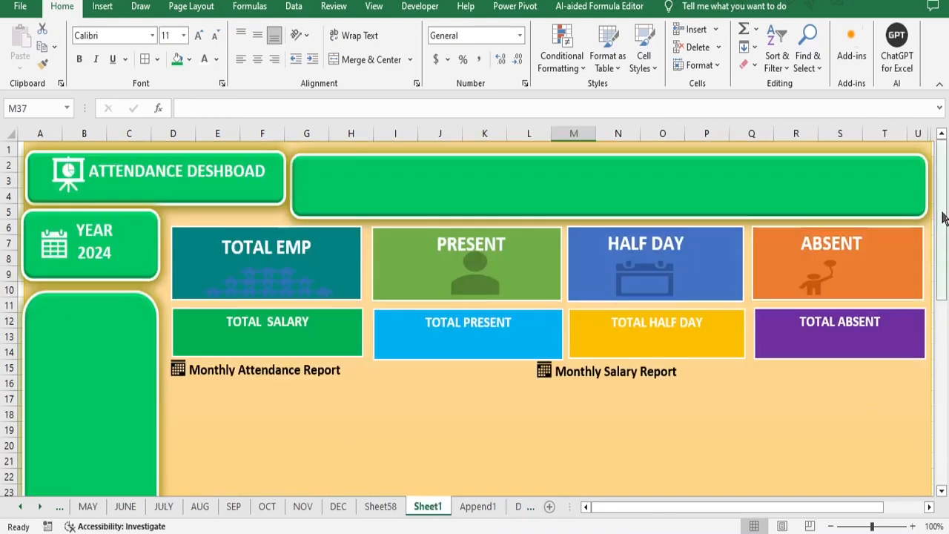
drag(944, 215, 904, 414)
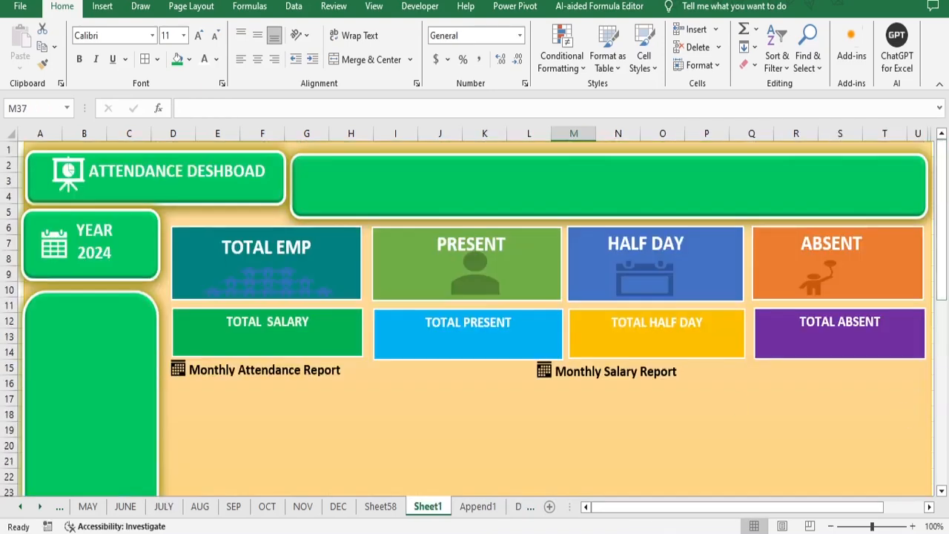
scroll(419, 364, down, 4)
scroll(413, 391, up, 4)
Step: Rename the Sheet58 worksheet as PIVOT
click(380, 507)
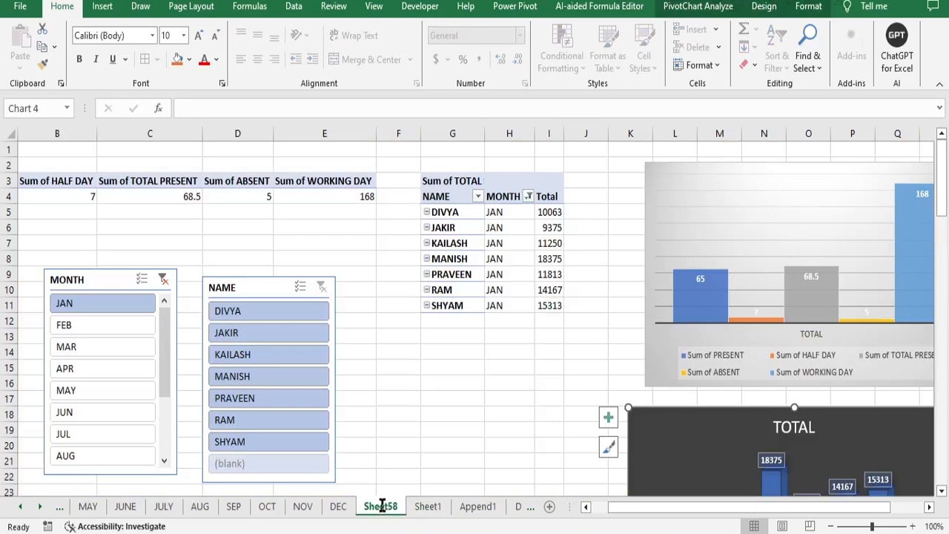
double_click(380, 506)
text(PI)
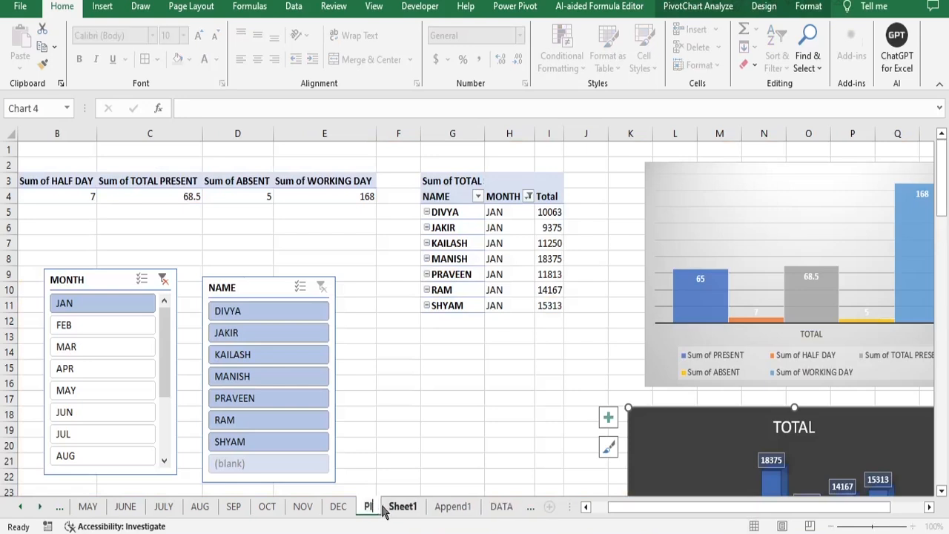
text(VOT)
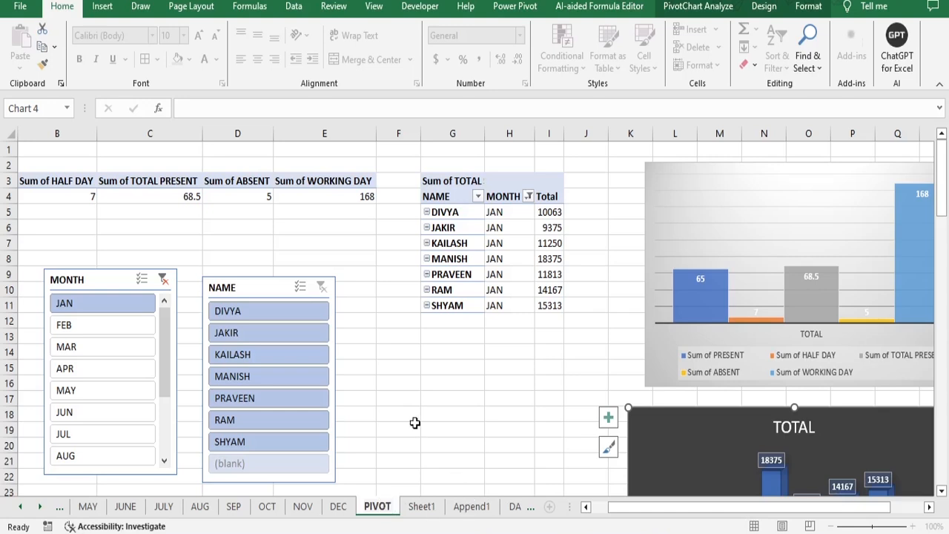
click(414, 424)
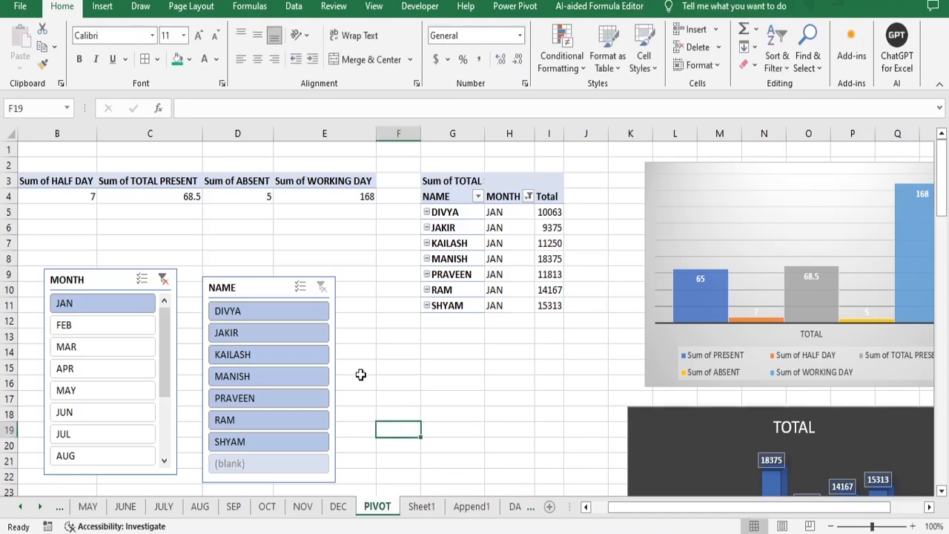
Step: Copy the MONTH slicer from the PIVOT sheet to the Sheet1 dashboard and move it off the green side panel
click(87, 284)
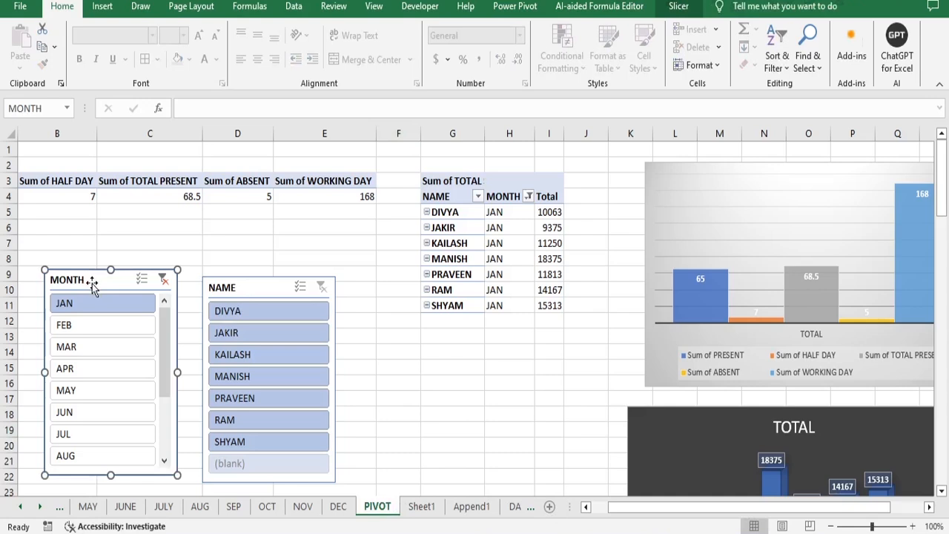
click(420, 509)
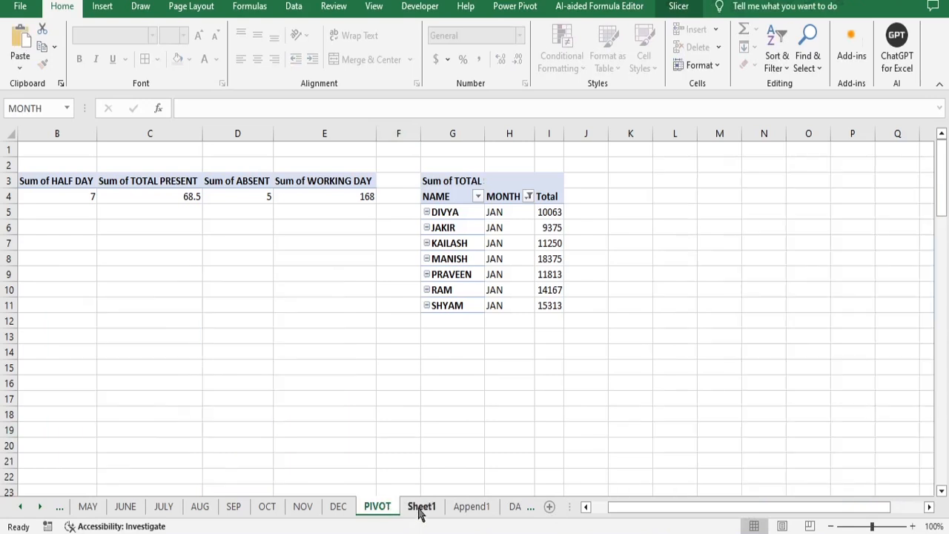
click(137, 380)
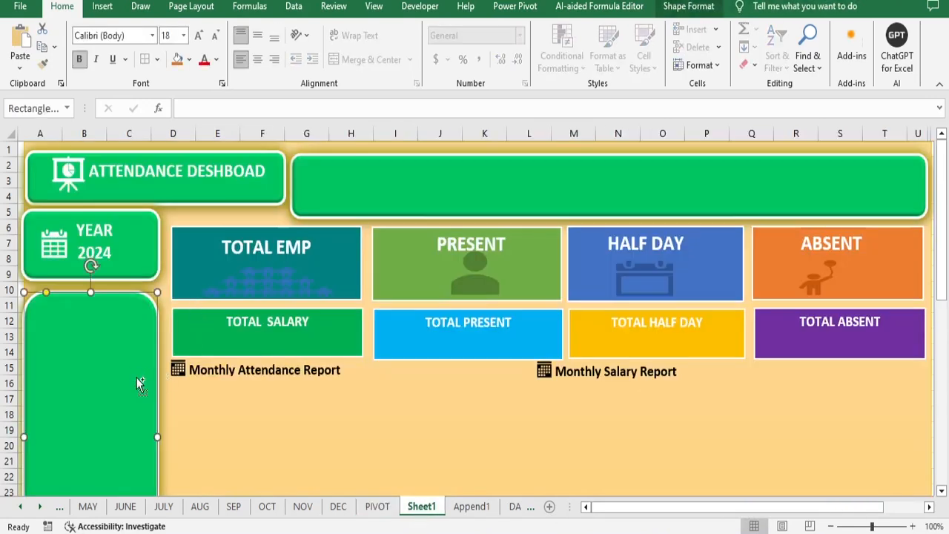
key(ctrl+v)
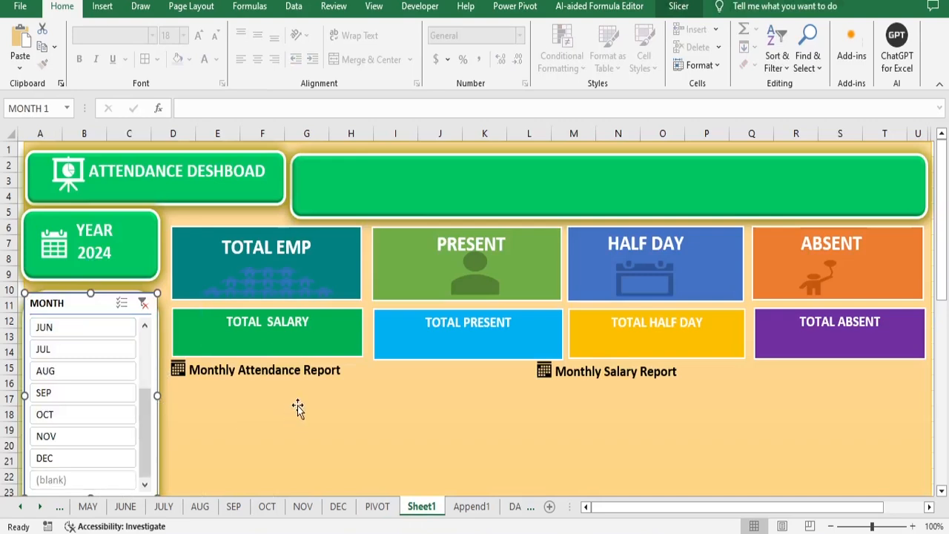
mouse_move(941, 271)
mouse_down()
mouse_move(939, 322)
mouse_move(936, 276)
mouse_up()
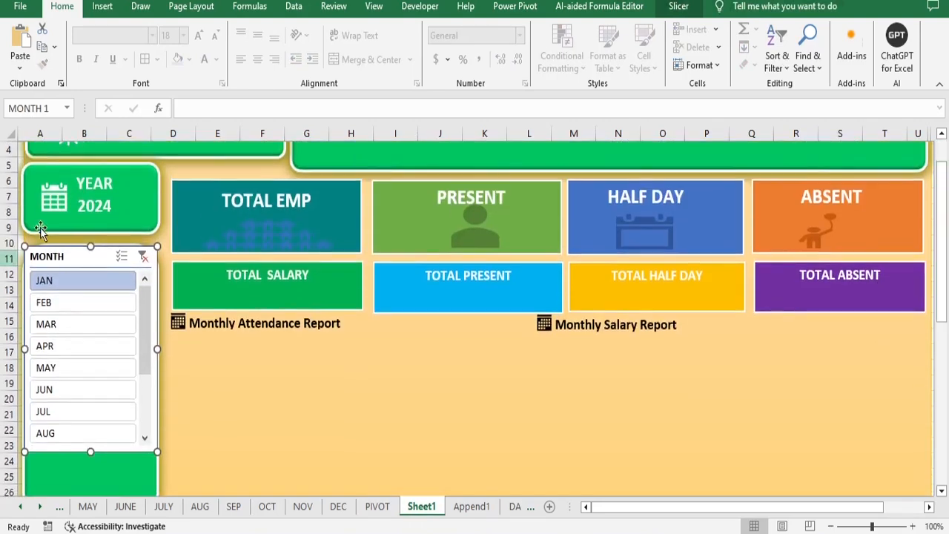
drag(64, 257, 323, 276)
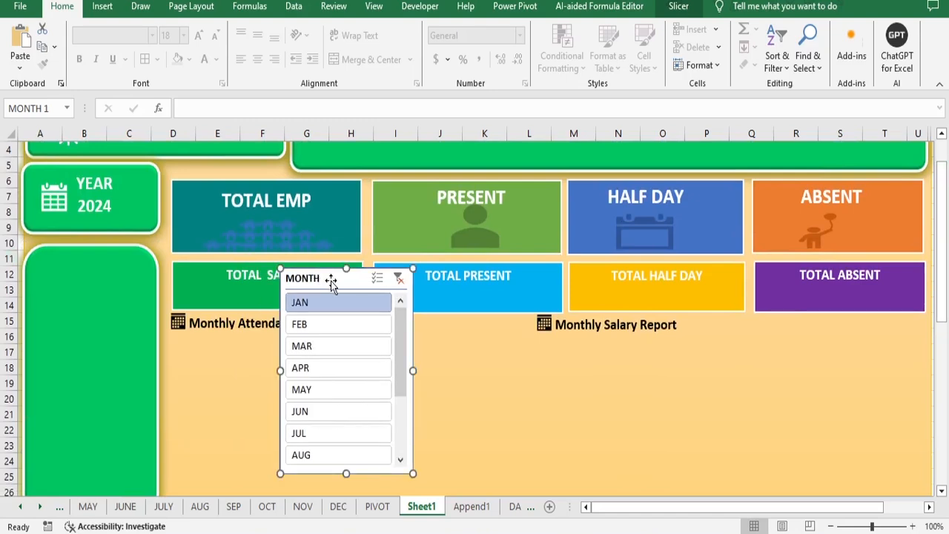
Step: Set the copied MONTH slicer's buttons to 12 columns
click(678, 9)
click(731, 29)
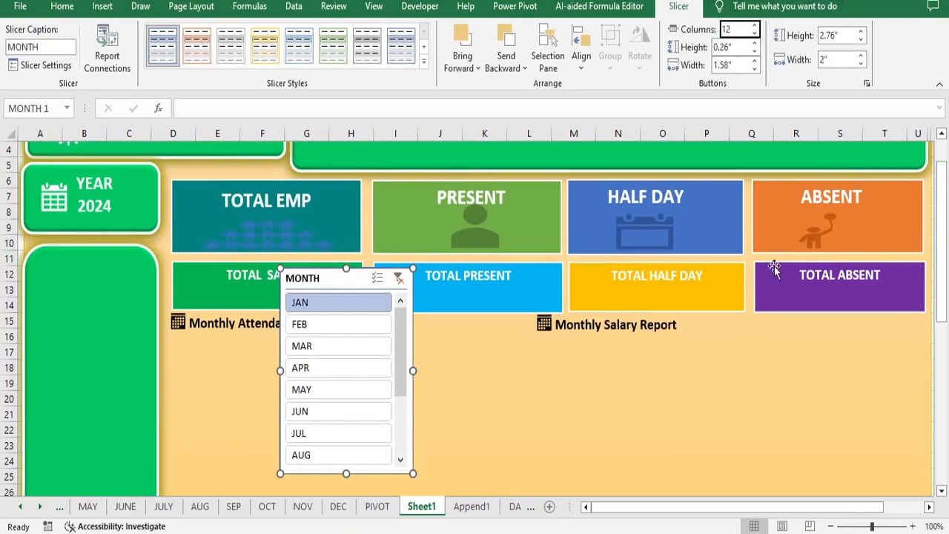
click(595, 391)
Step: Move the MONTH slicer into the green banner beside the dashboard title and resize it to about 0.65" high by 7.58" wide
scroll(533, 377, up, 1)
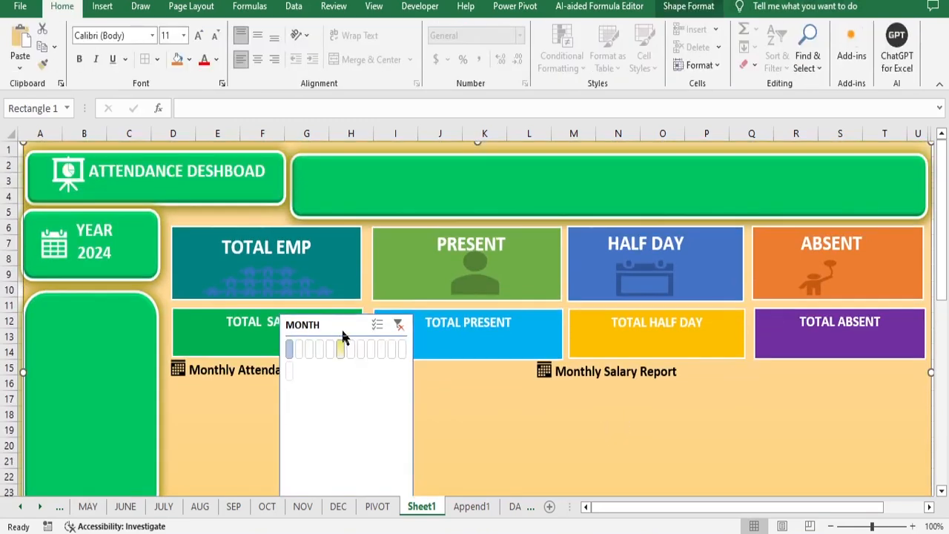
drag(336, 324, 355, 169)
drag(431, 265, 889, 185)
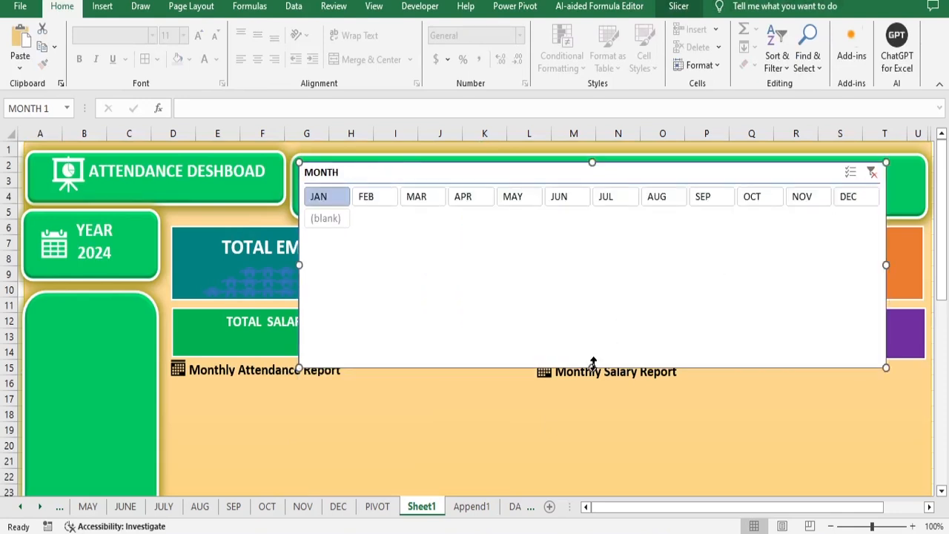
drag(593, 361, 579, 208)
drag(887, 185, 806, 183)
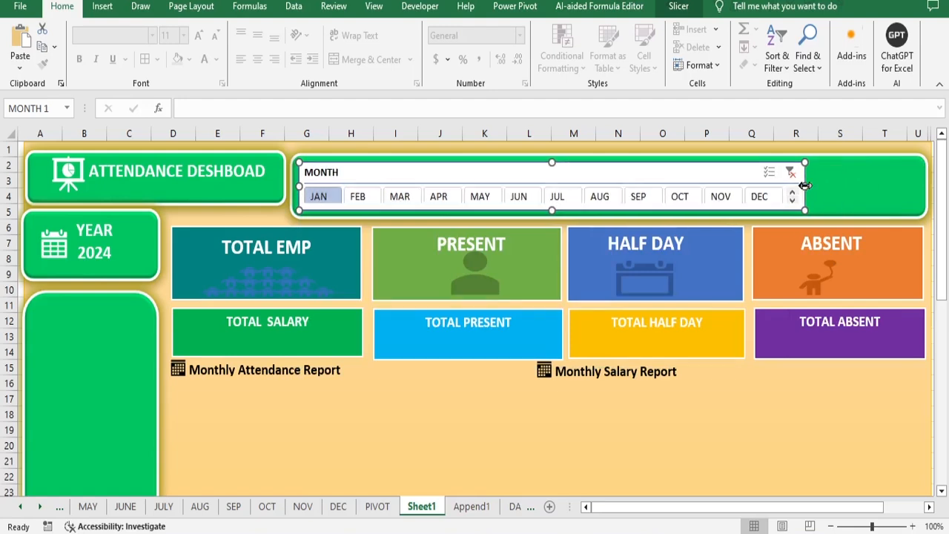
click(856, 199)
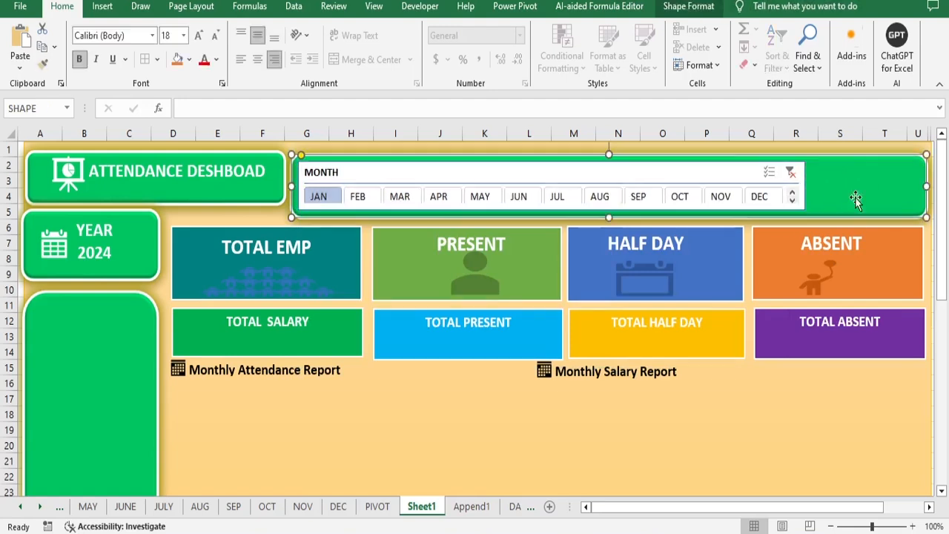
Step: Copy the NAME slicer from the PIVOT sheet to Sheet1 and place it on the green panel below the YEAR box
click(377, 507)
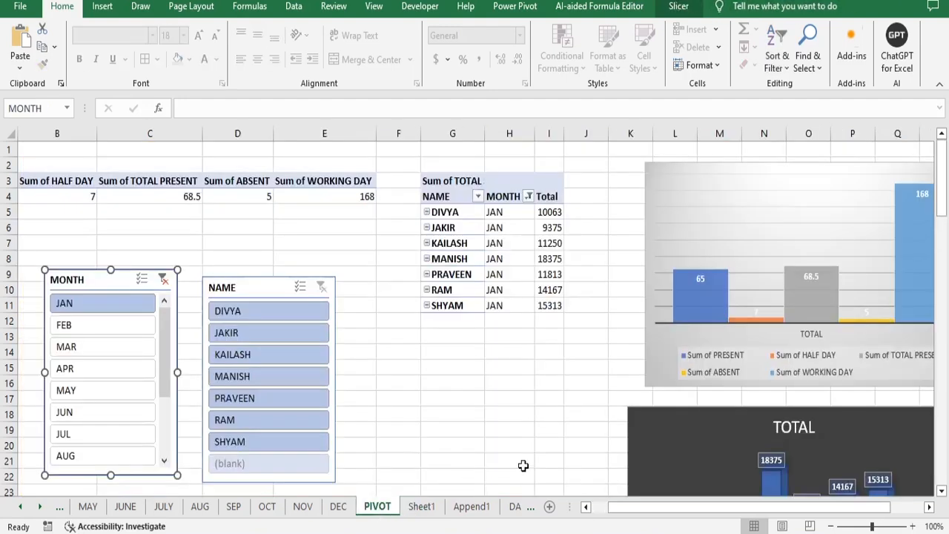
click(246, 287)
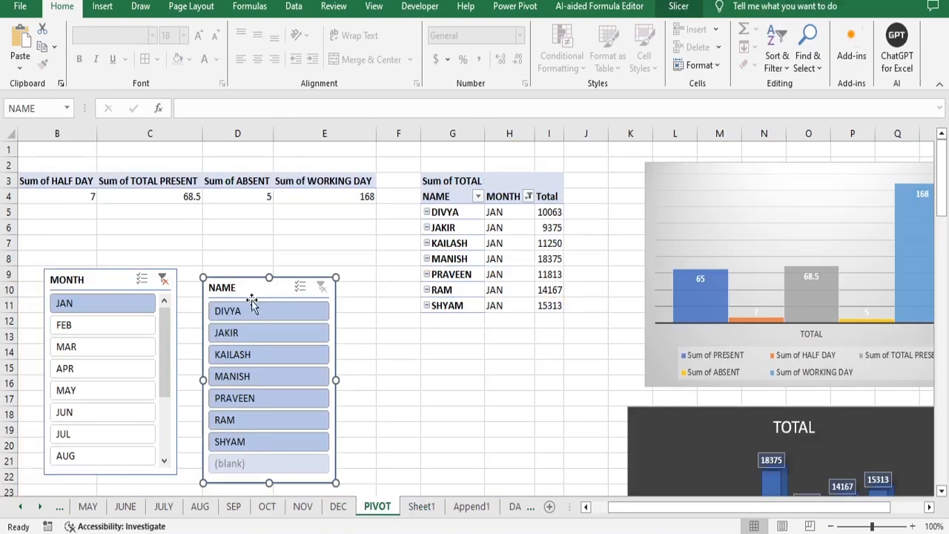
click(421, 507)
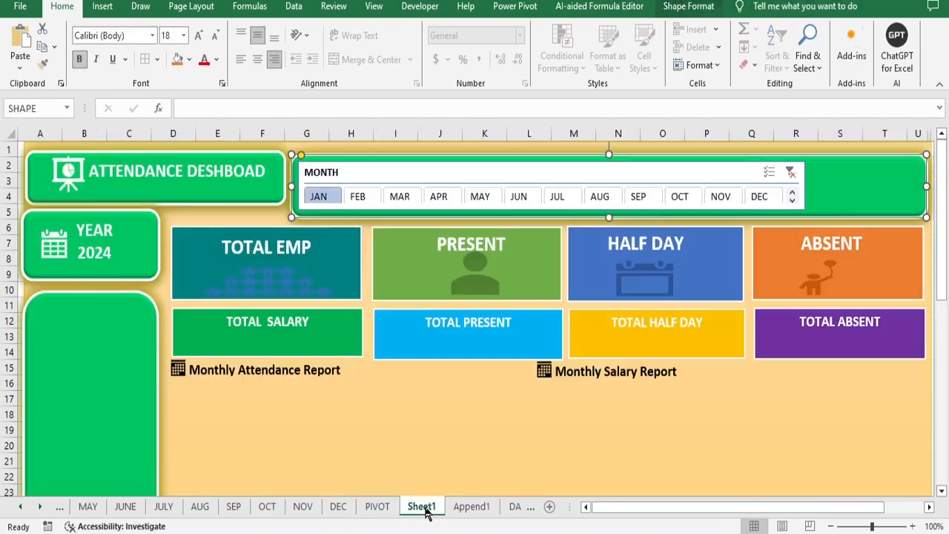
click(278, 428)
key(ctrl+v)
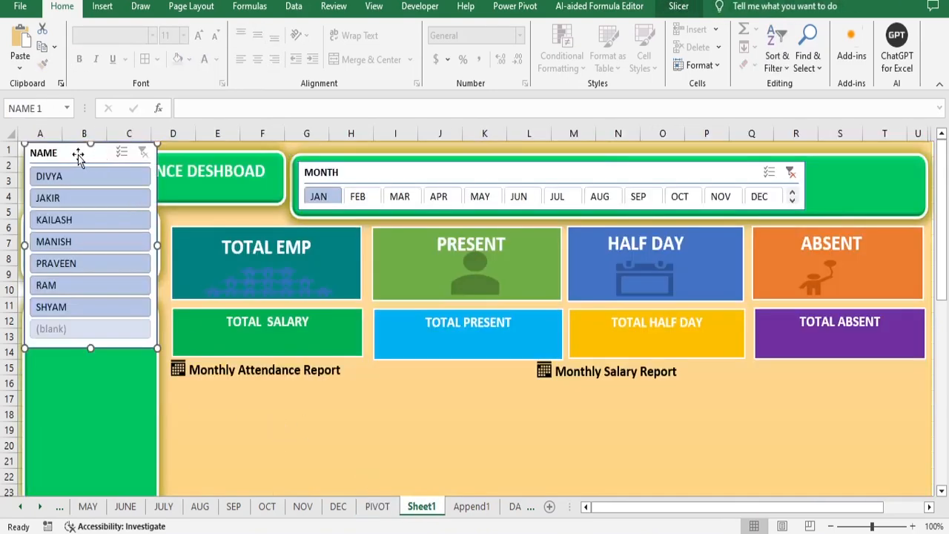
drag(78, 156, 74, 333)
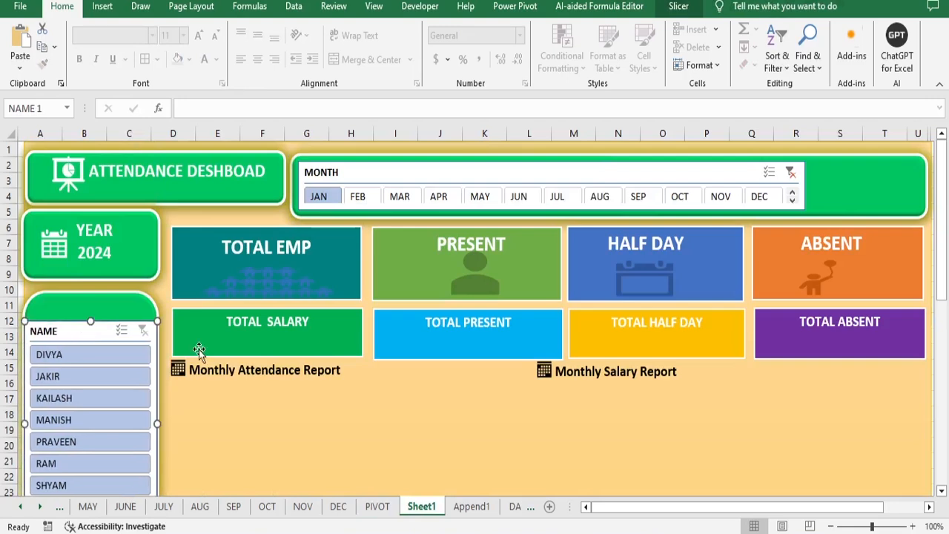
Step: Resize the NAME slicer to fit inside the green side panel, about 3.27" high by 1.85" wide
scroll(8, 290, down, 3)
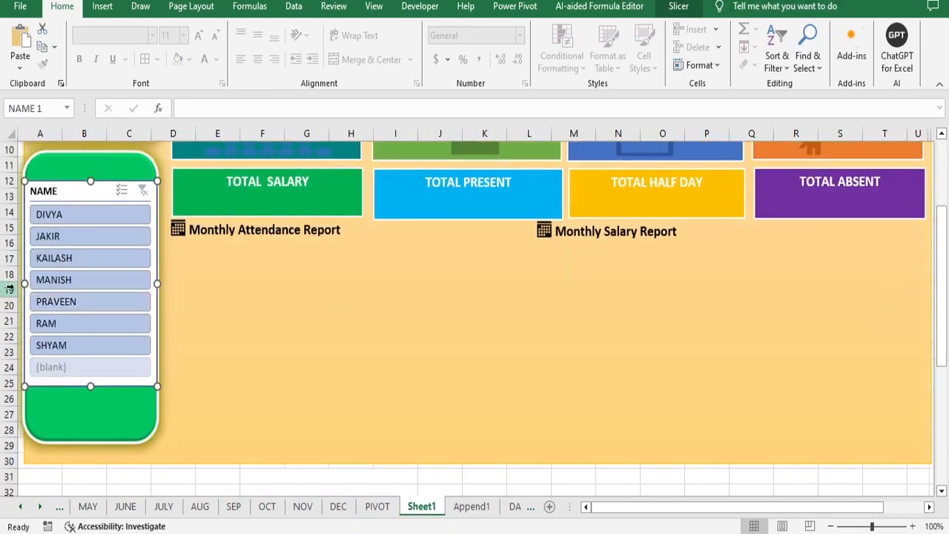
drag(25, 283, 30, 280)
drag(155, 280, 150, 283)
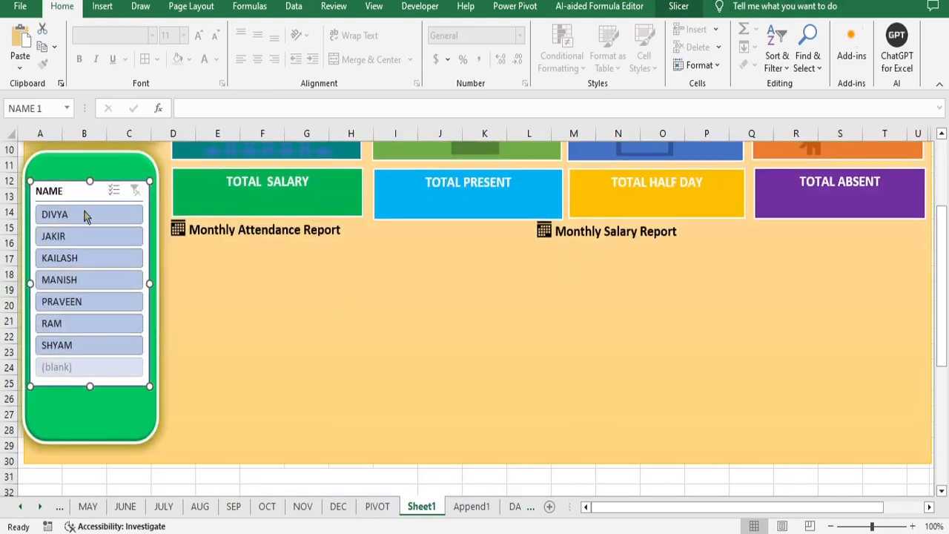
drag(89, 178, 89, 170)
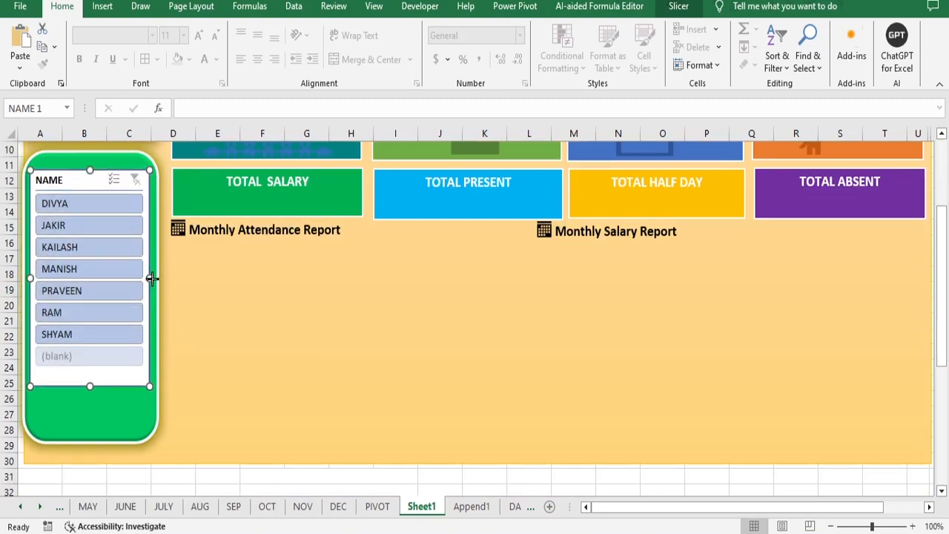
drag(151, 279, 154, 279)
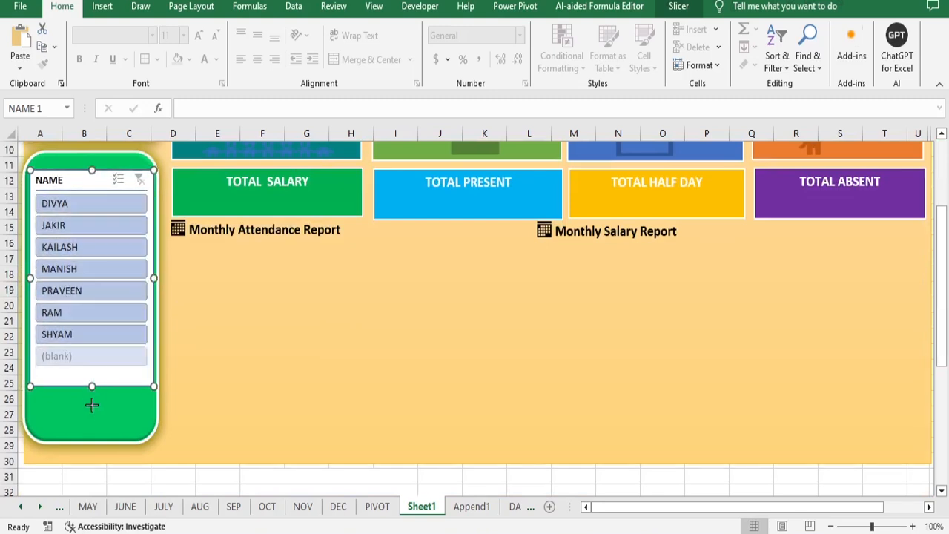
drag(92, 387, 90, 412)
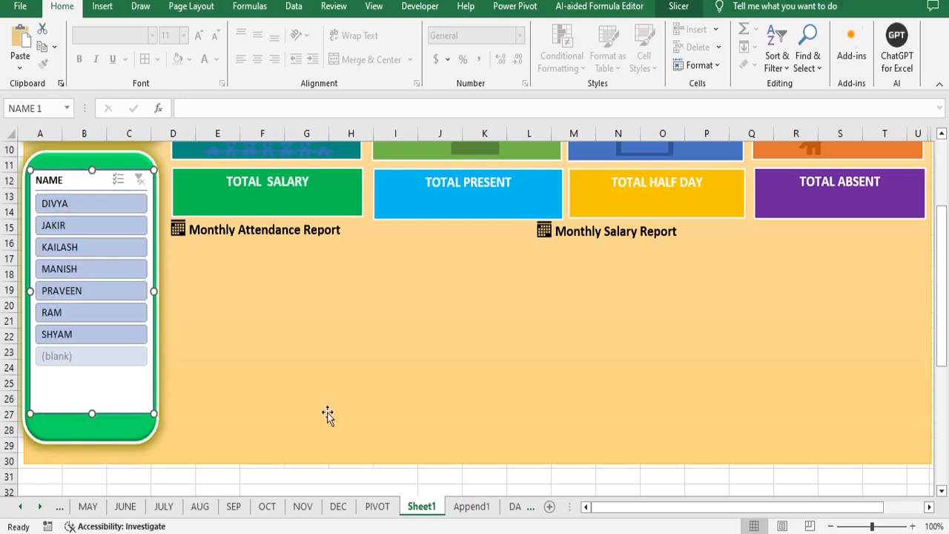
Step: Apply the light orange slicer style to the NAME slicer and Light Yellow, Slicer Style Light 4, to the MONTH slicer
click(679, 7)
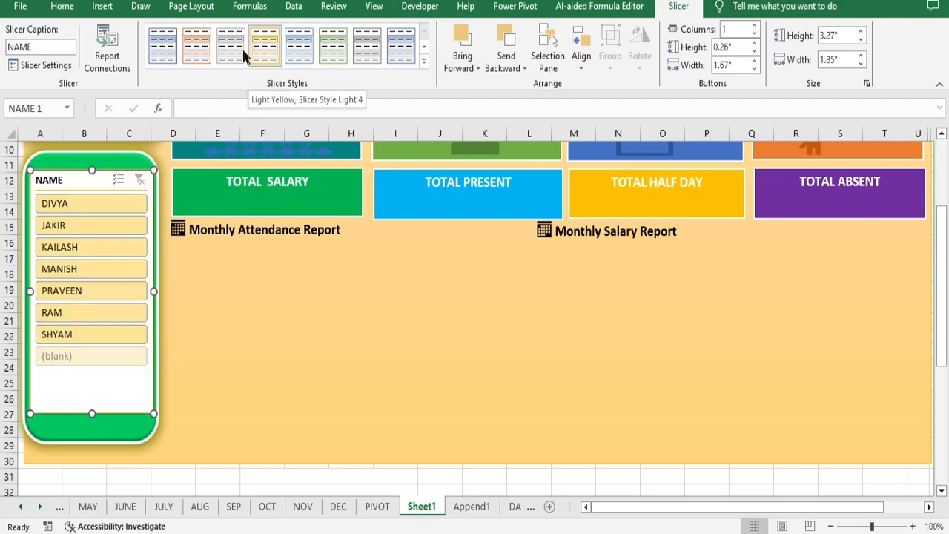
click(199, 51)
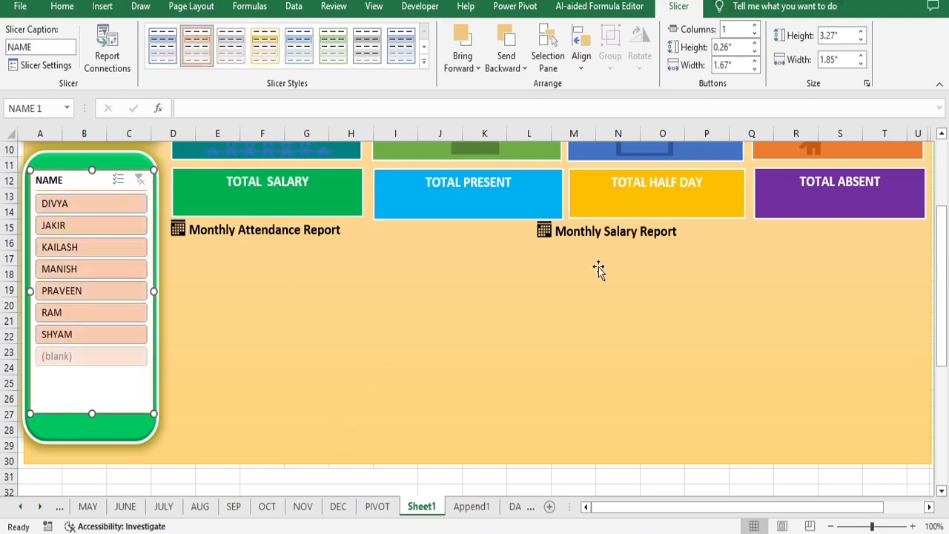
drag(948, 278, 947, 212)
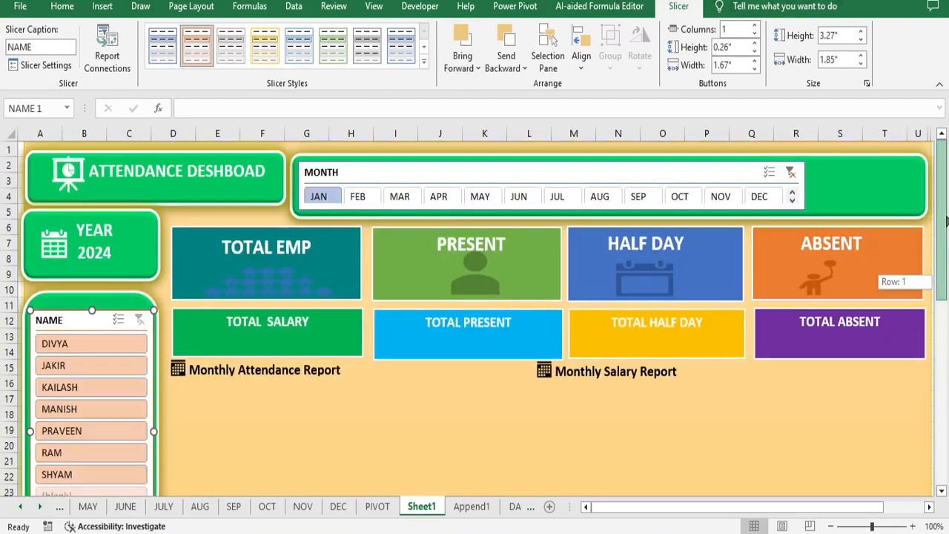
click(356, 171)
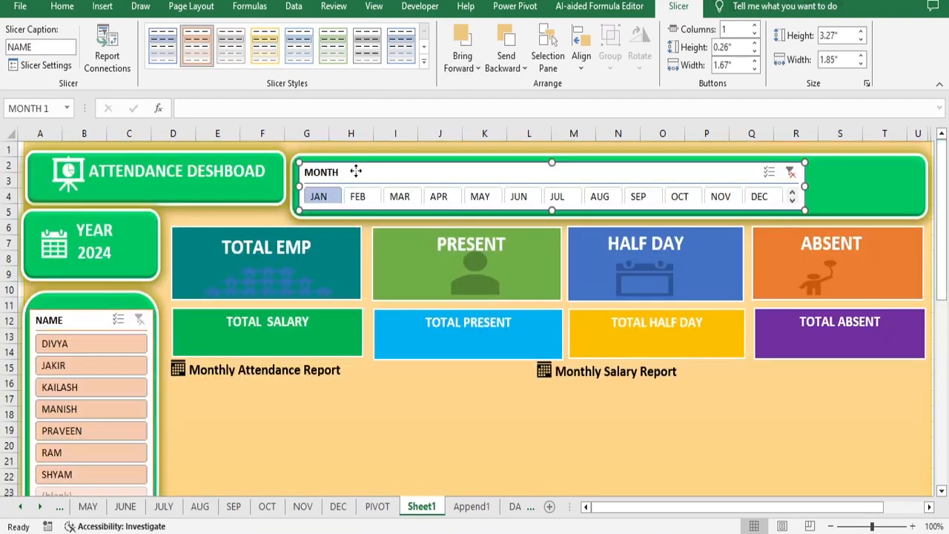
click(269, 55)
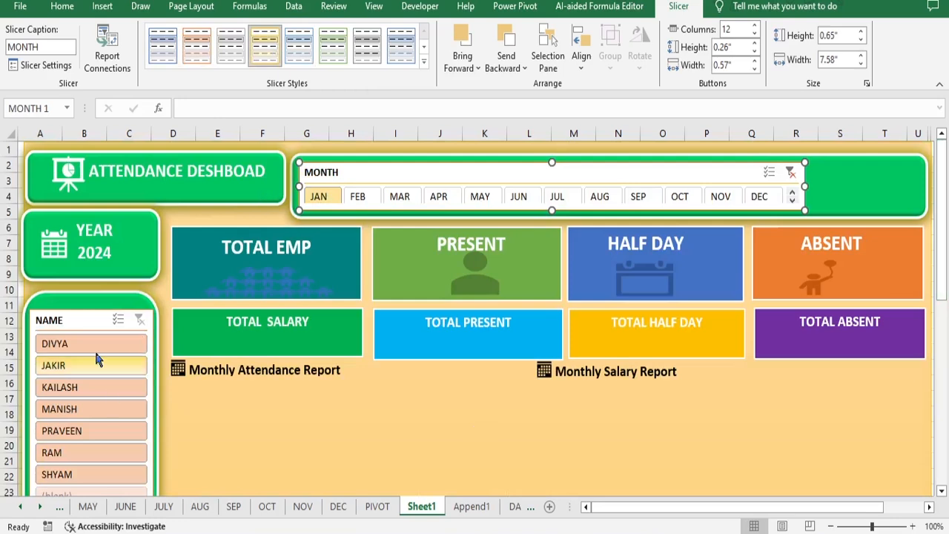
Step: Copy the attendance PivotChart from the PIVOT sheet and paste it into the Sheet1 dashboard
click(744, 462)
scroll(469, 398, down, 1)
scroll(469, 398, down, 1)
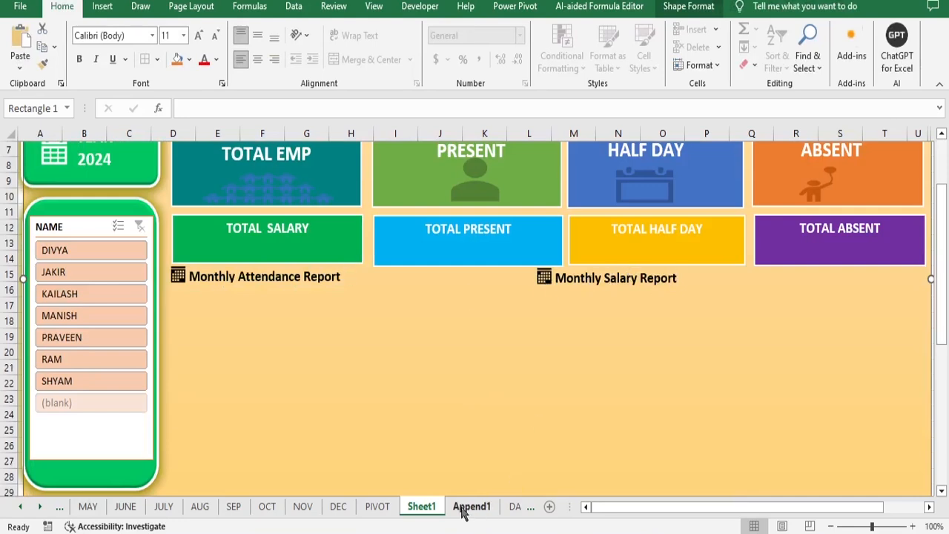
click(379, 507)
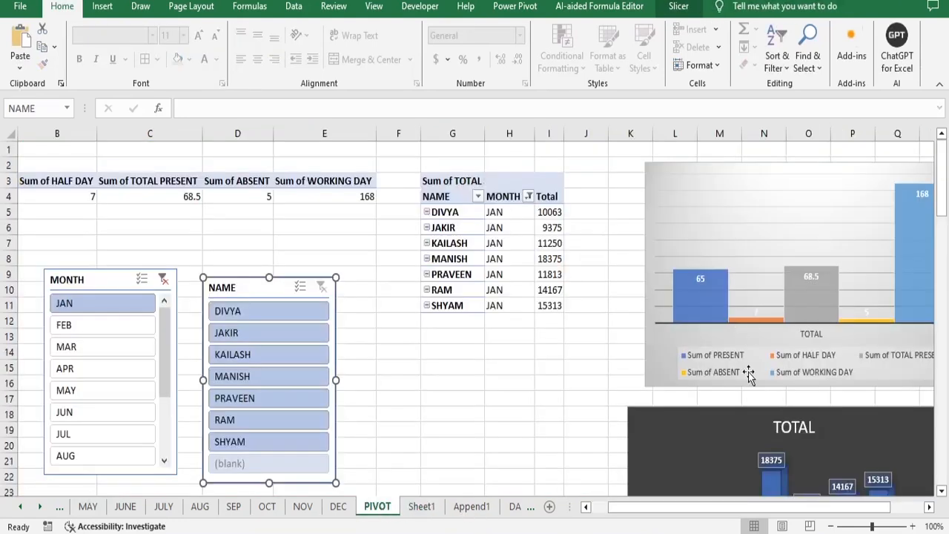
click(671, 175)
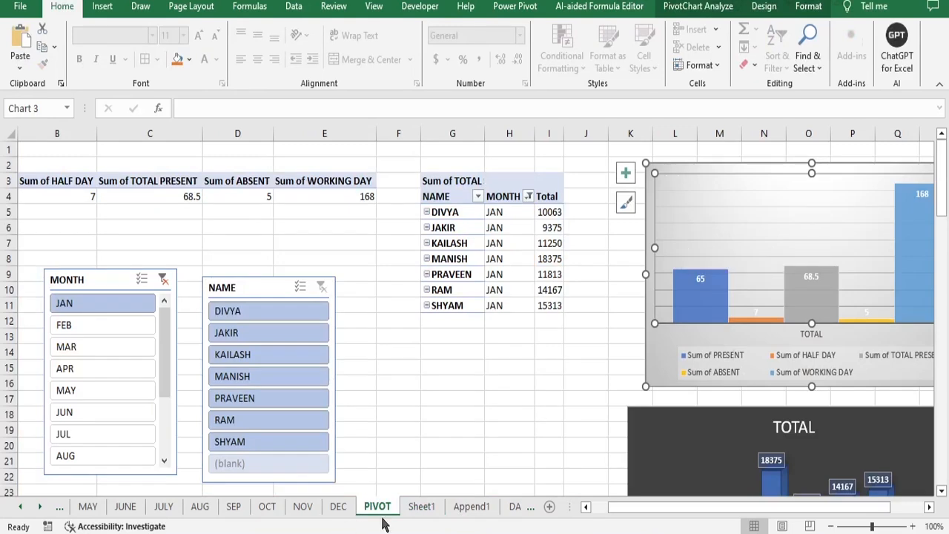
click(422, 507)
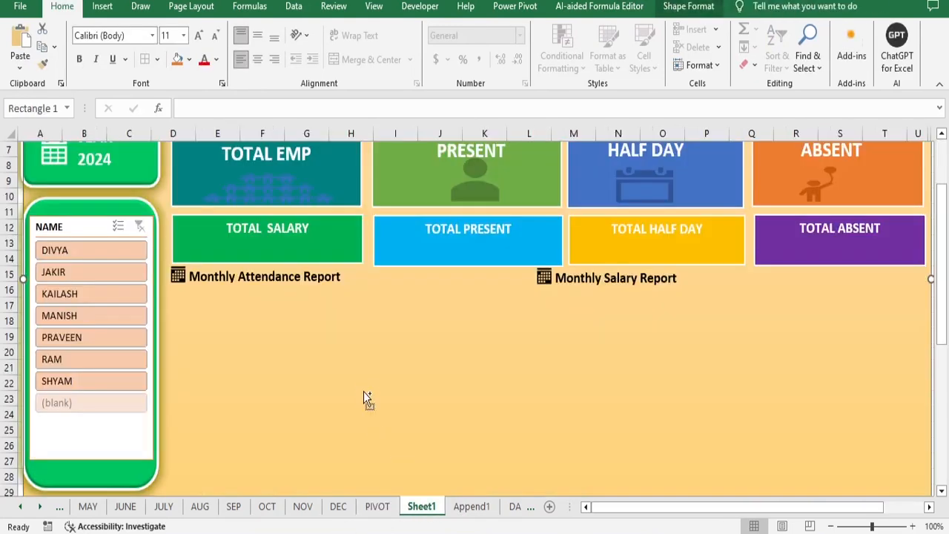
key(ctrl+v)
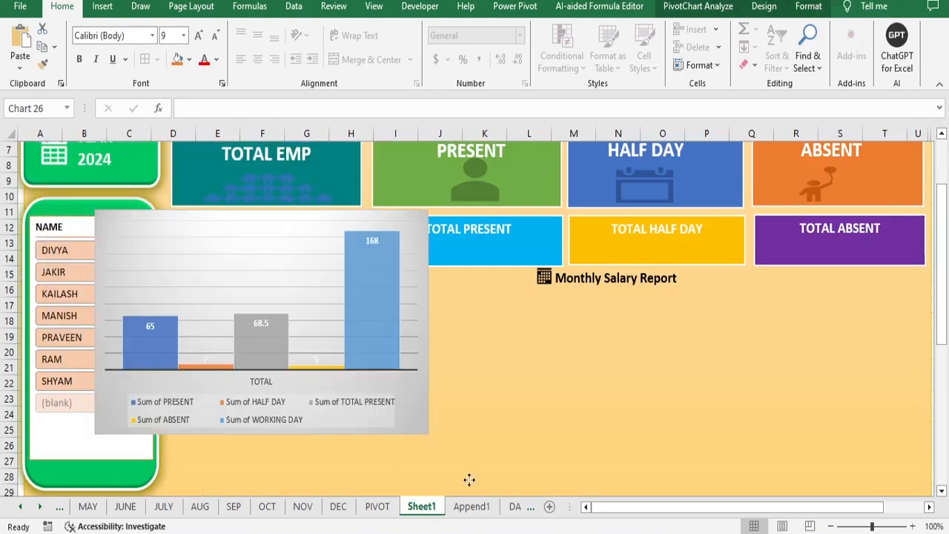
Step: Place the attendance chart under the Monthly Attendance Report heading and reduce its height to end around row 26
drag(469, 479, 487, 482)
scroll(451, 448, down, 2)
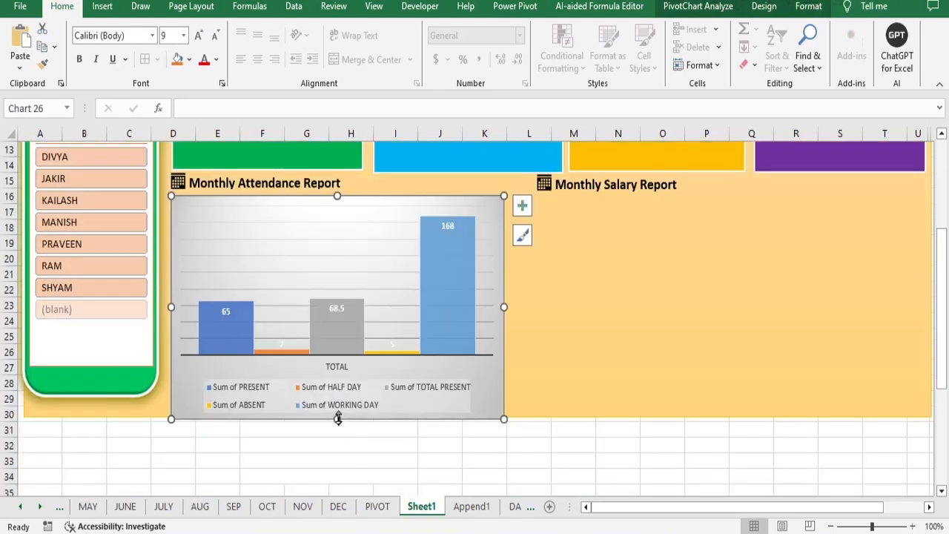
drag(331, 401, 322, 365)
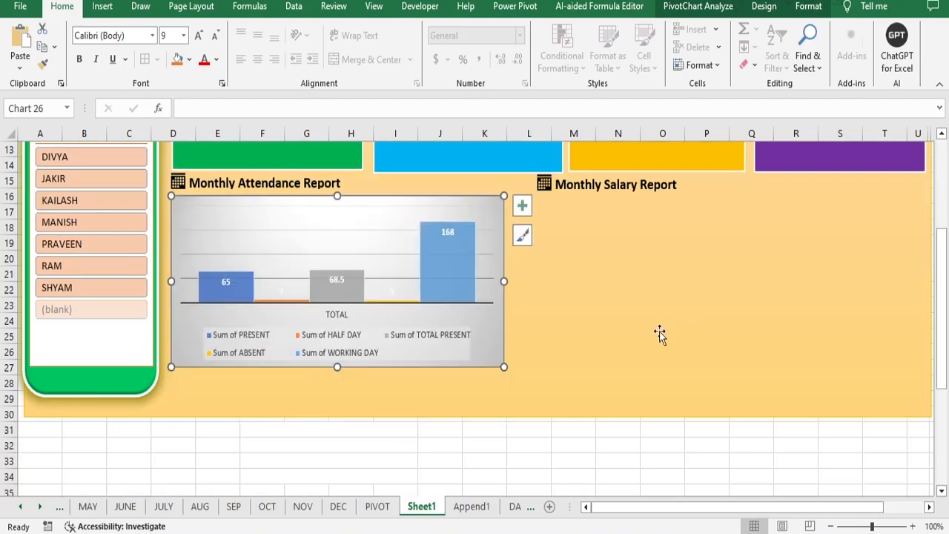
Step: Copy the TOTAL salary PivotChart from the PIVOT sheet and paste it into the Sheet1 dashboard
click(626, 343)
scroll(627, 342, up, 2)
click(377, 506)
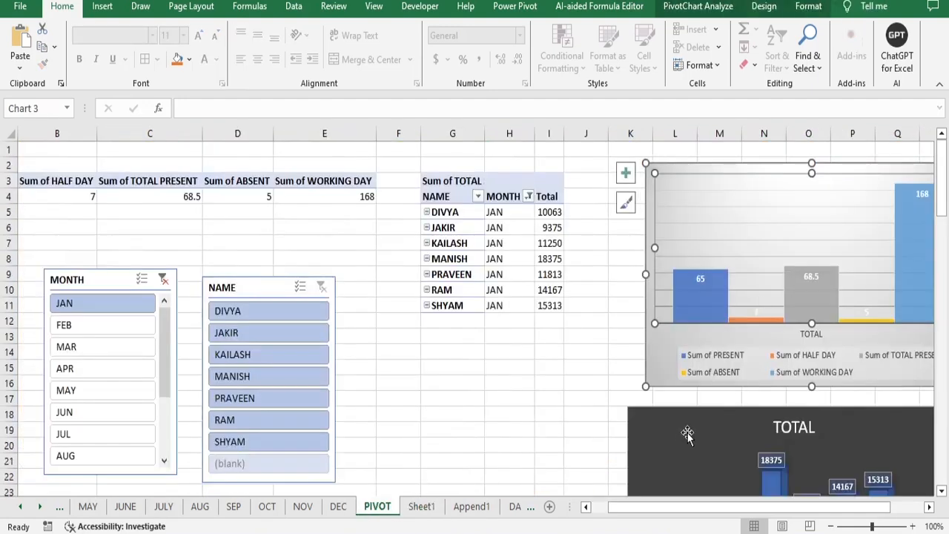
click(688, 436)
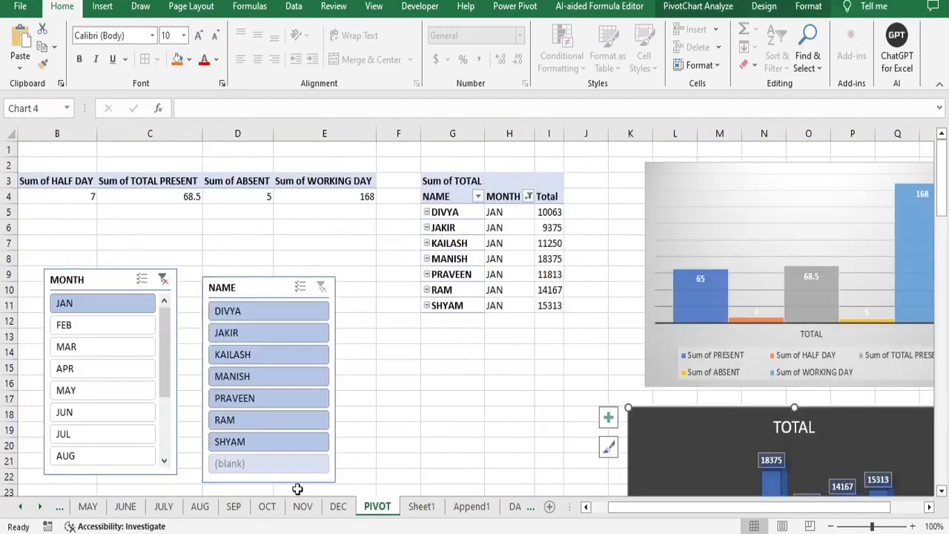
click(419, 508)
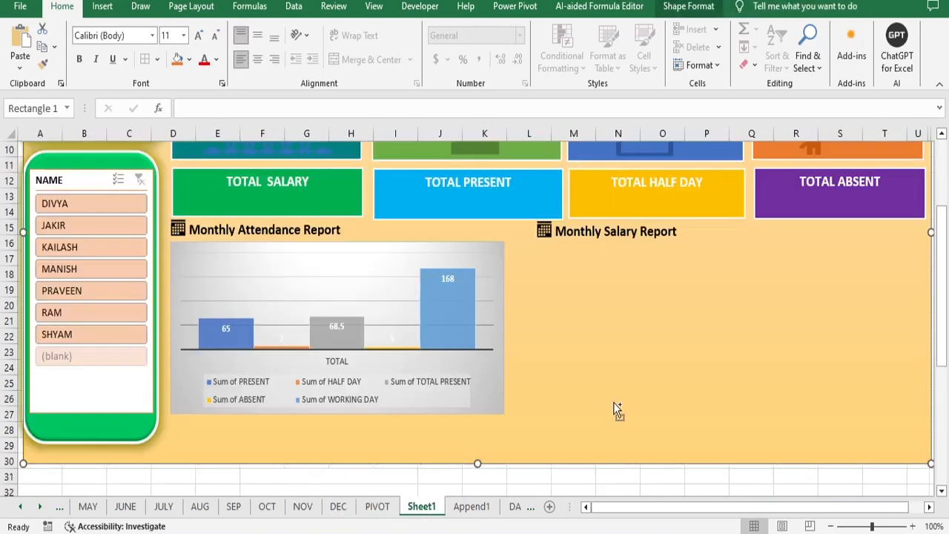
key(ctrl+v)
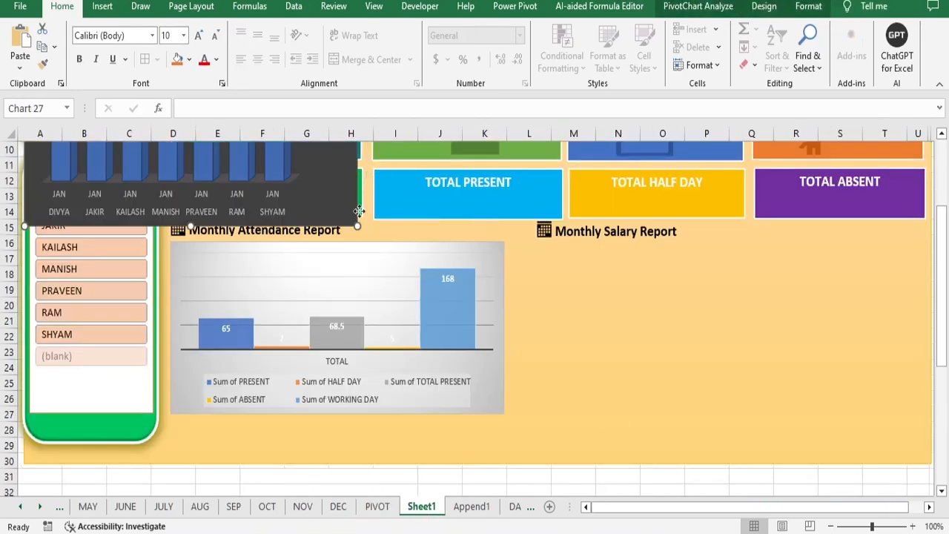
Step: Place the salary chart under the Monthly Salary Report heading, fitted to the dashboard's edge and ending around row 27, and delete its title
drag(326, 185, 819, 421)
drag(854, 351, 922, 350)
drag(720, 464, 719, 415)
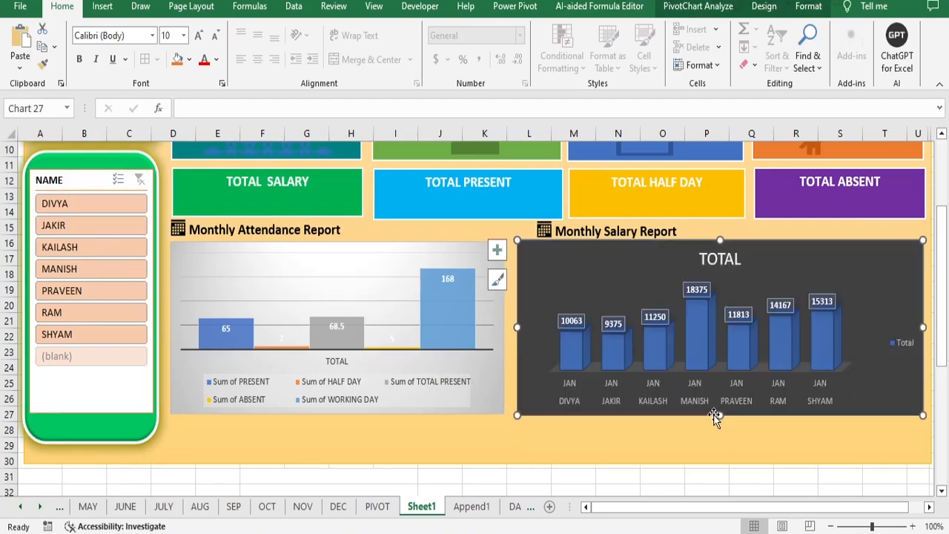
click(720, 262)
key(Delete)
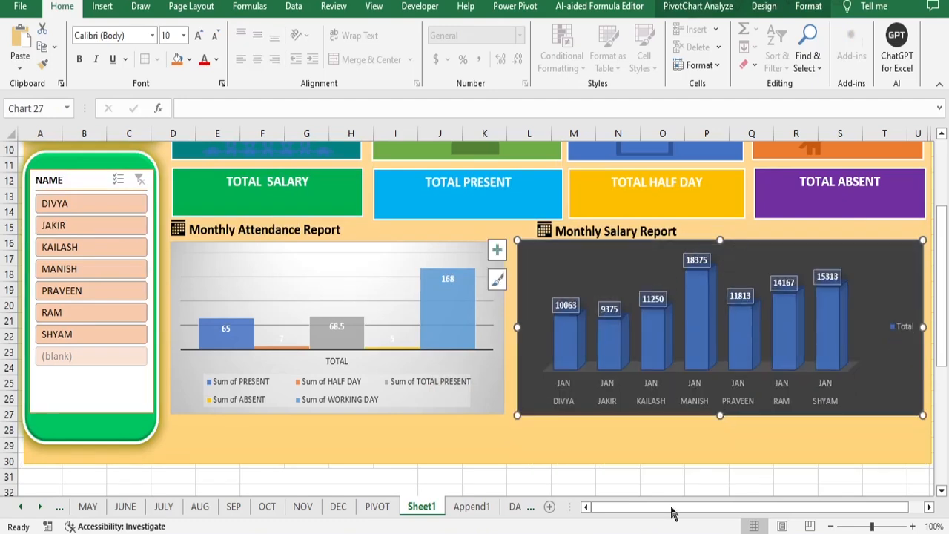
click(501, 443)
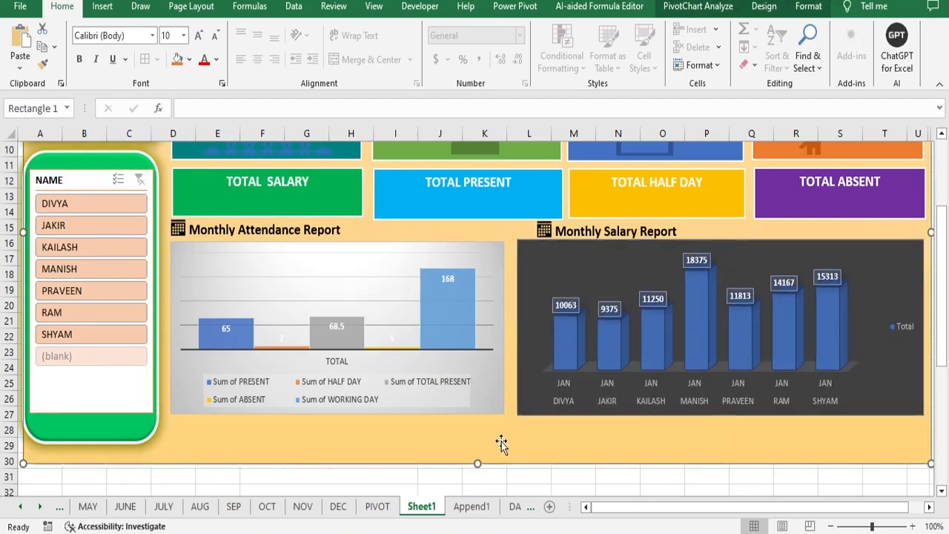
Step: Test the slicers by filtering the charts to the first employee for MAR and again for JAN
scroll(689, 428, up, 1)
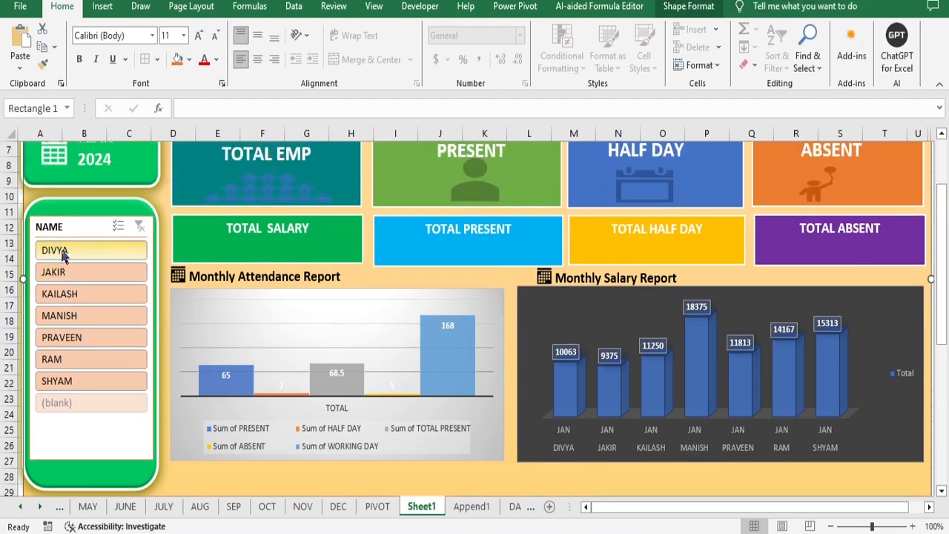
click(63, 252)
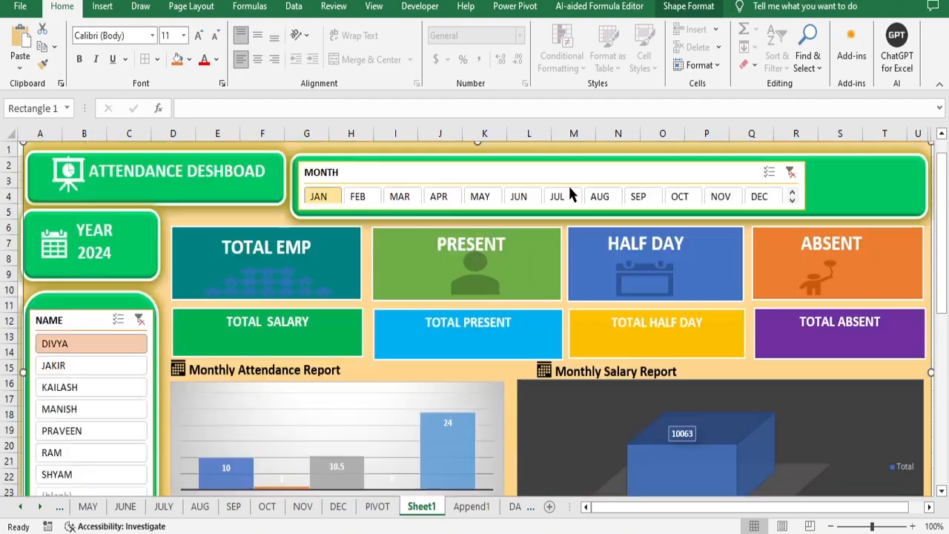
scroll(400, 215, up, 2)
click(399, 196)
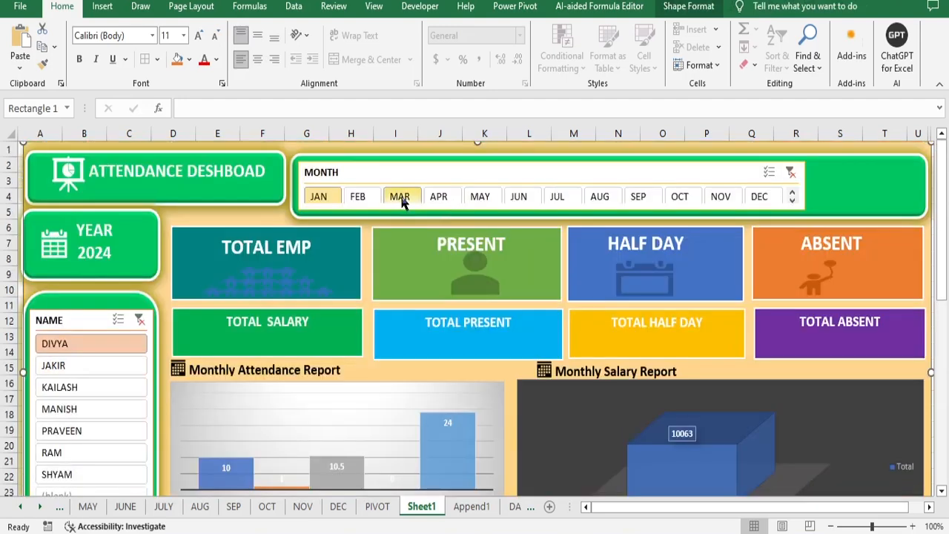
scroll(510, 382, down, 2)
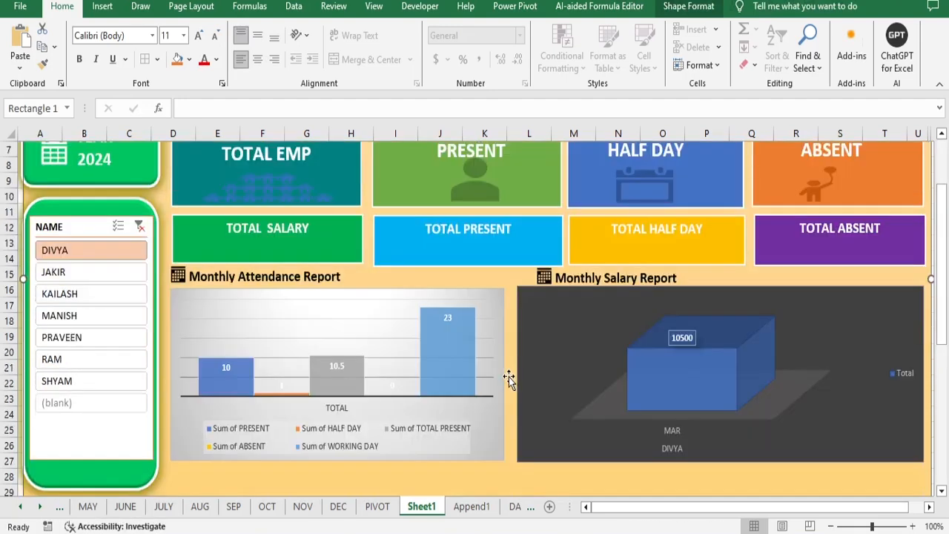
scroll(509, 376, up, 2)
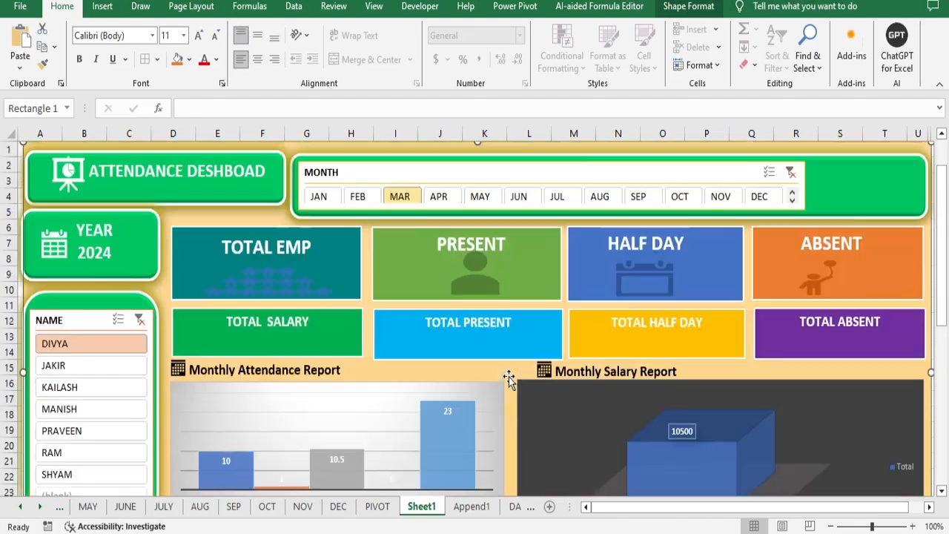
click(319, 196)
scroll(552, 380, down, 3)
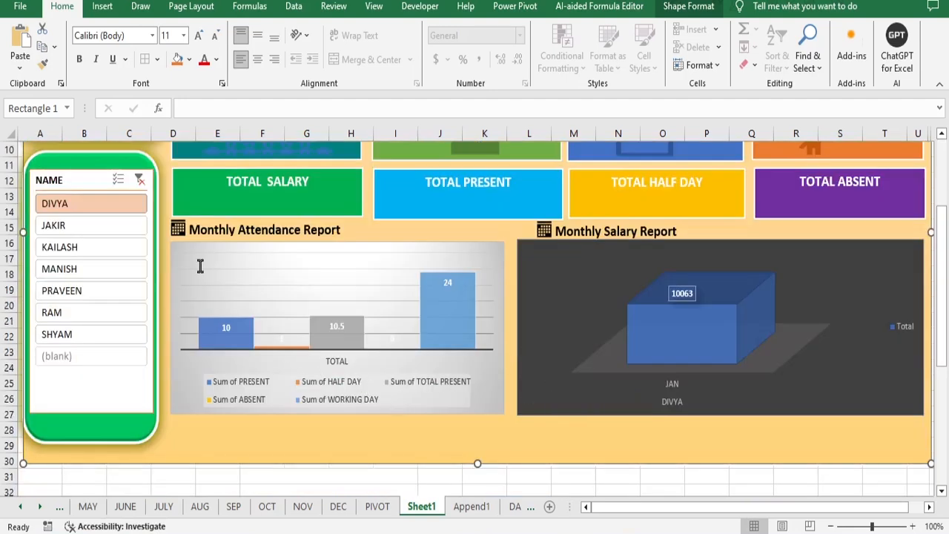
Step: Clear the NAME and MONTH slicer filters and check both charts with all data shown
scroll(200, 265, up, 3)
click(139, 226)
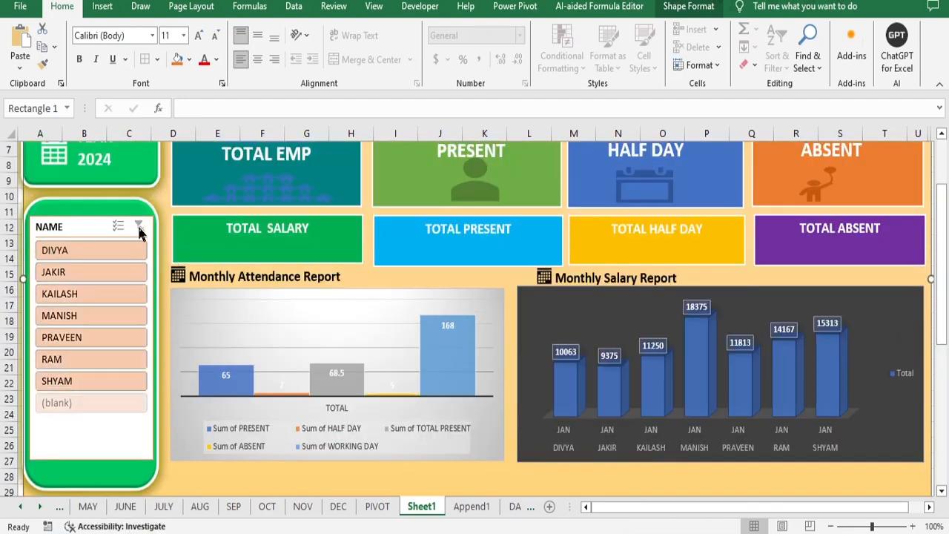
scroll(500, 427, up, 2)
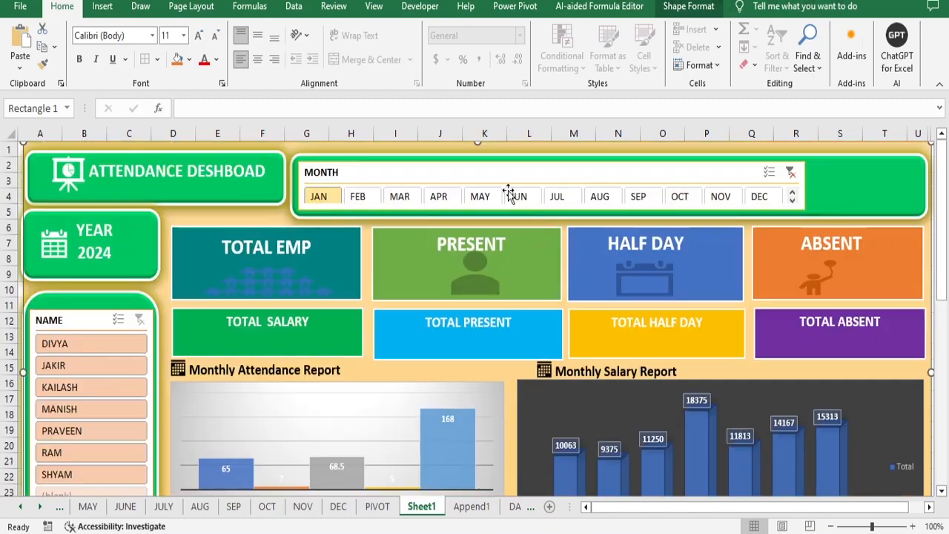
click(791, 172)
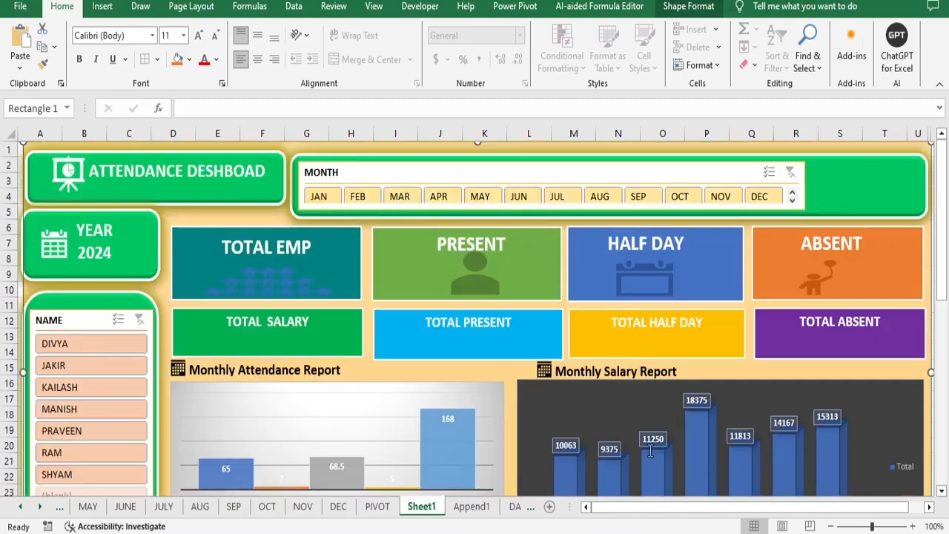
scroll(482, 367, down, 2)
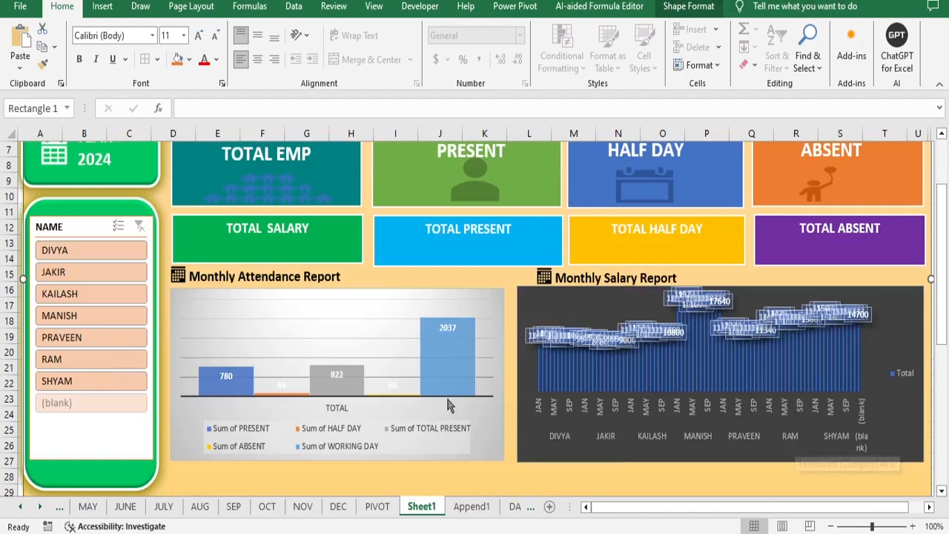
scroll(422, 368, up, 2)
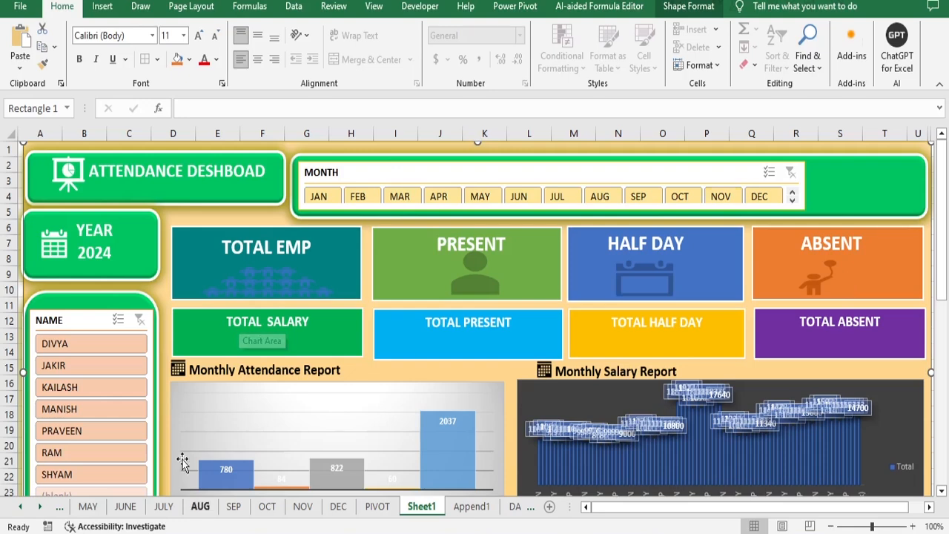
click(276, 340)
click(479, 340)
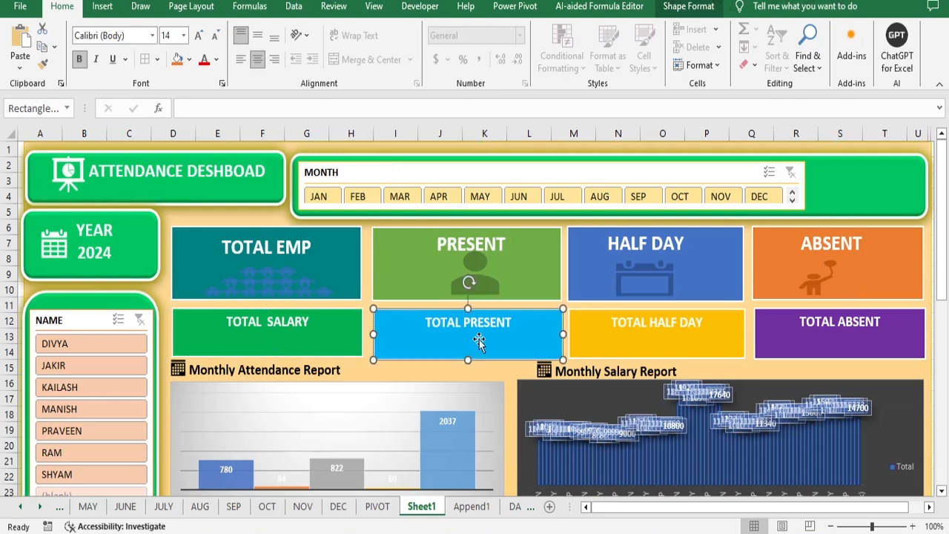
click(657, 339)
click(861, 336)
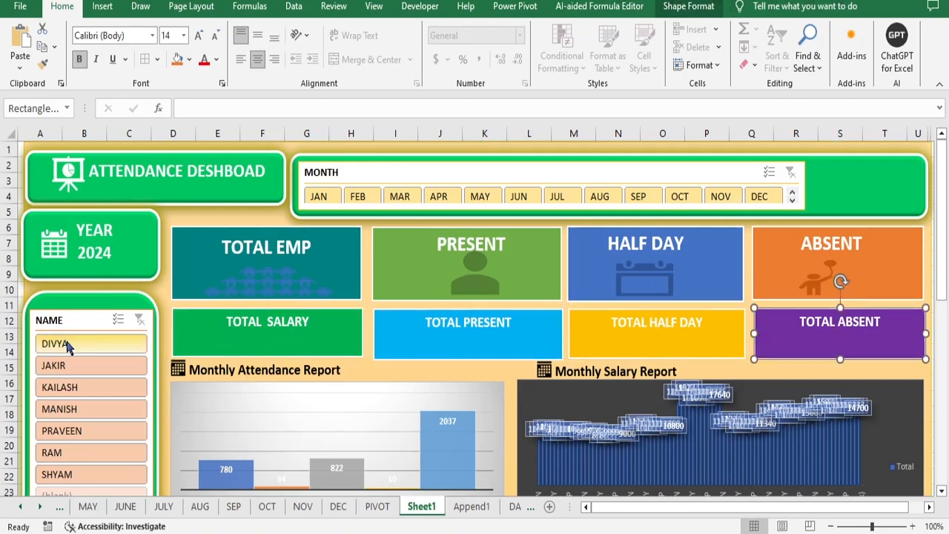
Step: Filter the dashboard to the first employee and add a transparent text box below the title in the TOTAL SALARY card
click(92, 347)
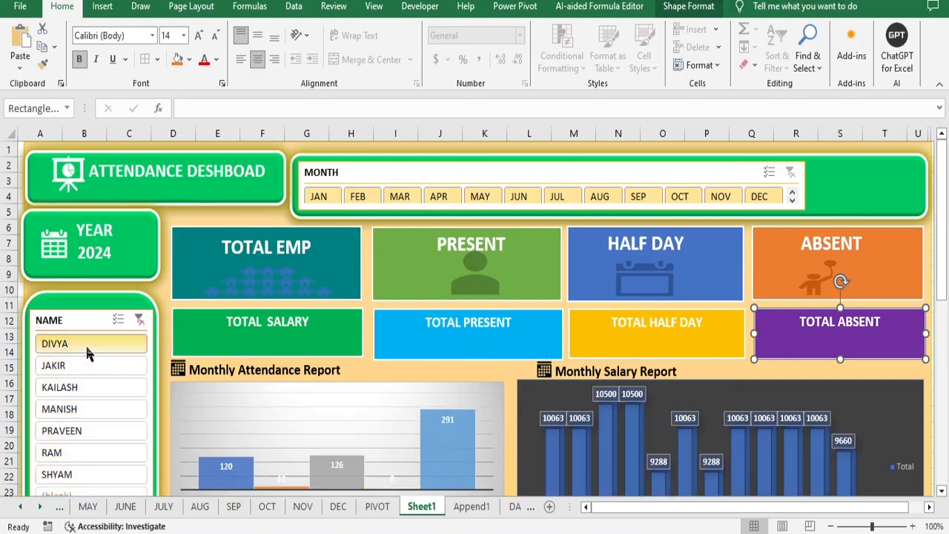
click(285, 341)
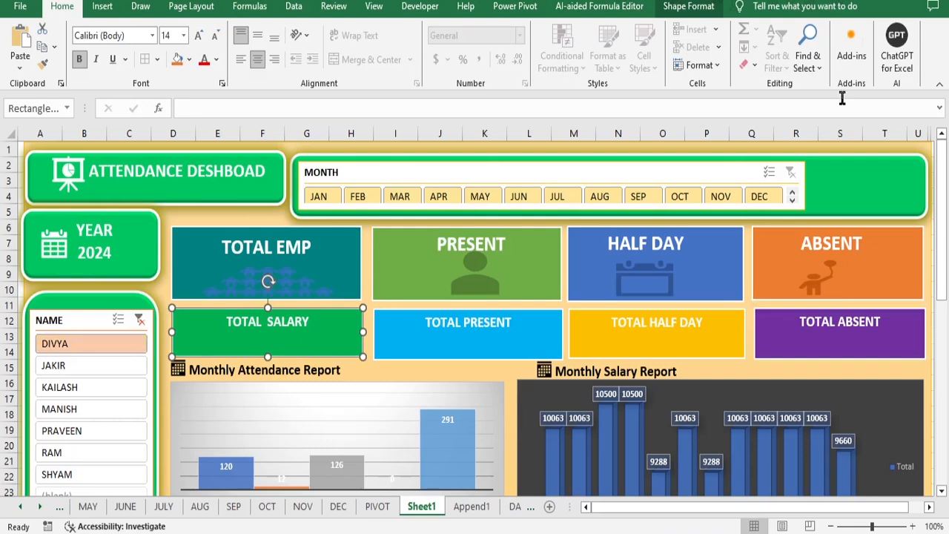
click(102, 7)
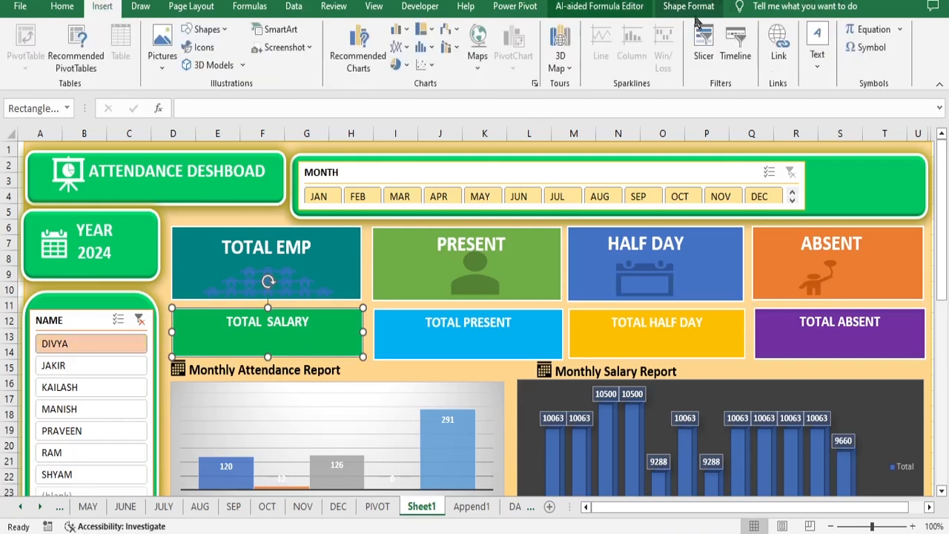
click(817, 46)
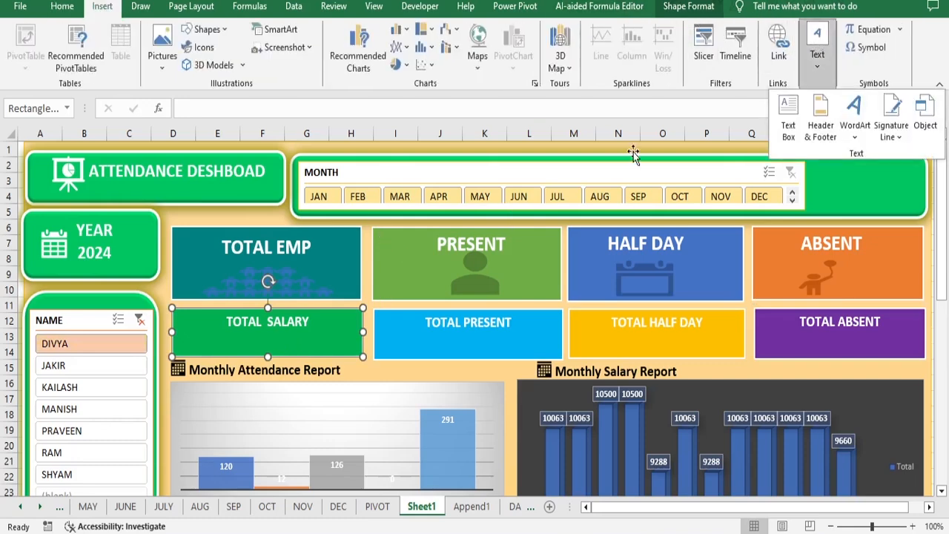
click(788, 115)
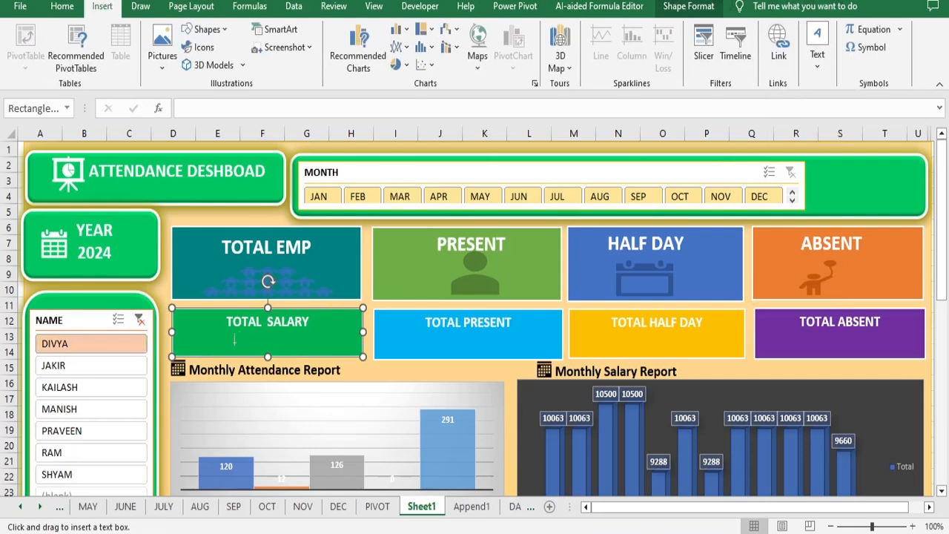
mouse_move(232, 340)
mouse_down()
mouse_move(246, 364)
mouse_move(207, 333)
mouse_move(349, 335)
mouse_move(320, 335)
mouse_up()
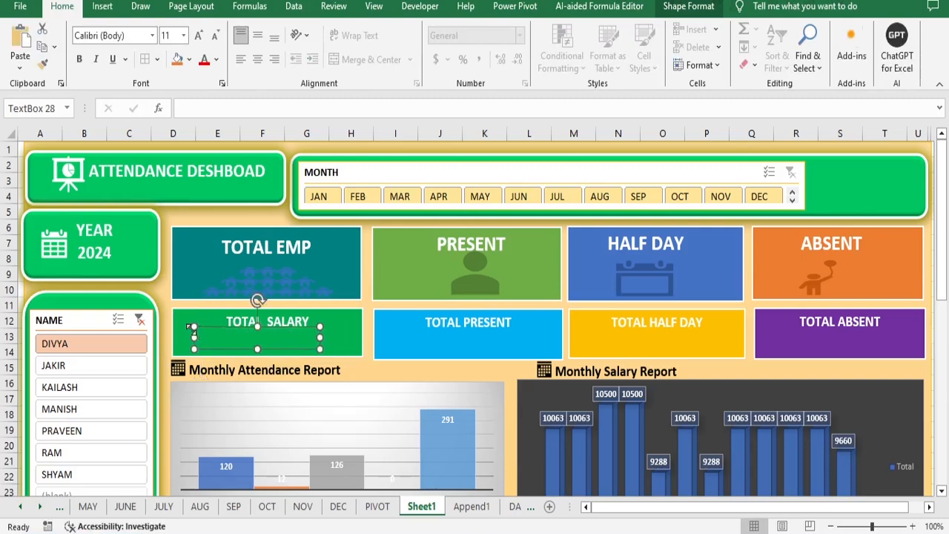
Step: Insert a PivotTable from the DATA range at cell G20 of the existing PIVOT worksheet
scroll(195, 340, down, 1)
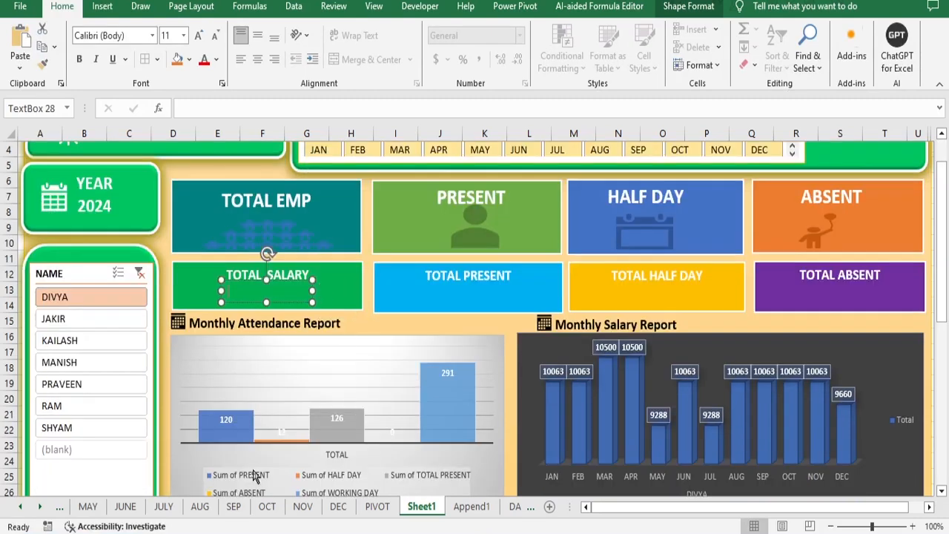
click(378, 506)
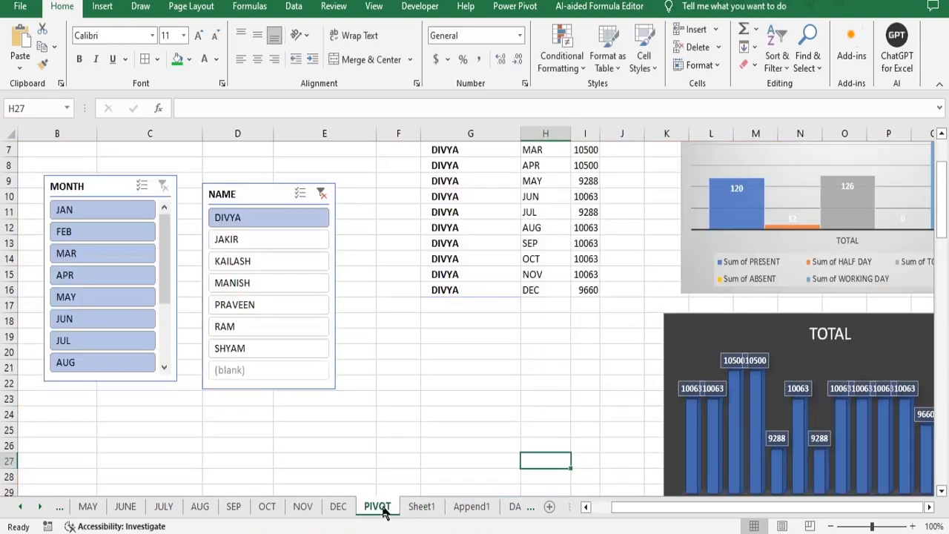
click(443, 349)
click(101, 6)
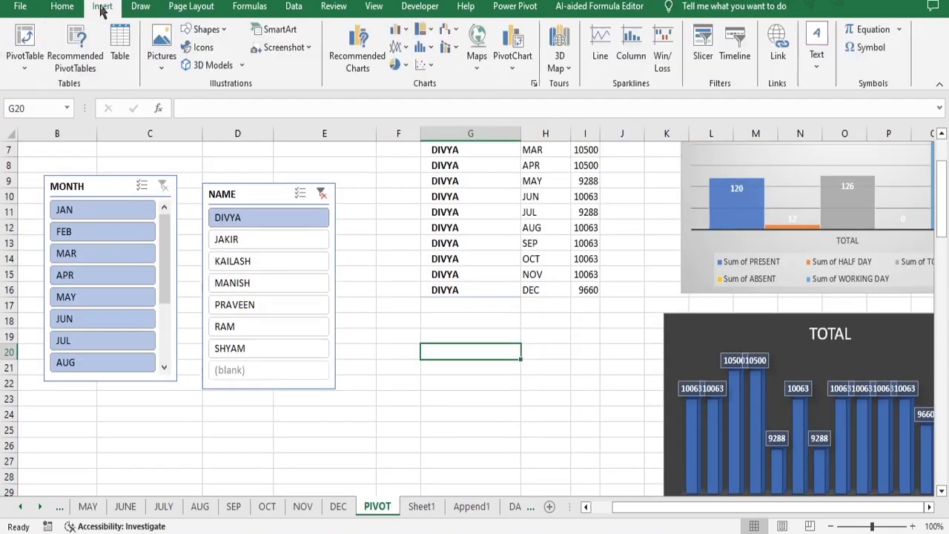
click(23, 54)
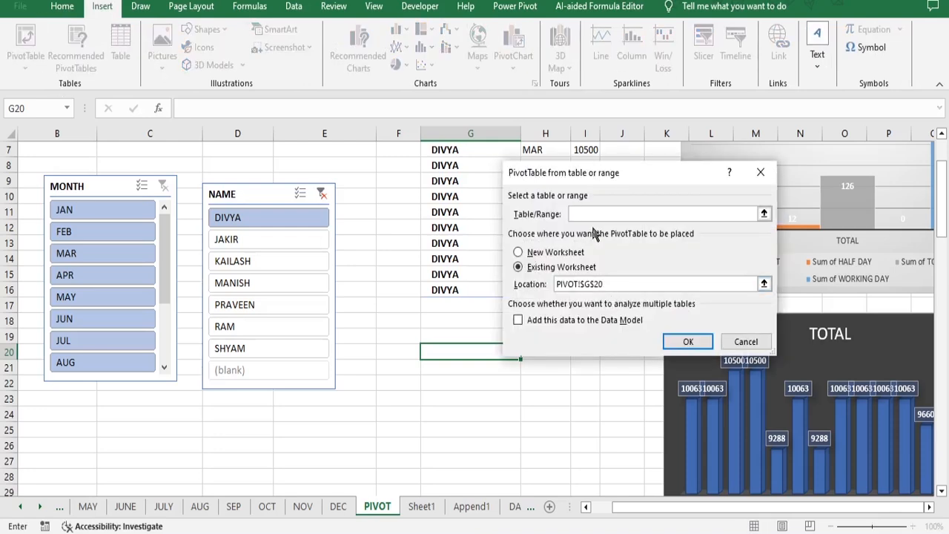
text(DATA)
click(677, 343)
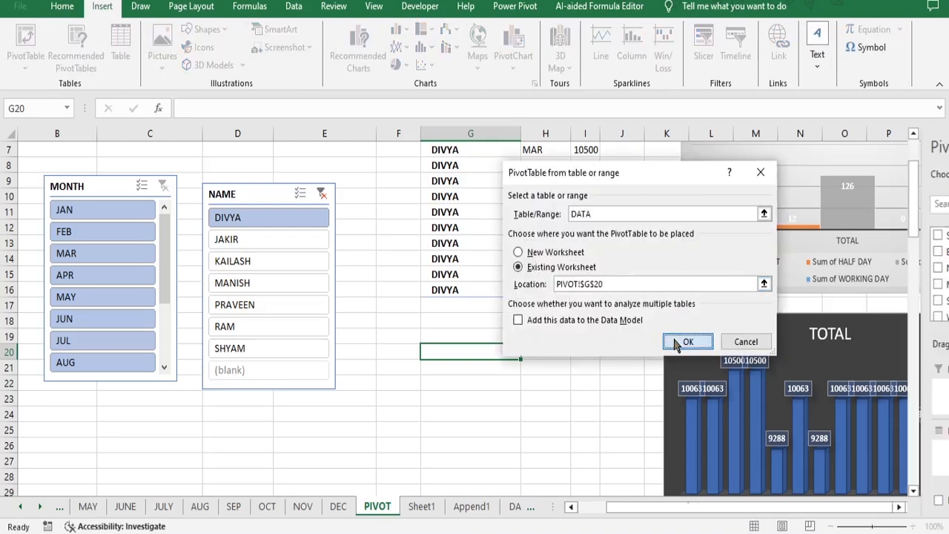
Step: Add the TOTAL SALARY field as a sum to the new PivotTable and close its field list
scroll(756, 297, down, 2)
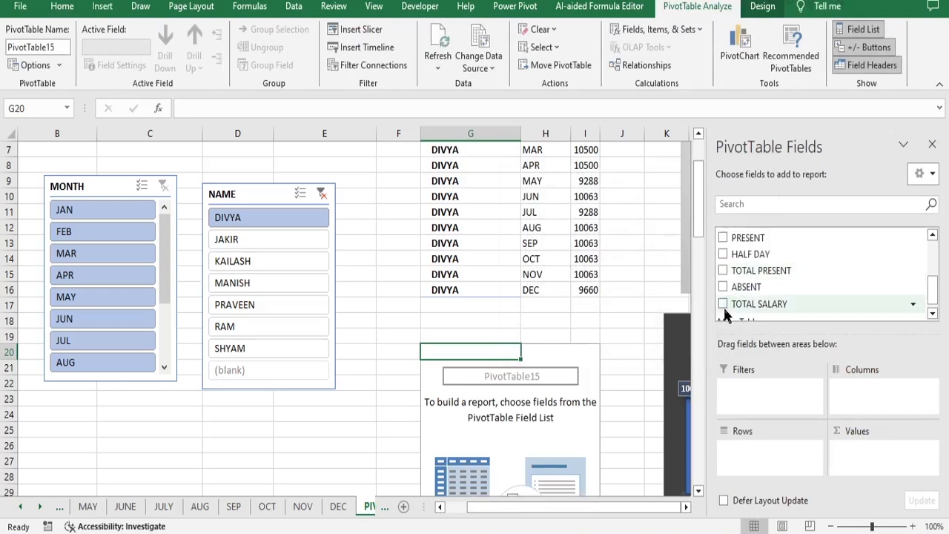
click(723, 305)
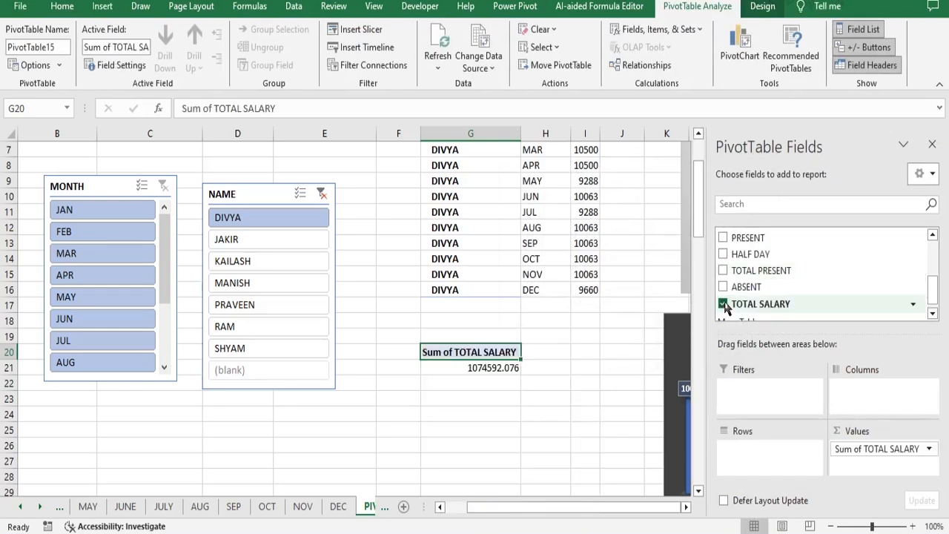
click(932, 144)
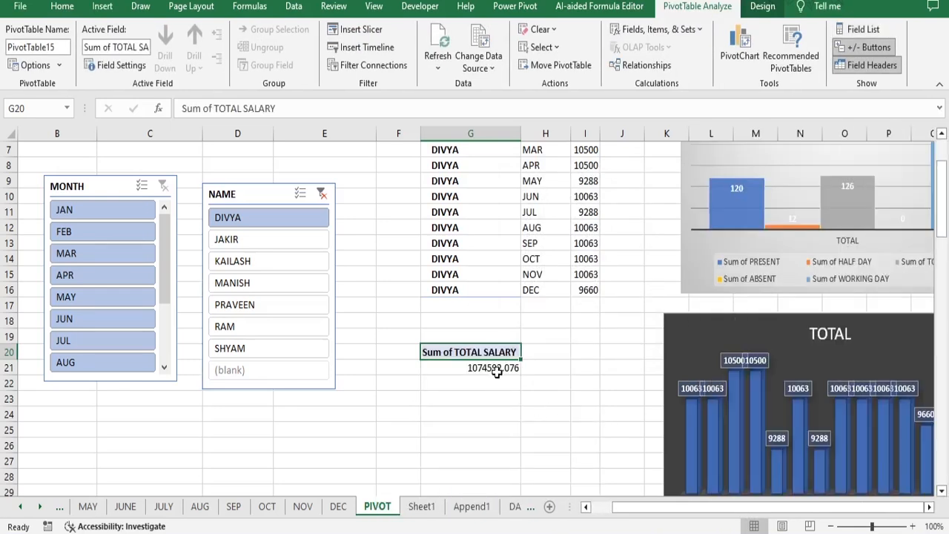
Step: Format the TOTAL SALARY sum in cell G21 as a number without decimal places
click(497, 369)
click(61, 7)
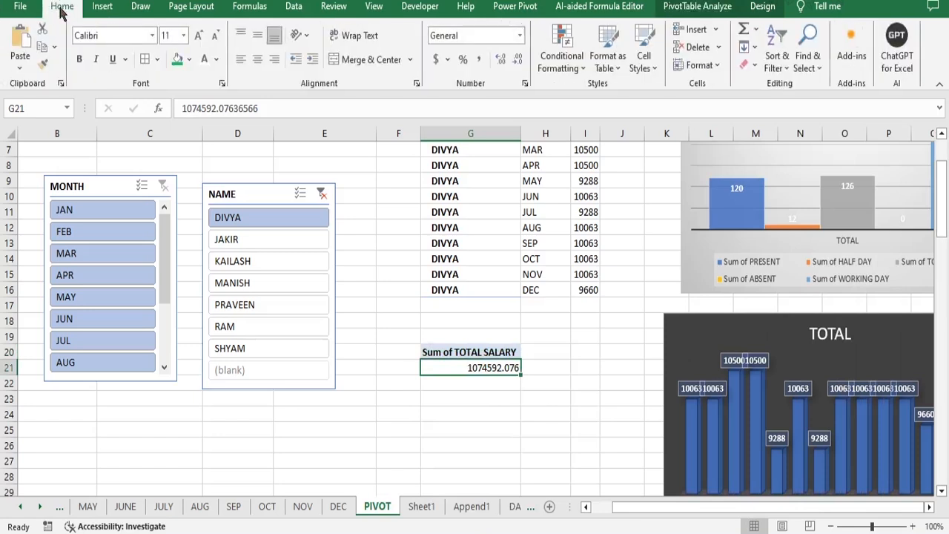
click(500, 59)
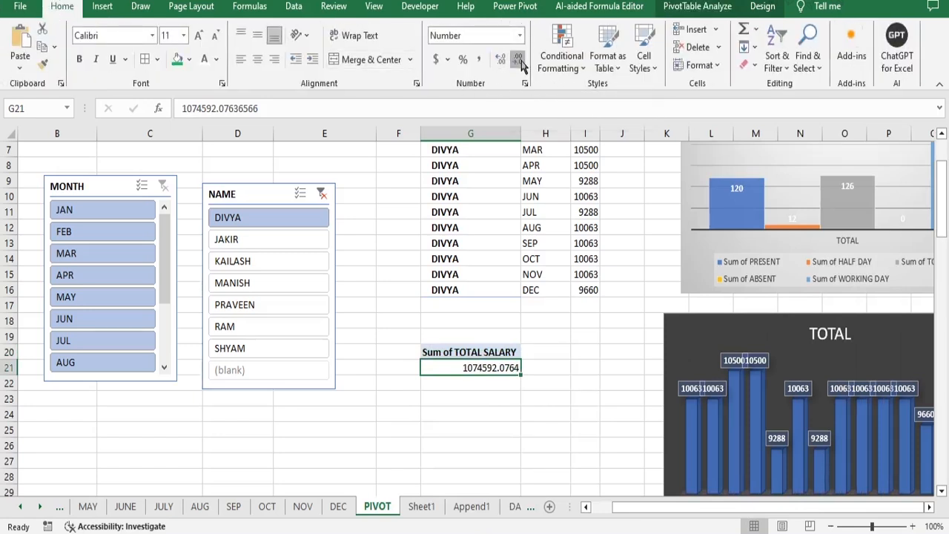
click(519, 61)
click(519, 61)
click(519, 61)
click(519, 61)
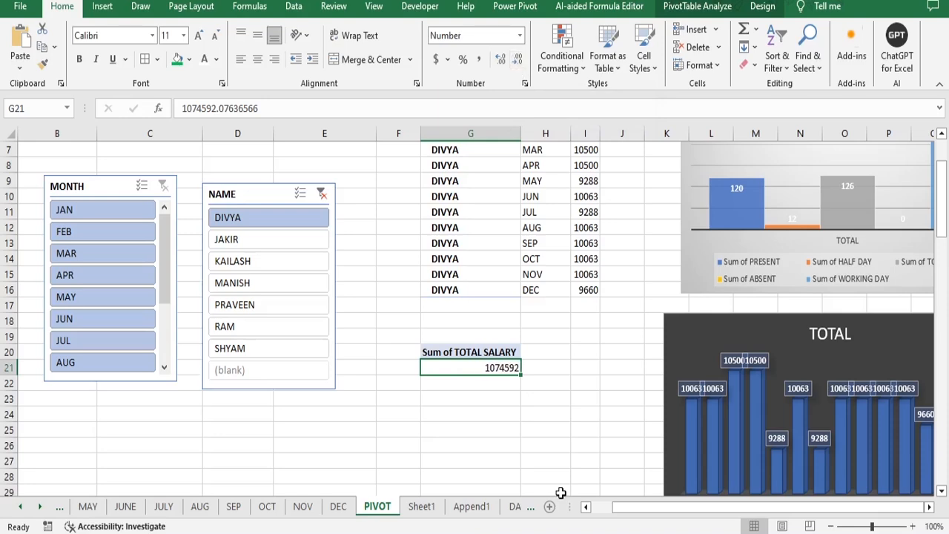
click(526, 408)
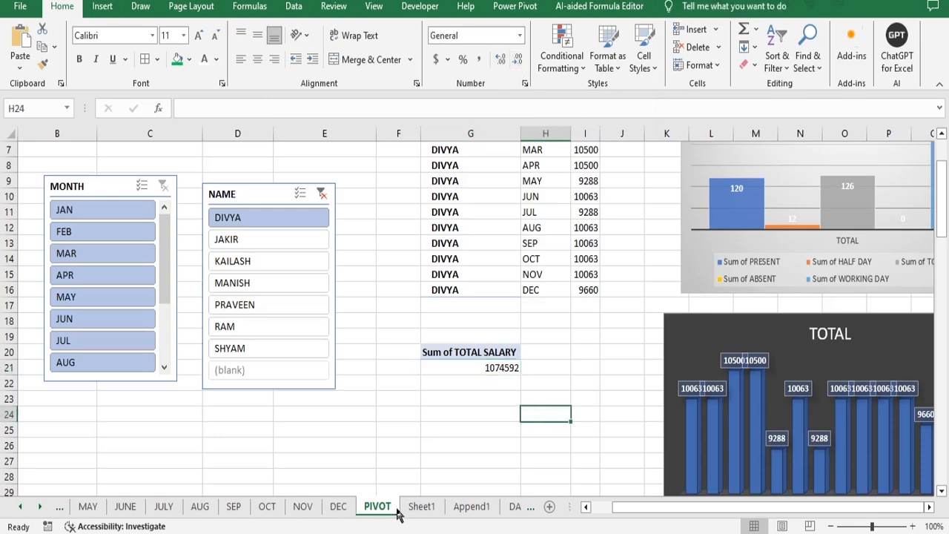
Step: Link the empty text box in Sheet1's TOTAL SALARY card to the salary sum with =PIVOT!G21
click(420, 506)
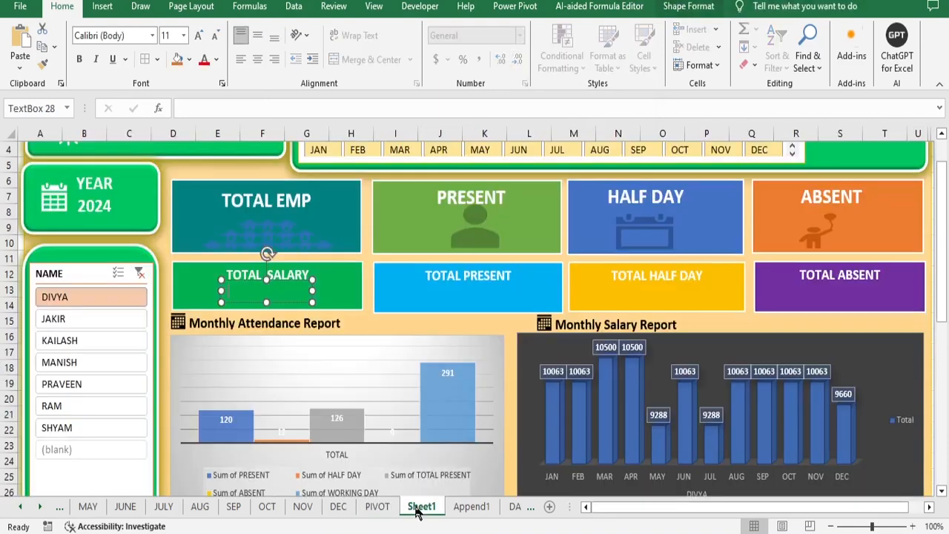
click(229, 107)
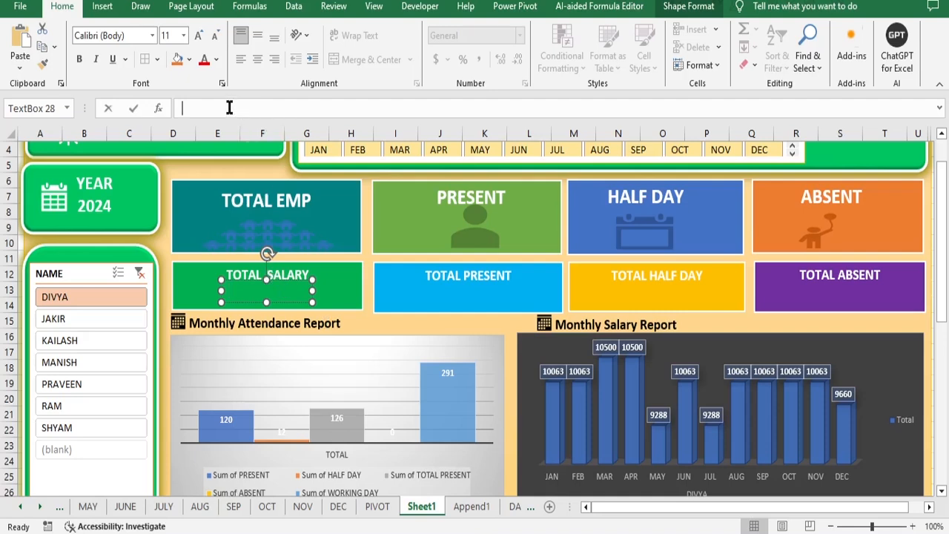
text(=)
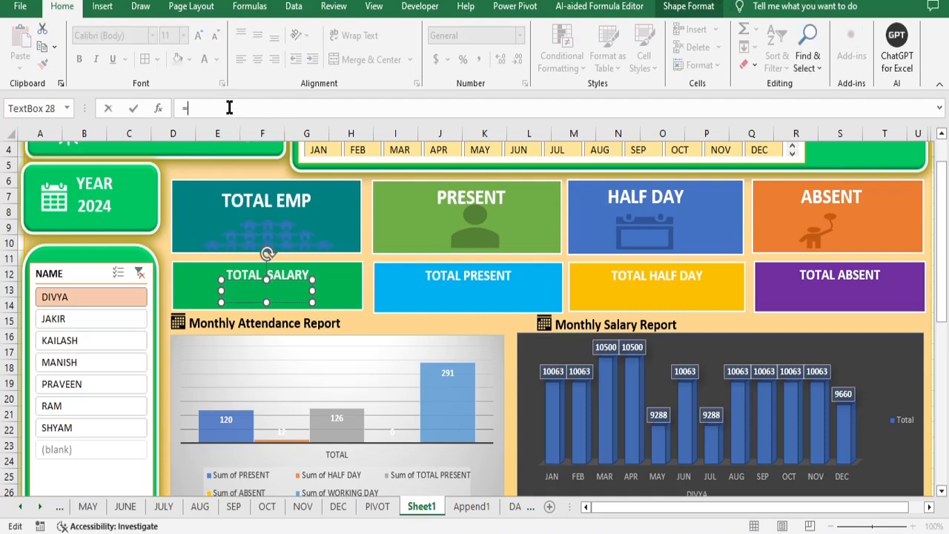
click(375, 506)
click(491, 373)
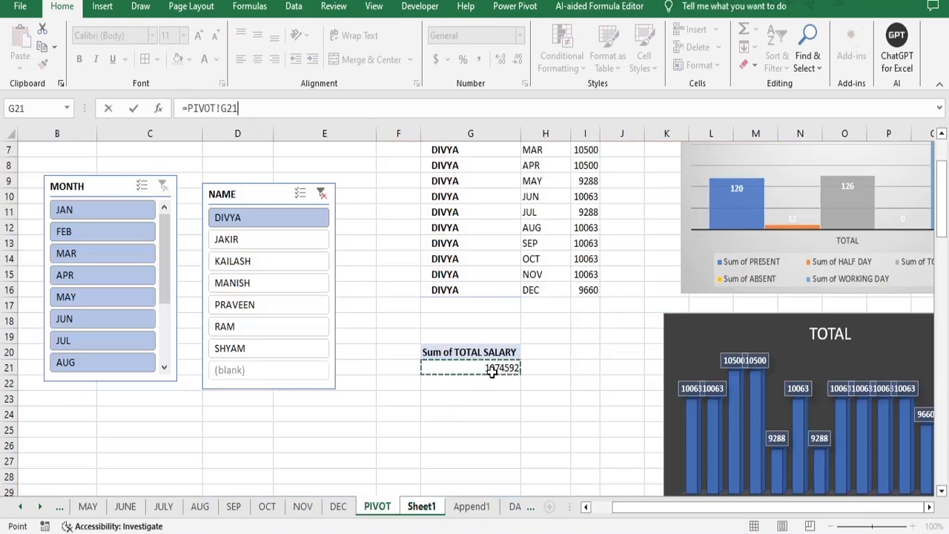
key(Return)
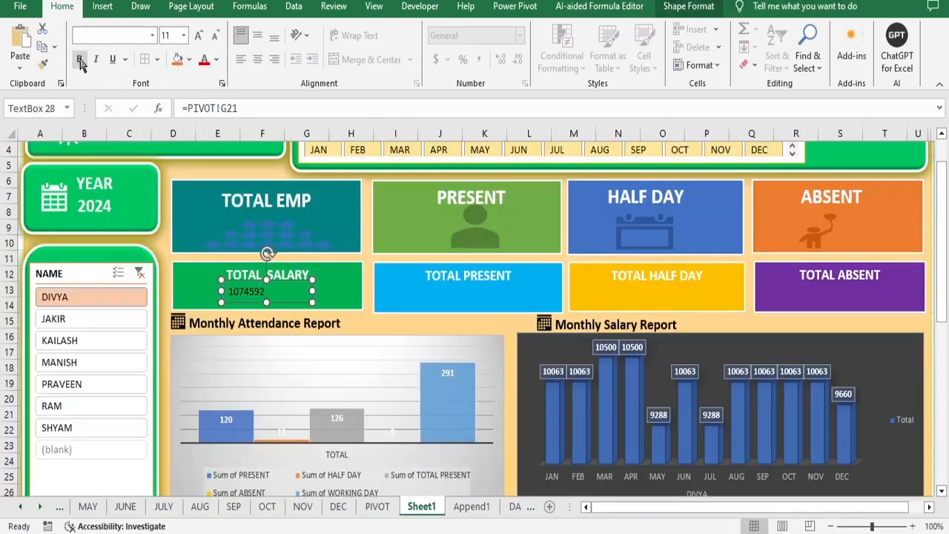
Step: Format the TOTAL SALARY value as 14 pt, bold and centered, and stretch its text box across the card's full width
click(197, 36)
click(197, 36)
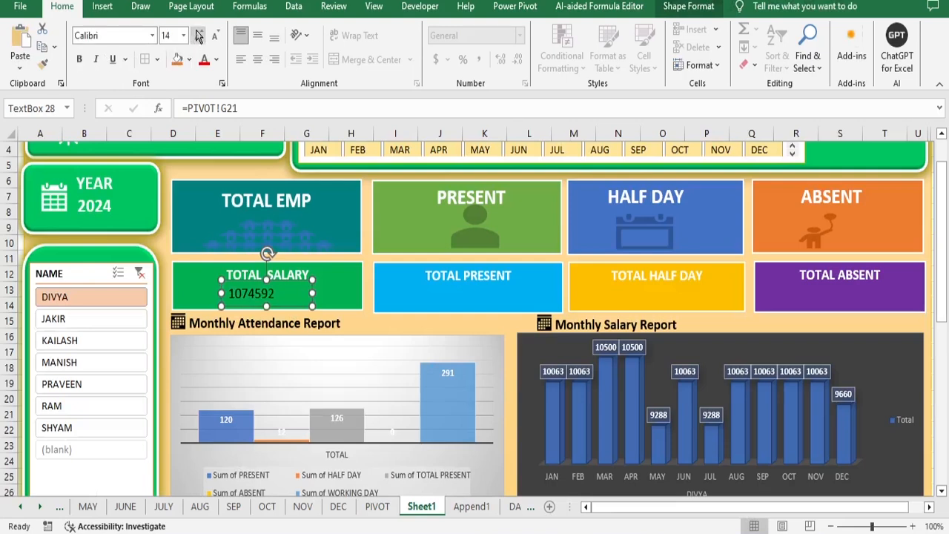
click(257, 60)
click(79, 59)
drag(312, 294, 317, 294)
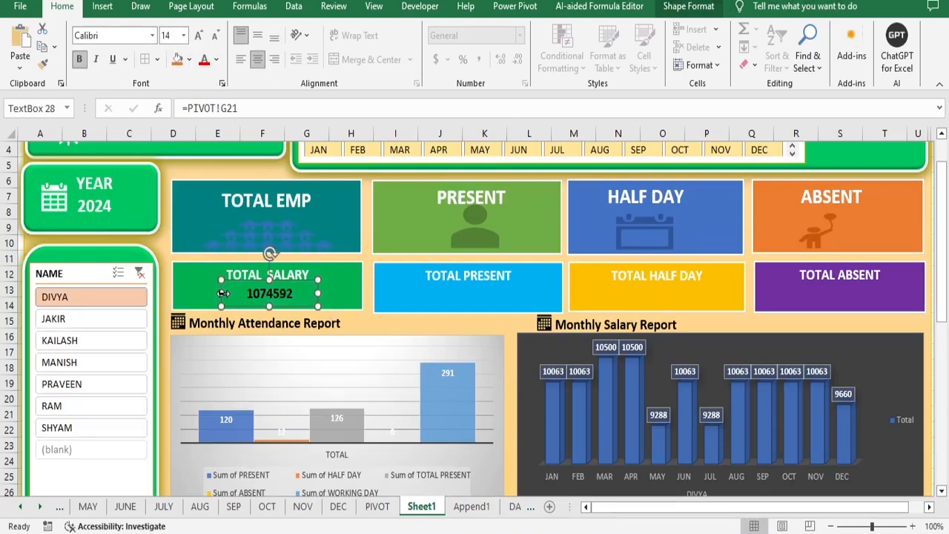
drag(223, 294, 171, 292)
drag(315, 293, 363, 293)
click(320, 269)
click(276, 288)
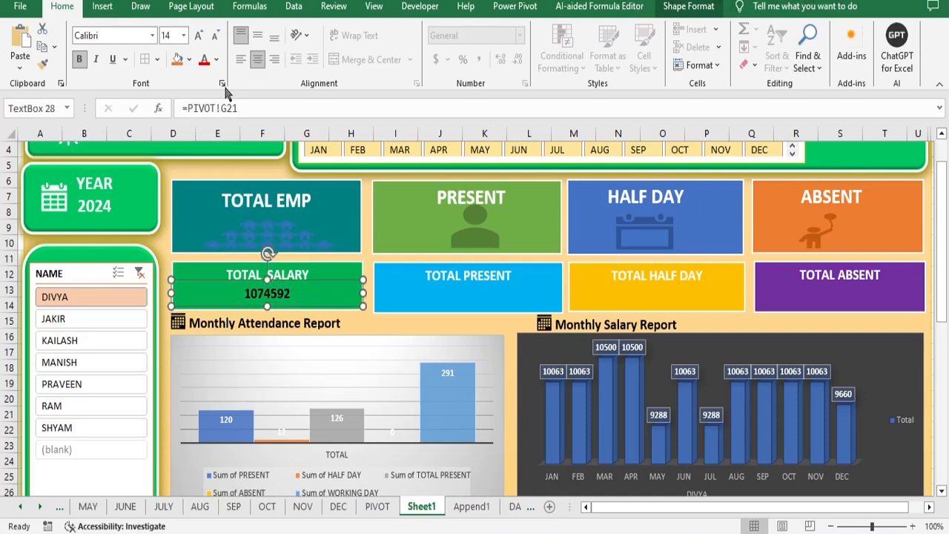
Step: Try red and dark blue as the font color of the TOTAL SALARY value
click(205, 59)
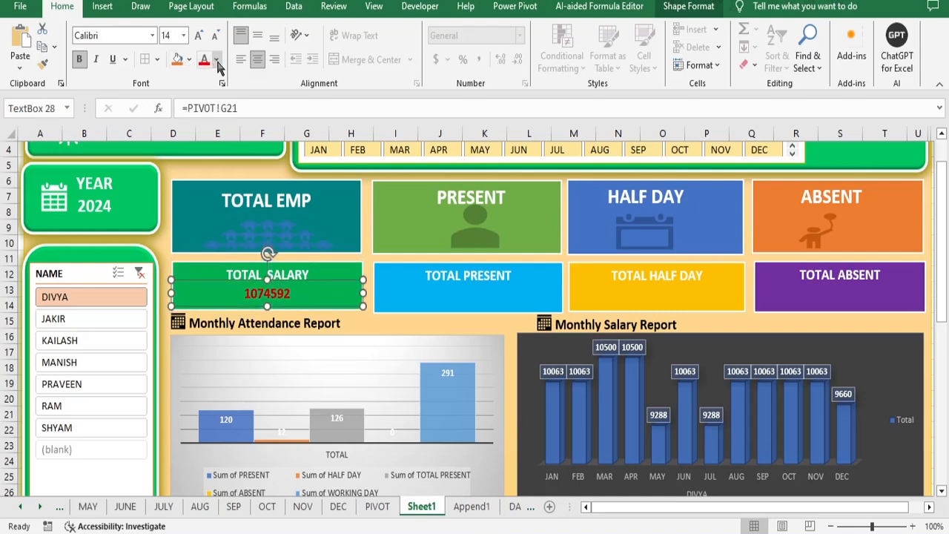
click(216, 61)
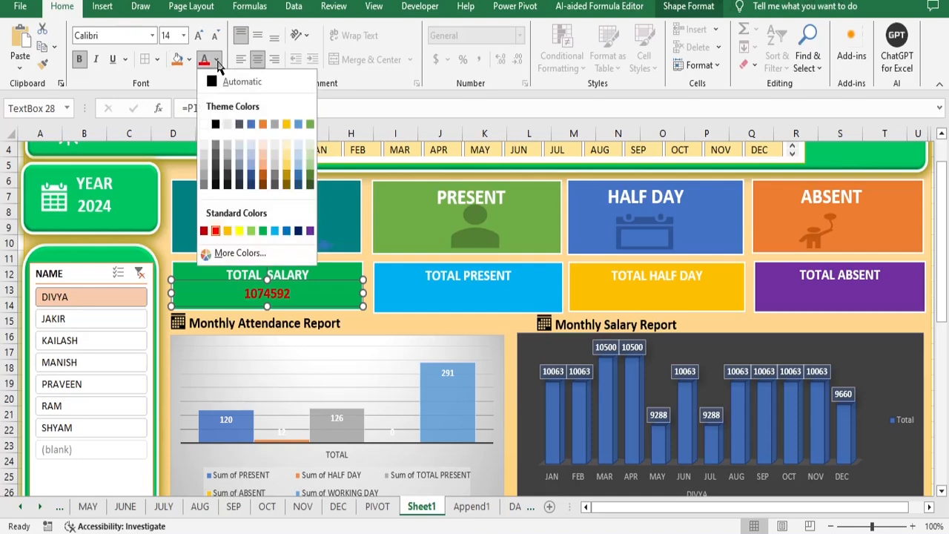
click(298, 230)
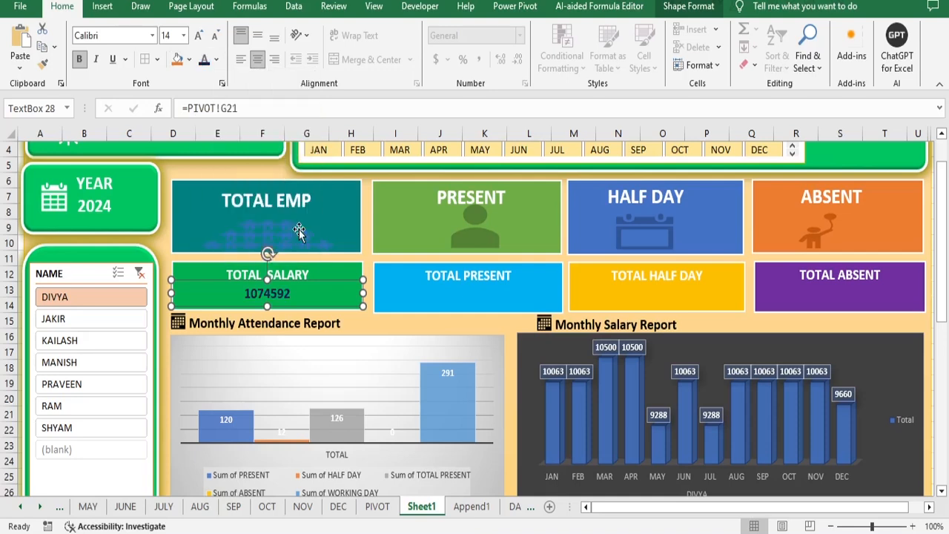
Step: Set the font color of the TOTAL SALARY value to yellow and deselect its text box
click(217, 61)
click(239, 230)
click(396, 328)
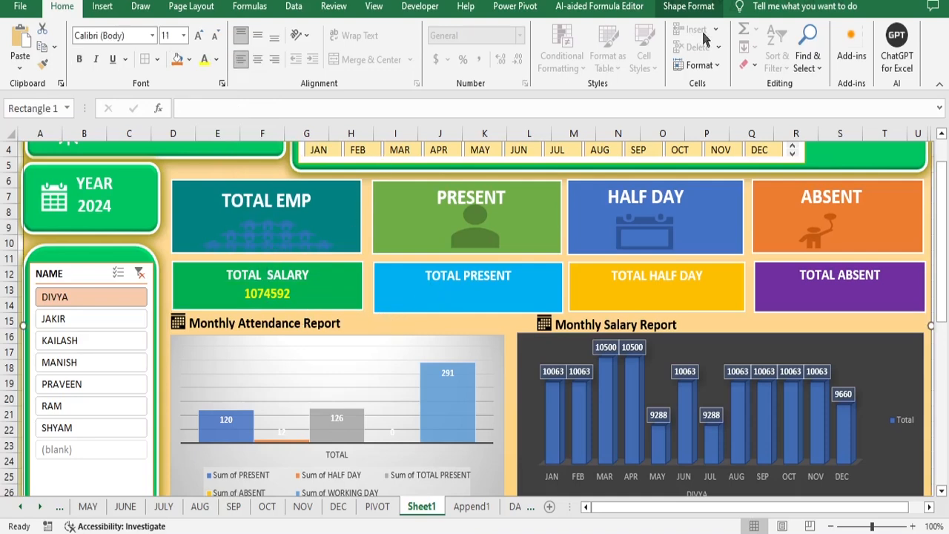
Step: Insert a small text box in the TOTAL PRESENT card and position it below the card's title
click(102, 8)
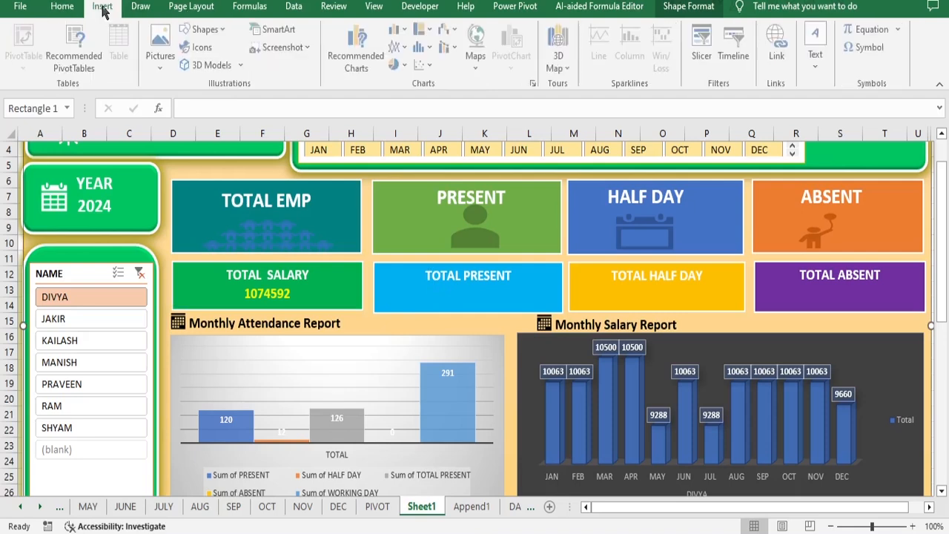
click(817, 53)
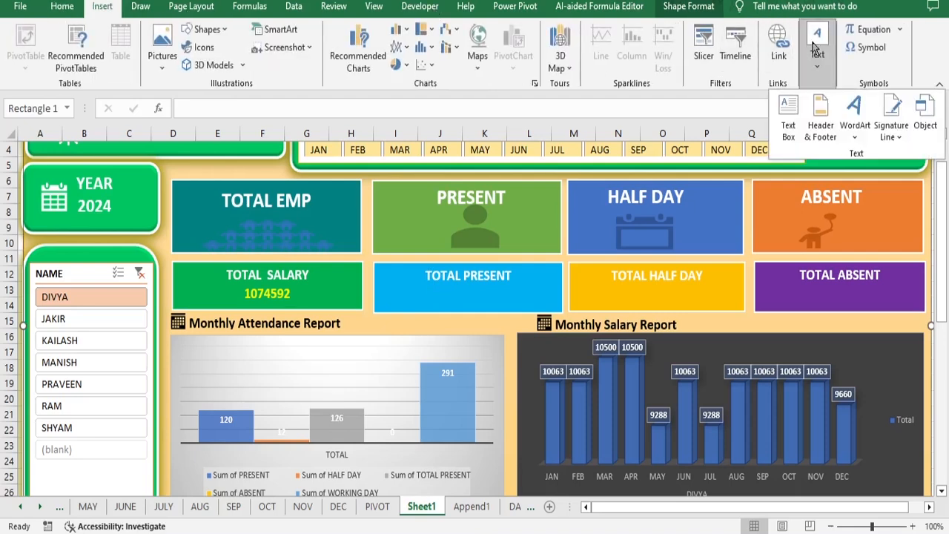
click(790, 128)
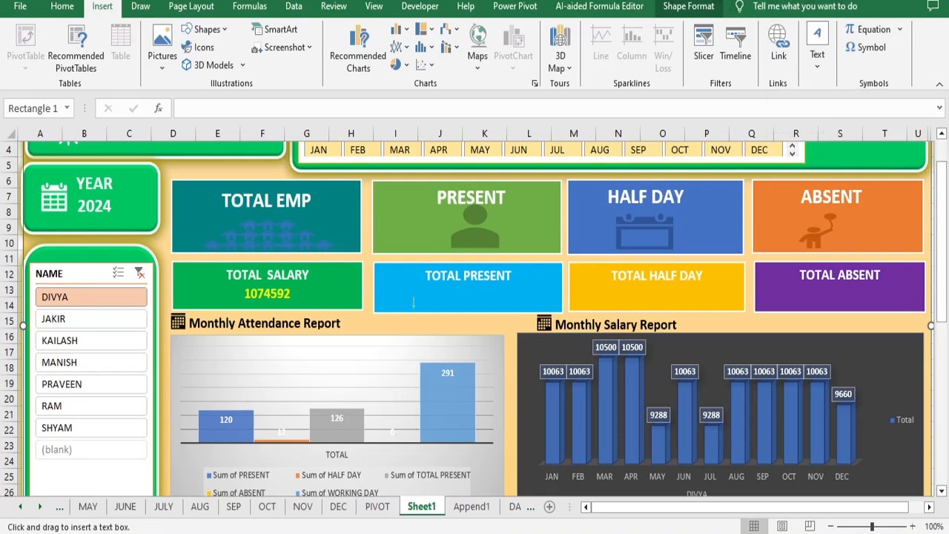
click(427, 297)
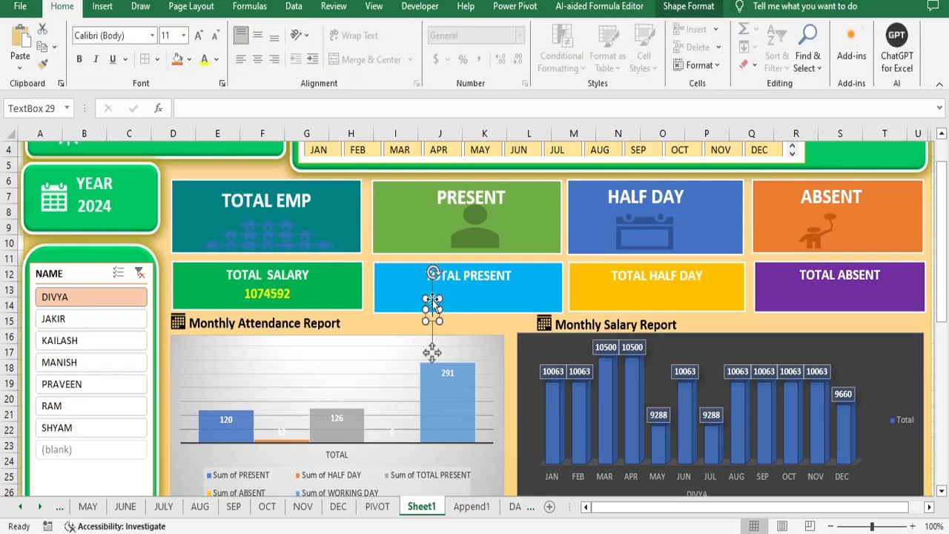
drag(432, 299, 417, 288)
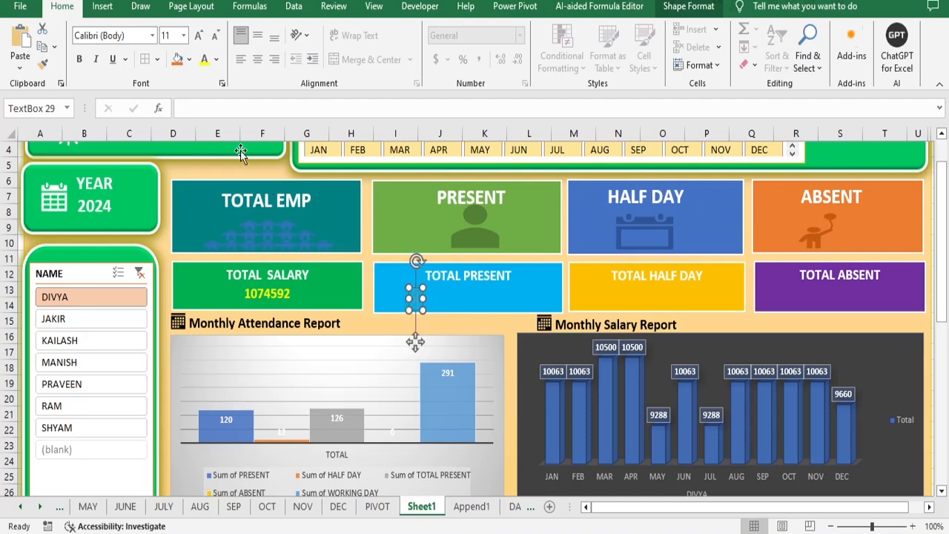
Step: Link the TOTAL PRESENT card's text box to the Sum of TOTAL PRESENT value with =PIVOT!C4
click(212, 108)
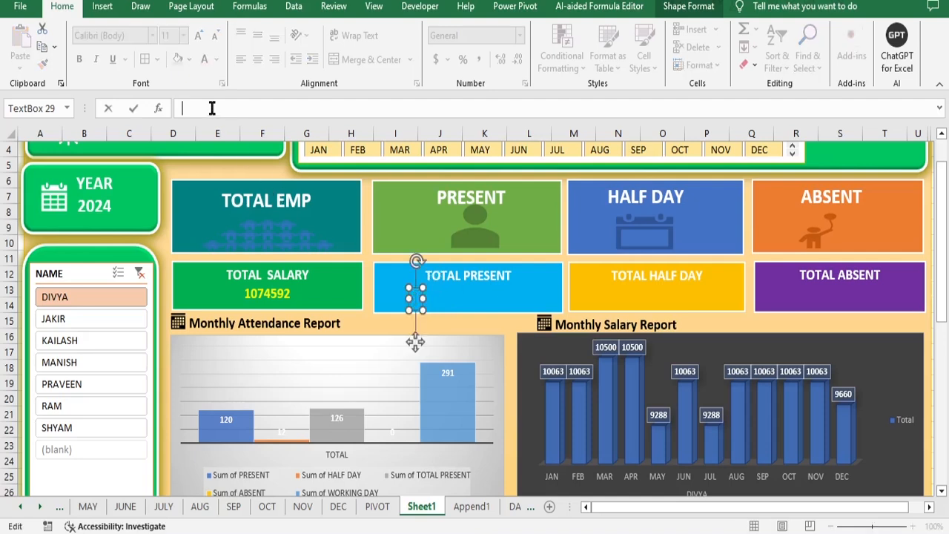
text(=)
click(380, 508)
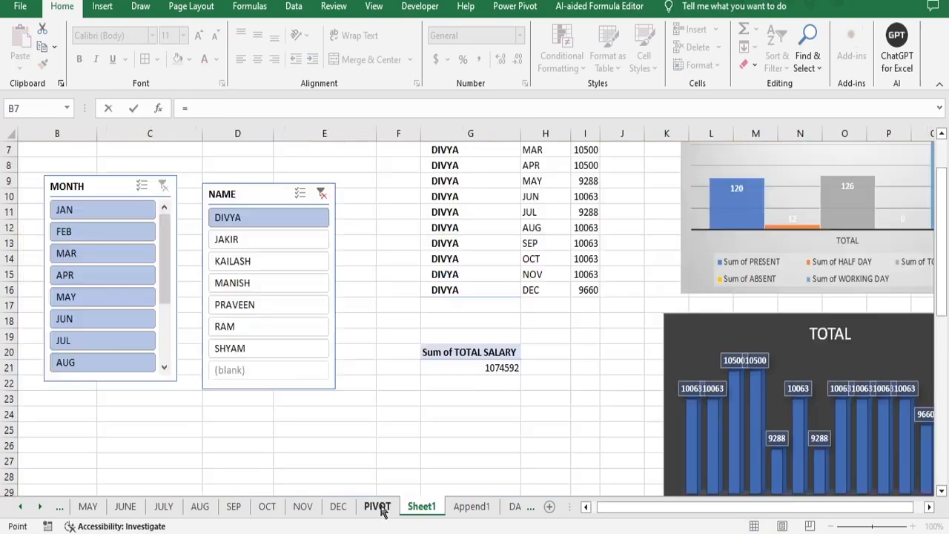
click(379, 507)
scroll(349, 350, up, 2)
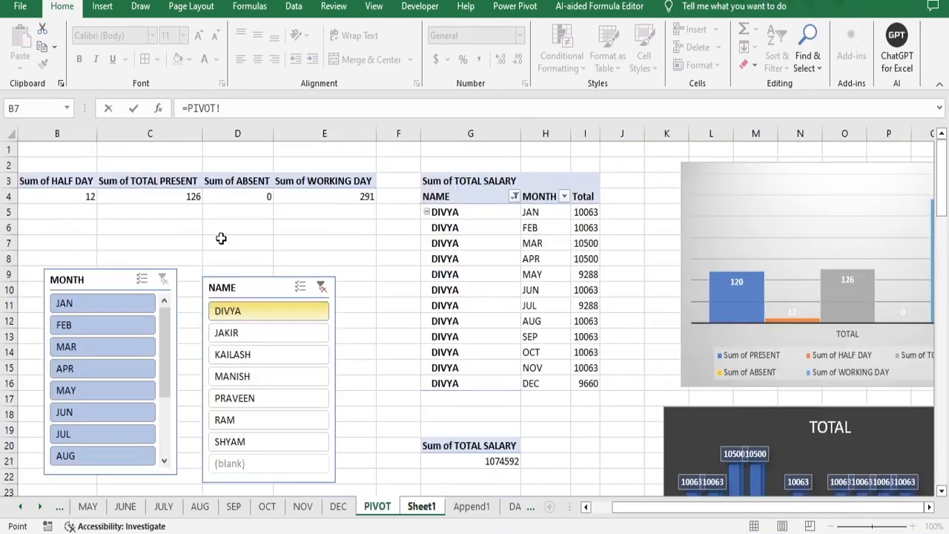
click(175, 195)
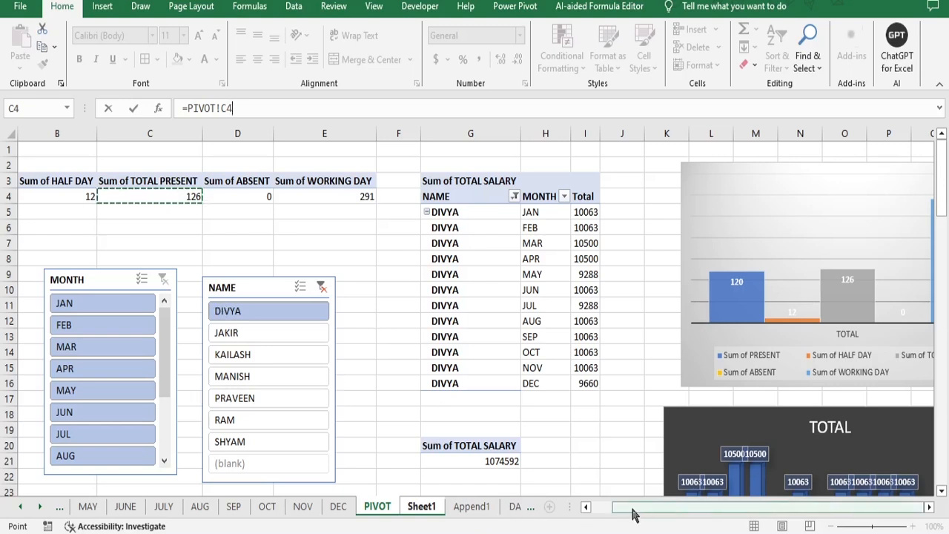
click(585, 507)
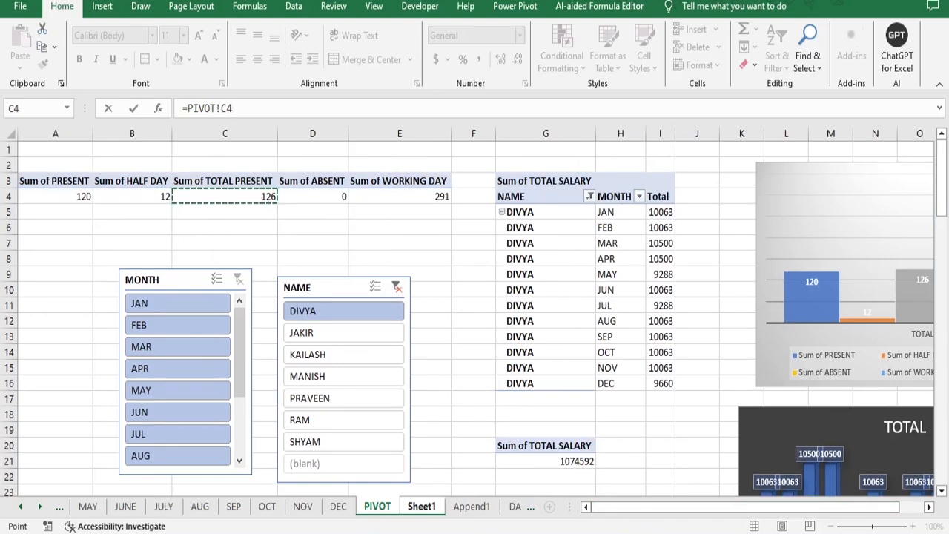
key(Return)
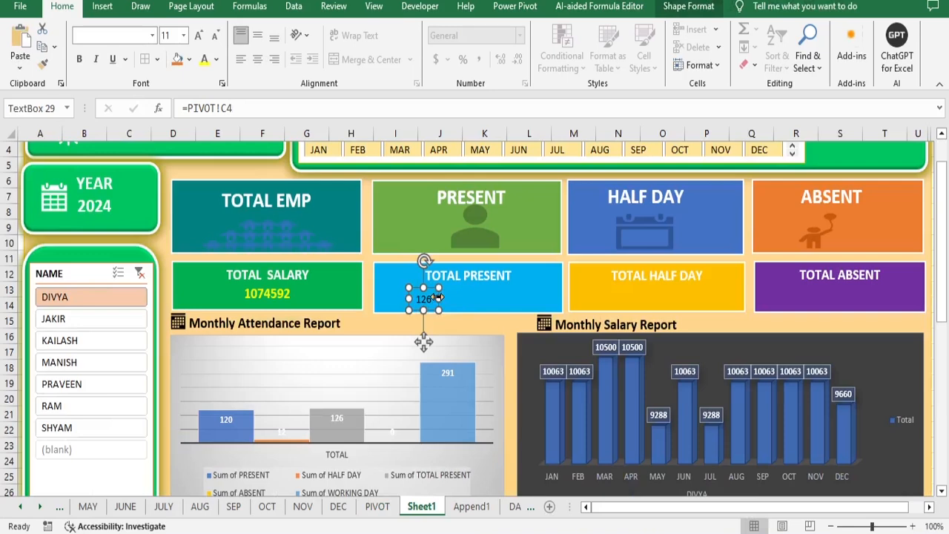
Step: Try to copy the TOTAL SALARY value's formatting onto the TOTAL PRESENT value with Format Painter
click(250, 298)
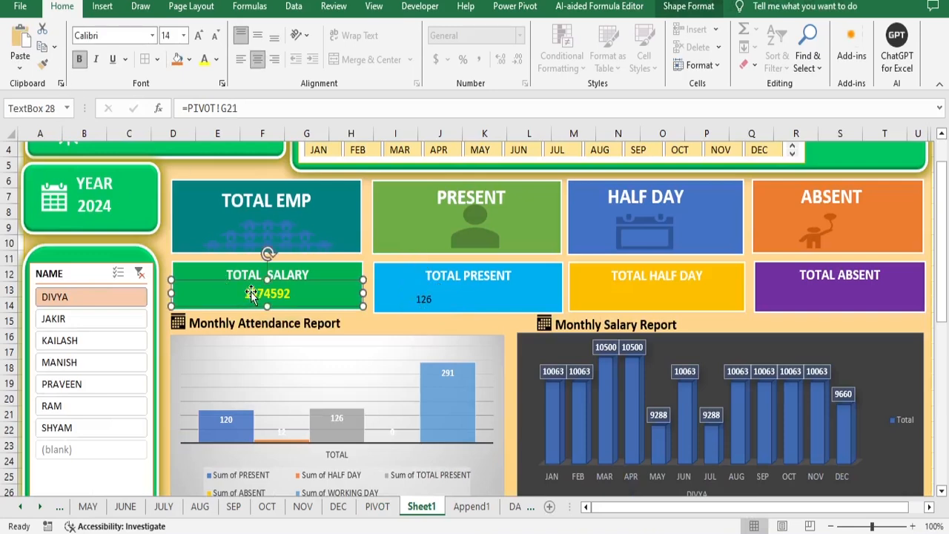
click(43, 67)
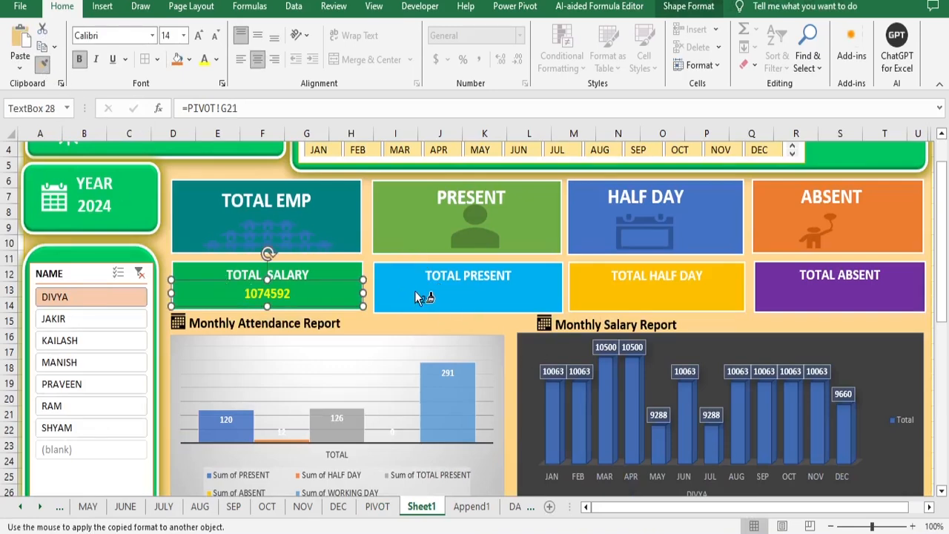
click(420, 297)
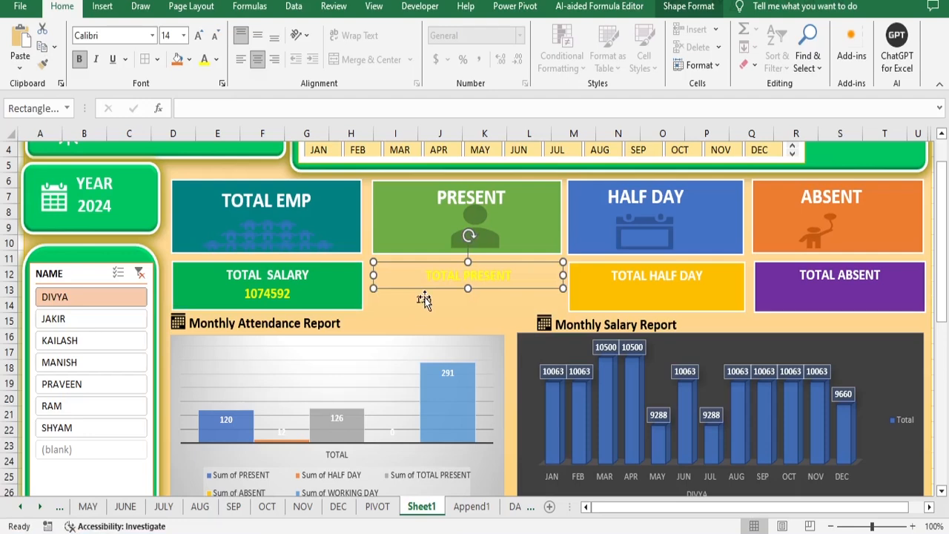
key(ctrl+z)
click(424, 299)
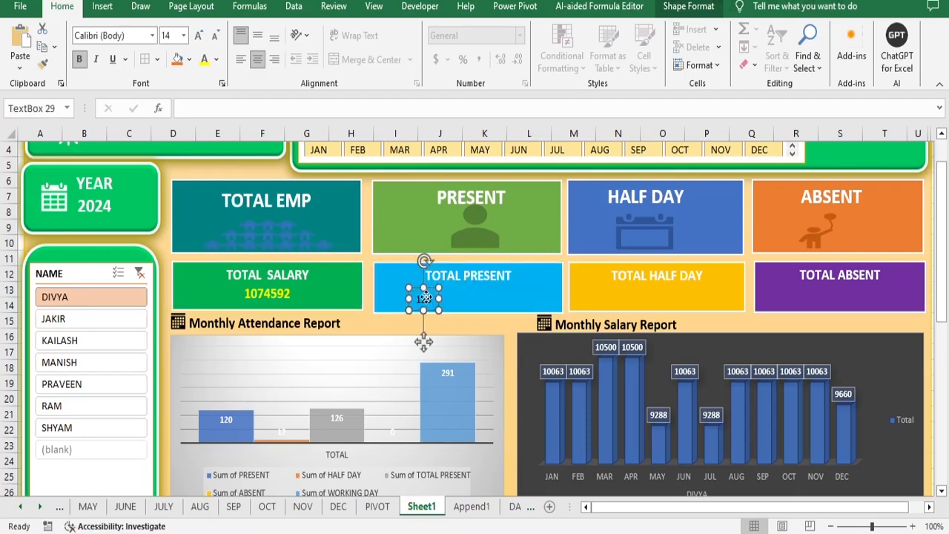
Step: Copy the TOTAL SALARY value's formatting onto the TOTAL PRESENT value with Format Painter
click(281, 303)
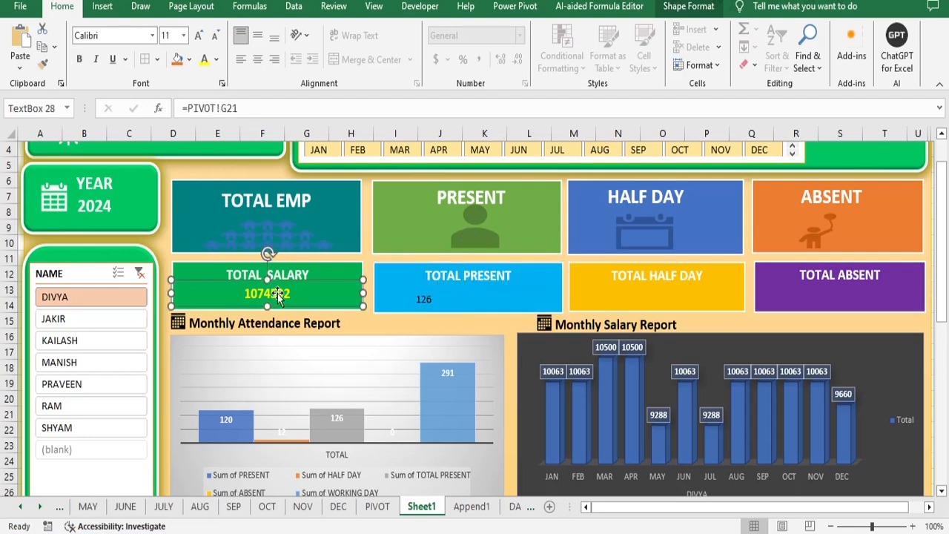
click(43, 67)
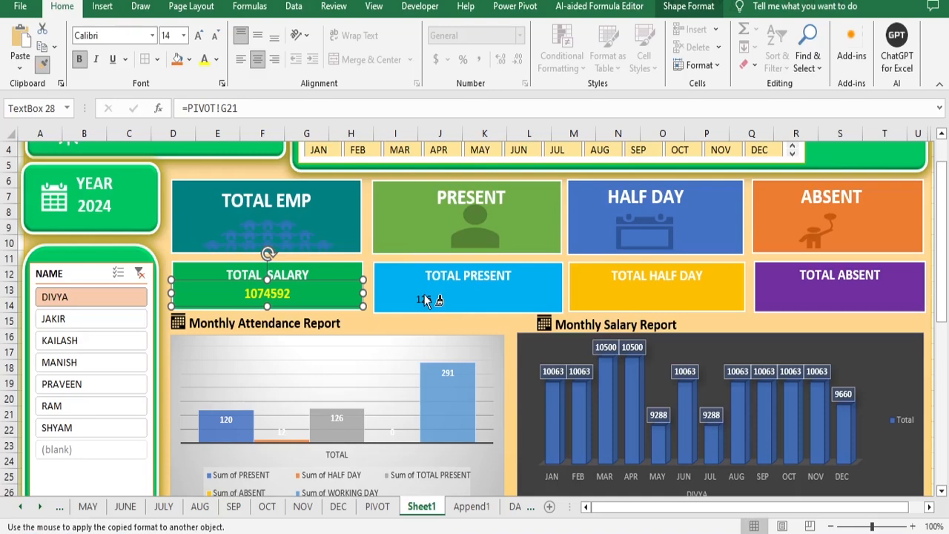
click(426, 301)
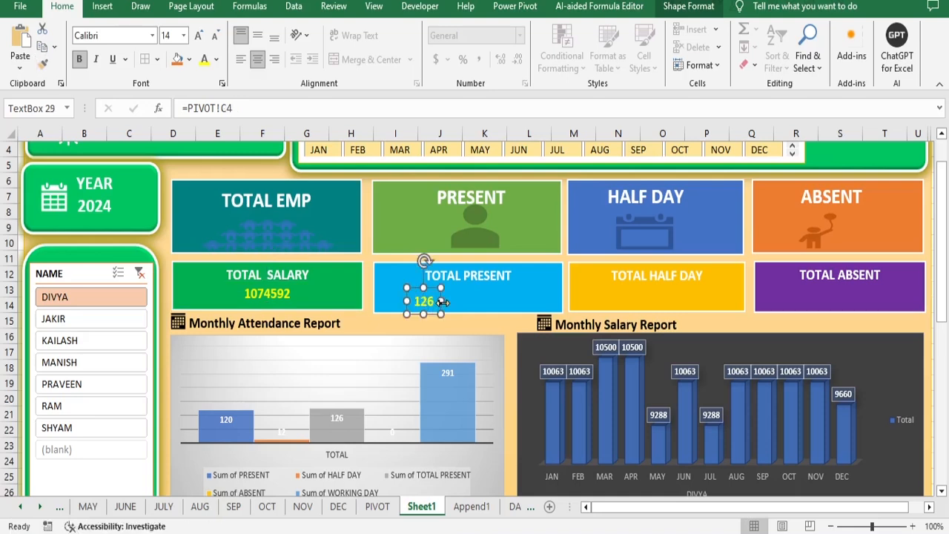
Step: Widen the TOTAL PRESENT value's text box to the full width of its card and nudge it slightly upward
drag(442, 301, 561, 301)
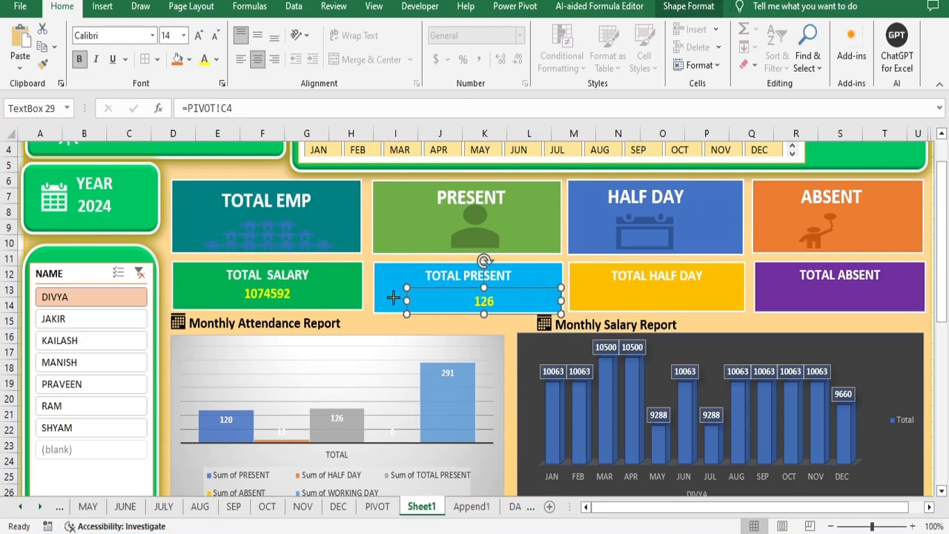
drag(393, 299, 371, 297)
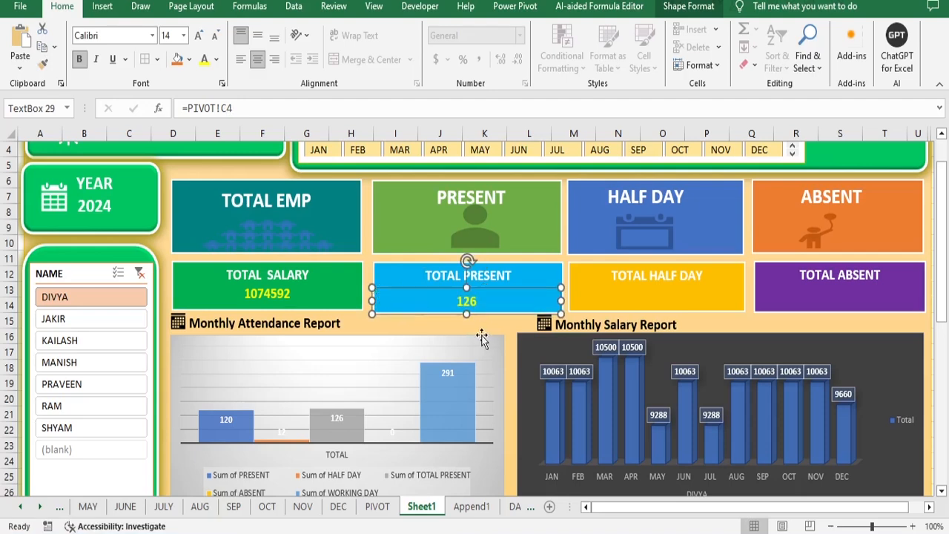
click(276, 295)
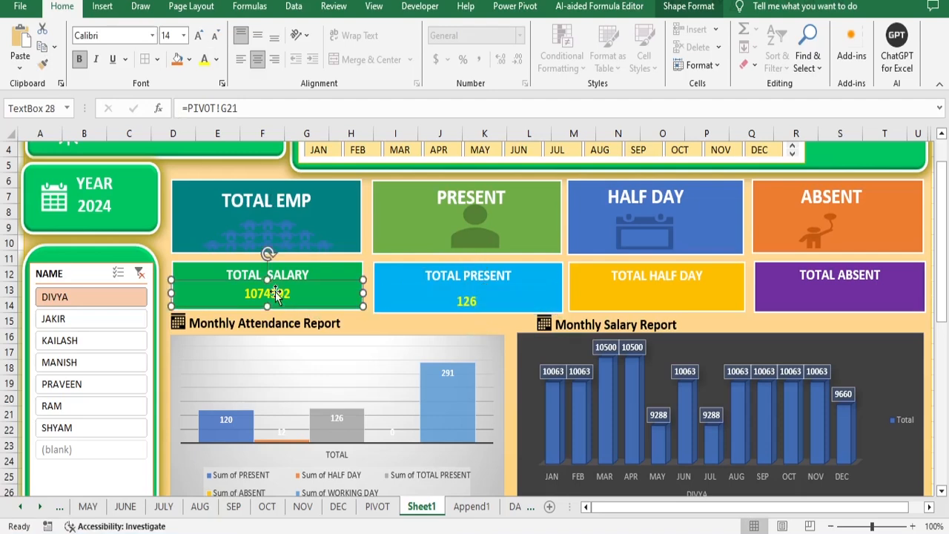
click(466, 302)
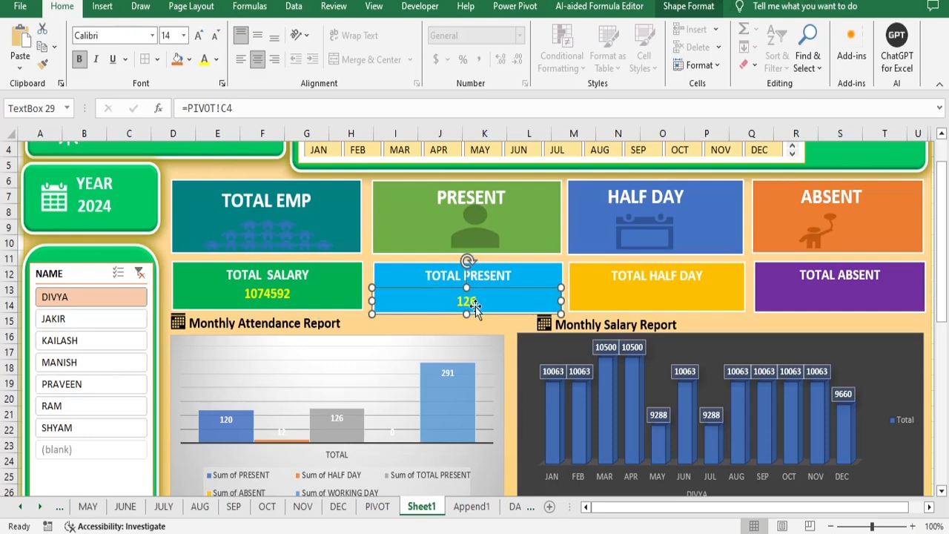
key(Up)
key(Up)
key(Up)
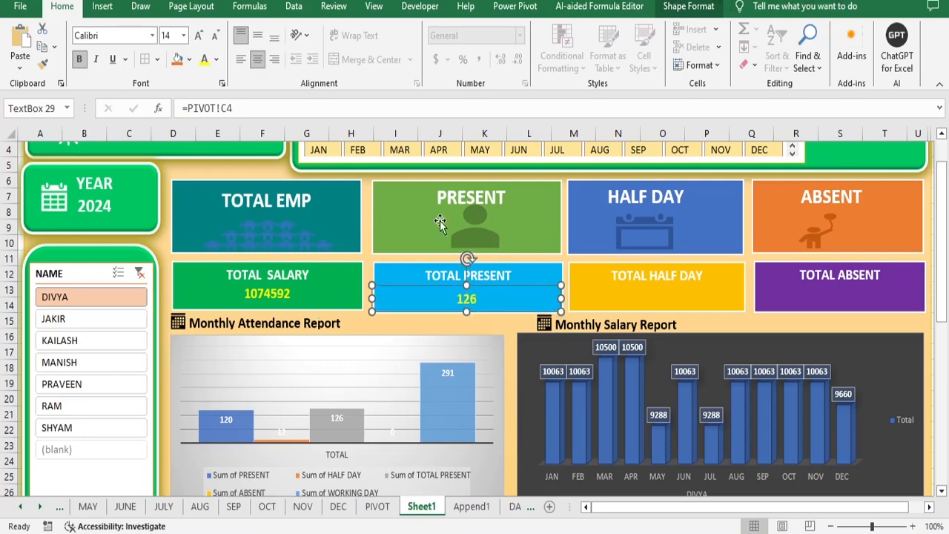
Step: Set the TOTAL PRESENT value's font size to 16, keep it bold, and nudge its text box closer to the title
click(199, 34)
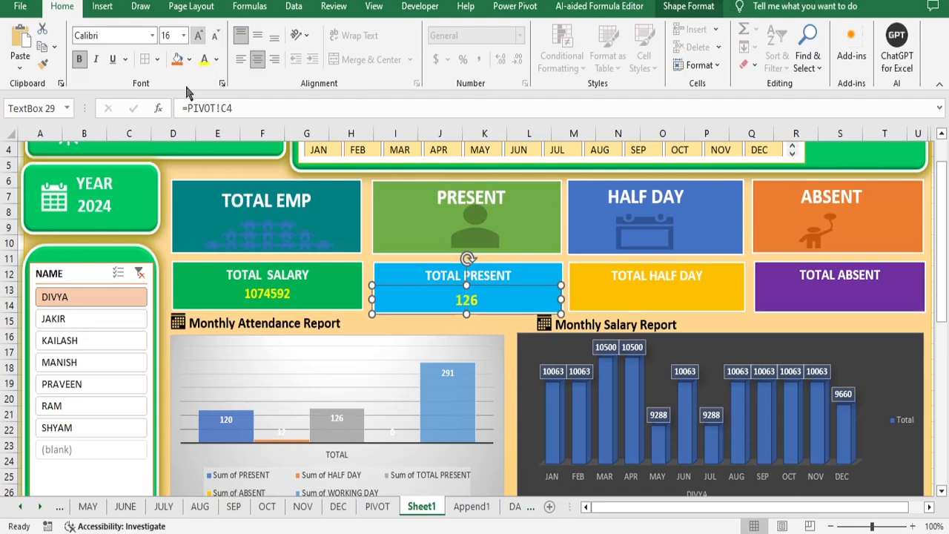
click(76, 55)
click(76, 56)
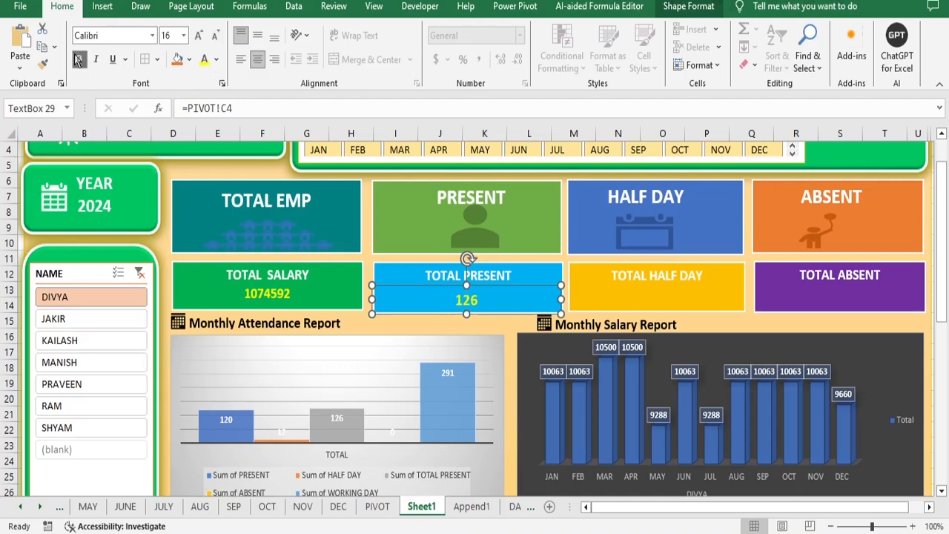
click(538, 284)
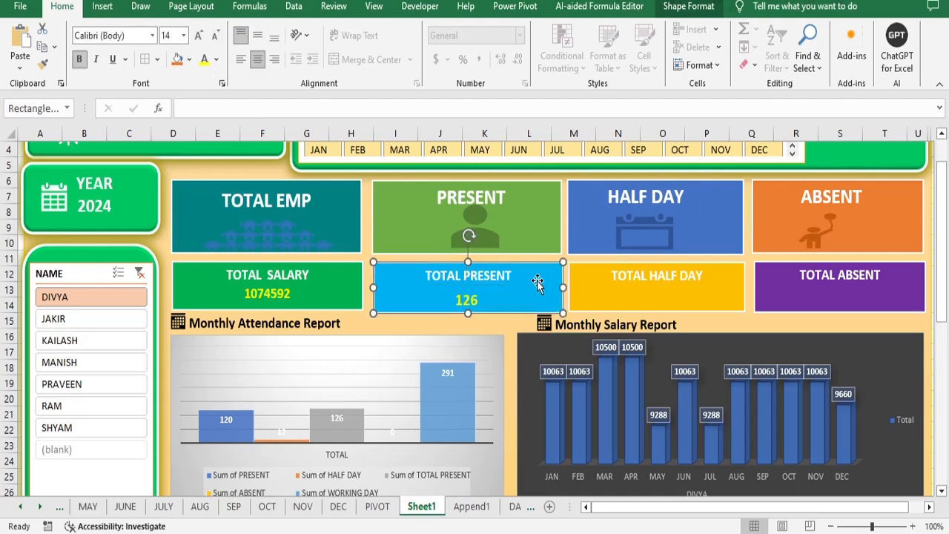
click(475, 302)
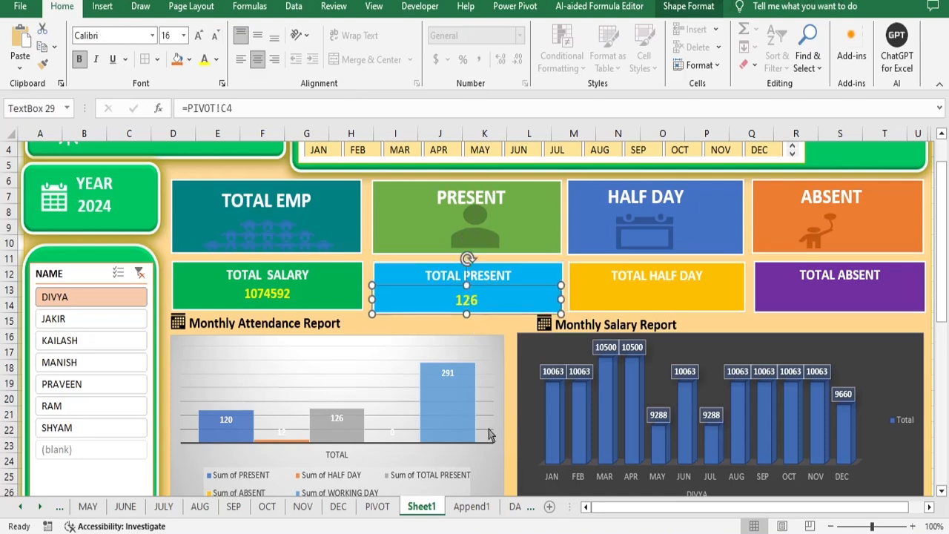
key(Up)
key(Up)
key(Up)
key(Up)
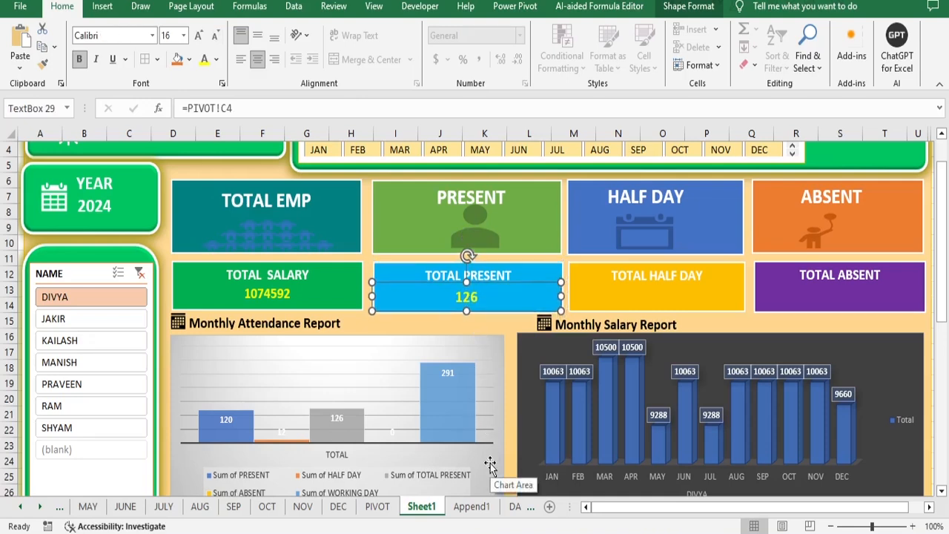
key(Up)
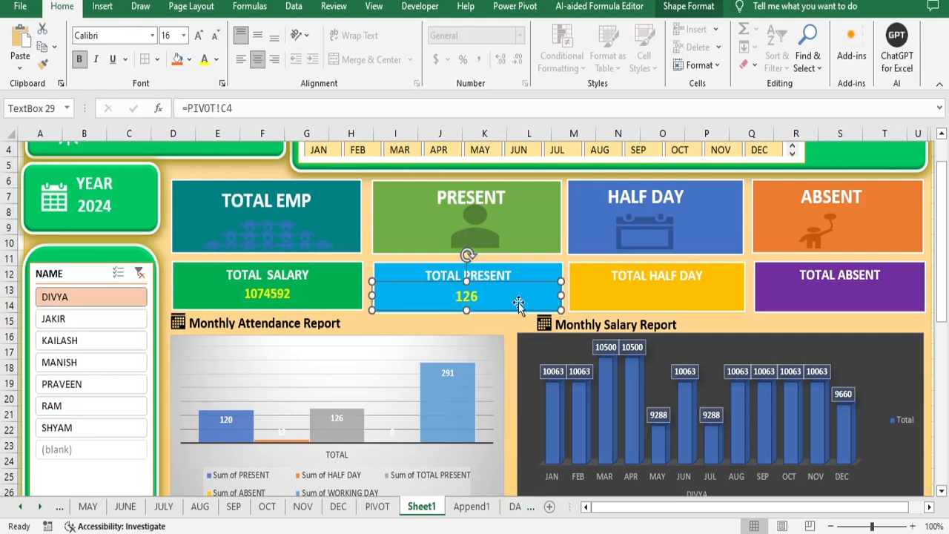
click(605, 300)
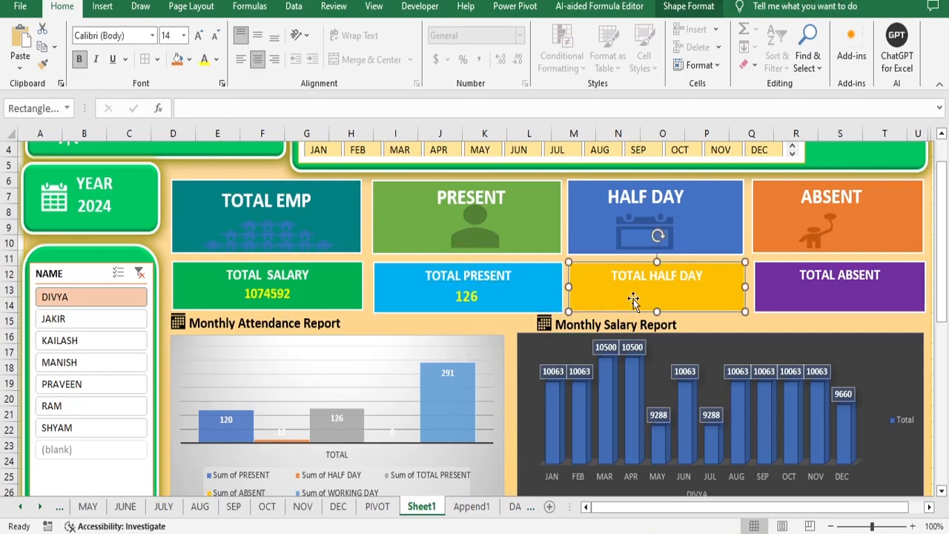
text(=)
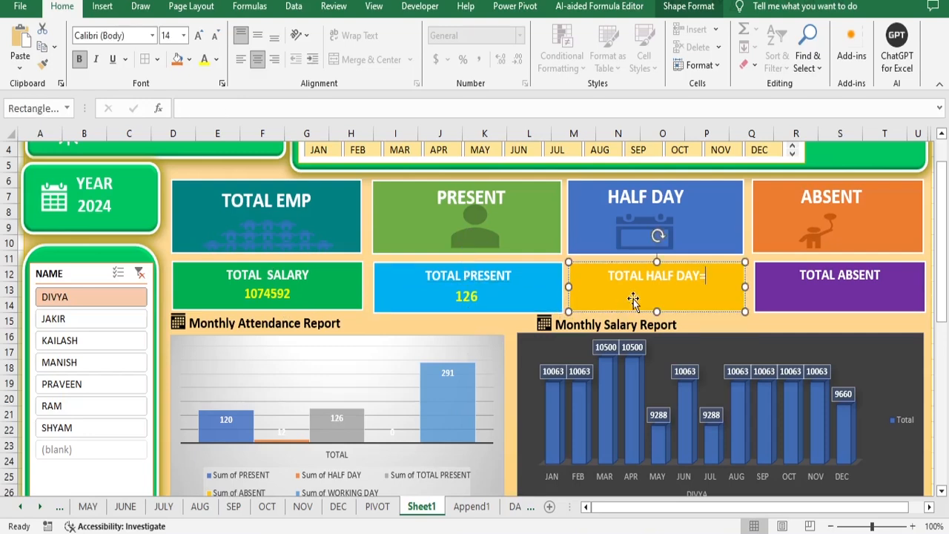
key(BackSpace)
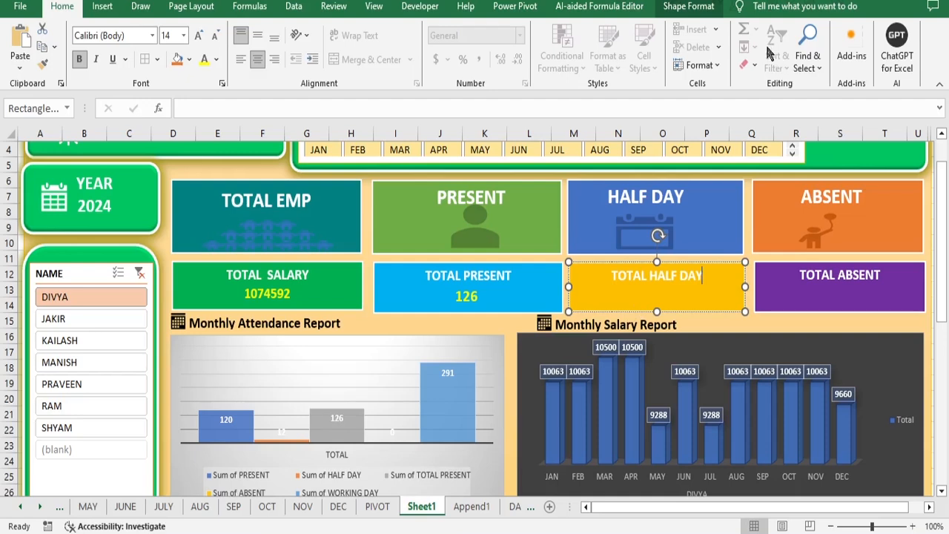
Step: Insert a small text box below the title in the TOTAL HALF DAY card
click(103, 6)
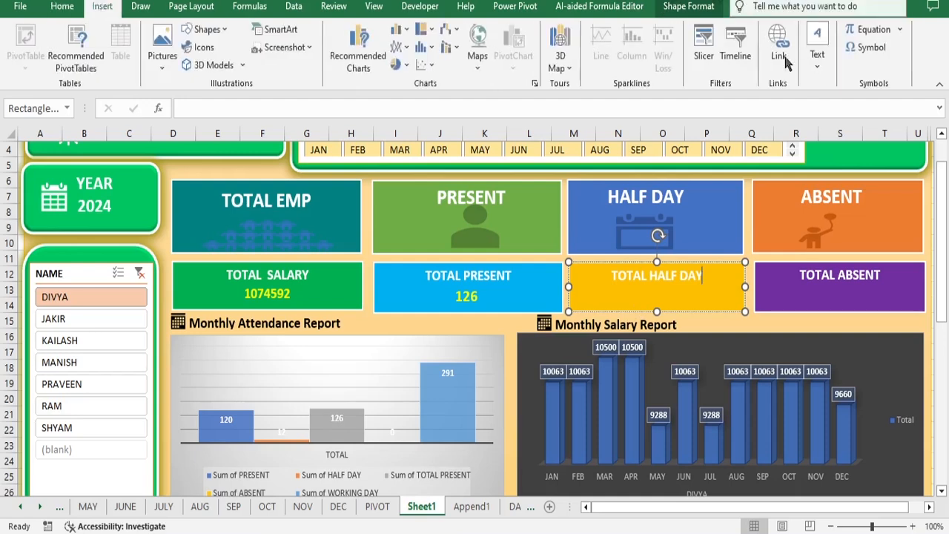
click(818, 52)
click(788, 113)
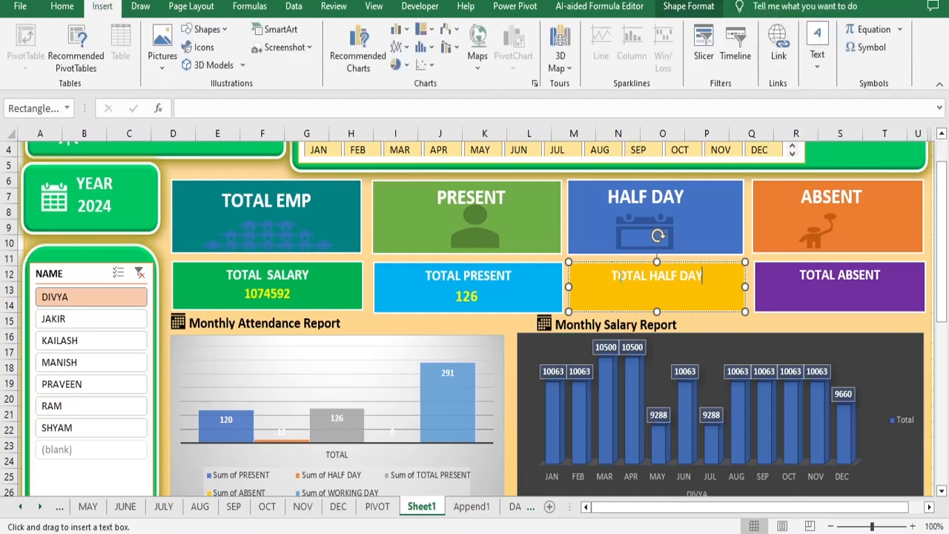
click(621, 294)
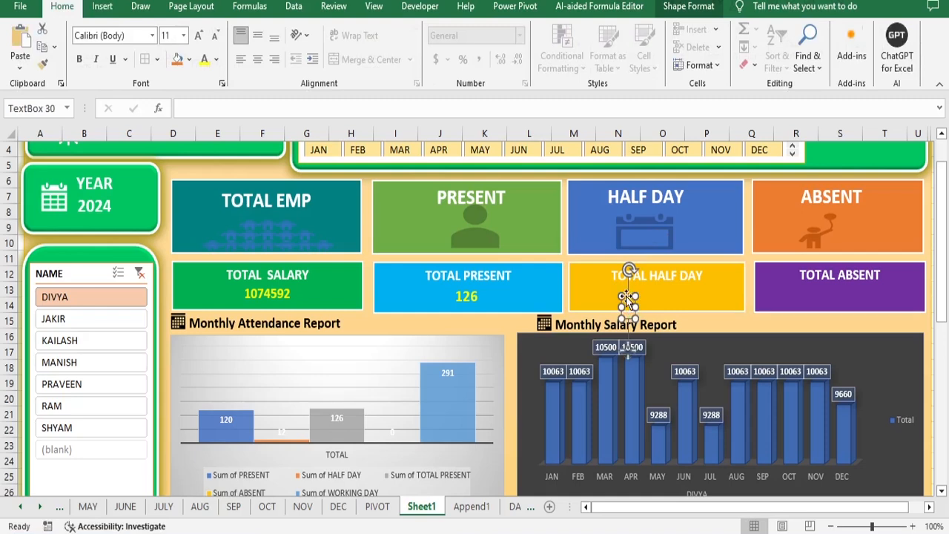
Step: Link the TOTAL HALF DAY card's text box to the Sum of HALF DAY value with =PIVOT!B4
text(=)
click(208, 109)
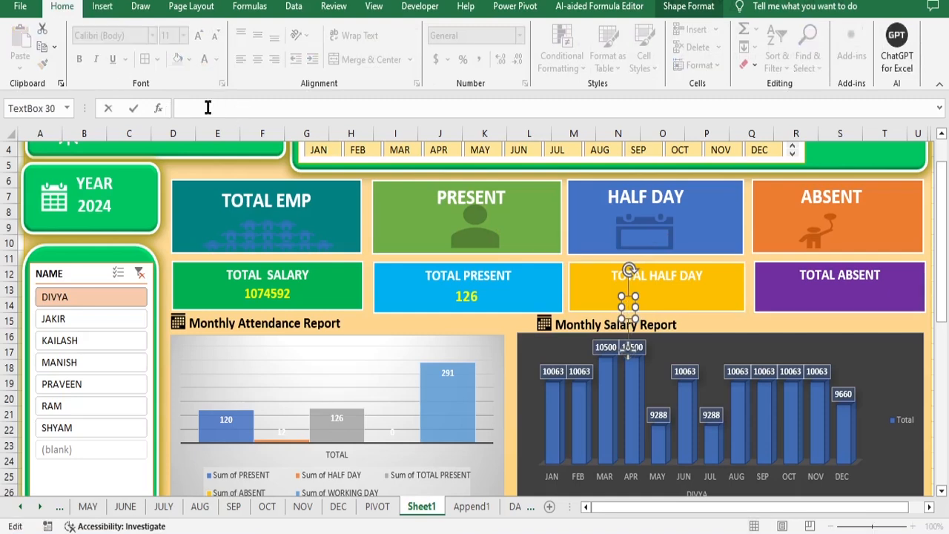
text(=)
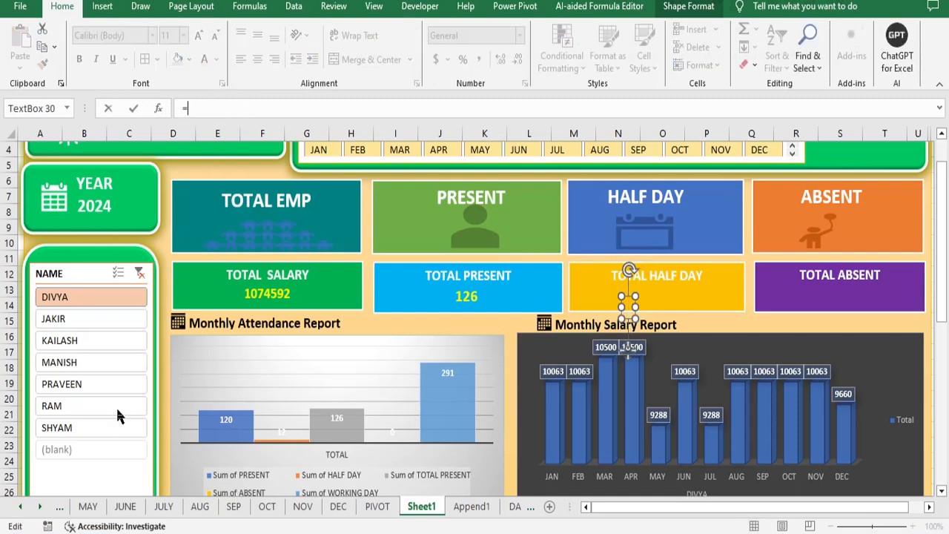
click(376, 508)
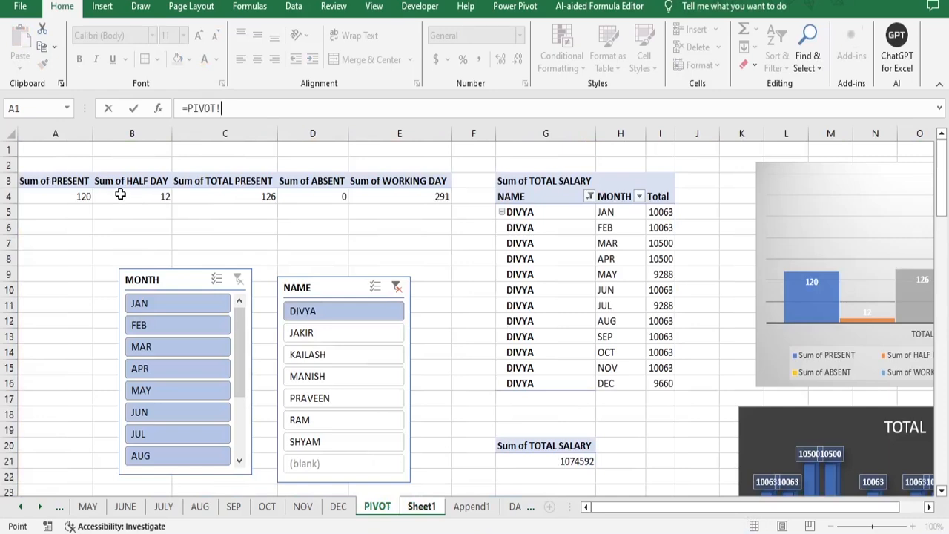
click(121, 195)
key(Return)
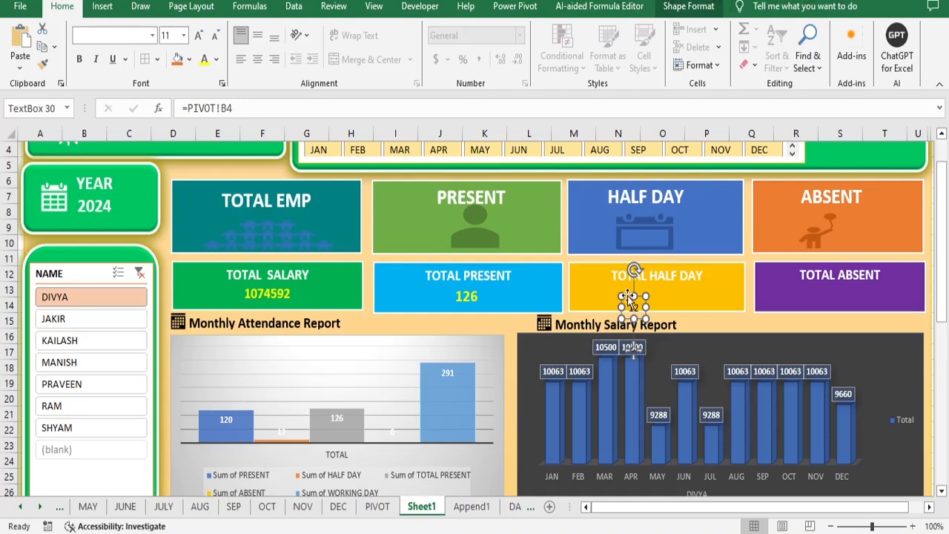
Step: Stretch the TOTAL HALF DAY value's text box across the card below its title and center the value horizontally
drag(627, 299, 567, 294)
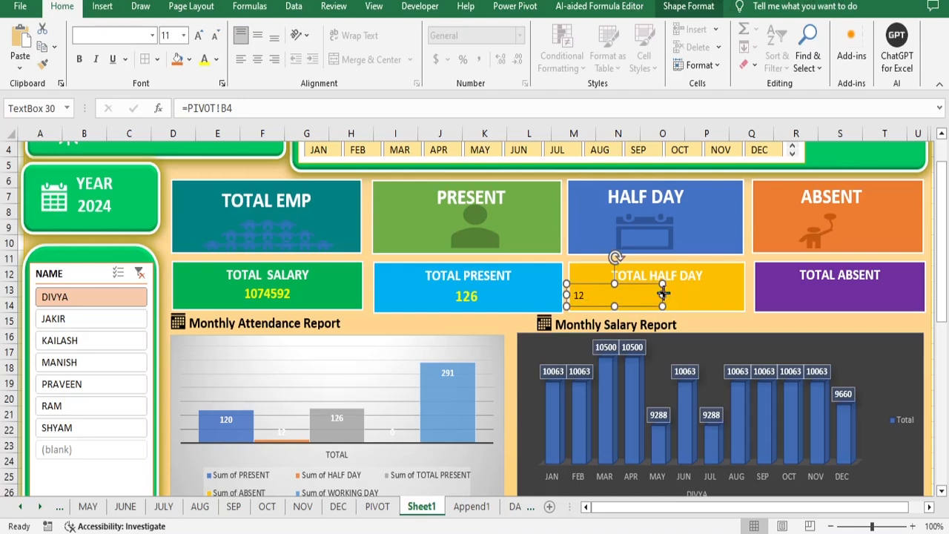
drag(663, 294, 743, 298)
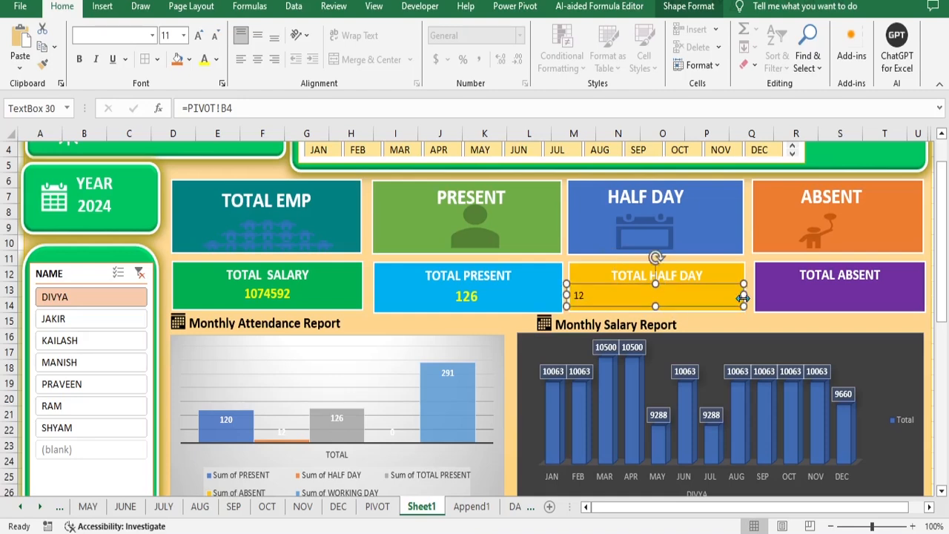
click(258, 59)
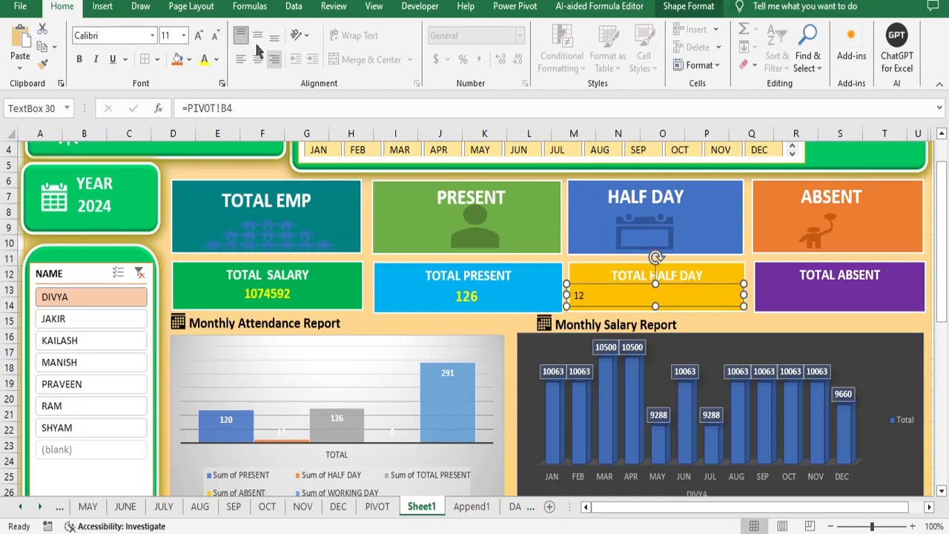
click(257, 60)
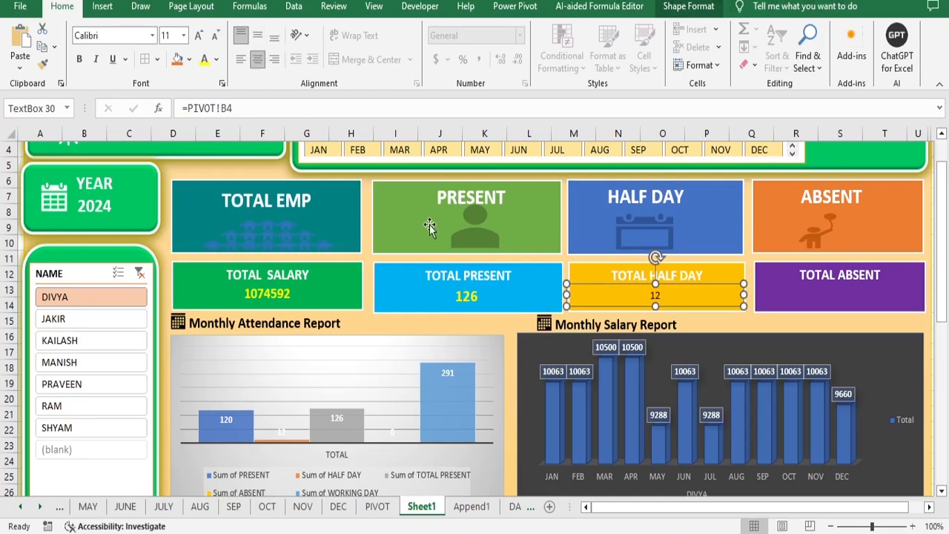
Step: Format the TOTAL HALF DAY value as bold at size 14 with a dark blue font color
click(198, 36)
click(198, 35)
click(80, 61)
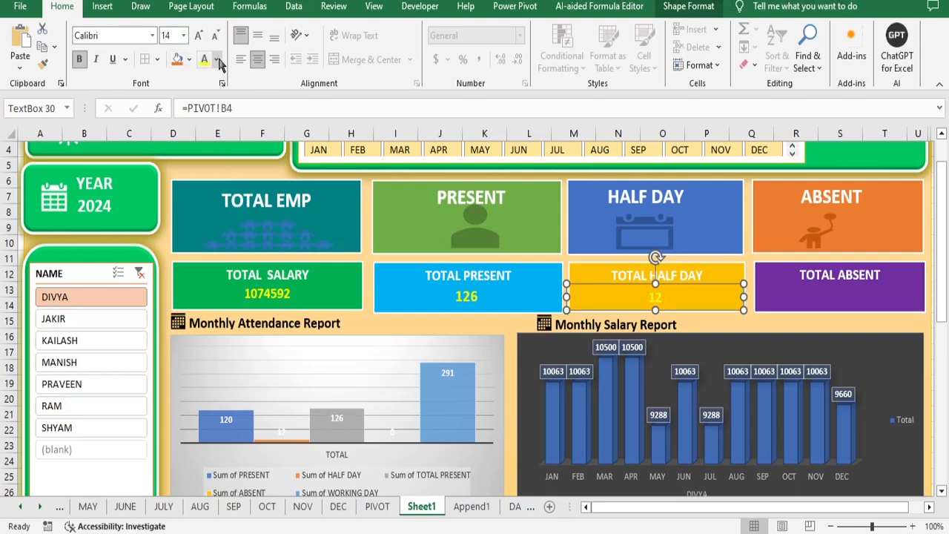
click(218, 59)
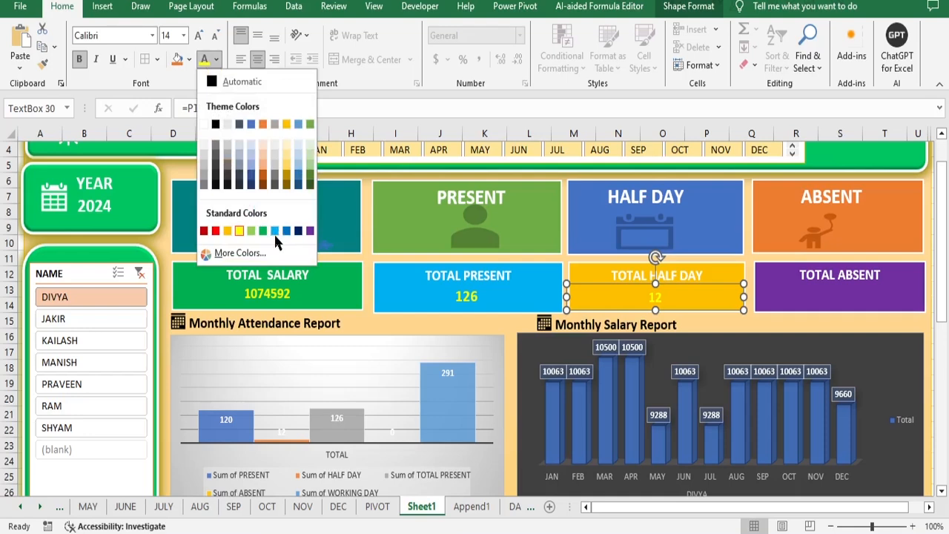
click(301, 231)
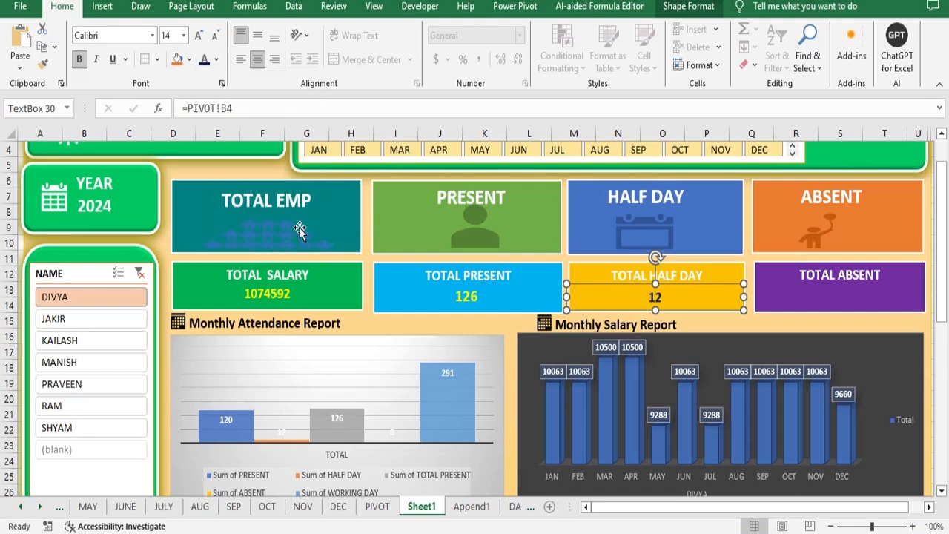
Step: Set the TOTAL HALF DAY value's font size to 16 and nudge its text box slightly upward
click(199, 37)
click(198, 36)
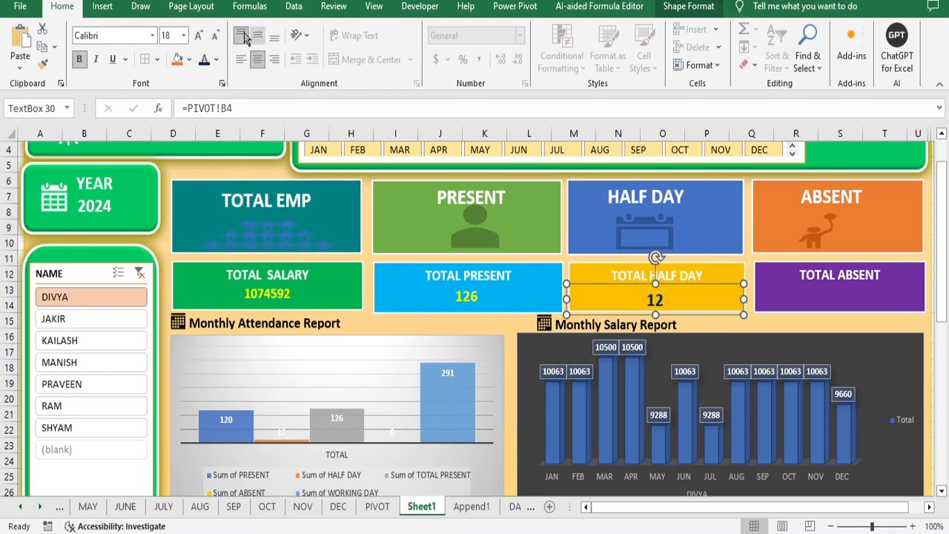
click(214, 37)
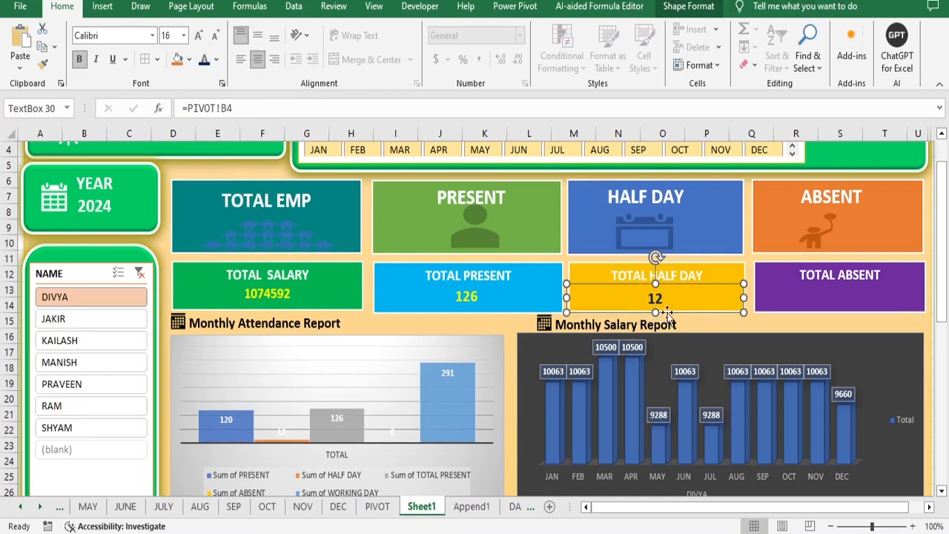
key(Up)
key(Up)
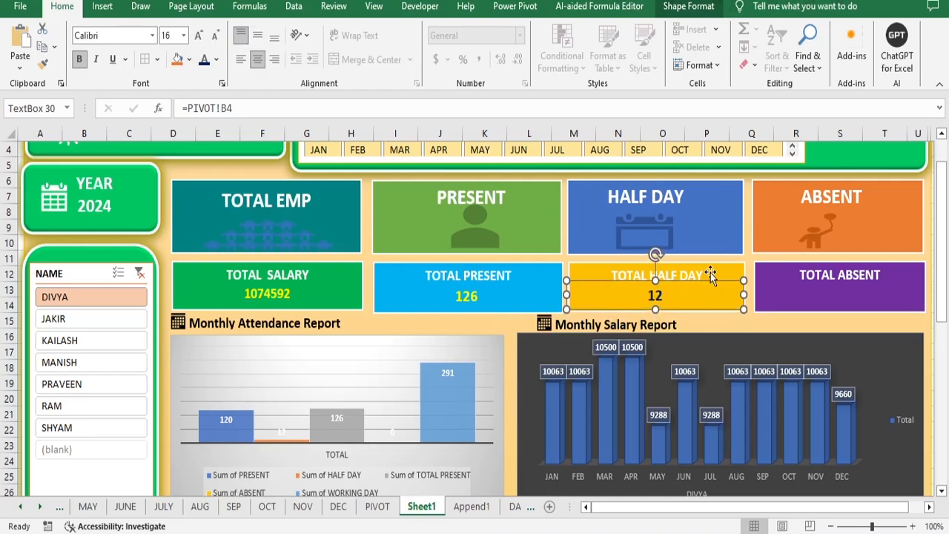
Step: Insert a small text box on the TOTAL ABSENT card, just below its title
click(825, 289)
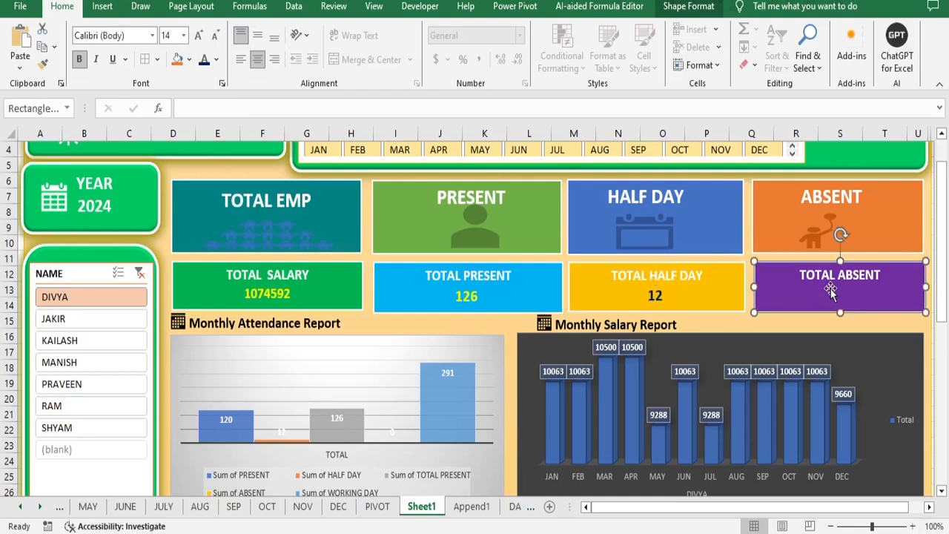
click(104, 9)
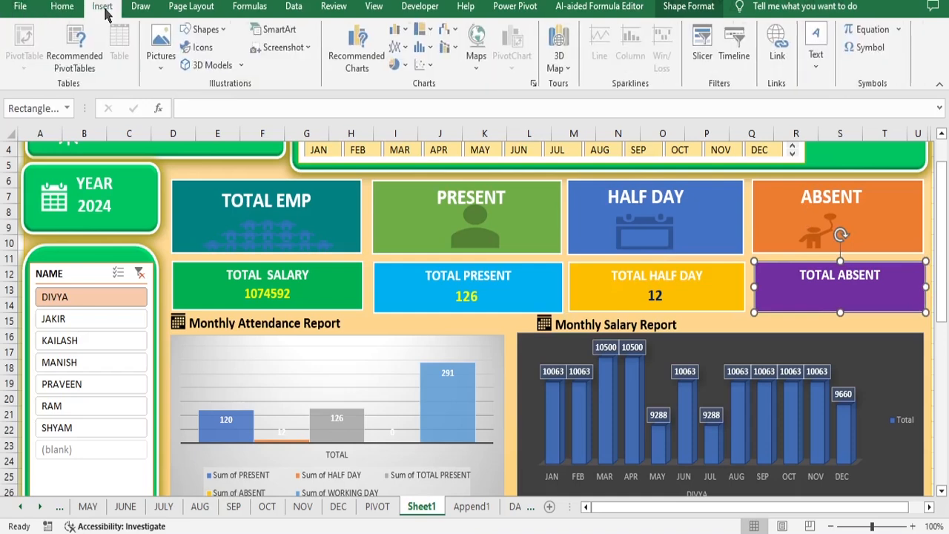
click(819, 55)
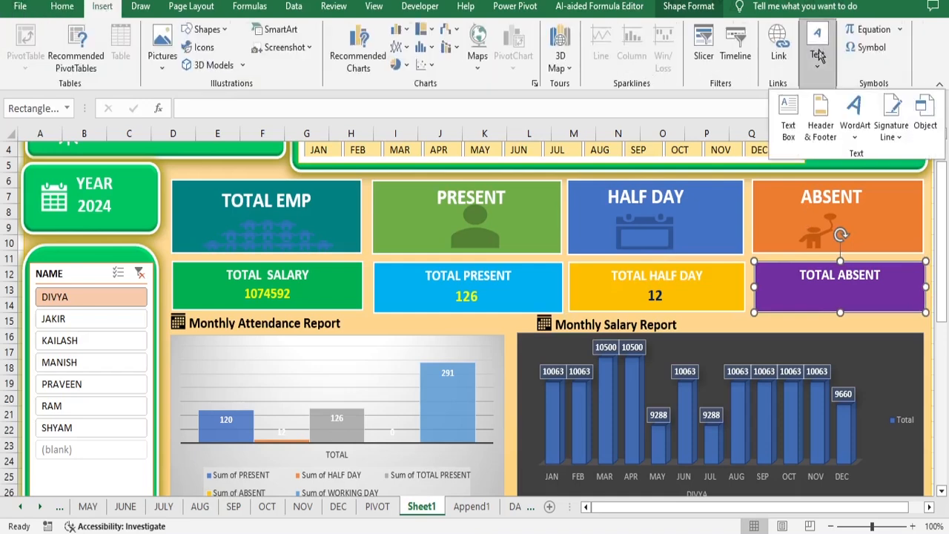
click(789, 113)
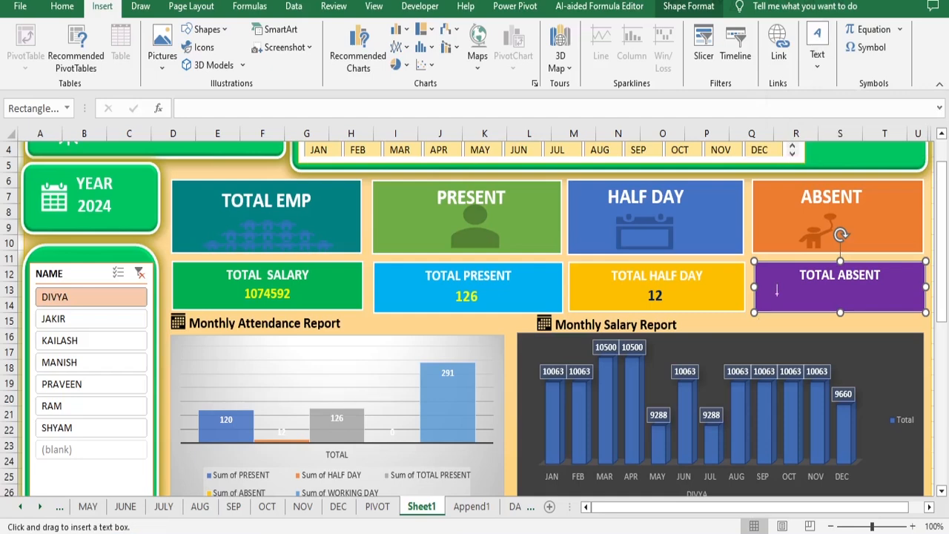
click(777, 291)
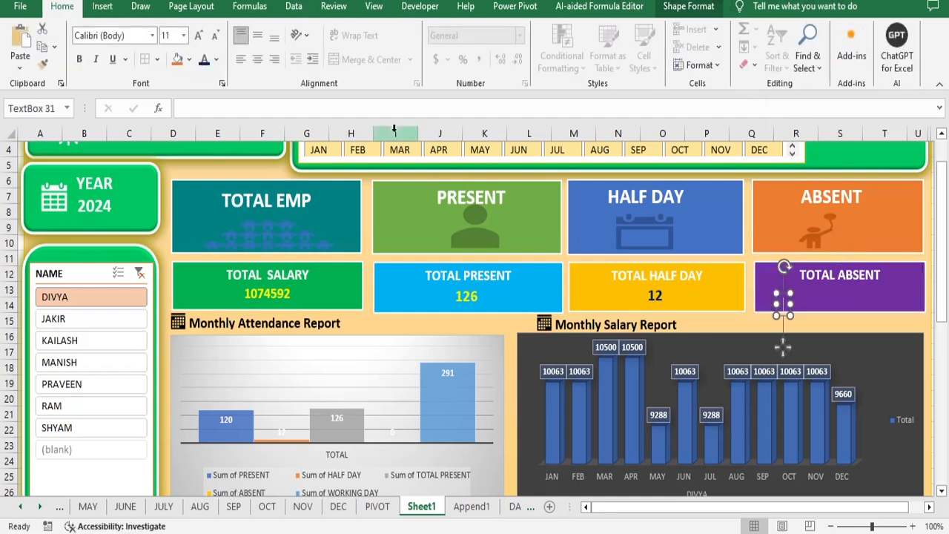
Step: Link the TOTAL ABSENT card's text box to the Sum of ABSENT value with =PIVOT!D4
click(196, 104)
text(=)
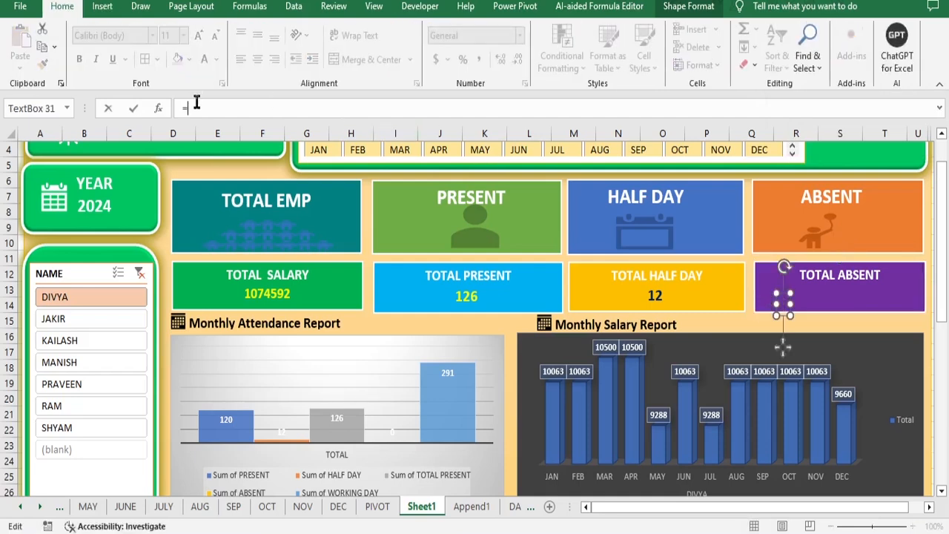
click(378, 507)
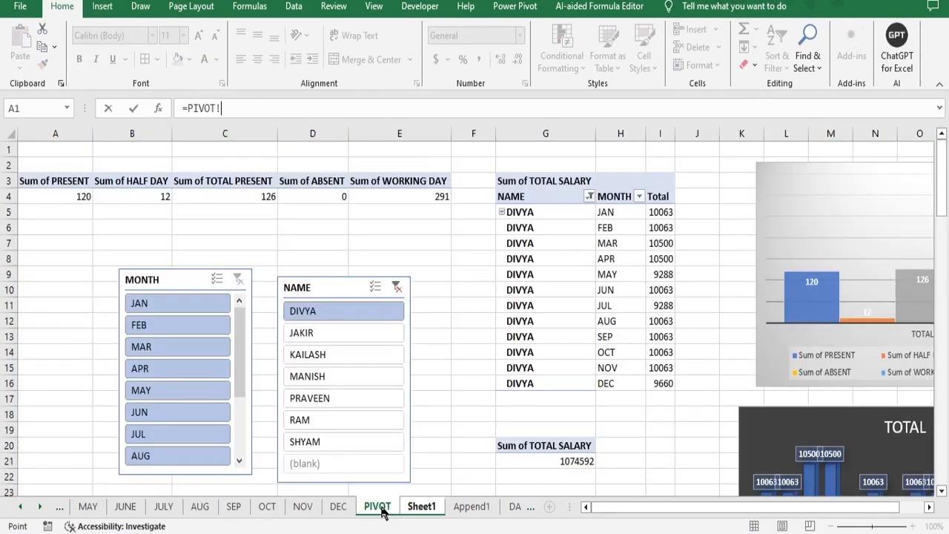
click(300, 192)
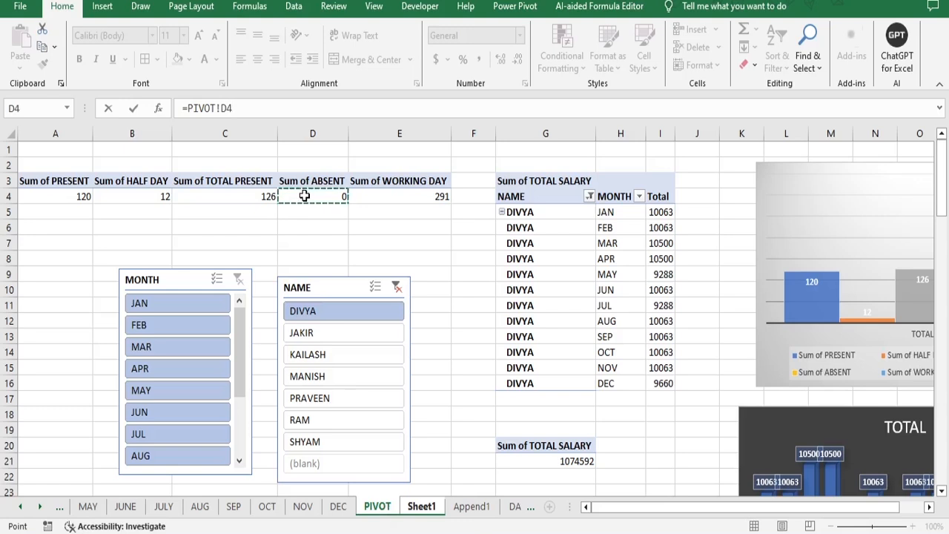
key(Return)
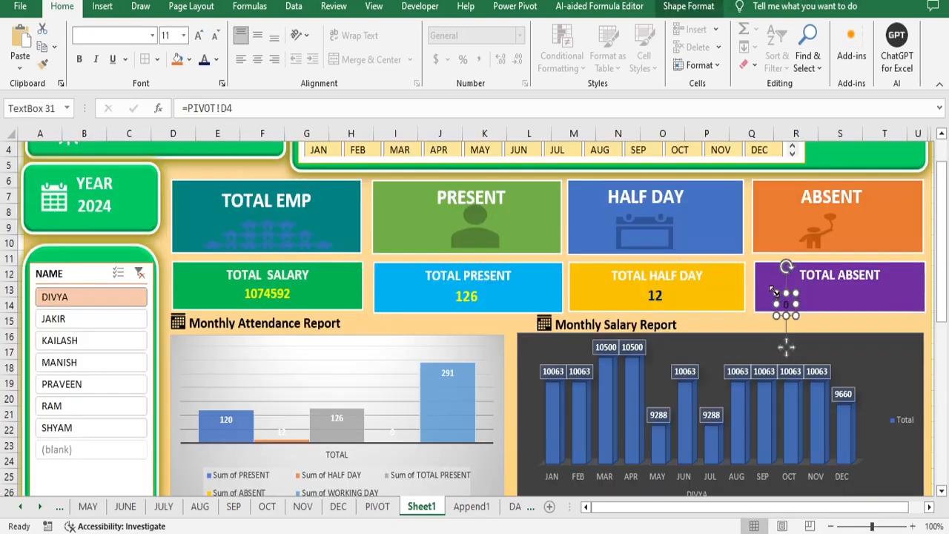
Step: Stretch the TOTAL ABSENT value's text box across the card below its title and center the value horizontally
drag(781, 293, 757, 280)
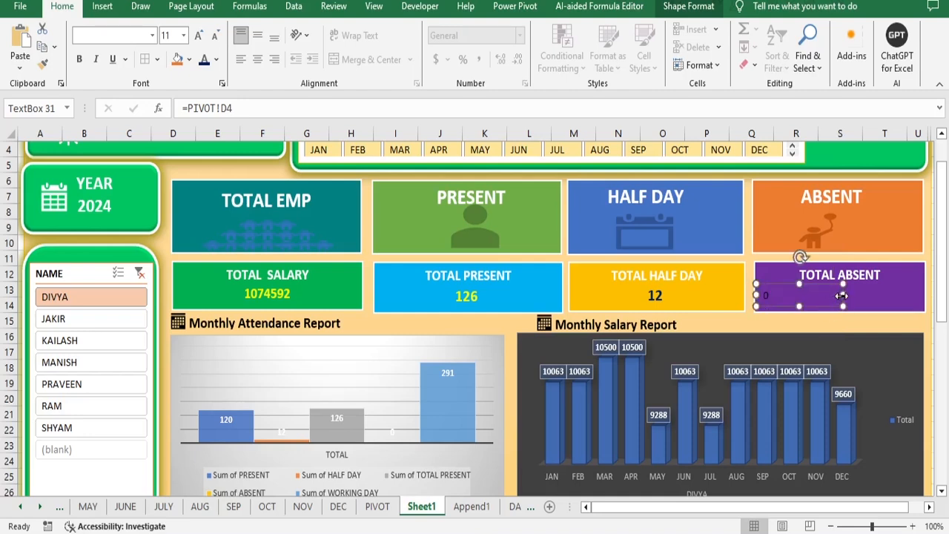
drag(861, 293, 923, 289)
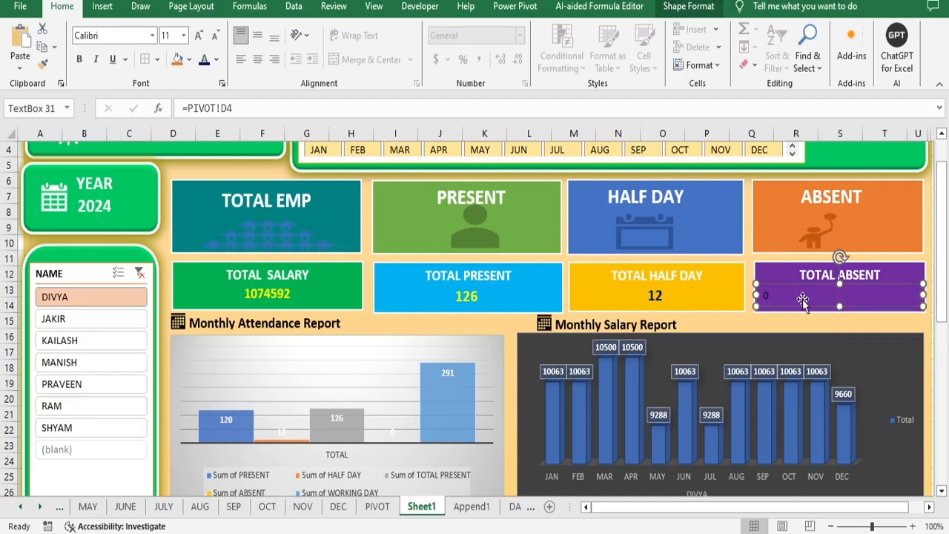
click(784, 274)
click(786, 295)
click(257, 59)
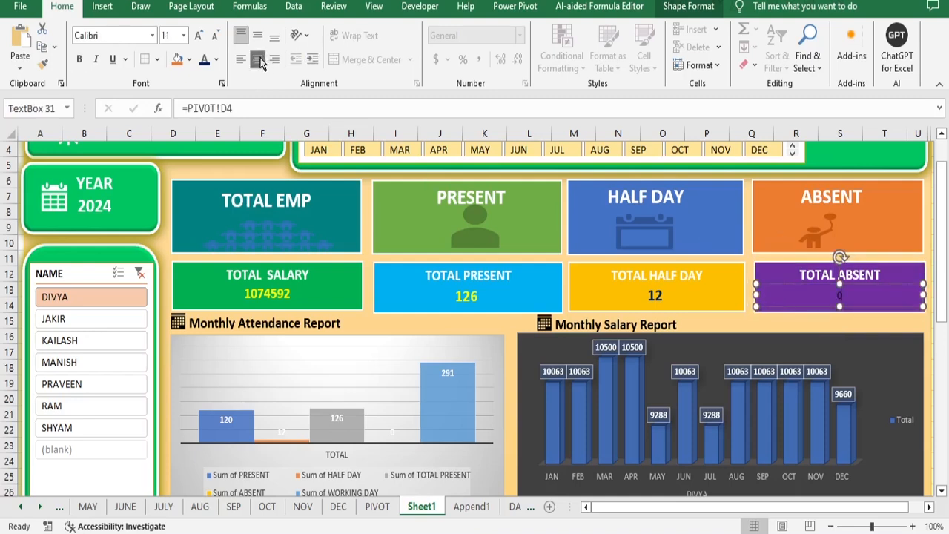
Step: Try to format the TOTAL ABSENT value at size 14 with a yellow font color
click(198, 36)
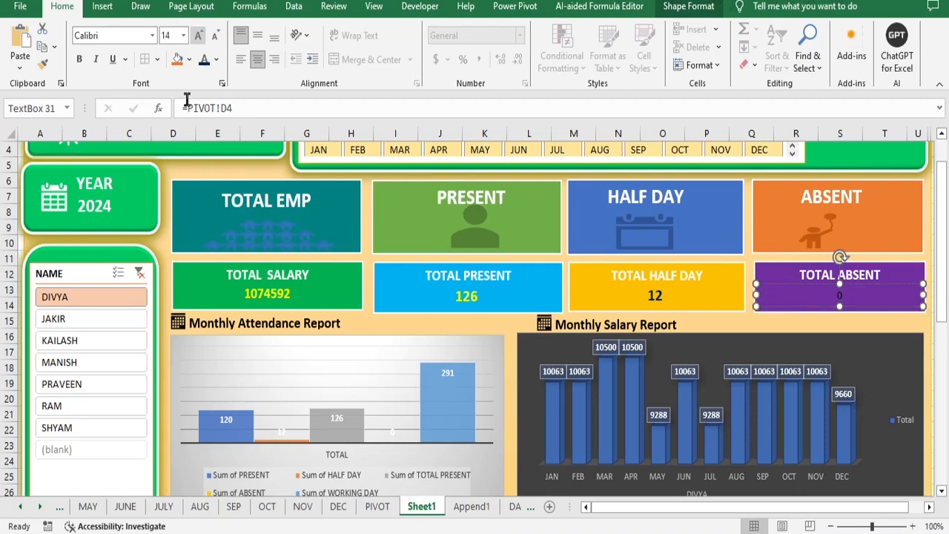
click(216, 59)
click(239, 232)
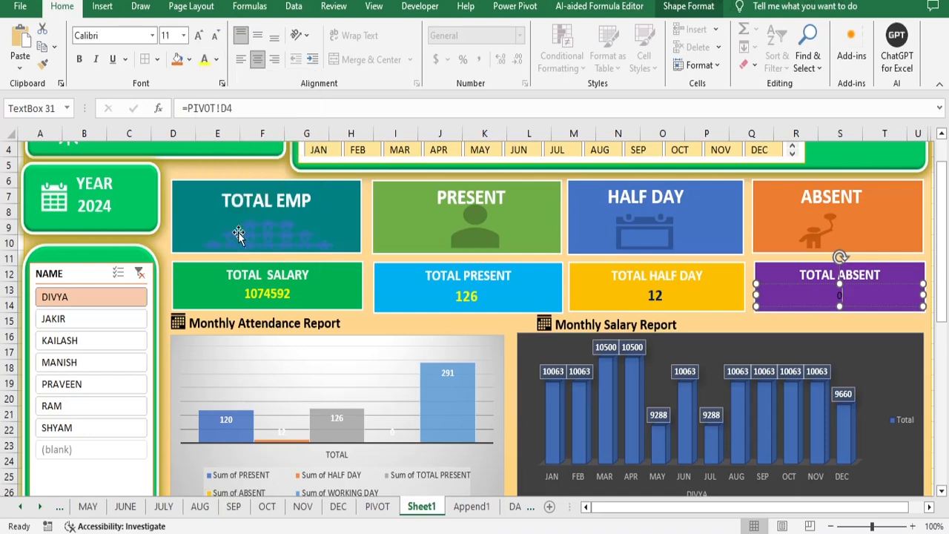
Step: Format the TOTAL ABSENT value as bold white text at size 18 and deselect its text box
click(198, 35)
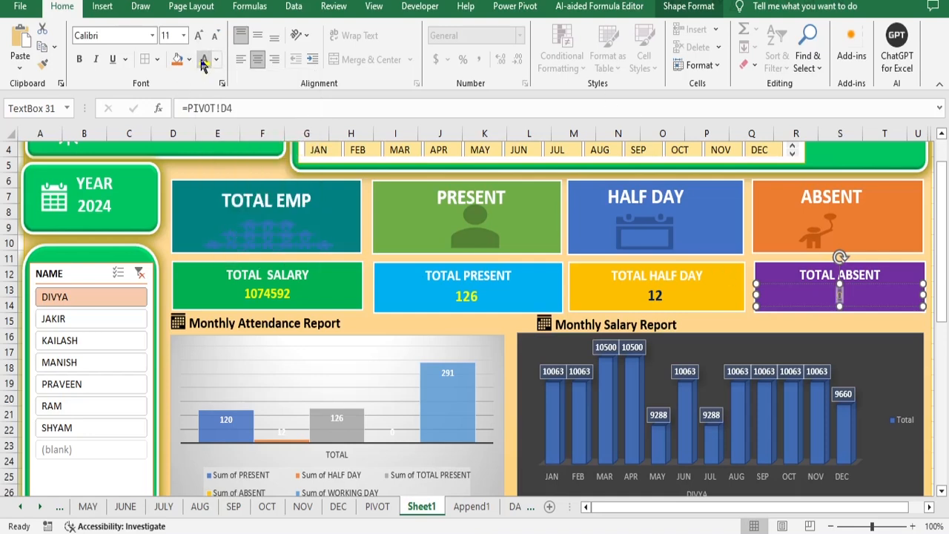
click(198, 36)
click(198, 36)
click(80, 60)
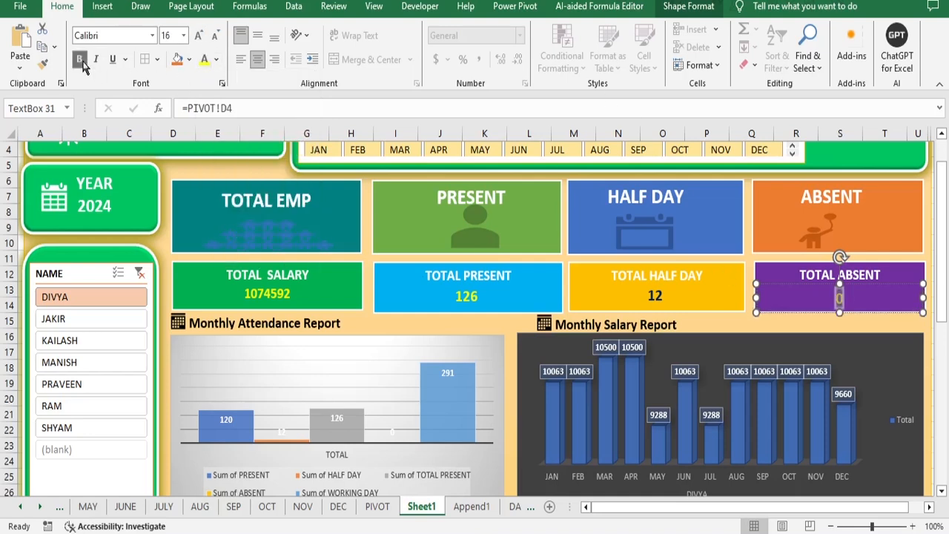
click(216, 60)
click(204, 126)
click(869, 341)
click(858, 302)
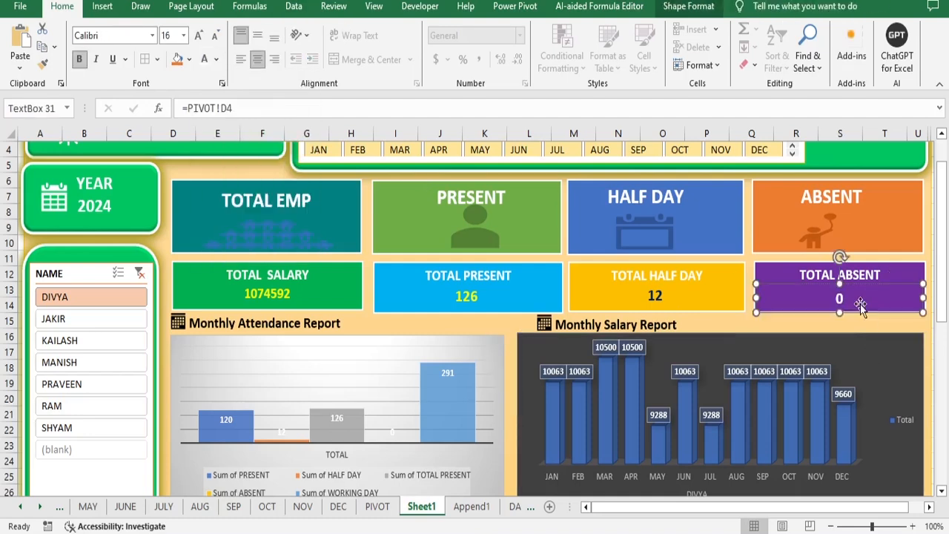
click(198, 35)
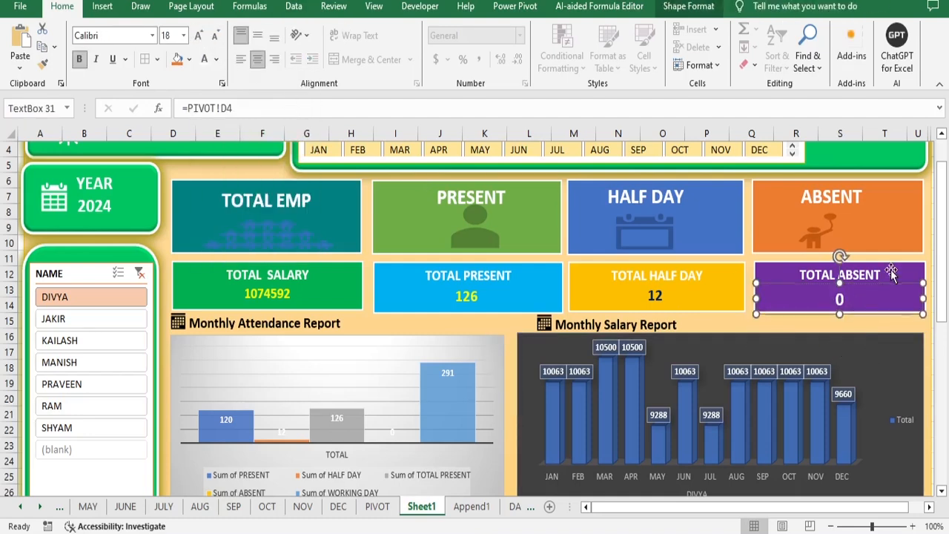
click(873, 327)
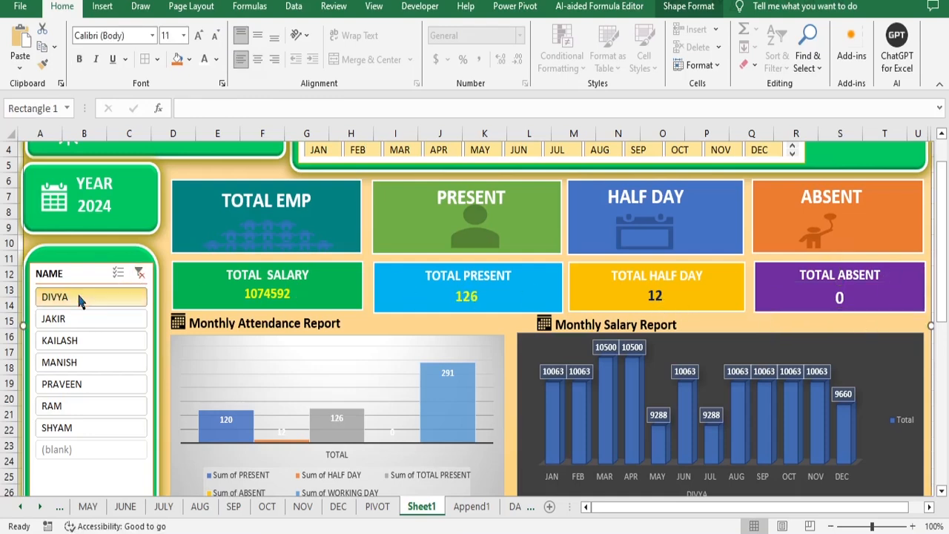
Step: Test the dashboard's MONTH slicer by filtering to JAN, FEB and MAR in turn, checking how the total cards respond
click(321, 151)
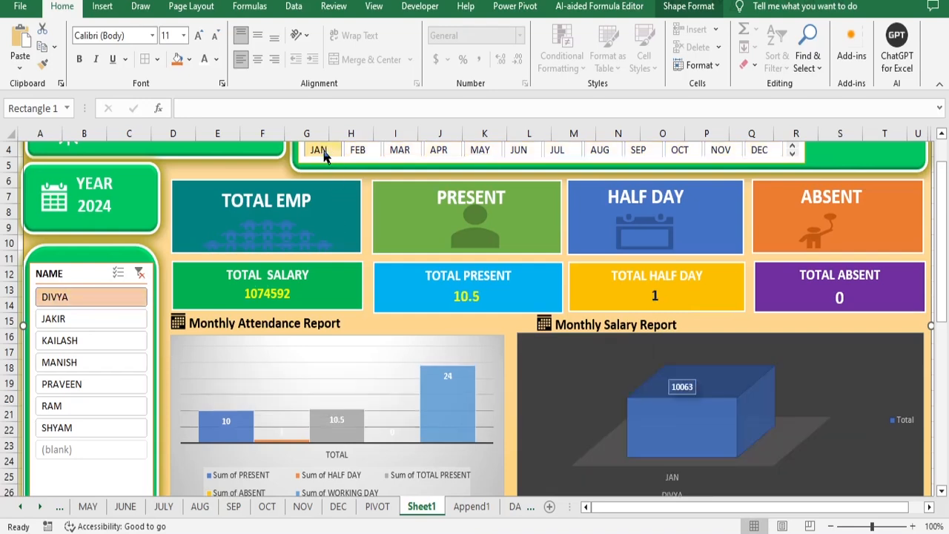
scroll(373, 391, up, 1)
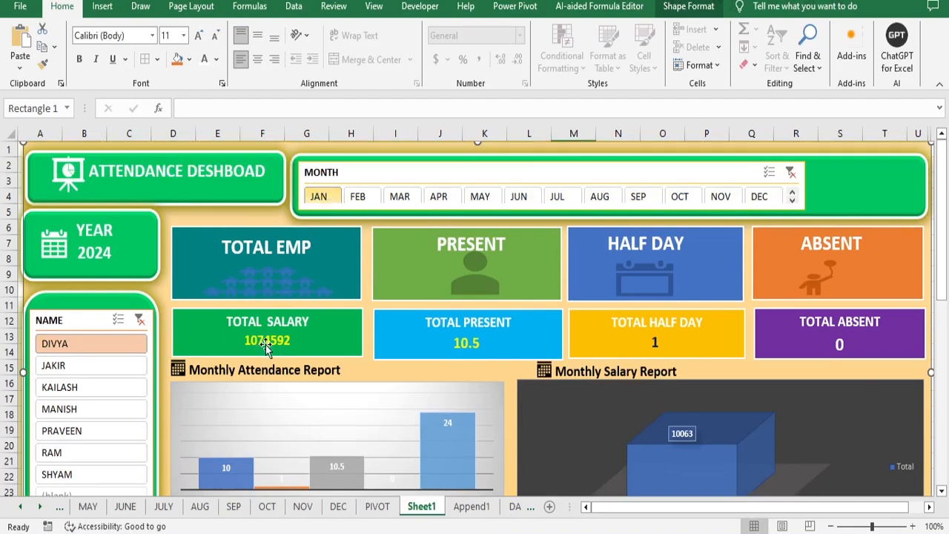
click(358, 197)
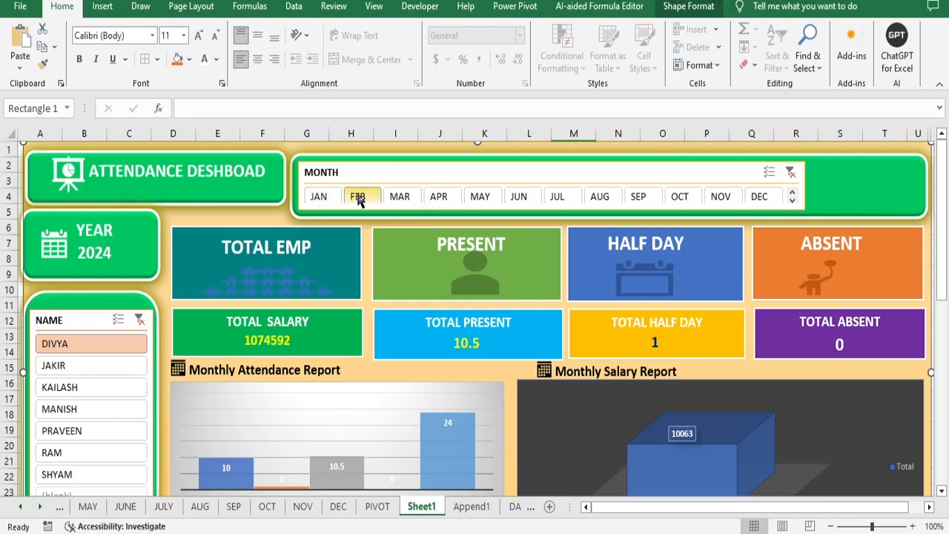
click(321, 198)
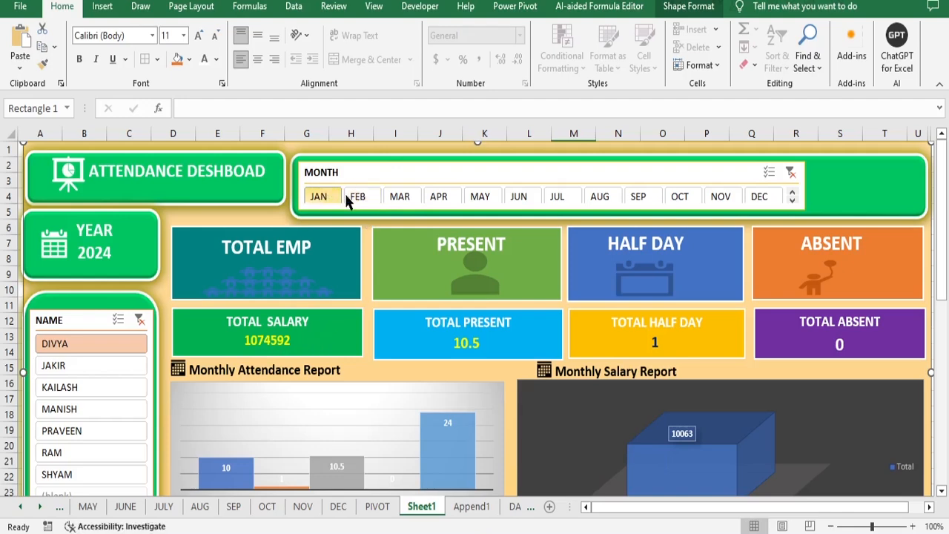
click(356, 195)
click(402, 198)
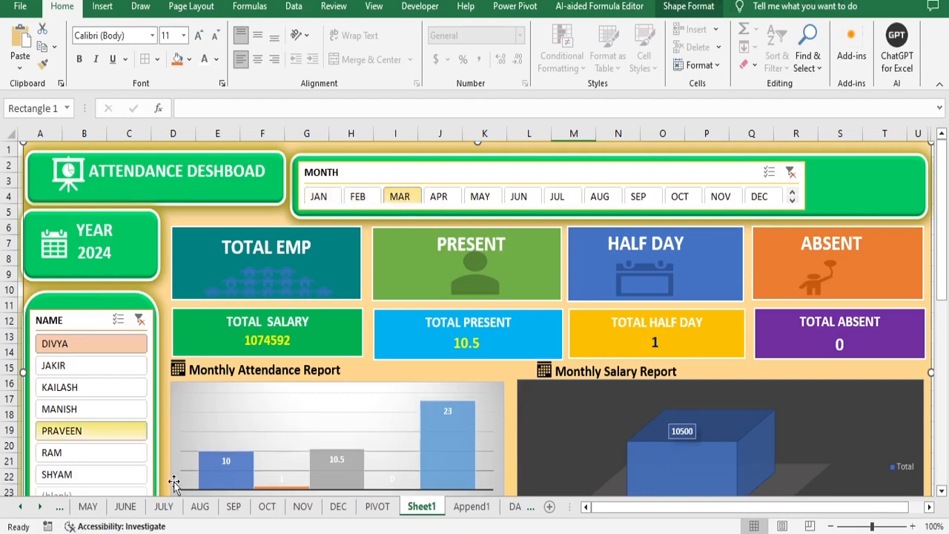
Step: Clear the MONTH slicer's filter on the PIVOT sheet and try to clear the NAME slicer's filter as well
click(380, 508)
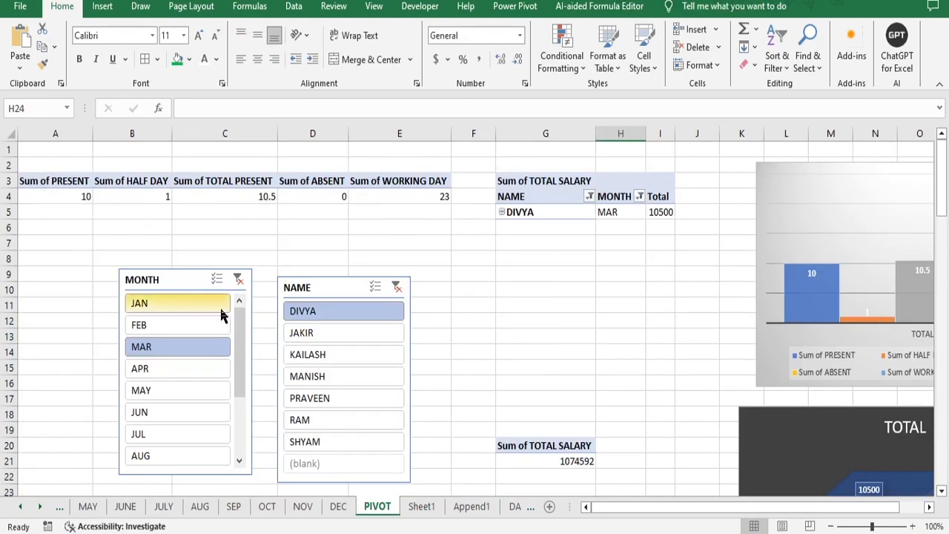
click(201, 278)
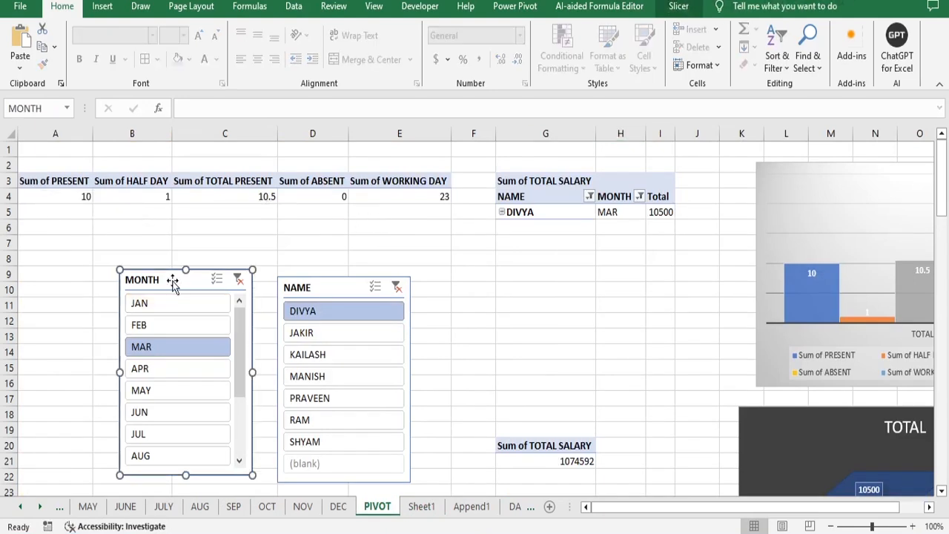
click(238, 279)
click(396, 287)
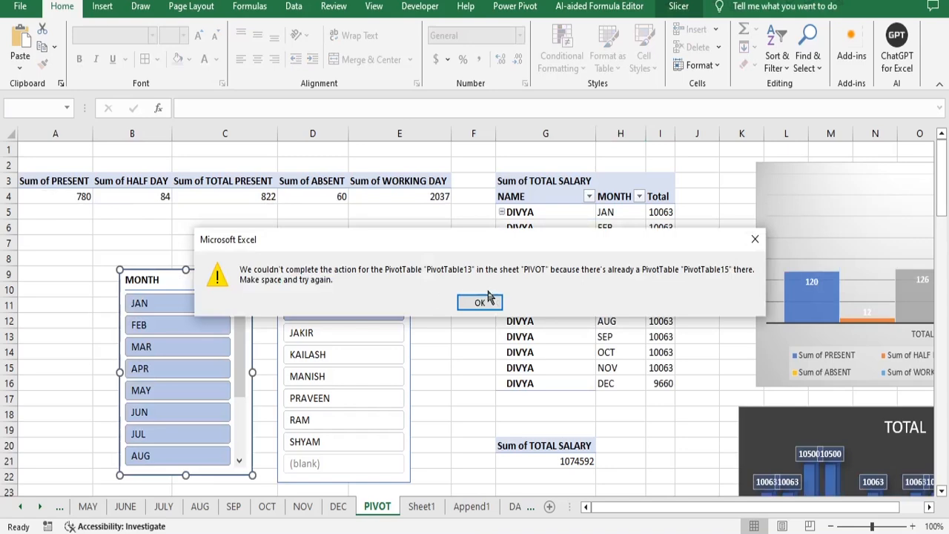
click(480, 302)
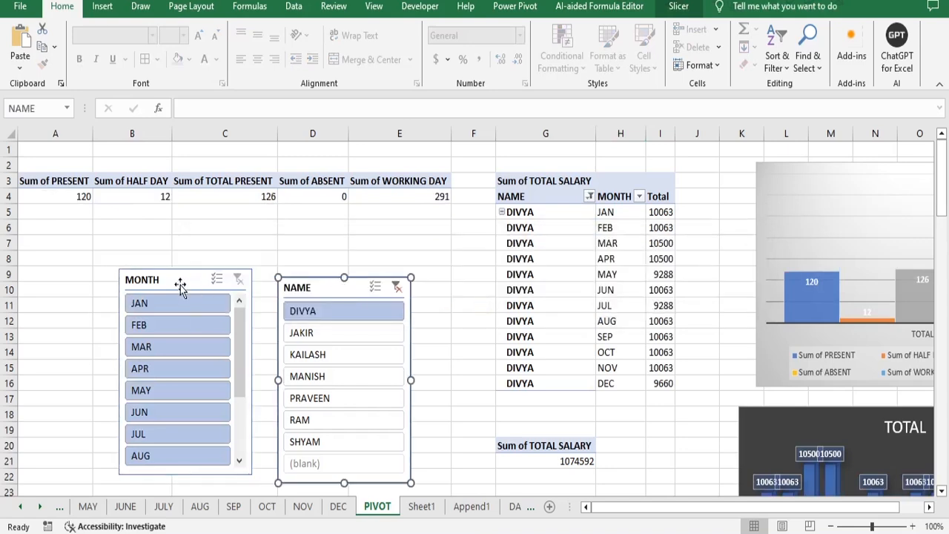
Step: Connect the NAME slicer to PivotTable15 through its report connections
click(677, 8)
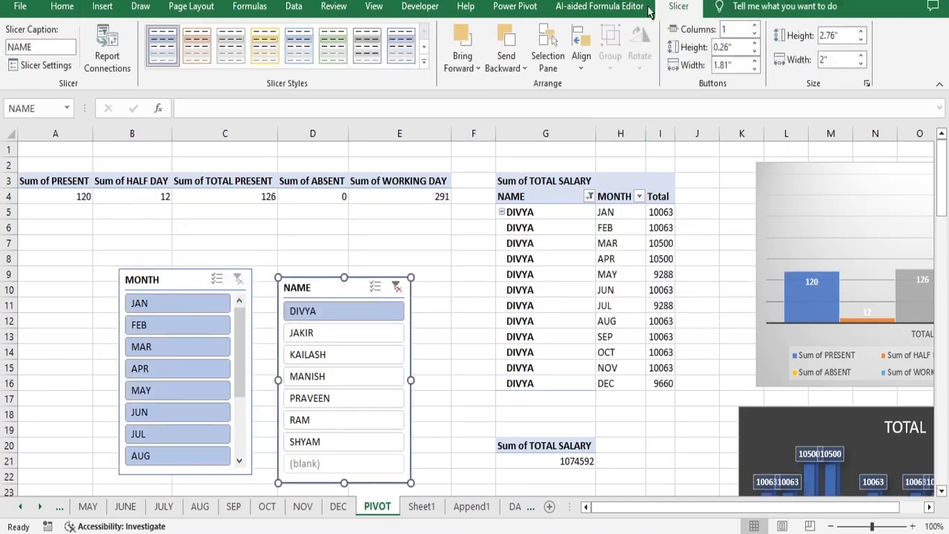
click(111, 65)
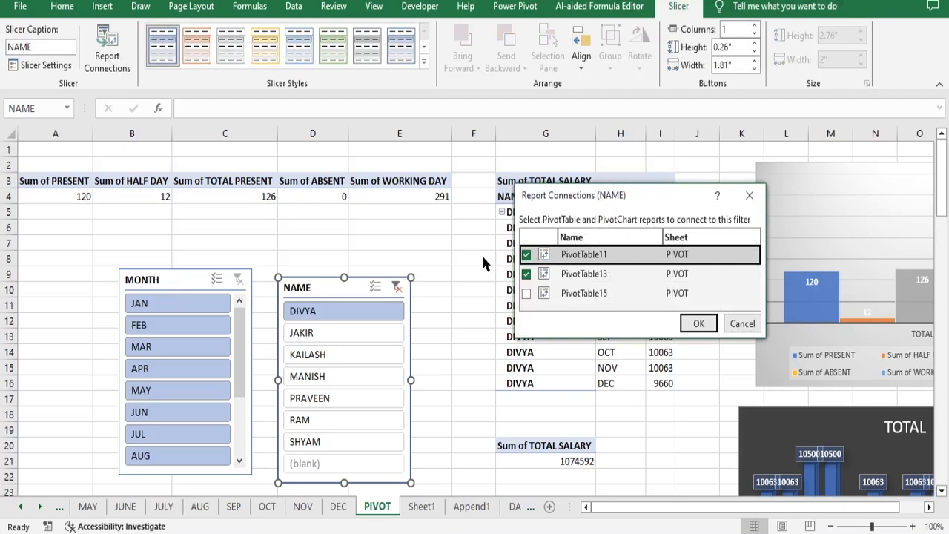
click(526, 293)
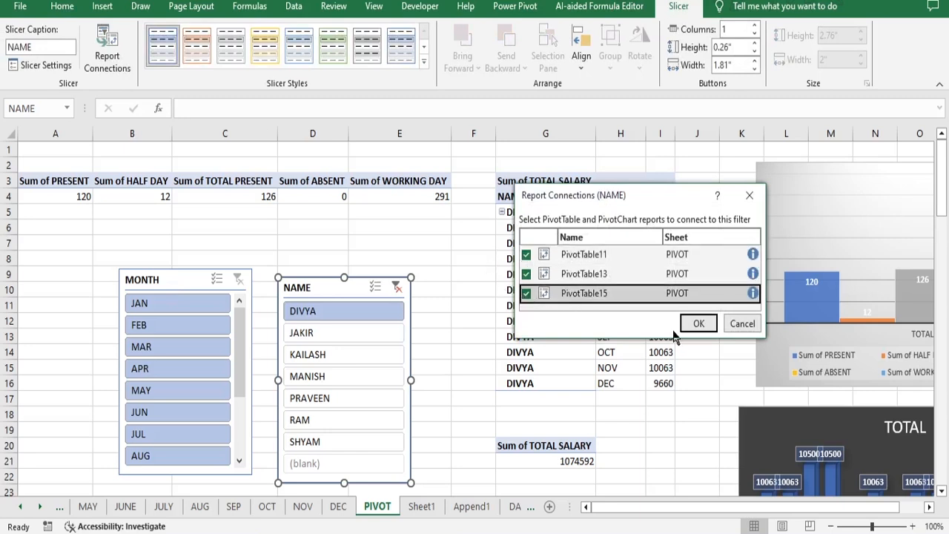
click(699, 323)
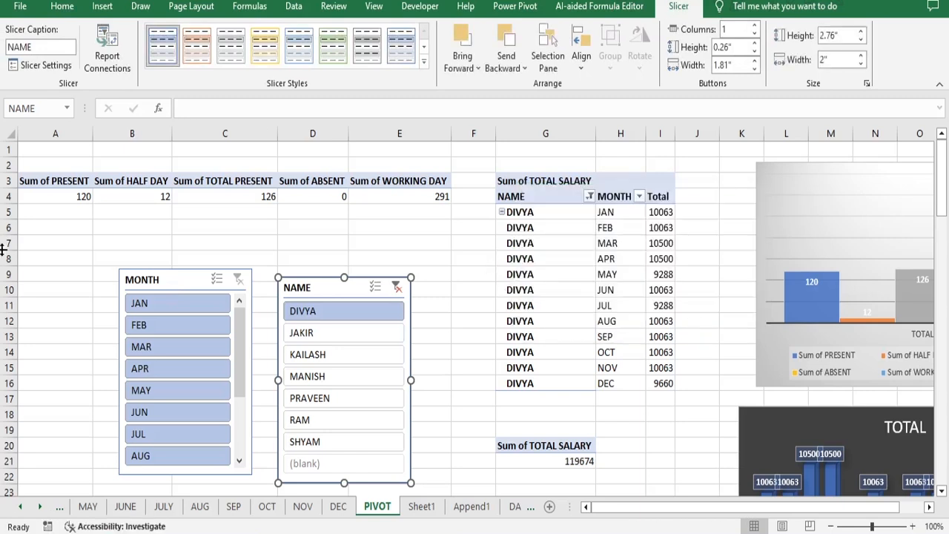
Step: Connect the MONTH slicer to PivotTable15 through its report connections
click(172, 282)
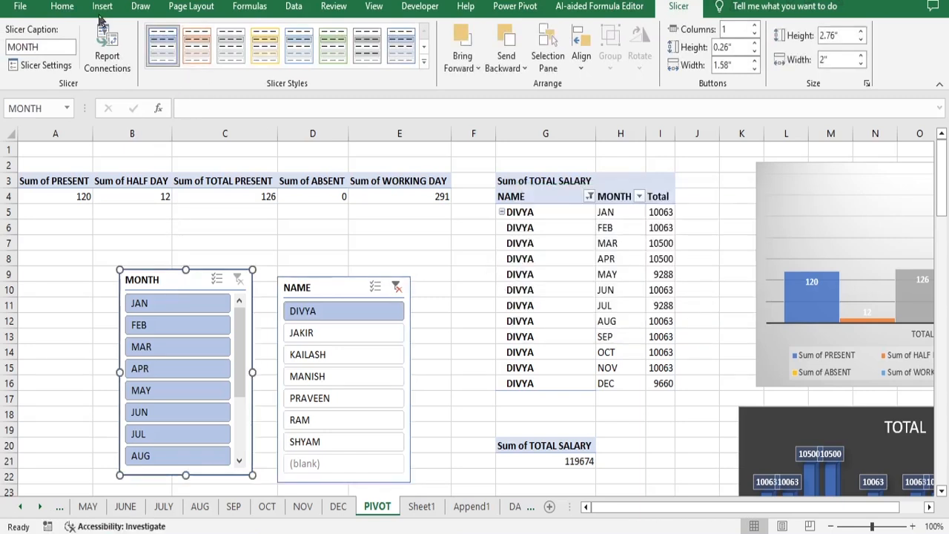
click(108, 51)
click(525, 293)
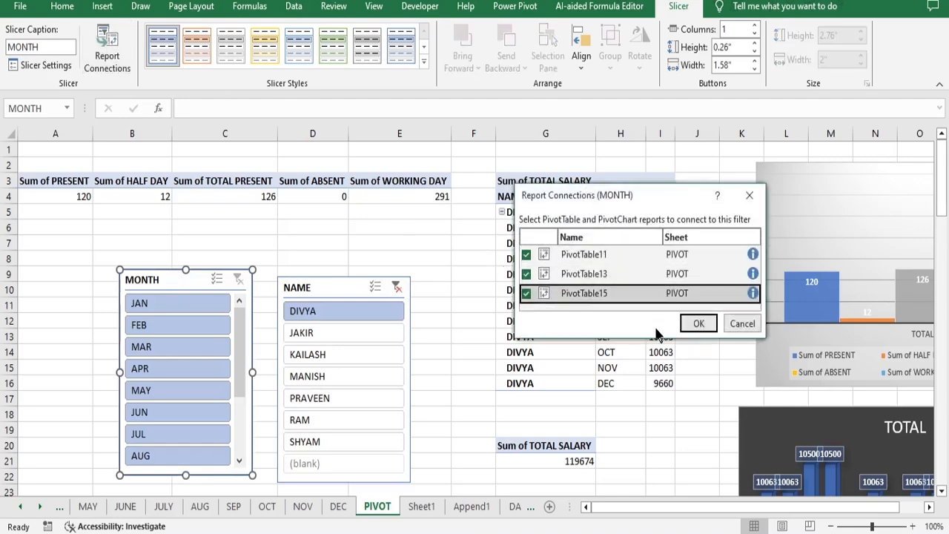
click(699, 324)
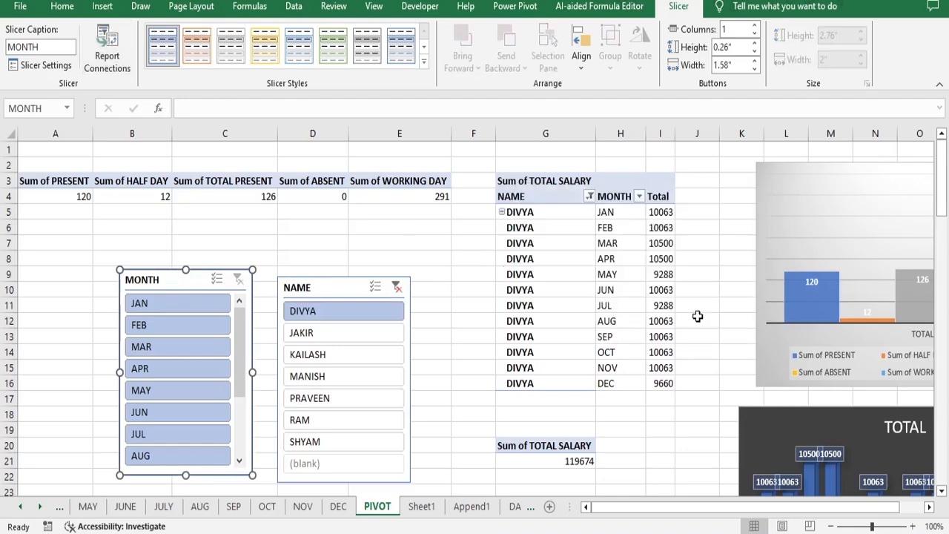
Step: Filter the Sheet1 dashboard to JAN with the MONTH slicer and check the cards and charts
click(422, 506)
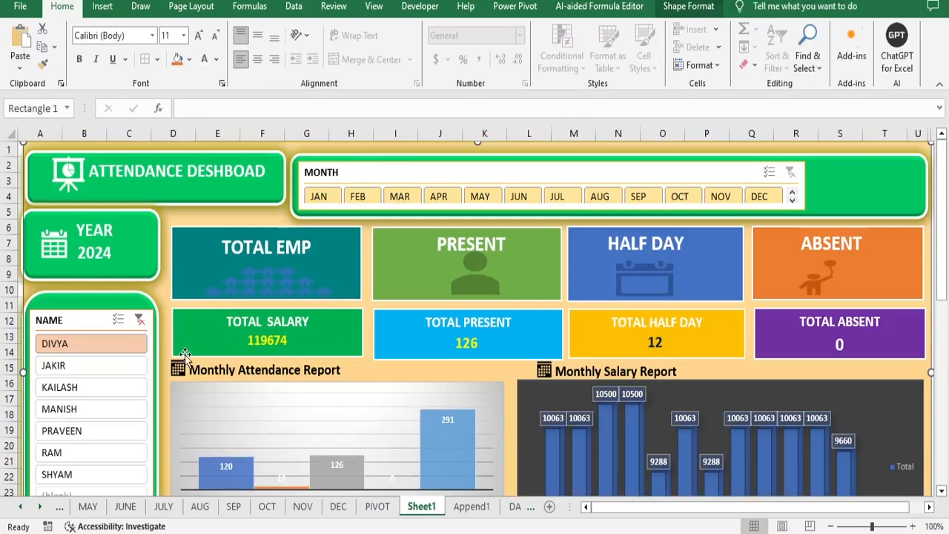
click(318, 201)
scroll(530, 354, down, 1)
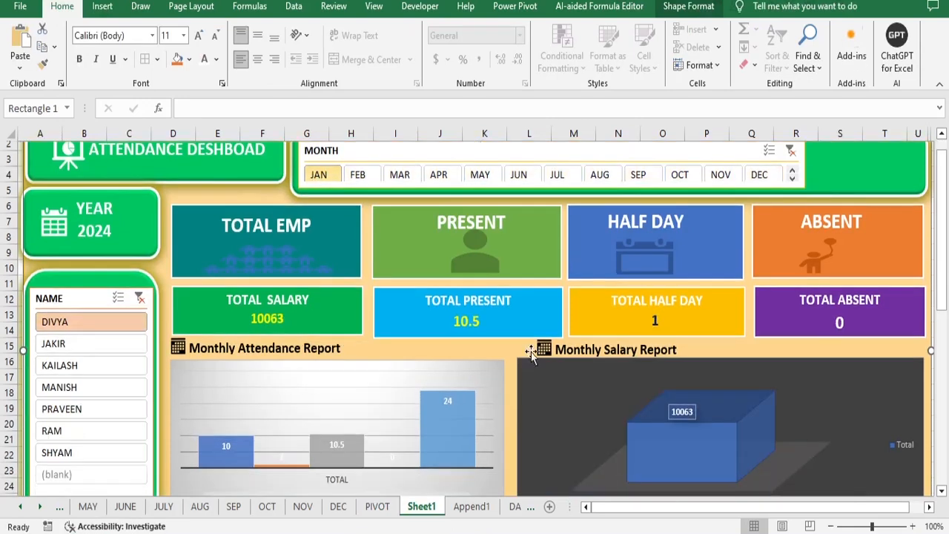
scroll(530, 355, down, 1)
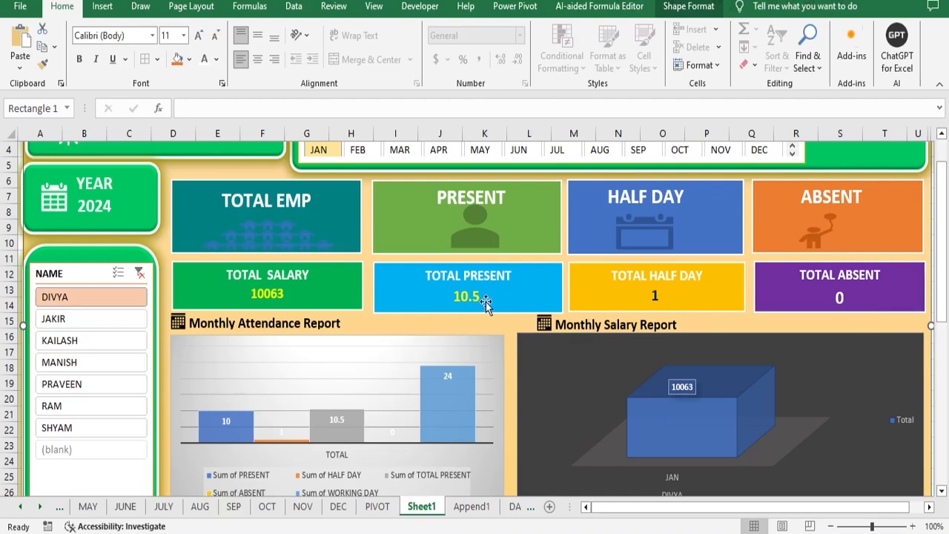
Step: Check the TOTAL PRESENT card's value against the PIVOT sheet and relink its text box to =PIVOT!$A$4
click(465, 296)
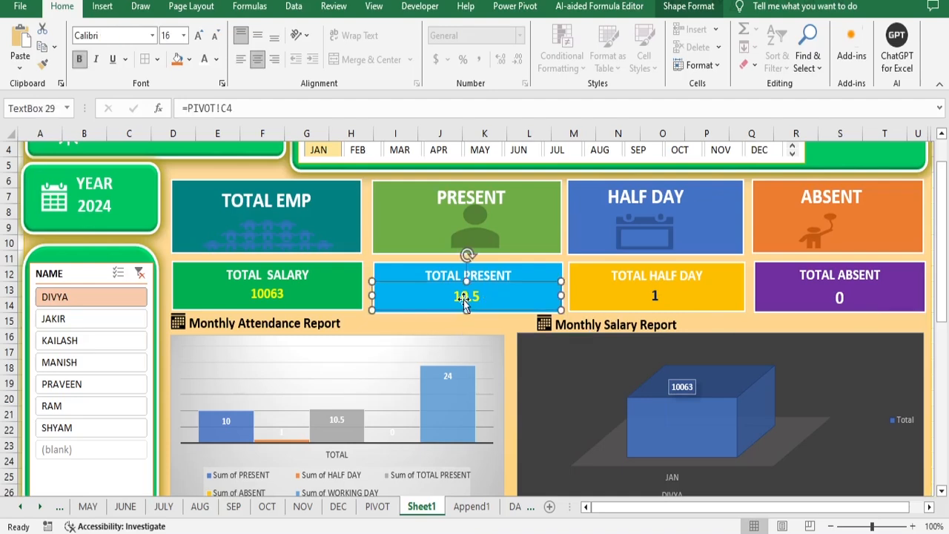
click(377, 507)
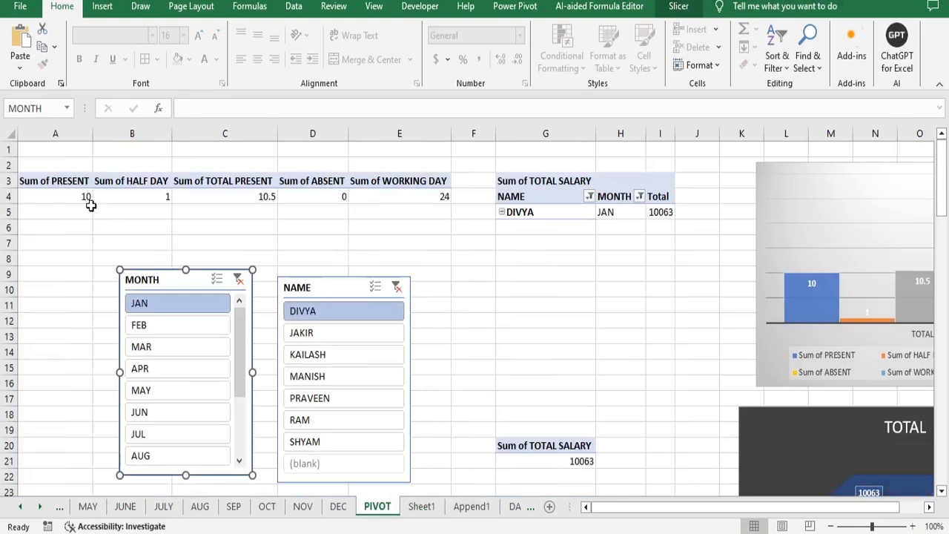
mouse_move(86, 198)
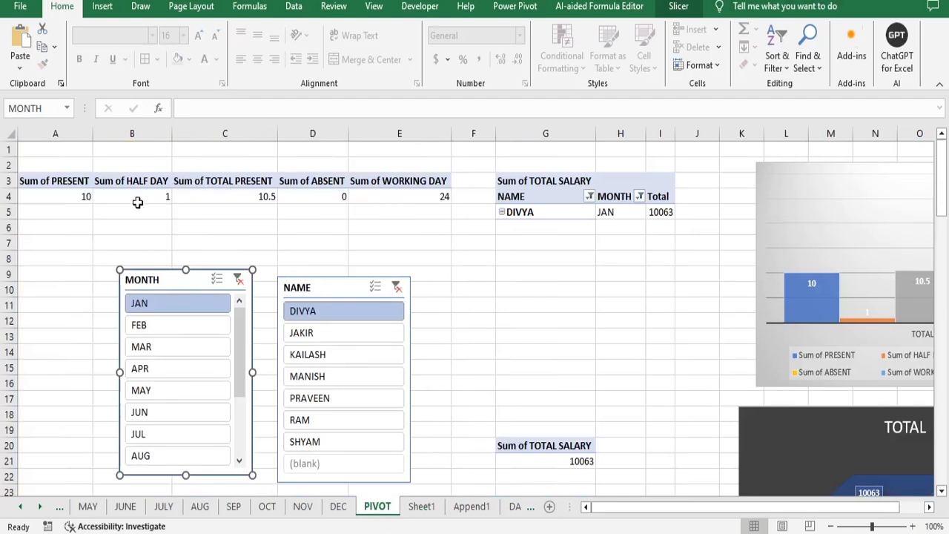
click(422, 506)
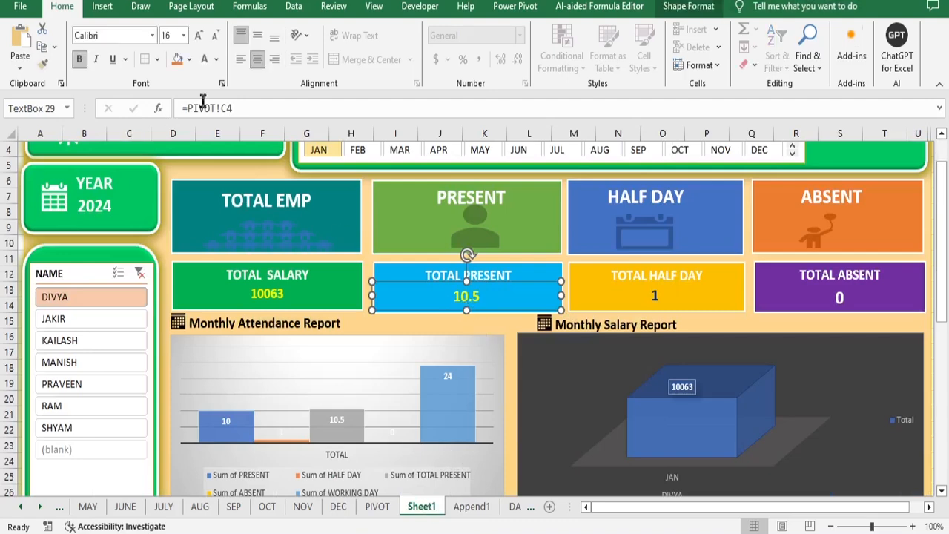
click(239, 108)
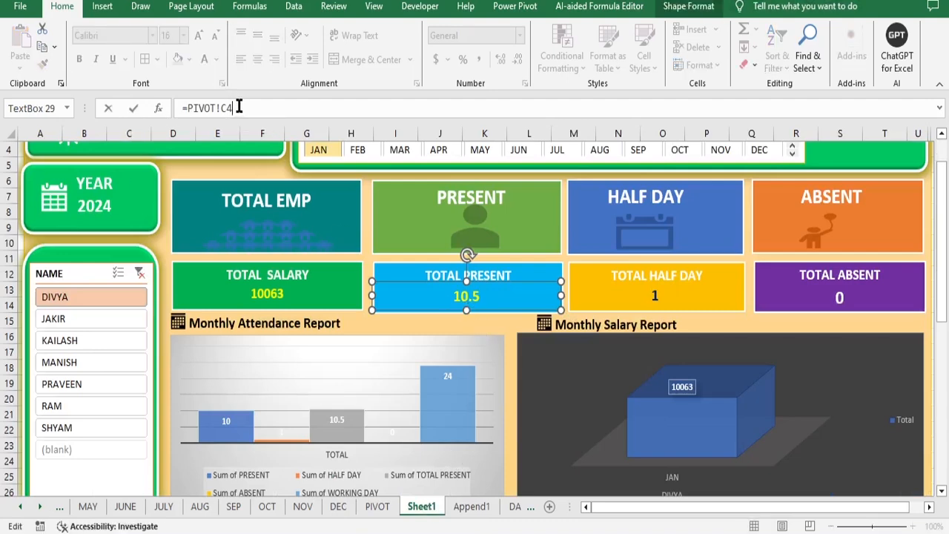
key(BackSpace)
key(BackSpace)
key(BackSpace)
click(377, 507)
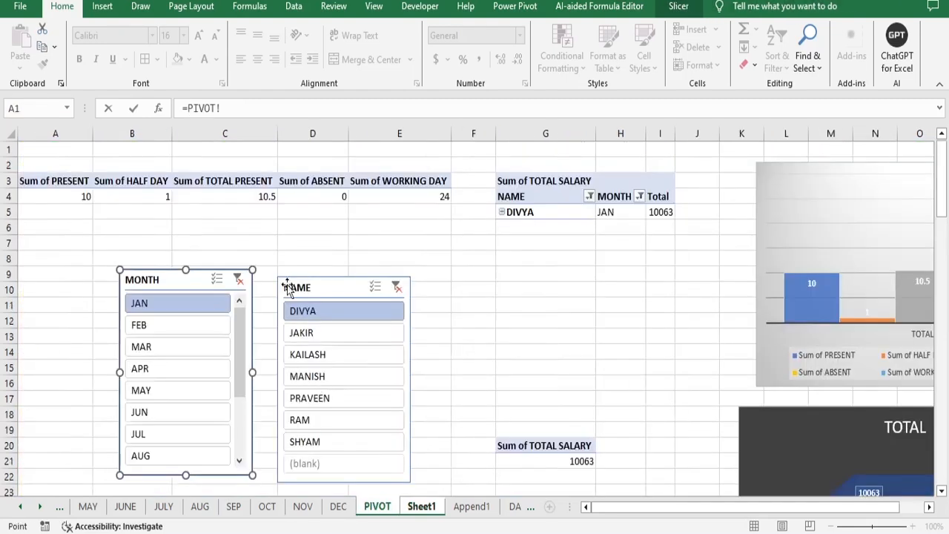
click(69, 197)
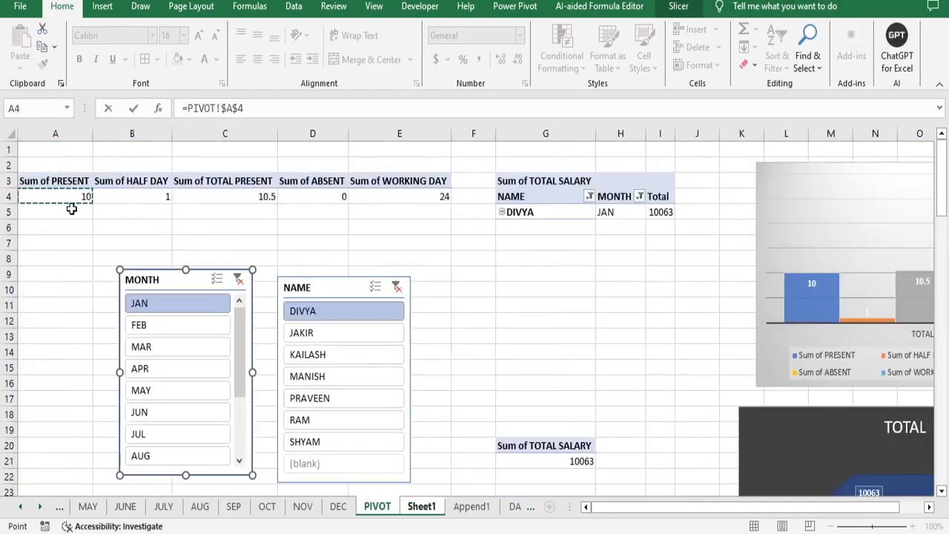
key(Return)
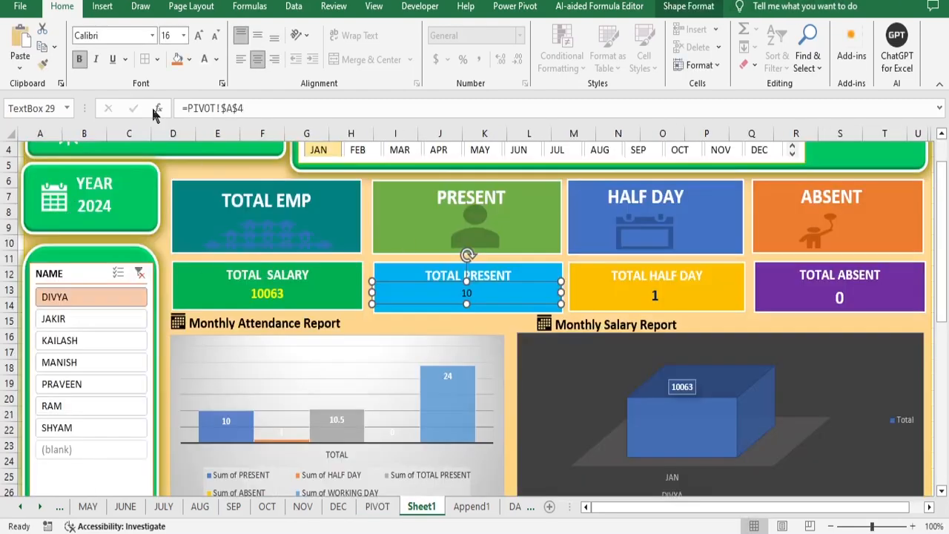
Step: Format the relinked TOTAL PRESENT value as yellow, bold, 16-point text
click(216, 60)
click(238, 228)
click(465, 293)
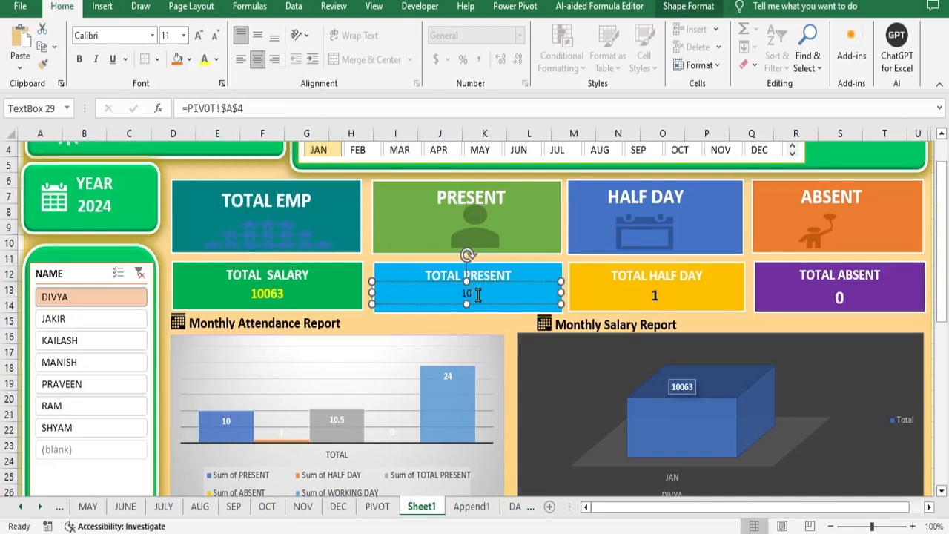
double_click(478, 296)
click(198, 36)
click(199, 36)
click(199, 35)
click(77, 59)
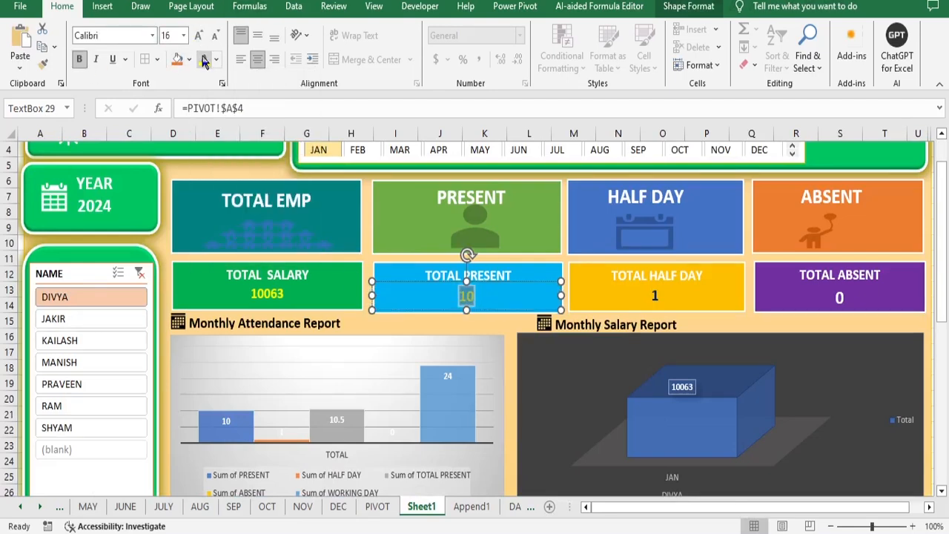
click(531, 237)
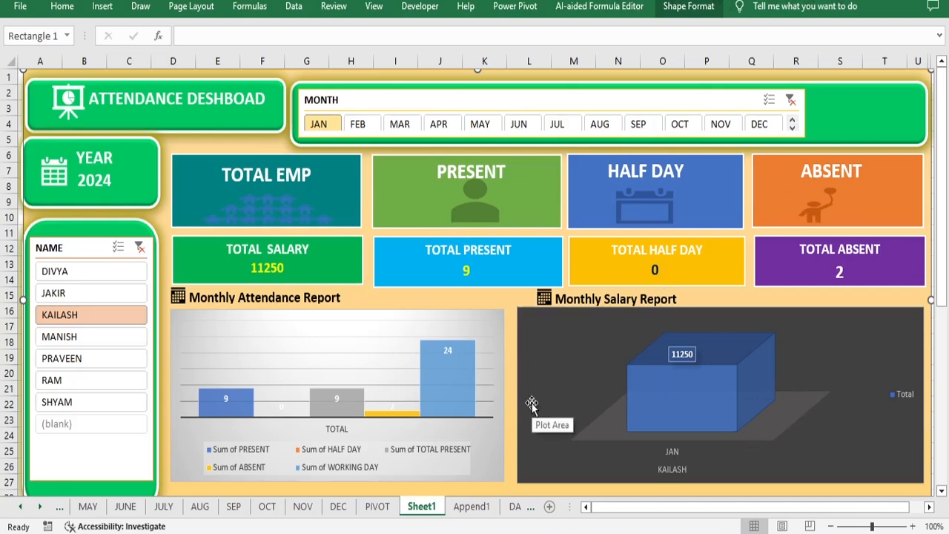
Step: Enter the labels TOTAL EMP, PRESENT, ABSENT and HALFDAY in cells E32 to E35 below the dashboard
click(267, 212)
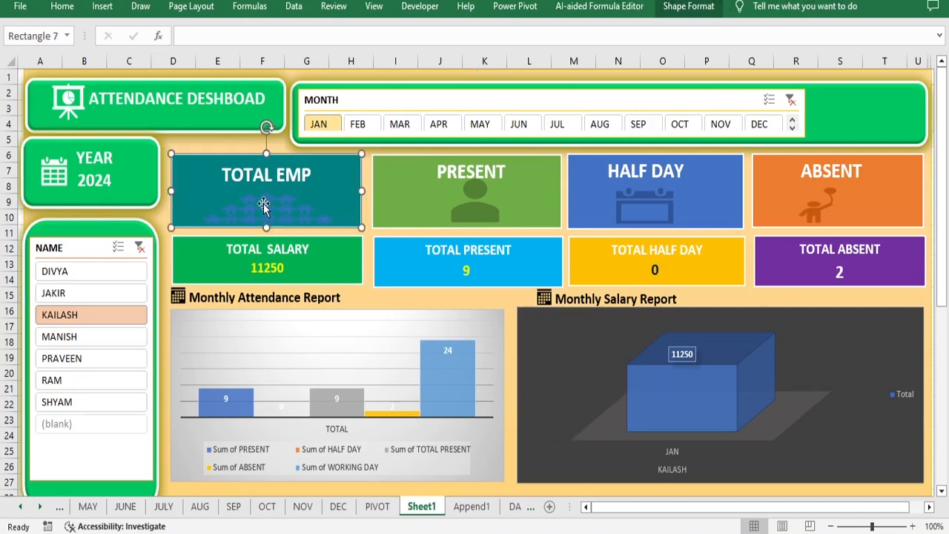
scroll(331, 314, down, 3)
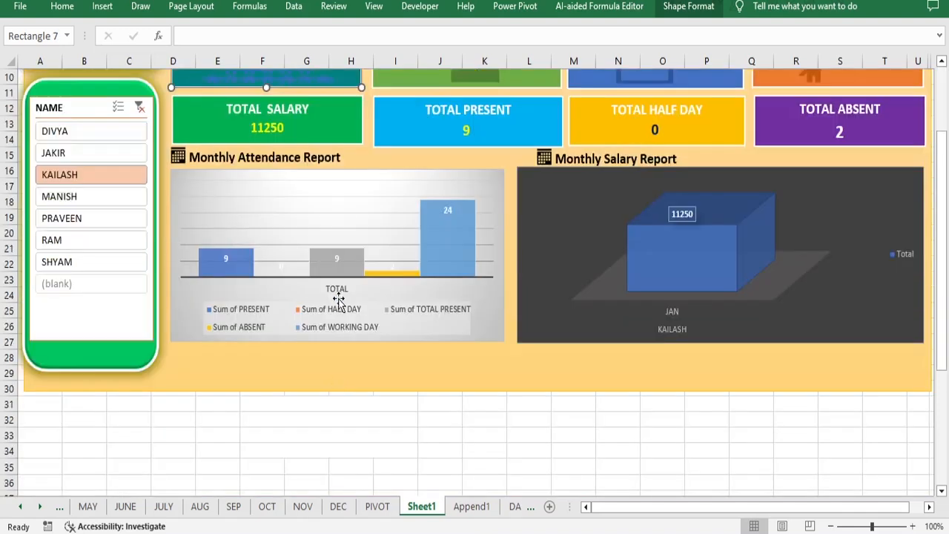
click(224, 420)
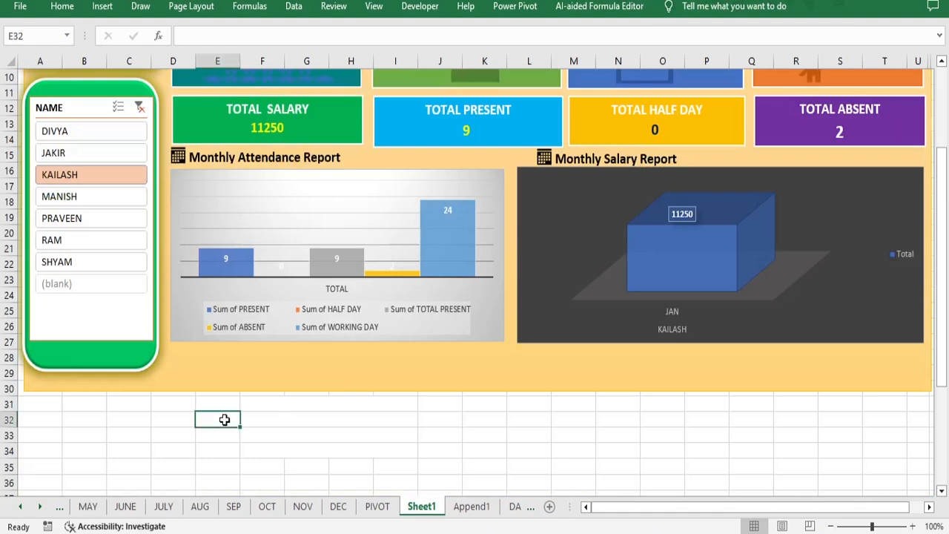
scroll(387, 178, up, 3)
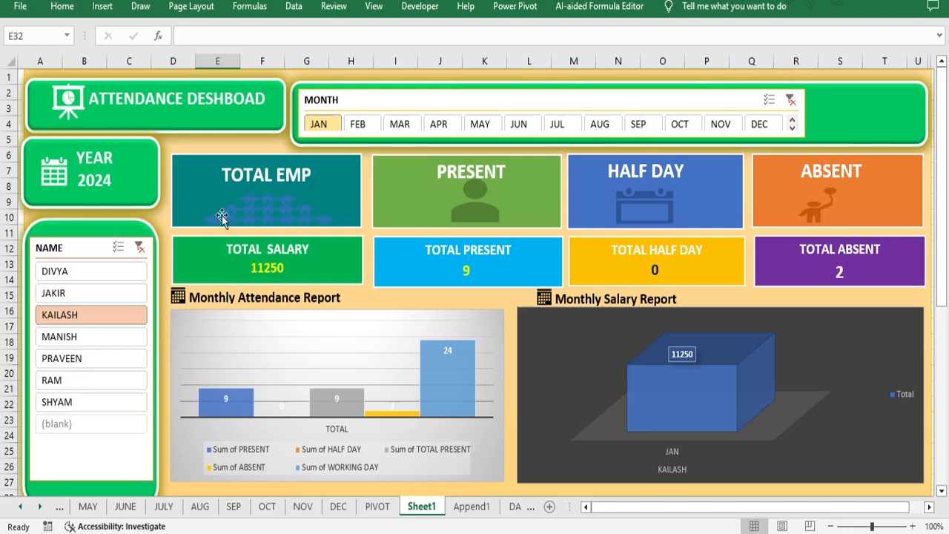
scroll(345, 185, down, 2)
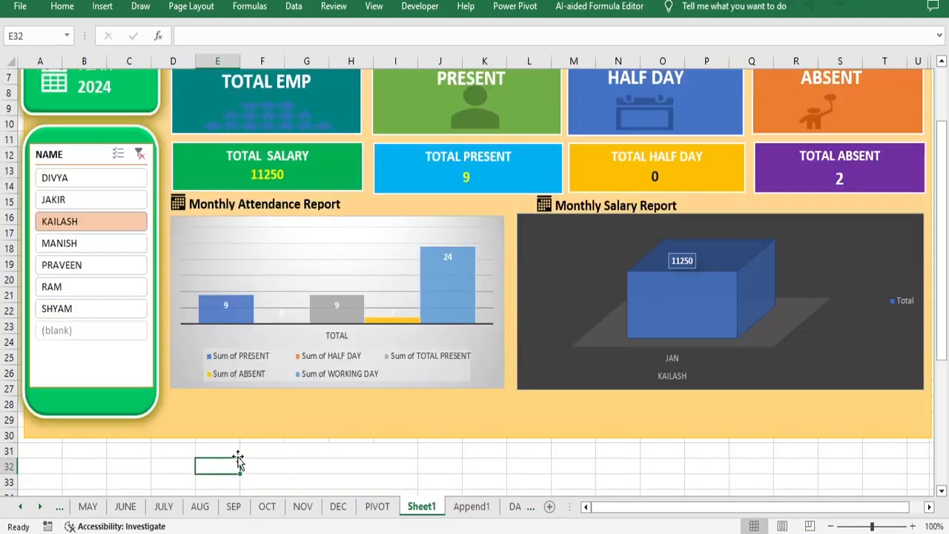
text(TOTAL)
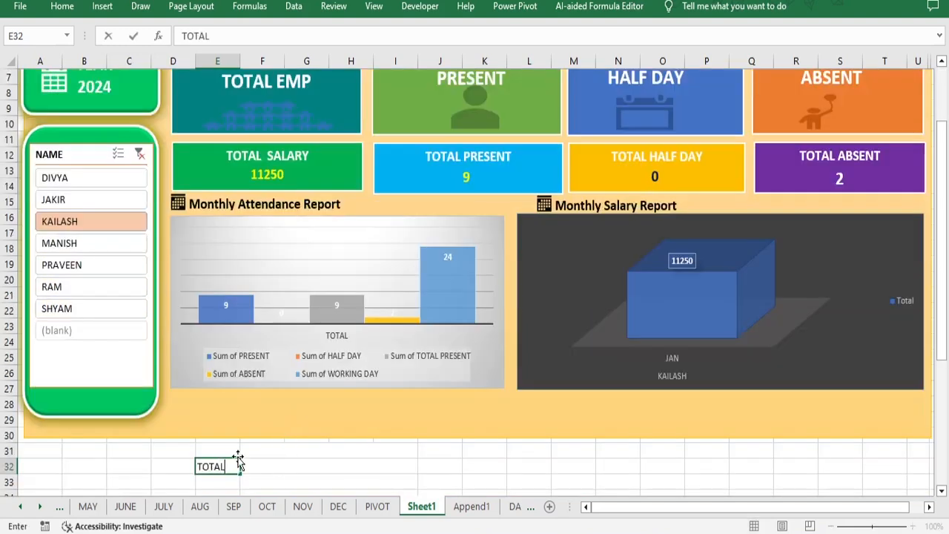
text( EMP)
key(Return)
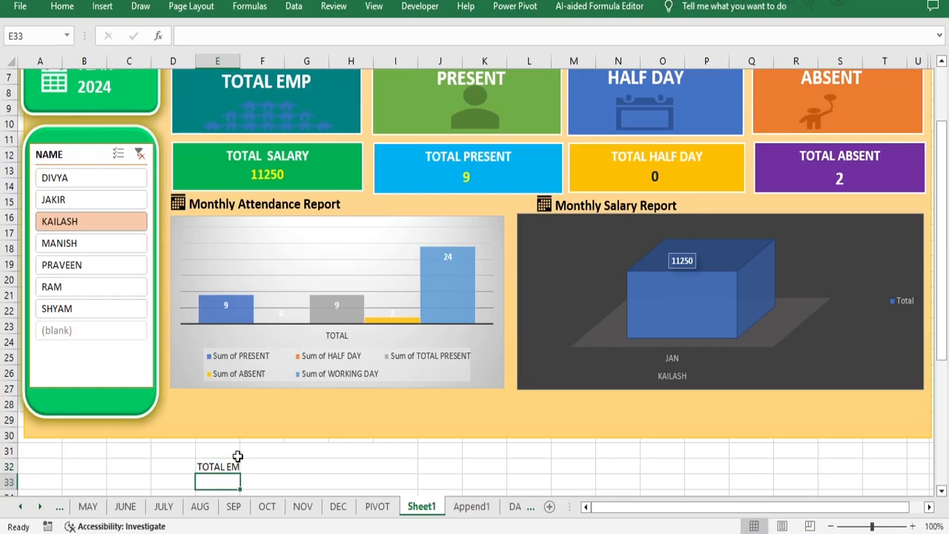
text(PRESENT)
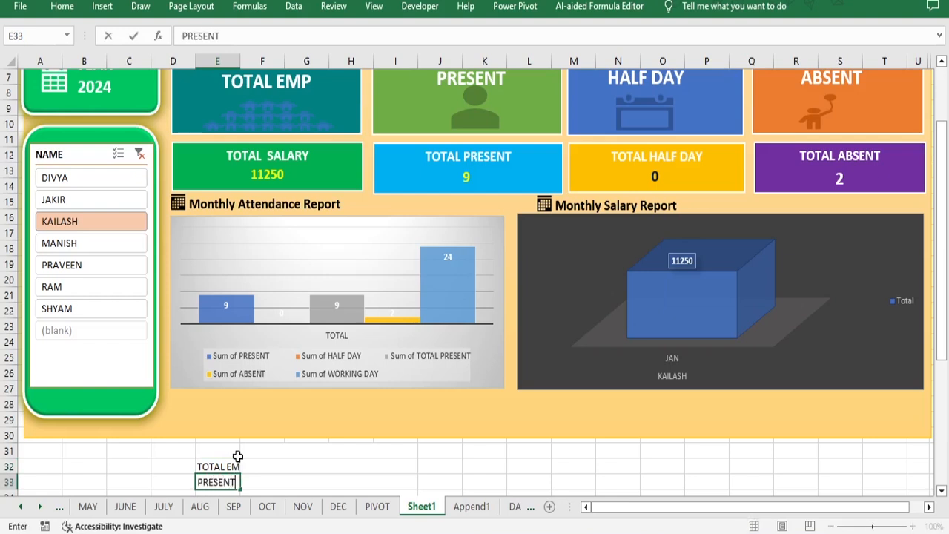
key(Return)
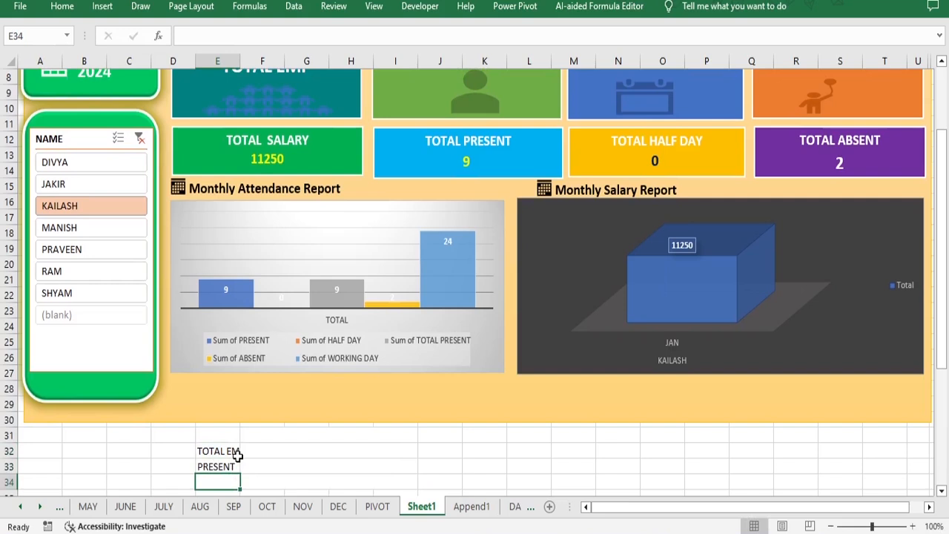
text(ABSE)
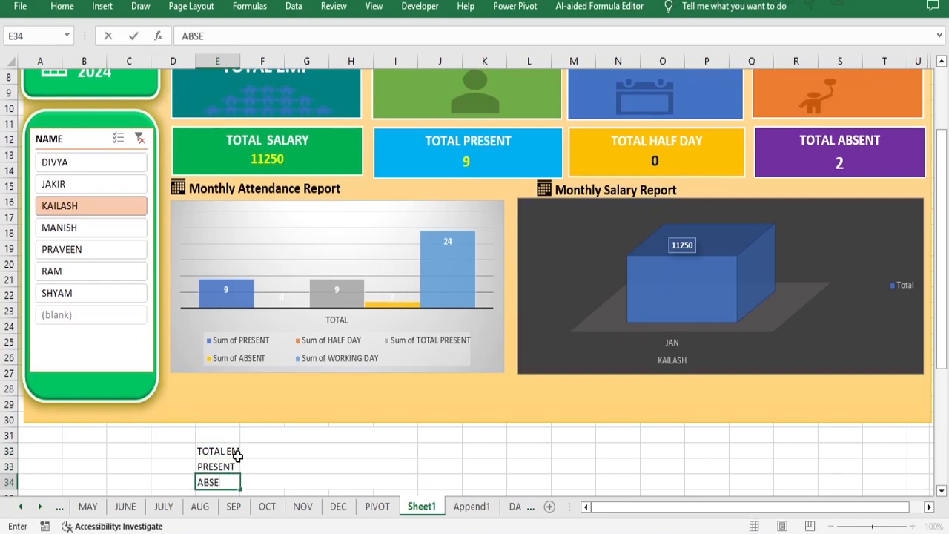
text(NT)
key(Return)
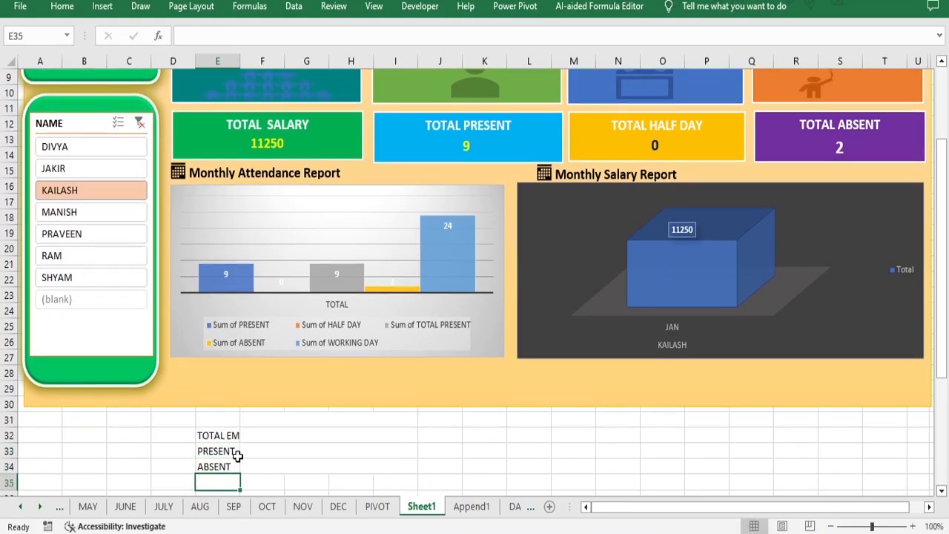
text(HALFDAY)
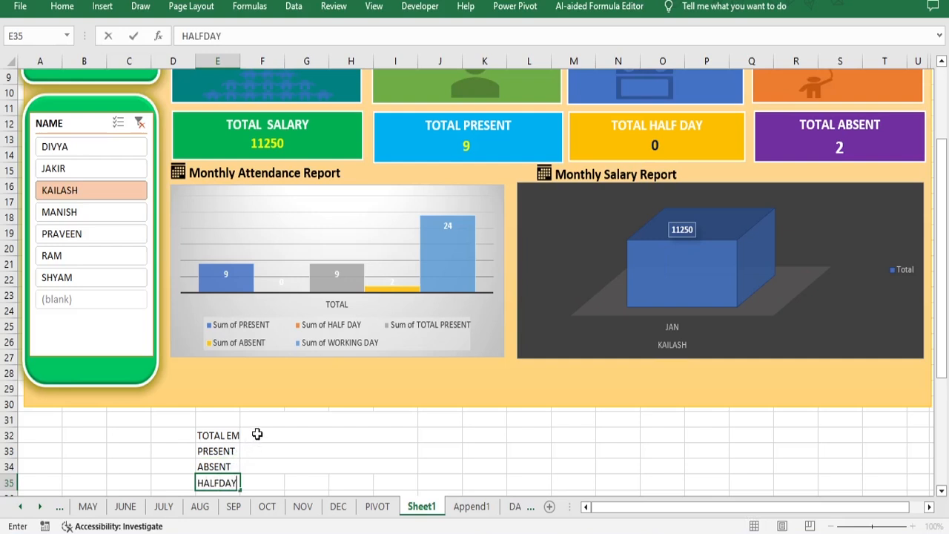
Step: Start an INDIRECT formula with an empty quoted reference in cell F32 beside the TOTAL EMP label
click(256, 434)
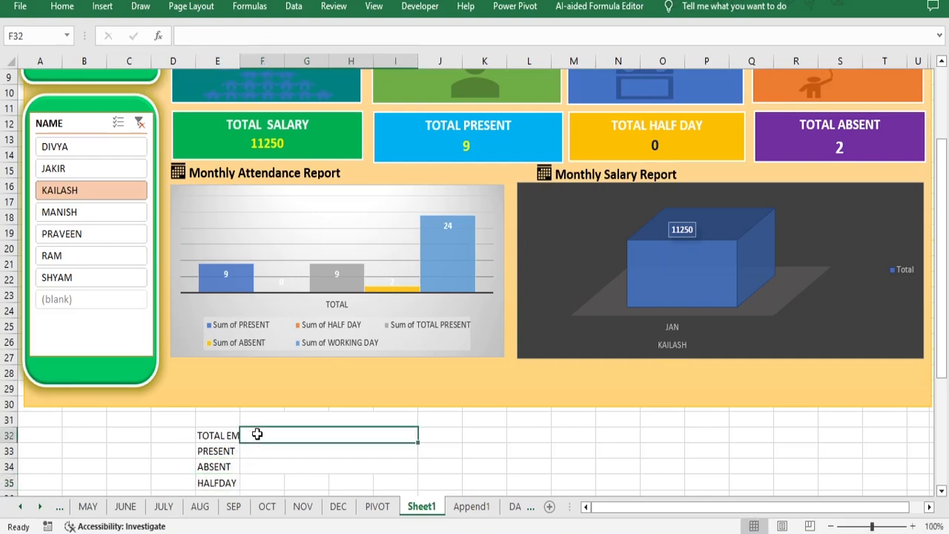
text(=)
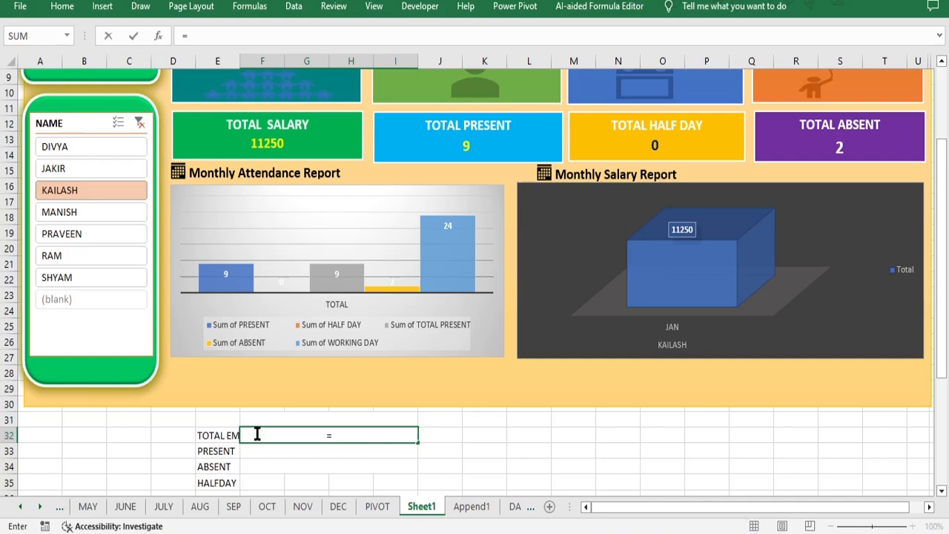
text(IND)
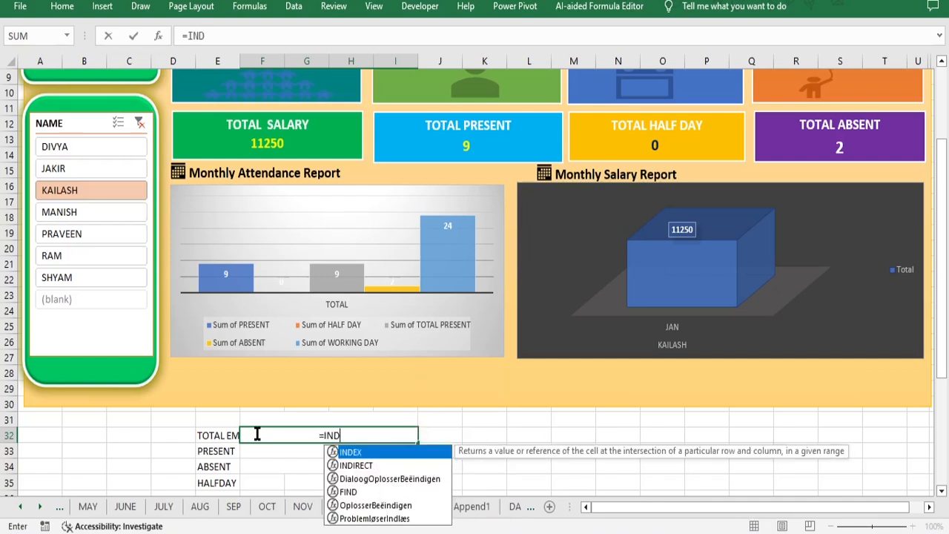
text(IRECT)
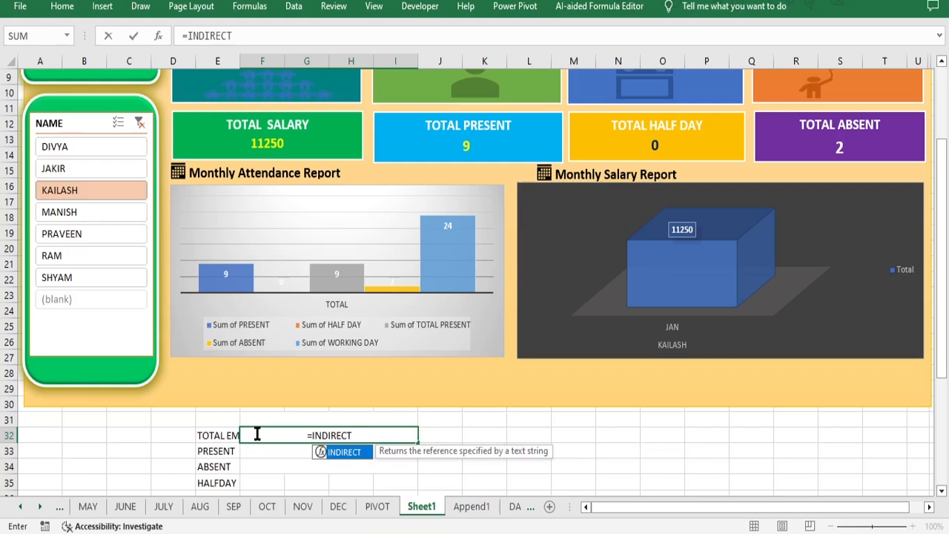
text(()
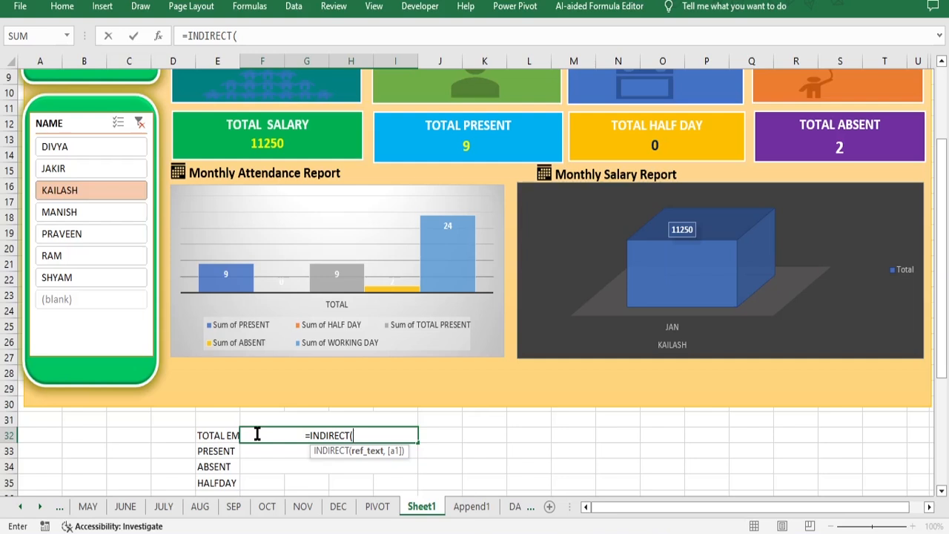
text("")
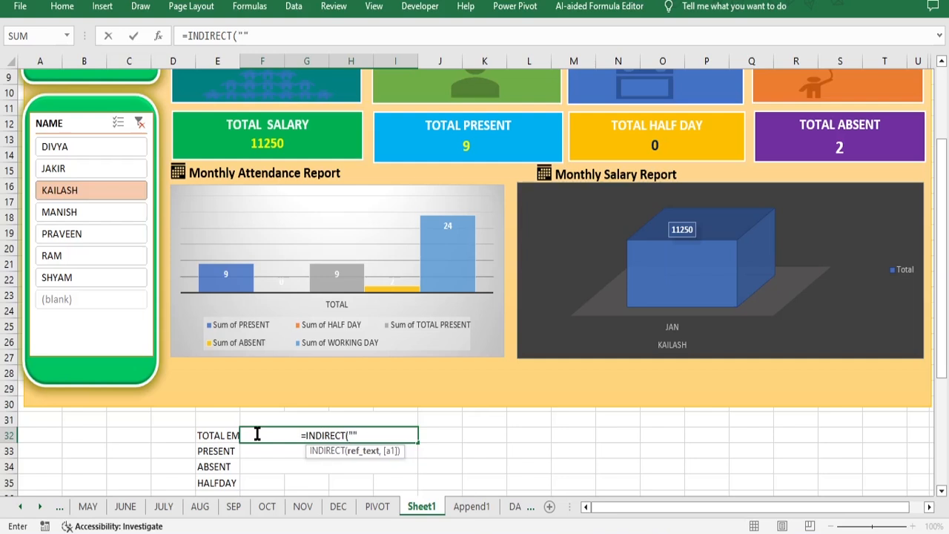
click(257, 434)
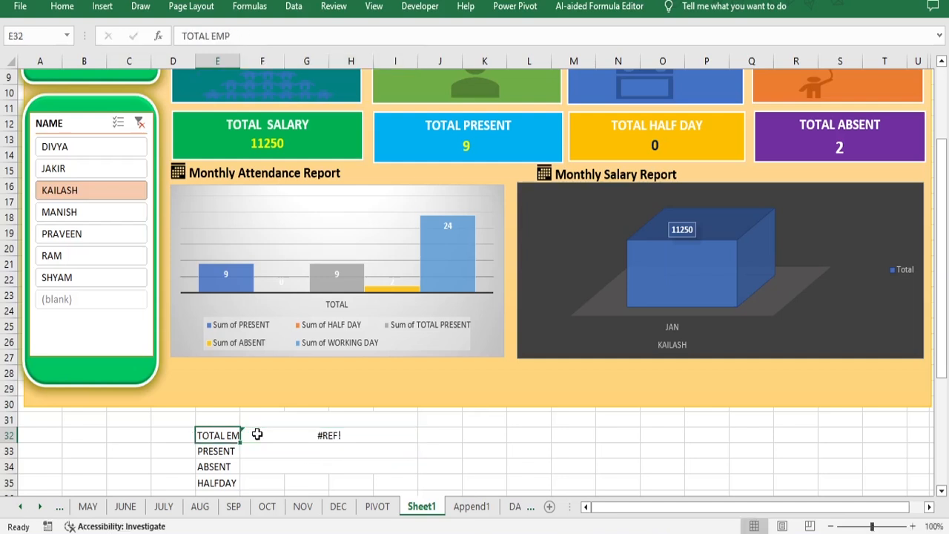
Step: Extend the F32 formula to =INDIRECT("'" & TEXT(TODAY(),"MMMM") so the sheet name comes from the current month
double_click(339, 431)
click(290, 434)
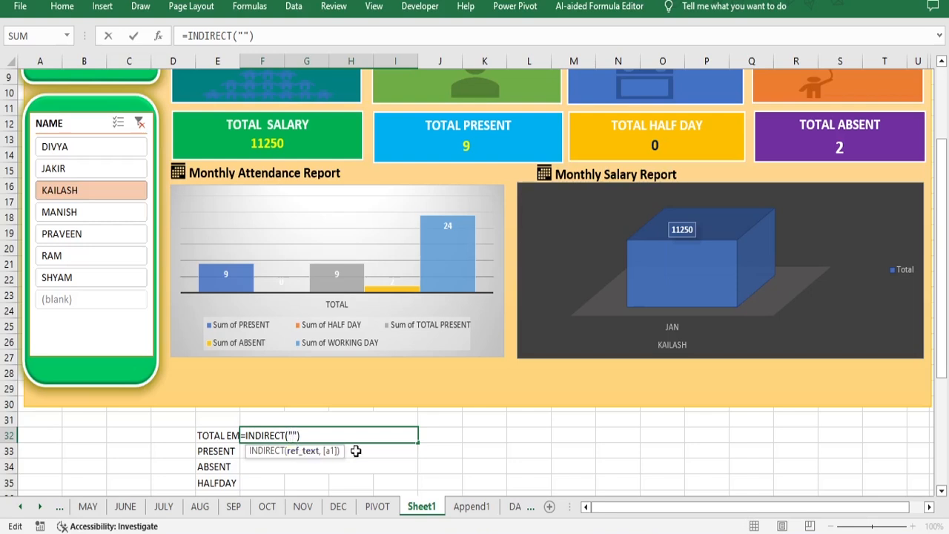
text(')
key(BackSpace)
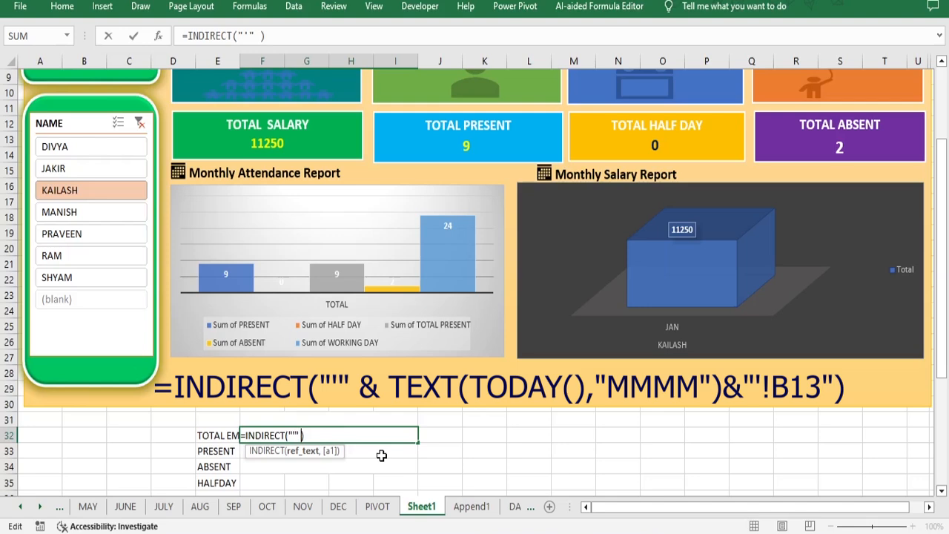
text(& TEXT)
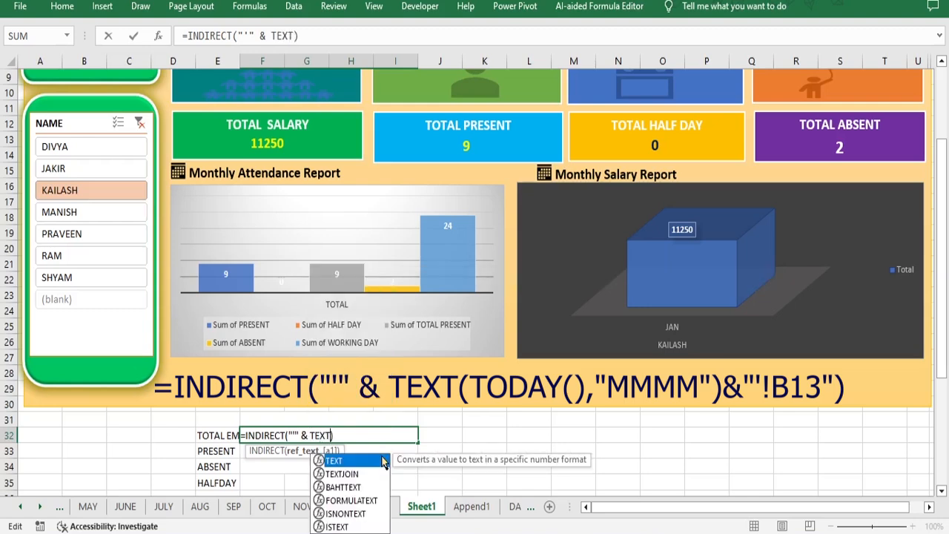
double_click(382, 460)
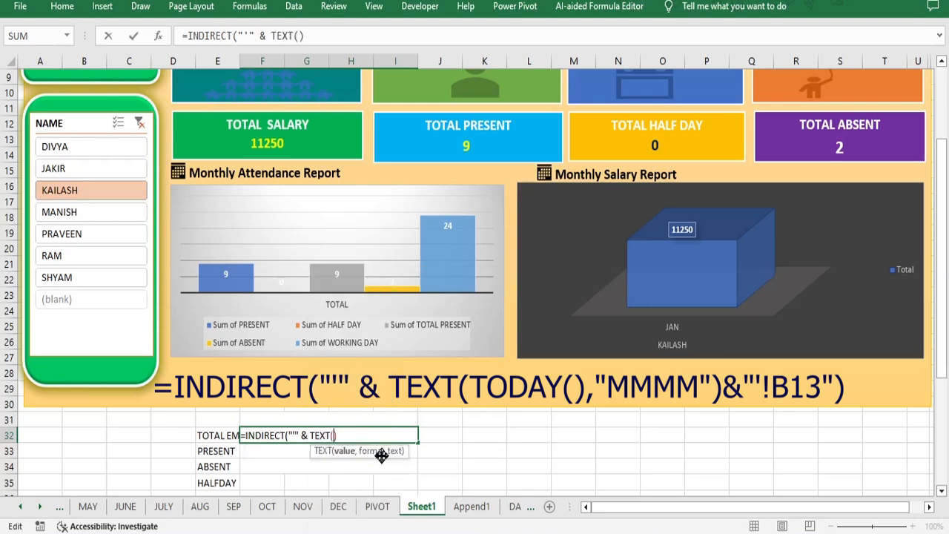
text(TODAY)
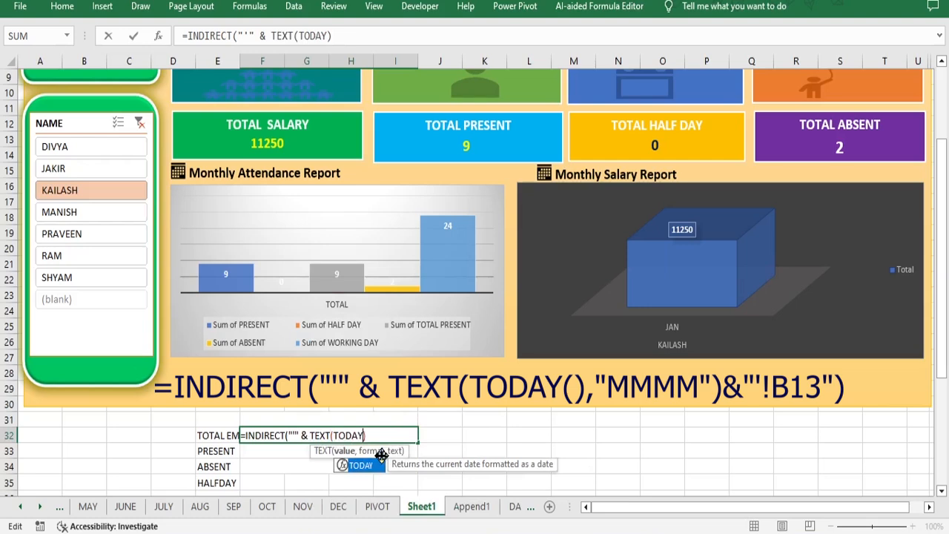
text(())
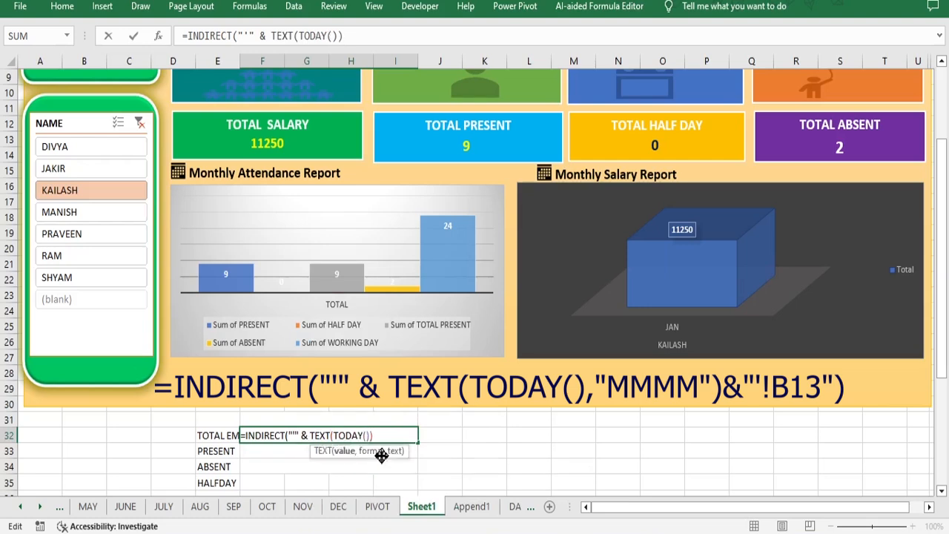
text(,"")
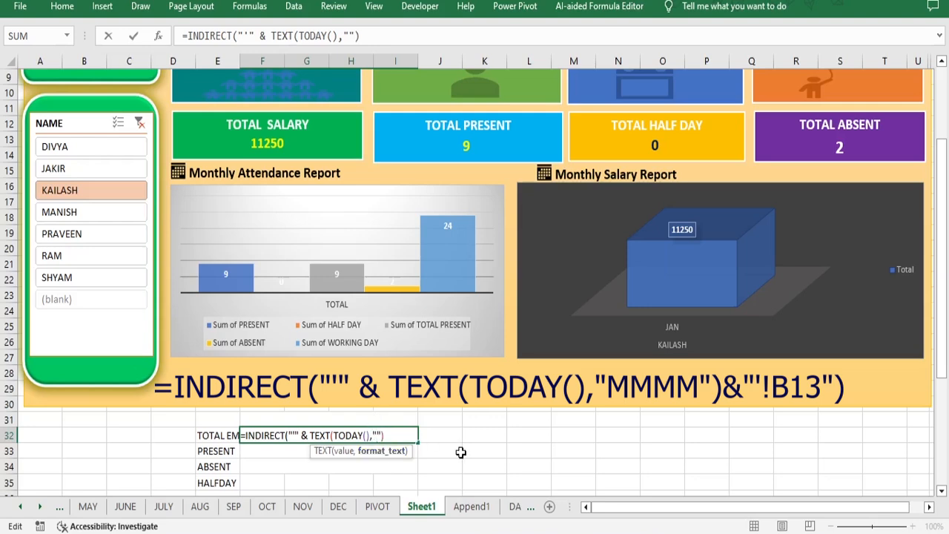
text(MMMM)
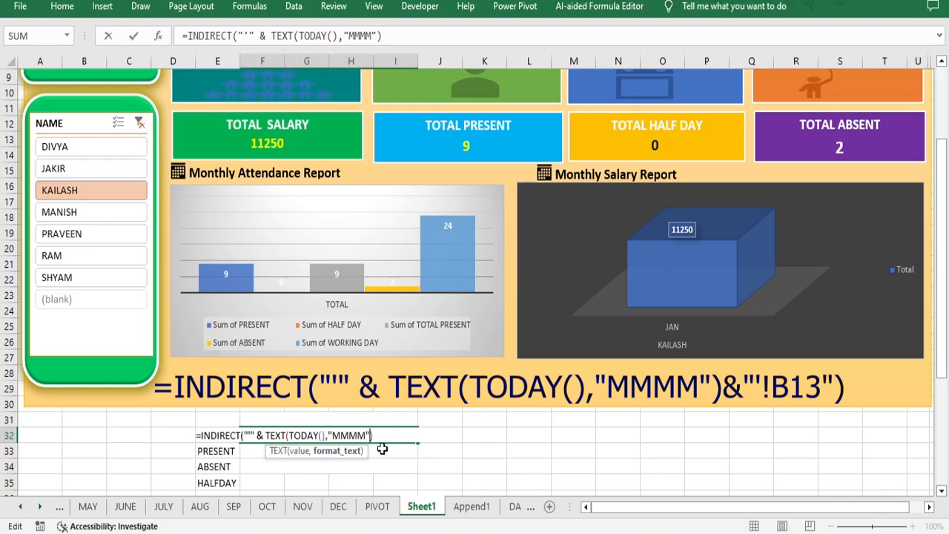
text())
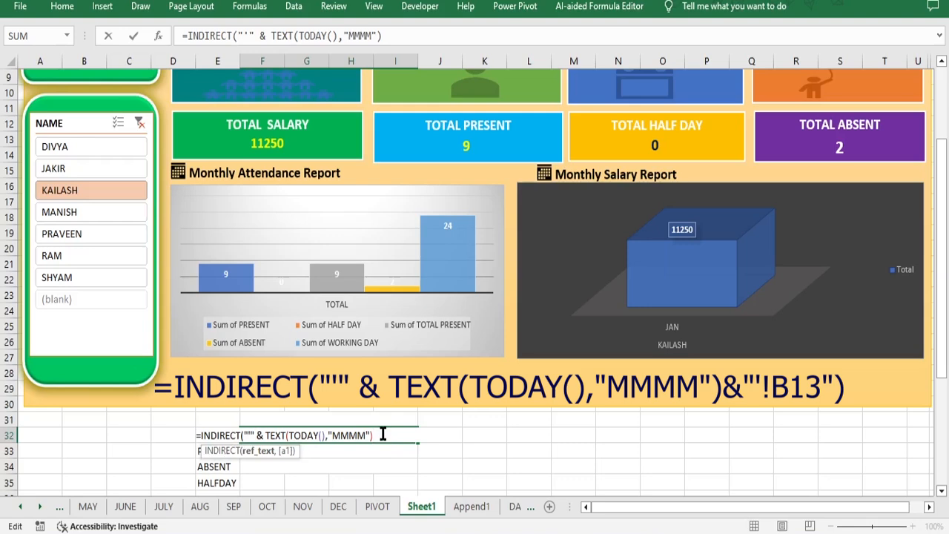
Step: Complete the F32 formula with &"'!B13") to reference the TOTAL employee cell of the month sheet
text(&"')
text(!)
click(88, 506)
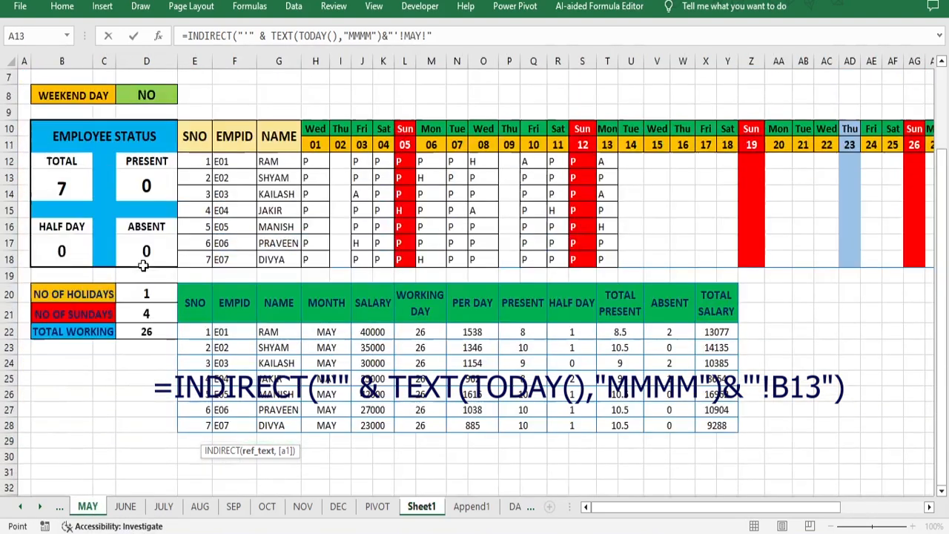
click(69, 186)
click(422, 509)
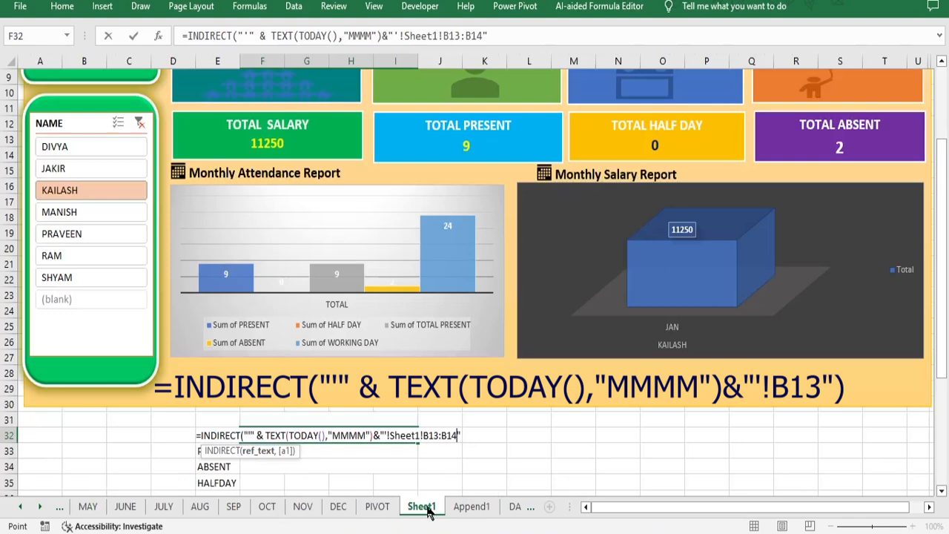
key(BackSpace)
key(BackSpace)
key(BackSpace)
key(BackSpace)
key(BackSpace)
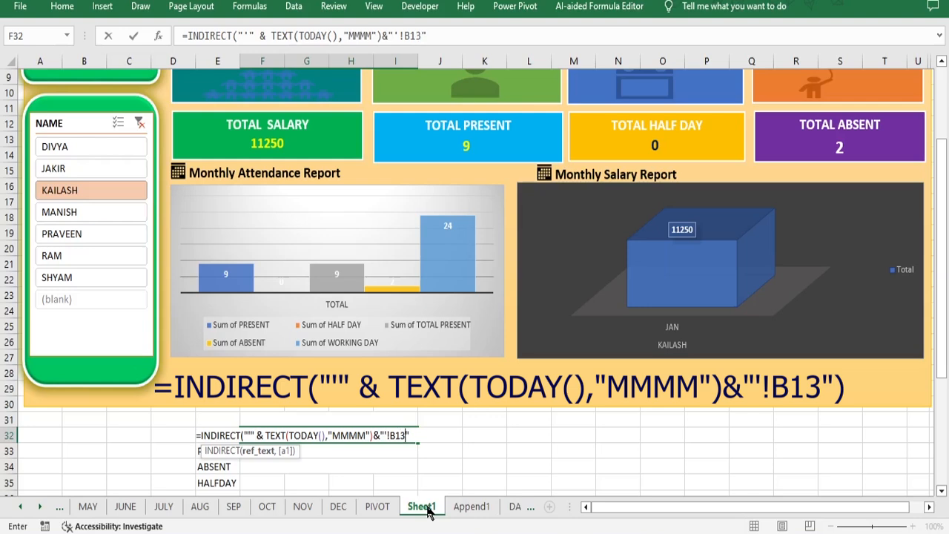
click(417, 438)
text())
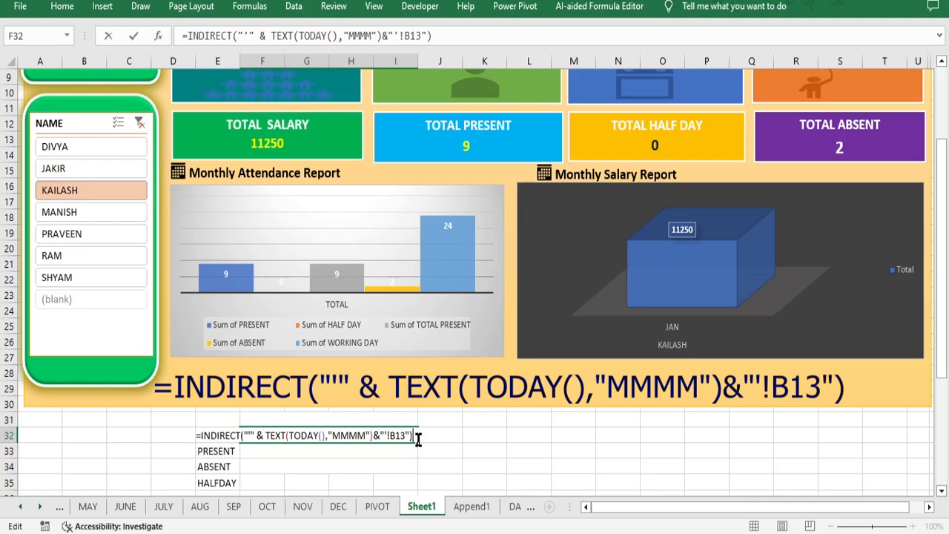
key(Return)
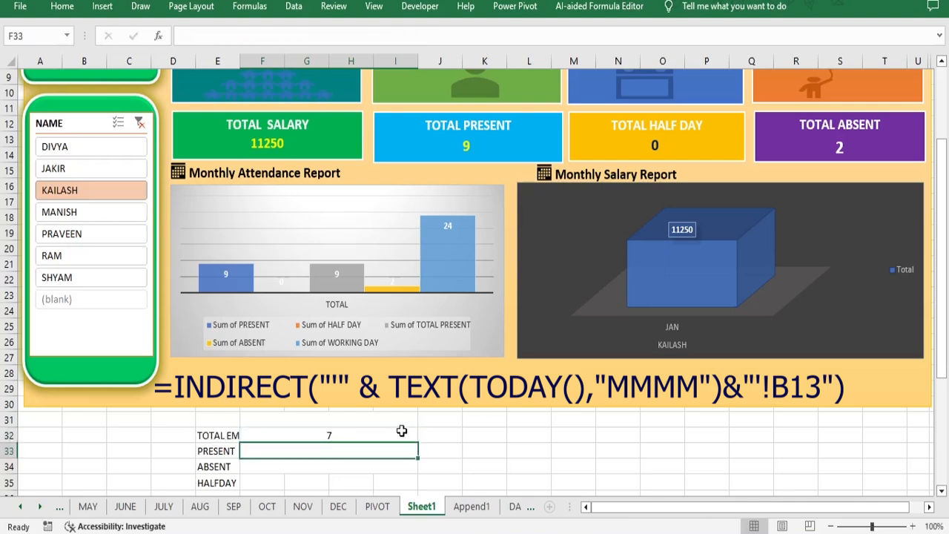
Step: Review the F32 formula on Sheet1 and look up the PRESENT count's cell in the MAY sheet's EMPLOYEE STATUS block
click(337, 436)
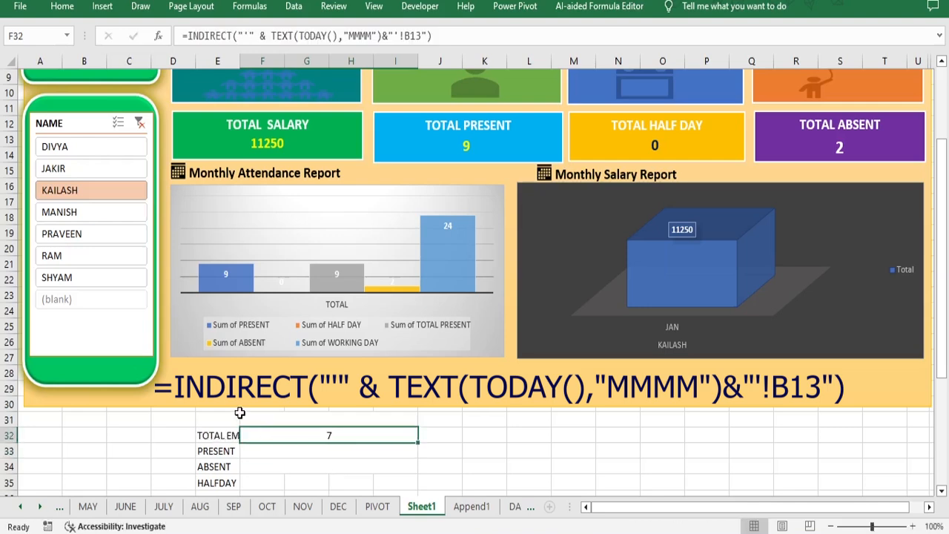
click(240, 409)
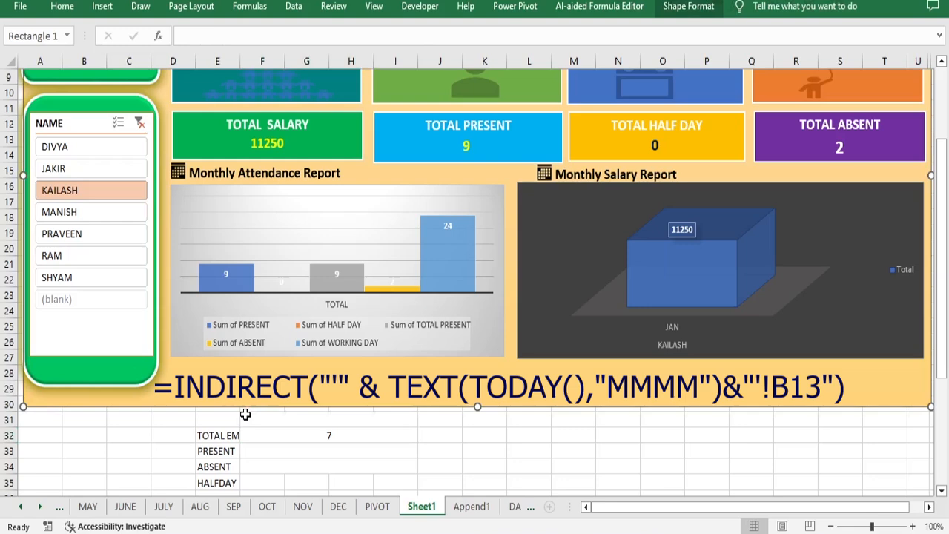
click(337, 436)
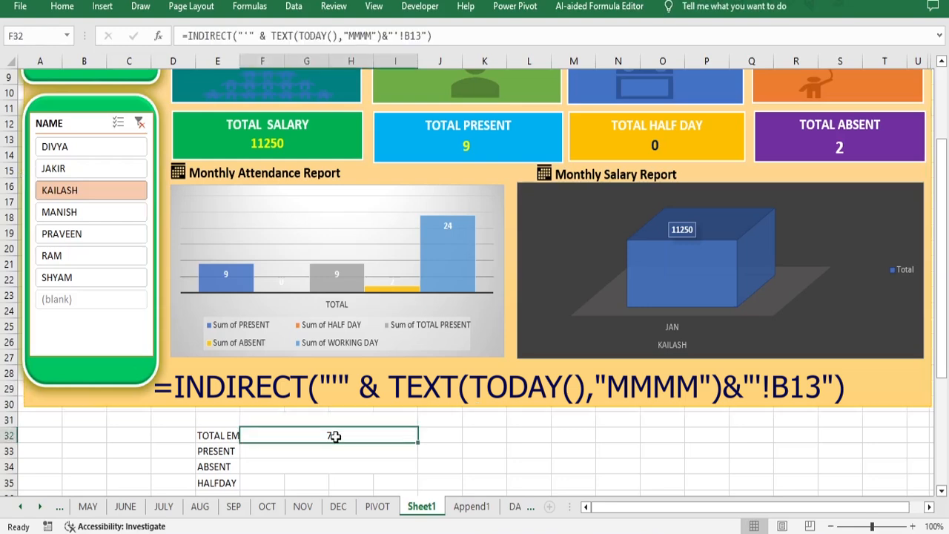
click(91, 509)
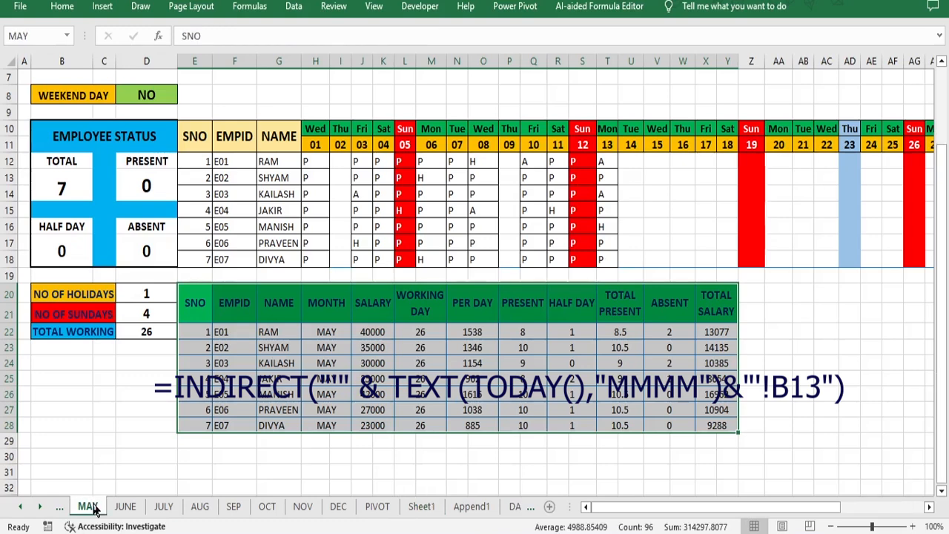
click(147, 186)
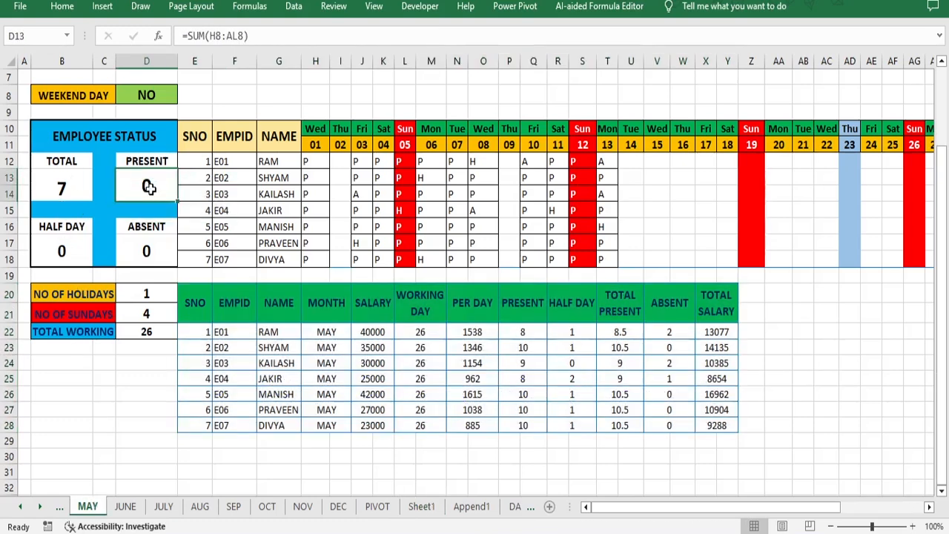
click(152, 532)
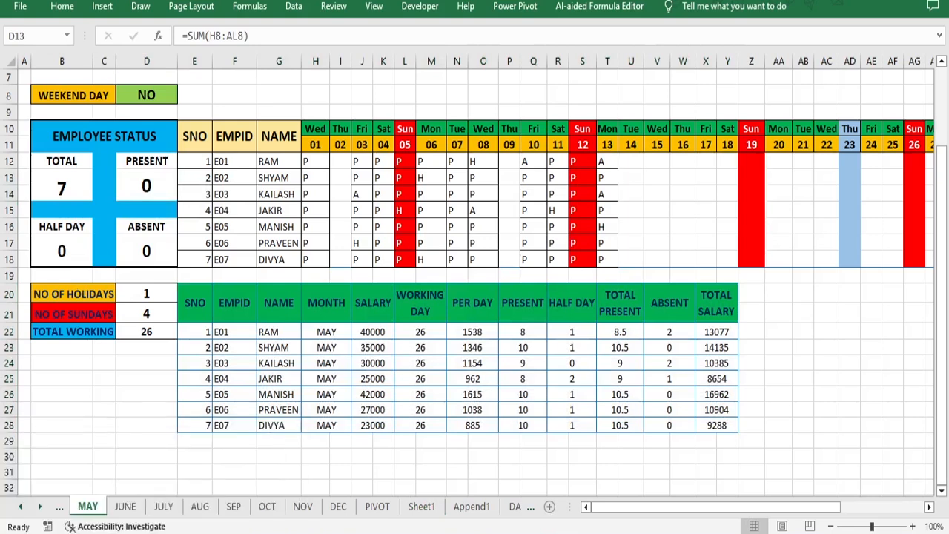
click(380, 506)
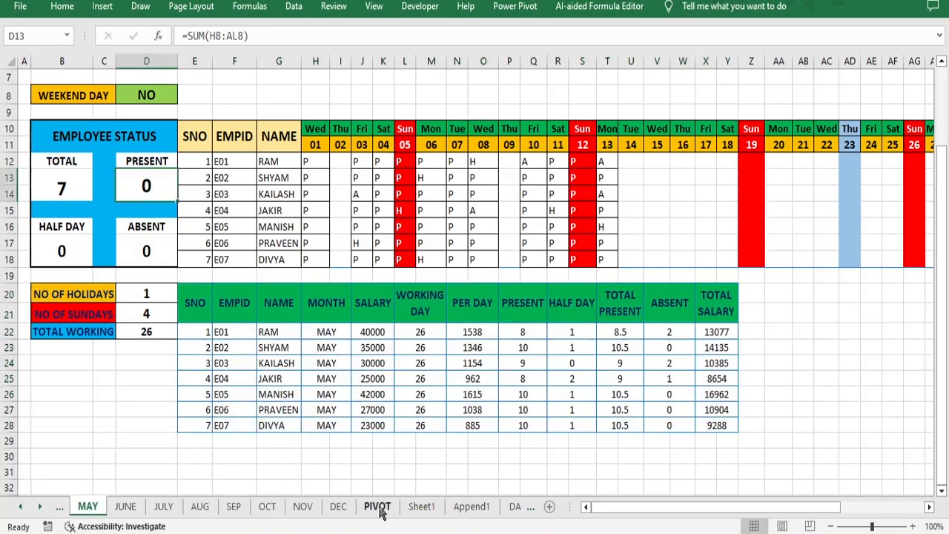
click(420, 506)
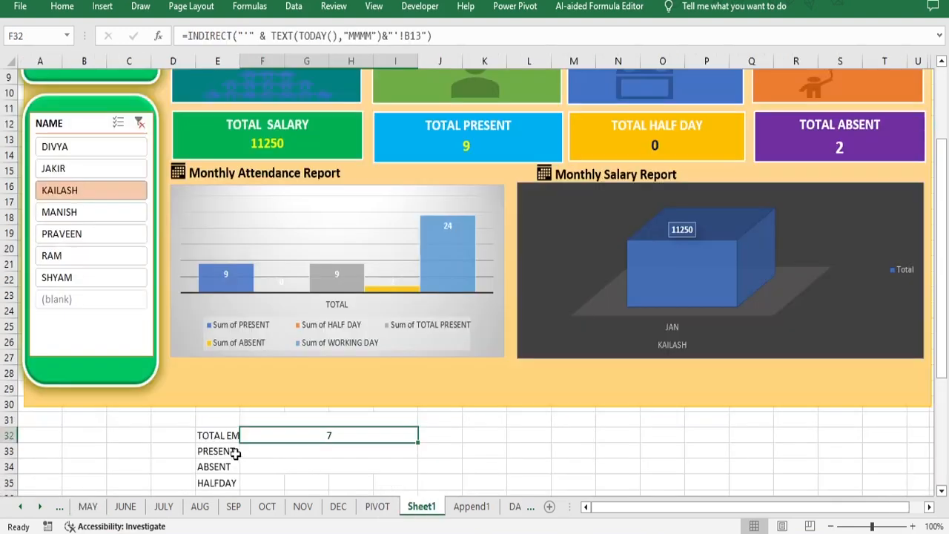
click(88, 507)
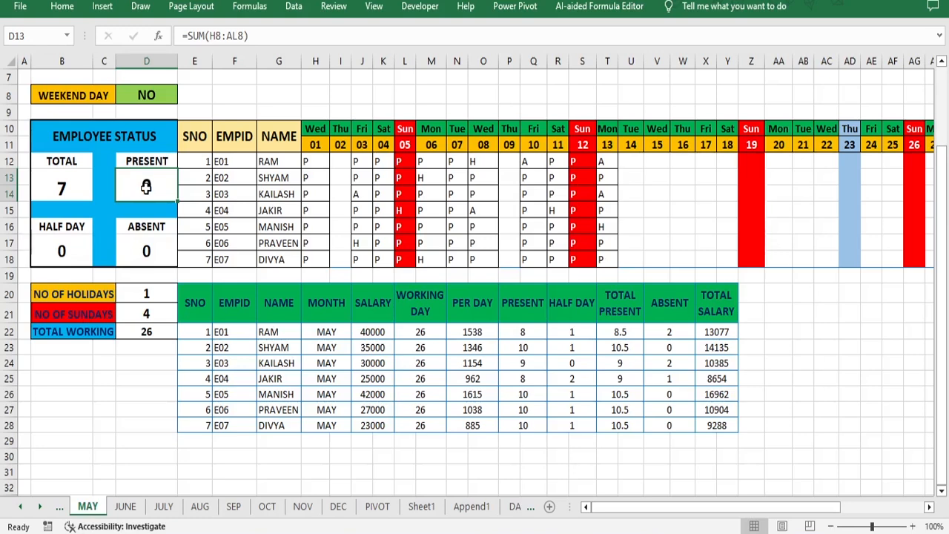
click(421, 507)
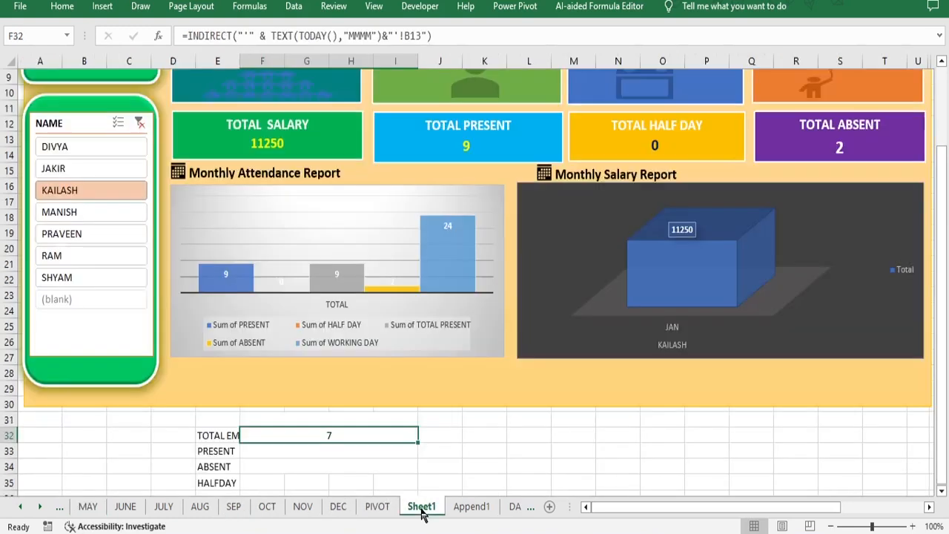
Step: Copy the full INDIRECT formula text from the total employees cell F32
double_click(322, 436)
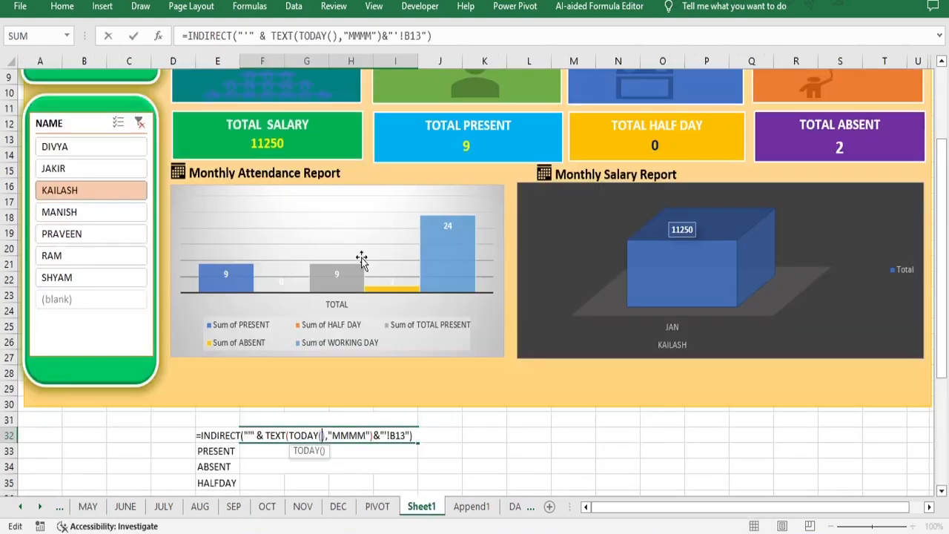
drag(426, 36, 149, 43)
key(ctrl+c)
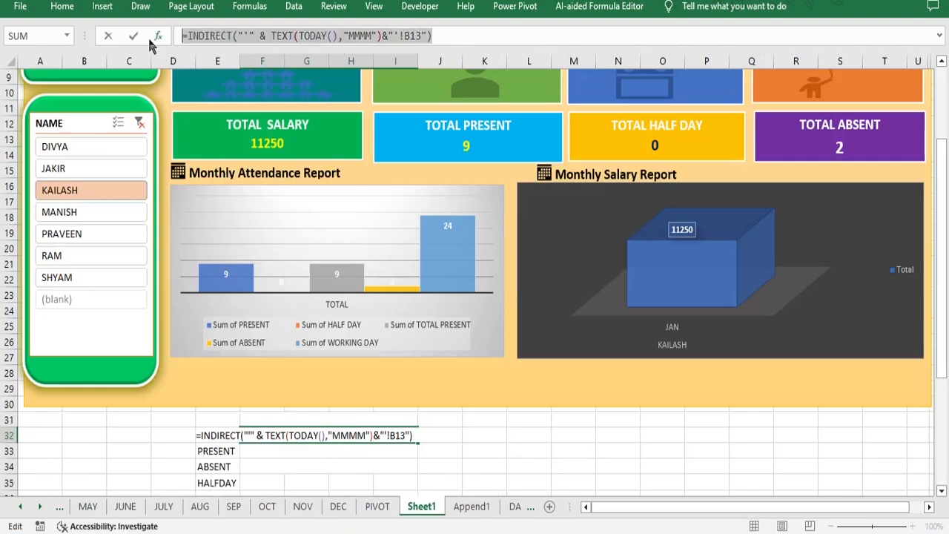
text(=)
click(383, 451)
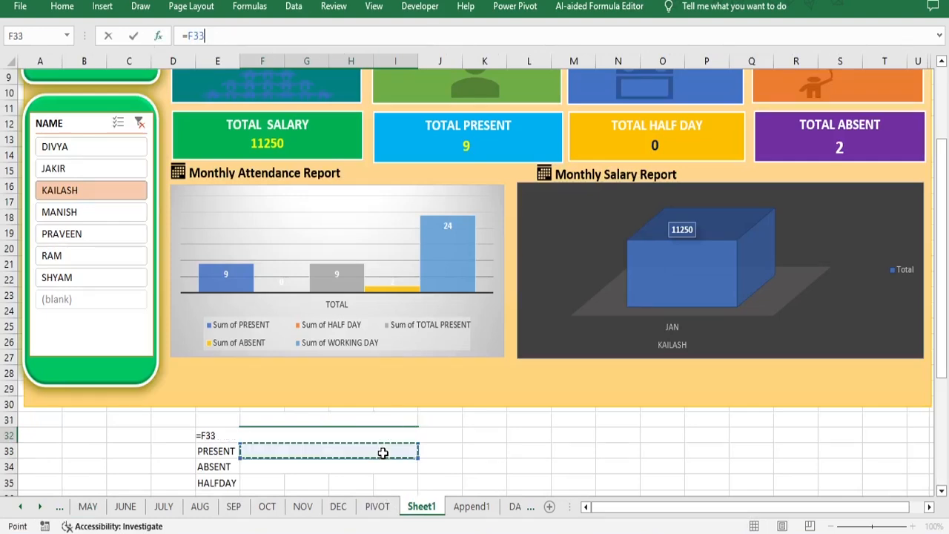
key(Escape)
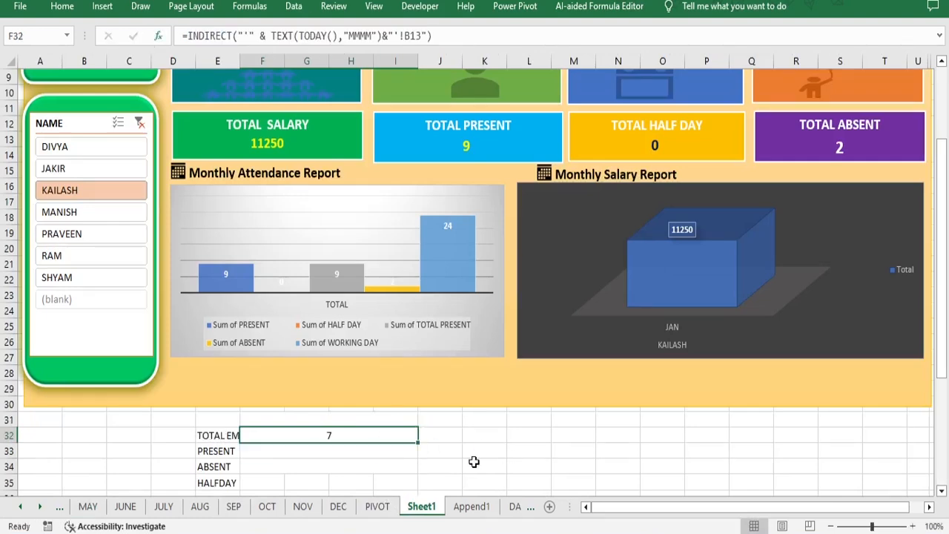
Step: Paste the copied formula into the PRESENT cell F33 and change its reference to D13: =INDIRECT("'" & TEXT(TODAY(),"MMMM")&"'!D13")
click(367, 456)
click(202, 36)
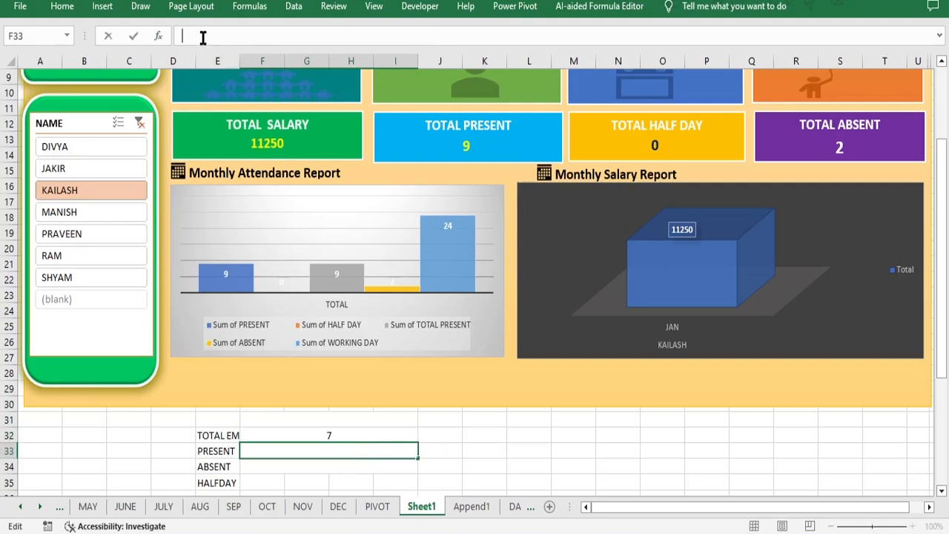
key(ctrl+v)
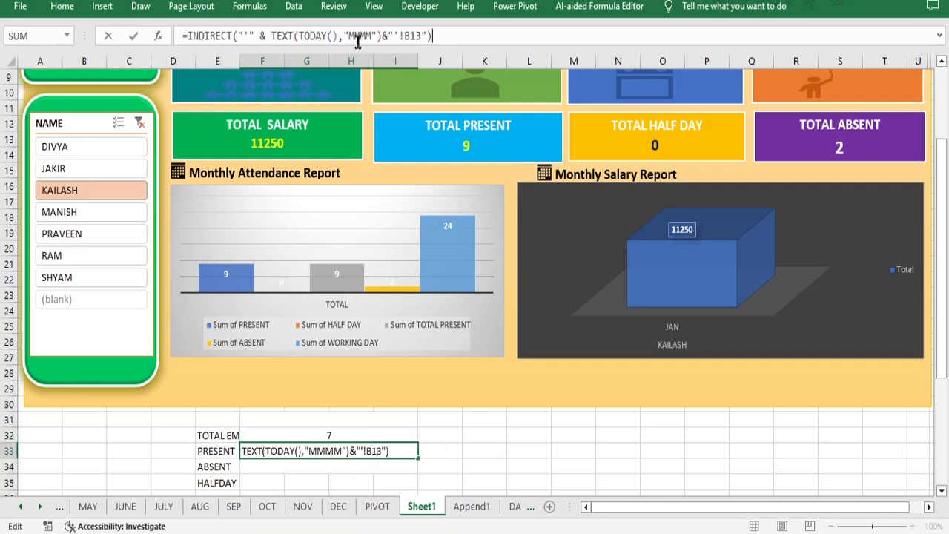
click(414, 35)
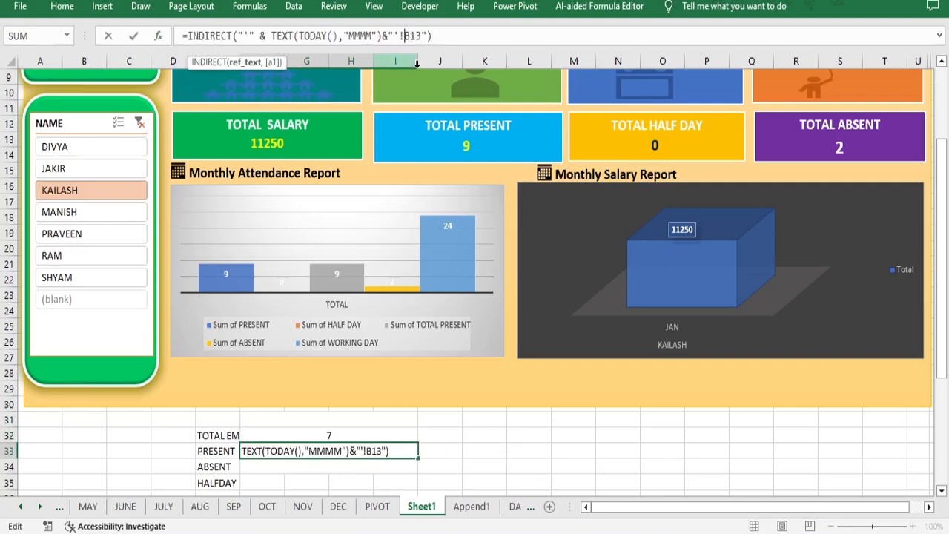
key(Delete)
text(D)
key(Return)
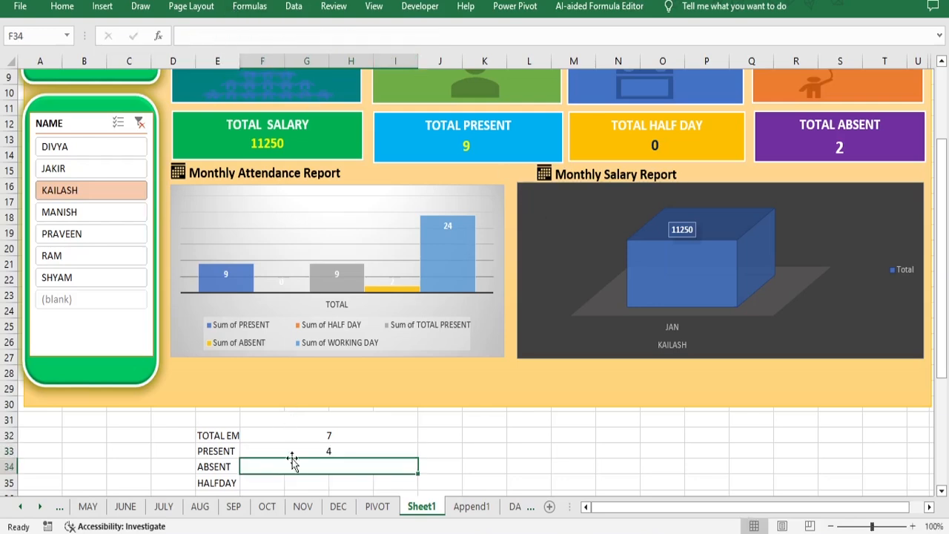
Step: Check the cell addresses of the ABSENT and HALF DAY counts on the MAY sheet
click(88, 506)
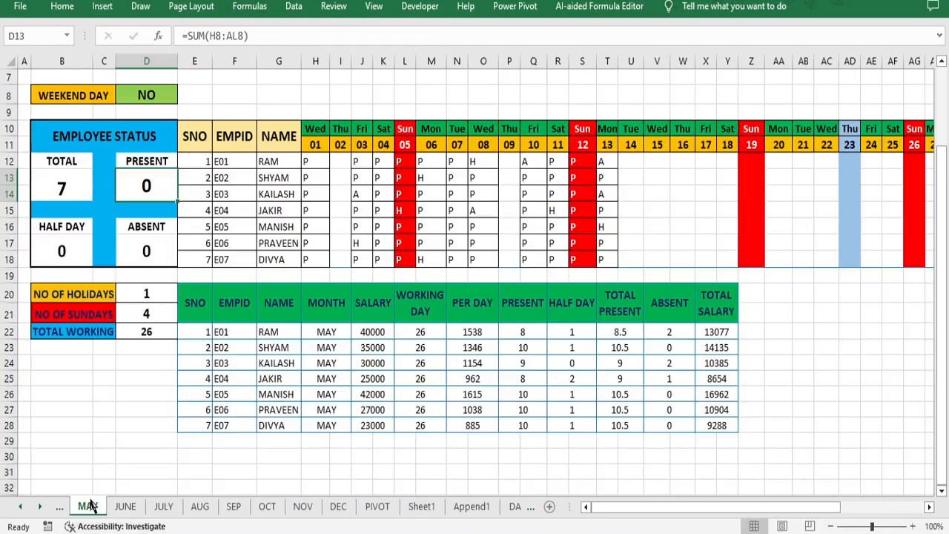
click(134, 248)
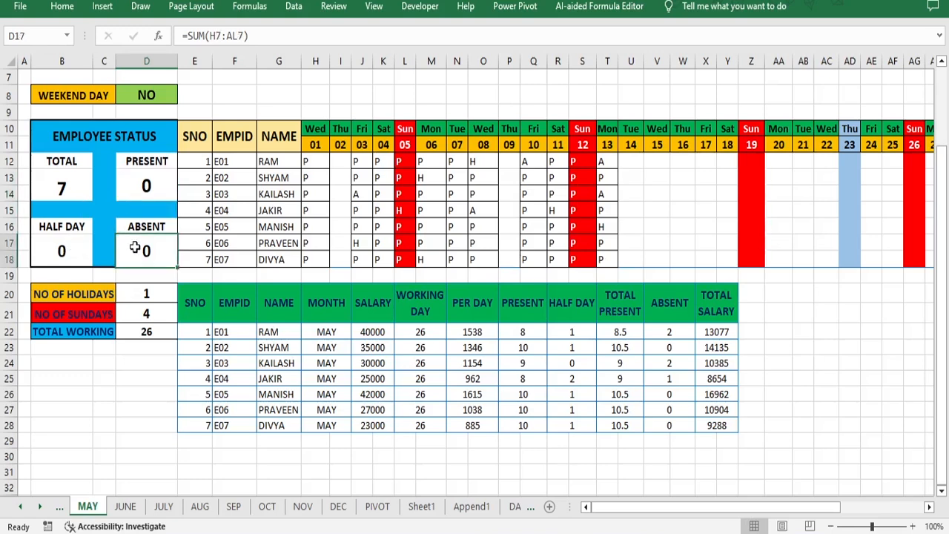
click(65, 249)
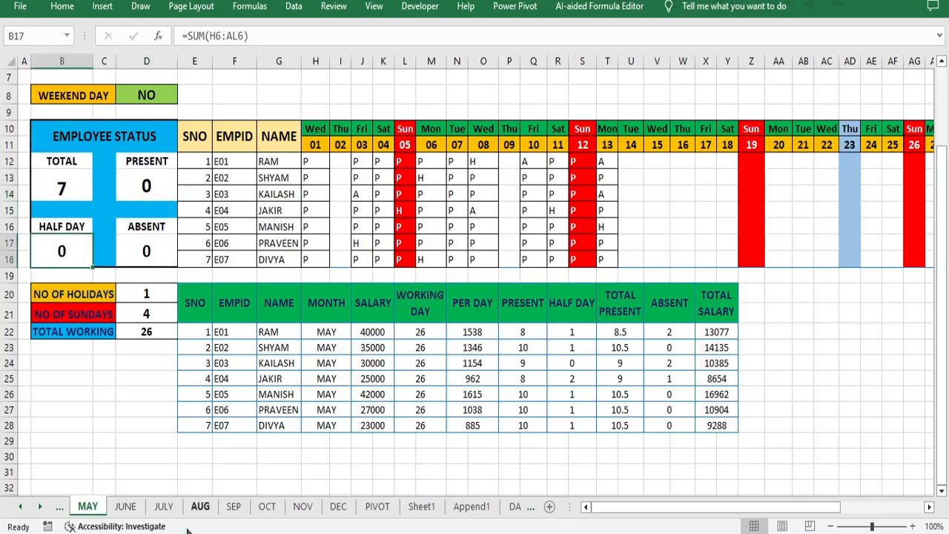
Step: On Sheet1, paste the copied formula into the ABSENT cell F34 and change its reference to D17
click(420, 507)
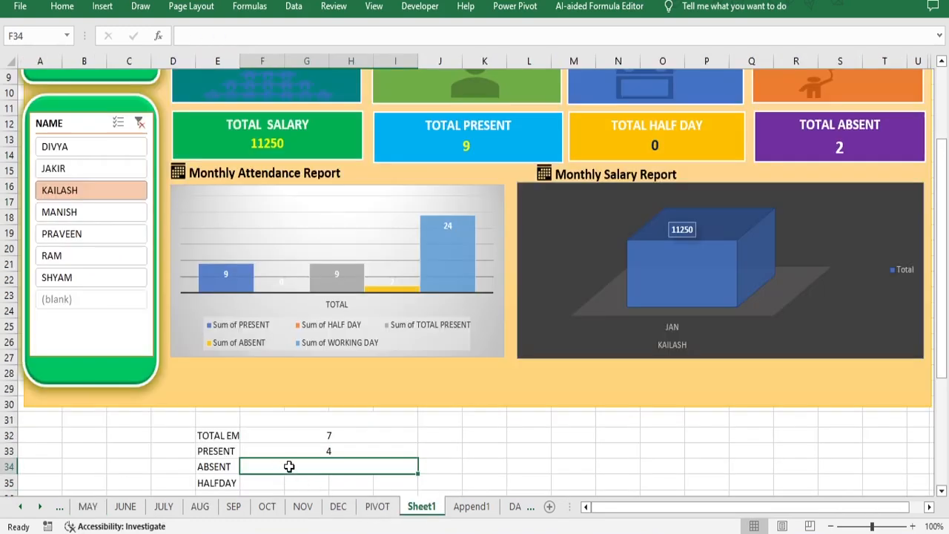
click(223, 34)
key(ctrl+v)
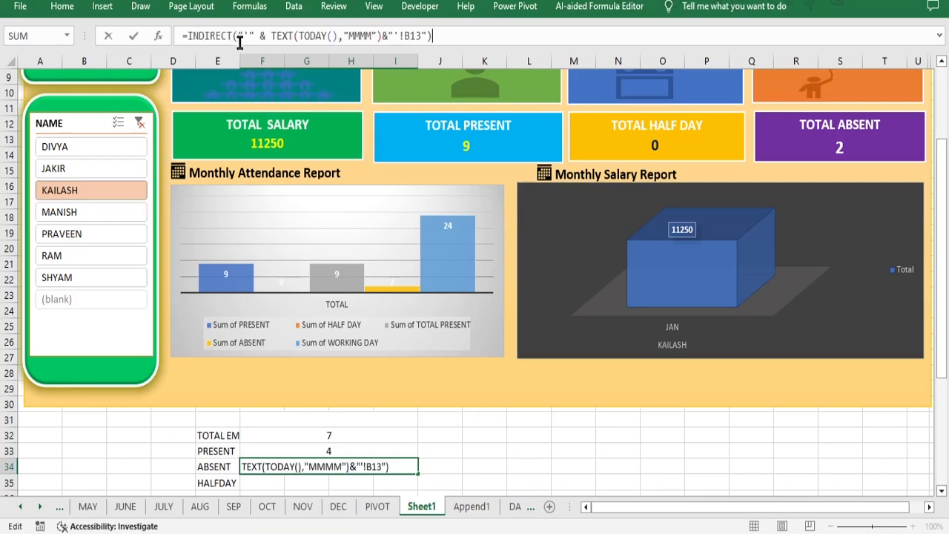
double_click(413, 35)
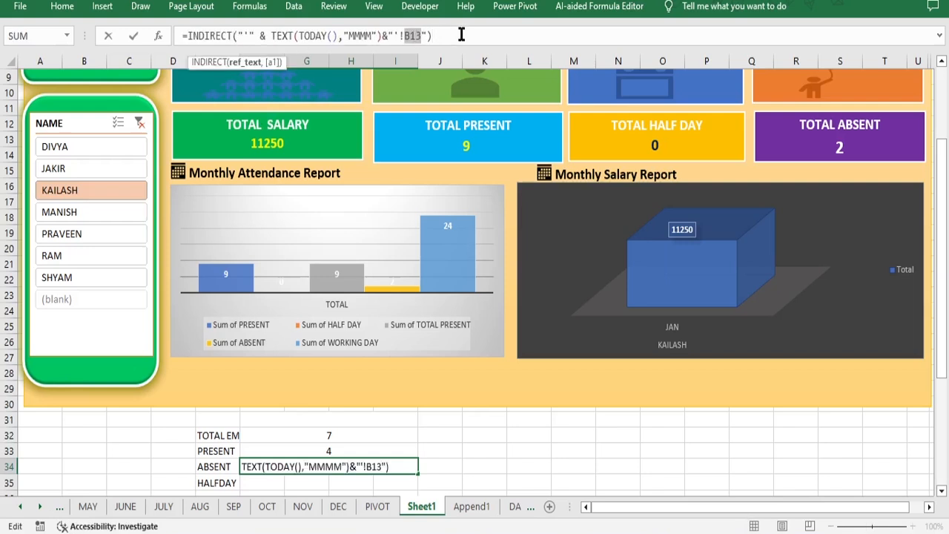
text(D17)
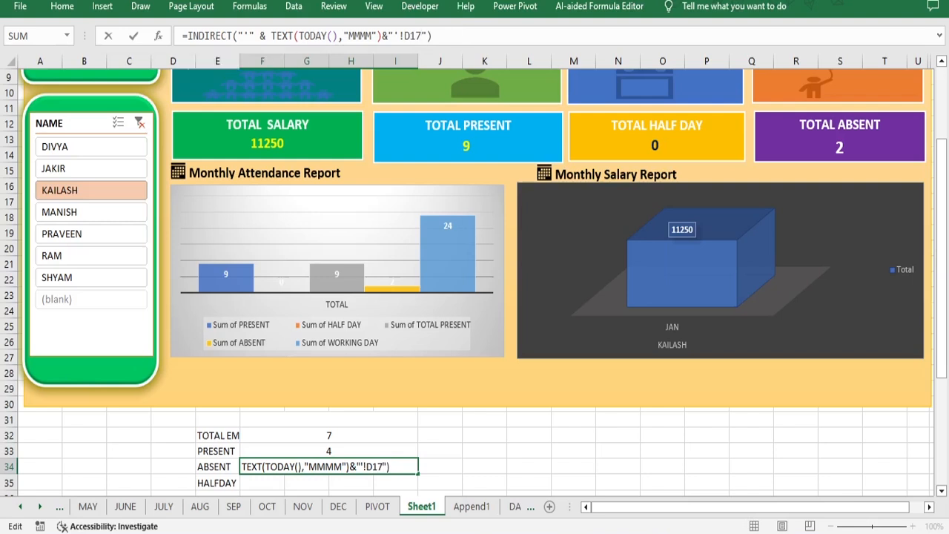
key(Return)
Step: Paste the copied formula into the HALFDAY cell F35 and change its reference to B17
click(315, 482)
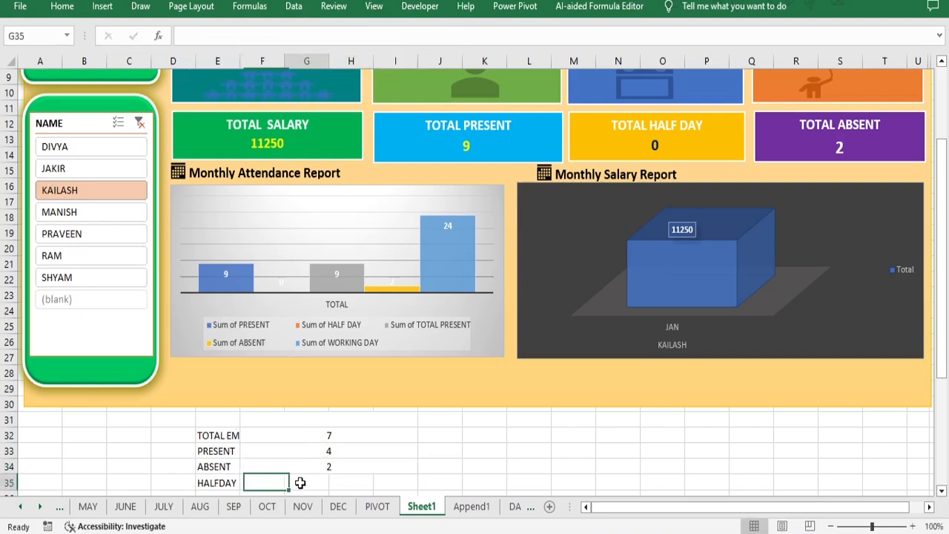
drag(269, 480, 377, 480)
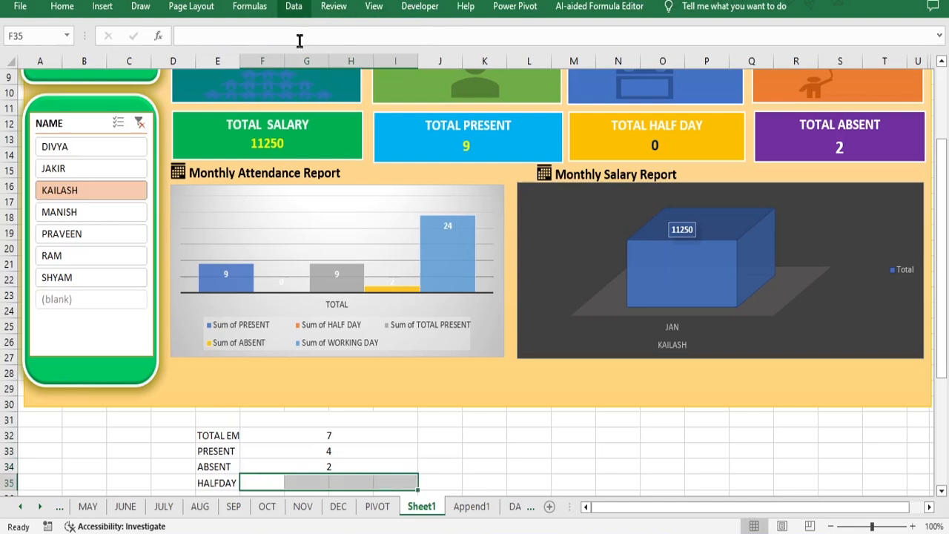
click(275, 481)
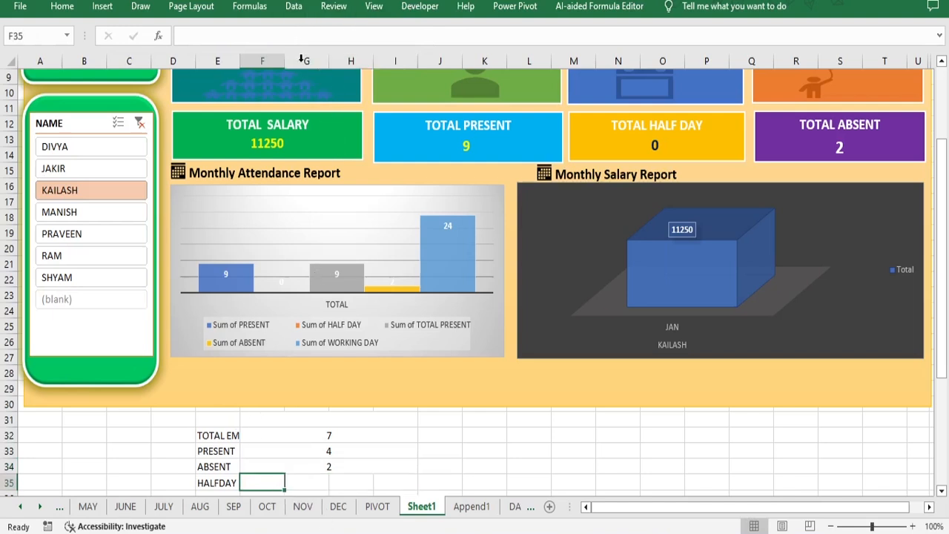
key(ctrl+v)
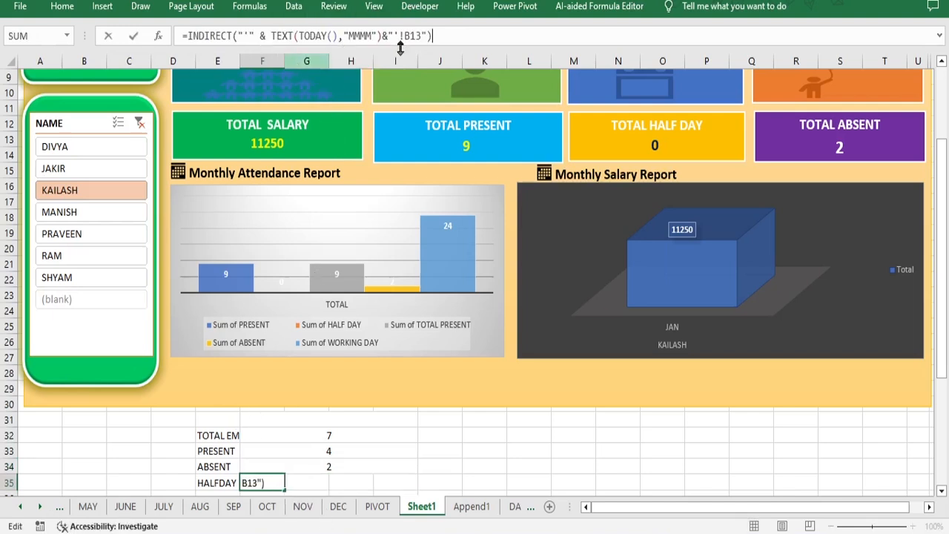
drag(410, 35, 420, 33)
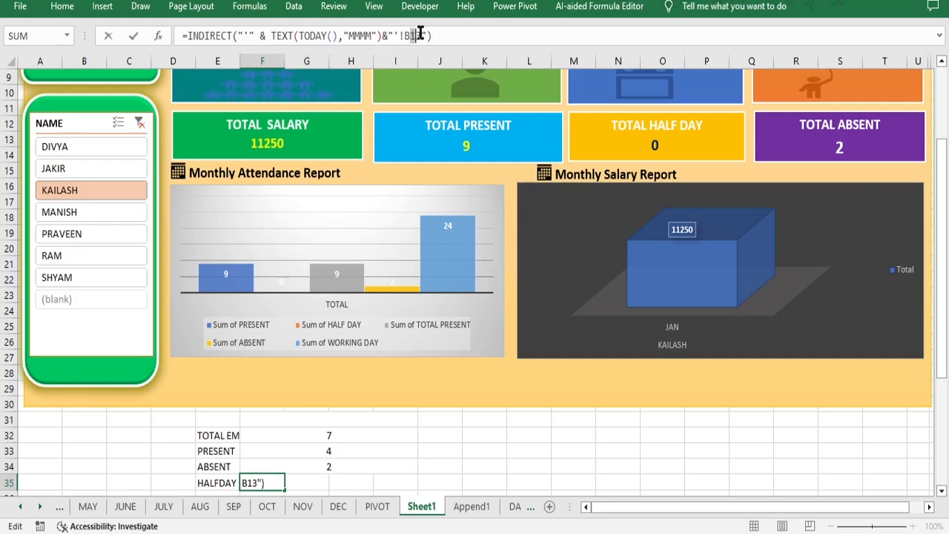
text(1)
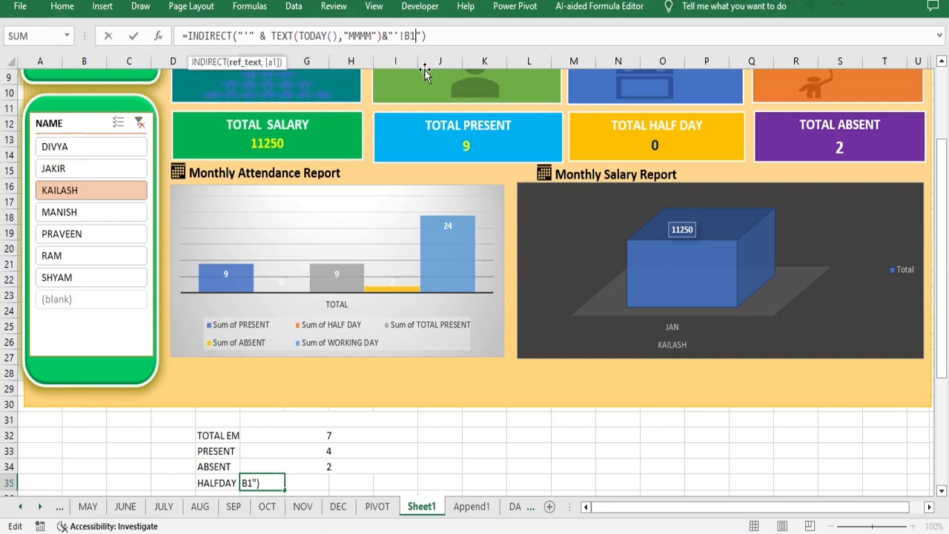
key(Return)
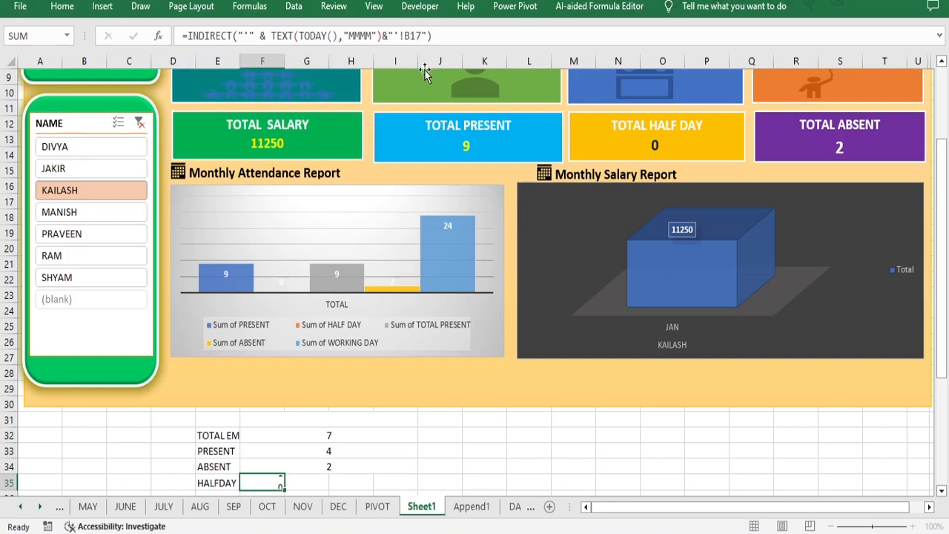
click(338, 464)
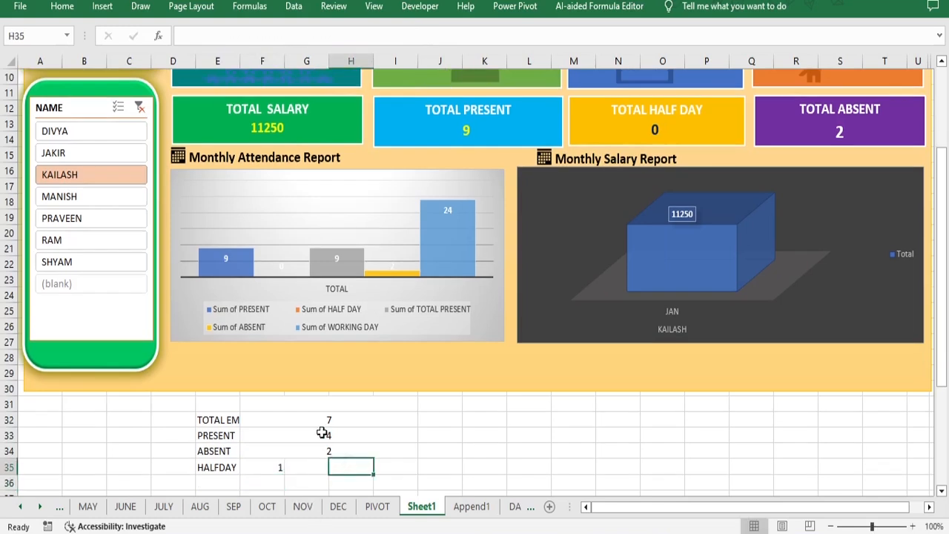
Step: Unmerge the value cells of the total employees, PRESENT and ABSENT rows in F32:I34
click(283, 421)
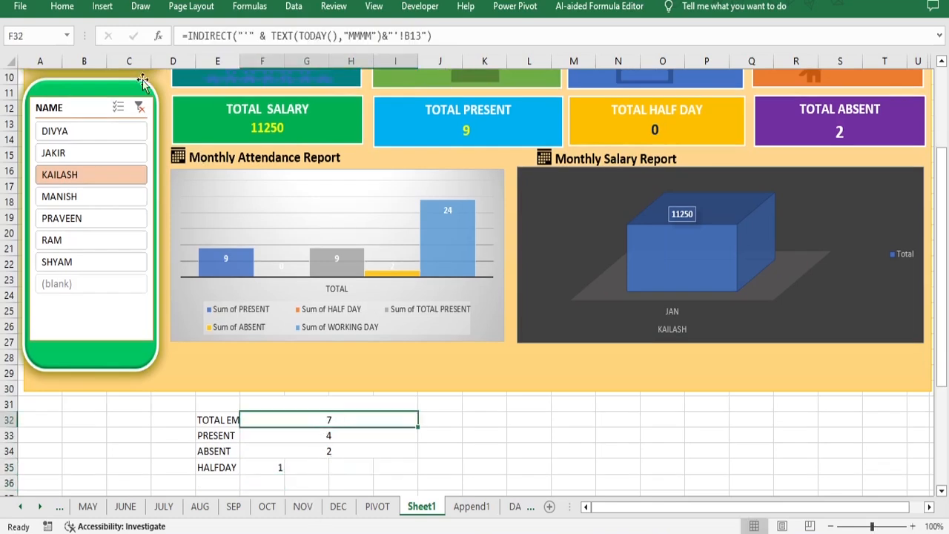
click(63, 6)
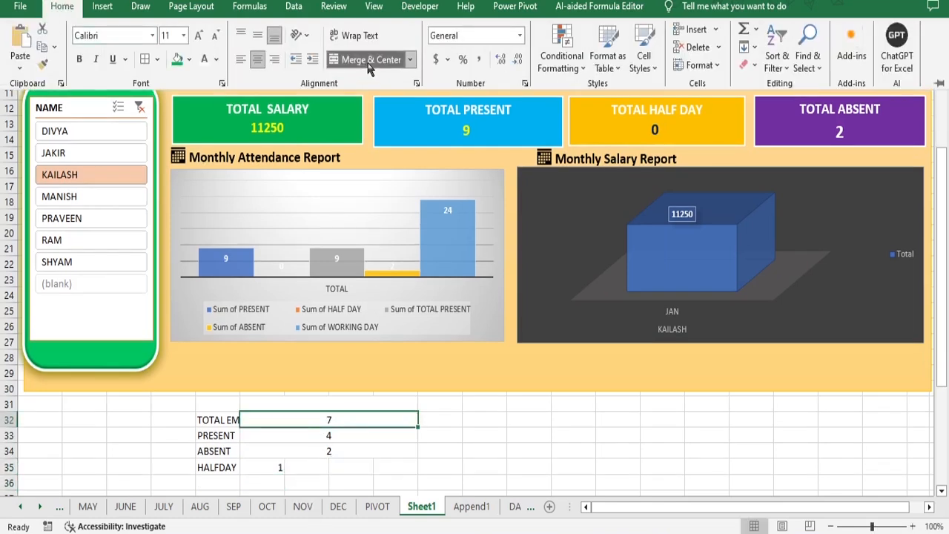
click(369, 61)
click(269, 440)
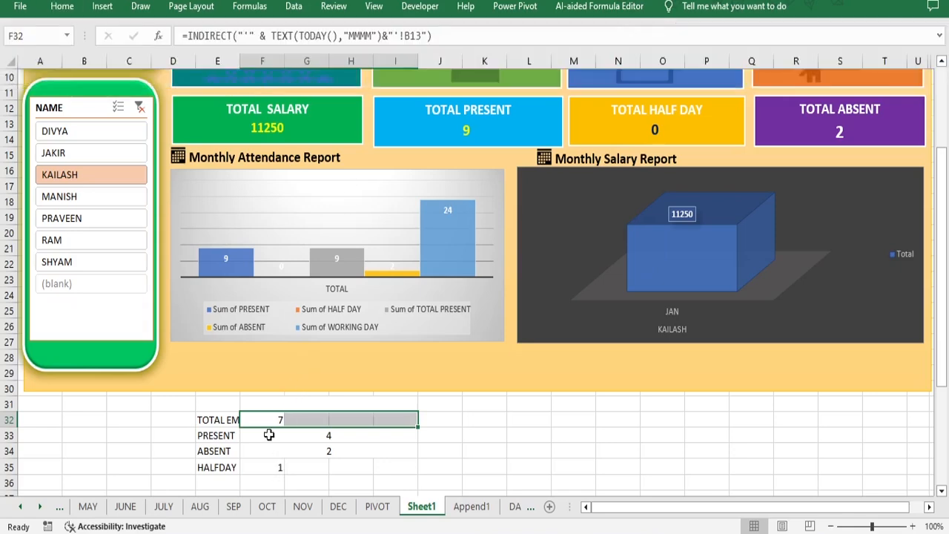
click(338, 436)
click(62, 6)
click(369, 59)
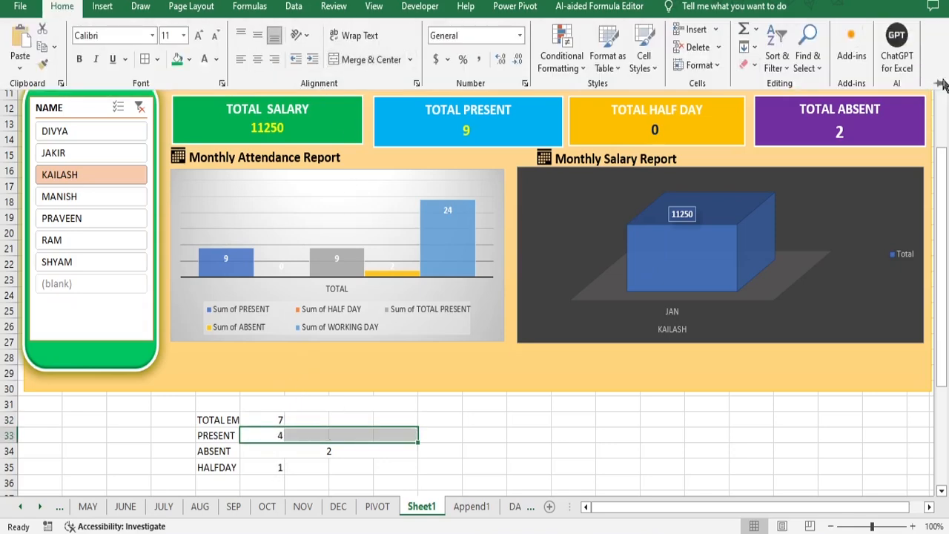
scroll(275, 437, down, 1)
click(275, 431)
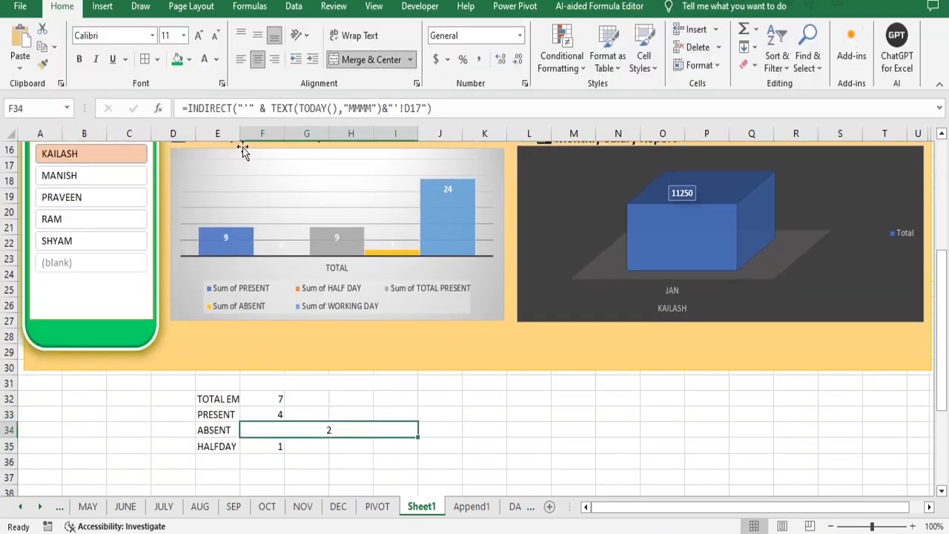
click(368, 59)
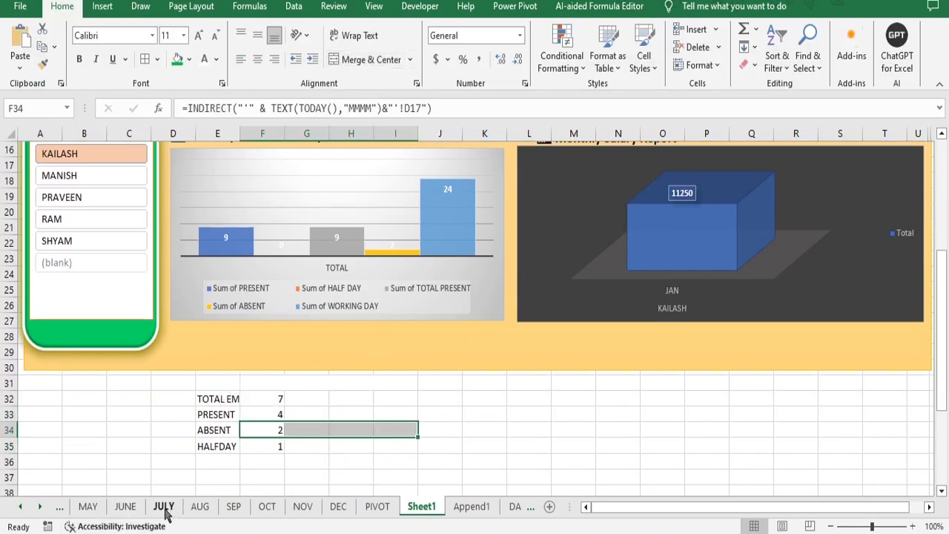
Step: Compare the employee status counts on the MAY and JUNE sheets, and return to the top of the dashboard on Sheet1
click(125, 506)
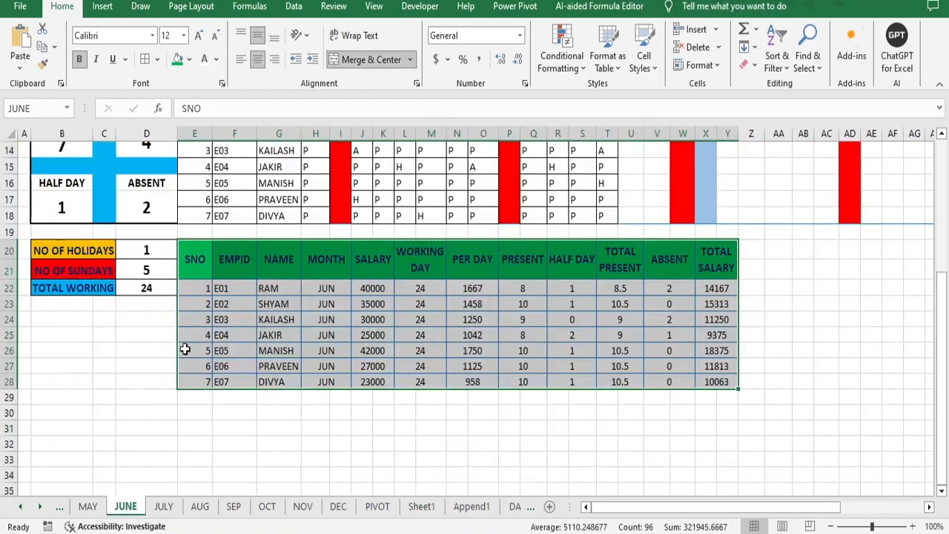
scroll(186, 350, up, 2)
click(89, 505)
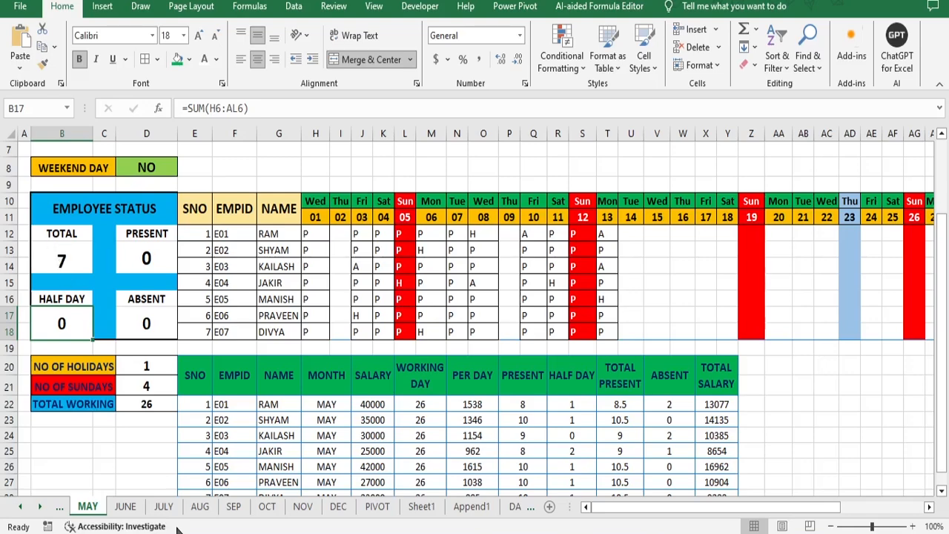
click(127, 507)
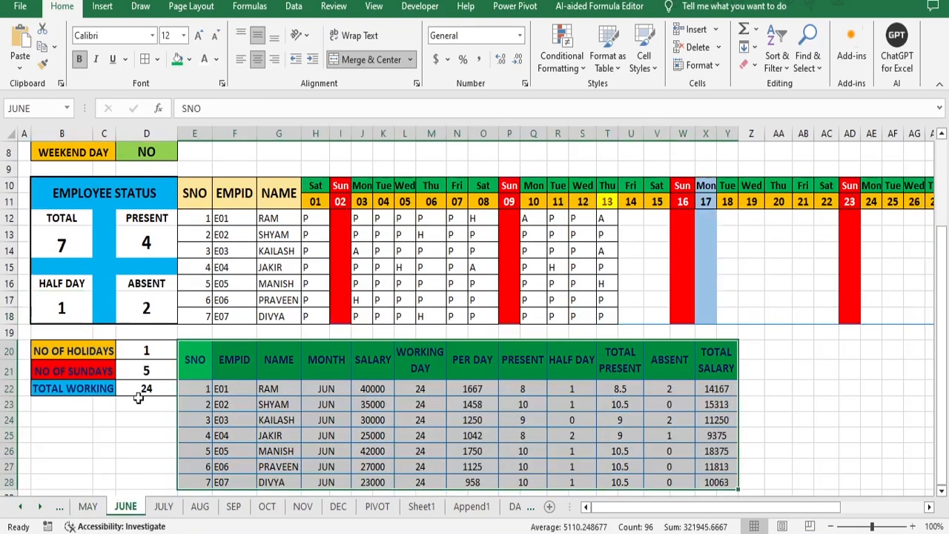
scroll(152, 326, down, 1)
scroll(152, 327, up, 2)
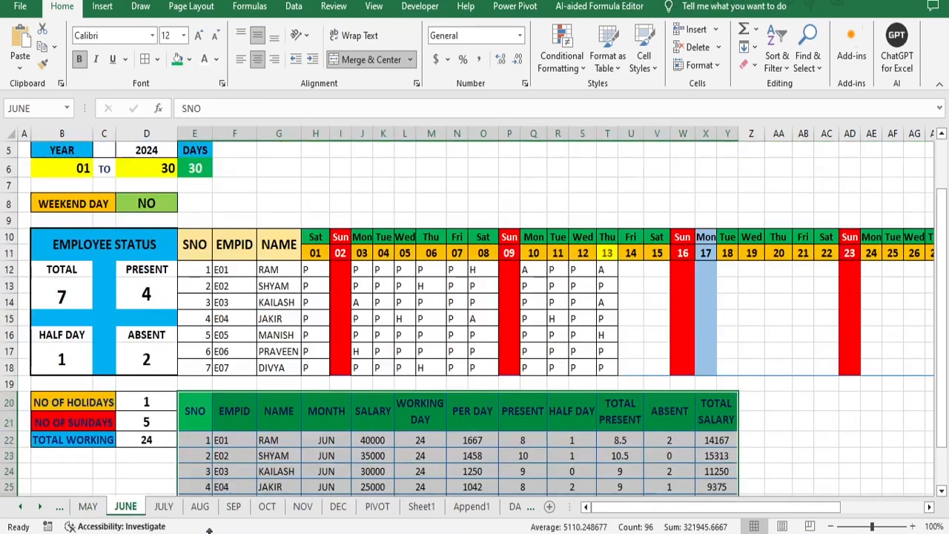
click(421, 506)
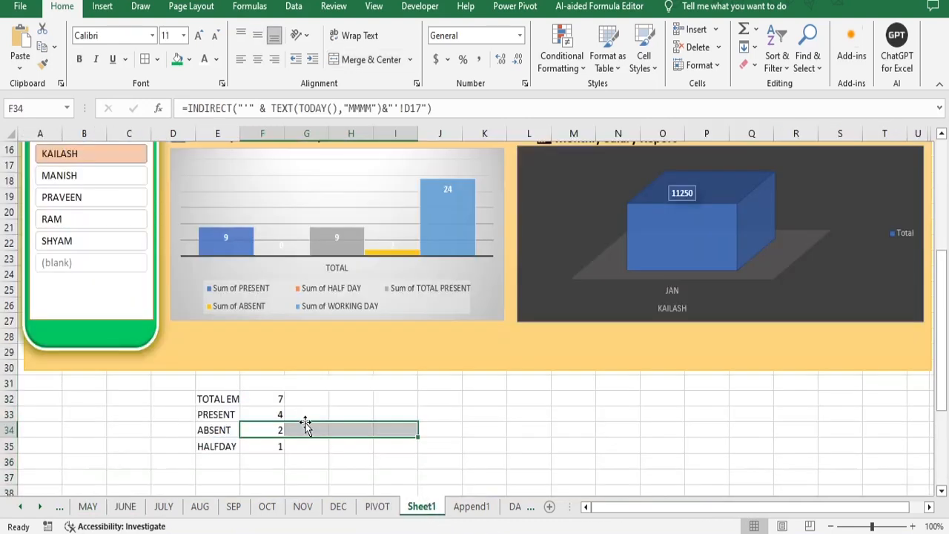
scroll(308, 437, up, 5)
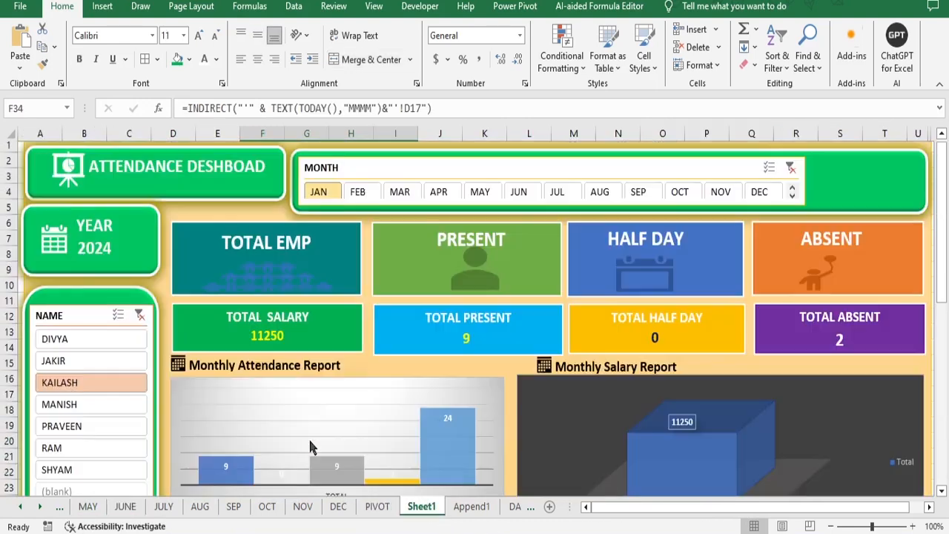
Step: Insert a text box inside the TOTAL EMP card, below its heading
click(257, 278)
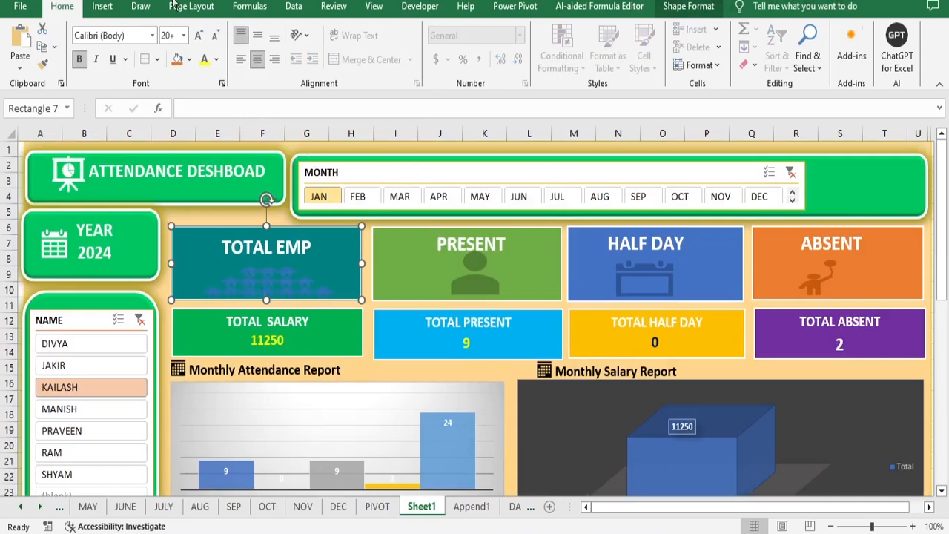
click(103, 7)
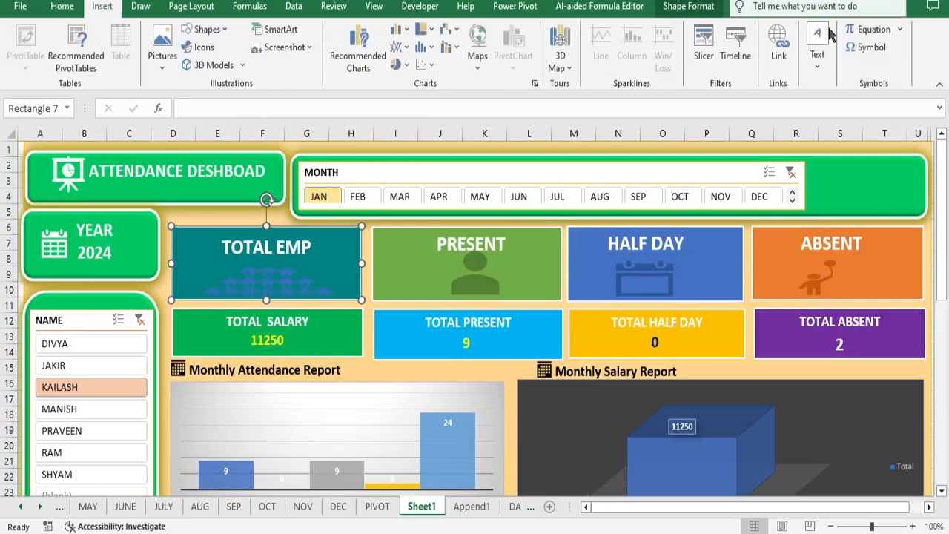
click(818, 54)
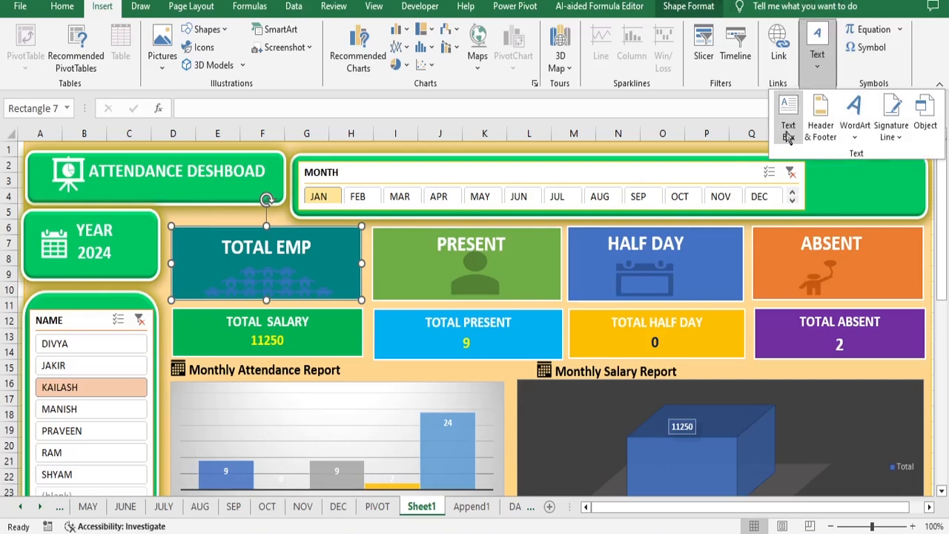
click(788, 110)
click(236, 281)
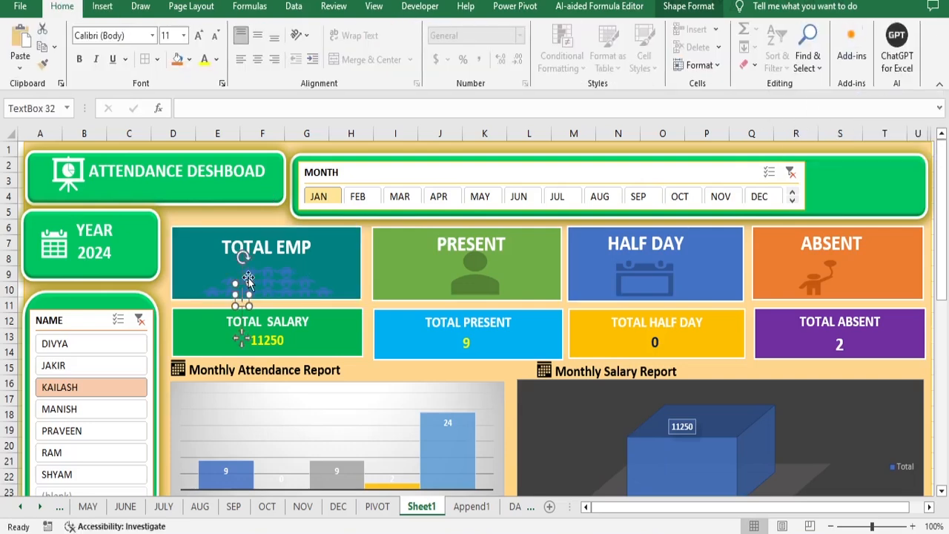
Step: Link the new text box on the TOTAL EMP card to the total employees value in cell F32
click(199, 112)
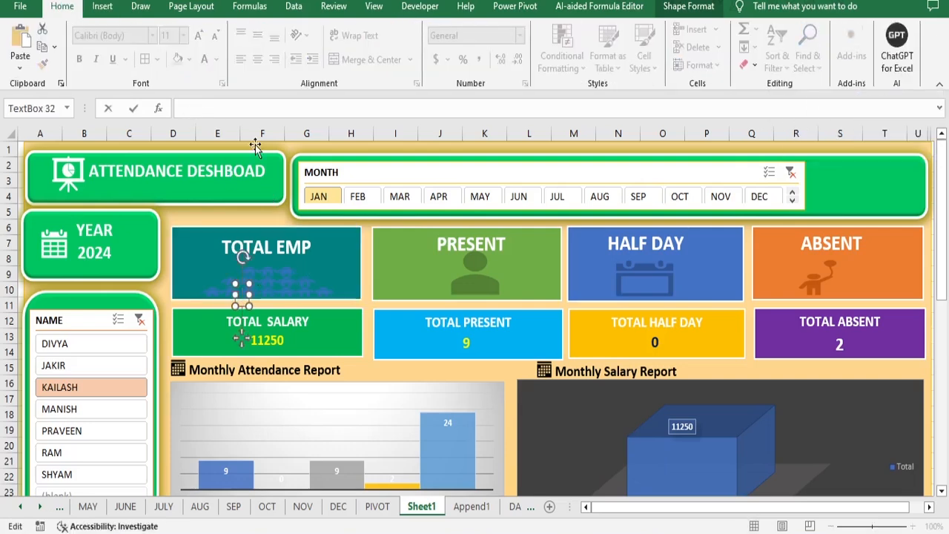
text(=)
scroll(352, 407, down, 6)
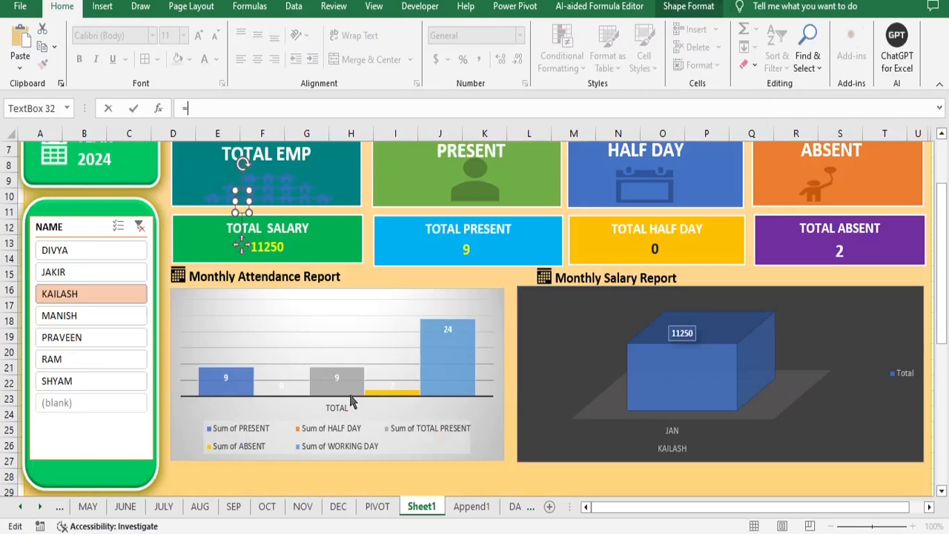
click(266, 350)
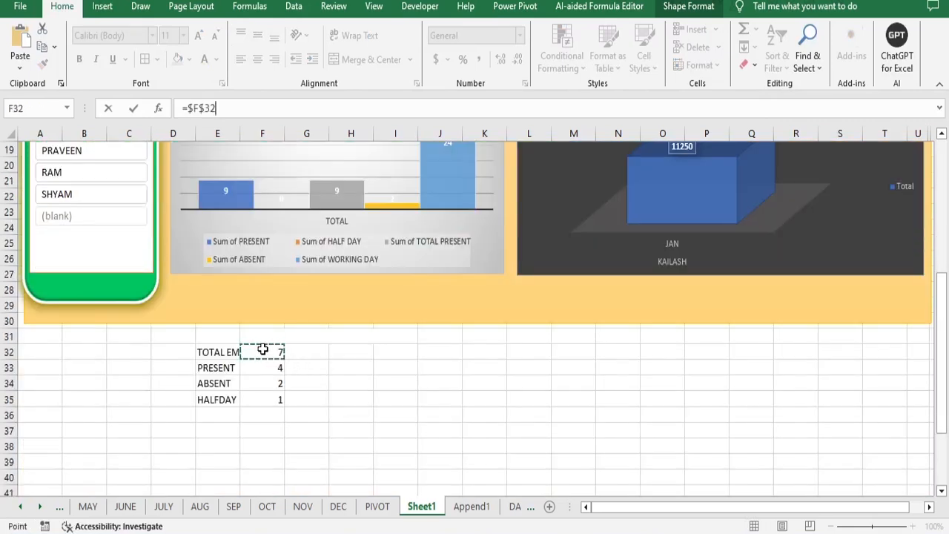
key(Return)
Step: Move the linked number beneath the TOTAL EMP heading and format it as bold, 24 pt, yellow text
scroll(386, 390, up, 6)
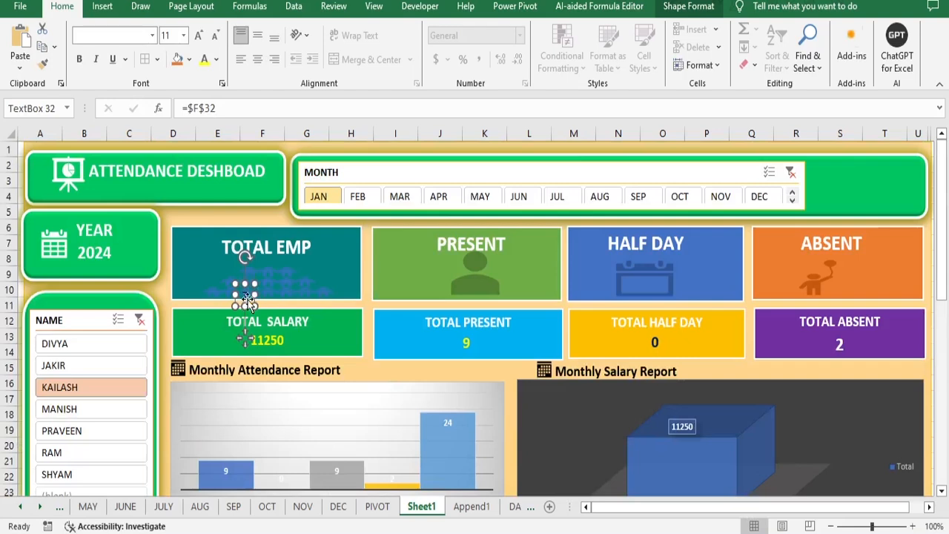
drag(249, 303, 257, 279)
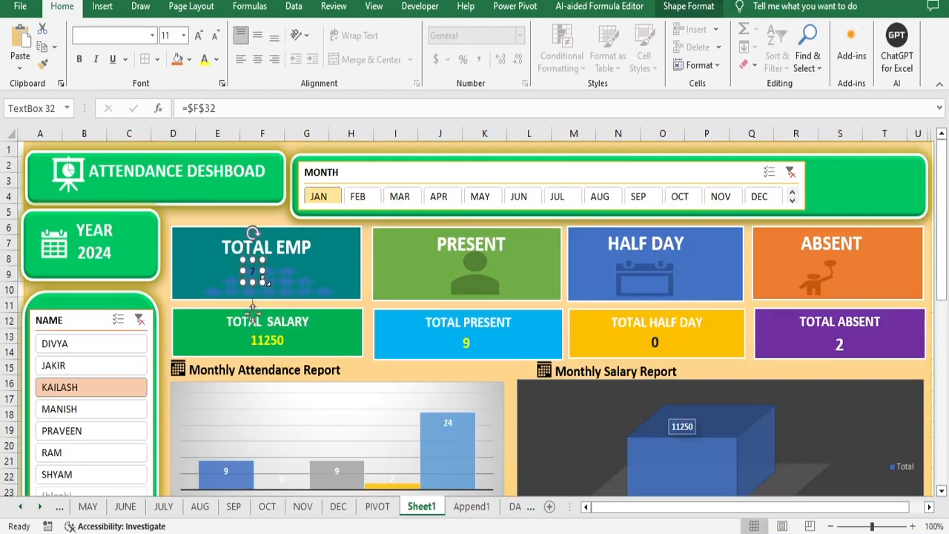
click(198, 37)
click(198, 36)
click(198, 36)
click(198, 36)
click(198, 36)
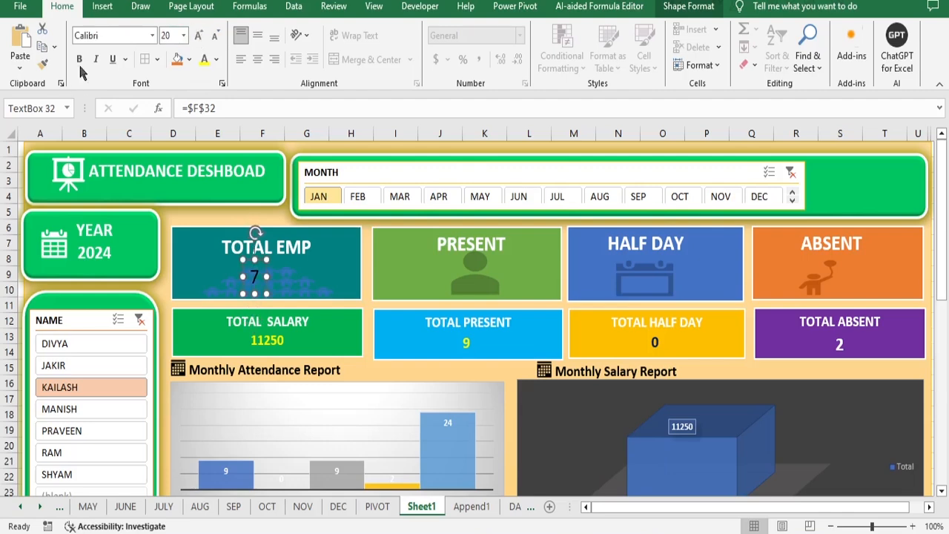
click(79, 59)
click(198, 37)
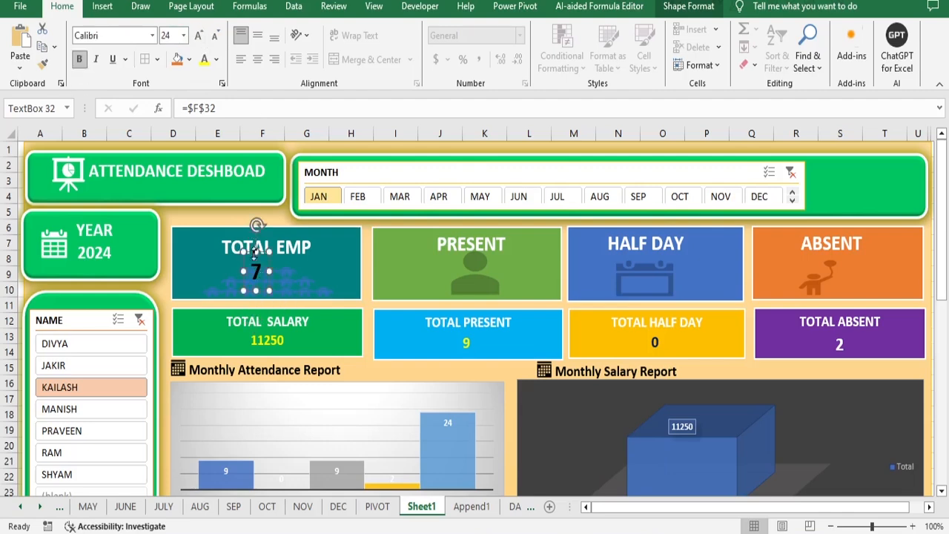
click(213, 59)
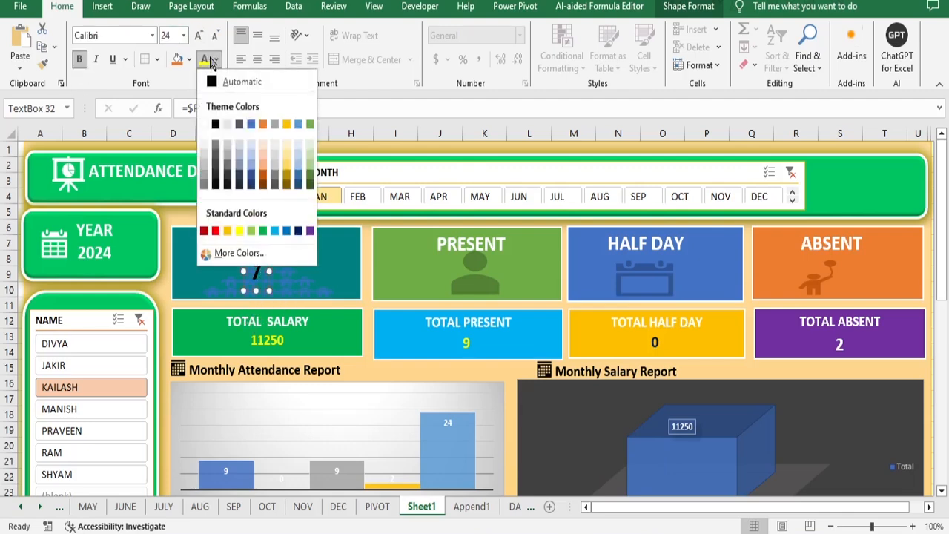
click(238, 230)
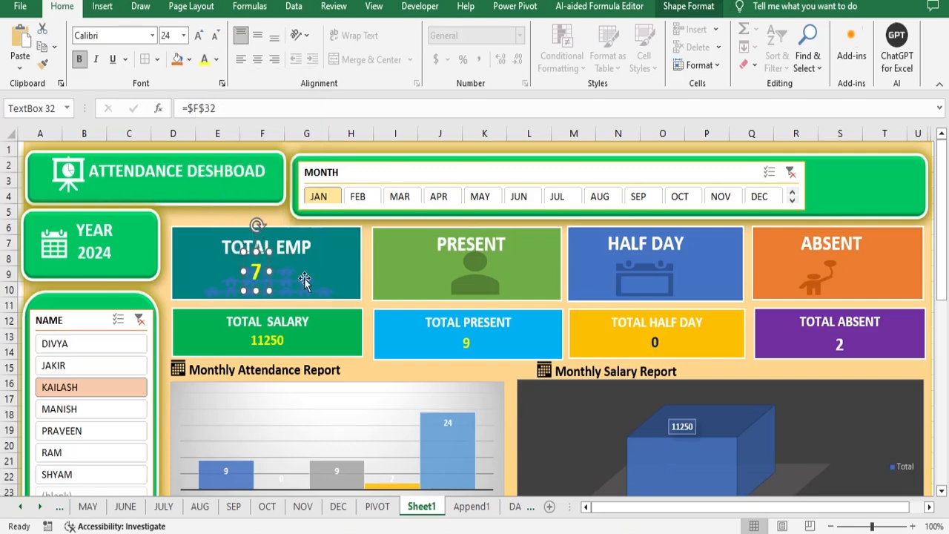
click(304, 278)
click(438, 289)
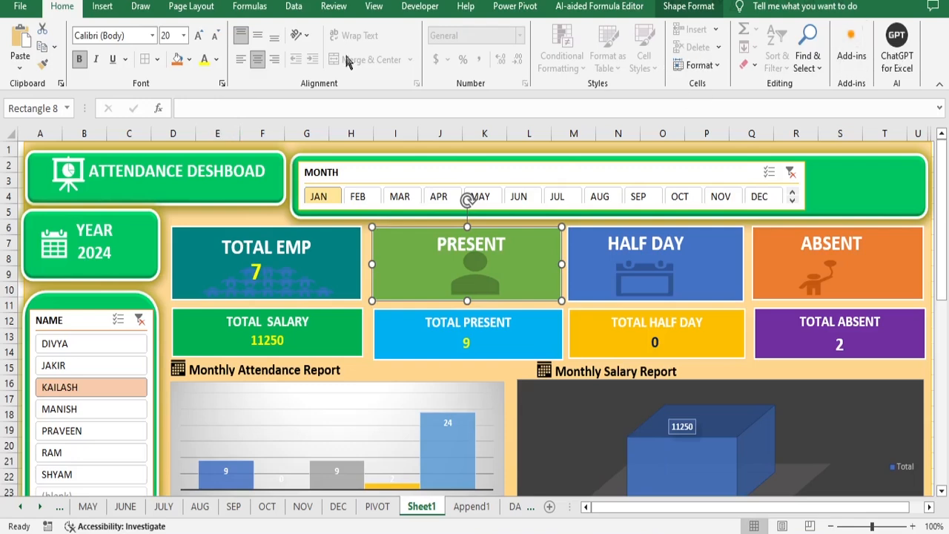
click(102, 7)
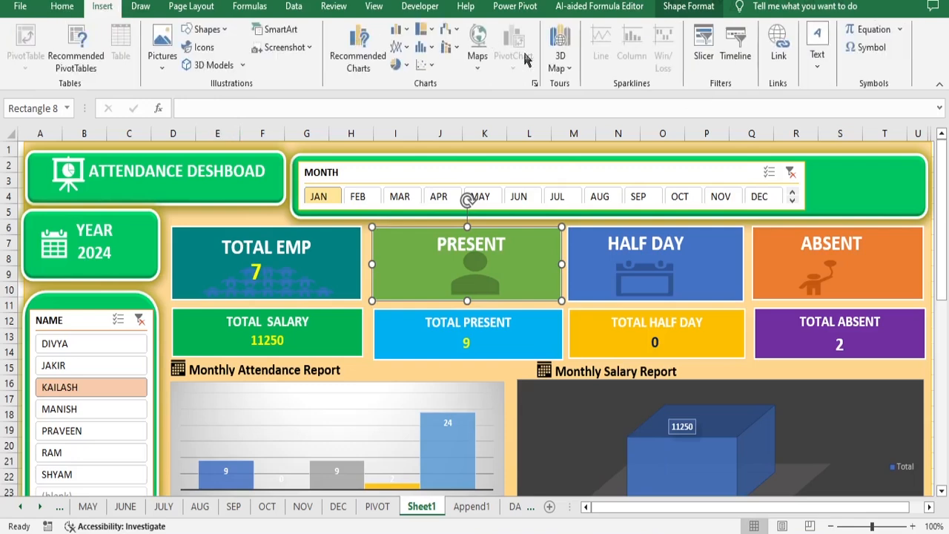
click(818, 51)
click(460, 280)
click(818, 51)
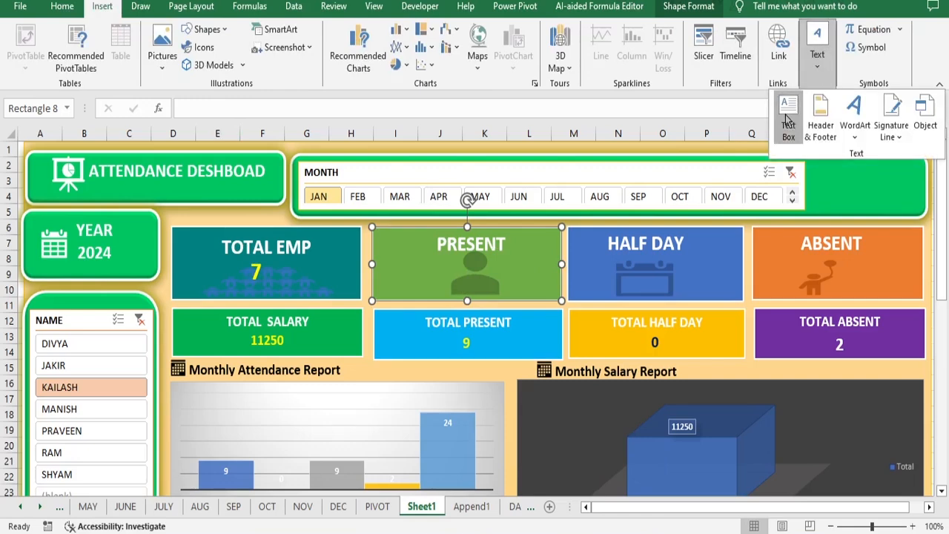
click(787, 109)
click(452, 277)
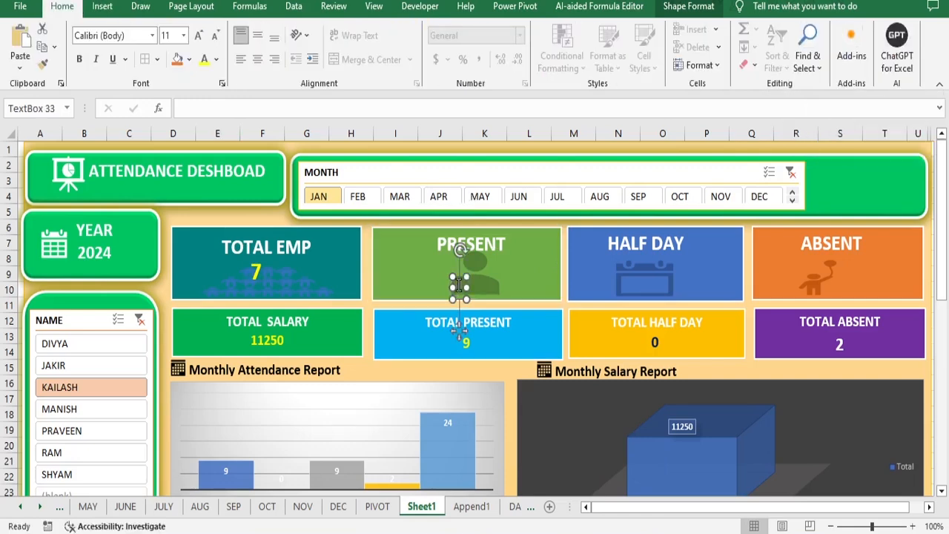
click(672, 276)
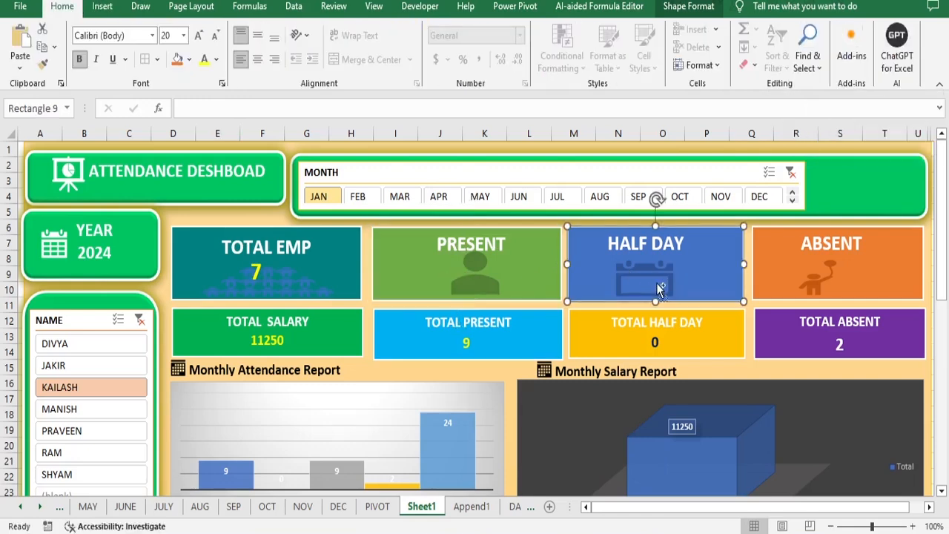
click(660, 288)
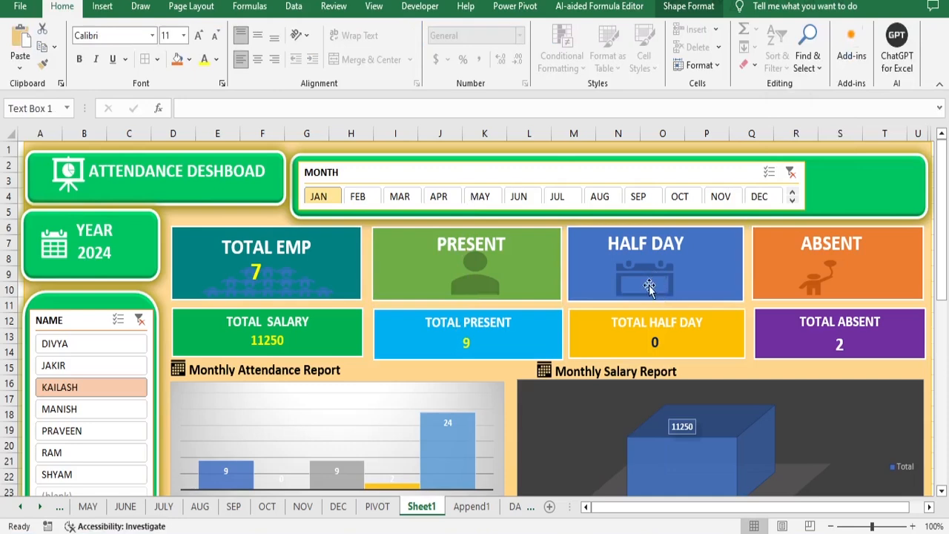
Step: Try pasting a copy of the PRESENT card's person icon onto the ABSENT card, and undo the paste
click(491, 275)
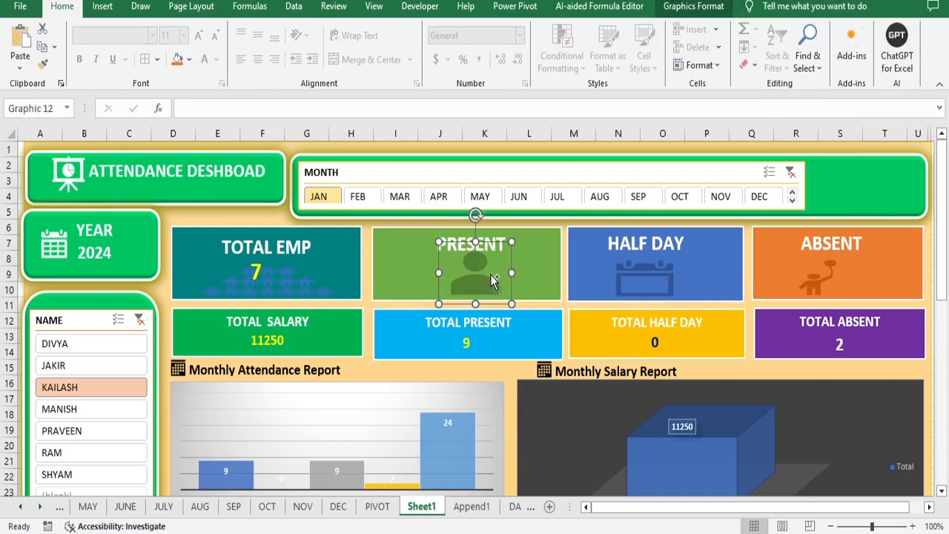
click(640, 273)
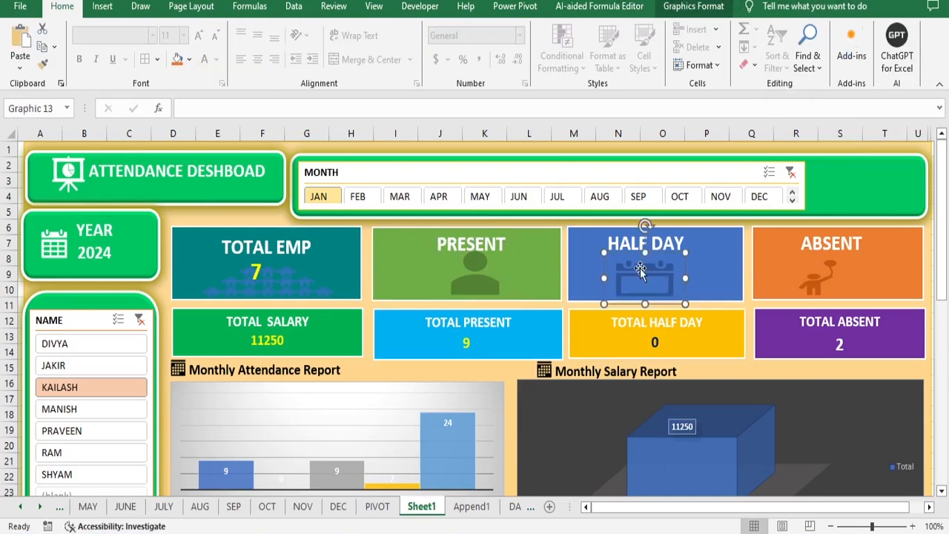
click(795, 276)
key(ctrl+v)
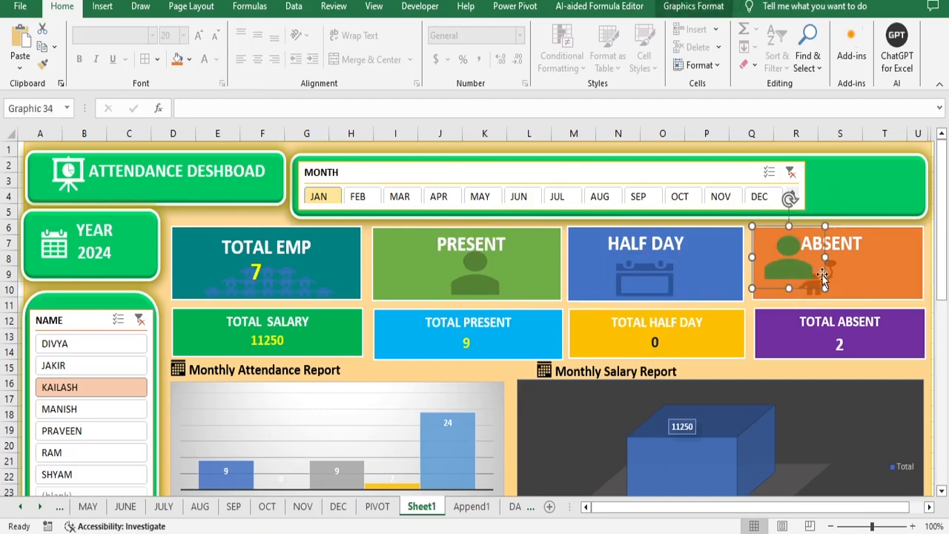
mouse_move(804, 260)
mouse_down()
mouse_move(811, 265)
mouse_move(806, 259)
mouse_up()
key(ctrl+z)
key(ctrl+z)
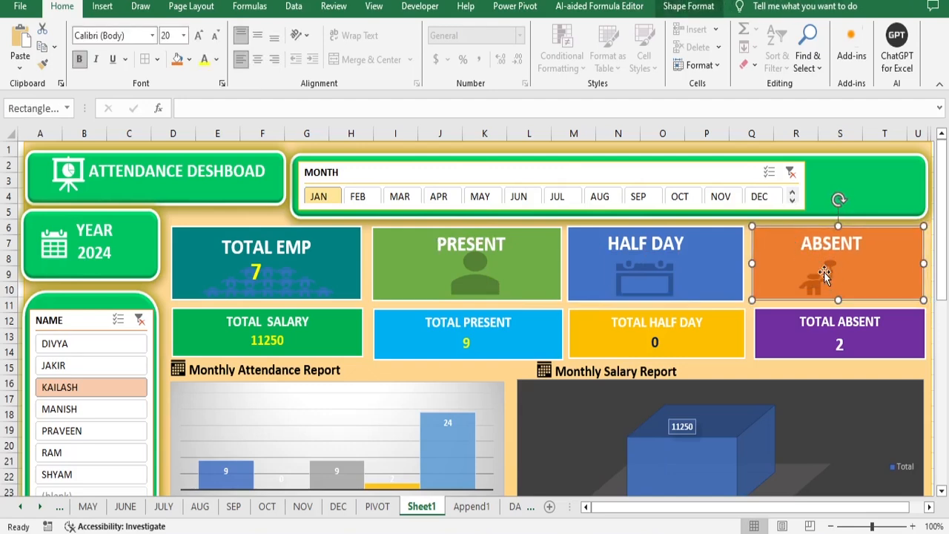
click(646, 274)
click(483, 282)
click(535, 283)
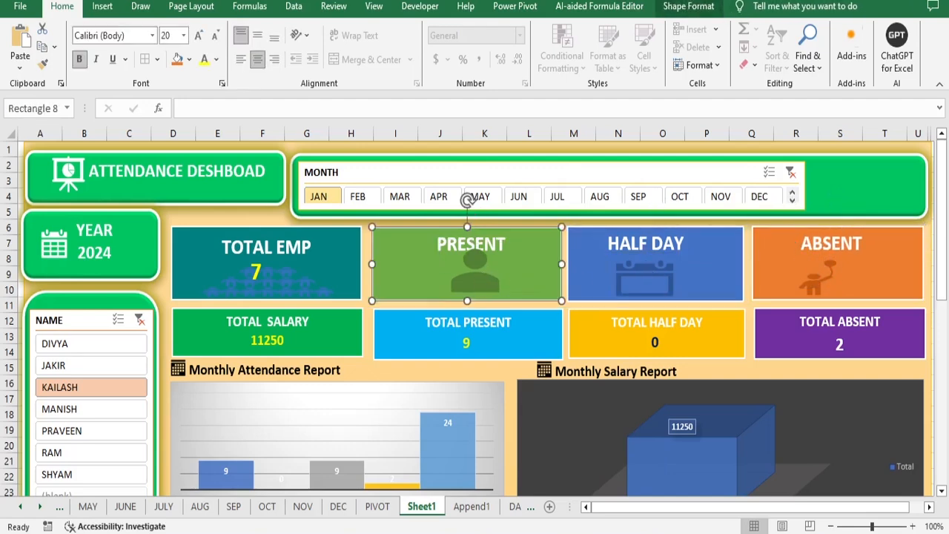
click(315, 278)
Step: Insert a text box inside the PRESENT card, beside the person icon
click(390, 284)
click(98, 9)
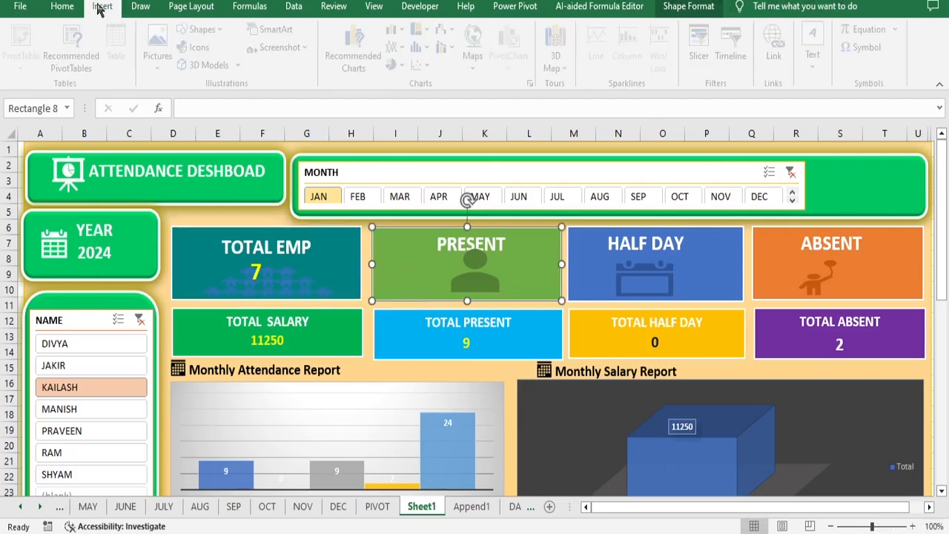
click(817, 52)
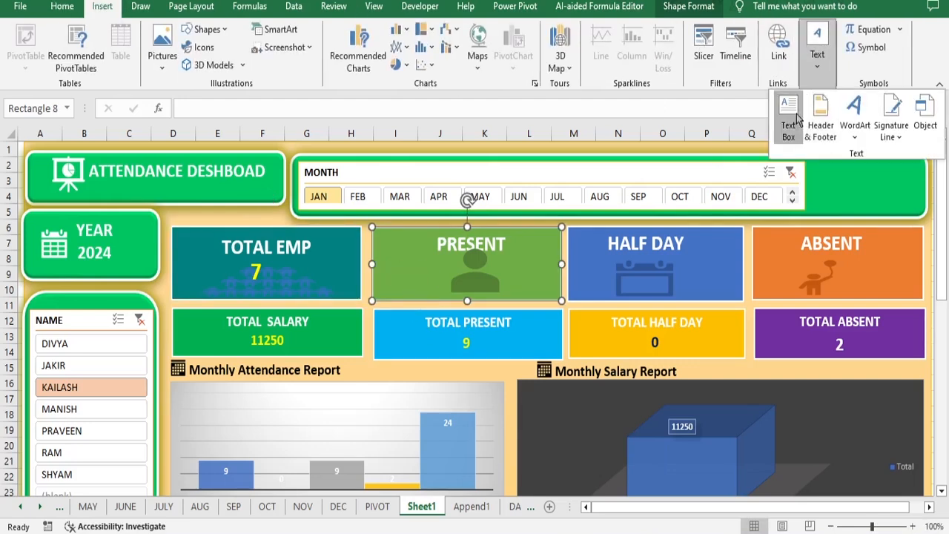
click(788, 117)
click(416, 263)
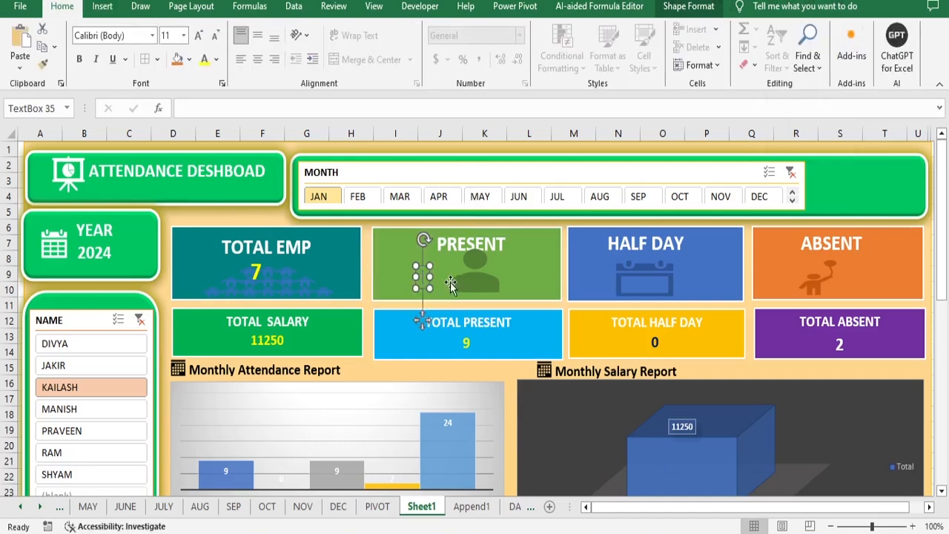
Step: Link the text box on the PRESENT card to the PRESENT value in cell F33
text(=)
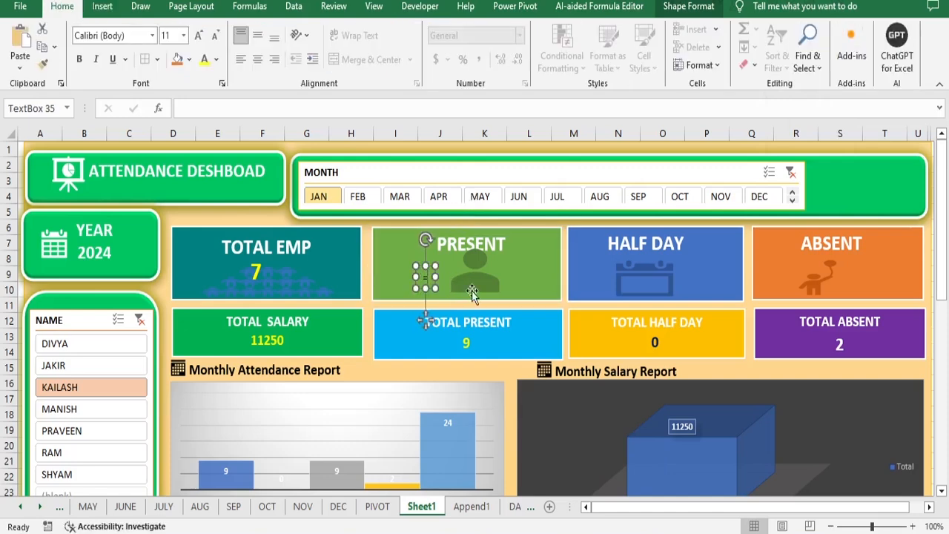
click(198, 105)
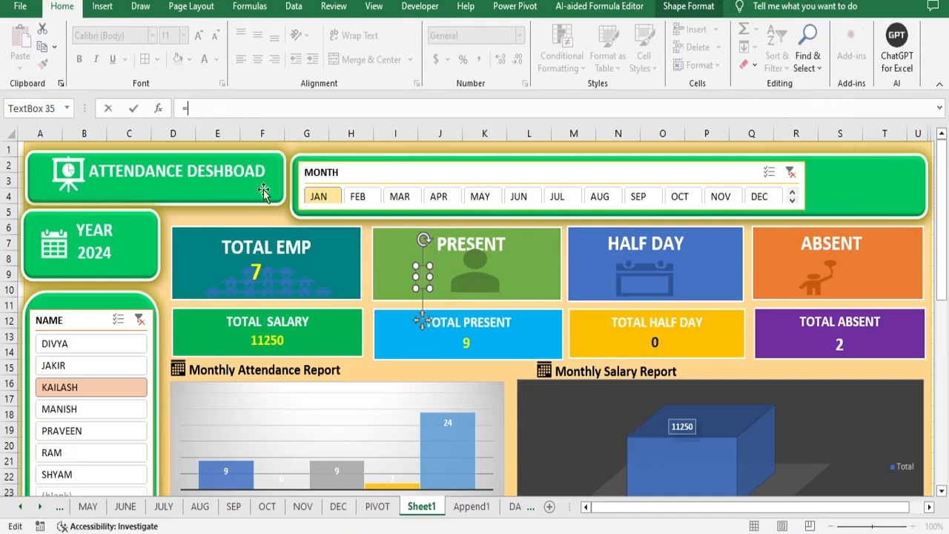
scroll(337, 434, down, 7)
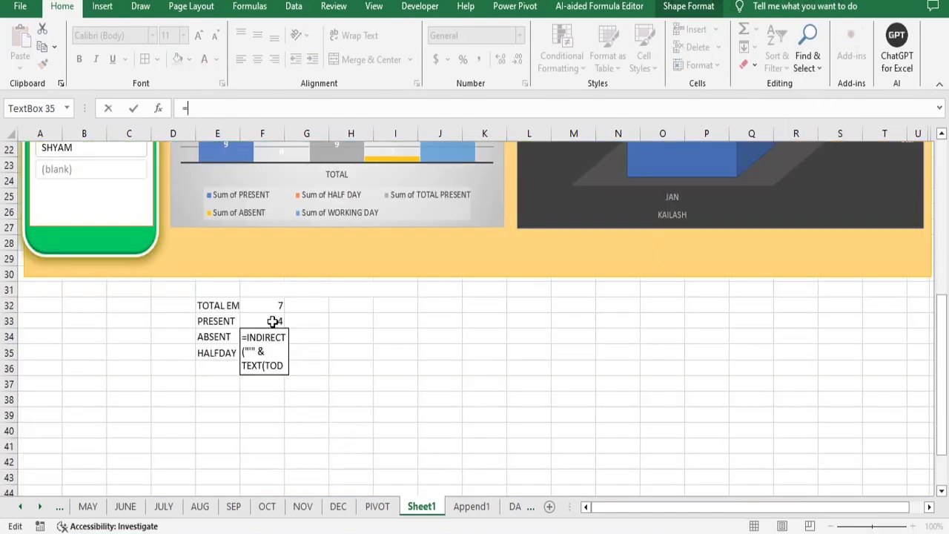
click(272, 322)
key(Return)
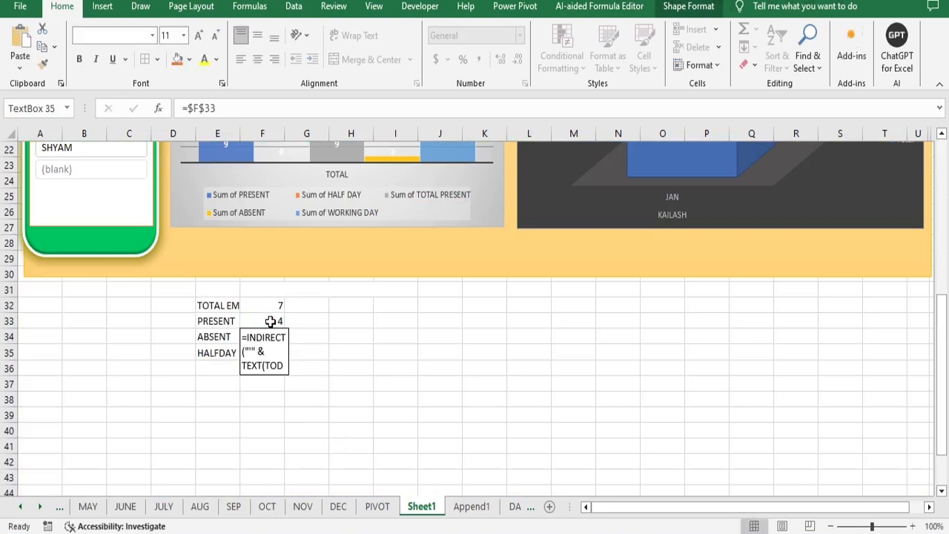
Step: Delete the text box containing the INDIRECT formula text that covers the ABSENT and HALFDAY values below the dashboard
click(356, 382)
click(269, 369)
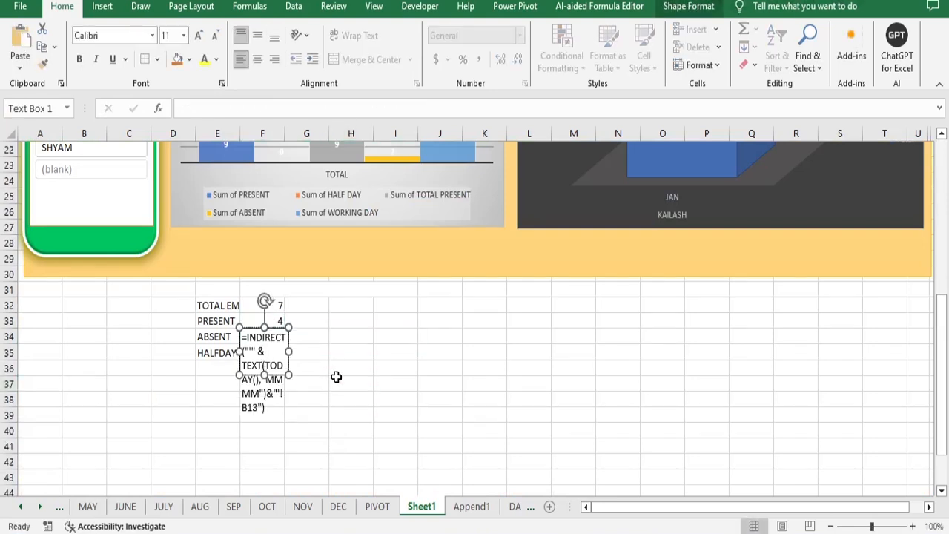
click(225, 333)
click(261, 338)
drag(288, 352, 416, 341)
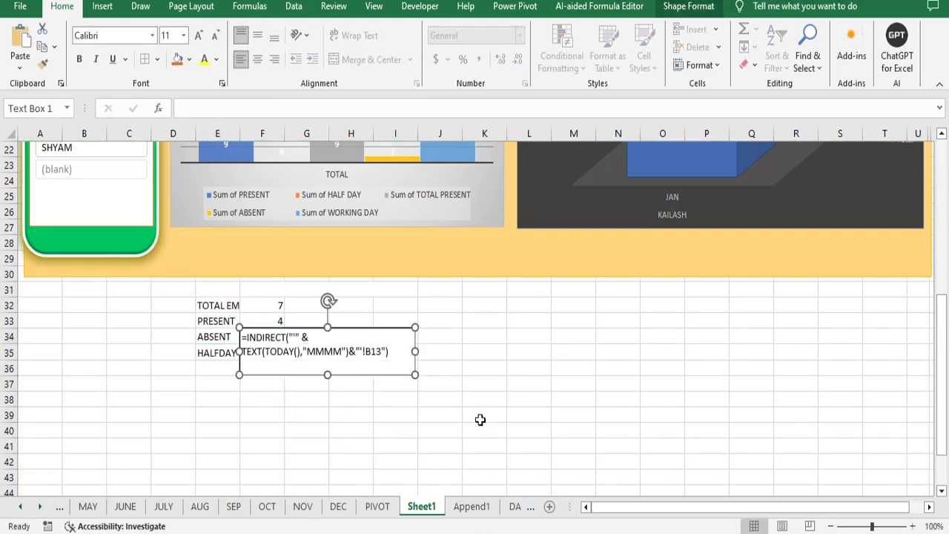
key(Delete)
Step: Copy the TOTAL EMP number's formatting to the PRESENT card's linked number and move that number beneath the PRESENT heading
scroll(566, 471, up, 7)
click(436, 275)
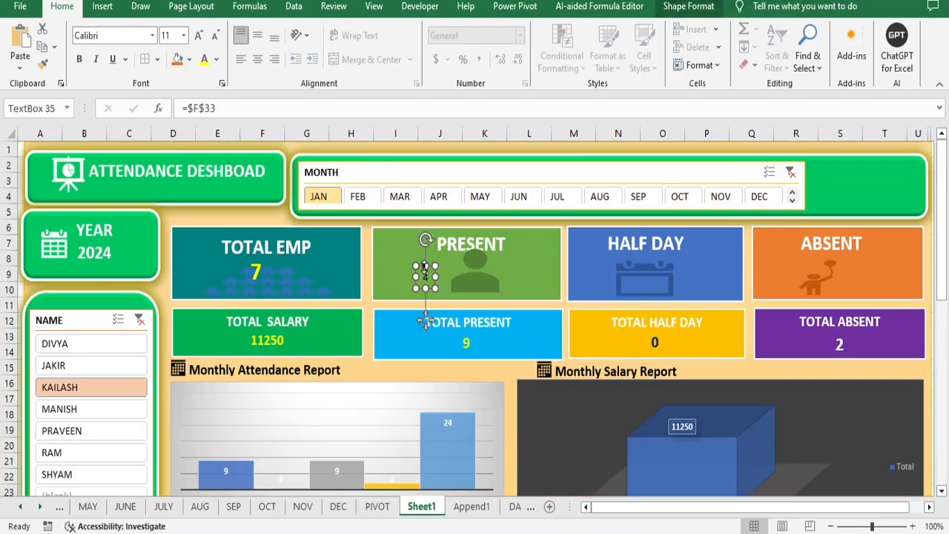
click(256, 273)
click(42, 66)
click(427, 276)
drag(434, 280, 470, 273)
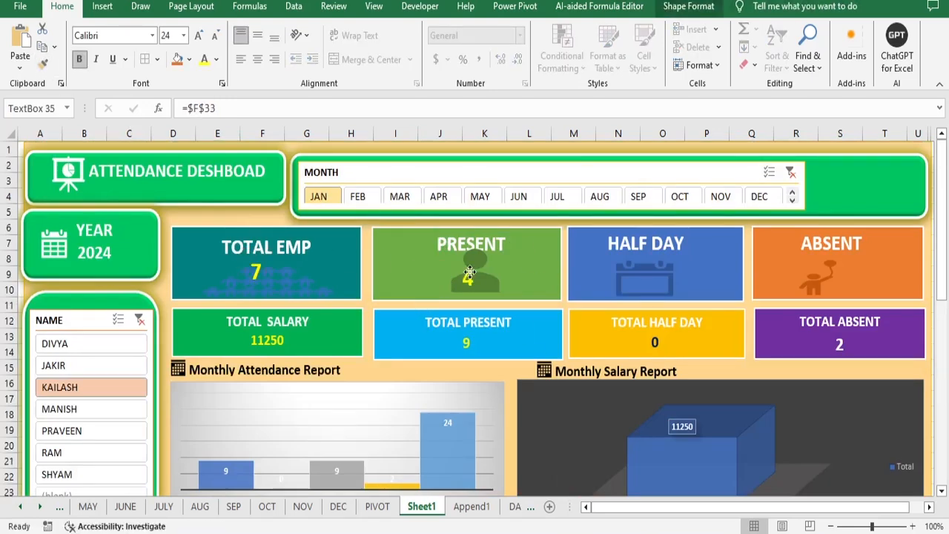
Step: Insert a small text box inside the HALF DAY card, over the calendar icon
click(641, 282)
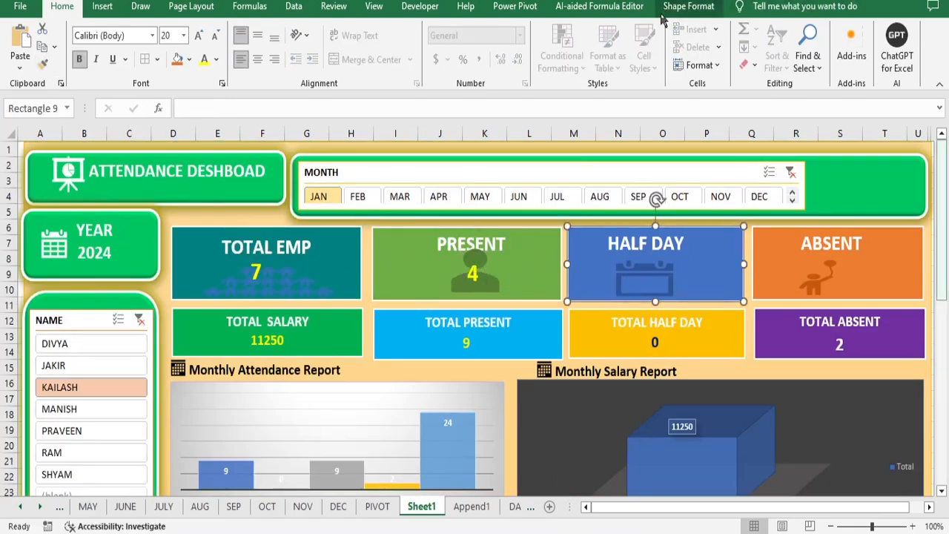
click(103, 8)
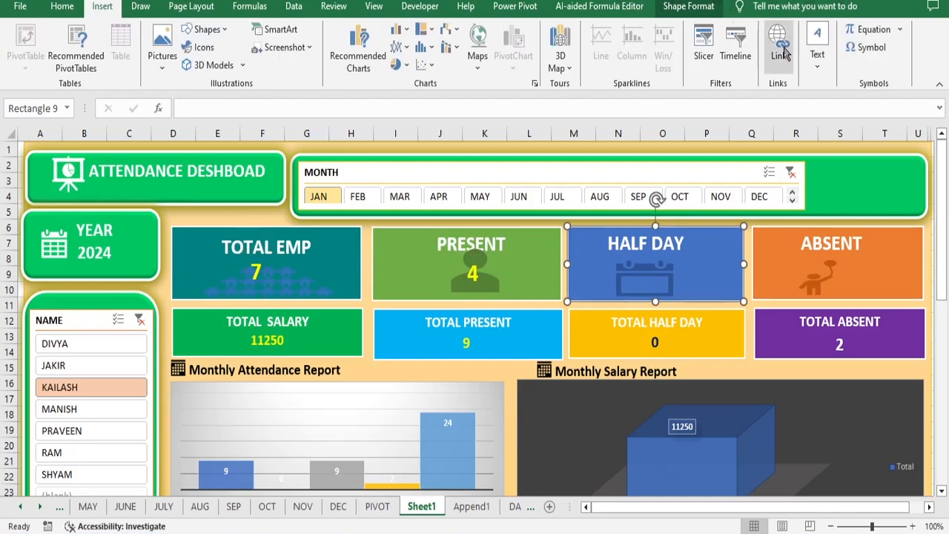
click(817, 54)
click(788, 111)
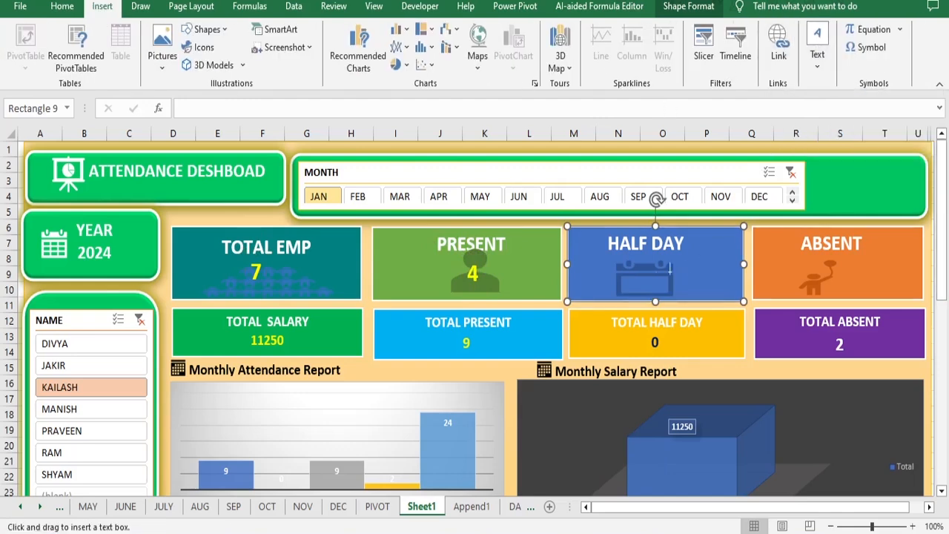
click(650, 271)
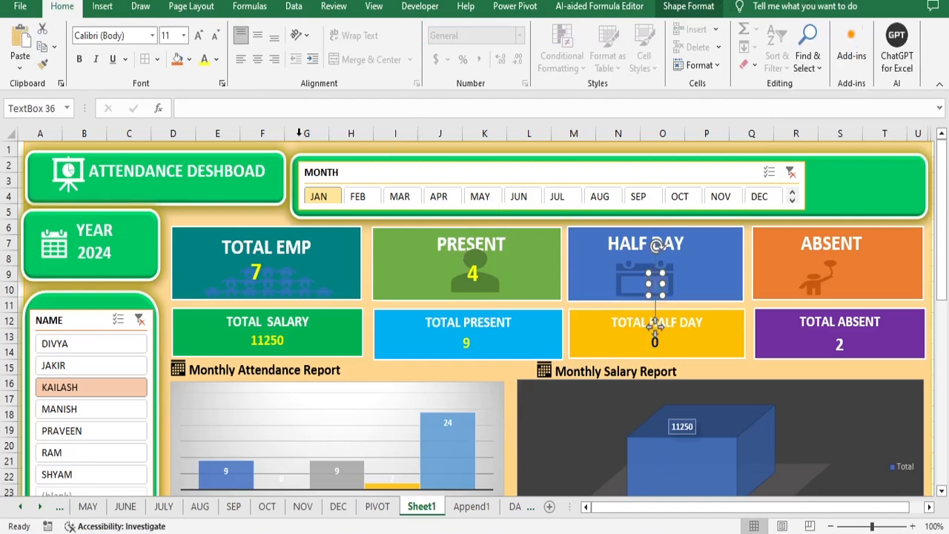
Step: Link the text box on the HALF DAY card to the HALFDAY value in cell F35
click(228, 108)
text(=)
scroll(383, 453, down, 6)
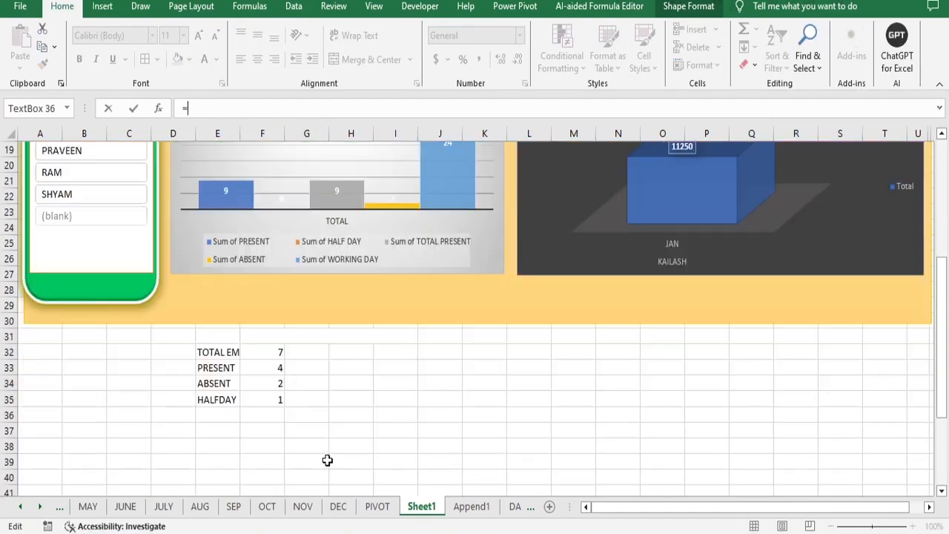
scroll(625, 344, up, 4)
scroll(519, 388, down, 5)
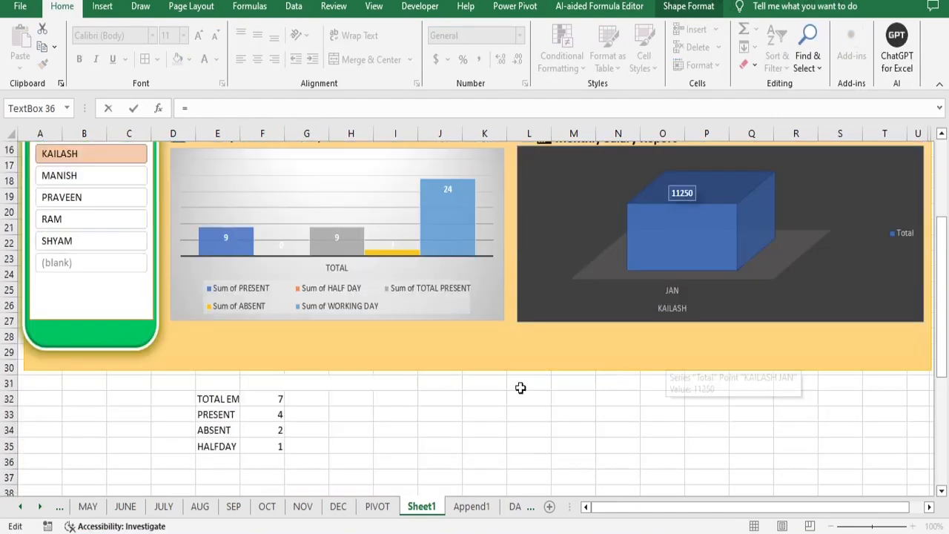
click(276, 355)
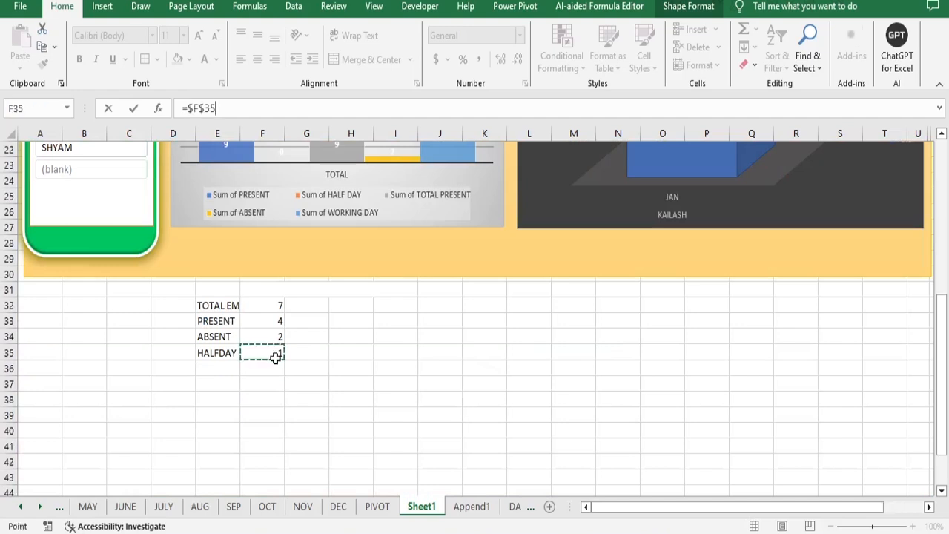
key(Return)
Step: Copy the PRESENT number's formatting to the HALF DAY card's linked number and move that number beneath the HALF DAY heading
scroll(632, 424, up, 7)
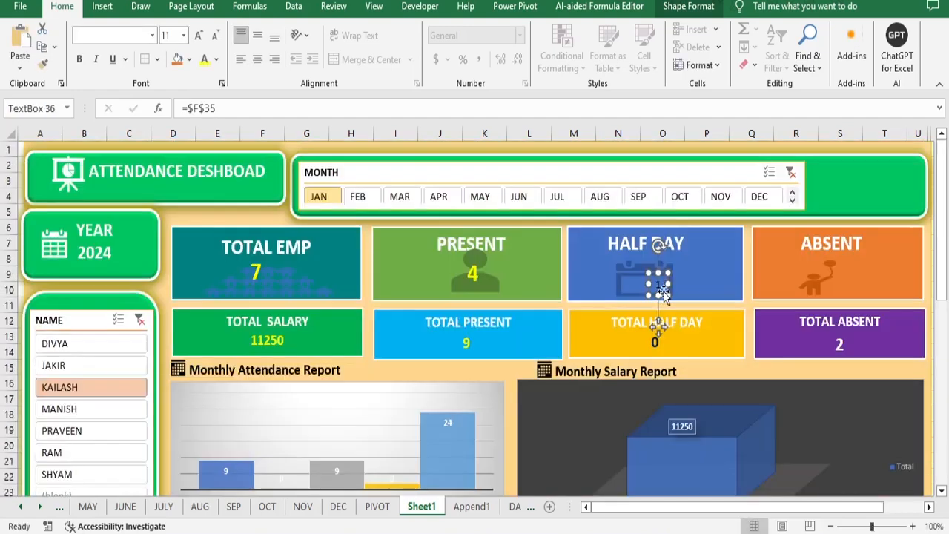
click(472, 273)
click(42, 67)
click(658, 284)
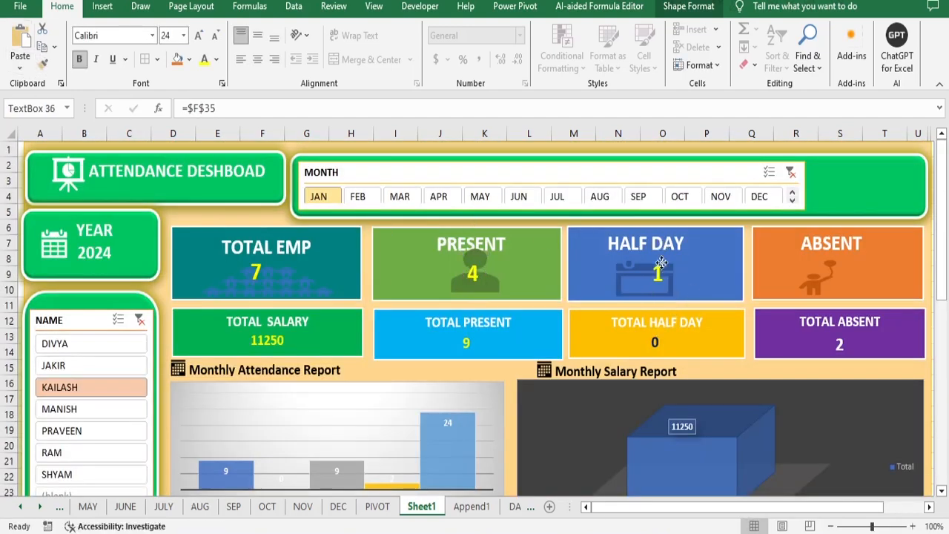
click(786, 278)
click(102, 6)
click(818, 53)
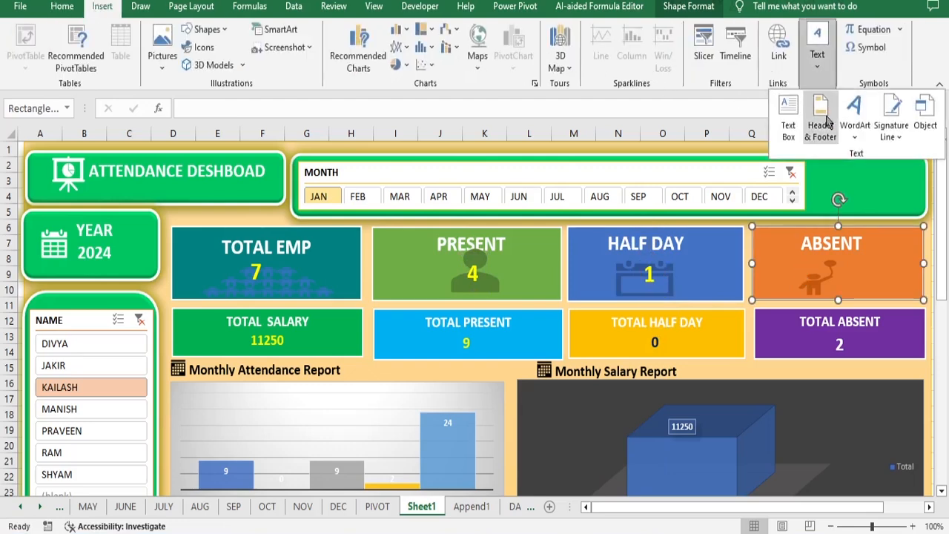
click(787, 119)
click(816, 61)
click(787, 118)
drag(442, 281, 509, 354)
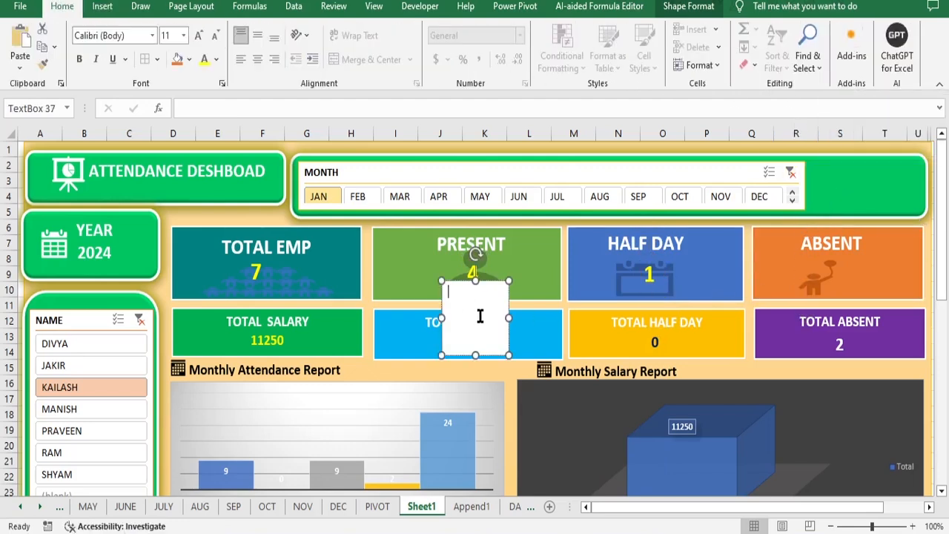
Step: Shift the ABSENT card's icon slightly to the right and insert a small text box at its lower part
click(826, 281)
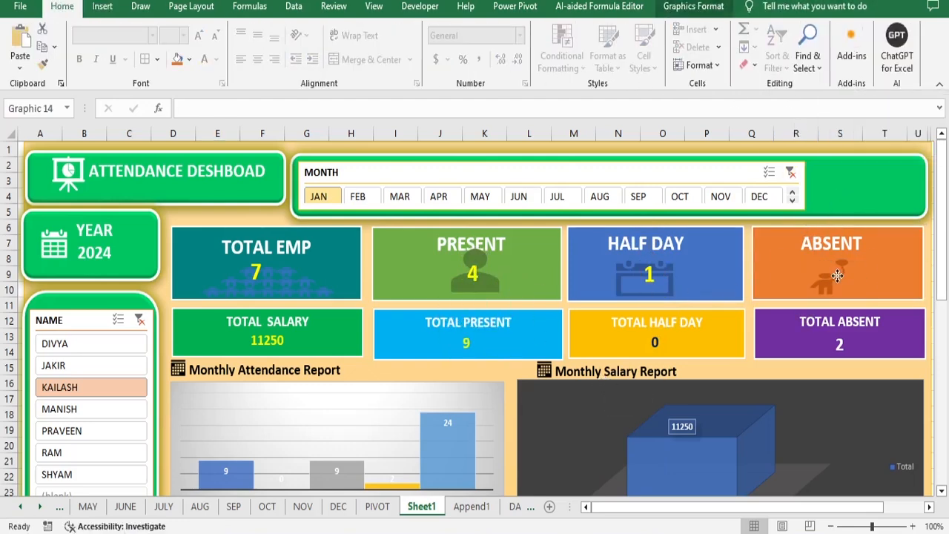
click(104, 6)
click(816, 57)
click(794, 119)
drag(821, 292, 826, 338)
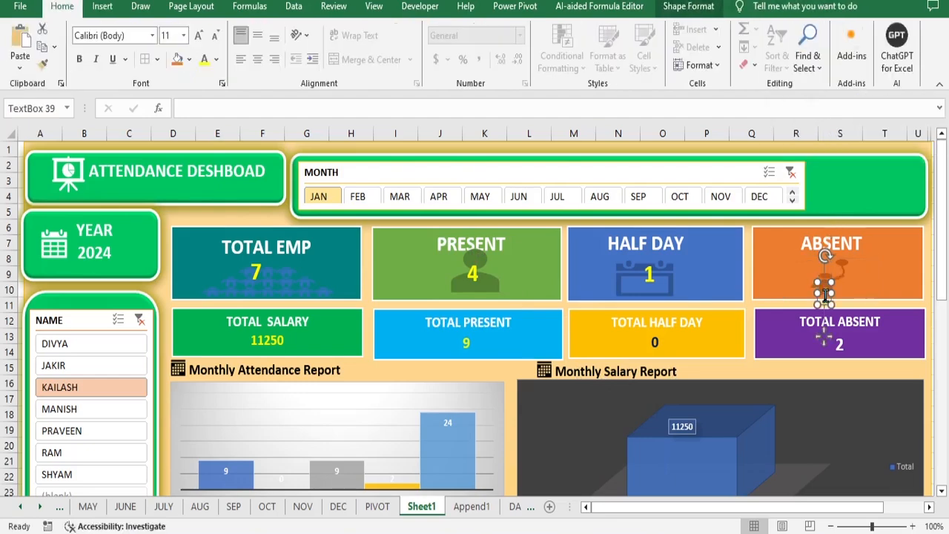
Step: Link the text box on the ABSENT card to the ABSENT value in cell F34
scroll(319, 281, down, 4)
scroll(316, 281, up, 4)
click(201, 108)
text(=)
scroll(326, 282, down, 5)
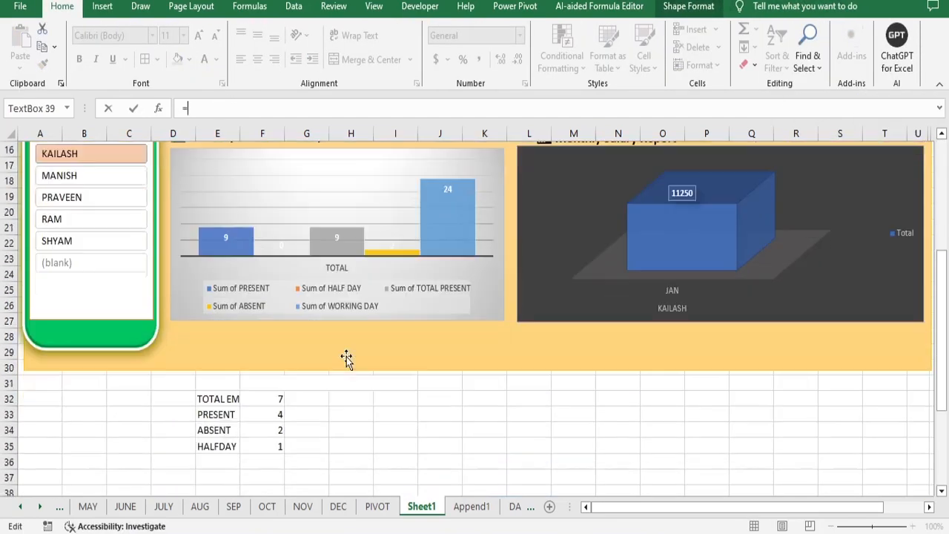
scroll(348, 360, up, 4)
scroll(356, 360, down, 5)
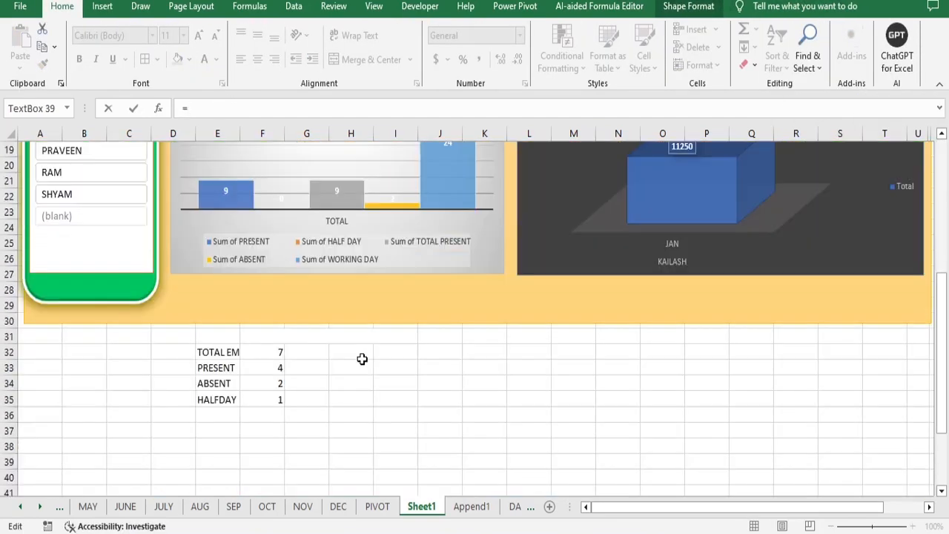
click(270, 383)
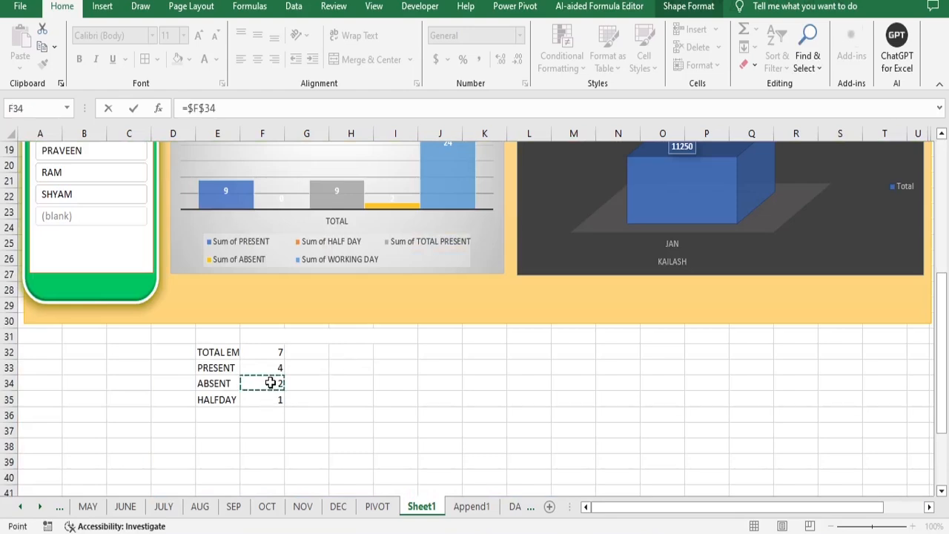
key(Return)
Step: Copy the HALF DAY number's formatting to the ABSENT card's linked number and move that number beneath the ABSENT heading
scroll(282, 374, up, 6)
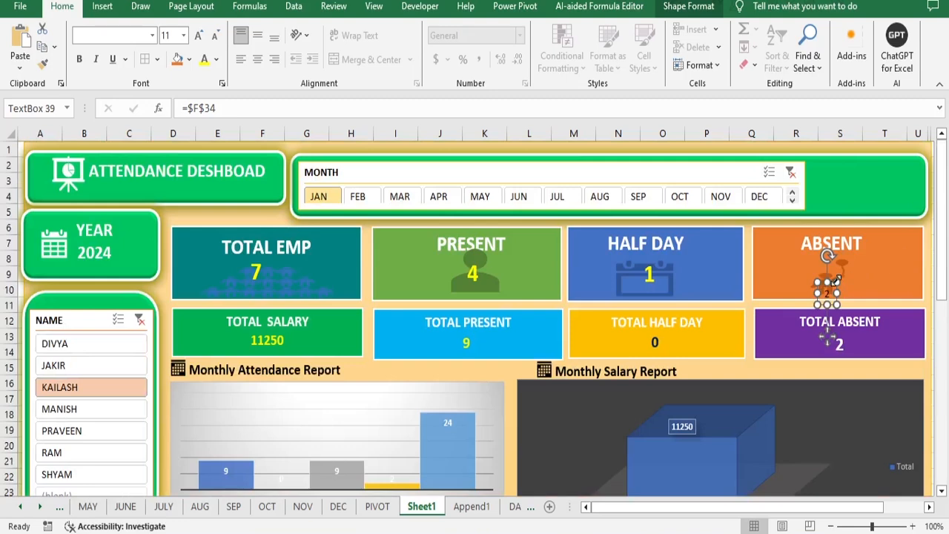
click(651, 276)
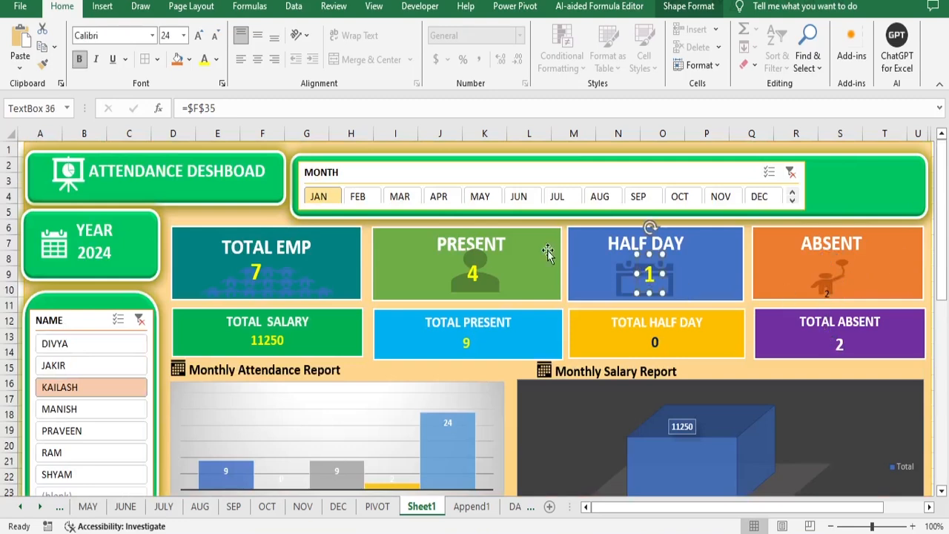
click(43, 65)
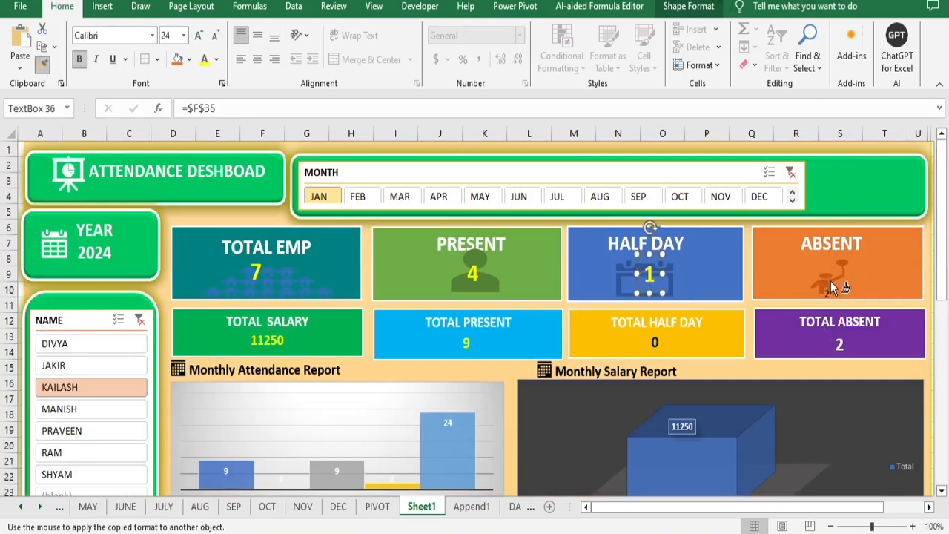
click(829, 287)
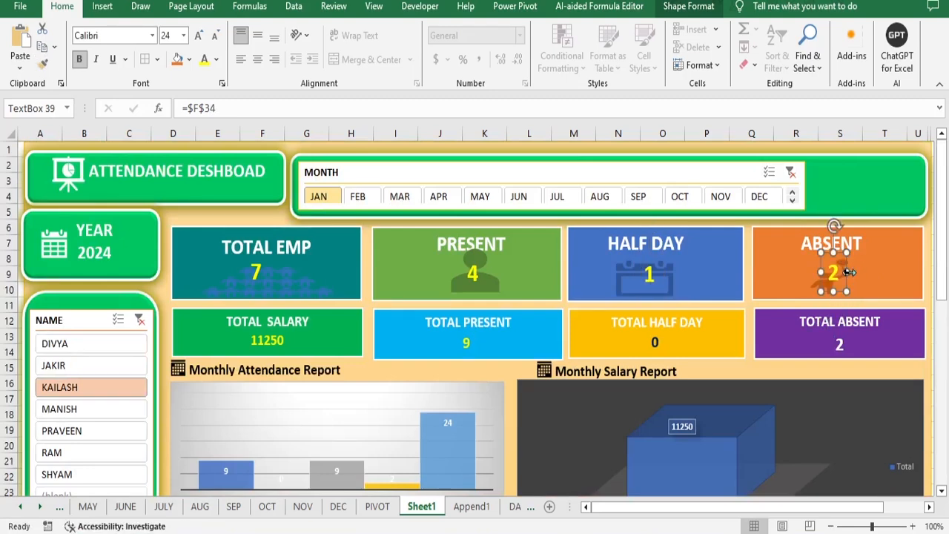
Step: Stretch the linked number boxes on the ABSENT and HALF DAY cards to the full card width and centre their numbers
drag(839, 272, 753, 272)
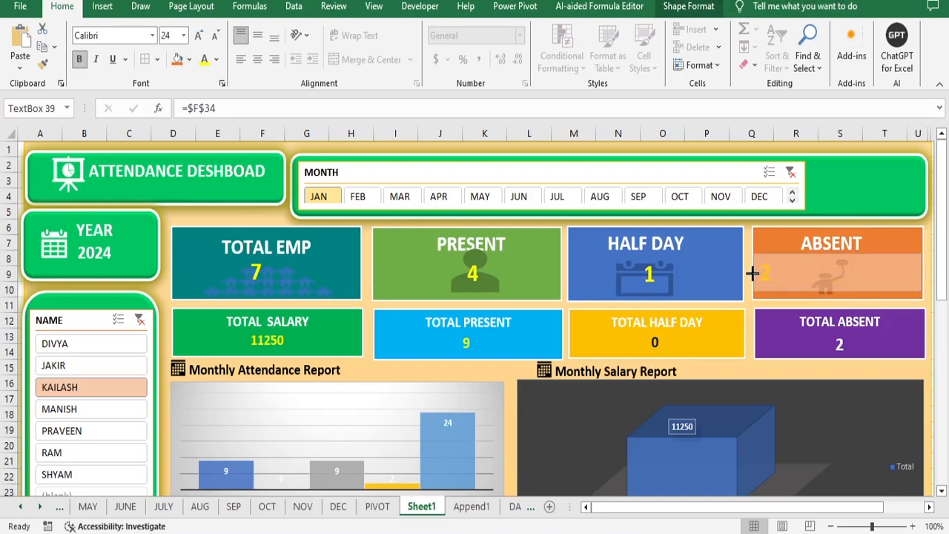
click(258, 59)
click(639, 275)
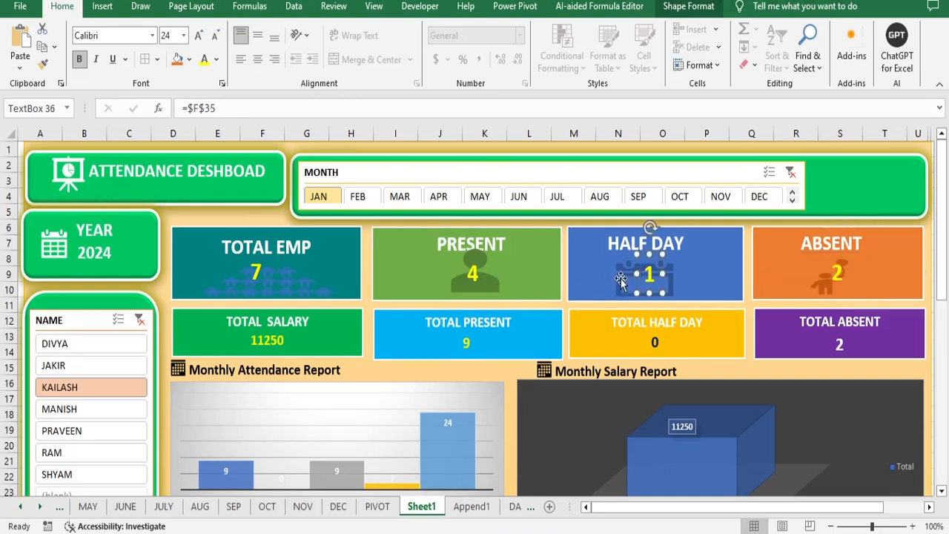
drag(613, 275, 569, 275)
drag(664, 272, 741, 271)
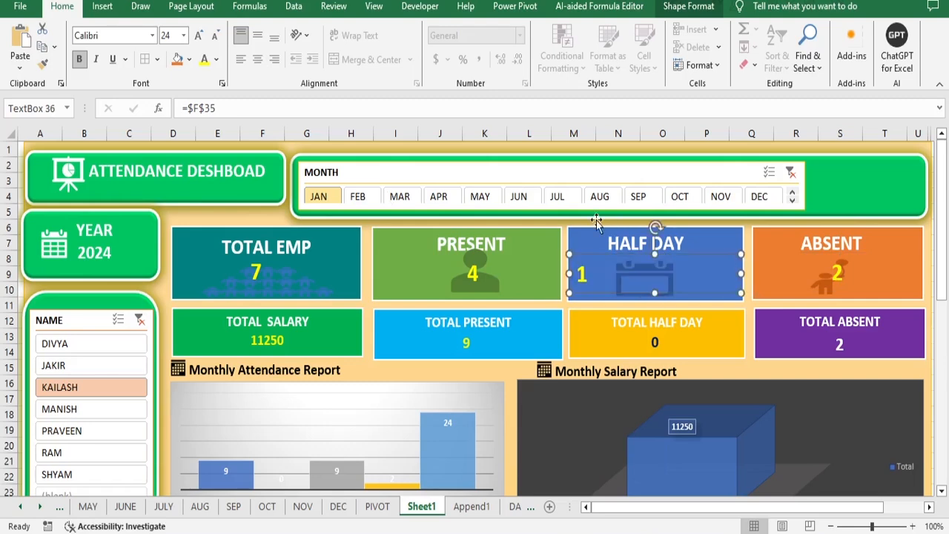
click(258, 59)
Step: Stretch the PRESENT card's linked number box across the full card width and centre its number
click(454, 280)
click(453, 281)
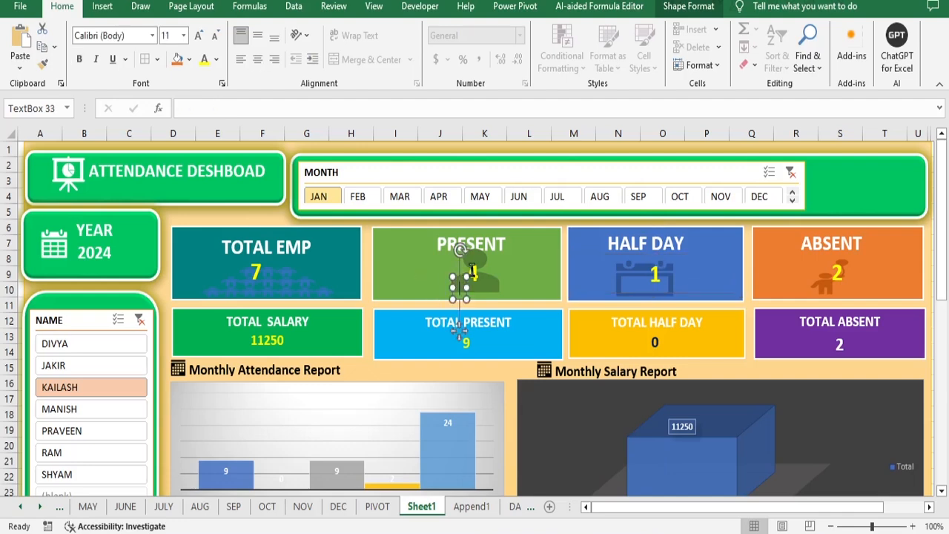
click(564, 284)
click(474, 274)
drag(458, 276, 374, 275)
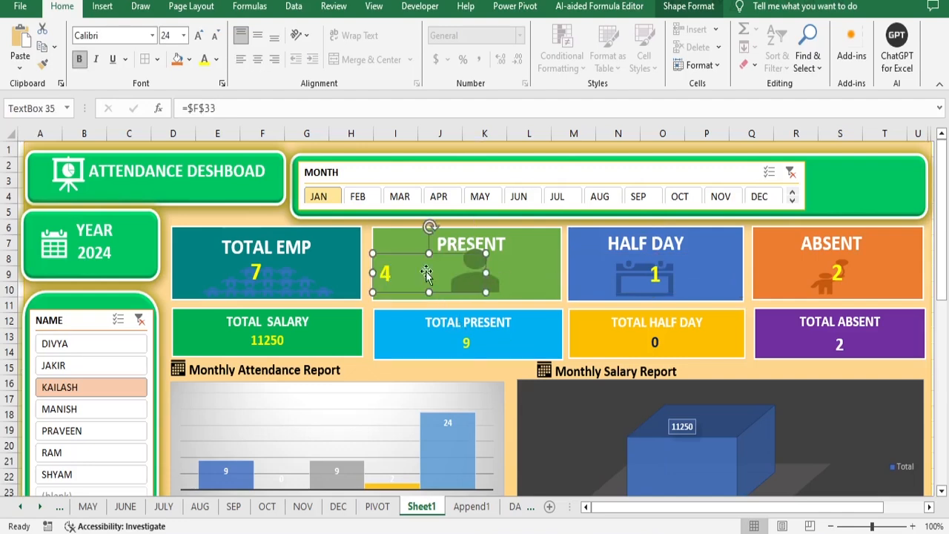
drag(489, 273, 560, 273)
click(257, 59)
Step: Stretch the TOTAL EMP number box across its card, centre its number and nudge it down slightly
click(256, 273)
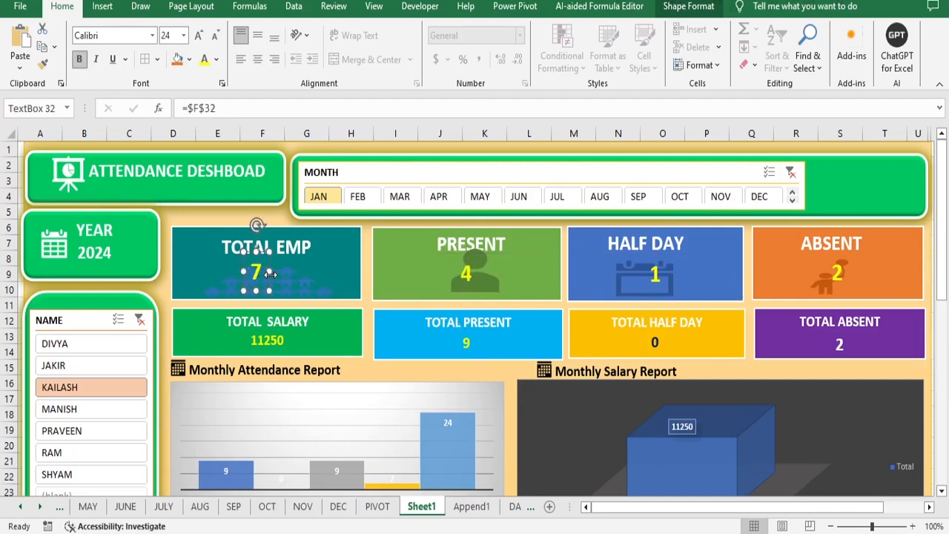
drag(265, 273, 170, 274)
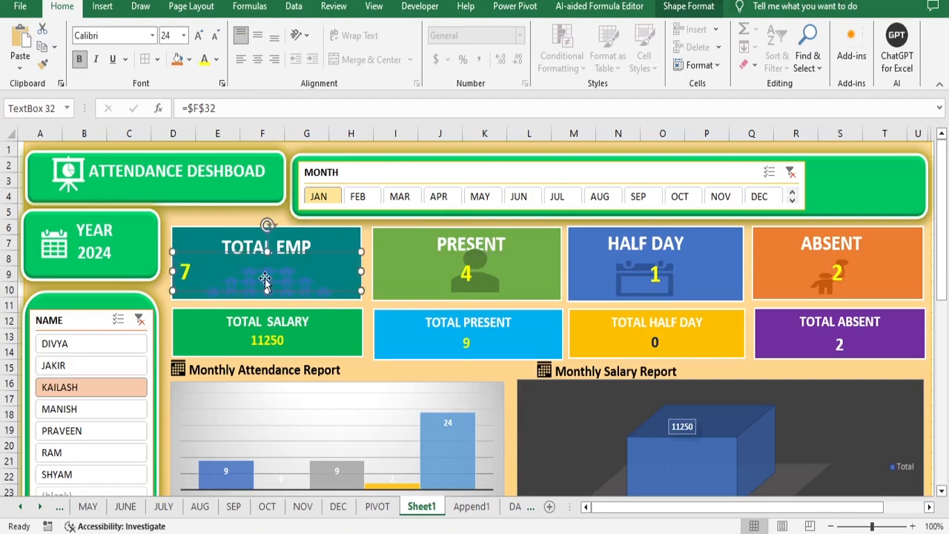
drag(265, 276, 265, 269)
key(Down)
key(Down)
key(Down)
key(Down)
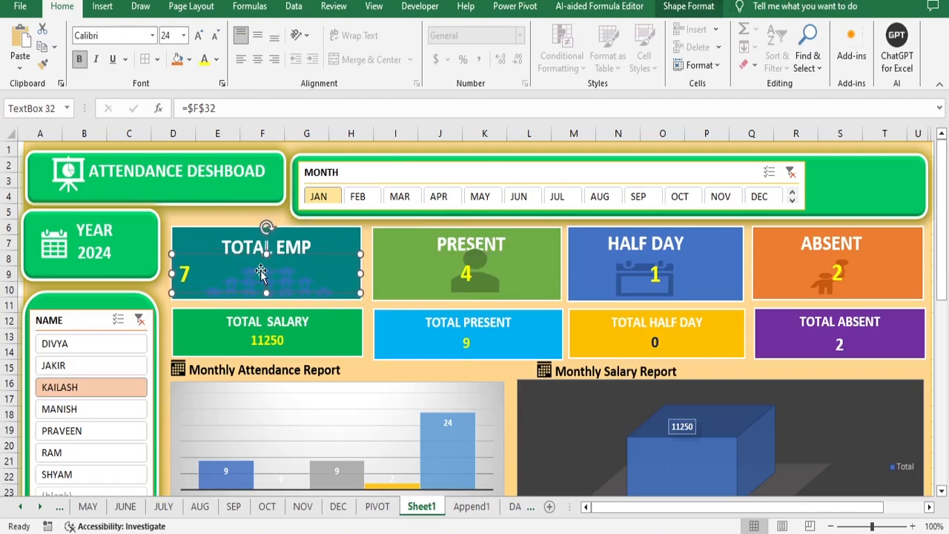
click(257, 59)
Step: Nudge the PRESENT, HALF DAY and ABSENT numbers down to line up with the TOTAL EMP number
click(516, 280)
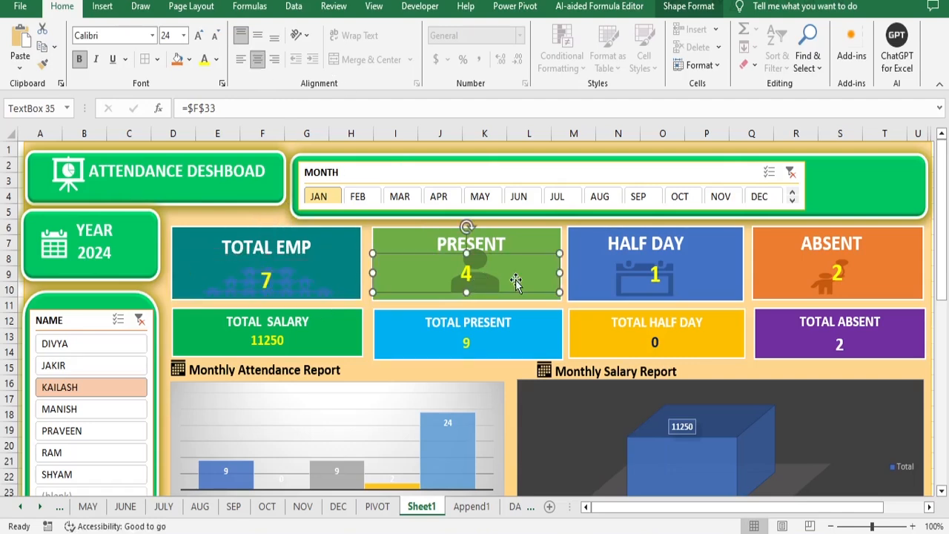
click(515, 280)
key(Down)
key(Down)
click(664, 277)
key(Down)
key(Down)
key(Down)
key(Down)
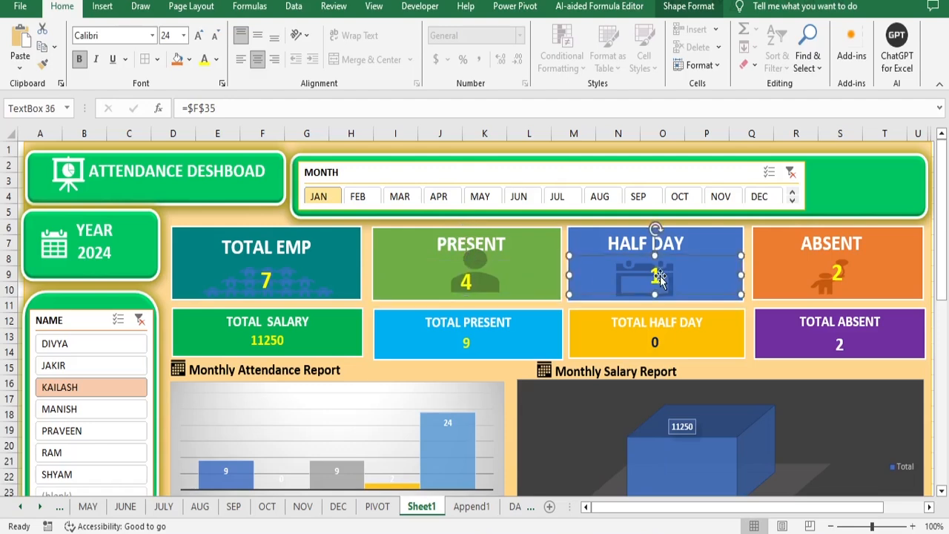
click(835, 275)
key(Down)
key(Down)
key(Down)
key(Down)
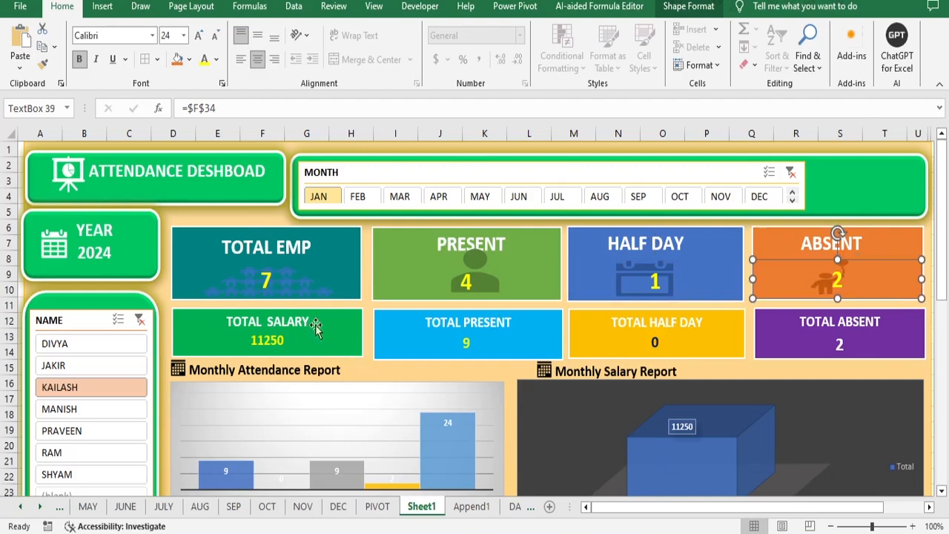
Step: Move the person icon on the PRESENT card slightly left so it sits centred behind the number
click(471, 279)
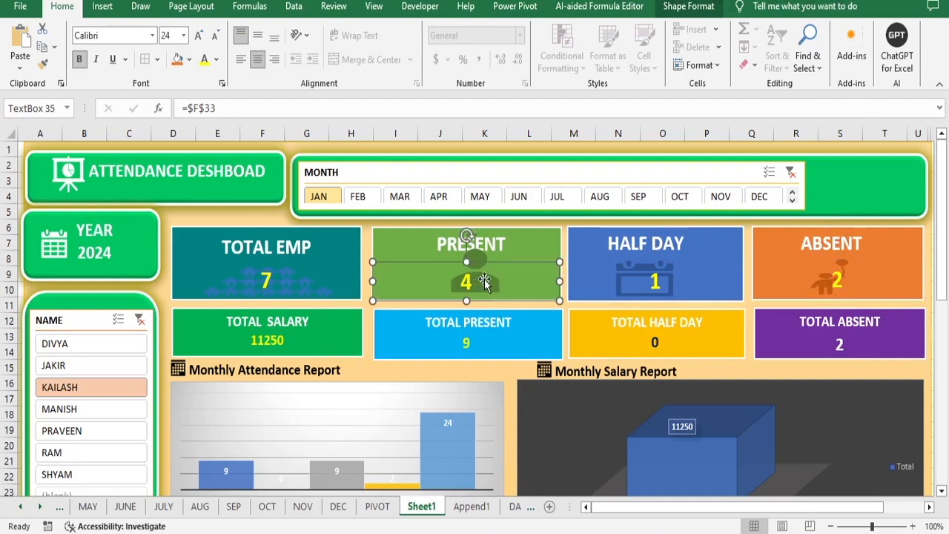
click(484, 280)
click(887, 264)
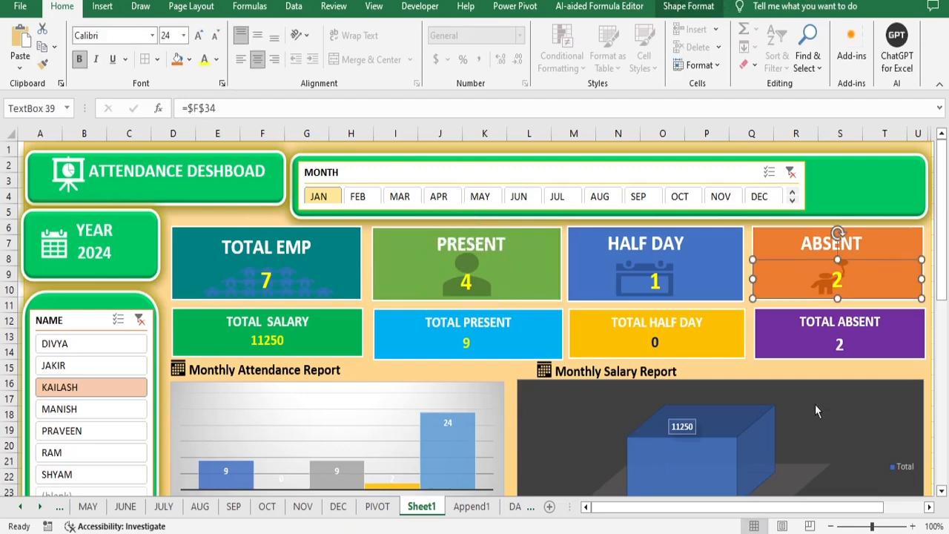
Step: Clear the NAME slicer filter and try to clear the MONTH slicer filter
drag(944, 235, 946, 177)
click(140, 319)
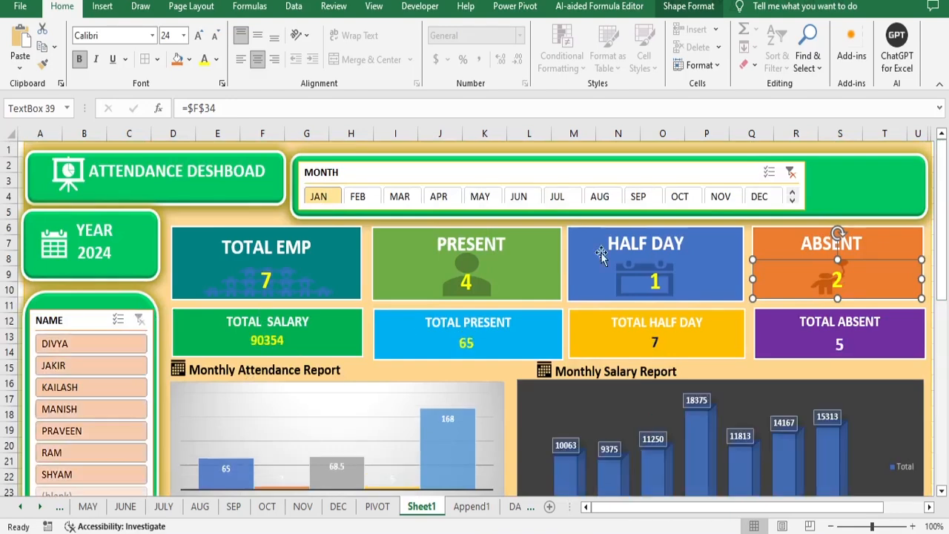
click(792, 172)
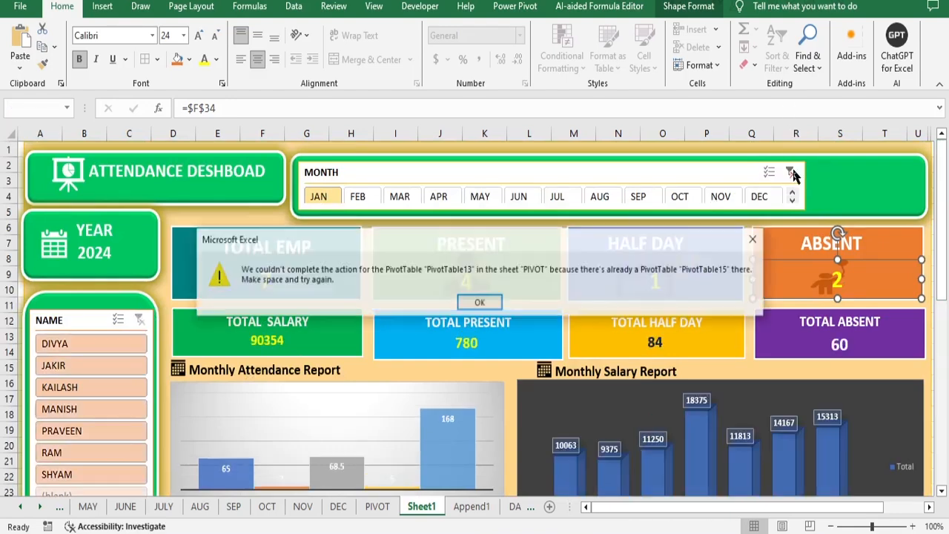
Step: Dismiss the warning and mark all seven employees as present (P) for day 02 on the MAY sheet
click(481, 303)
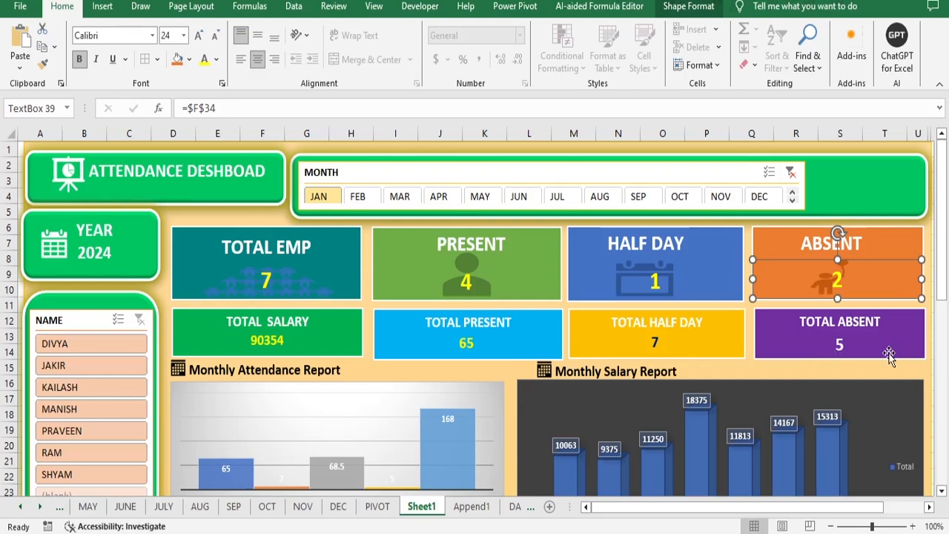
scroll(214, 456, down, 2)
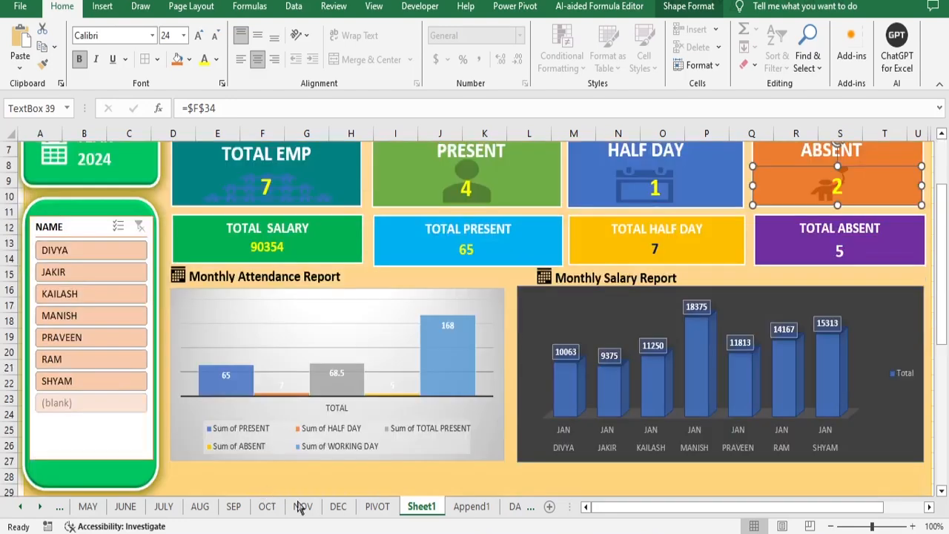
click(88, 508)
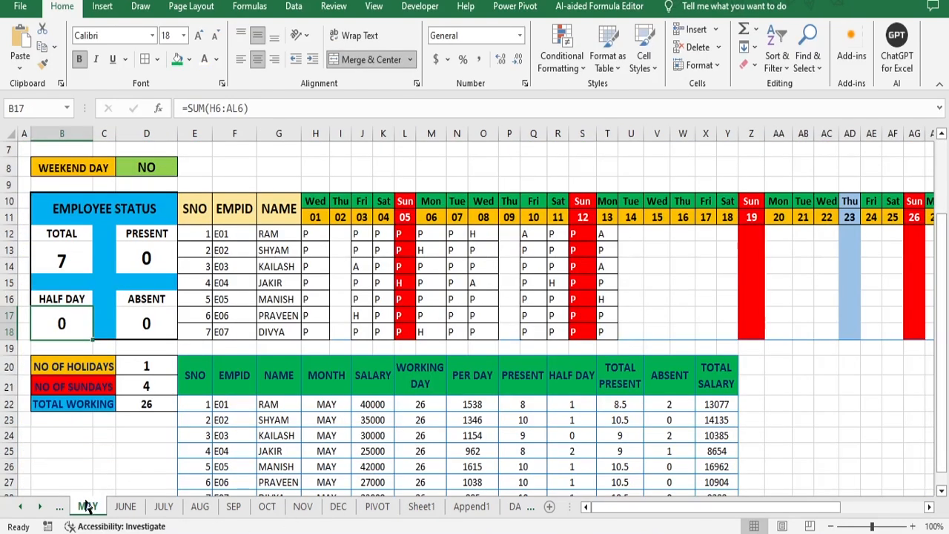
click(340, 233)
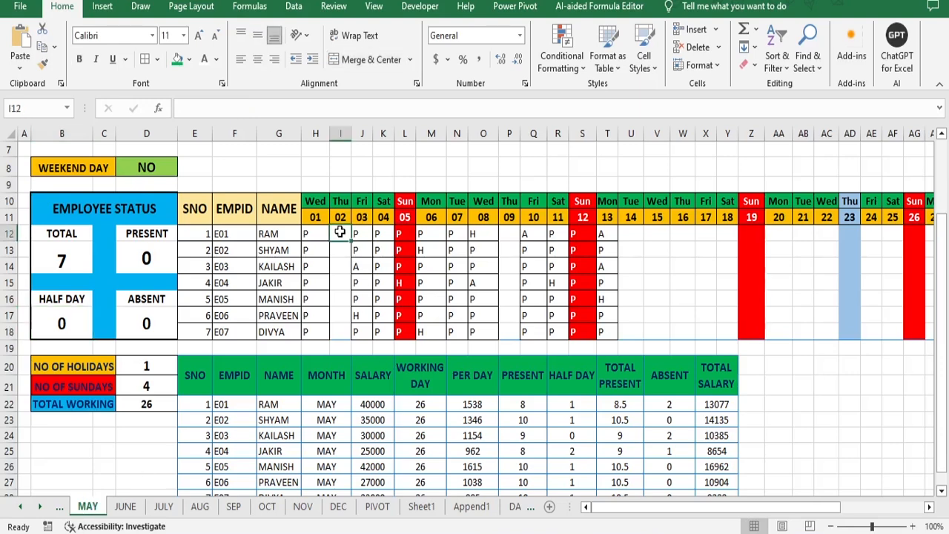
text(P)
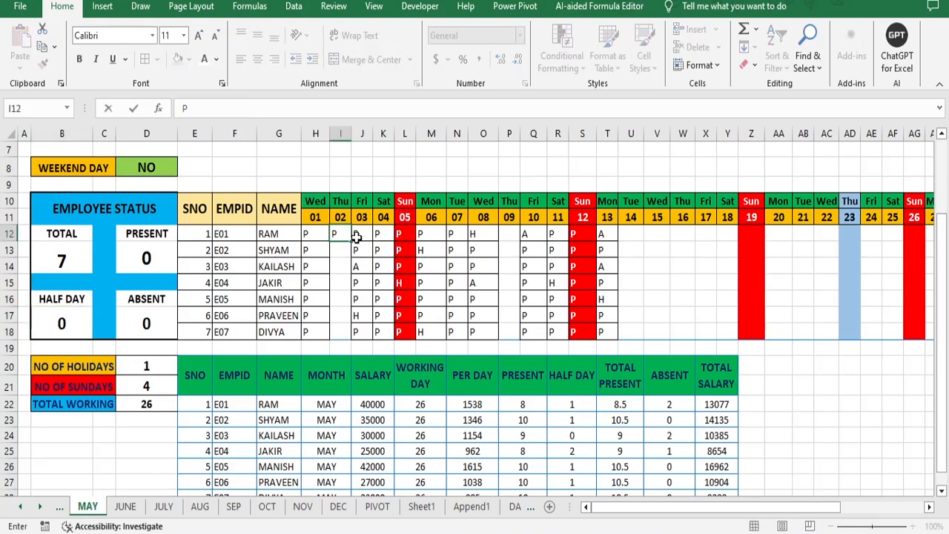
key(F2)
drag(352, 241, 350, 345)
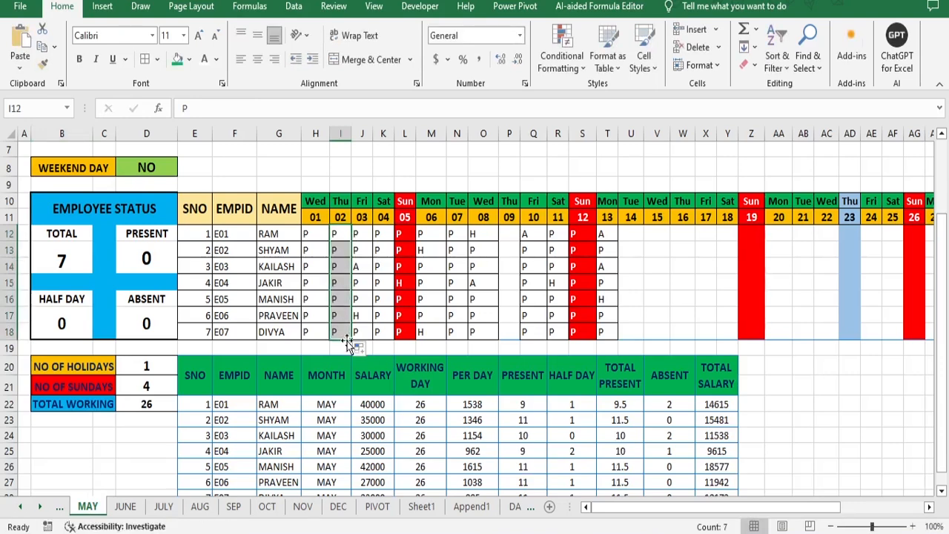
click(886, 434)
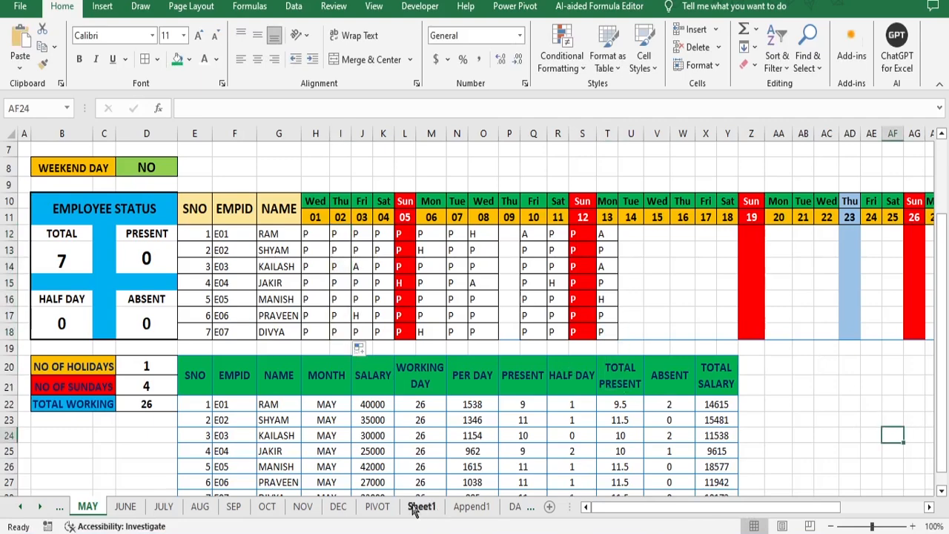
Step: Enter the label CURRENT DATE in cell E36 of Sheet1, directly below the HALFDAY row
click(375, 507)
click(421, 506)
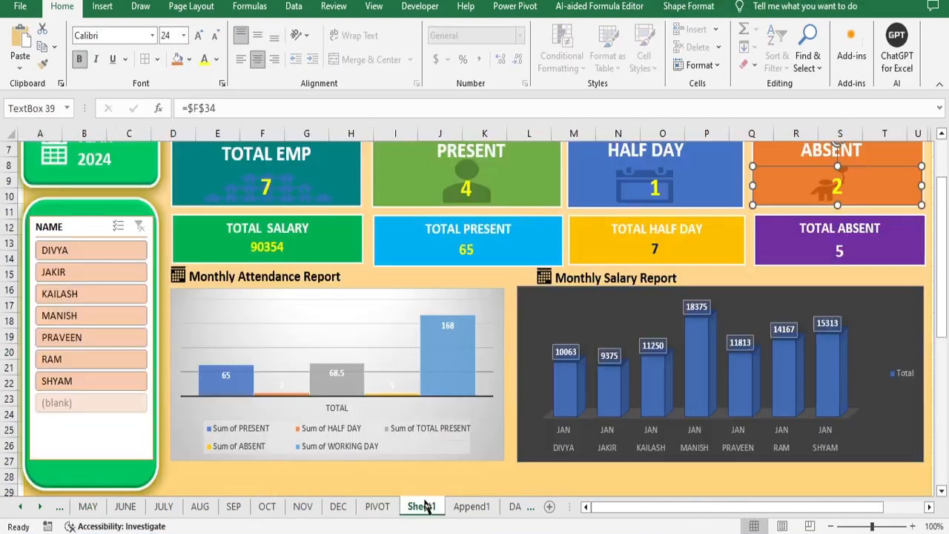
scroll(653, 356, up, 3)
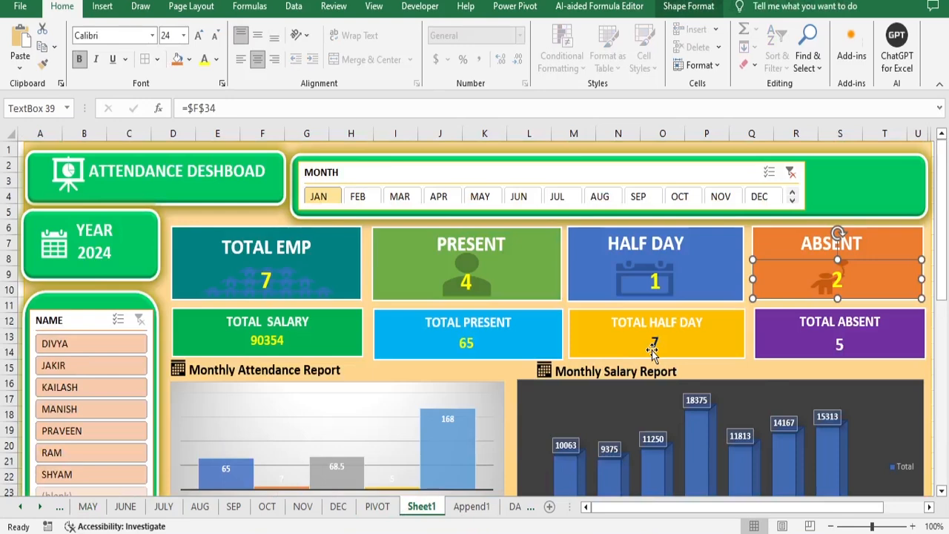
click(851, 184)
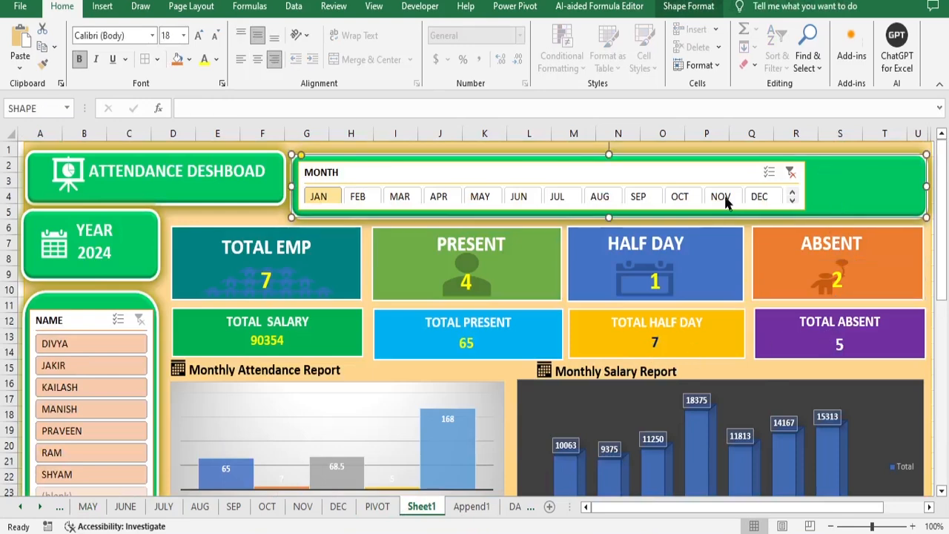
scroll(302, 453, down, 7)
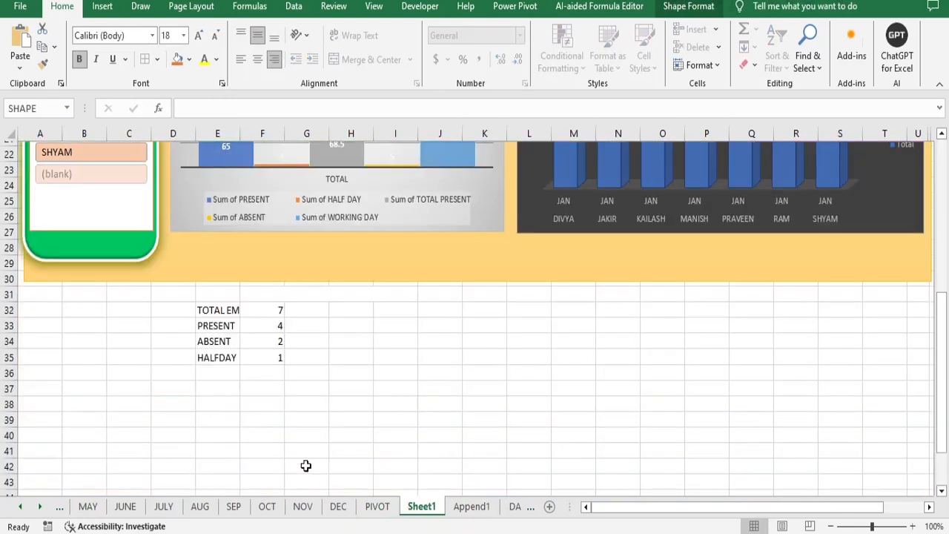
click(209, 368)
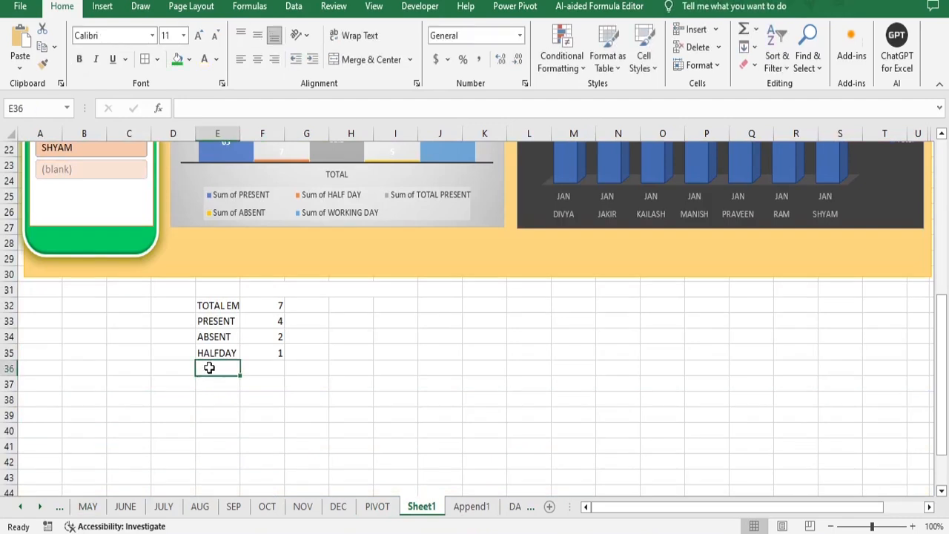
text(CURRENT DATE)
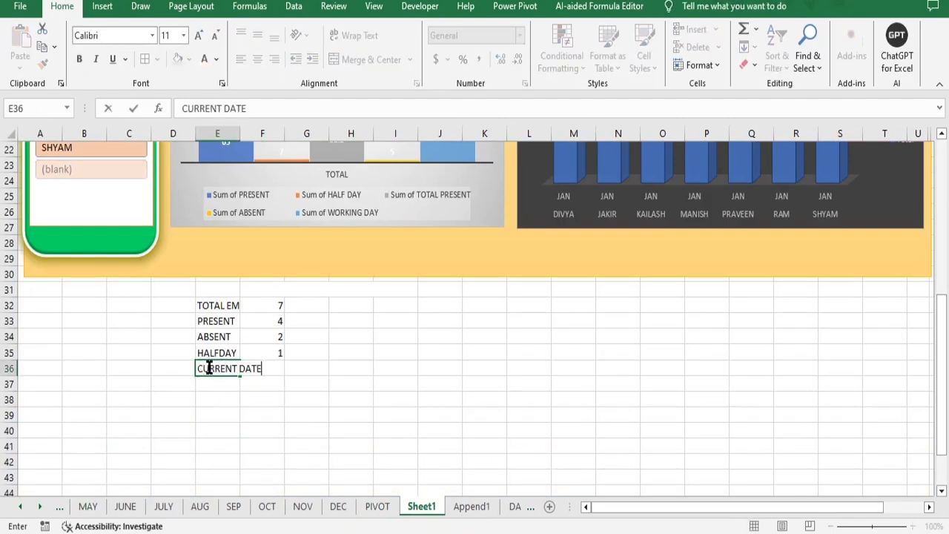
Step: Enter the formula =NOW() in cell G36, in the CURRENT DATE row
click(316, 369)
text(=N)
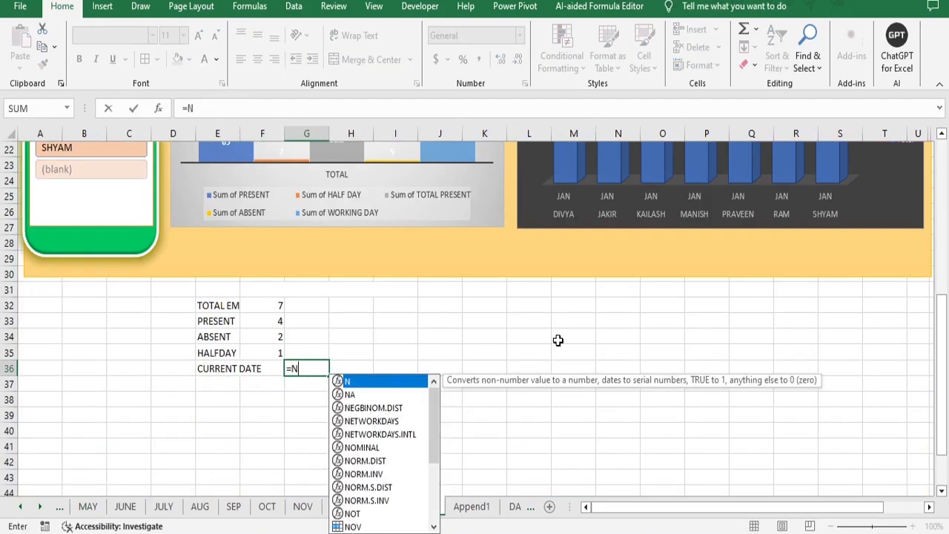
text(OW())
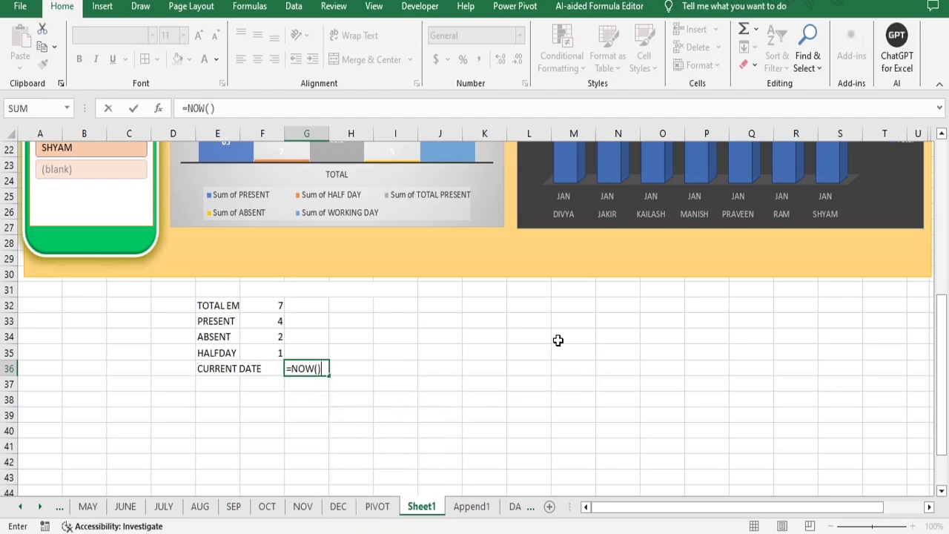
key(Return)
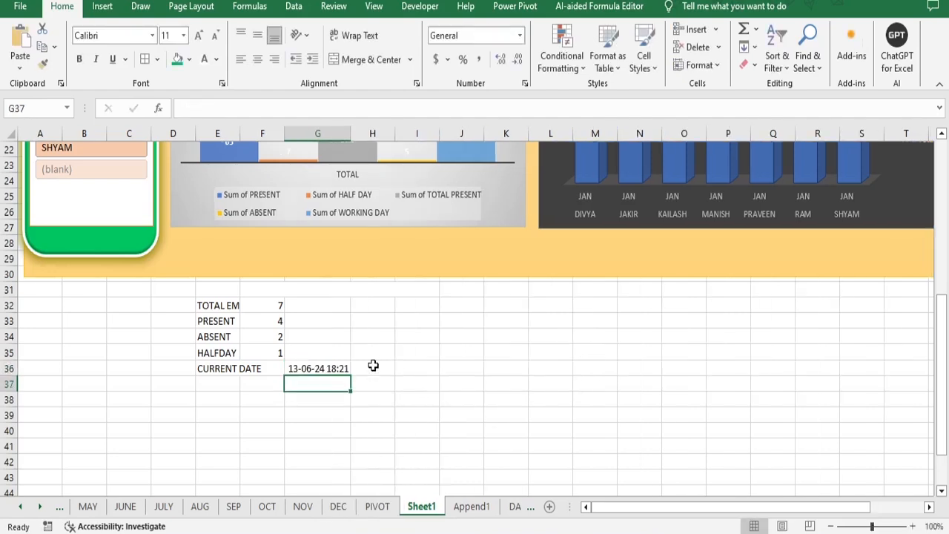
click(314, 368)
Step: Insert a 1" by 1" oval near the green header band, beside the MONTH slicer
scroll(453, 396, up, 7)
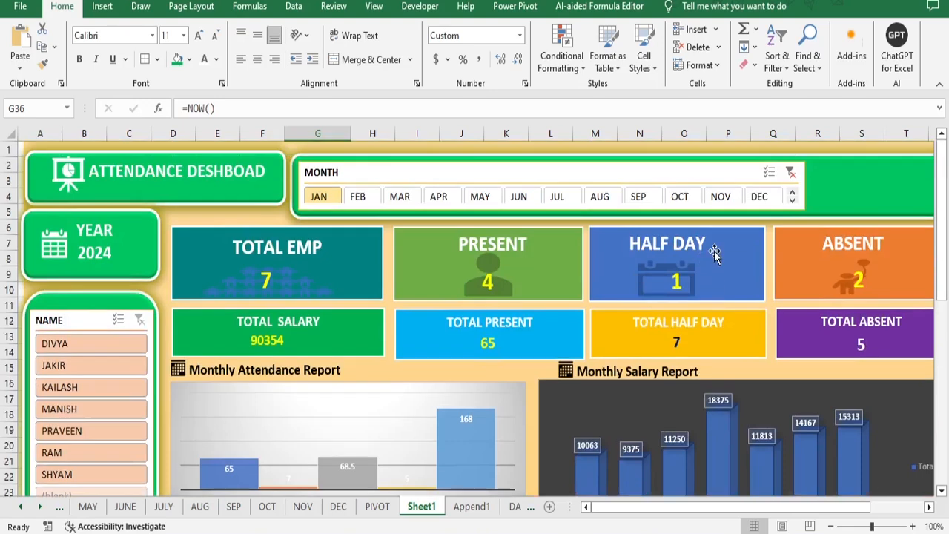
click(848, 190)
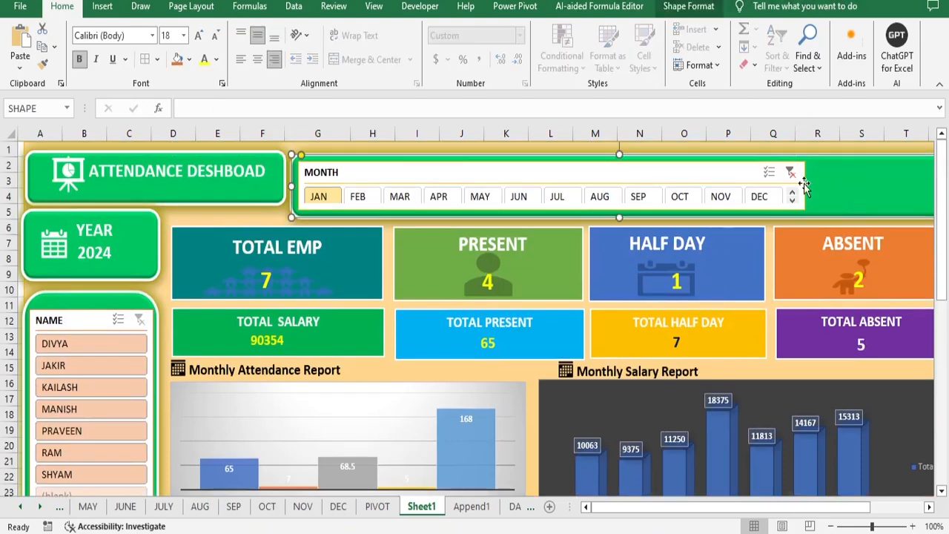
click(103, 7)
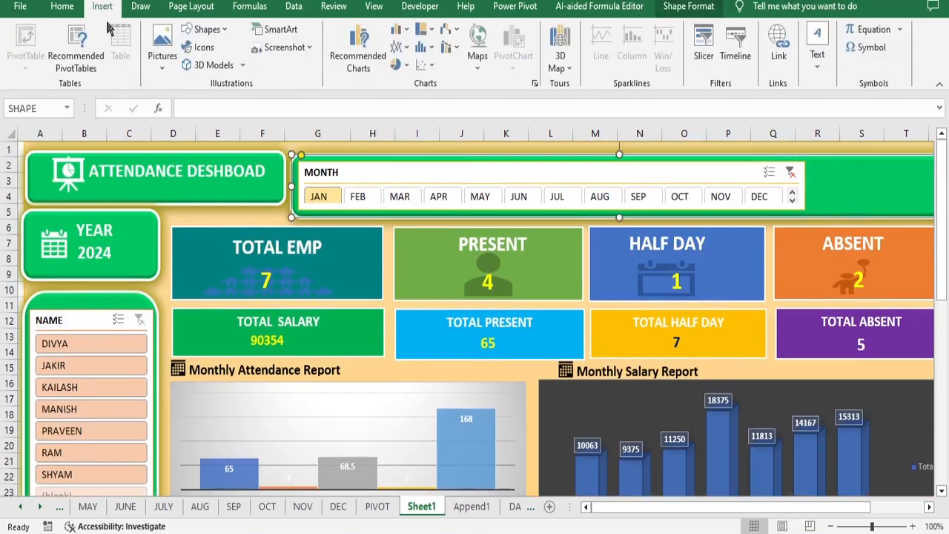
click(227, 33)
click(242, 64)
click(844, 187)
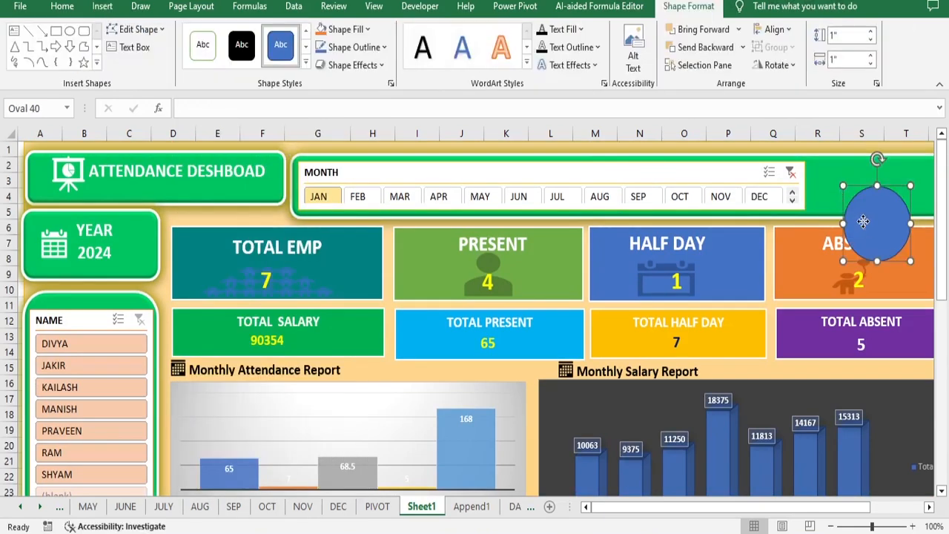
Step: Fit the oval into the free area of the header band at 0.68" high and 1.68" wide, with the white preset shape style
drag(863, 222, 858, 186)
drag(768, 509, 809, 509)
drag(749, 184, 770, 190)
drag(770, 190, 799, 190)
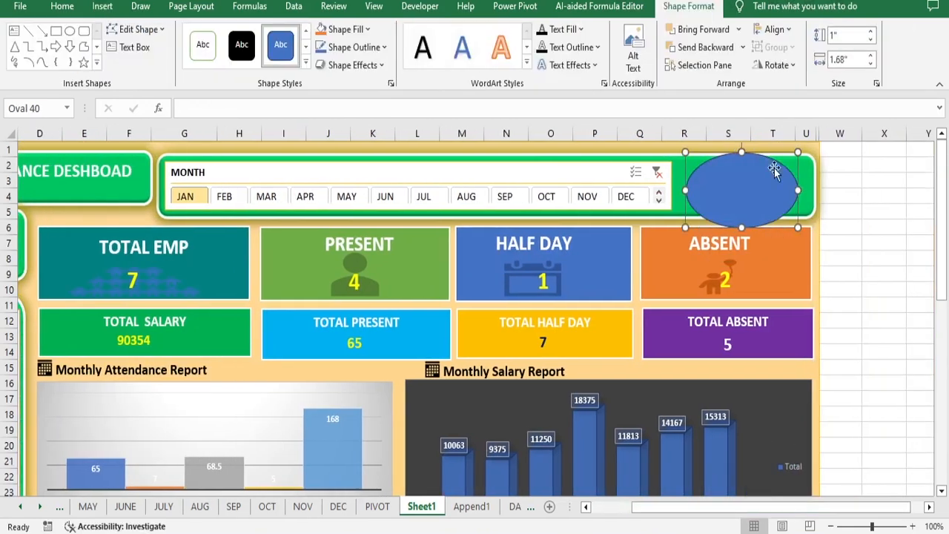
click(742, 151)
click(742, 176)
drag(743, 152, 742, 154)
drag(742, 227, 743, 208)
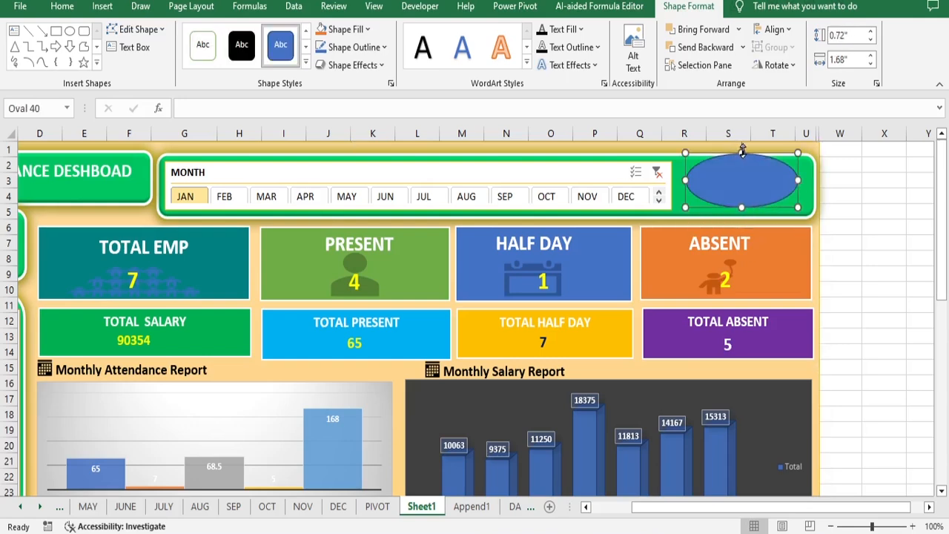
drag(743, 154, 745, 177)
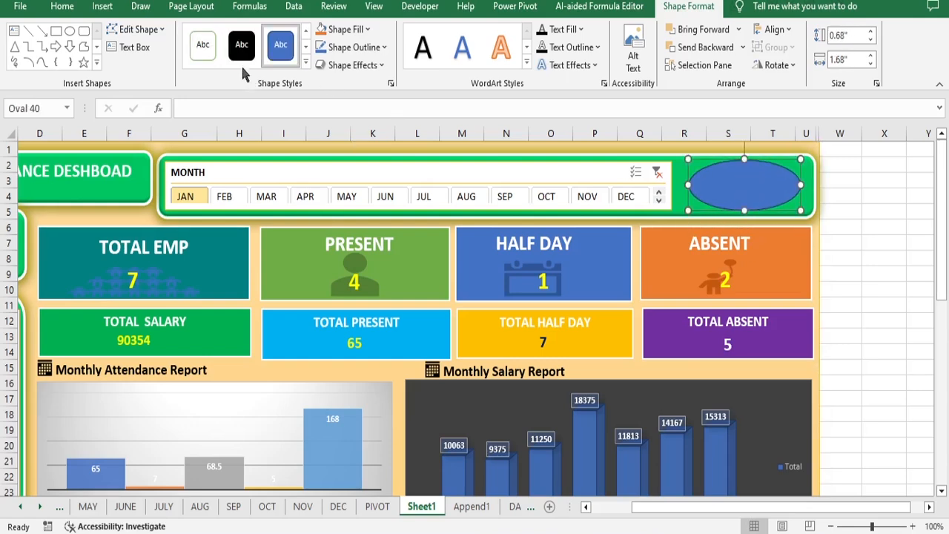
click(202, 49)
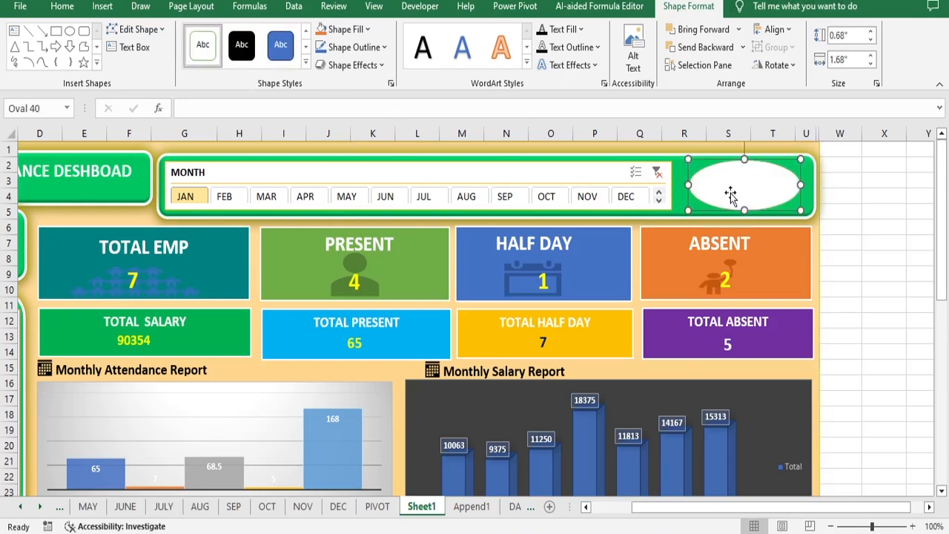
click(65, 9)
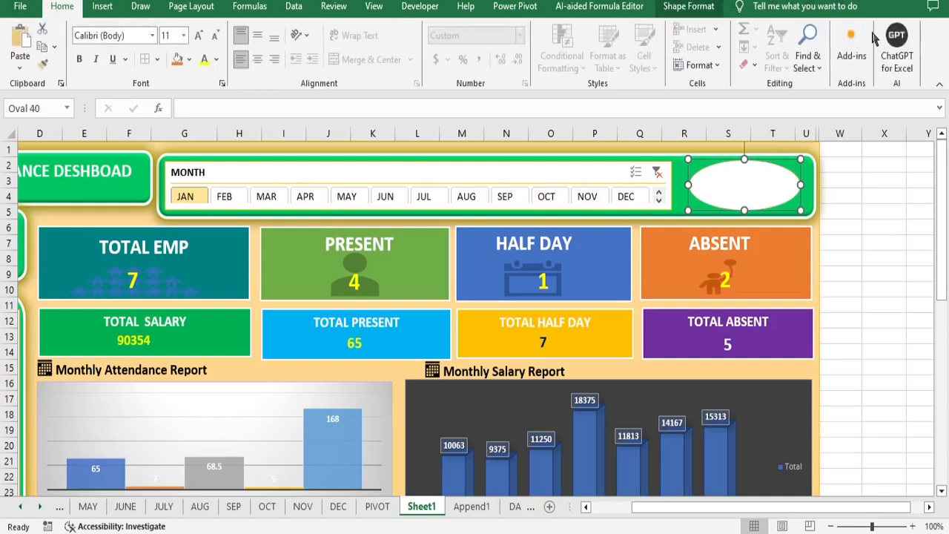
click(102, 7)
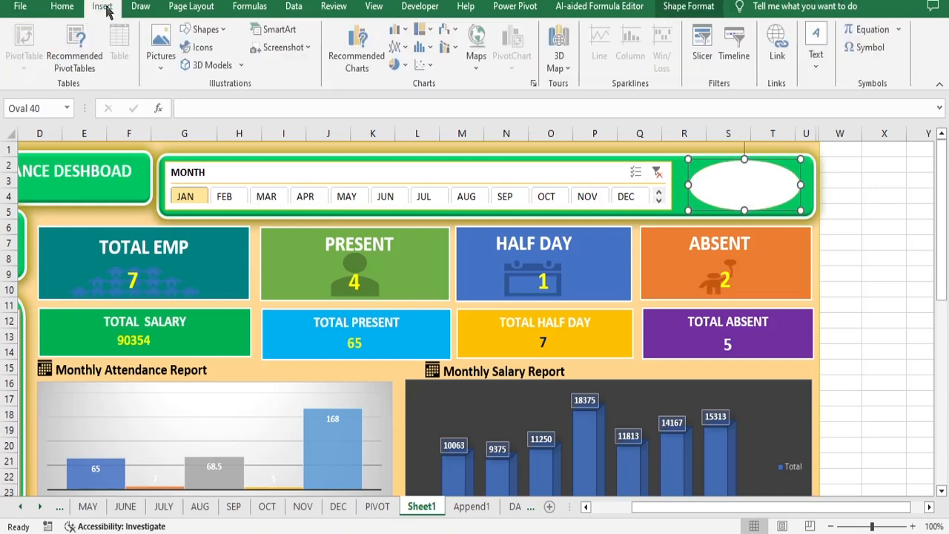
click(817, 54)
click(785, 118)
Step: Link the white oval's text to cell G36 with the formula =$G$36
click(732, 189)
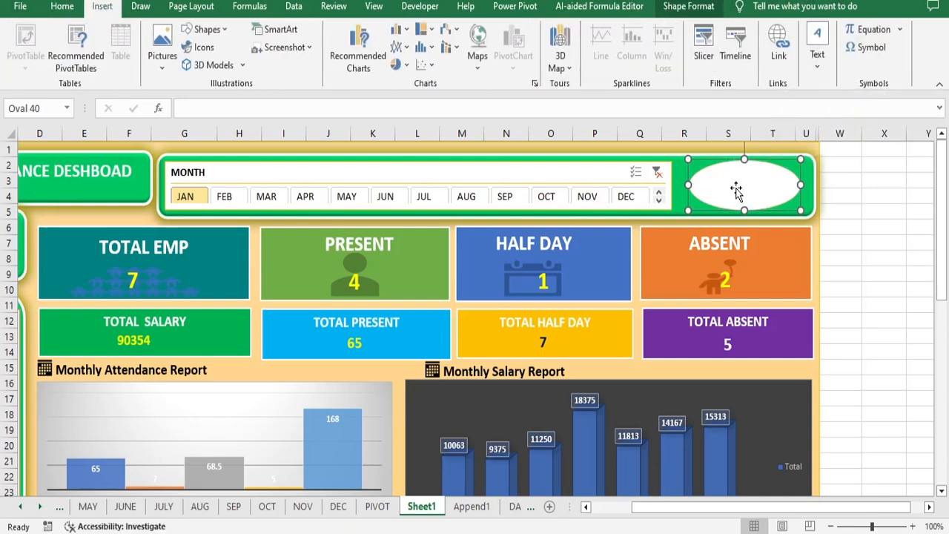
click(193, 108)
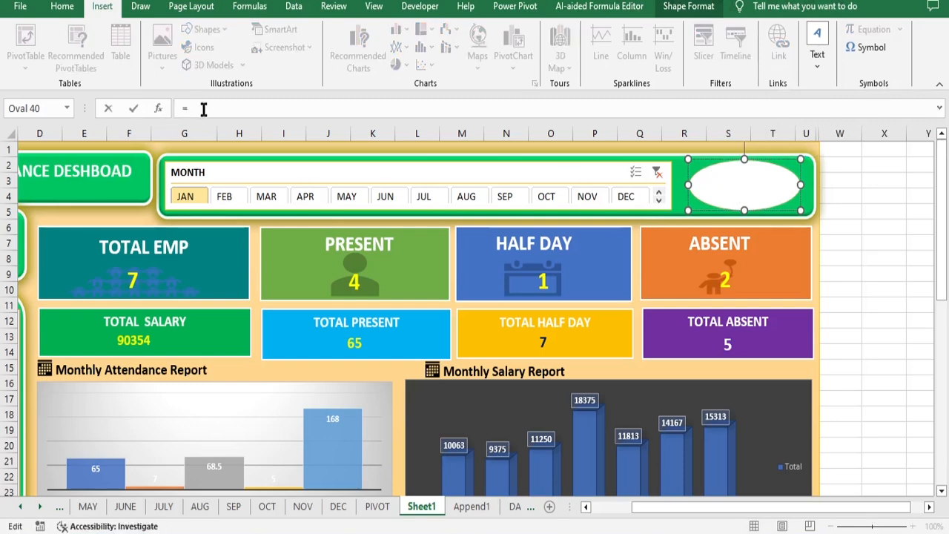
scroll(403, 455, down, 8)
click(179, 324)
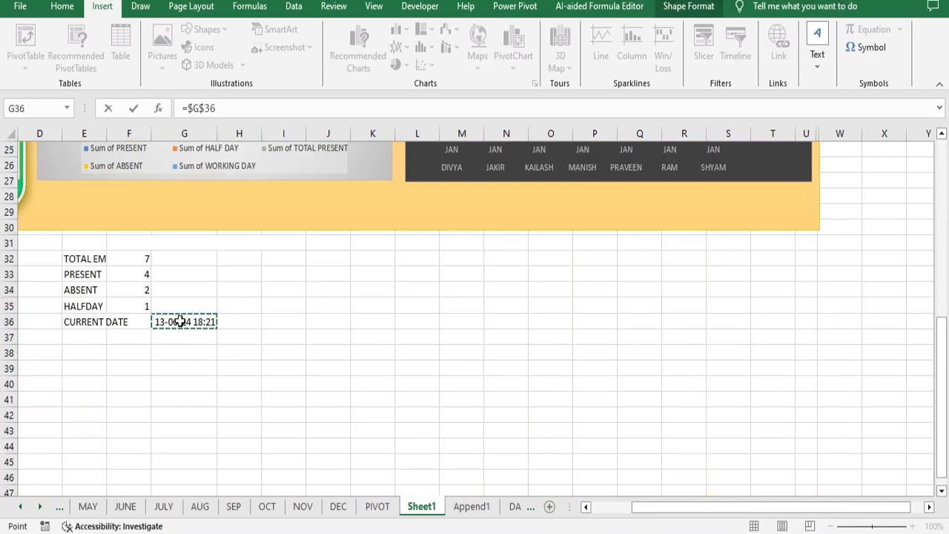
key(Return)
scroll(448, 393, up, 8)
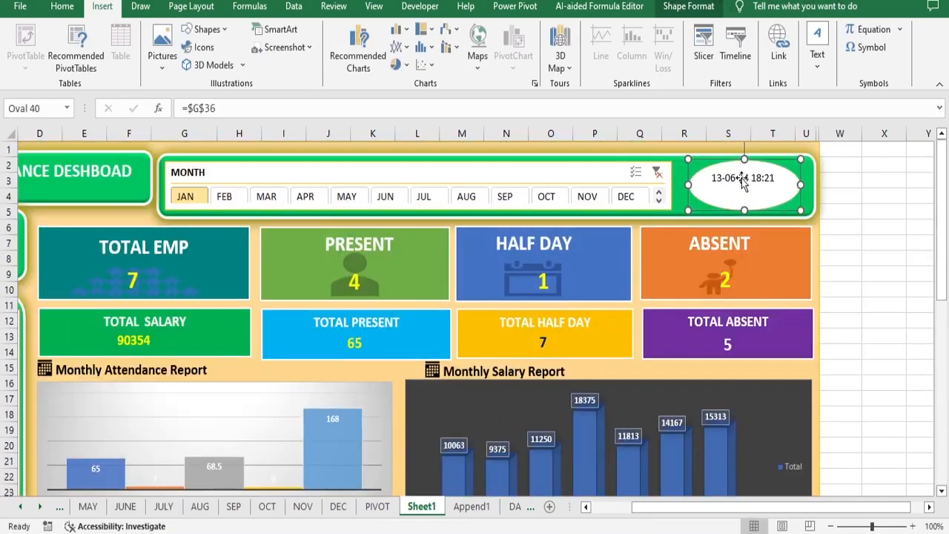
Step: Set the oval's date text to size 14 and widen the oval slightly on both sides so the text fits on one line
click(884, 208)
click(717, 175)
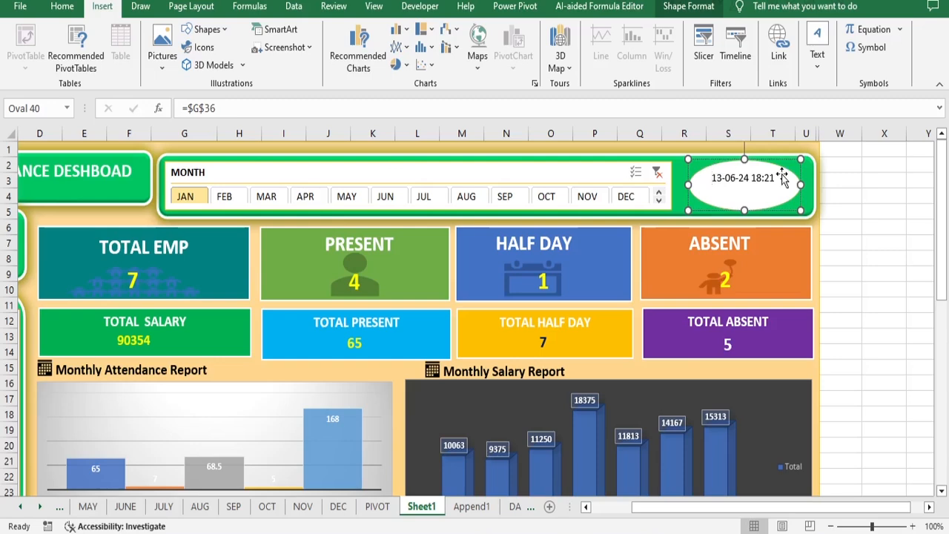
key(ctrl+a)
click(63, 6)
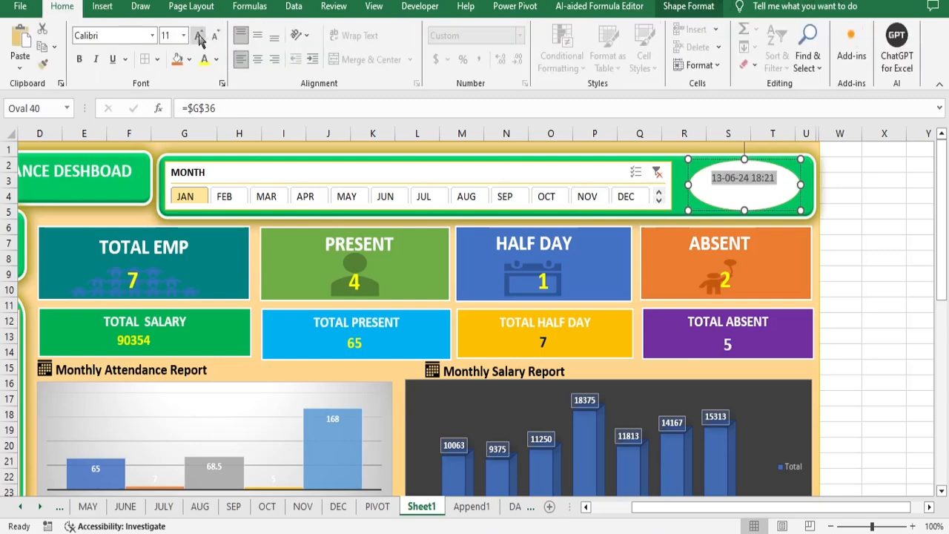
click(198, 36)
click(198, 36)
click(213, 35)
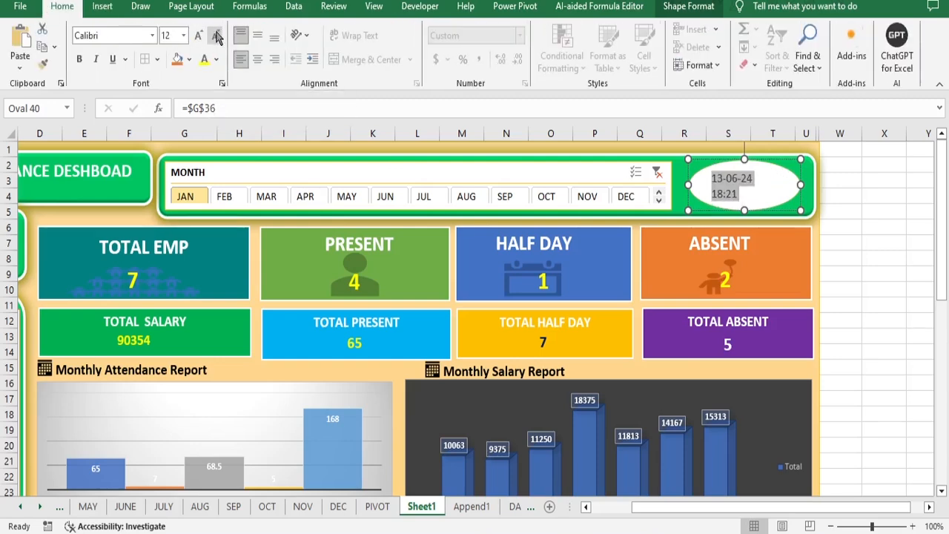
click(200, 37)
drag(688, 185, 680, 187)
drag(807, 185, 816, 184)
Step: Middle-align the date and time vertically in the oval, make the text bold and deselect the shape
click(892, 224)
click(756, 184)
click(257, 37)
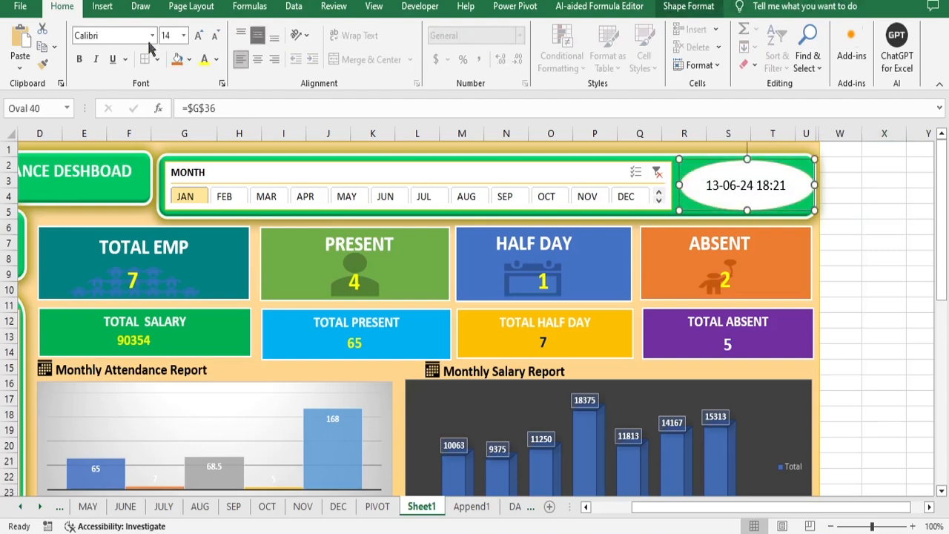
click(79, 62)
click(890, 212)
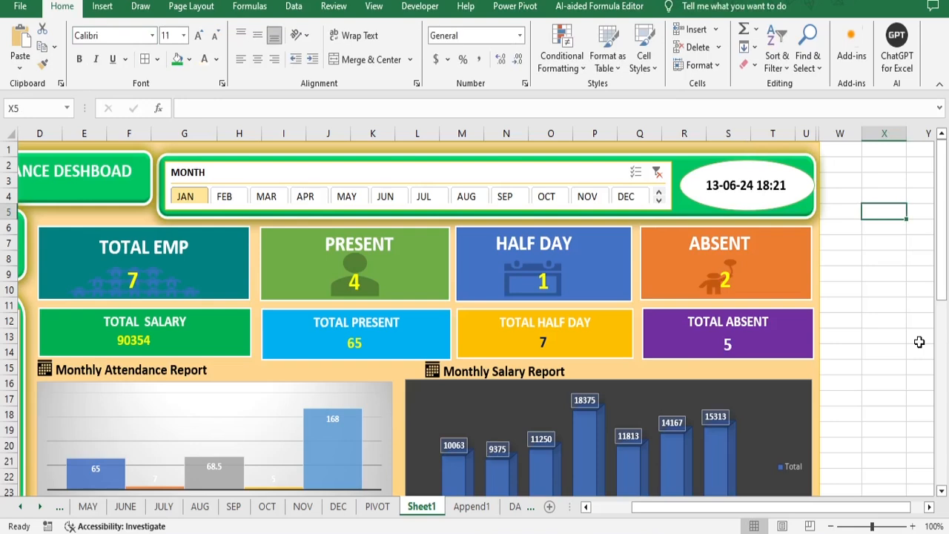
Step: Filter the dashboard to month FEB, collapse the ribbon and check the helper values in E32:H36 against the cards
click(227, 201)
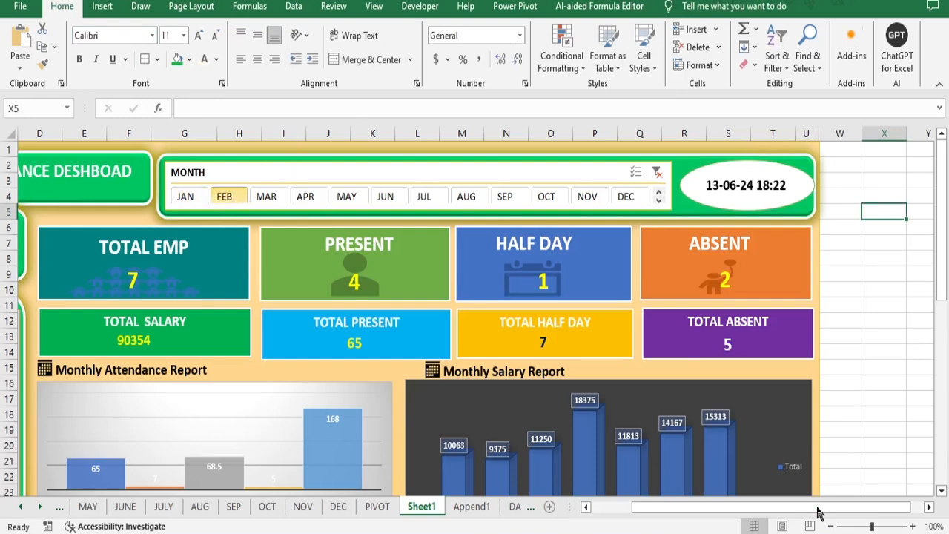
drag(819, 512, 777, 512)
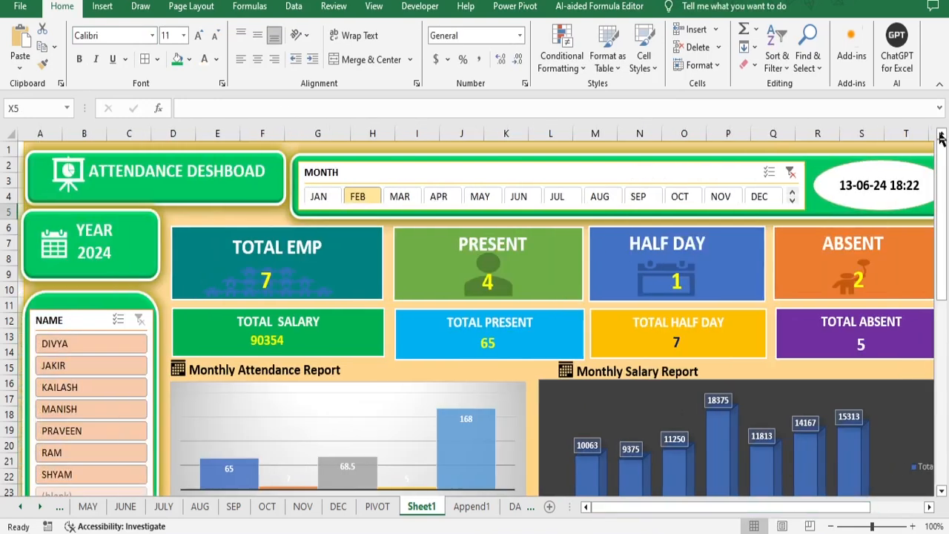
click(940, 88)
drag(944, 112, 946, 219)
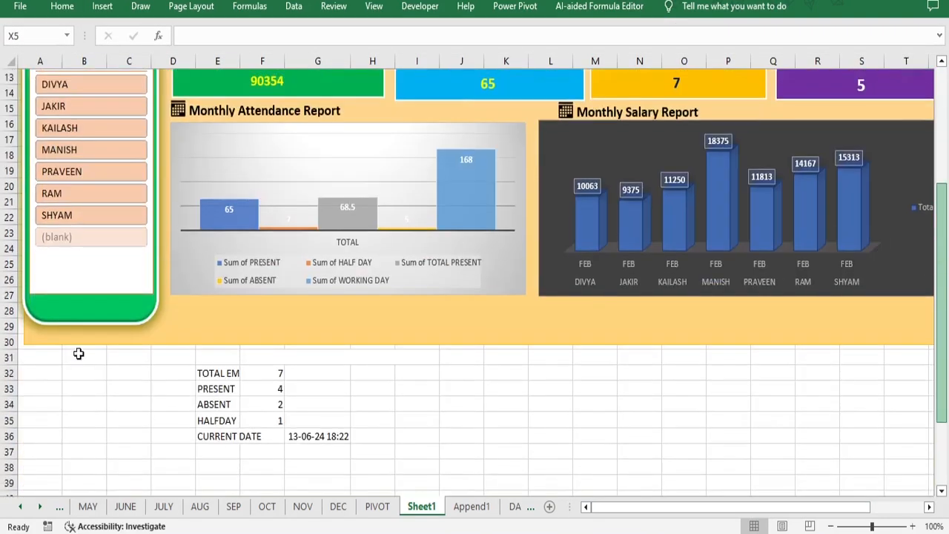
scroll(133, 354, down, 1)
drag(204, 357, 365, 403)
scroll(534, 443, up, 5)
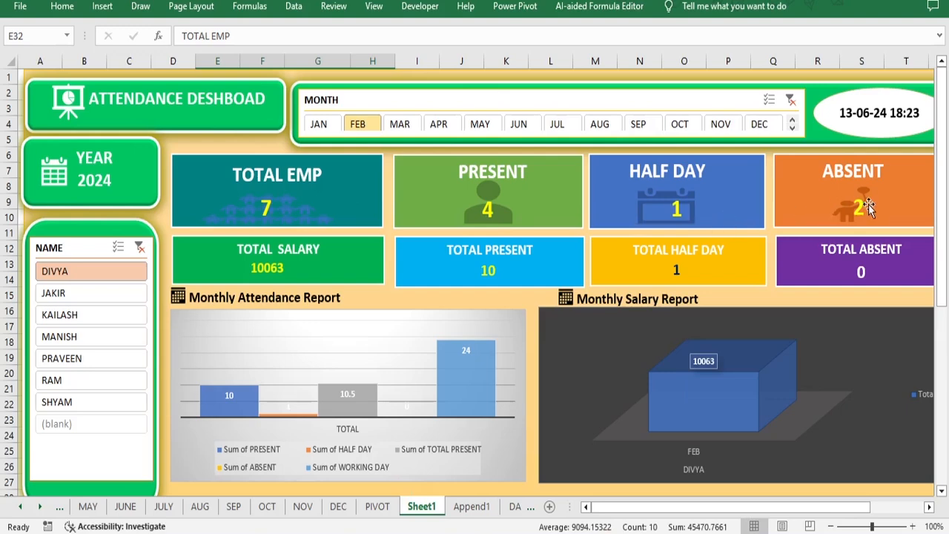
Step: Mark the employee in T12 of the JUNE sheet as P for day 13 and check the dashboard cards on Sheet1
click(126, 508)
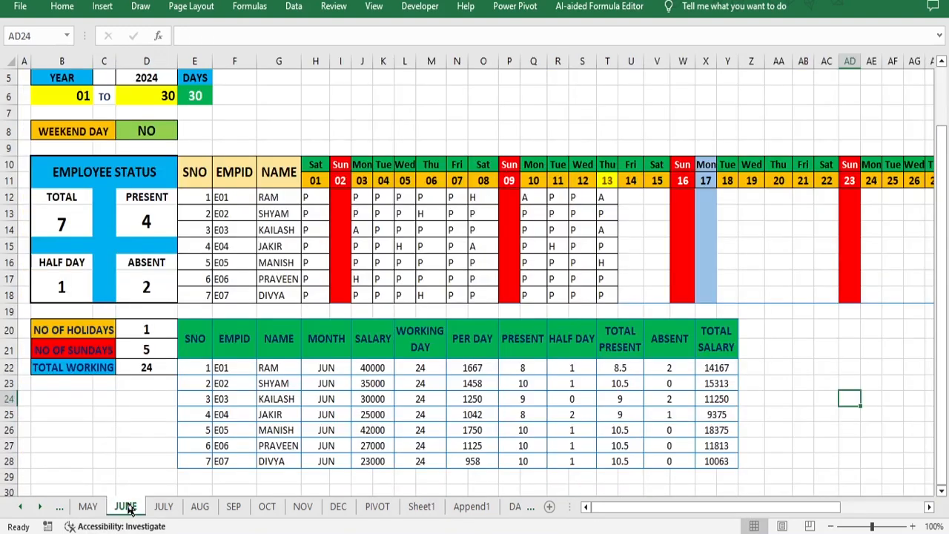
click(603, 199)
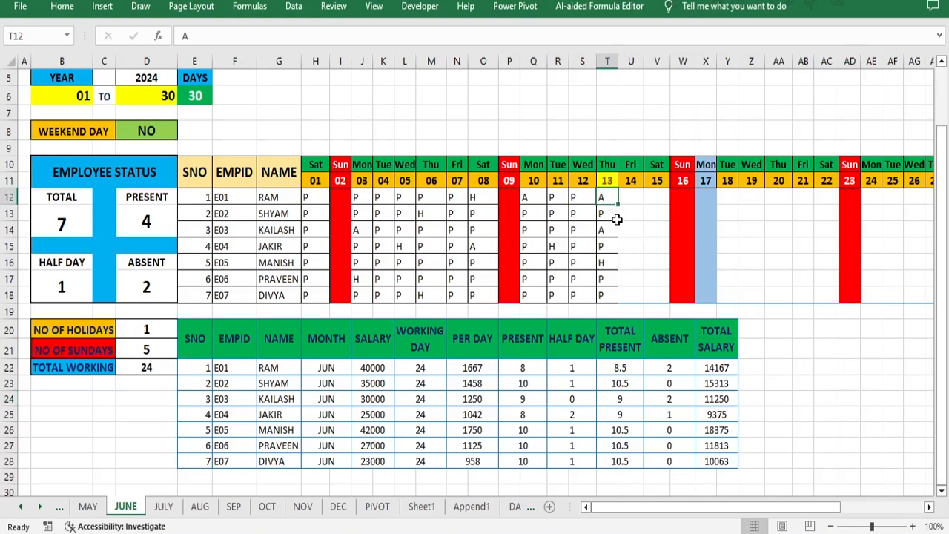
text(P)
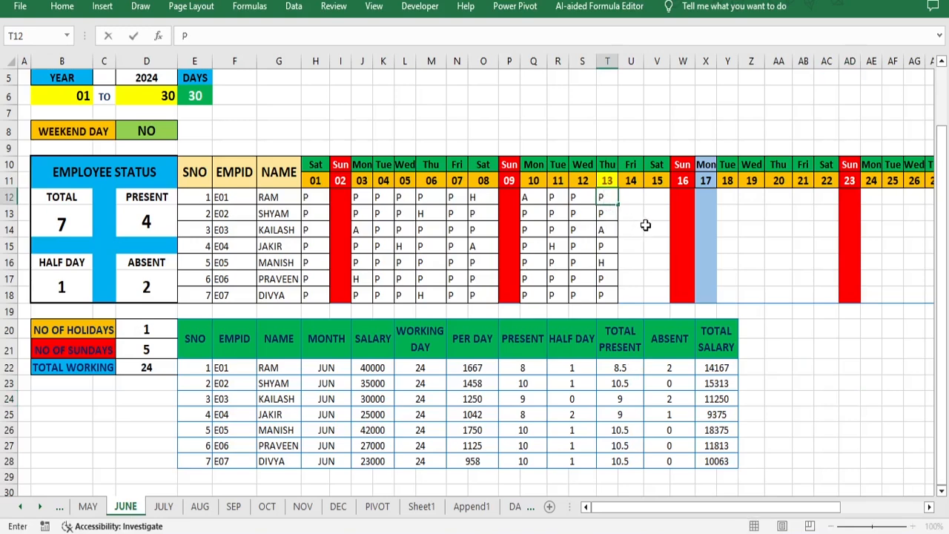
click(636, 226)
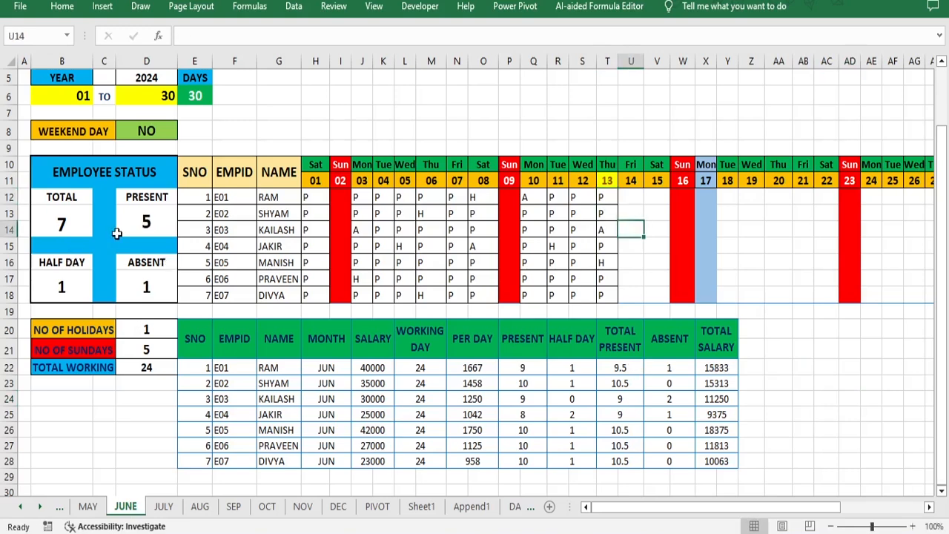
click(420, 509)
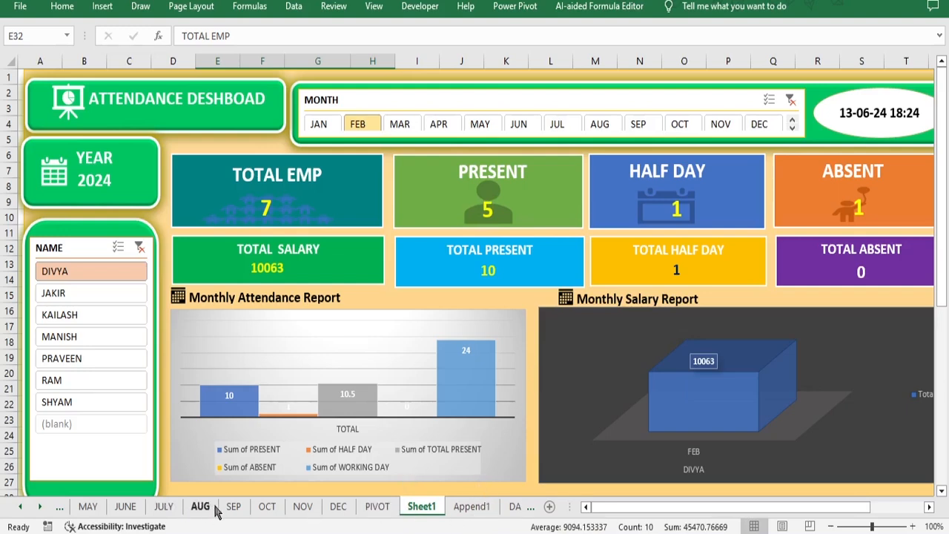
Step: Set the day 13 attendance on the JUNE sheet to H in T14 and A in T16, and return to Sheet1
click(127, 507)
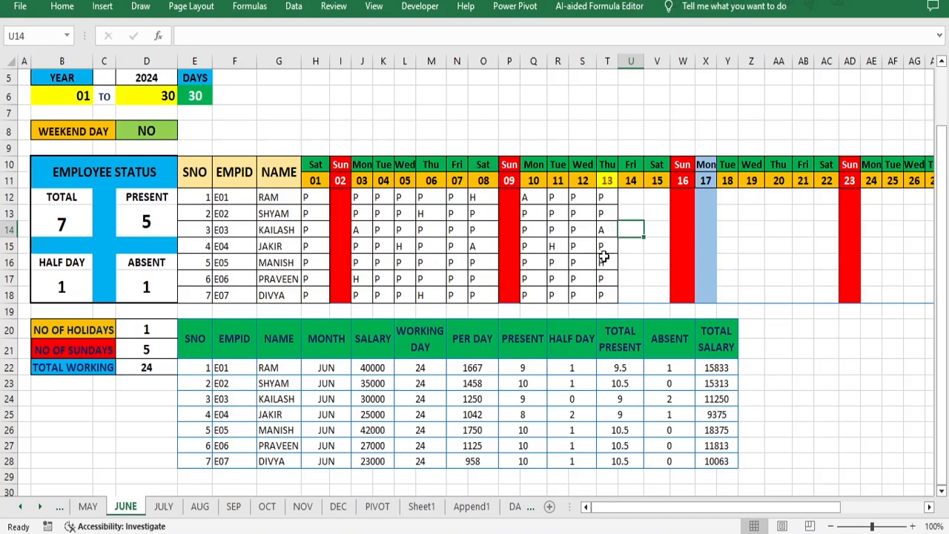
click(604, 231)
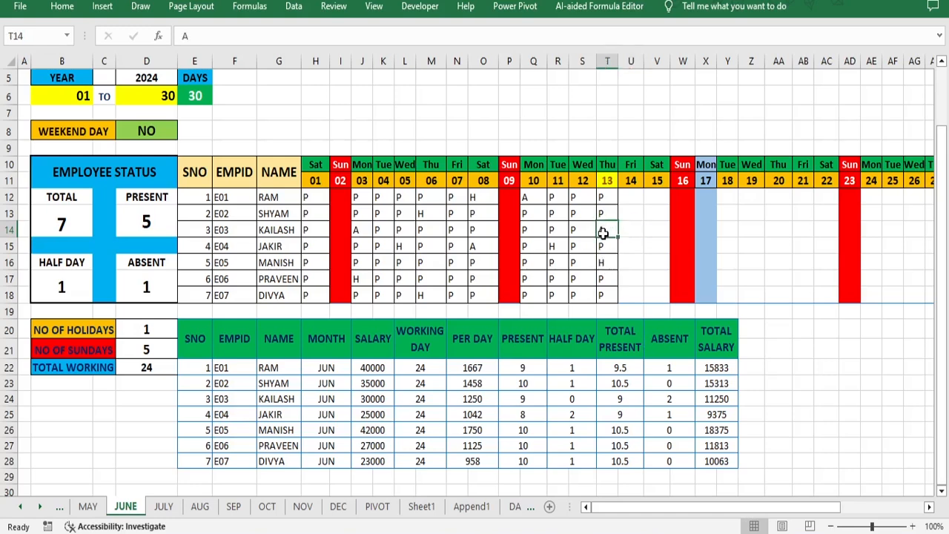
text(H)
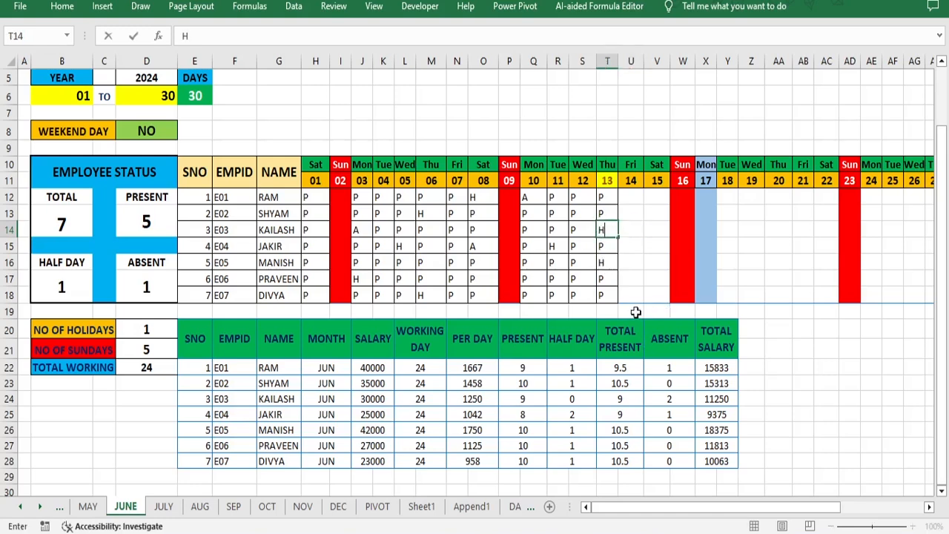
click(602, 293)
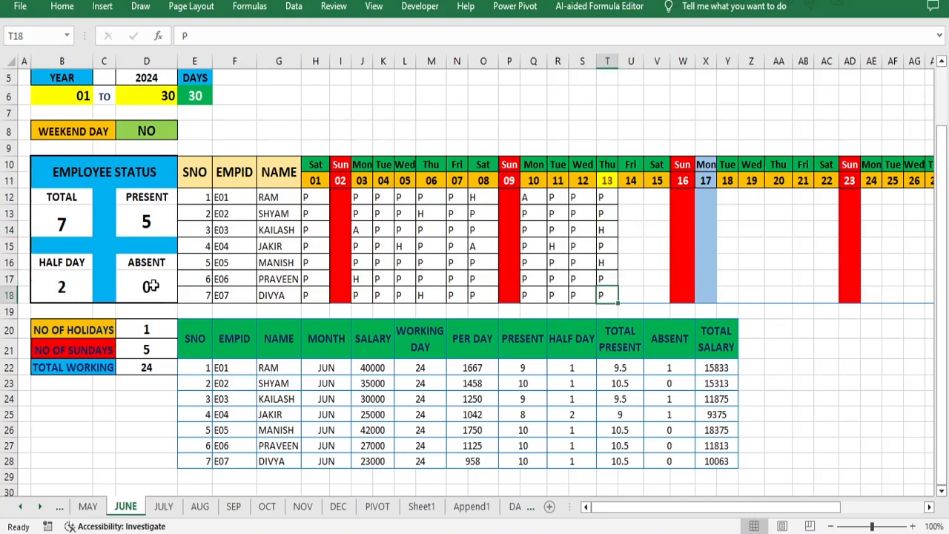
click(606, 263)
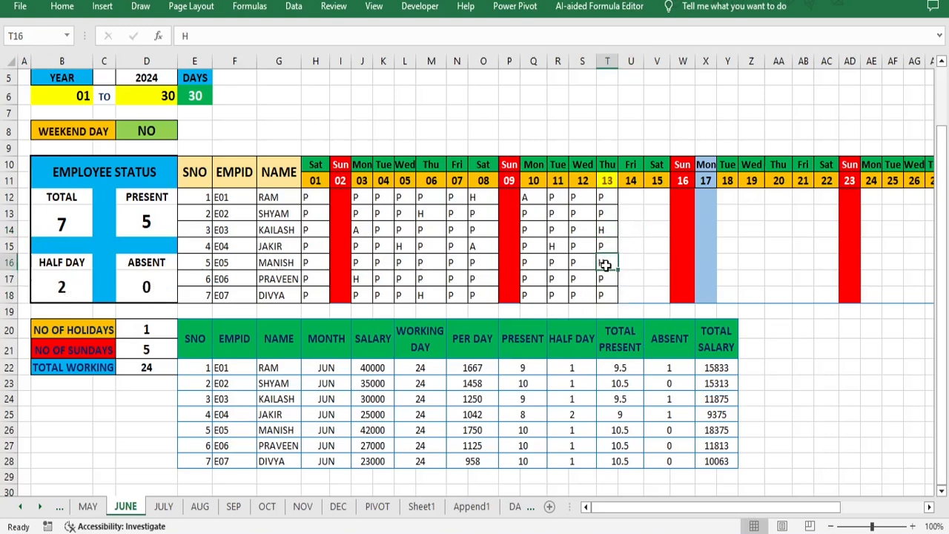
text(A)
click(636, 276)
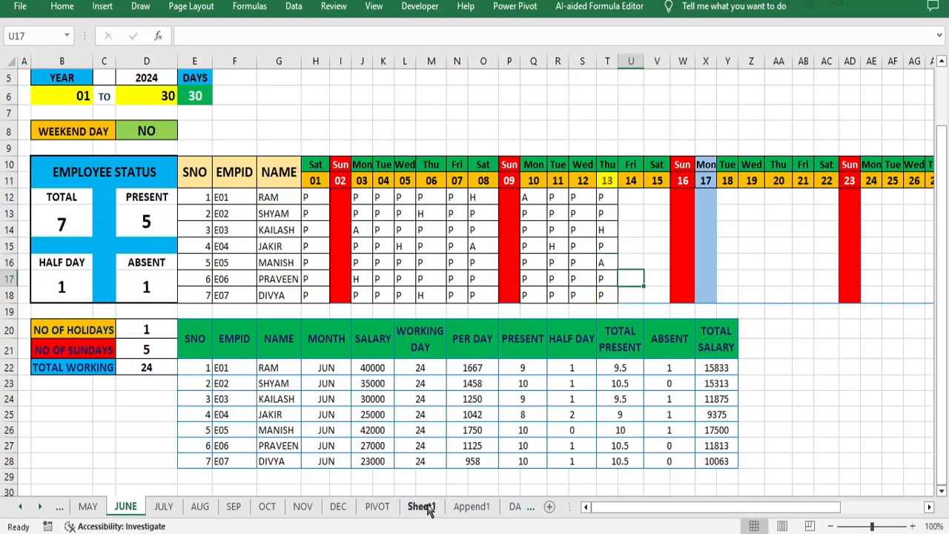
click(421, 507)
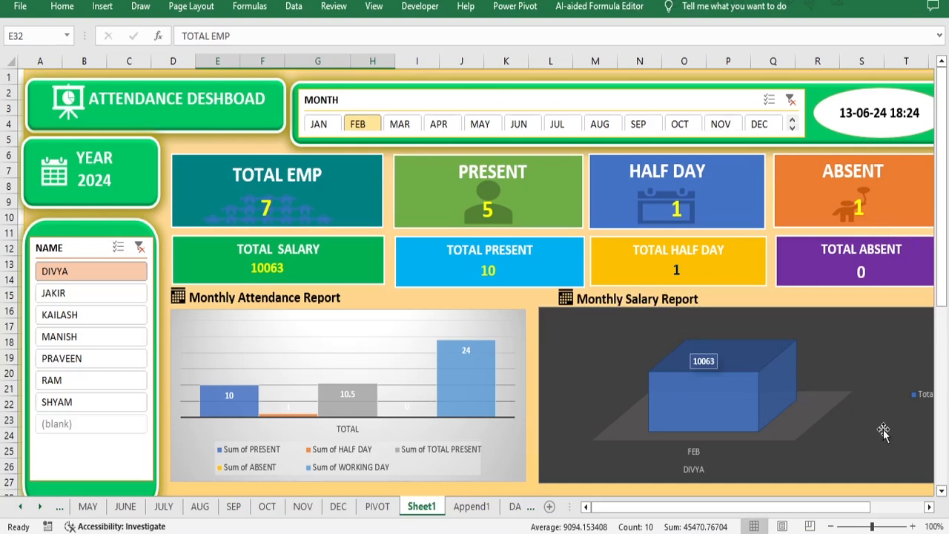
Step: Rename Sheet1 as DESHBOARD
double_click(424, 507)
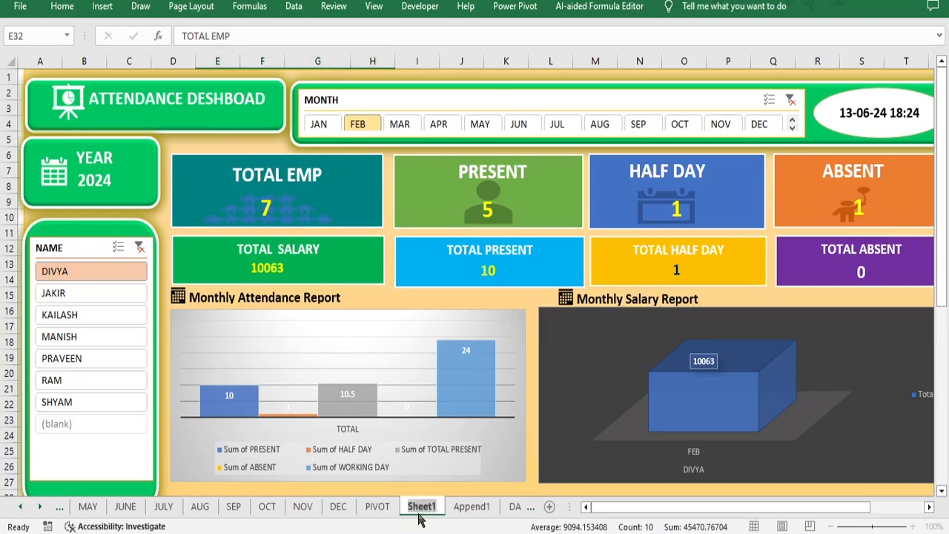
text(DESHB)
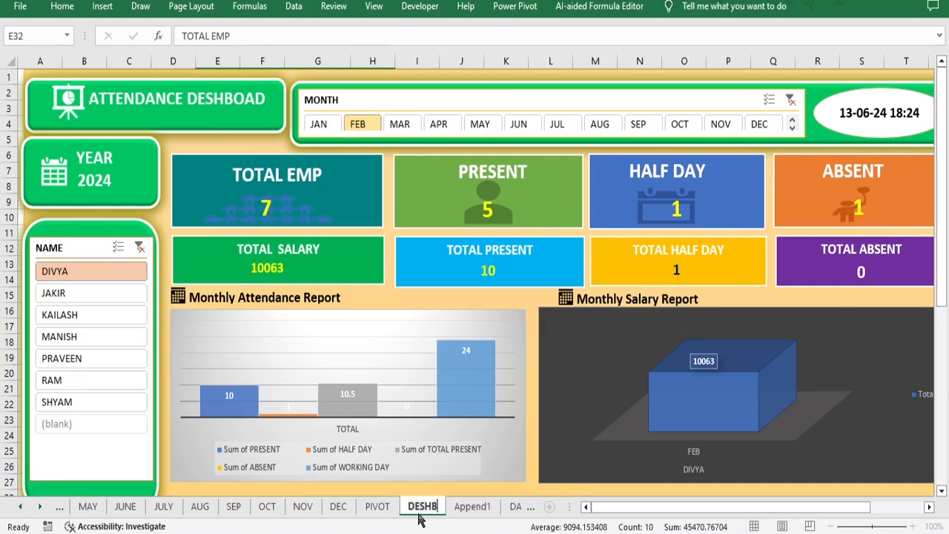
text(OARD)
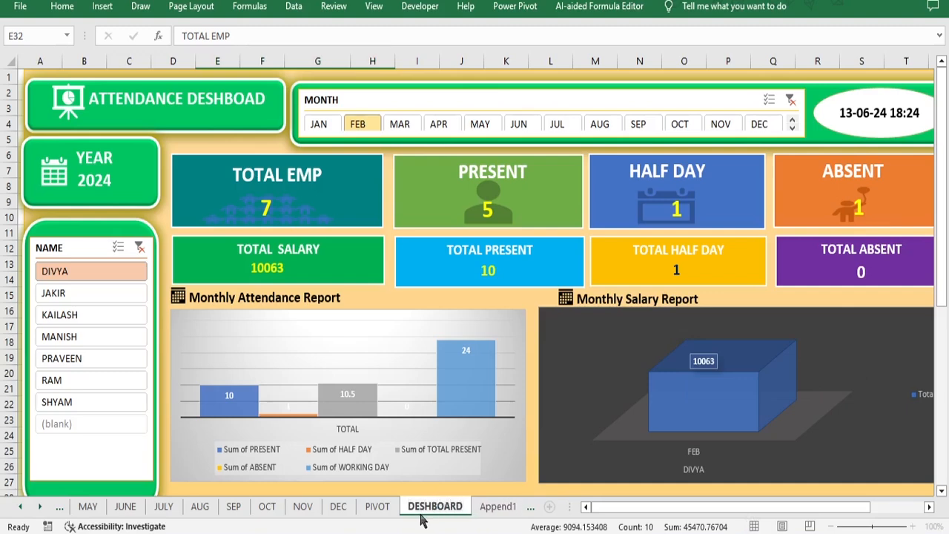
key(Return)
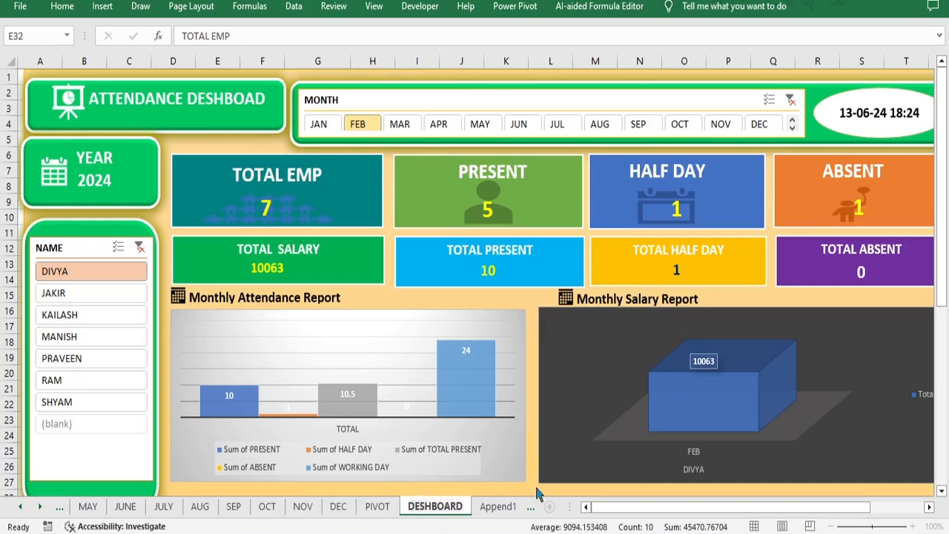
Step: Hide the Append1, DATA and PIVOT sheets
click(497, 511)
right_click(467, 512)
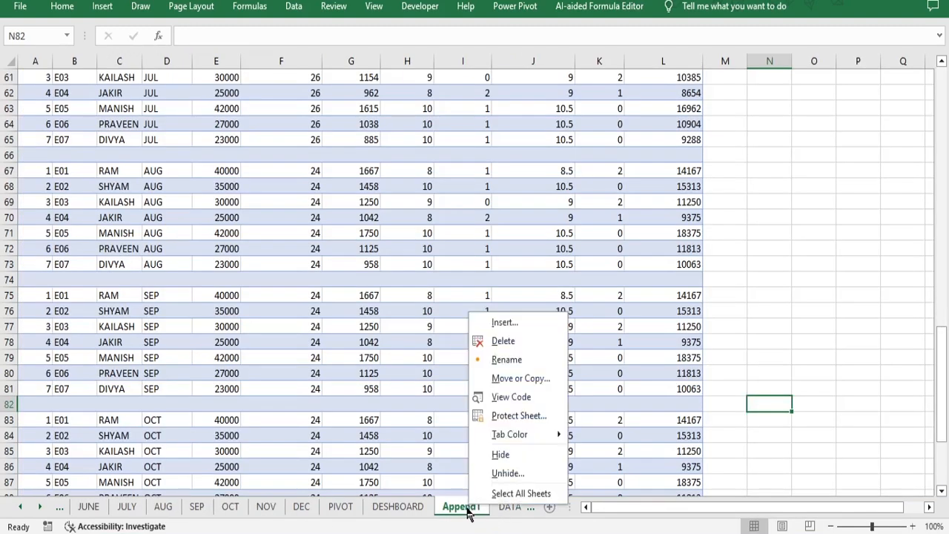
click(501, 454)
right_click(466, 510)
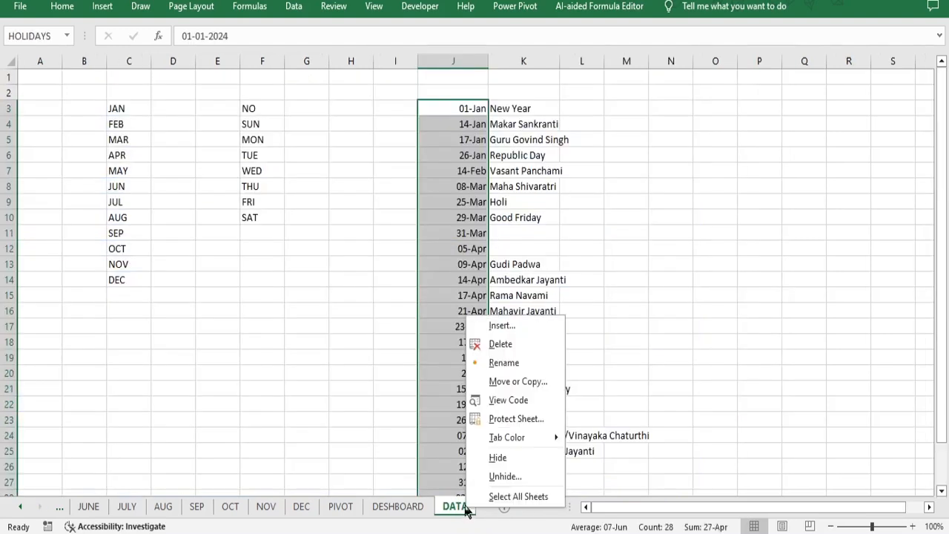
click(498, 458)
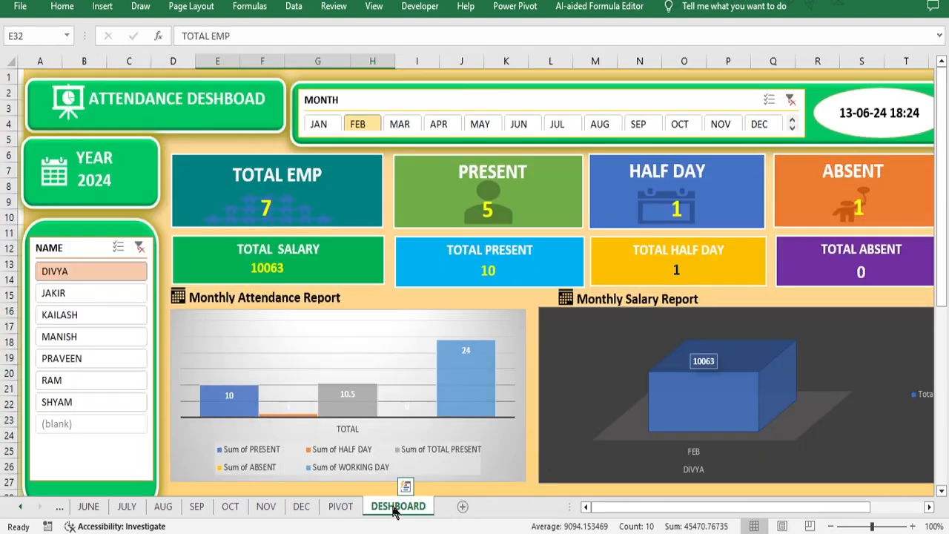
click(342, 507)
right_click(346, 510)
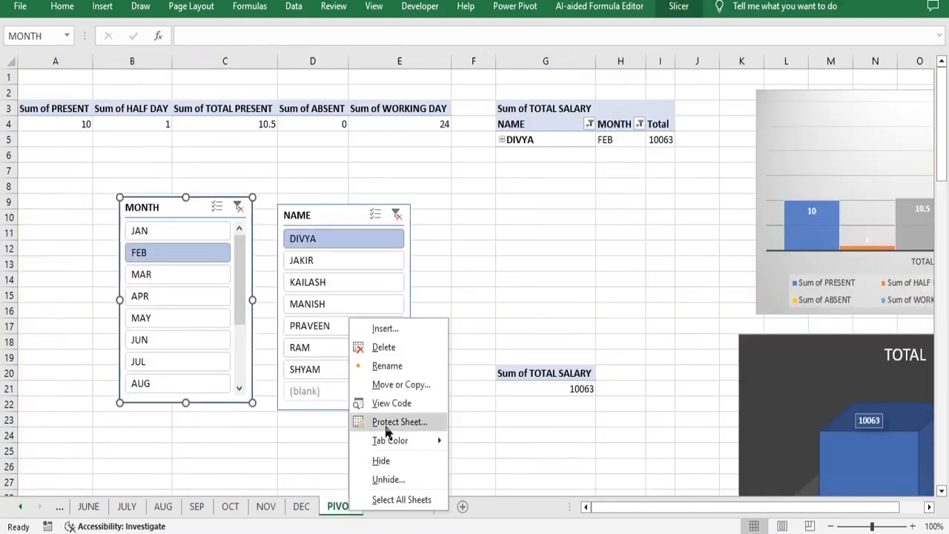
click(382, 462)
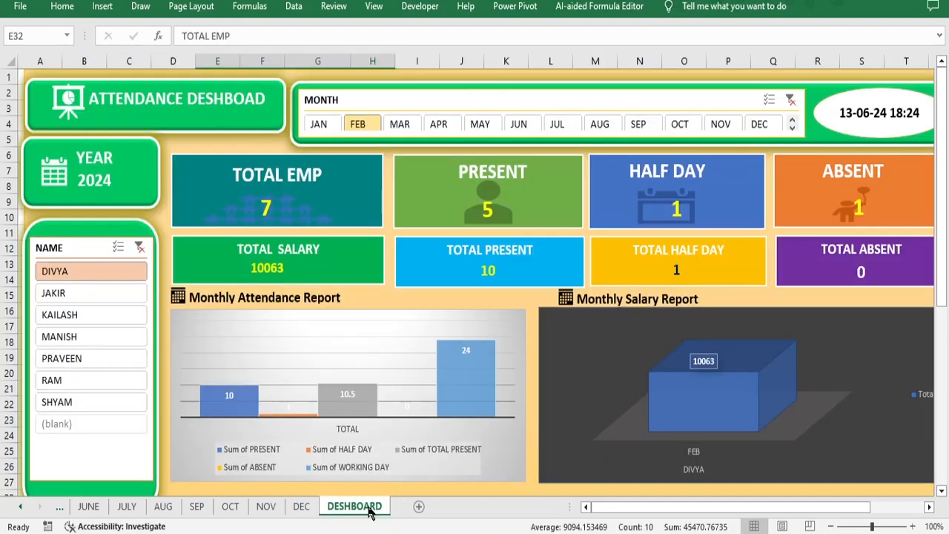
Step: Move the DESHBOARD sheet in front of the JAN sheet and look over the dashboard
drag(369, 508, 74, 504)
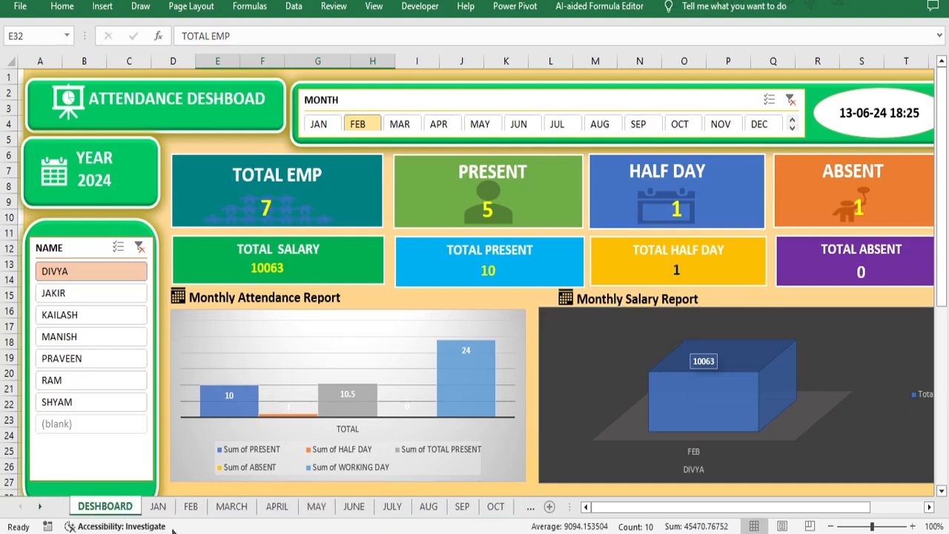
scroll(668, 341, down, 4)
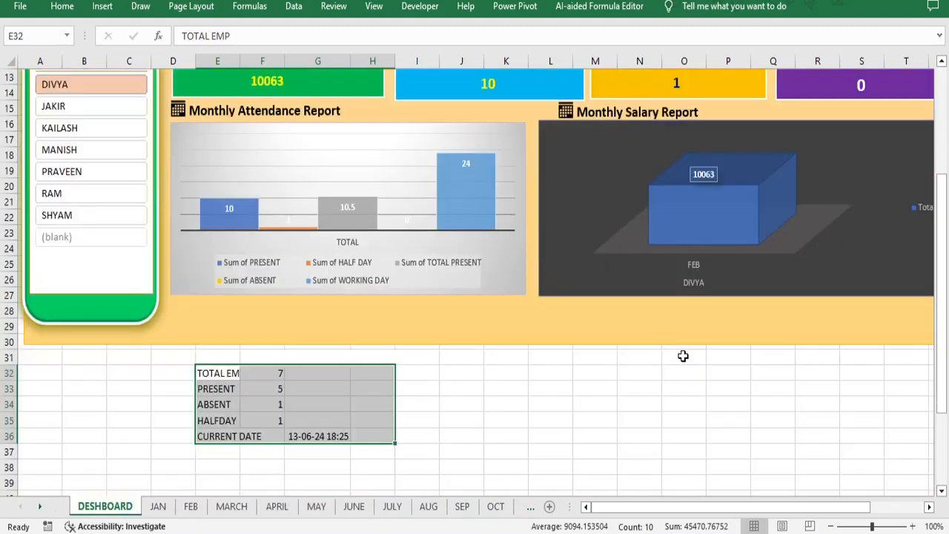
scroll(683, 356, up, 4)
scroll(683, 356, down, 2)
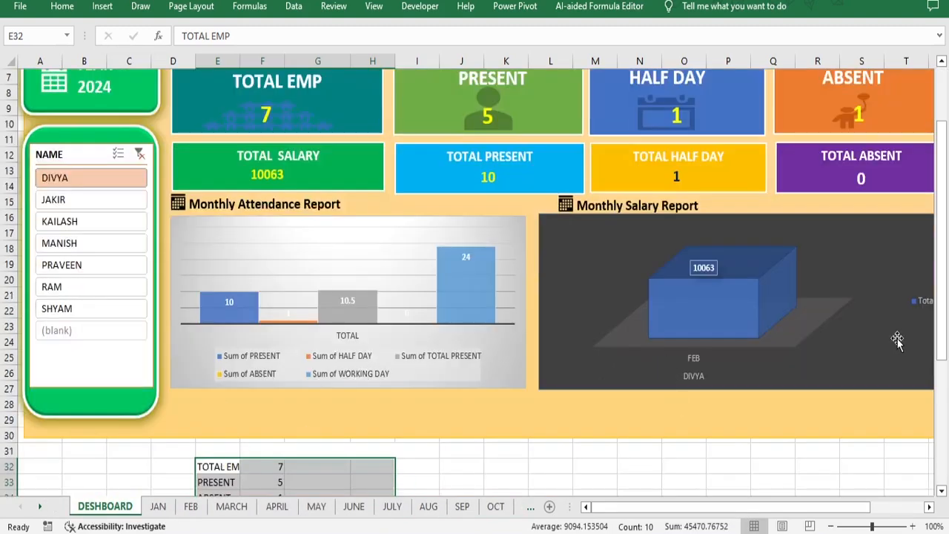
scroll(946, 315, up, 2)
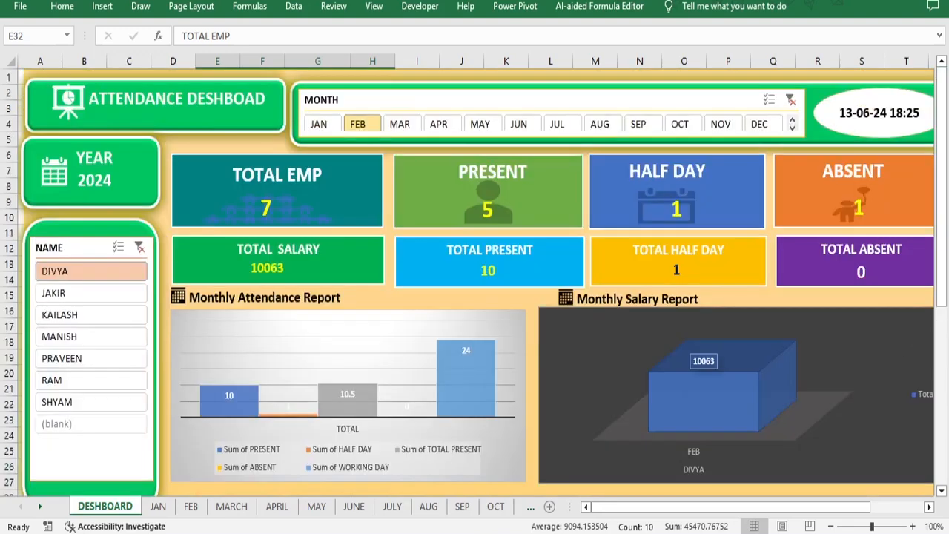
Step: Merge and center cells B1:D1 on the JAN sheet and enter the text DESHBOARD
click(159, 507)
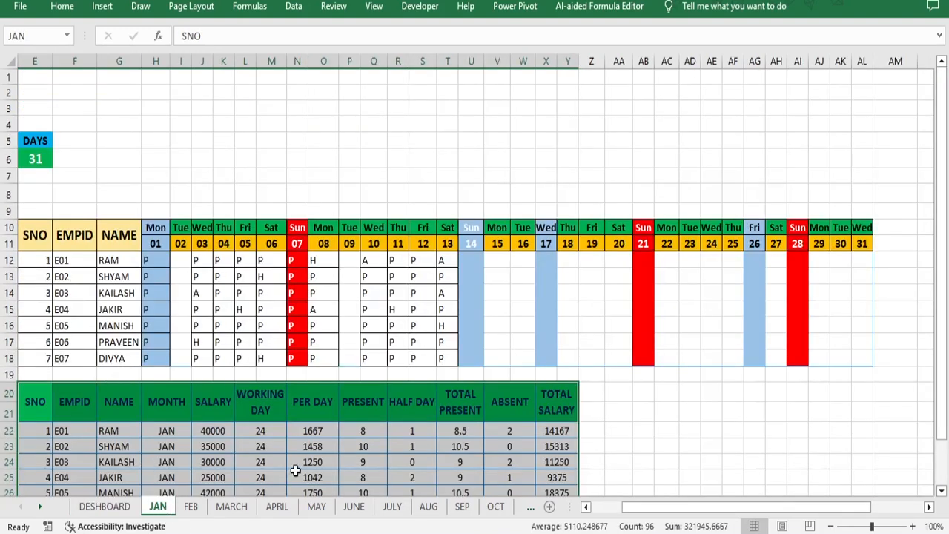
drag(642, 515, 613, 516)
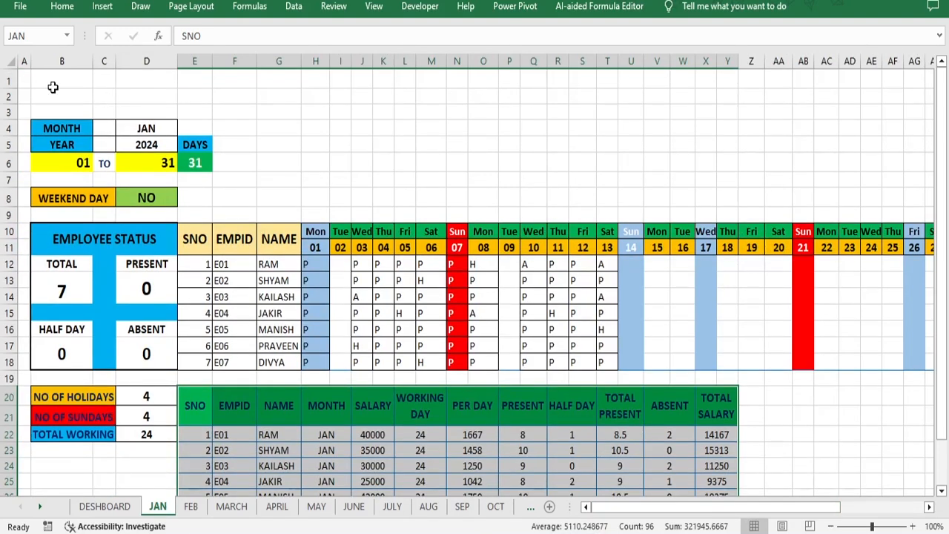
drag(56, 81, 141, 78)
click(62, 7)
click(939, 84)
click(370, 59)
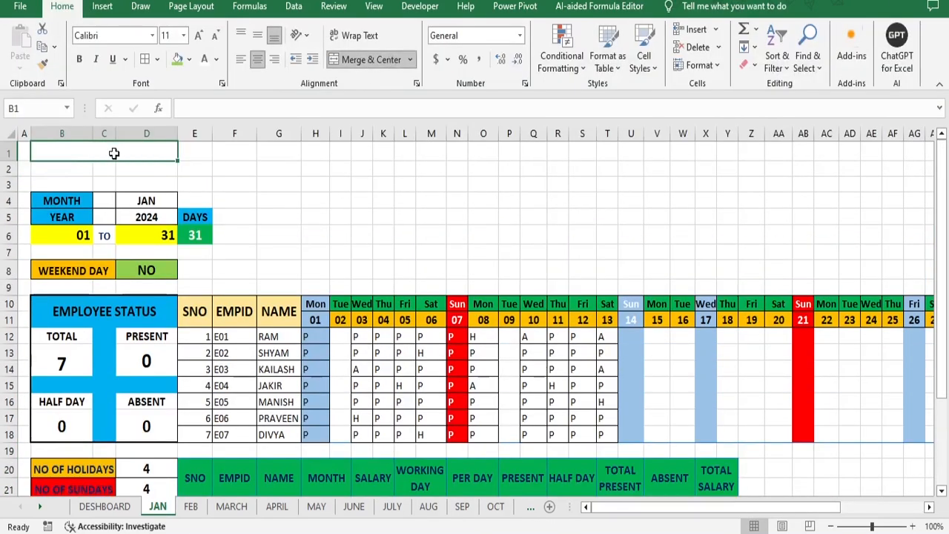
text(DESHBOARD)
click(279, 184)
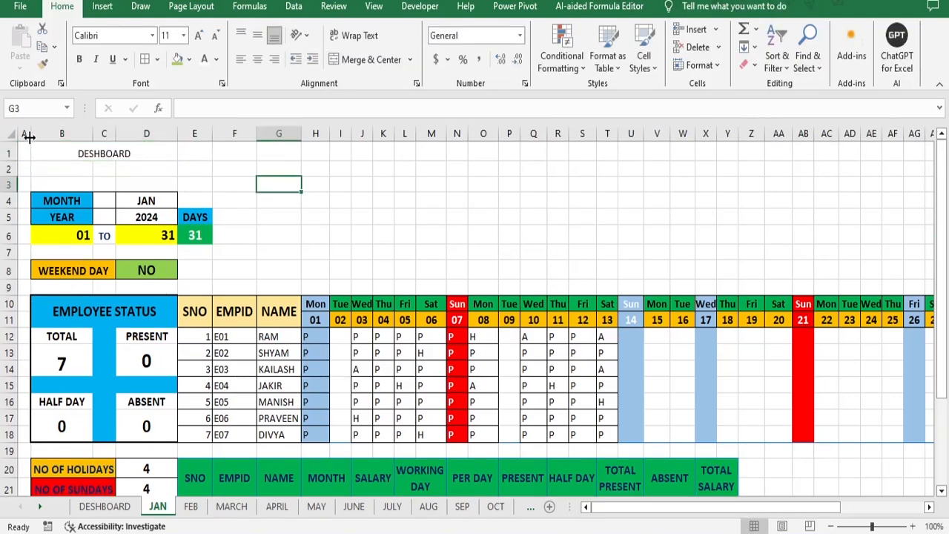
Step: Narrow column A slightly and middle-align the DESHBOARD text vertically in the merged cell B1:D1
mouse_move(27, 137)
mouse_down()
mouse_move(30, 144)
mouse_move(23, 128)
mouse_up()
click(139, 153)
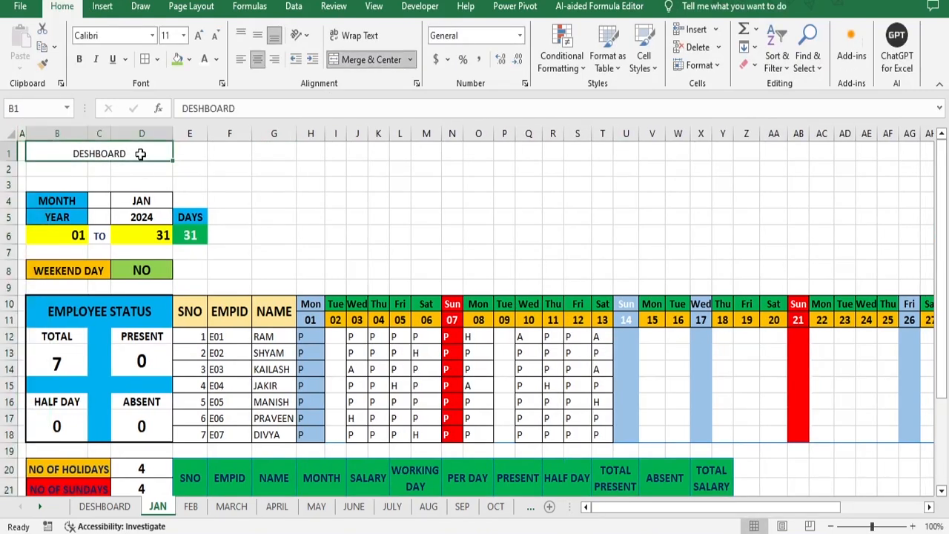
click(258, 37)
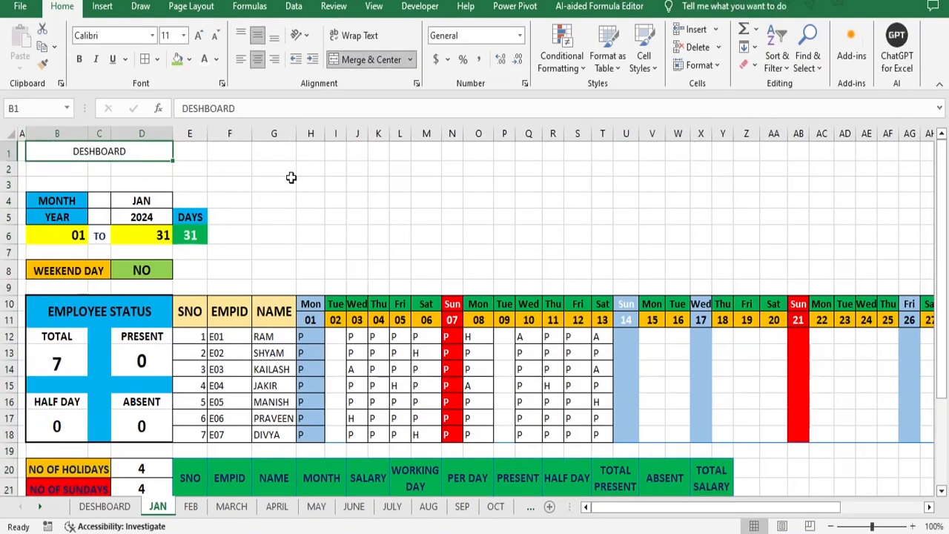
Step: Extend the merged DESHBOARD heading on the JAN sheet across B1:E1 and fill it with green
drag(85, 156, 188, 154)
click(388, 64)
click(388, 64)
click(177, 59)
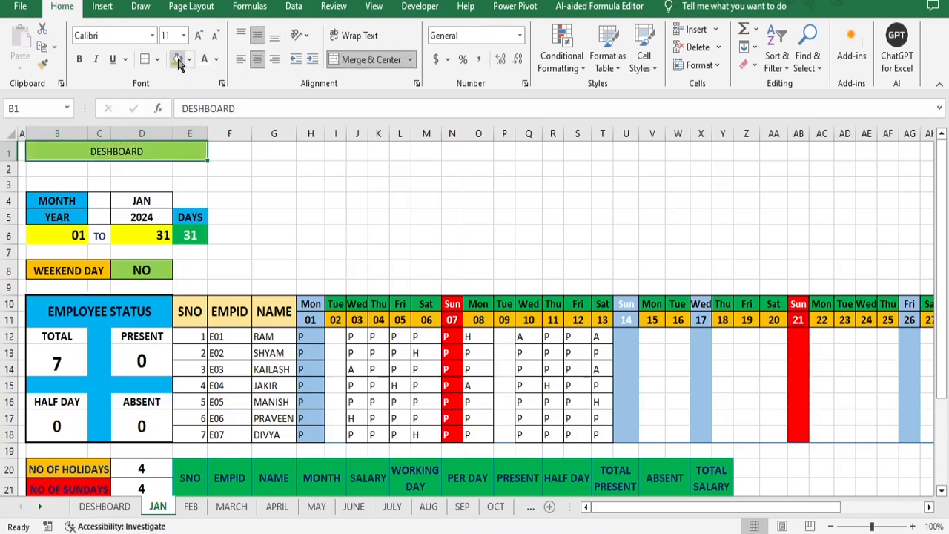
Step: Set the DESHBOARD heading to font size 14 and make it bold
click(199, 34)
click(199, 35)
click(78, 59)
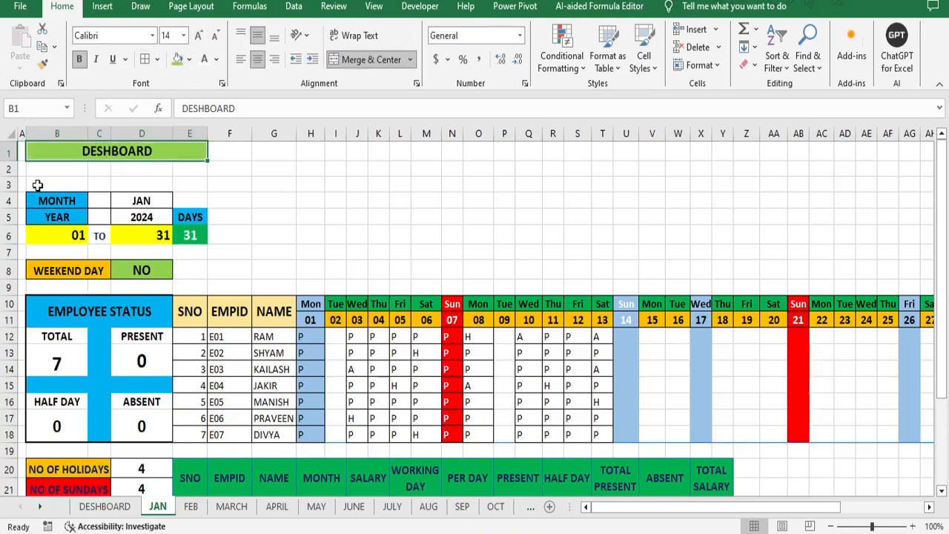
Step: Enter JAN in cell G1 as the first month label beside the DESHBOARD heading
click(259, 178)
click(260, 155)
text(JAN)
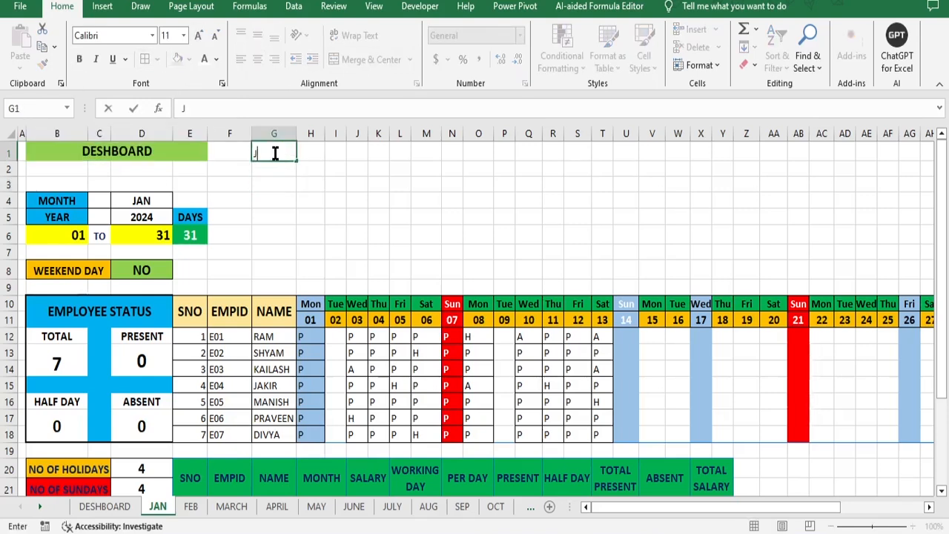
click(307, 152)
text(FEB)
drag(310, 153, 400, 153)
click(371, 59)
click(375, 61)
text(MARCH)
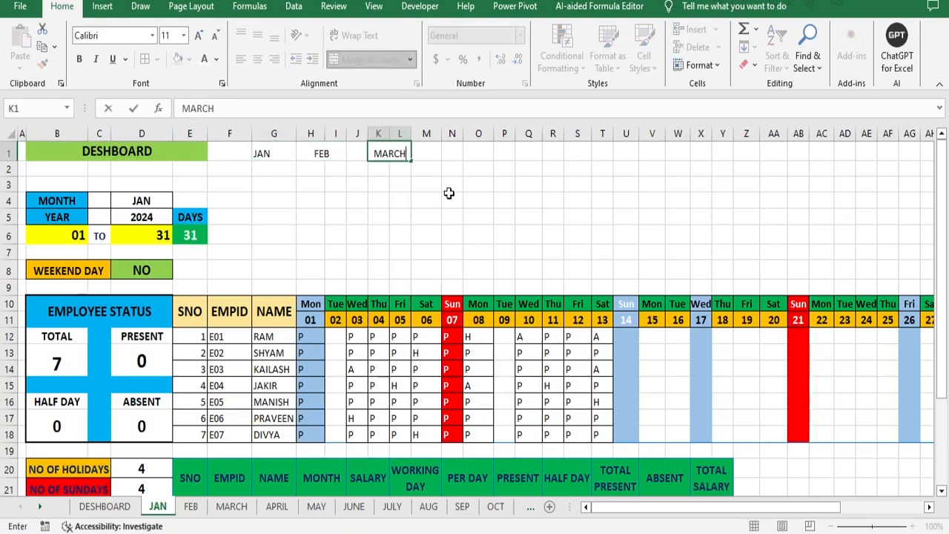
click(367, 154)
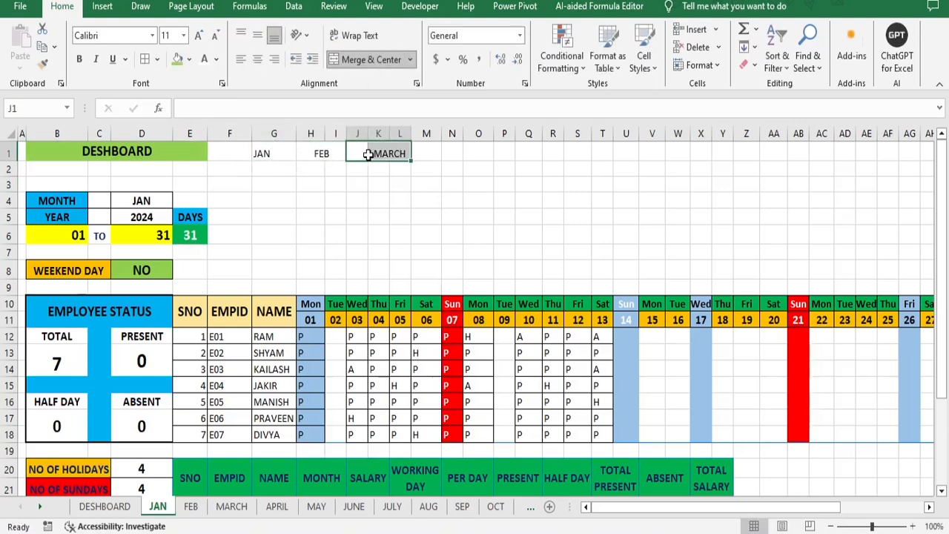
key(ctrl+x)
key(ctrl+z)
key(ctrl+z)
key(ctrl+z)
key(ctrl+z)
click(513, 234)
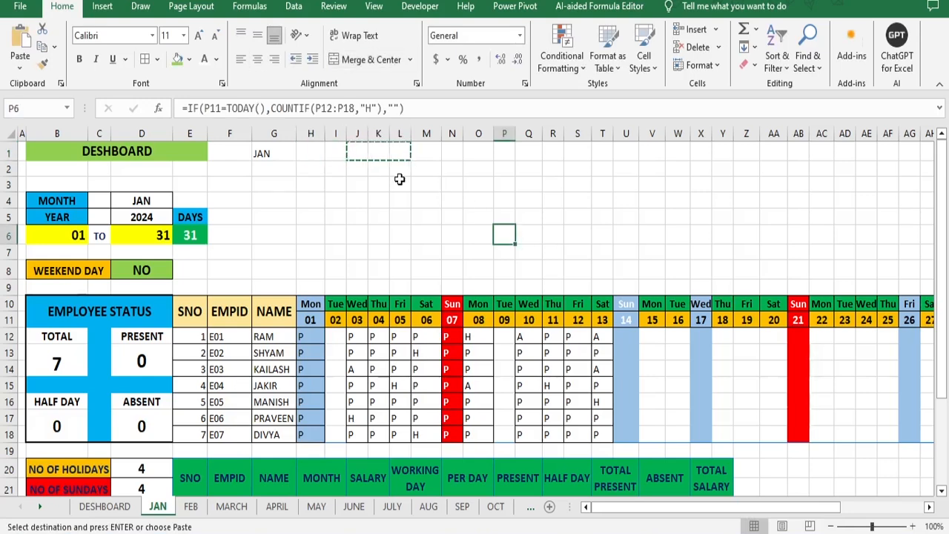
key(Escape)
click(314, 154)
click(382, 203)
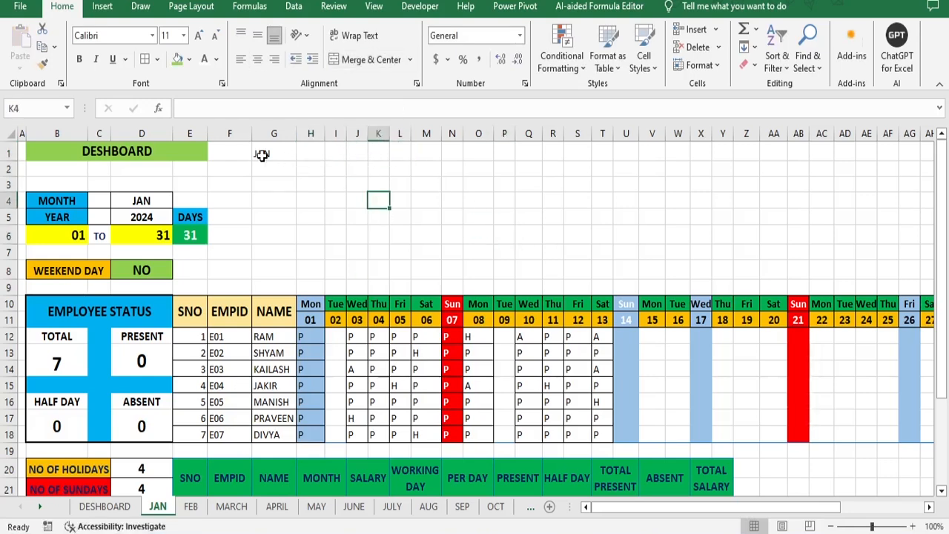
Step: Label the merged cells H1:I1, J1:K1 and L1:M1 with FEB, MARCH and APRIL
click(314, 154)
text(FEB)
click(370, 151)
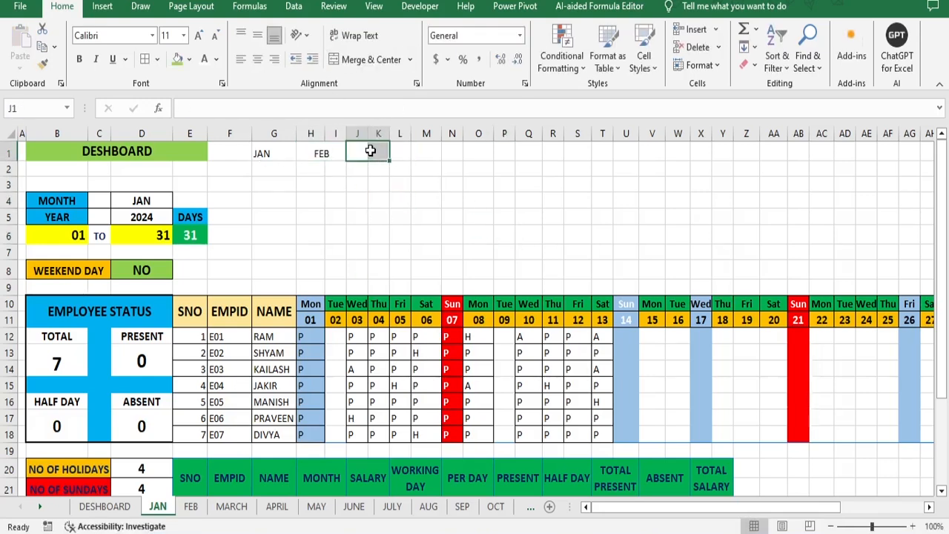
text(MARCH)
key(Tab)
click(365, 58)
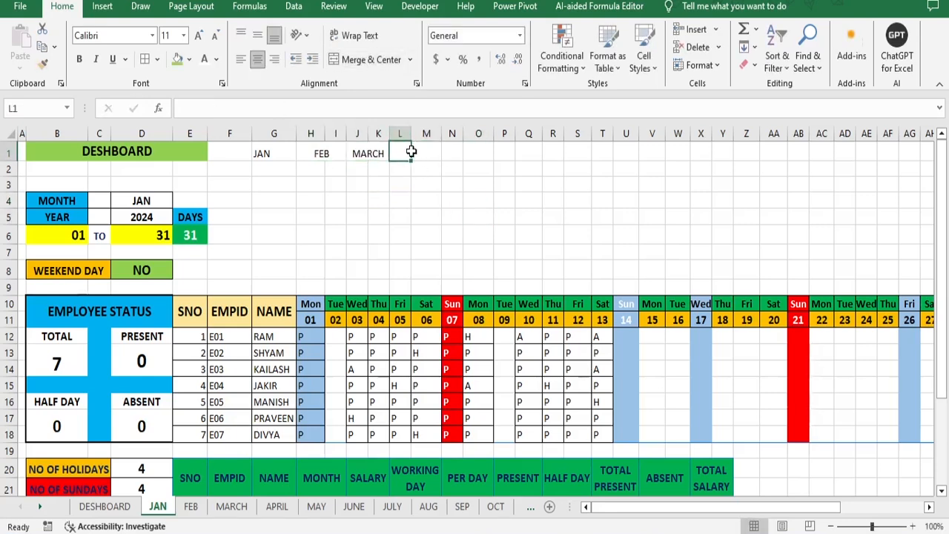
text(APRIL)
click(517, 213)
Step: Merge and center N1:O1 and P1:Q1 and enter MAY and JUNE in them
drag(452, 153, 478, 153)
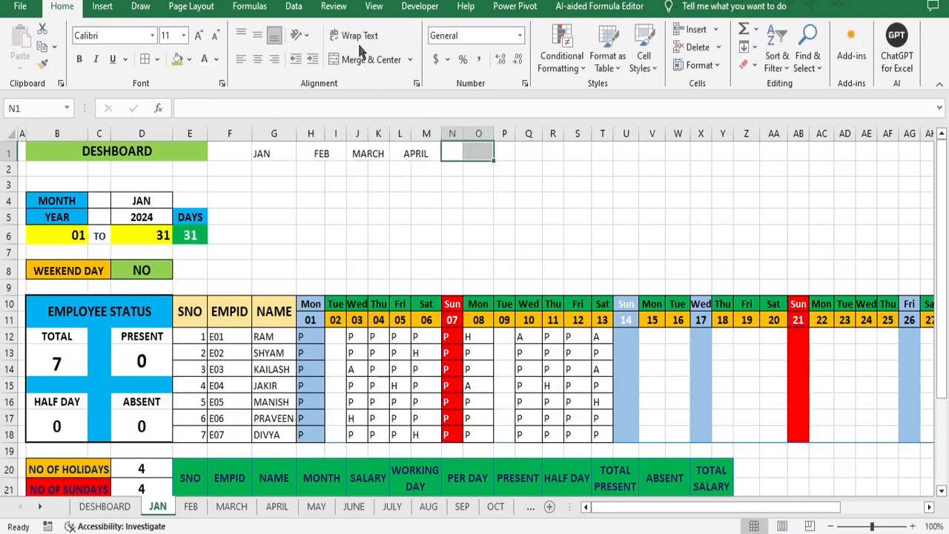
click(362, 57)
text(MAY)
key(Tab)
key(shift+Right)
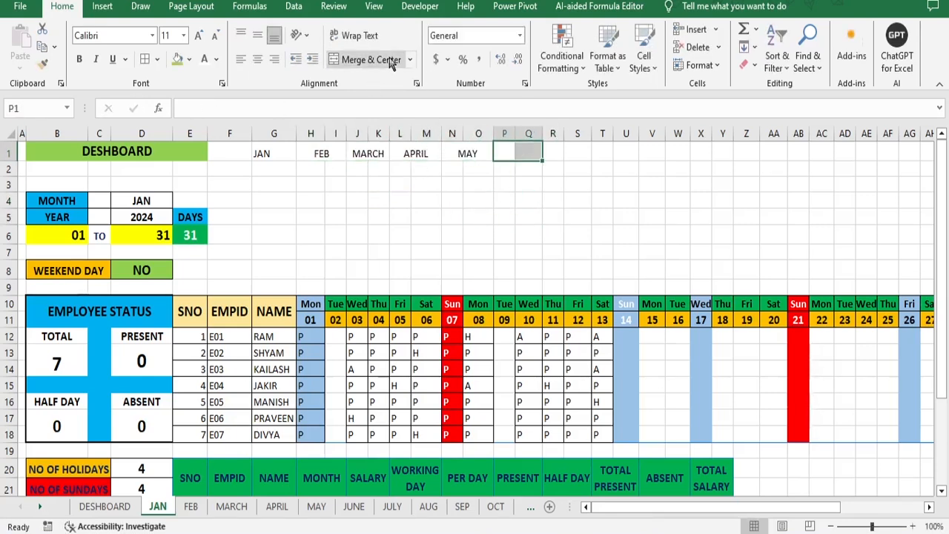
click(367, 58)
text(JUNE)
Step: Merge and center R1:S1 and T1:U1 and enter JULY and AUG in them
click(602, 234)
click(367, 58)
drag(555, 152, 623, 148)
text(JULY)
text(AUG)
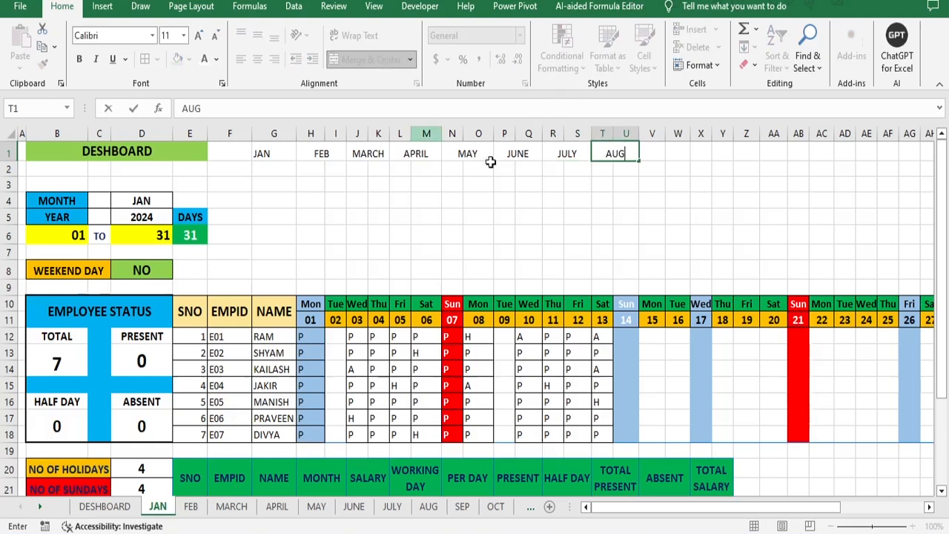
Step: Merge and center V1:W1 and X1:Y1 and enter SEP and OCT in them
drag(652, 154, 822, 154)
click(371, 59)
text(SEP)
key(Return)
click(370, 59)
text(OCT)
key(Return)
Step: Merge and center Z1:AA1 and AB1:AC1 and enter NOV and DEC in them
click(370, 60)
text(NOV)
key(Return)
click(371, 59)
text(FR)
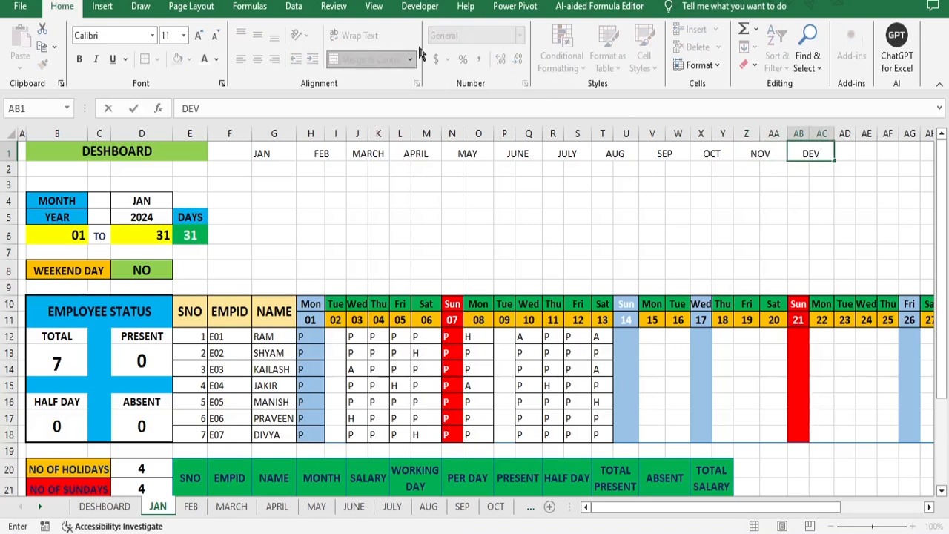
click(569, 231)
drag(261, 155, 826, 156)
double_click(824, 153)
Step: Center the month labels in G1:AC1 horizontally
drag(264, 153, 818, 153)
click(465, 247)
drag(286, 157, 807, 135)
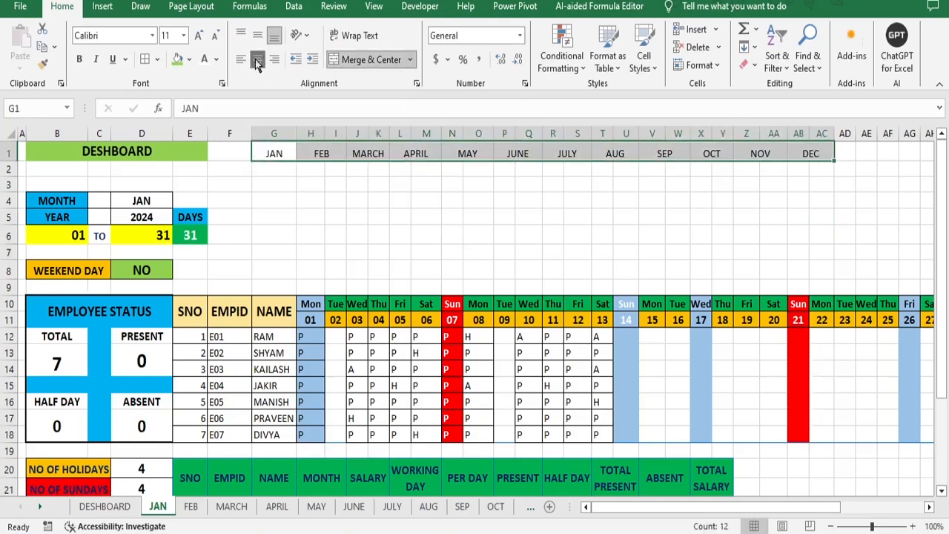
Step: Insert a hyperlink on the JAN label in G1 that leads to the JAN sheet in this document
click(273, 164)
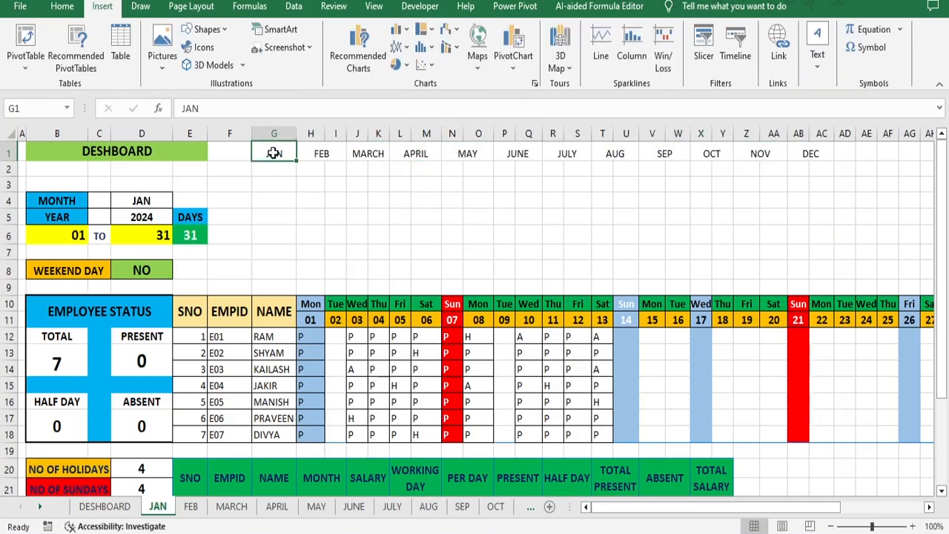
click(779, 48)
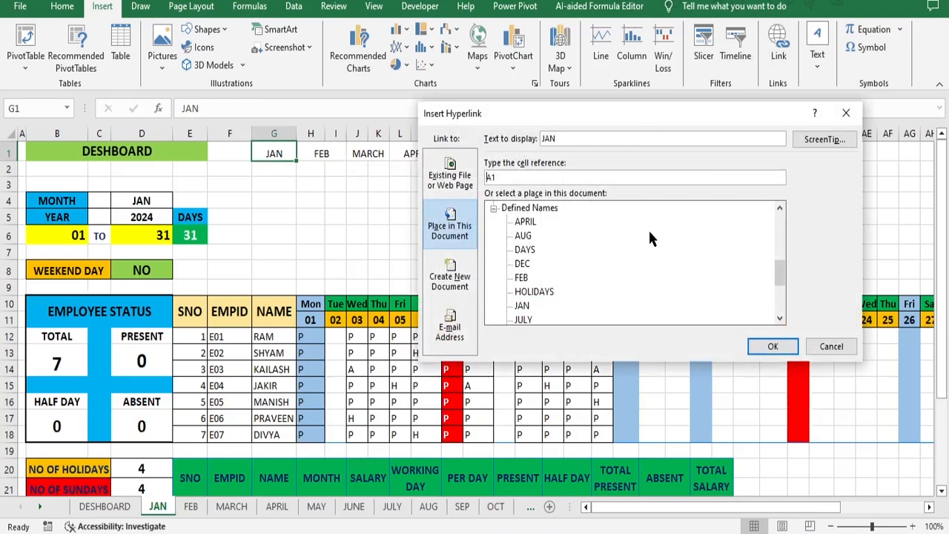
scroll(650, 227, down, 3)
scroll(659, 232, up, 6)
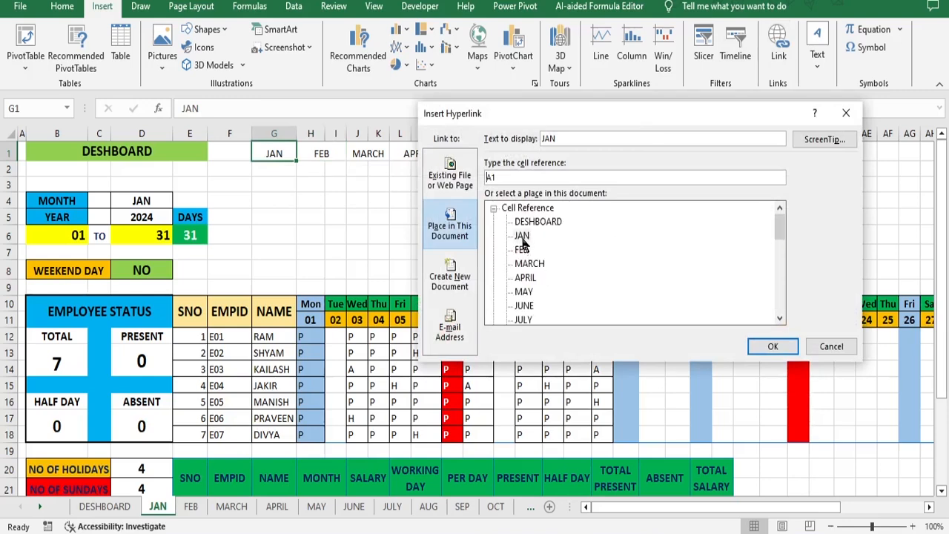
click(765, 346)
Step: Hyperlink the FEB label in row 1 to cell A1 of the FEB sheet
click(316, 152)
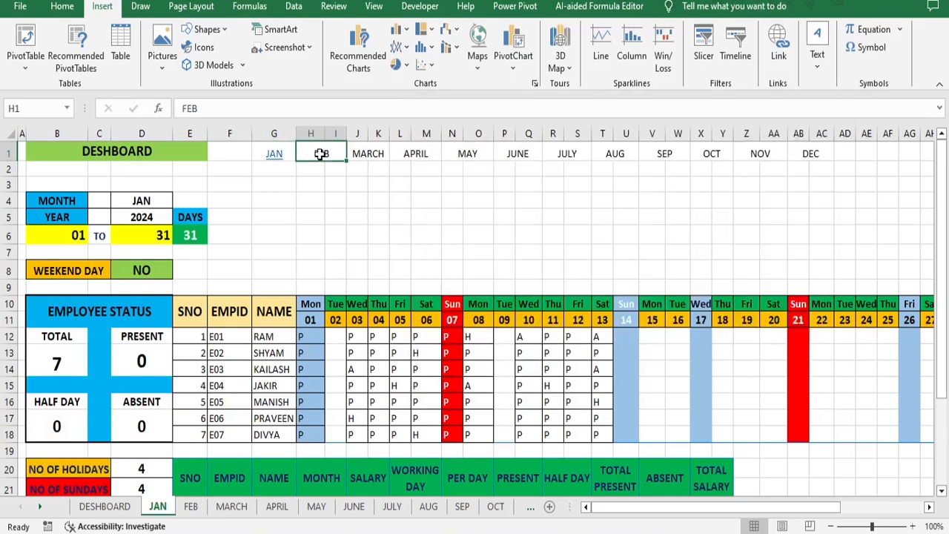
click(779, 54)
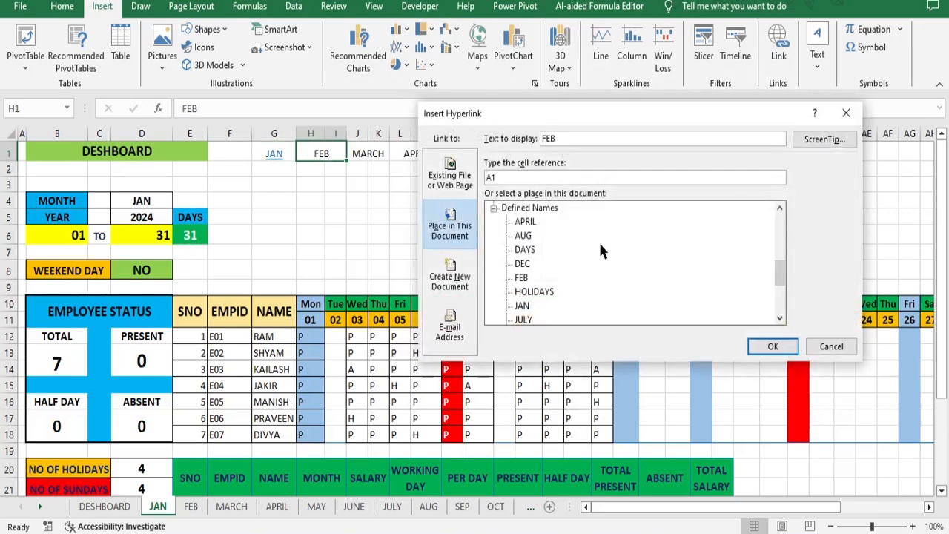
drag(780, 274, 779, 209)
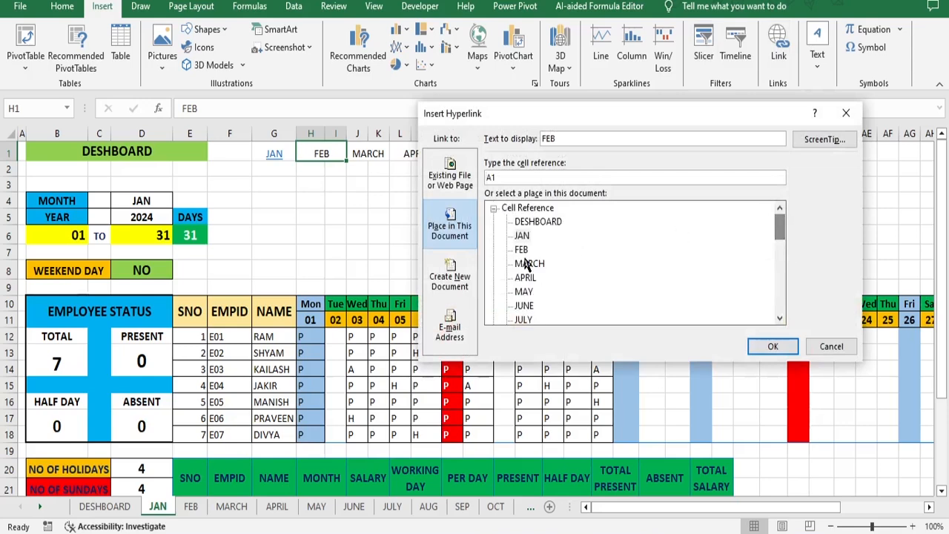
click(521, 250)
click(772, 347)
Step: Hyperlink the MARCH label in row 1 to the MARCH sheet
click(367, 153)
click(779, 55)
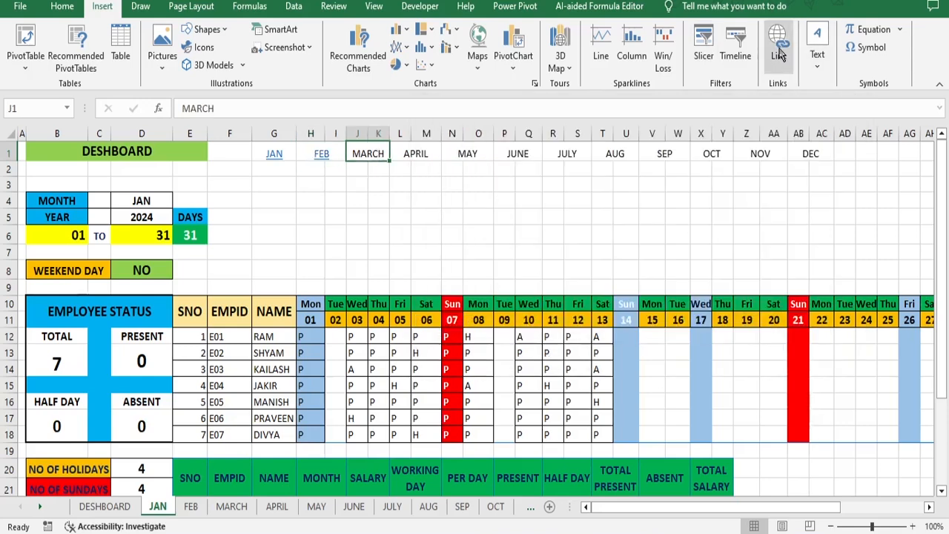
click(528, 264)
click(773, 346)
Step: Hyperlink the APRIL label in row 1 to the APRIL sheet
click(410, 153)
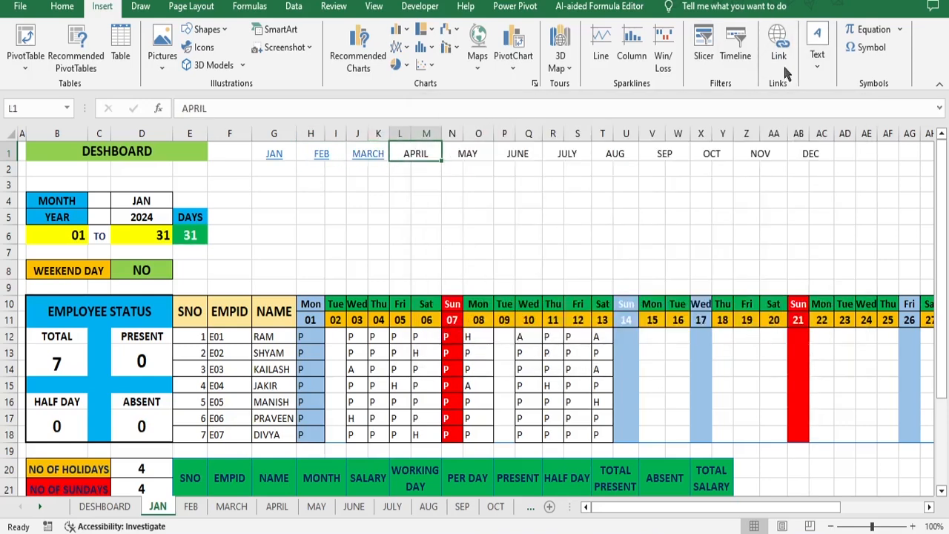
click(779, 55)
scroll(536, 279, up, 5)
click(536, 279)
click(772, 346)
Step: Hyperlink the MAY label in row 1 to the MAY sheet
click(466, 153)
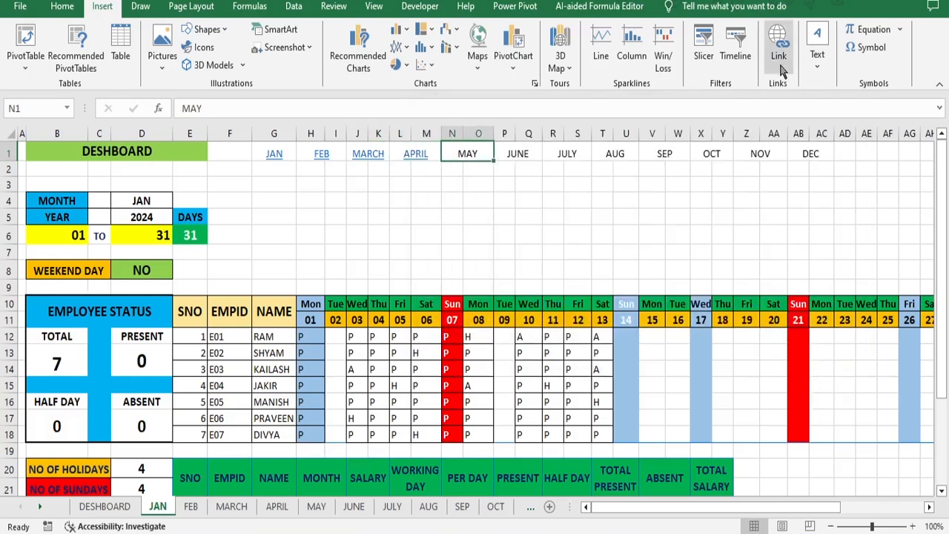
click(779, 55)
scroll(618, 259, up, 5)
click(524, 291)
click(773, 346)
Step: Hyperlink the JUNE label in row 1 to the JUNE sheet
click(519, 154)
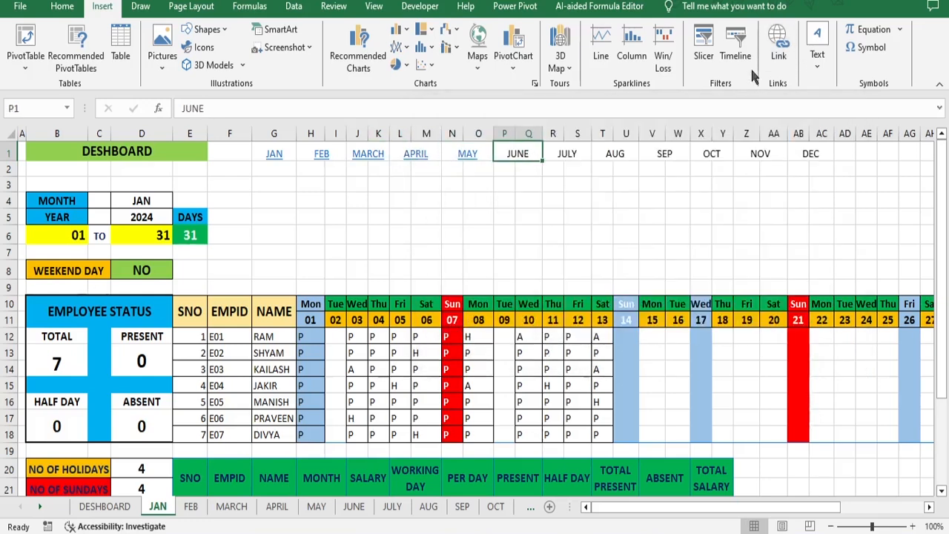
click(779, 55)
scroll(602, 275, up, 5)
click(772, 346)
Step: Hyperlink the JULY label in row 1 to cell A1 of the JULY sheet
click(570, 154)
click(779, 55)
scroll(560, 320, up, 5)
click(523, 320)
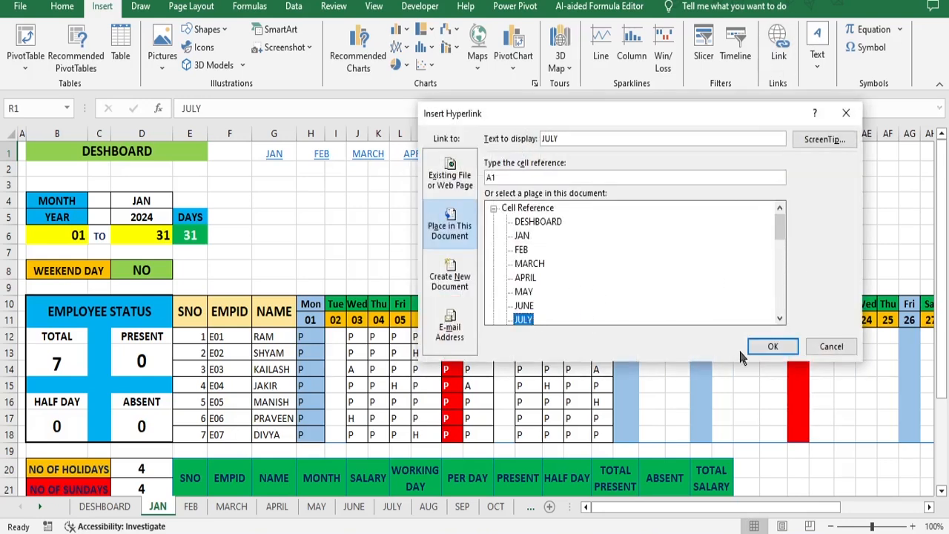
click(773, 346)
Step: Hyperlink the AUG label in row 1 to the AUG sheet
click(613, 154)
click(778, 55)
scroll(568, 289, up, 5)
scroll(594, 297, down, 1)
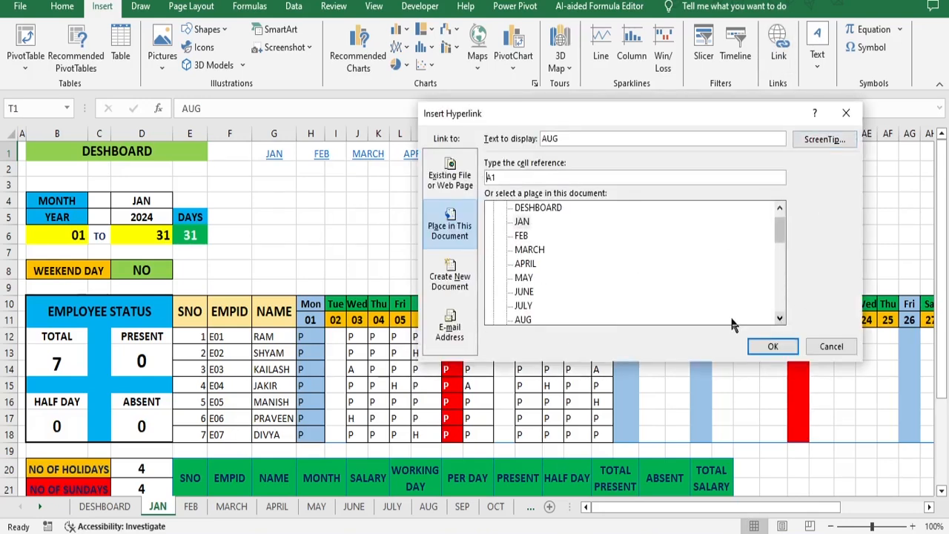
click(772, 346)
Step: Hyperlink the SEP label in row 1 to the SEP sheet
click(663, 154)
click(778, 54)
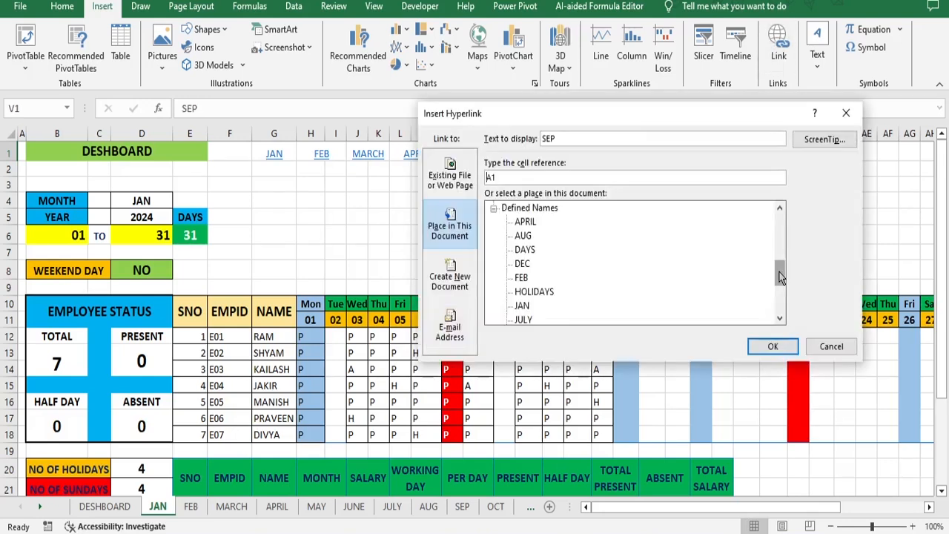
scroll(782, 327, up, 5)
scroll(781, 326, down, 1)
click(772, 347)
Step: Hyperlink the OCT label in row 1 to cell A1 of the OCT sheet
click(716, 153)
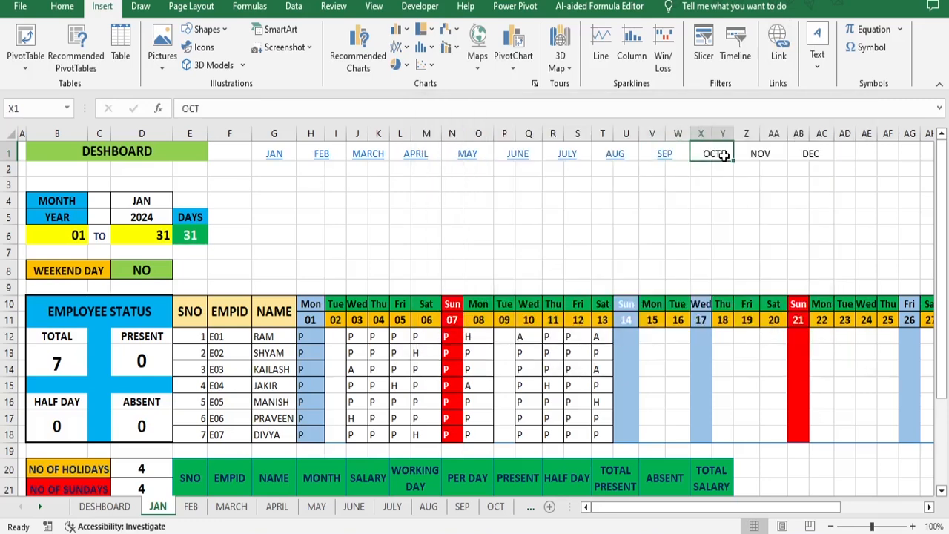
click(779, 55)
scroll(778, 322, up, 5)
scroll(594, 321, down, 1)
click(523, 305)
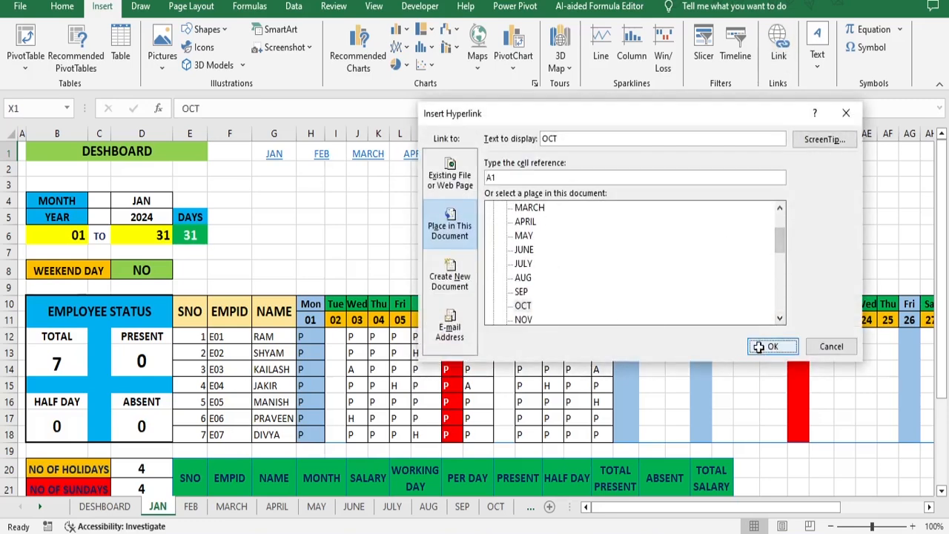
click(773, 346)
Step: Hyperlink the NOV label in row 1 to cell A1 of the NOV sheet
click(759, 153)
click(779, 55)
scroll(758, 311, up, 5)
scroll(602, 304, down, 1)
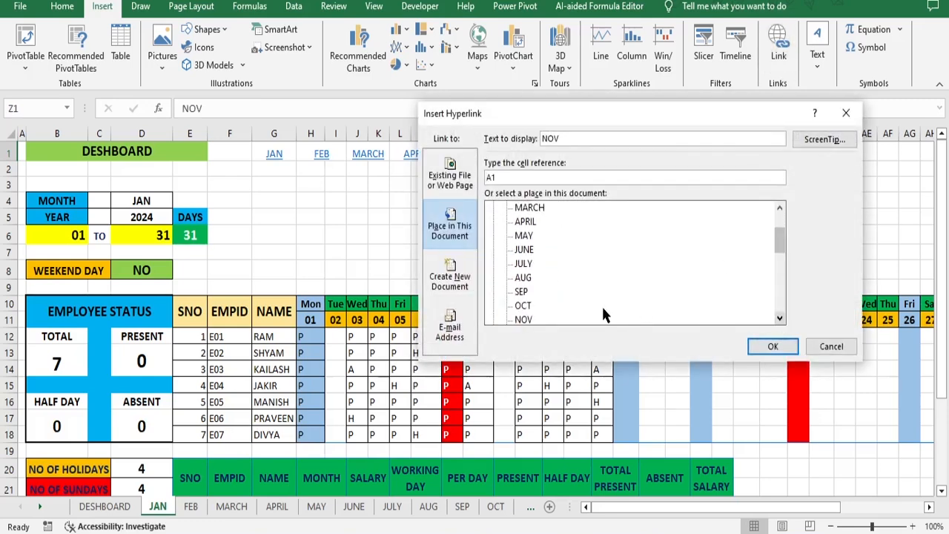
click(523, 318)
click(777, 346)
Step: Hyperlink the DEC label in row 1 to the DEC sheet
click(814, 153)
click(778, 55)
drag(781, 227, 785, 280)
scroll(746, 275, up, 3)
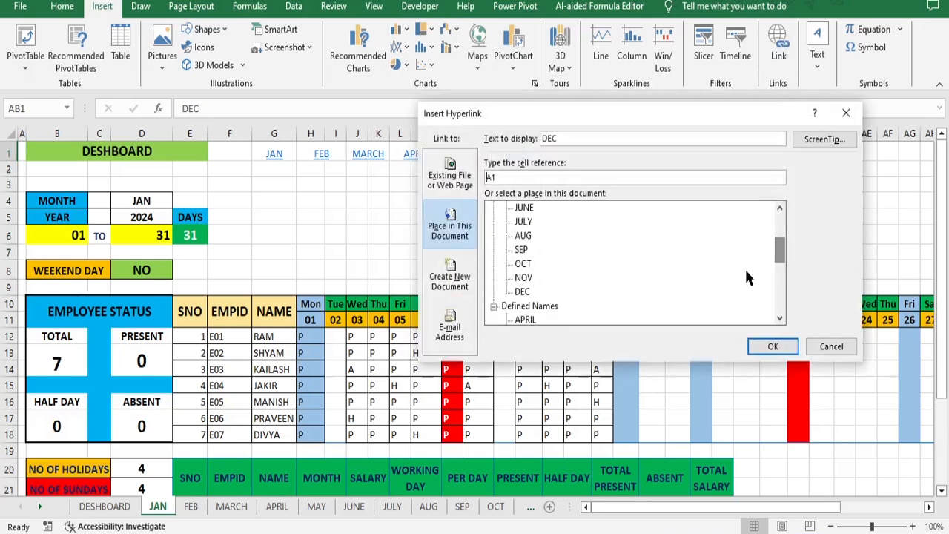
click(522, 307)
click(773, 346)
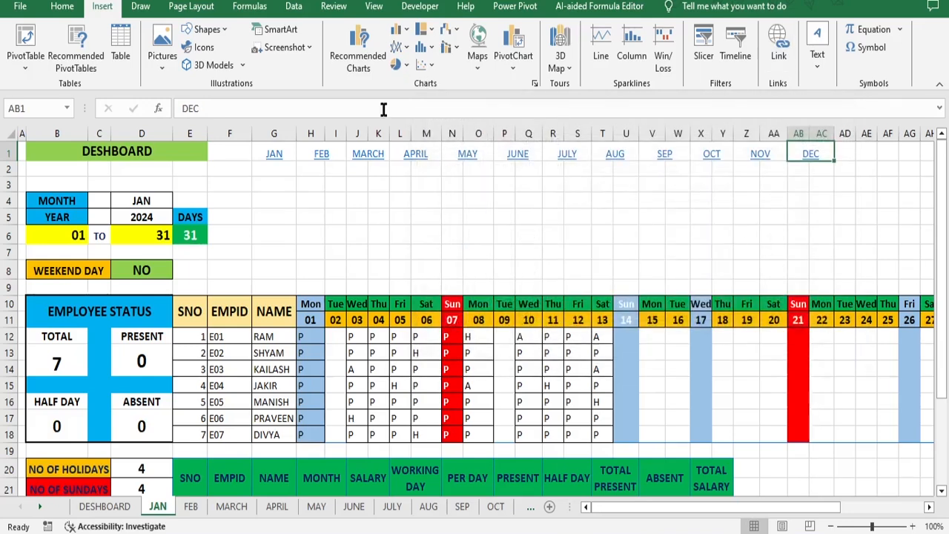
Step: Increase the font size of the linked month labels in G1:AC1 to 14
drag(253, 152, 812, 142)
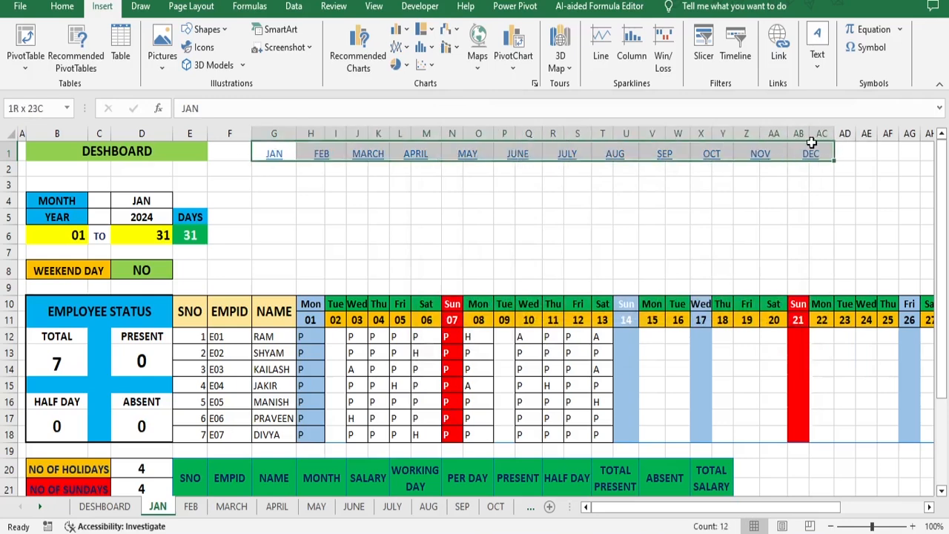
click(63, 6)
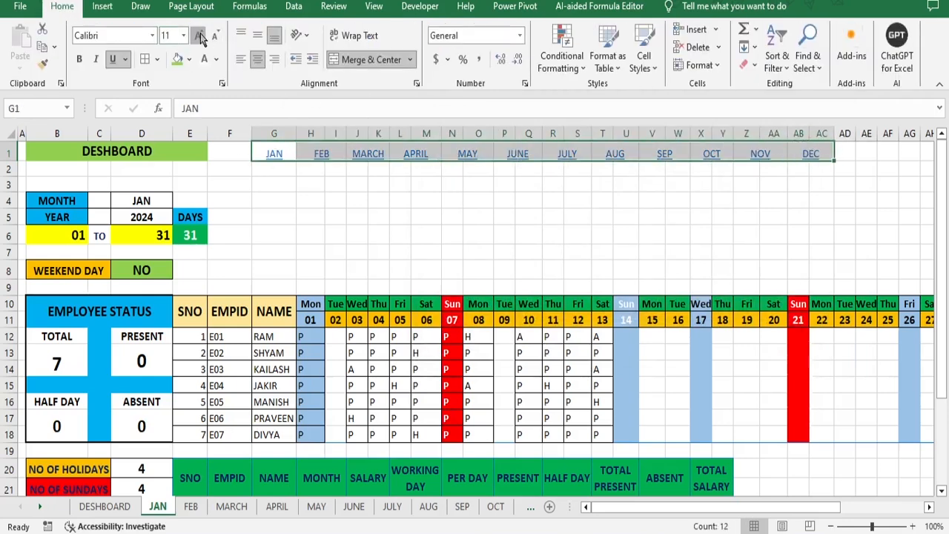
click(201, 37)
click(200, 37)
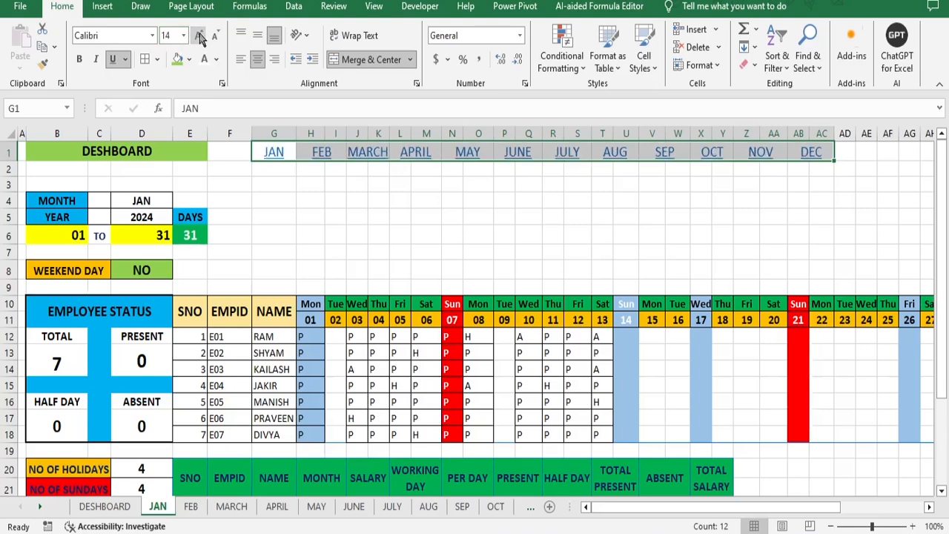
Step: Bold the month labels in G1:AC1 and fill the JAN label with yellow
click(80, 60)
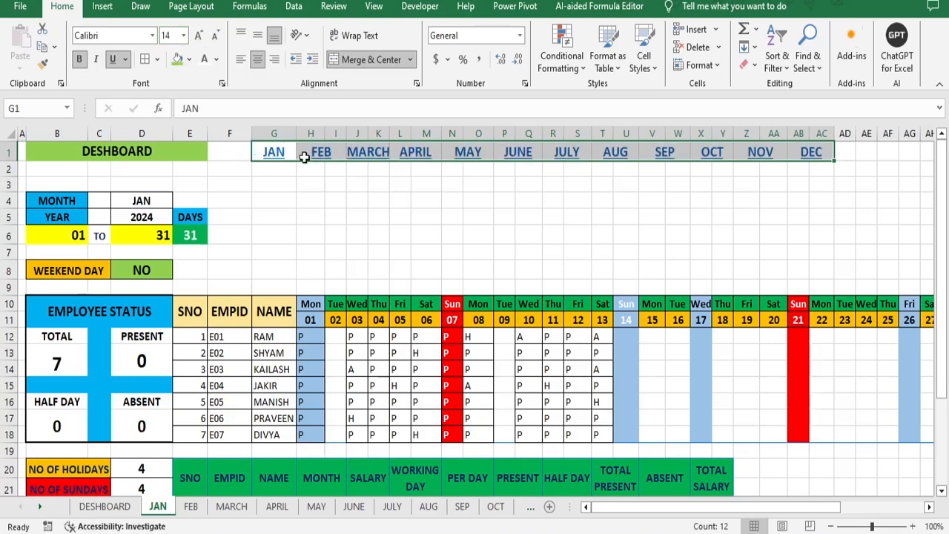
click(274, 151)
click(191, 59)
click(212, 202)
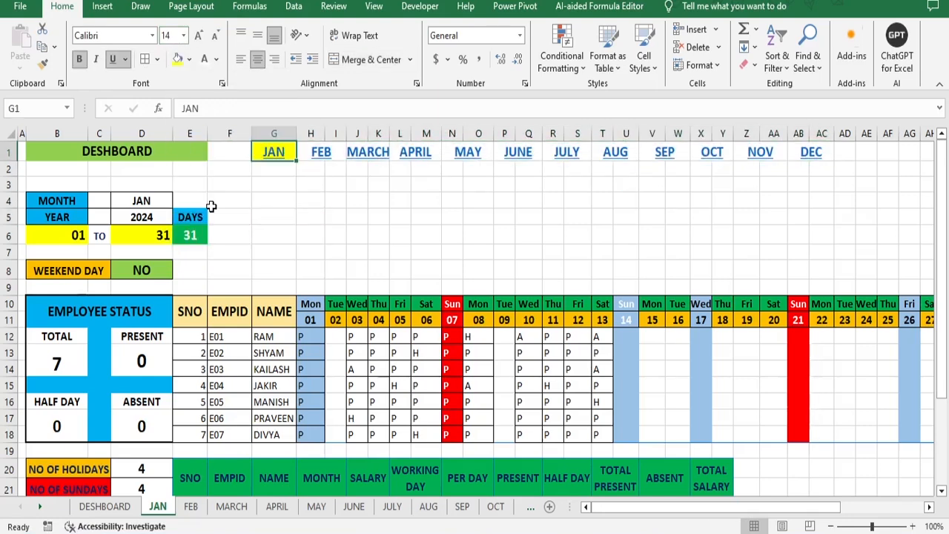
Step: Fill the FEB label in row 1 with green and make its text white
click(307, 151)
click(191, 60)
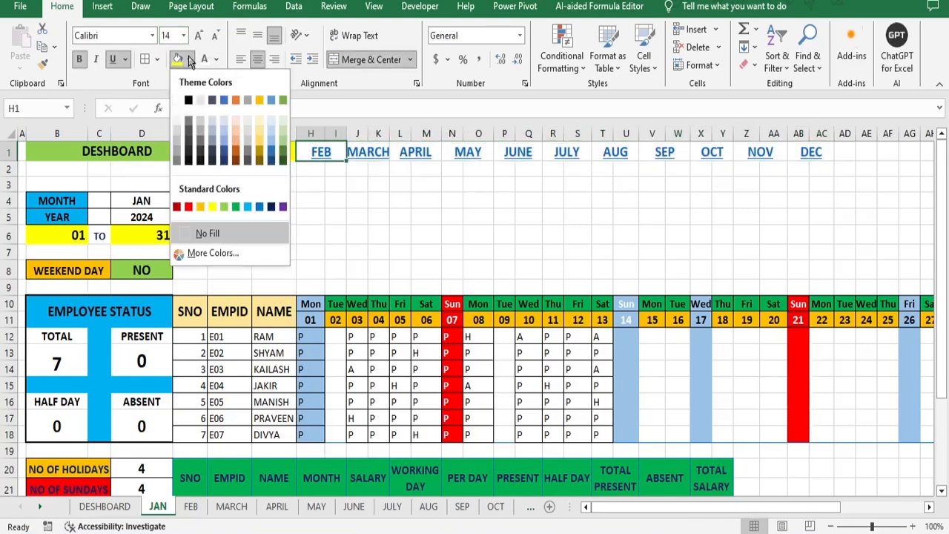
click(235, 208)
Step: Give the MARCH label a dark blue fill with white text and widen column K slightly to fit it
click(380, 152)
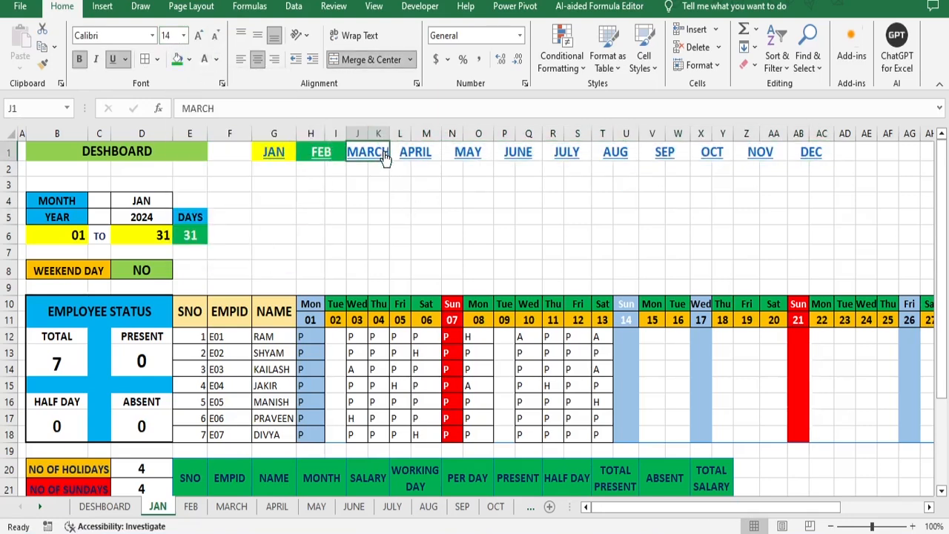
click(191, 60)
click(271, 204)
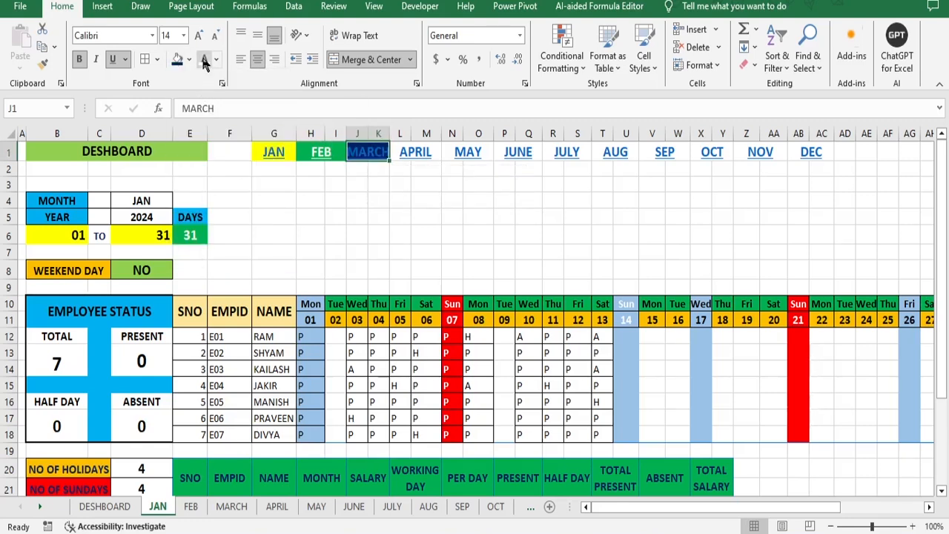
drag(389, 134, 393, 134)
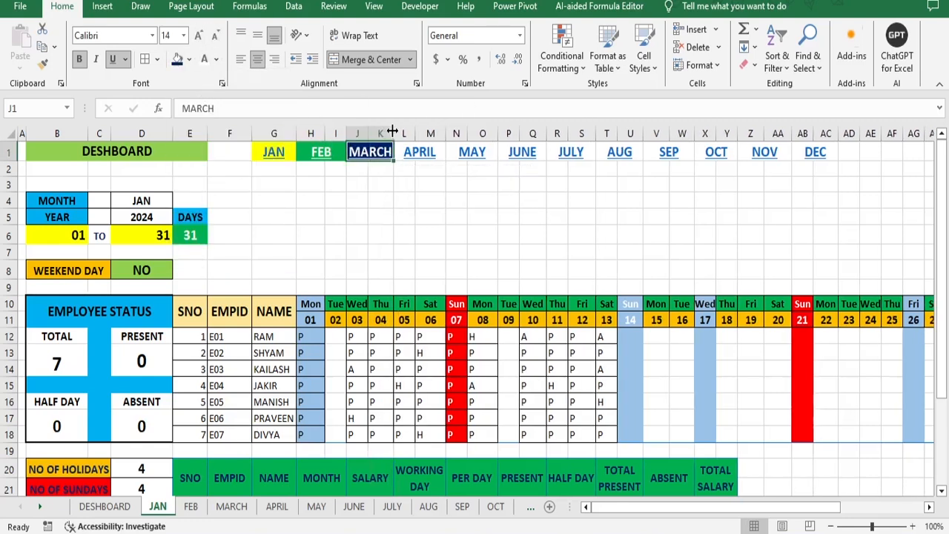
Step: Fill the APRIL label with light green, and give the MAY label a light blue fill with white text
click(441, 151)
click(196, 59)
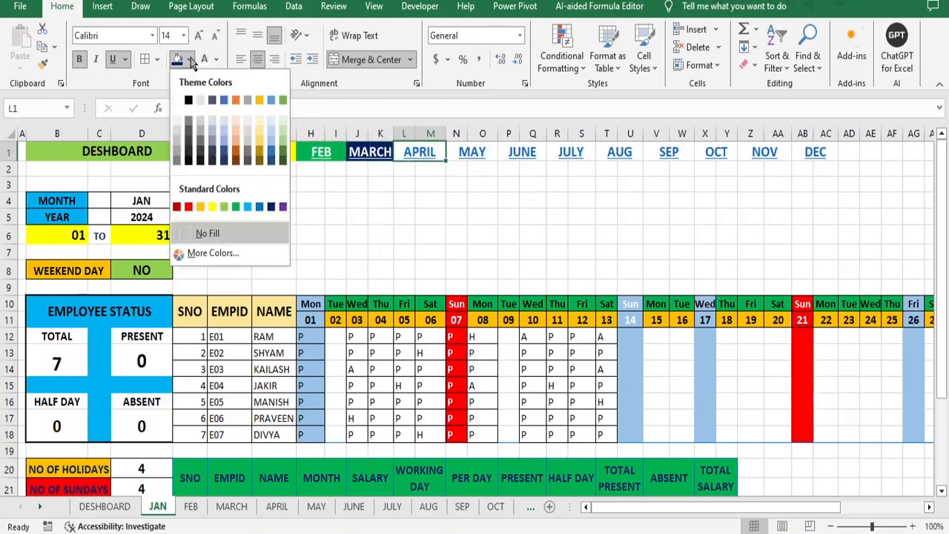
click(282, 141)
click(494, 151)
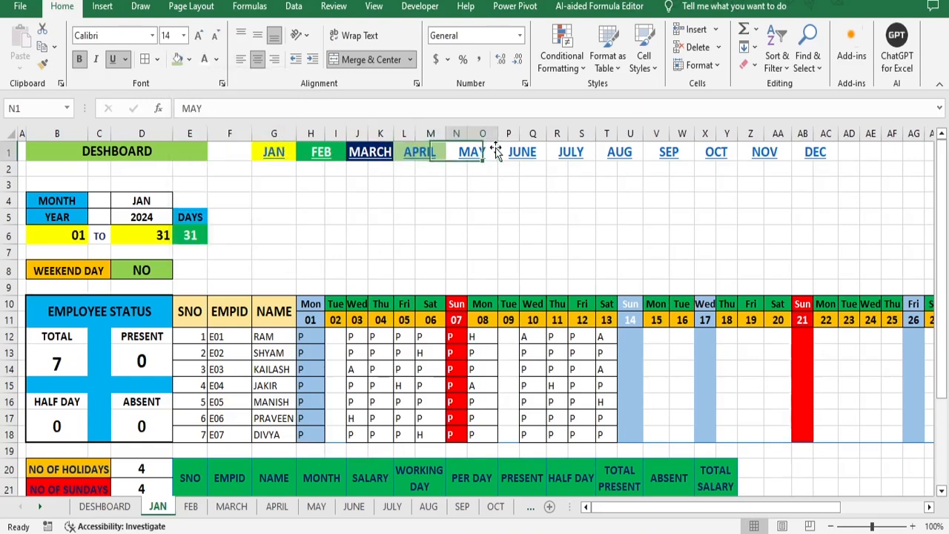
click(196, 60)
click(211, 139)
click(215, 59)
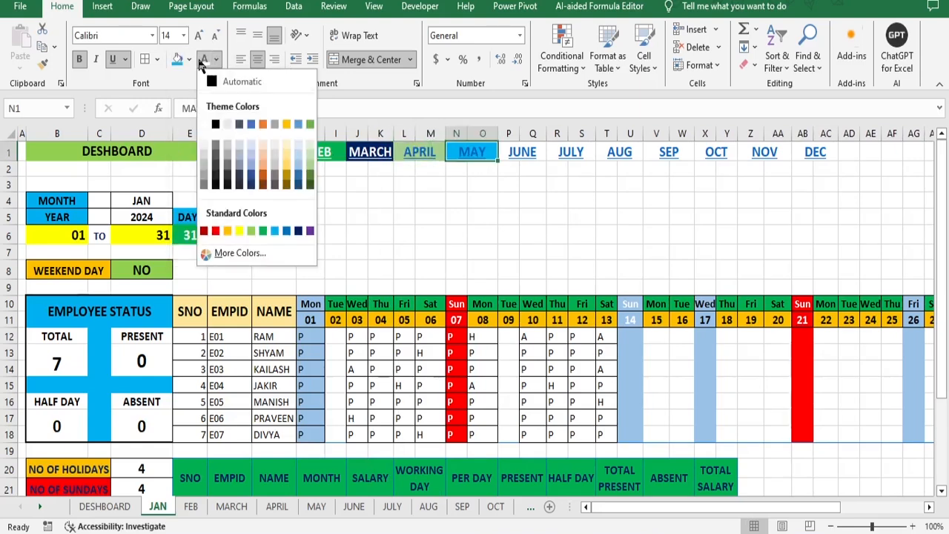
Step: Fill the JUNE label with orange and the JULY label with light orange
click(540, 152)
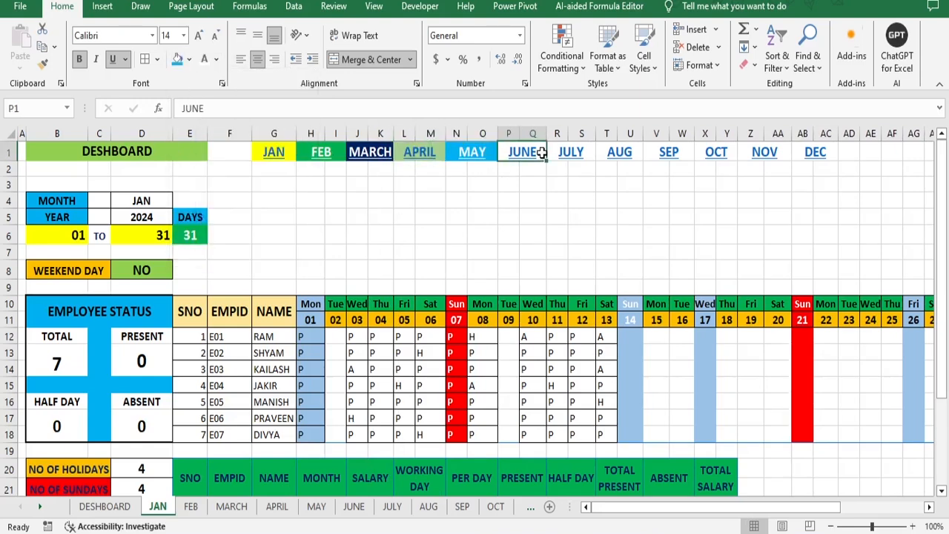
click(195, 59)
click(206, 210)
click(592, 151)
click(189, 63)
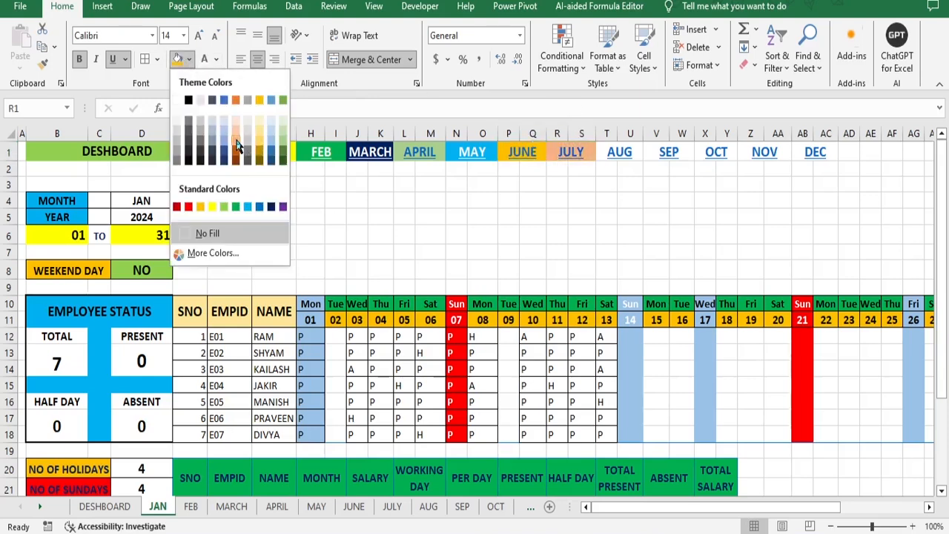
click(226, 120)
Step: Change the text of the JULY, JUNE and APRIL labels to white
key(Left)
click(206, 64)
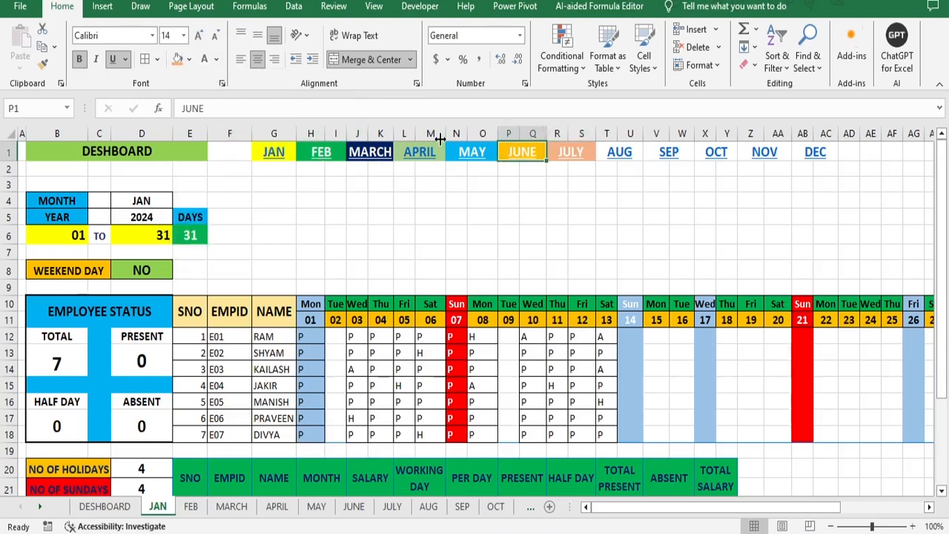
click(436, 149)
click(207, 63)
Step: Set the JAN label's text to a dark font colour that stands out on the yellow fill
click(287, 151)
click(206, 64)
click(216, 60)
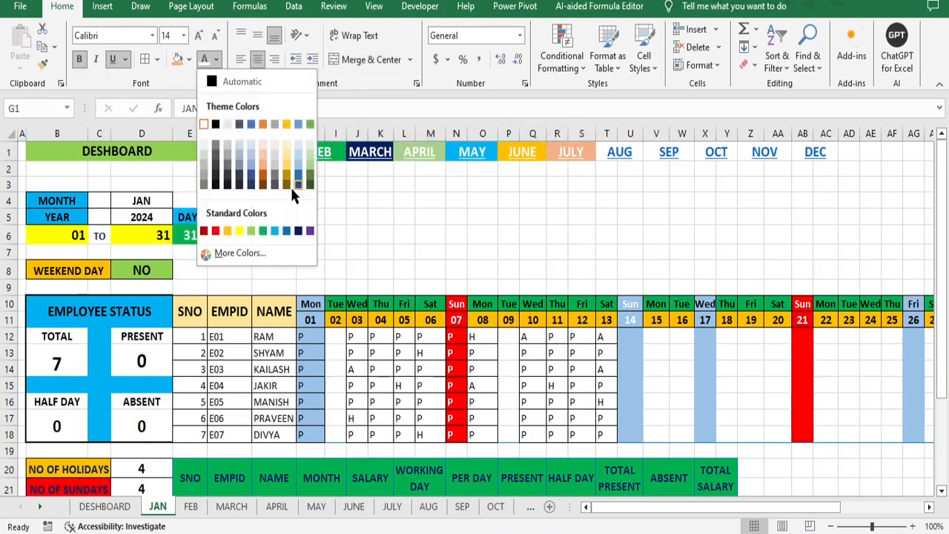
click(292, 195)
click(398, 229)
Step: Fill the AUG label in row 1 with red
click(635, 152)
click(189, 59)
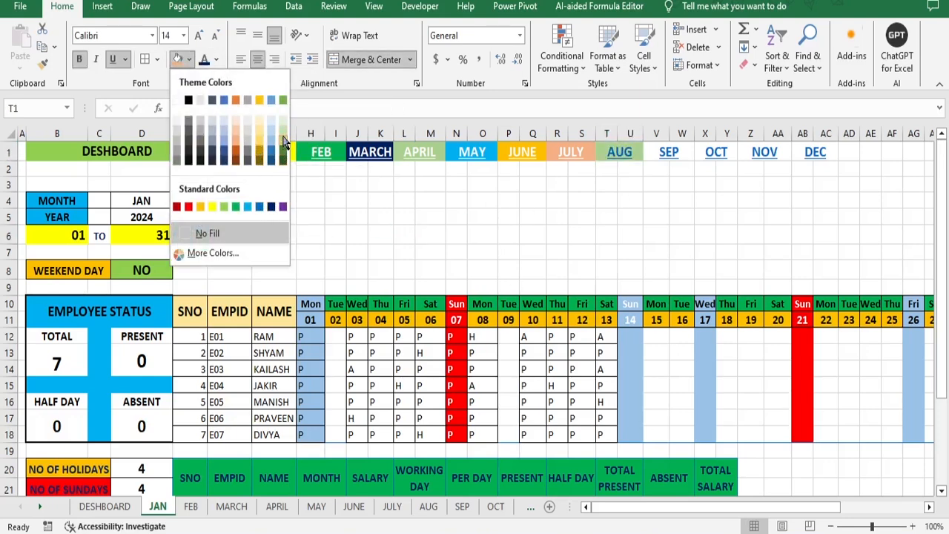
click(189, 208)
click(216, 61)
Step: Give the SEP label in row 1 a blue fill with white text
click(689, 155)
click(668, 155)
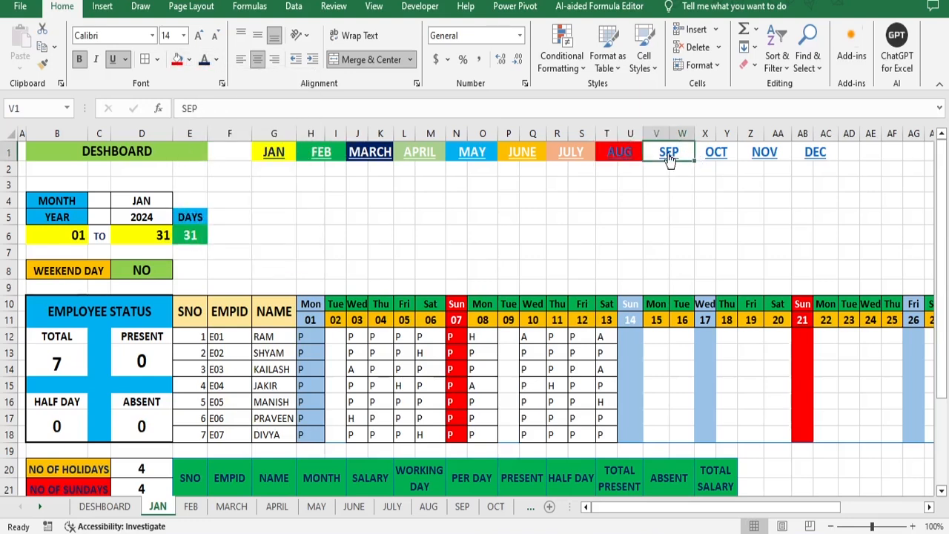
click(190, 59)
click(264, 208)
click(216, 61)
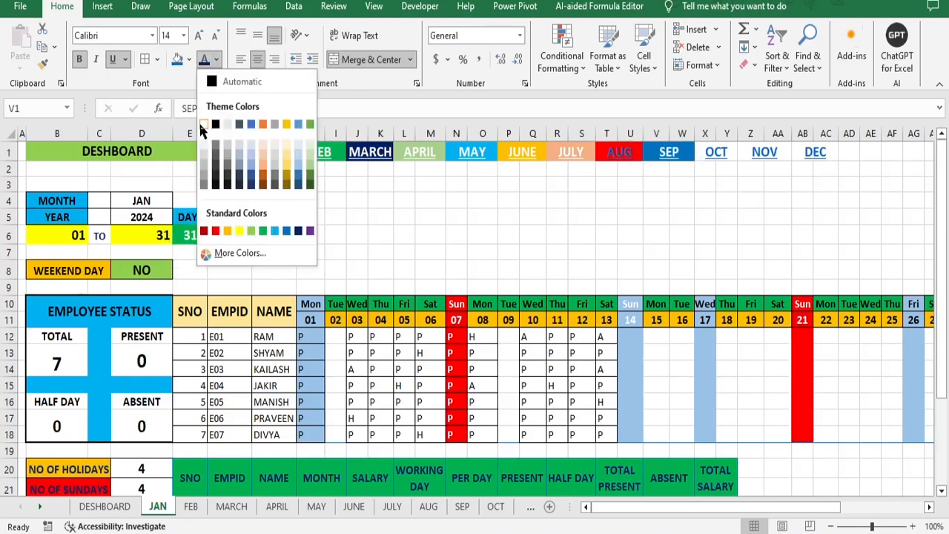
click(209, 114)
Step: Give the OCT label in row 1 a dark orange fill with white text
click(760, 152)
click(715, 152)
click(189, 61)
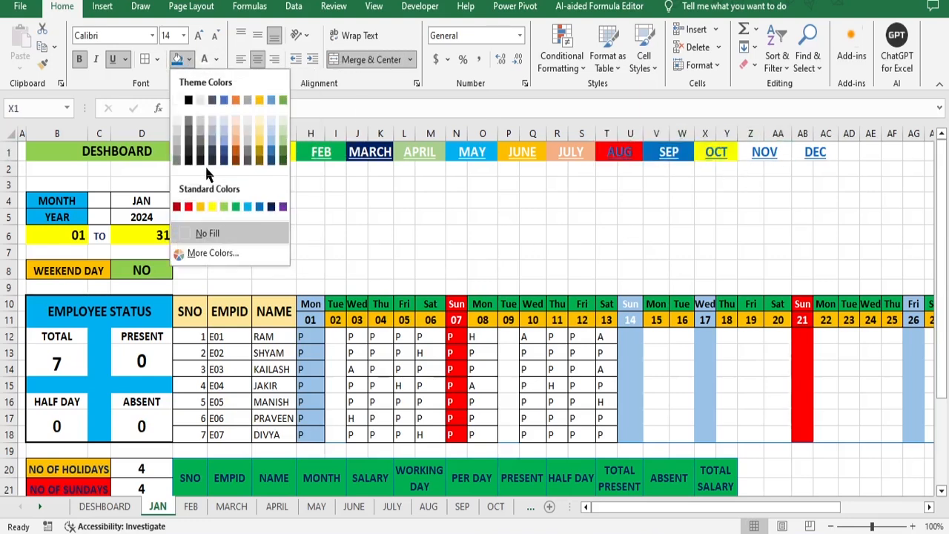
click(241, 148)
click(206, 61)
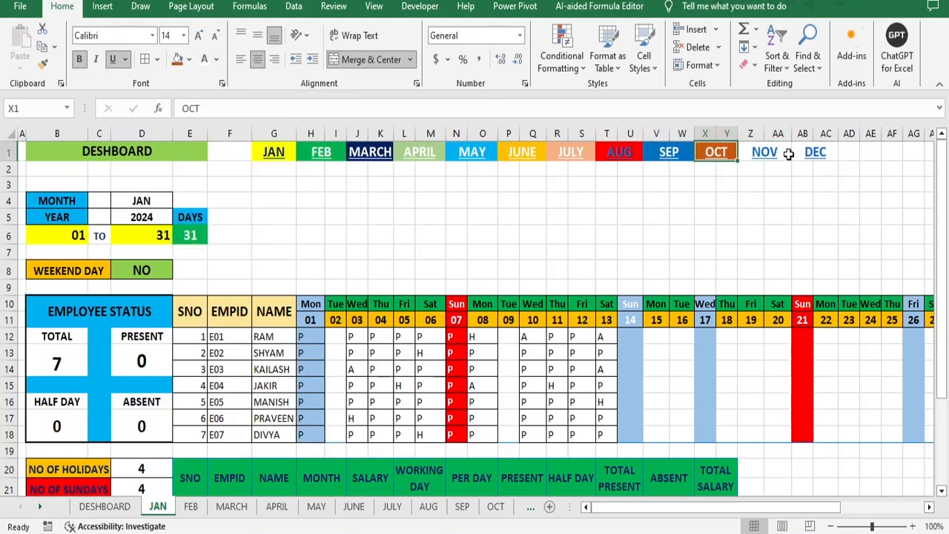
Step: Fill the NOV label with light green and the DEC label with light periwinkle blue, both with white text
click(765, 152)
click(189, 60)
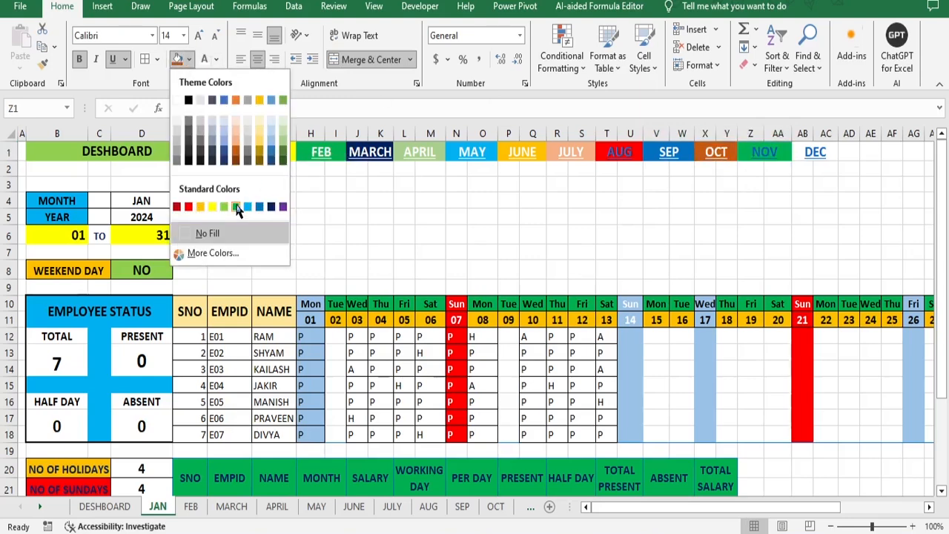
click(224, 206)
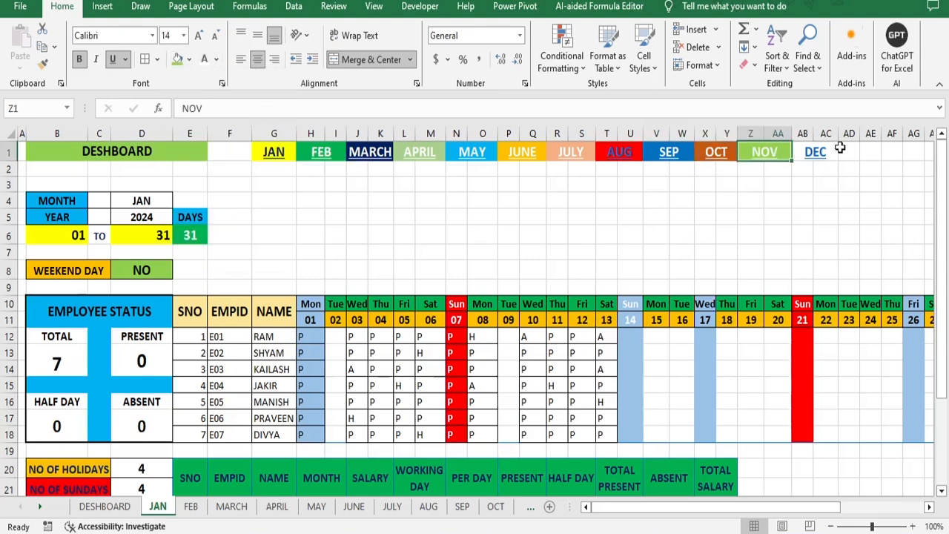
click(815, 152)
click(190, 59)
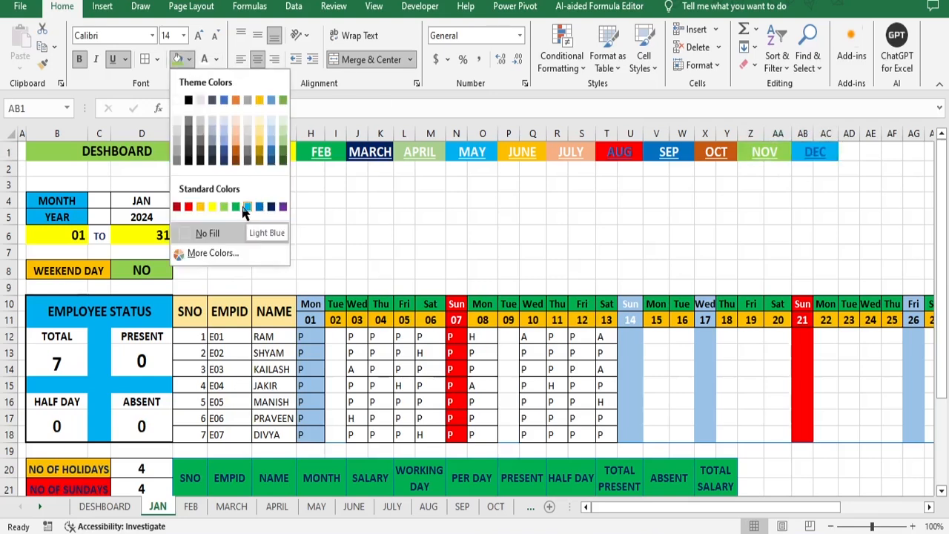
click(224, 126)
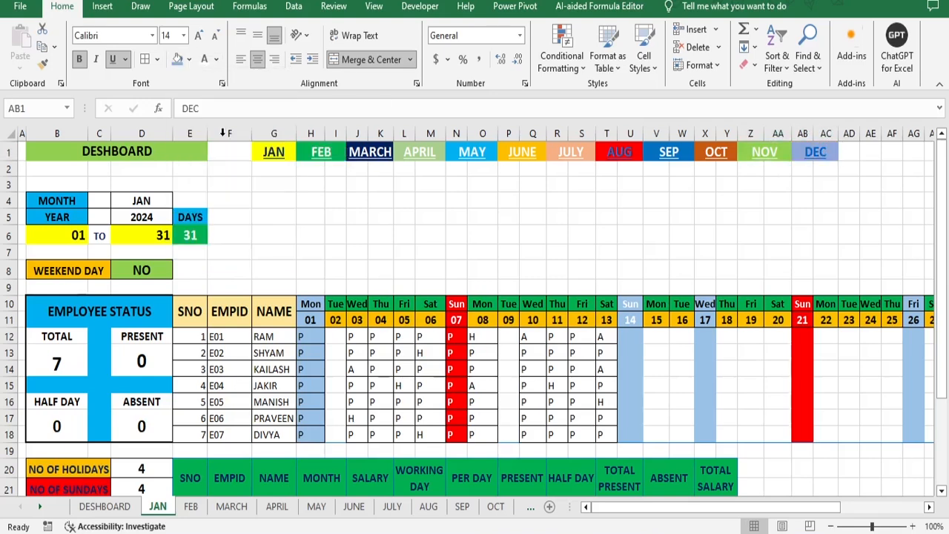
click(673, 185)
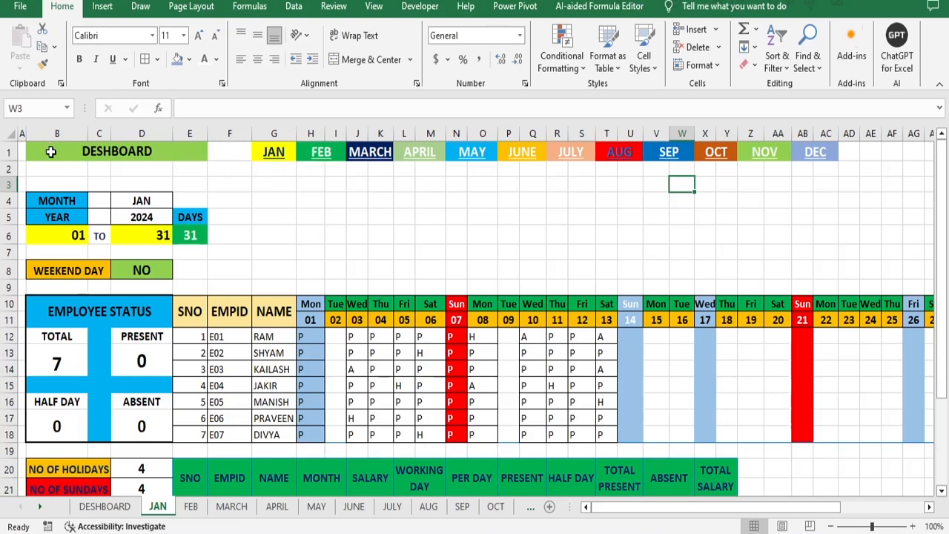
Step: Extend the merged, centred DESHBOARD heading across B1:F1 and make row 1 slightly taller
drag(50, 151, 233, 151)
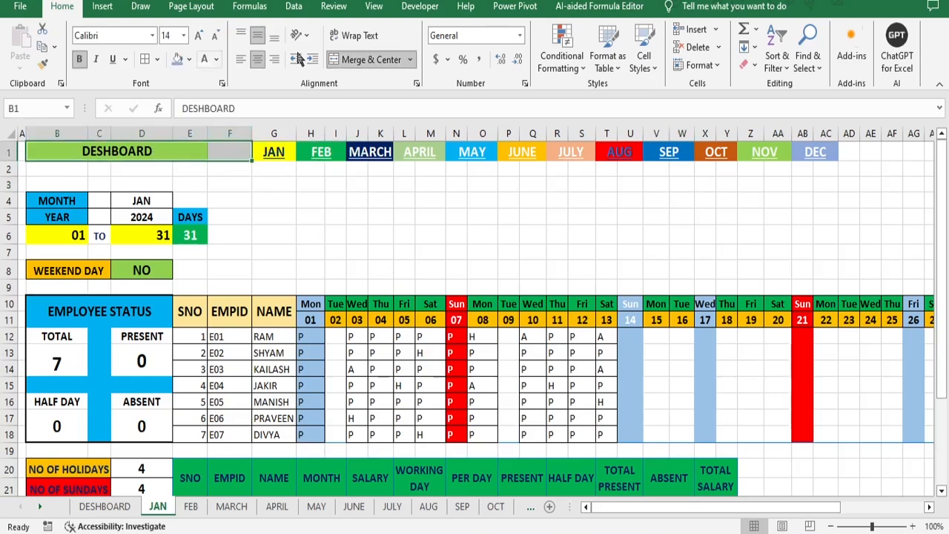
click(345, 59)
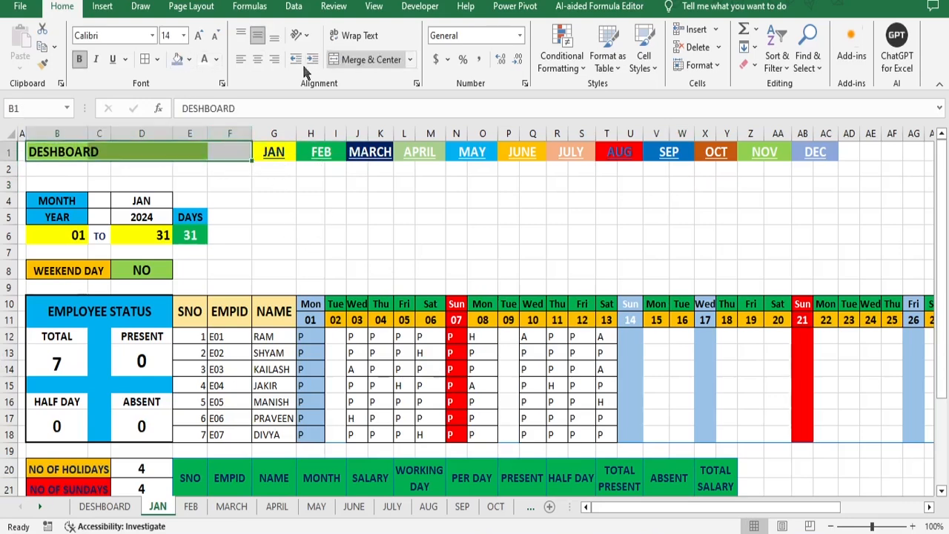
click(365, 63)
drag(12, 163, 12, 165)
click(380, 236)
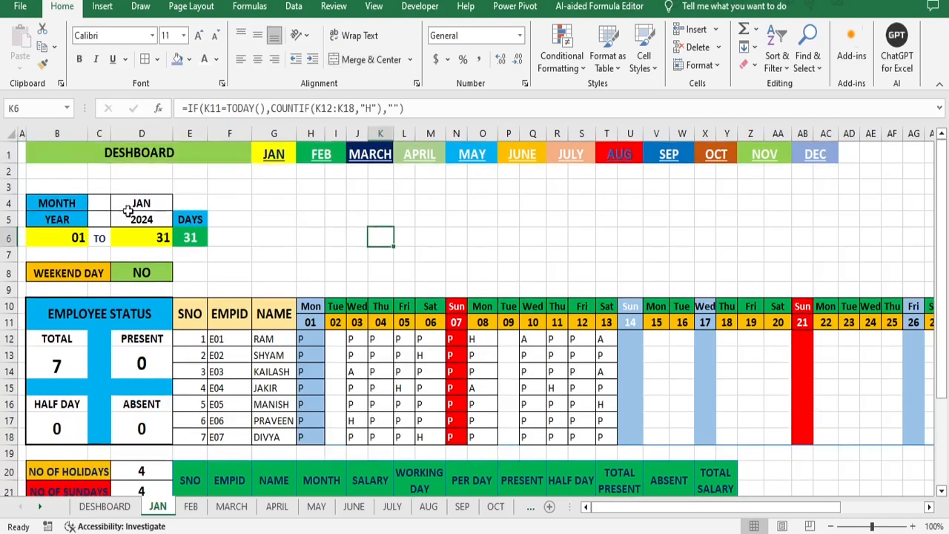
Step: Delete the two blank rows between the label row and the MONTH row on the JAN sheet
click(6, 170)
right_click(6, 170)
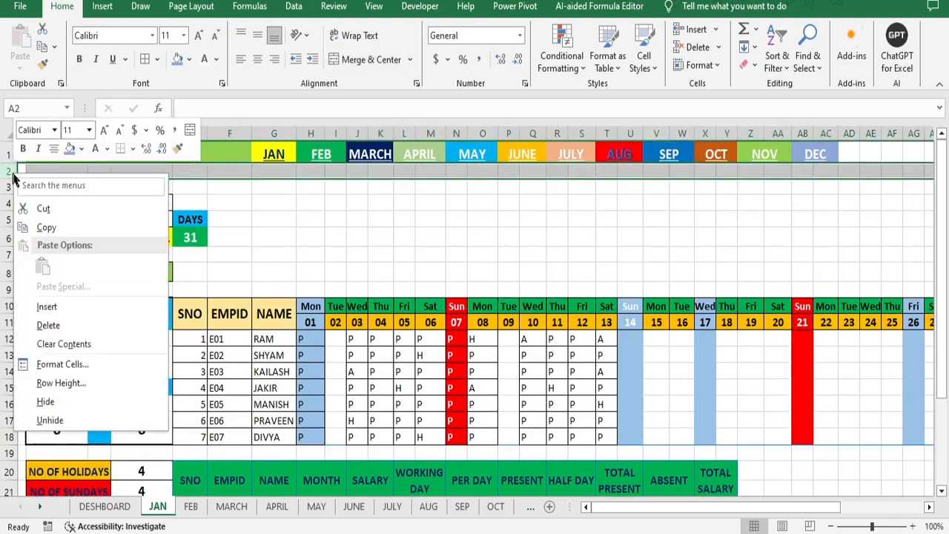
click(58, 326)
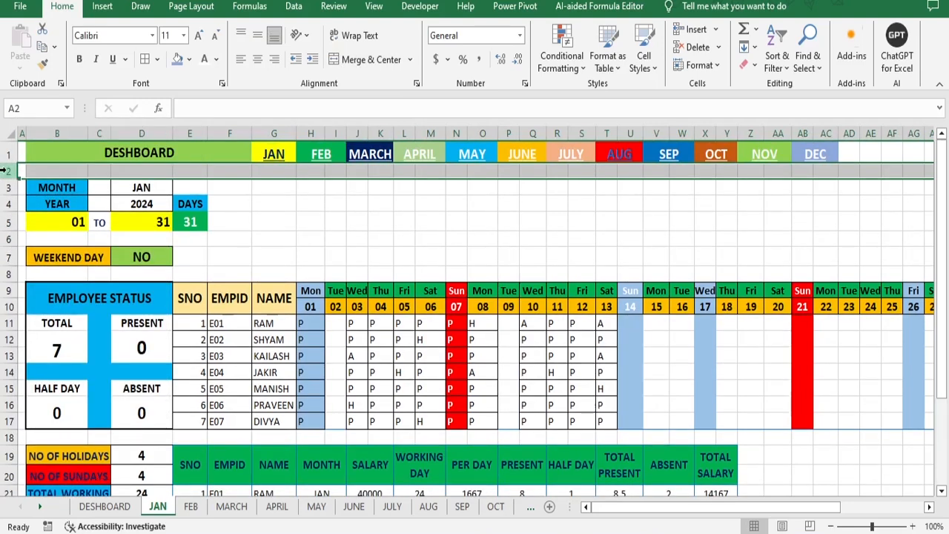
right_click(5, 170)
click(60, 326)
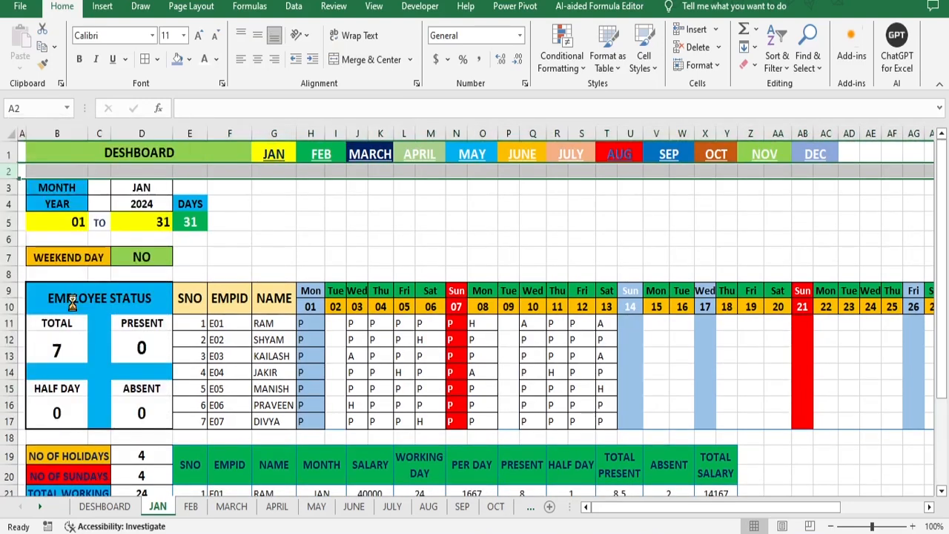
click(395, 221)
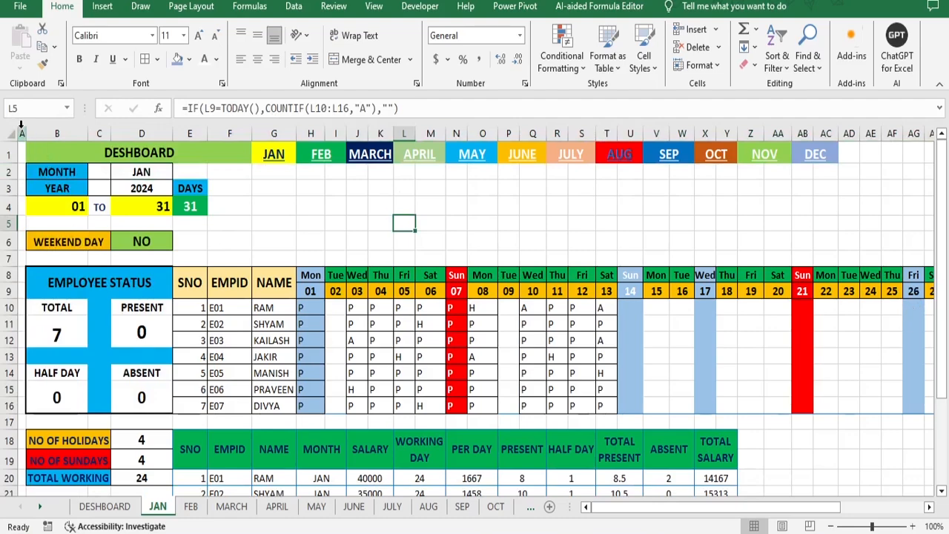
Step: Test the JAN and FEB hyperlinks in row 1, then return to the JAN sheet
drag(788, 509, 788, 531)
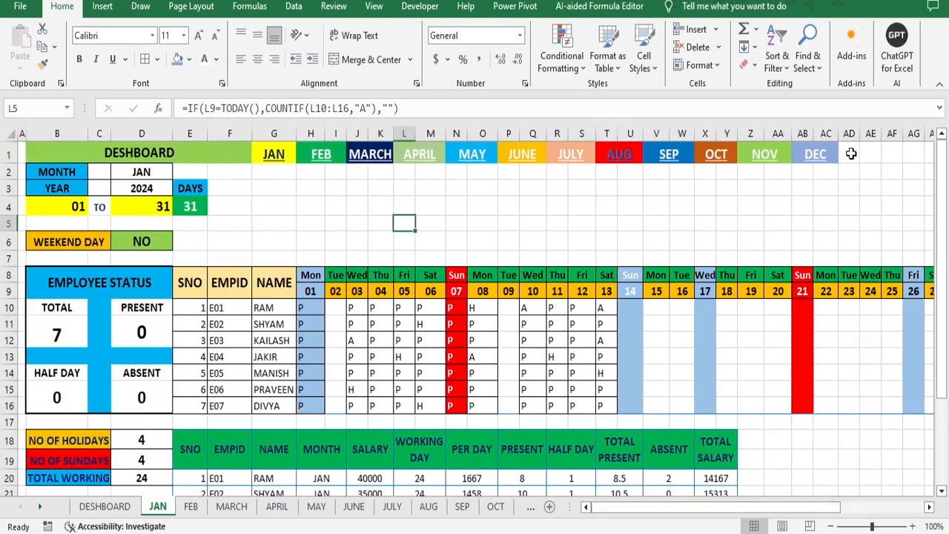
click(274, 157)
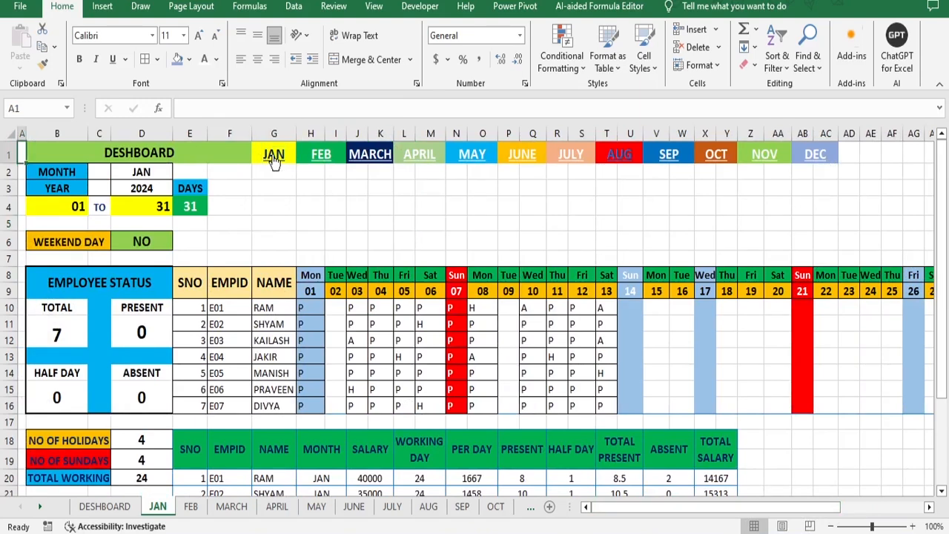
click(322, 158)
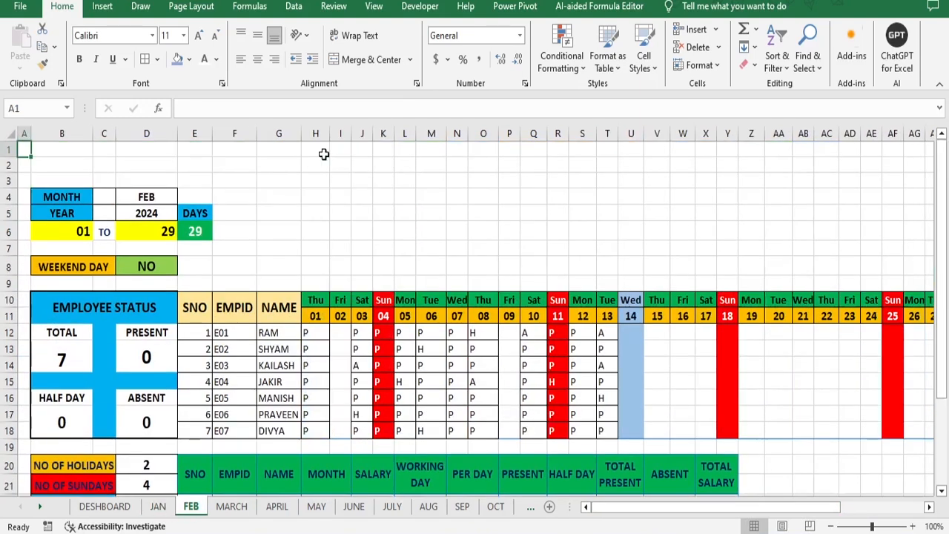
click(158, 507)
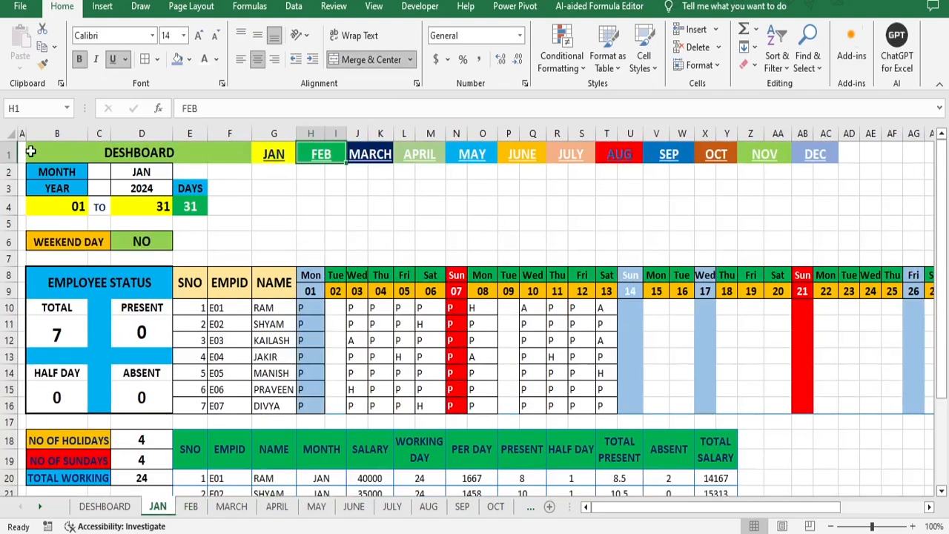
Step: Copy the coloured label row B1:AC1 from the JAN sheet into row 1 of the FEB sheet, starting at B1
drag(31, 151, 834, 152)
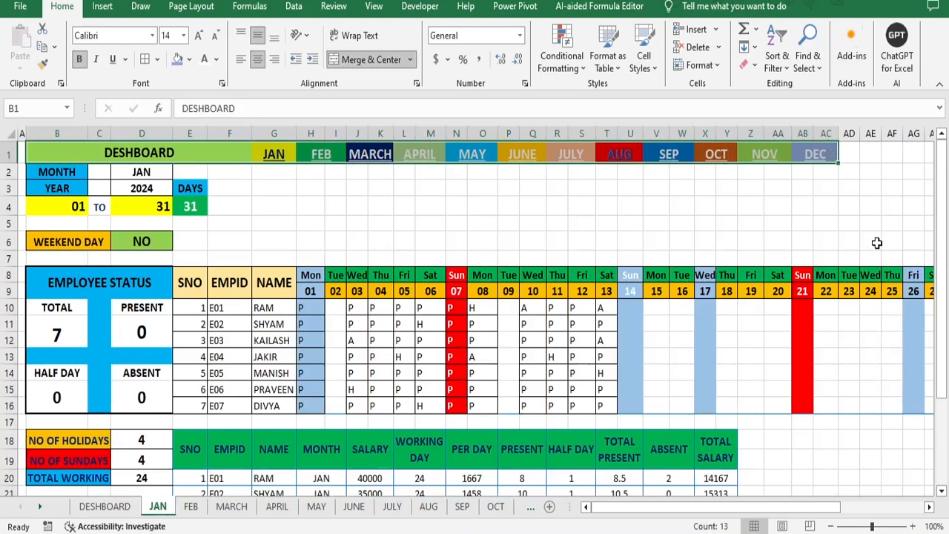
key(ctrl+c)
click(190, 506)
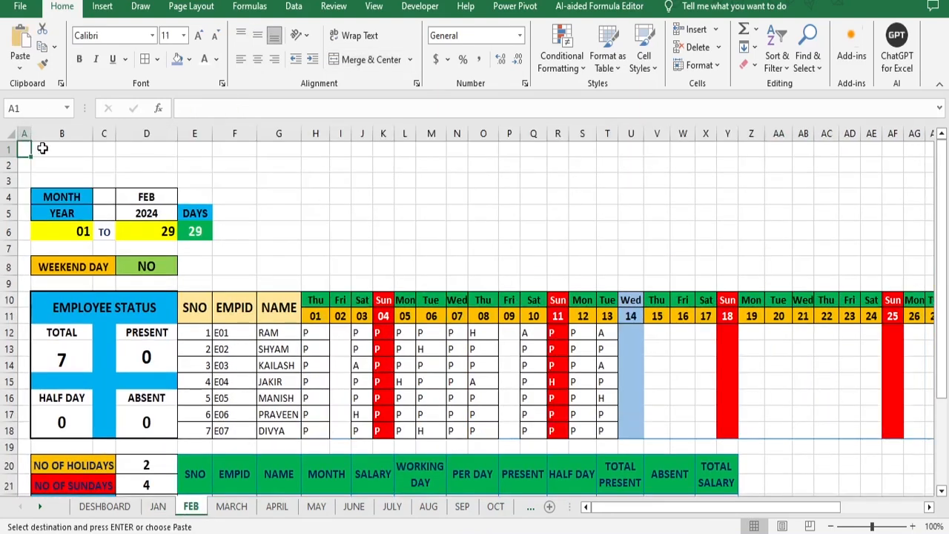
drag(42, 148, 872, 139)
key(ctrl+v)
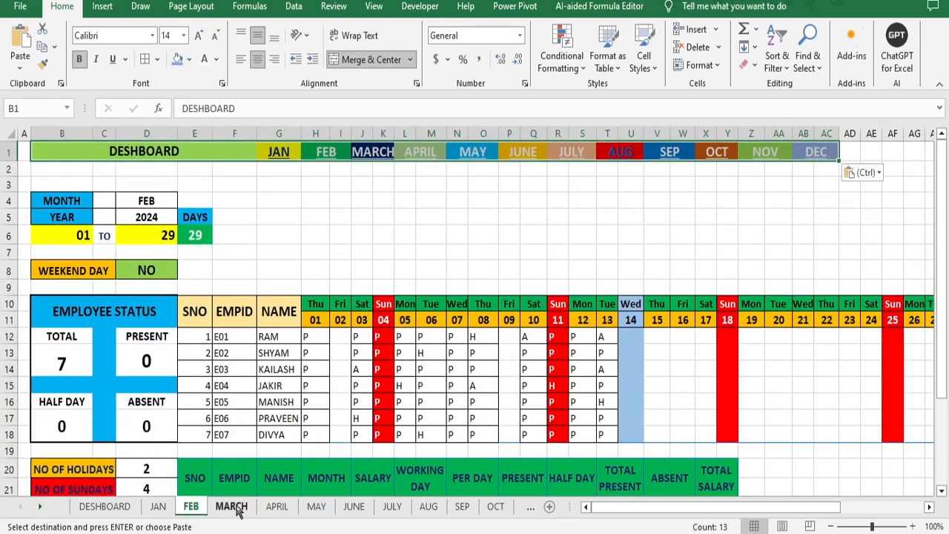
click(158, 507)
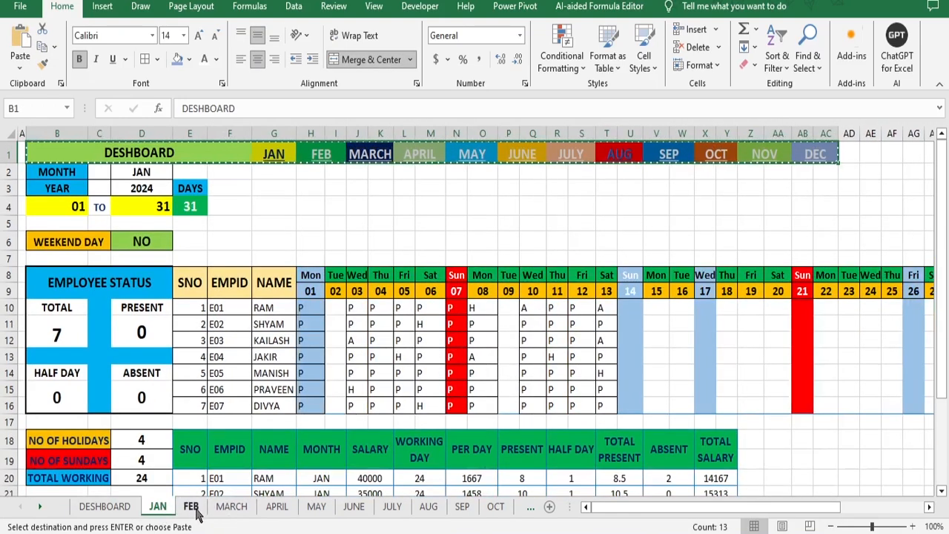
click(190, 507)
click(825, 202)
Step: Paste the copied label row into row 1 of the MARCH and APRIL sheets, starting at B1
click(232, 507)
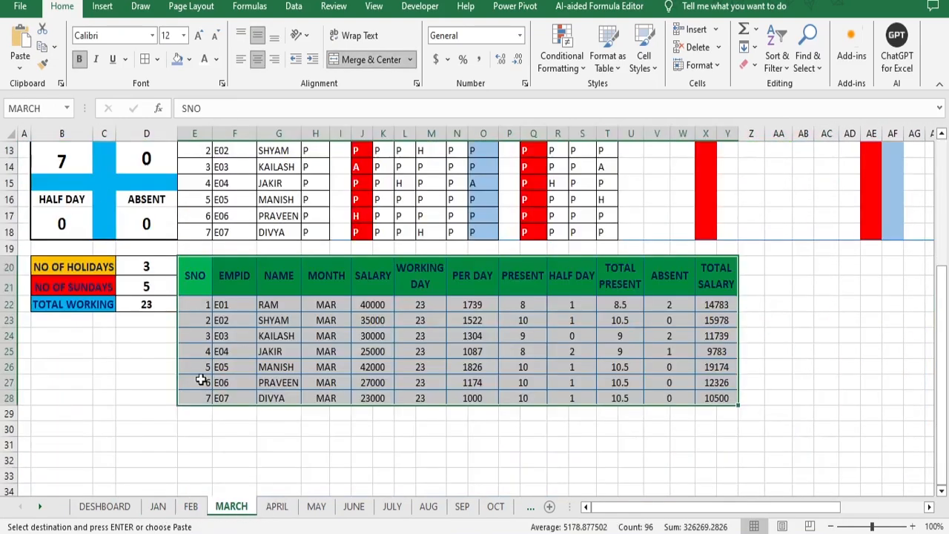
scroll(201, 381, up, 4)
drag(51, 147, 743, 148)
key(ctrl+v)
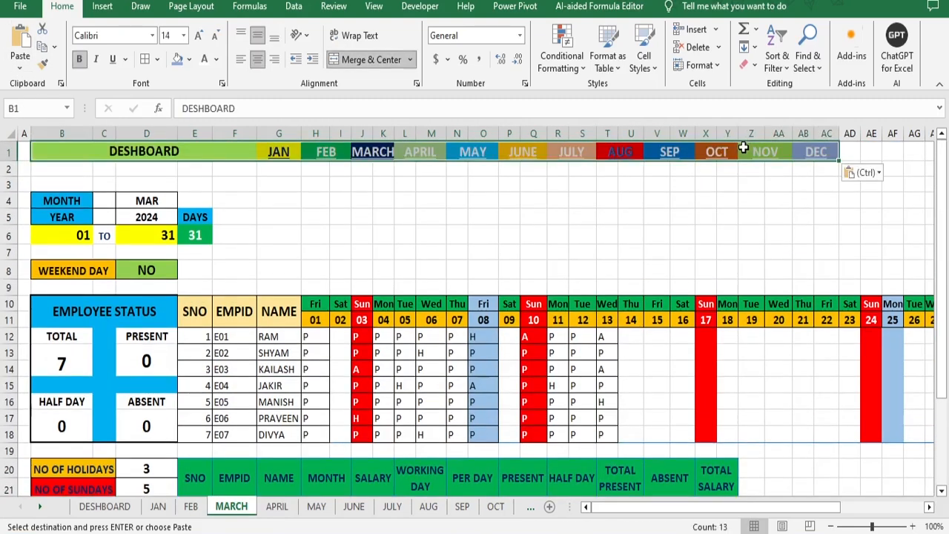
click(277, 507)
drag(47, 146, 873, 153)
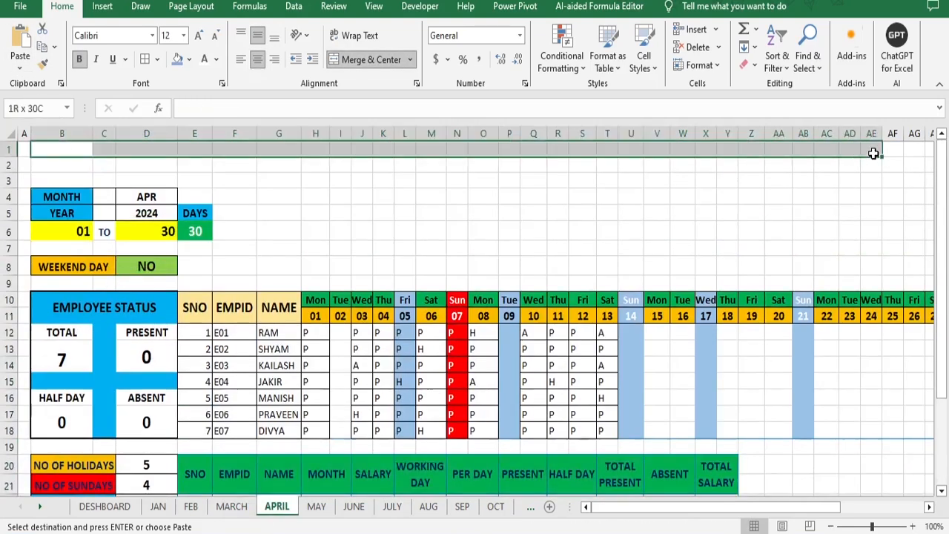
key(ctrl+v)
Step: Paste the copied label row into row 1 of the MAY and JUNE sheets, starting at B1
click(316, 507)
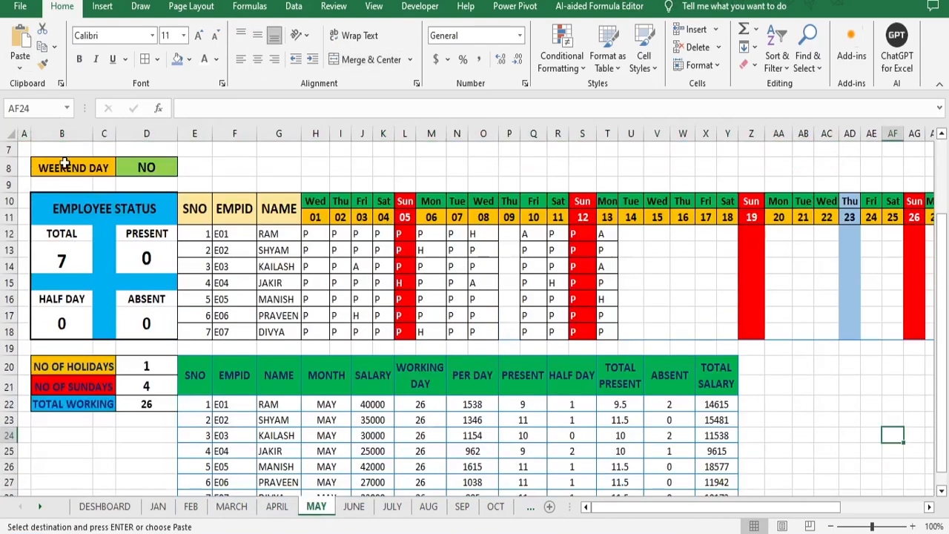
scroll(45, 152, up, 3)
drag(41, 147, 868, 141)
key(ctrl+v)
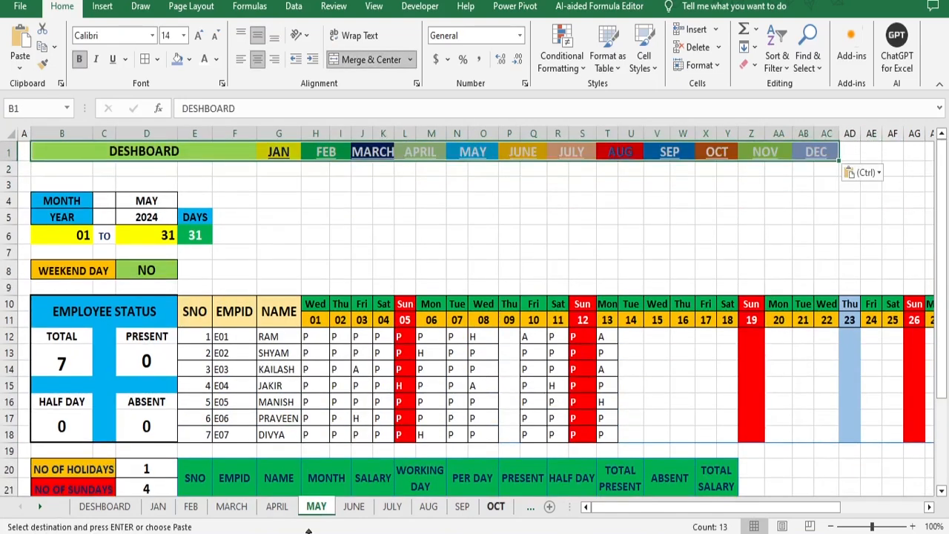
click(354, 507)
drag(41, 148, 891, 149)
key(ctrl+v)
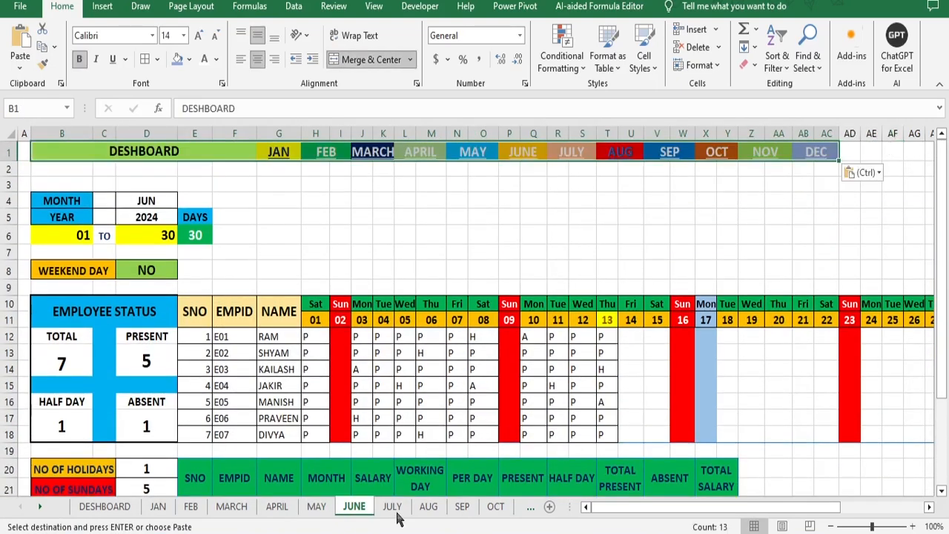
Step: Paste the copied label row into row 1 of the JULY sheet, starting at D1
click(392, 506)
drag(44, 148, 878, 150)
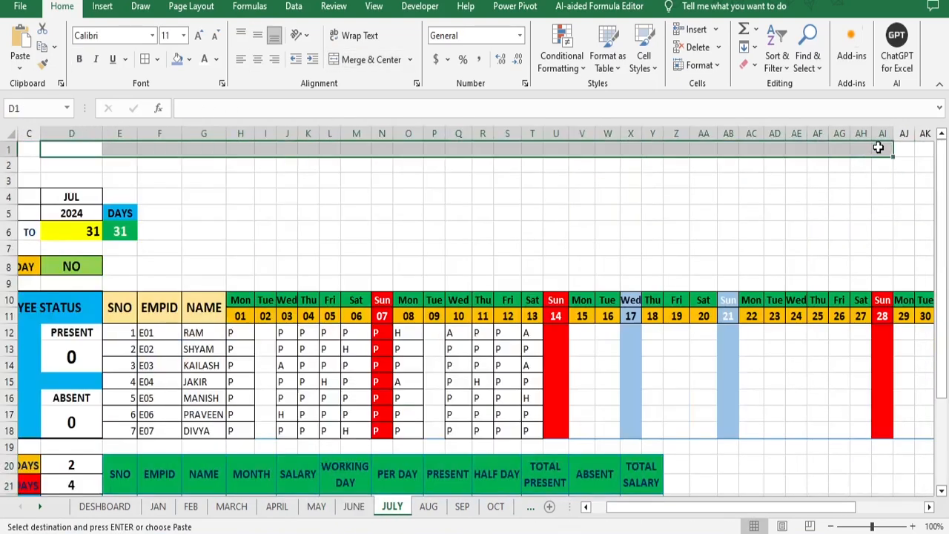
key(ctrl+v)
click(428, 507)
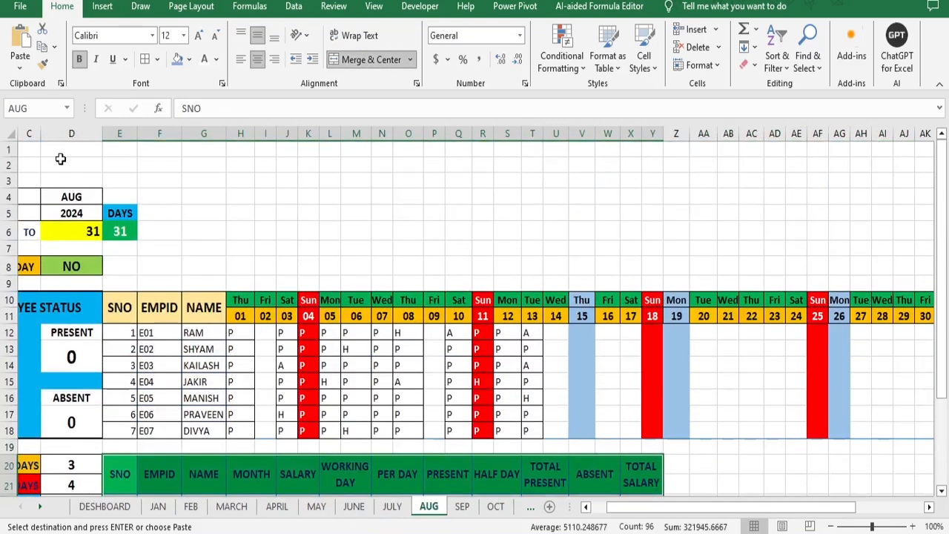
drag(65, 149, 888, 143)
key(ctrl+v)
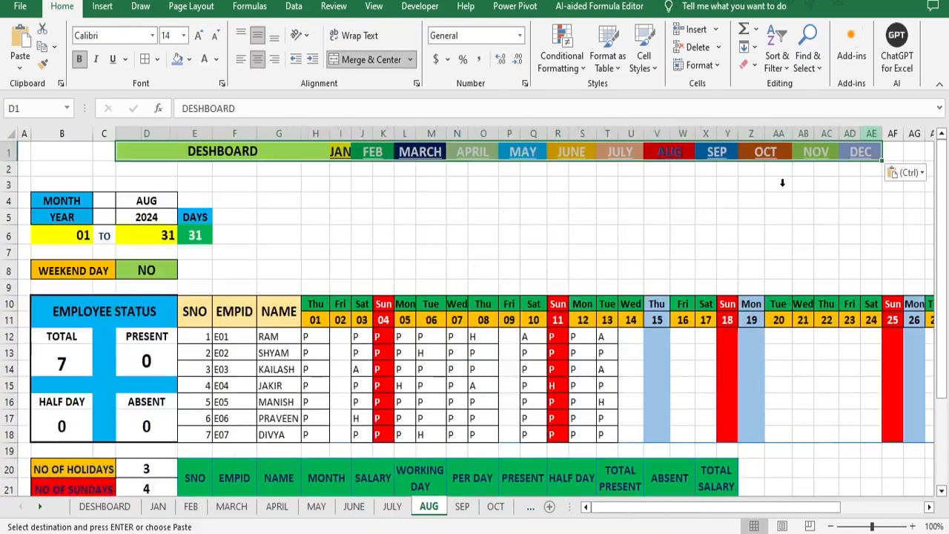
key(ctrl+z)
Step: Paste the copied label row into row 1 of the AUG and SEP sheets, starting at B1
drag(62, 150, 915, 151)
key(ctrl+v)
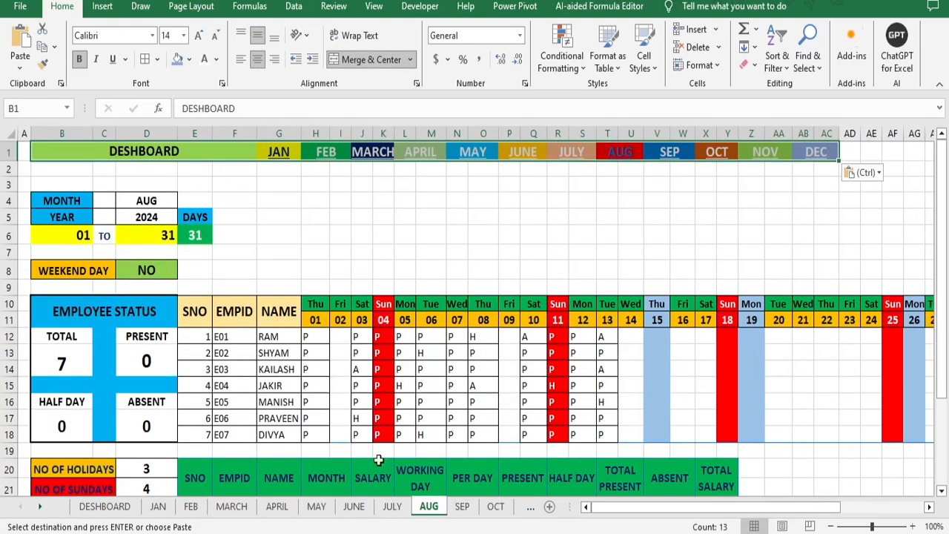
click(462, 507)
scroll(96, 200, up, 4)
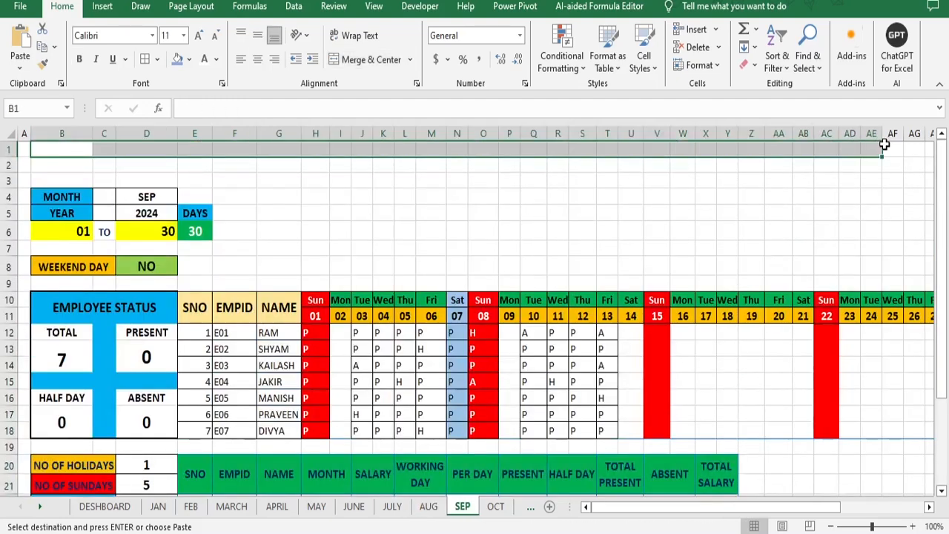
key(ctrl+v)
Step: Paste the copied label row into row 1 of the OCT sheet, starting at B1
click(495, 506)
scroll(106, 233, up, 5)
drag(36, 150, 873, 156)
click(323, 231)
drag(697, 507, 638, 507)
drag(55, 149, 854, 156)
key(ctrl+v)
Step: Paste the copied label row into row 1 of the NOV sheet, starting at B1
click(530, 506)
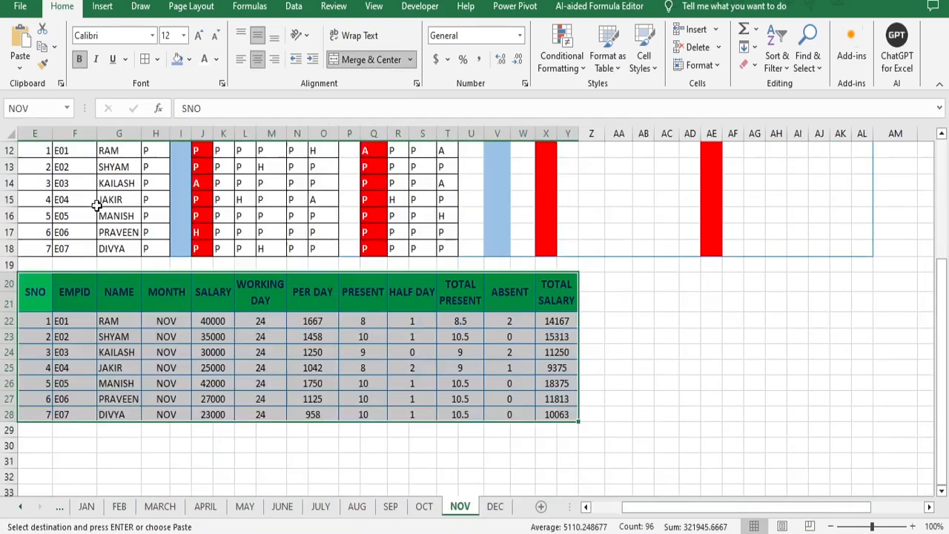
scroll(96, 205, up, 4)
drag(667, 508, 637, 507)
drag(44, 151, 860, 156)
key(ctrl+v)
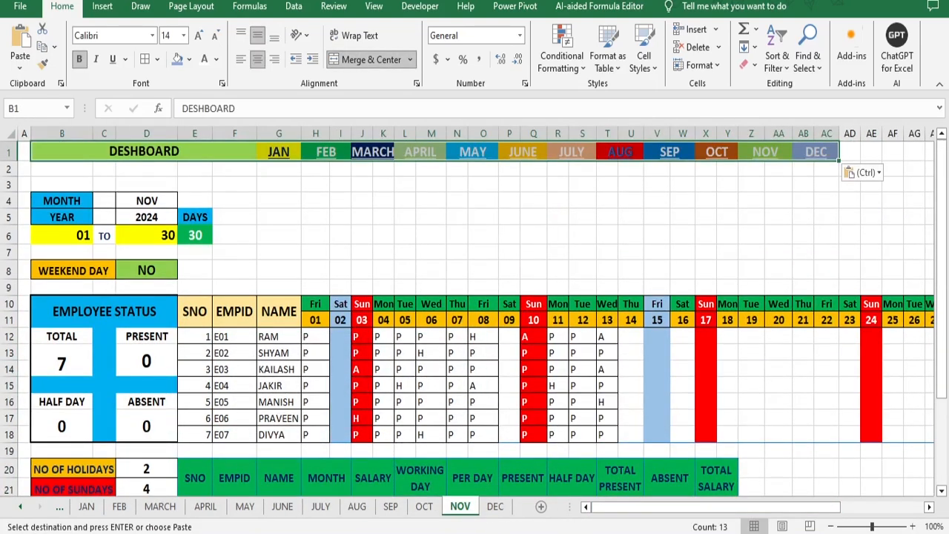
Step: Paste the copied label row into row 1 of the DEC sheet, starting at B1
click(495, 507)
scroll(184, 309, up, 5)
drag(45, 149, 924, 144)
key(ctrl+v)
Step: Delete the blank rows 2 and 3 between the label row and the MONTH row on the DEC sheet
click(6, 168)
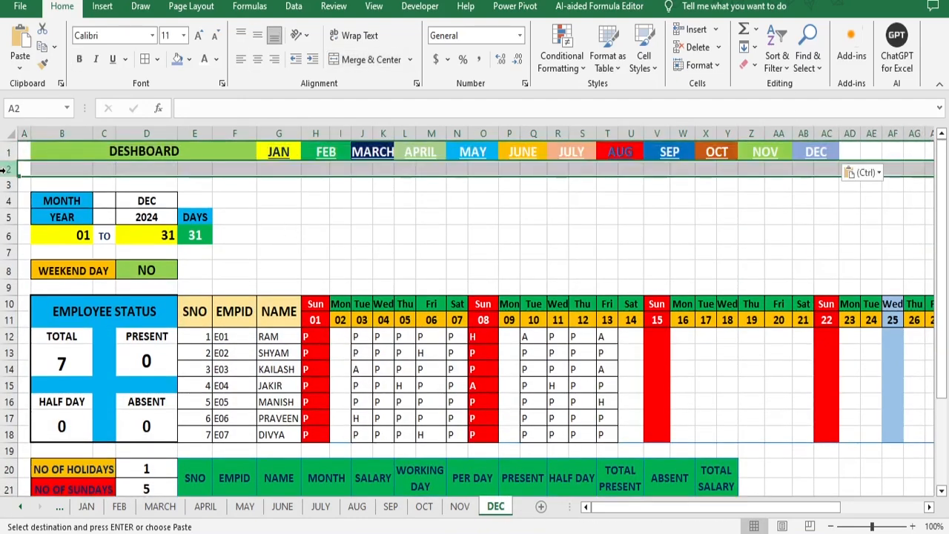
drag(6, 182, 6, 185)
right_click(6, 185)
click(49, 334)
Step: Hyperlink the merged DESHBOARD heading on the DEC sheet to the DESHBOARD sheet in this workbook
click(156, 153)
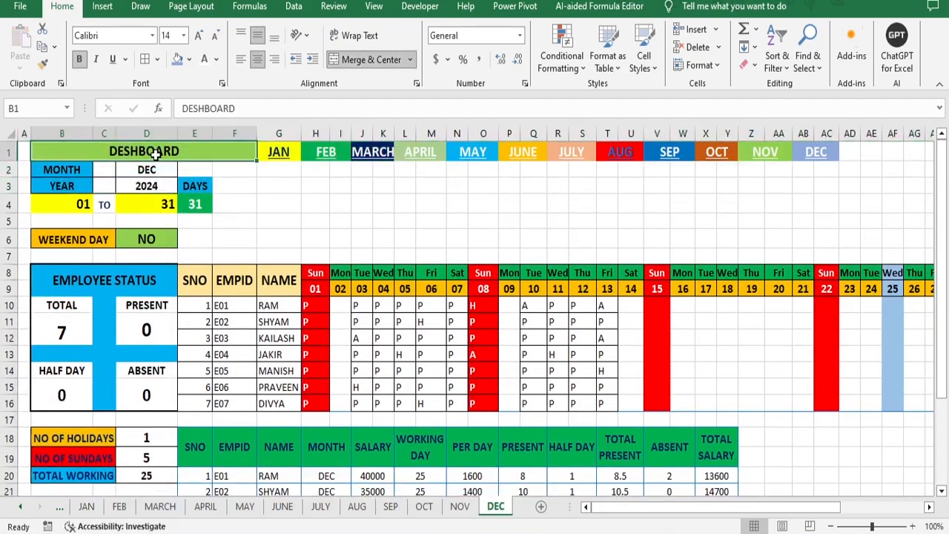
click(103, 6)
click(778, 44)
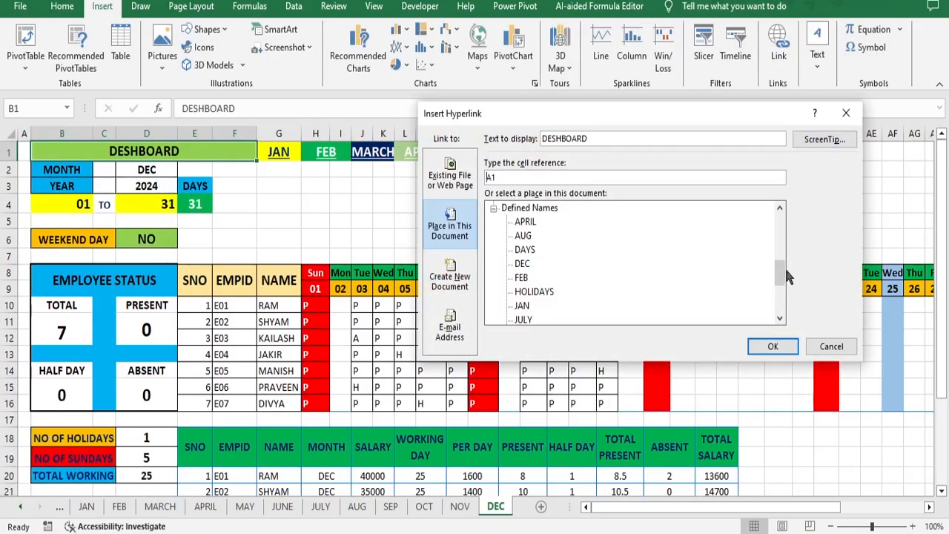
drag(788, 276, 778, 202)
click(536, 221)
click(764, 346)
Step: Format the linked DESHBOARD heading on the DEC sheet as bold white text at size 18
click(62, 6)
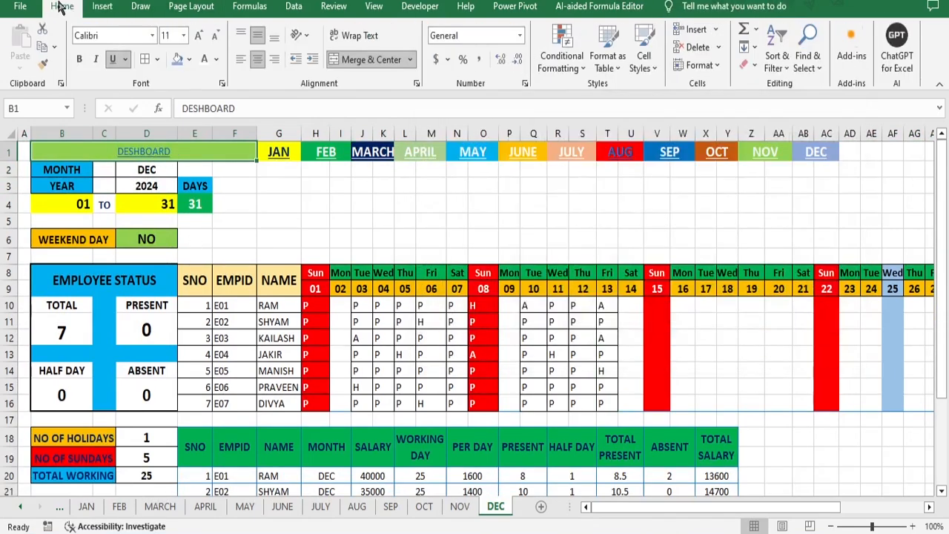
click(199, 35)
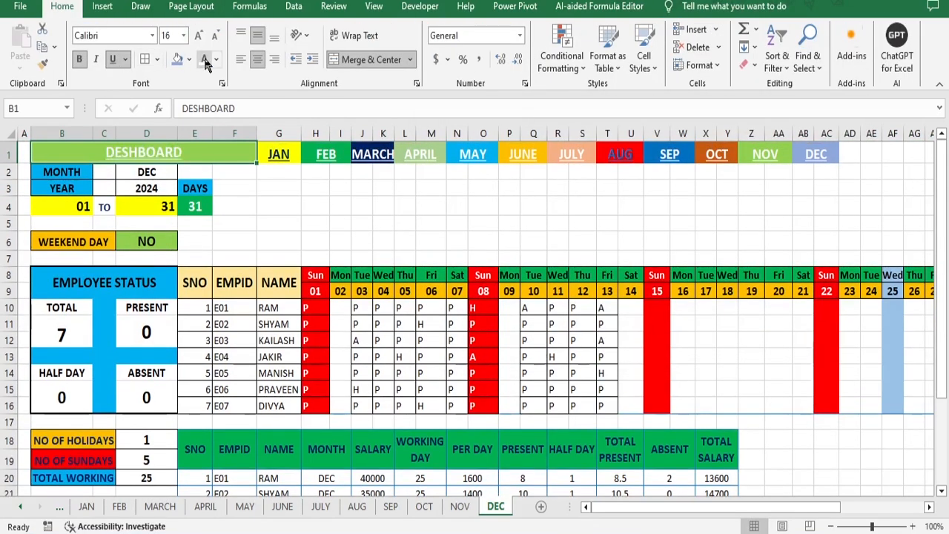
click(199, 36)
click(338, 226)
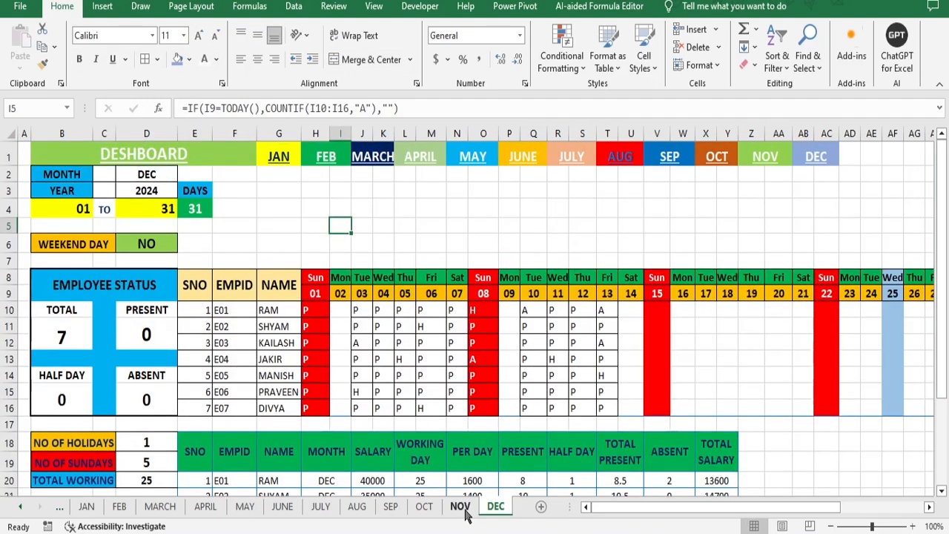
Step: Copy the linked DESHBOARD heading from DEC over the one on the NOV sheet, and delete blank rows 2 and 3 there
click(227, 155)
key(ctrl+c)
click(460, 507)
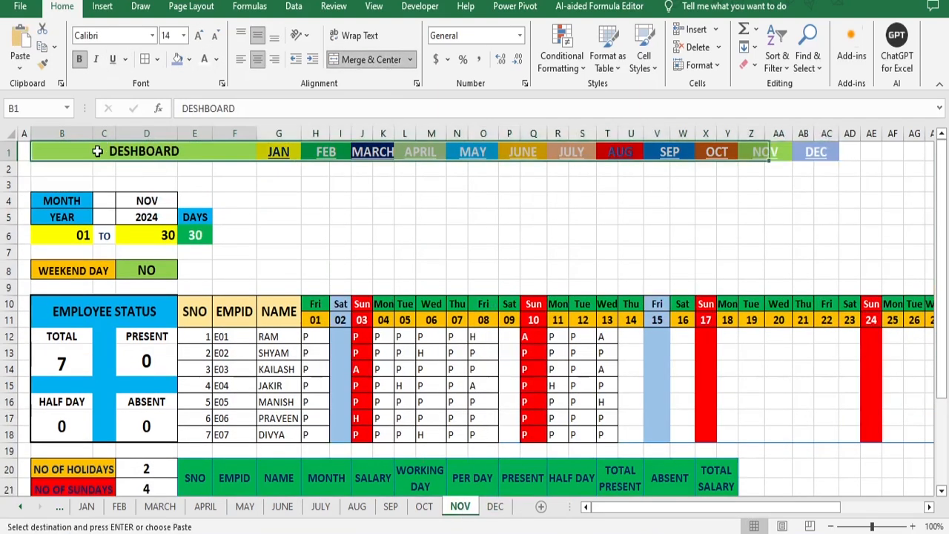
key(ctrl+v)
drag(6, 173, 10, 184)
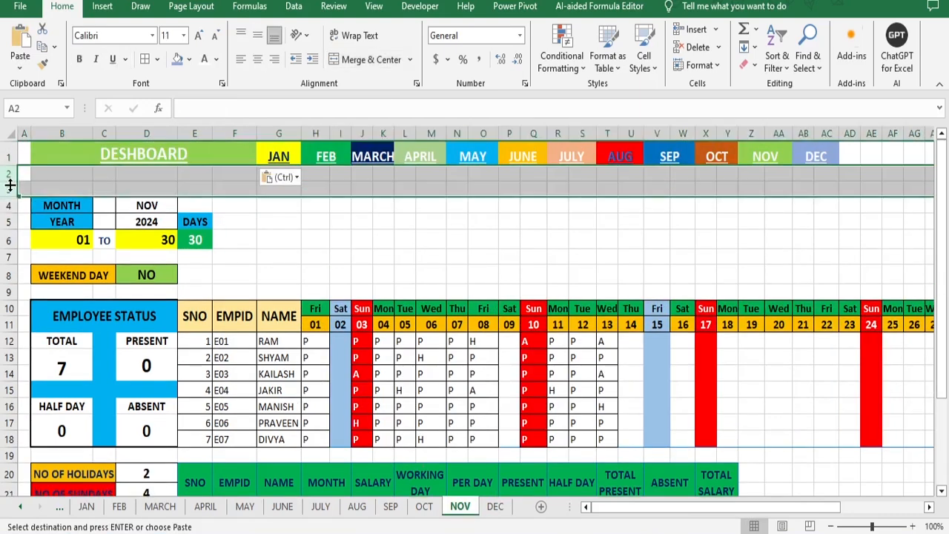
right_click(9, 173)
click(51, 321)
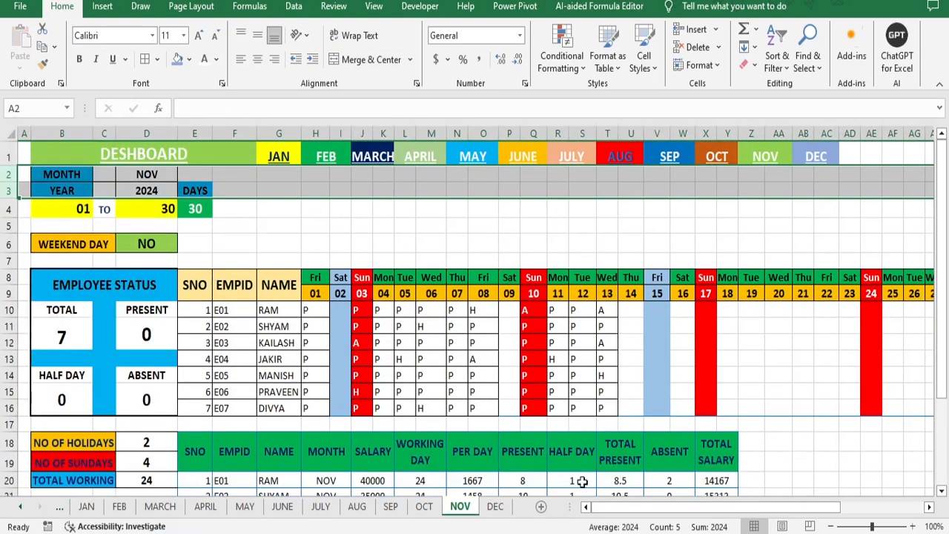
Step: Copy the linked DESHBOARD heading from NOV over the one on the OCT sheet, and delete blank rows 2 and 3 there
click(424, 508)
click(66, 149)
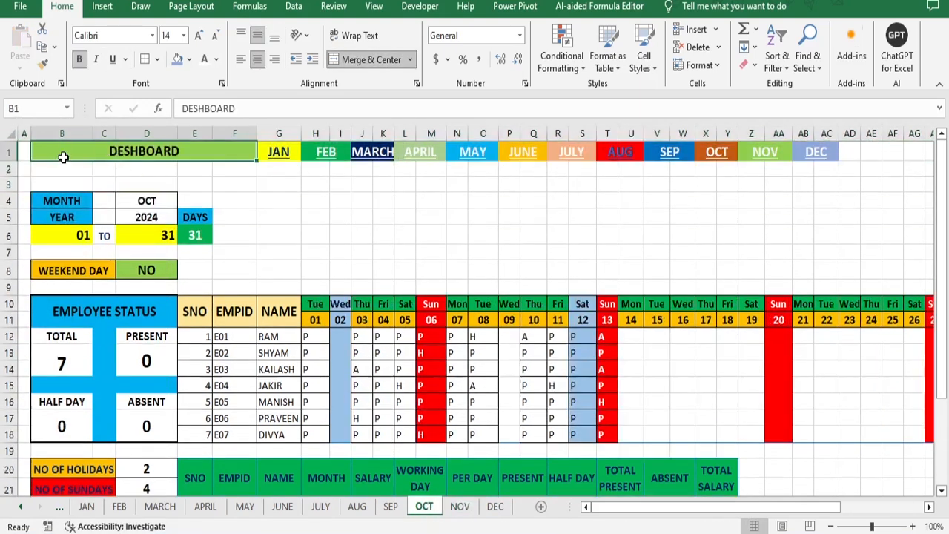
click(460, 506)
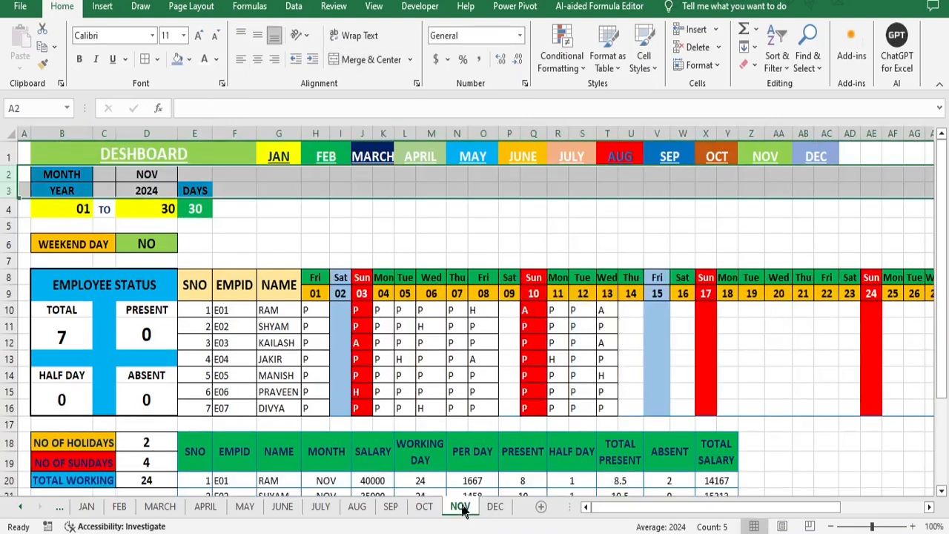
click(144, 152)
key(ctrl+c)
click(424, 507)
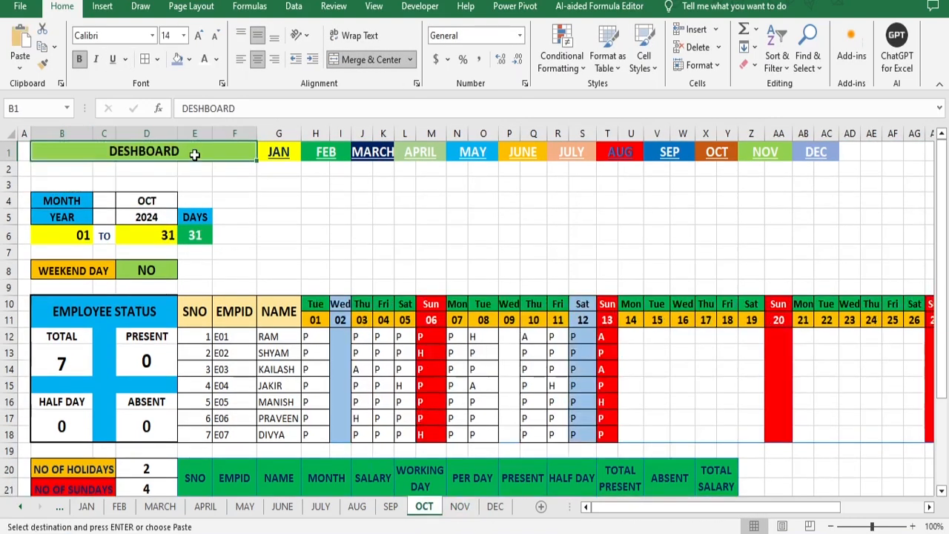
key(ctrl+v)
drag(6, 174, 6, 190)
right_click(9, 186)
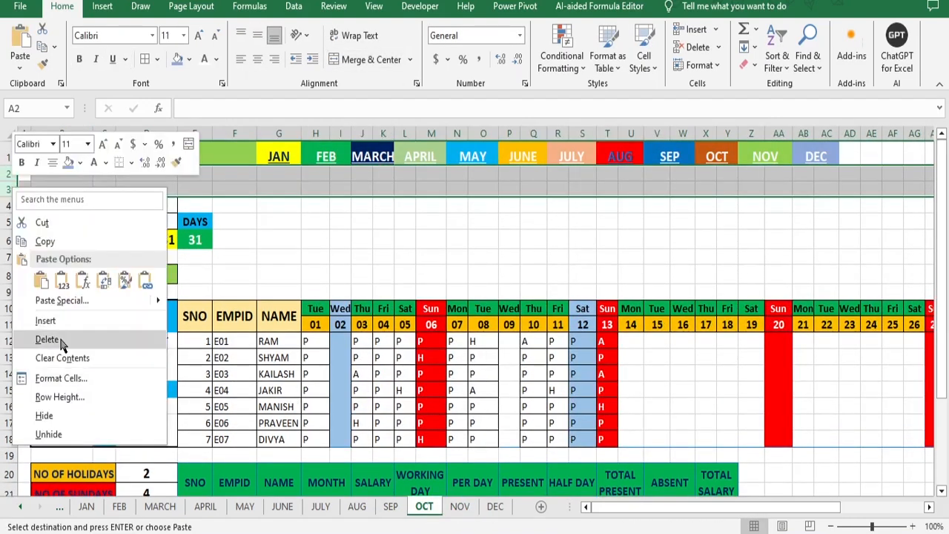
click(42, 334)
Step: Copy the linked DESHBOARD heading from OCT over the one on the SEP sheet, and delete blank rows 2 and 3 there
click(391, 506)
click(198, 152)
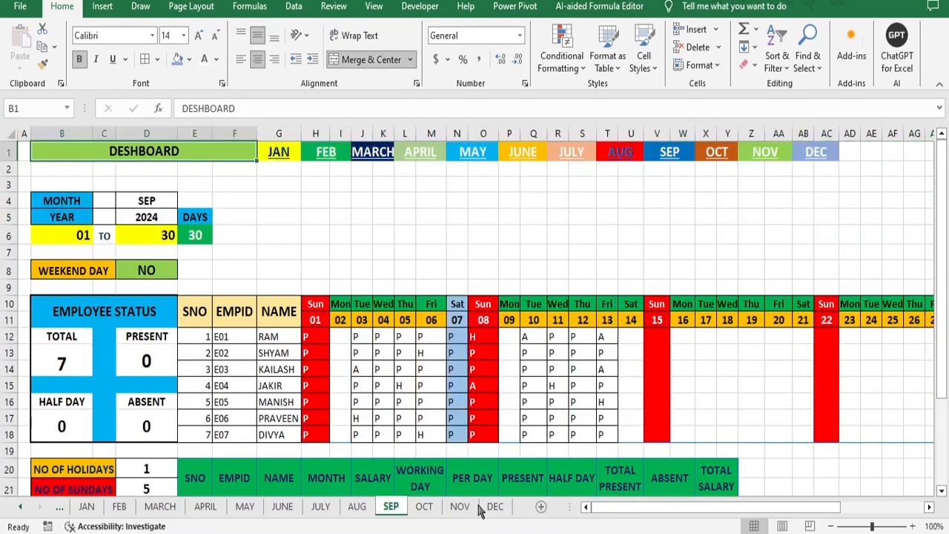
click(424, 507)
click(186, 153)
key(ctrl+c)
click(391, 507)
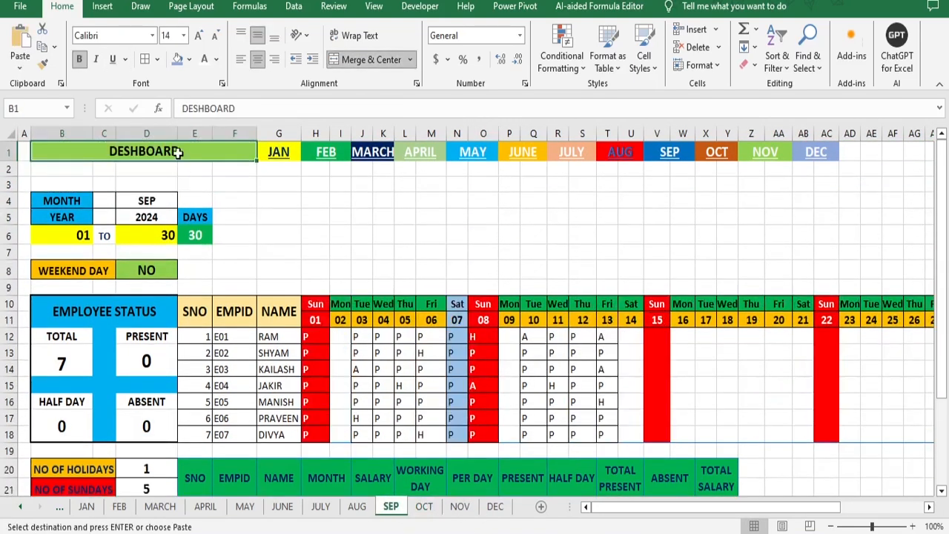
key(ctrl+v)
drag(9, 178, 9, 188)
right_click(9, 185)
click(29, 333)
Step: Copy the linked DESHBOARD heading from the SEP sheet over the plain heading on the AUG sheet
click(358, 507)
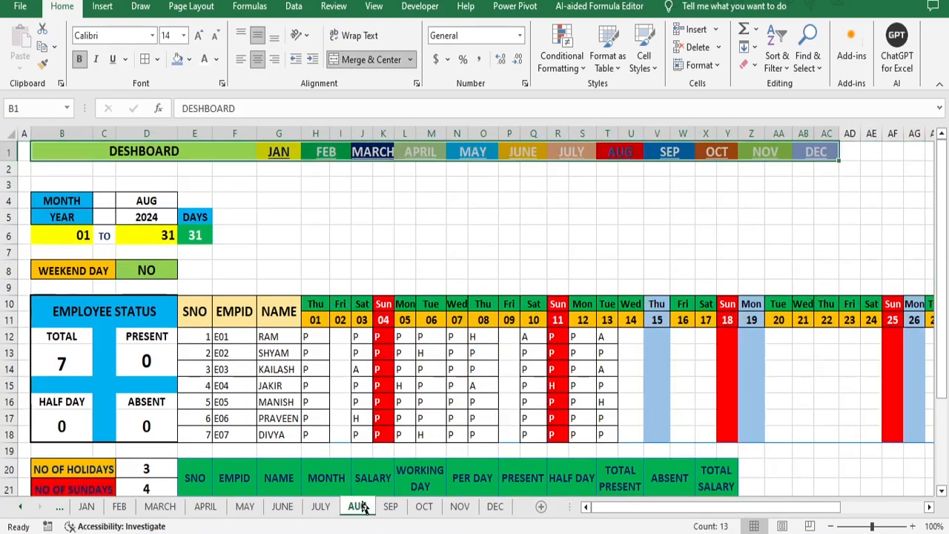
click(391, 506)
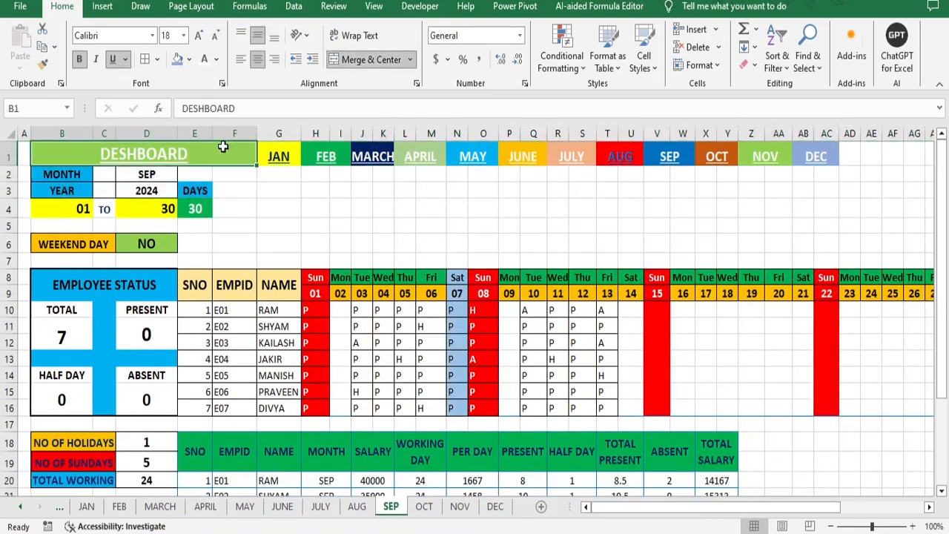
click(358, 507)
key(ctrl+v)
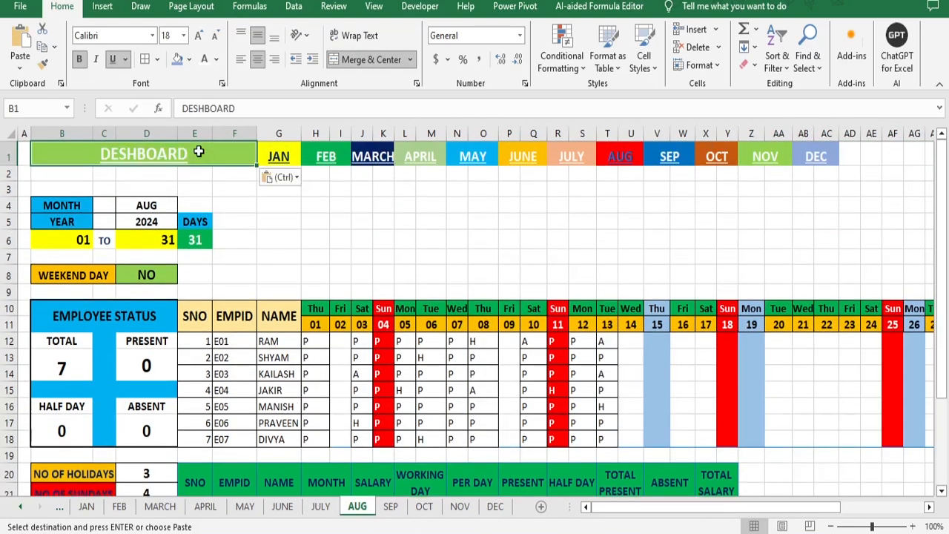
Step: Paste the linked DESHBOARD heading over the plain heading on the JULY, JUNE and MAY sheets
click(320, 506)
key(ctrl+v)
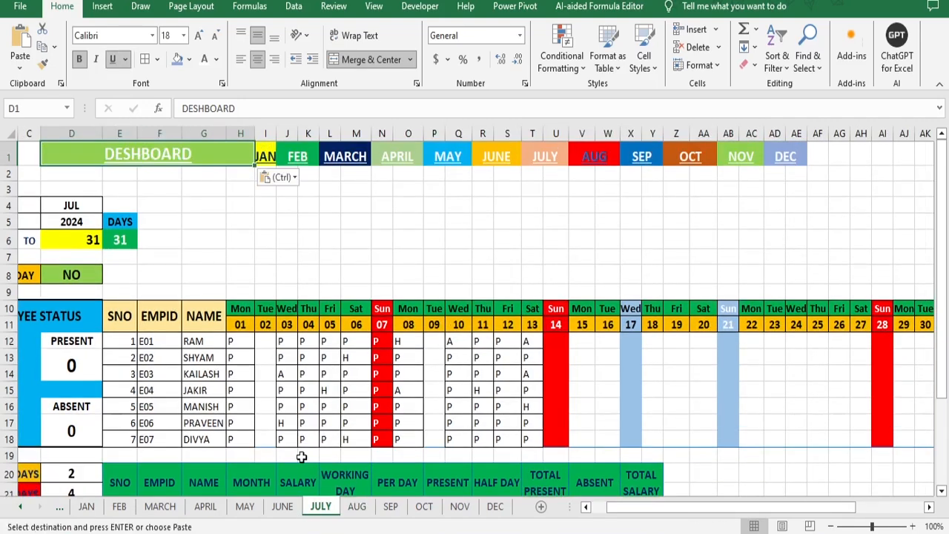
click(282, 506)
key(ctrl+v)
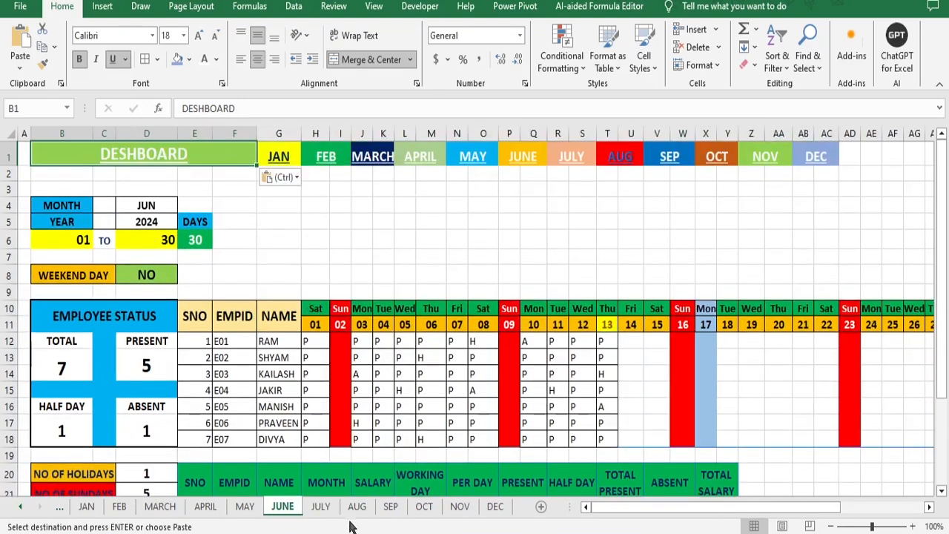
click(245, 506)
key(ctrl+v)
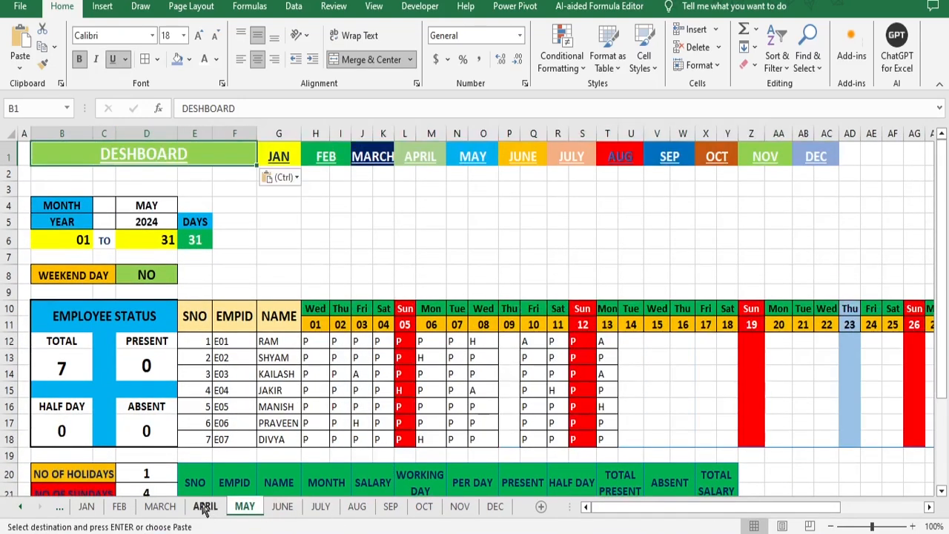
Step: Paste the linked DESHBOARD heading over the plain heading on the APRIL, MARCH, FEB and JAN sheets
click(206, 506)
key(ctrl+v)
click(160, 506)
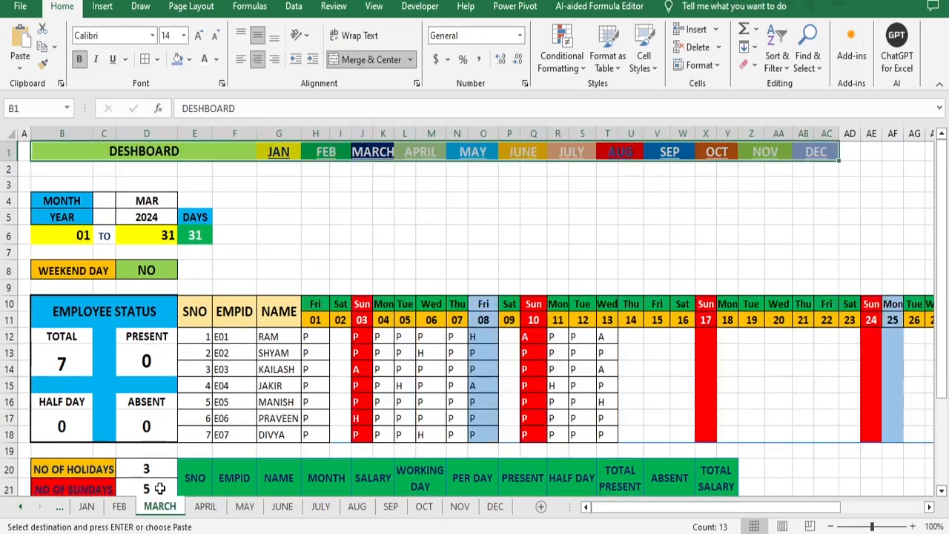
key(ctrl+v)
click(120, 506)
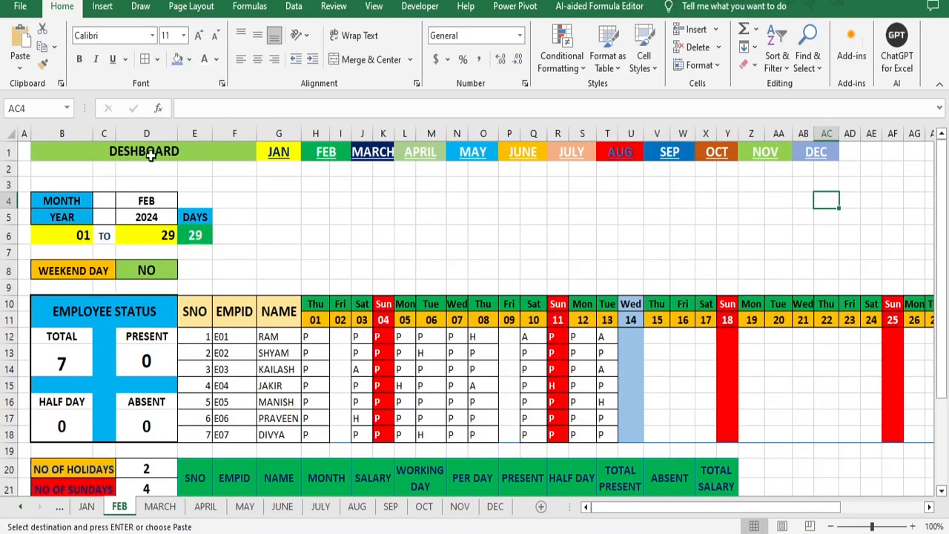
key(ctrl+v)
click(86, 507)
key(ctrl+v)
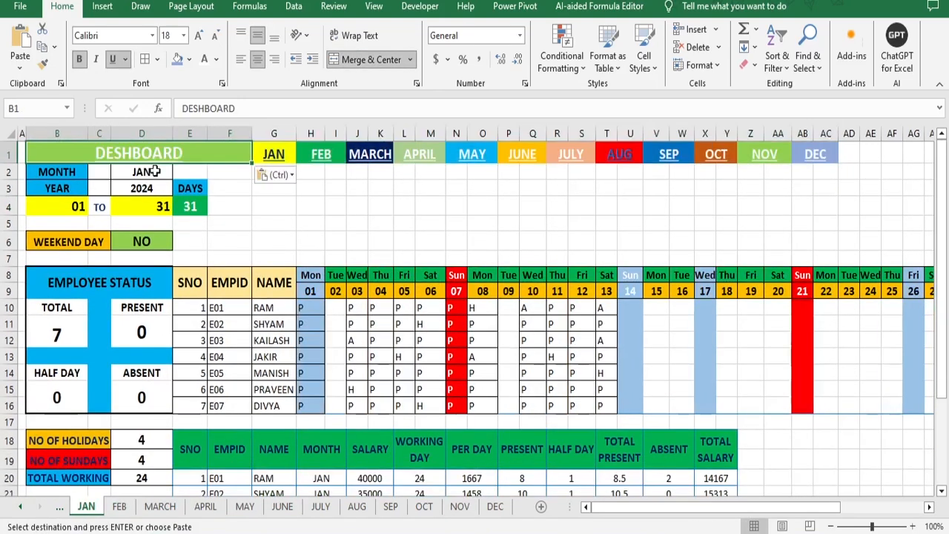
Step: Delete blank rows 2 and 3 on the FEB sheet
click(120, 507)
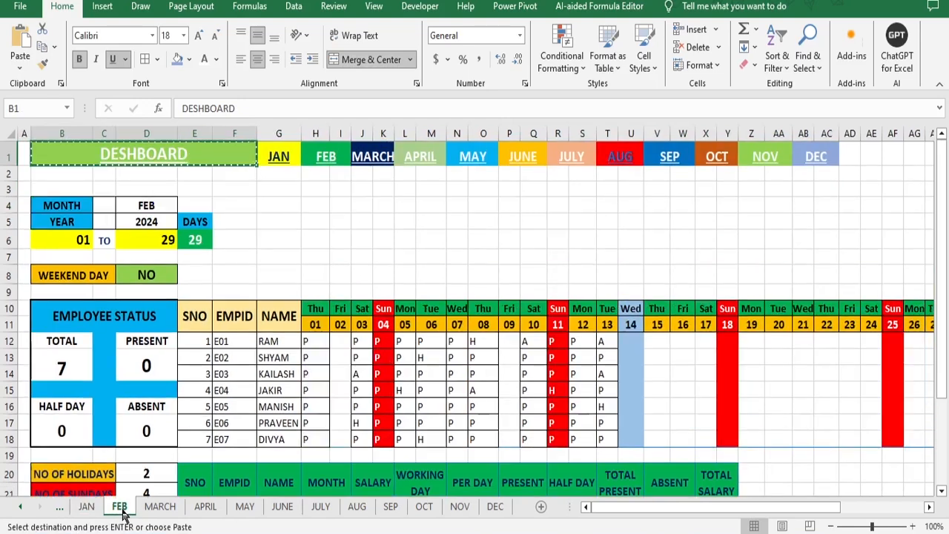
click(5, 173)
right_click(6, 172)
click(41, 341)
Step: Try narrowing column A on the JAN and FEB sheets and reducing the height of row 1 on FEB to about 18.75
click(97, 507)
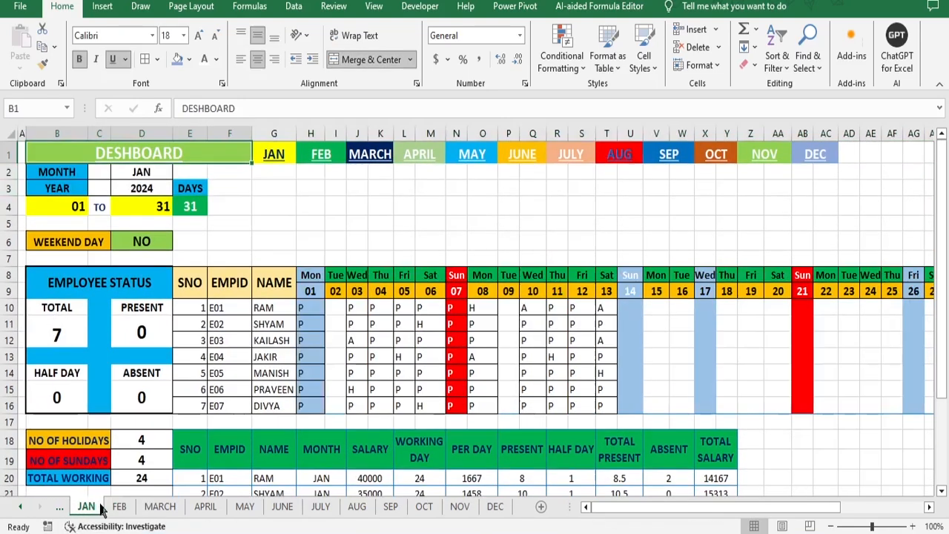
click(113, 507)
click(88, 509)
drag(23, 131, 17, 129)
click(118, 507)
click(87, 509)
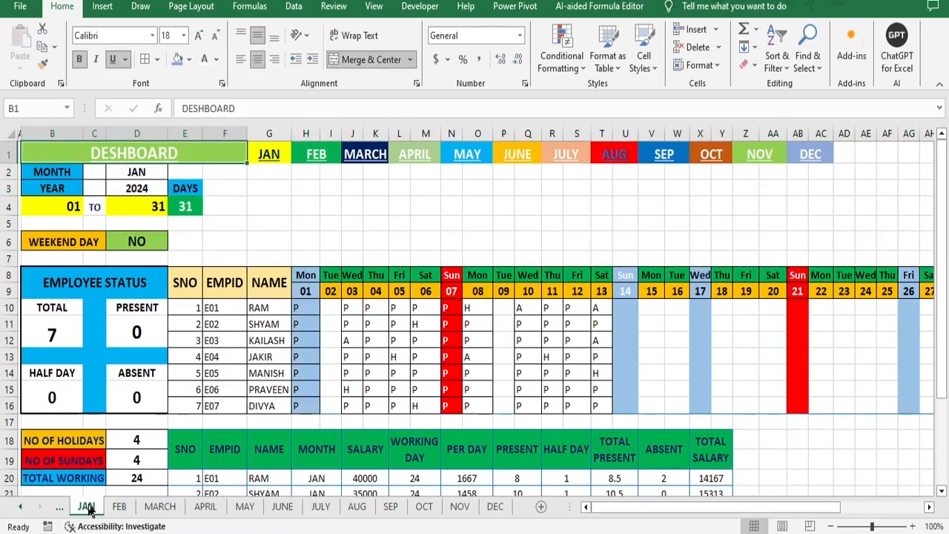
click(119, 509)
click(84, 509)
click(119, 507)
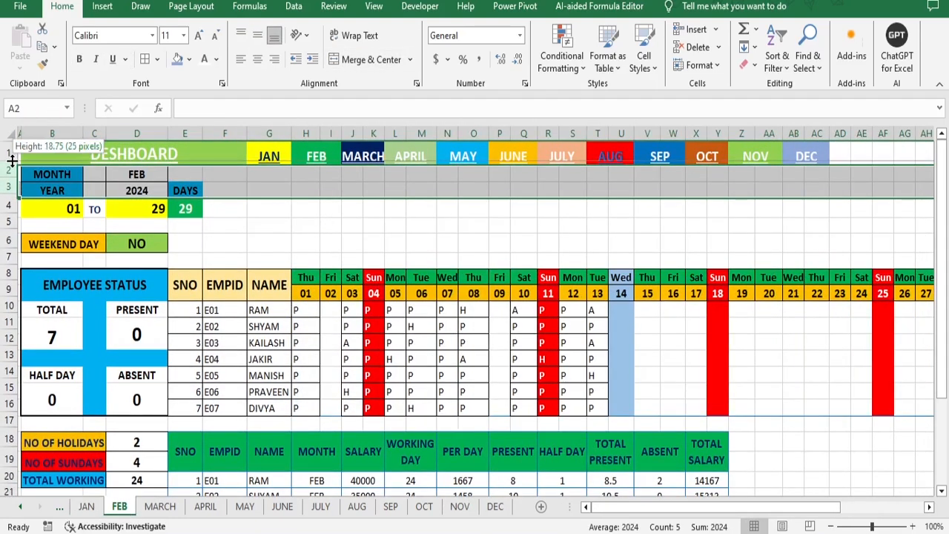
click(84, 509)
click(120, 510)
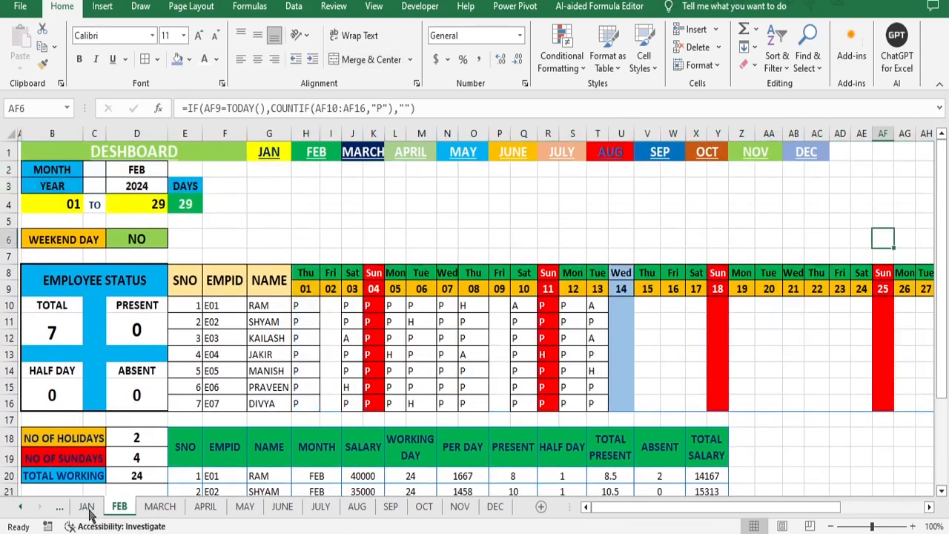
click(87, 510)
click(123, 510)
Step: Delete blank rows 2 and 3 on the MARCH, APRIL and MAY sheets
click(155, 511)
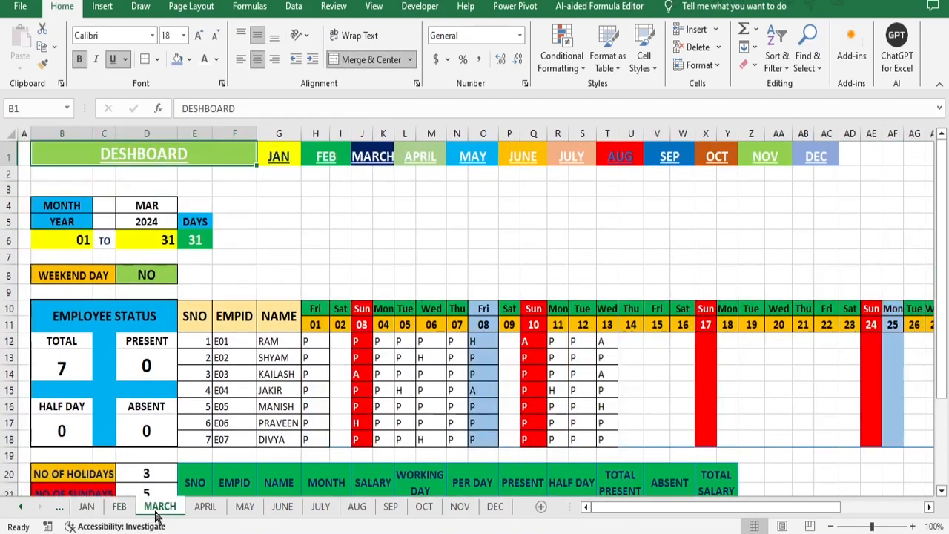
drag(7, 175, 9, 185)
right_click(9, 187)
click(47, 336)
click(205, 508)
right_click(9, 189)
click(45, 335)
click(245, 507)
right_click(9, 185)
click(42, 335)
Step: Delete blank rows 2 and 3 on the JUNE, JULY and AUG sheets
click(282, 507)
right_click(10, 185)
click(45, 334)
click(321, 507)
right_click(9, 185)
click(44, 338)
click(357, 506)
right_click(10, 186)
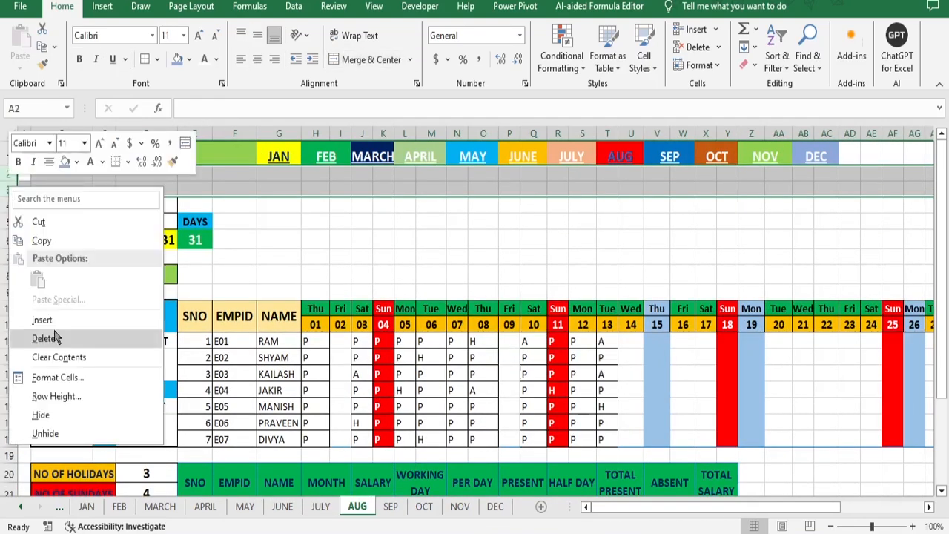
click(45, 339)
Step: Compare the position of the heading row on the OCT, SEP, AUG and JULY sheets
click(390, 507)
click(424, 507)
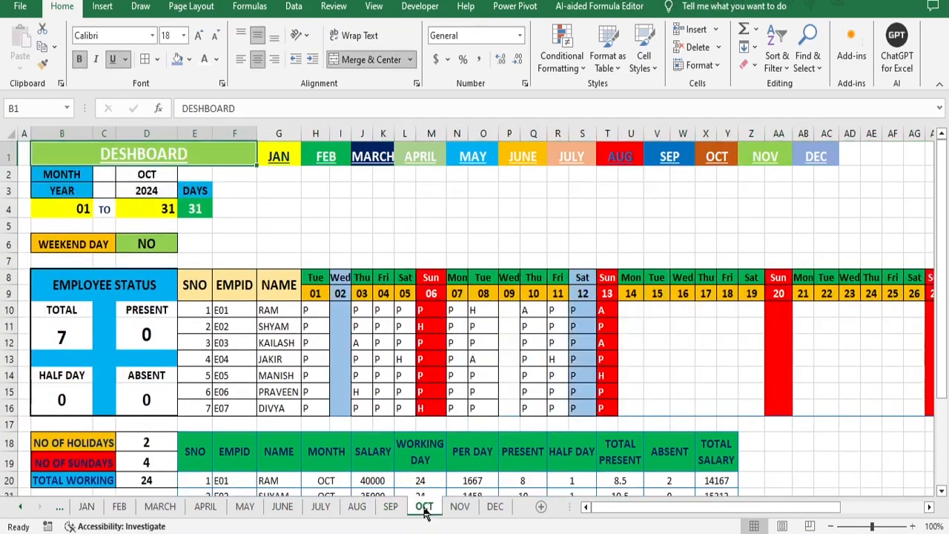
click(390, 506)
click(356, 506)
click(321, 506)
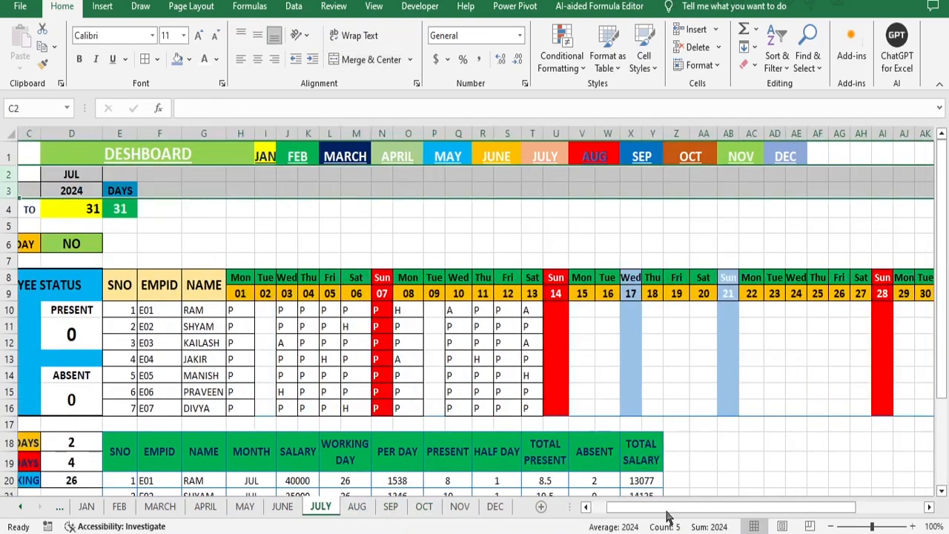
click(357, 506)
click(321, 506)
Step: On the JULY sheet, copy the DESHBOARD and month row so it starts at B1, and merge and center B1:F1 for DESHBOARD
click(77, 155)
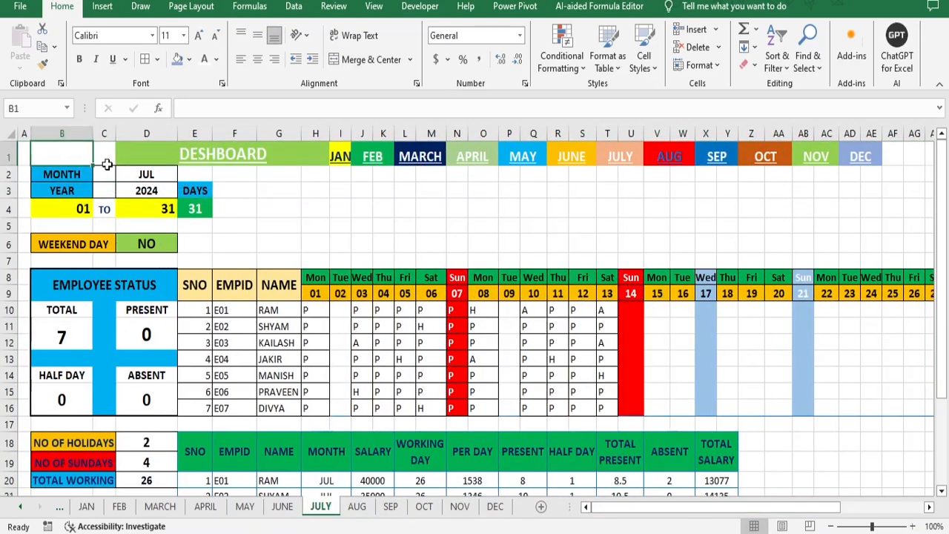
drag(133, 154, 869, 155)
key(ctrl+c)
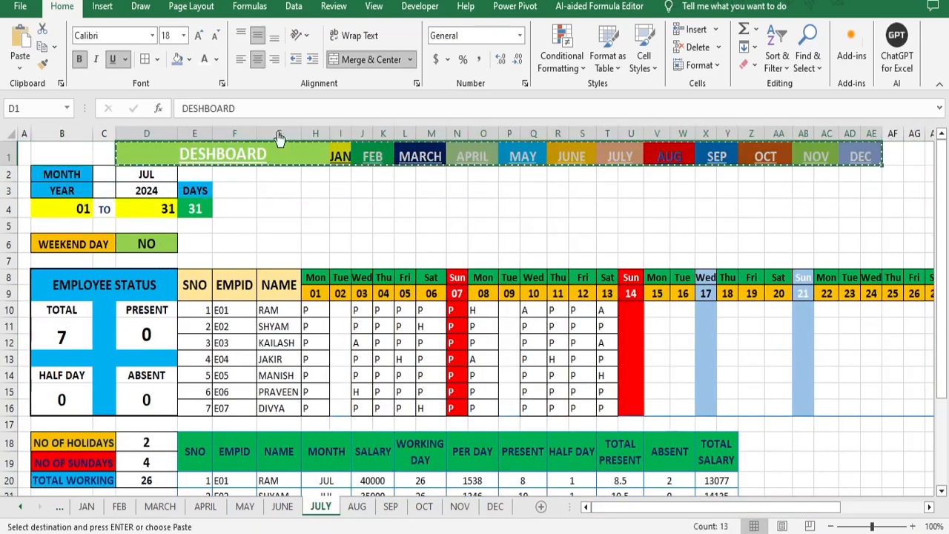
drag(39, 154, 866, 152)
key(ctrl+v)
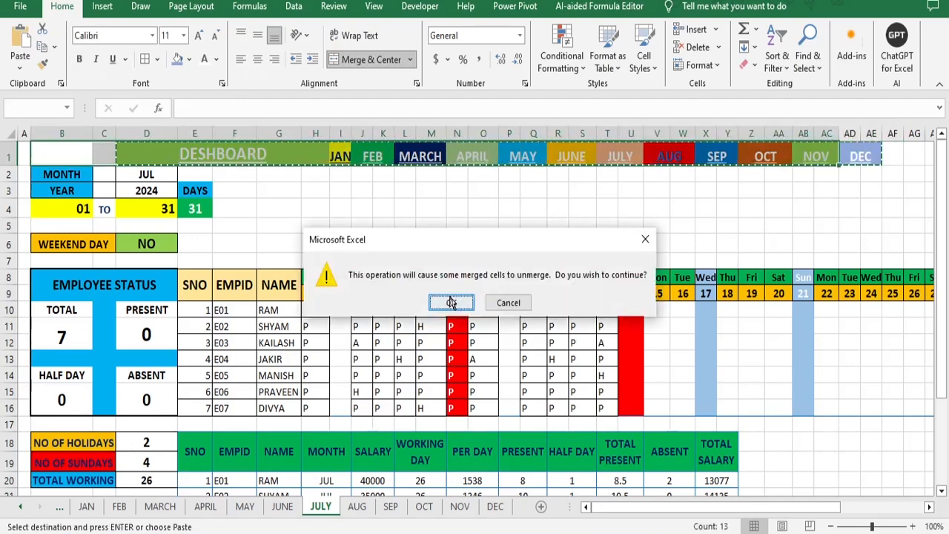
click(454, 303)
drag(78, 157, 238, 150)
click(376, 61)
click(341, 243)
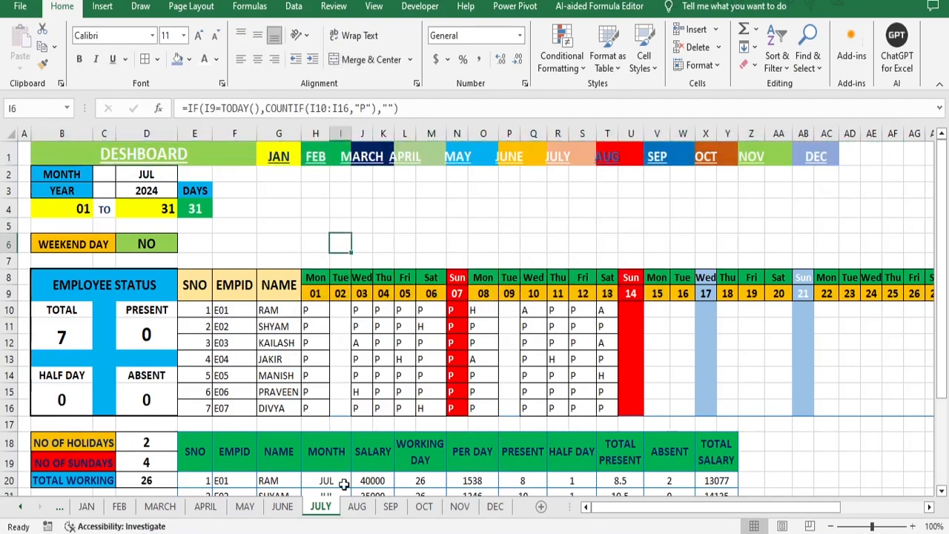
Step: Compare the heading row and column layout across the month sheets from SEP back to FEB
click(357, 506)
click(390, 506)
click(356, 506)
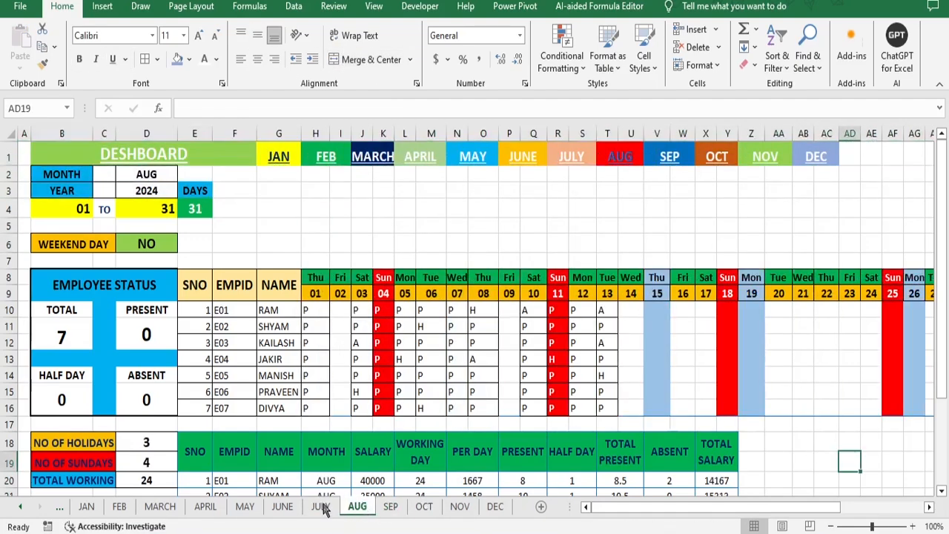
click(320, 507)
click(287, 508)
click(245, 508)
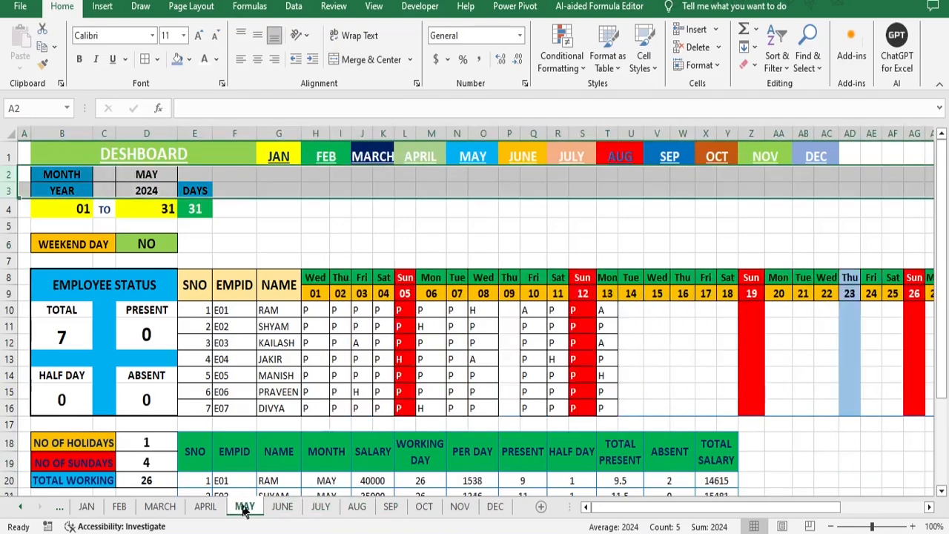
click(206, 507)
click(160, 507)
click(120, 508)
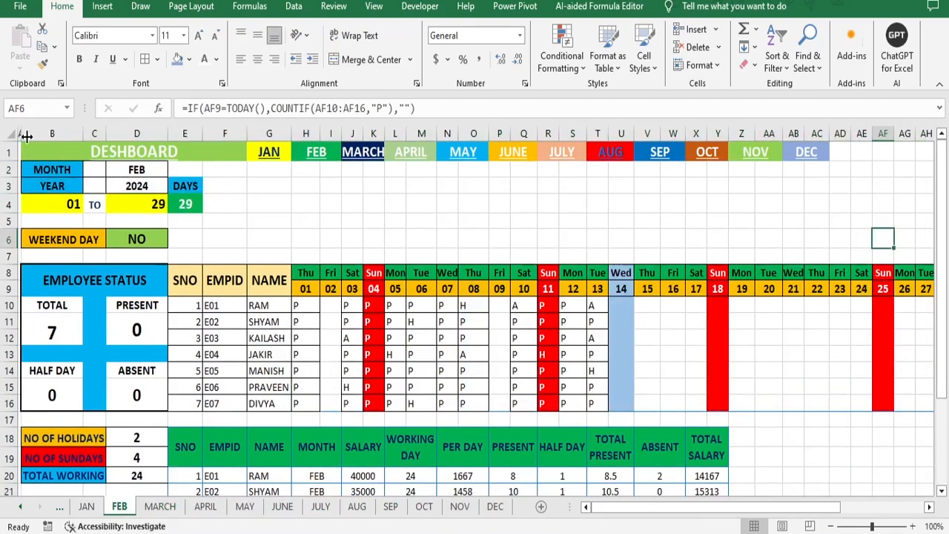
Step: On the FEB sheet, widen column A to match MARCH and increase the height of row 1 to about 22.50
click(160, 506)
key(ctrl+Page_Up)
drag(31, 133, 39, 133)
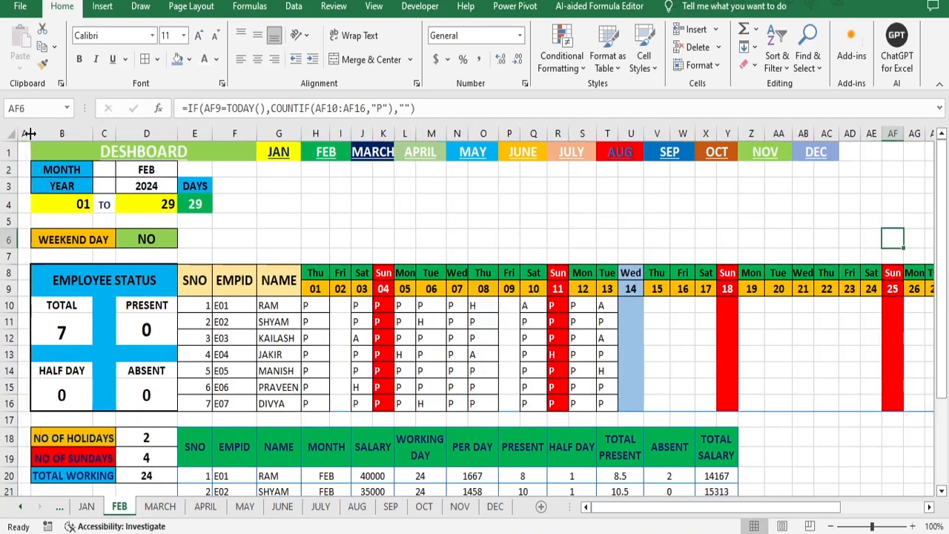
click(159, 507)
click(205, 508)
click(248, 508)
click(205, 507)
click(159, 508)
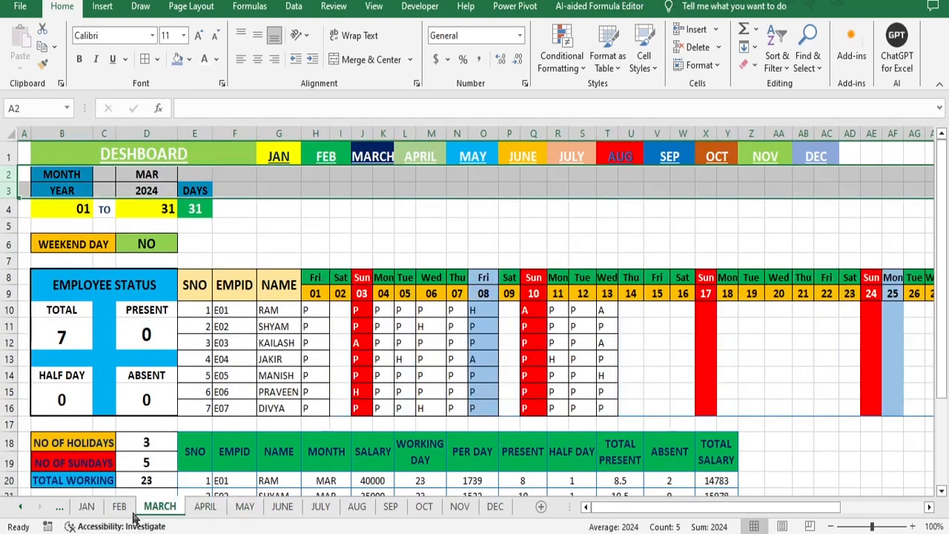
click(125, 510)
drag(7, 162, 7, 165)
Step: Widen column A on the JAN sheet to match the FEB sheet
click(160, 507)
click(119, 508)
click(86, 509)
mouse_move(19, 133)
mouse_down()
mouse_move(95, 134)
mouse_move(32, 133)
mouse_up()
click(327, 223)
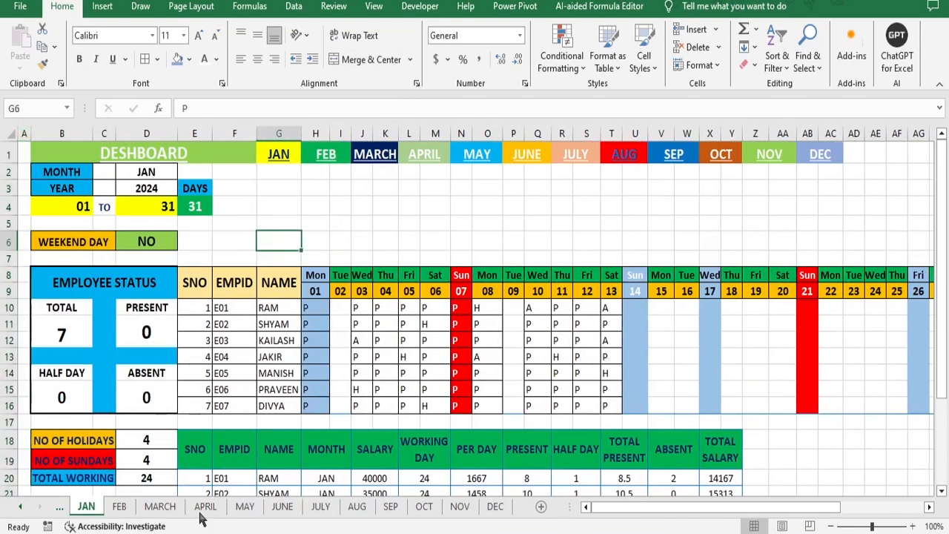
Step: Compare the row and column alignment of the JAN, FEB and MARCH sheets
click(118, 507)
click(86, 508)
click(159, 508)
click(118, 508)
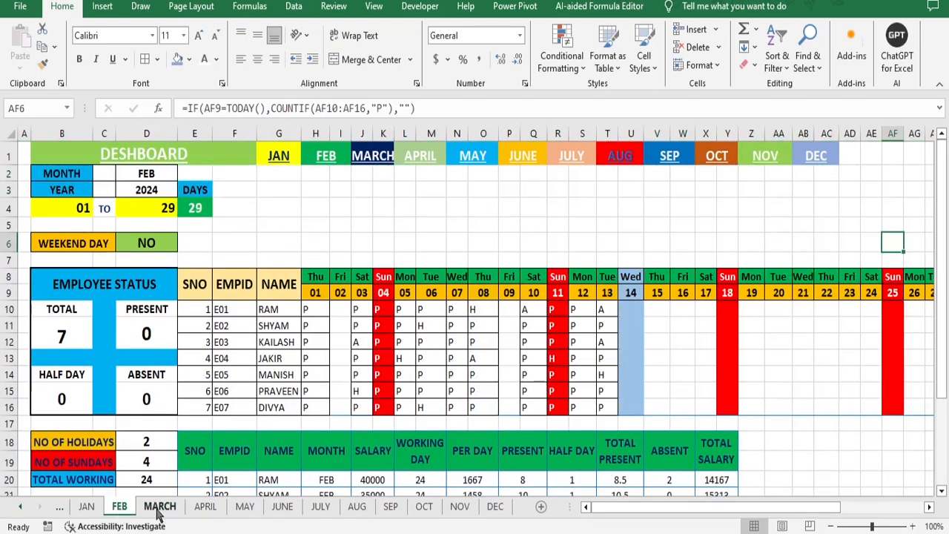
click(159, 508)
click(119, 507)
click(159, 507)
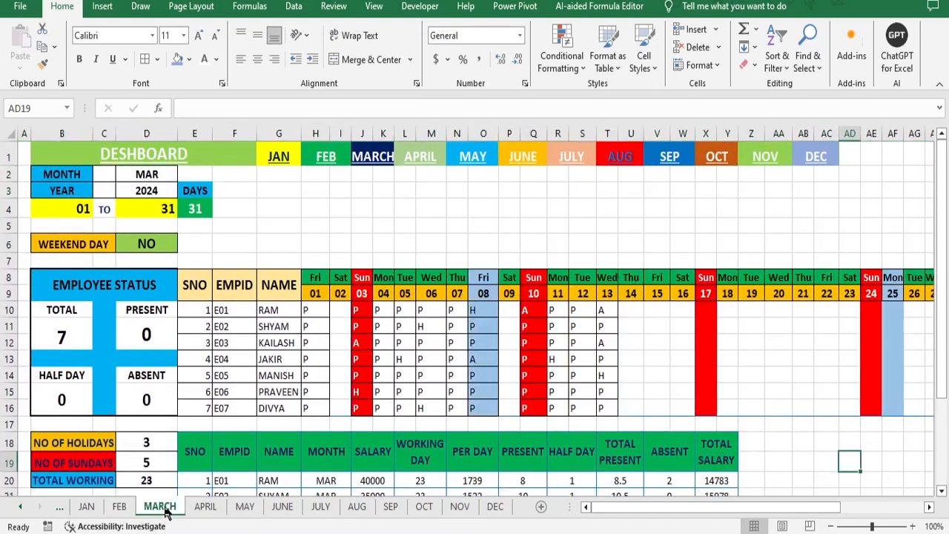
click(118, 507)
Step: Check the row 1 heights on MARCH and FEB, and increase the height of row 1 on JAN to match MARCH
click(159, 507)
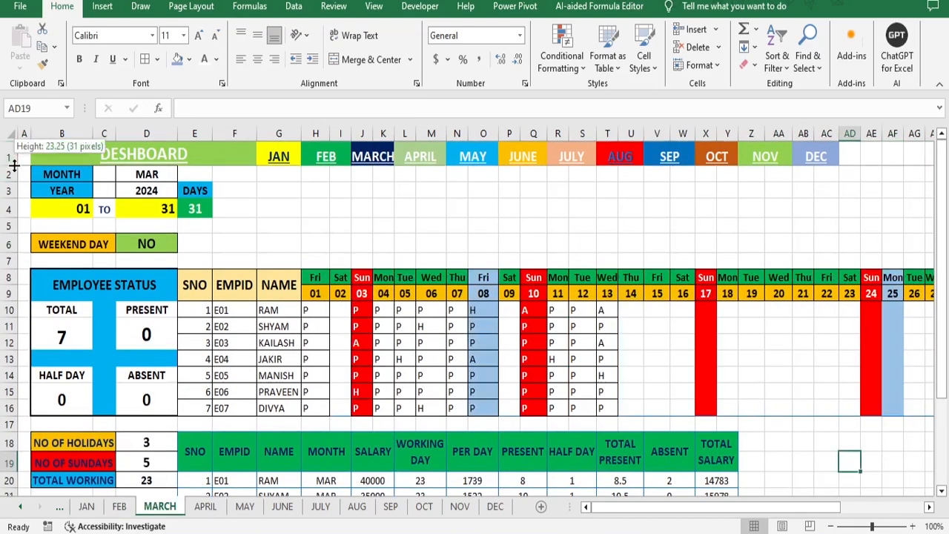
key(ctrl+Page_Up)
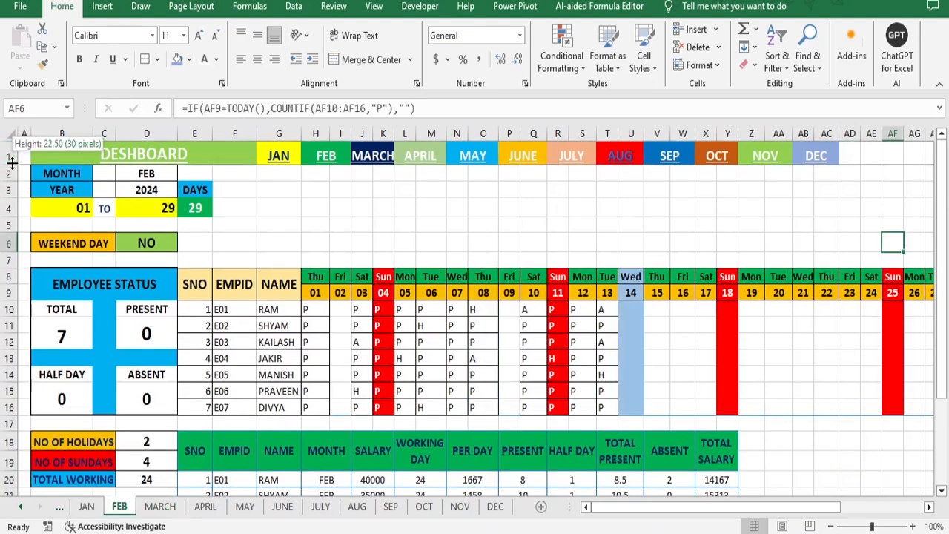
key(ctrl+Page_Up)
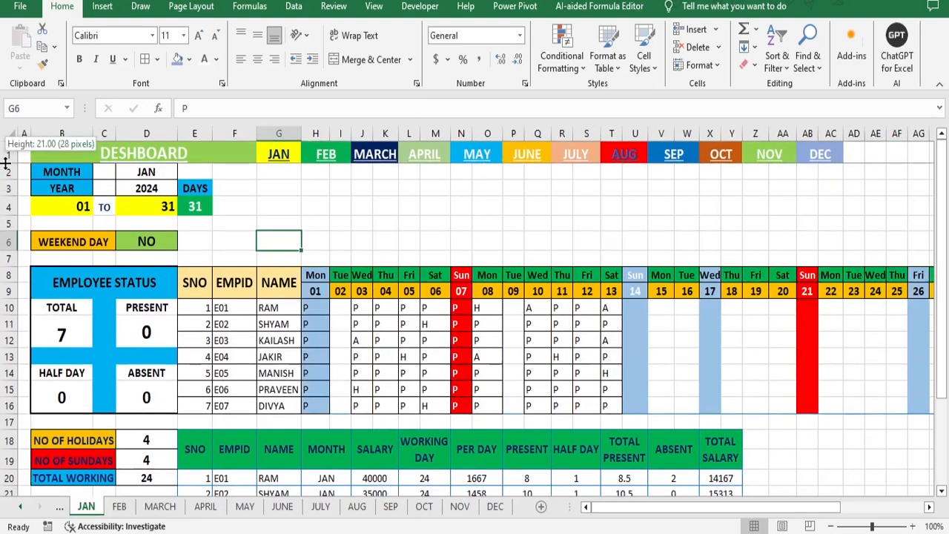
drag(5, 163, 5, 165)
click(435, 225)
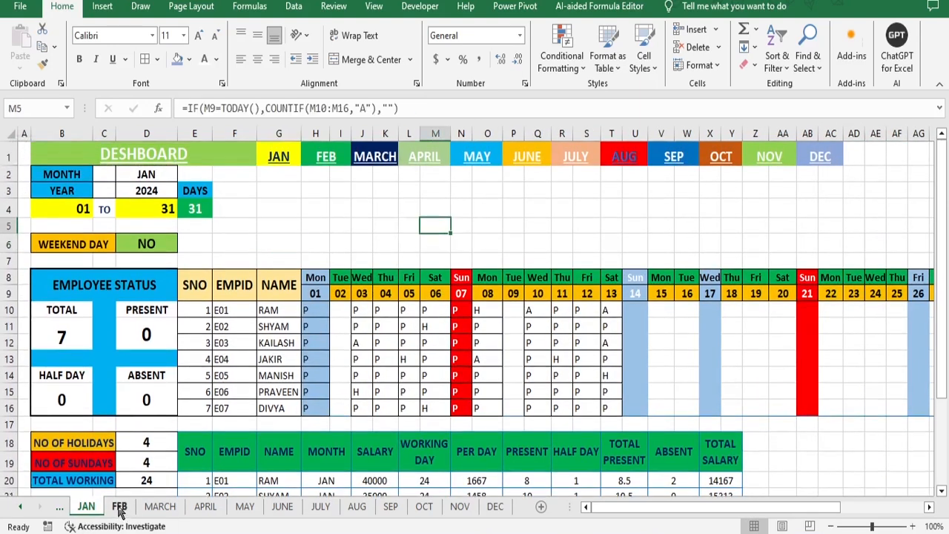
click(160, 507)
click(205, 507)
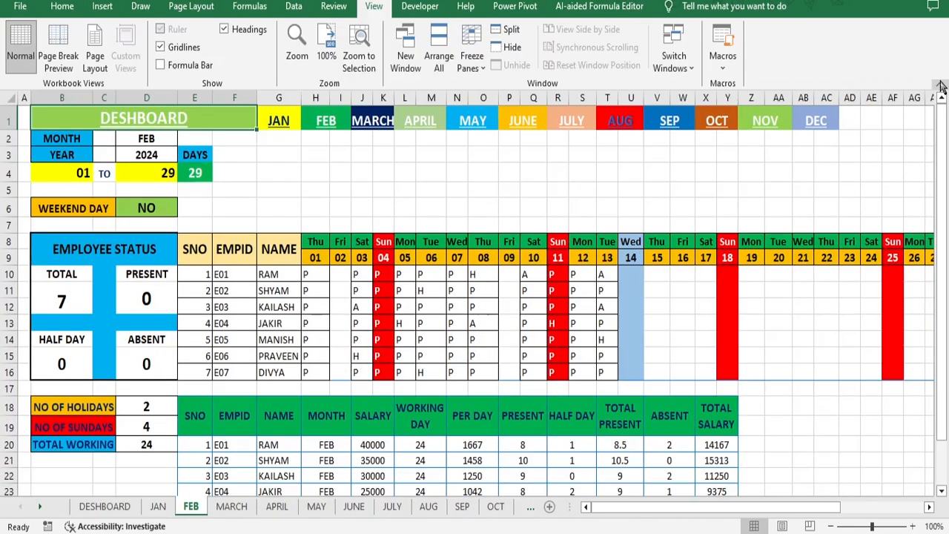
Step: Hide the gridlines on the FEB, MARCH and APRIL sheets
click(161, 47)
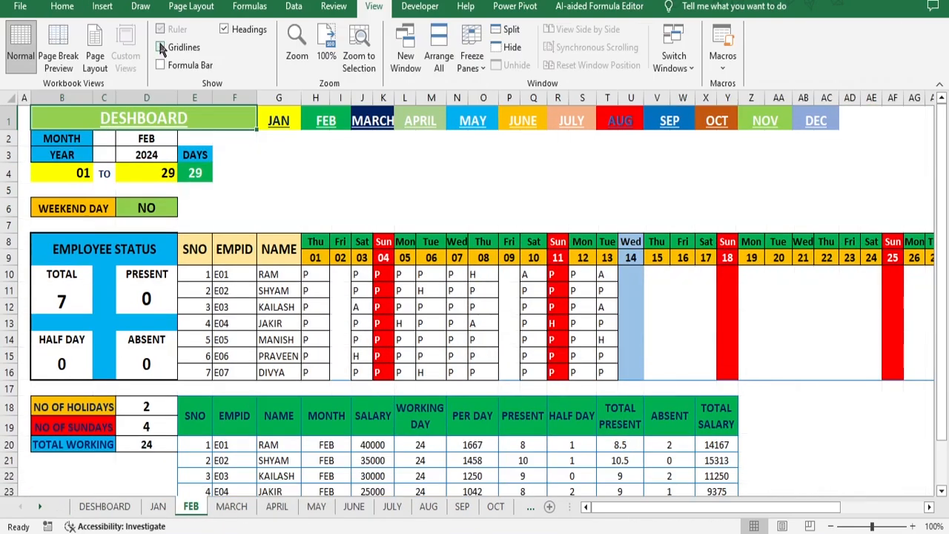
click(216, 510)
click(161, 47)
click(276, 511)
click(160, 47)
Step: Hide the gridlines on the MAY, JUNE and JULY sheets
click(317, 507)
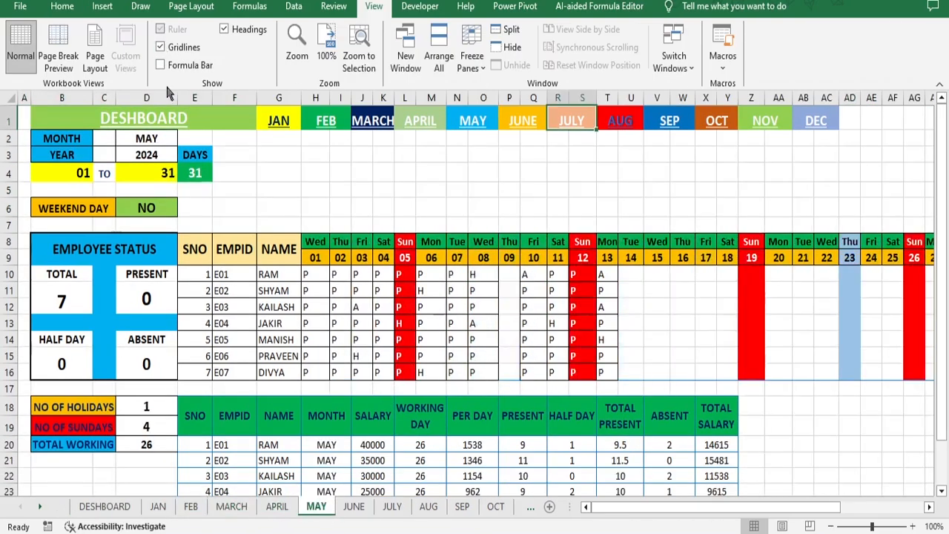
click(161, 47)
click(354, 506)
click(160, 48)
click(393, 506)
click(160, 47)
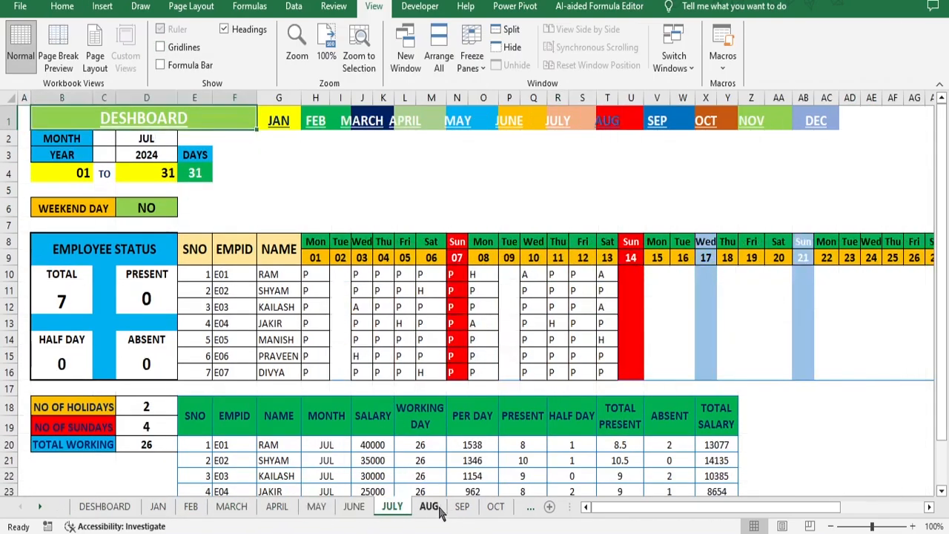
Step: Hide the gridlines on the AUG, SEP and OCT sheets
click(429, 506)
click(160, 47)
click(462, 506)
click(160, 47)
click(496, 507)
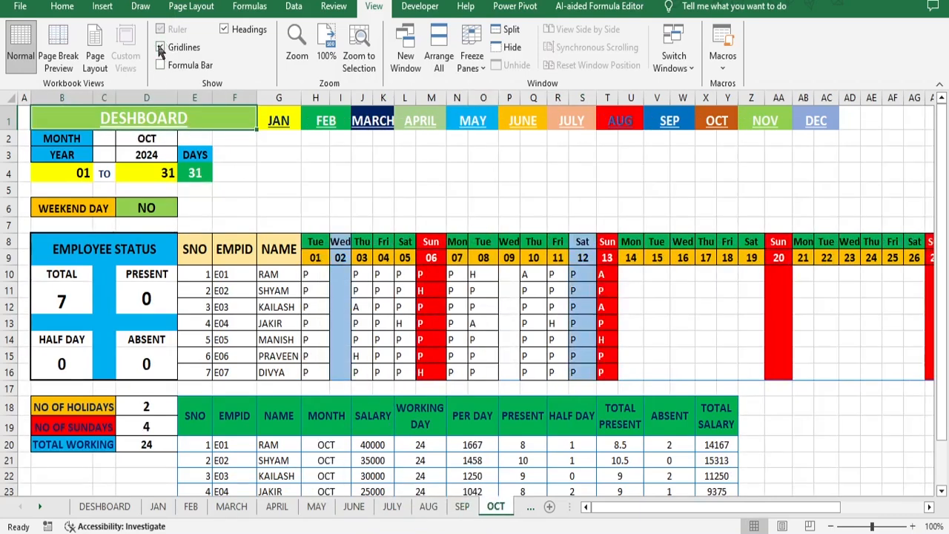
click(160, 48)
Step: Hide the gridlines on the NOV and DEC sheets
click(530, 507)
click(160, 47)
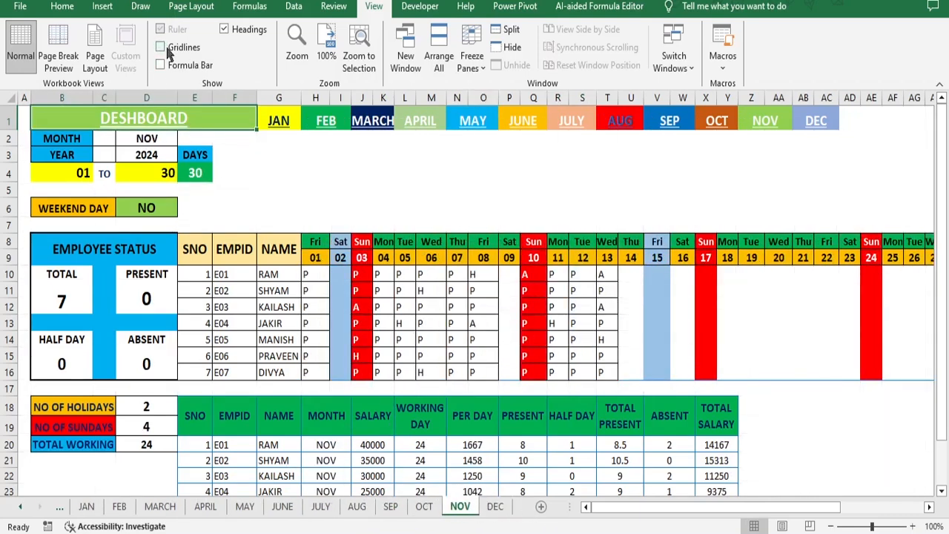
click(495, 506)
click(160, 47)
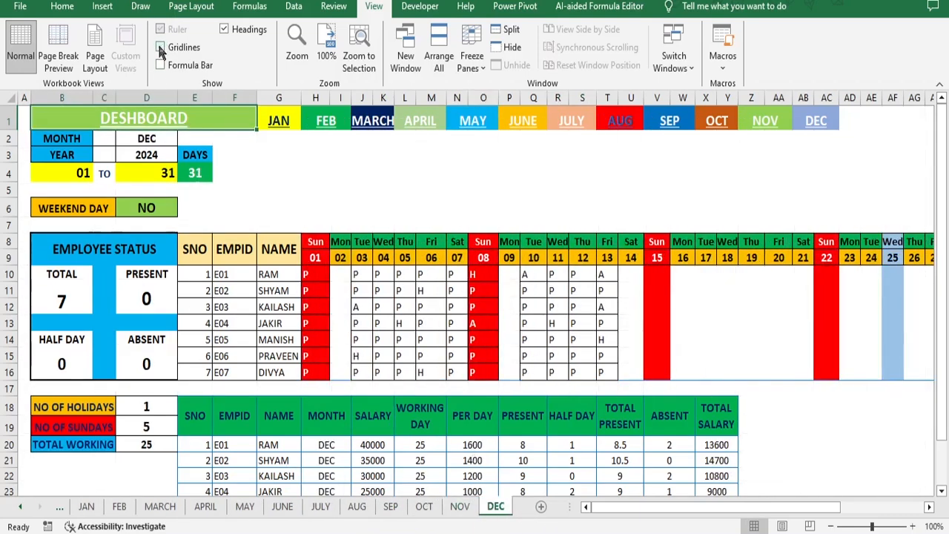
Step: On the JAN sheet, enter P on day 02 for every employee
click(85, 507)
click(334, 276)
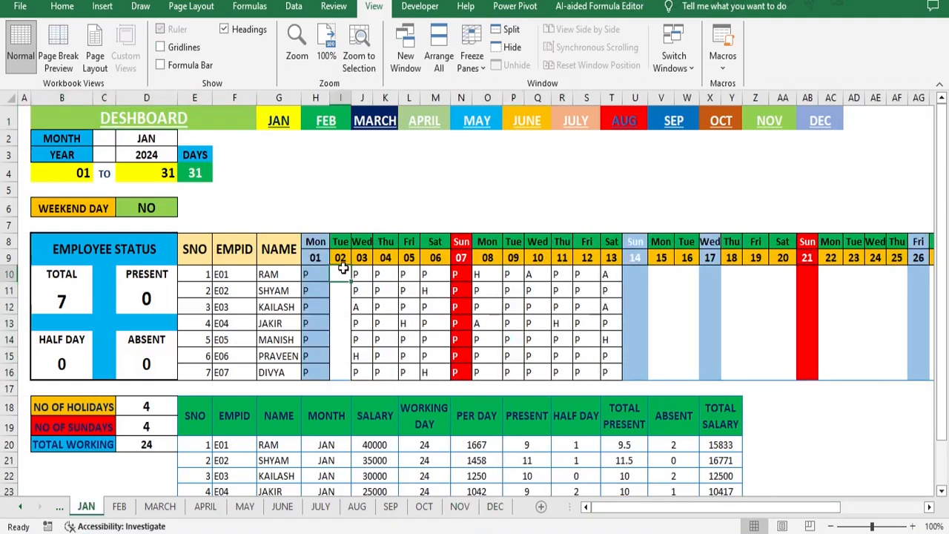
text(P)
click(350, 278)
drag(352, 283, 353, 377)
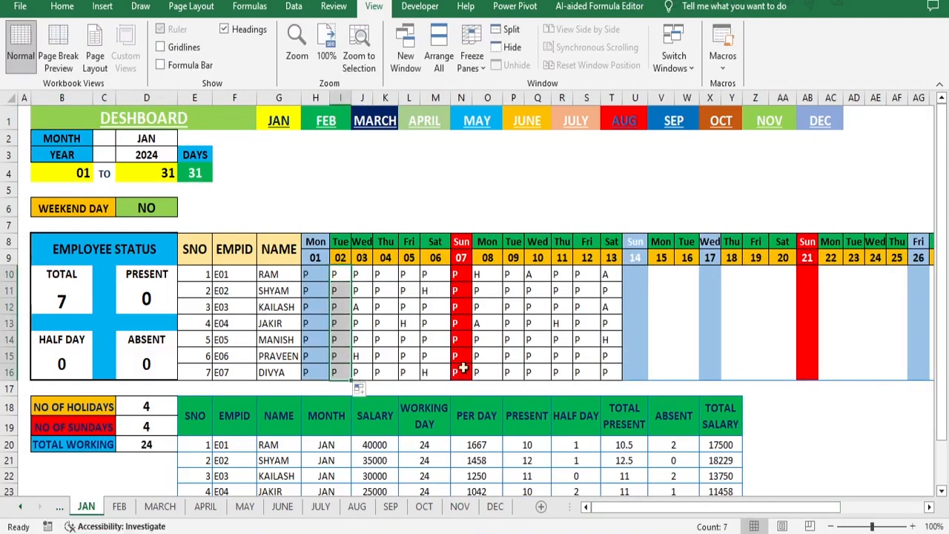
Step: On the FEB sheet's day 02, enter P for employees E01 and E02 and A for E03 to E07
click(120, 507)
text(P)
drag(352, 281, 353, 297)
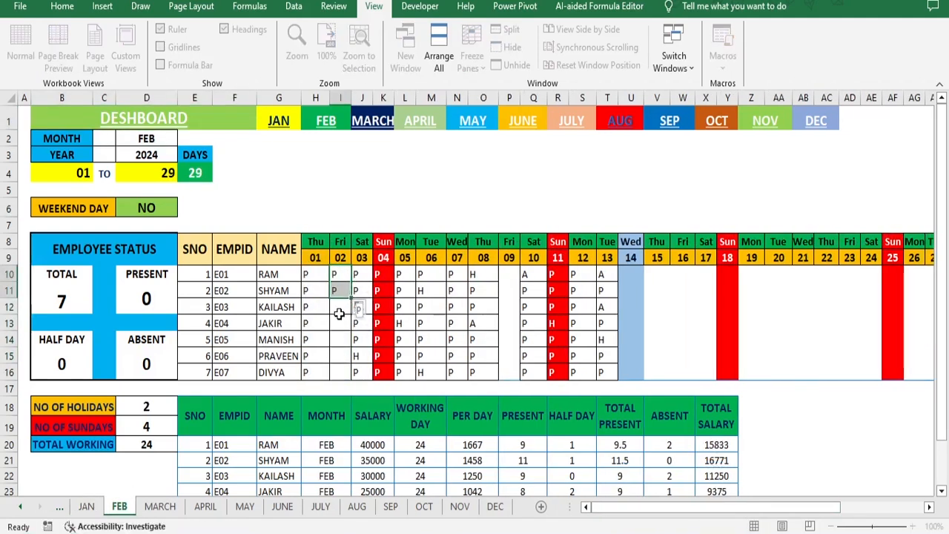
click(339, 312)
text(A)
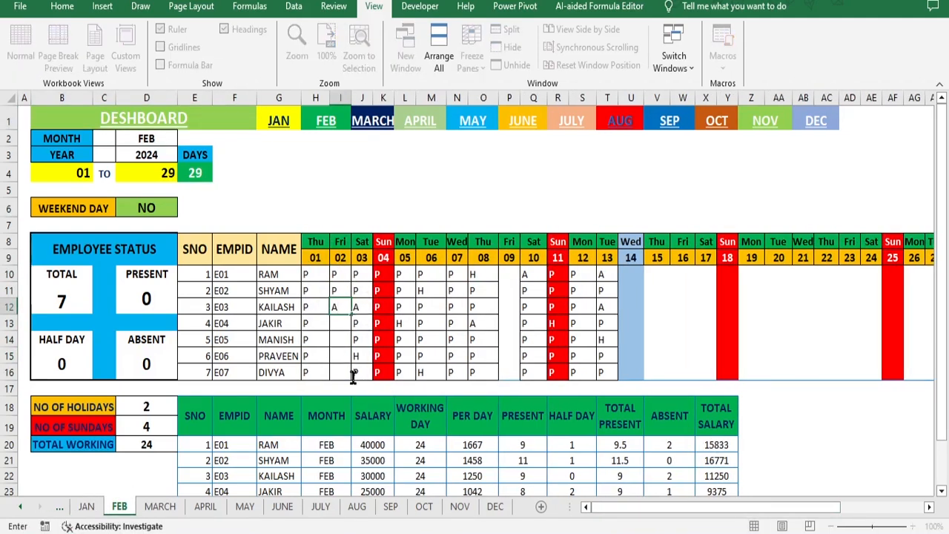
drag(350, 314, 353, 376)
Step: On the JAN sheet, enter P for employee E01 on days 15, 16, 18, 19 and 20
click(86, 507)
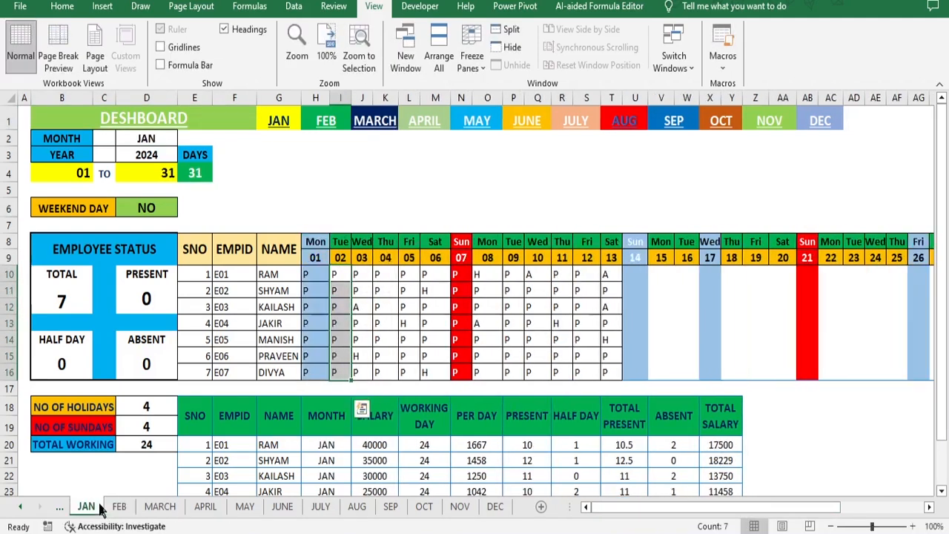
click(664, 276)
text(P)
key(Right)
text(P)
click(733, 277)
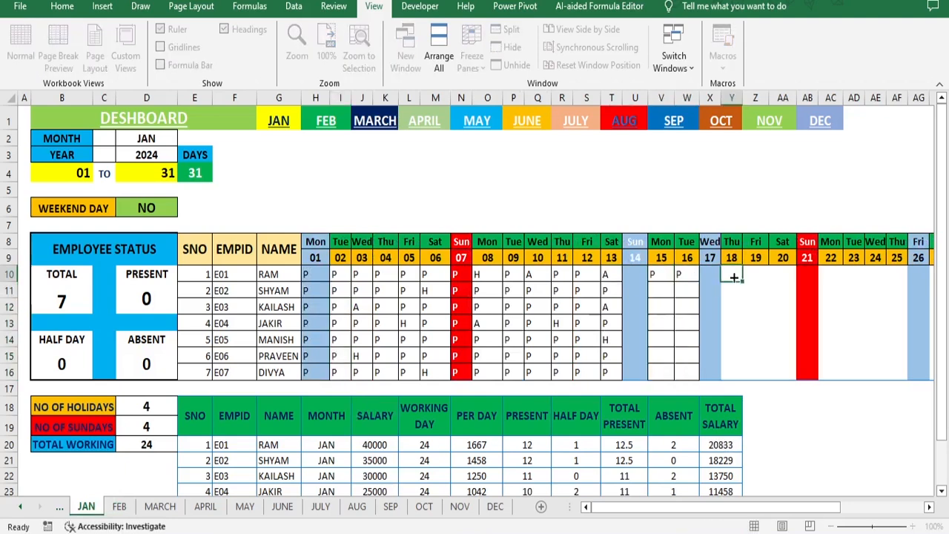
text(P)
key(Right)
text(P)
key(Right)
Step: Enter P for employee E01 on days 22 to 25 of the JAN sheet
click(835, 275)
text(P)
click(854, 274)
text(P)
click(875, 275)
text(P)
click(896, 276)
text(P)
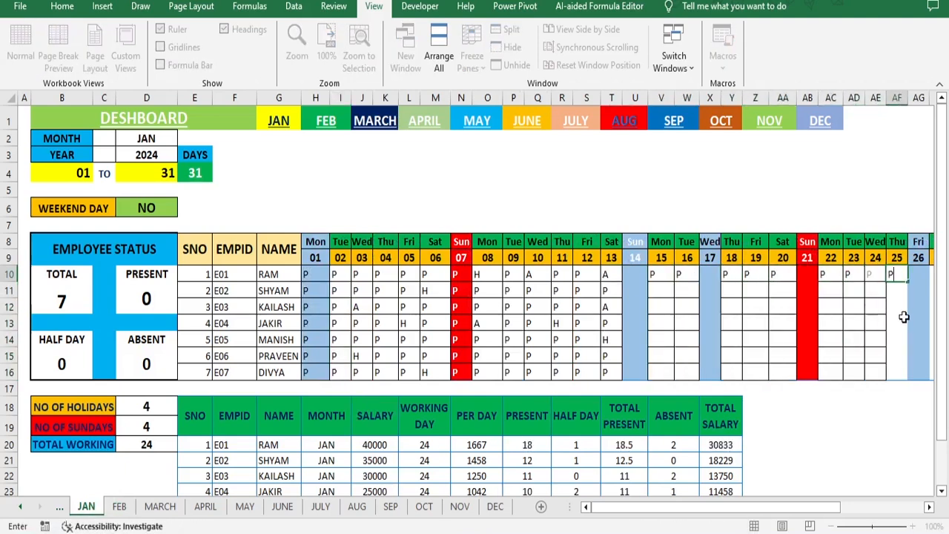
Step: Enter P for employee E01 on days 27, 29, 30 and 31 of the JAN sheet
text(P)
key(Right)
key(Right)
text(P)
key(Right)
text(P)
key(Right)
text(P)
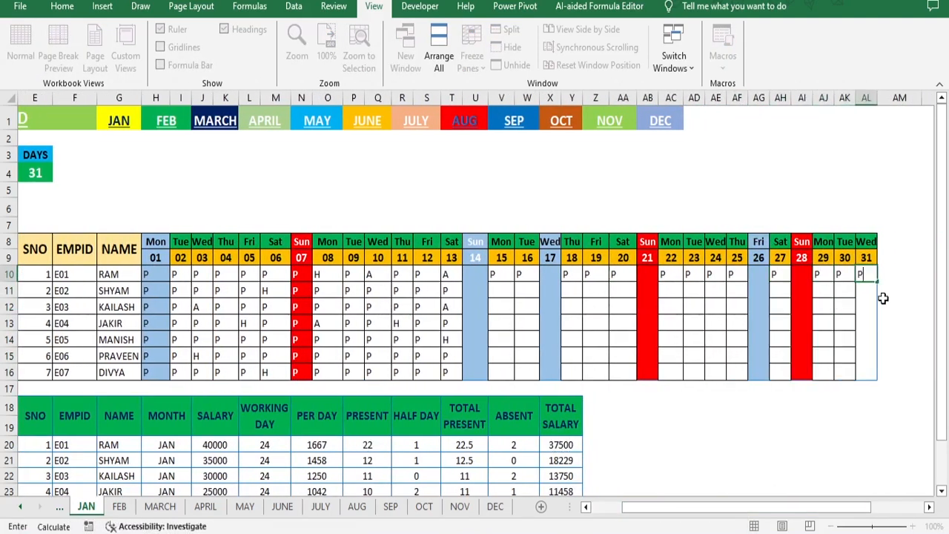
Step: Copy E01's P down to all other employees on JAN days 15, 16, 18, 19 and 20
click(498, 274)
click(531, 275)
drag(539, 282, 539, 371)
click(572, 275)
drag(582, 282, 607, 372)
click(597, 274)
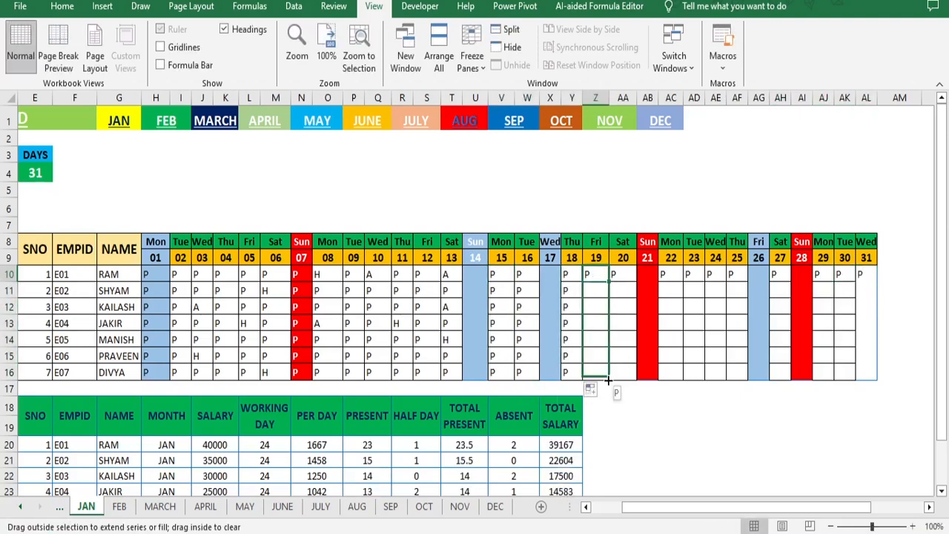
click(623, 274)
drag(636, 282, 636, 372)
Step: Copy E01's P down to all other employees on JAN days 22 to 25
drag(683, 278, 705, 373)
click(694, 274)
click(716, 274)
drag(728, 282, 746, 379)
click(737, 274)
Step: Fill P down to the other employees on JAN days 27, 29, 30 and 31, but enter A for E07 on day 30
click(780, 274)
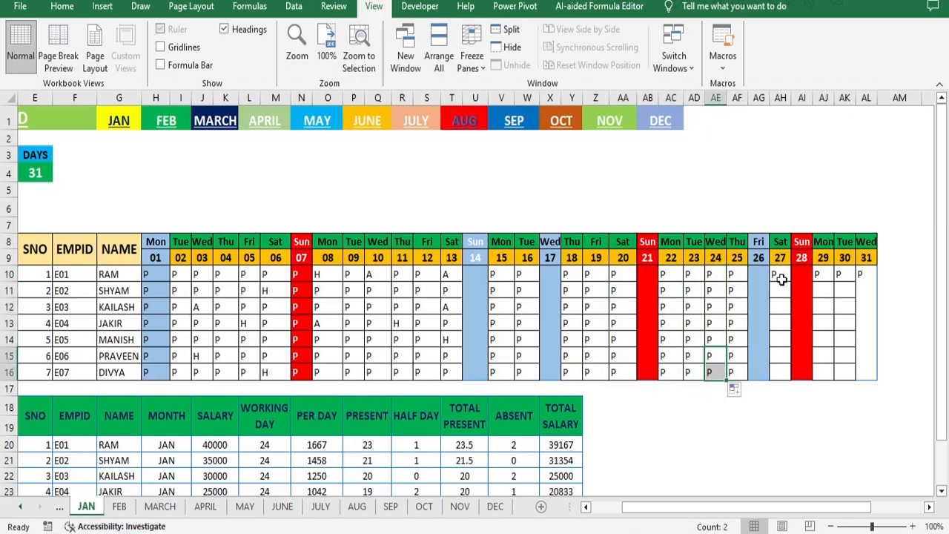
drag(792, 284, 792, 377)
click(823, 274)
drag(834, 282, 856, 364)
click(845, 275)
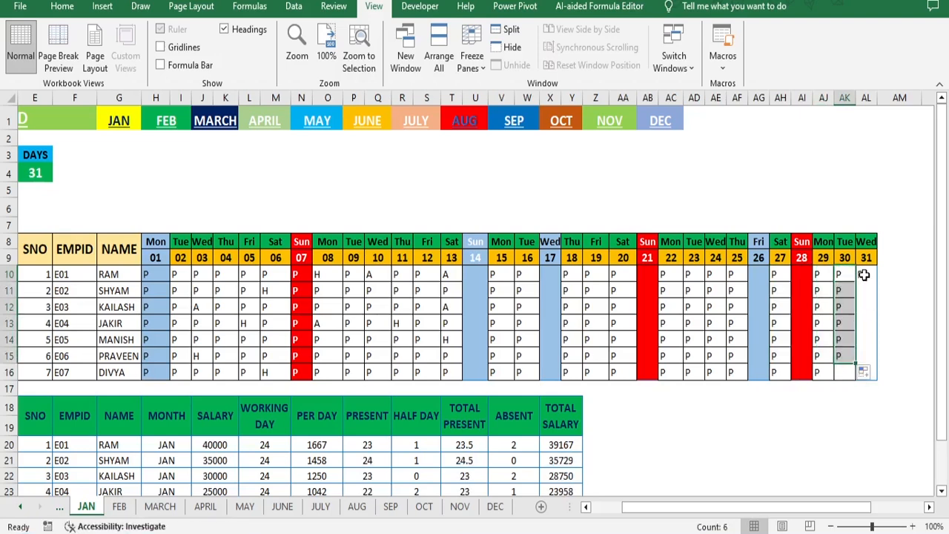
click(839, 373)
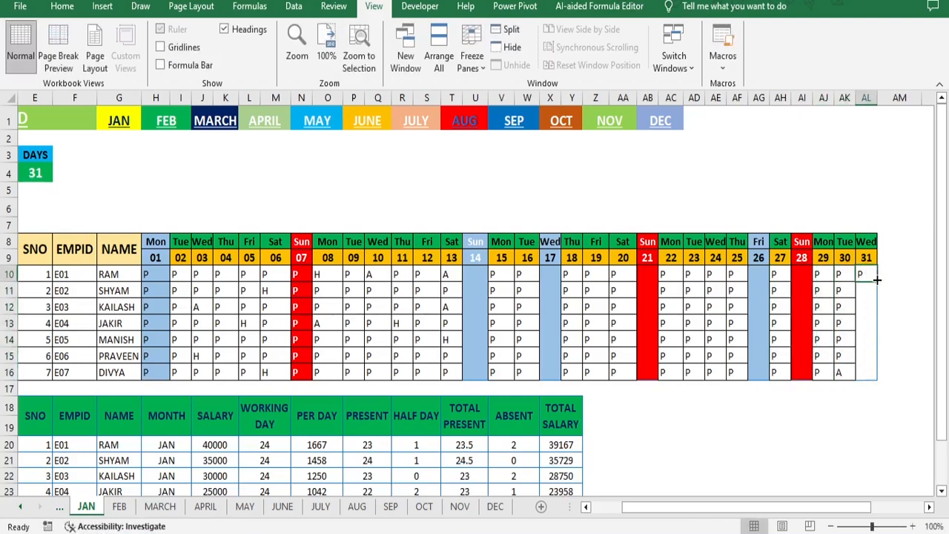
drag(882, 384, 879, 380)
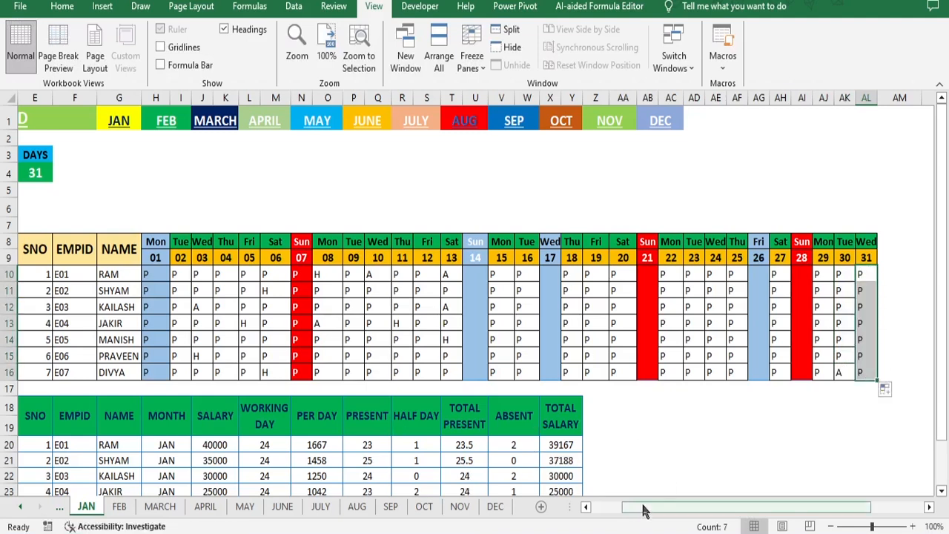
Step: On the FEB sheet, enter P on day 09 for every employee
drag(642, 508, 611, 510)
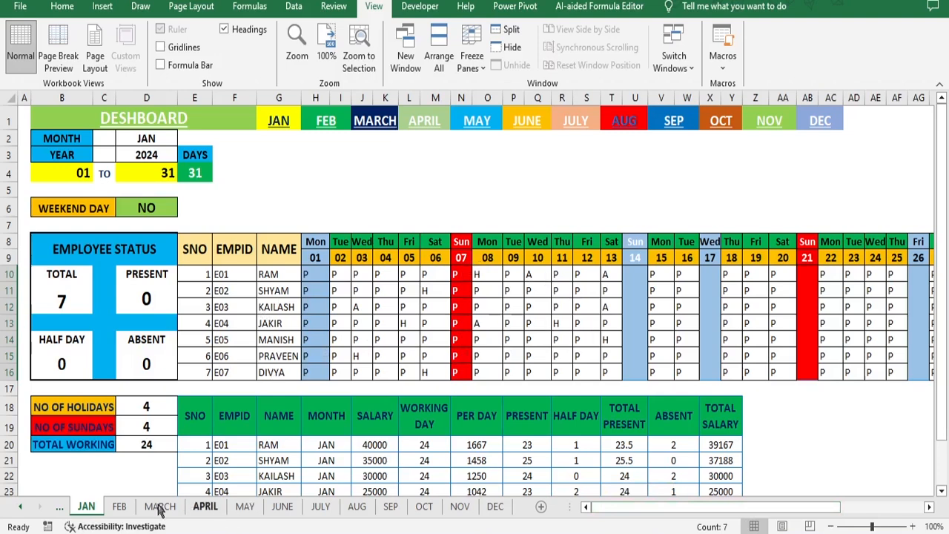
click(120, 506)
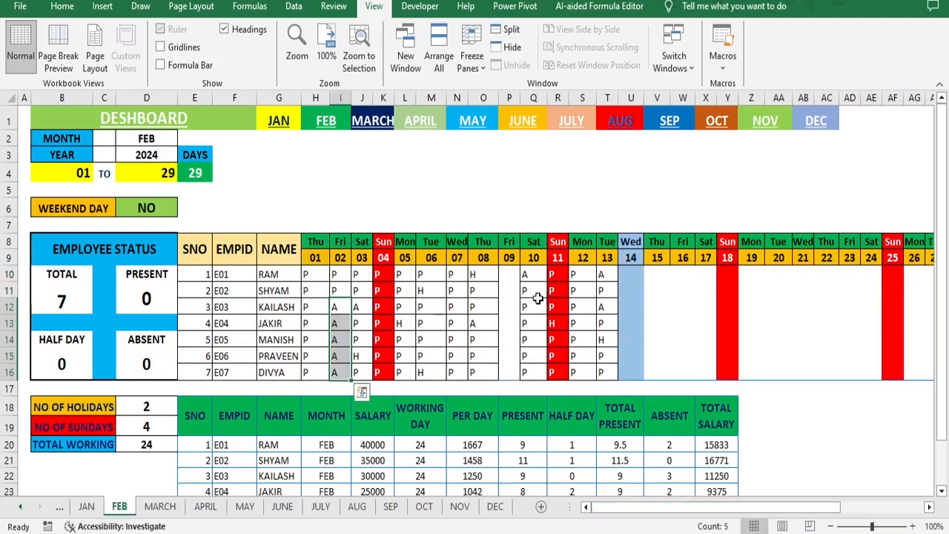
click(512, 275)
text(P)
drag(522, 281, 522, 374)
Step: Enter P for every employee on days 15 and 16 of the FEB sheet
click(661, 277)
key(ctrl+Return)
double_click(669, 282)
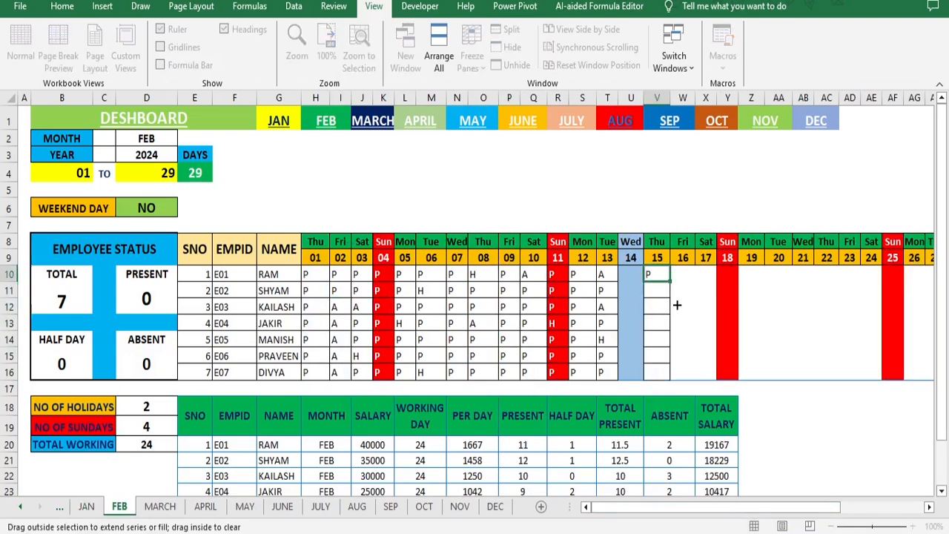
click(683, 274)
text(P)
key(ctrl+Return)
double_click(697, 282)
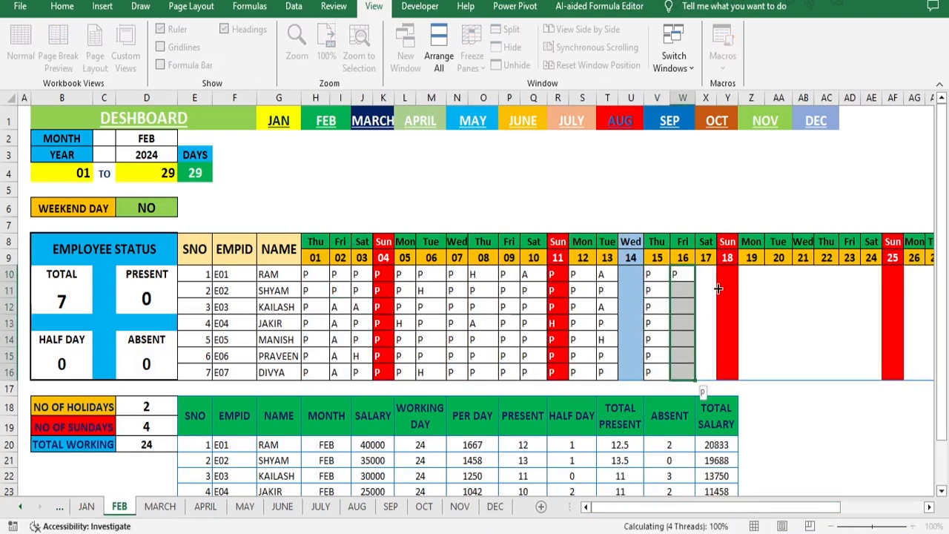
Step: Enter P for employee E01 on days 19, 20 and 21 of the FEB sheet
click(762, 276)
drag(767, 281, 775, 366)
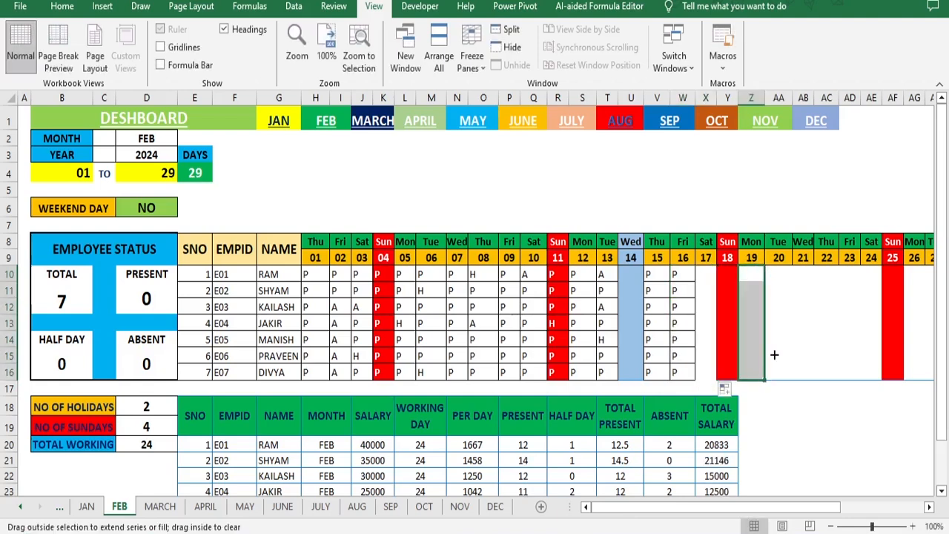
text(P)
click(789, 275)
drag(793, 282, 823, 370)
text(P)
click(805, 275)
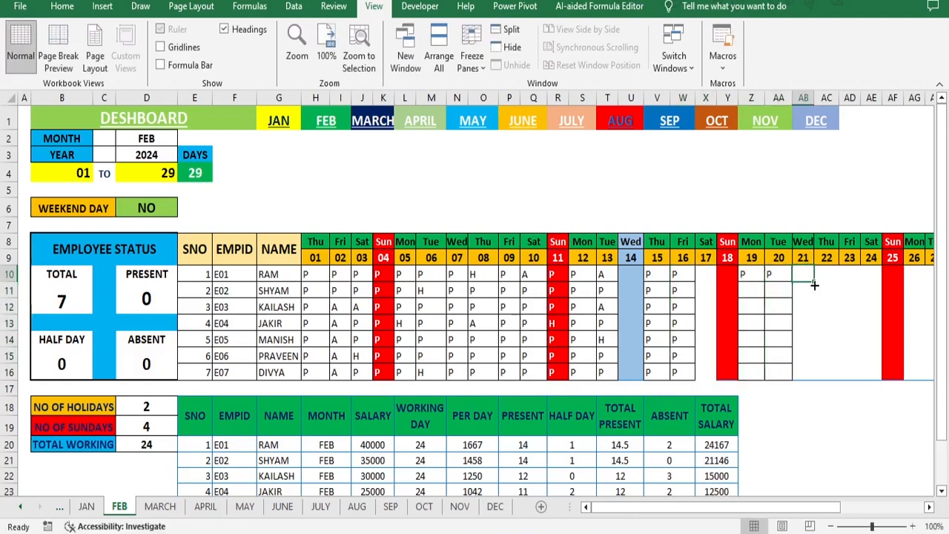
drag(814, 282, 809, 377)
click(823, 272)
click(804, 276)
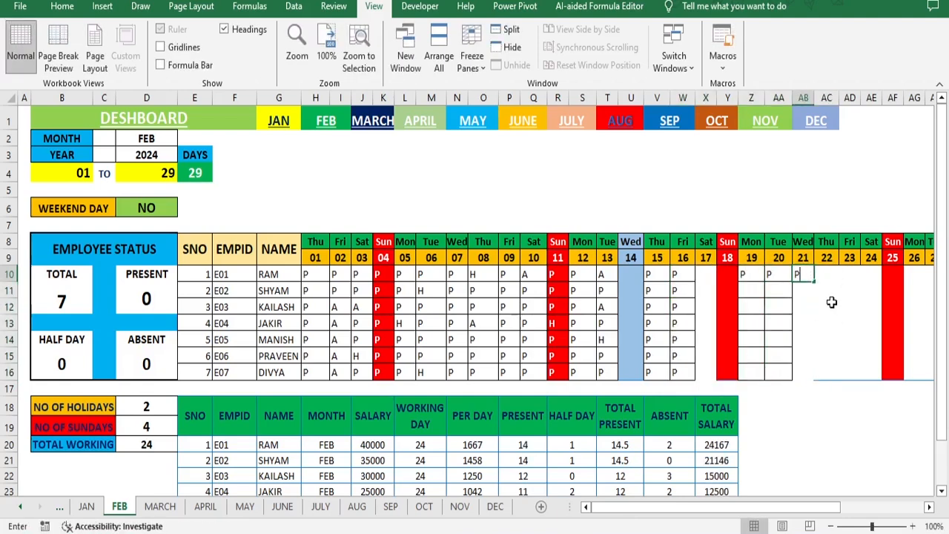
Step: Copy E01's P down to all other employees on FEB days 19, 20 and 21
click(830, 275)
drag(840, 282, 841, 376)
click(777, 274)
drag(793, 282, 764, 375)
click(751, 275)
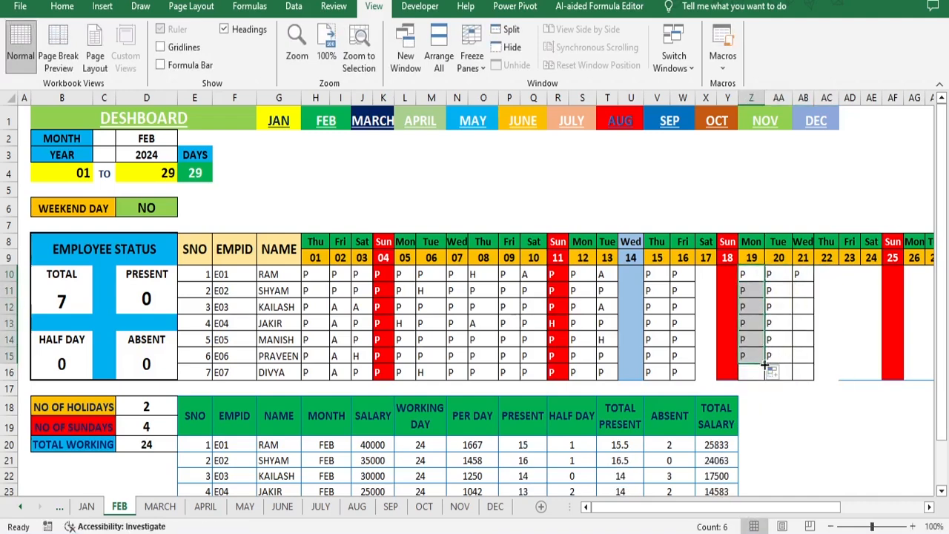
click(806, 276)
drag(814, 282, 815, 377)
Step: Enter P for every employee on days 22, 23 and 24 of the FEB sheet
click(831, 275)
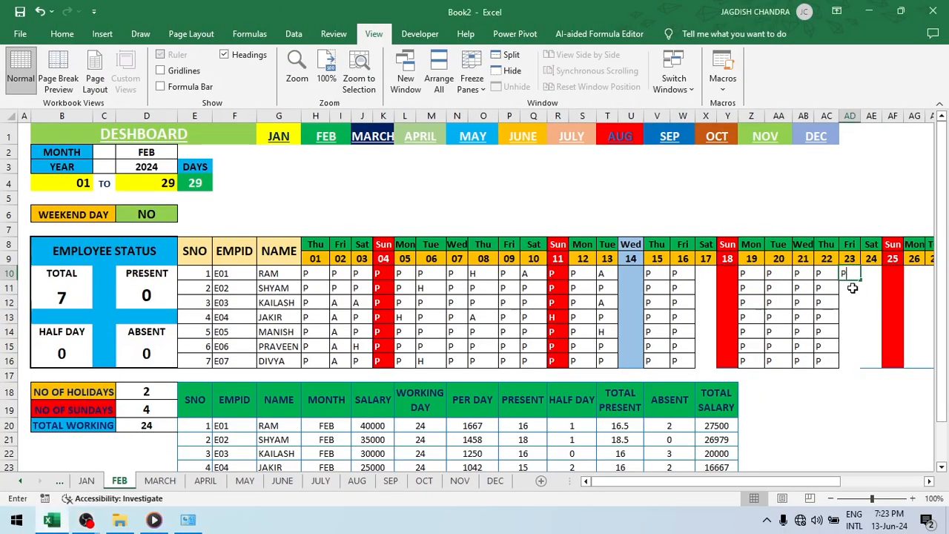
drag(861, 281, 864, 368)
click(873, 275)
text(P)
drag(882, 281, 892, 368)
Step: Enter P for every employee on days 26 to 29 of the FEB sheet
scroll(892, 368, right, 3)
click(629, 275)
text(P)
drag(642, 281, 651, 349)
click(653, 275)
text(P)
click(686, 275)
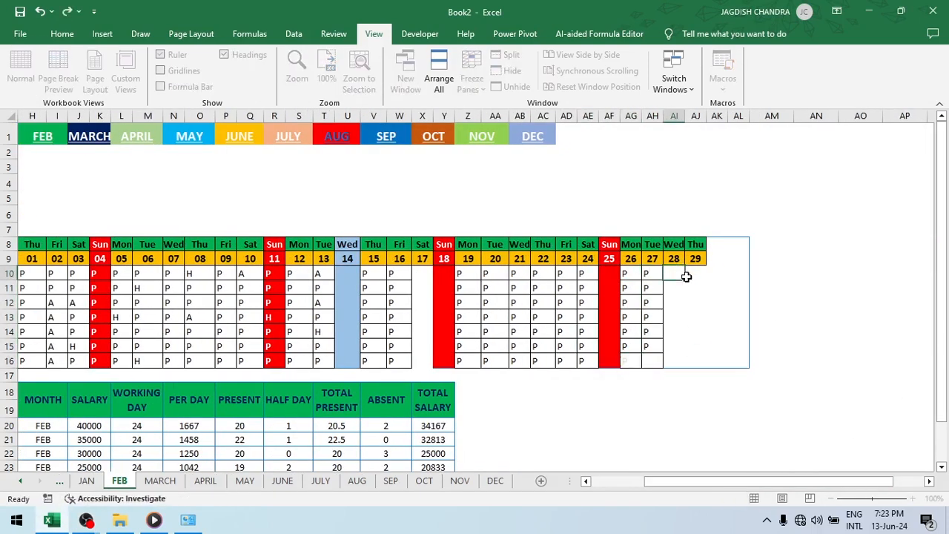
drag(686, 276, 714, 356)
Step: On the MARCH sheet, enter P for every employee on days 14, 15 and 16
drag(714, 480, 637, 480)
click(160, 481)
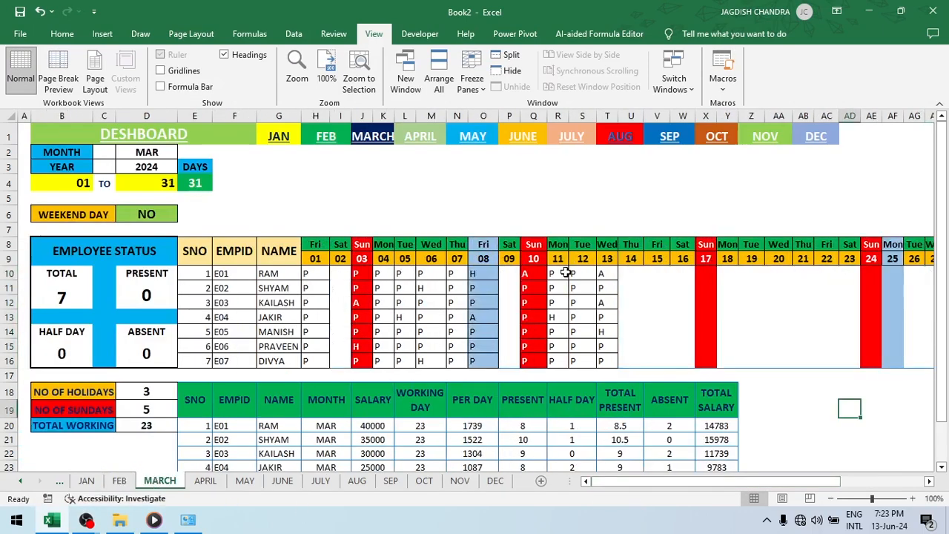
click(623, 273)
text(P)
drag(643, 280, 692, 361)
Step: Enter P for E01 on MARCH day 18, and fill it across to day 23 and down to every employee
click(723, 272)
text(P)
drag(738, 279, 852, 284)
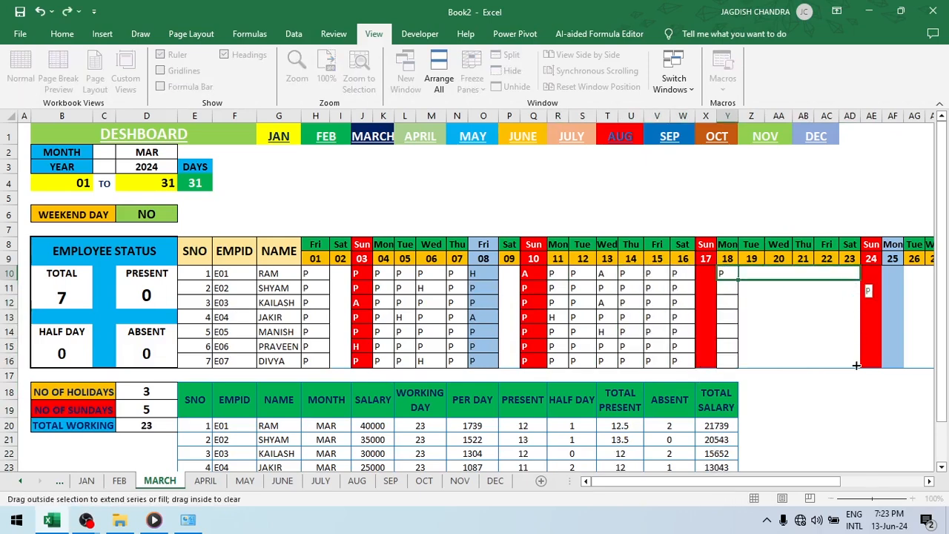
drag(856, 365, 857, 365)
drag(860, 280, 859, 362)
Step: Enter P for every employee on days 26, 27 and 28 of the MARCH sheet
drag(799, 481, 844, 481)
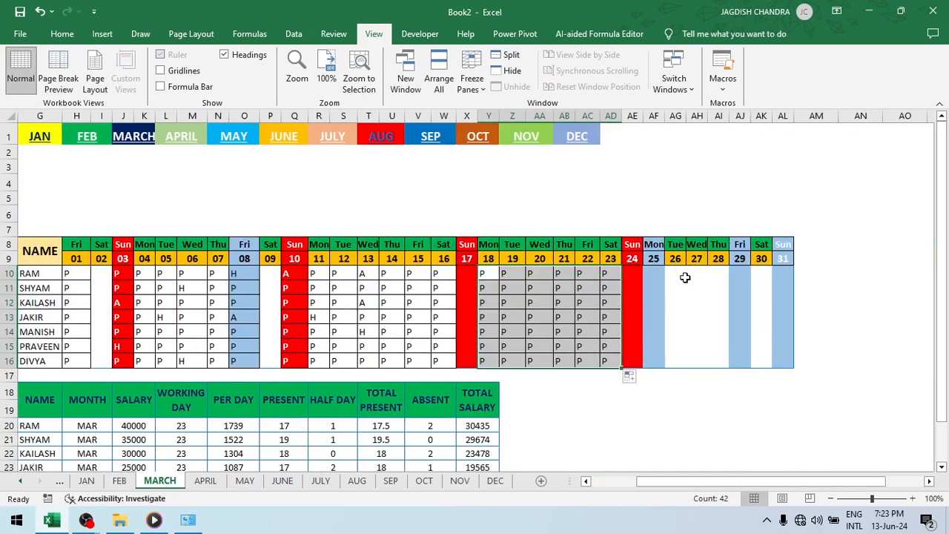
click(685, 278)
text(P)
drag(686, 281, 725, 280)
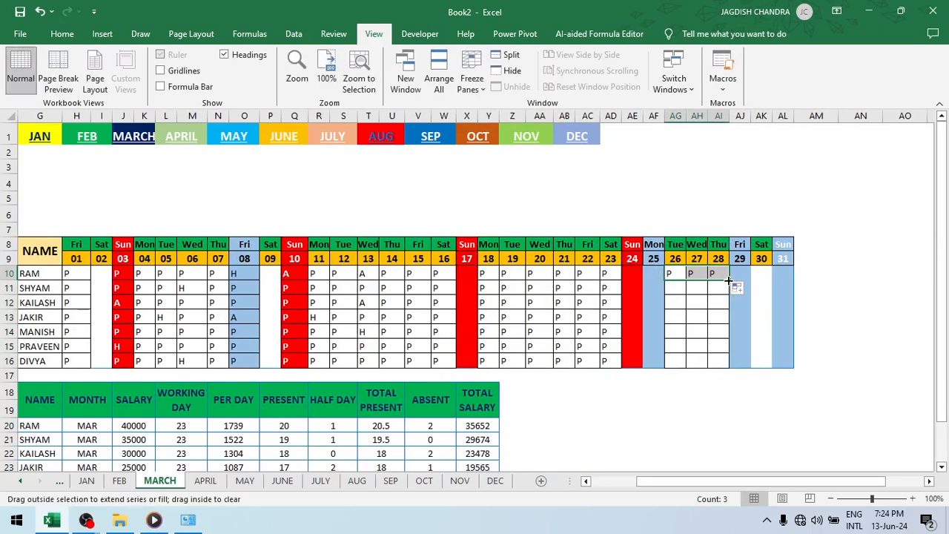
drag(731, 369, 731, 369)
Step: Enter P for every employee on days 30 and 09 of the MARCH sheet
click(761, 274)
text(P)
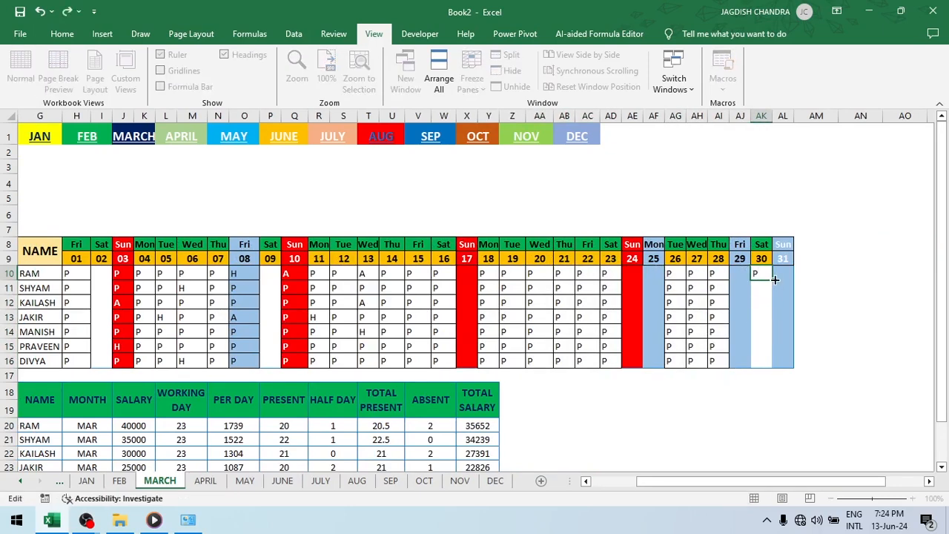
drag(775, 280, 776, 369)
drag(801, 483, 745, 490)
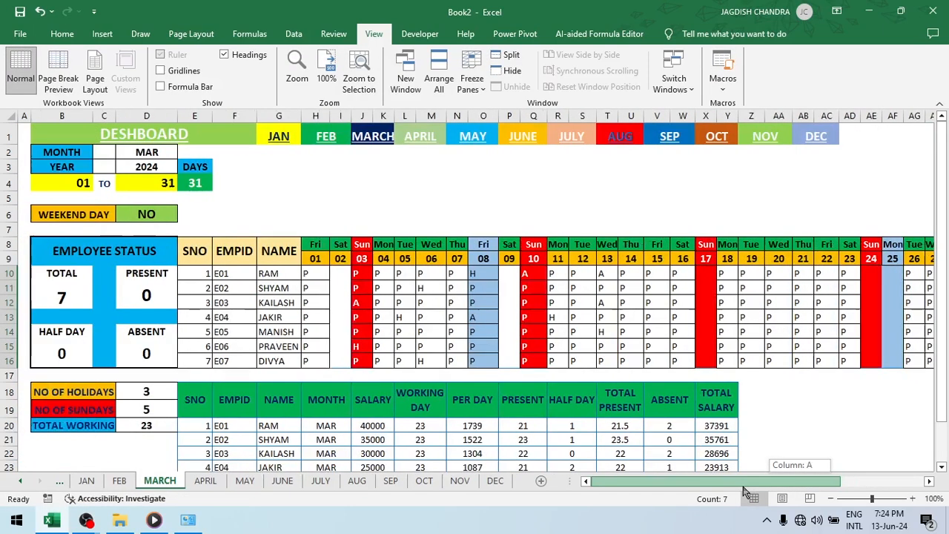
click(509, 273)
text(P)
drag(519, 275, 523, 369)
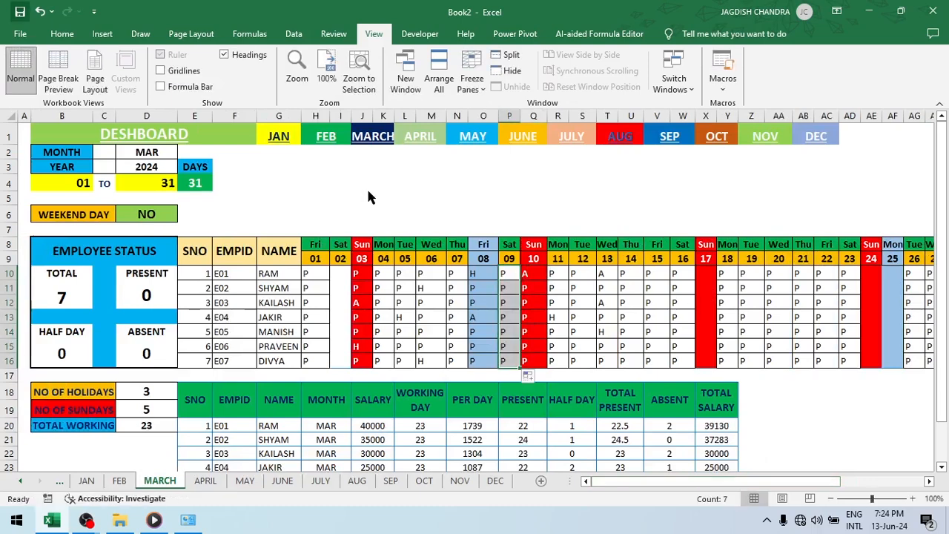
Step: On the APRIL sheet, enter P for every employee on days 02, 15 and 16
click(205, 480)
text(P)
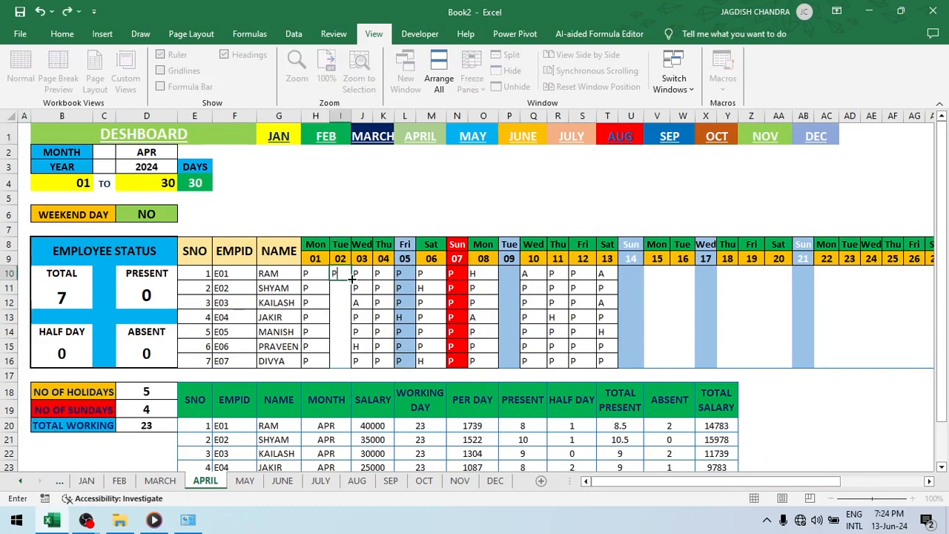
drag(350, 280, 349, 369)
click(647, 273)
text(P)
drag(669, 280, 694, 368)
Step: Enter P for every employee on days 18, 19 and 20 of the APRIL sheet
click(728, 273)
text(P)
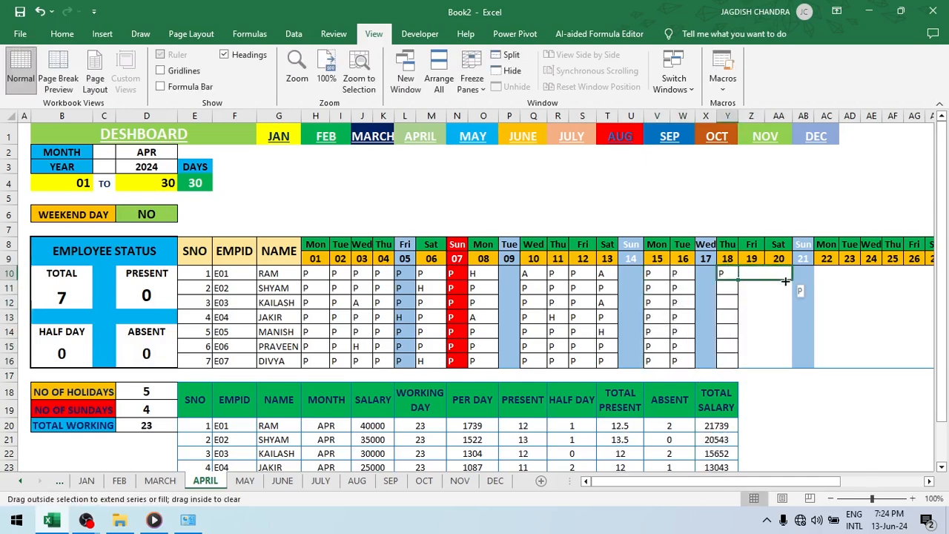
drag(785, 282, 793, 367)
Step: Enter P for every employee on days 22 to 27, 29 and 30 of the APRIL sheet
drag(799, 481, 835, 483)
click(547, 270)
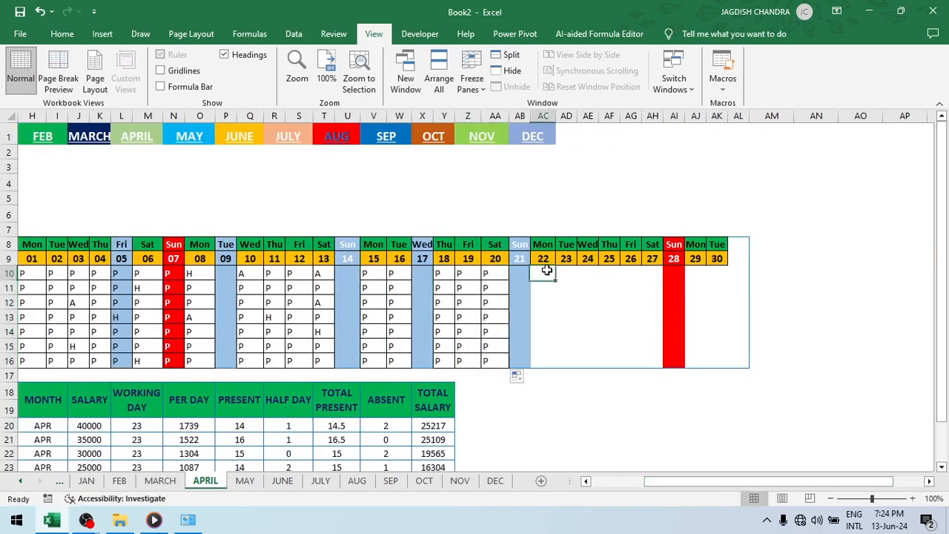
text(P)
drag(556, 280, 664, 366)
click(696, 273)
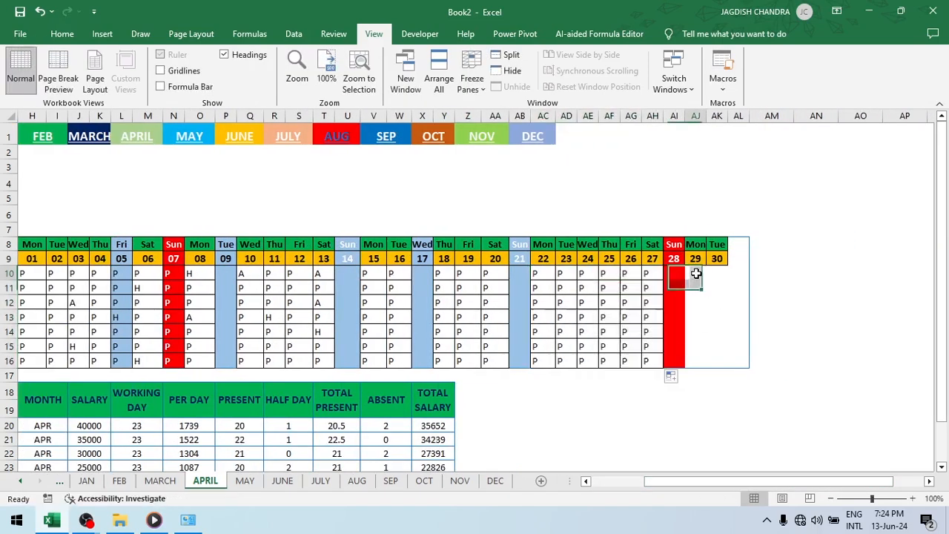
text(P)
drag(701, 281, 727, 367)
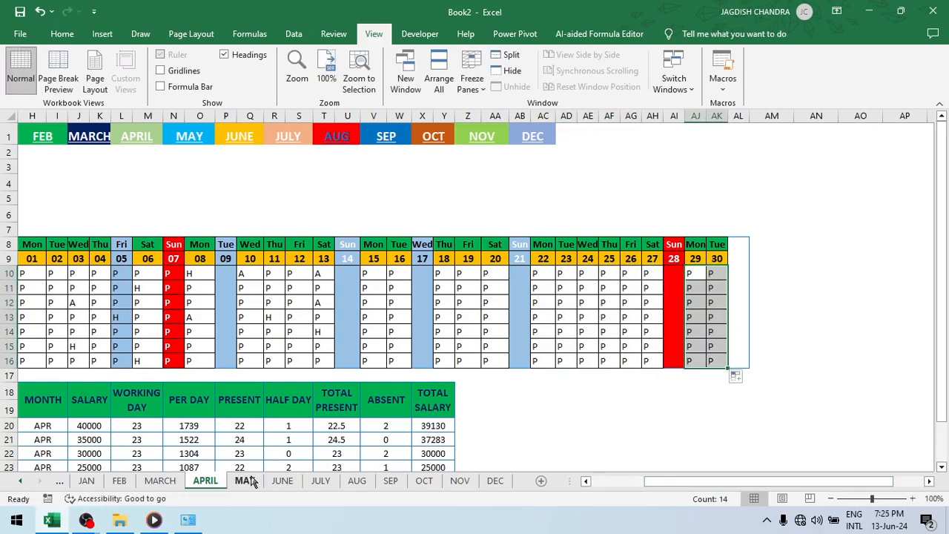
Step: On the MAY sheet, enter P for every employee on day 09 and days 14 to 18
click(253, 481)
click(505, 277)
text(P)
drag(520, 280, 524, 366)
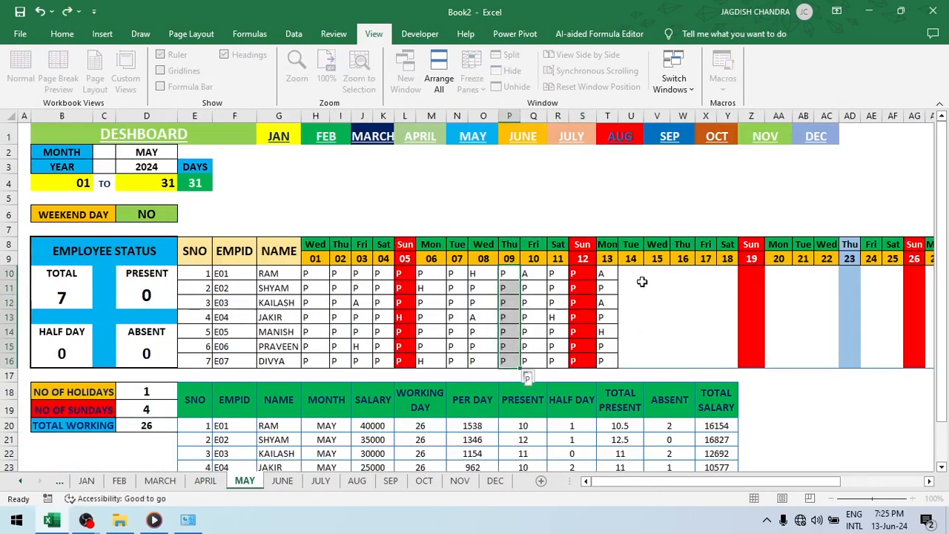
click(631, 274)
text(P)
key(ctrl+Return)
drag(644, 280, 736, 364)
Step: Enter P for every employee on days 20 to 22, 24 and 25 of the MAY sheet
click(781, 275)
text(P)
drag(792, 281, 837, 365)
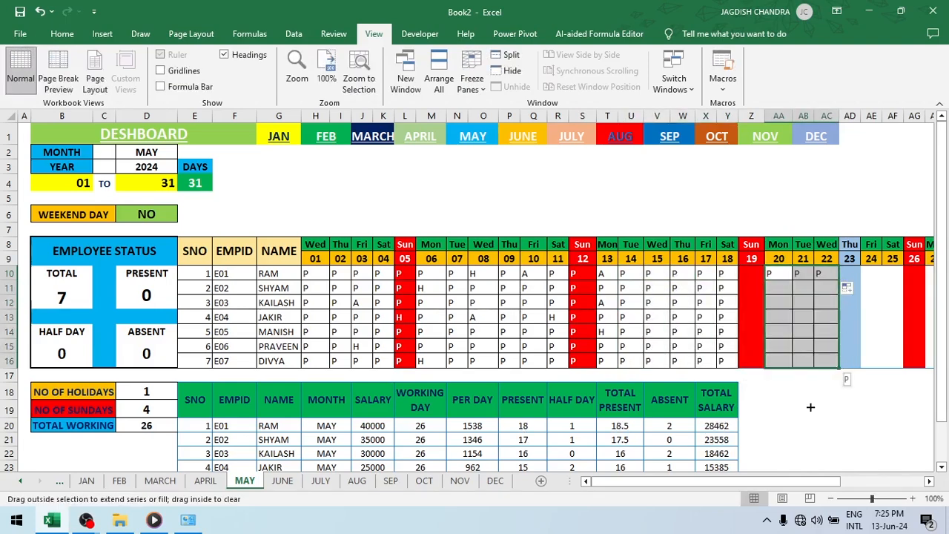
drag(823, 482, 867, 484)
click(629, 276)
text(P)
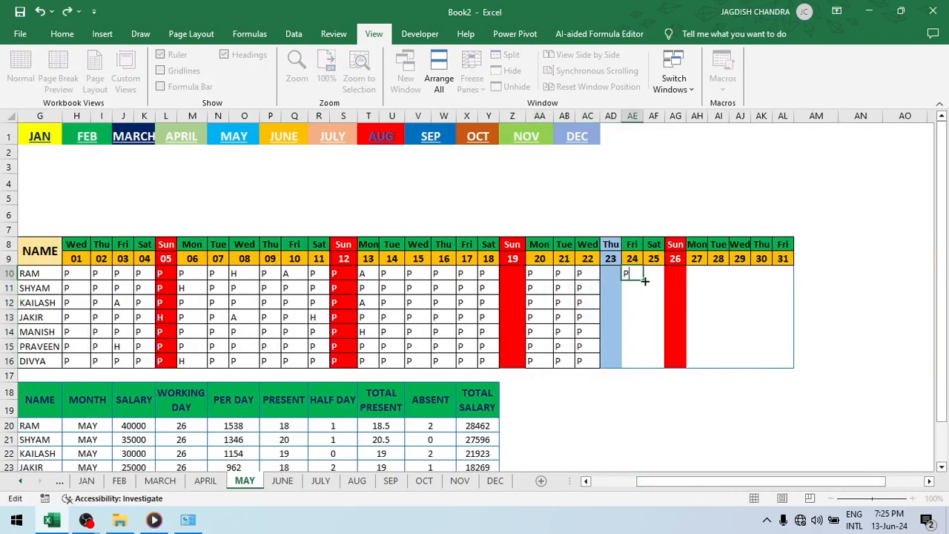
key(ctrl+Return)
drag(684, 326, 677, 362)
Step: Enter P for every employee on days 27 to 31 of the MAY sheet
click(700, 276)
text(P)
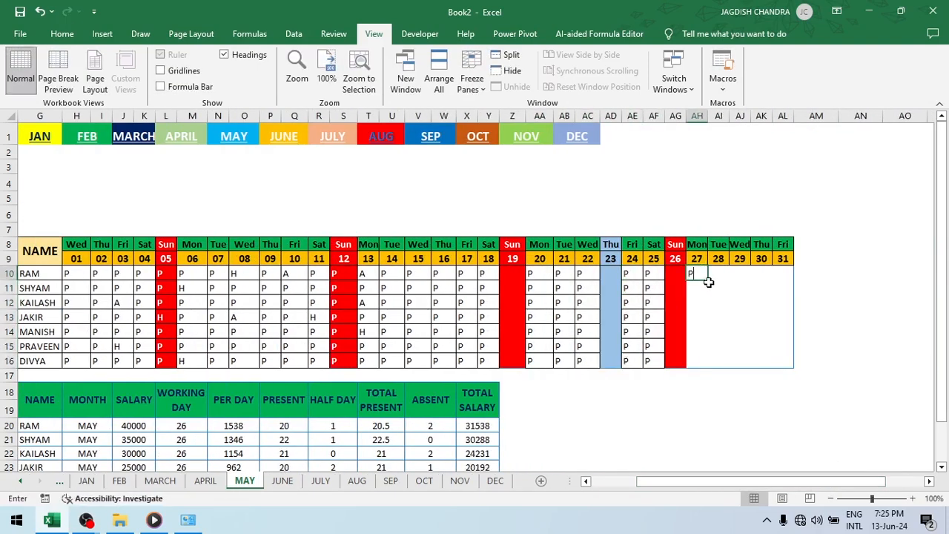
drag(708, 281, 794, 280)
drag(793, 280, 847, 364)
drag(693, 481, 647, 482)
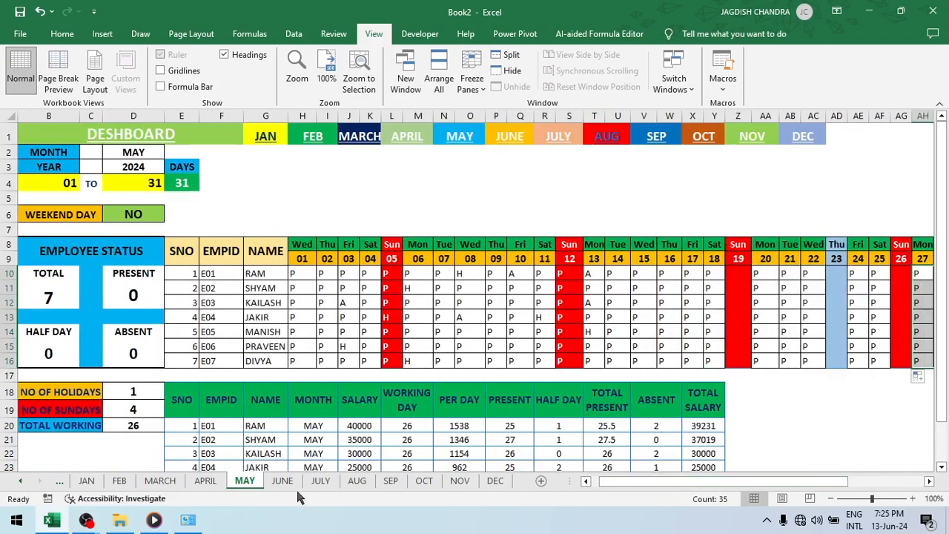
Step: Look through the month sheets from JAN to JULY to check their attendance marks
click(282, 481)
click(119, 480)
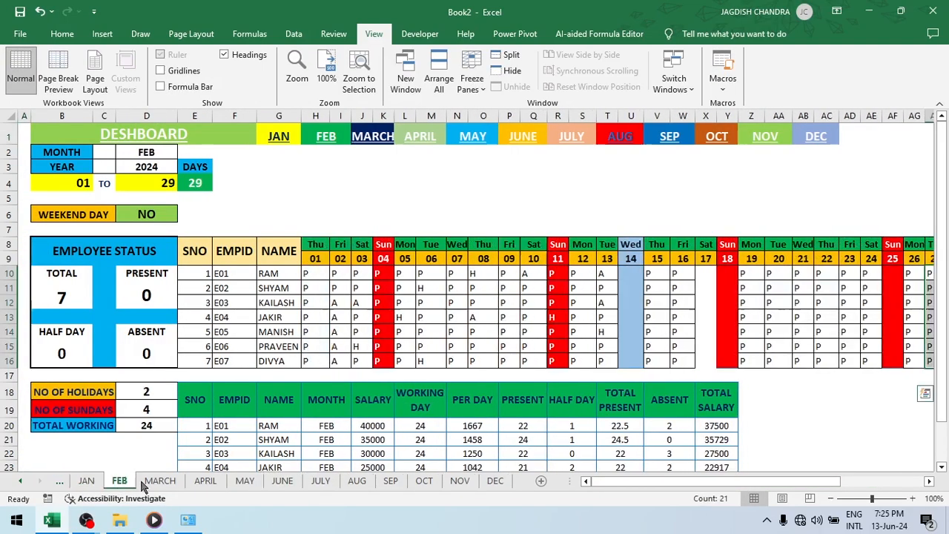
click(160, 481)
click(205, 480)
drag(662, 484, 566, 483)
click(86, 480)
click(118, 480)
click(160, 481)
click(205, 481)
click(245, 480)
click(205, 481)
click(245, 482)
click(281, 483)
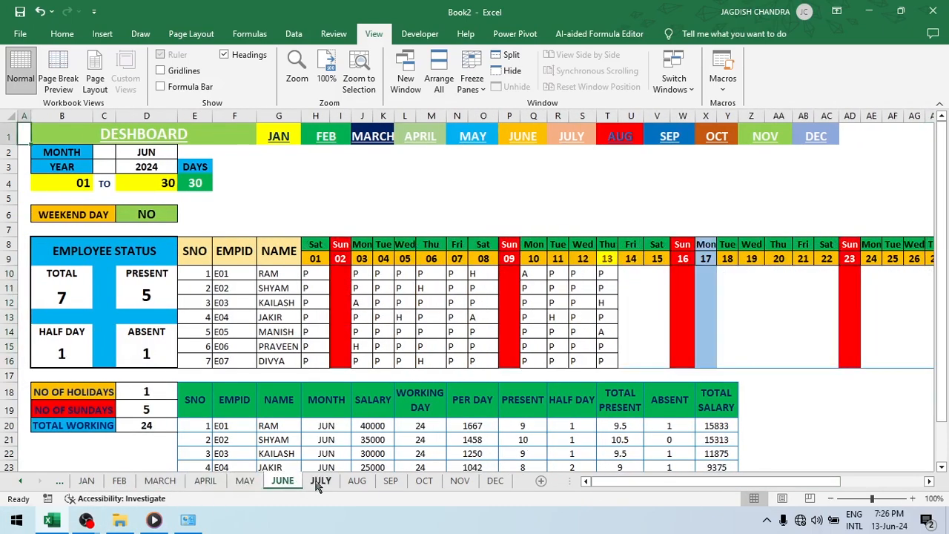
click(319, 482)
click(282, 482)
Step: On the JULY sheet, clear all employees' attendance marks on days 01, 03 to 06, 08 and 10 to 13
click(321, 481)
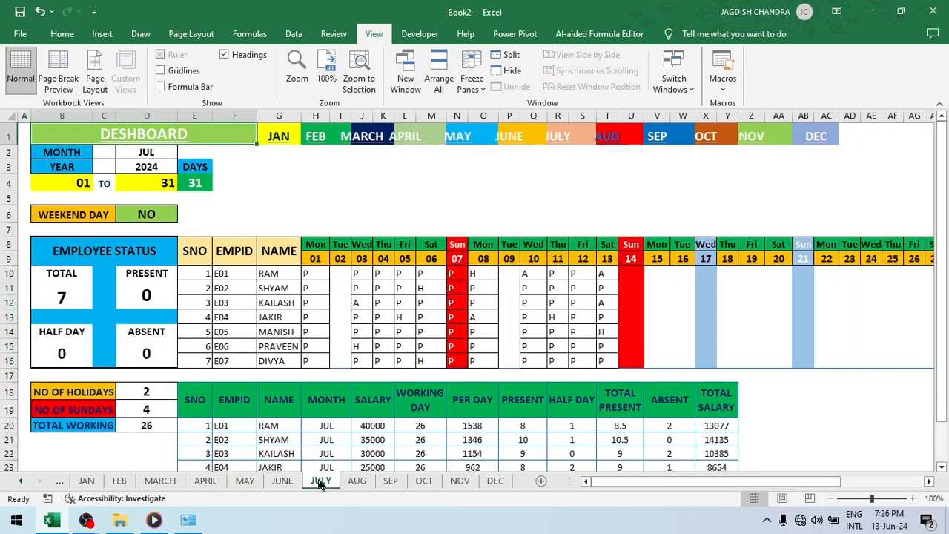
click(344, 273)
drag(362, 273, 419, 364)
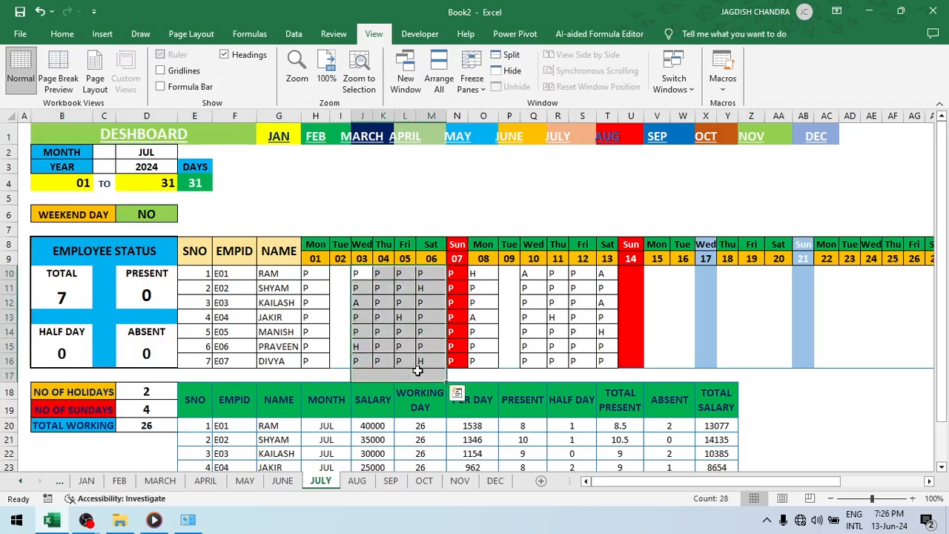
key(Delete)
drag(524, 273, 608, 362)
key(Delete)
drag(483, 273, 486, 362)
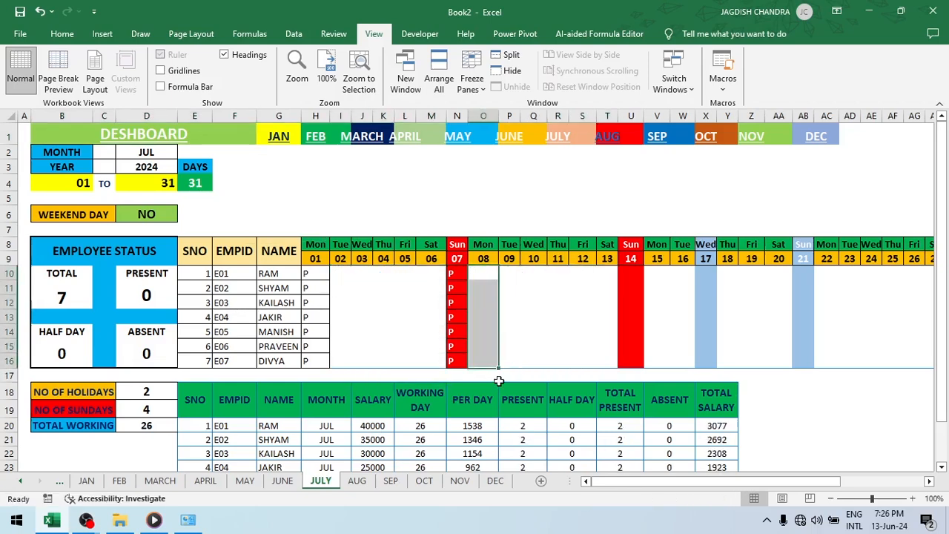
key(Delete)
click(529, 332)
drag(315, 273, 331, 364)
key(Delete)
click(457, 197)
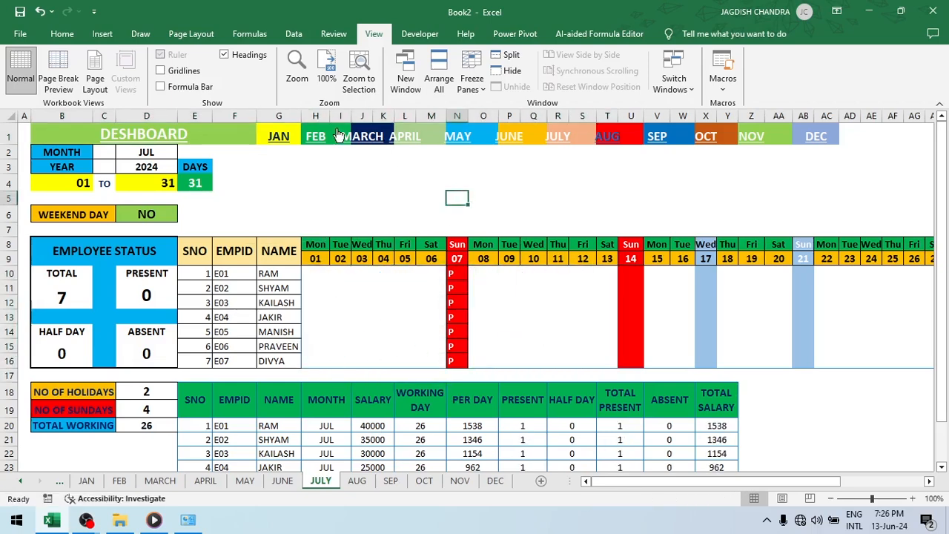
Step: Merge and center the FEB link across cells H1 and I1 on the JULY sheet
click(337, 136)
click(320, 481)
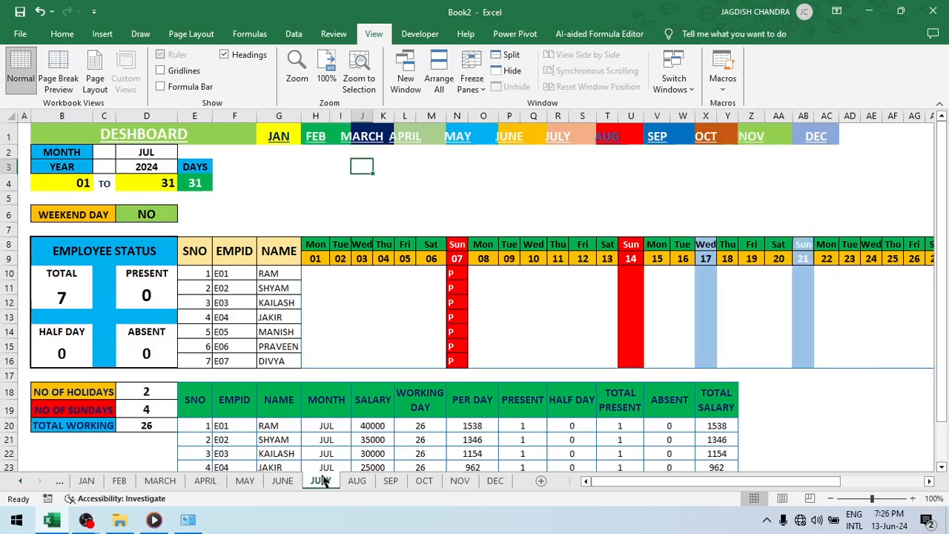
drag(332, 128, 337, 129)
click(62, 35)
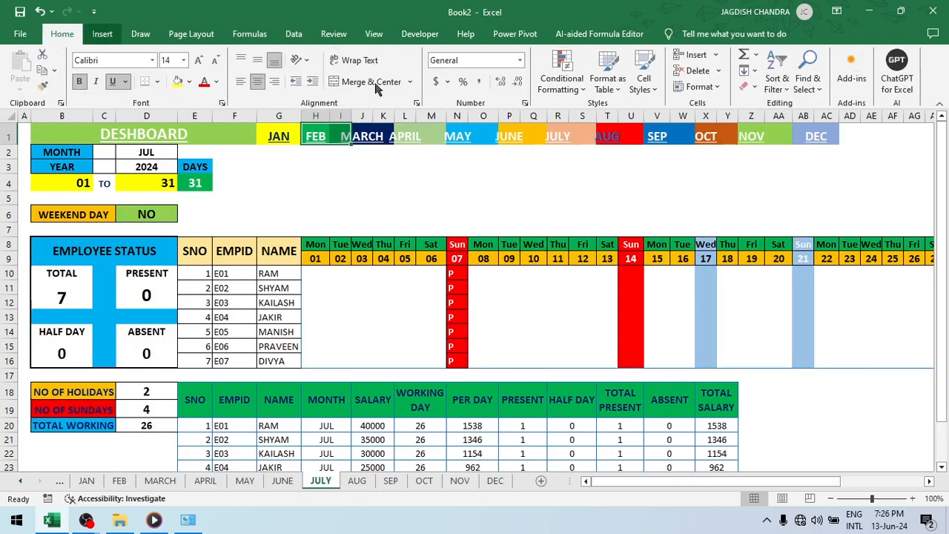
click(365, 82)
click(363, 167)
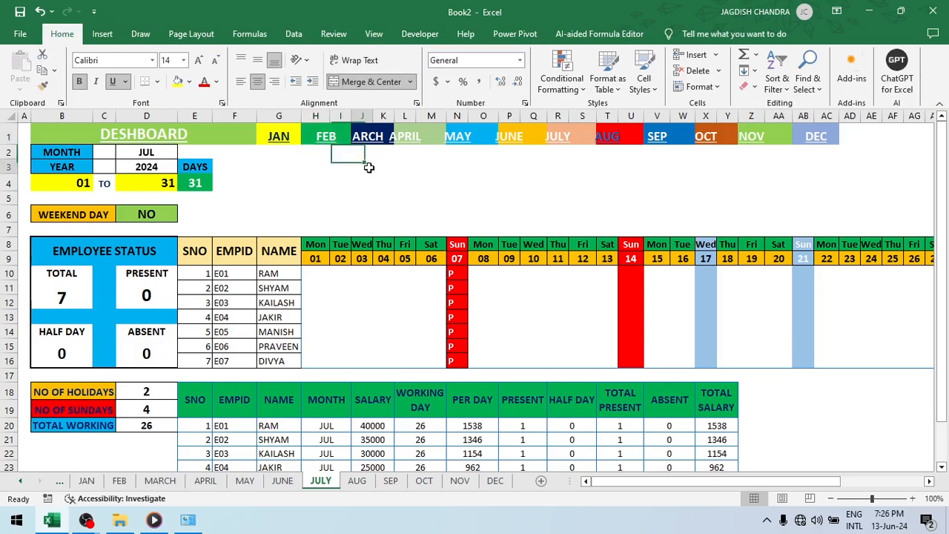
Step: Merge and center the APRIL link across cells L1 and M1 on the JULY sheet
click(412, 138)
click(321, 480)
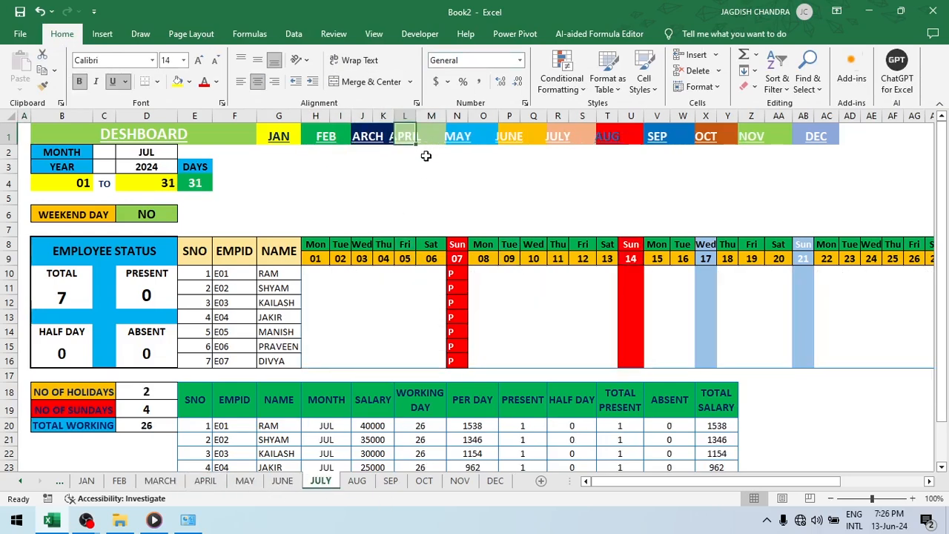
drag(408, 138, 419, 128)
click(368, 81)
click(411, 197)
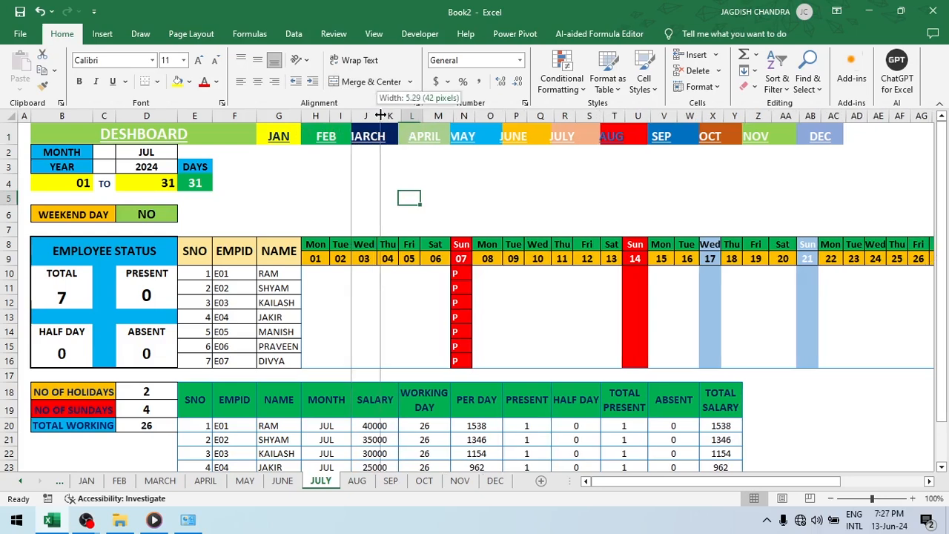
Step: Compare the JULY link row with the MAY and JUNE sheets, and narrow column K under the MARCH link on JULY
click(282, 480)
click(323, 483)
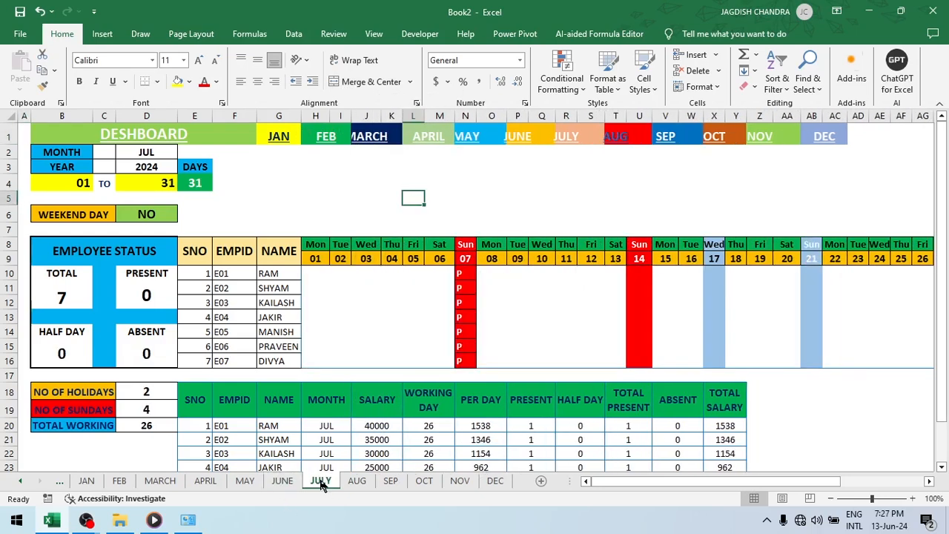
click(389, 134)
click(321, 482)
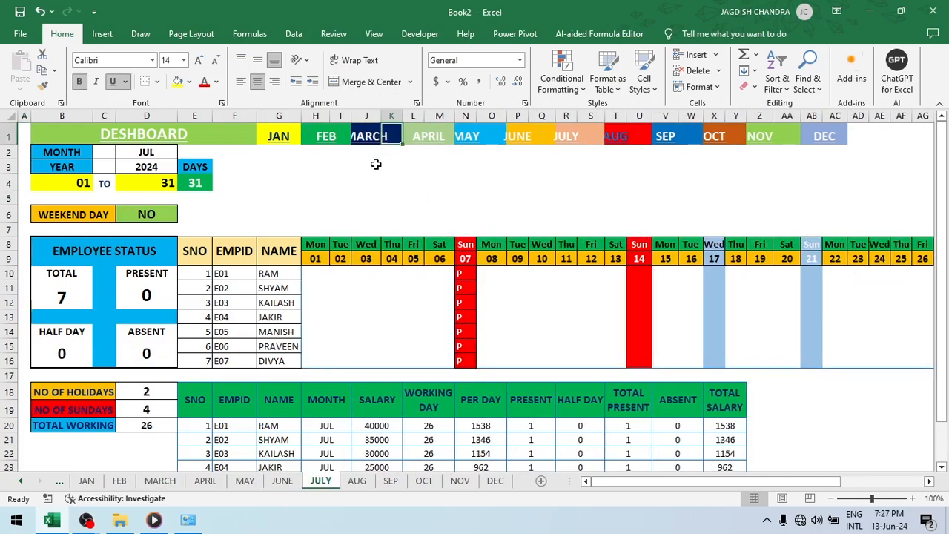
click(365, 128)
click(285, 482)
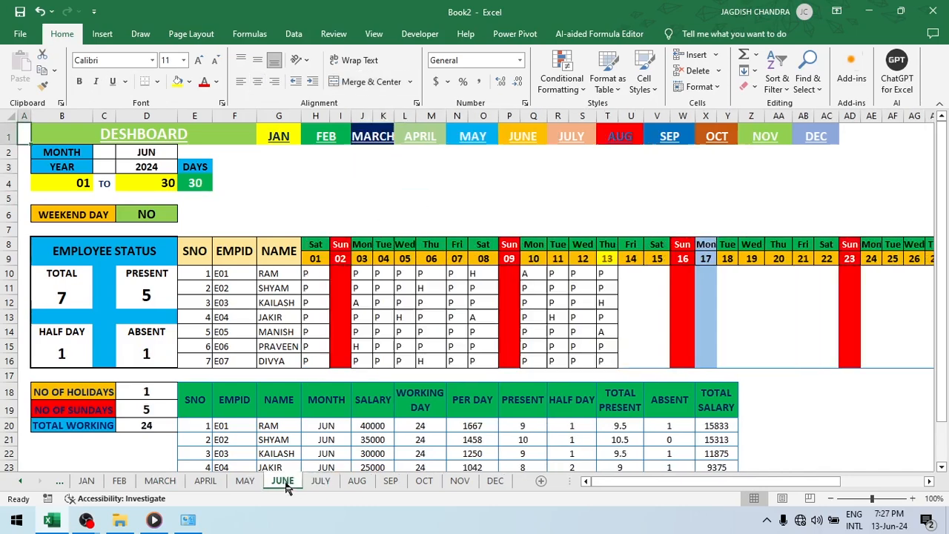
click(324, 482)
click(284, 482)
click(244, 482)
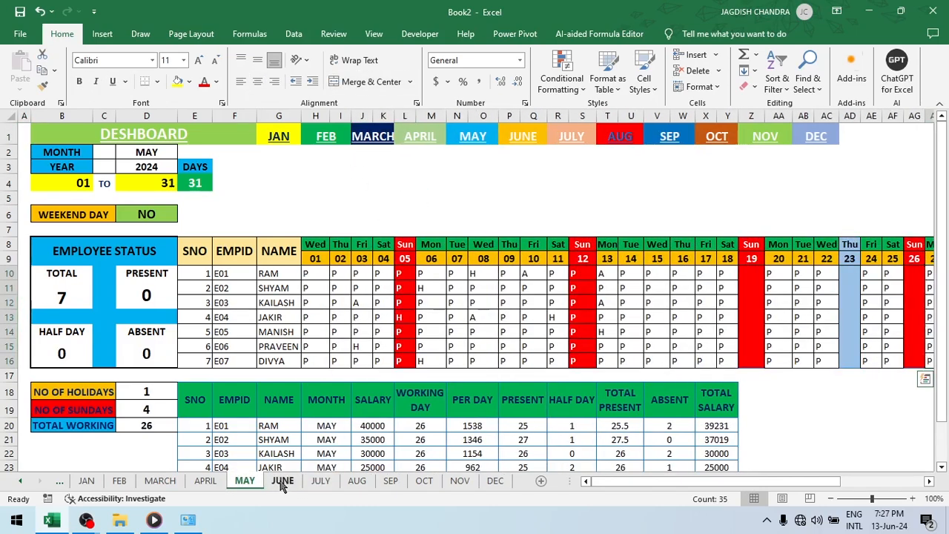
click(321, 482)
drag(402, 112, 394, 111)
click(284, 482)
click(321, 482)
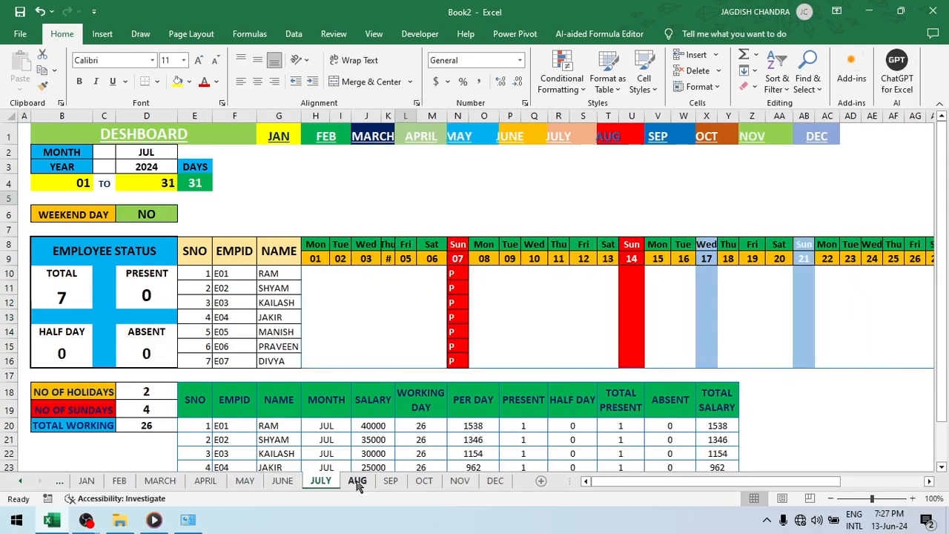
Step: Go through the AUG, SEP and OCT sheets to NOV, and clear its attendance marks on days 11 to 13
click(356, 482)
click(391, 482)
click(425, 482)
click(459, 482)
click(560, 283)
drag(560, 283, 609, 362)
key(Delete)
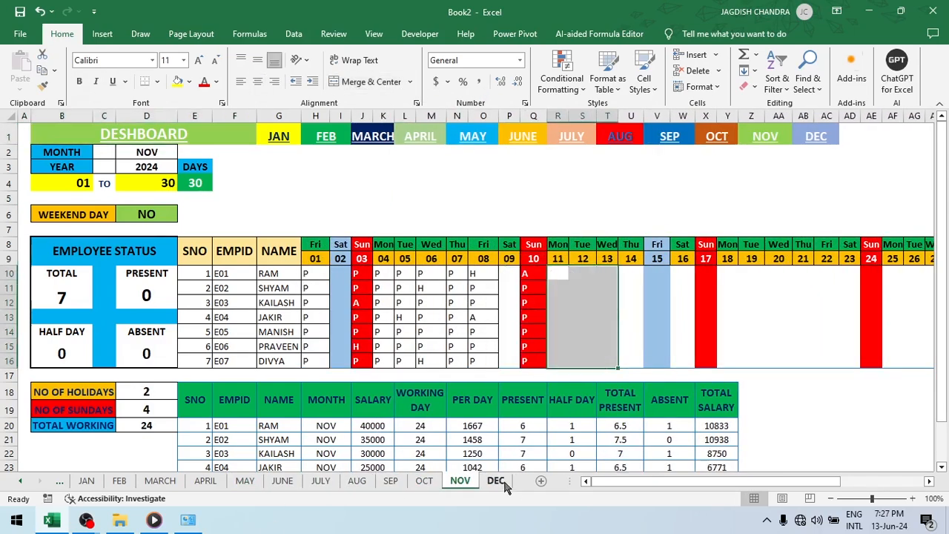
Step: On the DEC sheet, clear all employees' attendance marks on days 01, 03 to 08 and 10 to 13
click(504, 484)
drag(532, 274, 614, 363)
key(Delete)
drag(361, 274, 452, 361)
key(Delete)
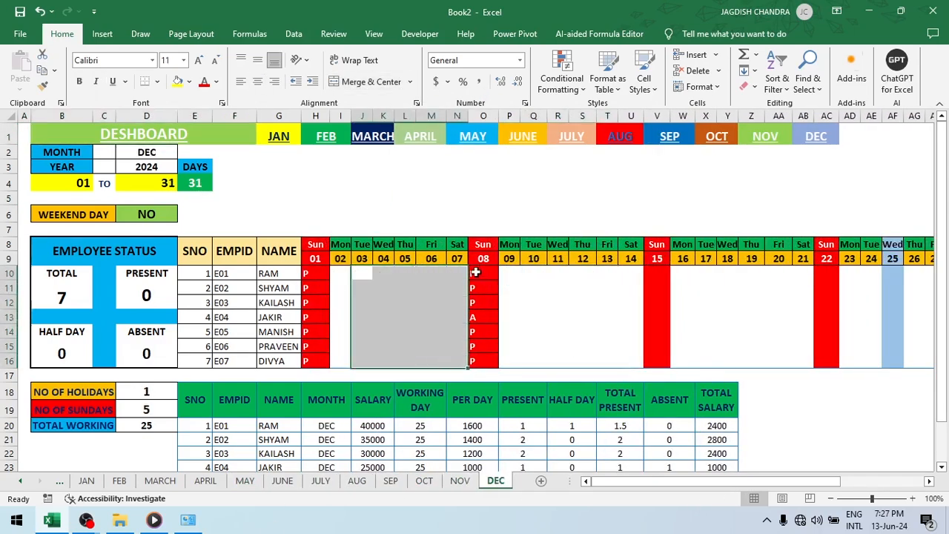
drag(483, 273, 482, 361)
key(Delete)
drag(315, 274, 315, 361)
key(Delete)
Step: On the NOV sheet, clear all employees' attendance marks on days 03 to 10, and select the marks on day 01
click(460, 480)
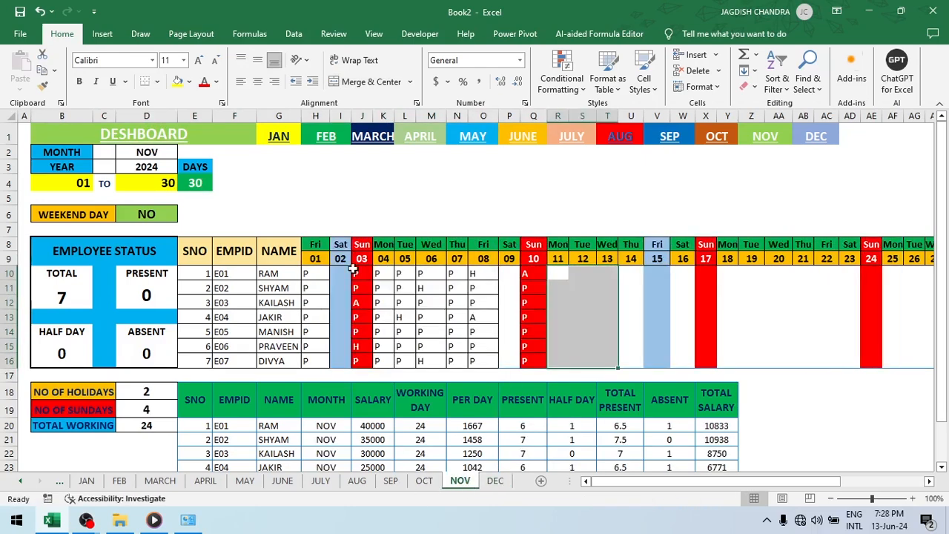
drag(362, 274, 538, 361)
key(Delete)
click(431, 316)
drag(315, 274, 322, 346)
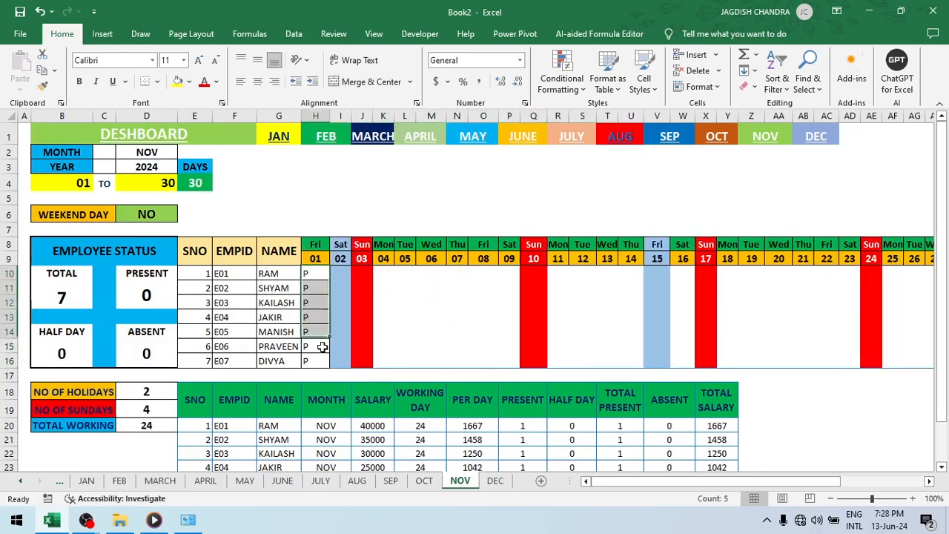
Step: Clear all employees' attendance marks on the OCT, SEP and AUG sheets
click(426, 484)
drag(317, 274, 607, 361)
key(Delete)
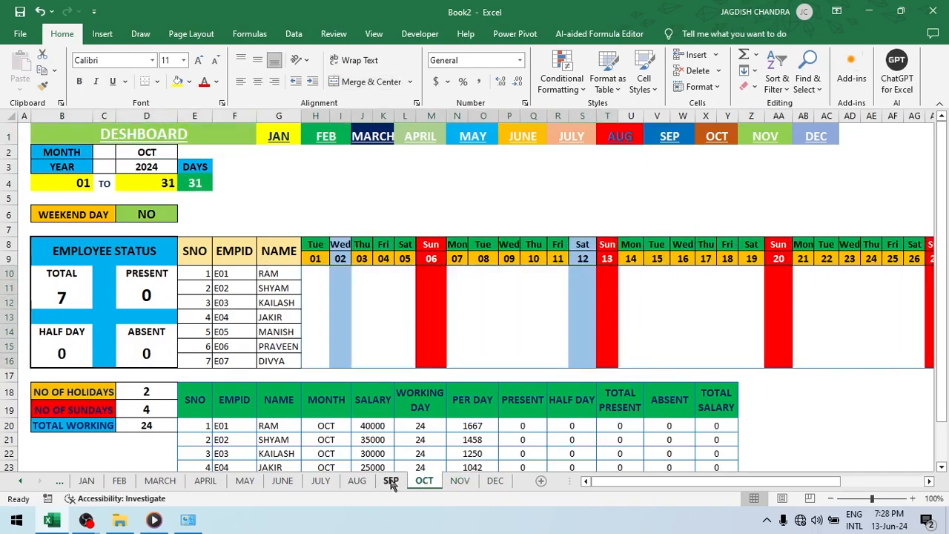
click(390, 483)
drag(316, 275, 638, 361)
key(Delete)
click(356, 481)
drag(317, 274, 638, 361)
key(Delete)
Step: Go back through the earlier months to the JAN sheet and clear every employee's attendance mark on day 01
click(320, 482)
click(282, 483)
click(251, 484)
click(211, 484)
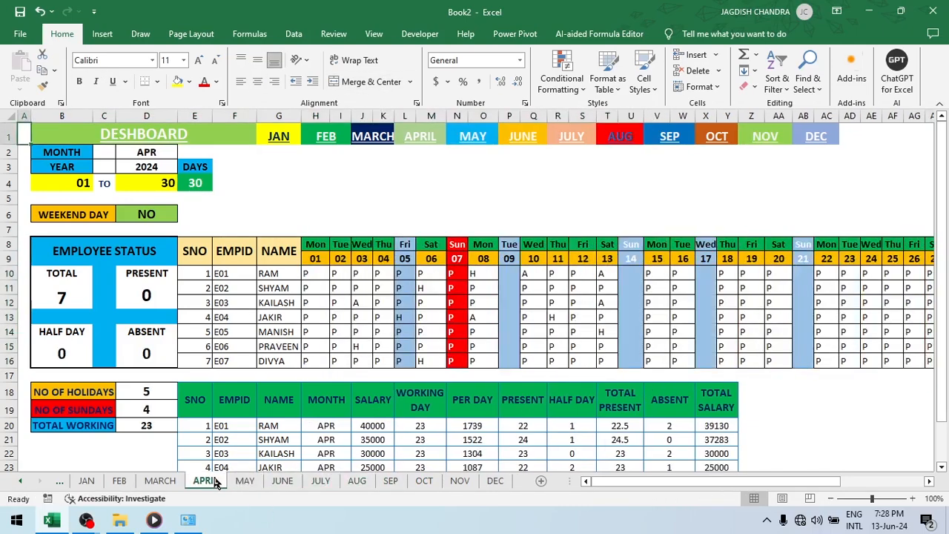
click(163, 485)
click(86, 482)
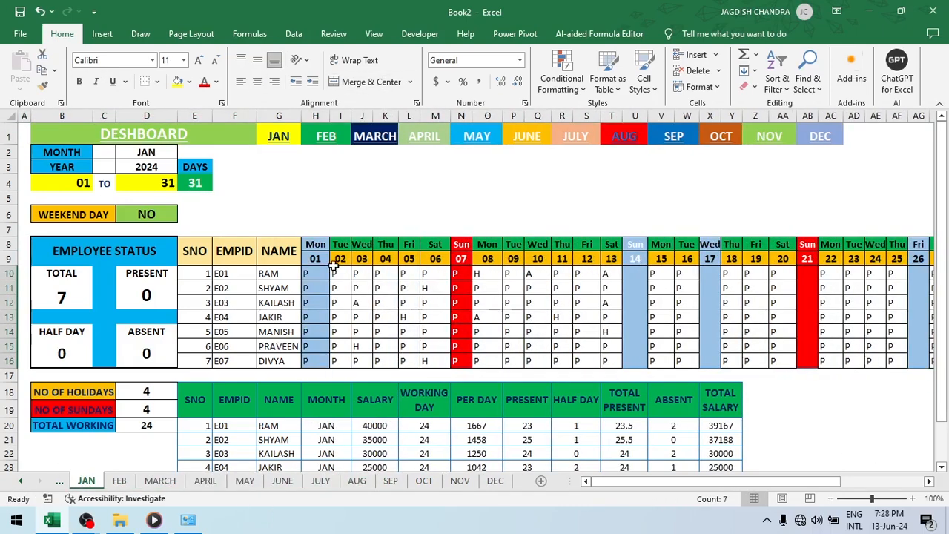
drag(327, 273, 325, 361)
key(Delete)
drag(601, 480, 595, 519)
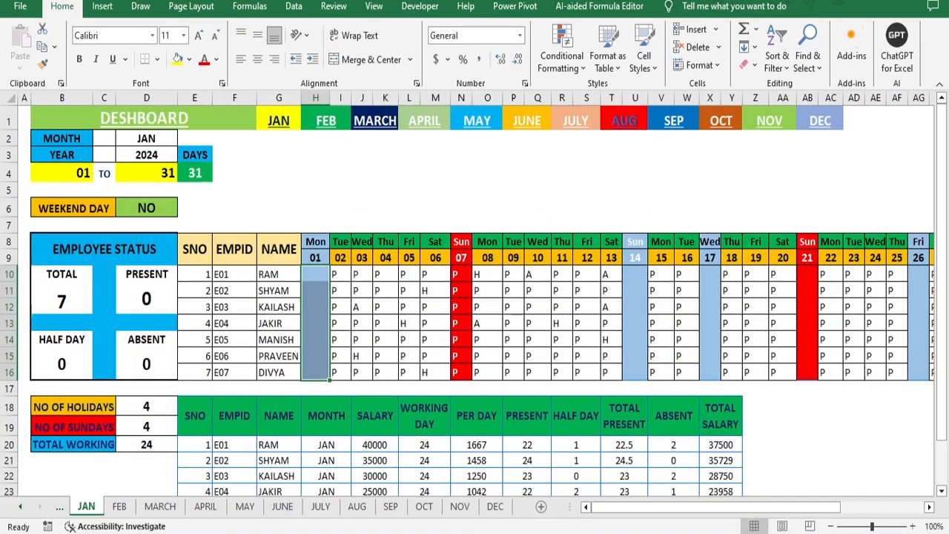
click(814, 450)
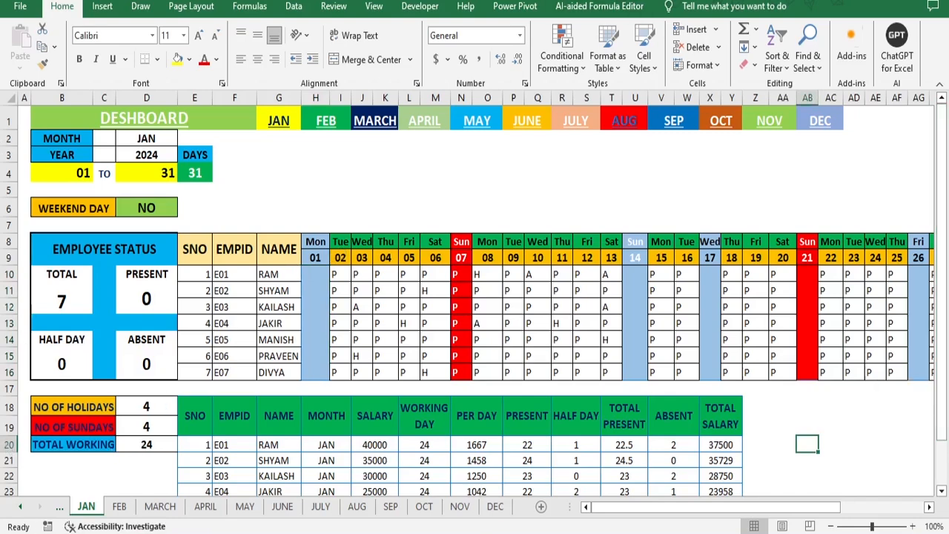
drag(947, 296, 947, 205)
scroll(855, 417, down, 3)
scroll(855, 415, up, 3)
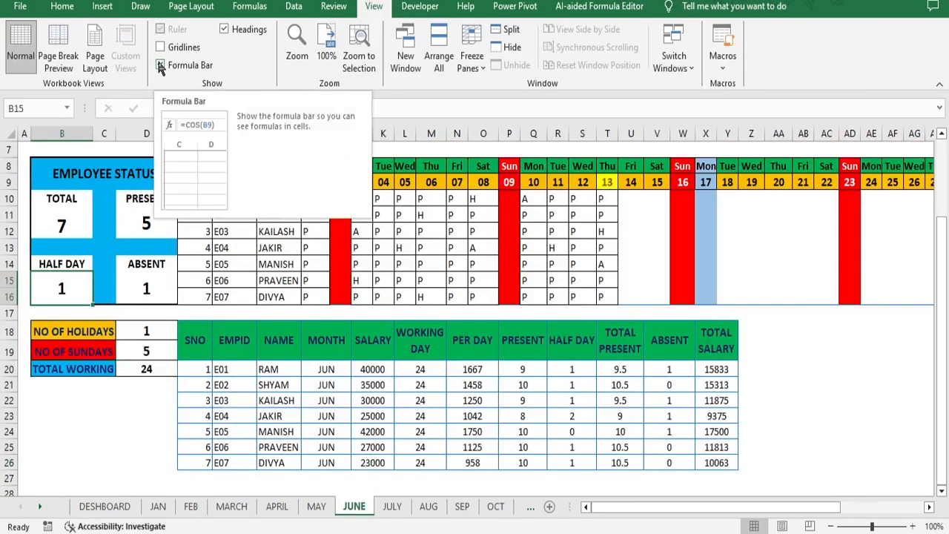
Step: Hide the formula bar and collapse the ribbon to give the JUNE sheet more viewing space
click(160, 66)
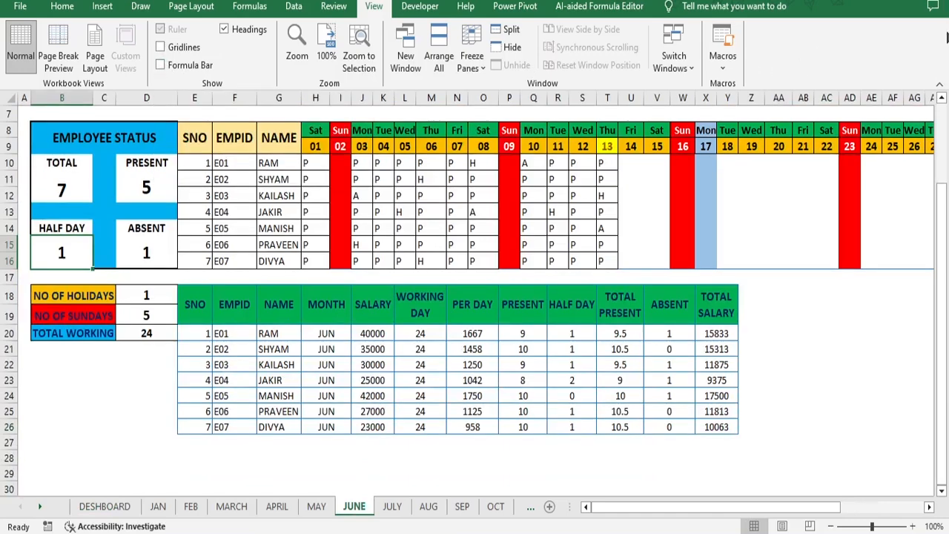
click(940, 85)
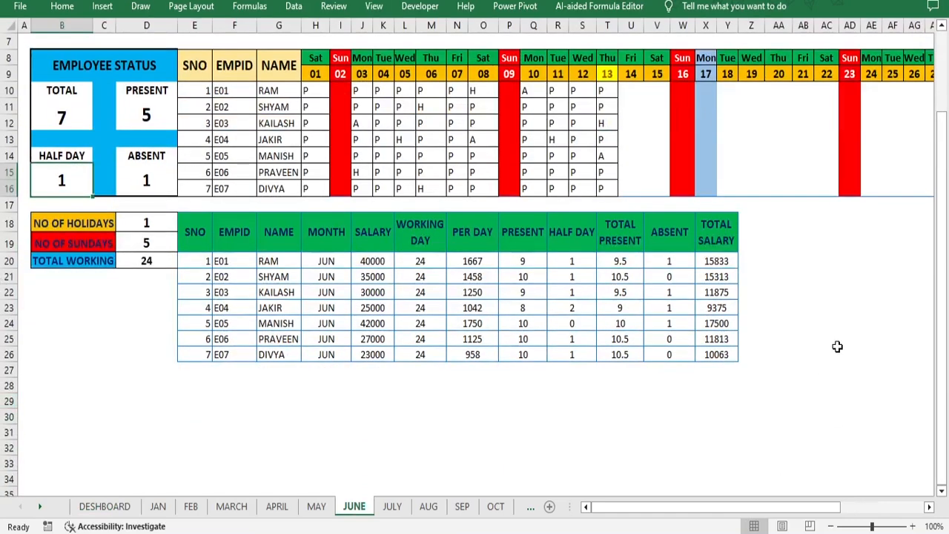
scroll(837, 346, up, 2)
scroll(861, 430, down, 2)
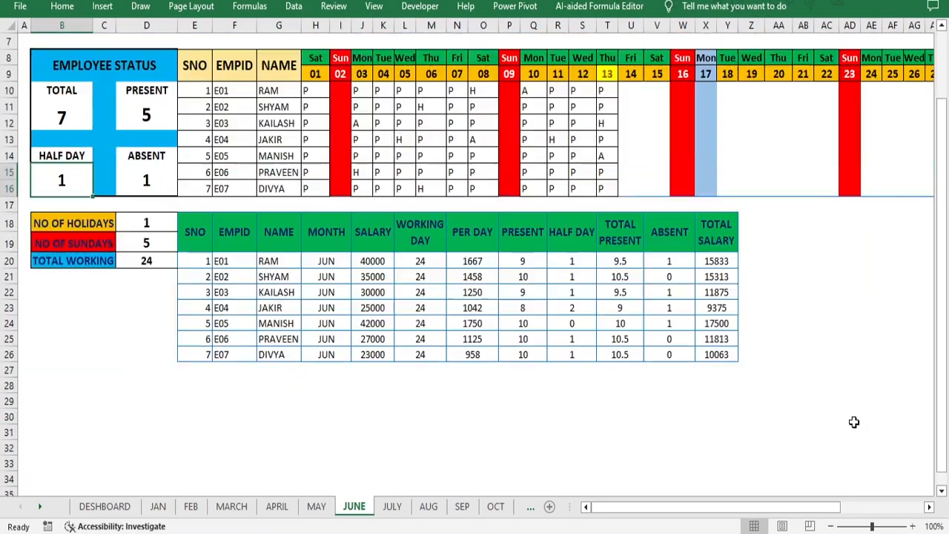
scroll(841, 407, up, 2)
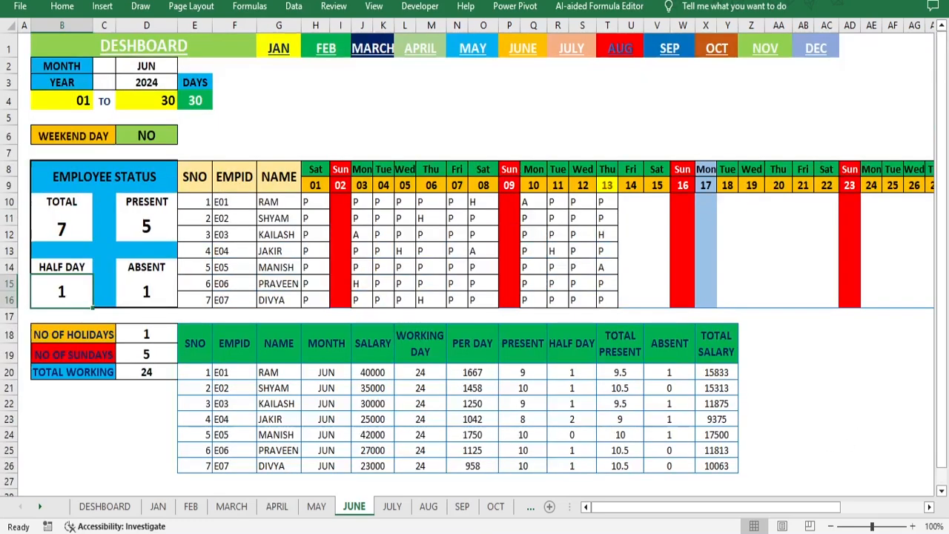
Step: On the DESHBOARD sheet, view the MAY figures for each employee in turn, from the first to the last name in the slicer
click(105, 506)
scroll(514, 461, up, 5)
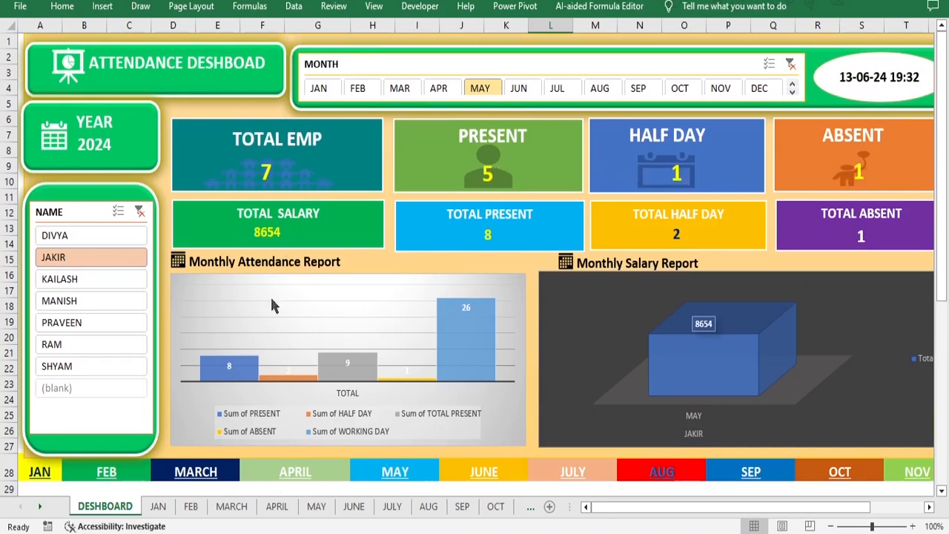
click(59, 236)
click(58, 257)
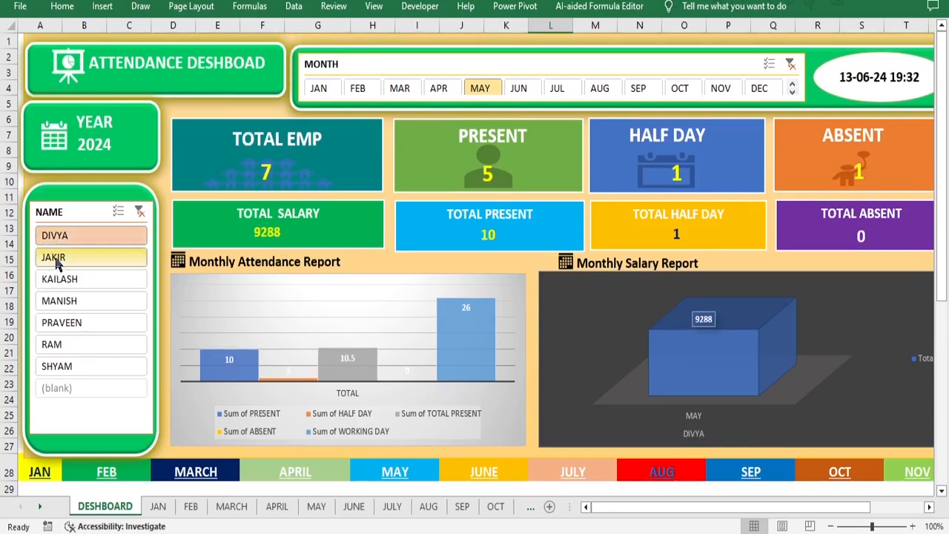
click(58, 280)
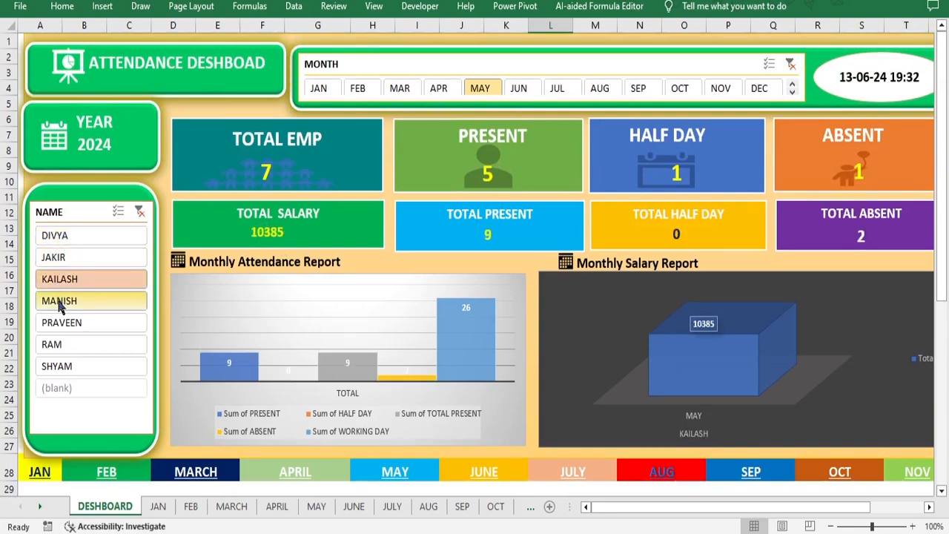
click(59, 300)
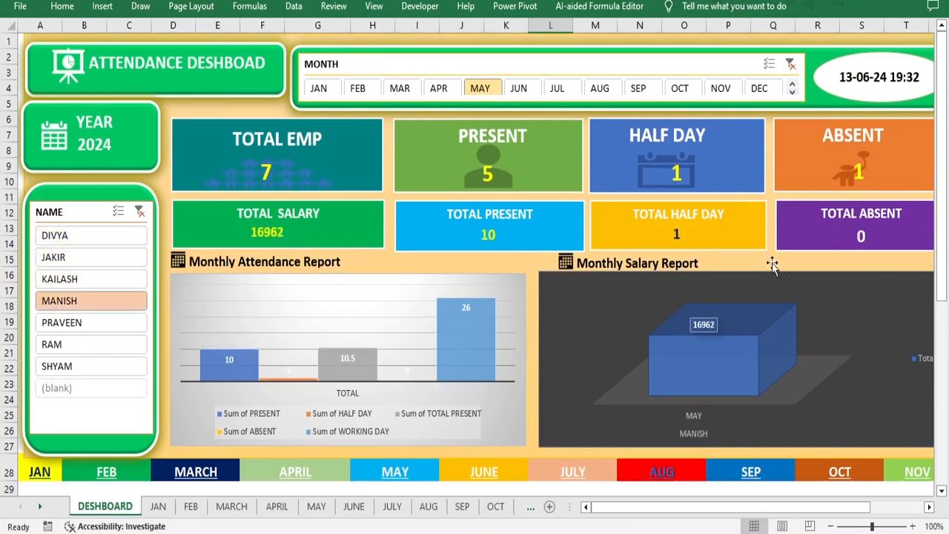
click(62, 324)
click(63, 345)
click(62, 368)
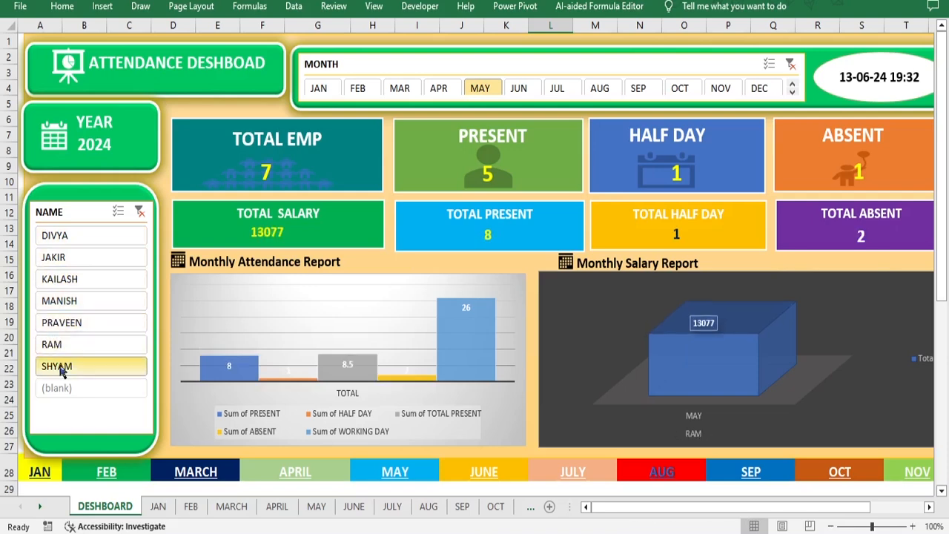
Step: Filter the dashboard to JAN for the last employee in the name slicer
click(318, 90)
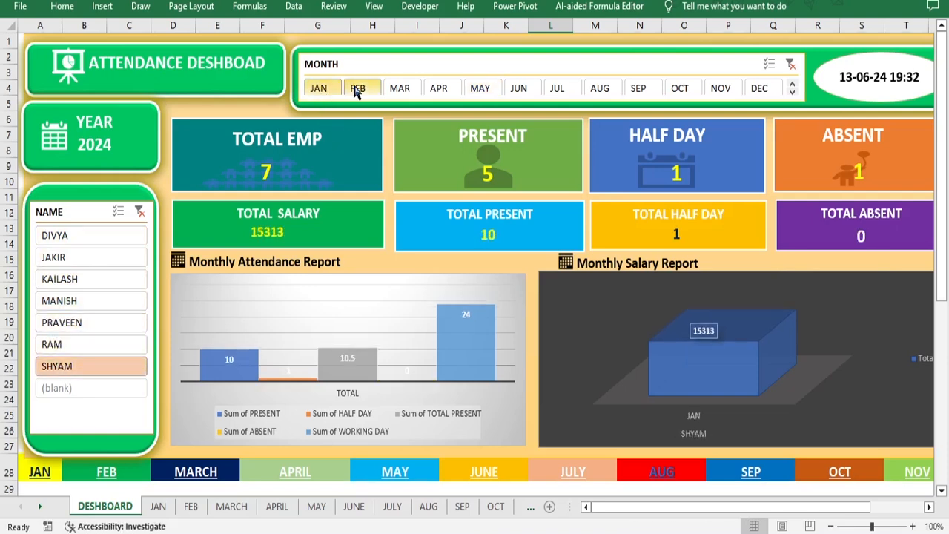